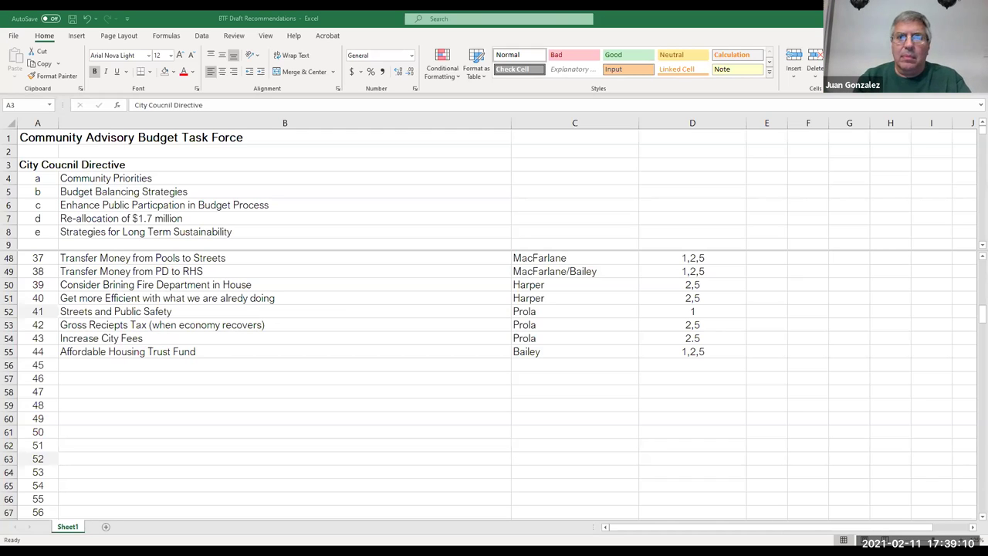
Scroll the lower frozen pane up to show rows 39–58, through item 44
click(804, 364)
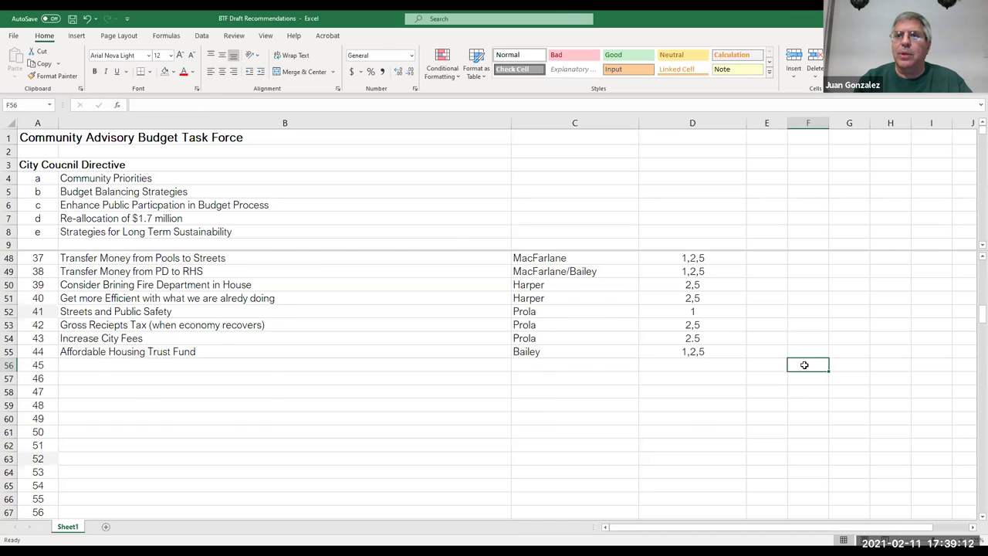
scroll(805, 364, up, 3)
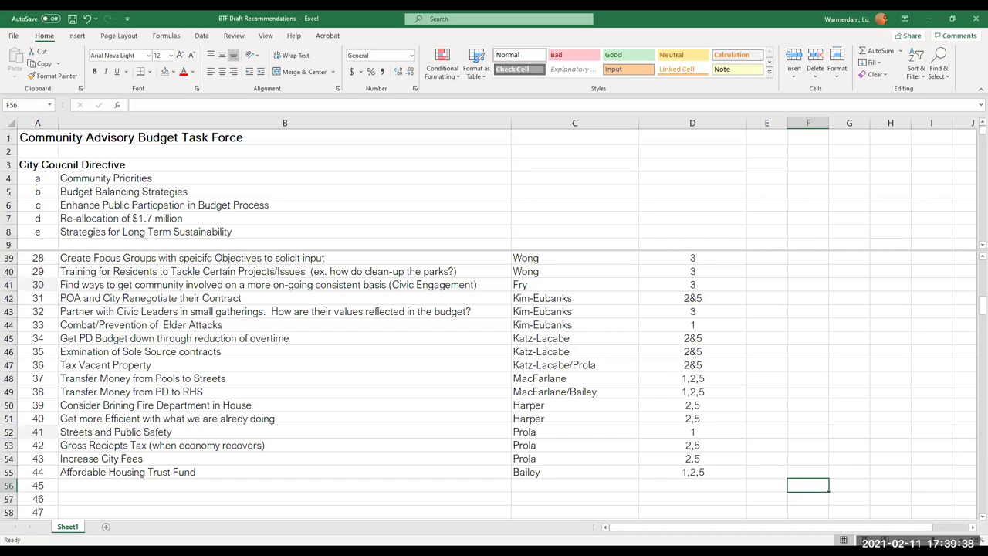
Enter item 45 as 'Plan for Manor Pool should go on Back burner (Farrleey and B&G club should be priority'
click(154, 485)
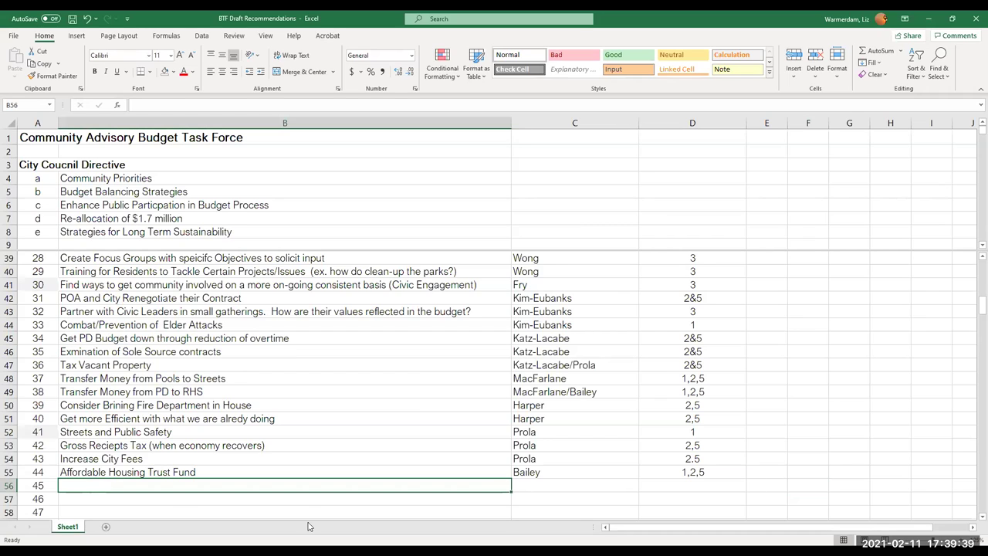
click(536, 486)
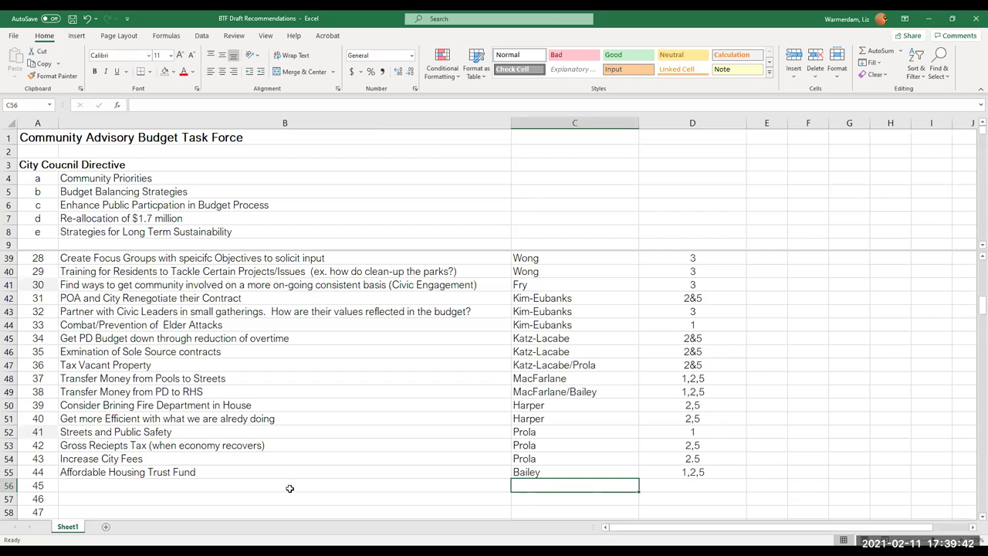
click(129, 485)
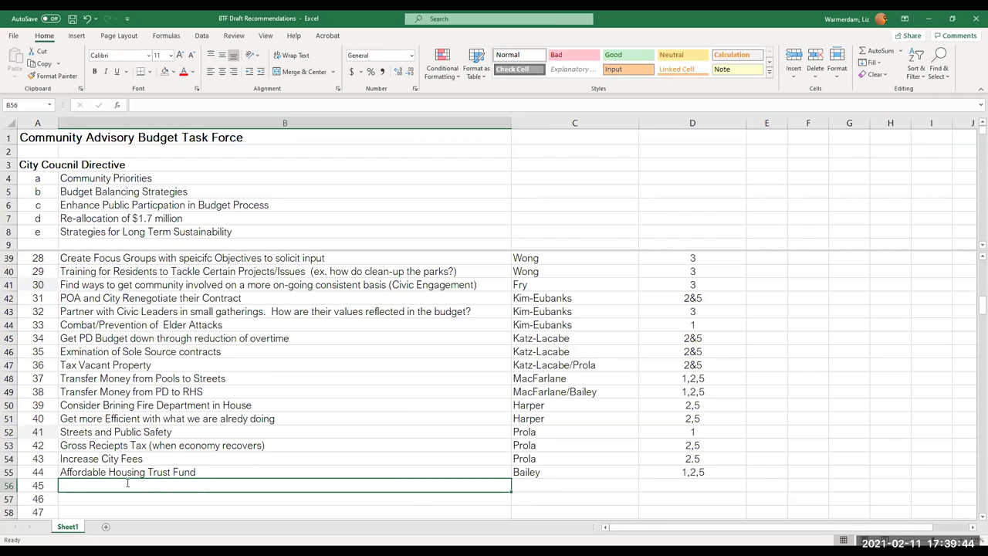
text(Plan for Manor)
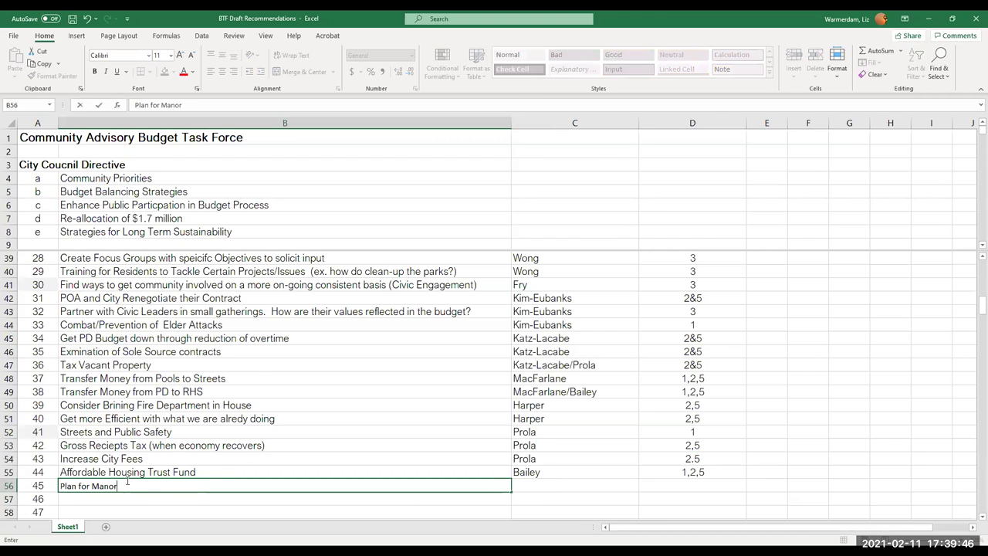
text( Pool should go on Back)
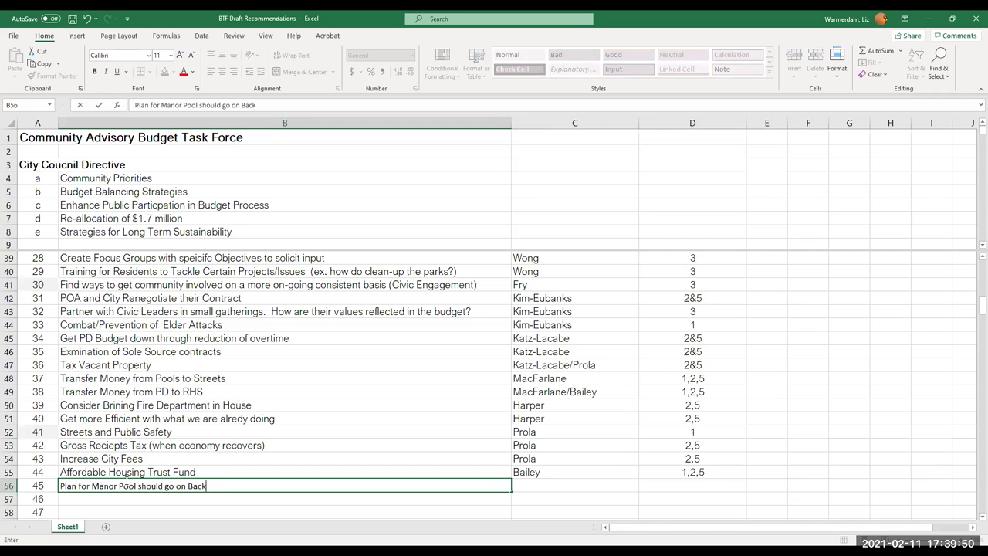
text( burner (Farrleey and )
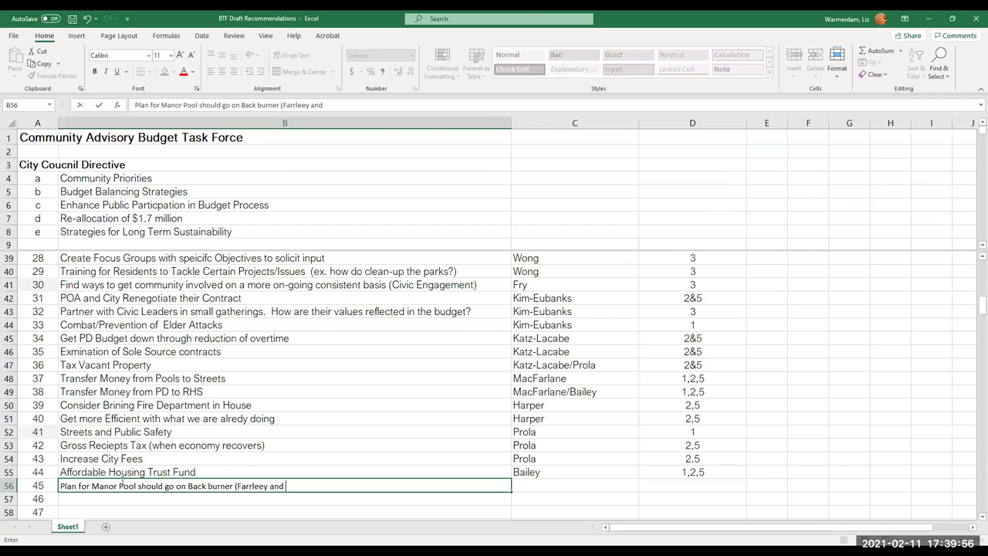
text(B&G club sh)
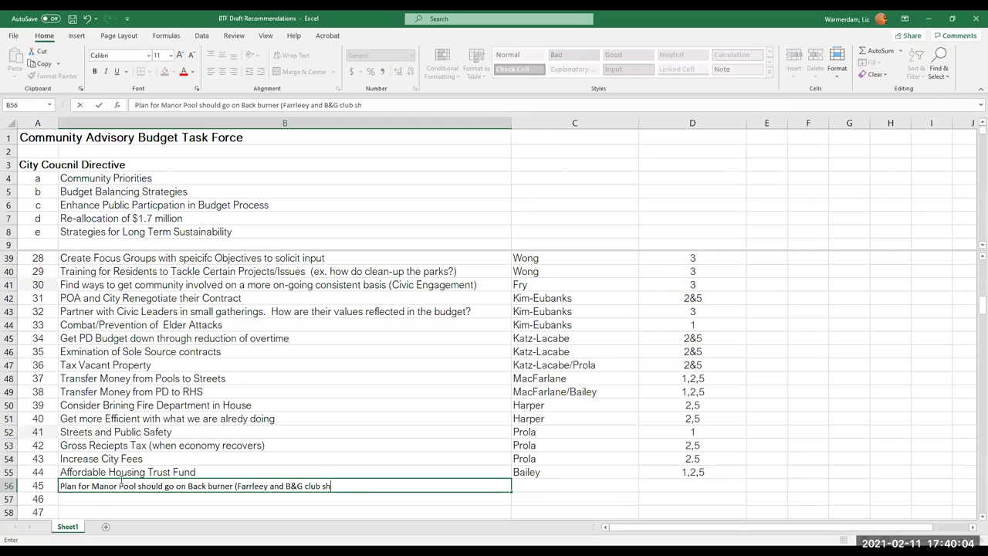
text(ould be priorut)
key(BackSpace)
key(BackSpace)
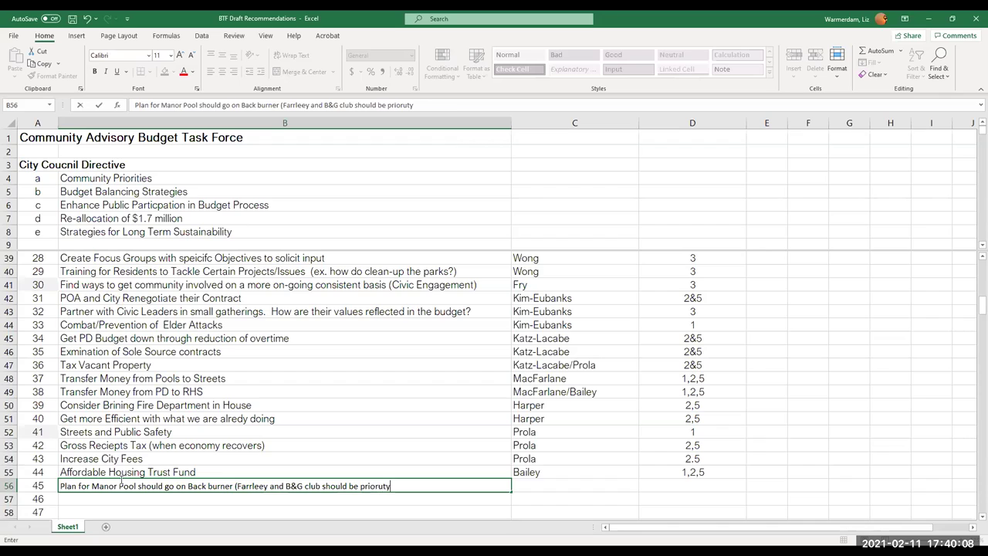
text(ity)
key(Tab)
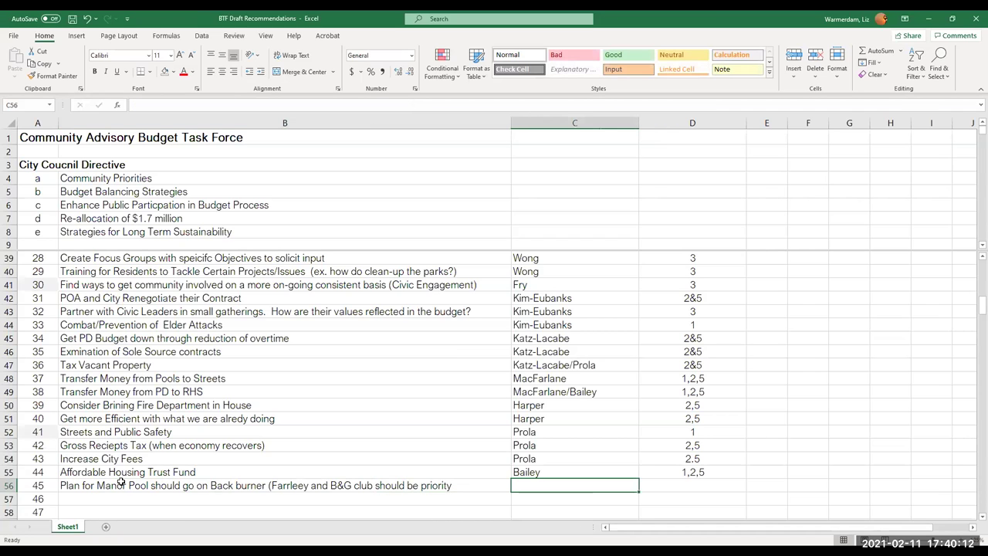
Give item 45 an owner and add item 46 'One - Stop Shop' with the same owner
text(robertson)
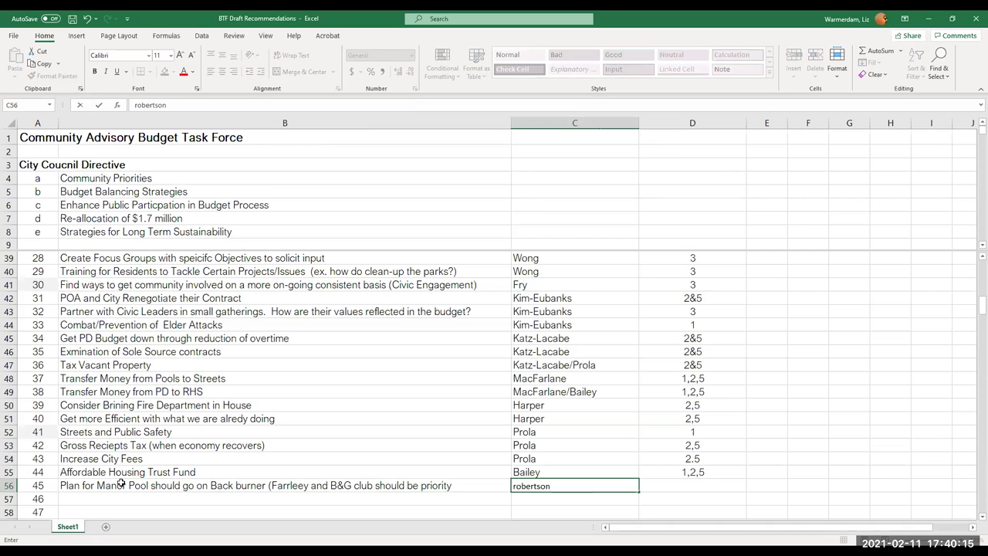
key(Return)
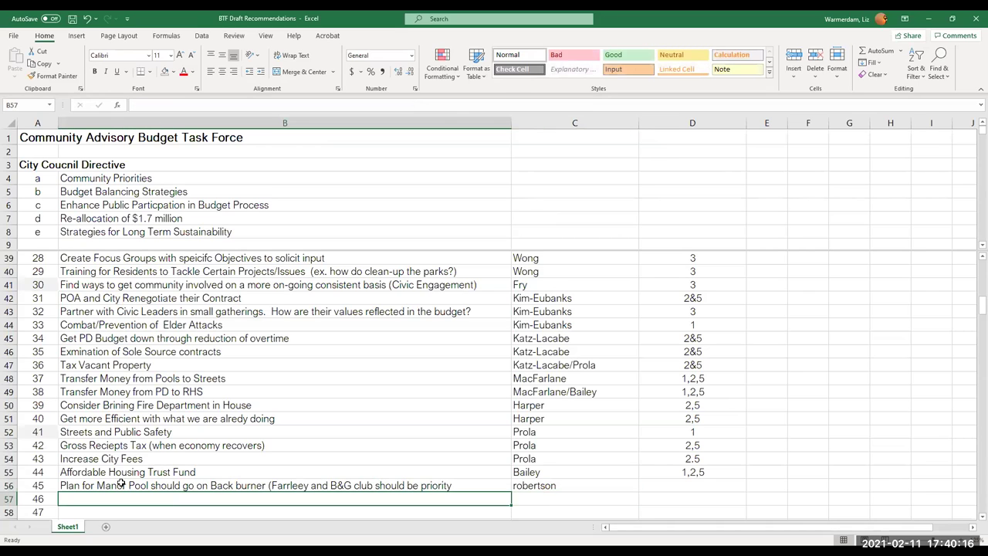
text(One -)
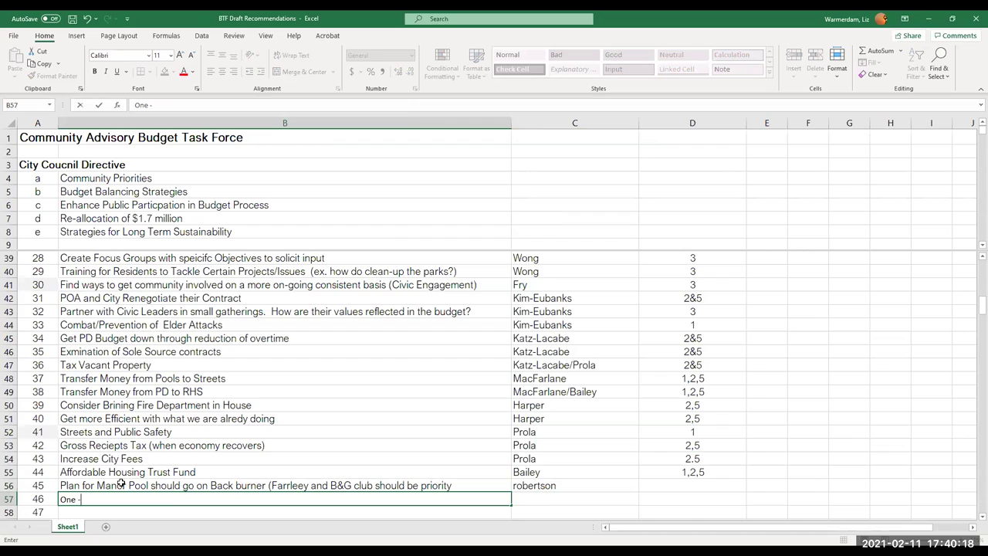
text( Stop Shop)
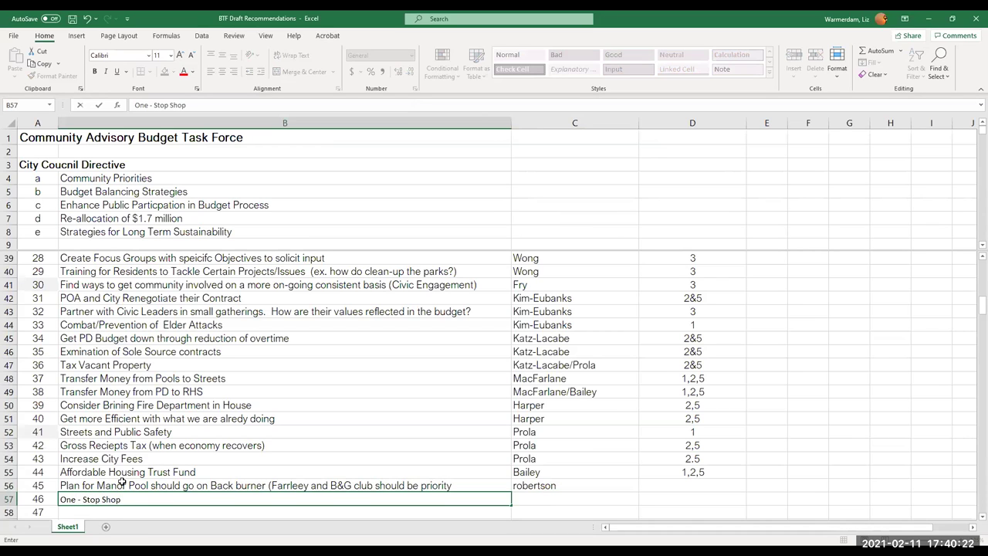
click(545, 498)
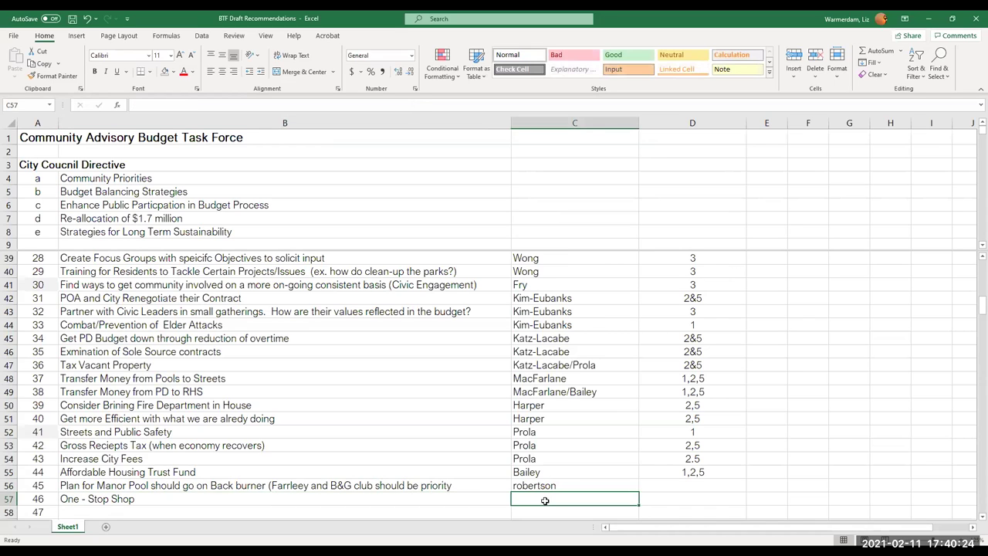
text(Robertson)
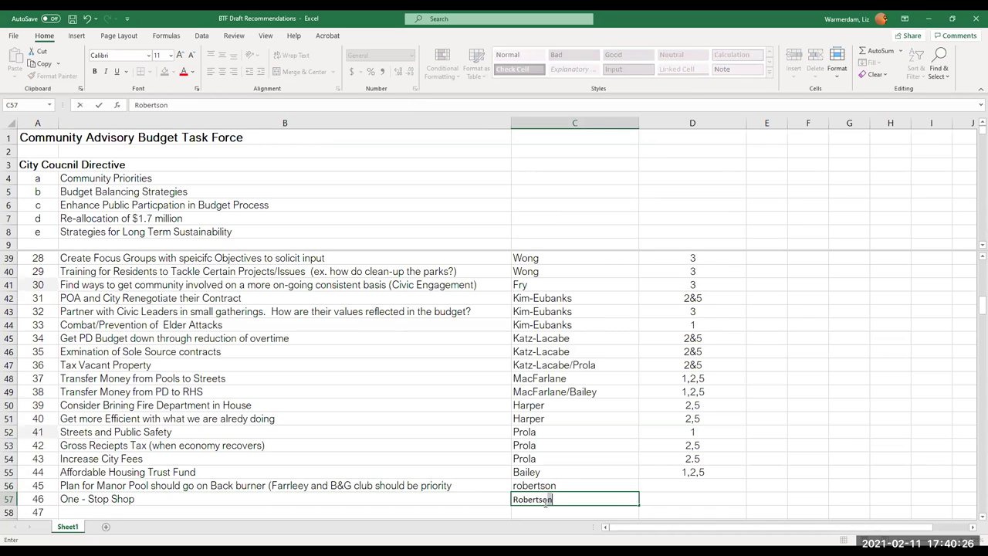
key(Tab)
Set item 45's priority to 1 and reselect the One - Stop Shop description
key(Up)
text(1)
key(Return)
text(1)
key(Return)
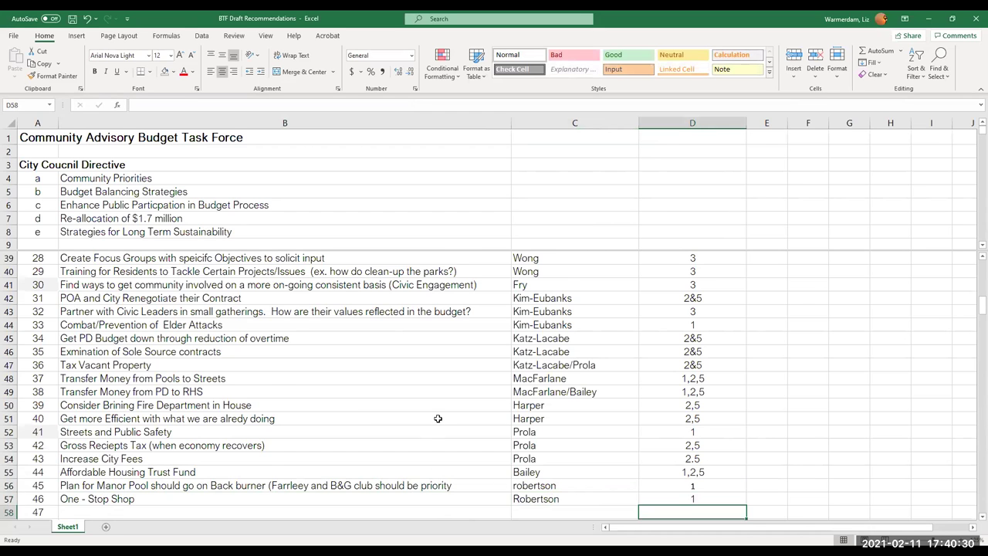
scroll(437, 419, down, 3)
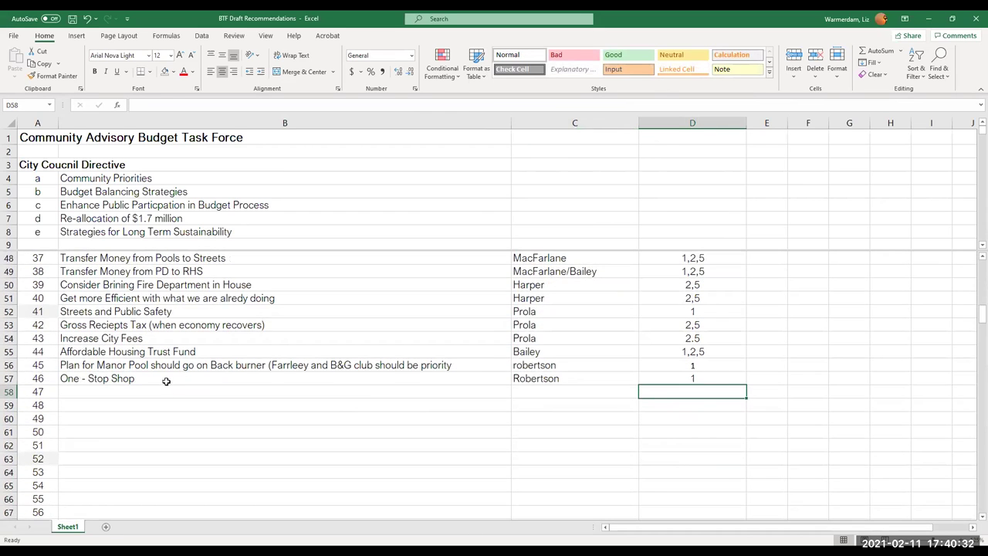
click(168, 381)
Edit the item 46 description, trimming away the unwanted trailing words
click(202, 105)
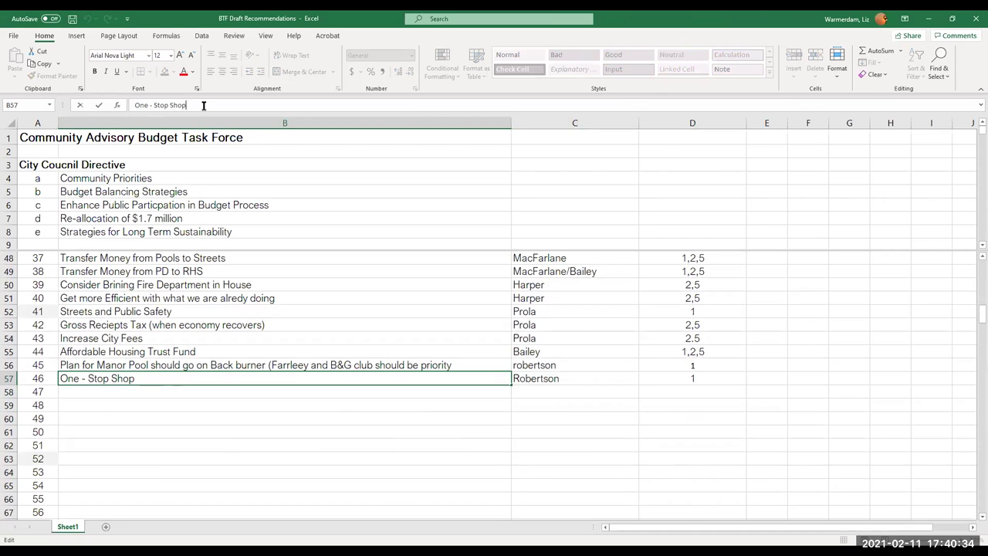
text((Streamline Techn)
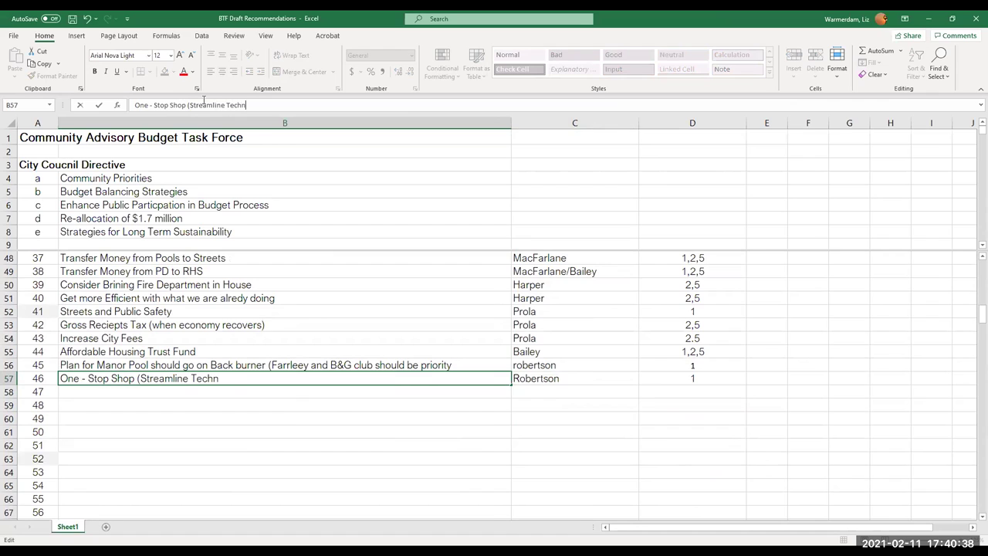
text(ology and les i)
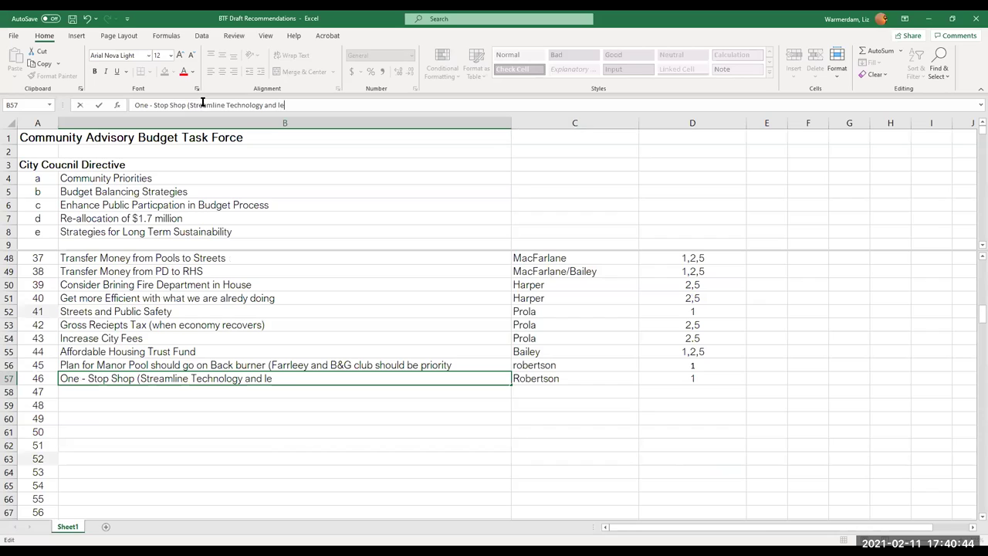
key(BackSpace)
key(BackSpace)
key(BackSpace)
key(BackSpace)
key(BackSpace)
key(BackSpace)
key(BackSpace)
key(BackSpace)
key(BackSpace)
key(BackSpace)
key(BackSpace)
key(BackSpace)
key(BackSpace)
key(BackSpace)
key(BackSpace)
key(BackSpace)
key(BackSpace)
key(BackSpace)
key(BackSpace)
key(BackSpace)
key(BackSpace)
key(BackSpace)
key(BackSpace)
key(BackSpace)
key(BackSpace)
key(BackSpace)
key(BackSpace)
key(BackSpace)
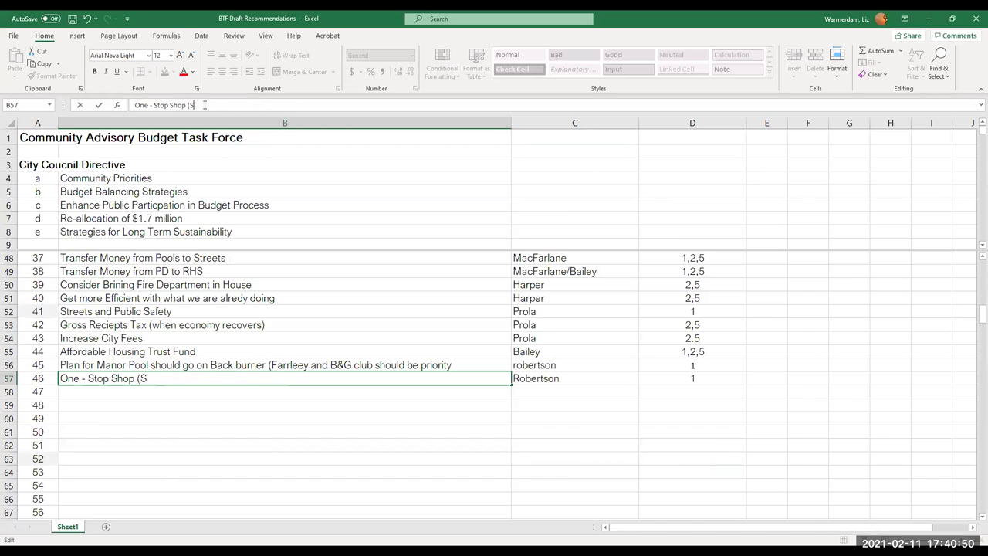
key(Return)
Add item 47 'Technology' with directive 1 and its owner
text(Tec)
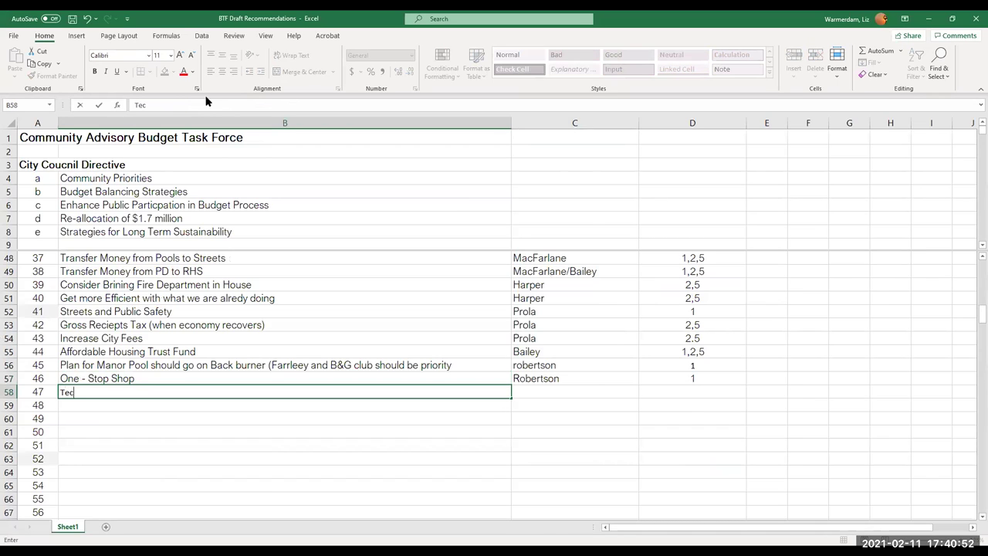
text(hnology)
key(Tab)
key(Tab)
key(Tab)
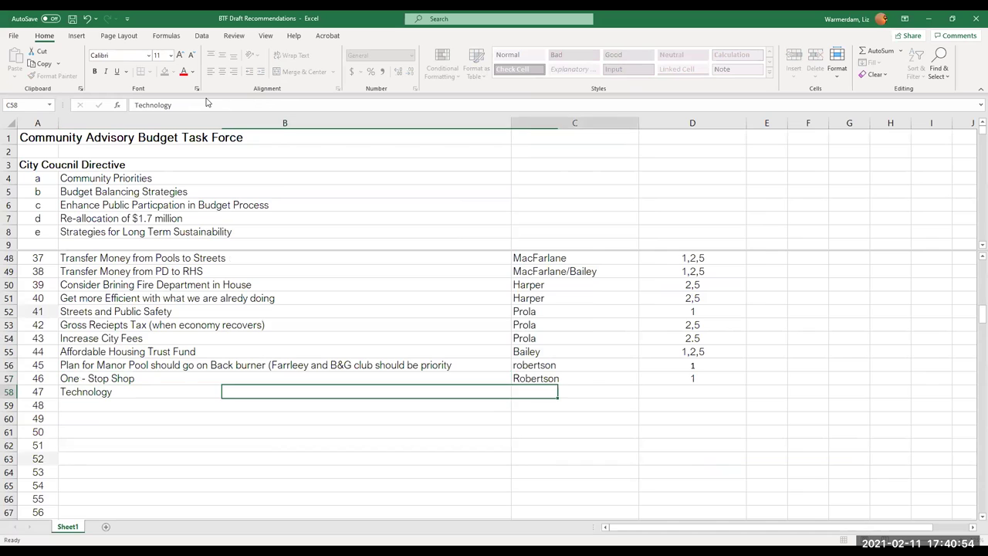
key(Left)
text(1)
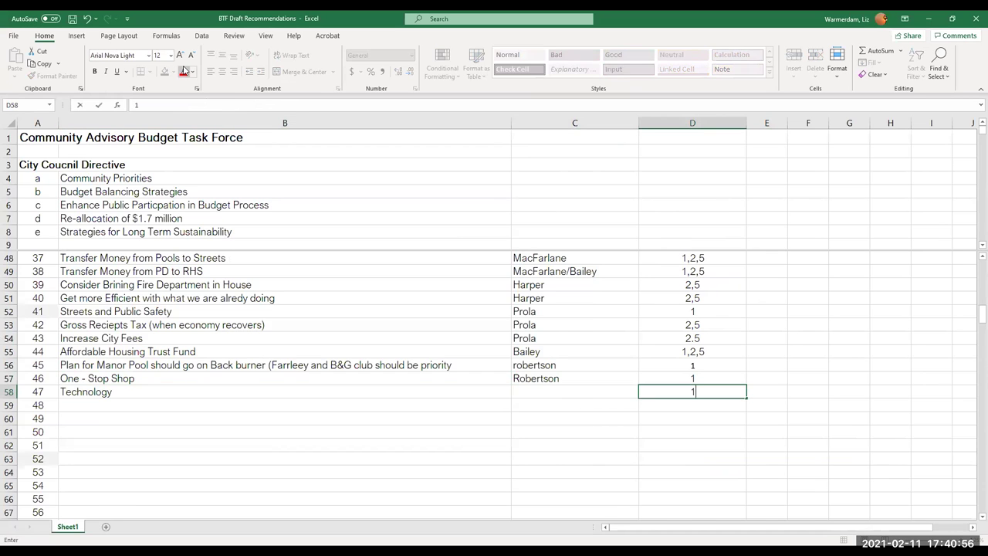
key(Left)
text(Robertson)
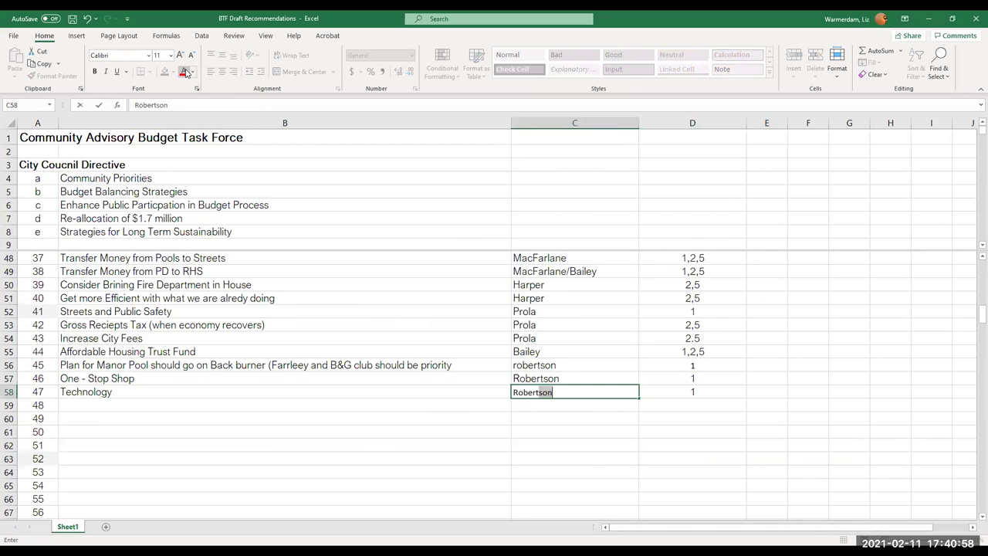
key(Return)
Add item 48 'Road maintenance and facilities' with its owner and directive 1
key(Left)
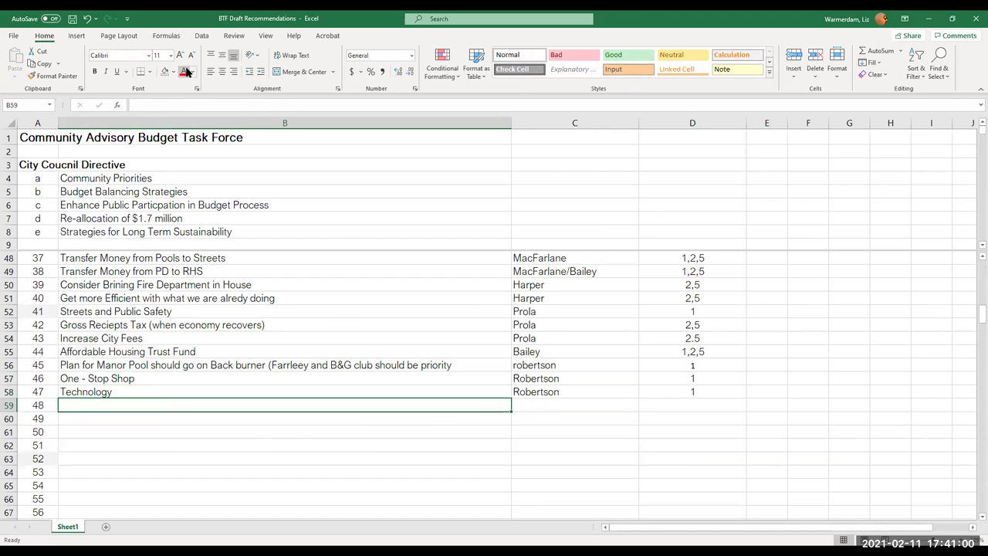
text(Road main)
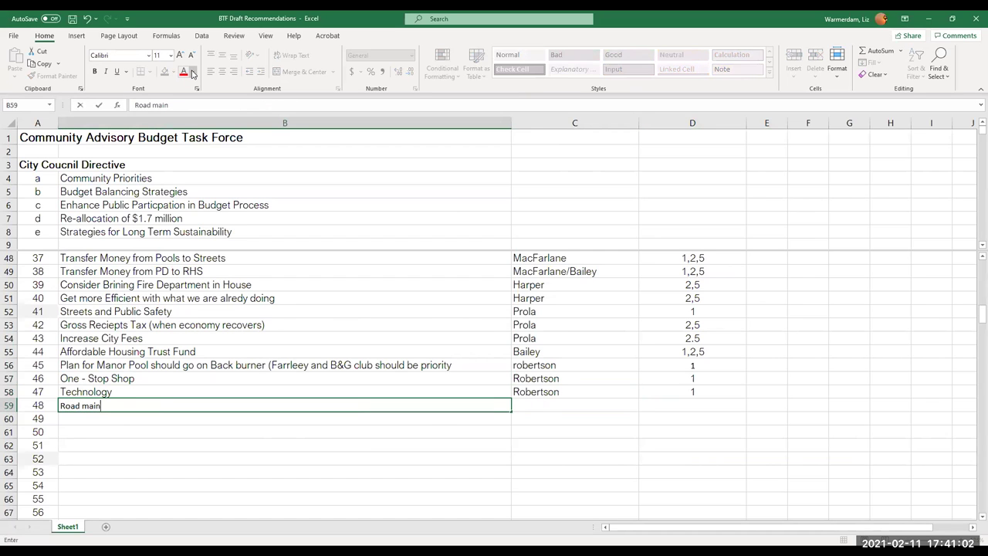
text(tenance and )
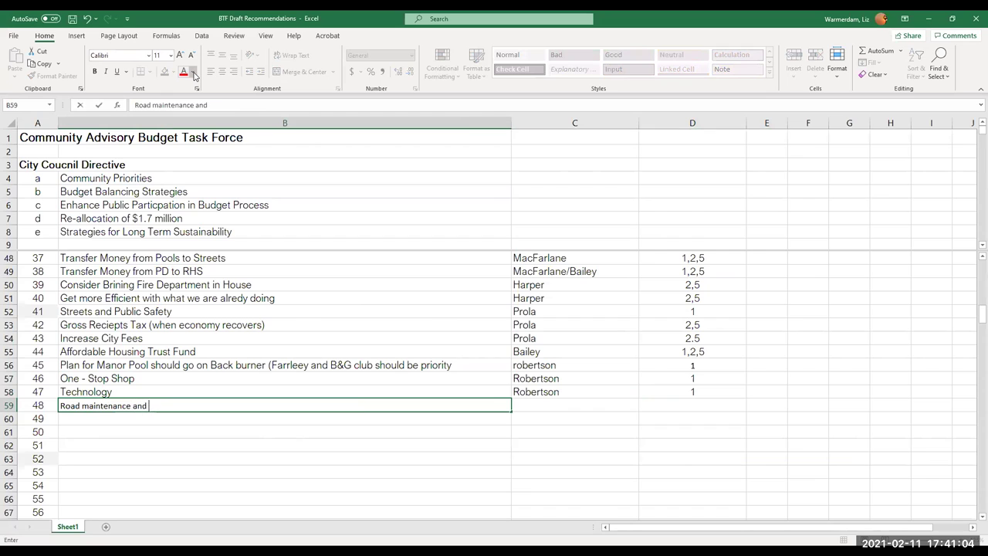
text(facilities)
key(Tab)
text(robertson)
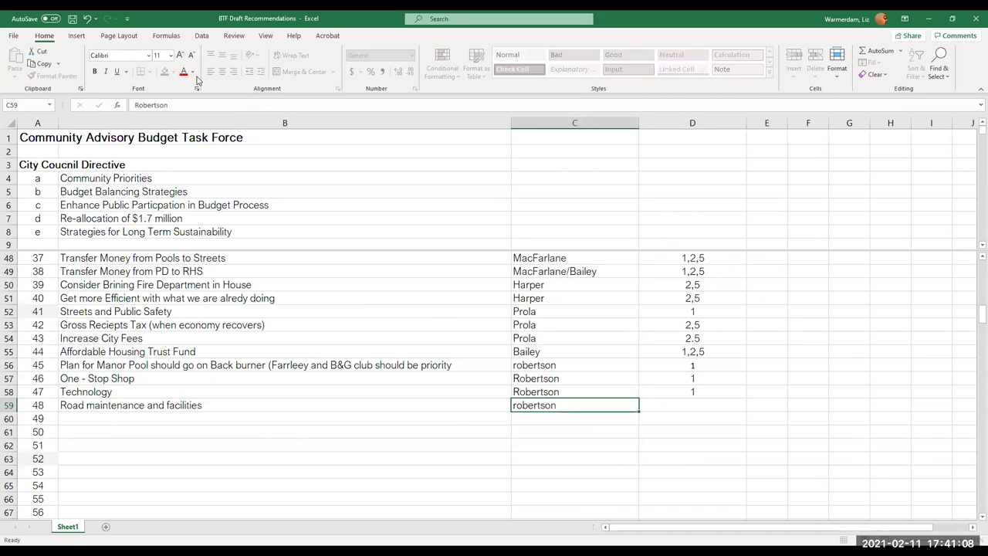
key(Tab)
key(Down)
key(Up)
text(1)
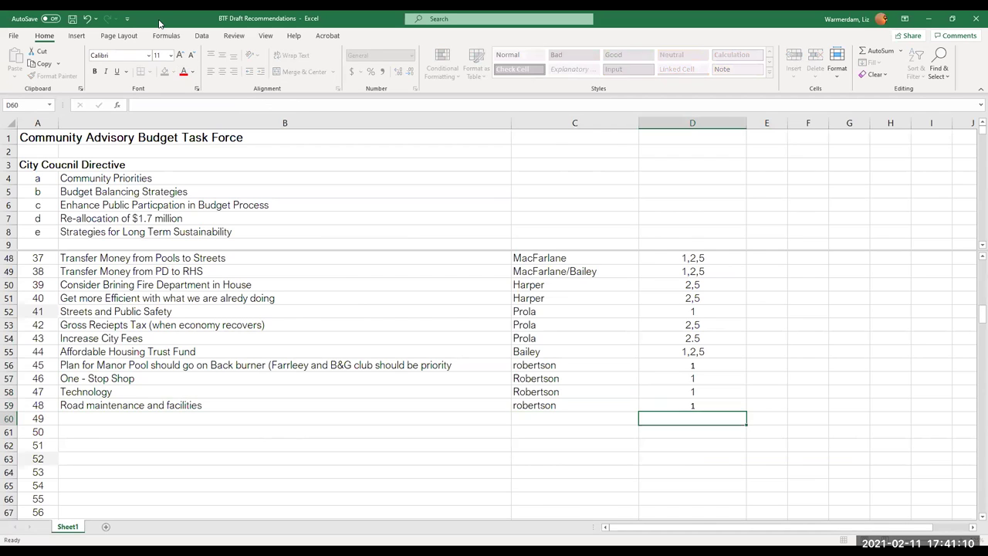
key(Return)
key(Left)
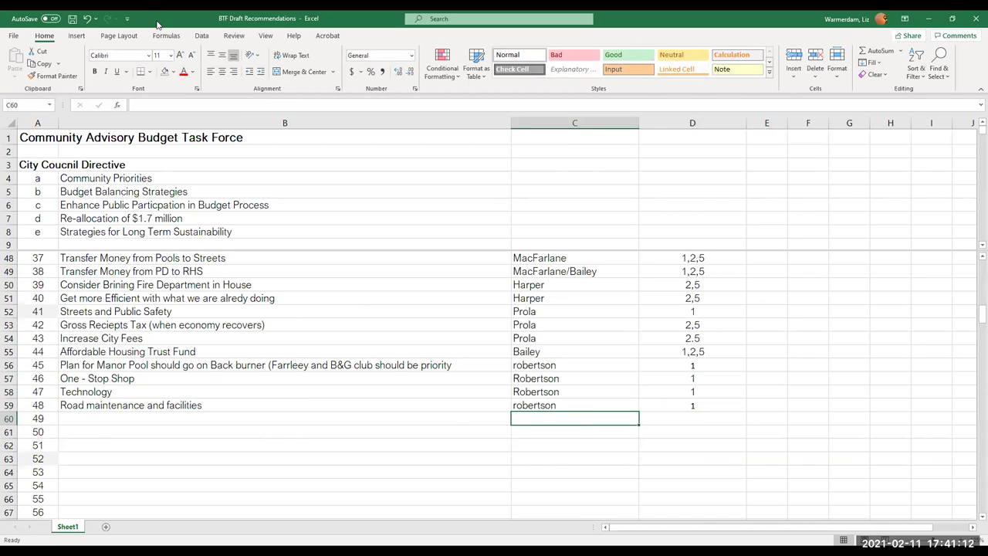
key(Left)
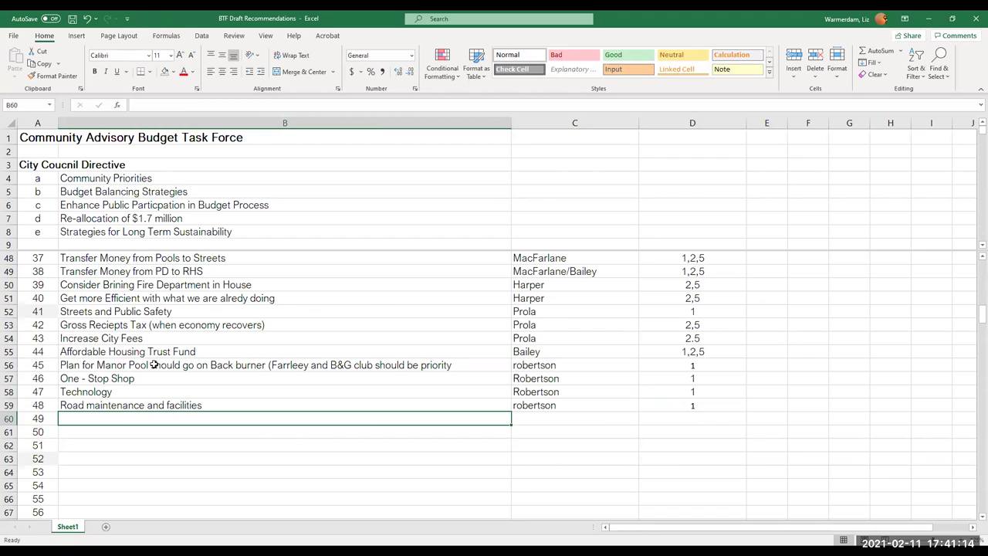
Change item 46's description to 'One -Stop-Shop'
click(108, 377)
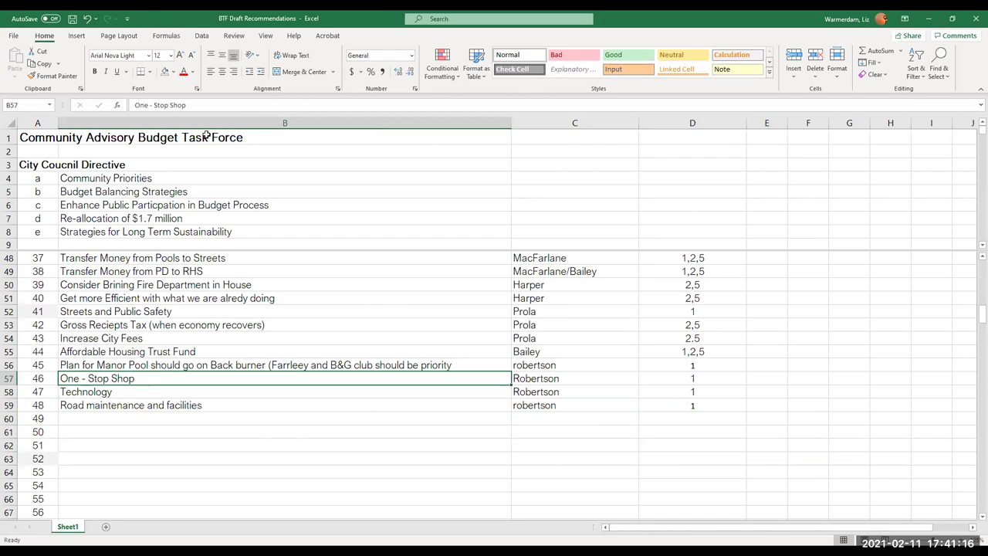
click(152, 106)
key(BackSpace)
key(Right)
key(Right)
key(Right)
key(Right)
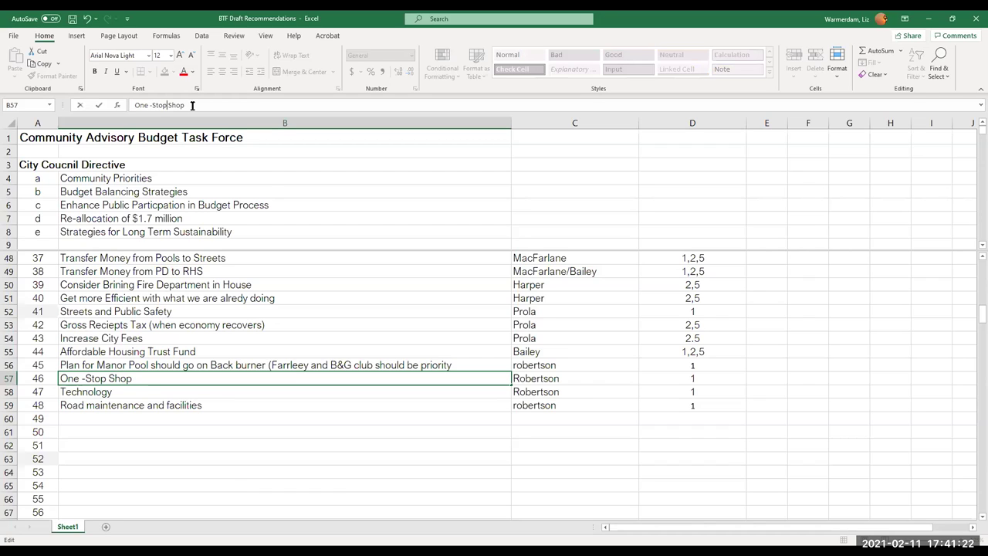
text(-)
key(Return)
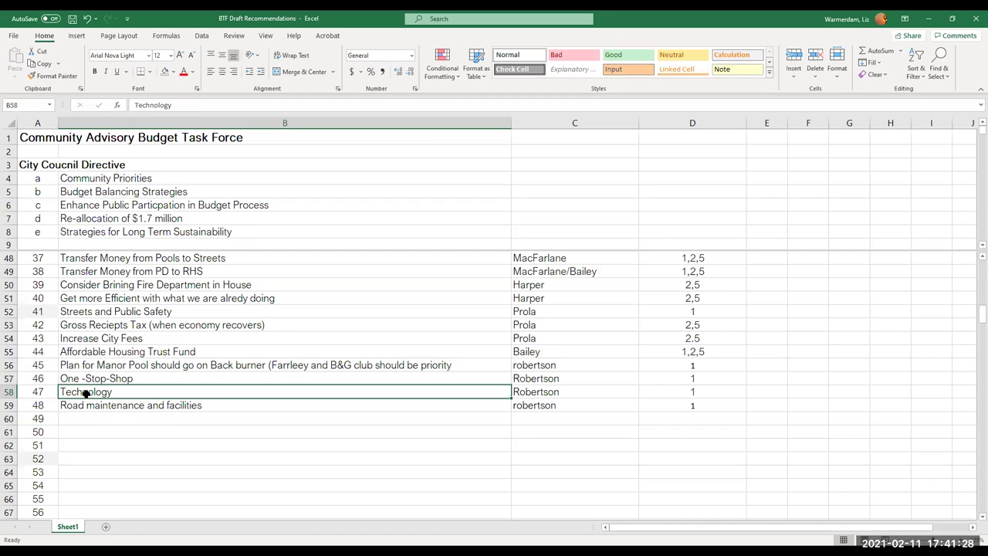
Capitalise the first letter of item 48's owner surname
click(538, 405)
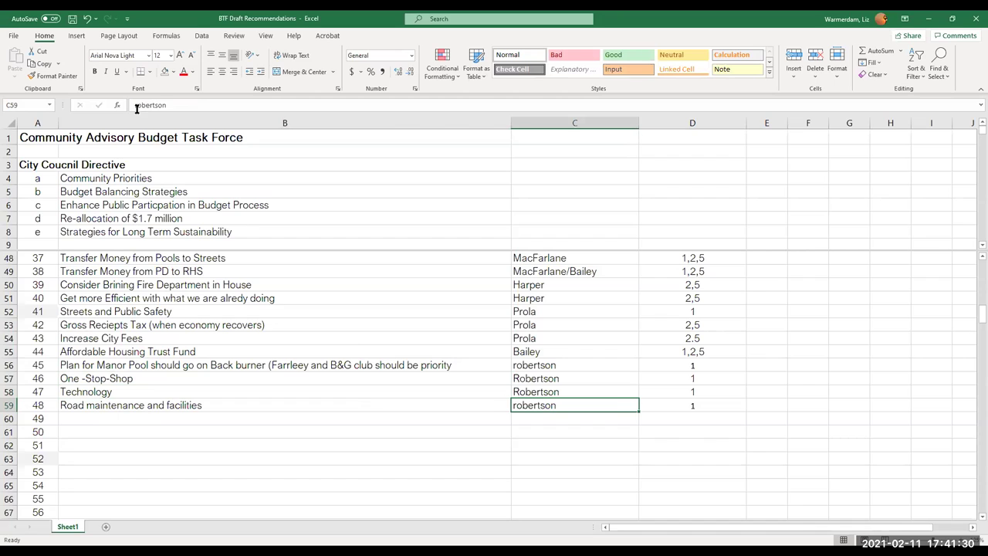
click(137, 107)
key(BackSpace)
text(R)
key(Return)
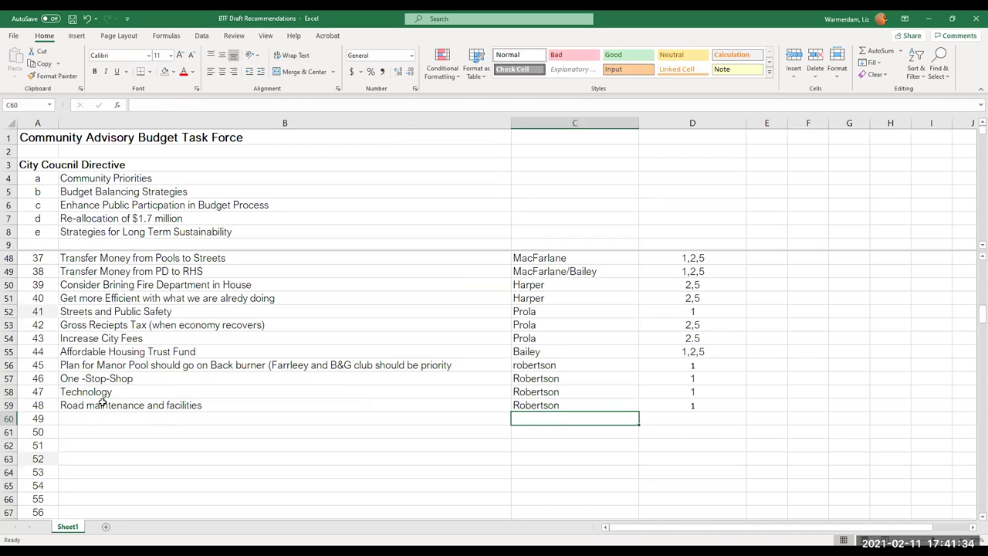
Title-case item 48's description to 'Road Maintenance and Facilities'
click(177, 404)
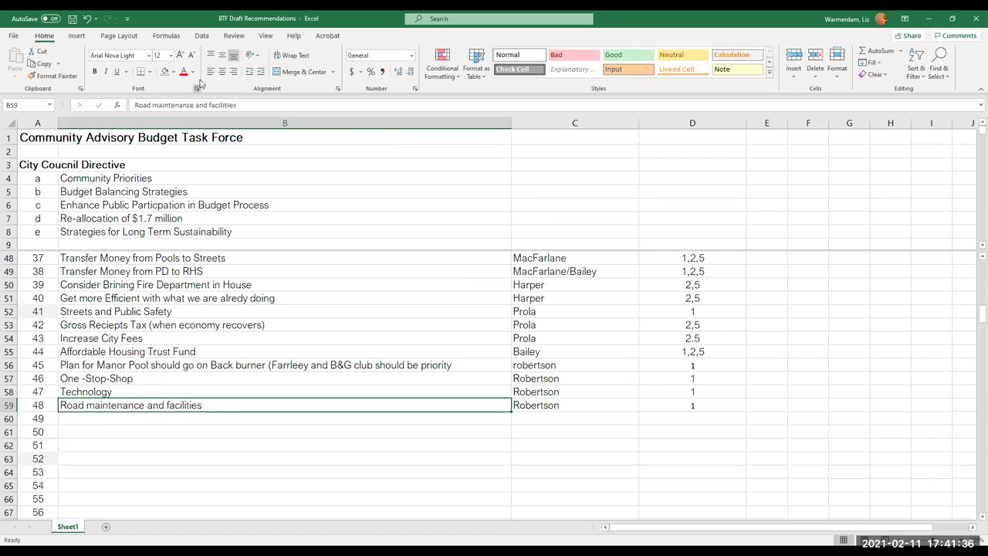
click(210, 105)
key(Delete)
text(F)
click(263, 452)
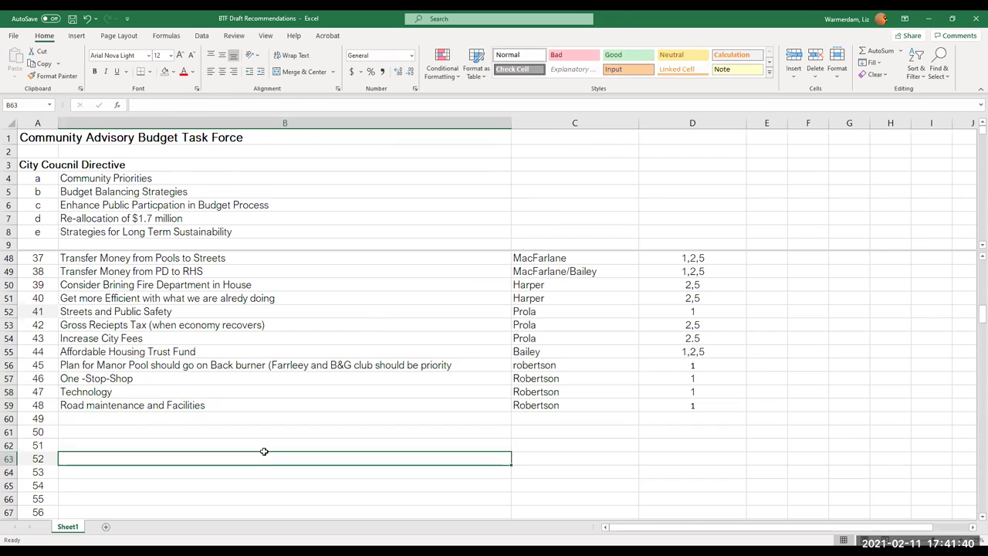
click(108, 408)
click(154, 105)
key(Delete)
text(M)
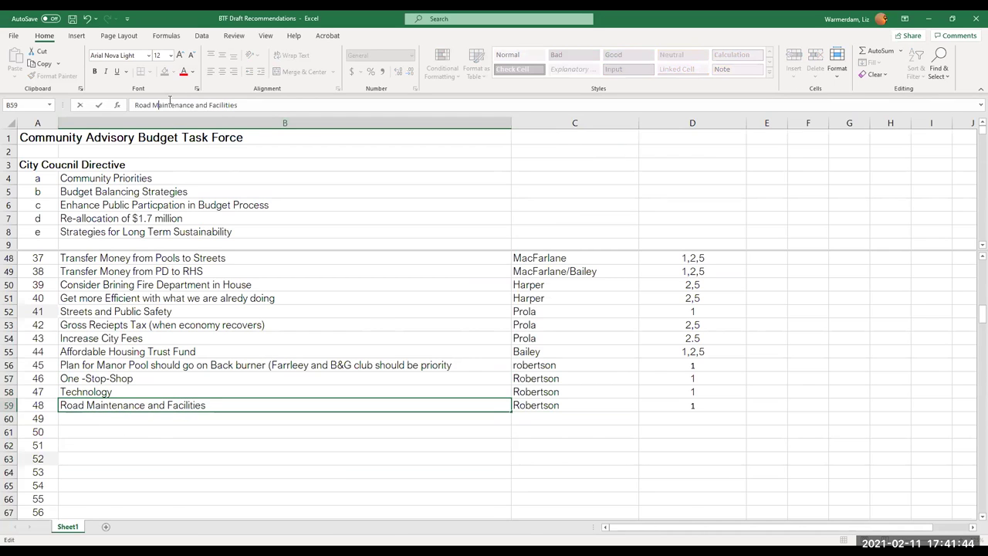
key(Return)
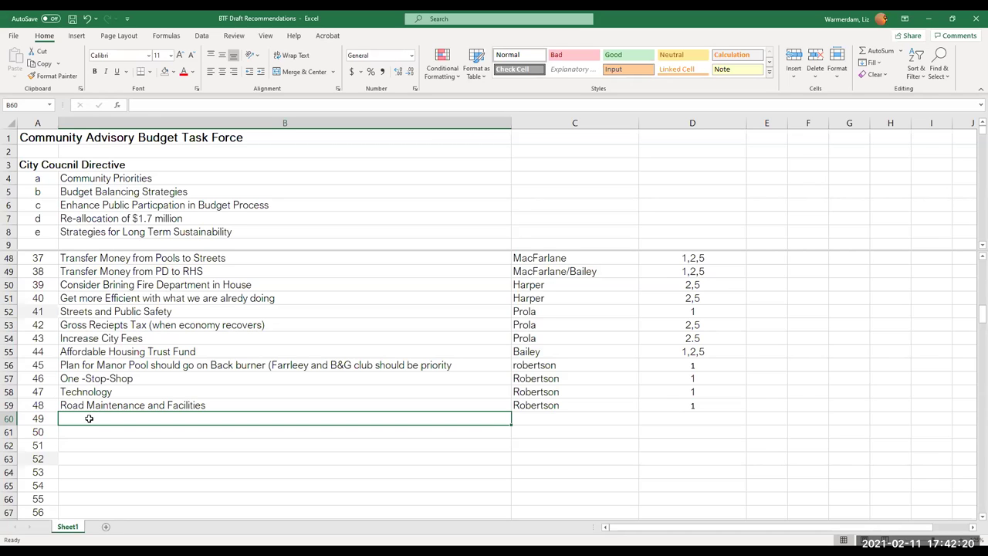
Add item 49 'Cultural Diversity Training for Police Officers, DV, Unhoused' with an owner and directive 1
text(Cultural Diversity Trainin)
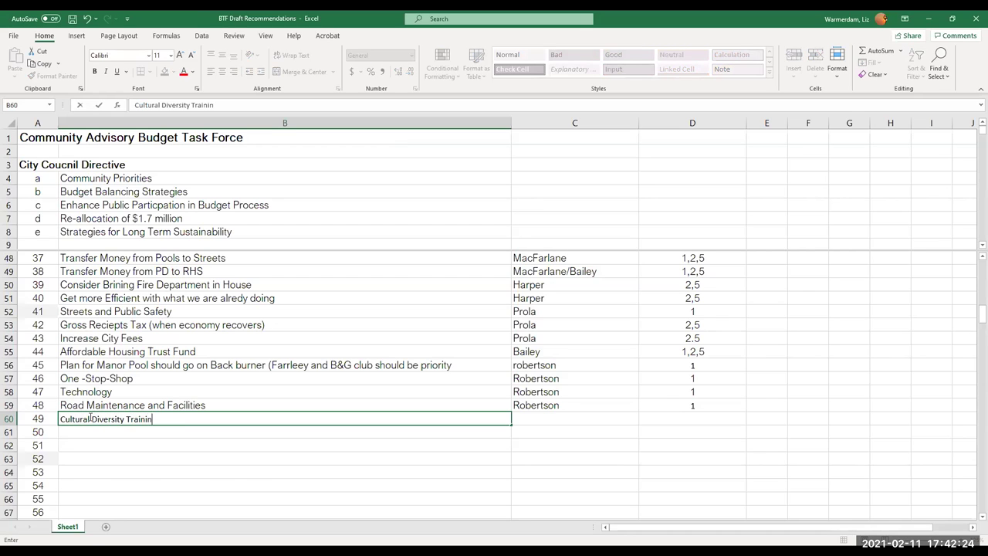
text(g for Police Officers)
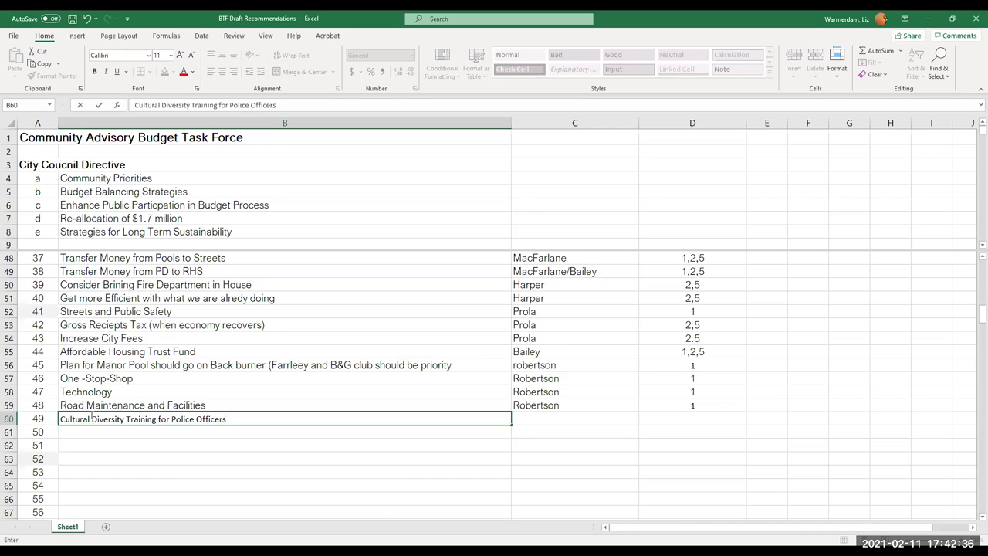
text(DV, Unhous)
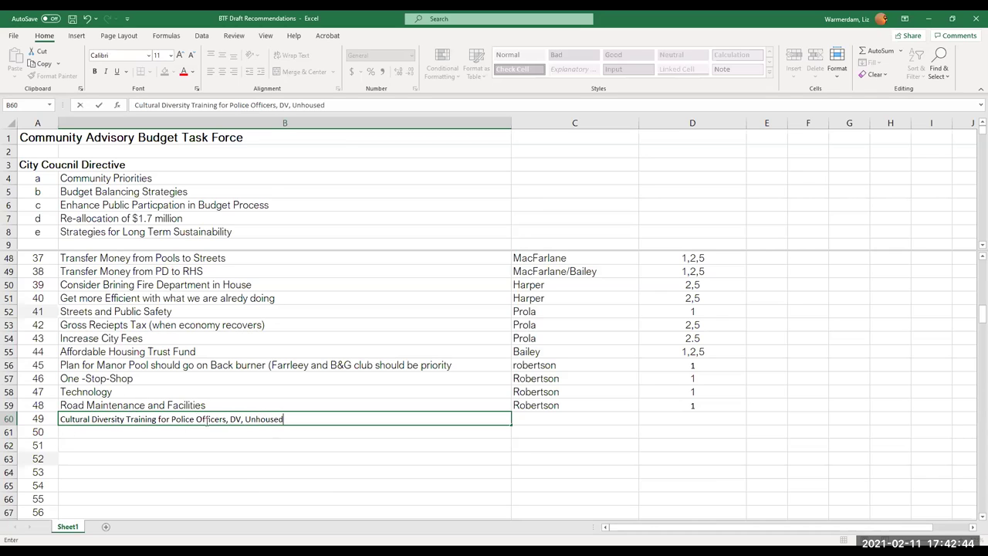
text(ed)
click(543, 417)
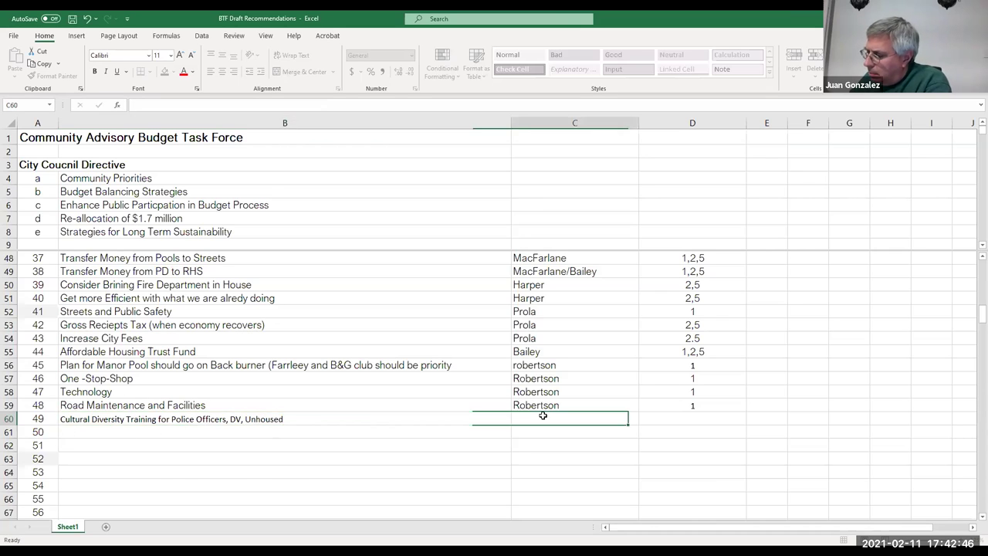
text(robertson)
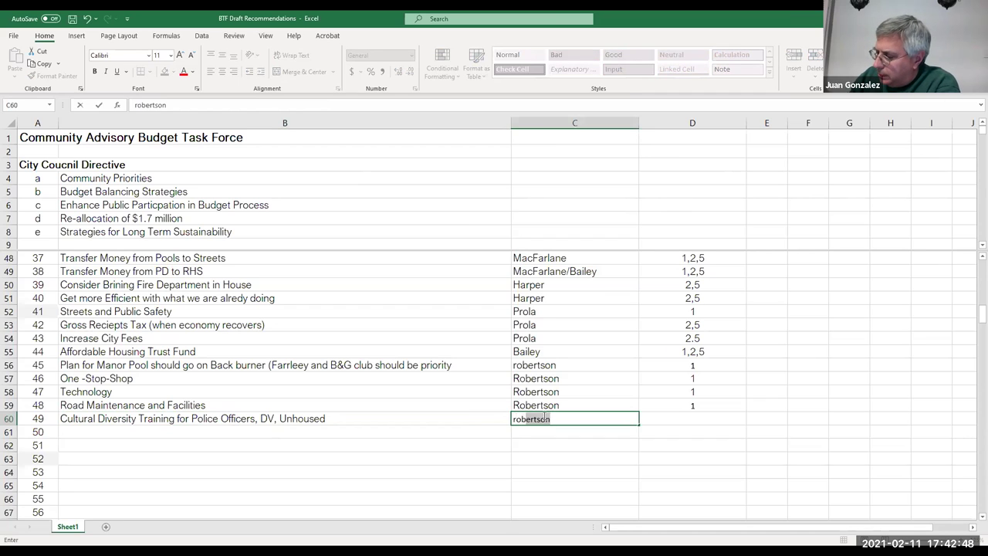
key(Return)
click(544, 417)
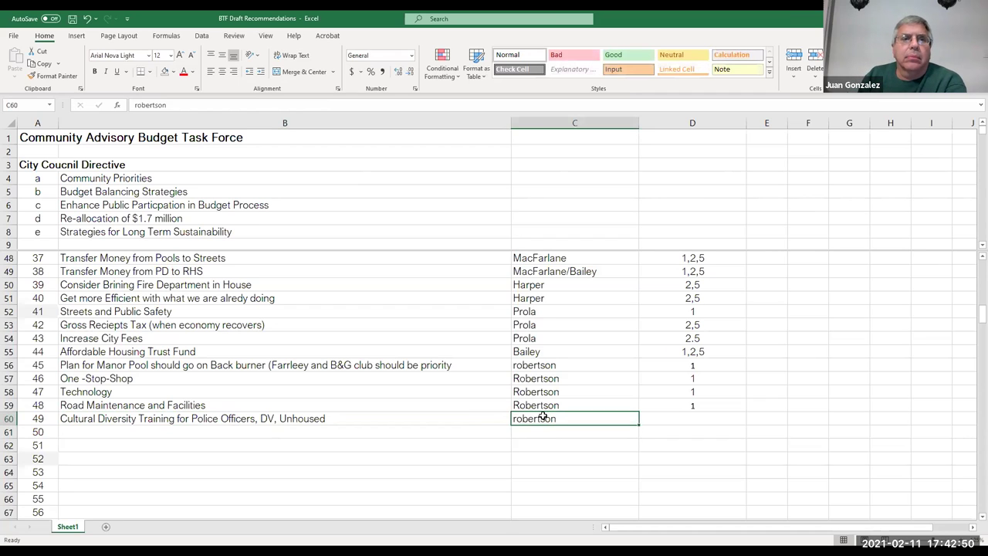
key(Tab)
text(1)
key(Return)
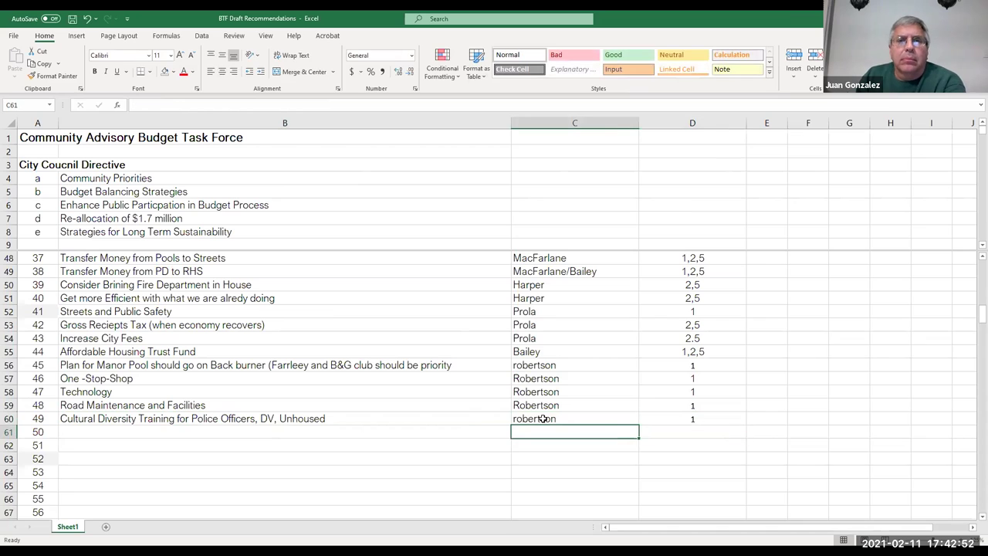
Enter an owner for item 50 and write item 49's owner name out in full, capitalised
text(Cole)
key(Return)
click(544, 418)
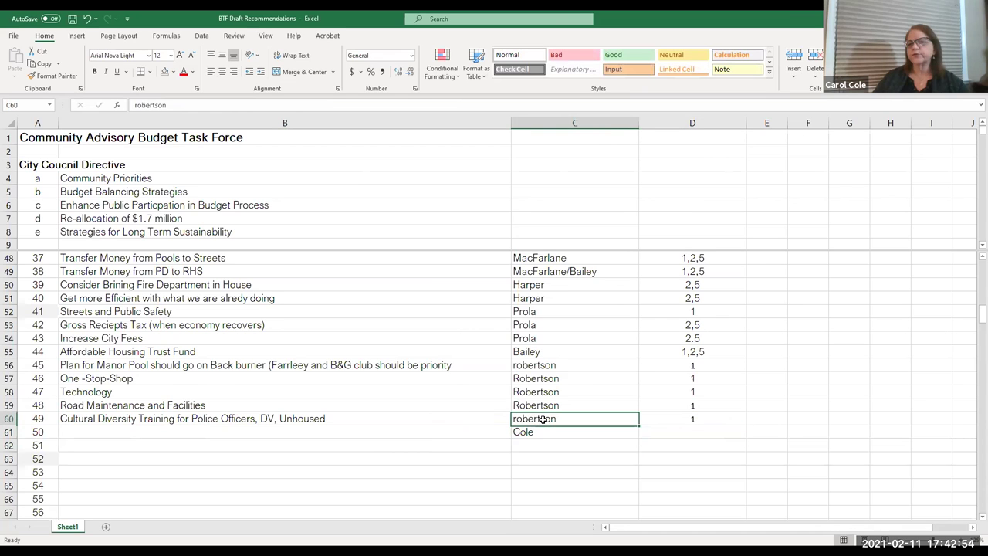
double_click(146, 104)
text(Robertson)
key(Return)
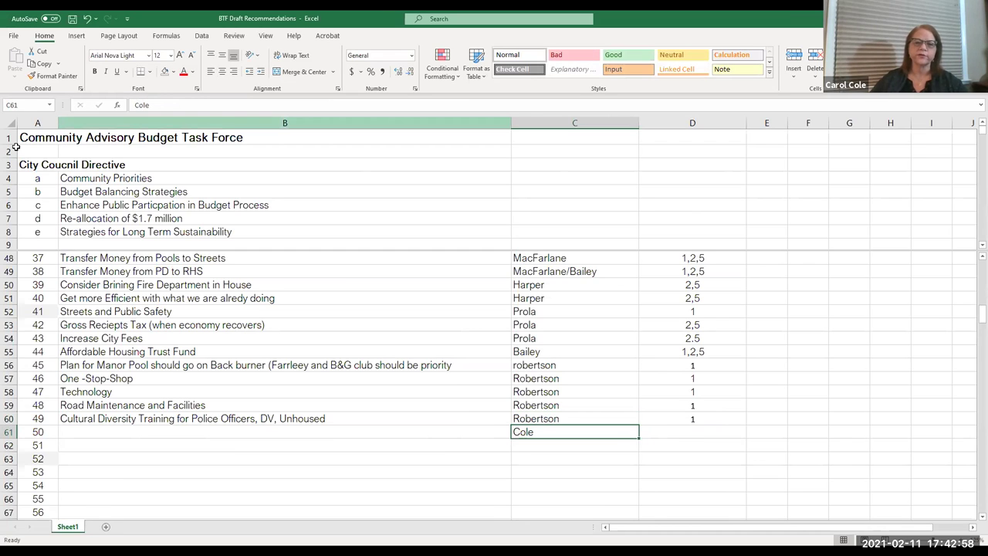
click(72, 432)
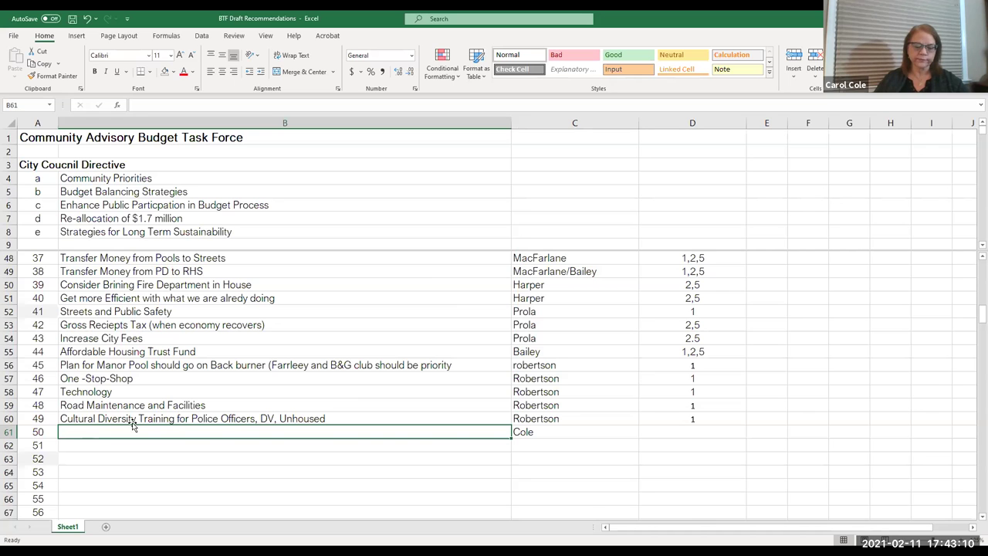
Append another member to the member lists of items 4 and 8
scroll(236, 350, up, 6)
scroll(236, 350, up, 7)
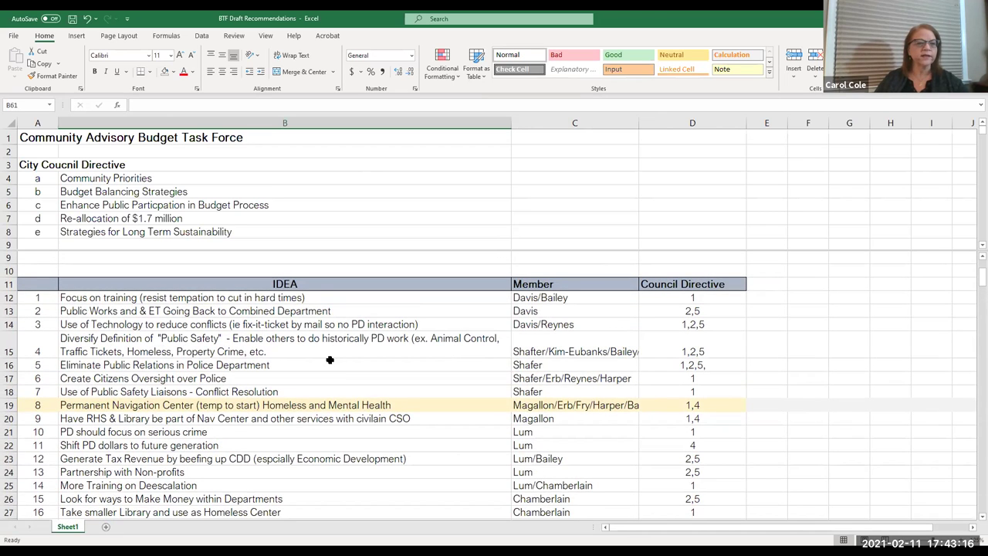
click(576, 349)
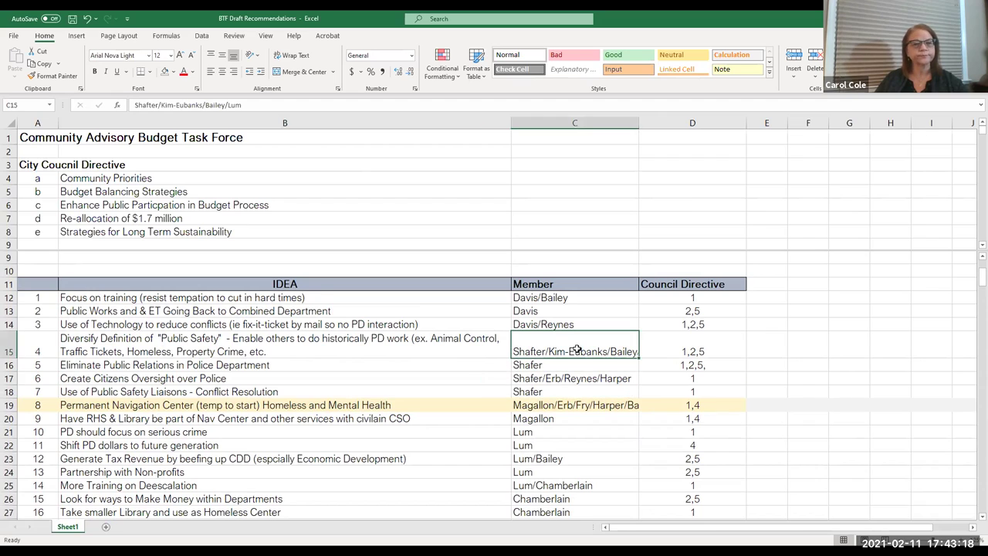
click(248, 105)
text(/Col)
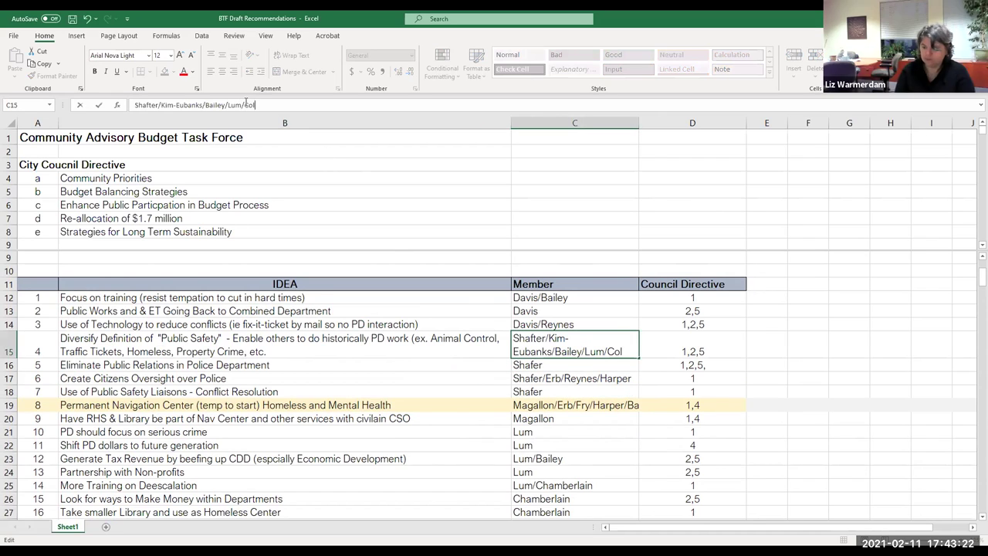
key(Return)
click(567, 404)
click(240, 106)
text(/Cole)
key(Return)
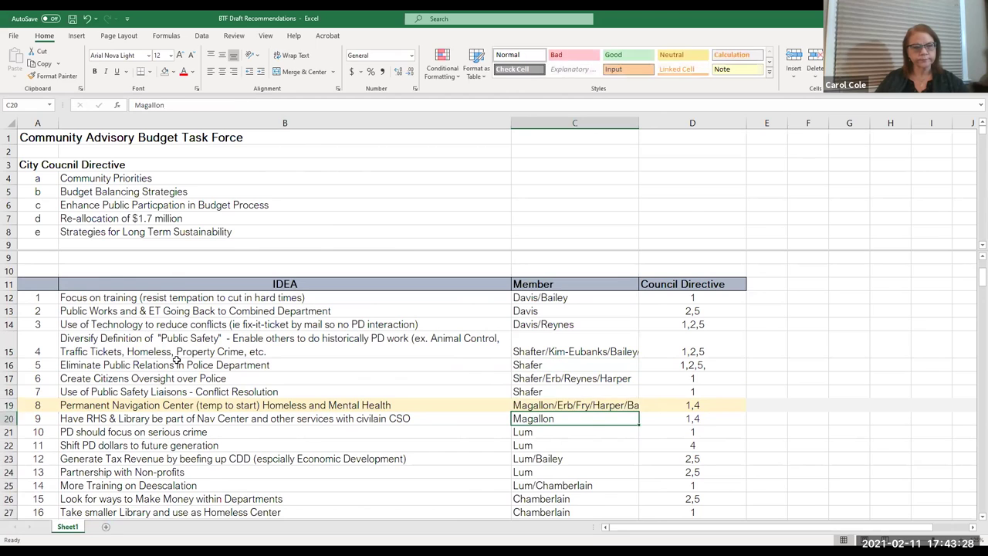
Scroll down to show rows 45–64, with item 50 in row 61
scroll(176, 360, down, 3)
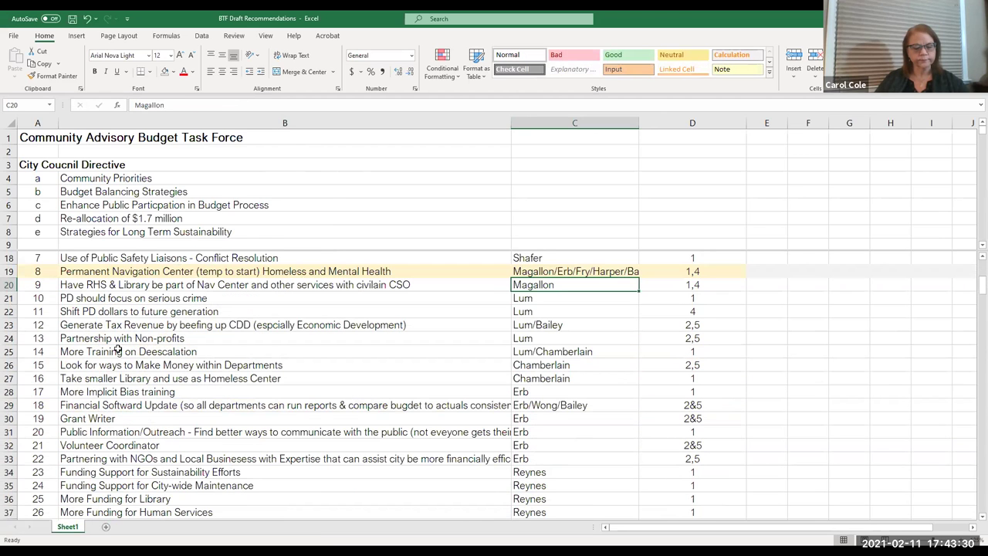
scroll(221, 404, down, 1)
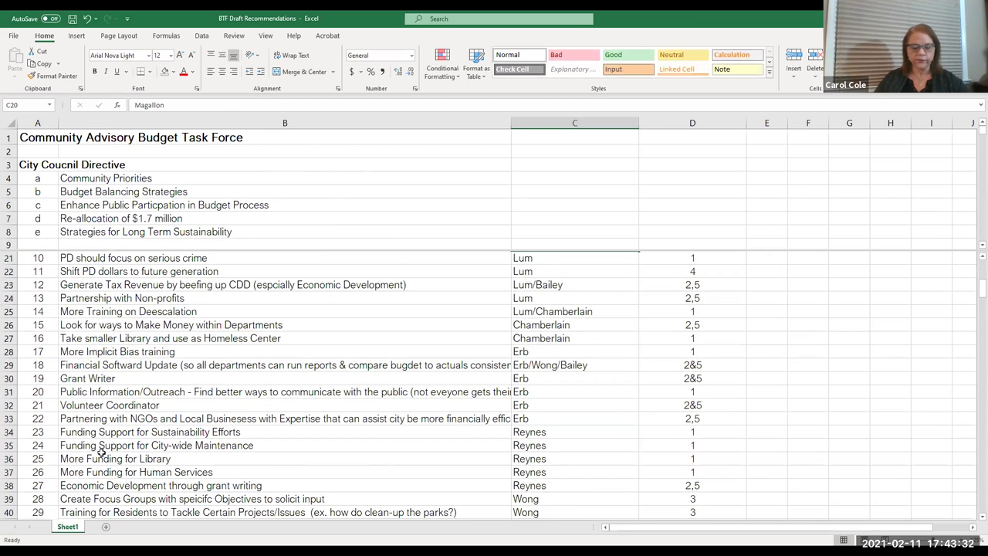
scroll(177, 475, down, 2)
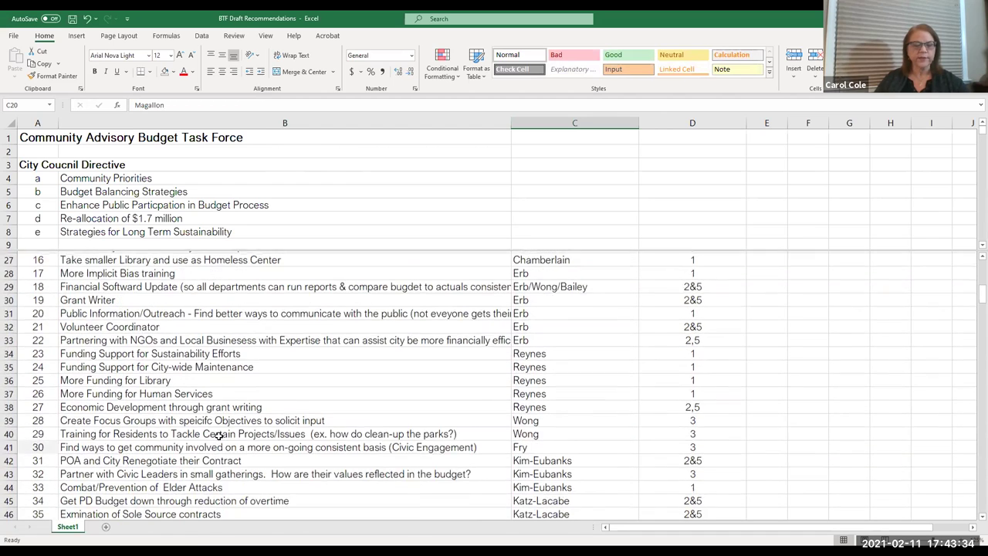
scroll(219, 436, down, 1)
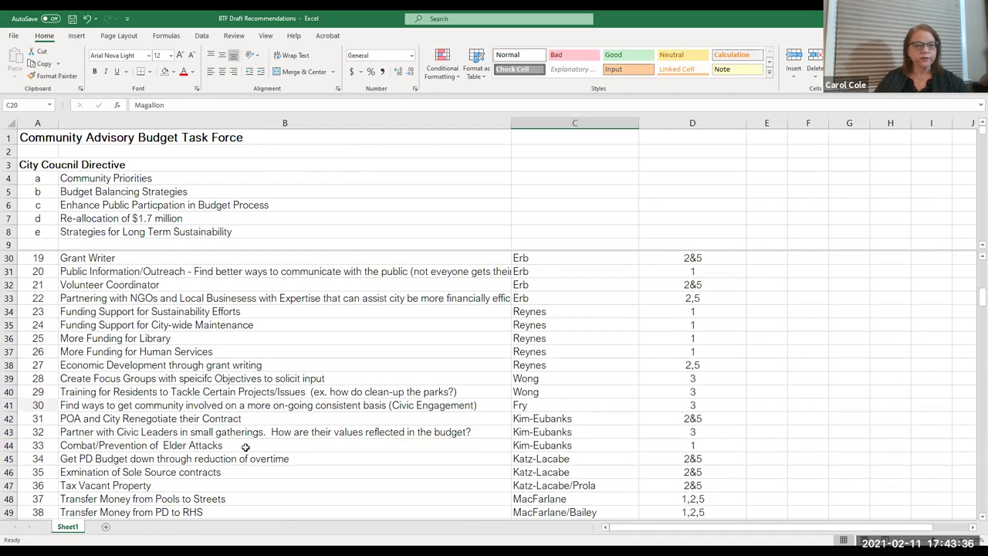
scroll(290, 453, down, 5)
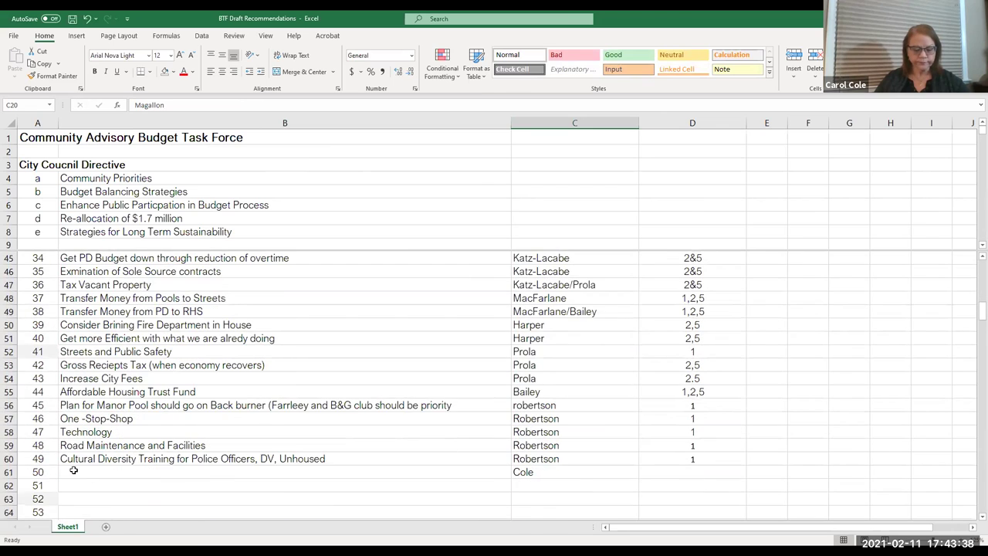
Enter 'Roads, Tehcnology, Police Oversight' as item 50's description
click(74, 470)
text(Roads,)
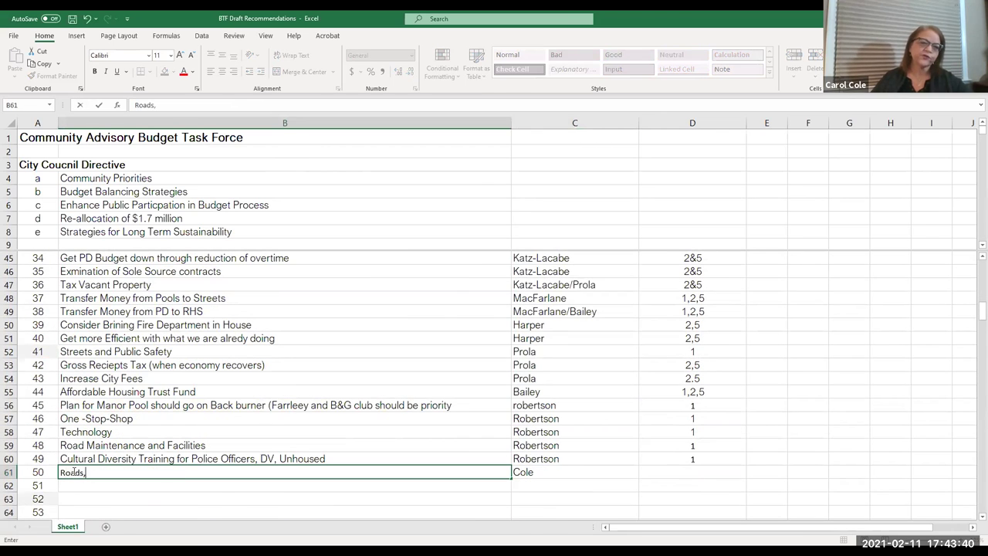
text( Tehcnology,)
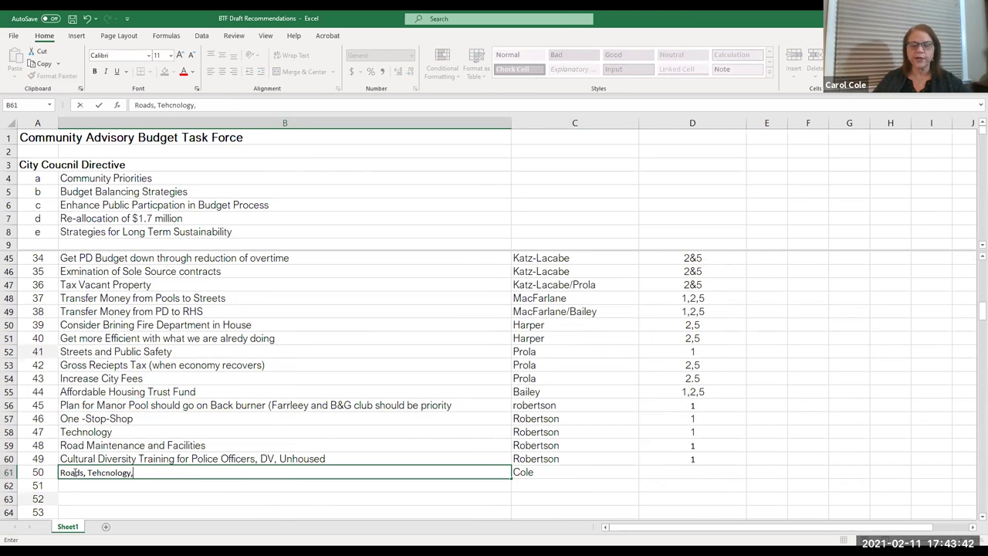
text( Police Ov)
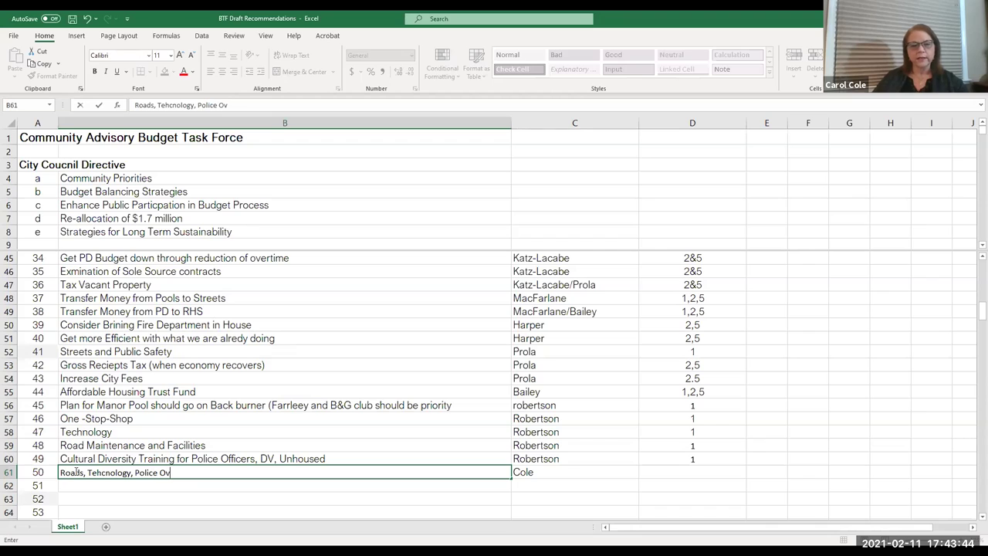
text(ersight)
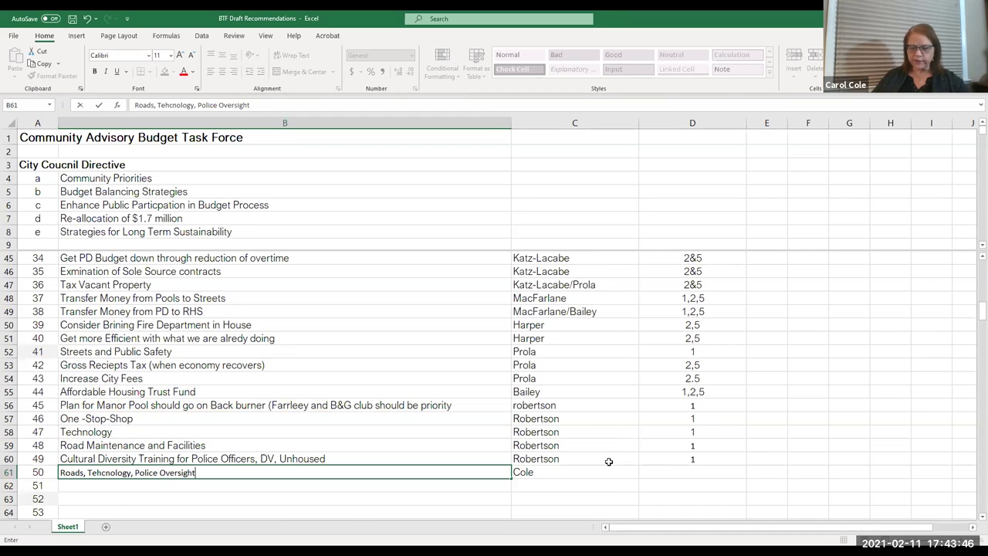
click(555, 473)
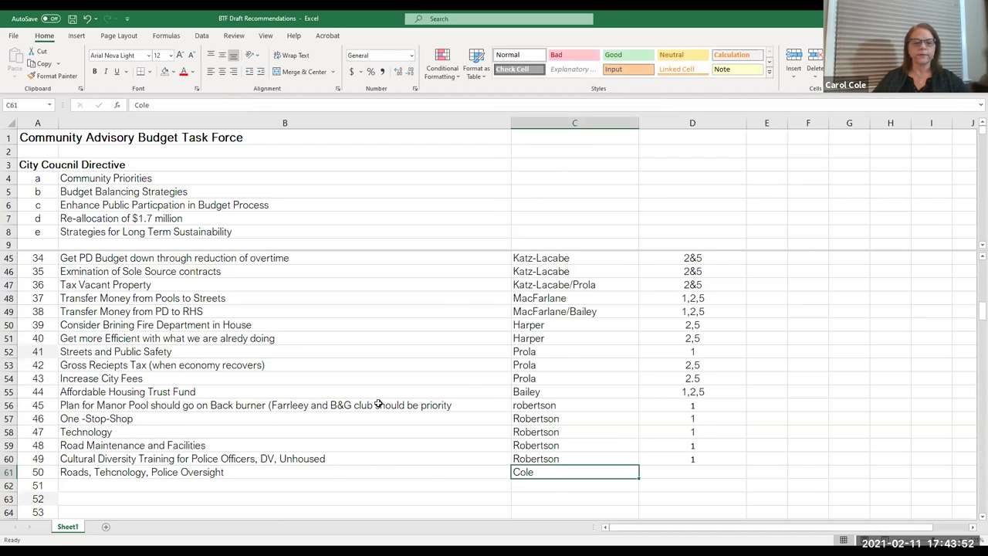
scroll(379, 402, up, 8)
scroll(378, 402, up, 3)
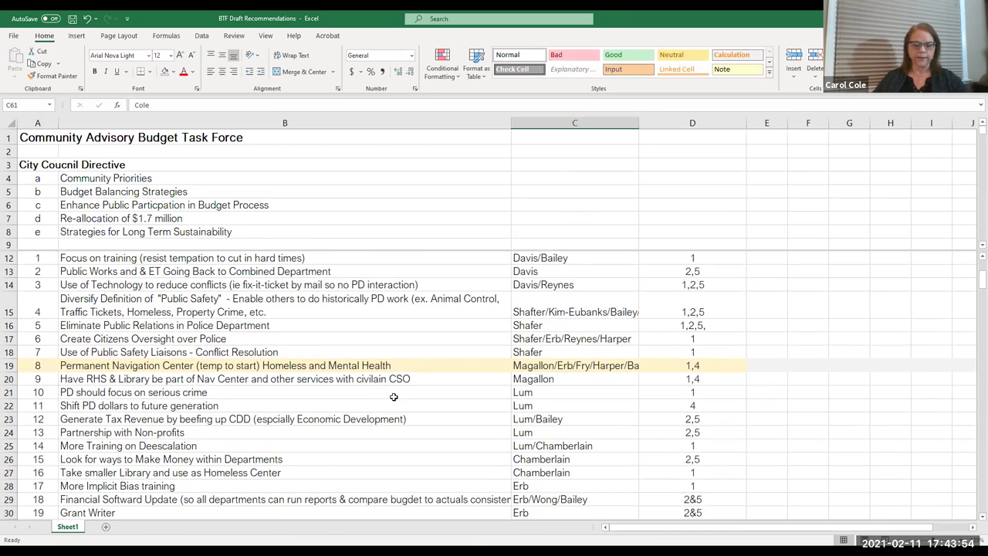
Shade item 6's row, A17:D17, light yellow
click(96, 339)
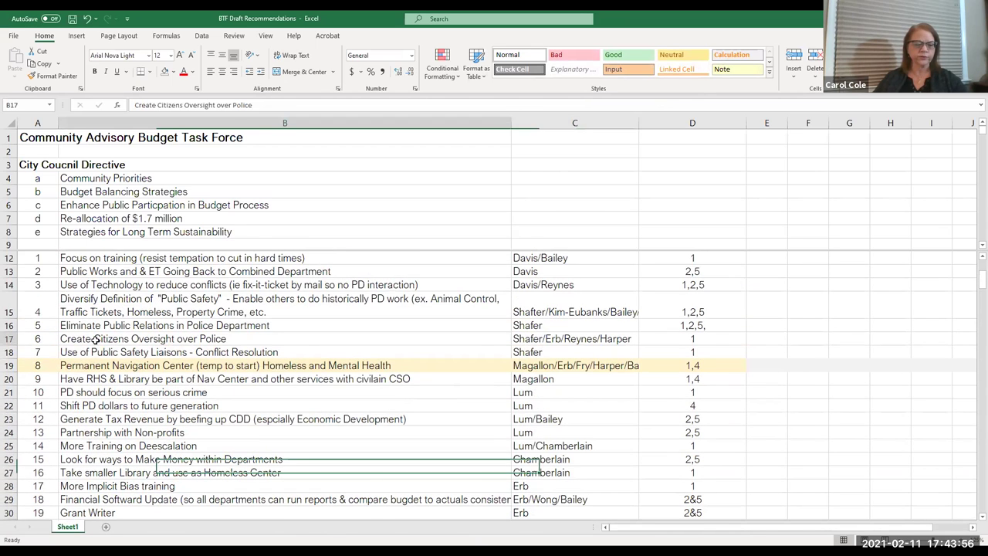
drag(27, 340, 668, 339)
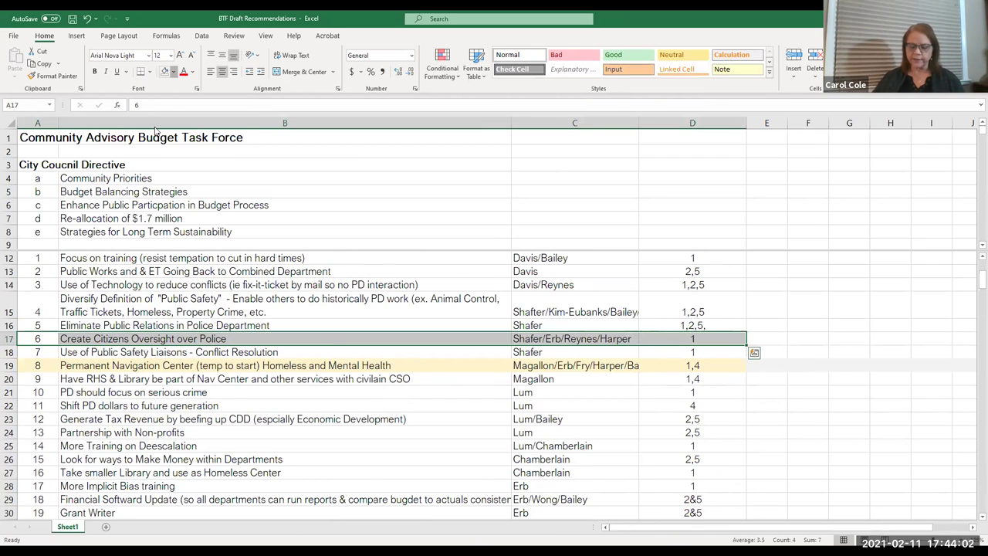
click(173, 73)
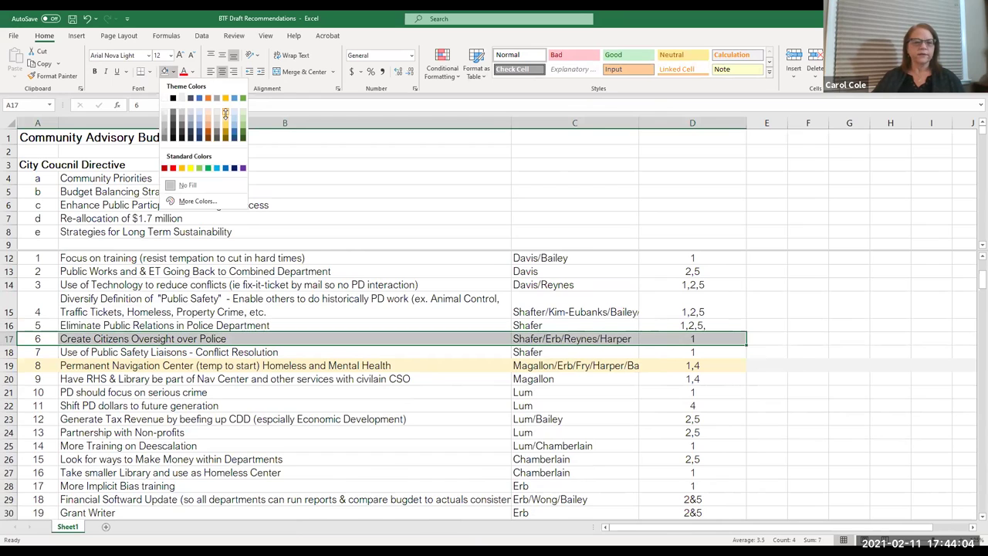
click(226, 113)
Append one more owner to item 6's owner list
click(585, 340)
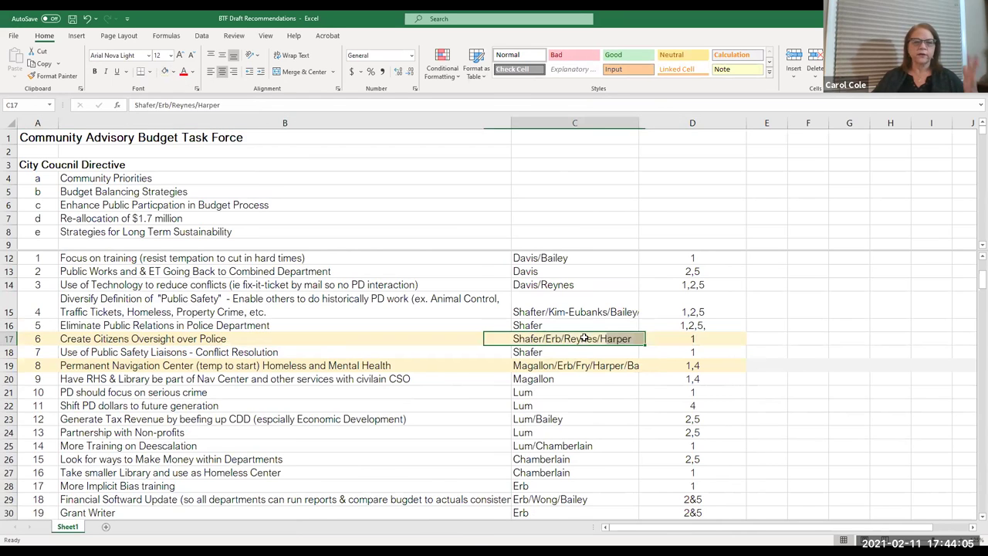
click(249, 105)
text(/Cole)
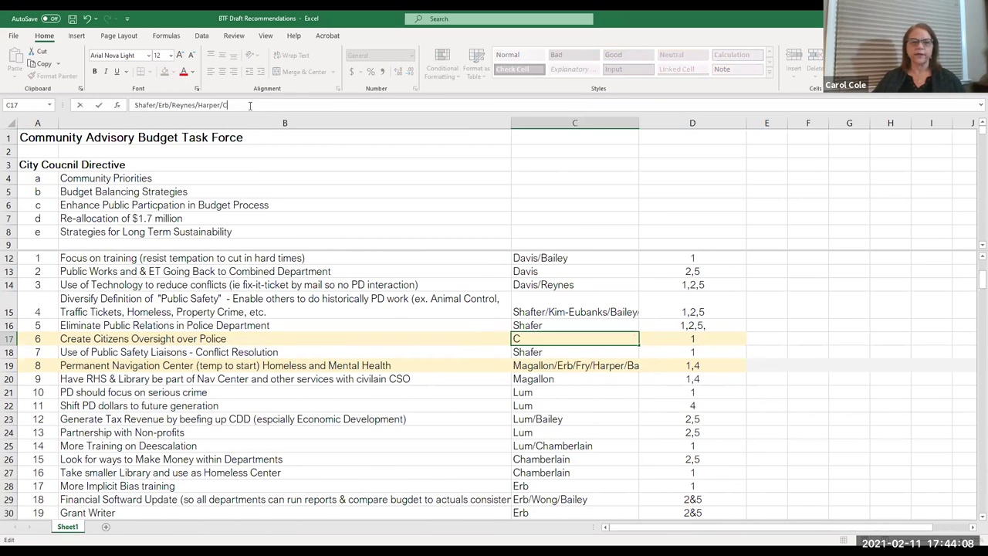
key(Return)
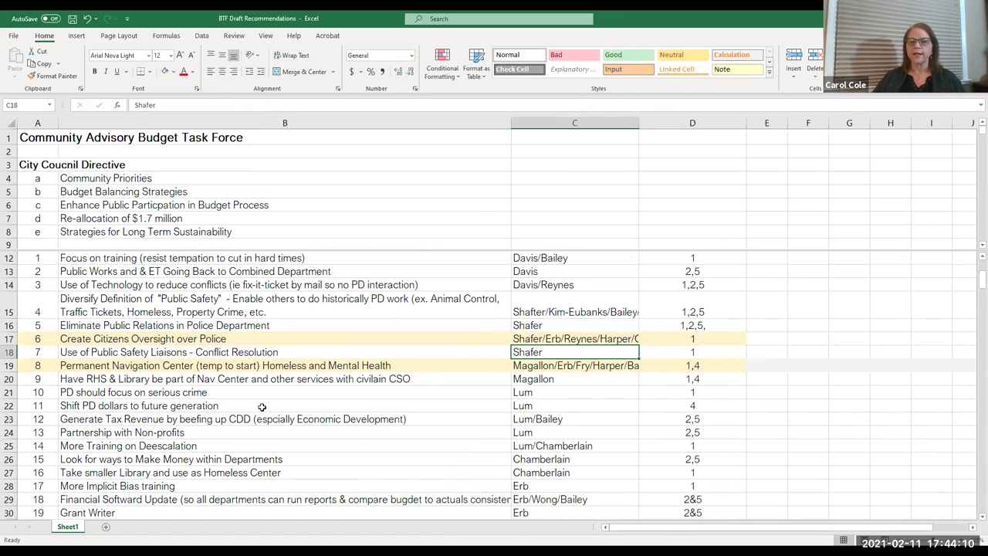
scroll(262, 407, down, 10)
scroll(262, 407, down, 2)
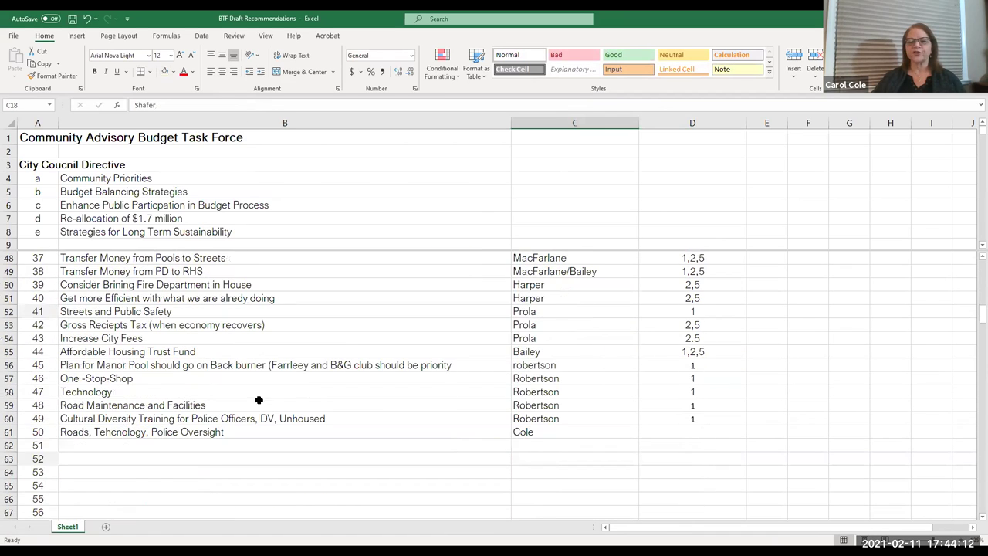
Delete 'Police Oversight' from item 50's description
click(73, 444)
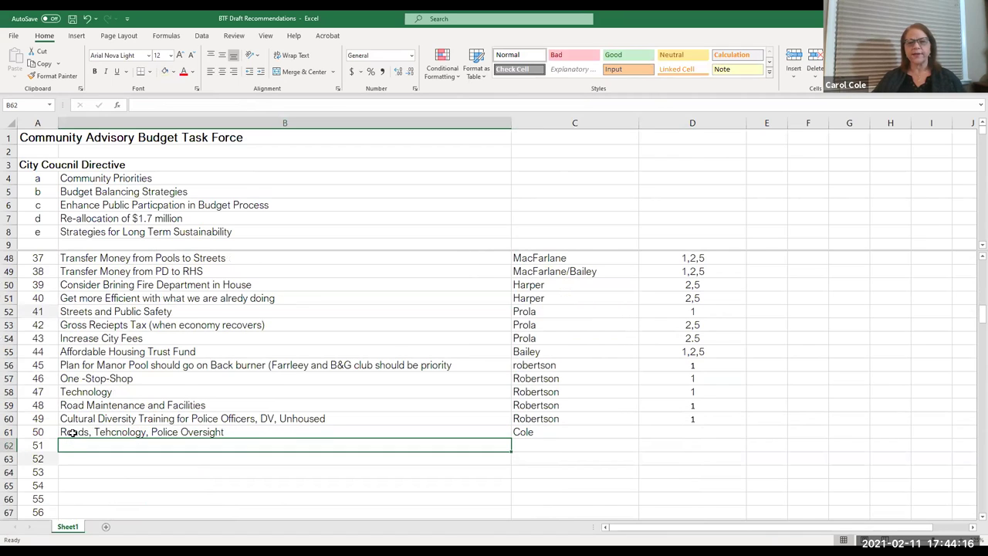
click(89, 430)
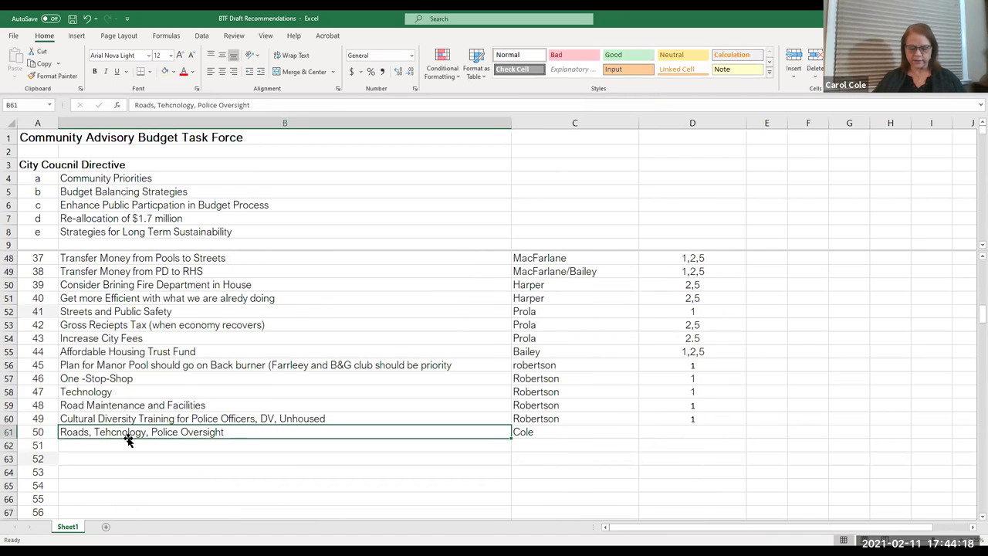
click(257, 105)
key(BackSpace)
key(BackSpace)
key(BackSpace)
key(BackSpace)
key(BackSpace)
key(BackSpace)
key(BackSpace)
key(BackSpace)
key(BackSpace)
key(BackSpace)
key(BackSpace)
key(BackSpace)
key(BackSpace)
key(BackSpace)
key(BackSpace)
key(BackSpace)
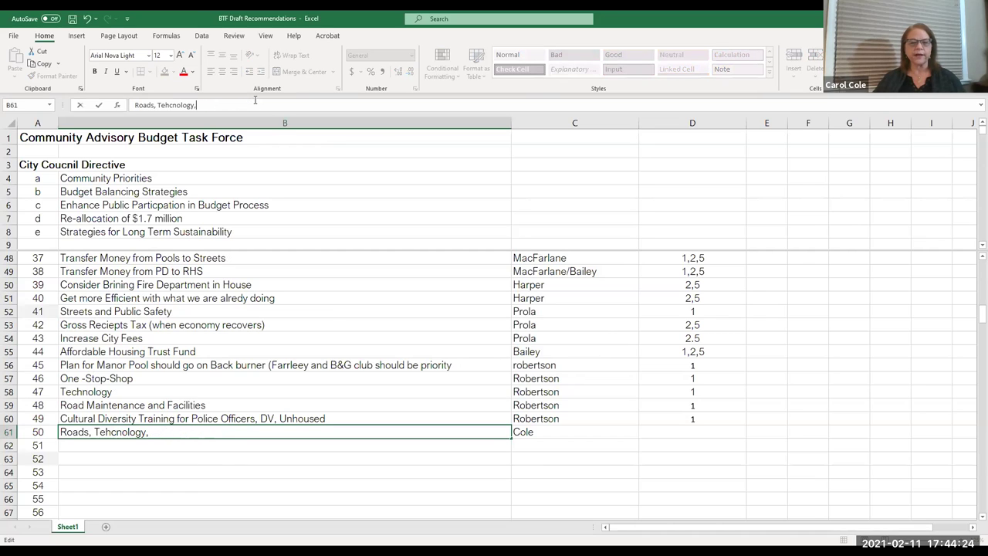
click(231, 404)
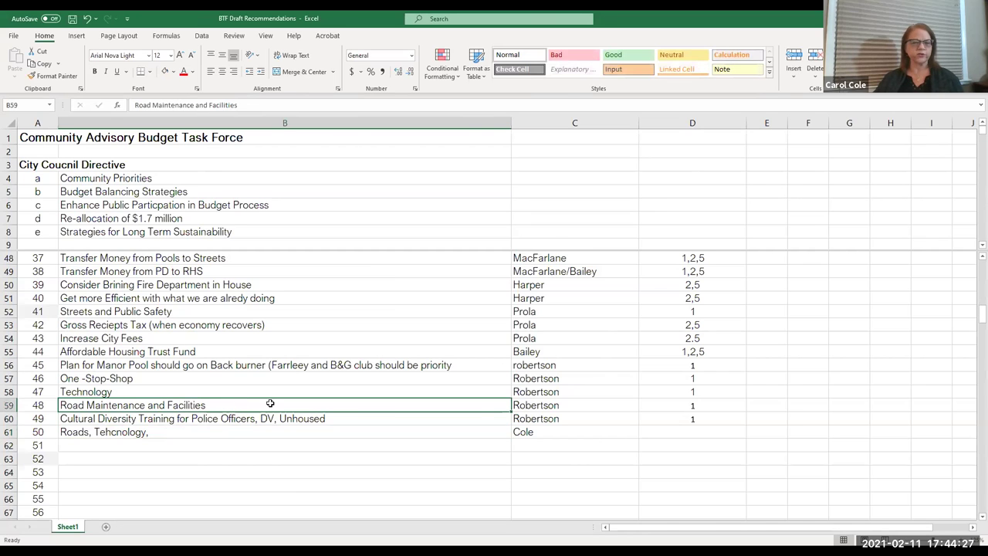
Add a second owner to item 48, Road Maintenance and Facilities
click(576, 405)
click(169, 104)
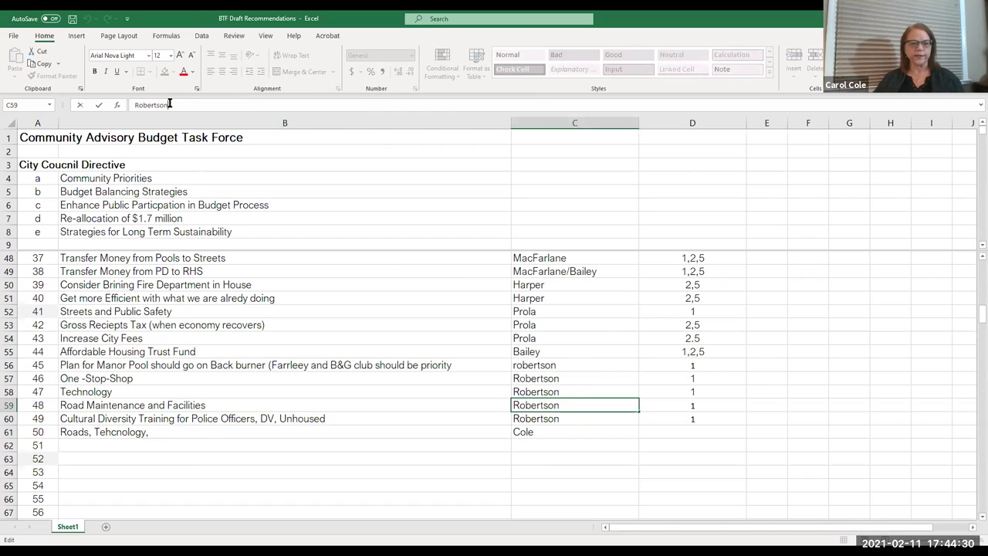
text(/Cole)
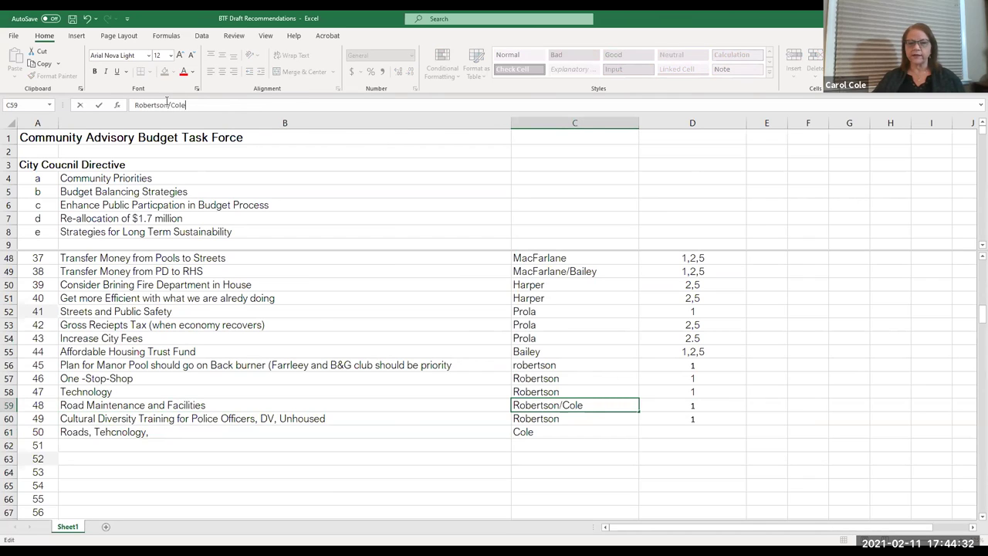
key(Return)
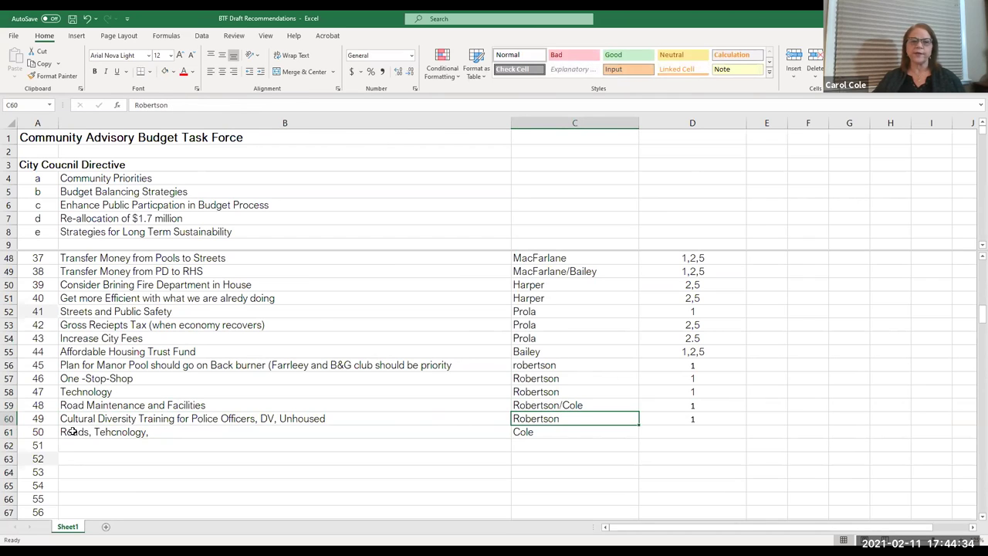
Remove 'Roads,' so item 50 reads just 'Tehcnology,'
click(73, 430)
drag(157, 105, 135, 105)
key(Delete)
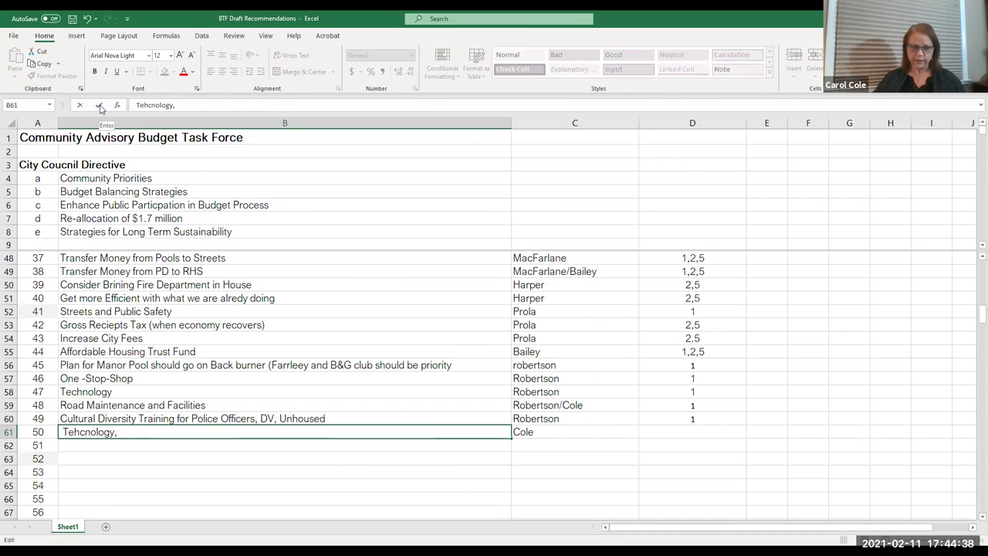
key(Return)
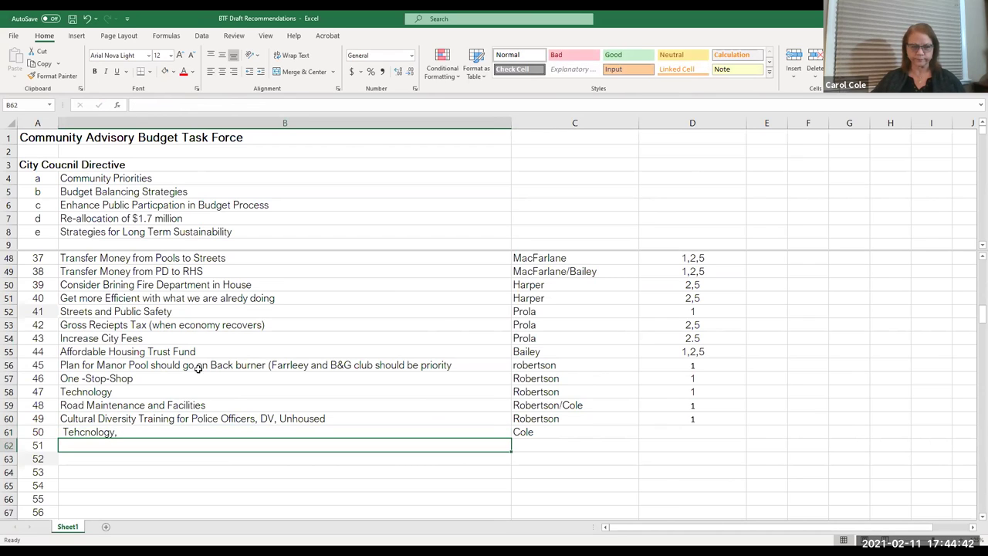
Add a second owner to item 45 and capitalise the first owner's initial to R
click(556, 366)
click(177, 104)
text(/Cole)
key(Return)
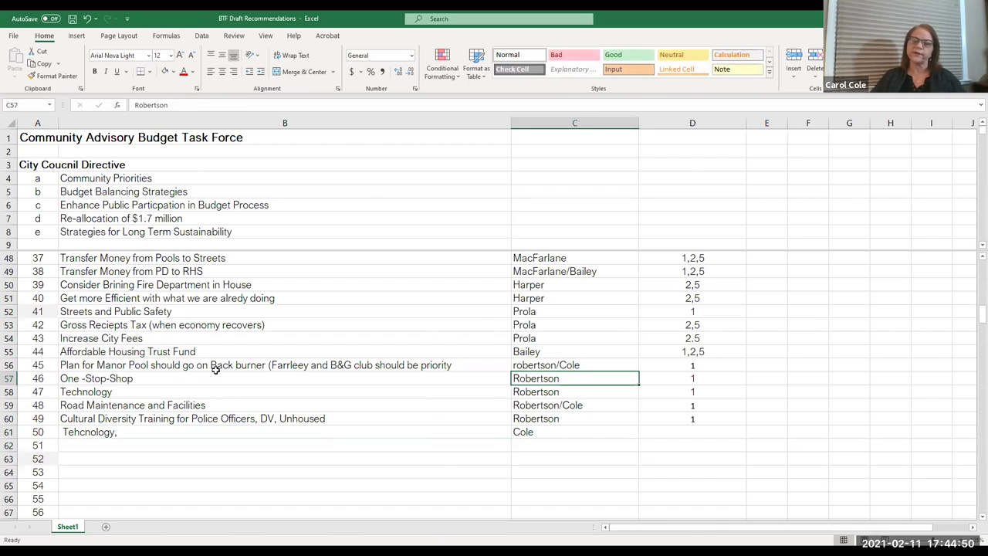
click(558, 365)
click(133, 105)
key(Delete)
text(R)
key(Return)
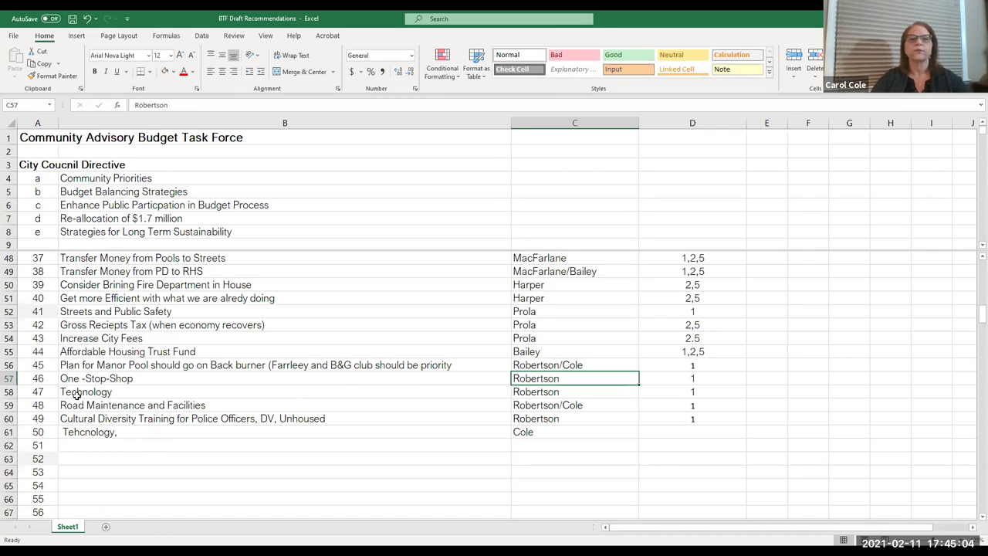
Add the same second owner to item 47 and clear item 50's description
click(547, 394)
click(177, 103)
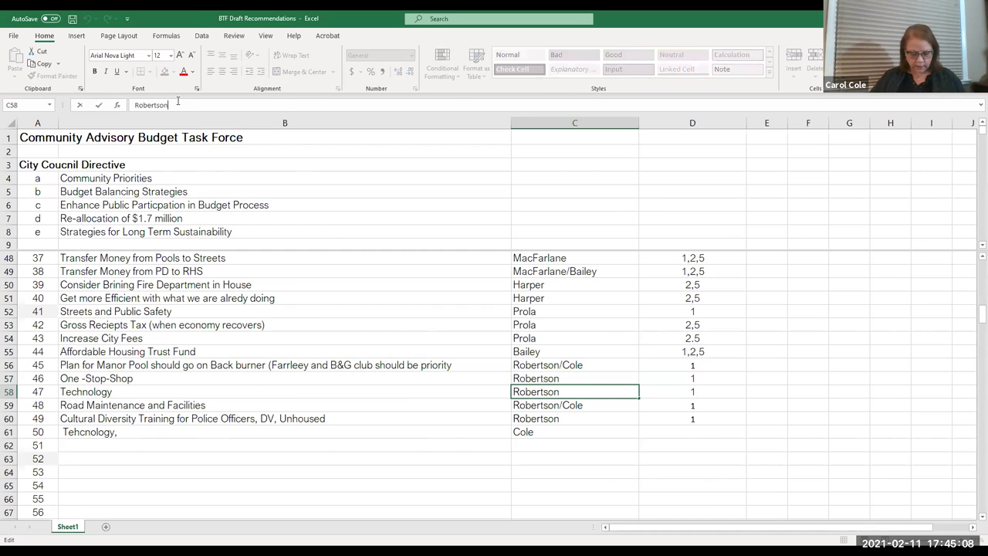
text(/Cole)
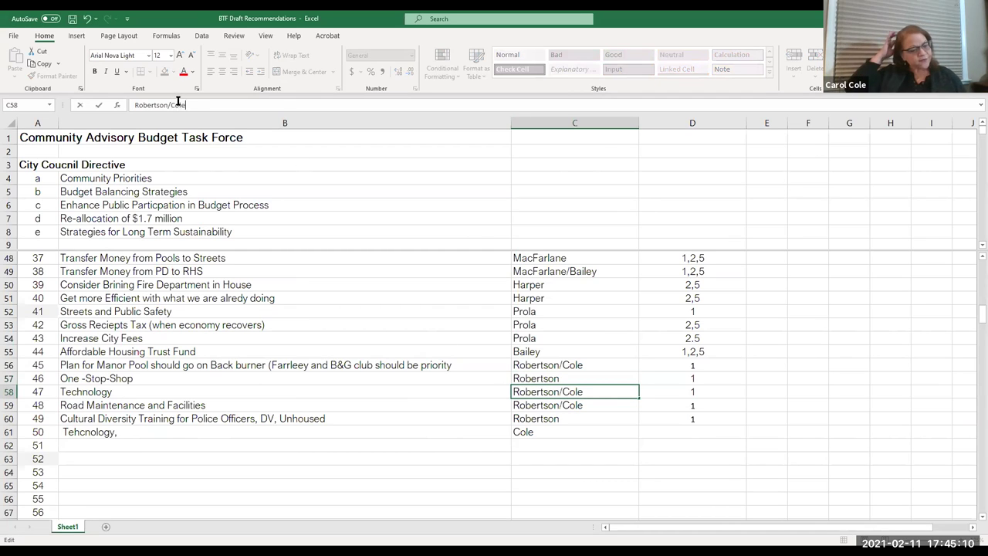
key(Return)
click(121, 429)
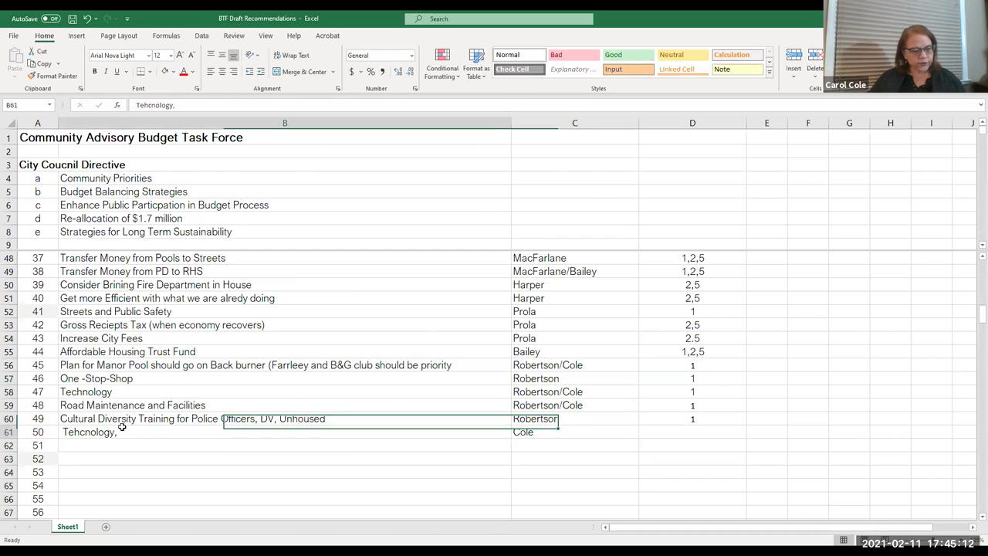
key(BackSpace)
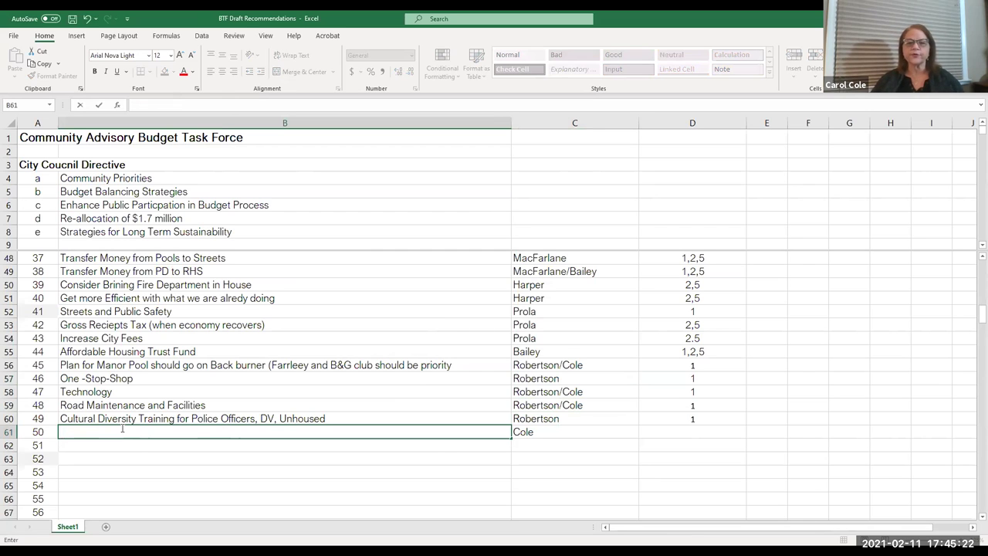
scroll(220, 444, up, 2)
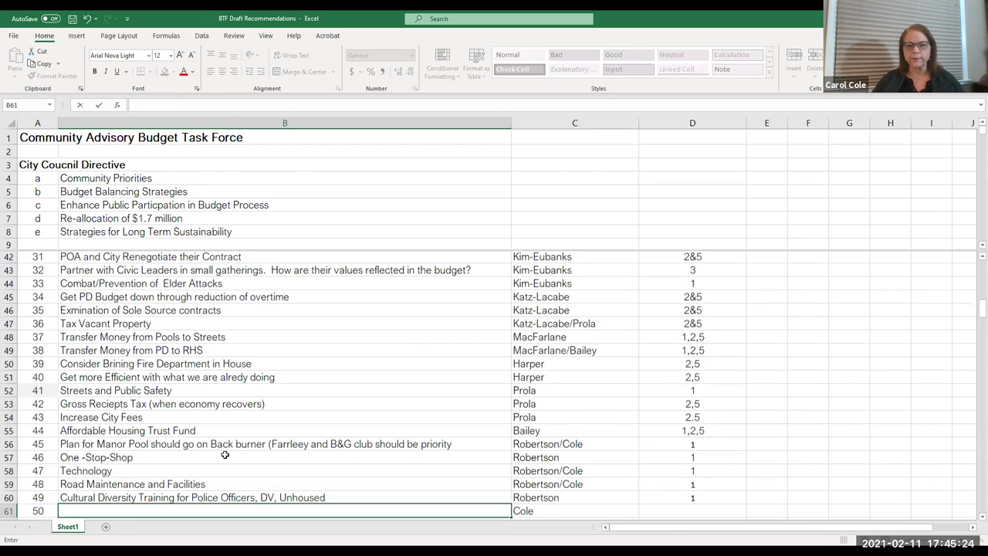
scroll(422, 371, up, 7)
scroll(251, 409, down, 3)
scroll(250, 409, up, 3)
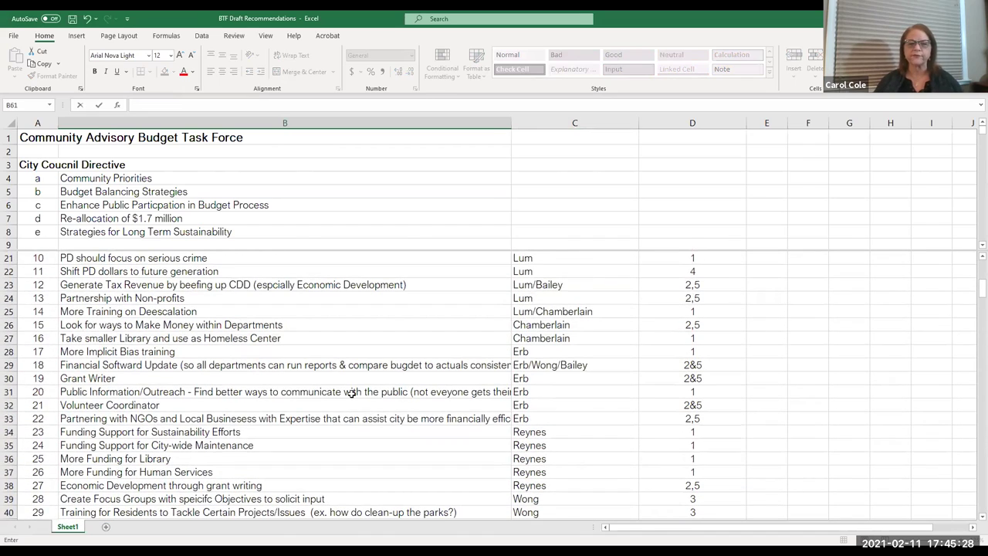
scroll(349, 396, up, 2)
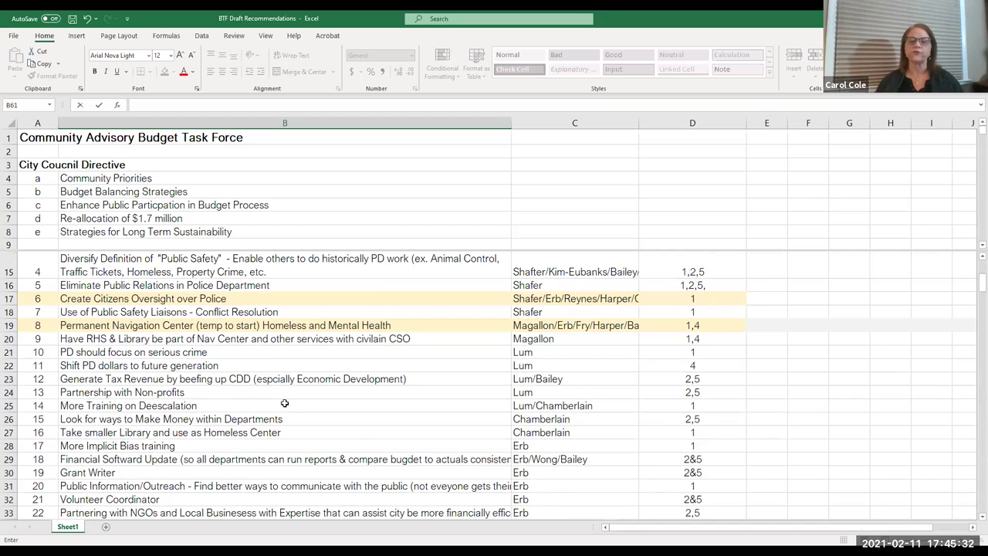
scroll(284, 402, down, 1)
scroll(284, 402, down, 1)
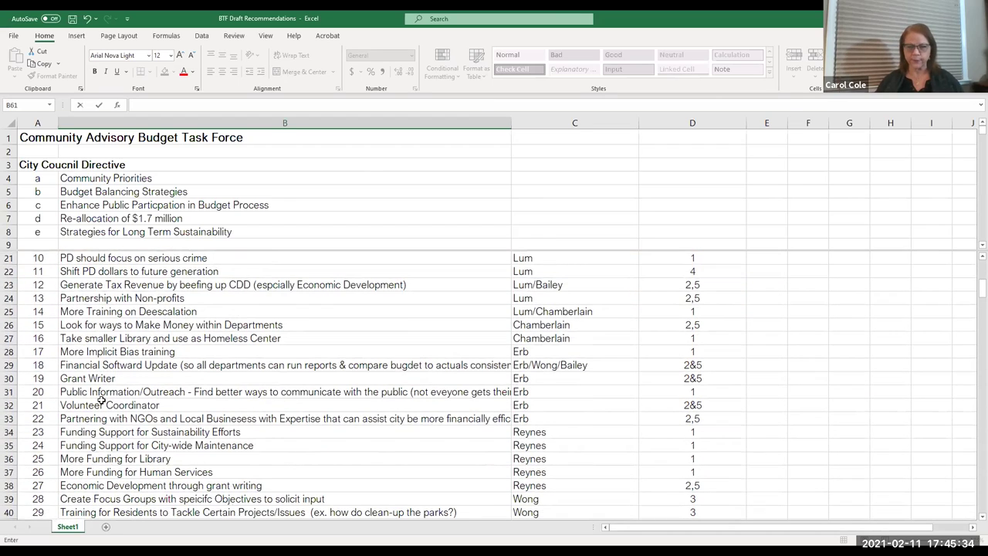
scroll(189, 411, down, 2)
scroll(189, 411, down, 2)
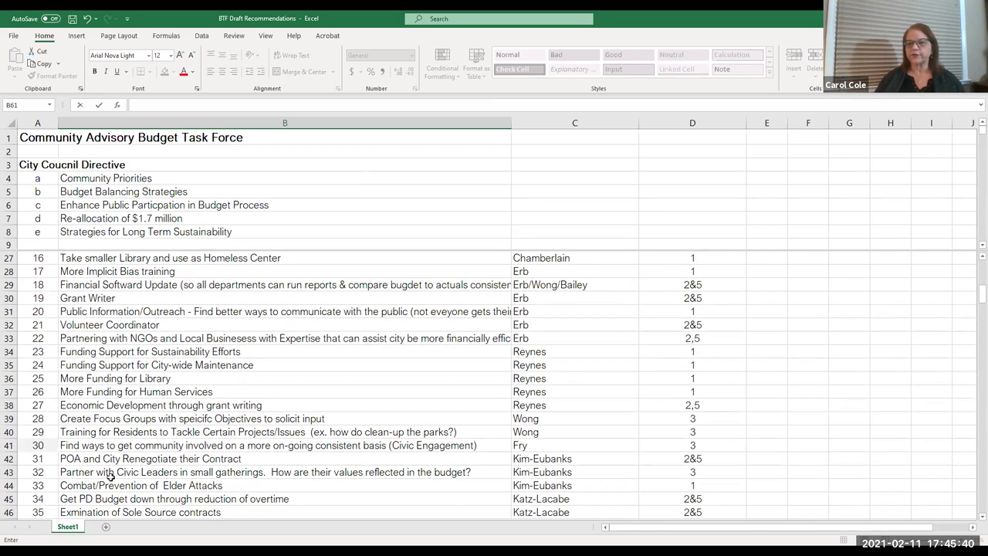
scroll(355, 488, down, 2)
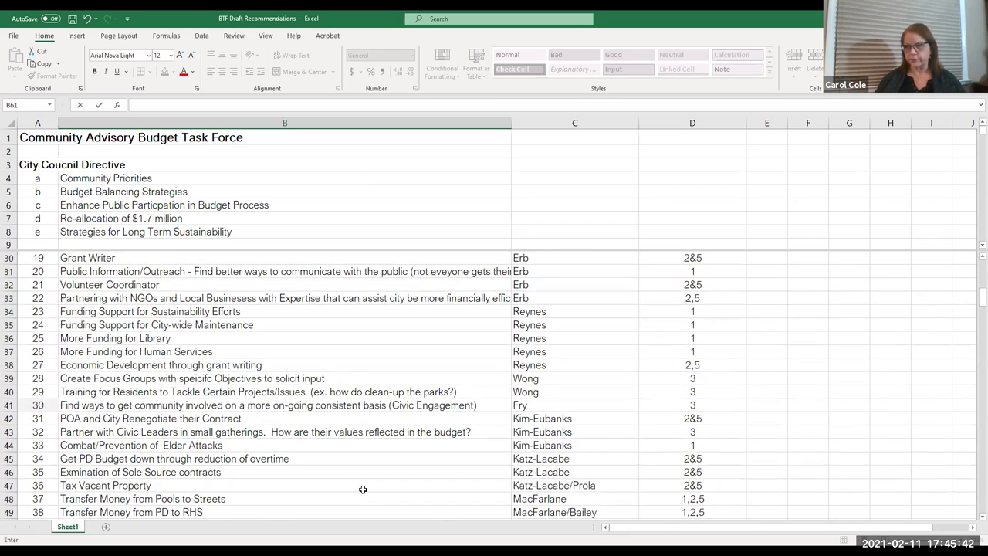
scroll(362, 489, down, 1)
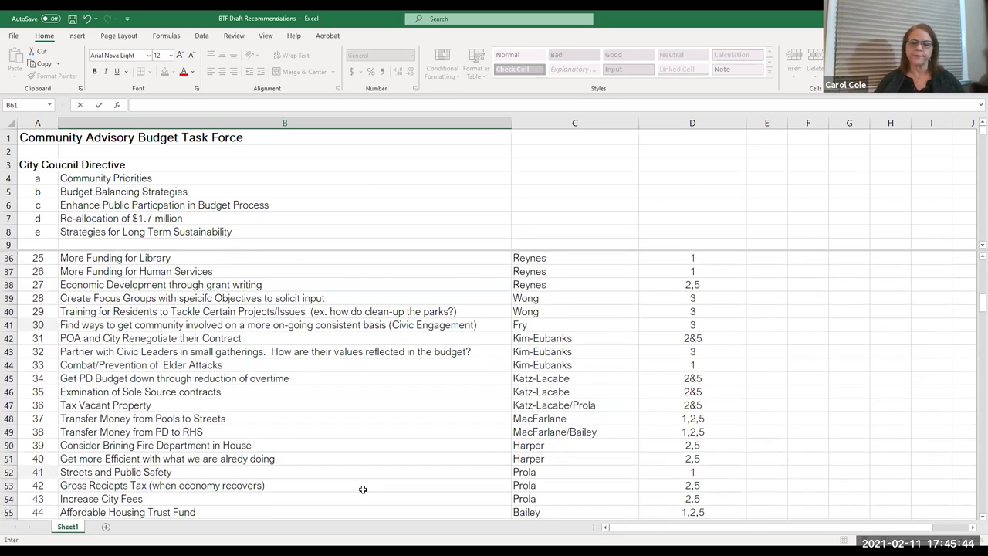
scroll(362, 487, down, 1)
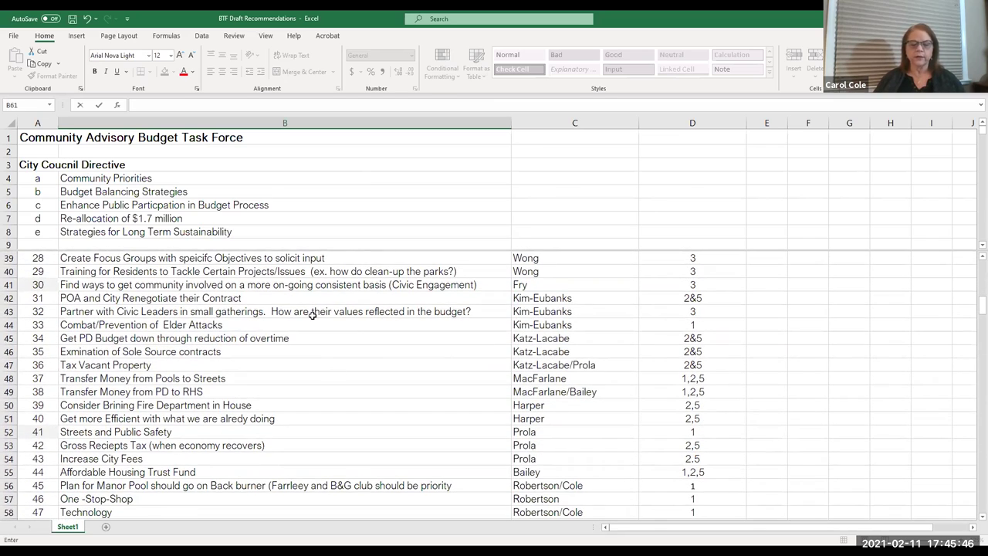
scroll(310, 313, down, 3)
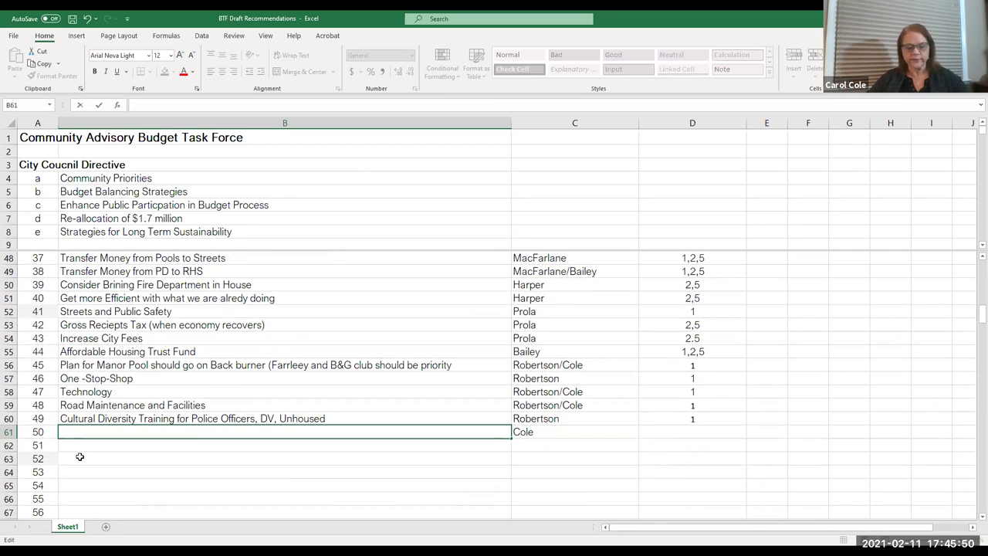
Enter 'Bang for the Buck in Decision making' in B61, correcting its spelling
key(Return)
click(70, 434)
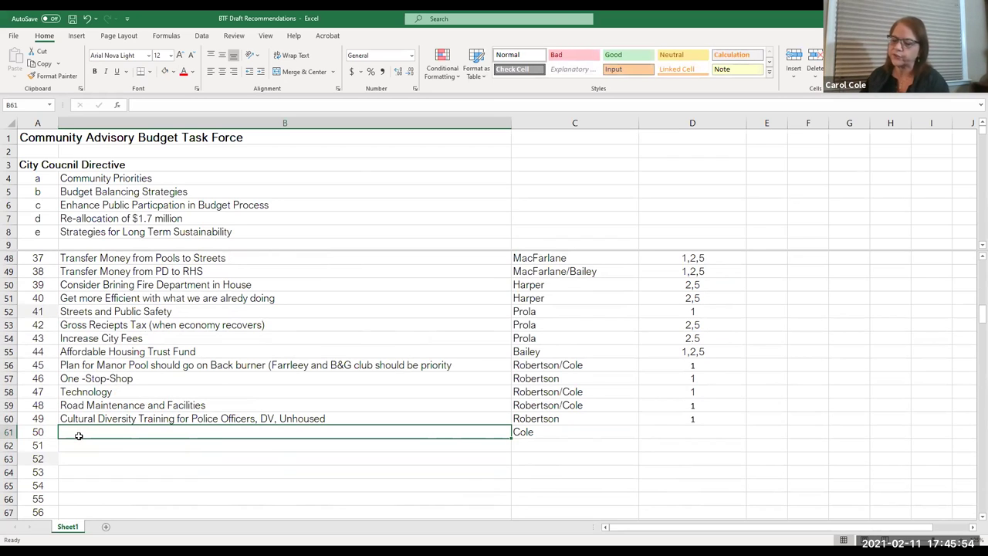
text(bag for the Buck in Dec)
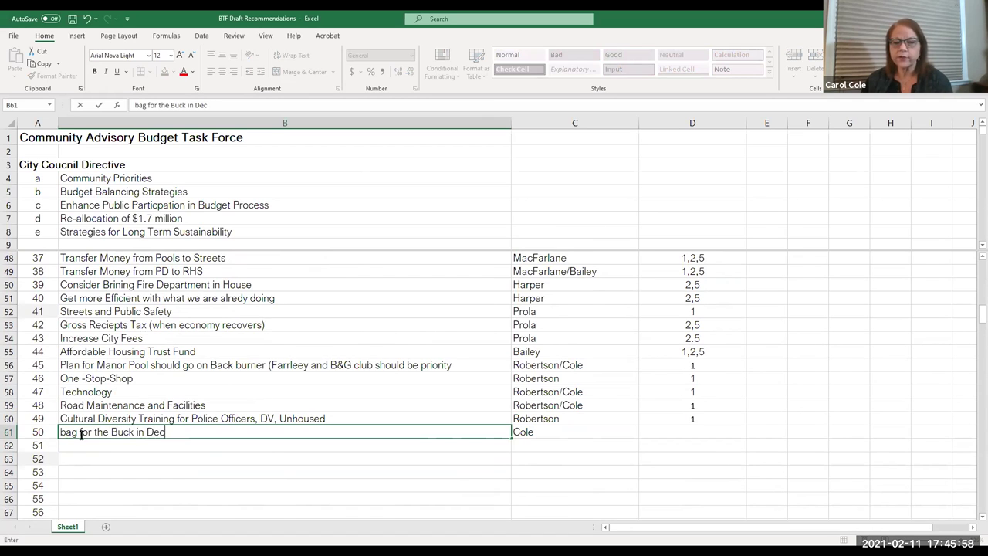
text(ision making)
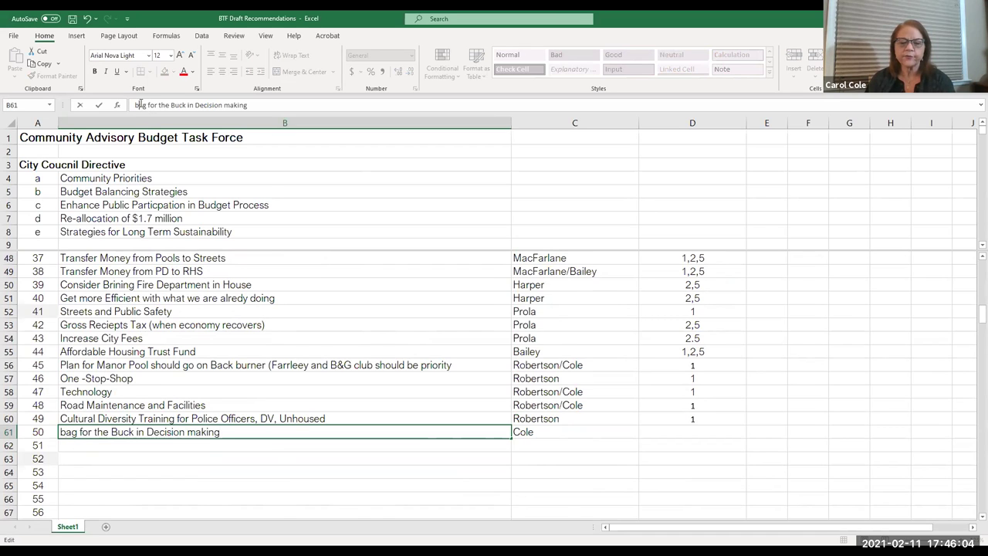
text(n)
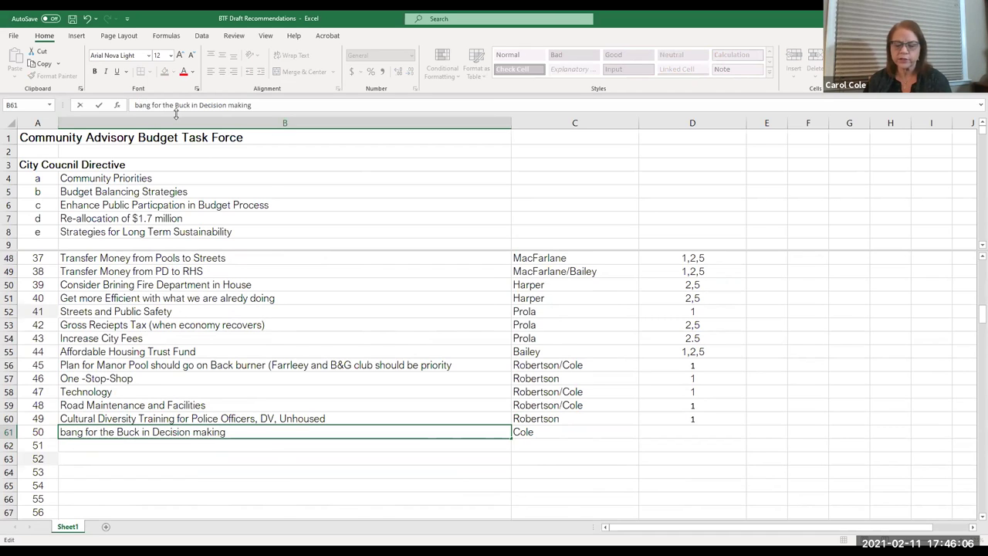
key(Delete)
text(B)
key(Return)
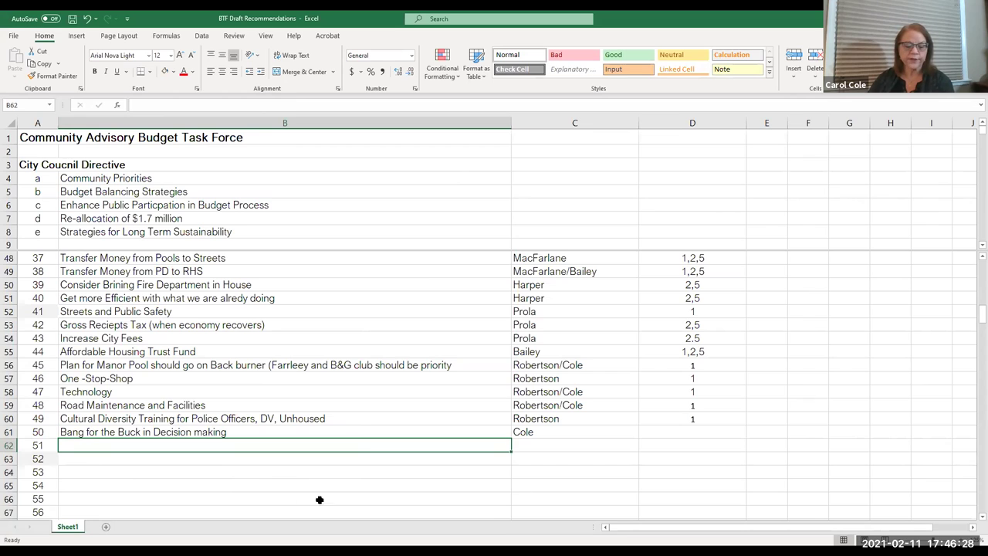
Label A115 'Questions' and widen column A to fit it
scroll(300, 467, down, 10)
scroll(301, 468, down, 9)
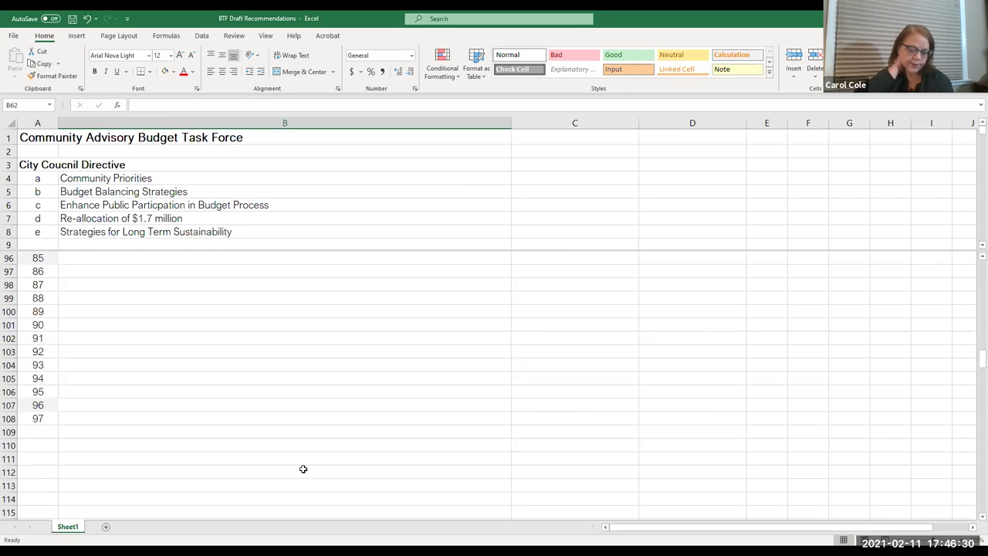
click(50, 391)
text(Questions)
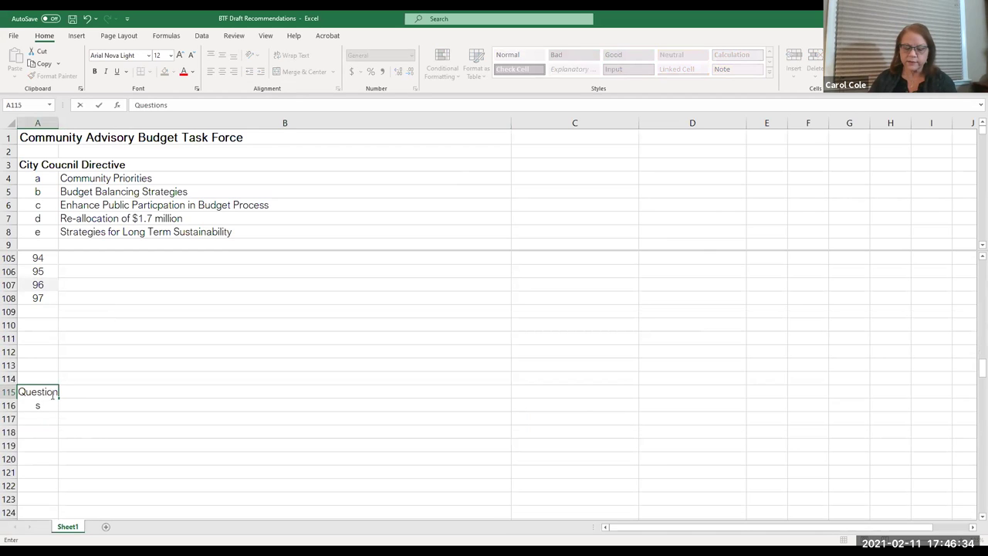
key(Return)
click(50, 391)
key(Return)
key(Tab)
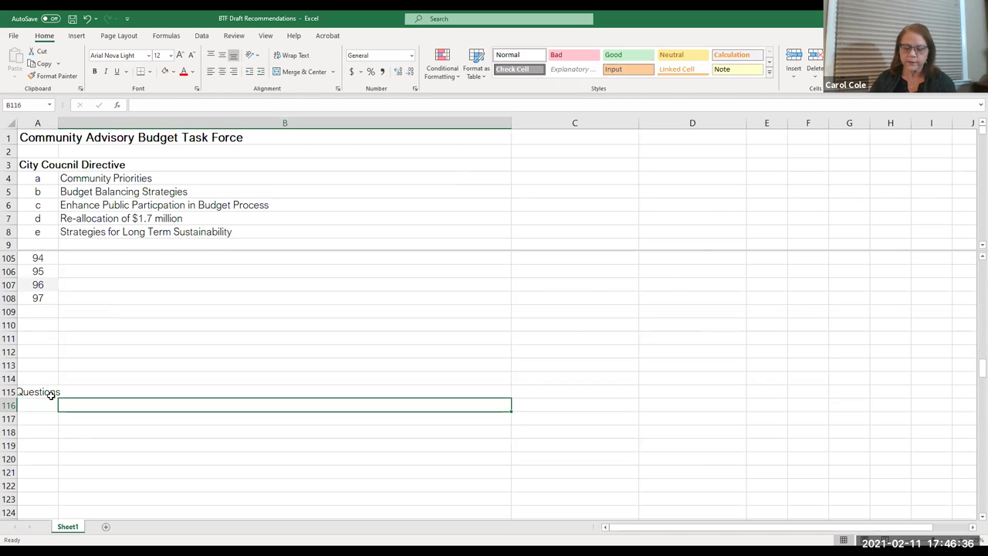
click(47, 392)
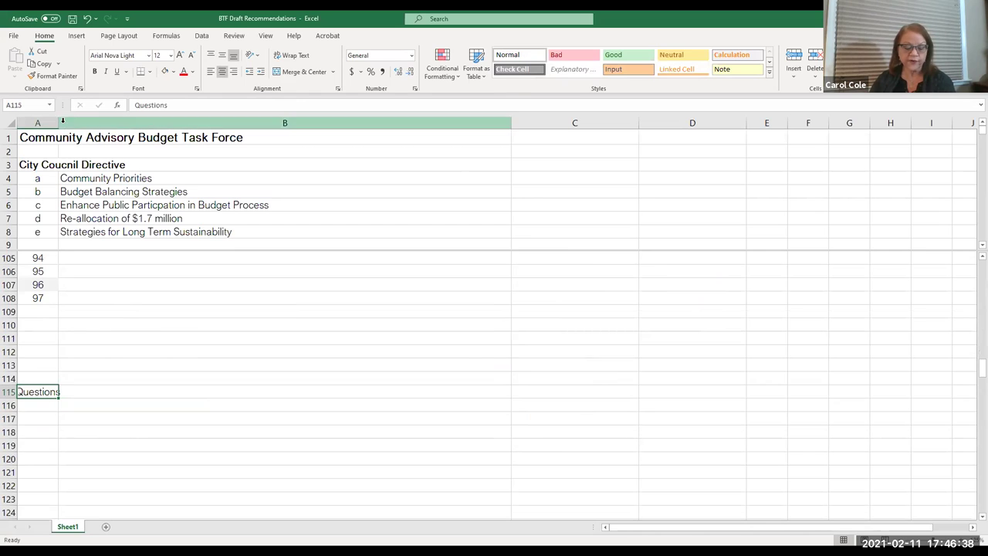
drag(56, 123, 72, 124)
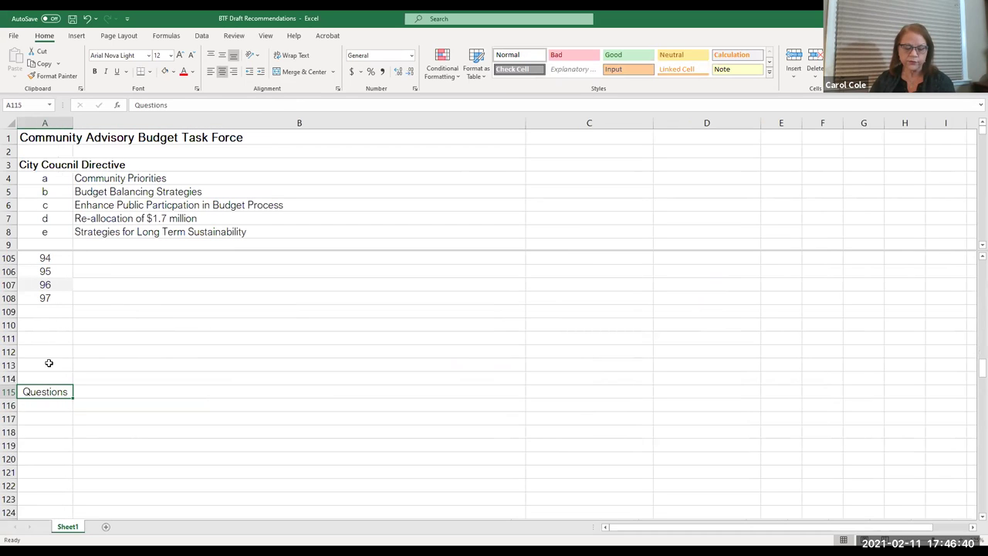
Enter '$5.0million to OPEB - $16mill allocated' in B116, fixing the spelling of allocated
click(82, 405)
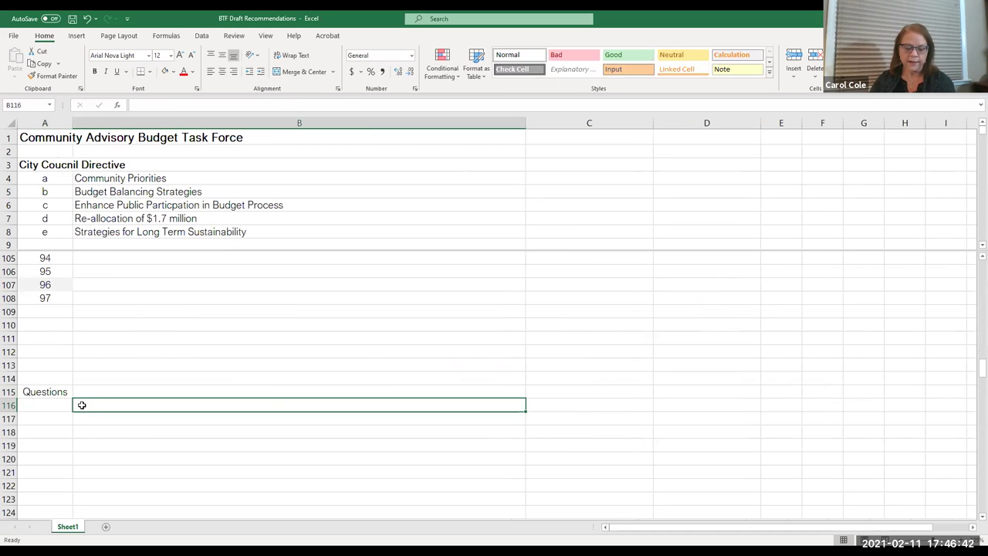
text($5.0m)
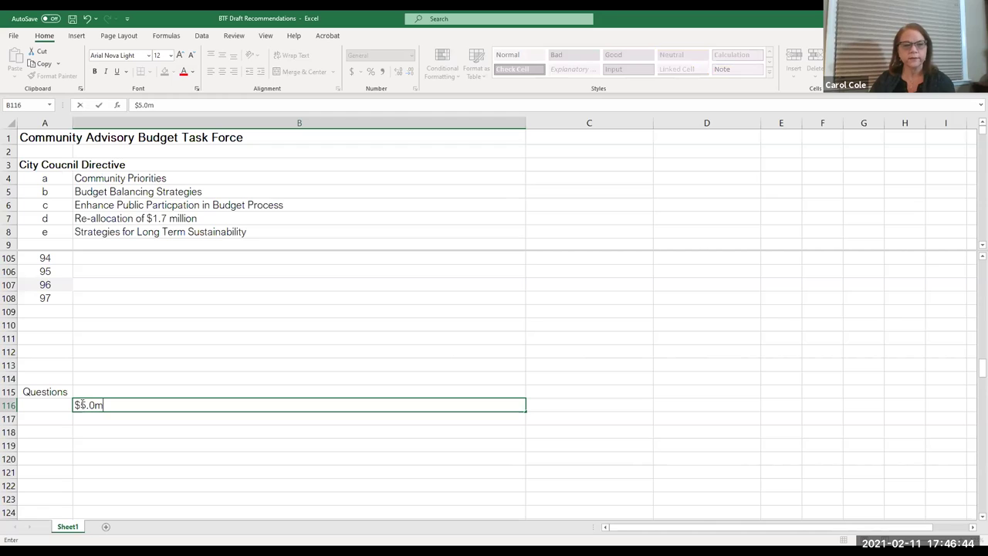
text(illion to )
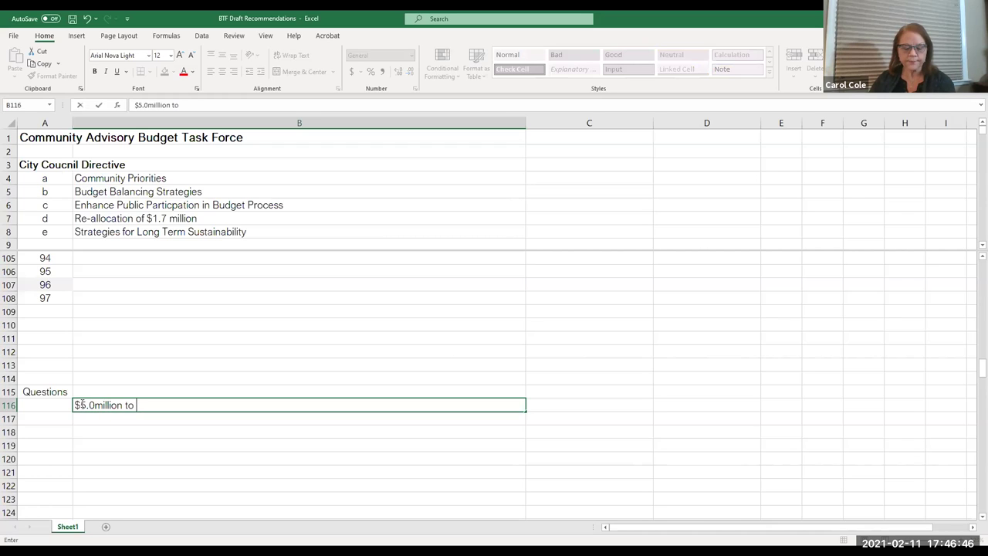
text(OPEB)
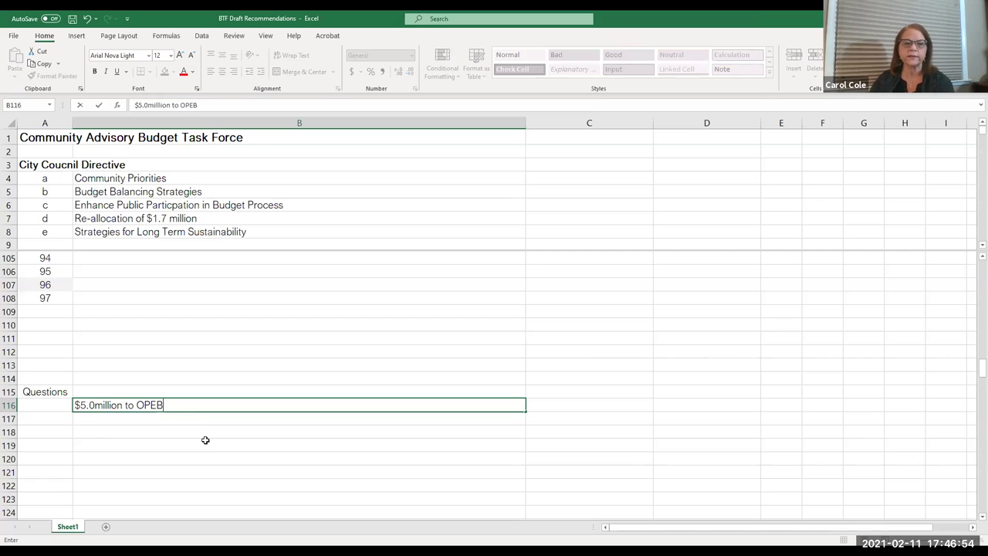
text(- $16mill alocated)
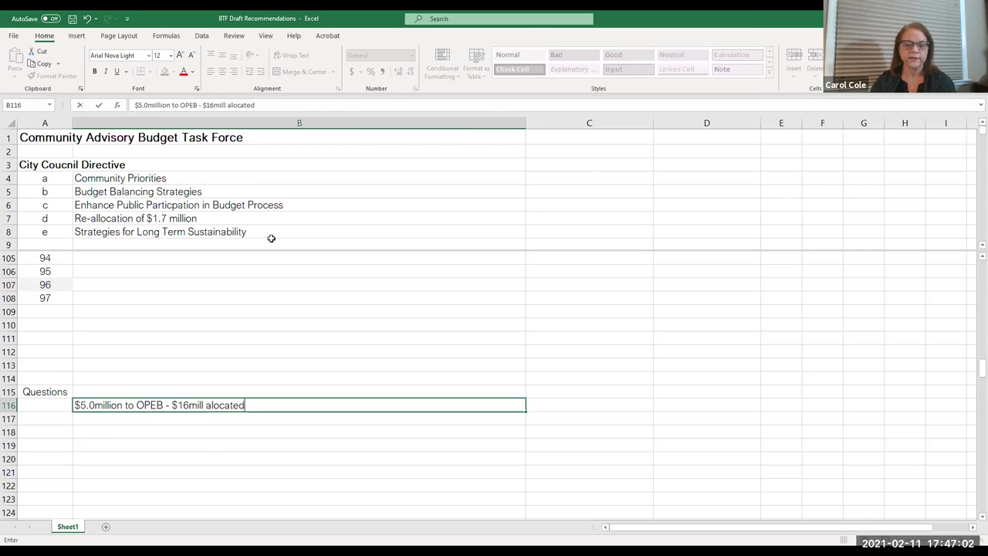
click(232, 105)
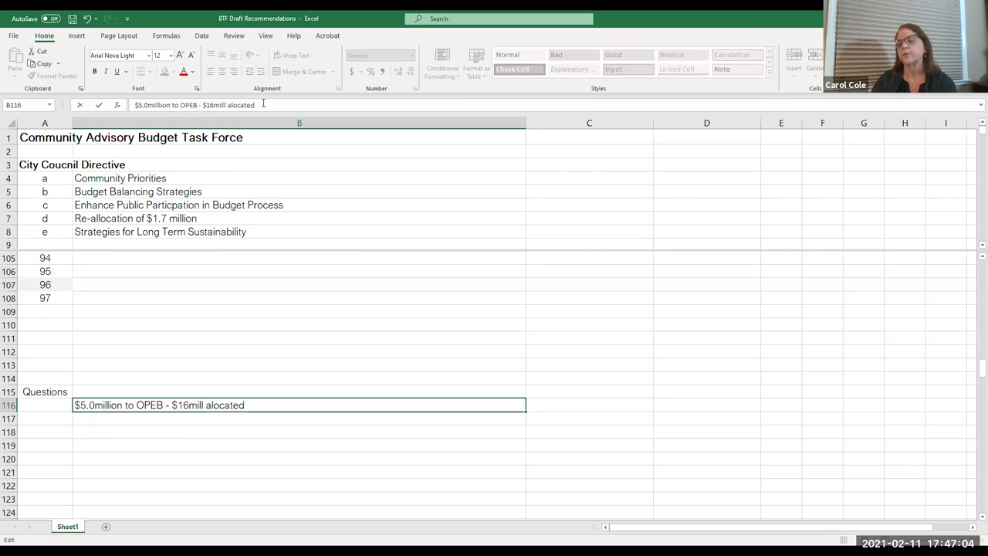
text(l)
key(Return)
key(Up)
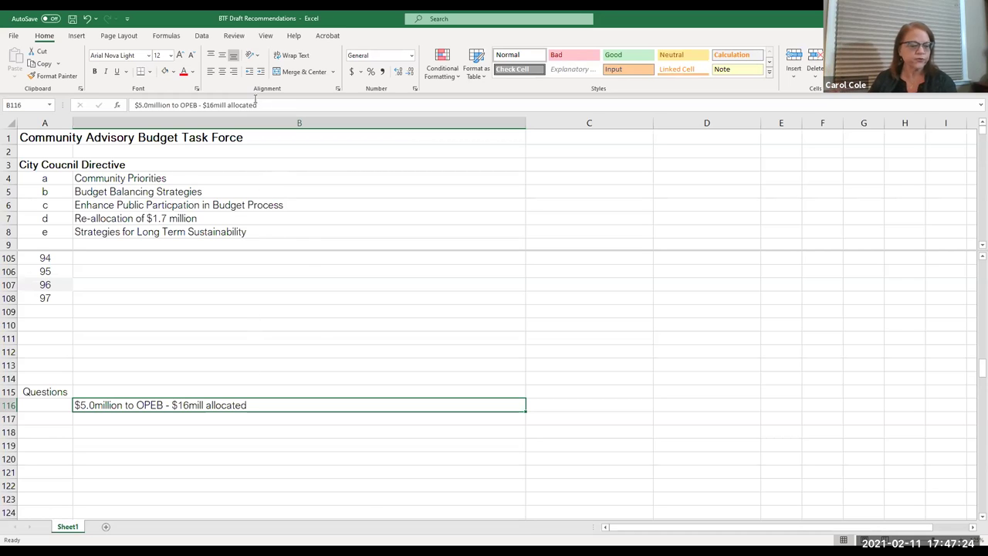
Extend the OPEB note with '- is it a priority of the community?'
click(258, 105)
text(- i)
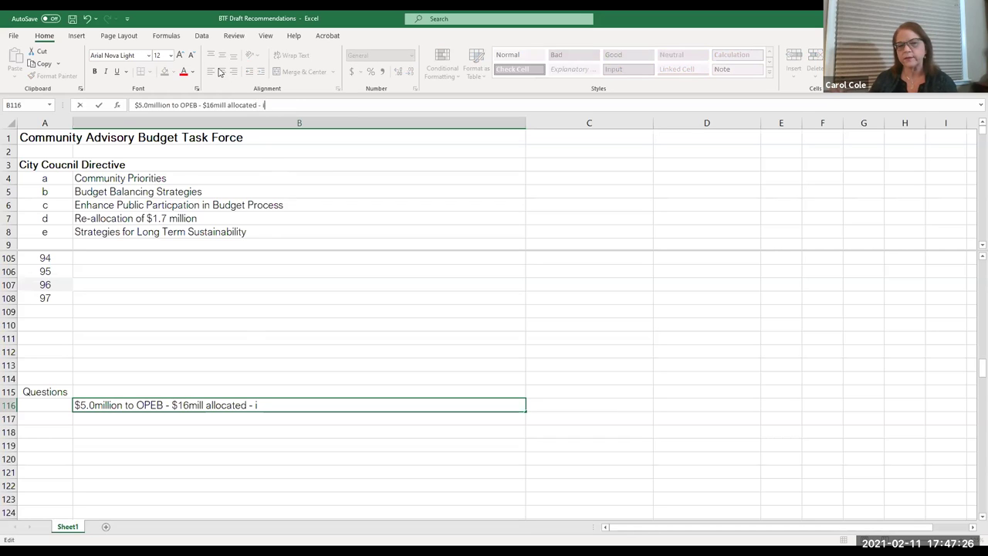
text(s it a prioir)
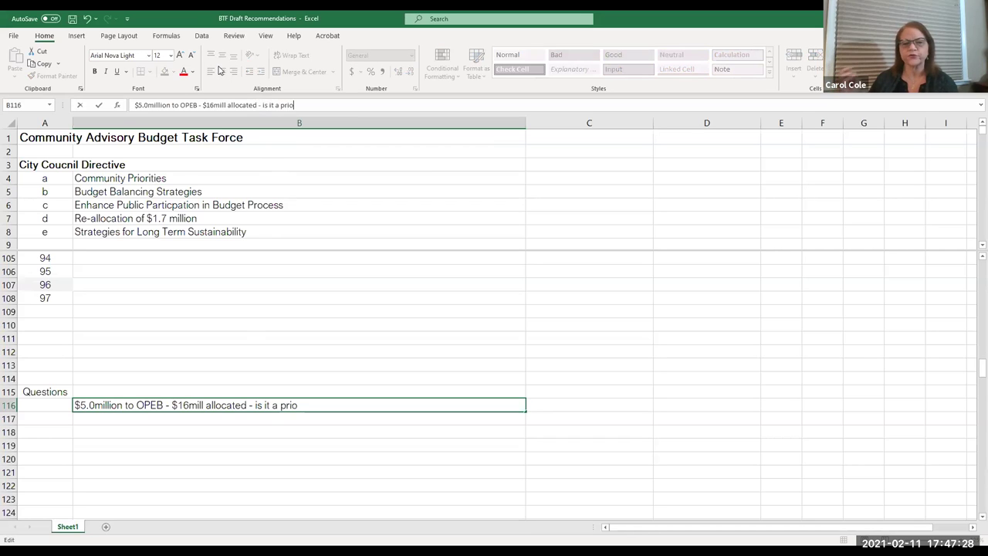
key(BackSpace)
key(BackSpace)
key(BackSpace)
text(rity )
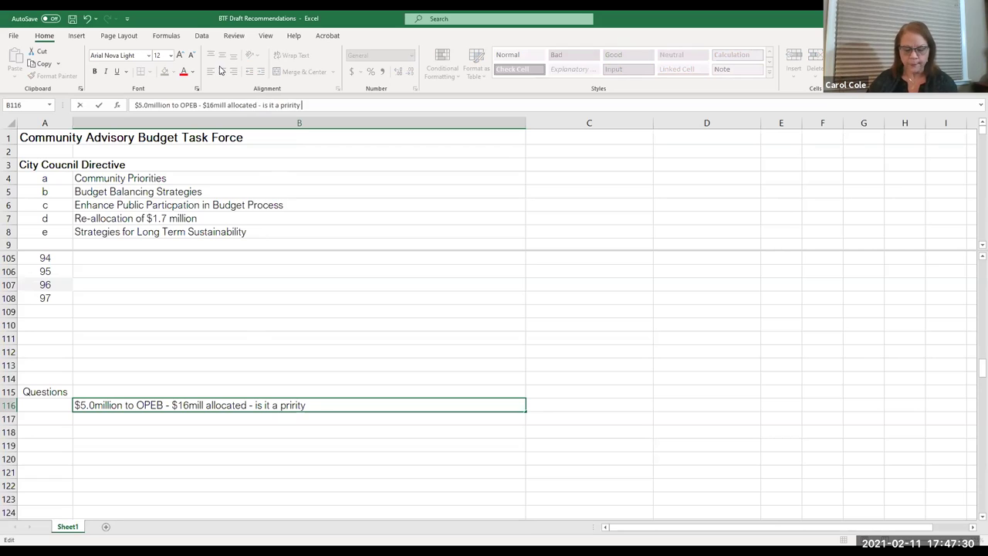
text(of the community?)
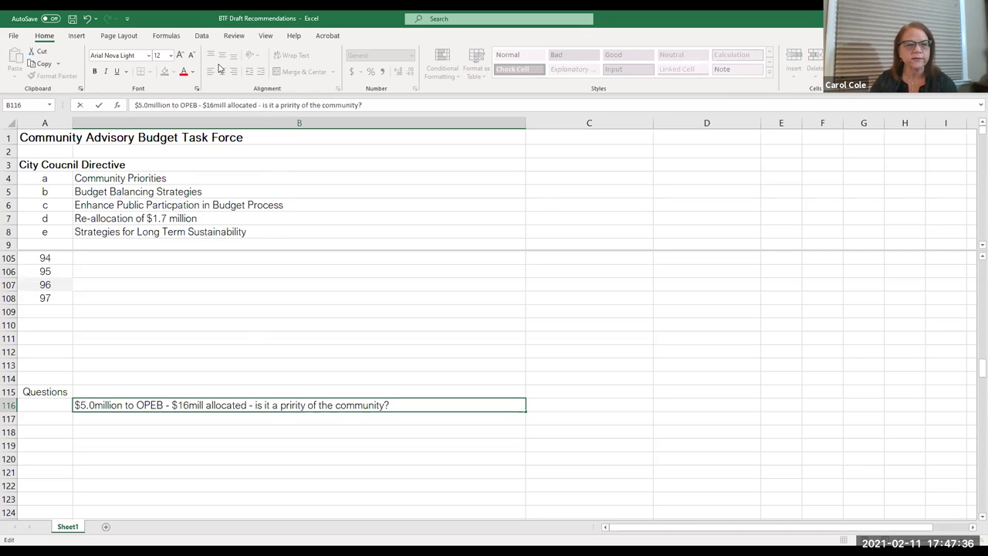
key(Return)
Add a question in B117 asking where the budget shows the allocation, noting Long range planning assumptions
text(Where can you see the)
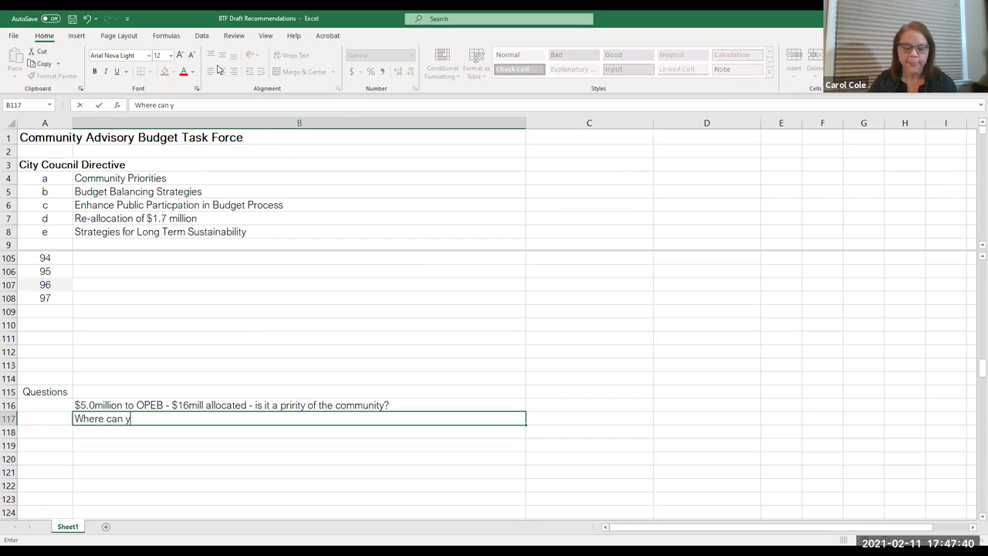
key(BackSpace)
key(BackSpace)
key(BackSpace)
text(in the budget the allocation)
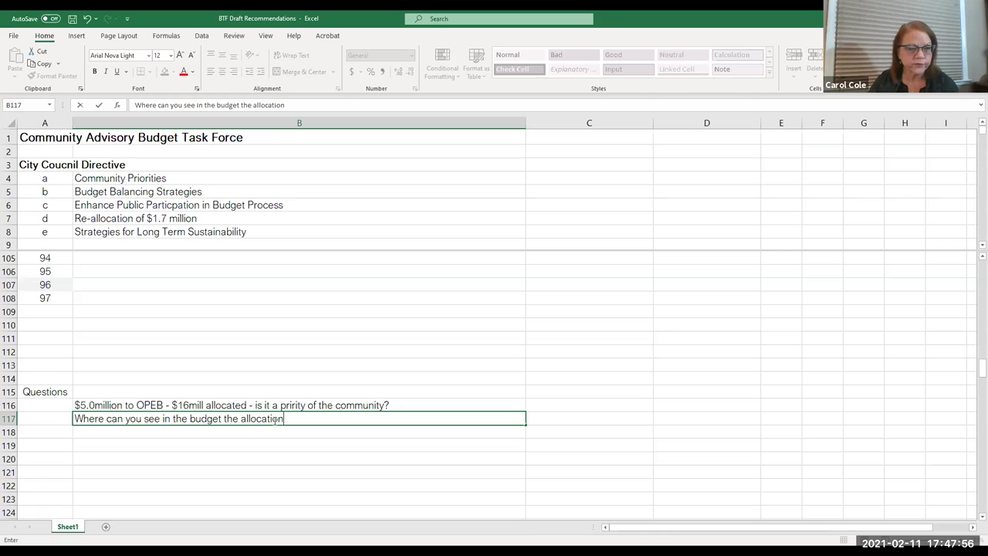
text(.  Long ra)
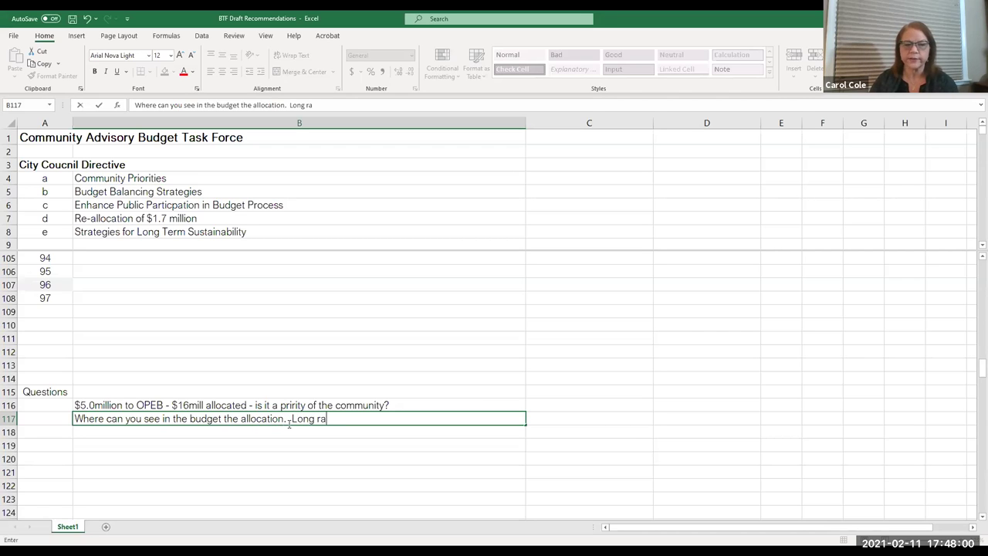
text(nge planning ass)
text(umptions)
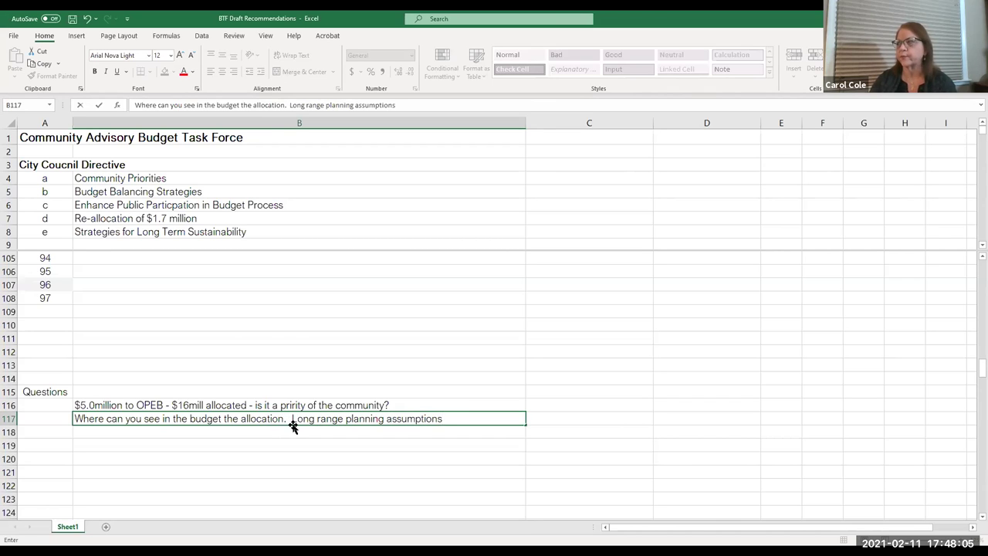
key(Return)
key(Return)
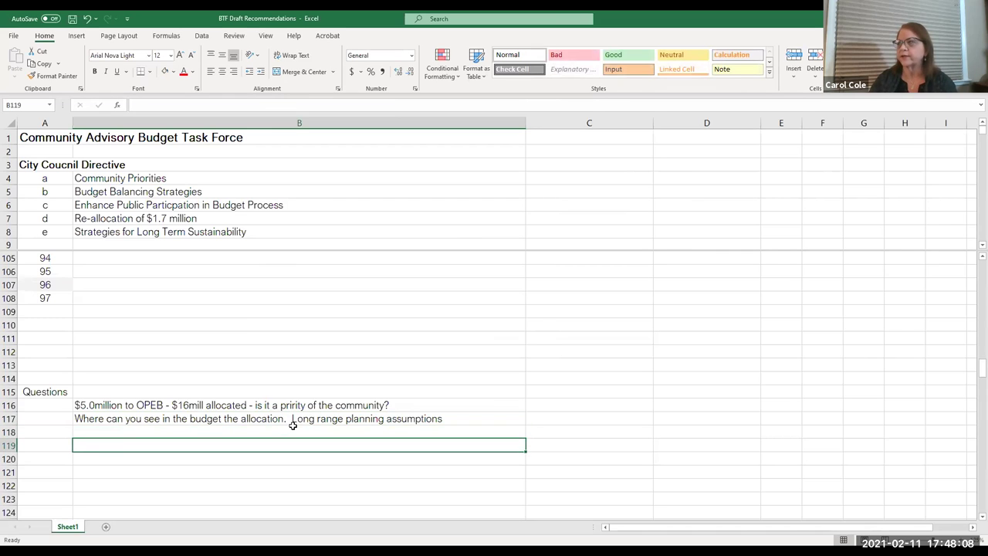
Enter 'Setaside for Captial Improvement and other descretionary allocations' in B119
text(Setaside)
text( for )
text(Cost)
key(BackSpace)
key(BackSpace)
key(BackSpace)
text(aptial )
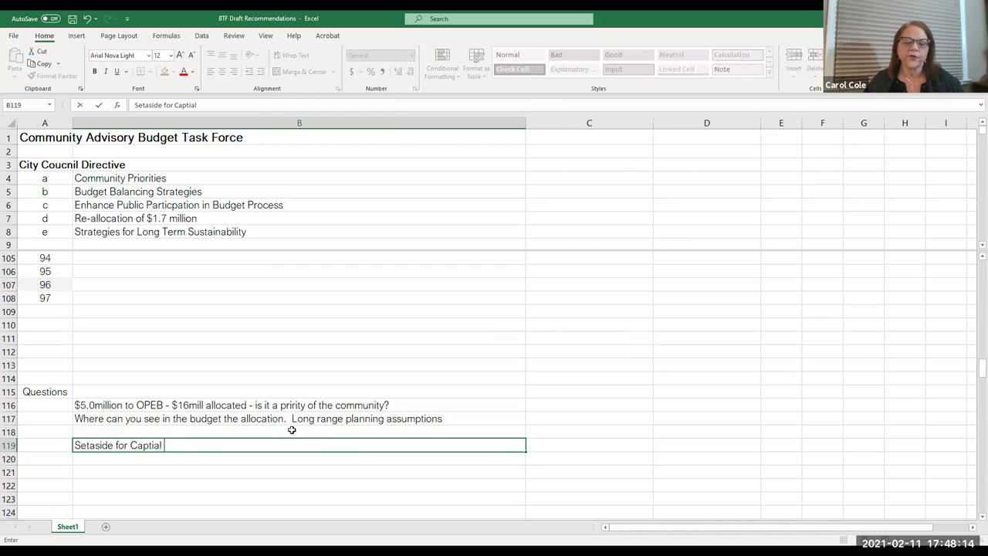
text(Improve)
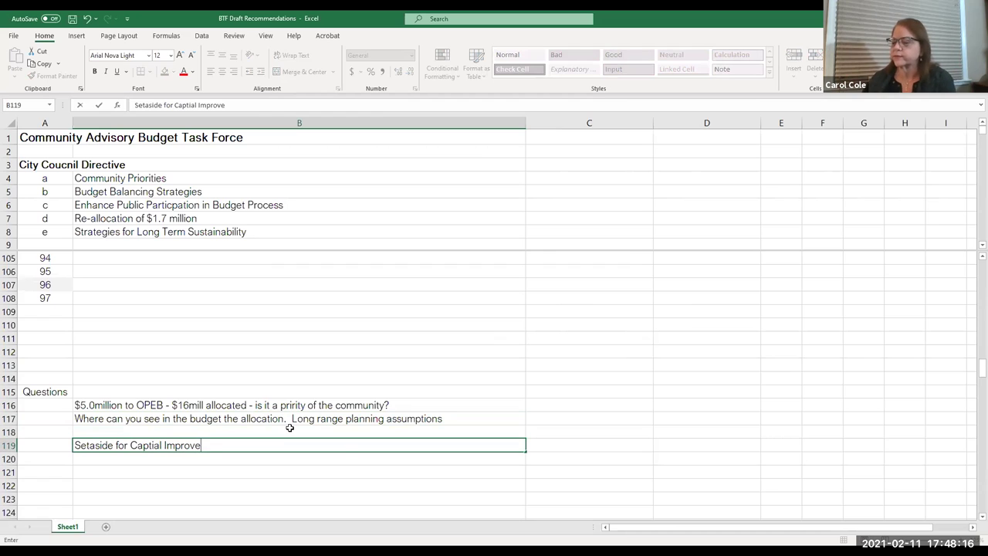
text(ment and other descretionary)
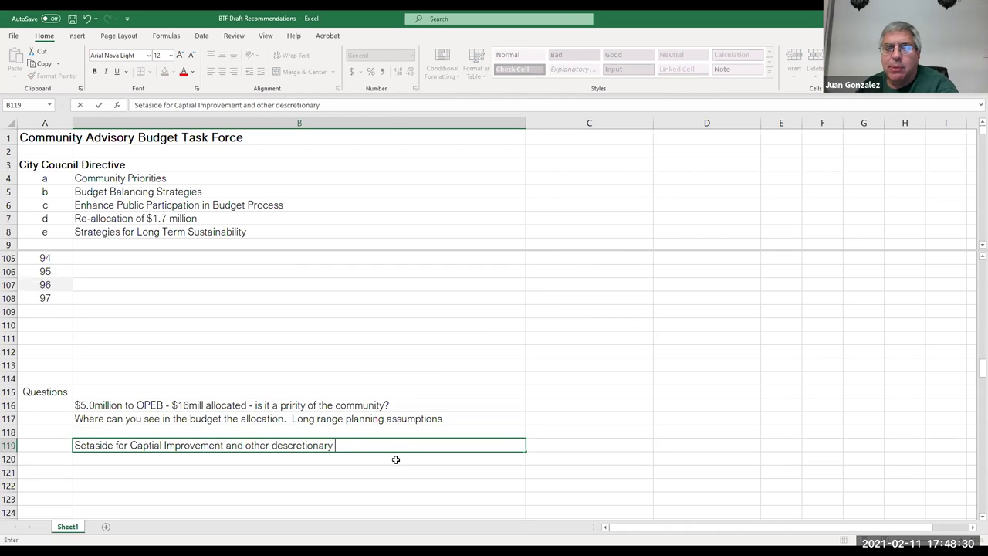
text(allocations)
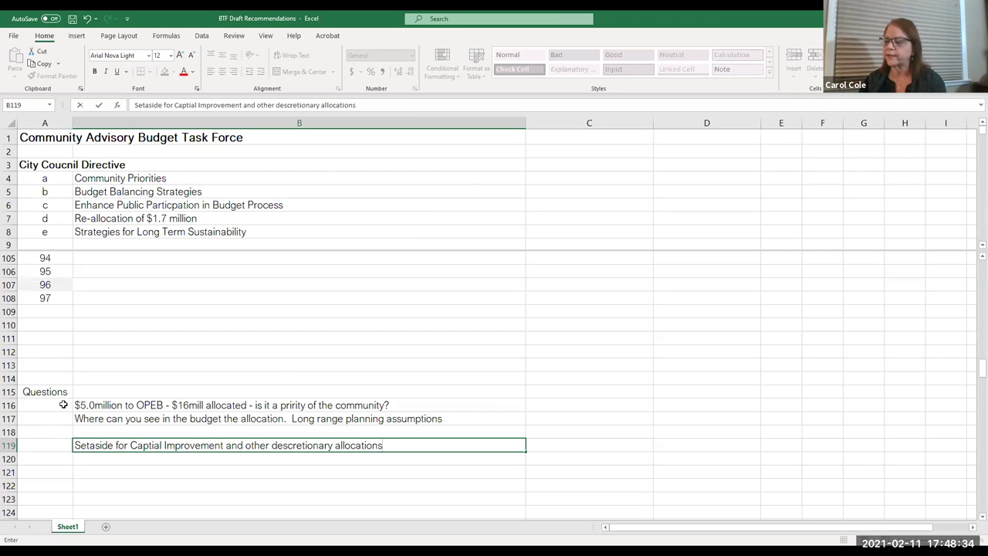
Number the OPEB question 1 in A116
click(63, 404)
text(1)
key(Return)
key(Return)
key(Return)
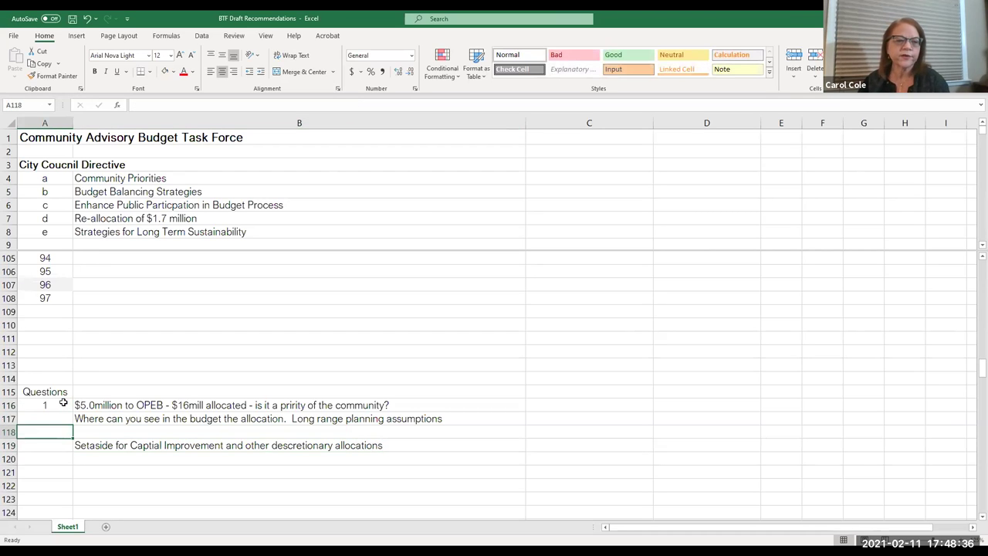
Number the set-aside question 2 and enter 'Refine Planning assumptions in the Model' in B118
text(2)
key(Return)
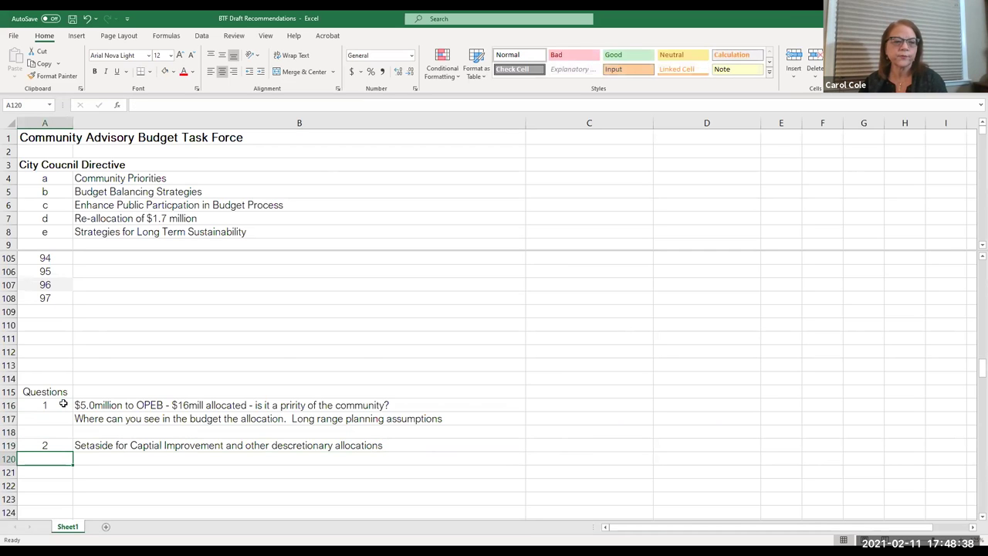
scroll(280, 355, up, 3)
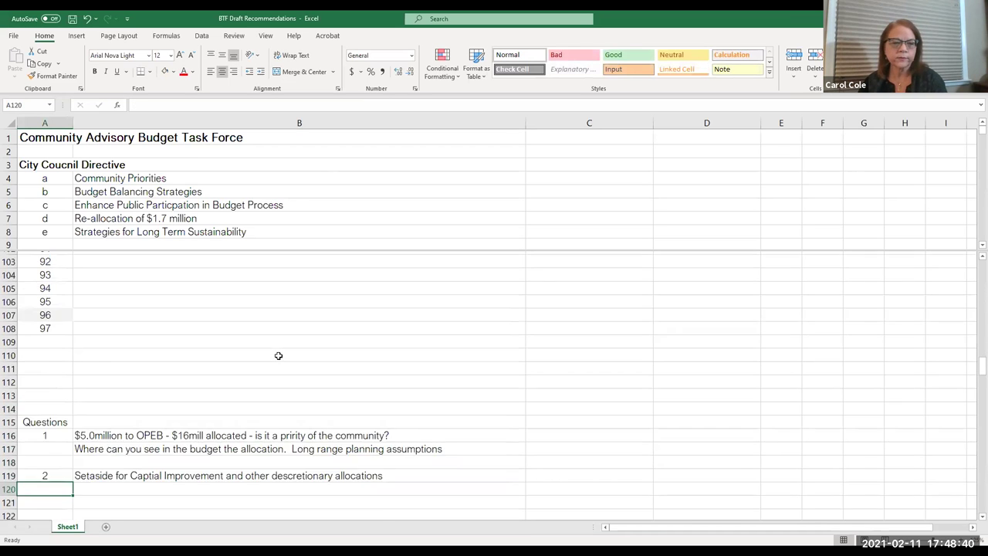
scroll(282, 356, down, 5)
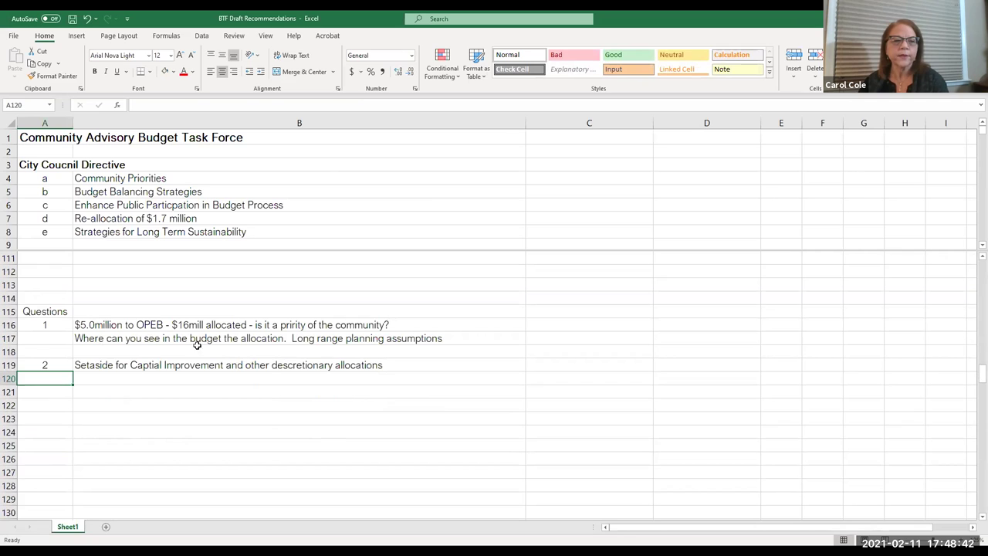
click(49, 354)
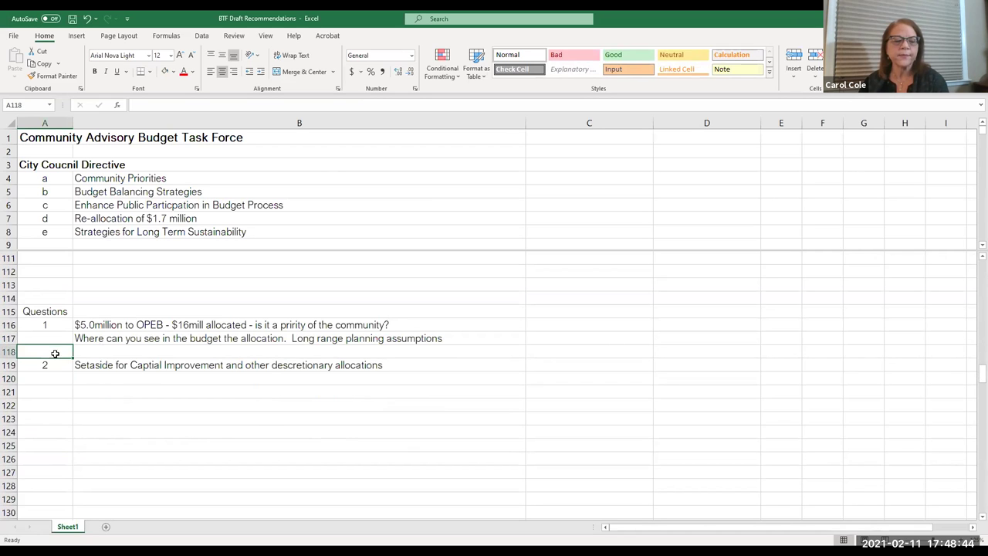
click(83, 350)
text(Ref)
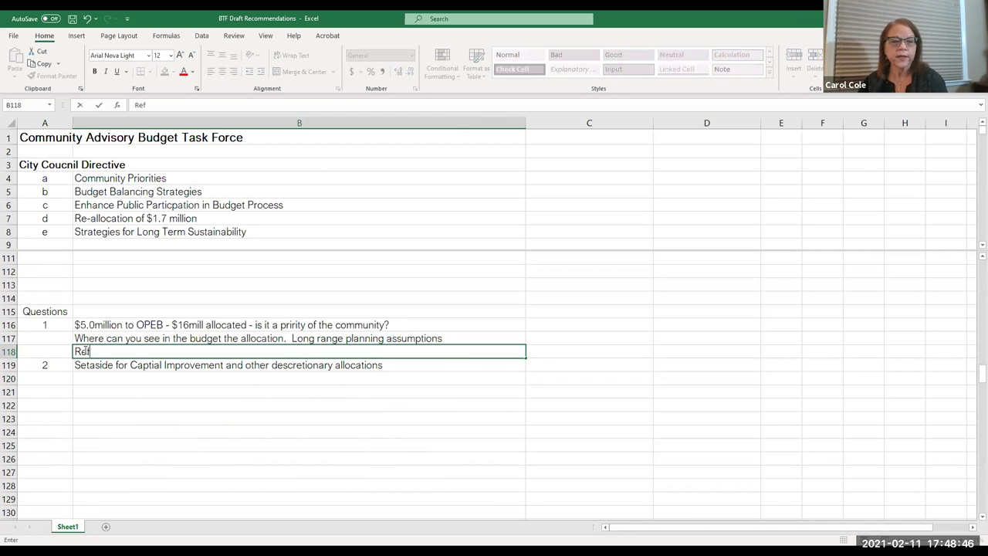
text(ine Planning )
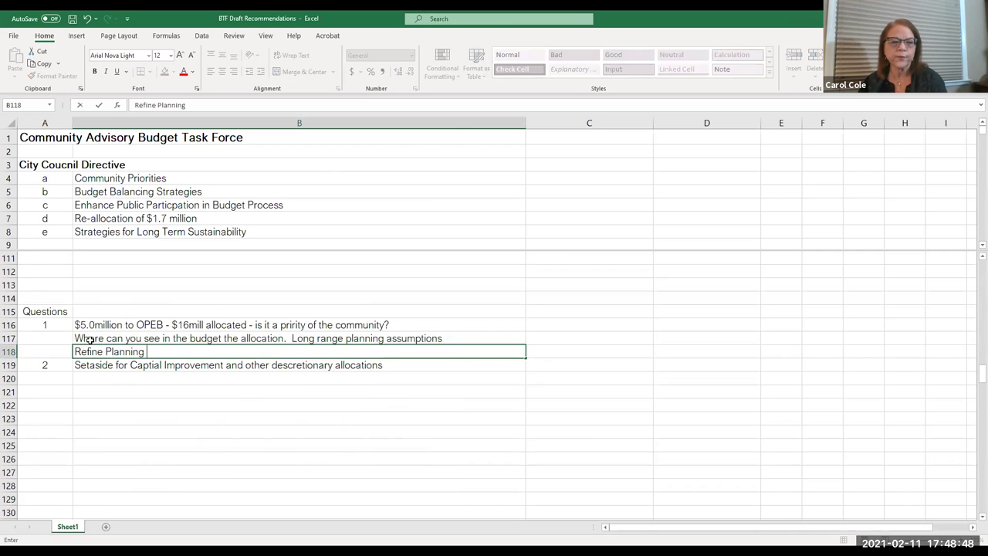
text(assumptions in the Model)
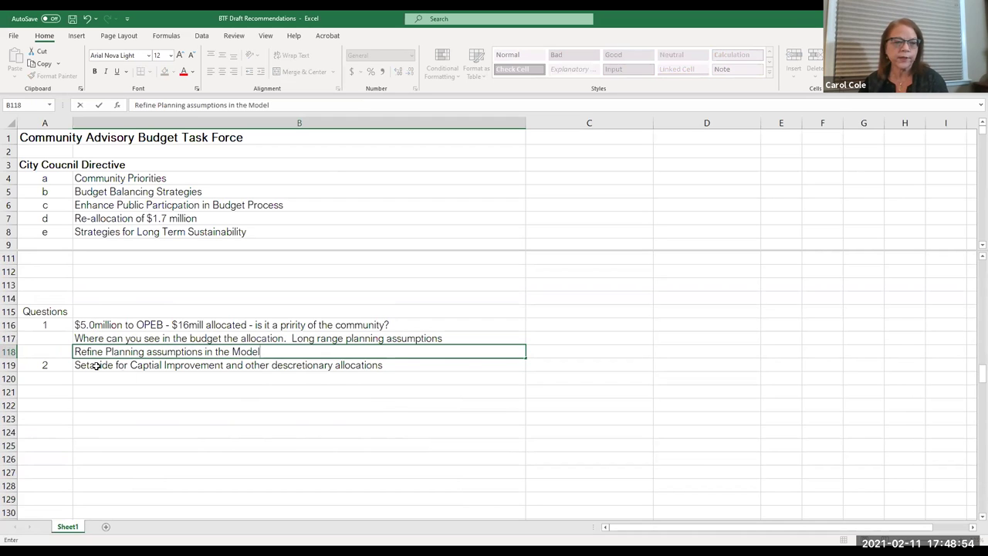
Number the Refine Planning question 2 and renumber the set-aside question 3
click(57, 351)
text(2)
key(Return)
text(3)
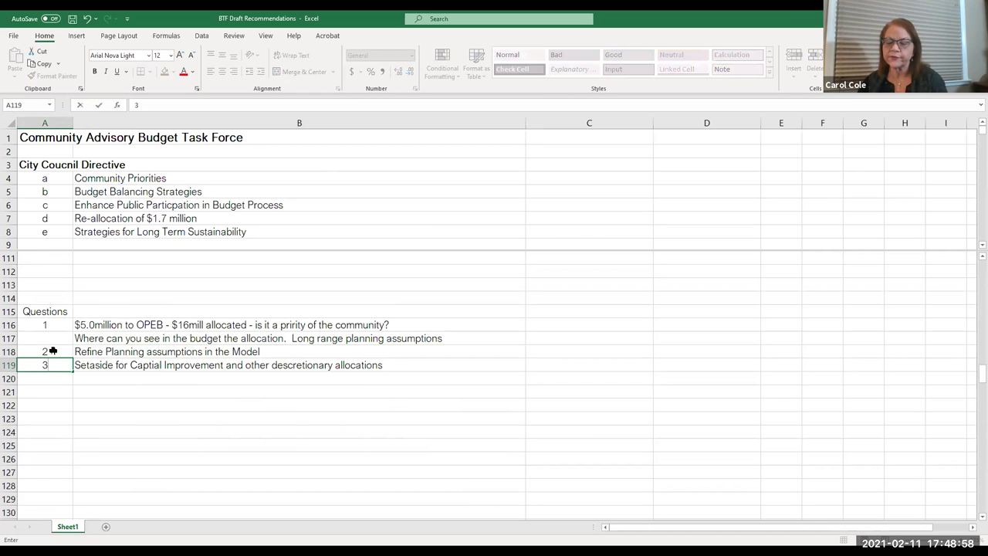
key(Return)
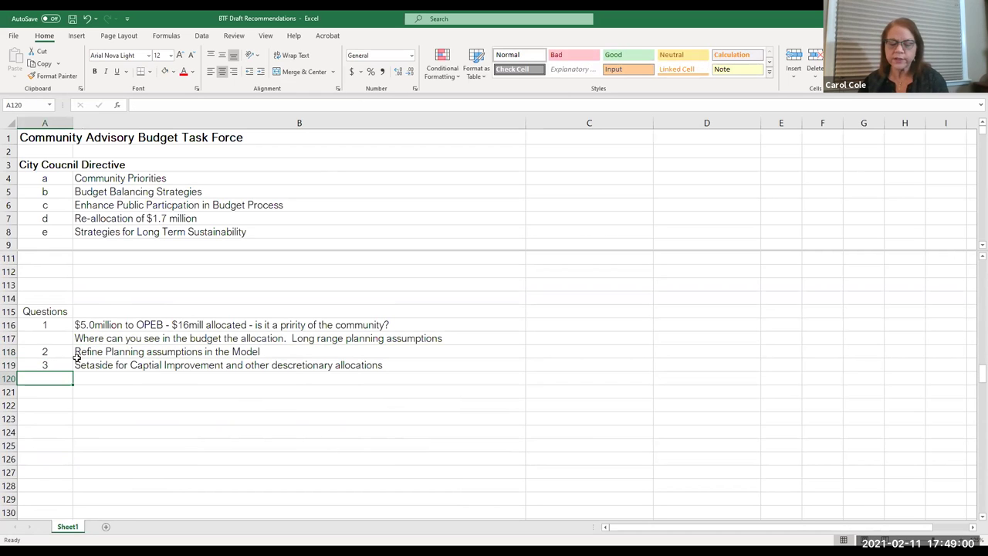
click(89, 353)
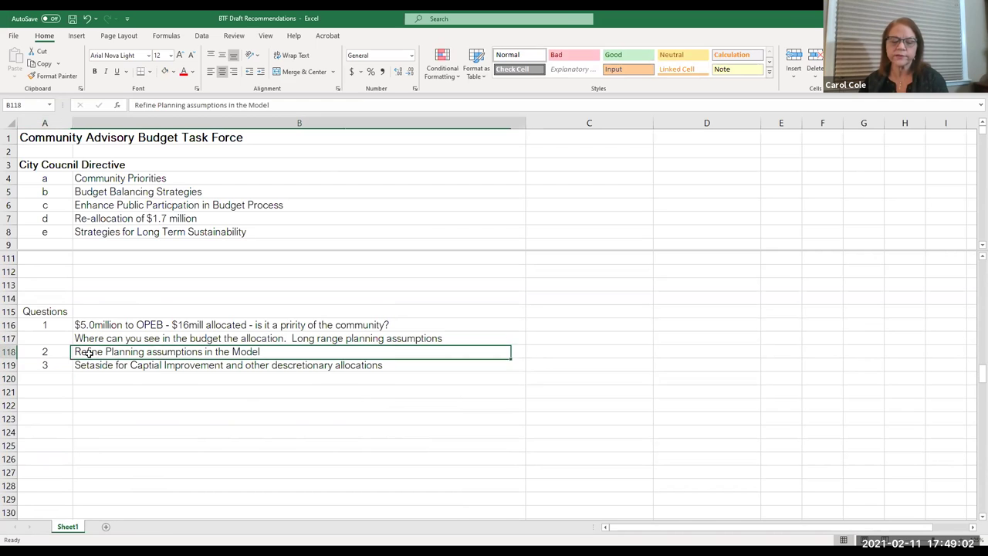
Copy 'Refine Planning assumptions in the Model' from B118 and paste it into B62
key(ctrl+c)
key(Up)
key(Up)
key(Up)
key(Up)
key(Up)
key(Up)
key(Up)
key(Up)
key(Up)
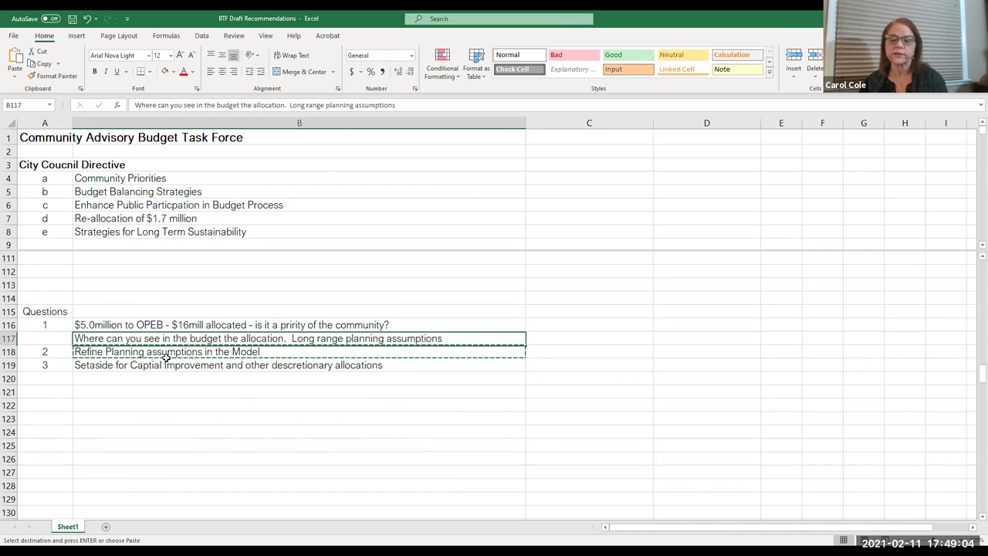
key(Up)
key(Up)
key(Up)
key(Up)
key(Up)
key(Up)
key(Up)
key(Up)
key(Up)
key(Up)
key(Up)
key(Up)
key(Up)
key(Up)
key(Up)
key(Up)
key(Up)
key(Up)
key(Up)
key(Up)
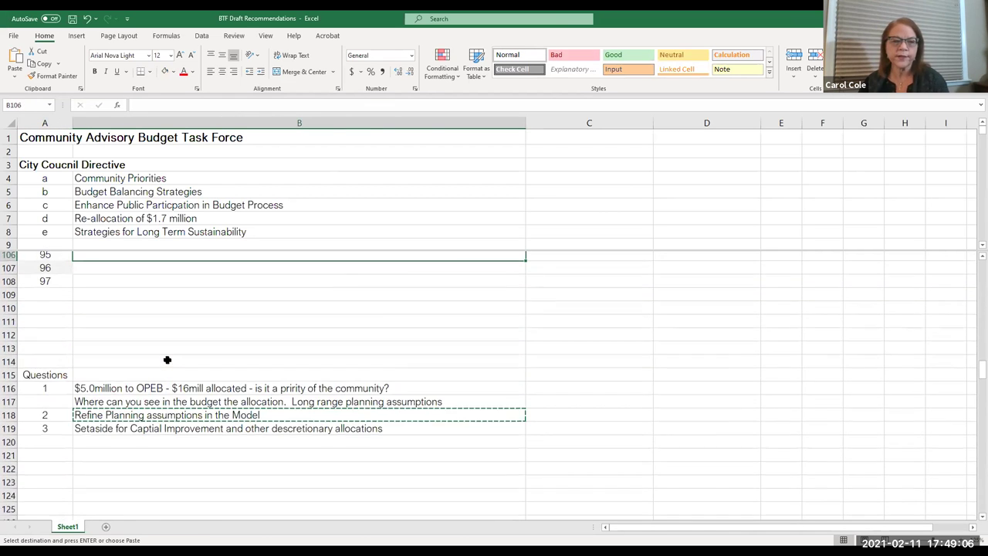
key(Up)
key(Up)
key(Up)
key(Up)
key(Up)
key(Up)
key(Up)
key(Up)
key(Up)
key(Up)
key(Up)
key(Up)
key(Up)
key(Up)
key(Up)
key(Up)
key(Up)
key(Up)
key(Up)
key(Up)
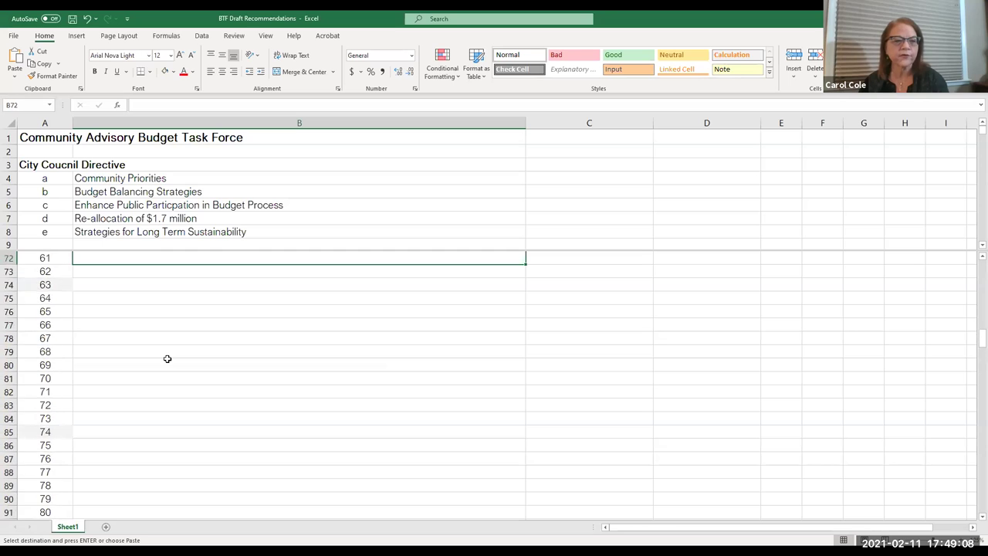
click(87, 430)
key(Return)
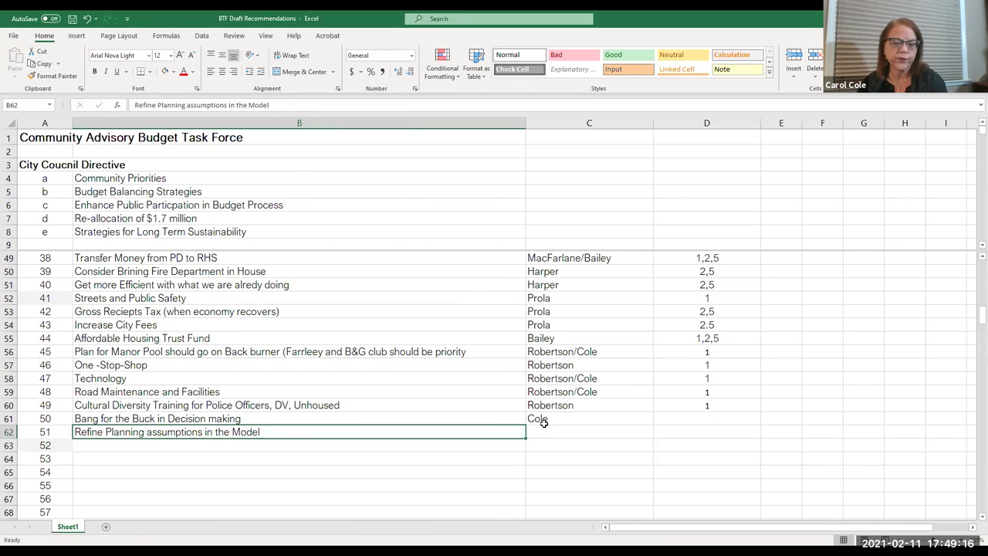
Enter item 51's owner in C62
click(540, 432)
text(Cole)
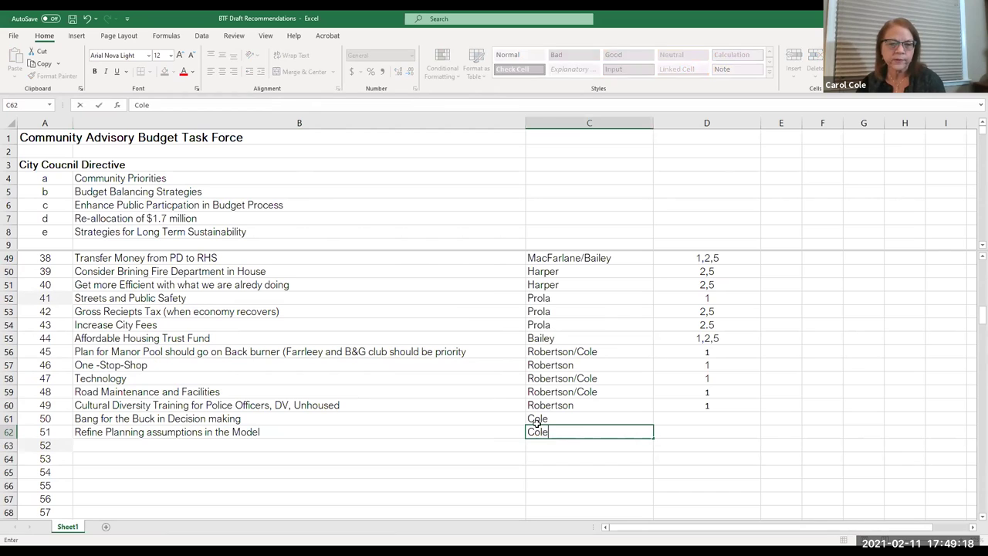
key(Return)
Capitalise 'Assumptions' in item 51's description
click(182, 432)
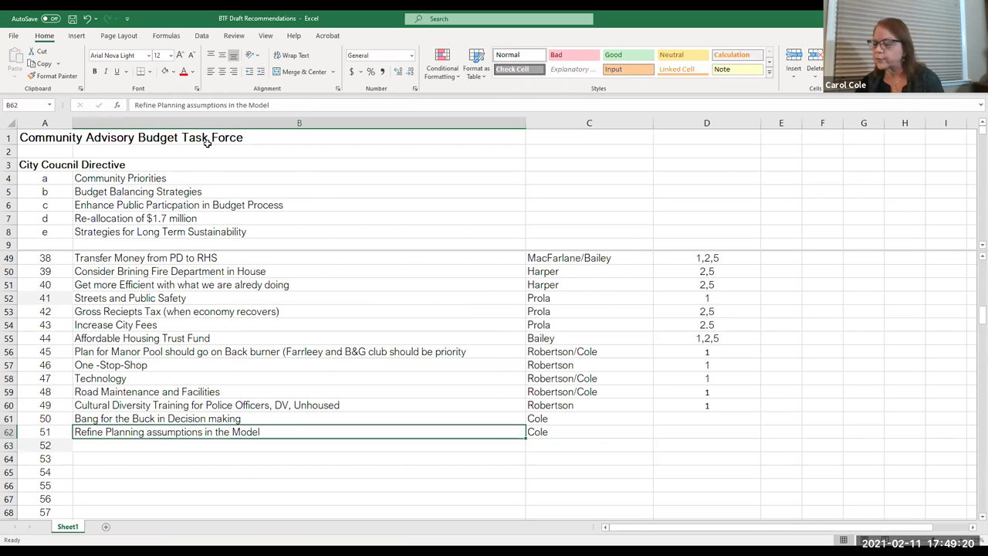
click(186, 105)
key(Delete)
text(A)
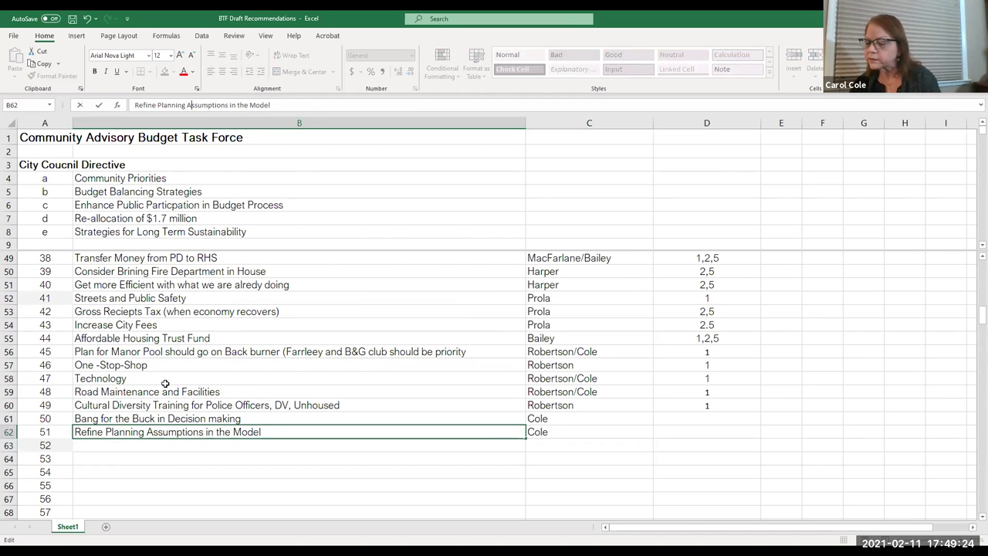
key(Return)
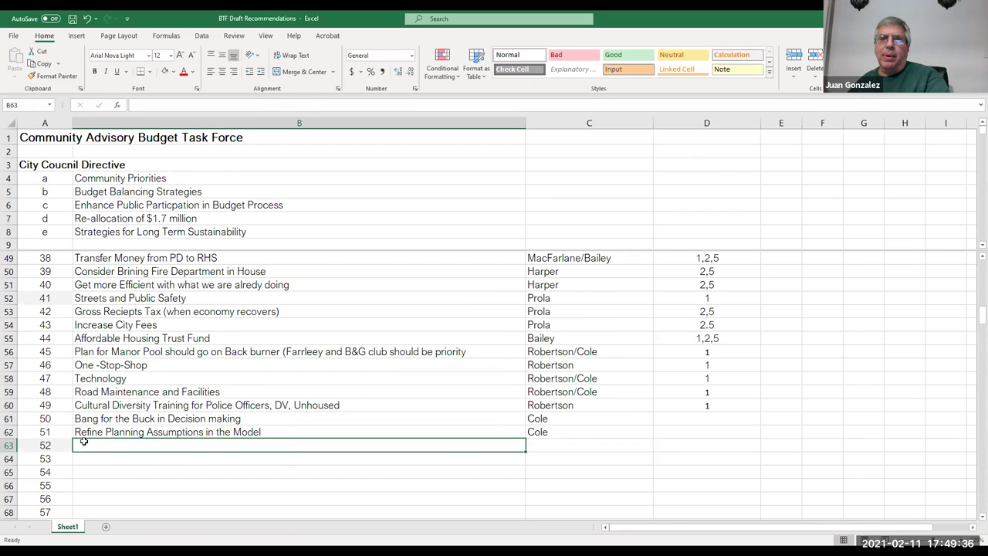
Enter the owner's name for item 52 in C63
click(550, 443)
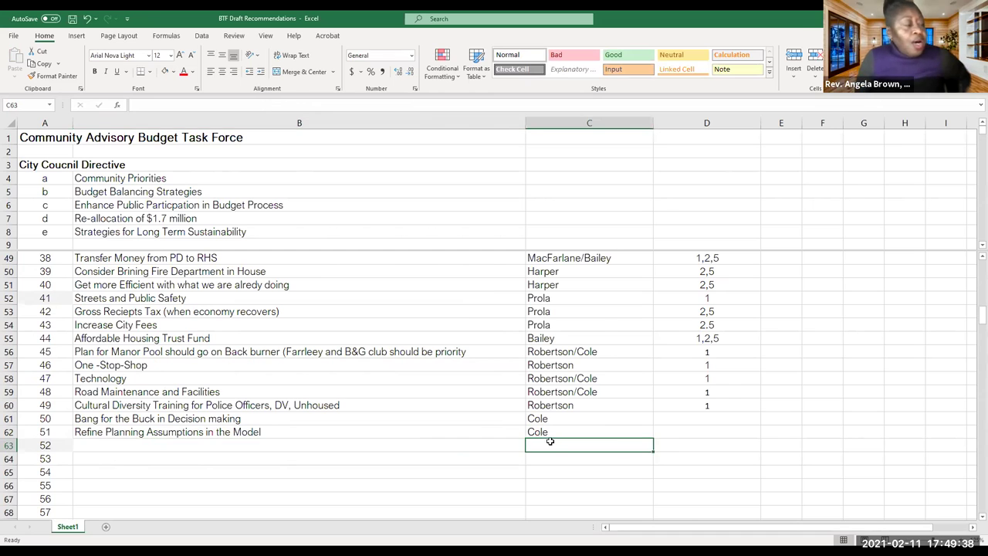
text(Rev Brown)
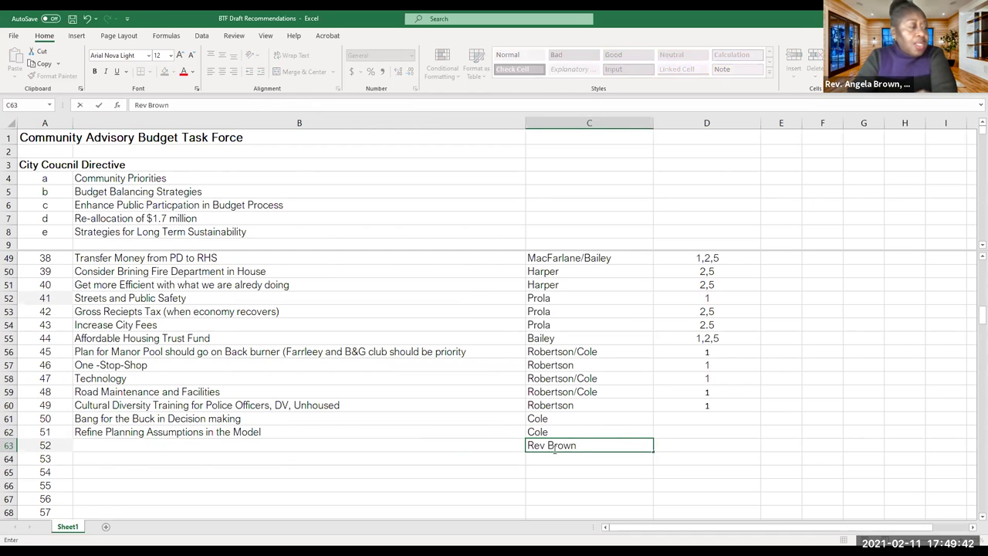
key(Return)
click(553, 447)
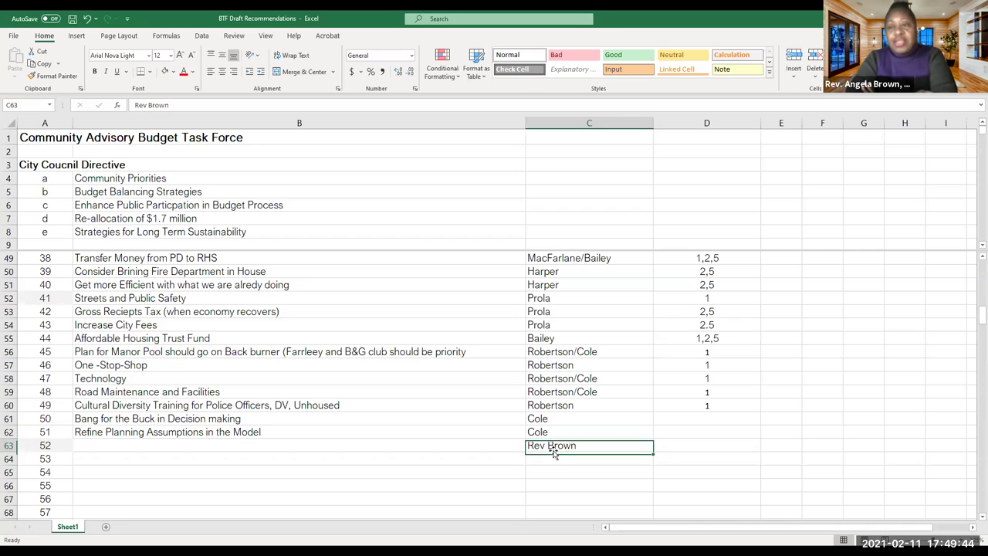
key(Left)
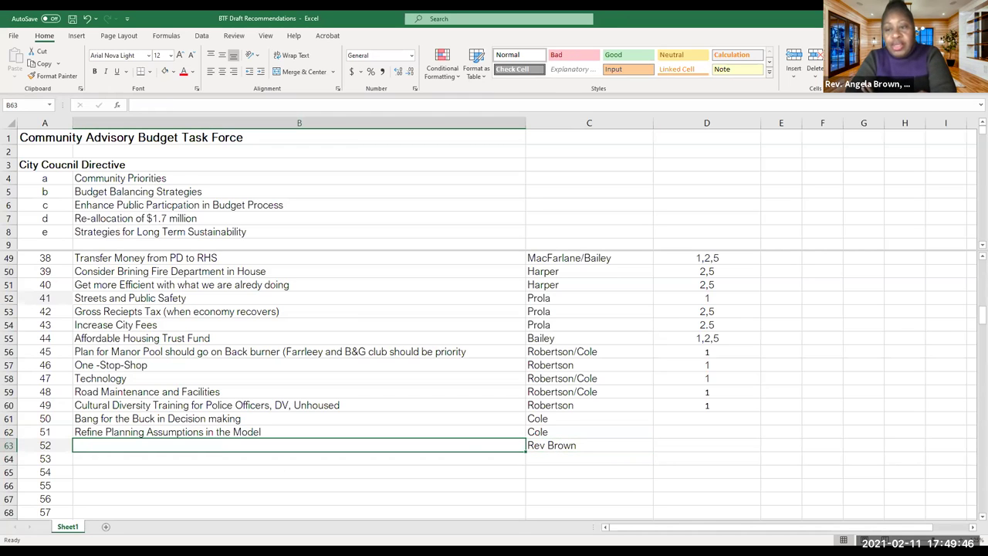
Delete row 117, the question asking where the allocation appears in the budget
scroll(338, 452, down, 3)
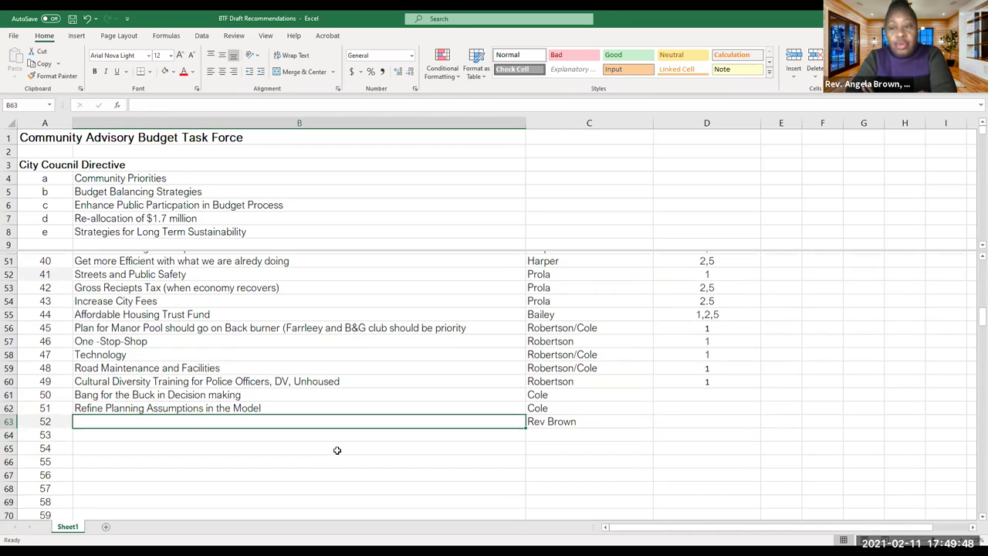
scroll(338, 458, down, 14)
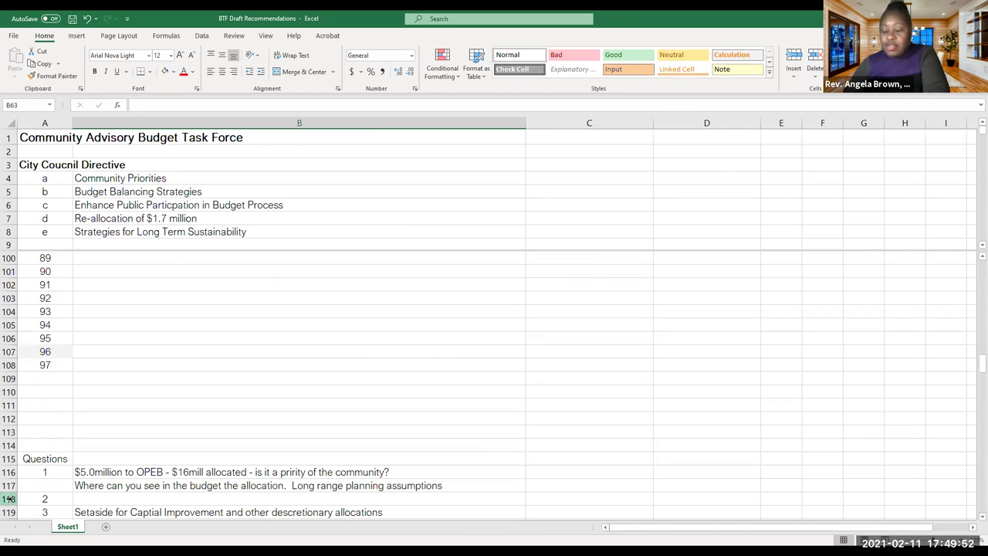
click(11, 498)
right_click(11, 485)
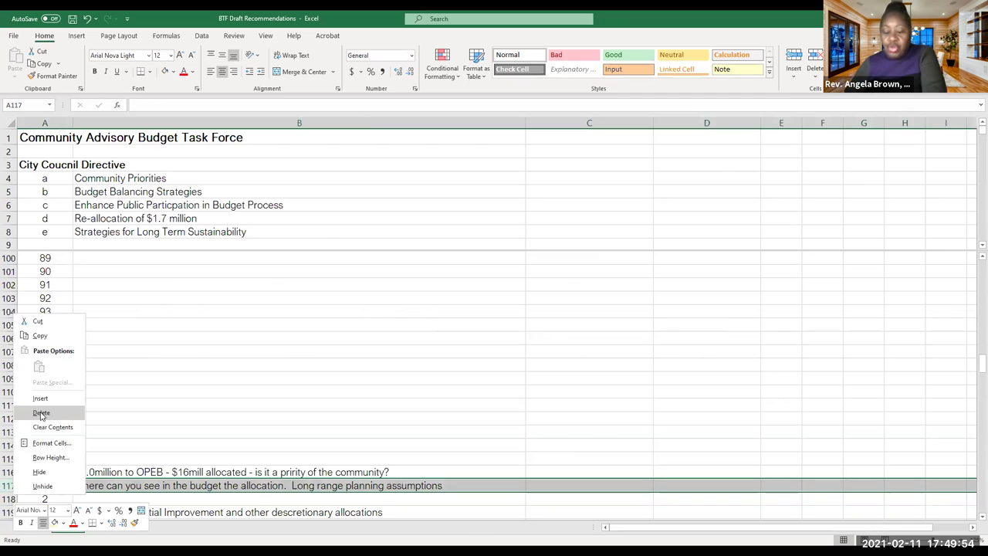
click(38, 412)
scroll(166, 428, up, 6)
scroll(165, 428, up, 9)
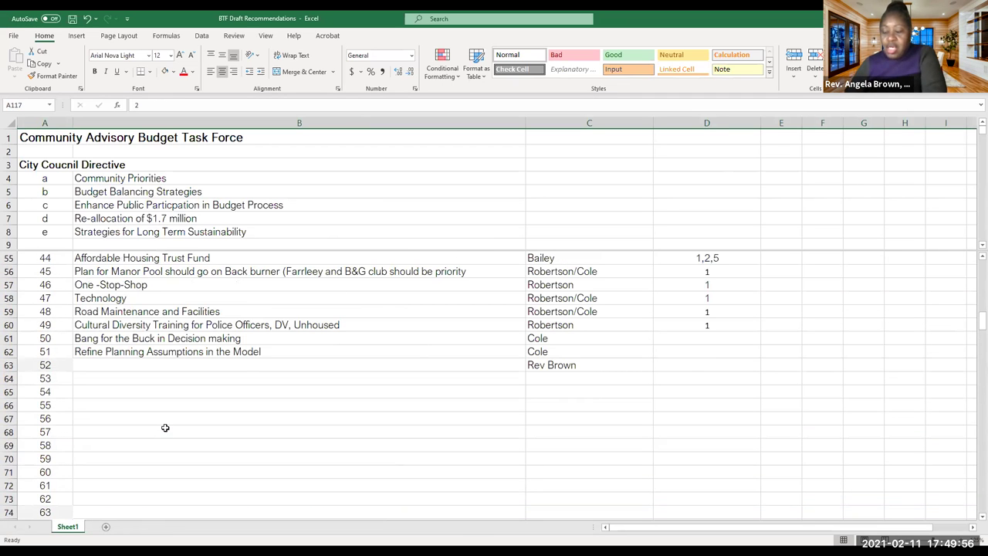
click(96, 364)
scroll(148, 404, up, 1)
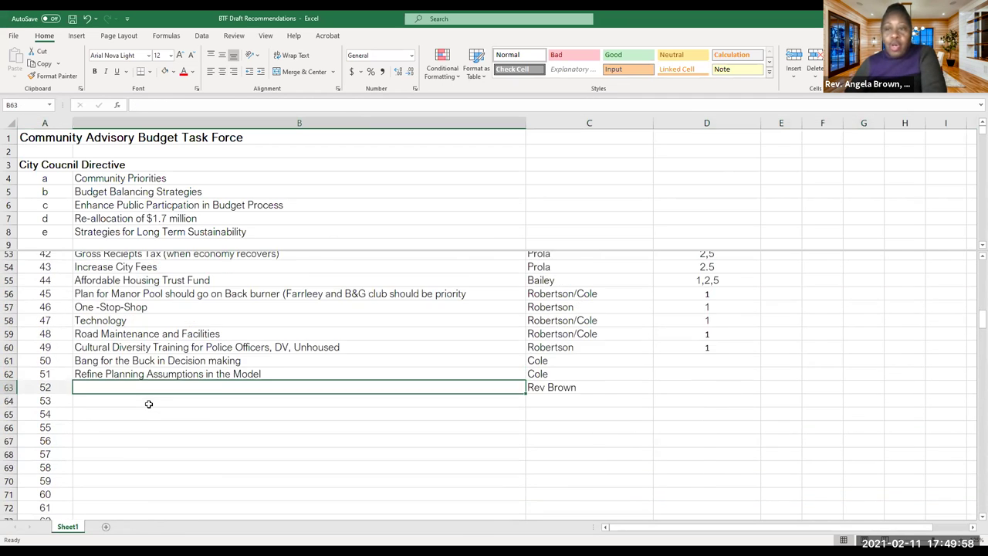
scroll(148, 403, up, 2)
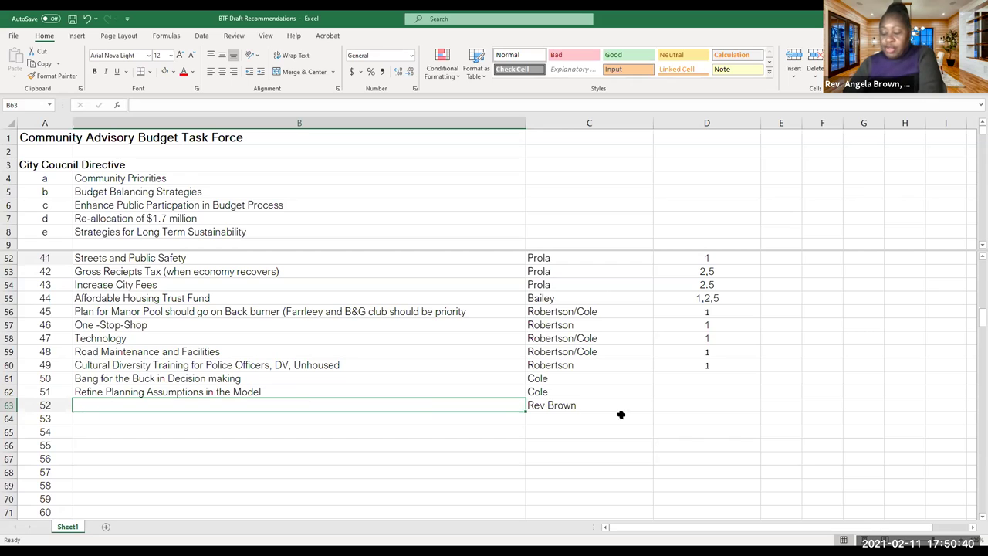
Enter directives 2,5 in D62 for item 51
click(686, 395)
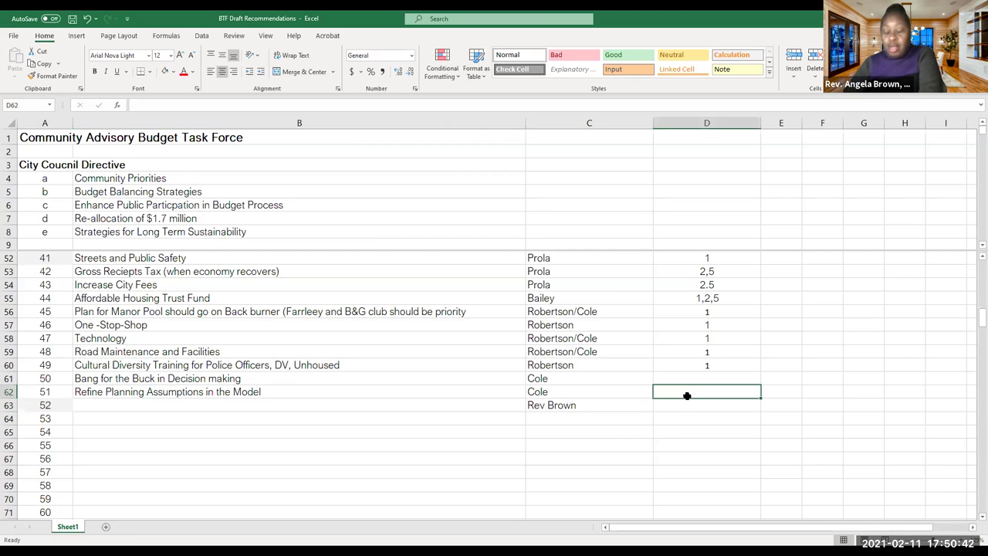
text(2,5)
key(Return)
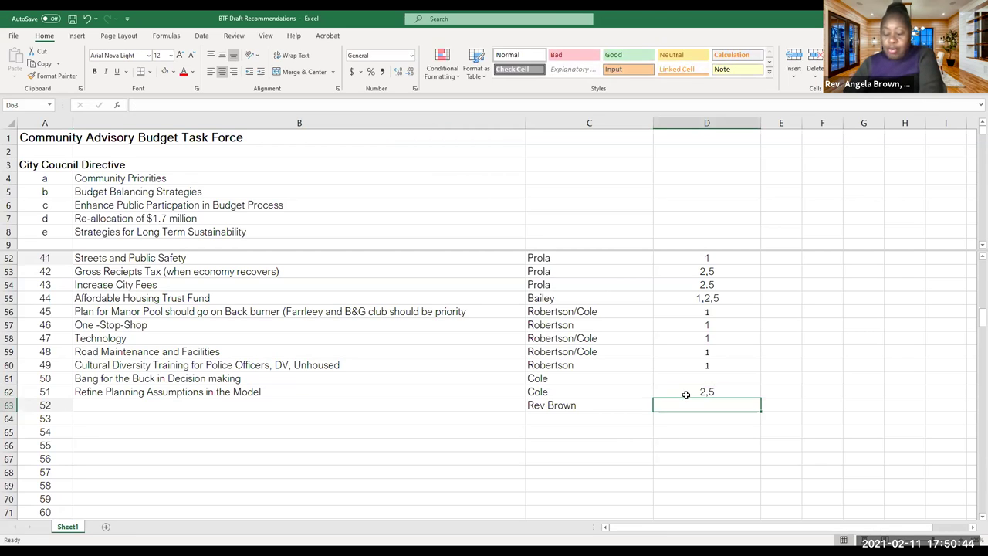
click(93, 402)
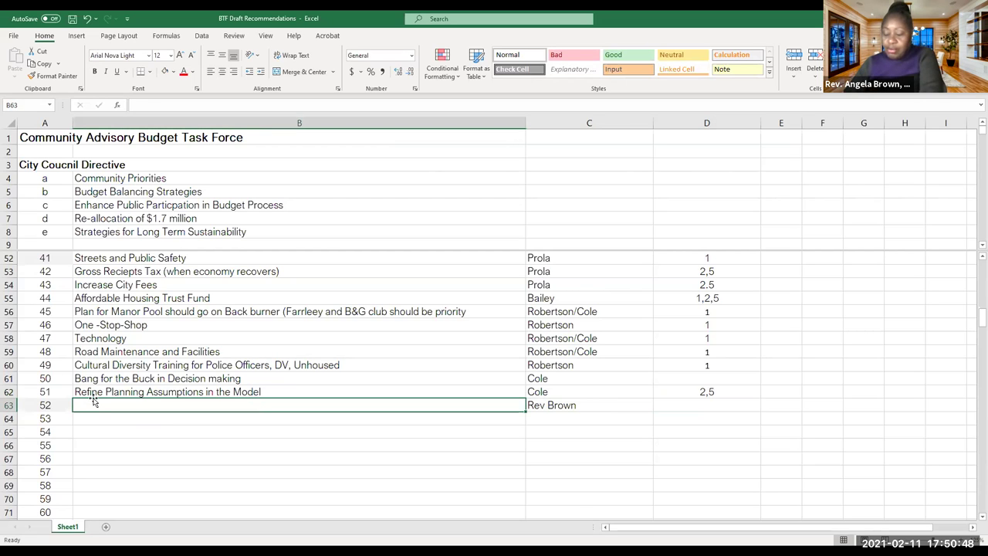
scroll(177, 370, up, 8)
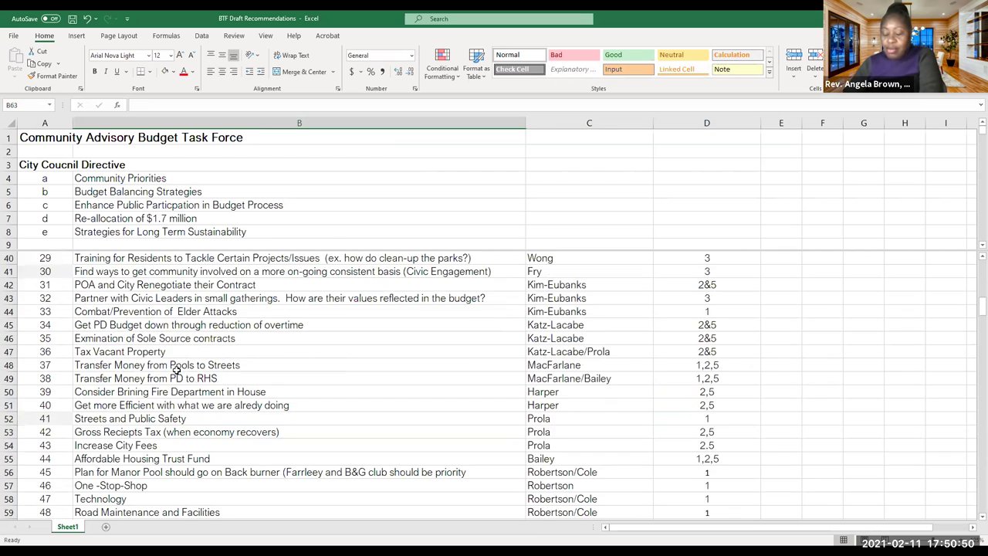
scroll(176, 370, up, 4)
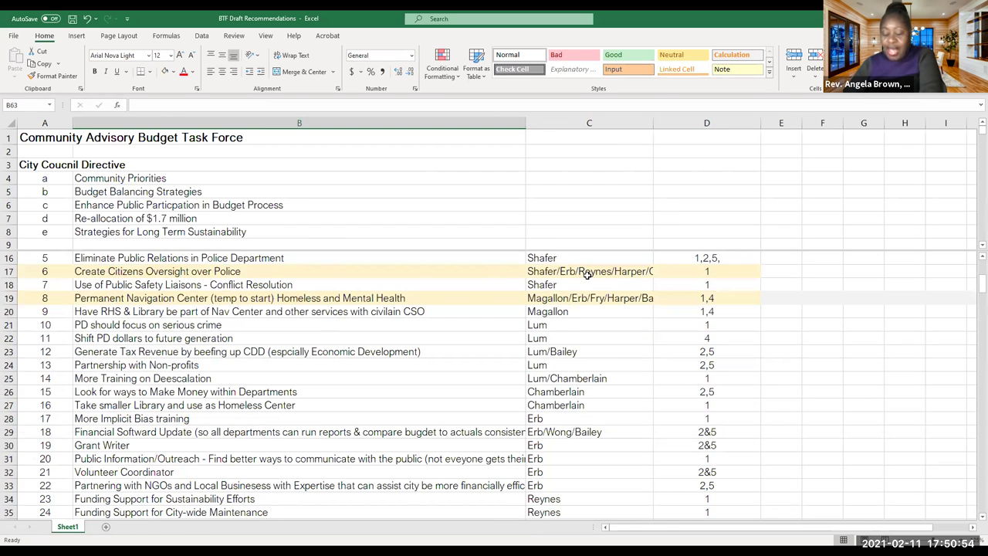
Append another task force member's name after a slash to item 6's owner list in C17
click(580, 270)
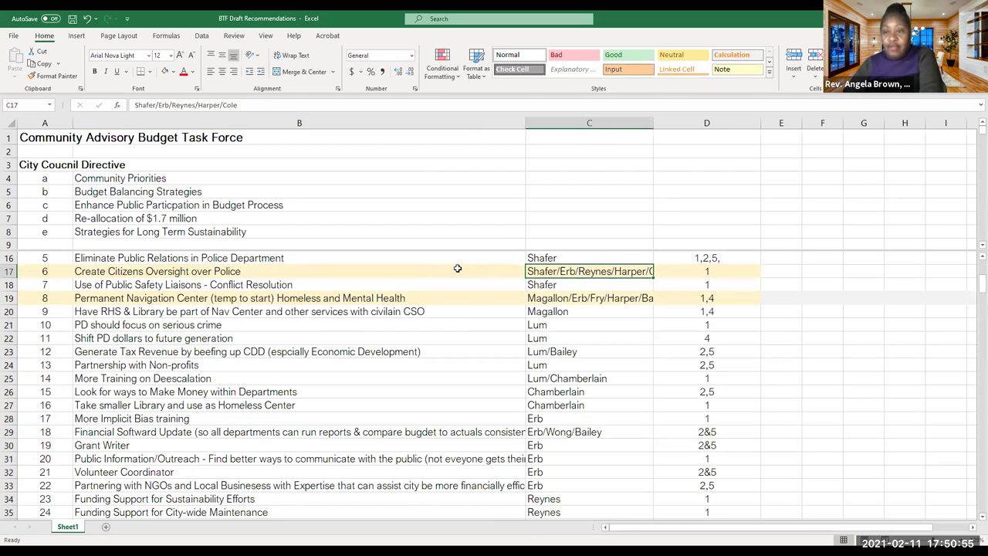
click(243, 105)
text(/)
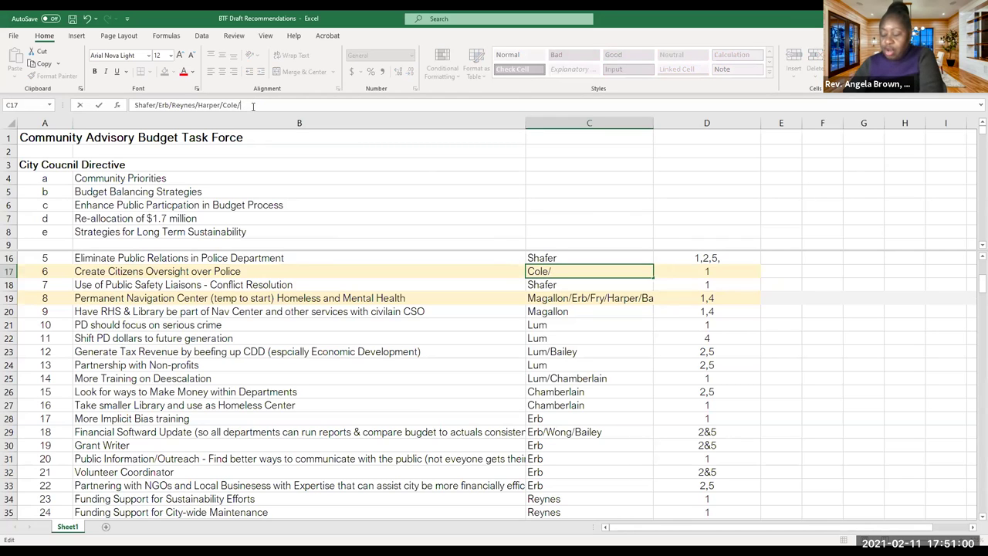
text(Brown)
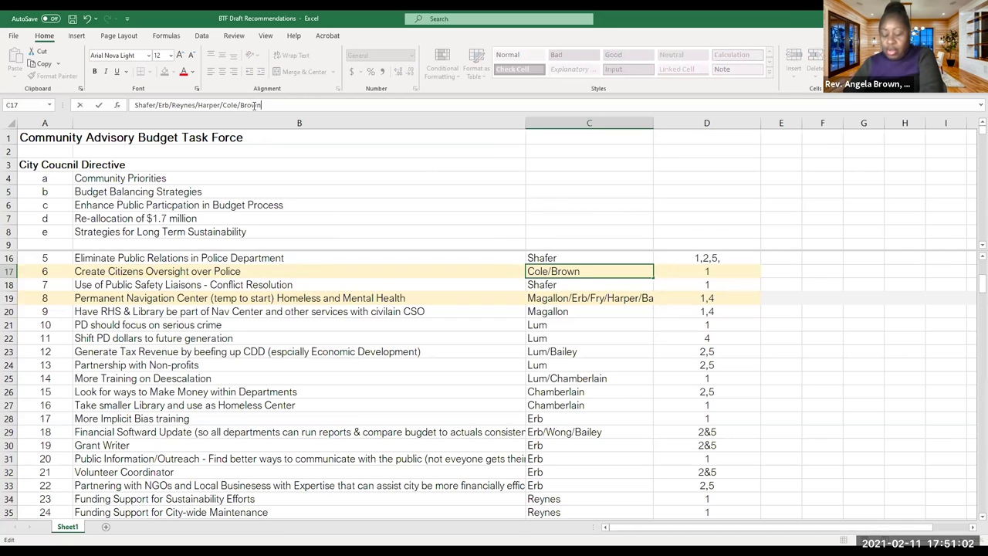
key(Return)
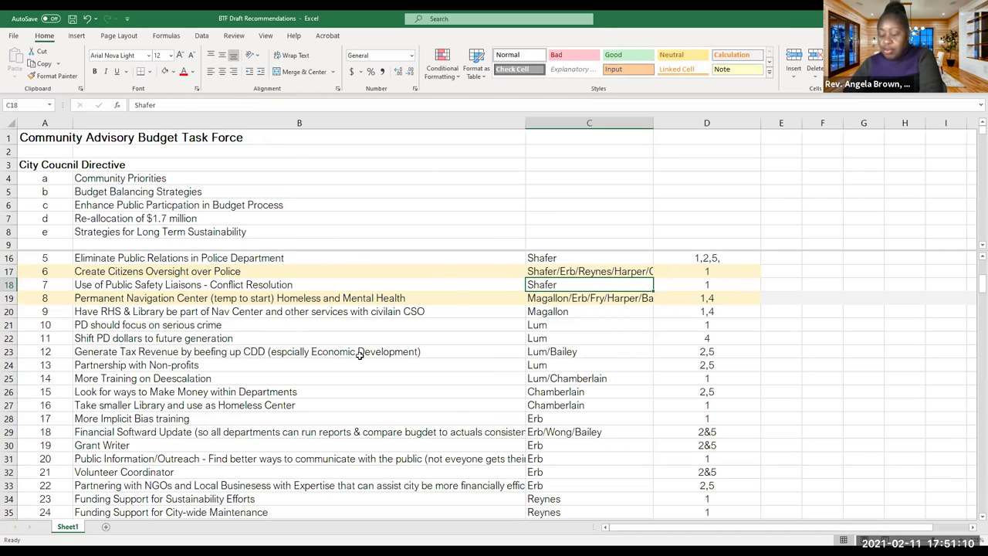
scroll(370, 352, down, 12)
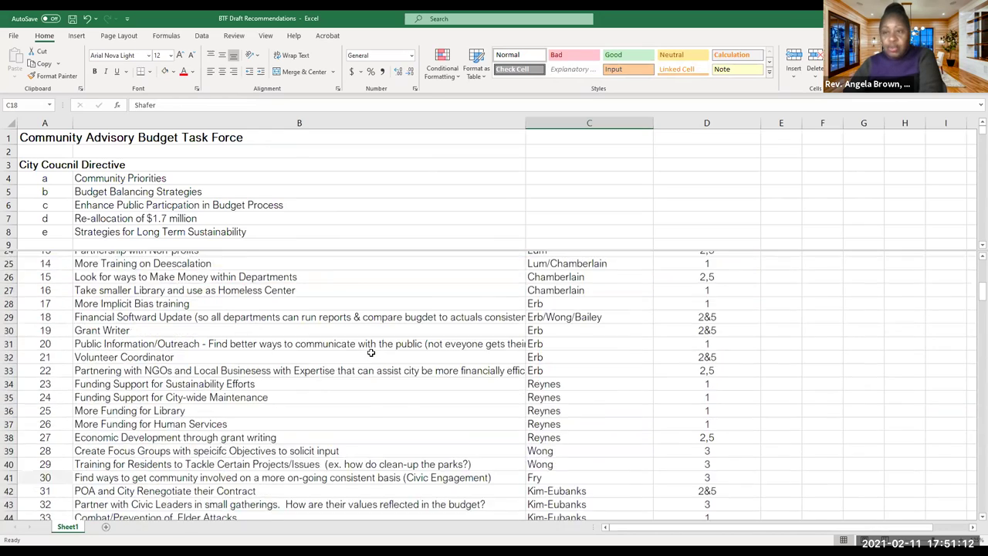
scroll(370, 352, down, 1)
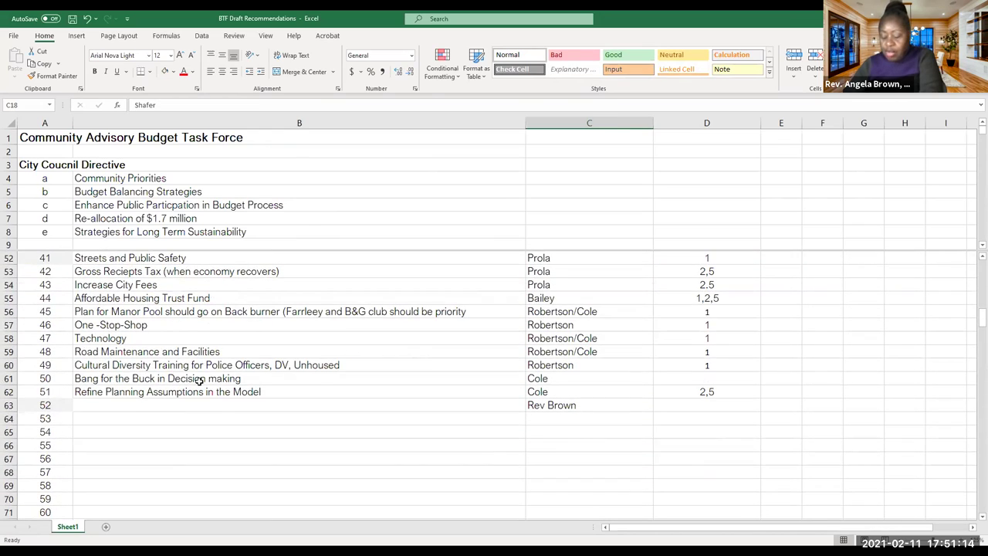
Add the note '(see details of recommendation)' to item 6's owner list in C17
click(120, 409)
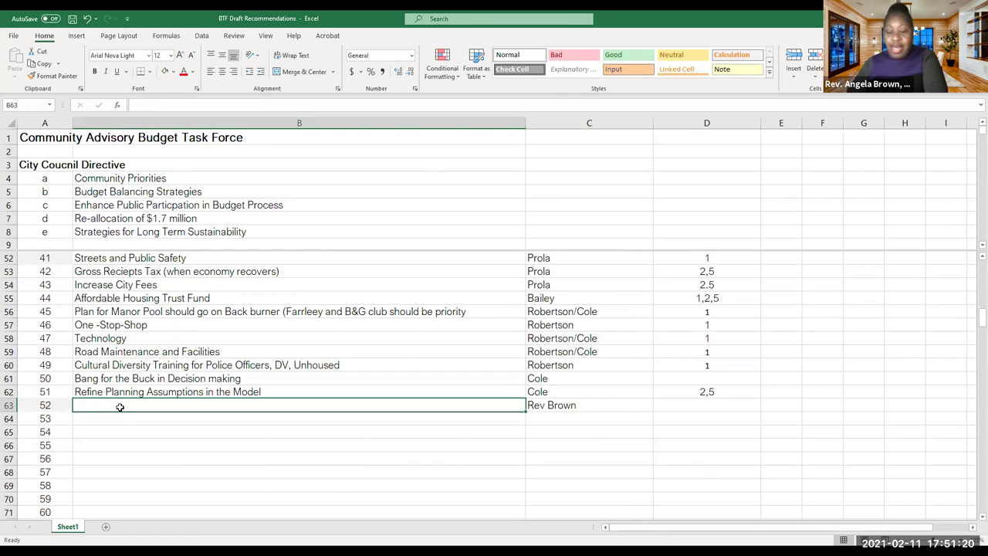
scroll(392, 375, up, 12)
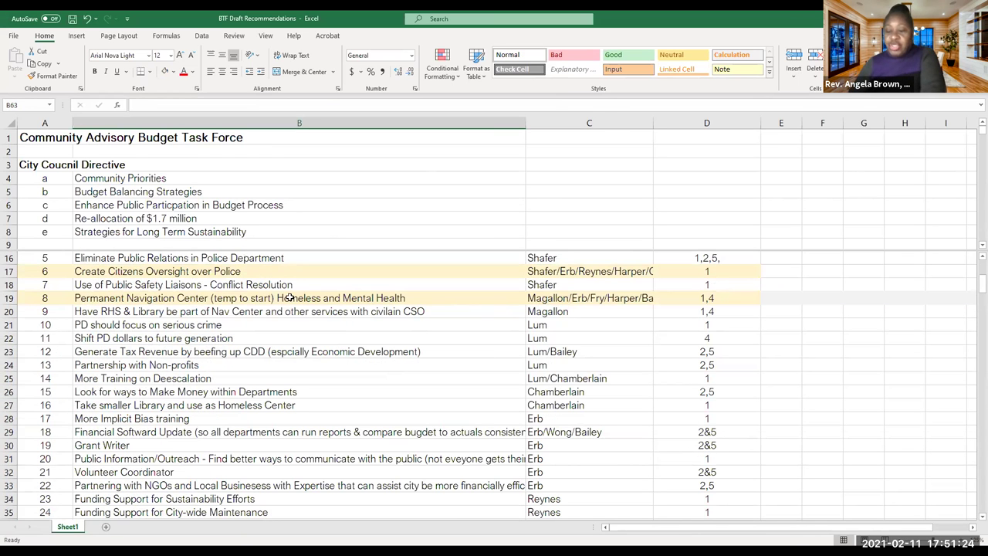
click(269, 271)
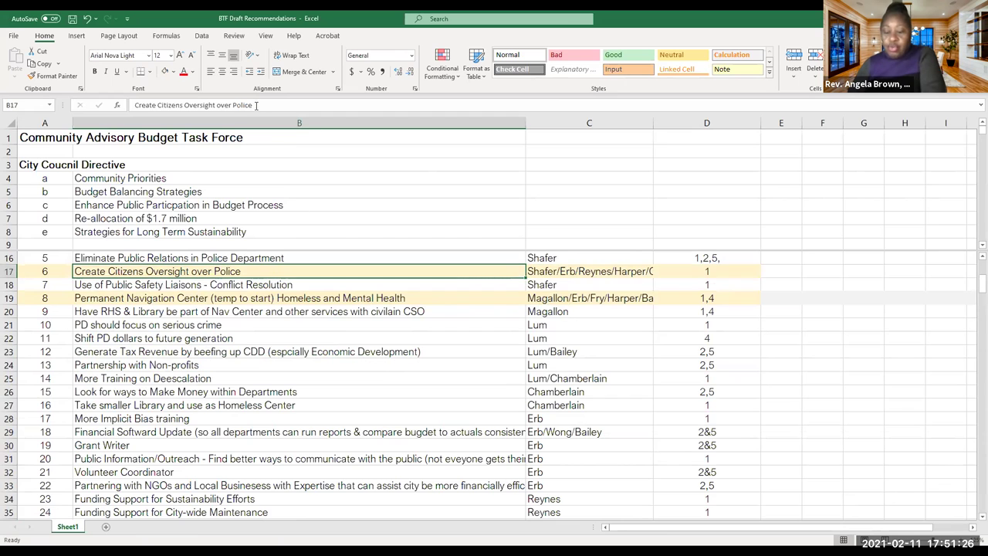
click(567, 270)
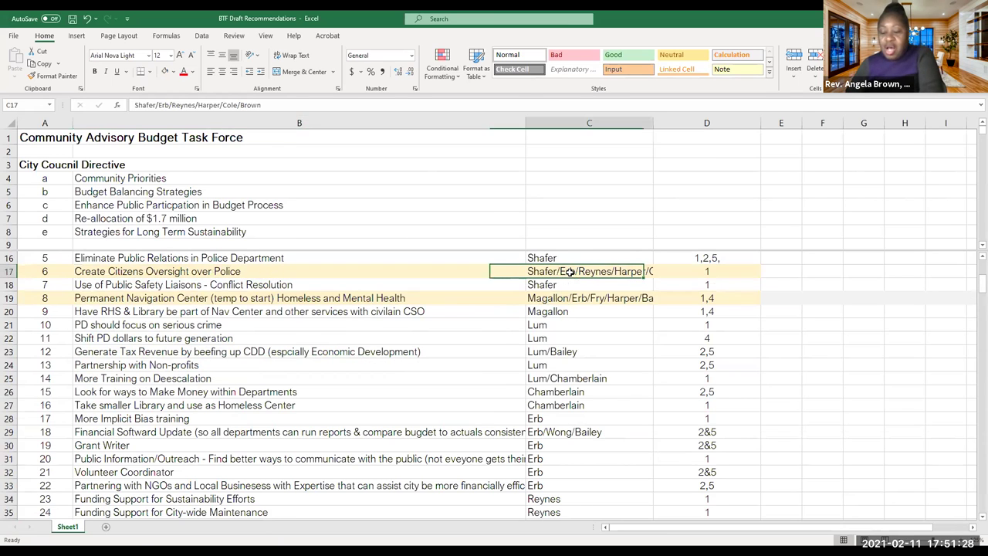
click(272, 102)
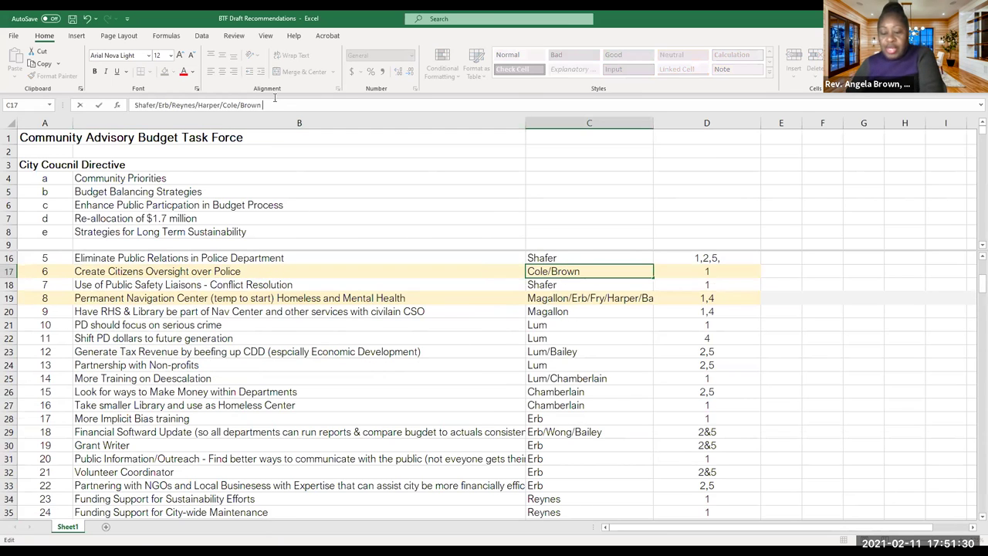
text((see de)
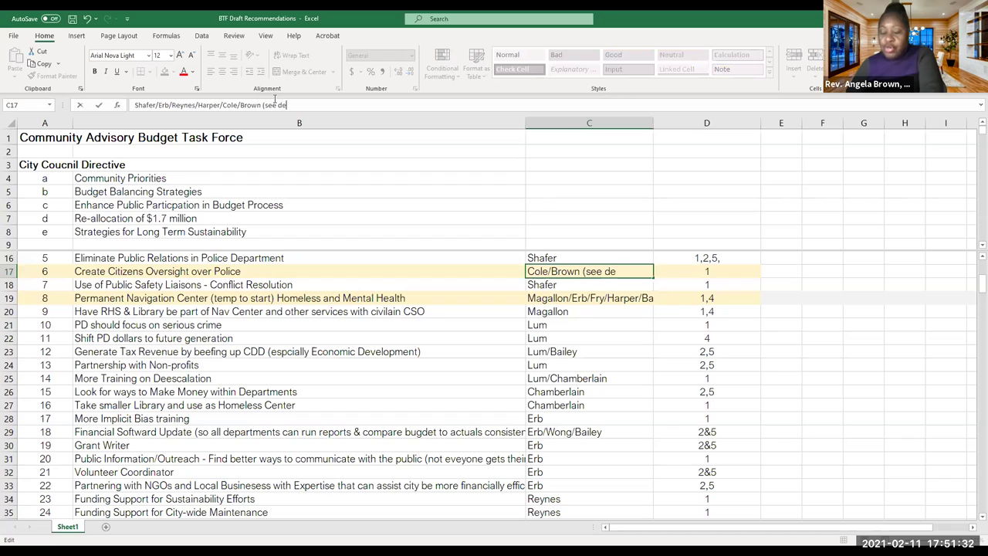
text(tails of)
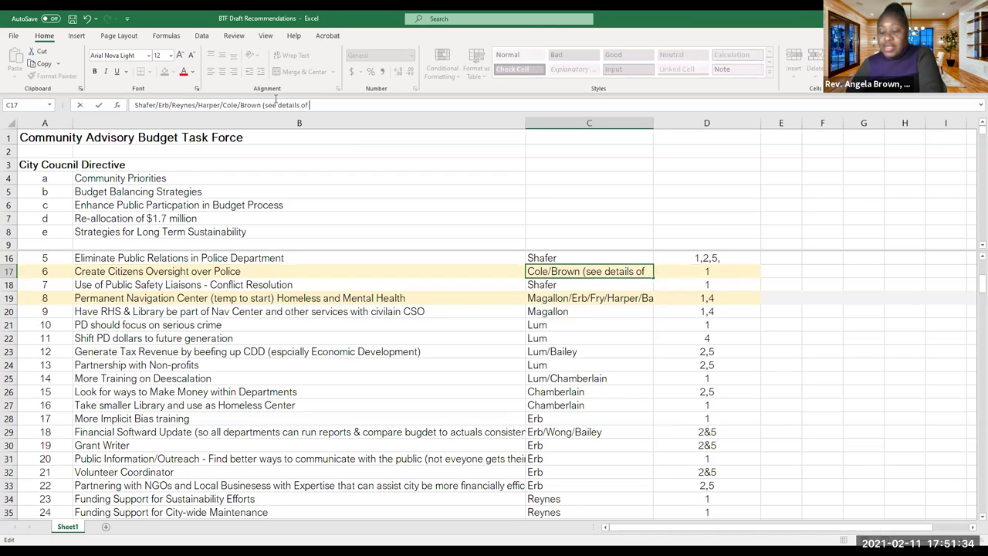
text( recommendation)
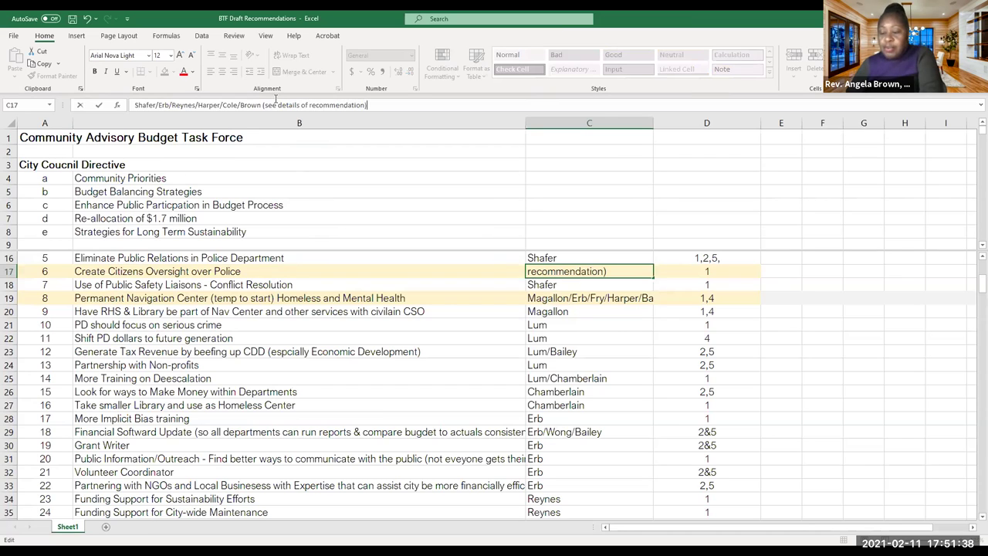
key(Return)
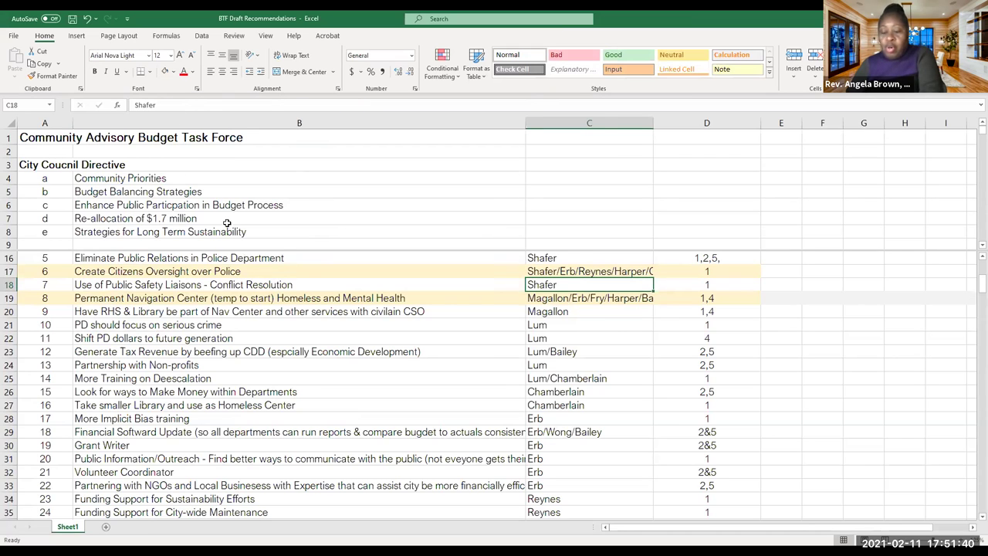
Insert "RAB's" before 'recommendation' in C17's owner note
click(608, 269)
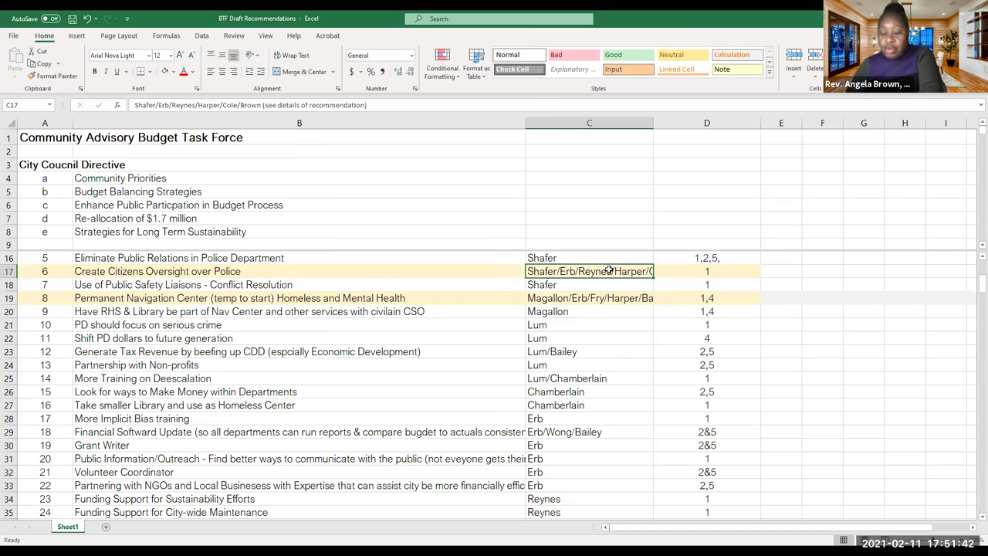
click(308, 106)
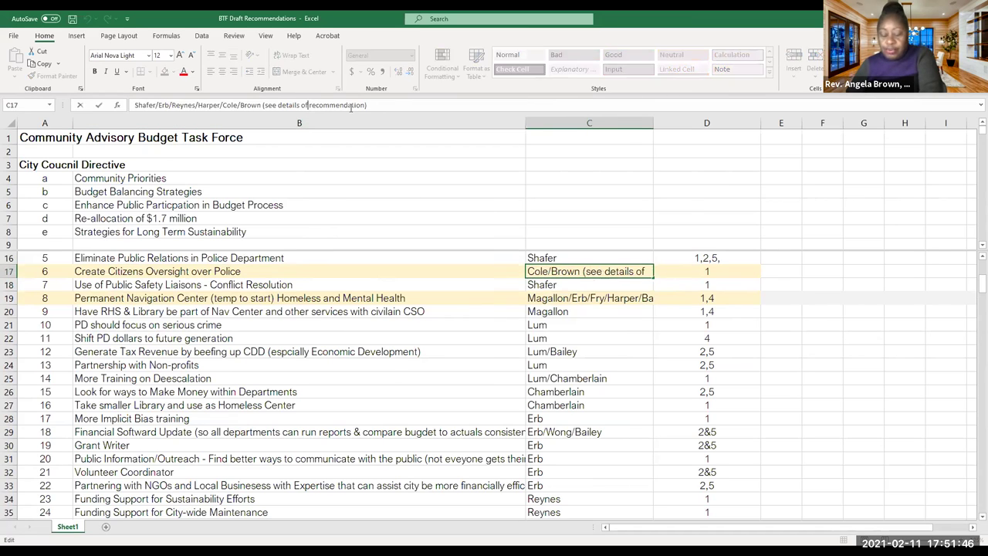
text(R)
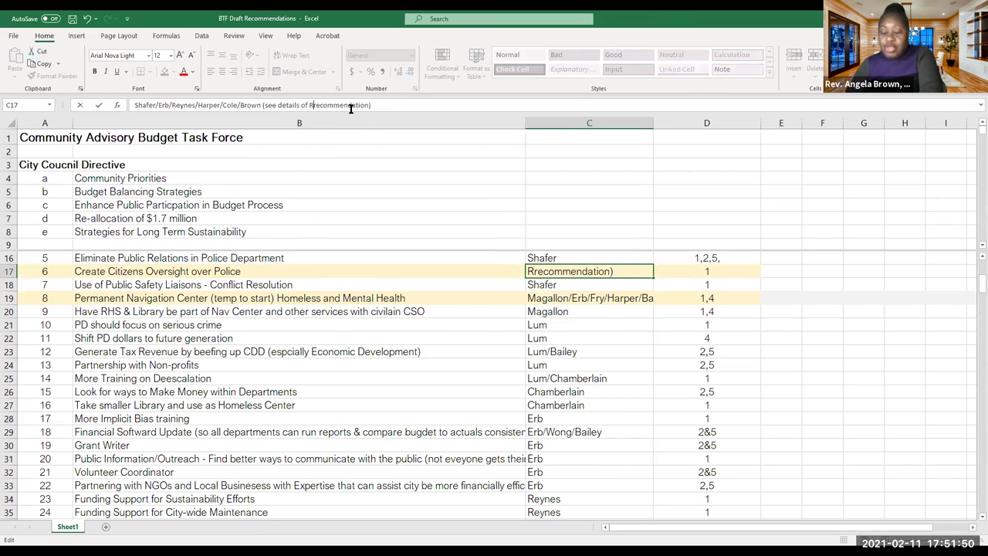
text(ABr)
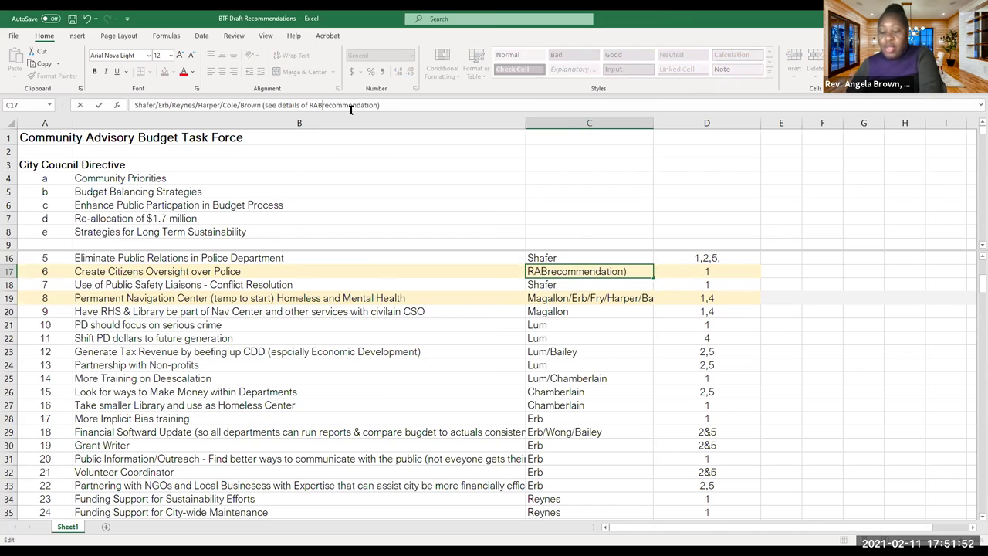
text('s)
key(Return)
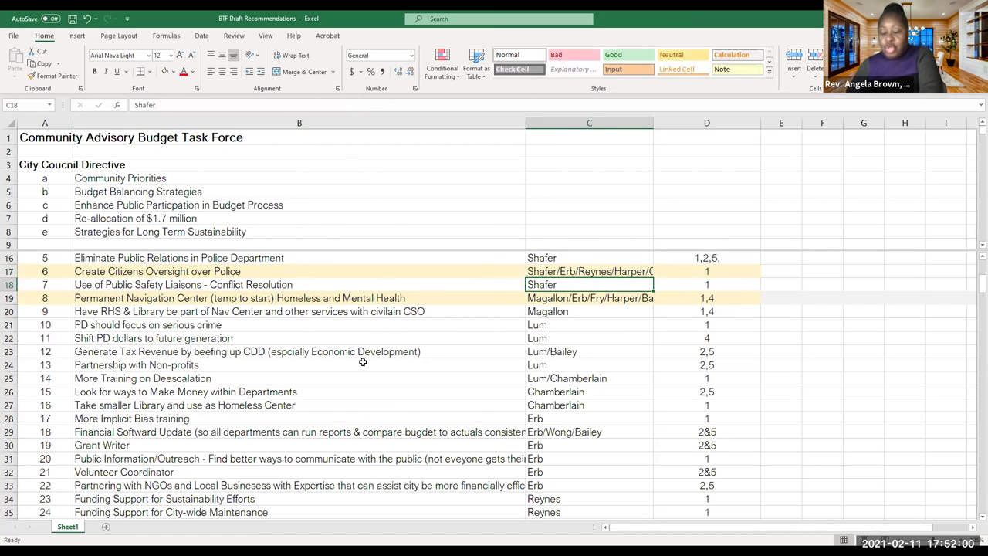
scroll(361, 361, down, 9)
scroll(362, 361, down, 3)
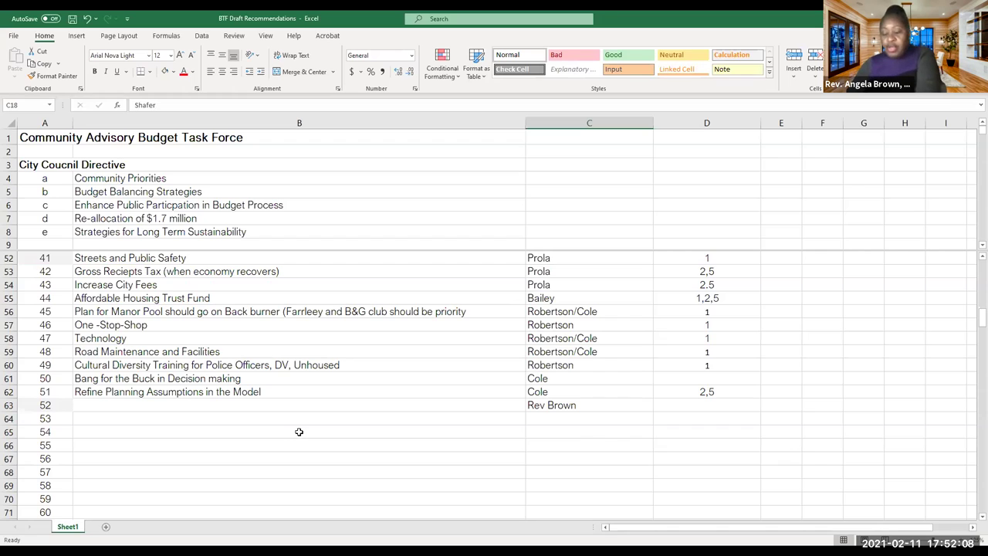
Append a slash and a third member's name to item 48's owners in C59
click(157, 403)
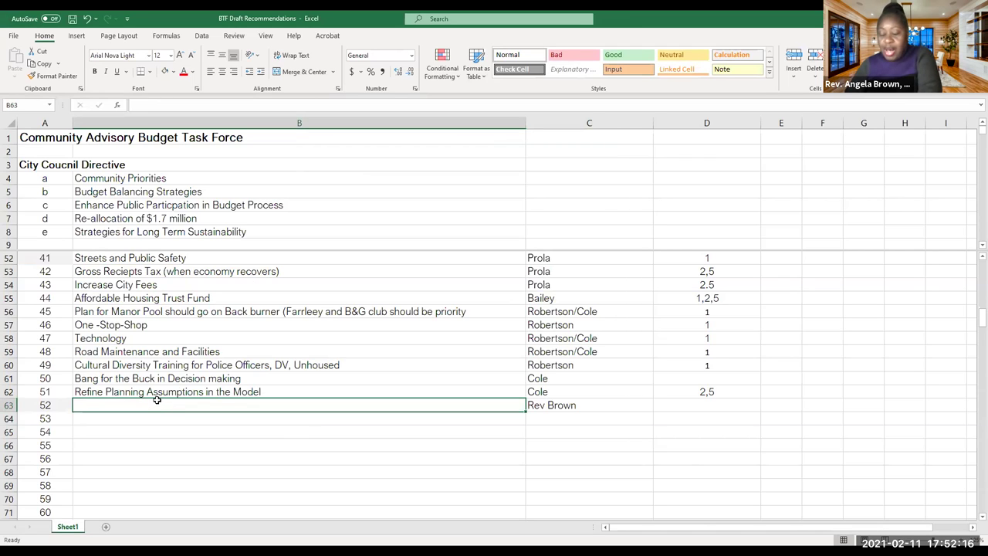
click(159, 353)
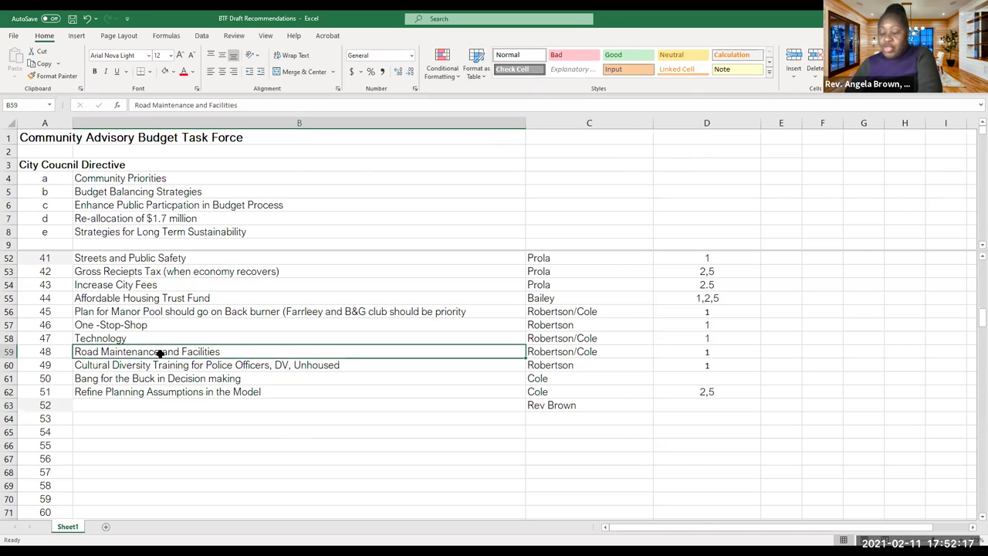
click(544, 348)
click(189, 106)
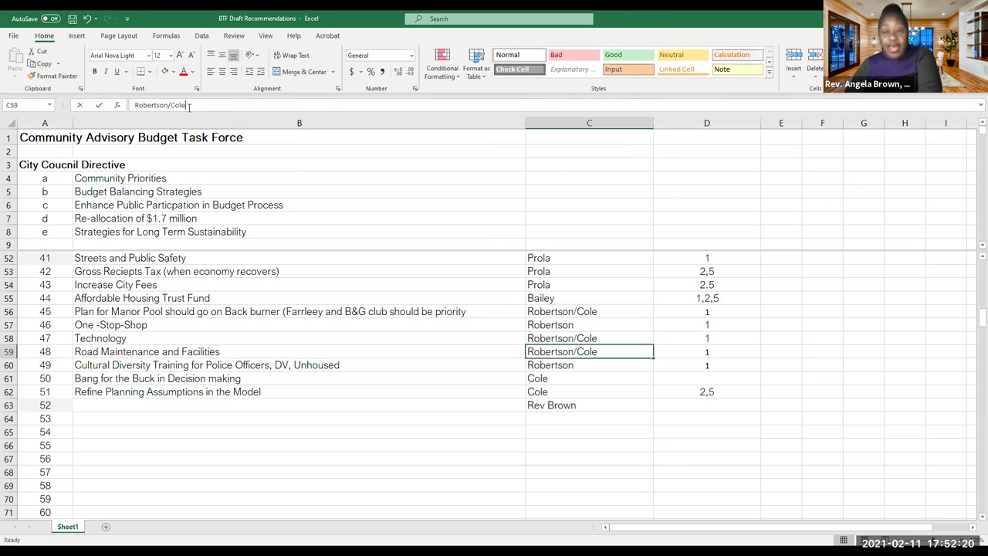
click(193, 105)
text(/Rev)
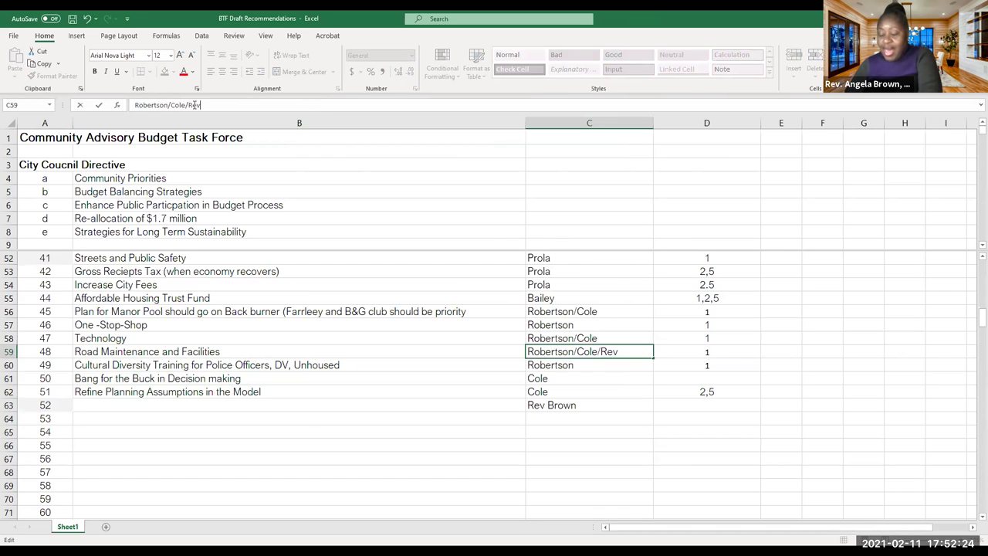
text( Brown)
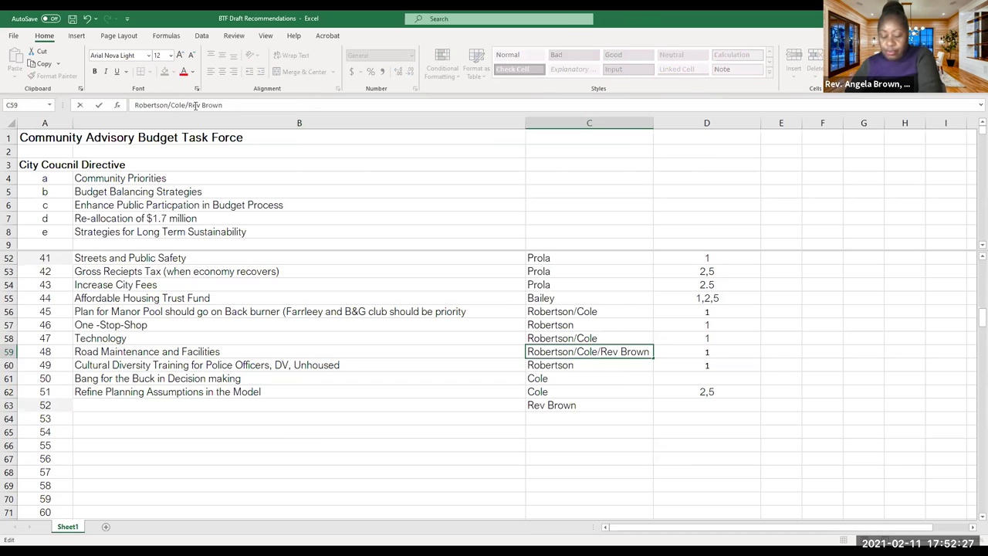
key(Return)
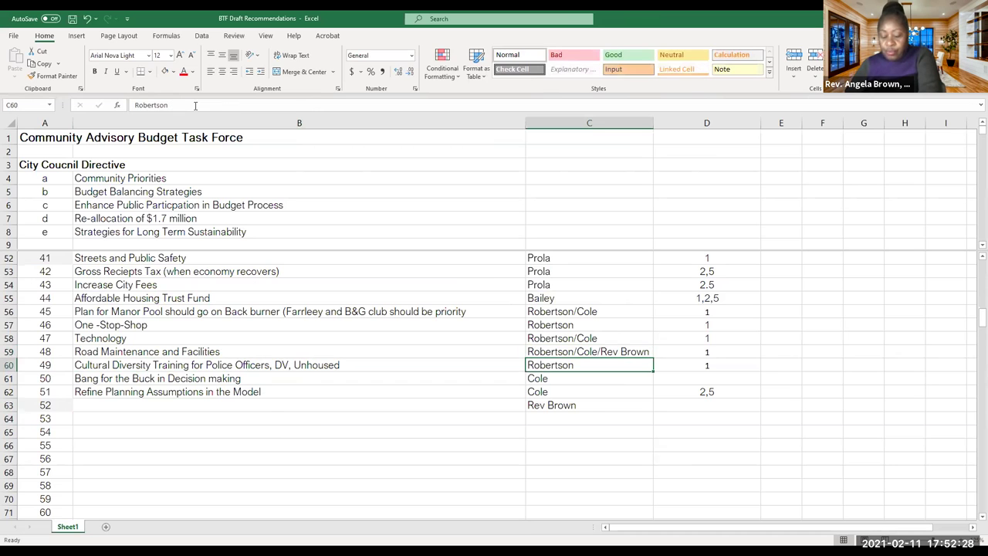
scroll(199, 355, up, 2)
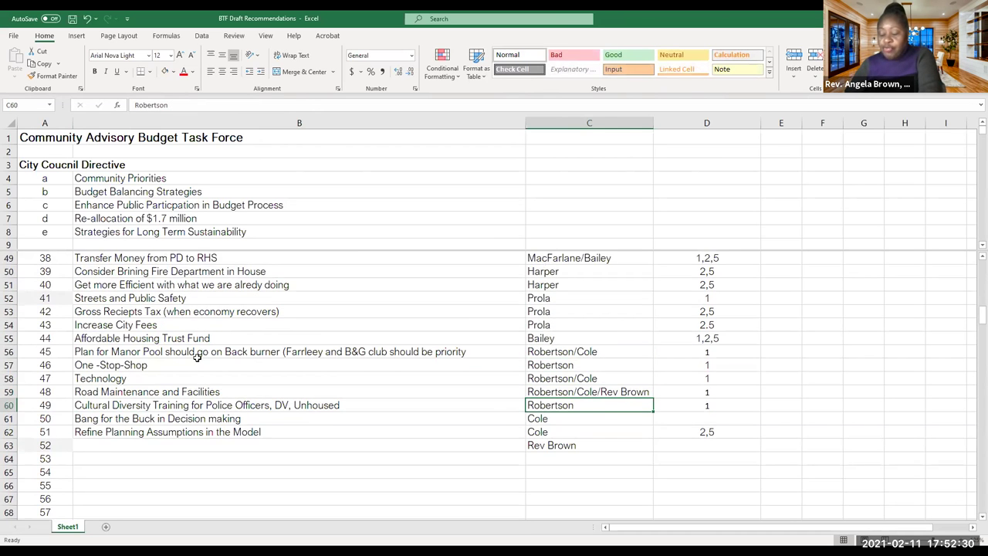
scroll(203, 356, up, 2)
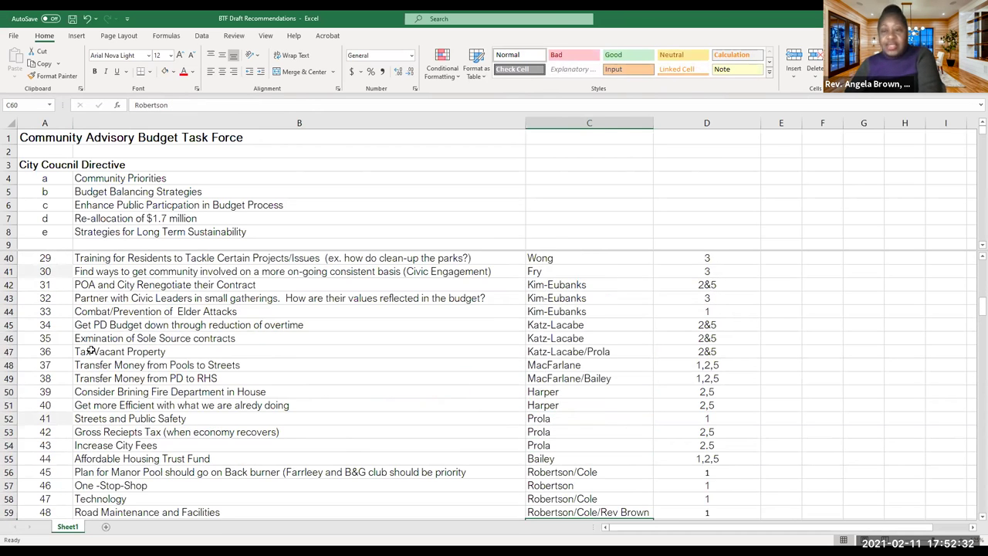
Scroll up through the task force list and back down to items 51 and 52
scroll(186, 324, up, 2)
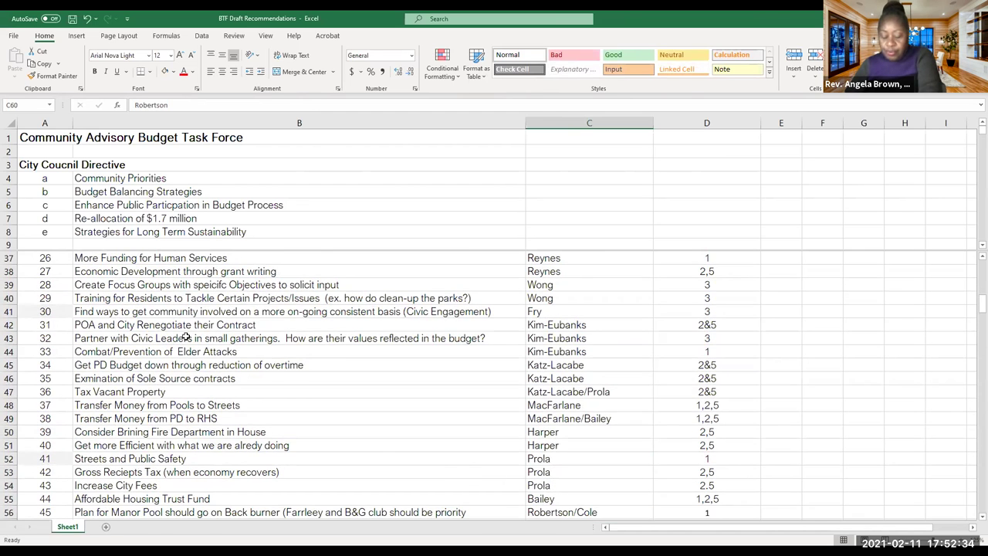
scroll(194, 309, up, 1)
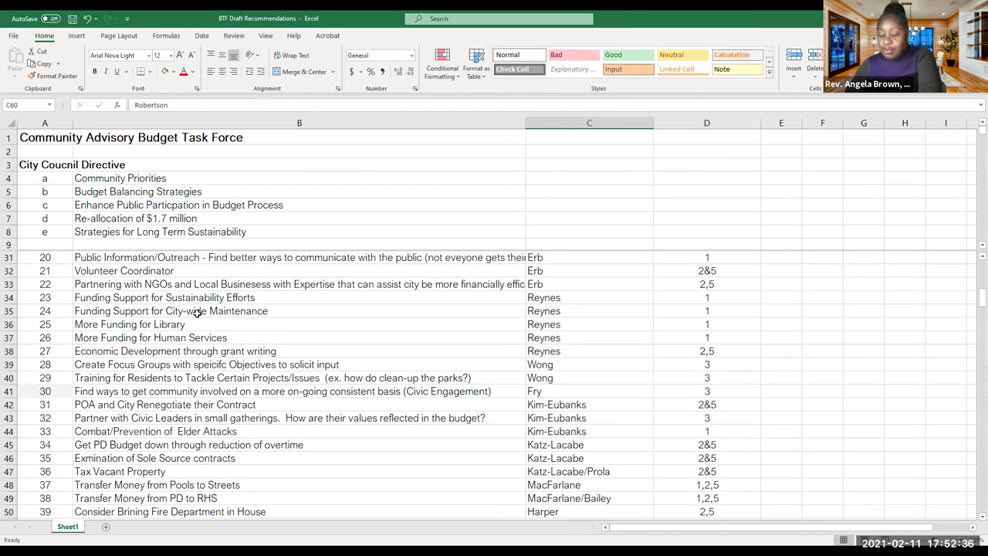
scroll(155, 317, up, 1)
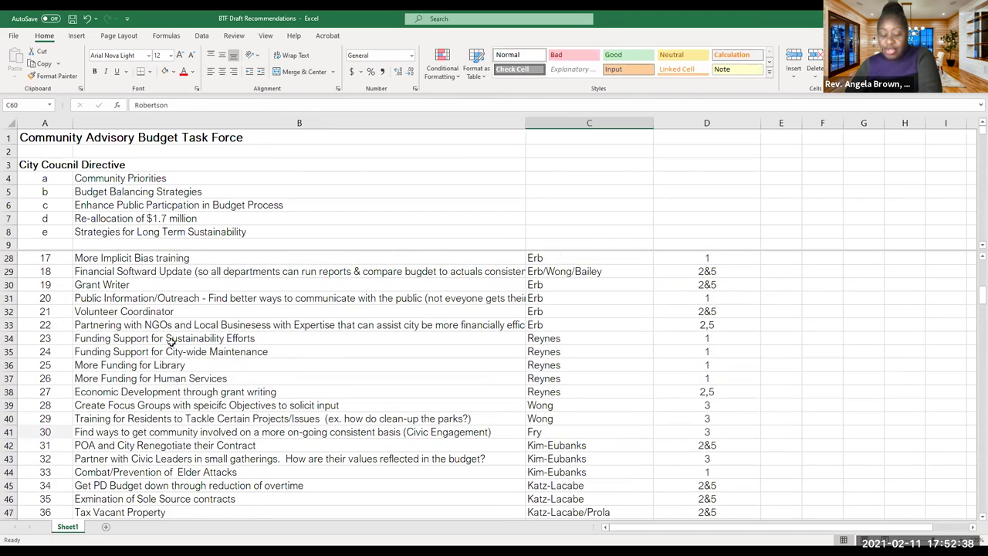
scroll(133, 331, up, 1)
scroll(132, 334, up, 1)
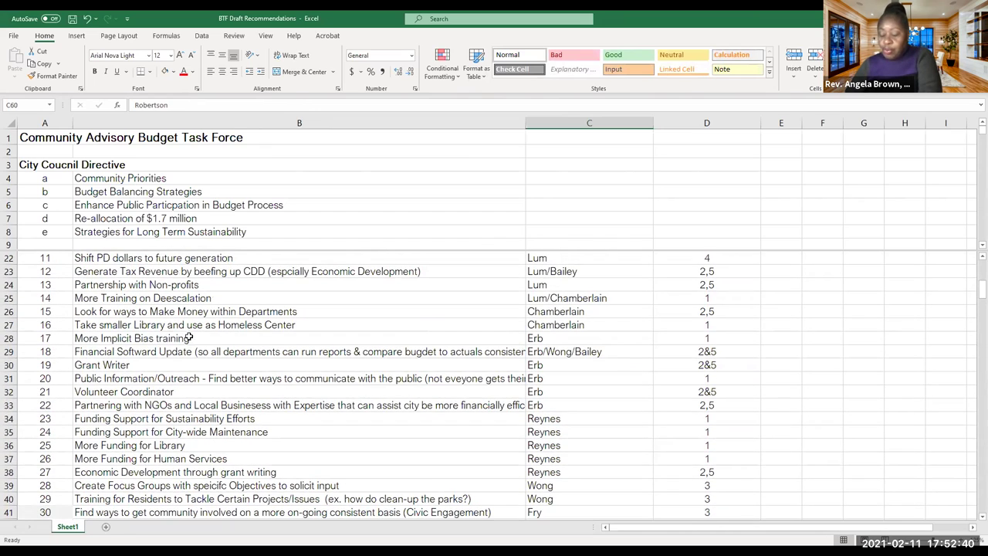
scroll(144, 344, up, 1)
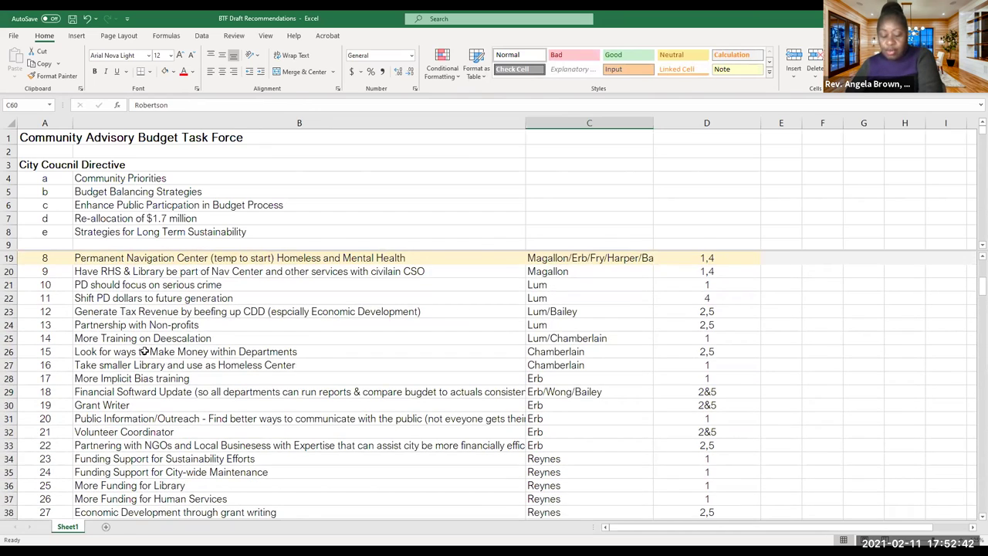
scroll(143, 351, up, 3)
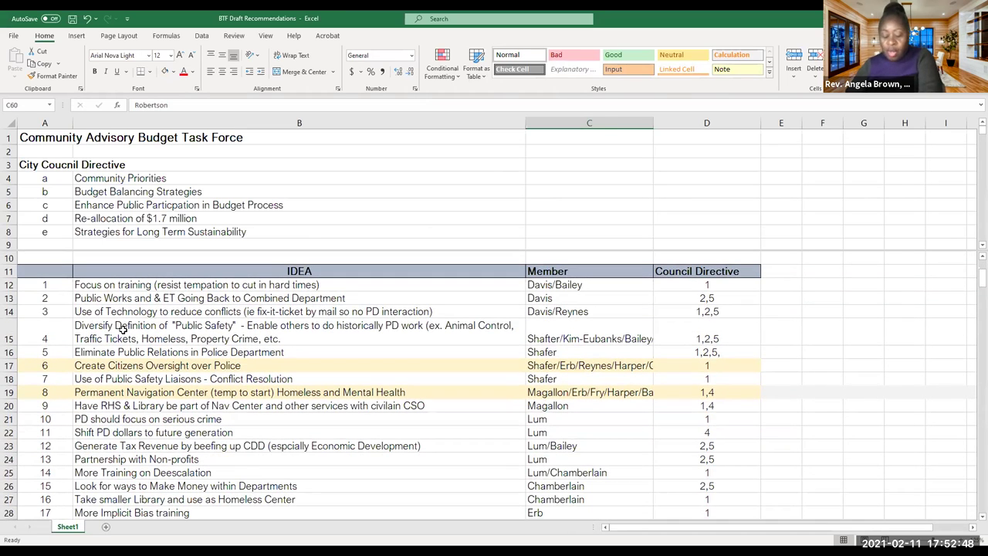
scroll(300, 344, down, 1)
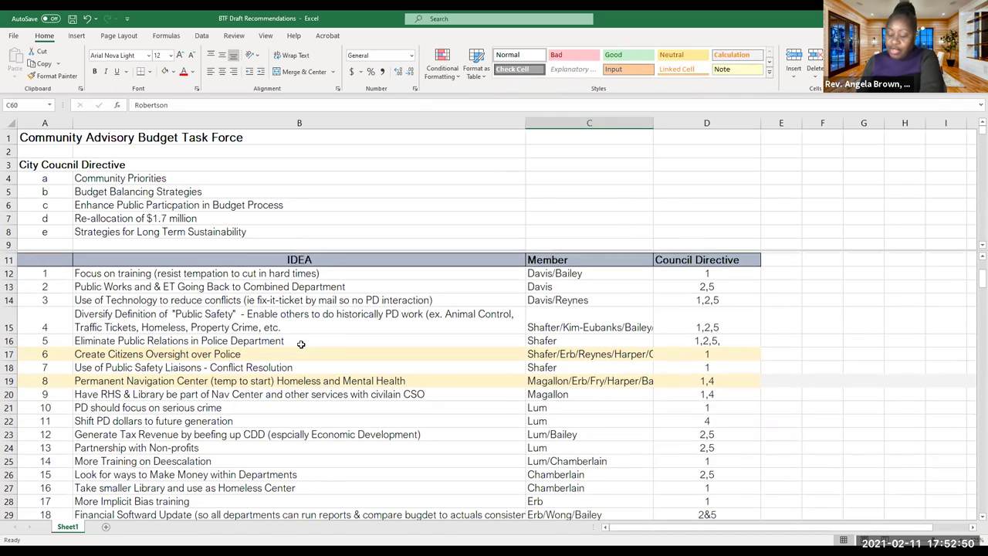
scroll(300, 344, down, 1)
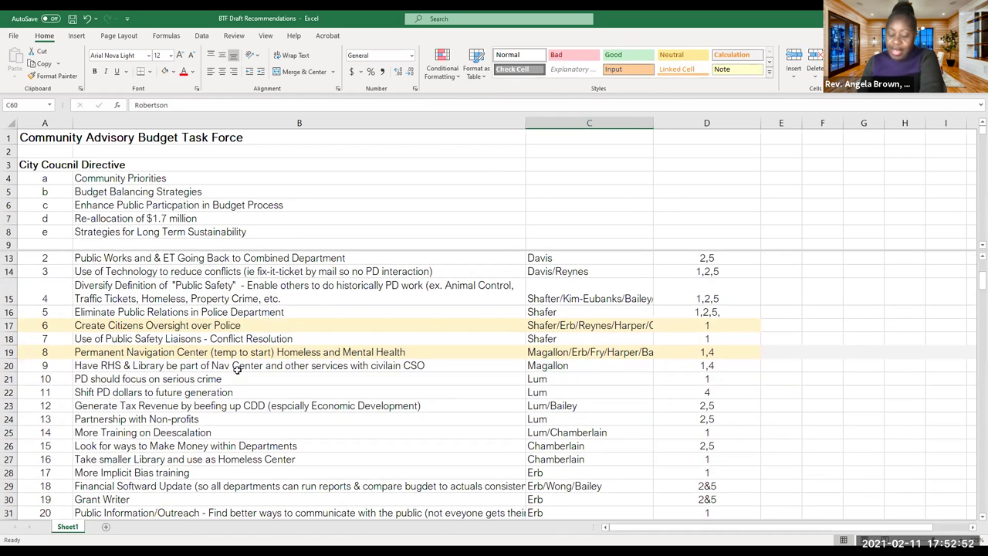
scroll(232, 378, down, 1)
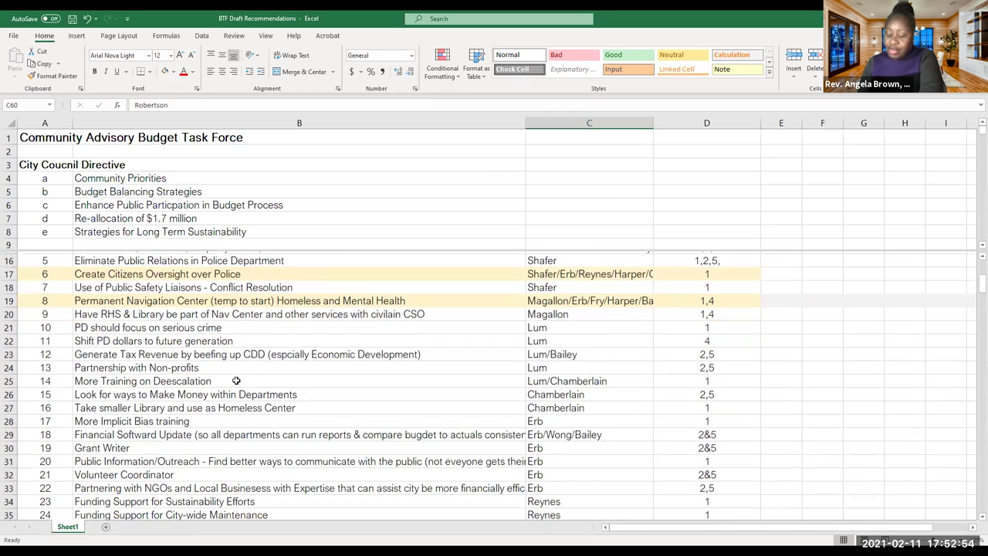
scroll(185, 365, down, 2)
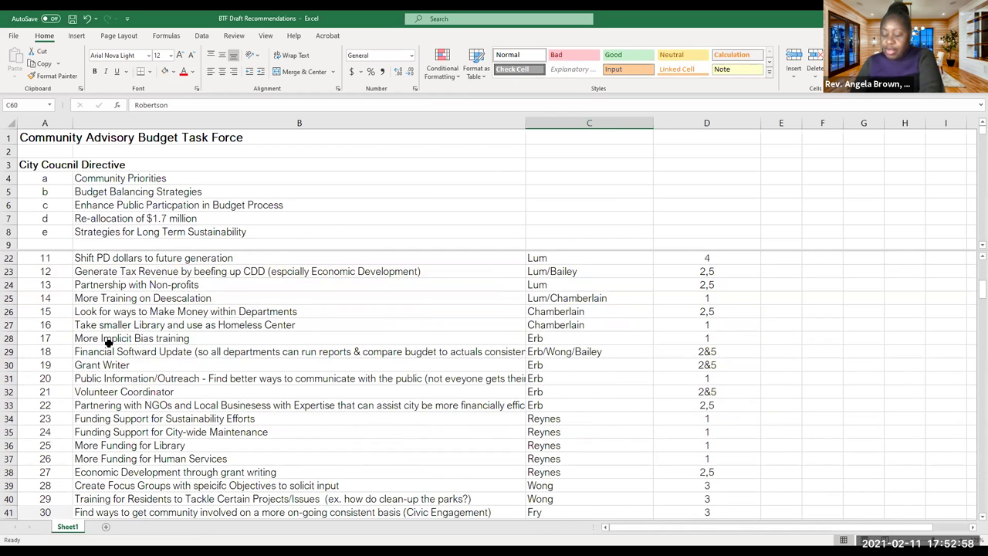
scroll(176, 351, down, 1)
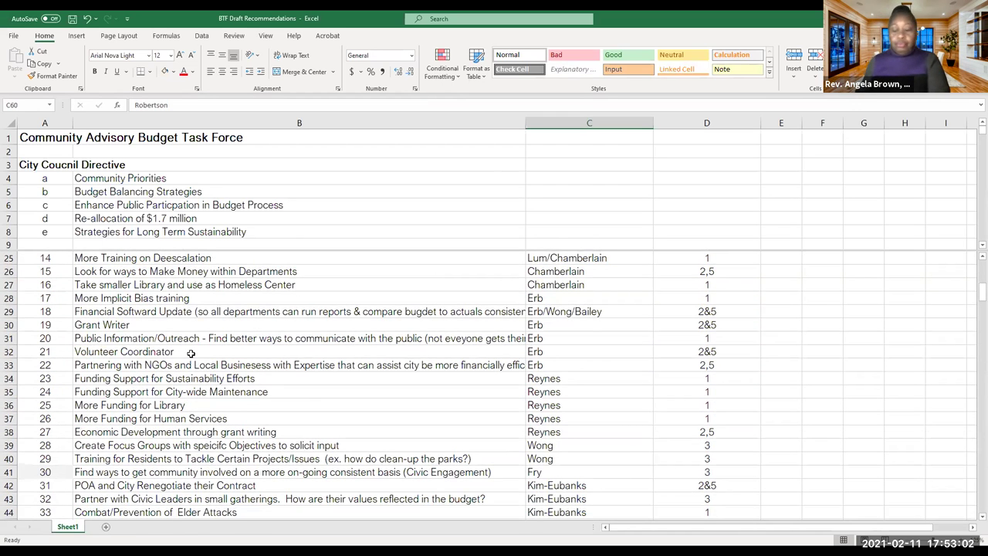
scroll(191, 351, down, 1)
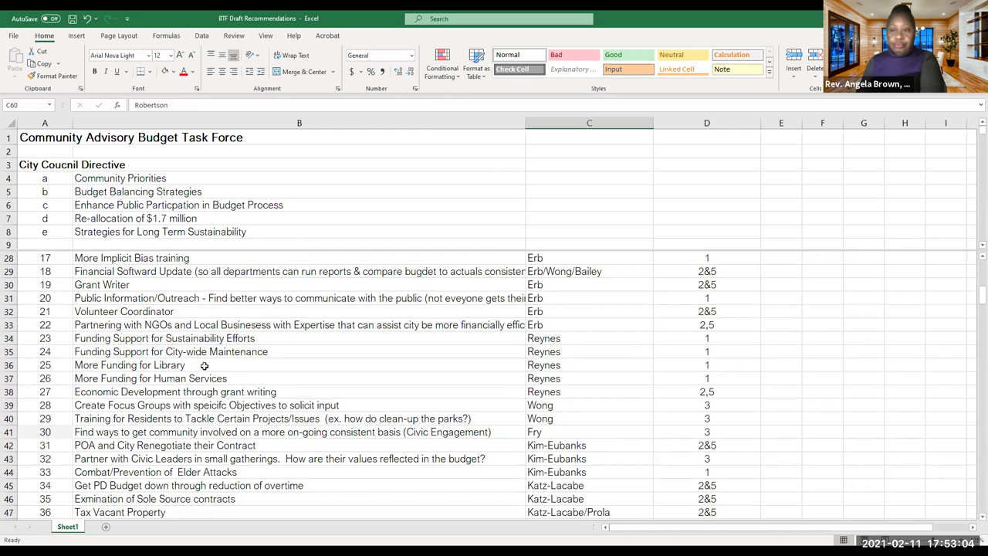
scroll(230, 367, down, 1)
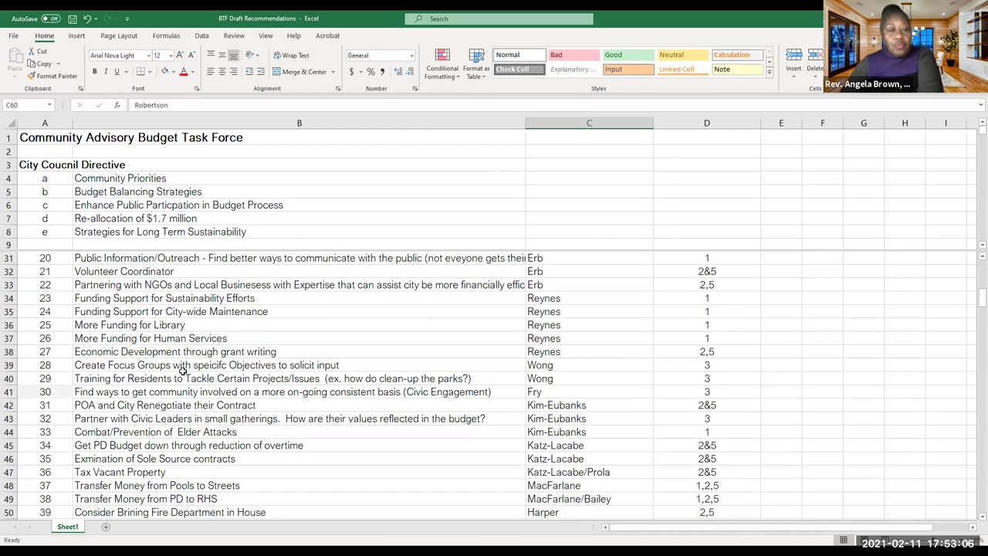
scroll(178, 372, down, 1)
scroll(177, 373, down, 1)
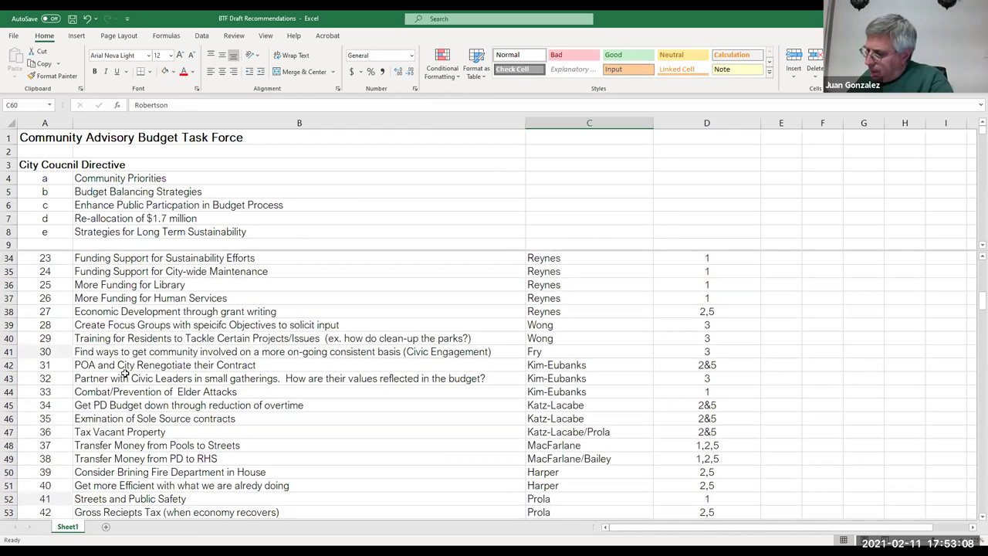
scroll(289, 409, down, 2)
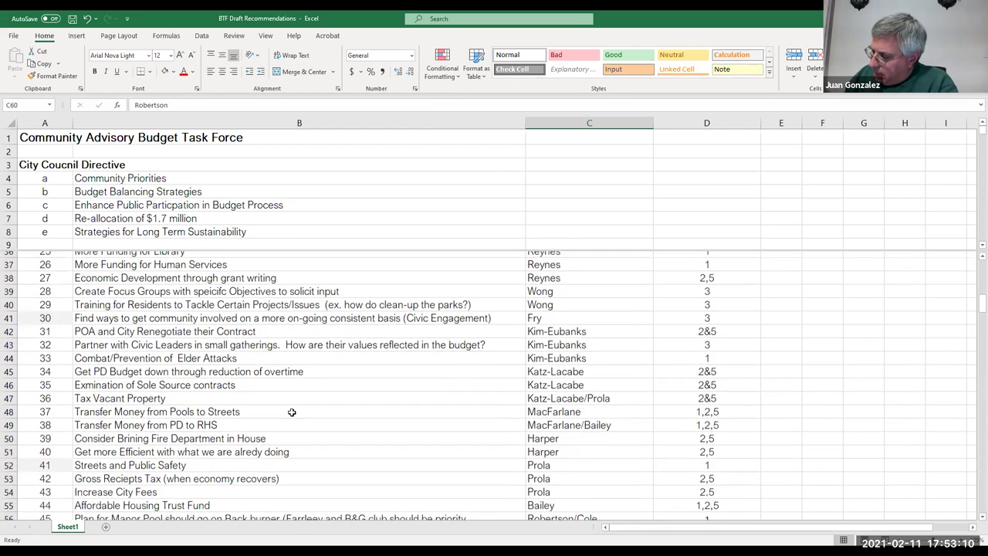
scroll(292, 412, down, 3)
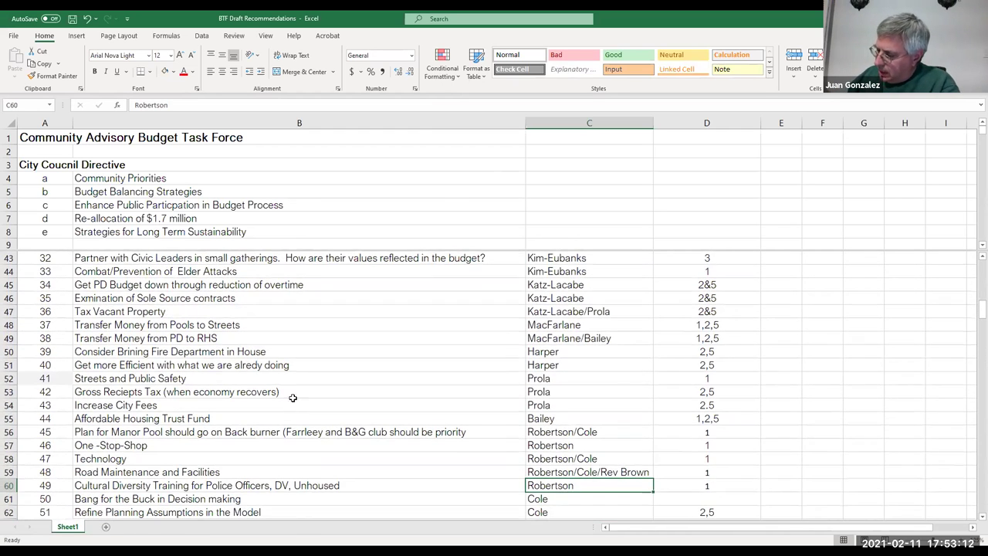
scroll(326, 354, down, 1)
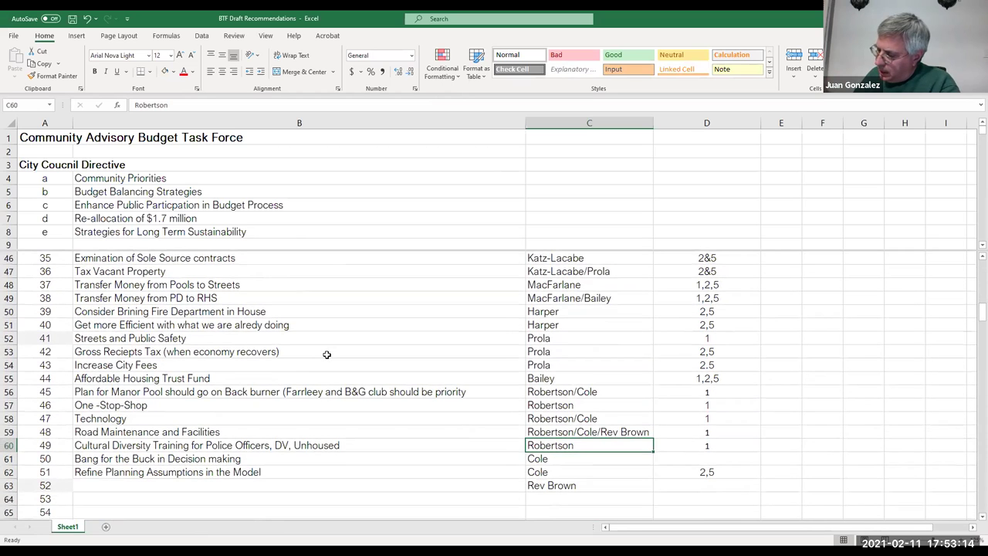
scroll(327, 354, down, 1)
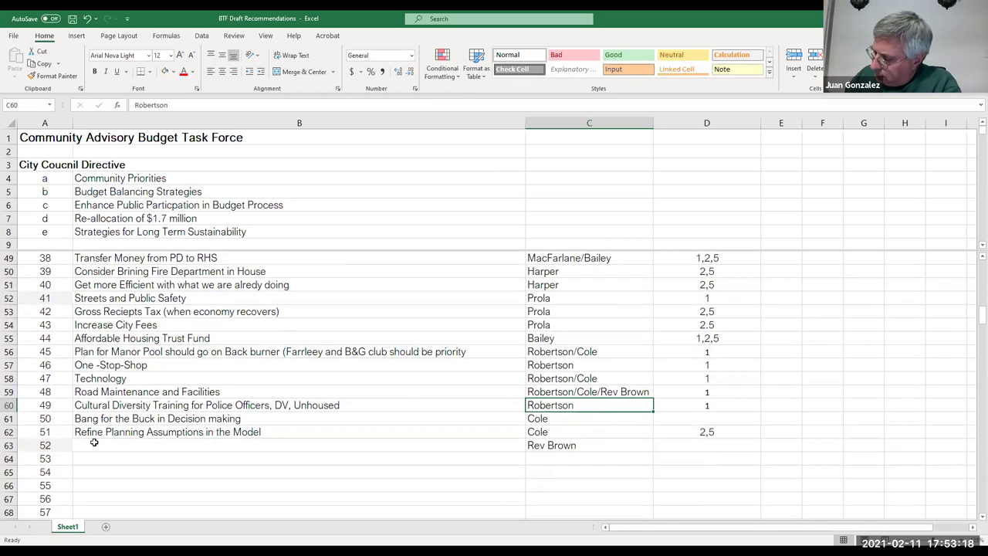
scroll(207, 443, down, 2)
Enter the proposer as owner in C64 and 'Welcoming to new businesses' in B64
click(197, 444)
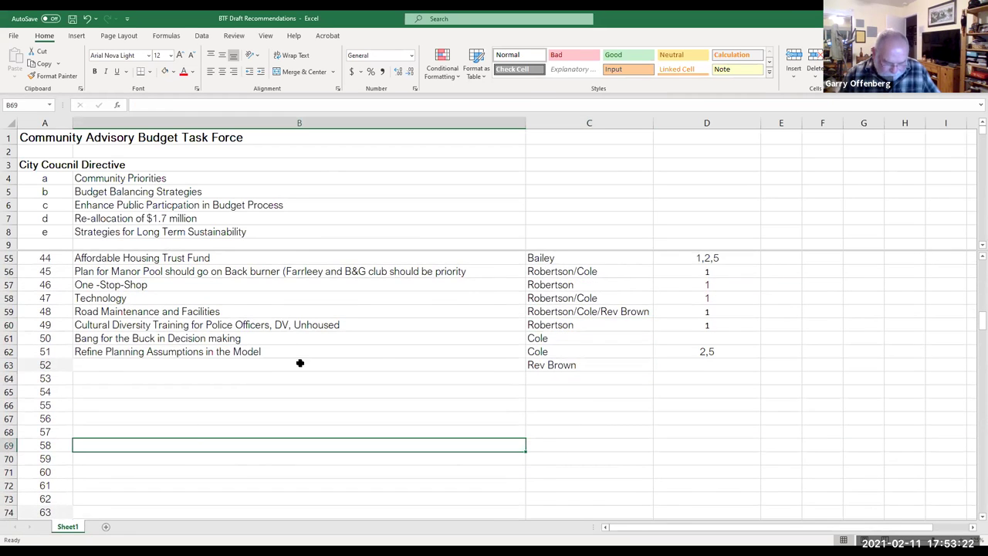
scroll(300, 364, up, 1)
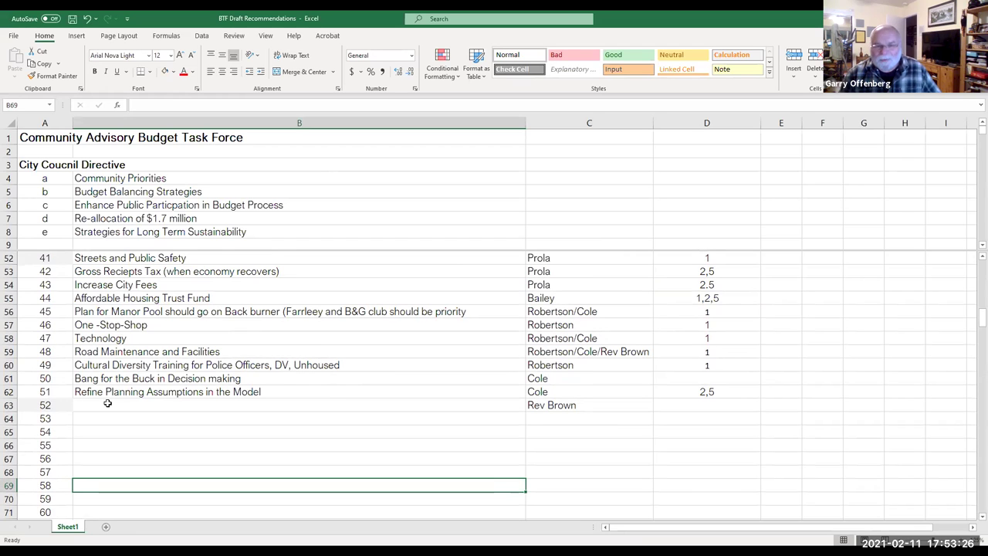
click(539, 417)
text(O)
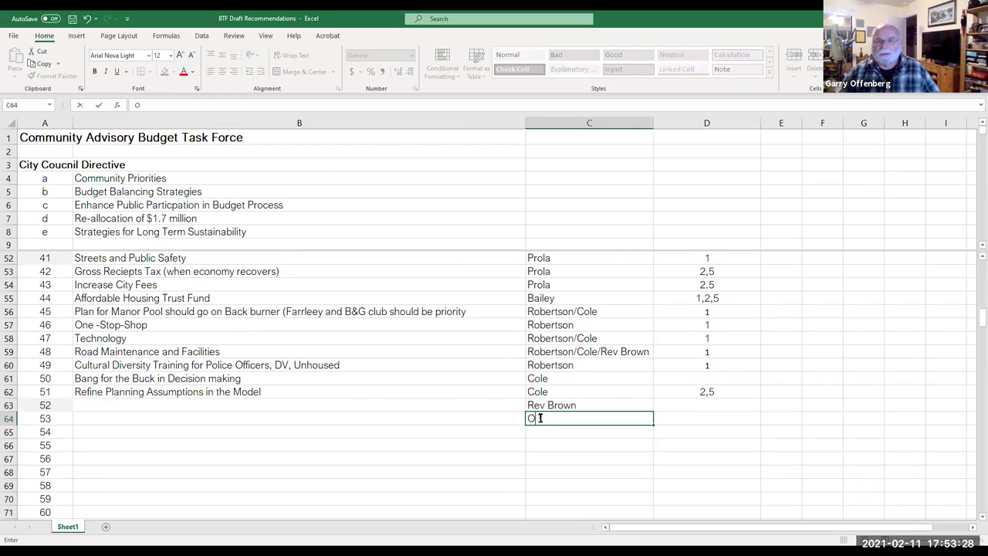
text(ffenberg)
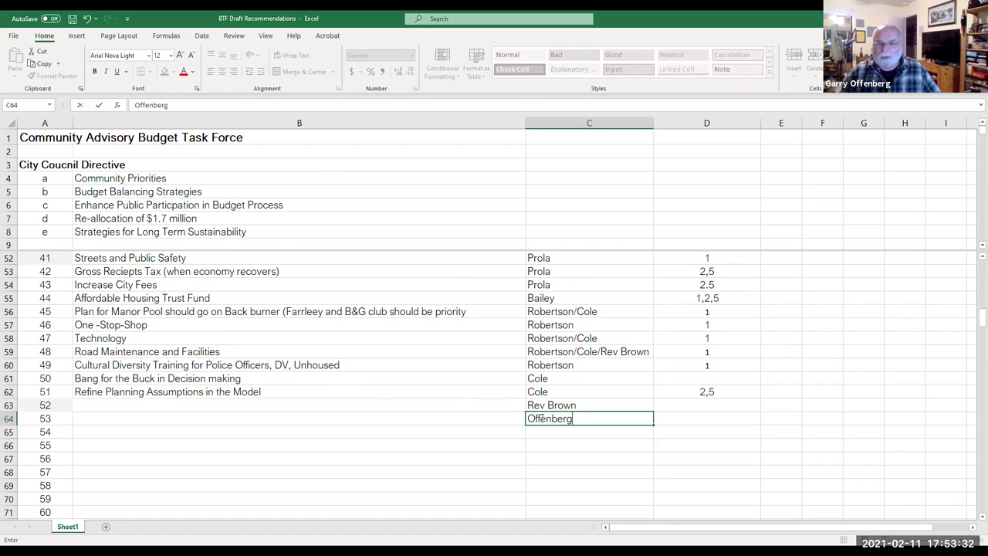
key(Left)
key(Up)
key(Down)
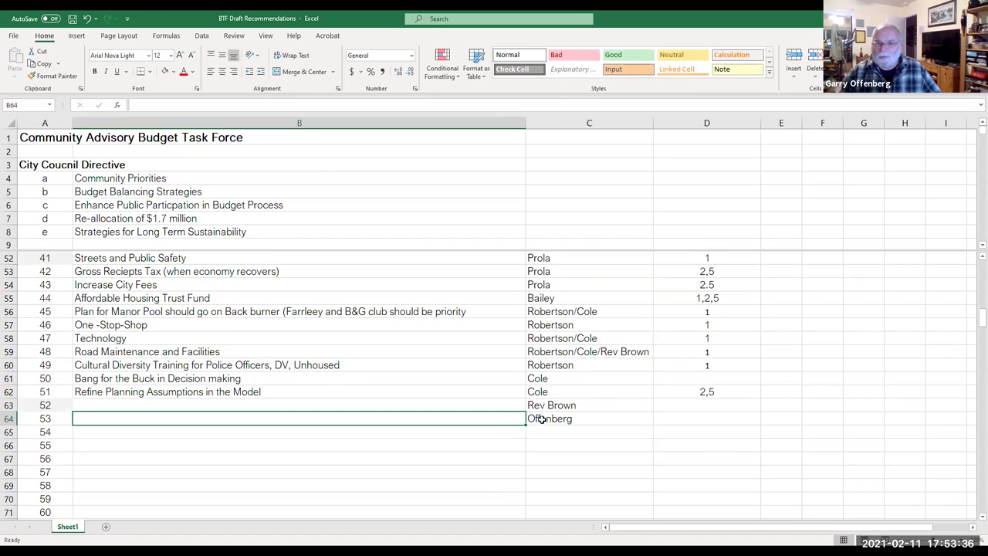
text(Welcoming to new businesses)
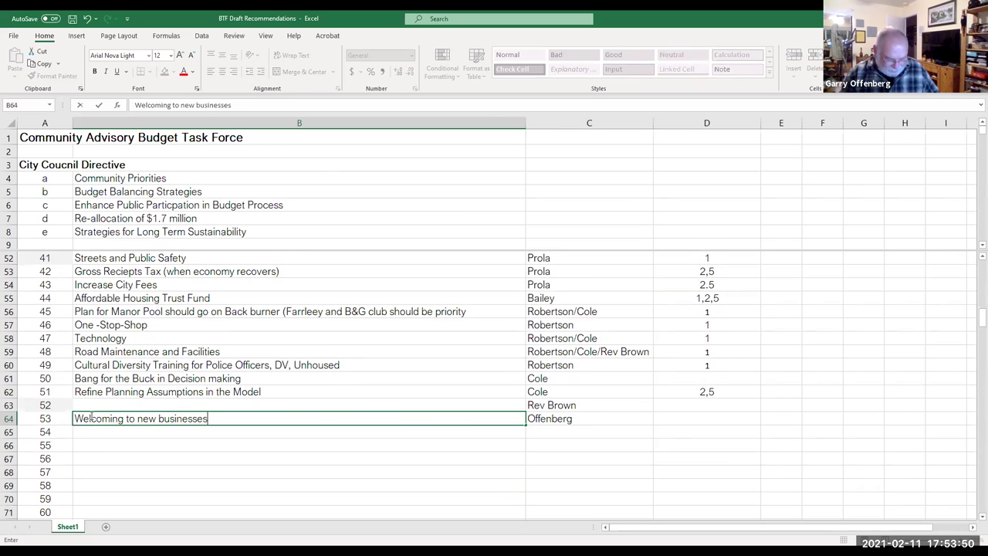
click(110, 446)
Move the new idea and its owner from row 64 into item 52's row 63
click(269, 417)
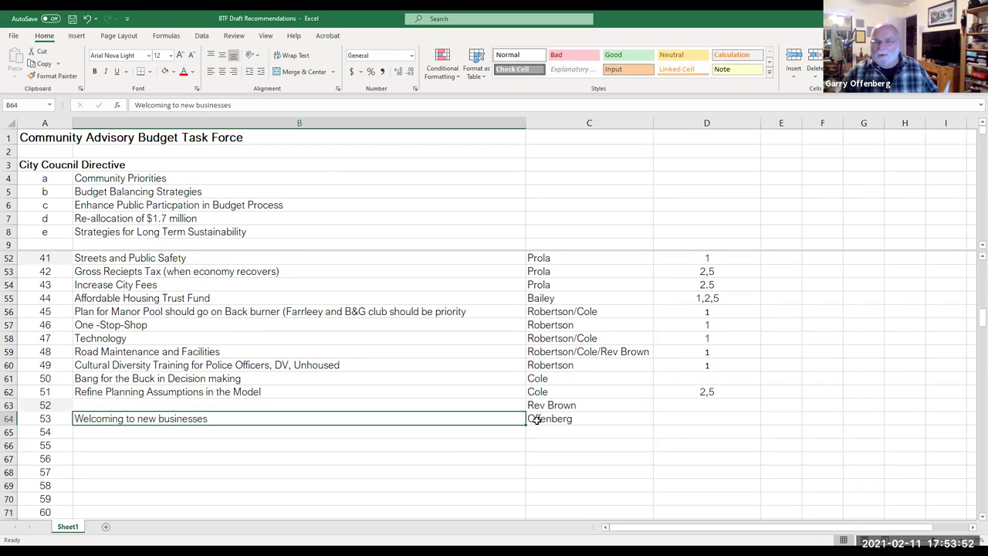
shift+click(536, 419)
key(ctrl+x)
click(88, 408)
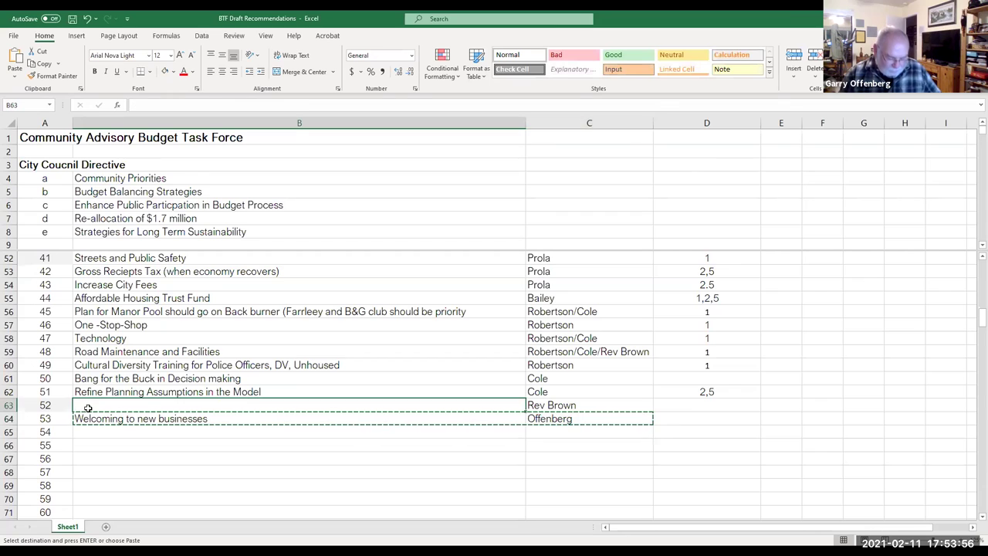
key(ctrl+v)
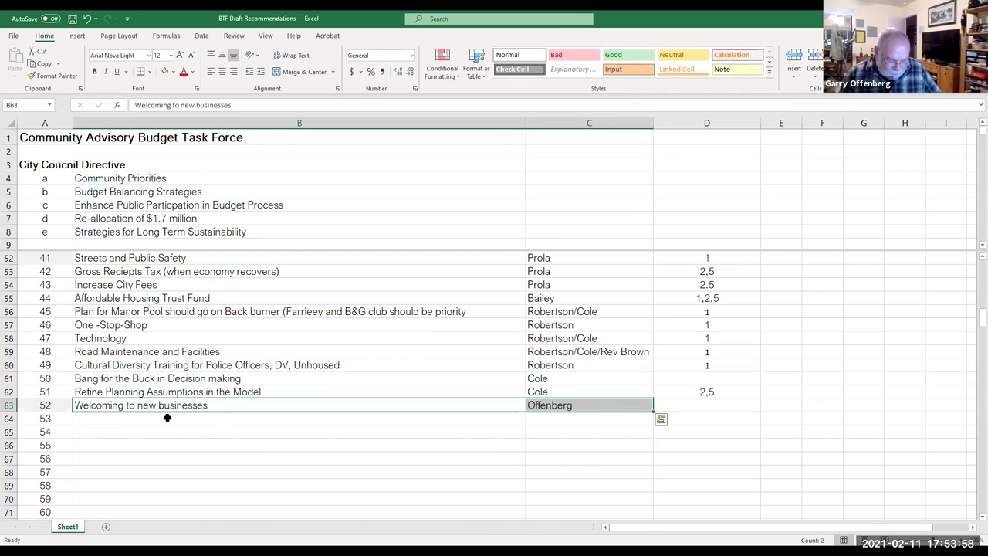
click(109, 406)
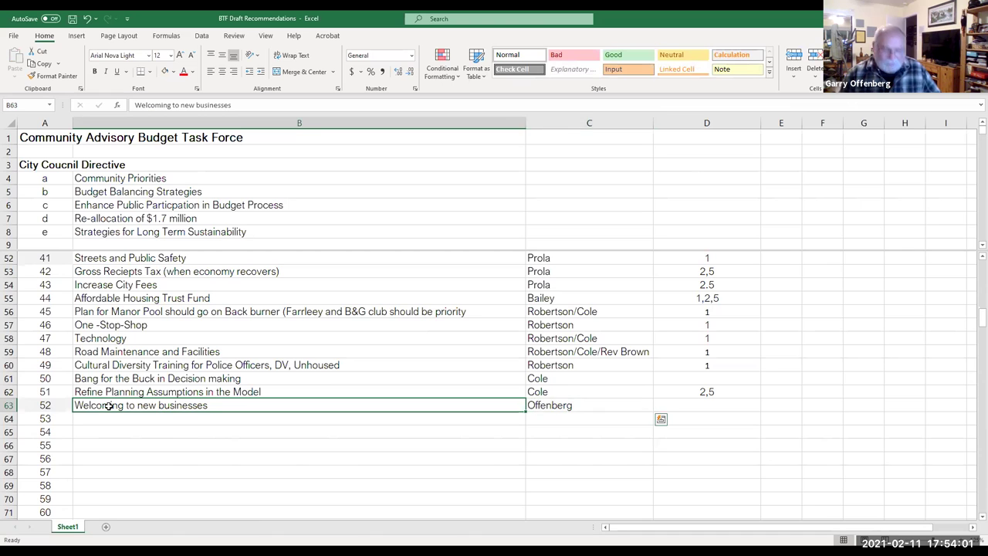
click(135, 104)
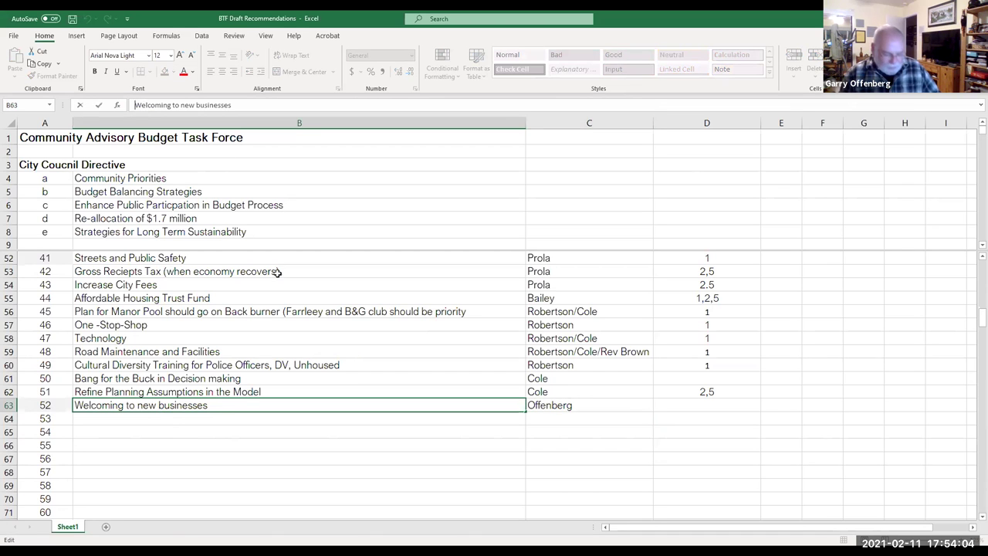
Append '(ombudsmen with new businesses) beef up ED' to item 52's description in B63
scroll(244, 346, up, 3)
scroll(256, 353, up, 5)
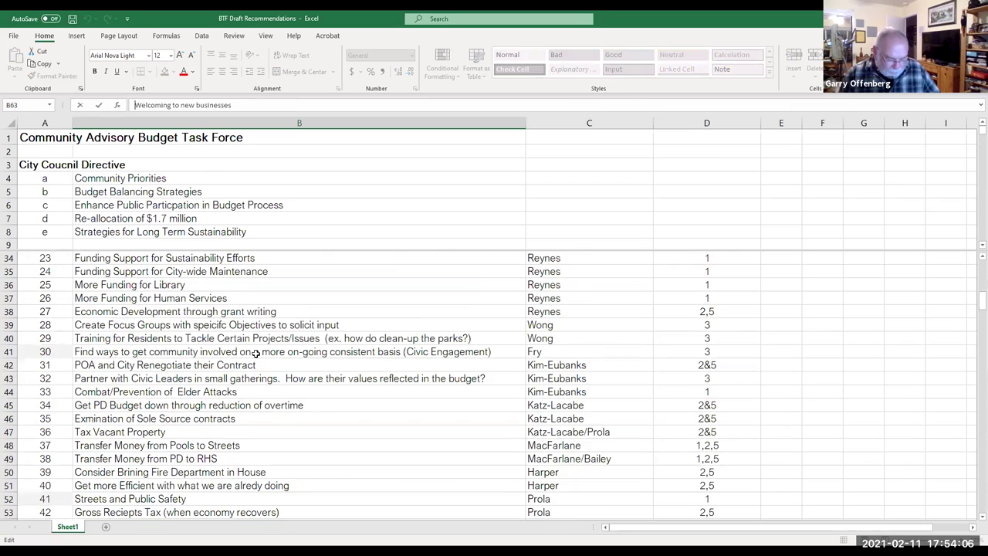
scroll(264, 360, up, 2)
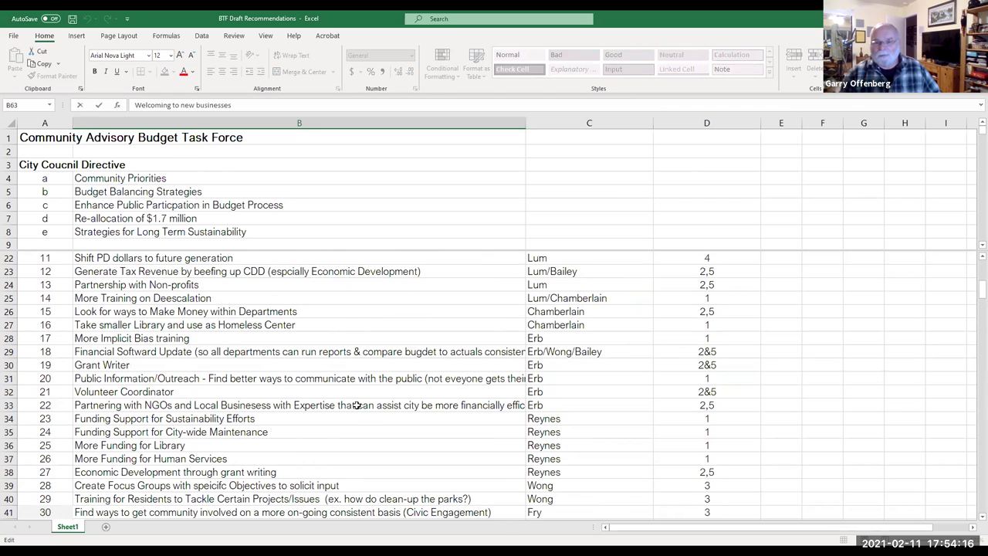
scroll(354, 400, down, 6)
scroll(357, 404, down, 2)
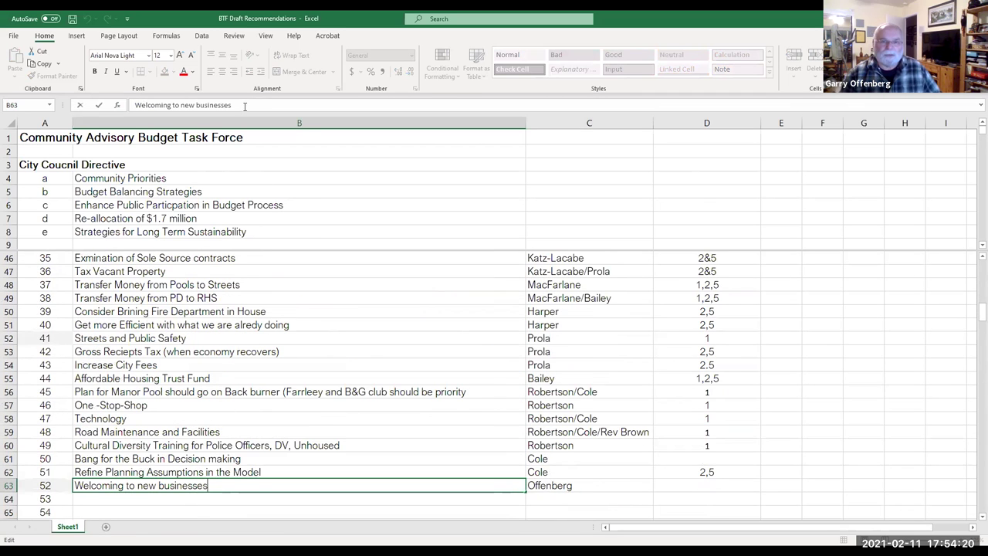
text((ombudsmen w)
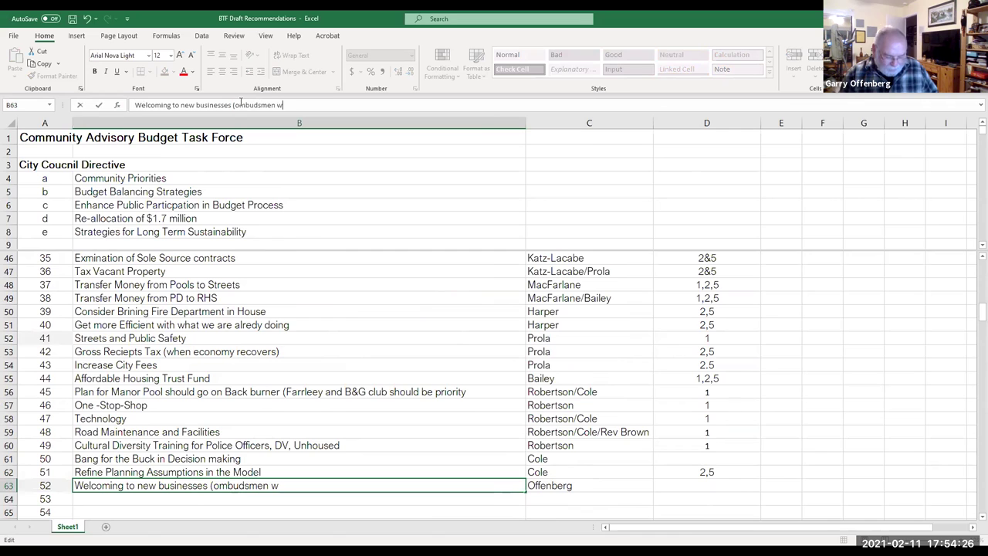
text(ith new bu)
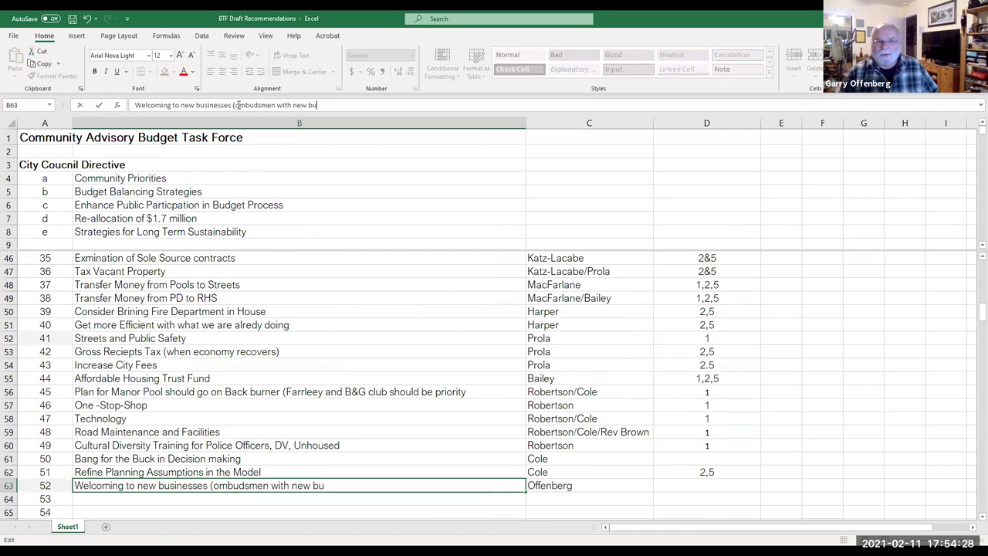
text(sinesses)
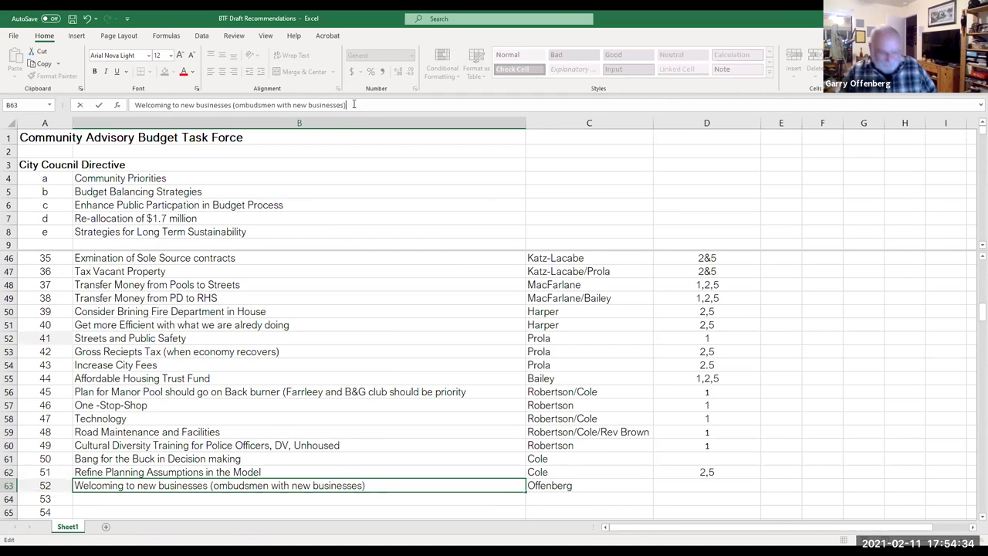
text(beef)
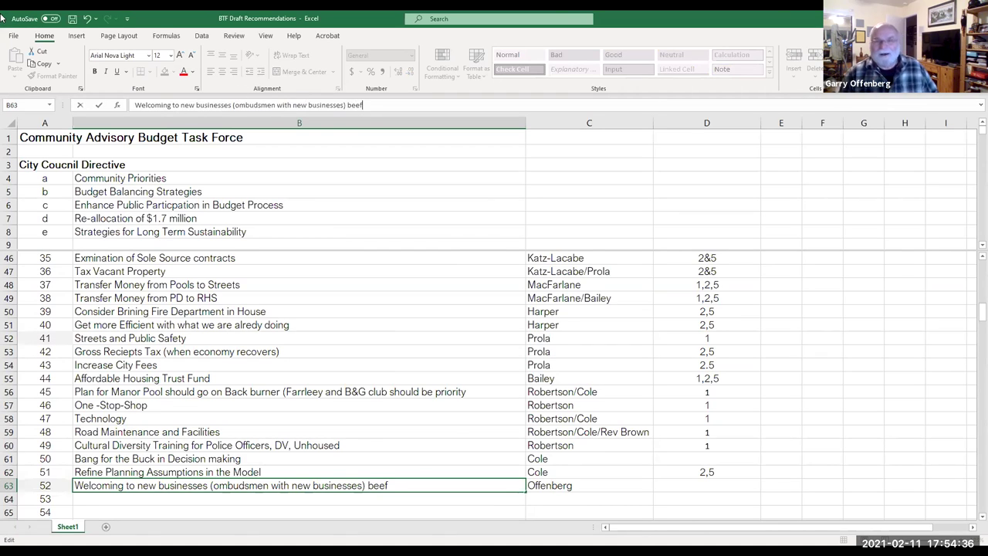
text( up ED)
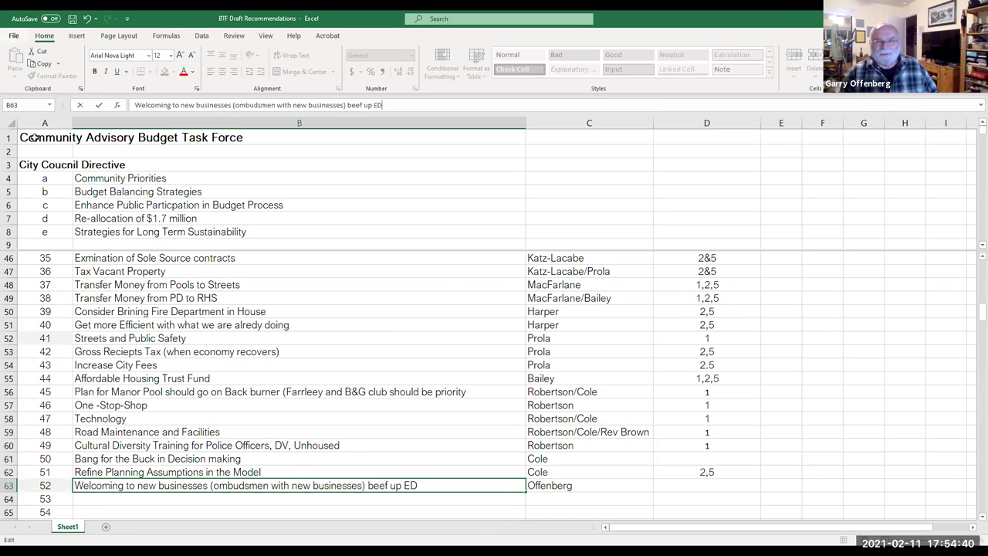
click(91, 498)
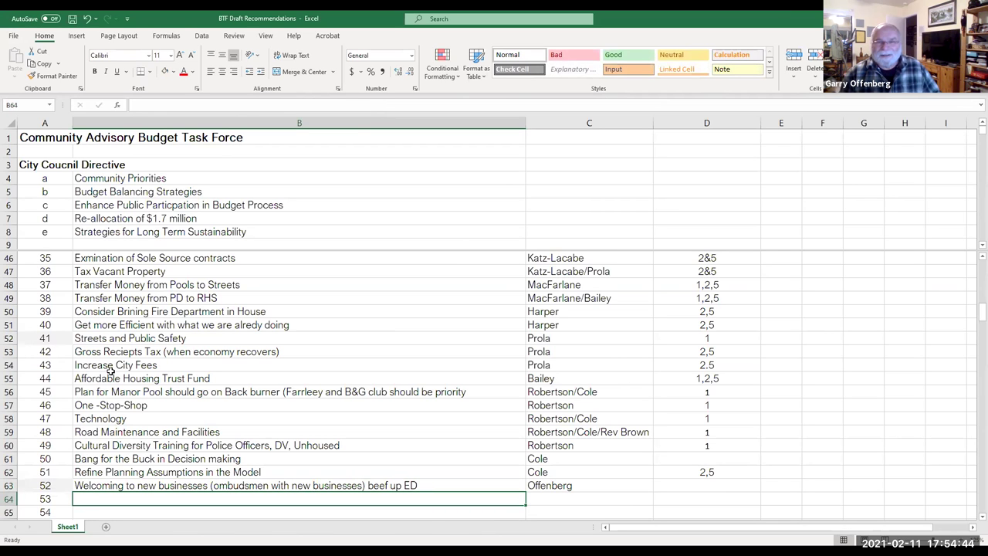
scroll(116, 374, up, 9)
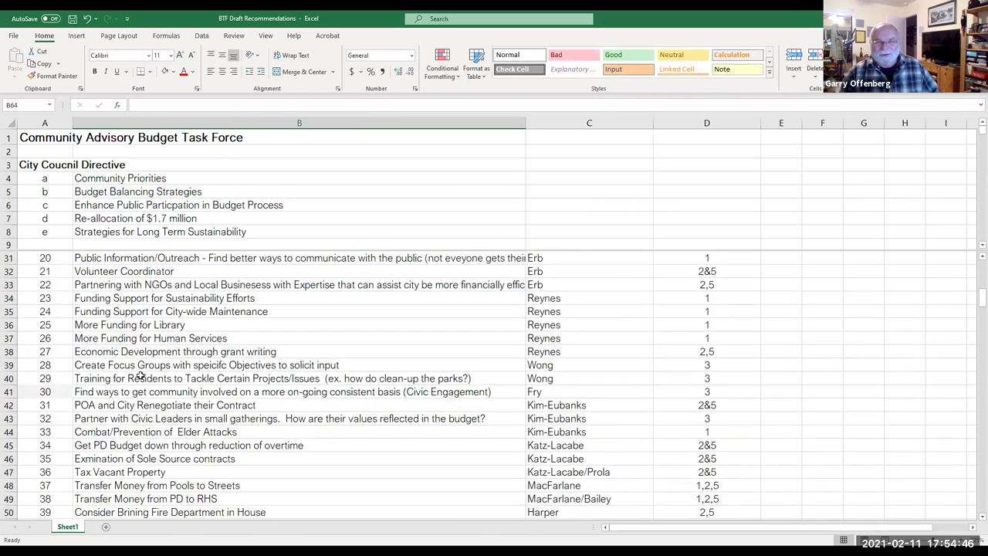
scroll(140, 376, up, 3)
scroll(204, 401, down, 1)
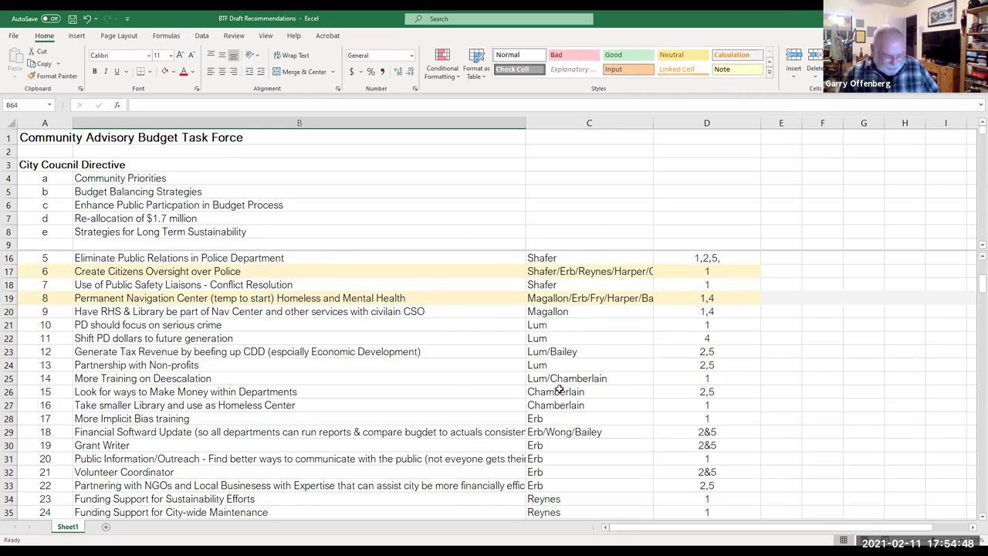
scroll(355, 387, up, 3)
scroll(390, 403, down, 2)
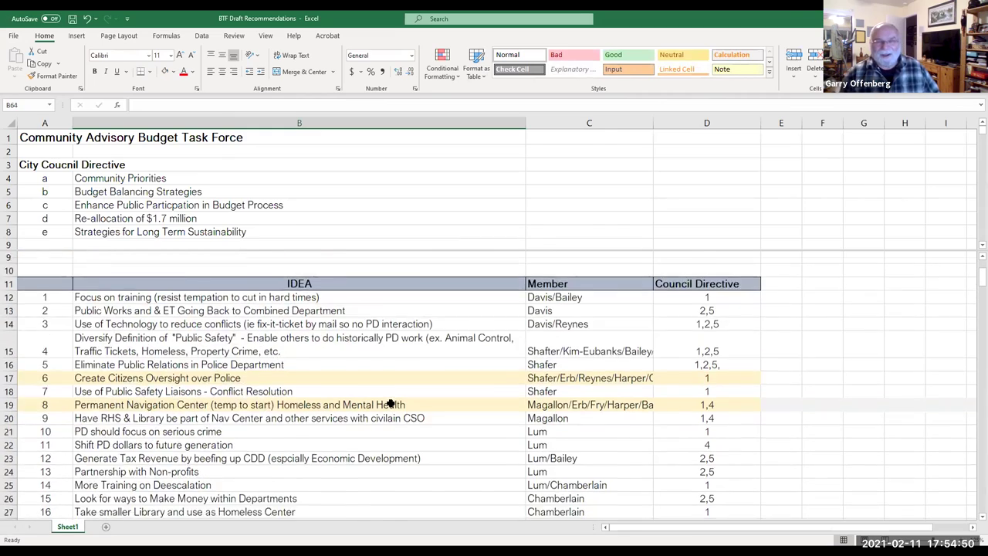
scroll(390, 403, down, 2)
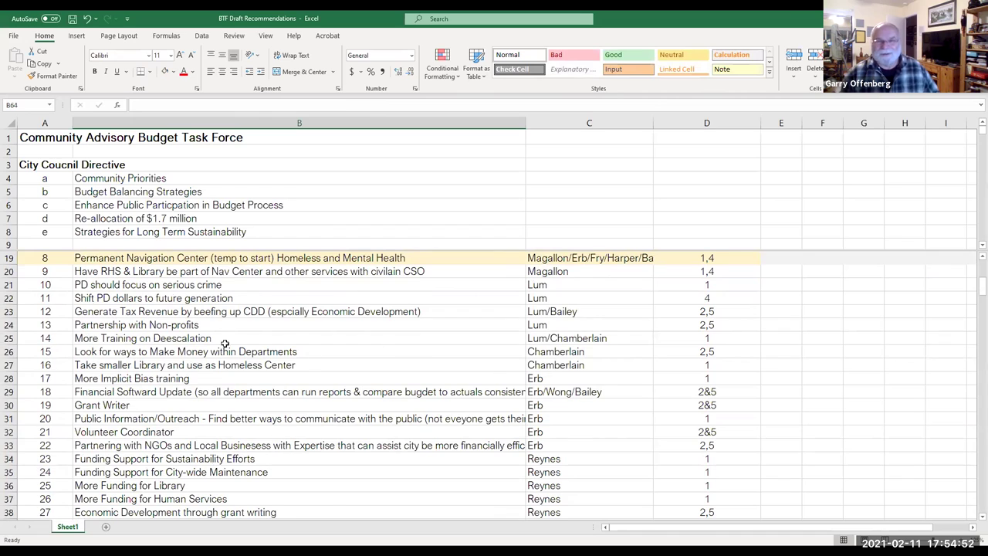
scroll(488, 378, down, 7)
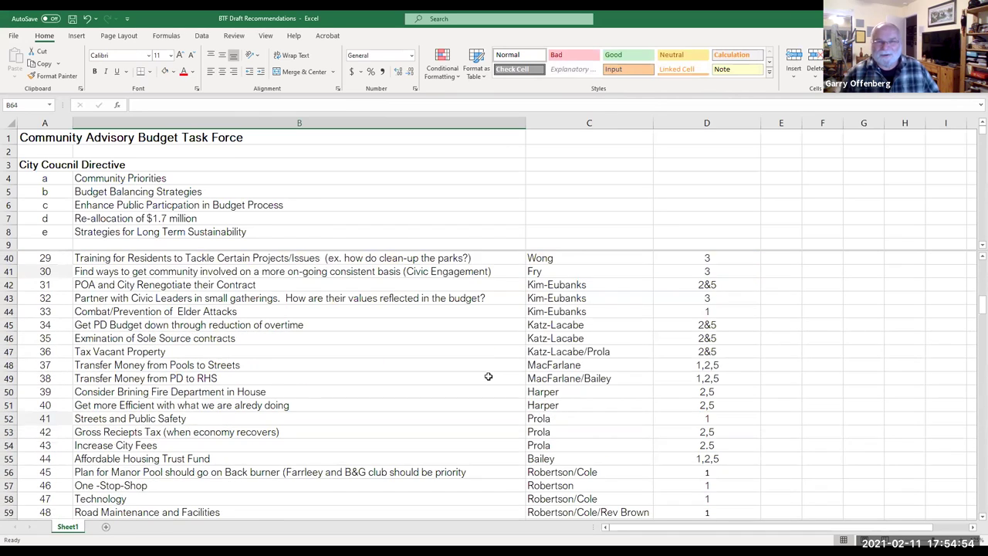
scroll(489, 377, down, 3)
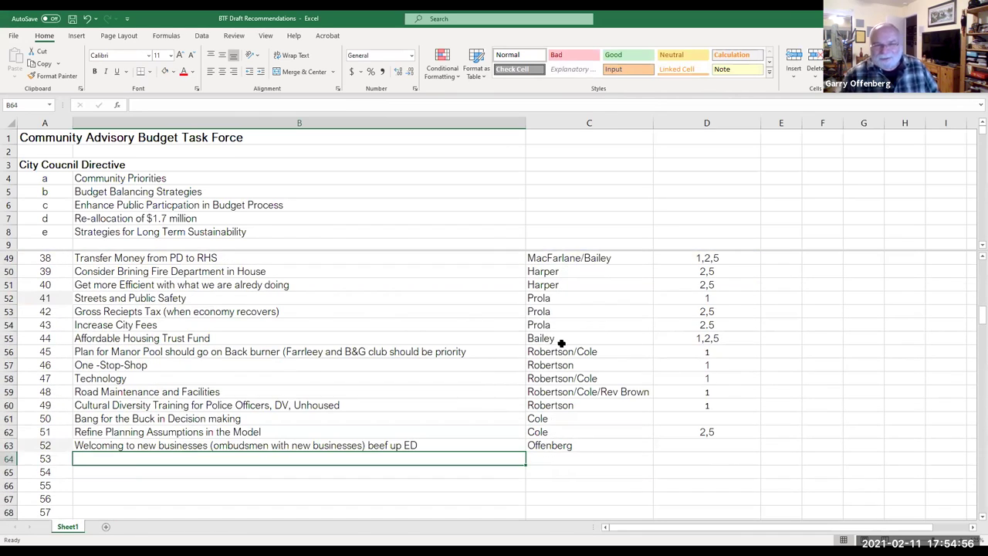
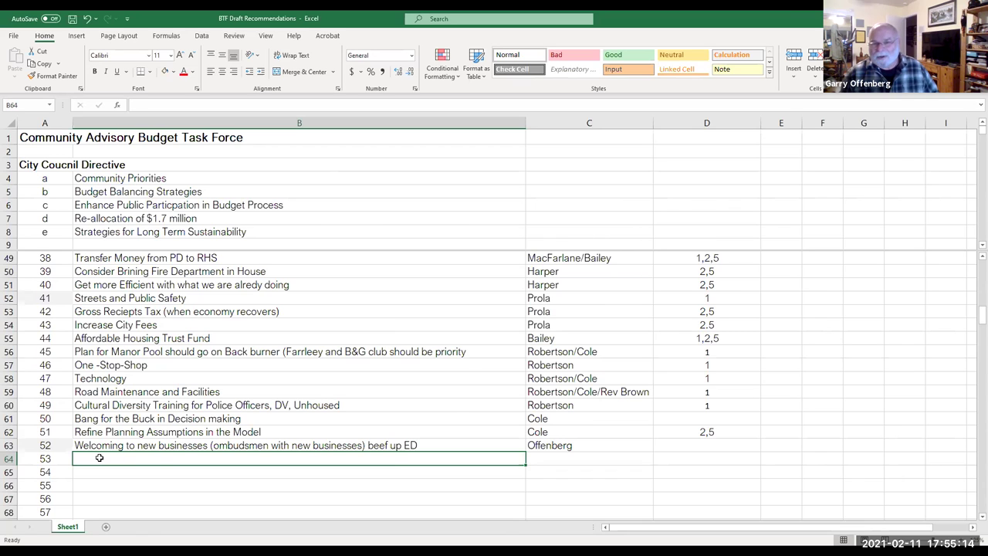
Enter 'review Uncollected funds' in B64 and AutoComplete idea 52's member into C64
text(Uncollected funds)
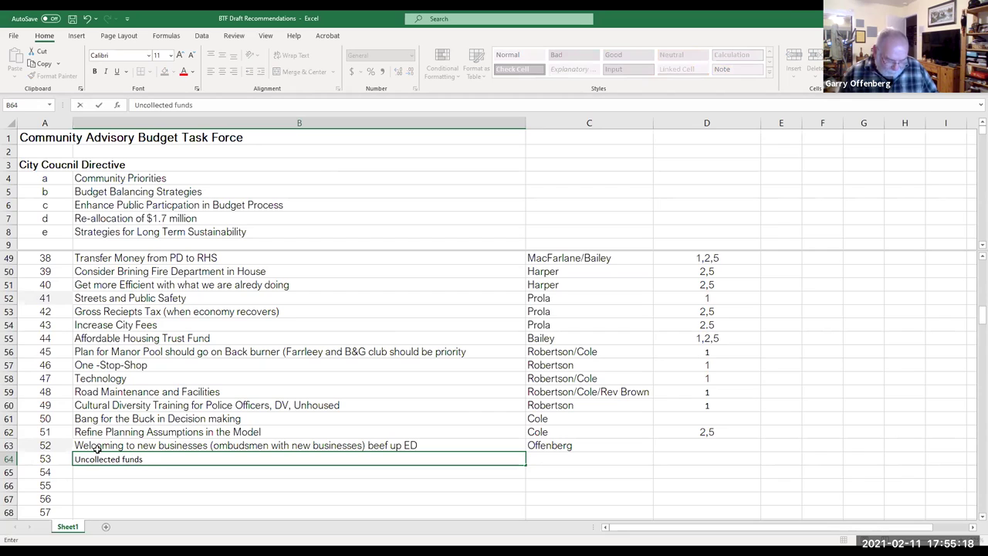
click(136, 105)
text(revie)
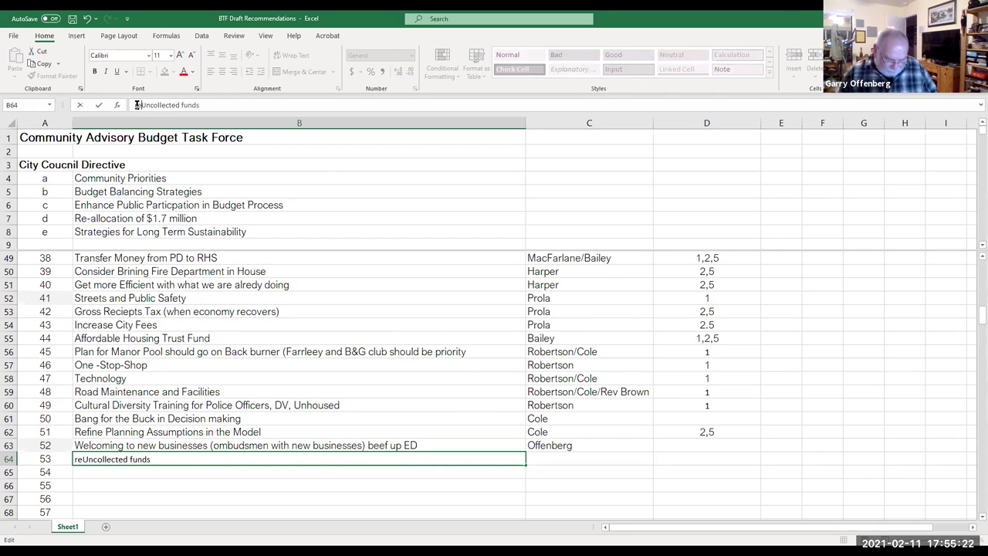
text(w)
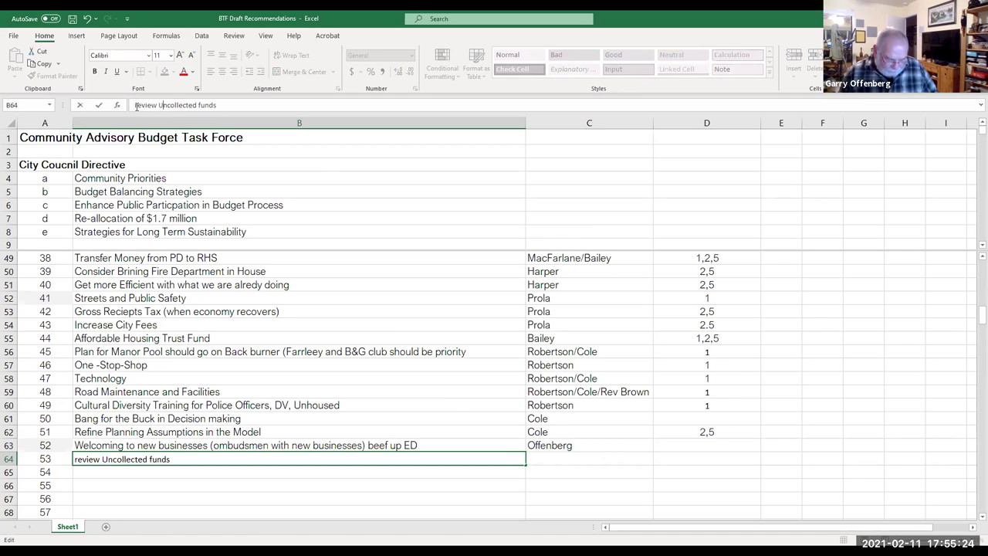
click(539, 457)
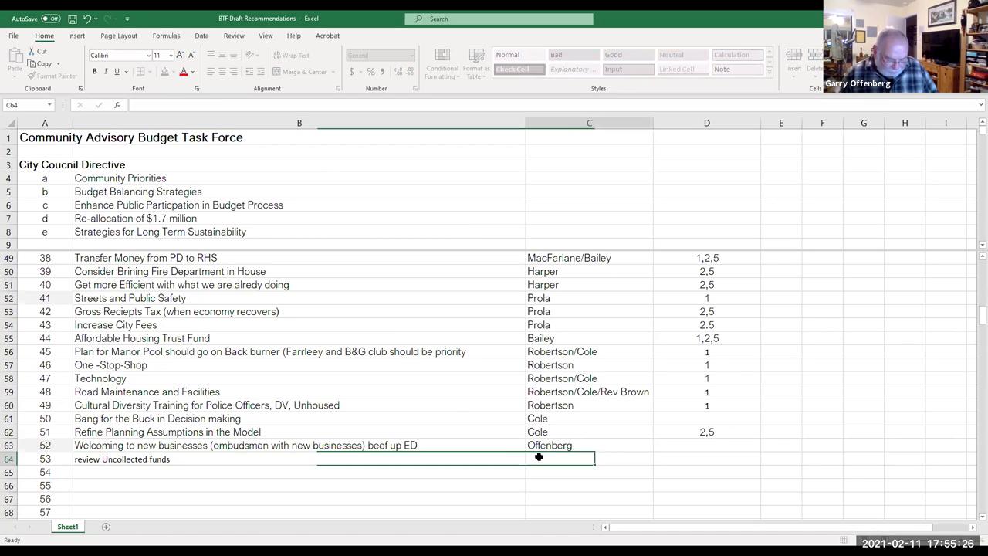
text(Offenberg)
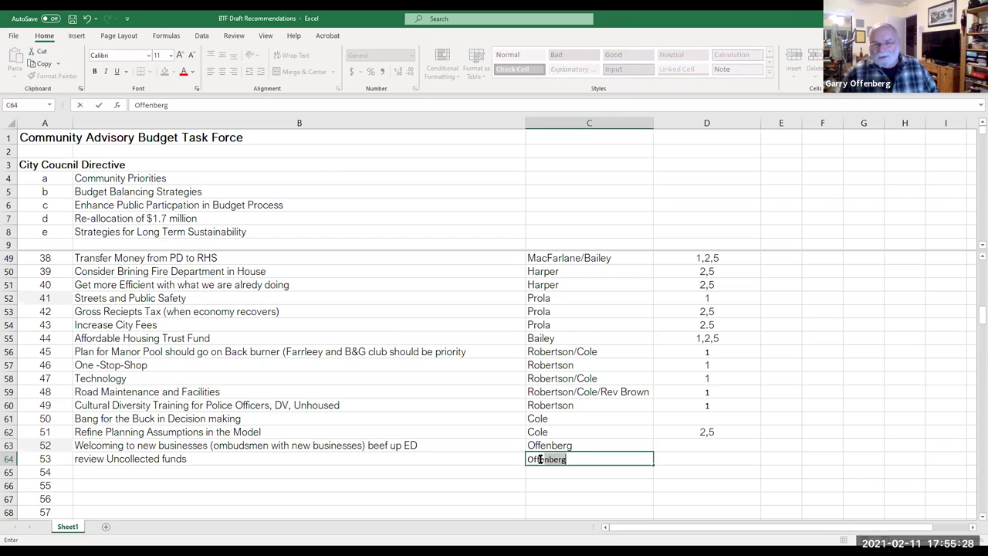
key(Return)
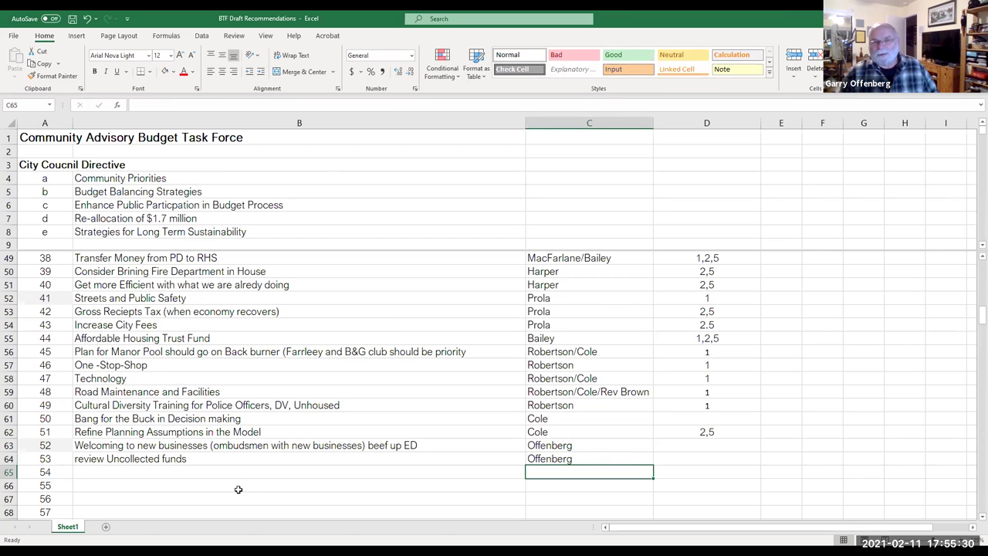
Capitalise B64 to read 'Review Uncollected funds'
click(114, 461)
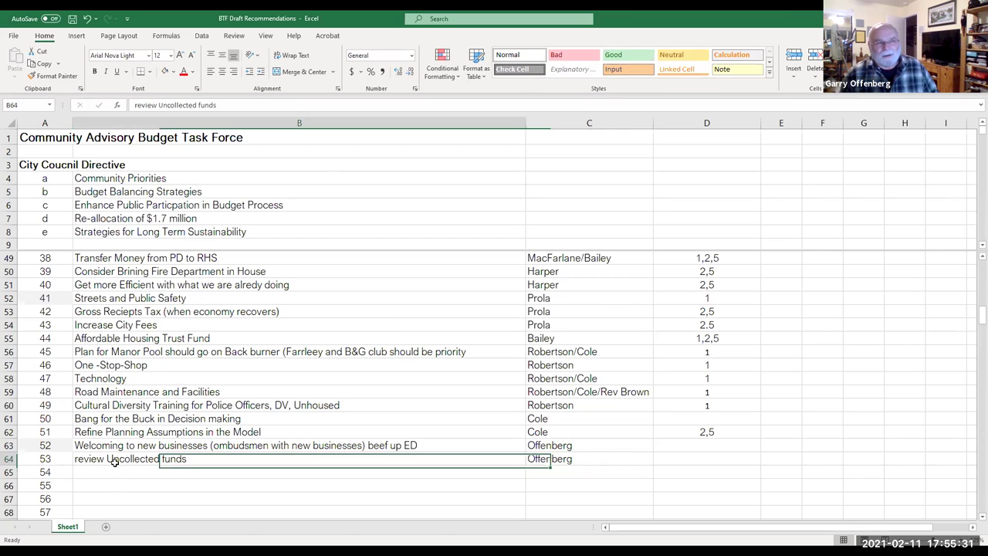
click(135, 105)
key(Delete)
text(R)
key(Return)
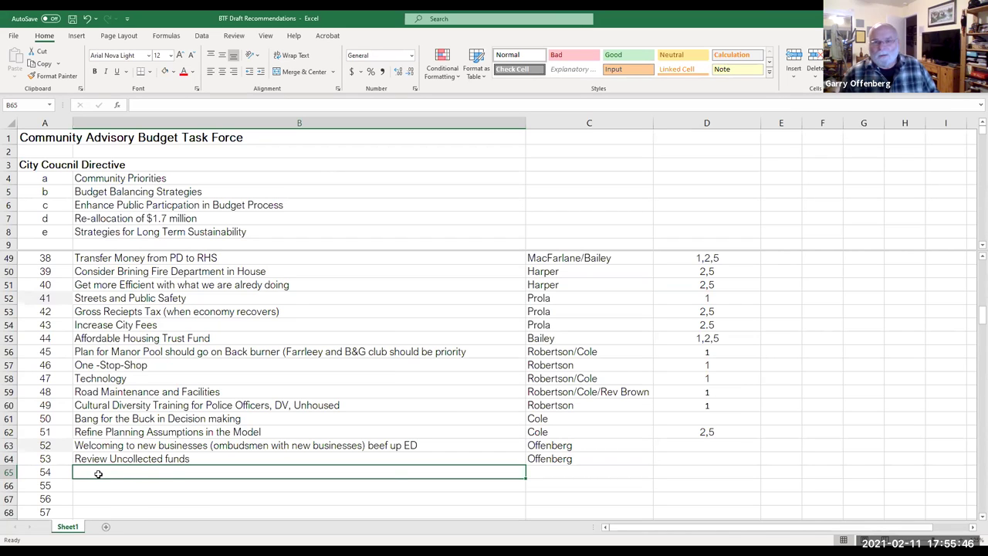
Type 'Cost of Worker's Comp Study (City-wide and PD) Training and Incentives to Stay Healthy' in B65
text(Wokers)
key(BackSpace)
key(BackSpace)
key(BackSpace)
key(BackSpace)
key(BackSpace)
key(BackSpace)
text(Cost of Wro)
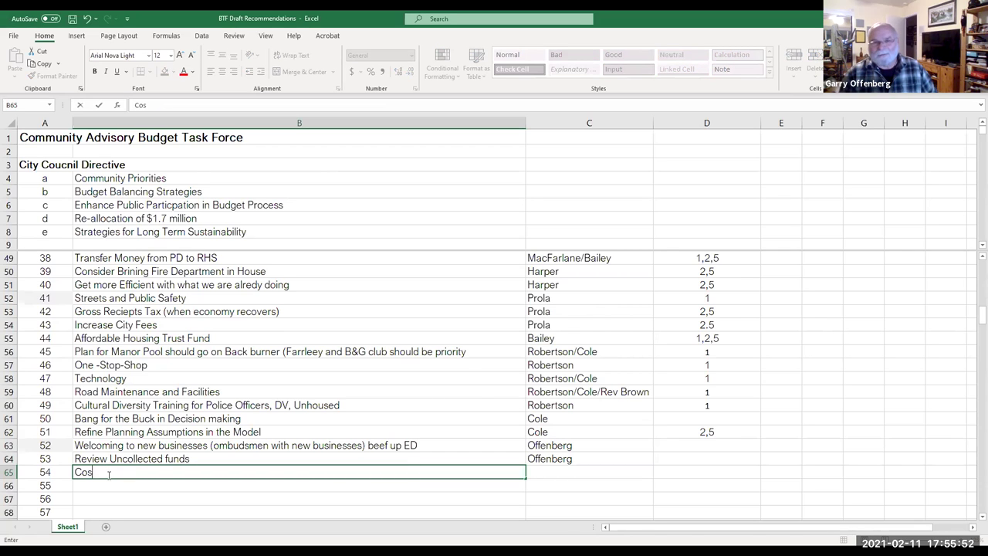
key(BackSpace)
key(BackSpace)
text(orker's Comp)
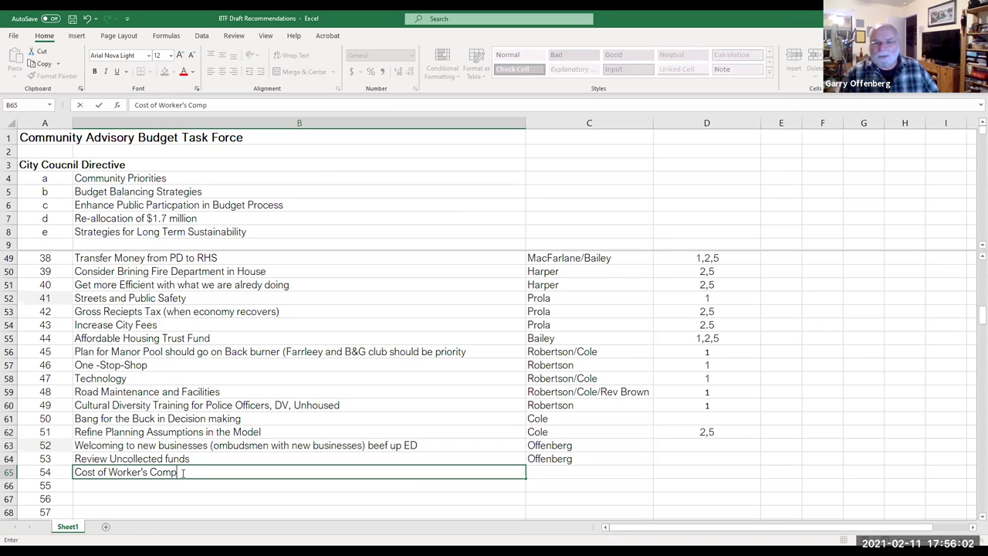
text(Study)
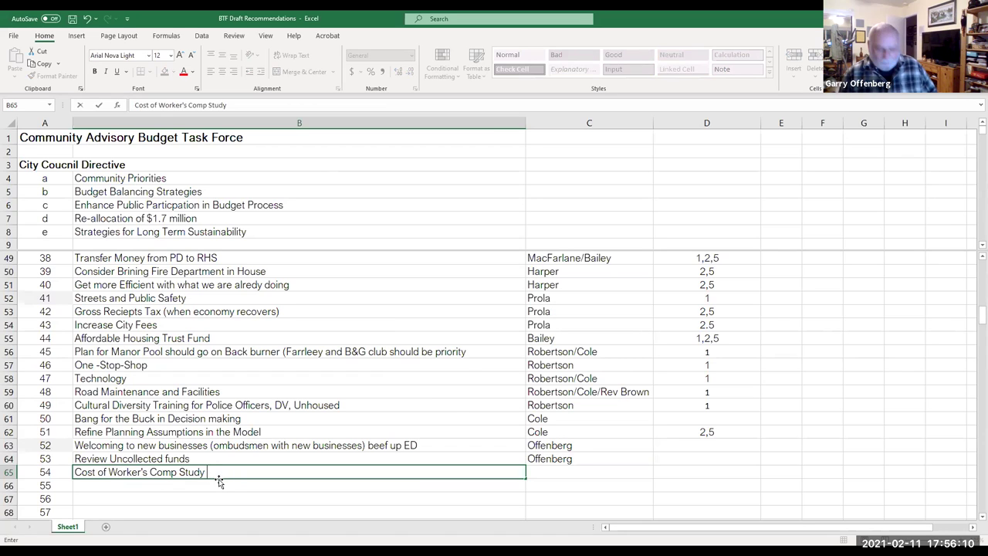
text(()
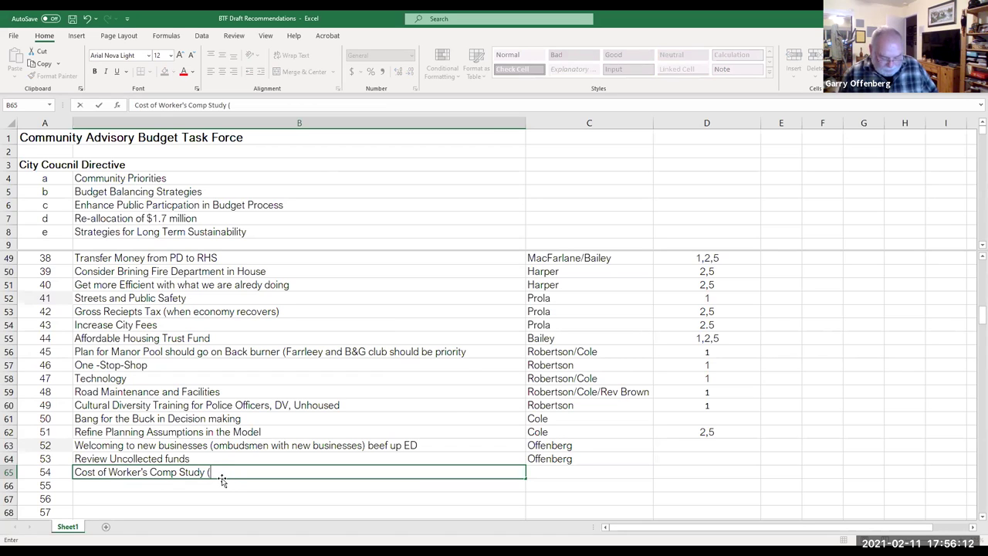
text(City-wide )
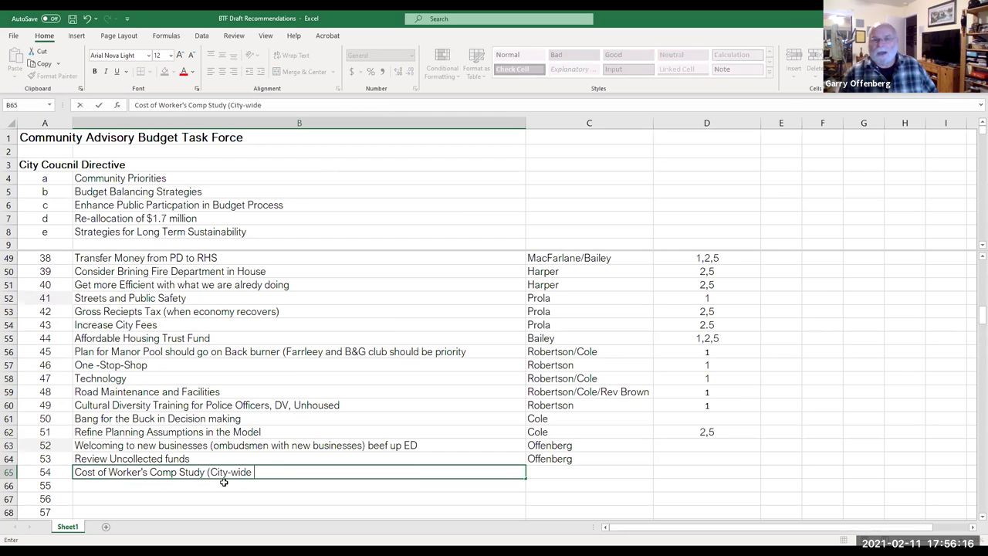
text(and PD))
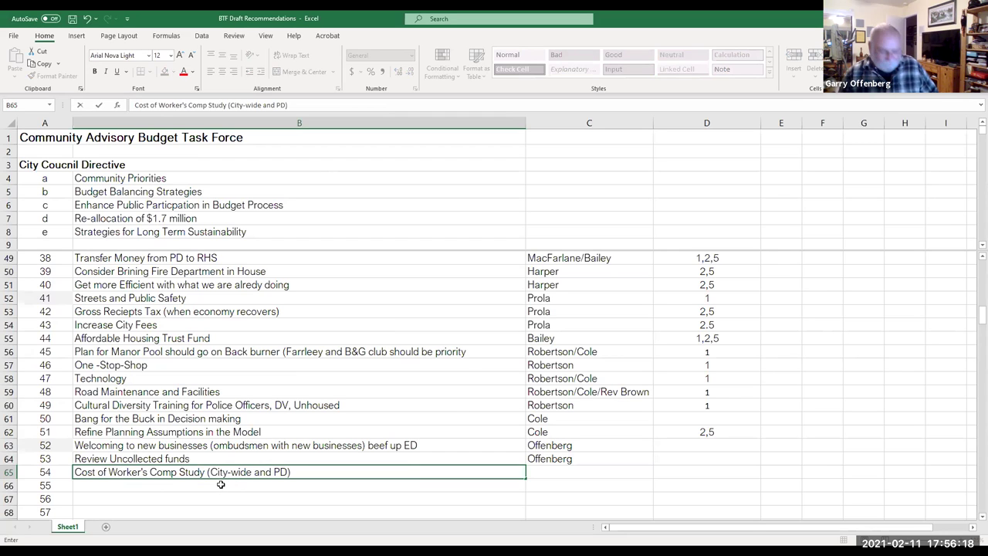
text( Trai)
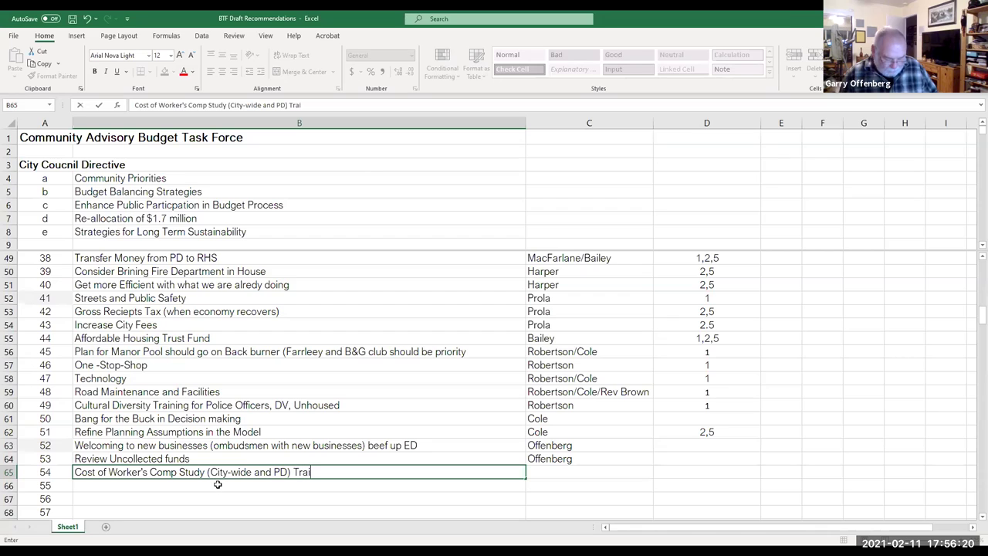
text(ning and Incentive)
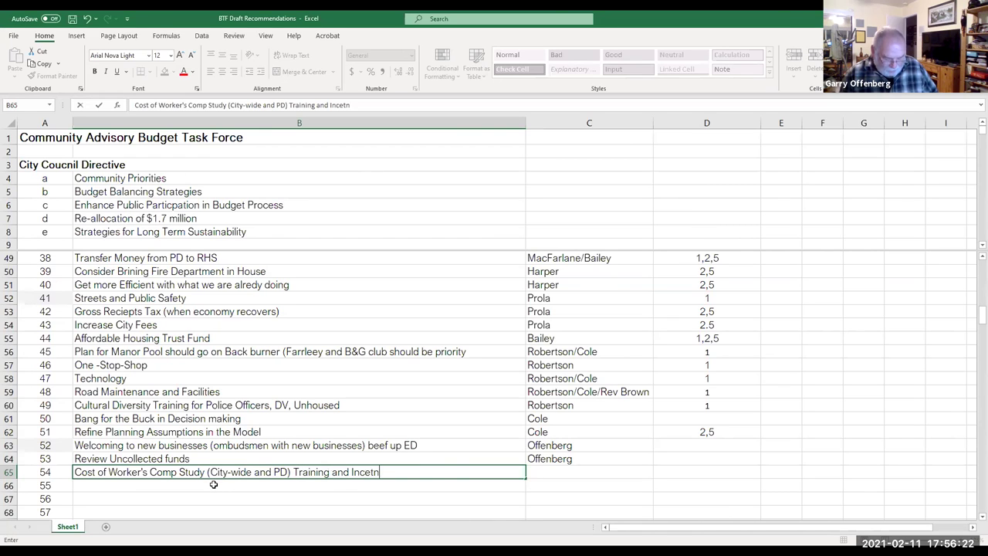
text(s t)
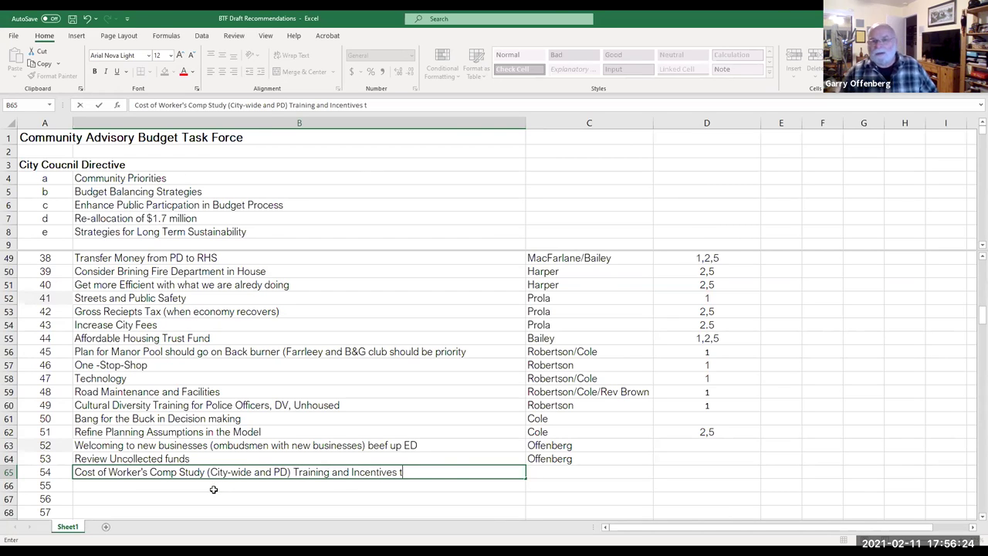
text(o Star)
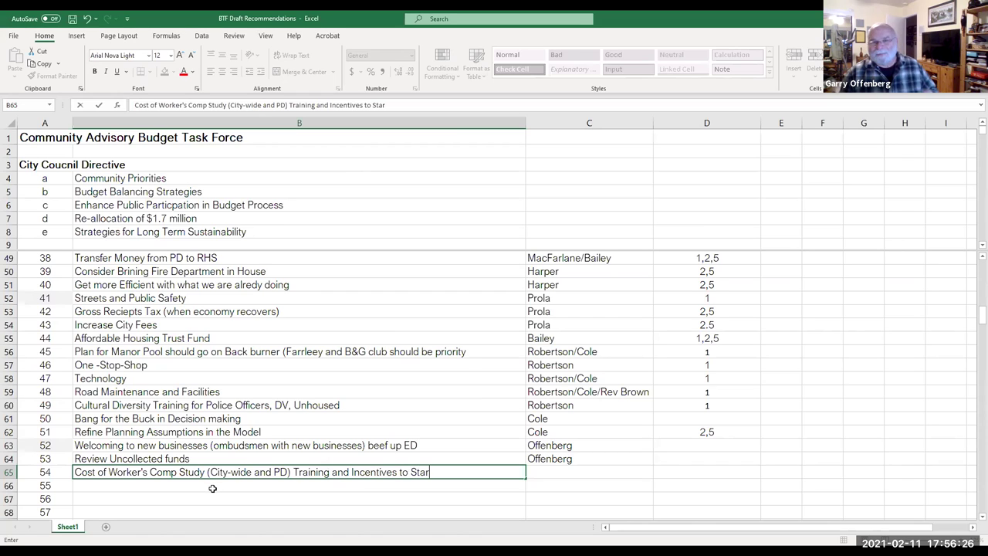
key(BackSpace)
text(y Healthy)
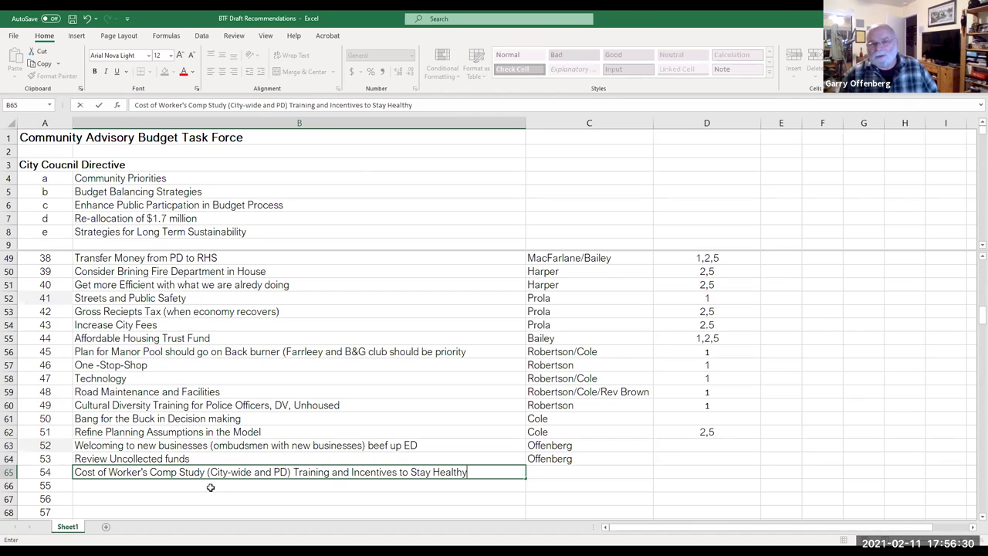
Credit idea 54 to the same member in C65 using AutoComplete
key(Tab)
text(O)
key(Return)
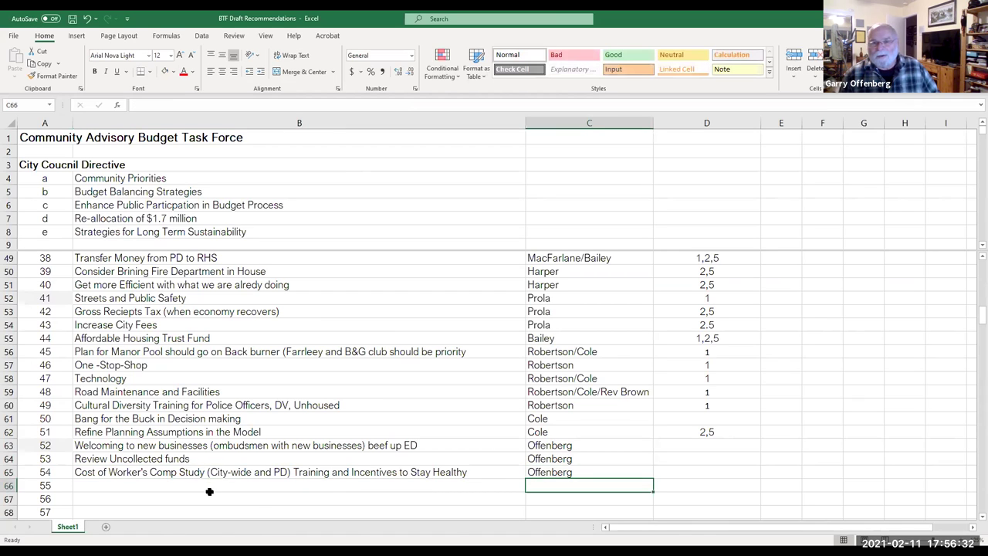
click(97, 483)
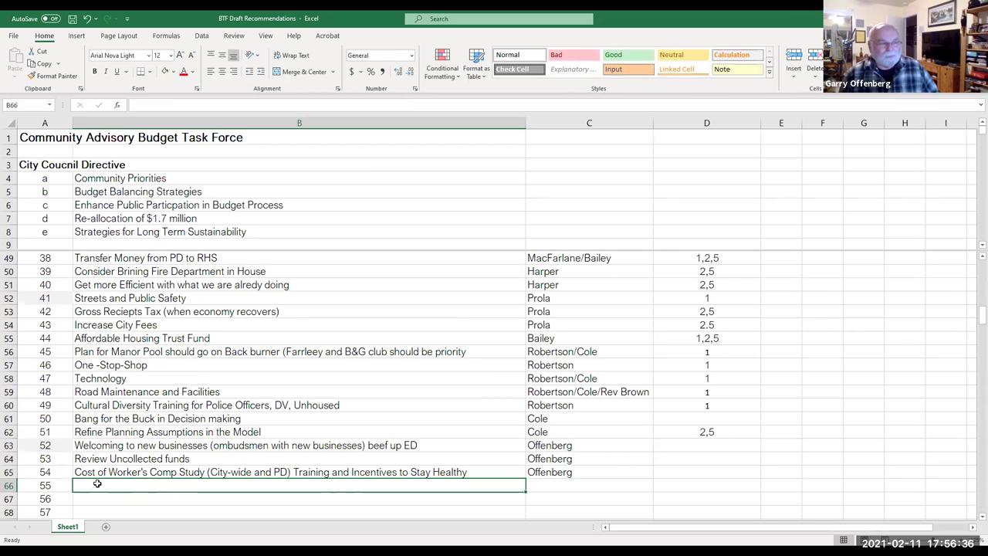
Enter 'Too many sworn officers' in B66, credited to the same member in C66
text(T)
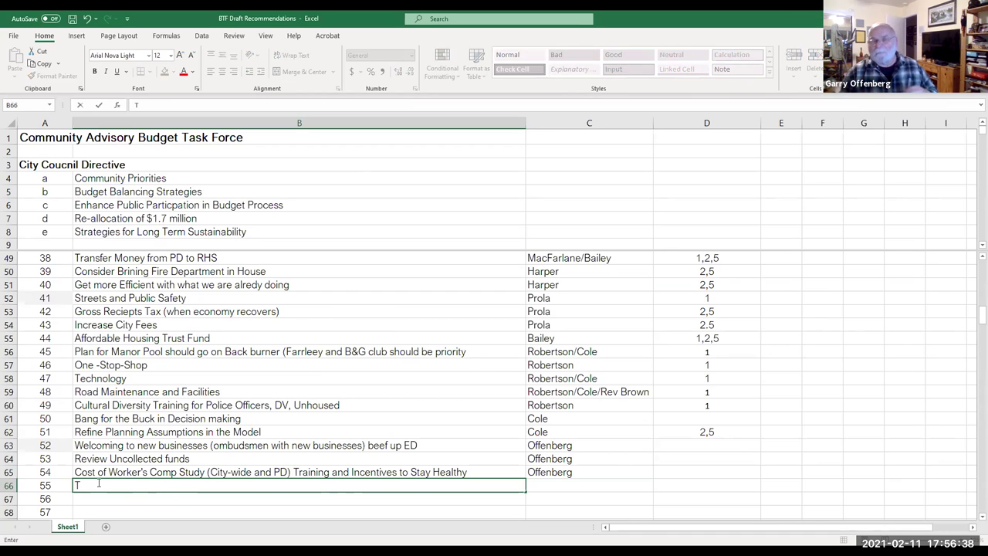
text(oo many swo)
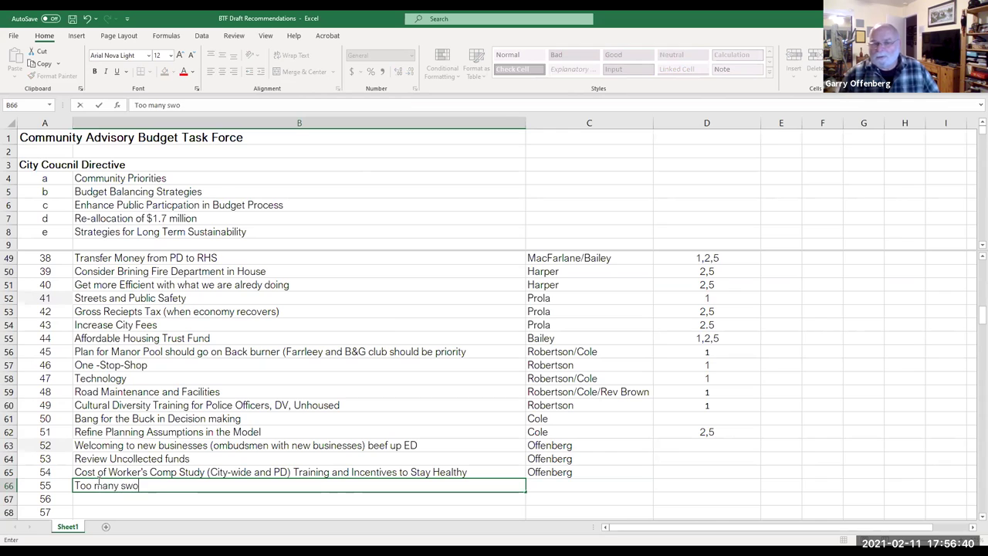
text(rn officers)
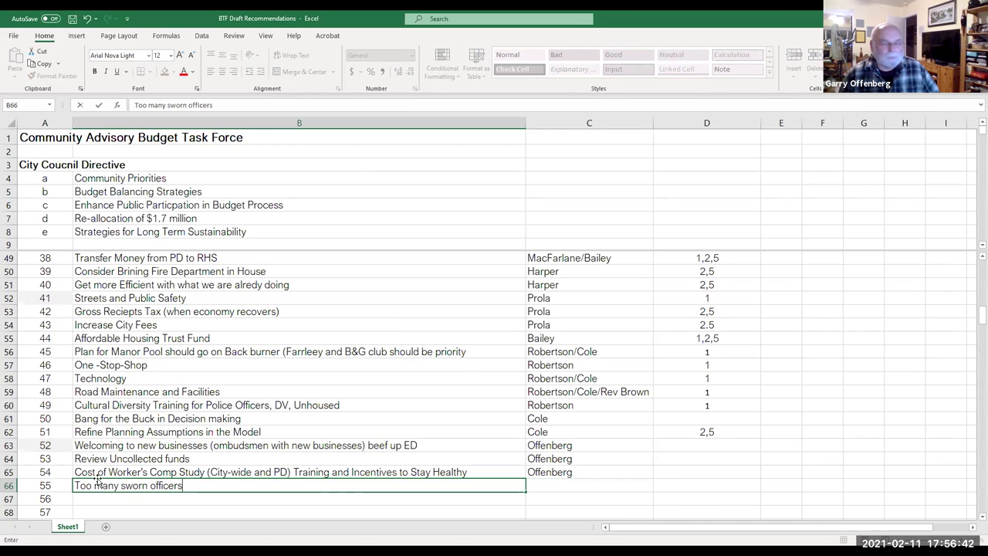
key(Tab)
text(Offenberg)
key(Return)
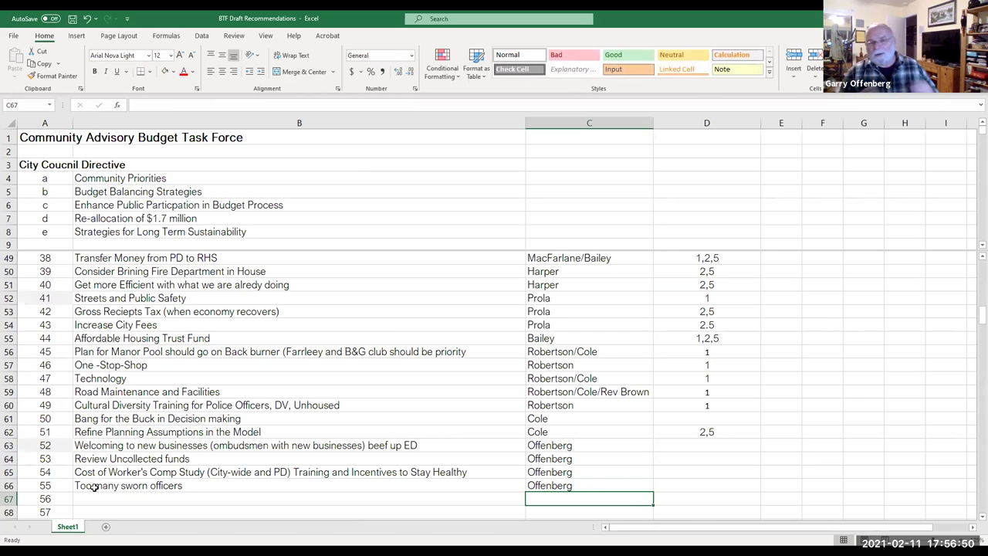
Append '(beef up a level under Officers - that are just present)' to B66
click(93, 487)
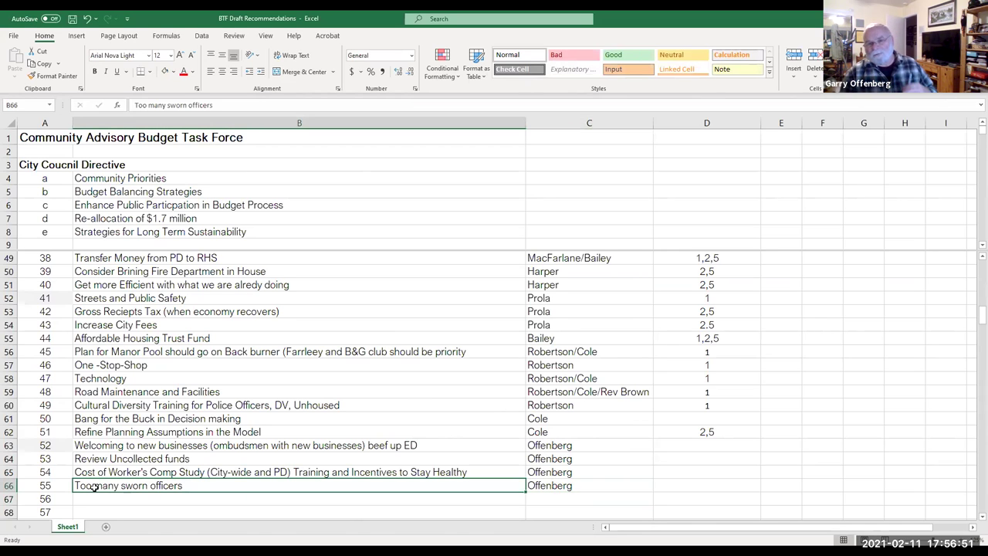
click(218, 105)
text((bee)
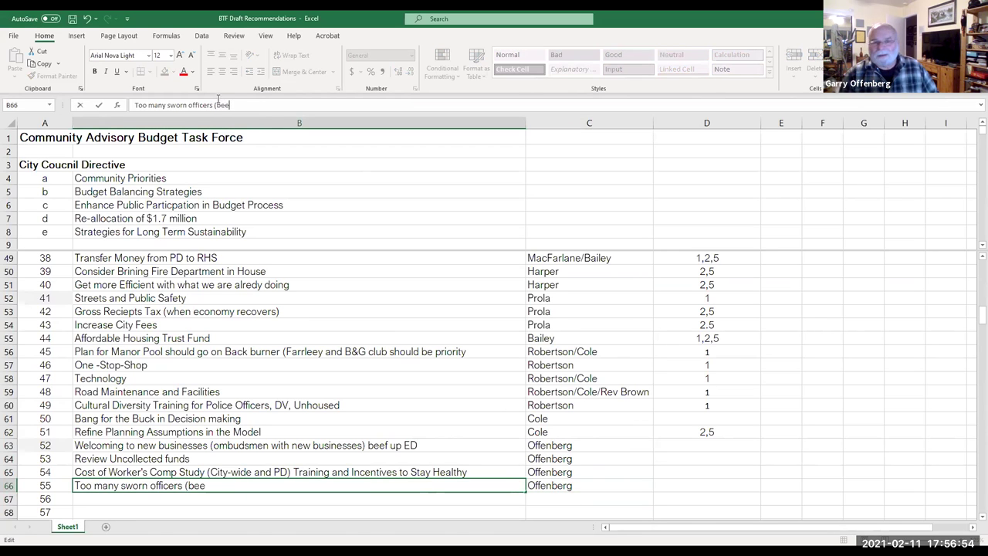
text(f up)
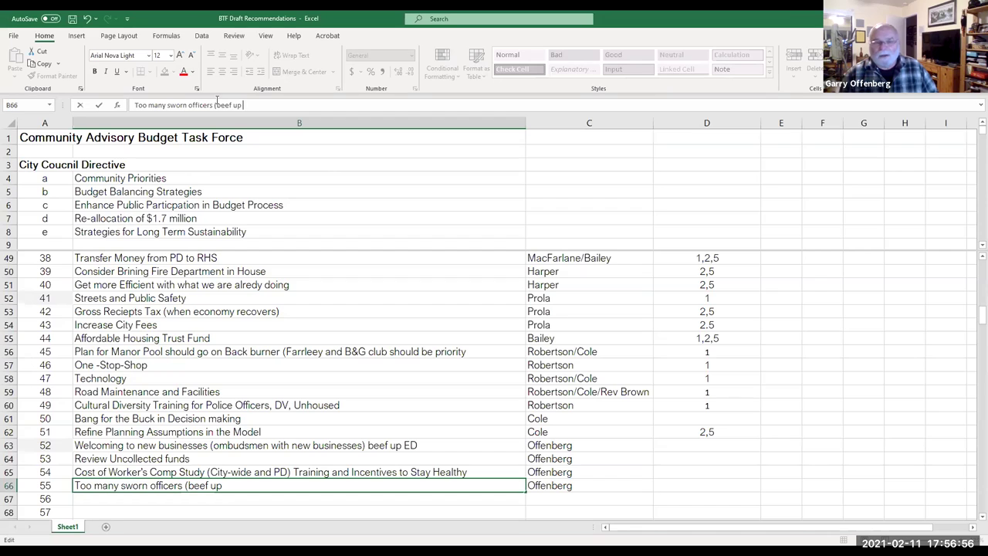
text( a level under)
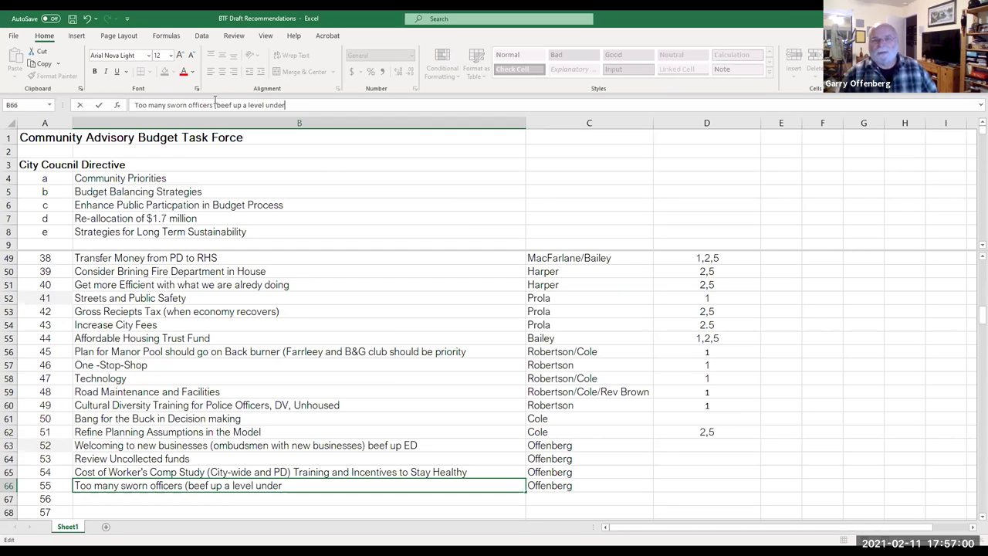
text( Officers - that are ju)
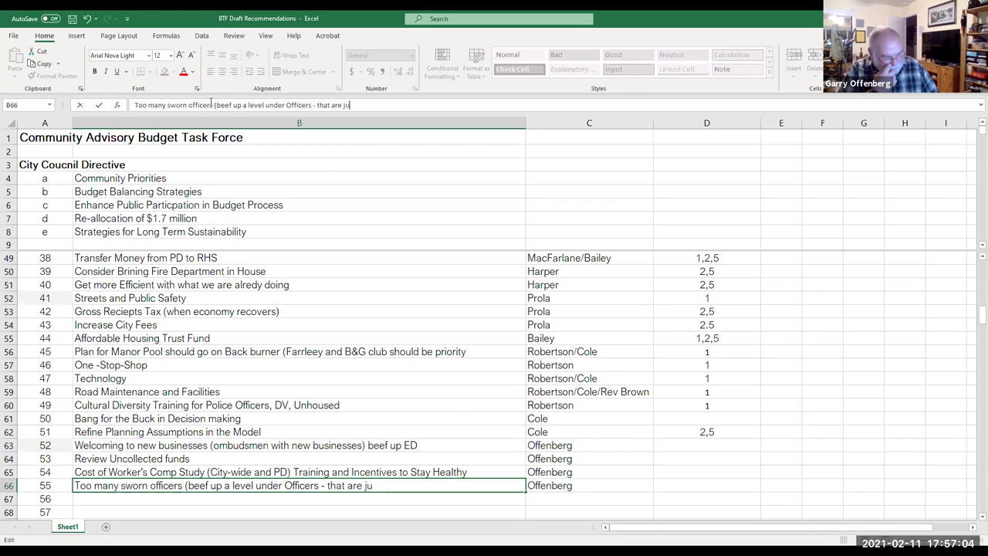
text(st present))
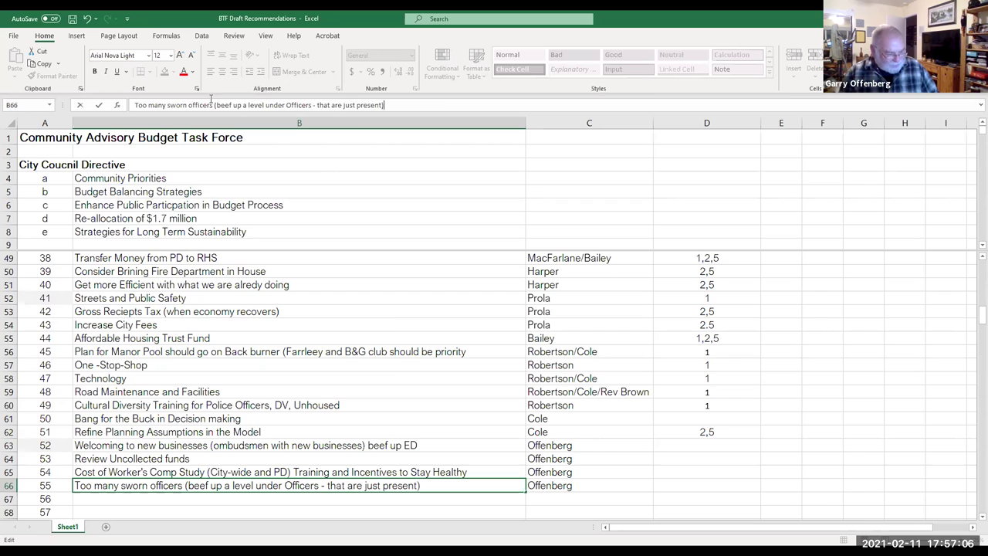
In B66, change 'under Officers' to 'below officers, no guns, etc' and add ', aware' after 'present'
click(268, 105)
text(below)
key(Delete)
key(Delete)
key(Delete)
key(Delete)
key(Delete)
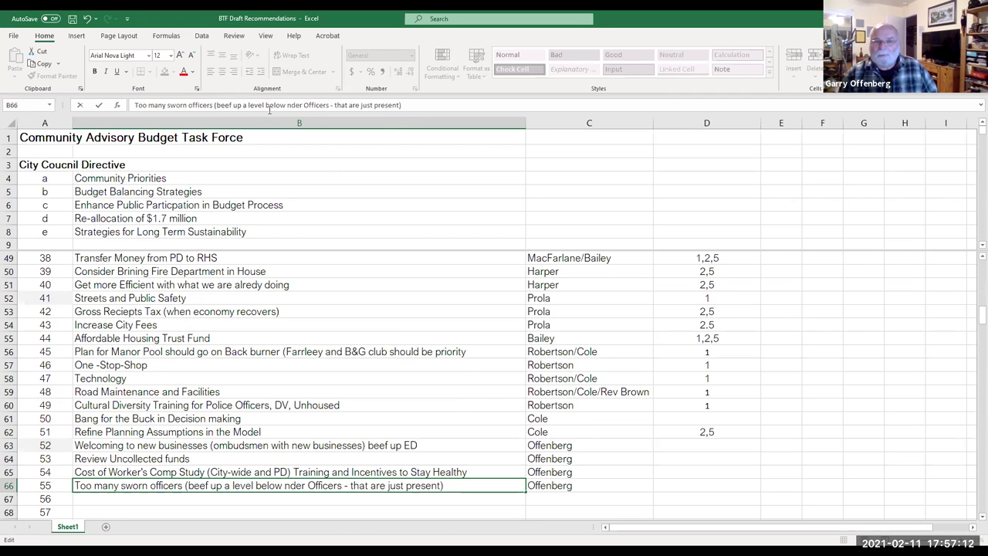
key(Delete)
key(Delete)
text(o)
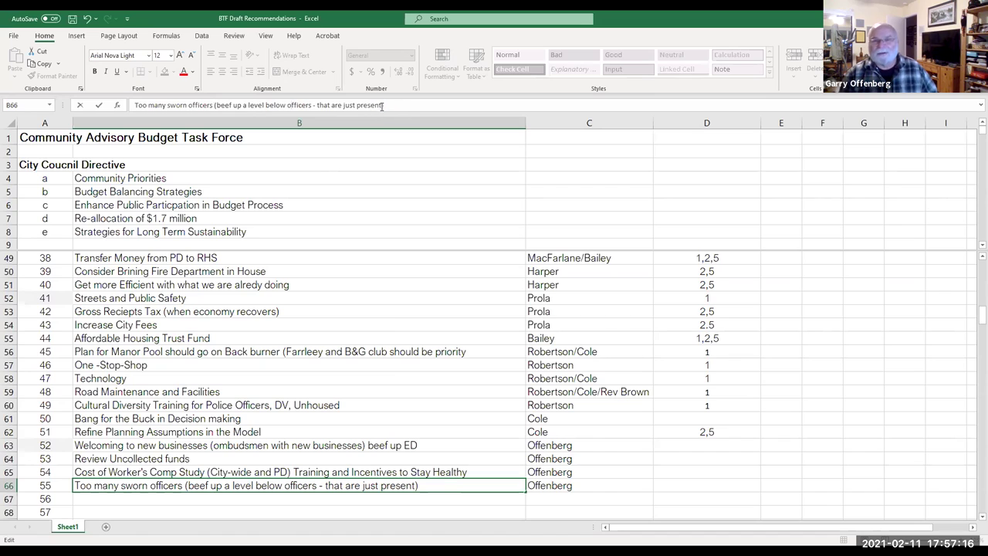
text(, no guns)
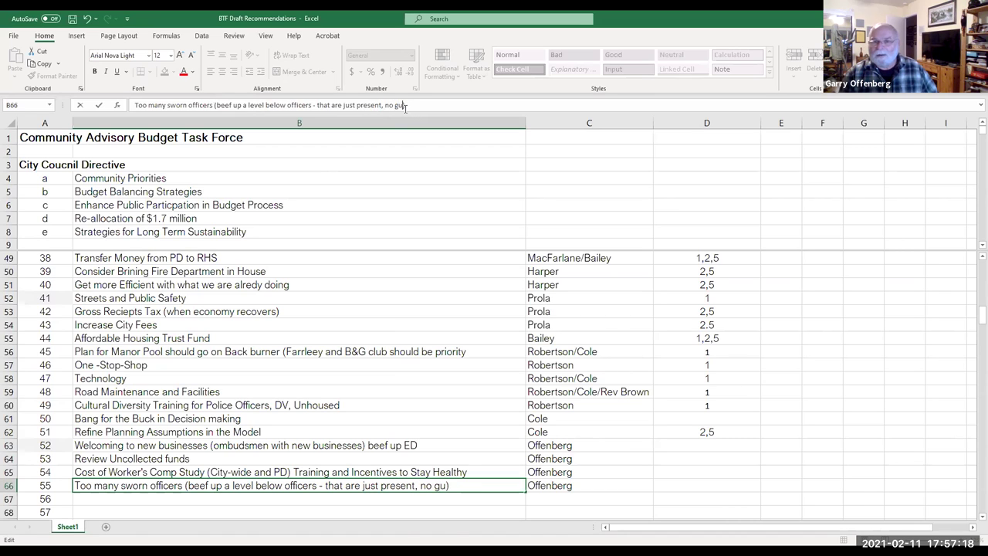
text(, etc)
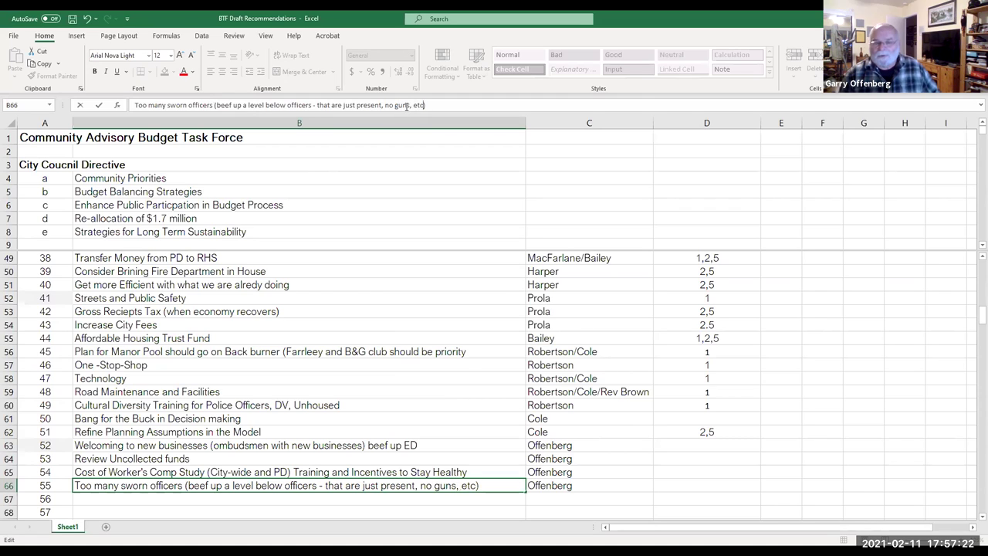
click(383, 108)
text(, aware)
key(BackSpace)
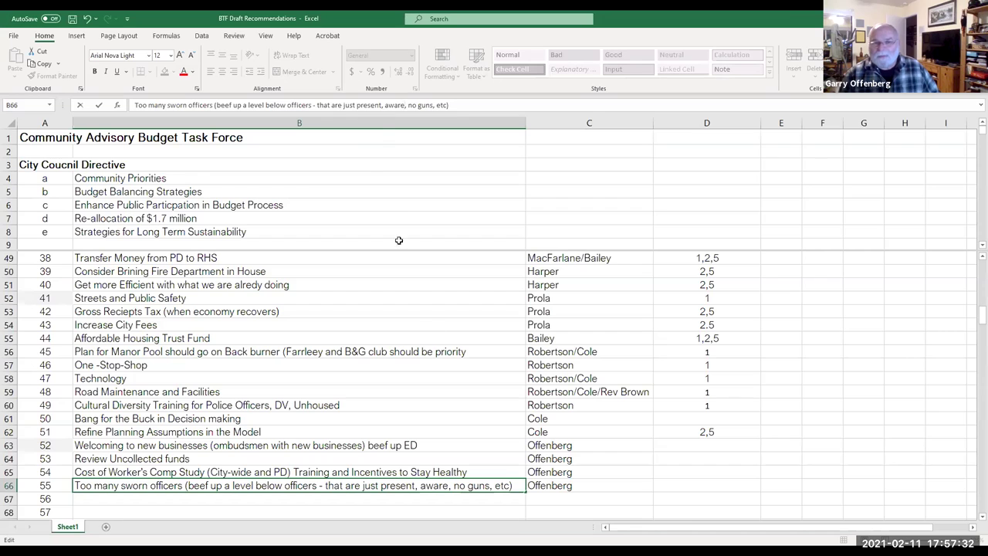
Drop 'a' before 'level' and finish B66 with the "safety" presence vs. "Police" presence note
click(242, 104)
key(BackSpace)
key(BackSpace)
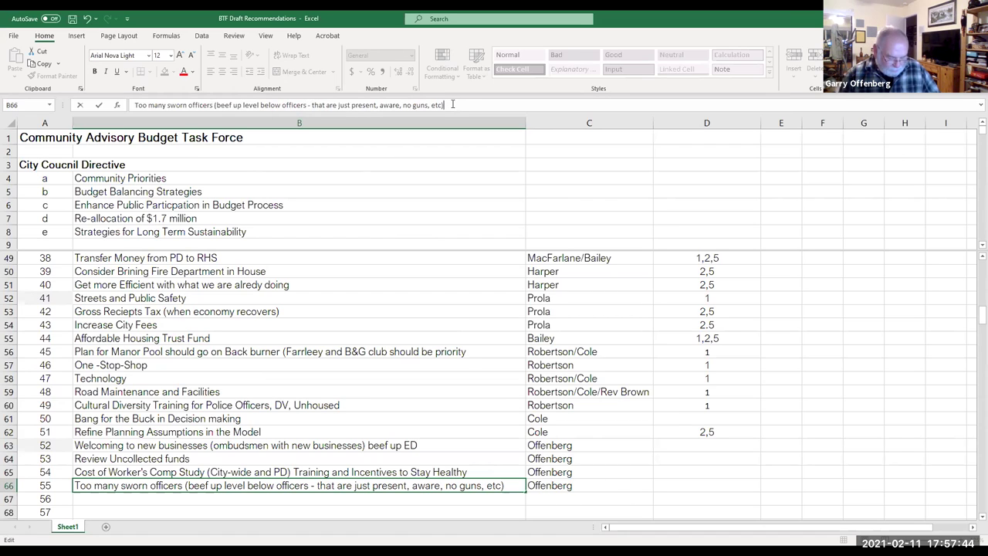
text(s)
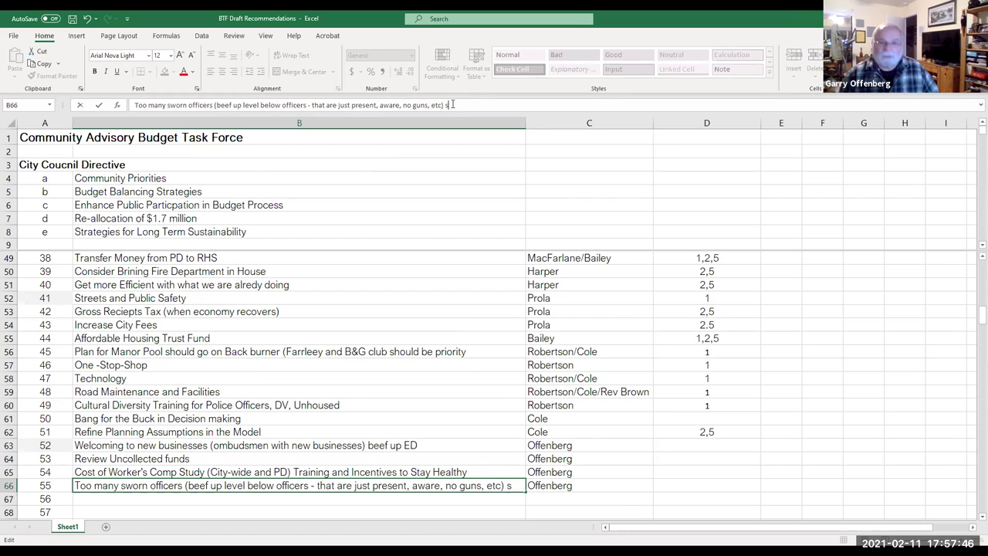
text(afety prese)
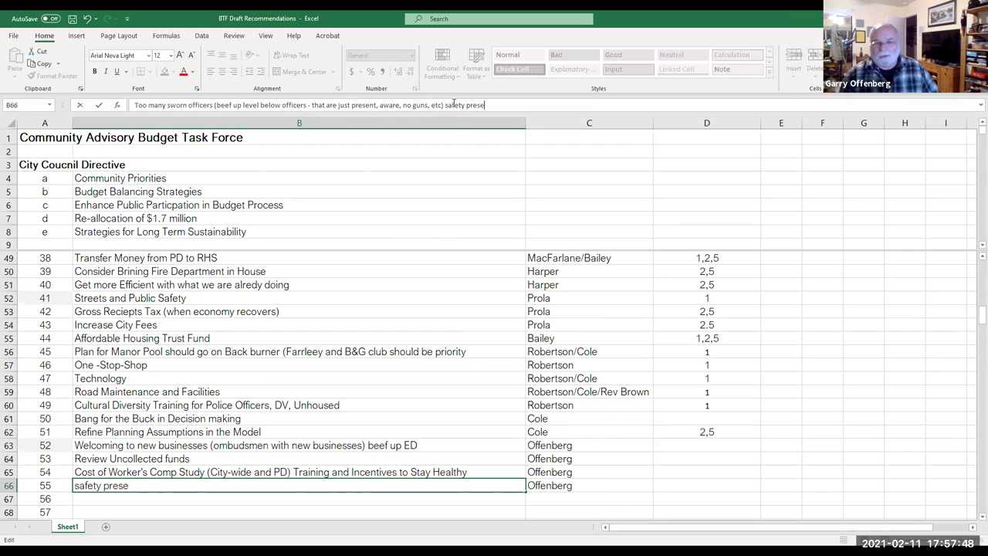
text(nce v)
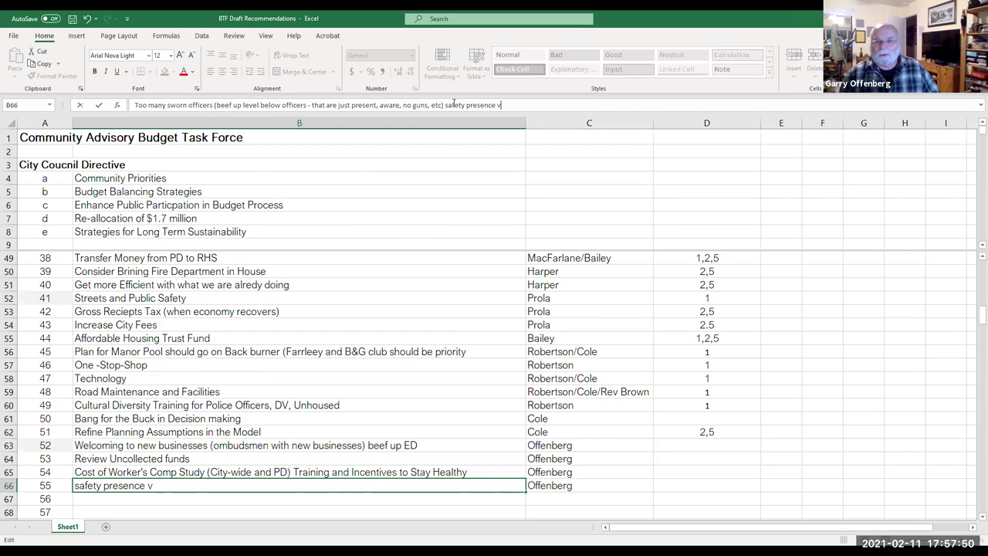
text(s.)
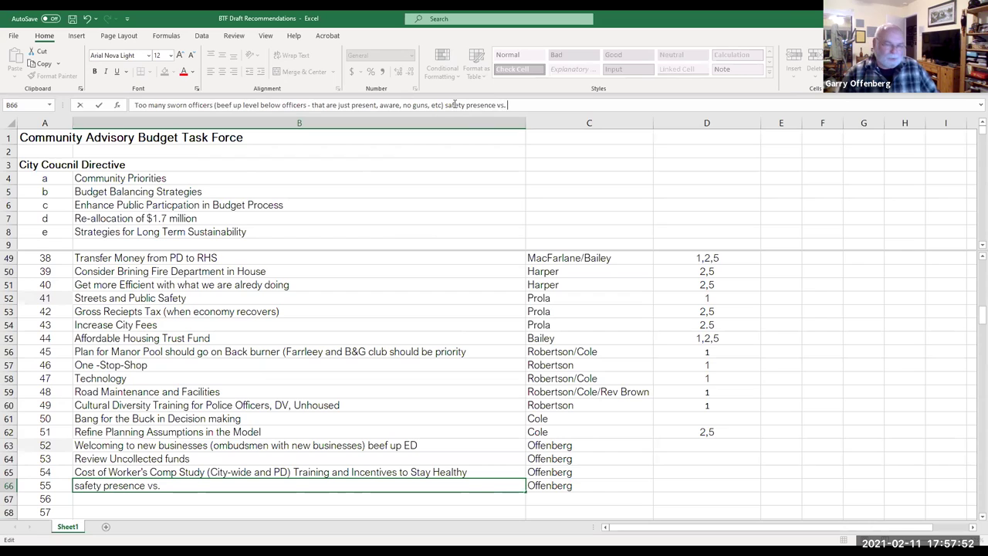
text( Police presence)
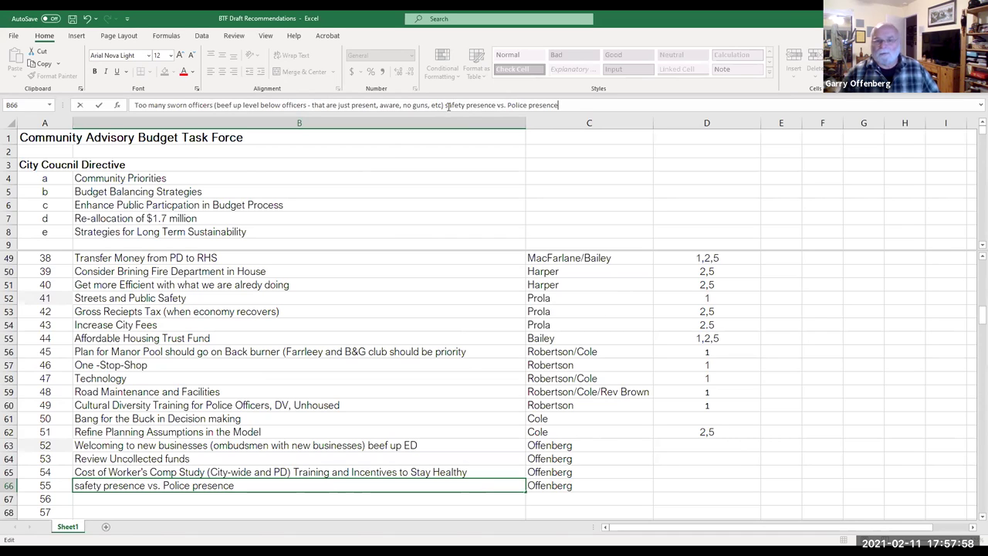
text() )
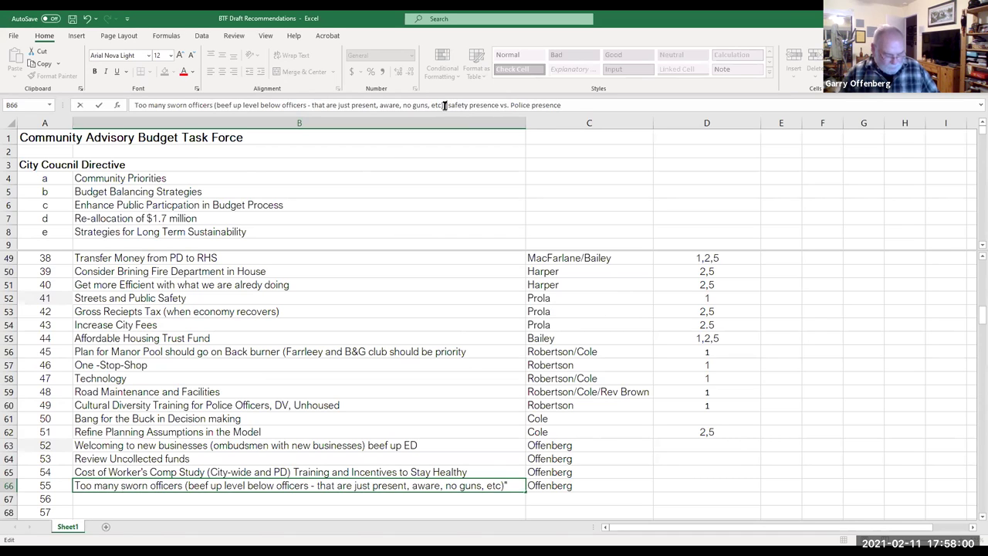
text(")
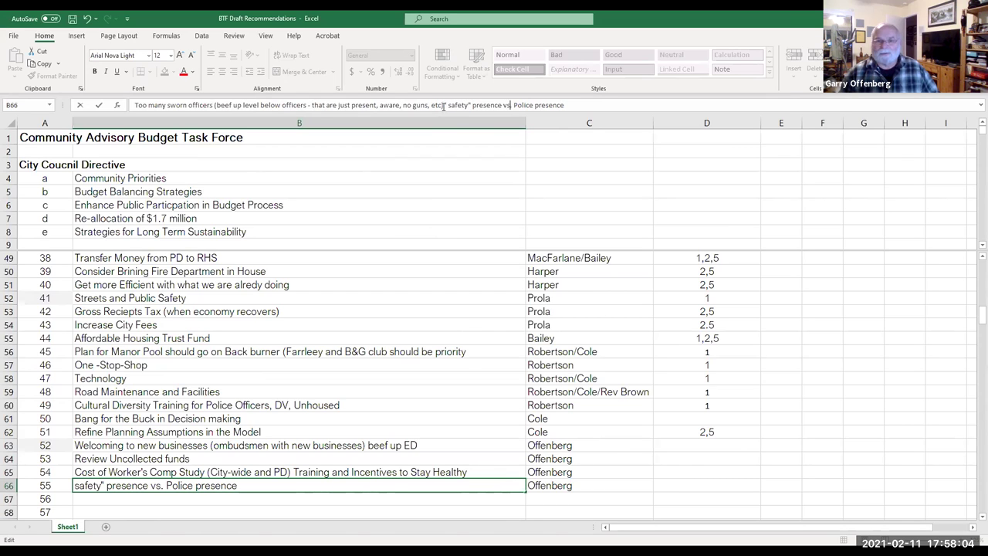
text(")
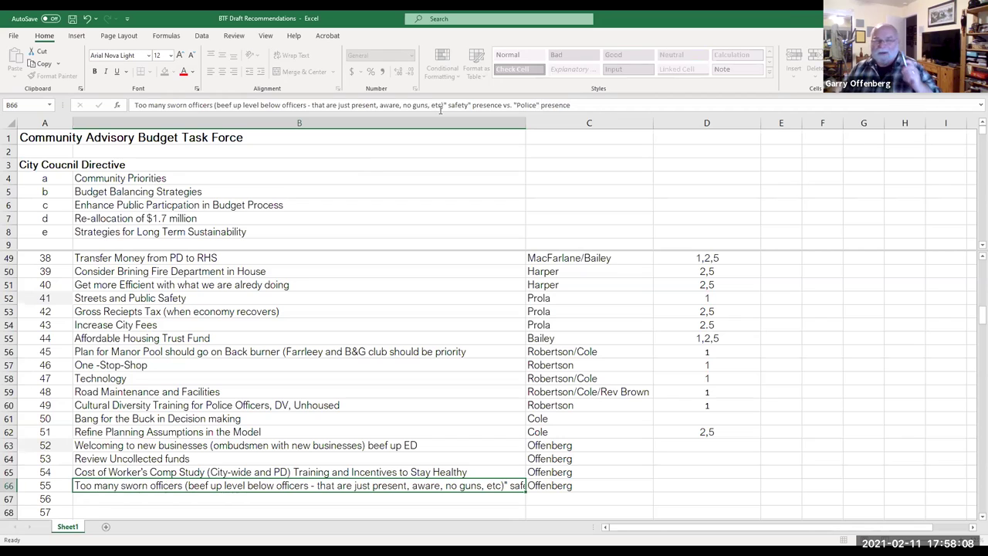
key(Return)
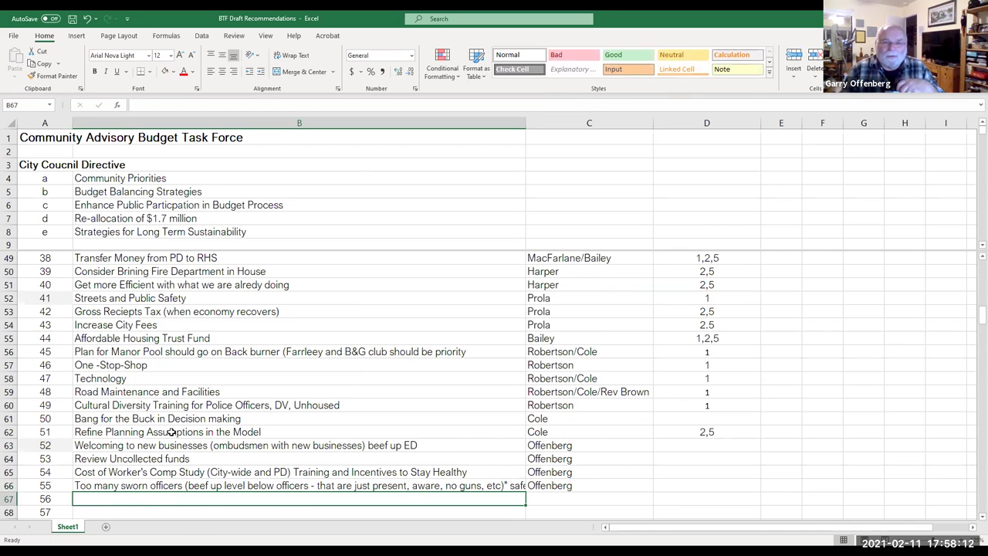
Append a slash and a third member's name to C47's Tax Vacant Property credits
scroll(171, 432, up, 1)
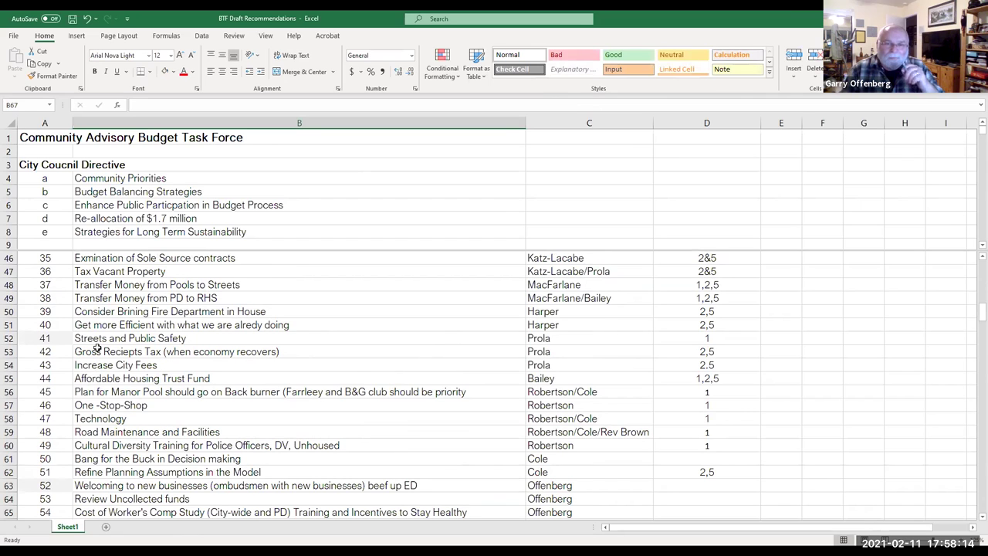
click(540, 274)
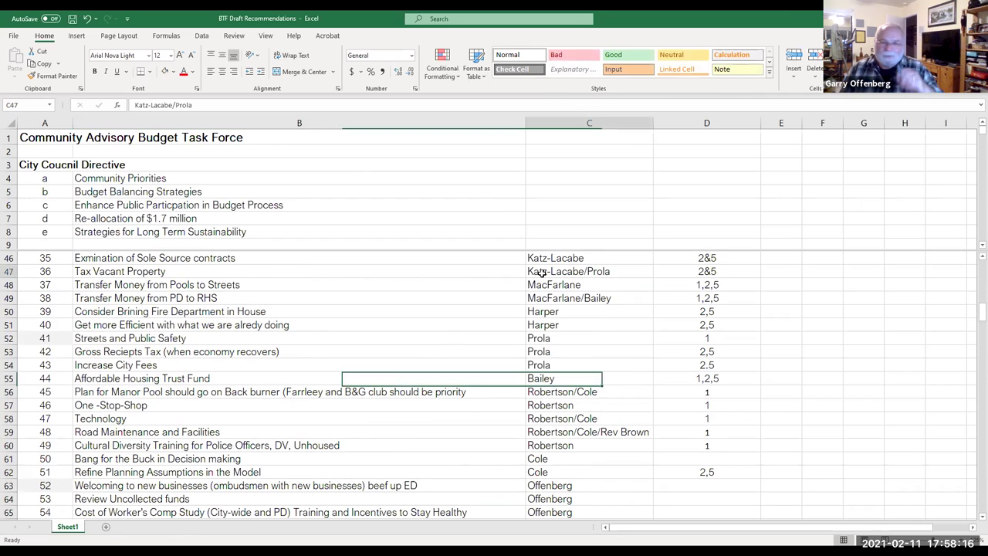
click(196, 105)
text(/Offenberg)
key(Return)
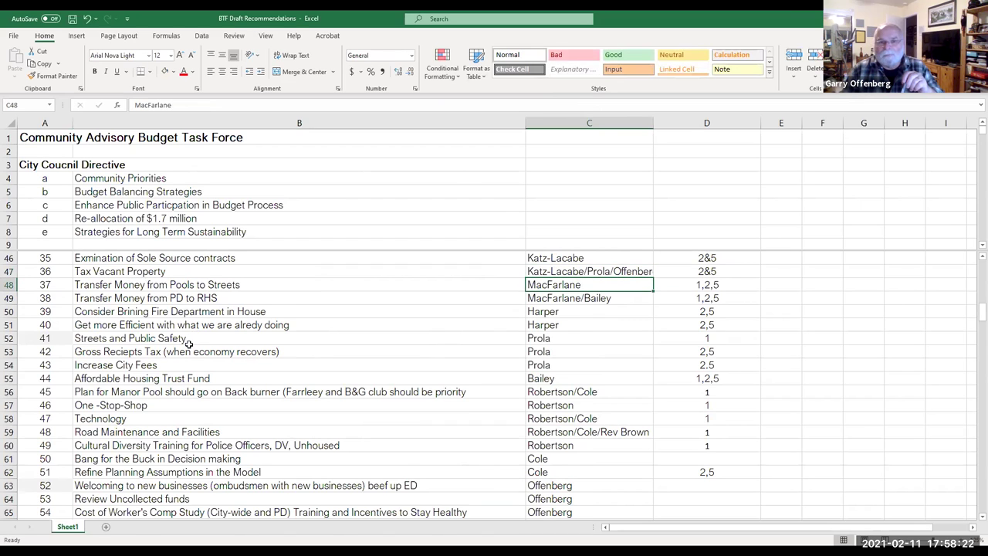
scroll(403, 381, down, 1)
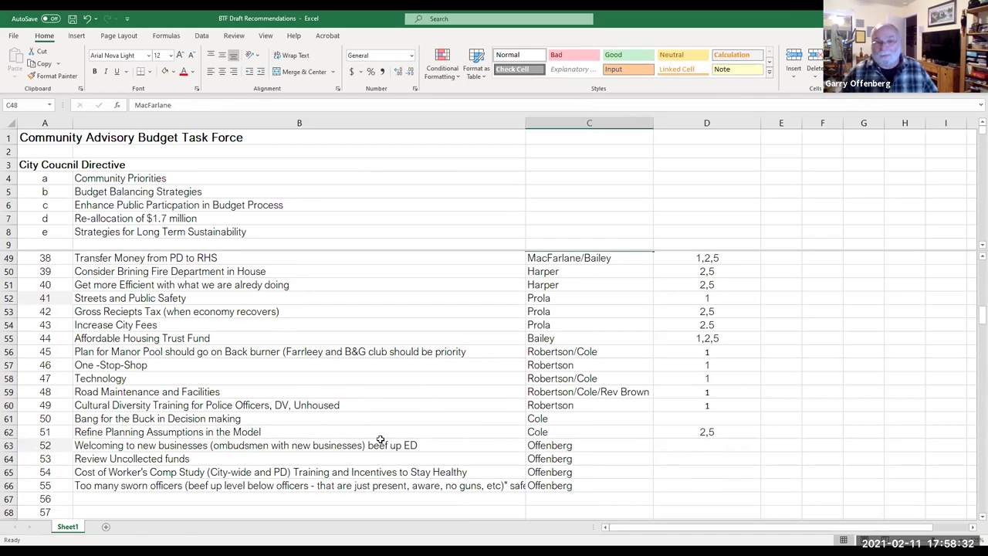
scroll(278, 434, up, 8)
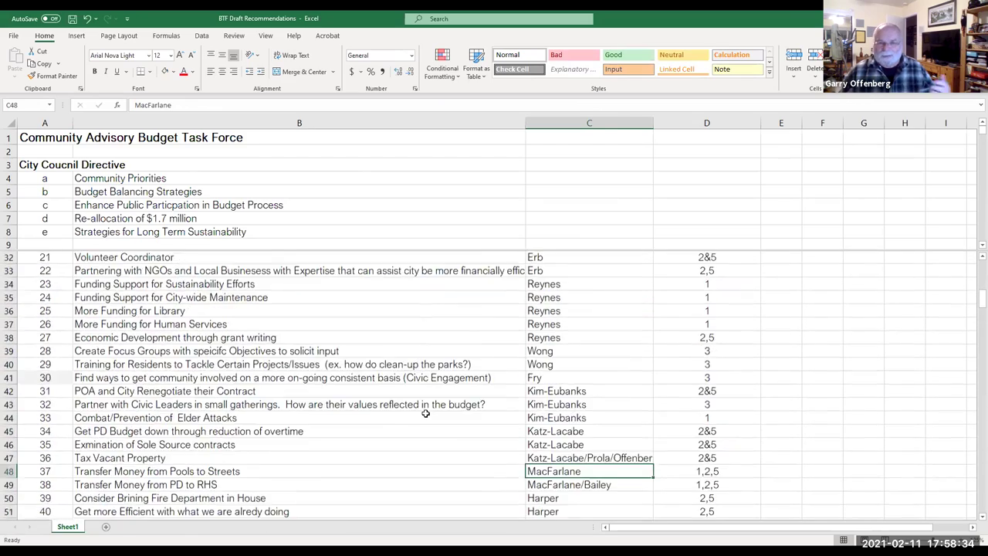
scroll(425, 411, up, 3)
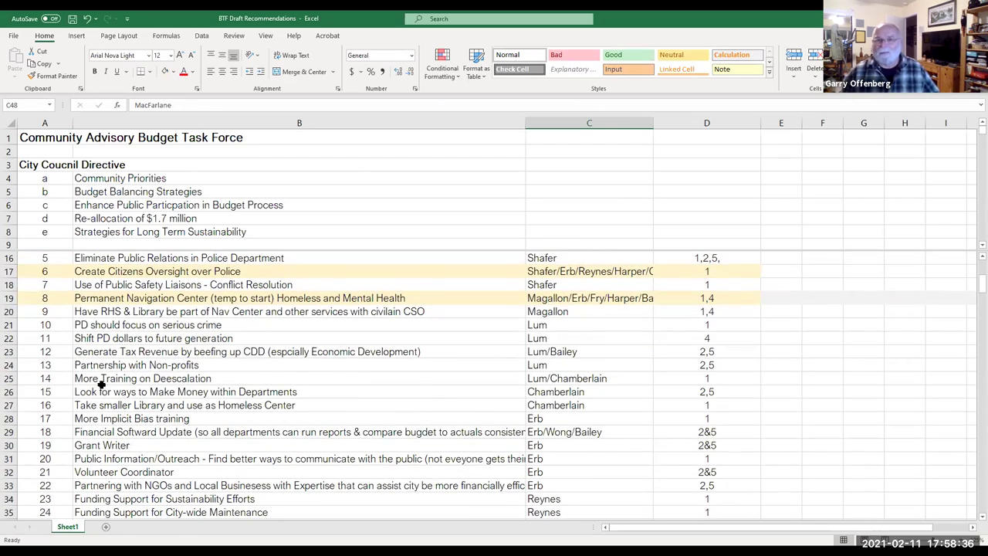
scroll(442, 328, up, 2)
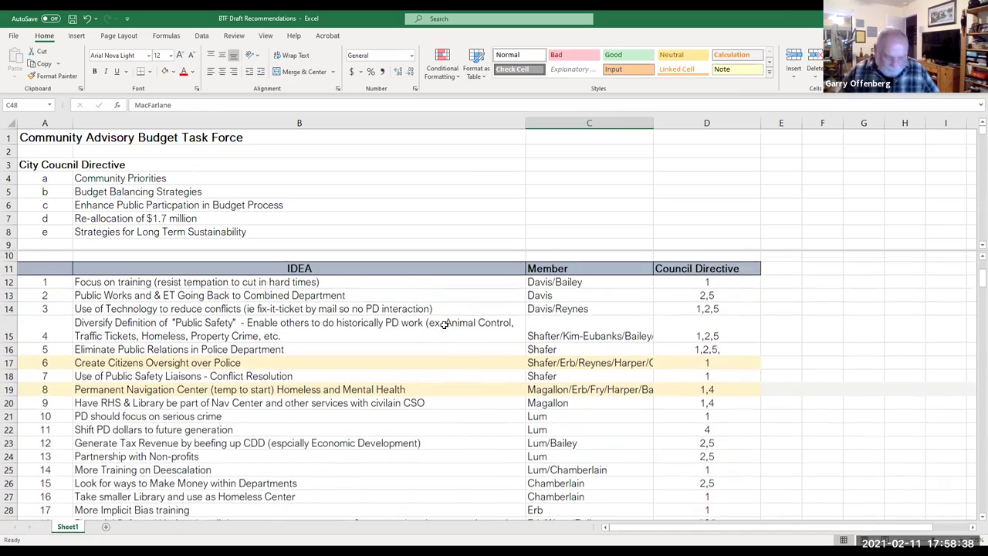
scroll(442, 328, down, 9)
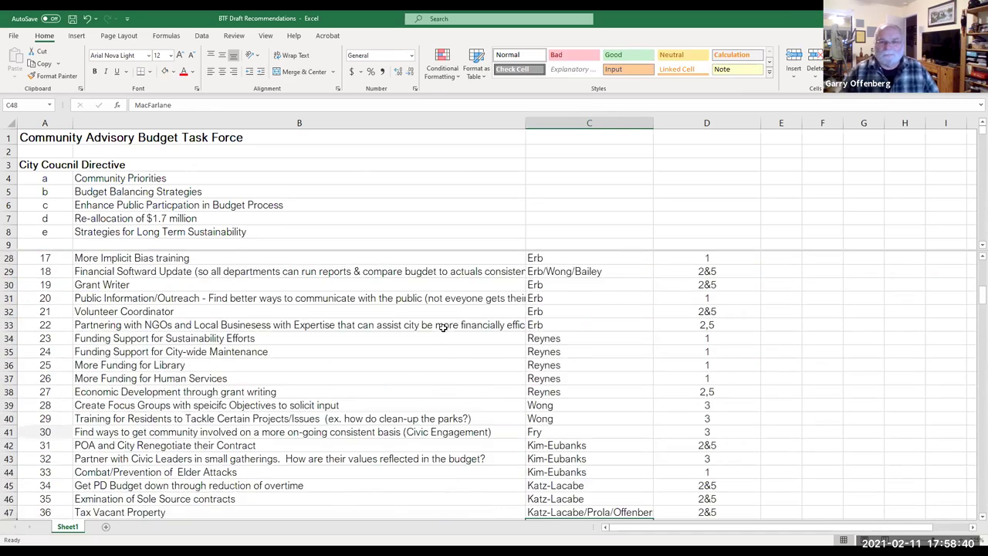
scroll(443, 328, down, 5)
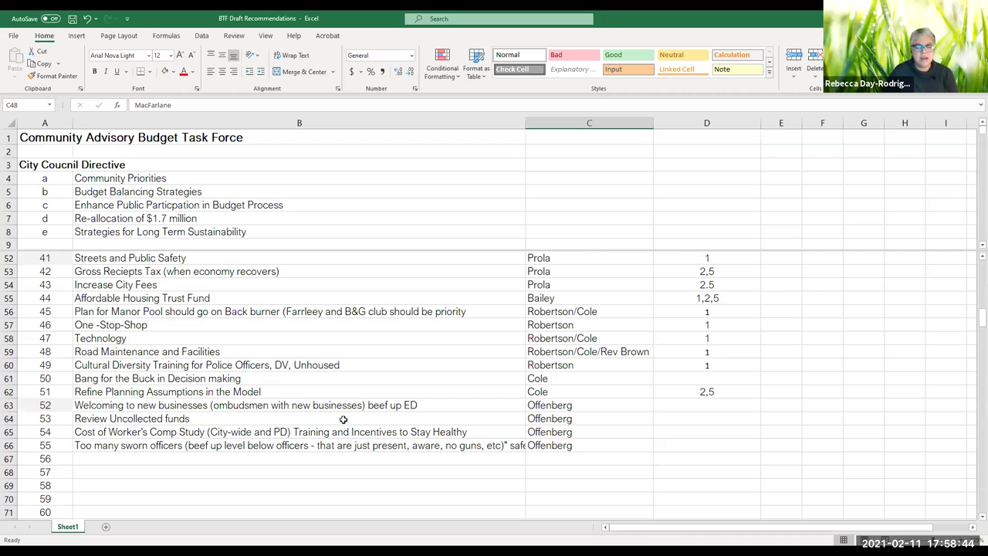
Prefix C64's credit with another member's name and a slash for Review Uncollected funds
click(536, 420)
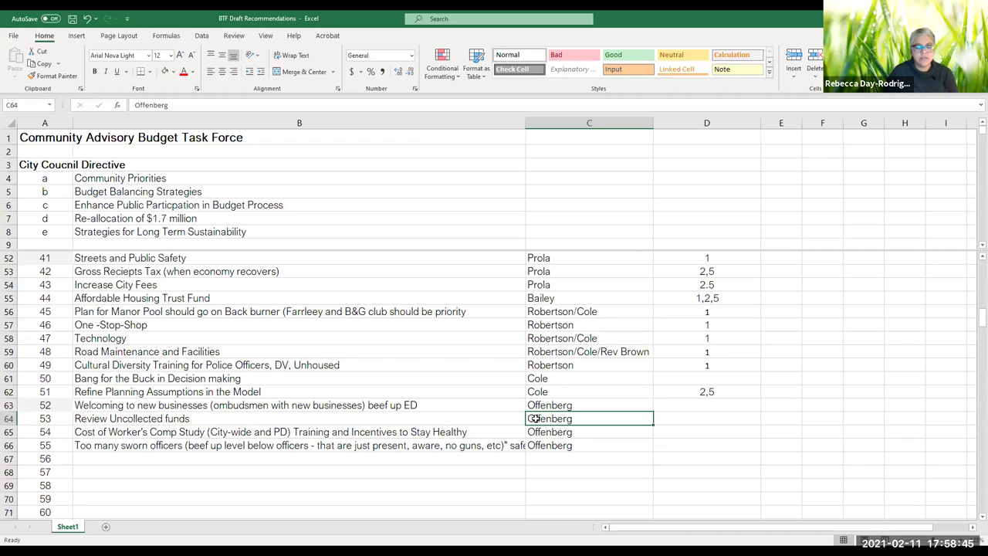
click(135, 104)
text(Chamber)
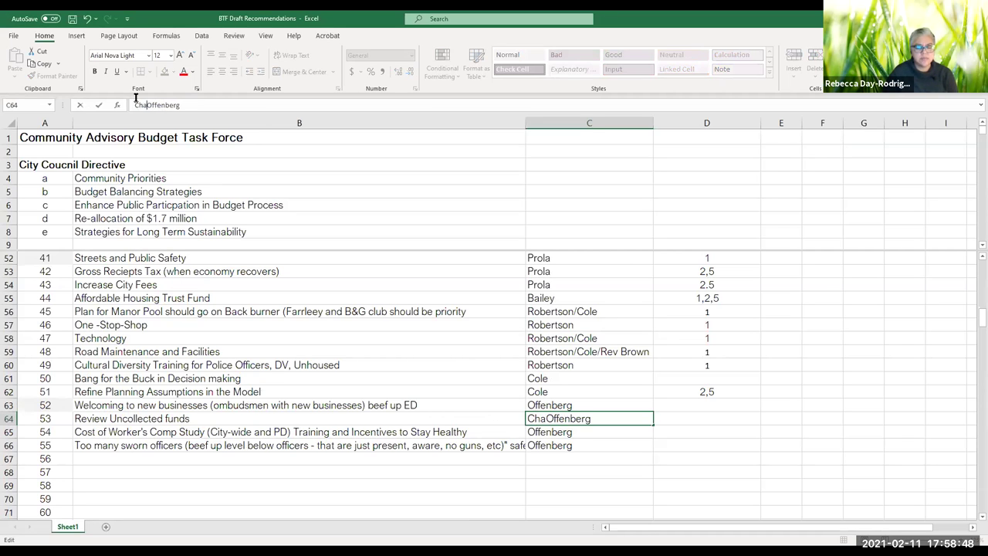
text(lain/)
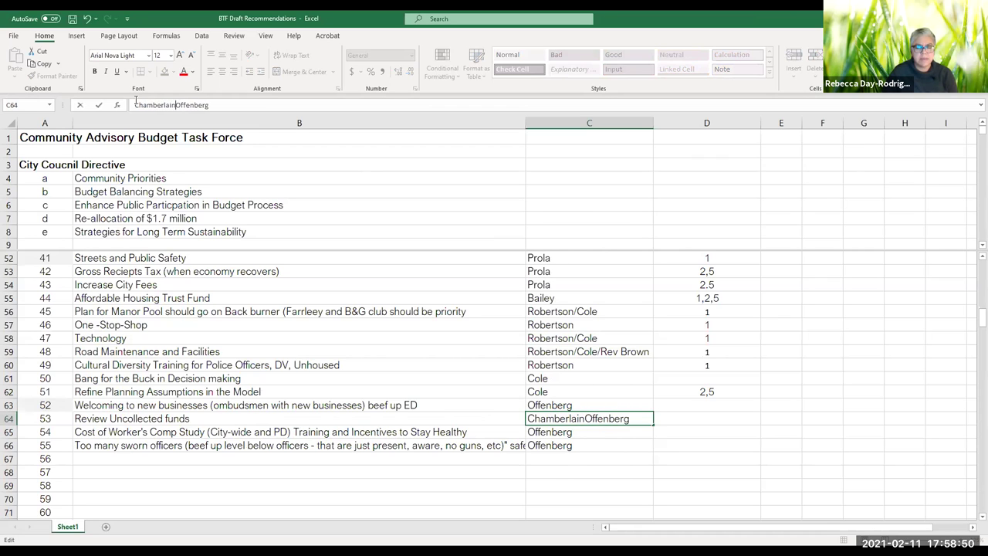
key(Return)
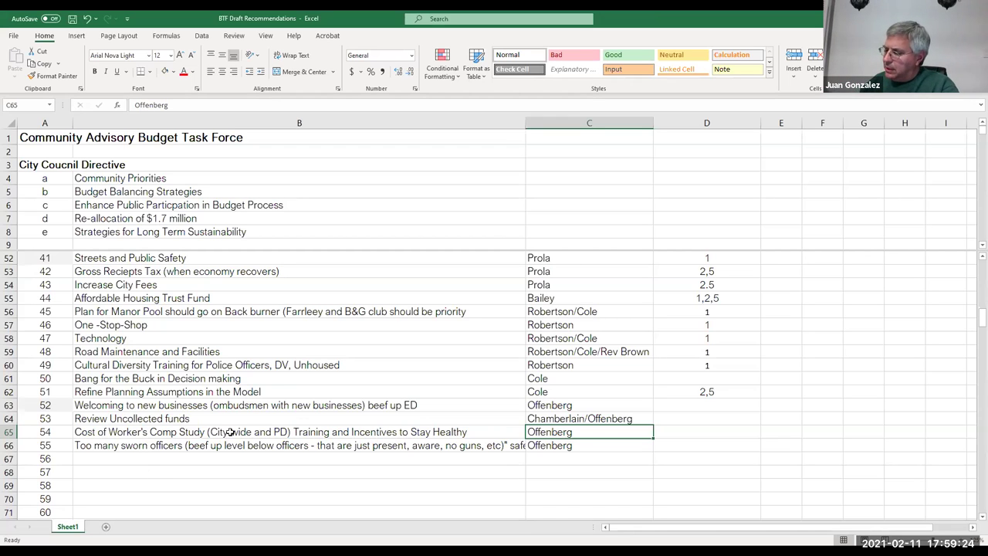
click(86, 456)
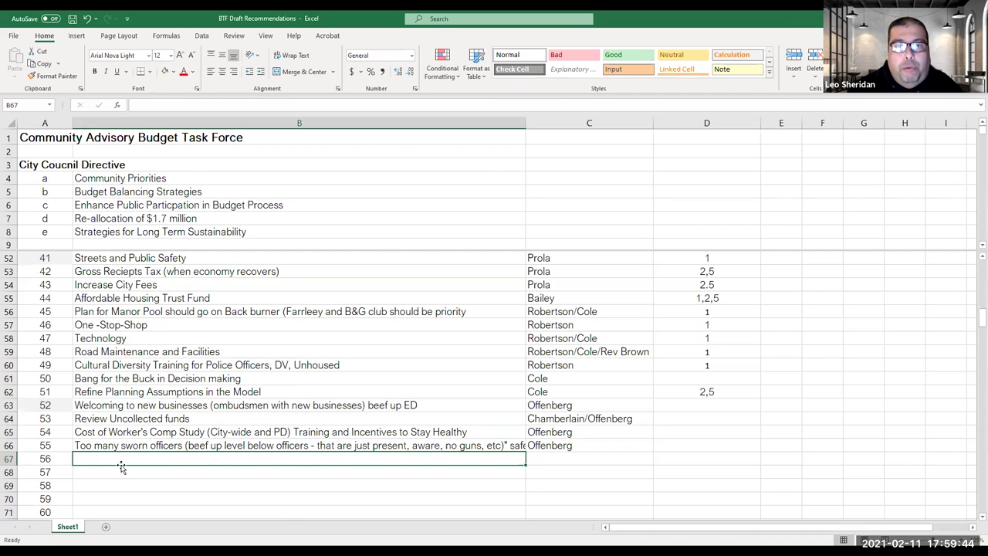
Append a slash and a second member's name to C52's Streets and Public Safety credit
scroll(216, 396, up, 2)
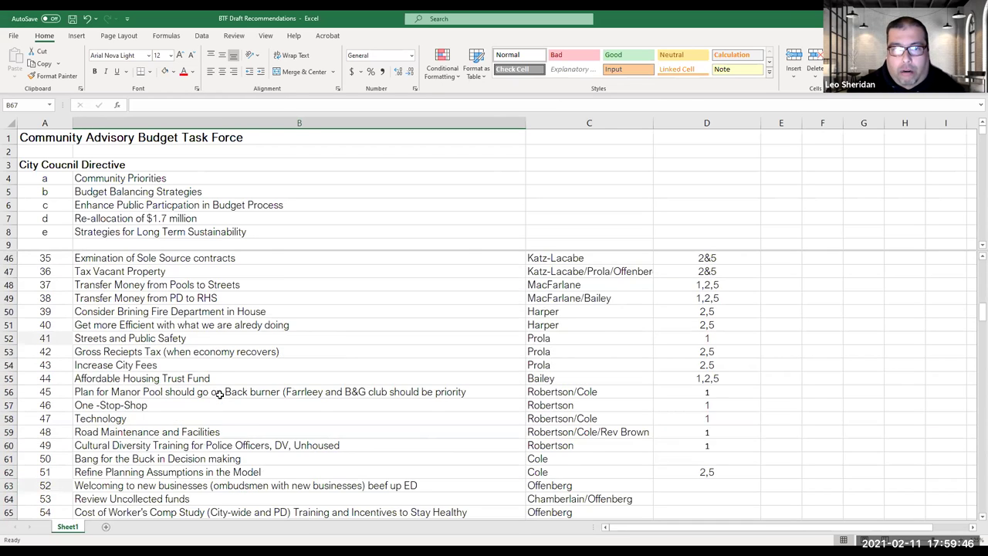
scroll(220, 394, up, 1)
click(114, 379)
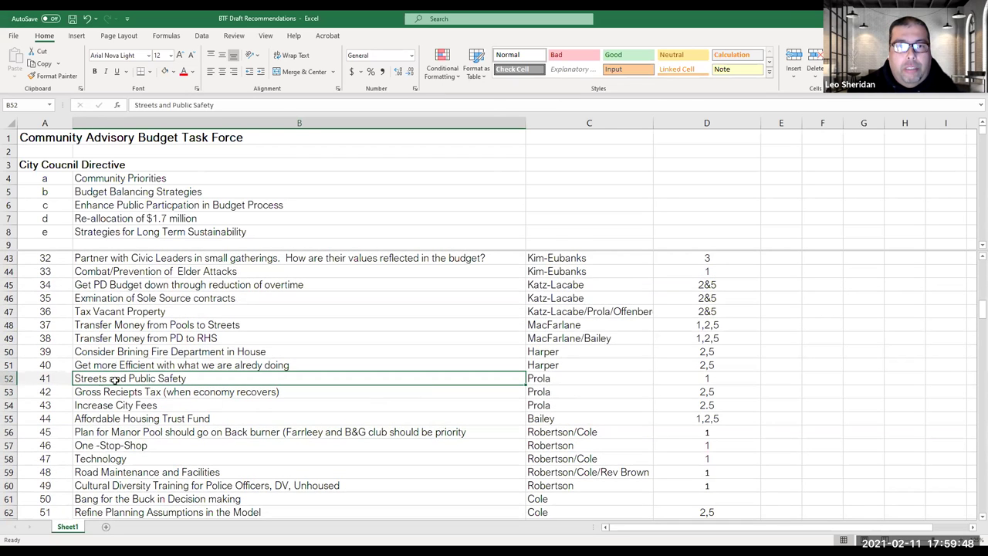
click(554, 380)
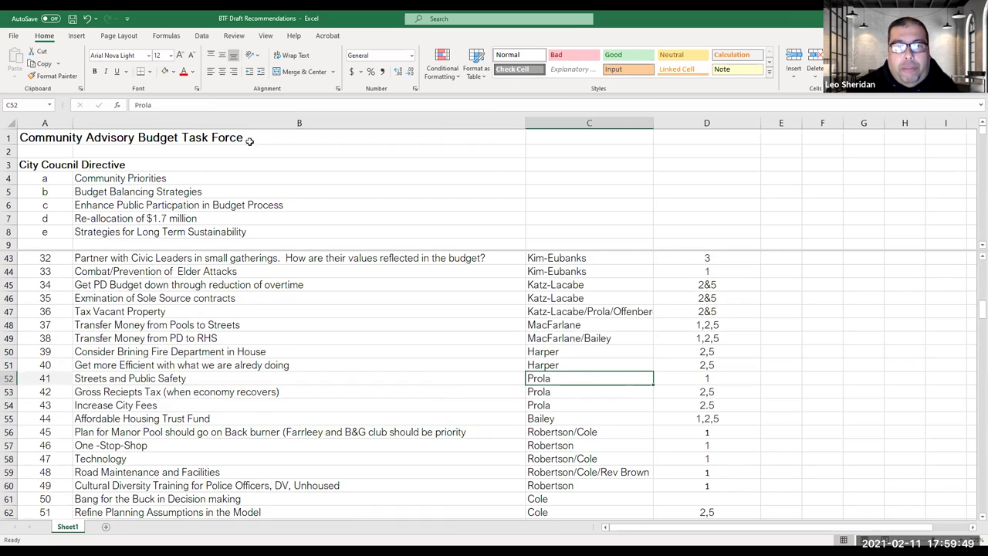
click(159, 105)
text(/Sheridan)
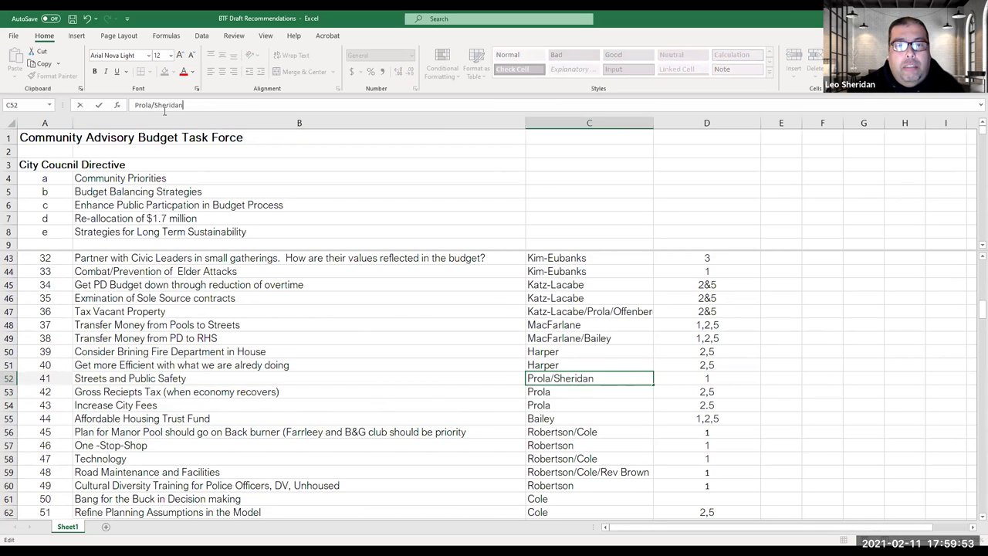
key(Return)
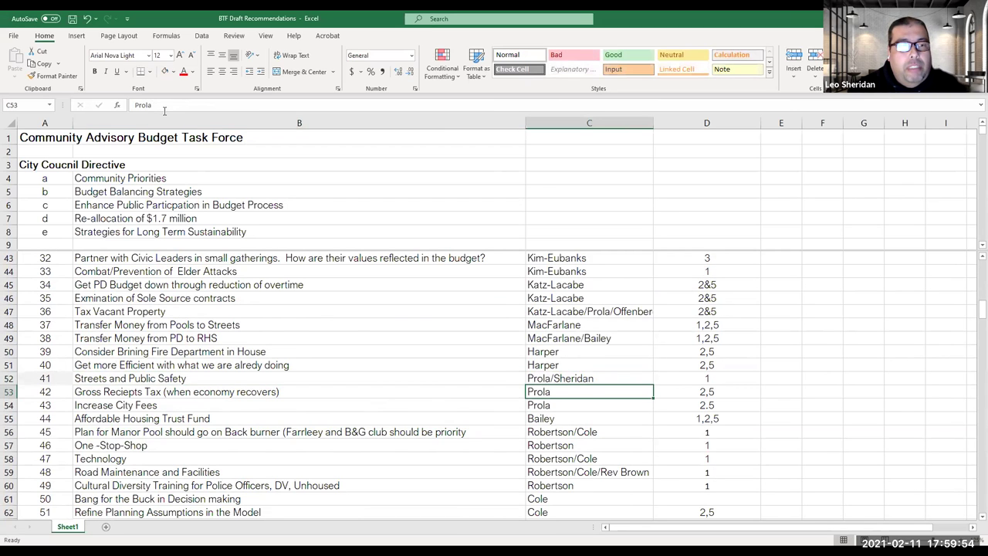
Enter ideas 'COVID 19 Busiensses that are affected' and 'Unshelterd and Mental Health' in B67 and B68
scroll(325, 484, down, 2)
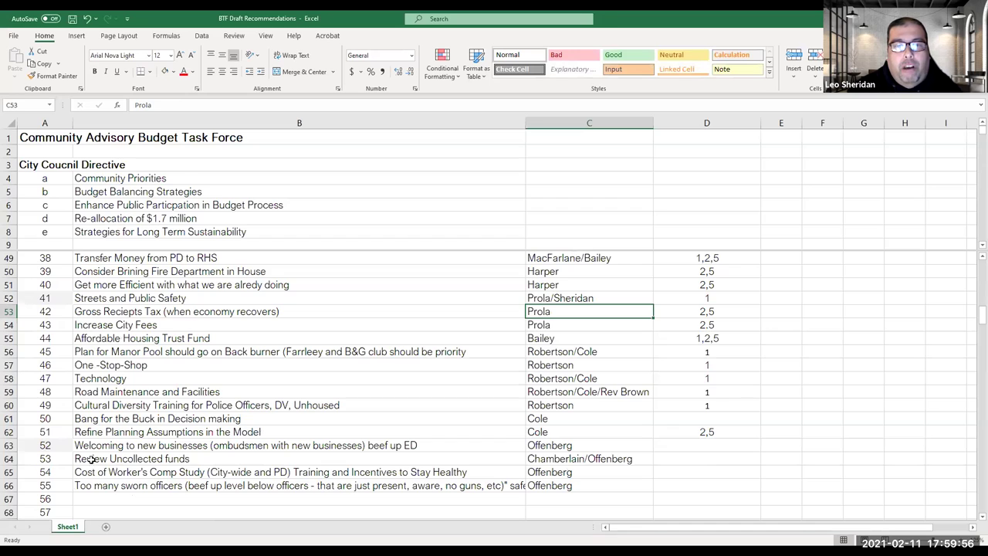
click(97, 497)
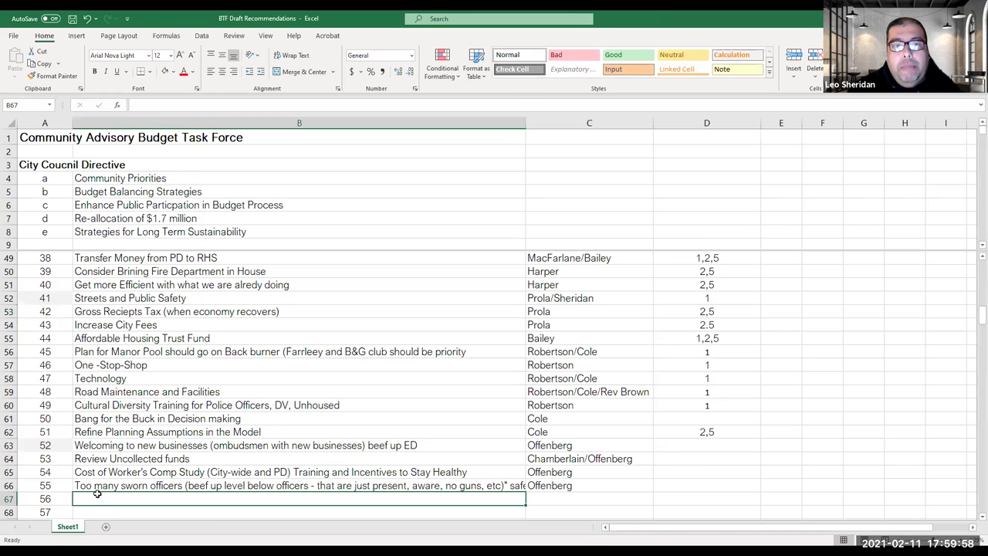
text(COVID )
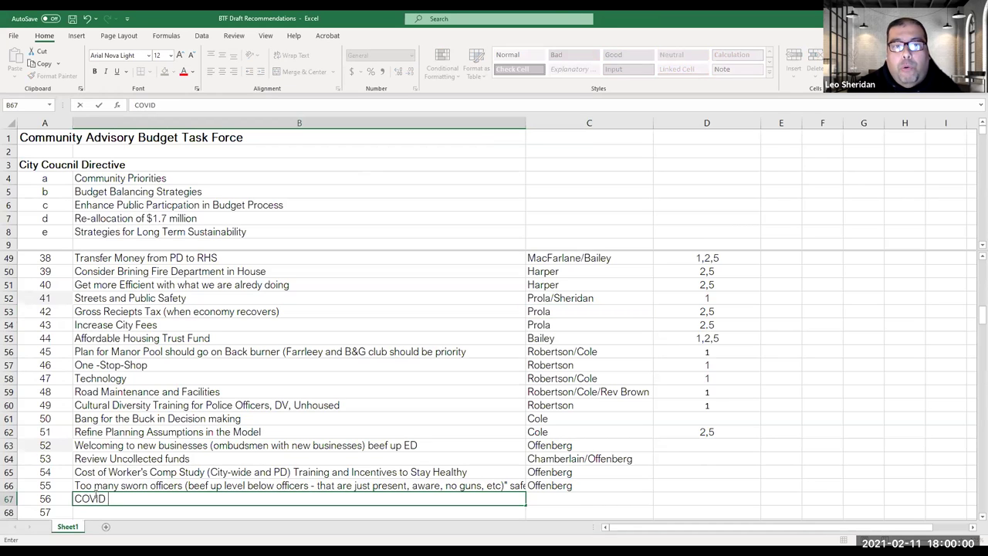
text(19 Busiensses that are affected)
key(Return)
text(Unshelterd and Mental Health)
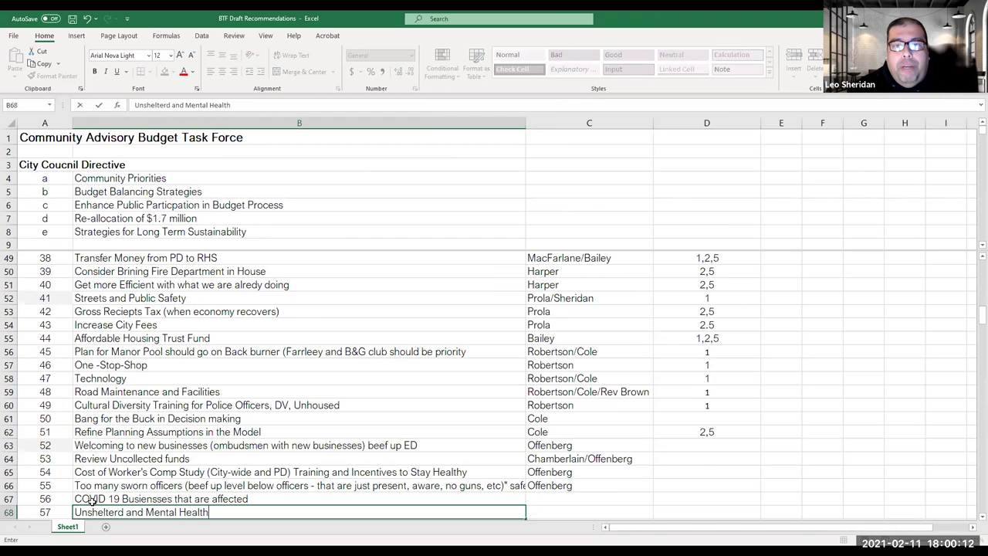
key(Tab)
Credit ideas 56 and 57 to that same member in C67 and C68
key(Up)
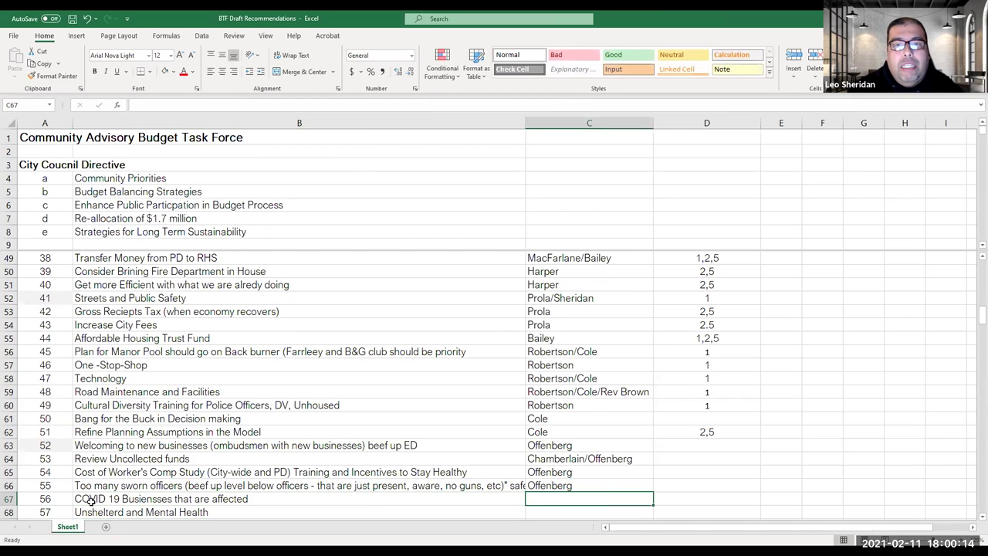
text(Shi)
key(BackSpace)
text(eridan)
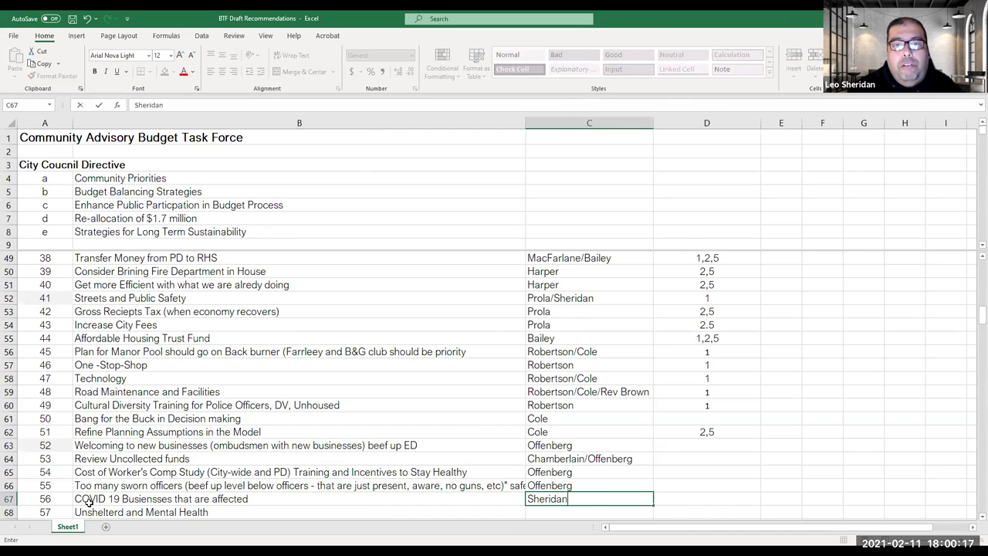
key(Return)
text(Sheridan)
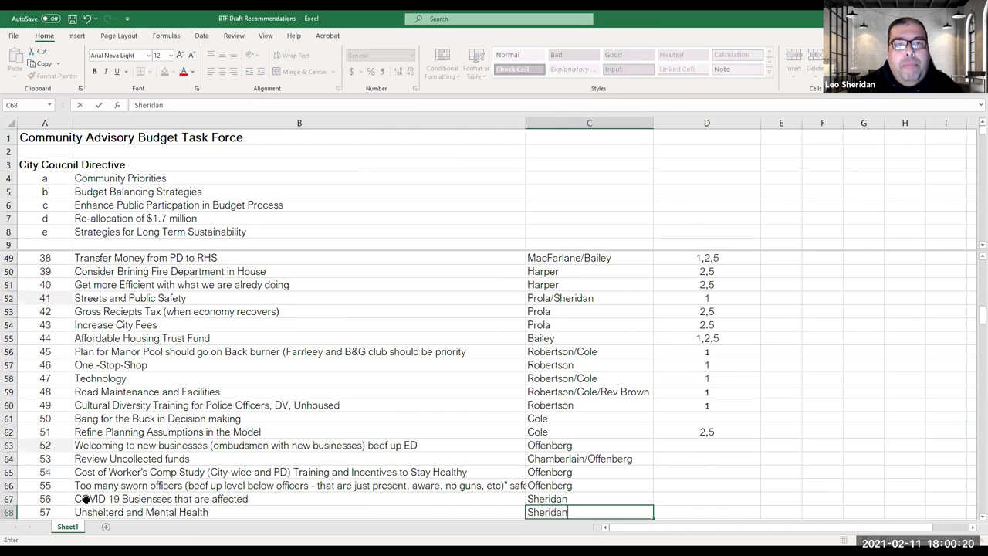
click(181, 499)
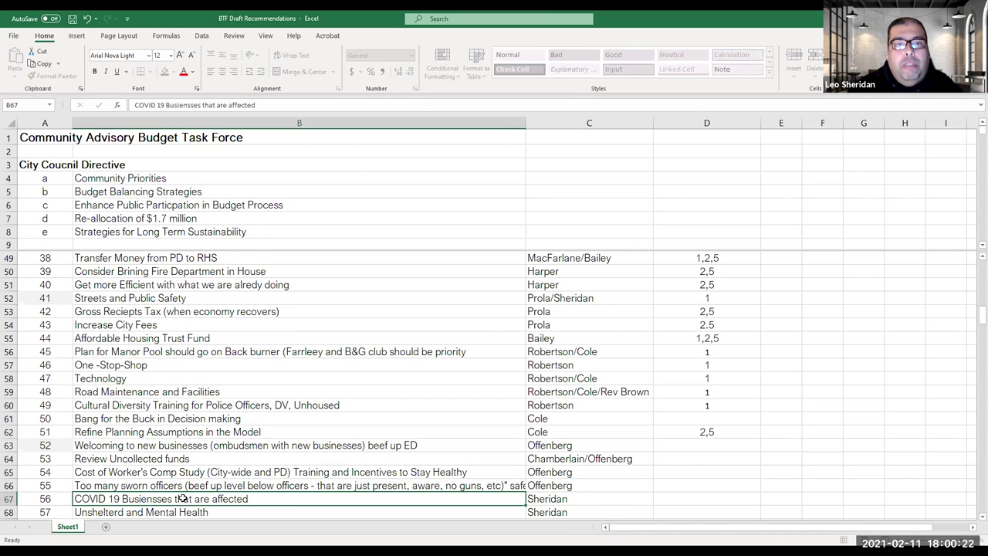
Append '(with sustainable funding)' to idea 56 in B67
click(271, 105)
text((wi)
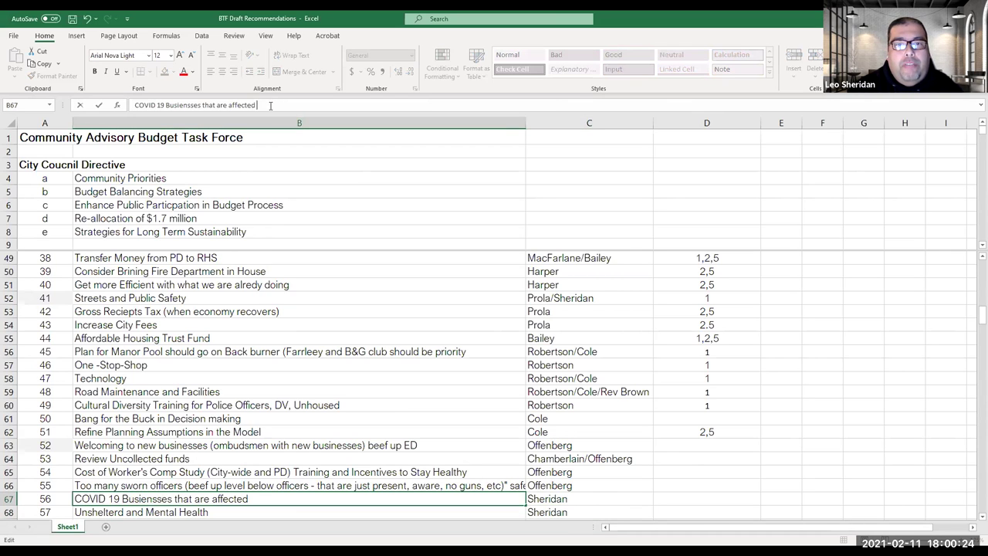
text(th sust)
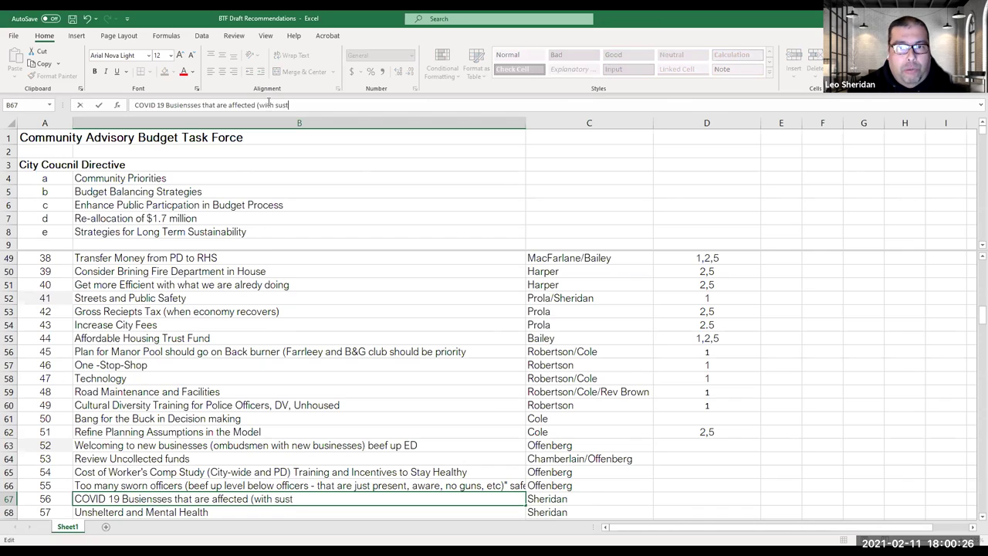
text(ainabil)
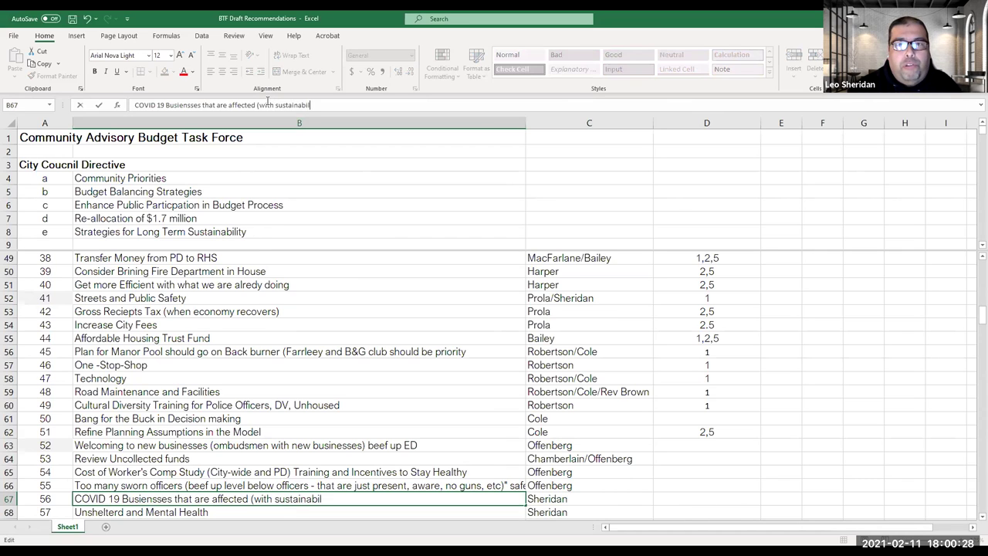
key(BackSpace)
key(BackSpace)
text(le funding)
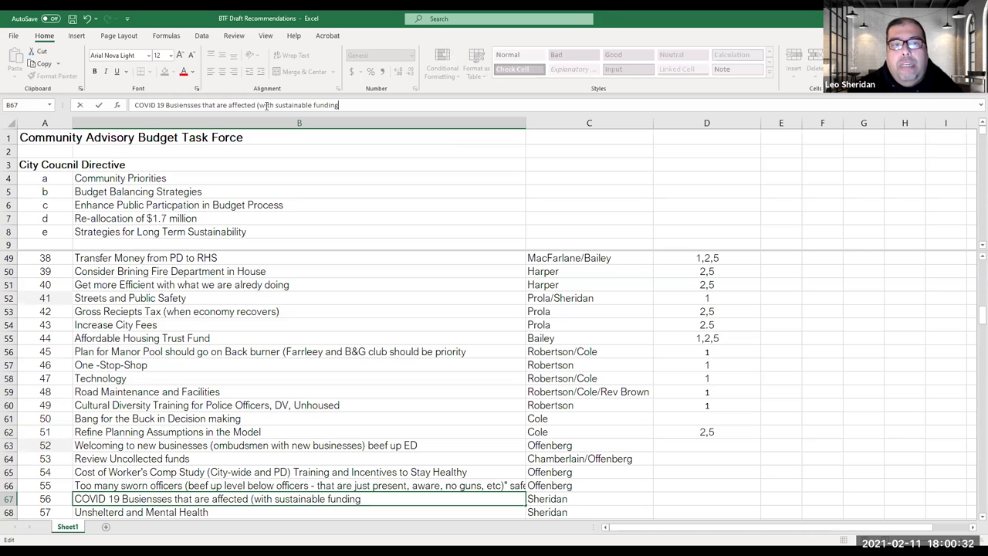
text())
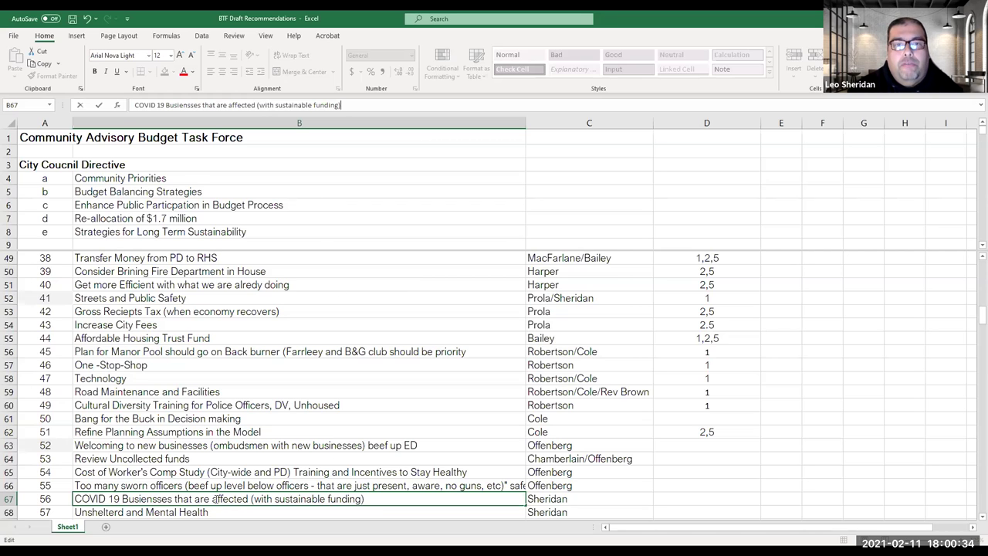
scroll(247, 434, down, 2)
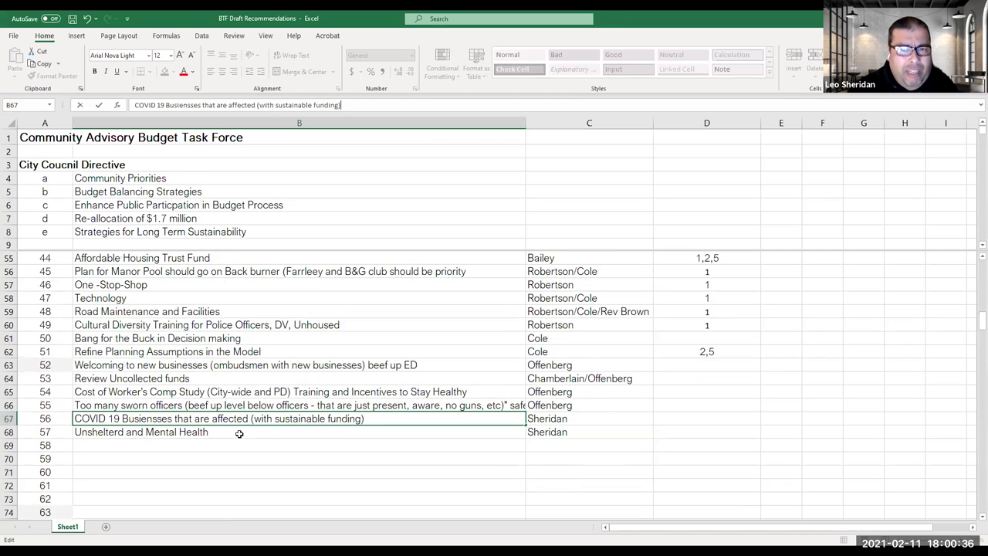
Begin appending '(sustainable funding' to idea 57 in B68
click(238, 431)
click(246, 108)
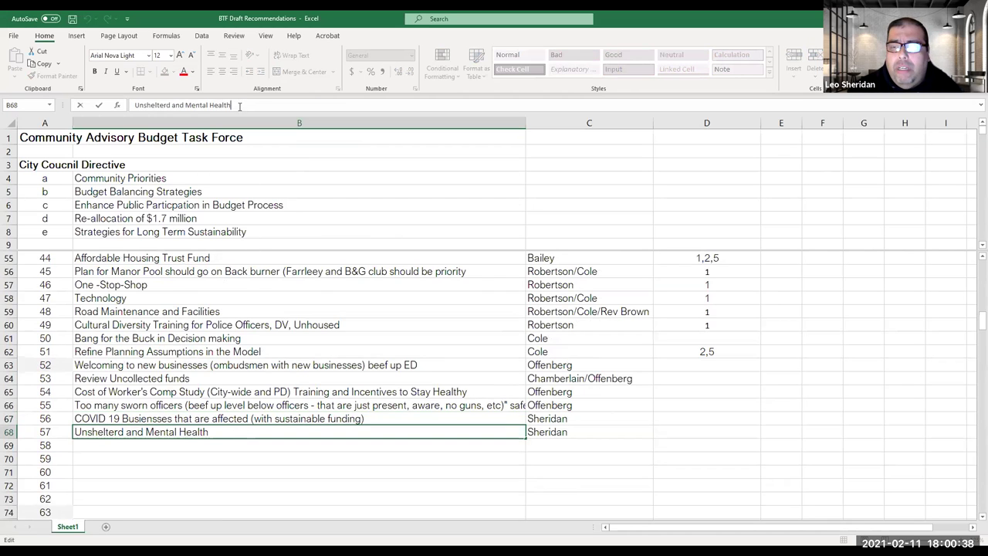
text((sustai)
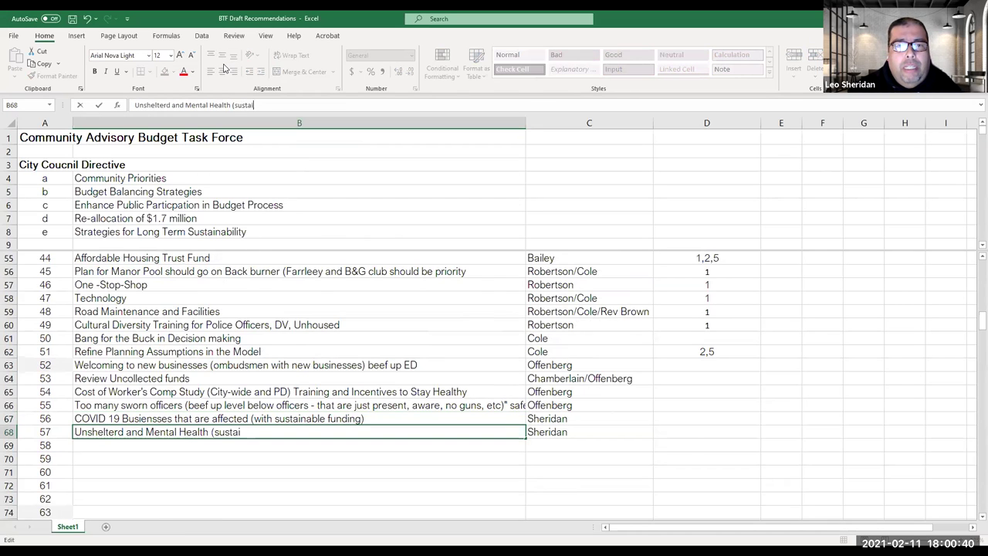
text(nable funding)
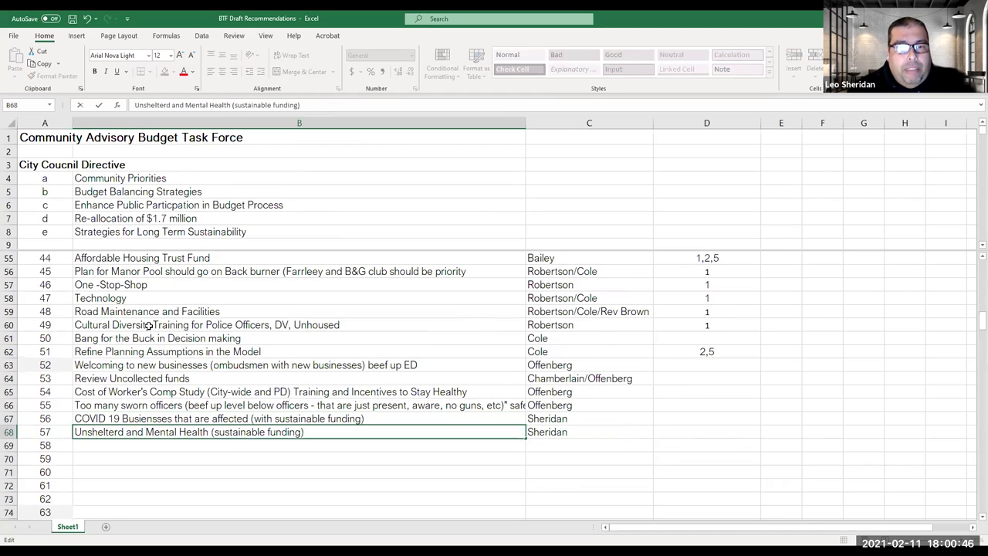
Commit idea 57's funding note and reword B67 to 'Businesses affected by COVID-19 (with sustainable funding)'
key(Return)
click(100, 417)
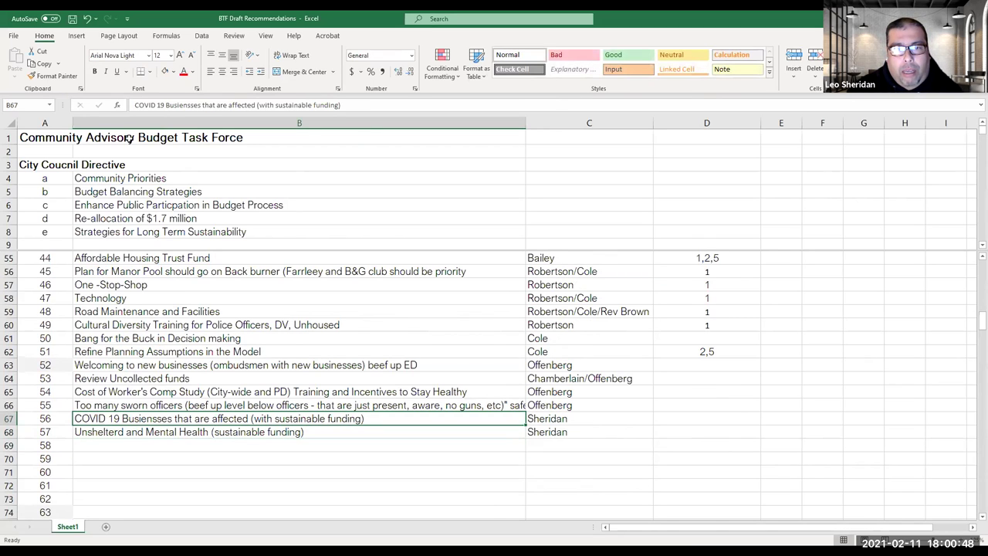
click(132, 104)
text(Businesse)
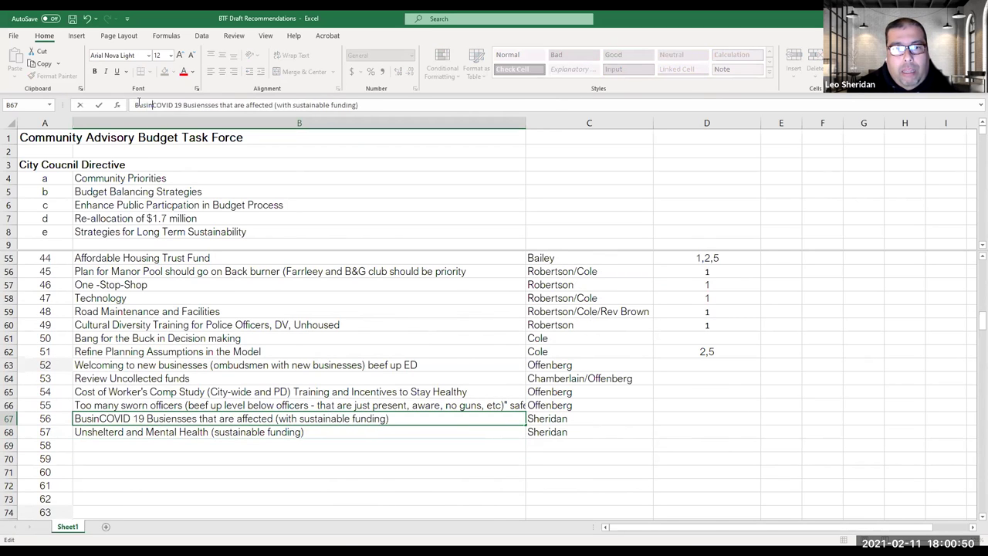
text(s affected by)
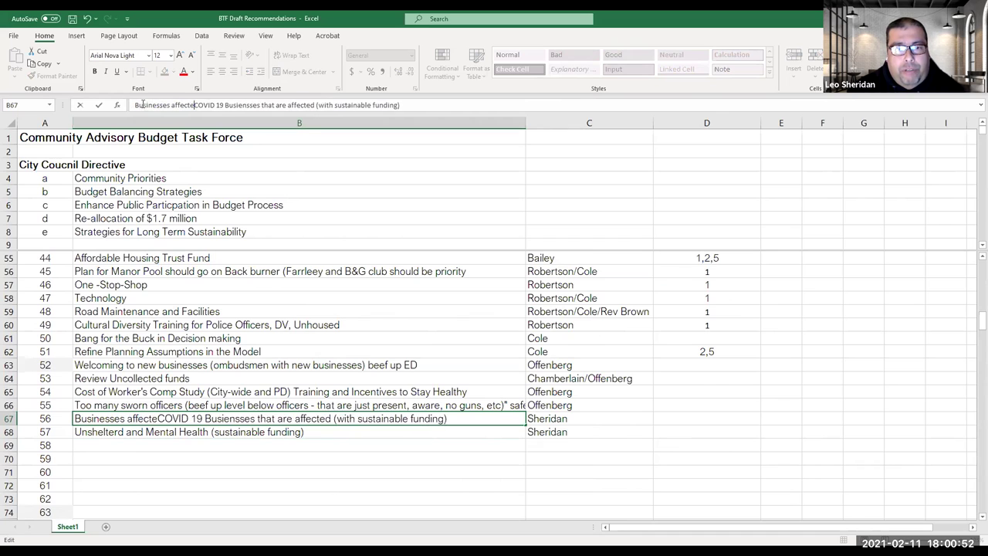
key(Right)
key(shift+Right)
key(shift+Right)
key(shift+Right)
key(shift+Right)
key(shift+Right)
key(shift+Right)
key(shift+Right)
key(shift+Right)
key(shift+Right)
key(shift+Right)
key(shift+Right)
key(shift+Right)
key(shift+Right)
key(shift+Right)
key(shift+Right)
key(shift+Right)
key(shift+Right)
key(shift+Right)
key(shift+Right)
key(shift+Right)
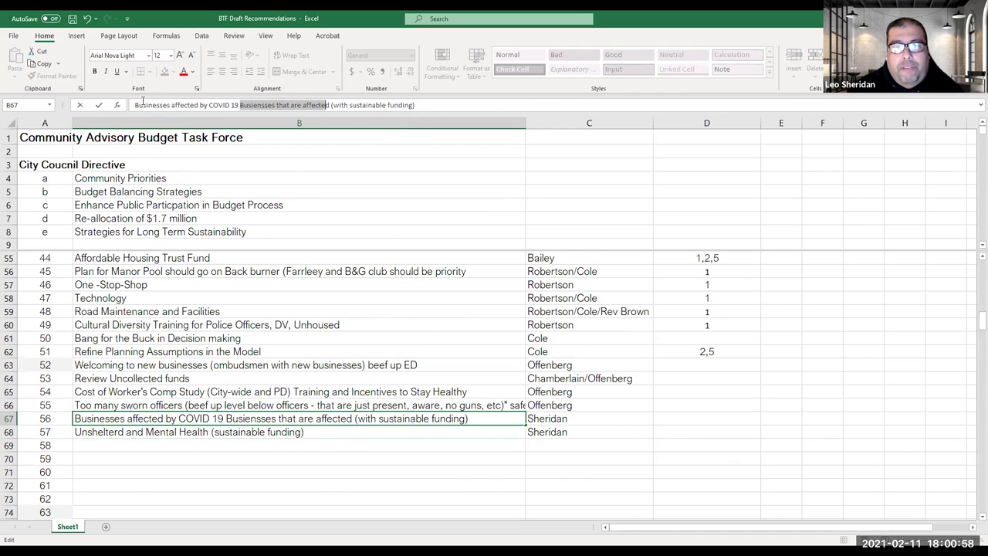
key(Delete)
key(BackSpace)
text(-)
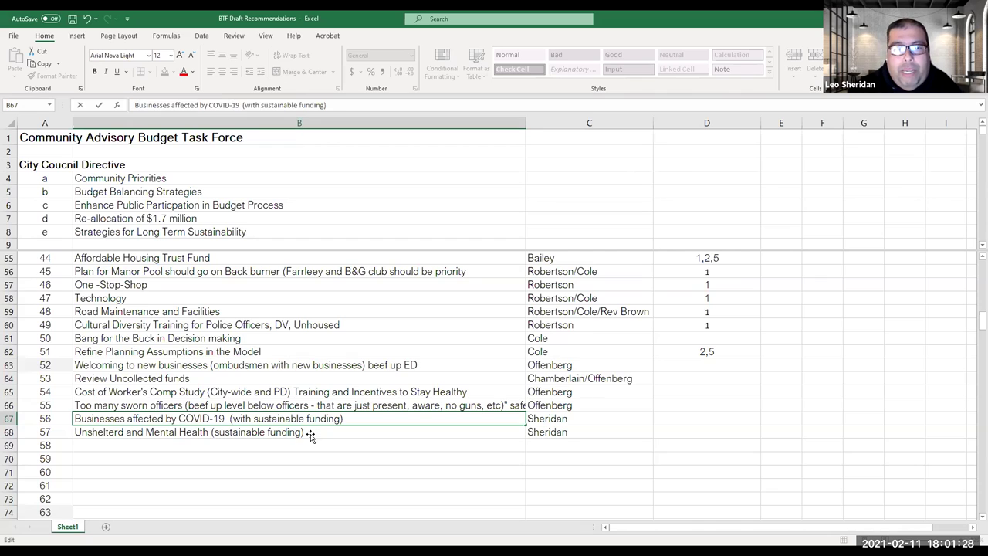
click(80, 445)
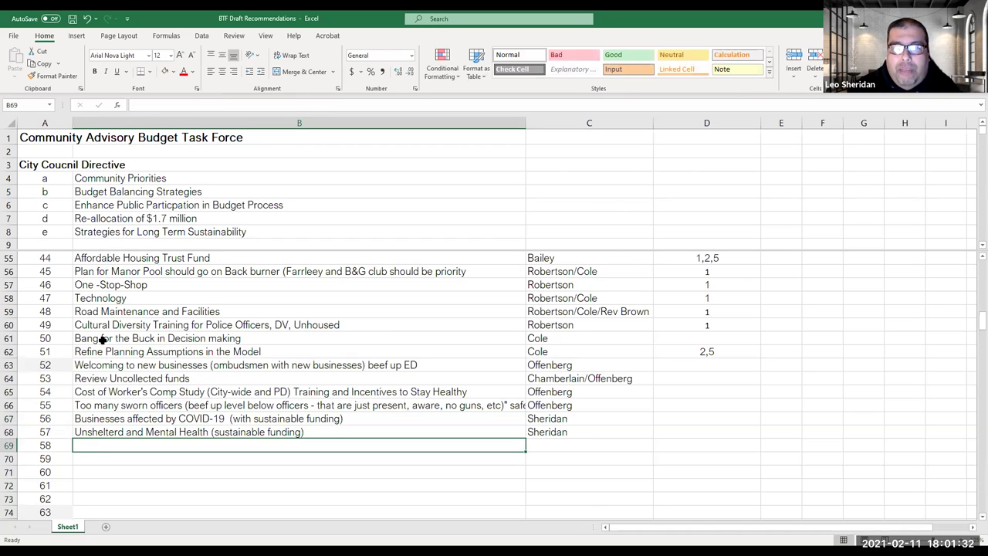
Insert a blank row 53 below Streets and Public Safety and enter 'Public Safety' in B53
scroll(438, 350, up, 4)
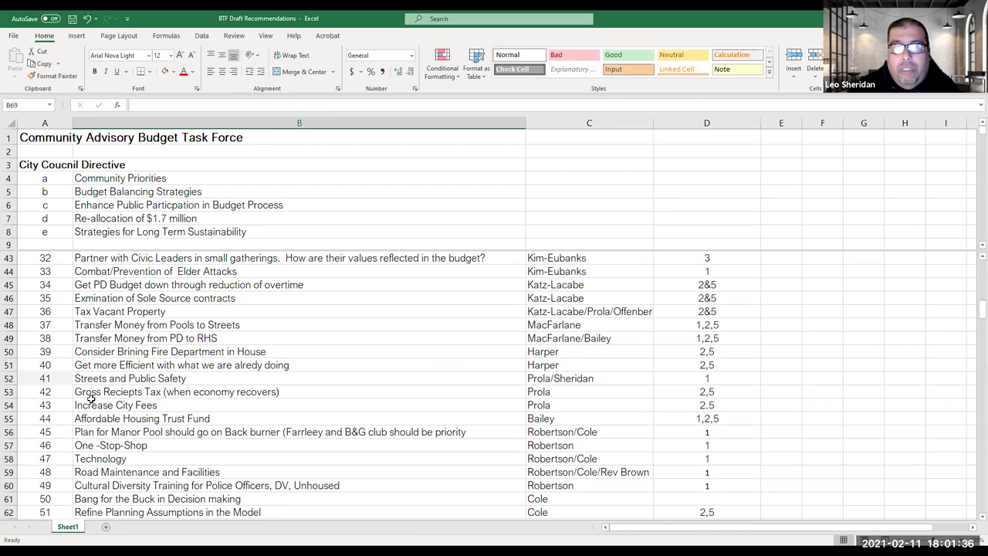
click(87, 381)
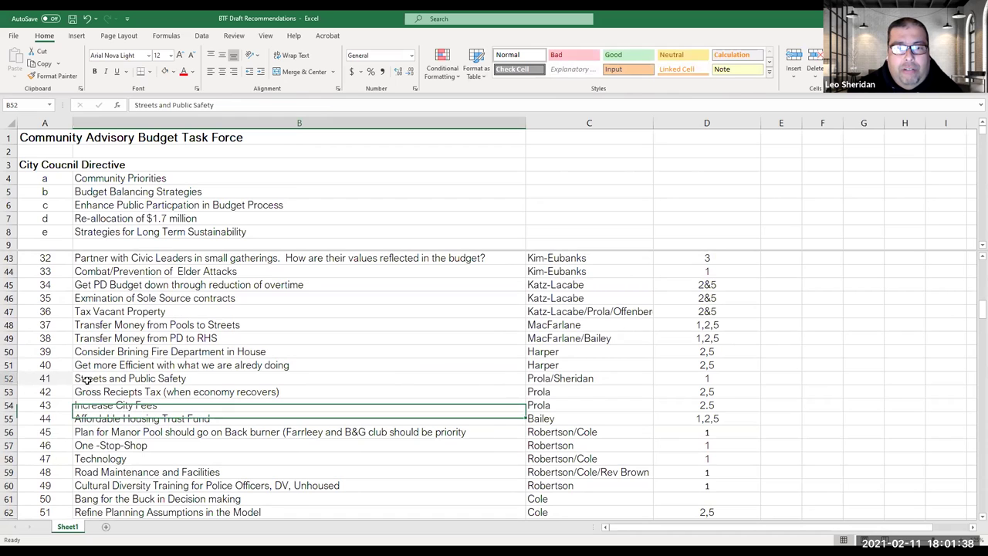
click(8, 391)
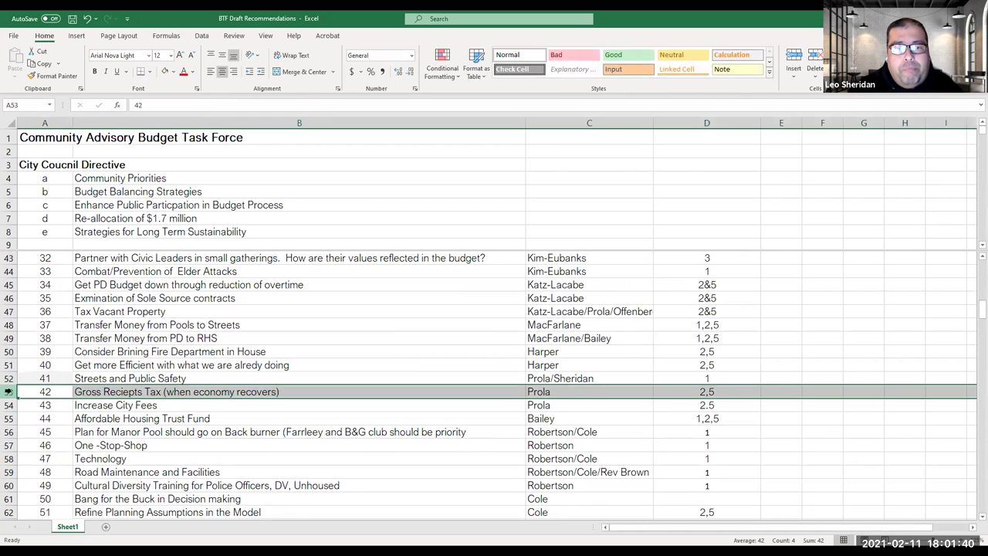
right_click(10, 392)
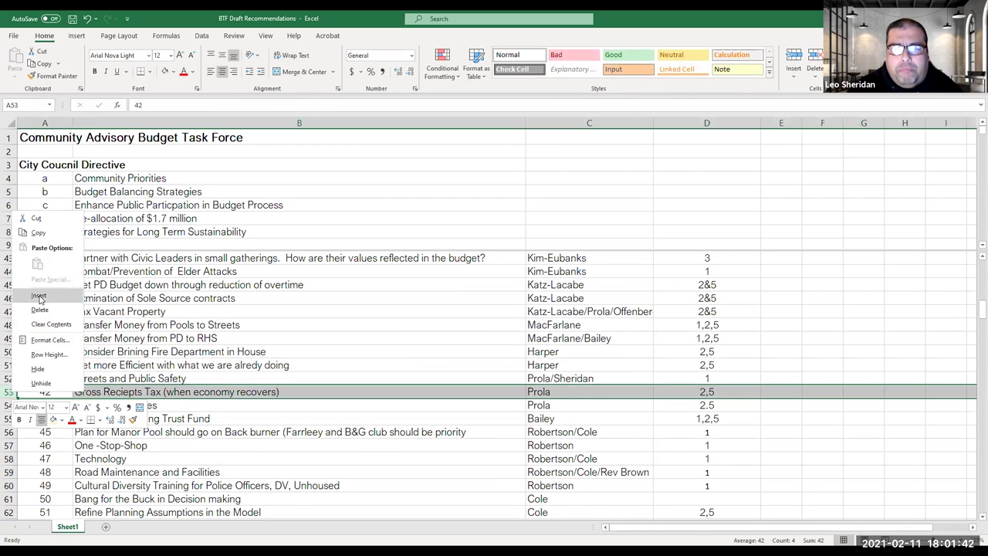
click(39, 296)
click(109, 393)
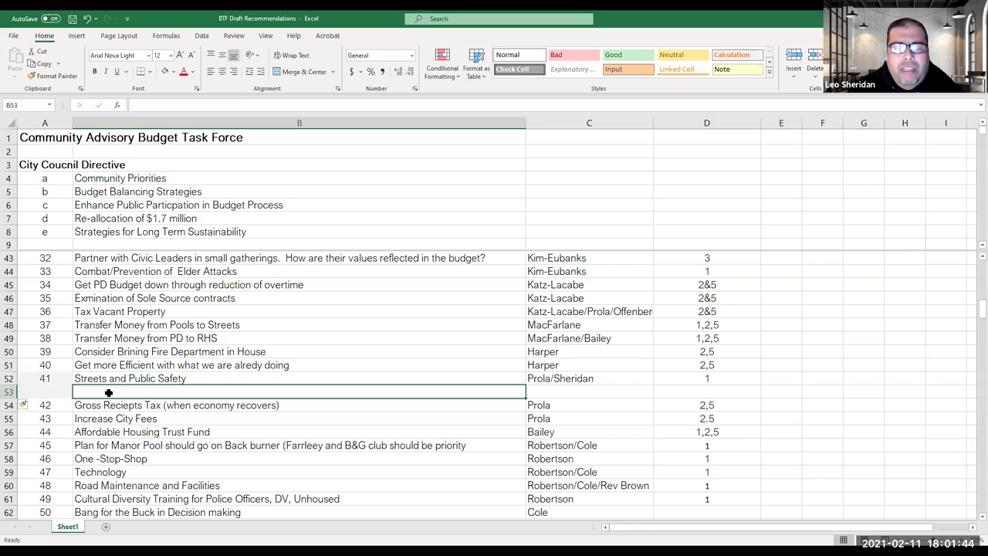
text(Public Safety)
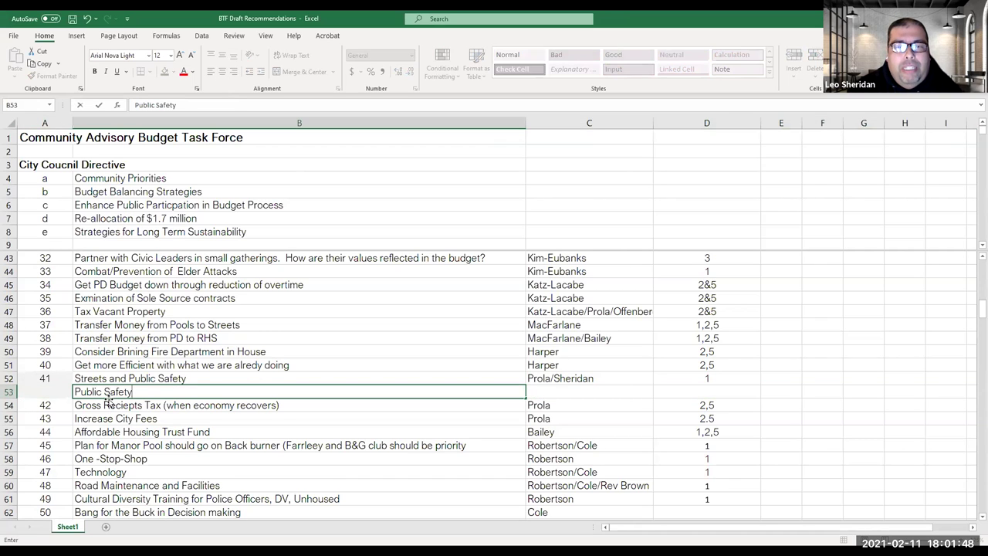
key(Return)
Shorten B52 to 'Streets' by deleting 'and Public Safety'
key(Up)
key(Up)
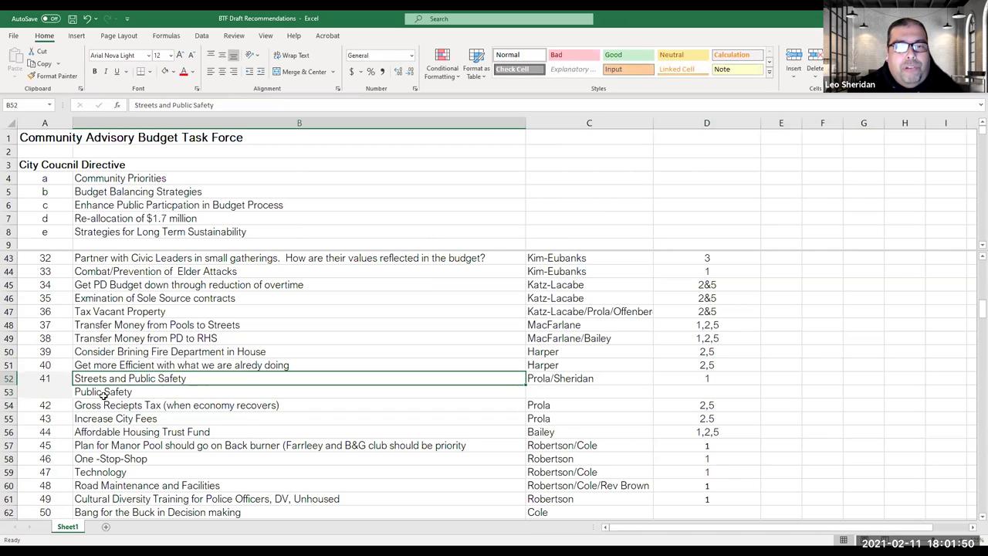
drag(159, 104, 259, 103)
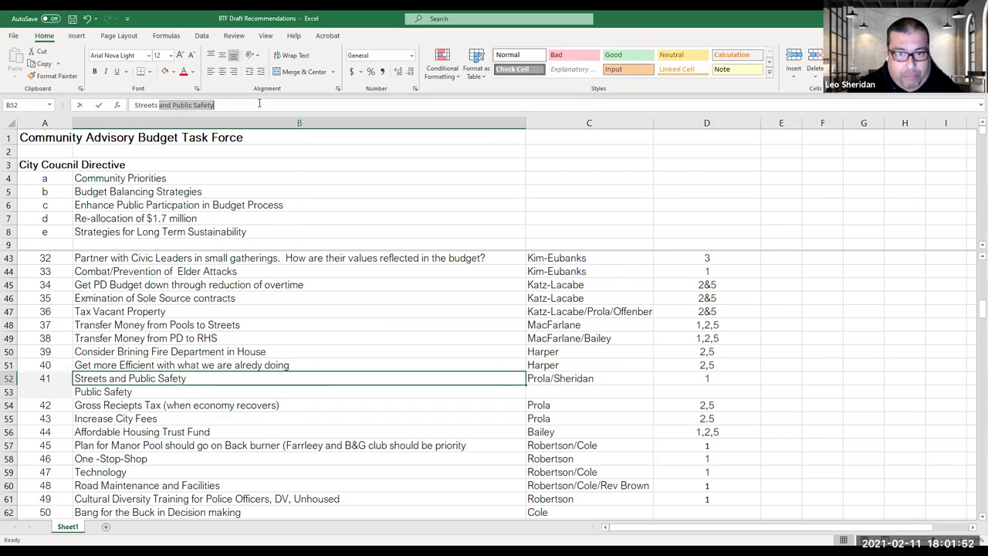
key(BackSpace)
key(Return)
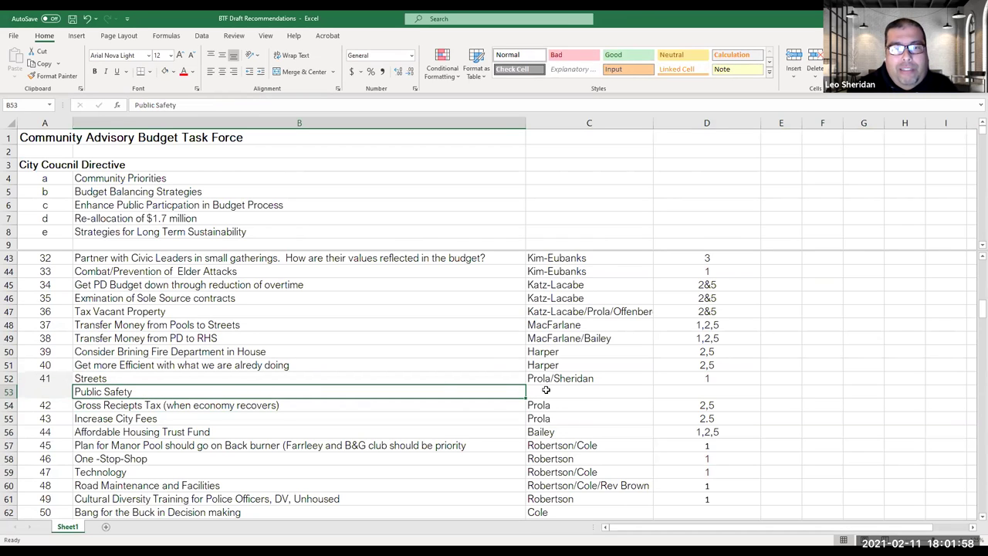
Copy C52's two-member credit into C53
click(538, 378)
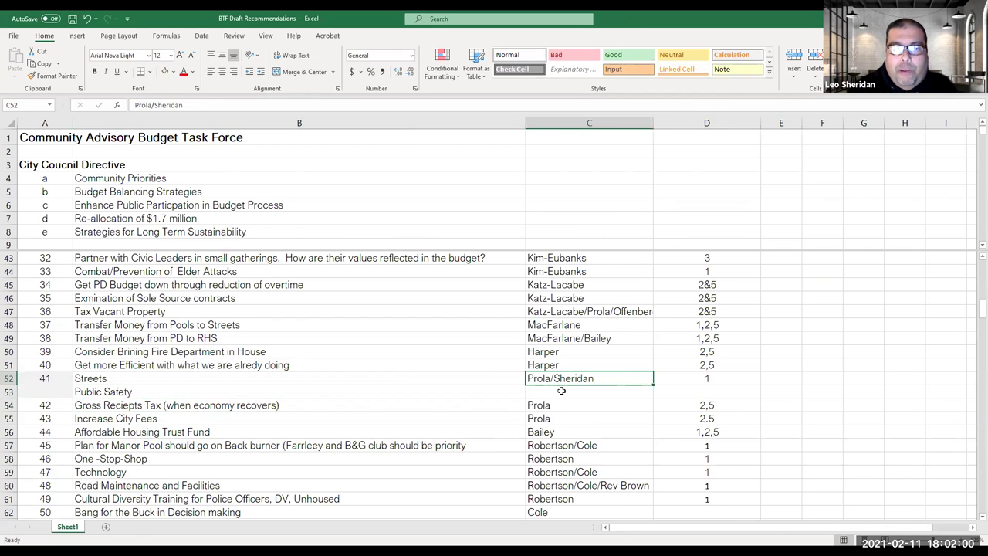
key(ctrl+c)
click(552, 393)
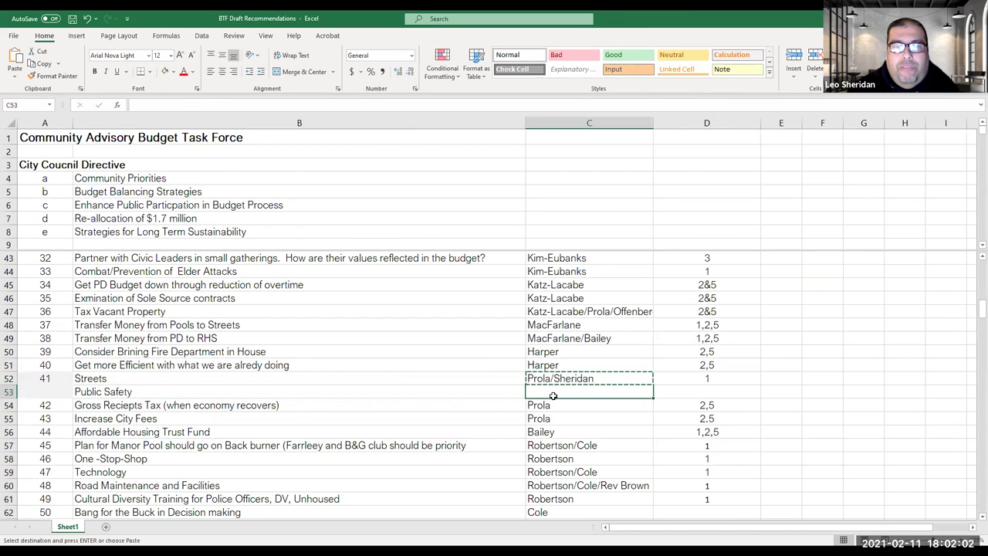
key(ctrl+v)
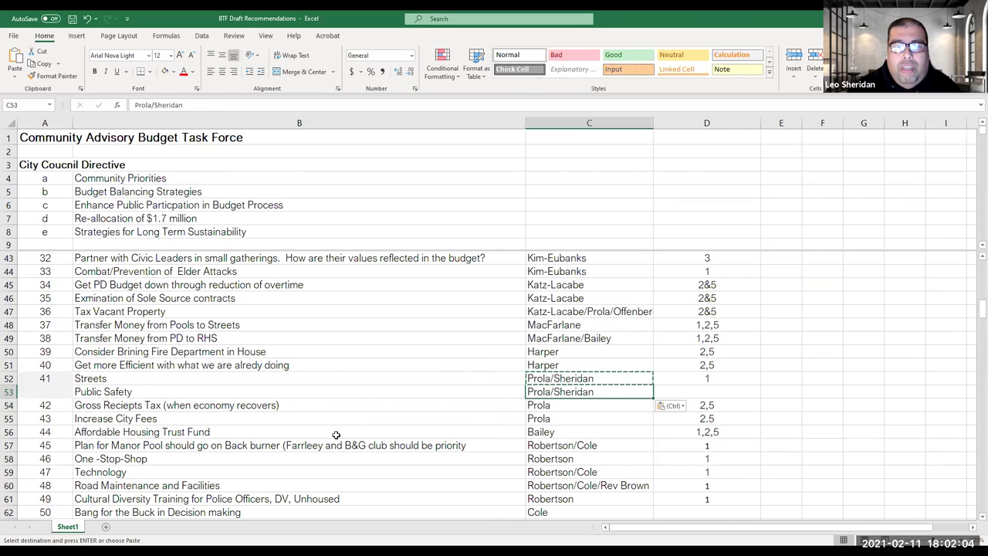
click(343, 426)
scroll(332, 360, down, 1)
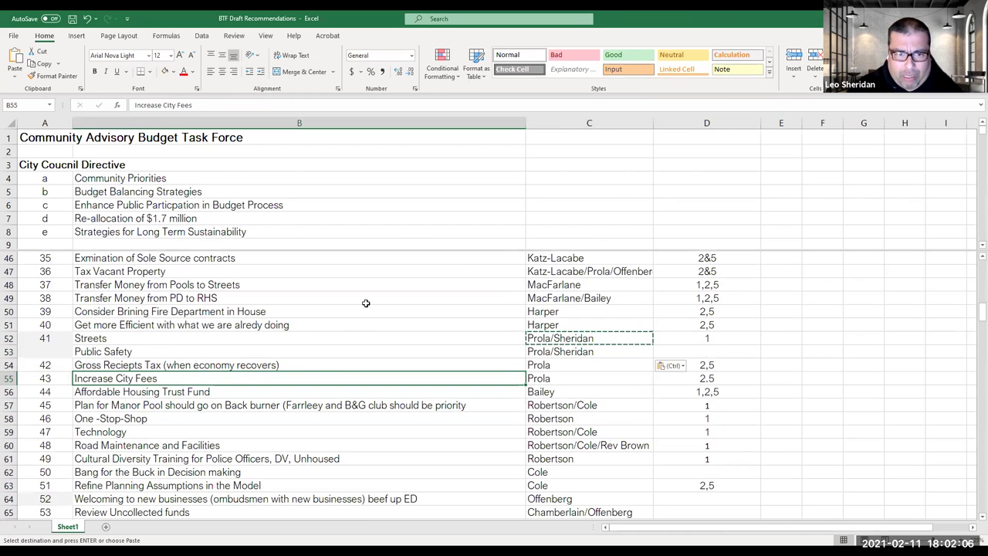
Enter 'Outreach Survey for budgeting priorities' in B70 and credit it to the member of ideas 56–57
scroll(369, 312, down, 2)
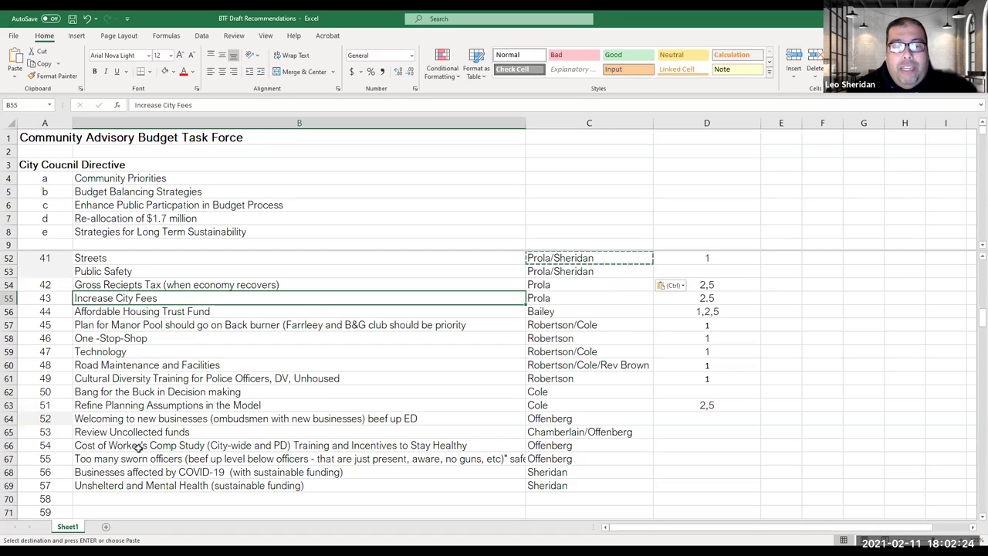
click(92, 498)
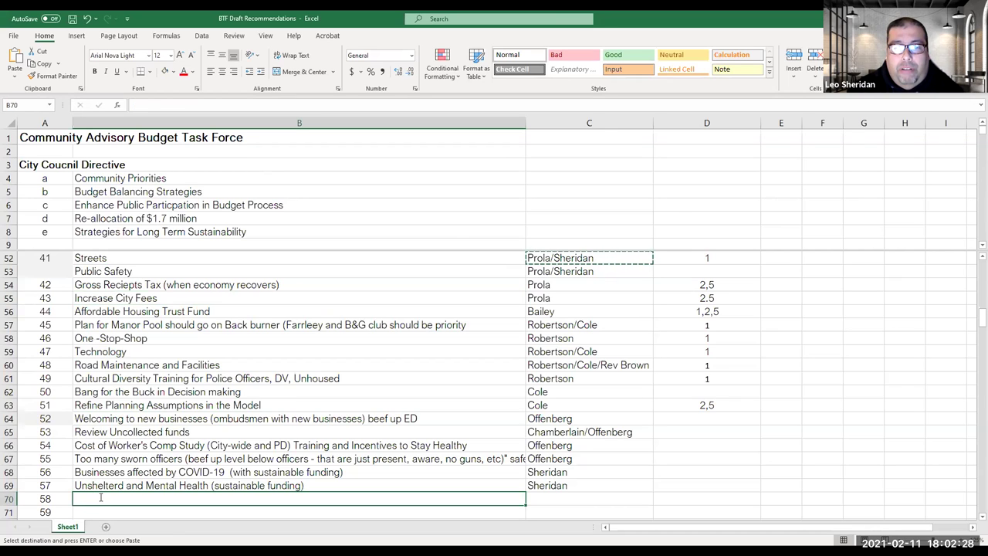
text(Outr)
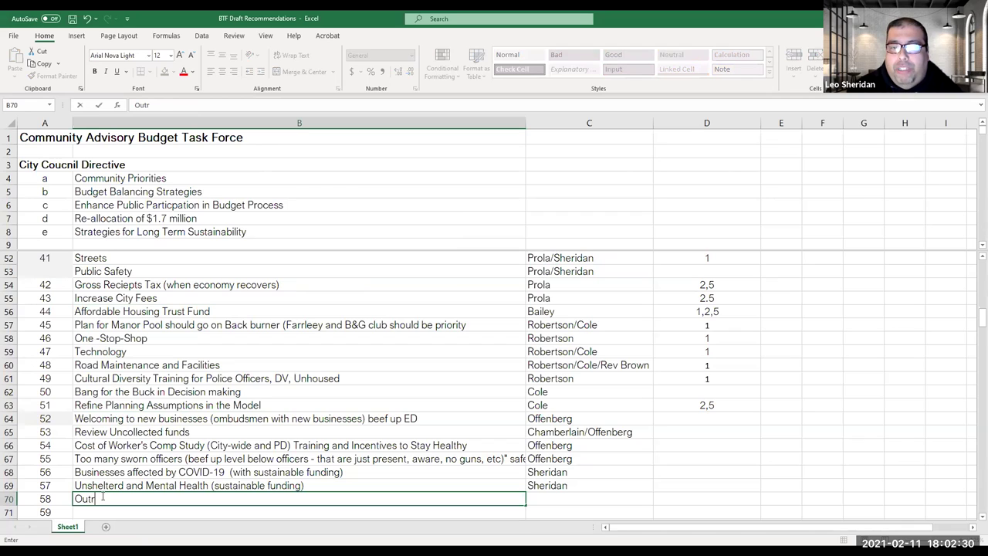
text(each)
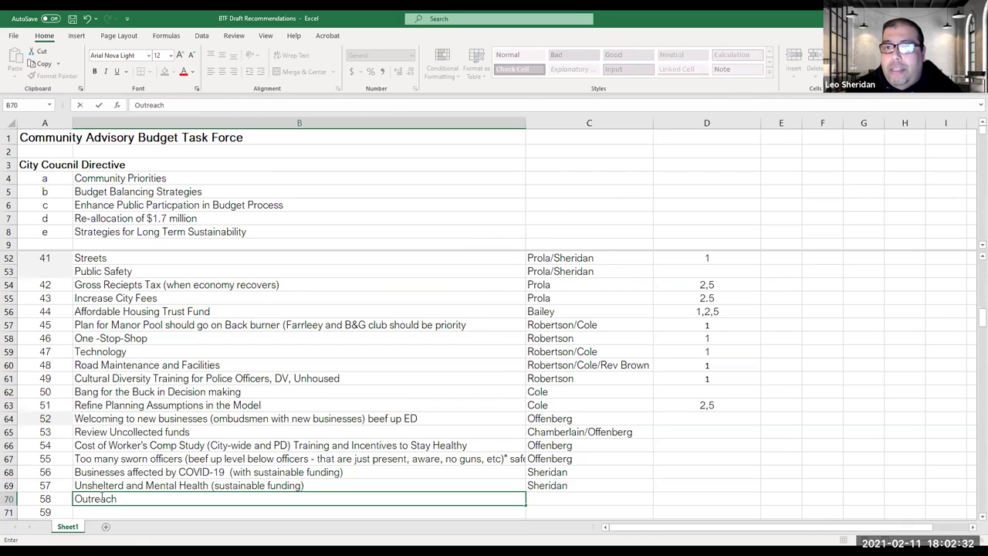
text( Survey)
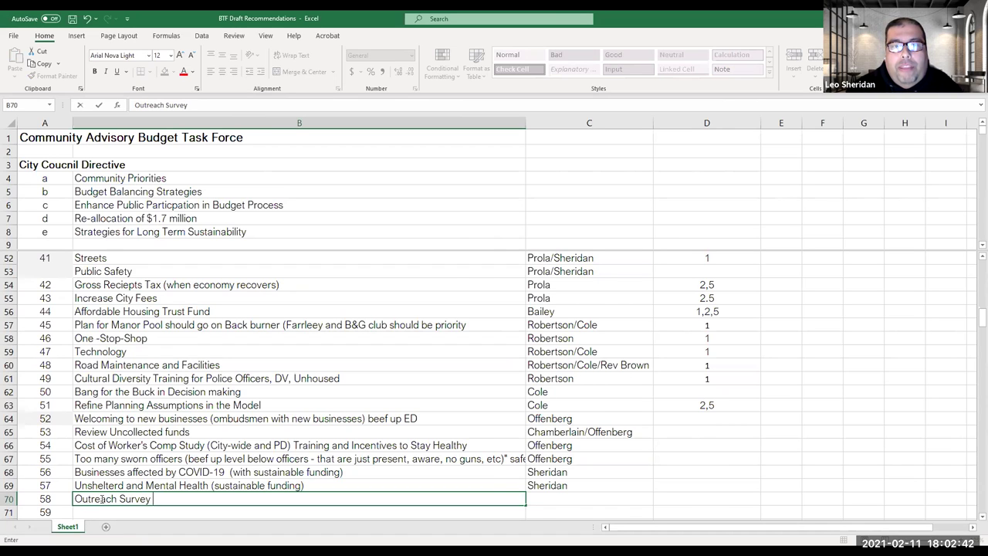
text(or budgetinf)
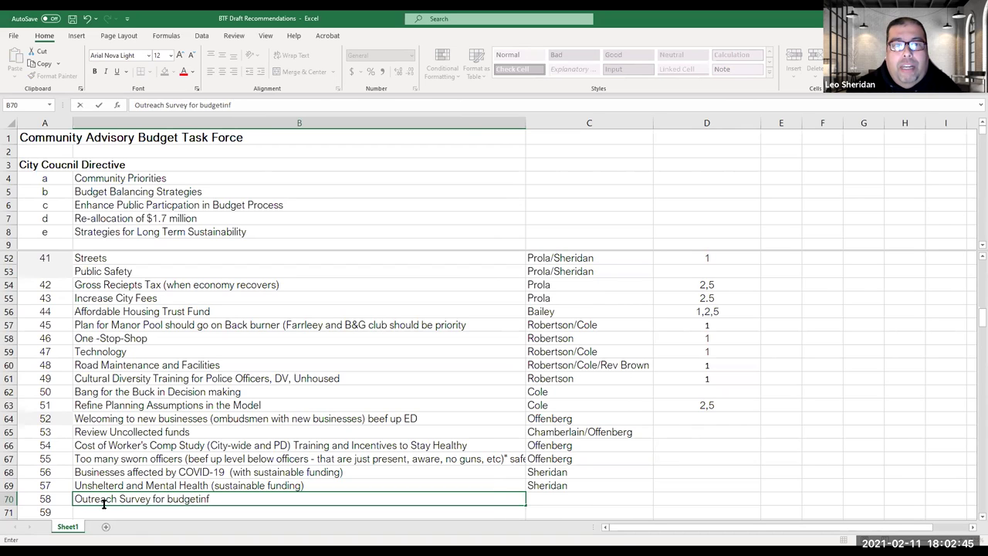
key(BackSpace)
text(g priorities)
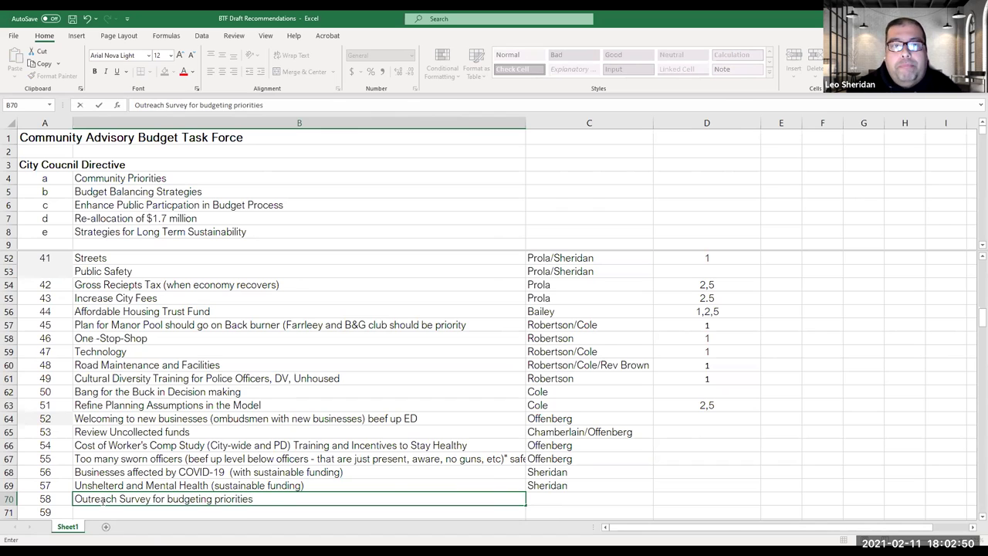
key(Tab)
text(Sheri)
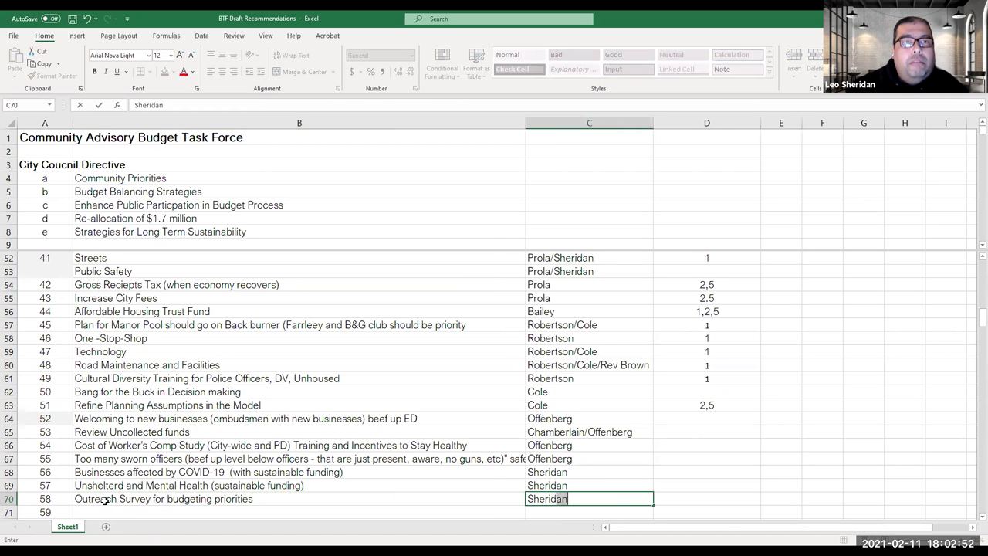
click(180, 498)
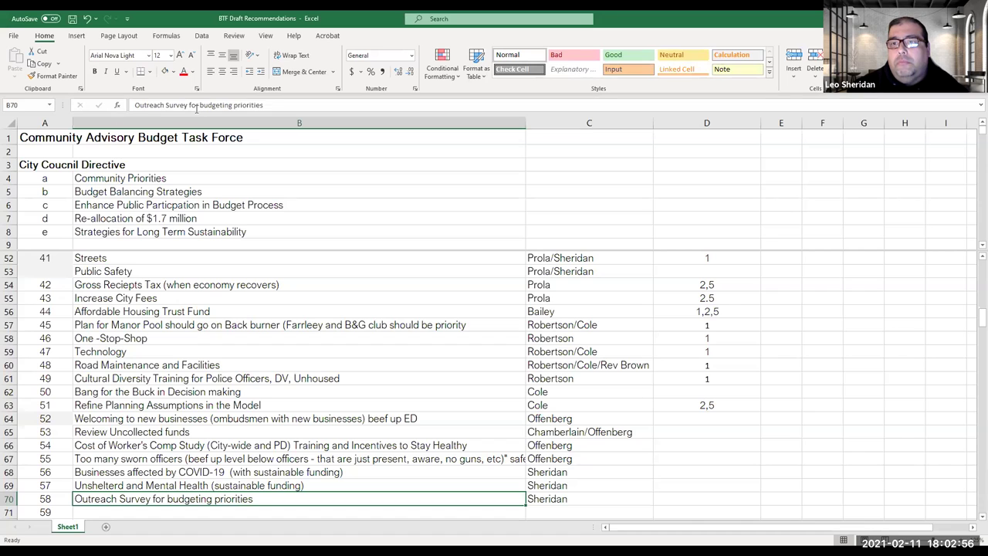
Append '(don't cut PD until survey larger city)' to idea 58's text in B70
click(266, 105)
text((don;t)
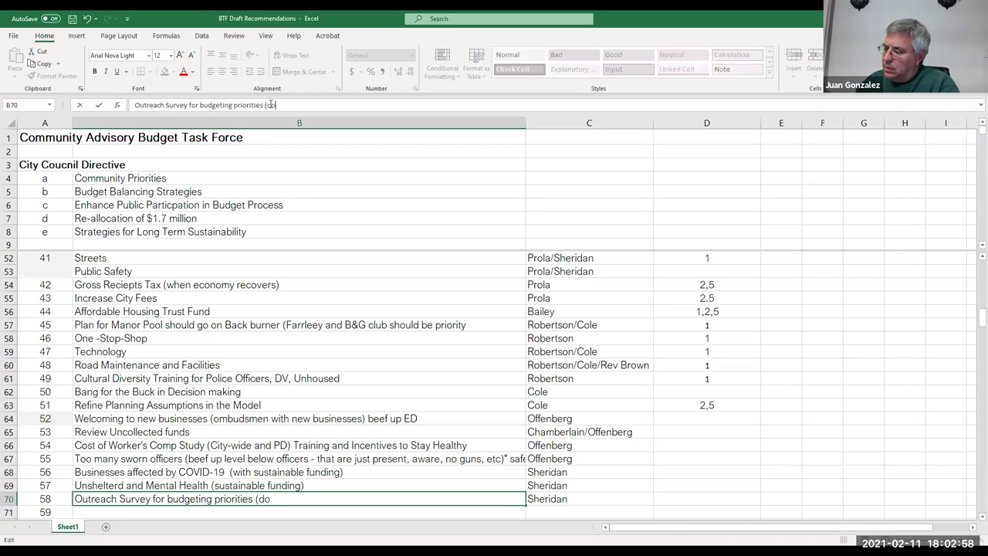
key(BackSpace)
key(BackSpace)
text('t cut P)
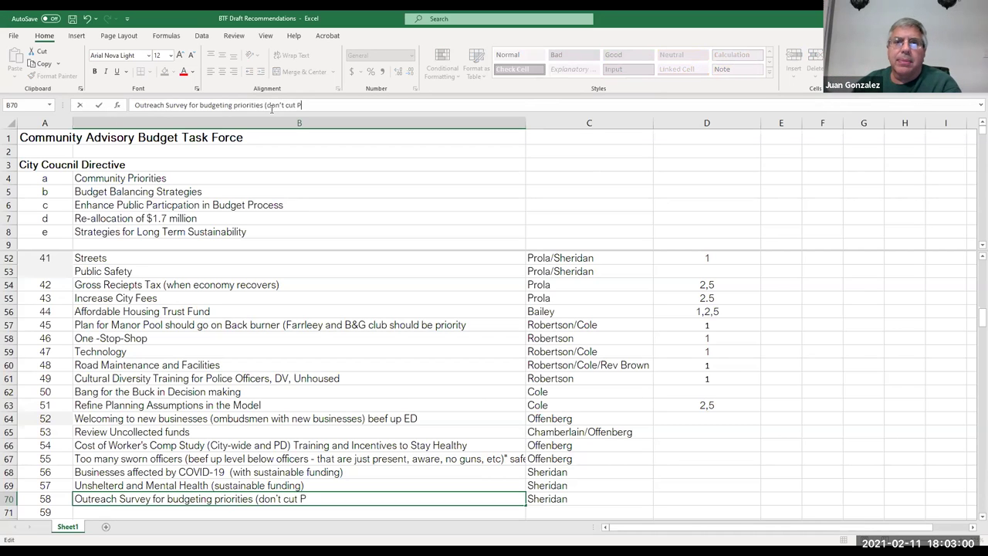
text(D u)
text(ntil)
text( surb)
text(ey)
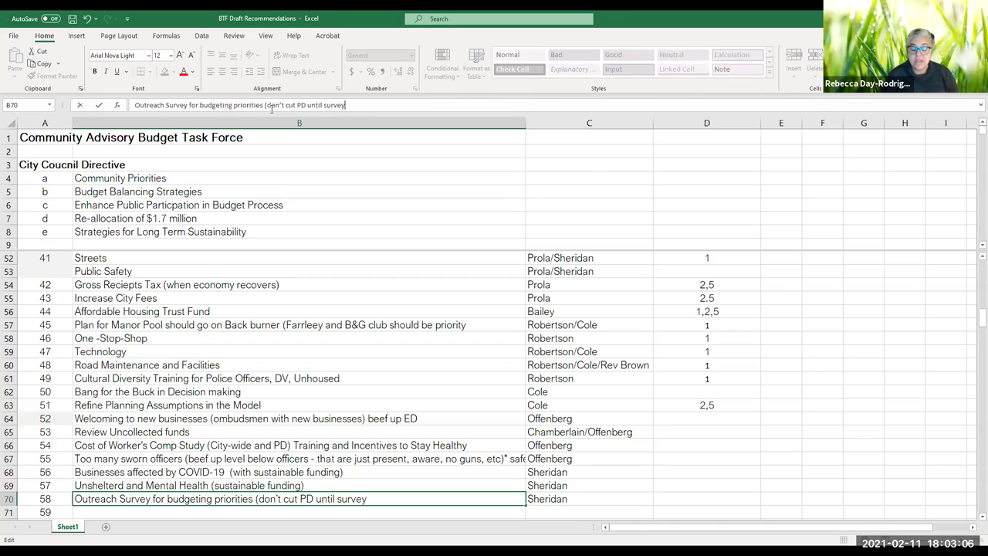
text( larger city))
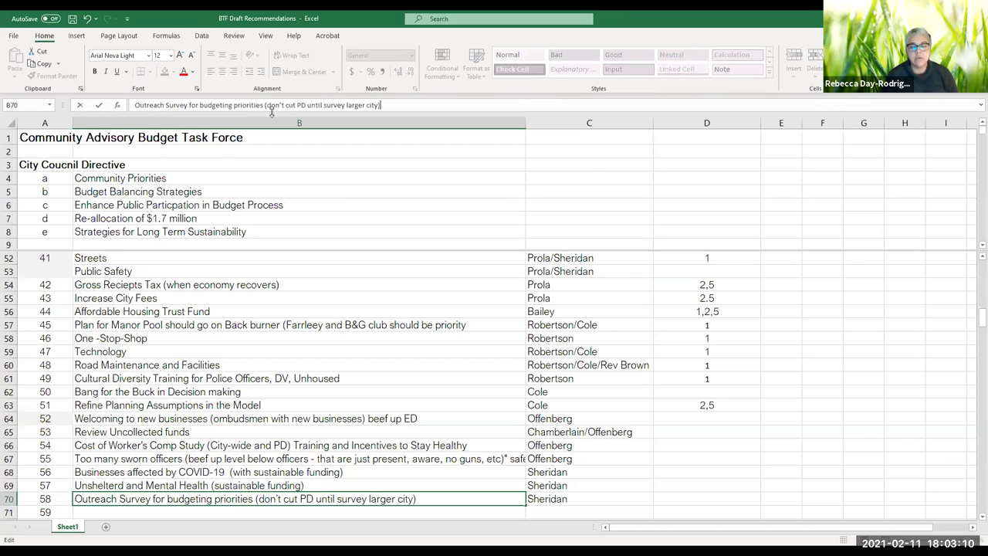
key(Return)
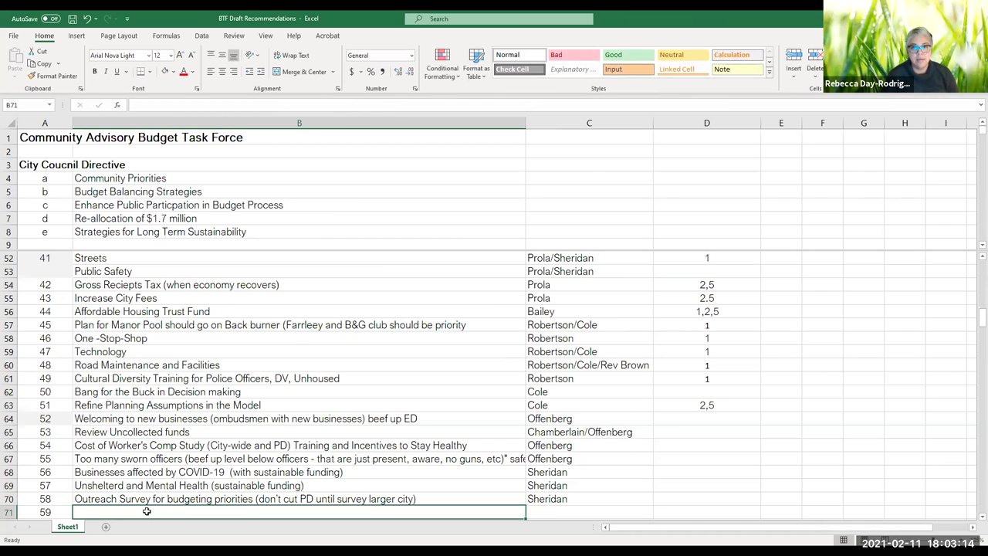
Write idea 59 in B71: data regarding customer satisfaction and whether we're having an impact for our dollars
text(Data)
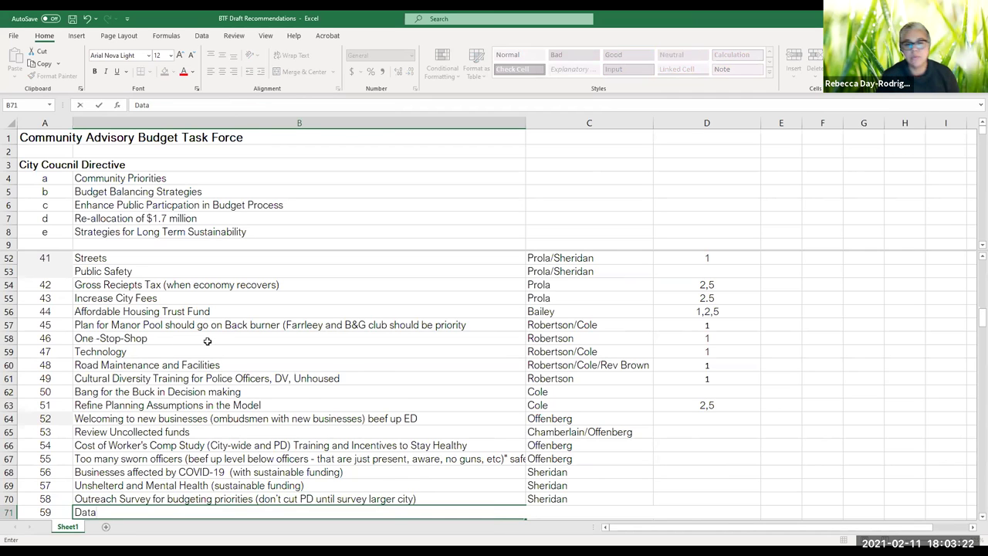
scroll(207, 342, down, 1)
scroll(206, 342, down, 1)
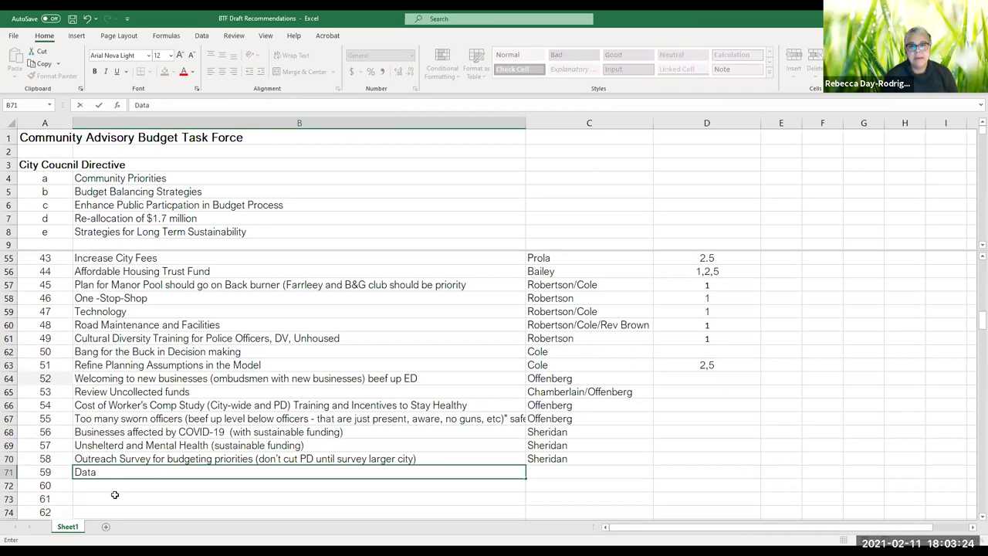
click(112, 496)
click(108, 473)
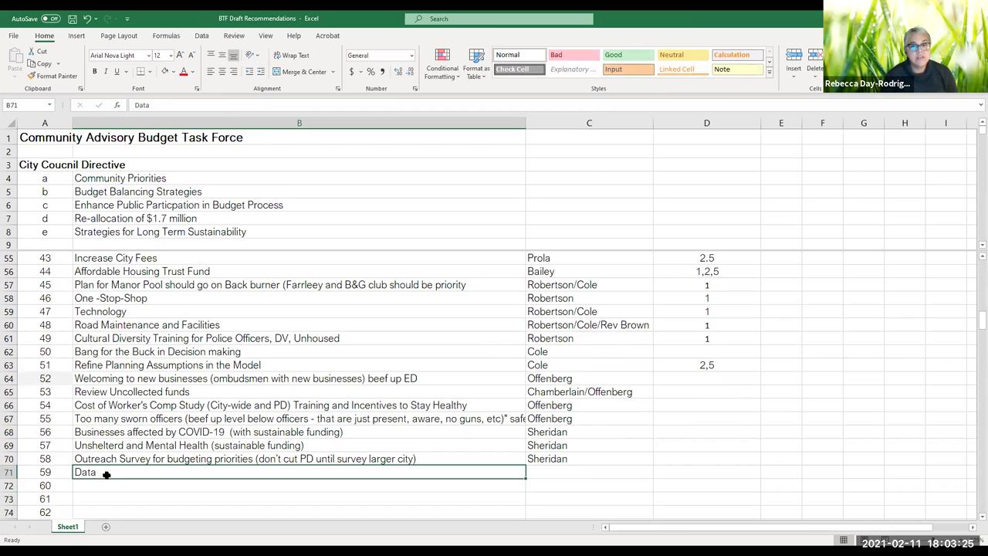
click(159, 104)
text(regar)
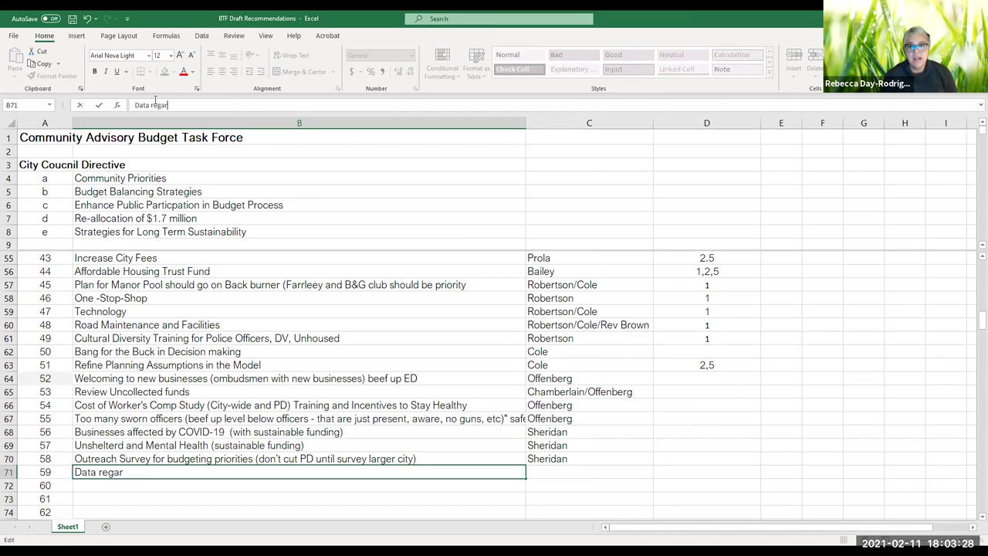
text(ding customer st)
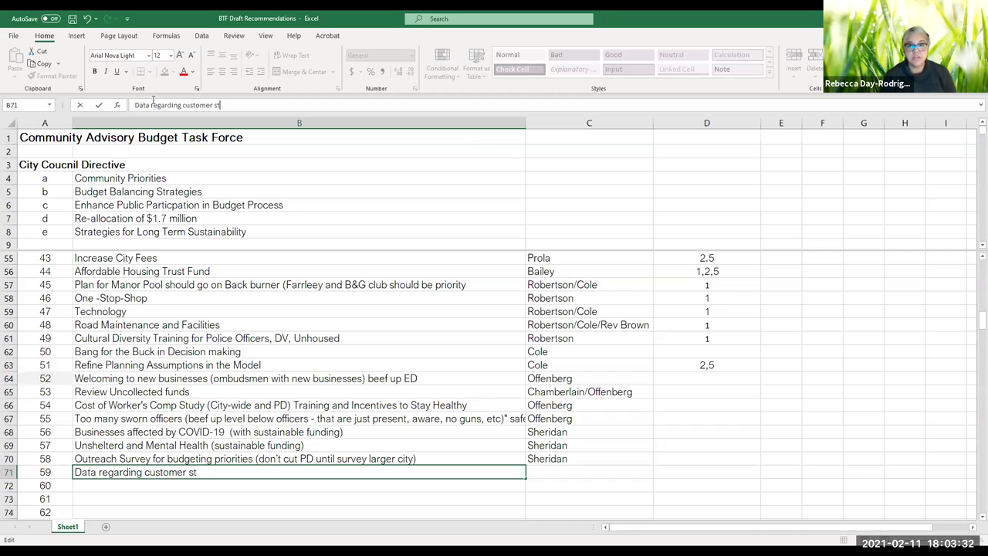
key(BackSpace)
text(atisfaction and)
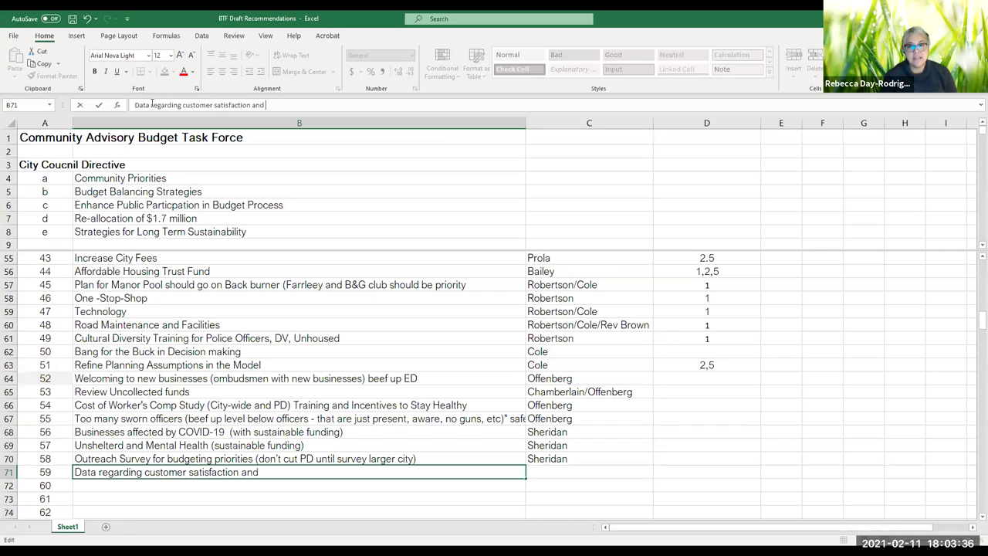
text( does)
key(BackSpace)
key(BackSpace)
key(BackSpace)
key(BackSpace)
text(are we)
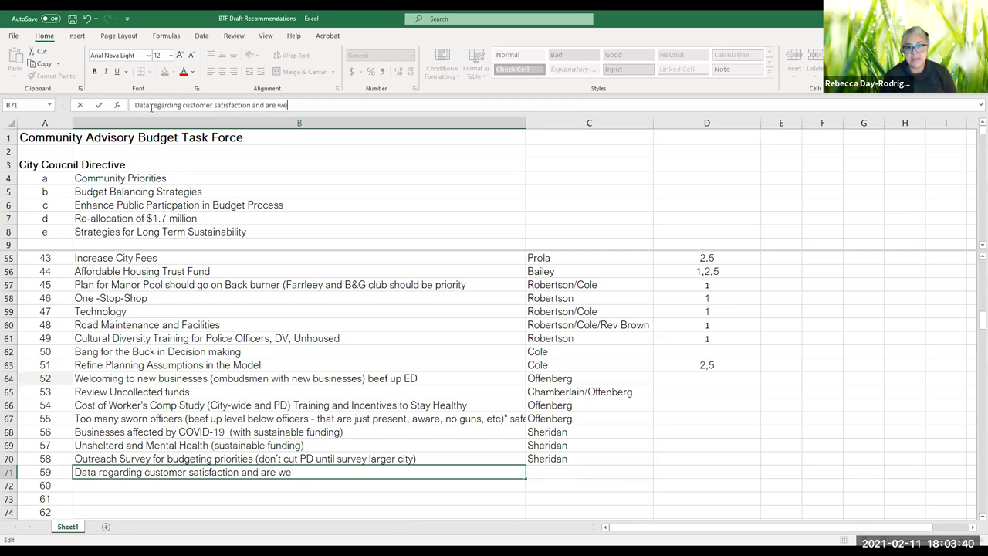
text( ha)
text(ving)
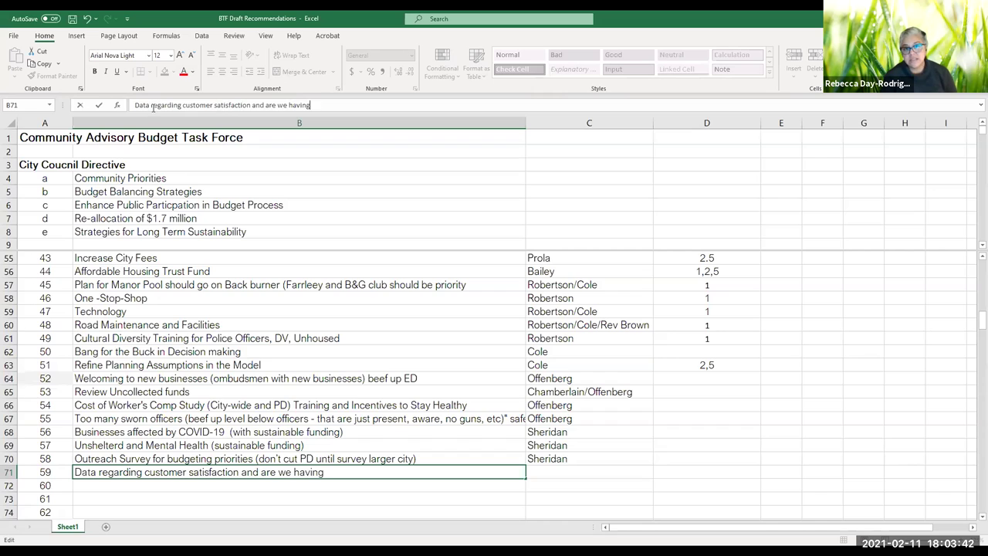
text( an impact)
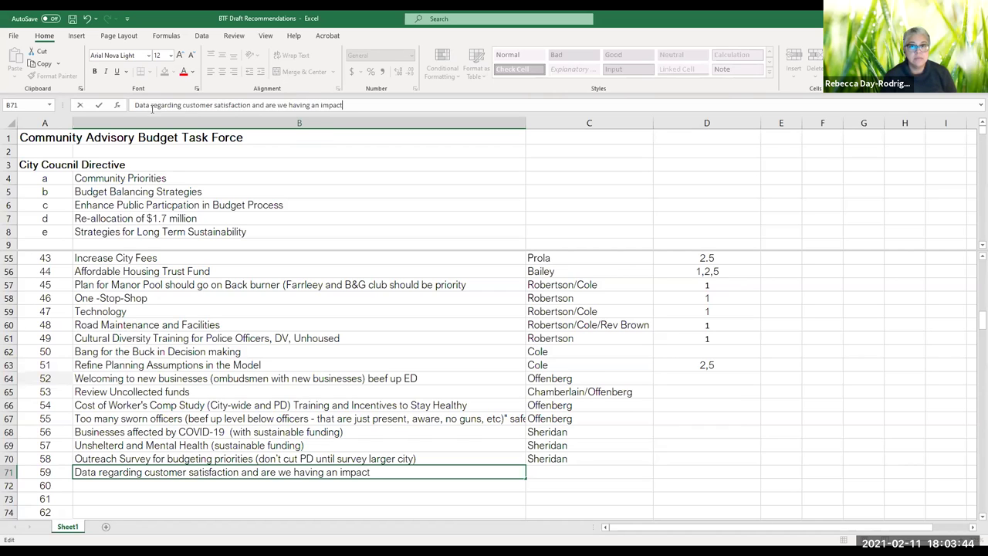
text( for our dollars)
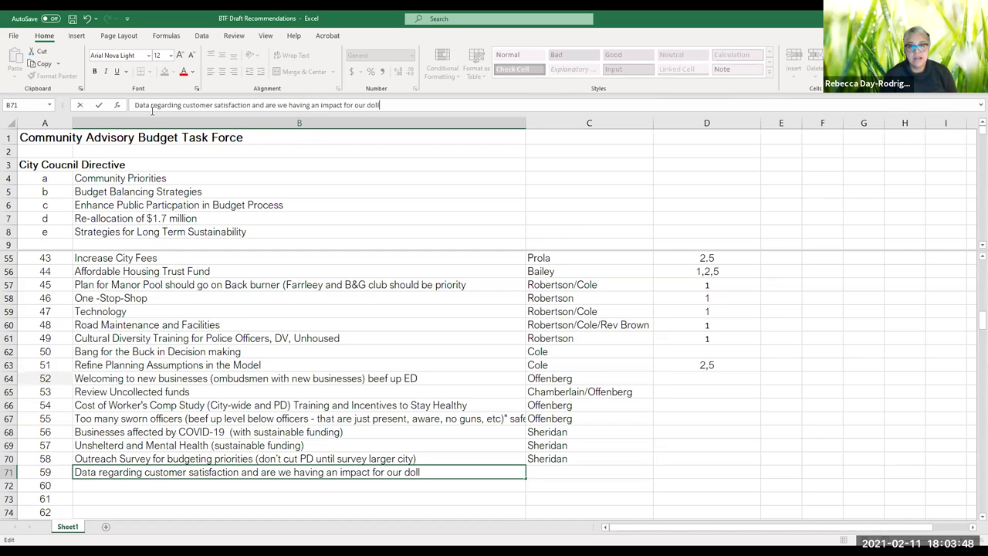
Record 'Chair' as idea 59's member in C71, removing the stray letter
click(542, 473)
text(Chair )
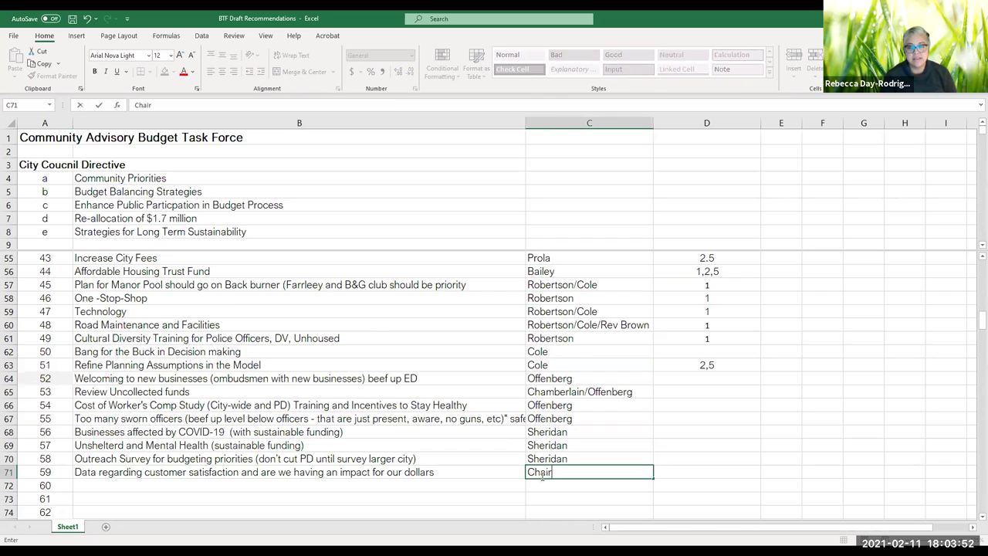
text(DRD)
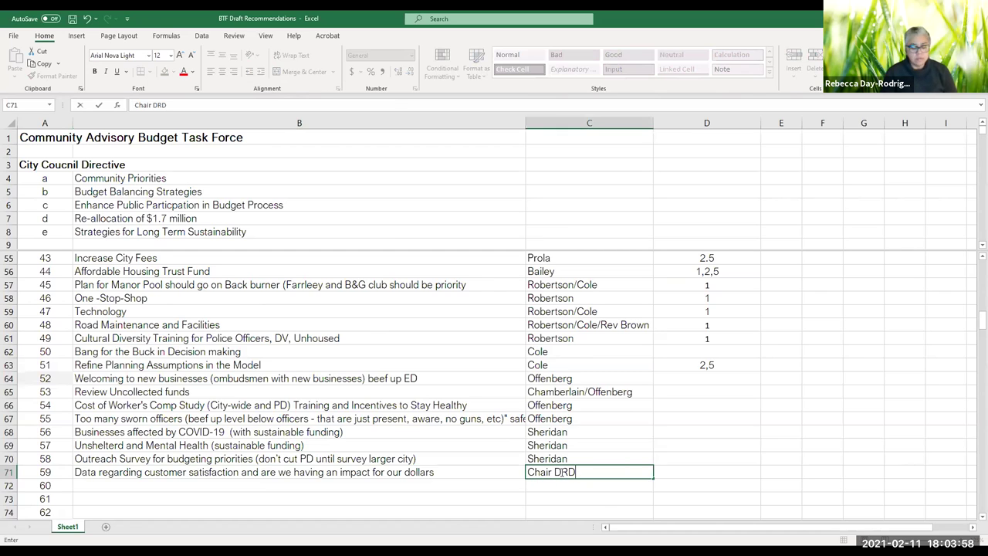
click(562, 475)
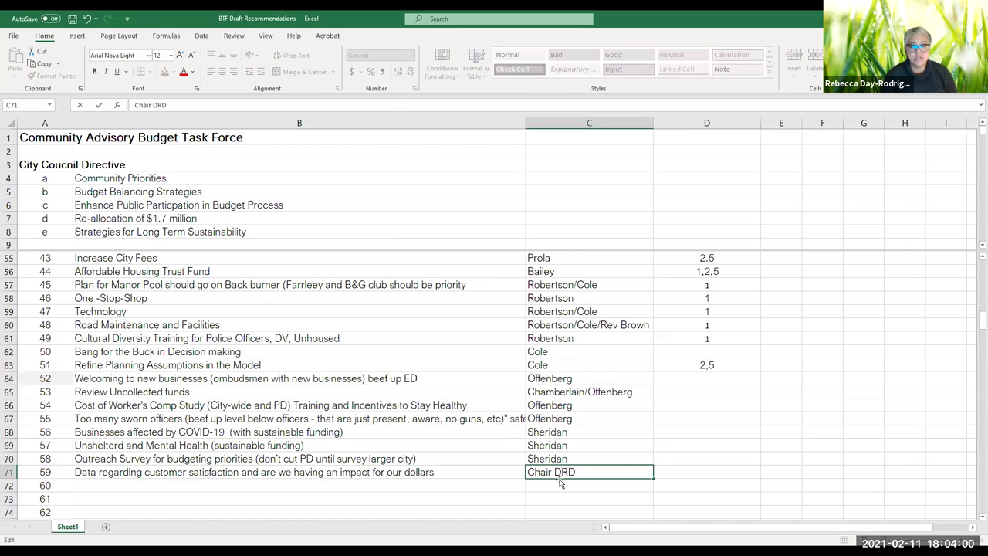
key(BackSpace)
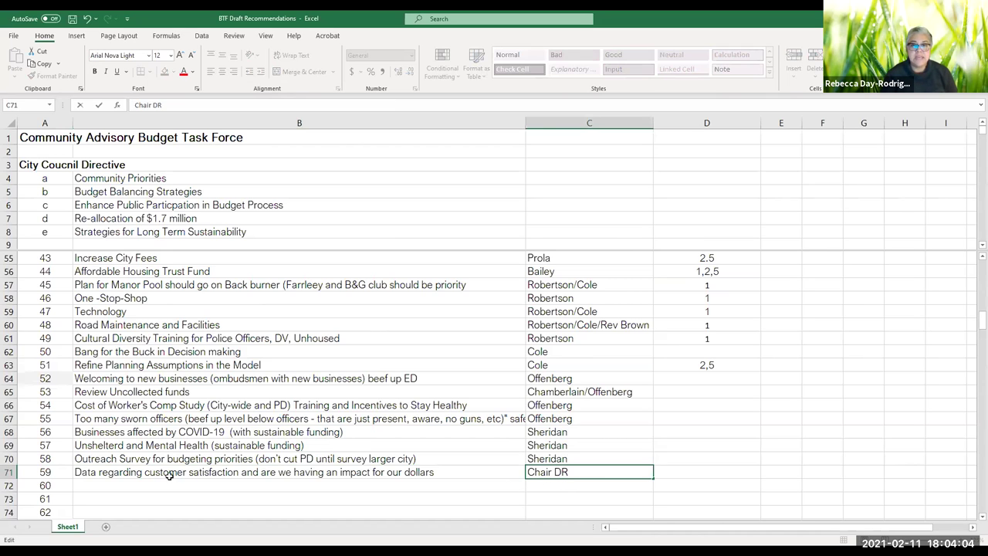
click(407, 474)
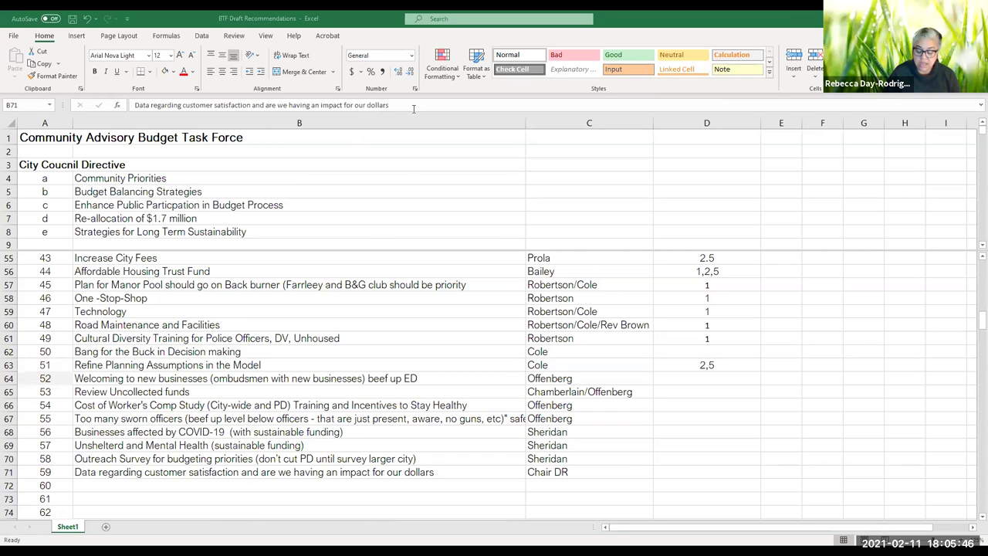
Reword idea 59 to 'Data regarding customer satisfaction and are our services impacting community for our dollars'
click(409, 105)
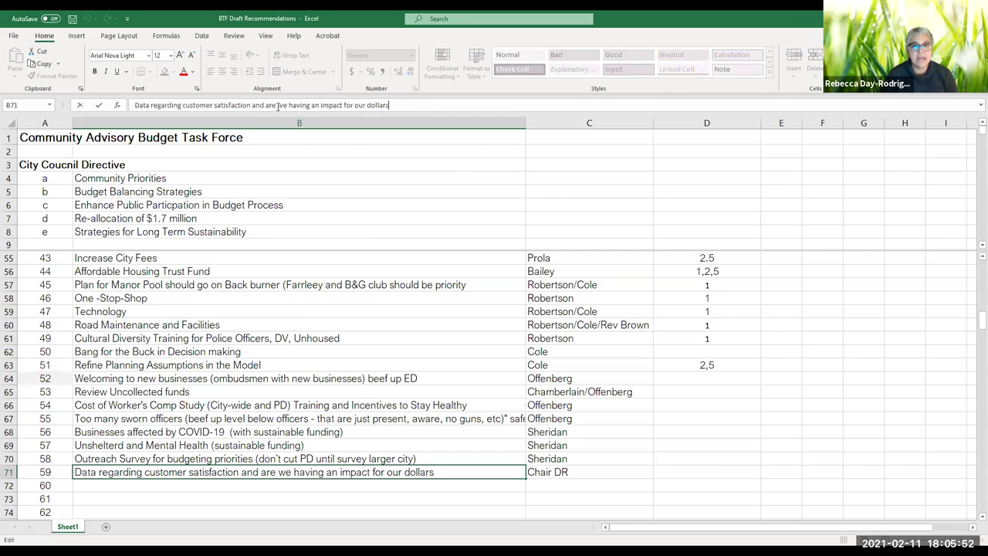
click(278, 105)
text(our servic)
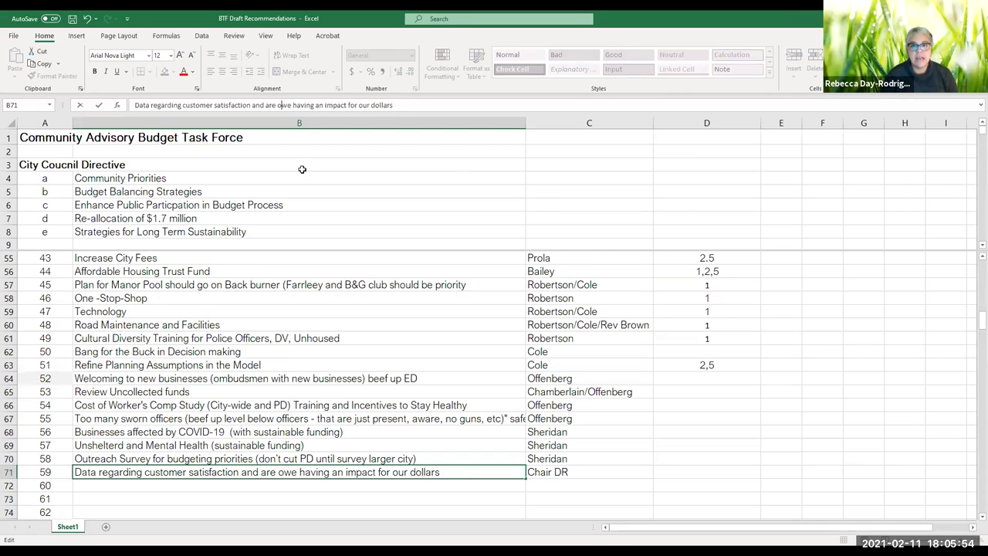
text(es)
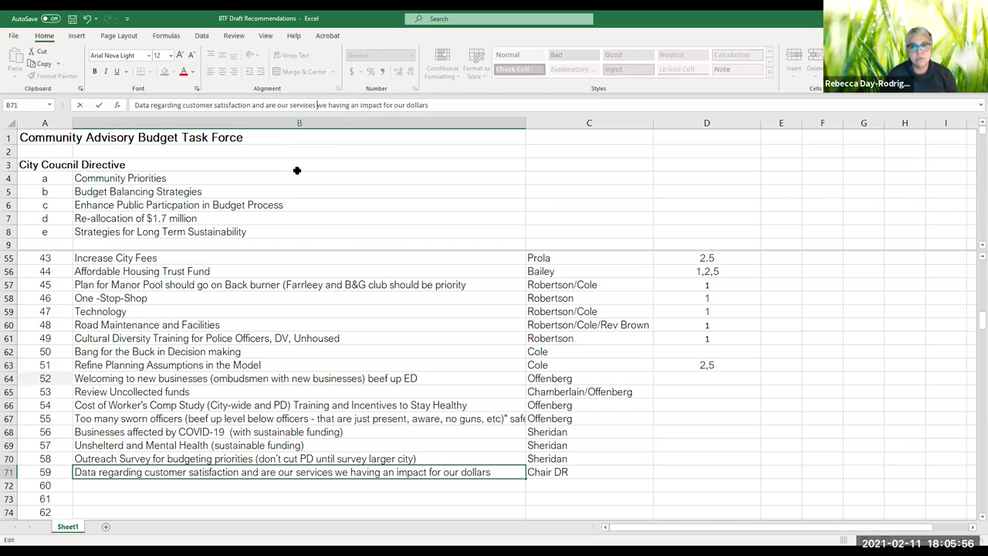
key(Delete)
key(Delete)
key(Delete)
key(Delete)
key(Delete)
key(Delete)
key(Delete)
key(Delete)
key(Delete)
key(Delete)
key(Delete)
key(Delete)
key(Delete)
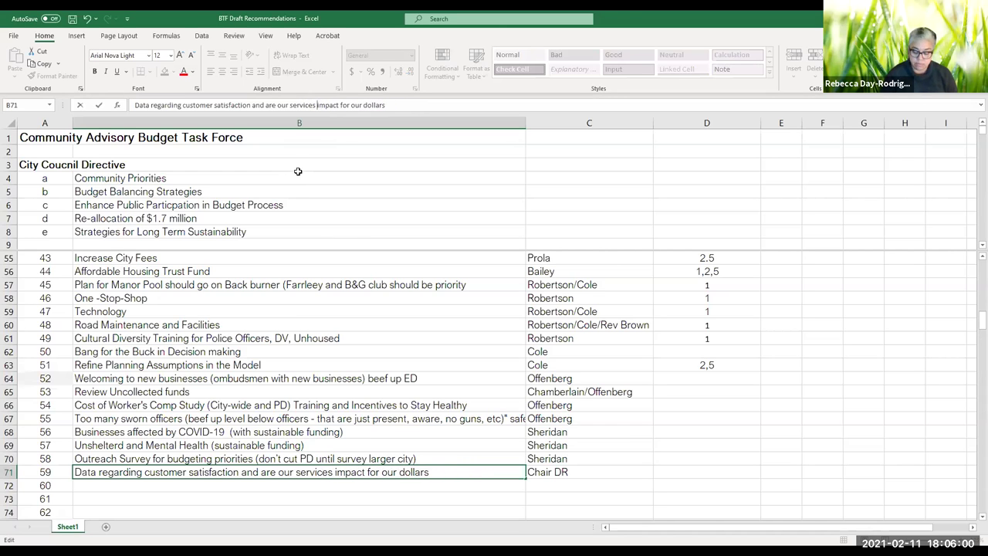
key(Right)
key(Right)
key(Right)
key(Right)
key(Right)
key(Right)
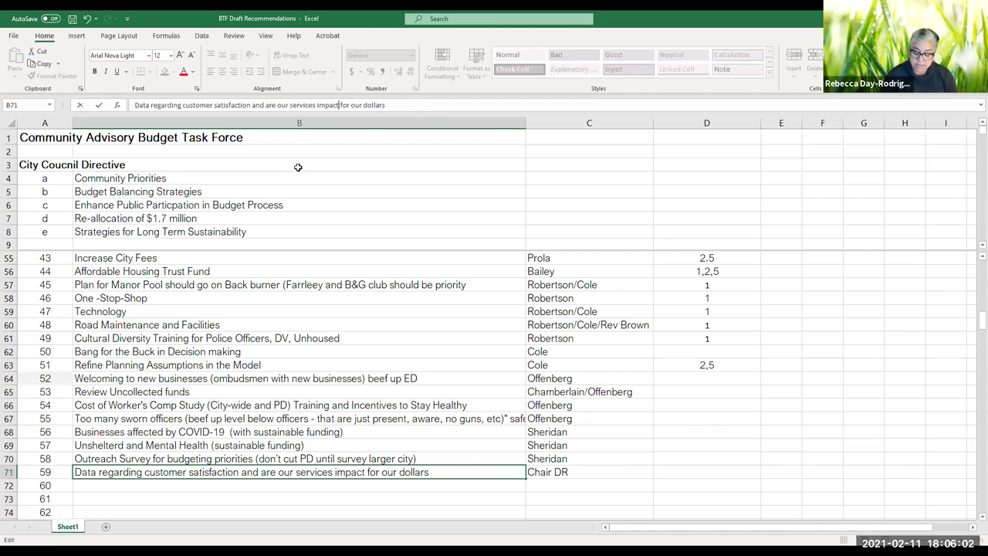
text(ing)
text( community)
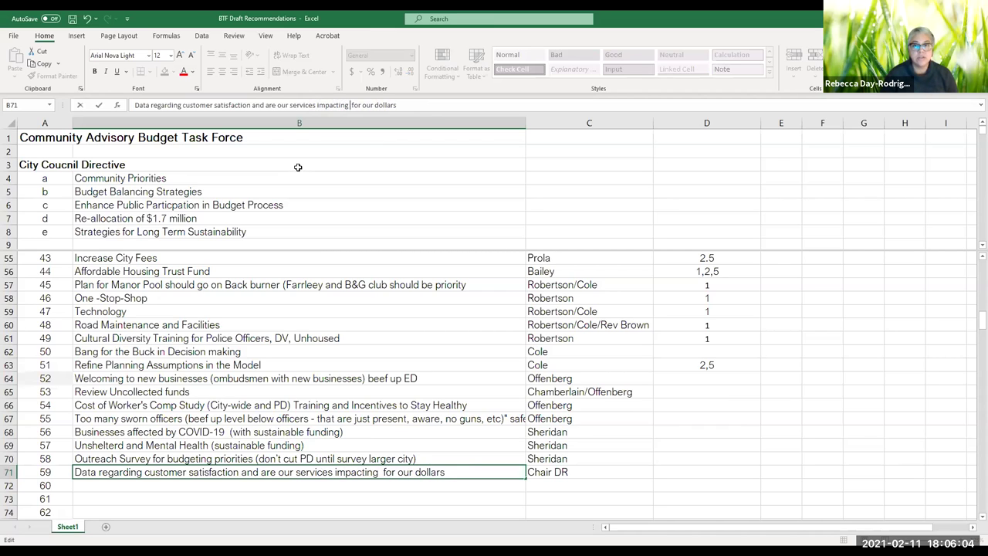
key(Delete)
key(Delete)
text(f)
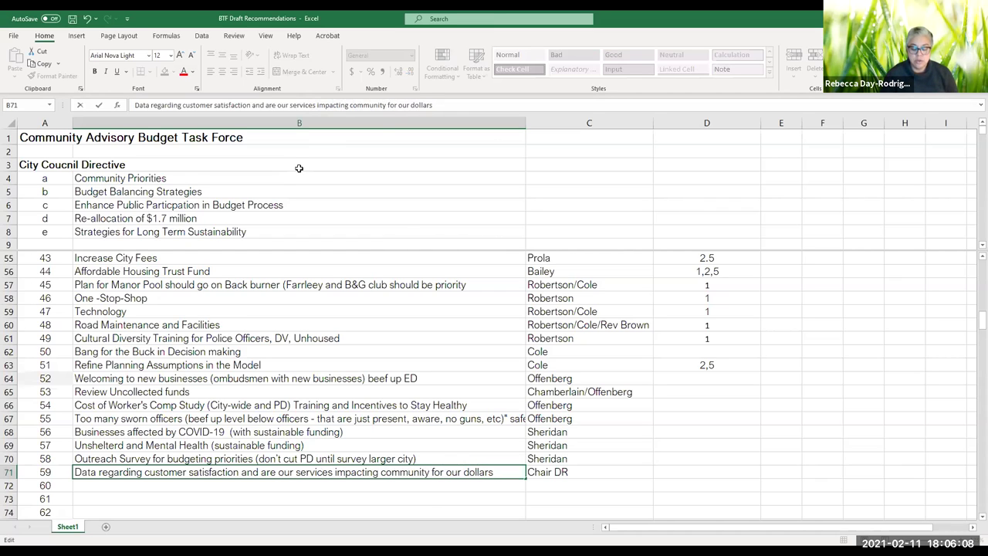
key(Return)
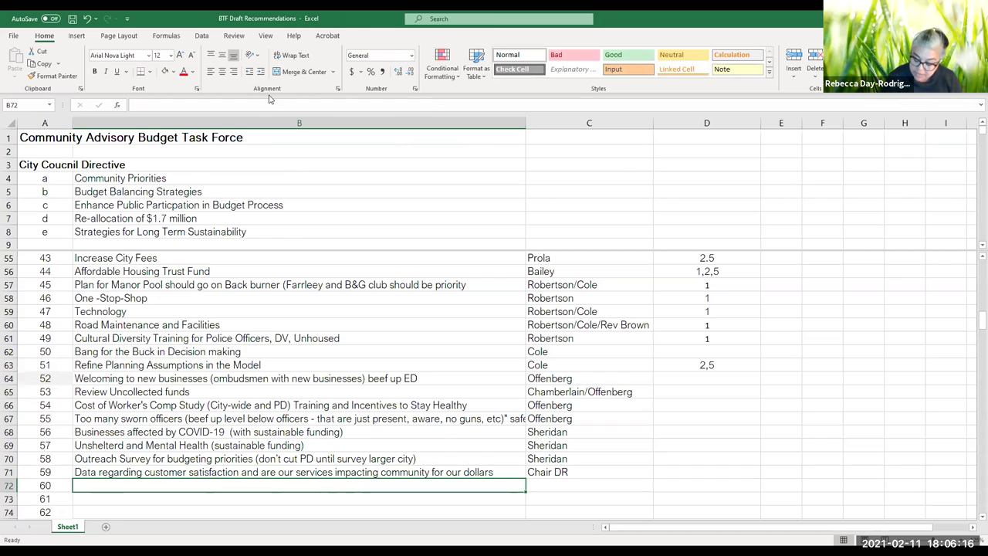
Enter idea 60 in B72 as 'Restructre Human Services and Park and Rec' with capitalised words
click(281, 473)
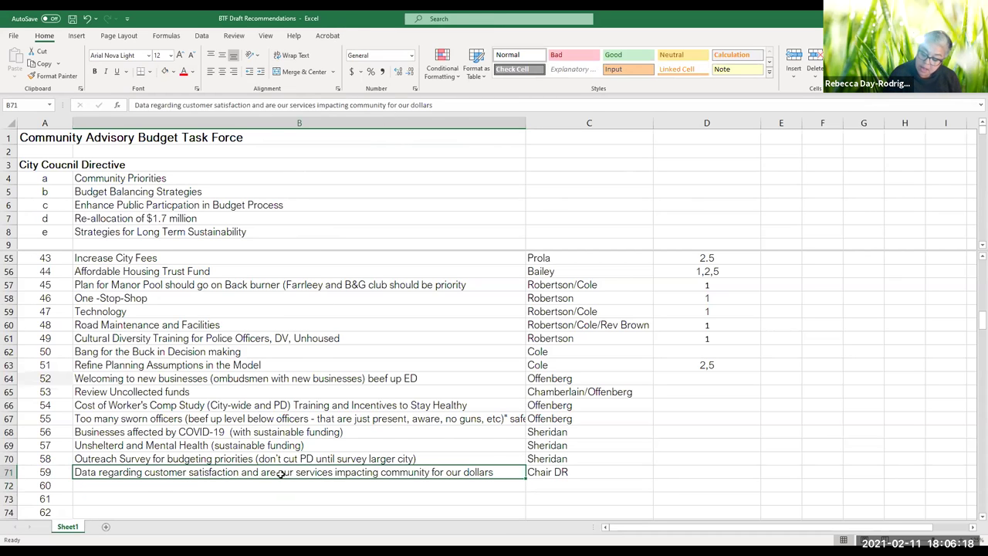
click(95, 486)
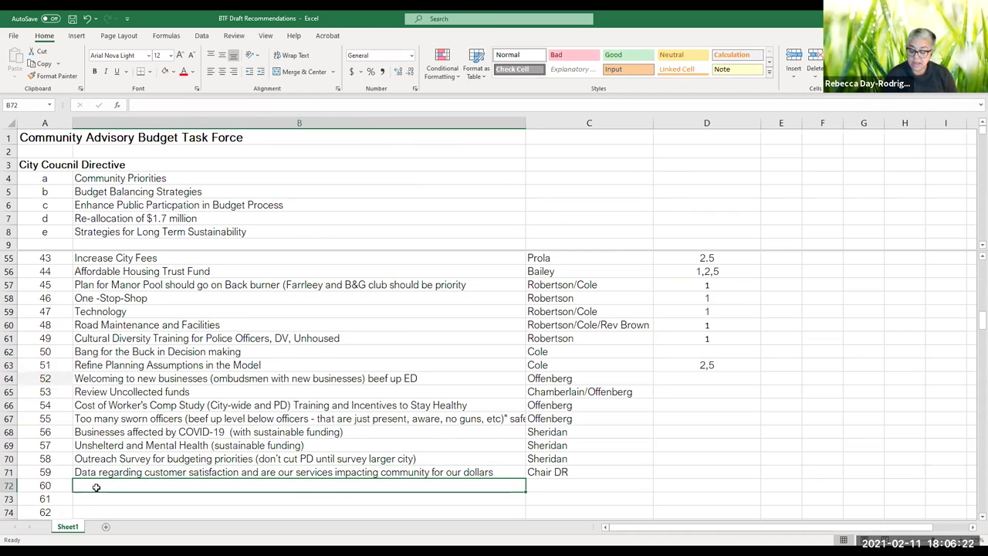
text(restructre Hum)
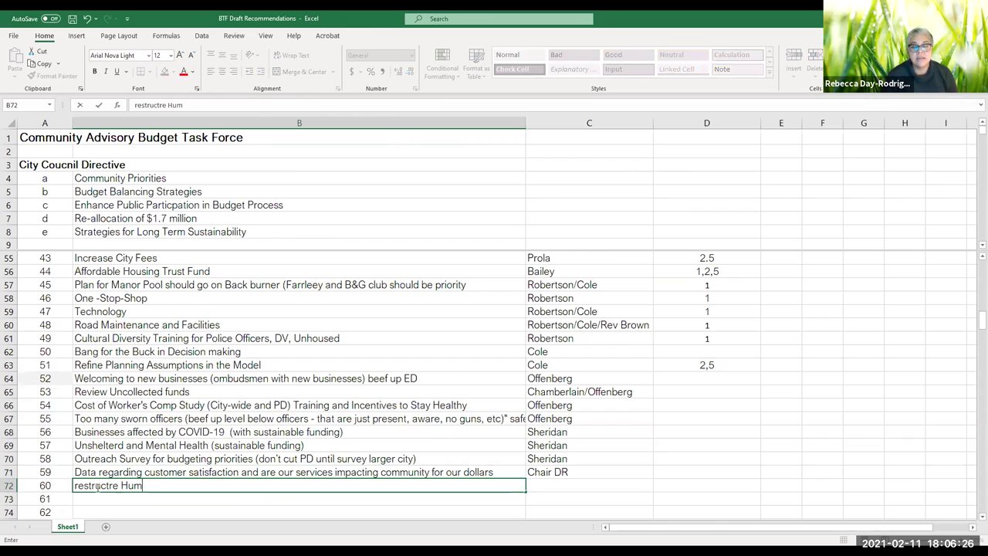
text(an serv)
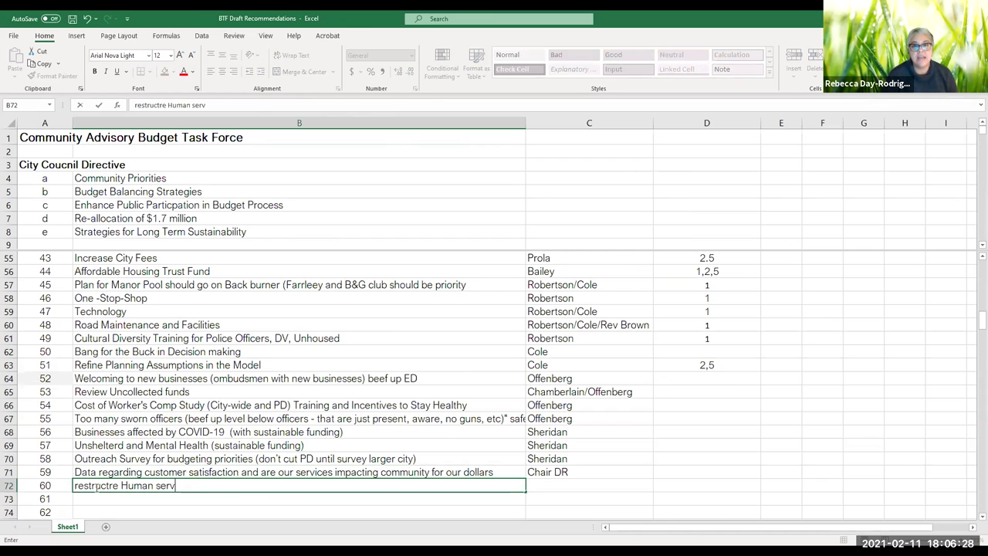
text(ices and park and Rec)
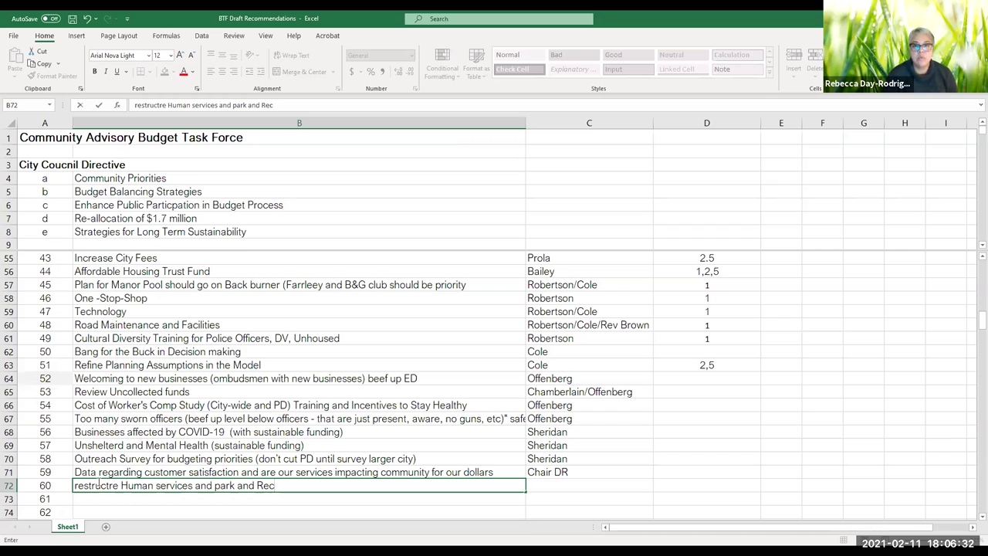
click(134, 105)
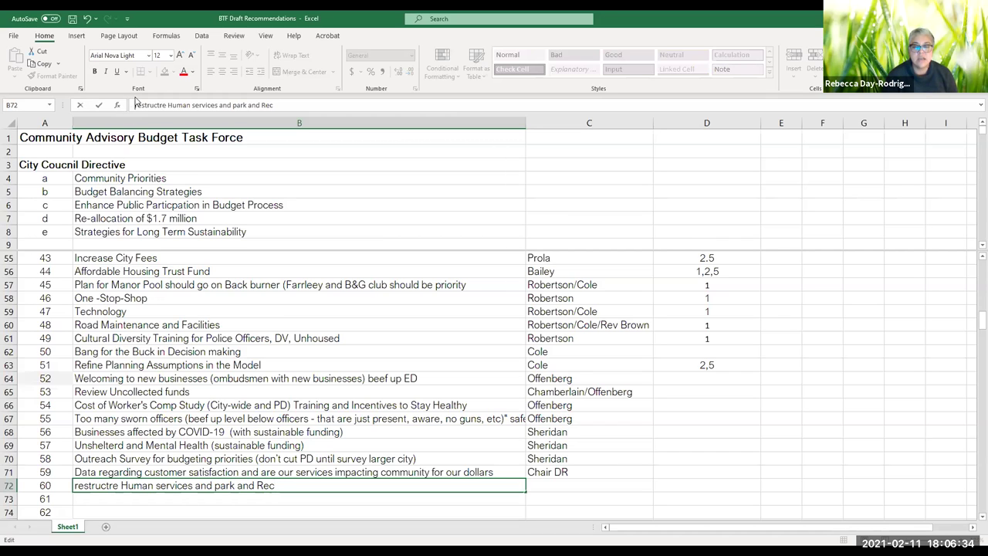
key(Delete)
text(R)
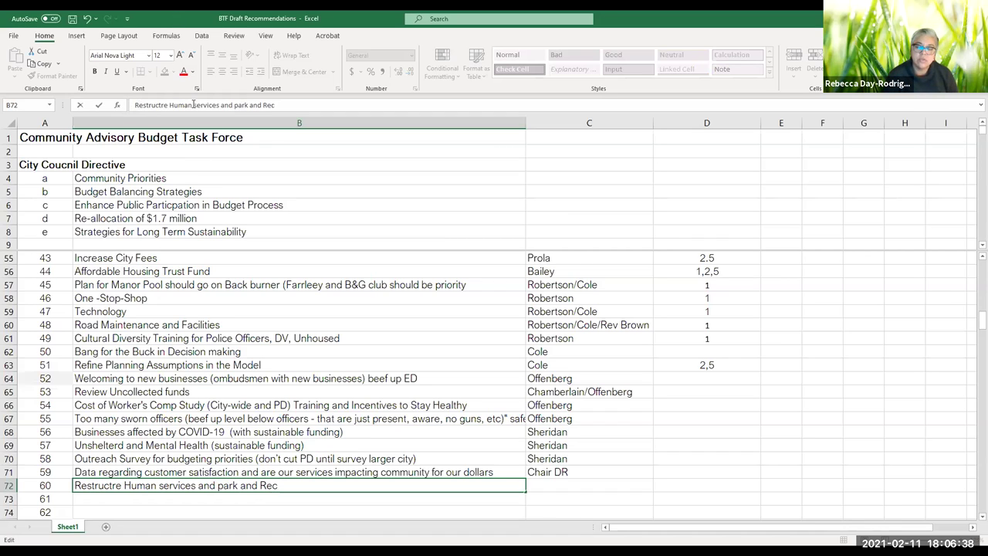
key(Delete)
text(S)
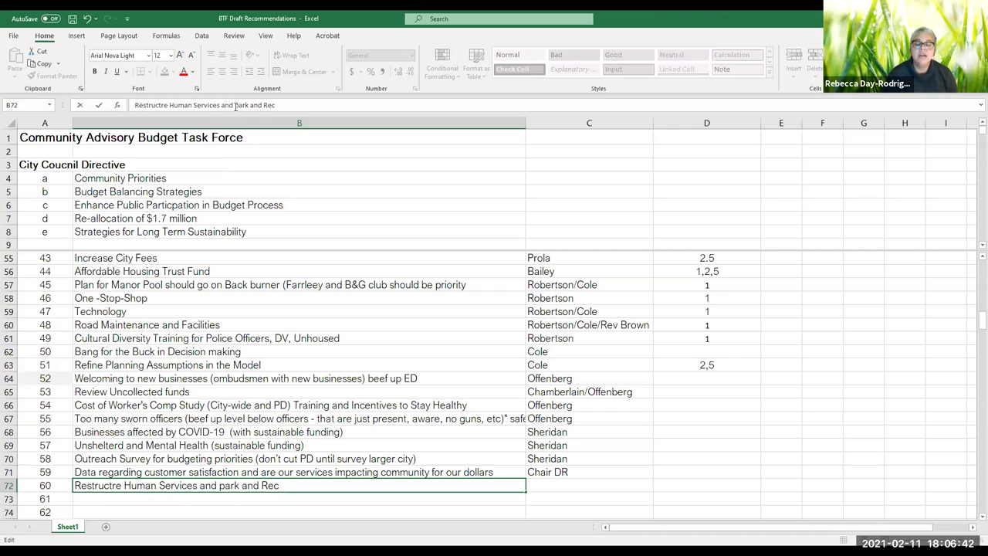
key(Delete)
text(P)
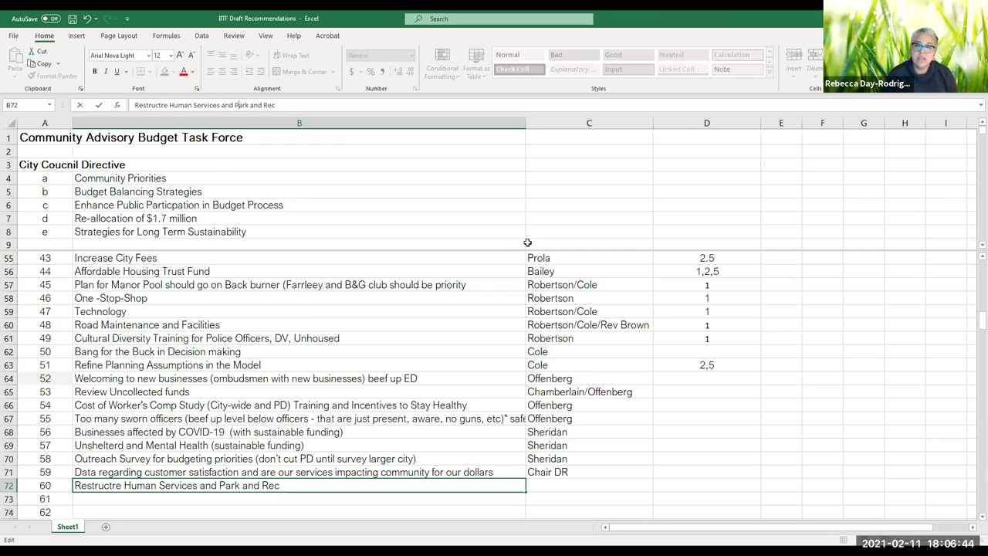
Credit idea 60 to the chair in C72 using the AutoComplete suggestion
click(554, 482)
text(Cha)
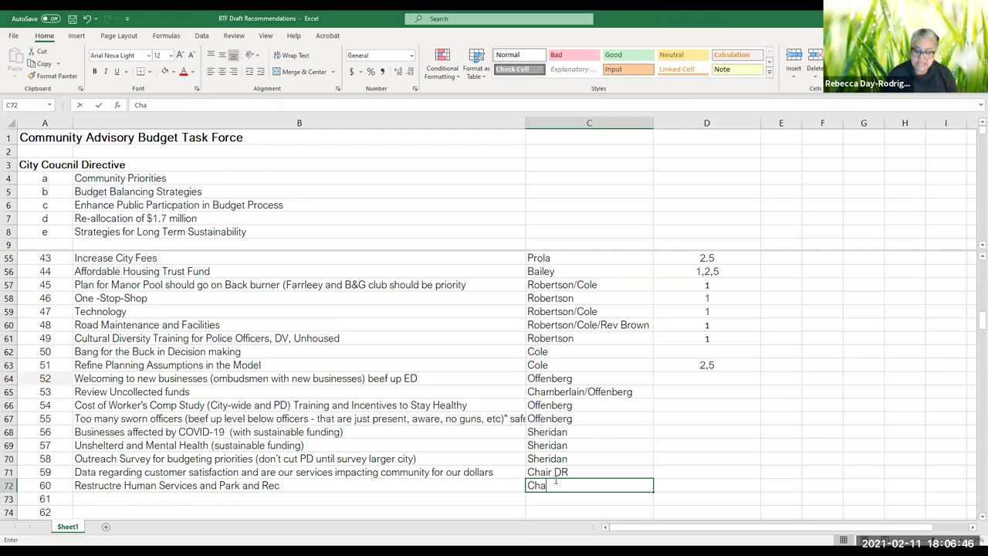
text(ir)
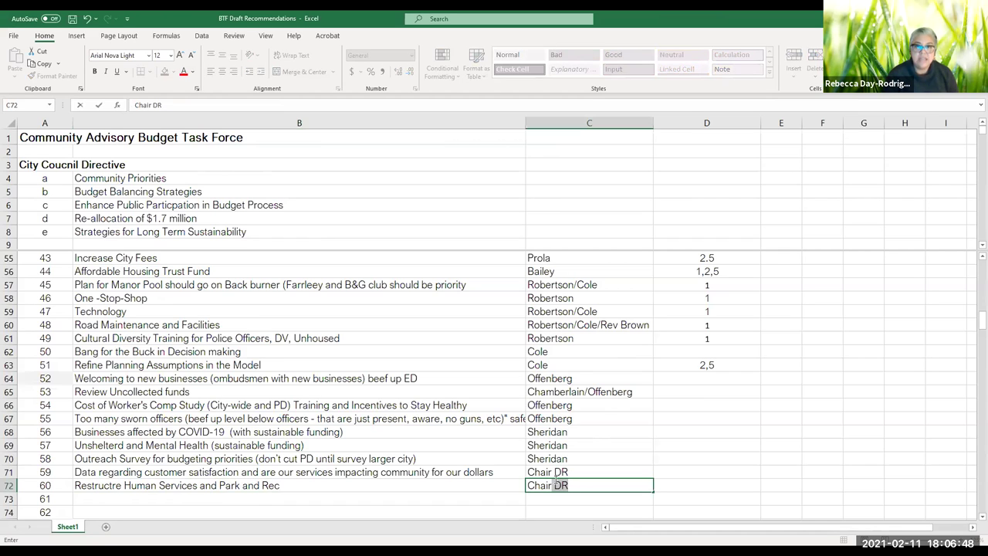
key(Return)
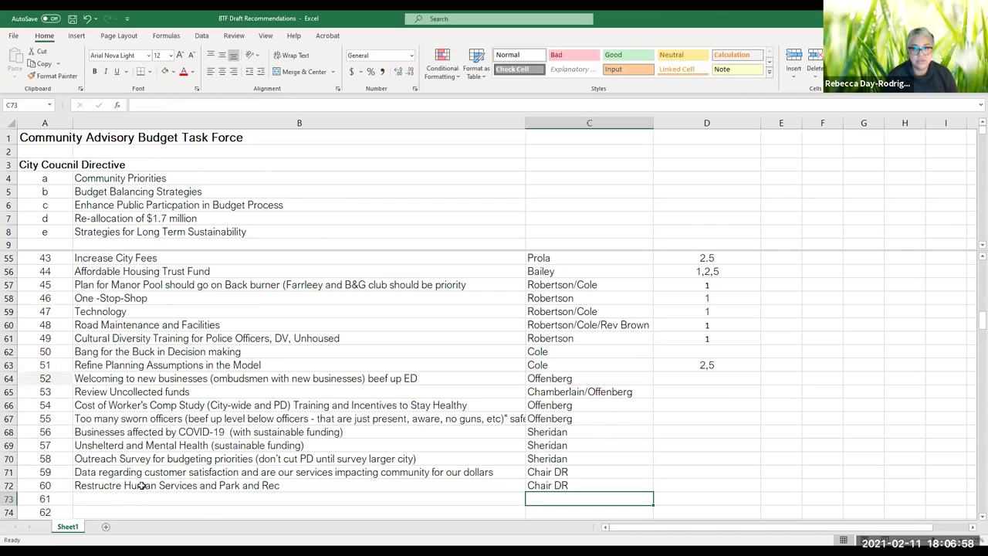
Correct the spelling 'Restructre' to 'Restructure' in idea 60
click(98, 485)
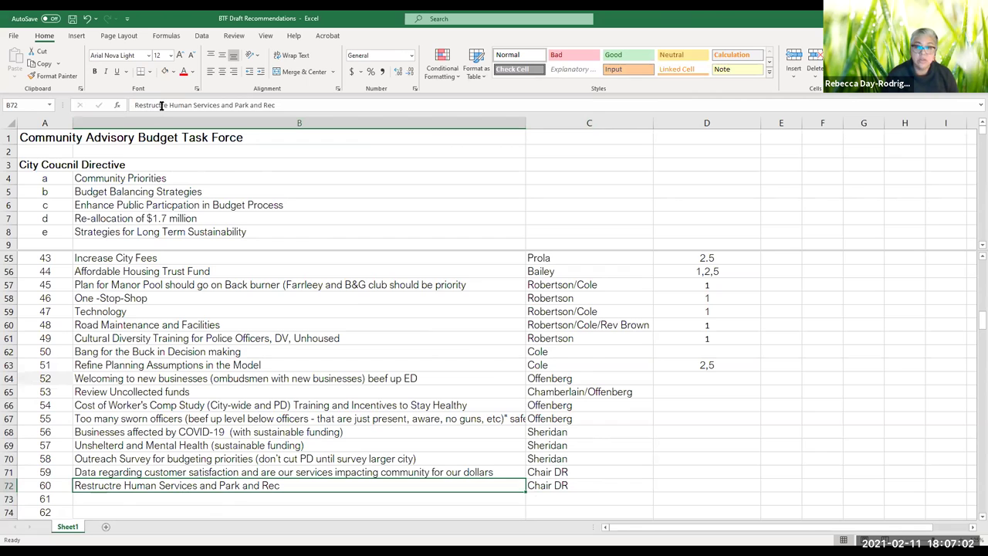
click(160, 105)
text(u)
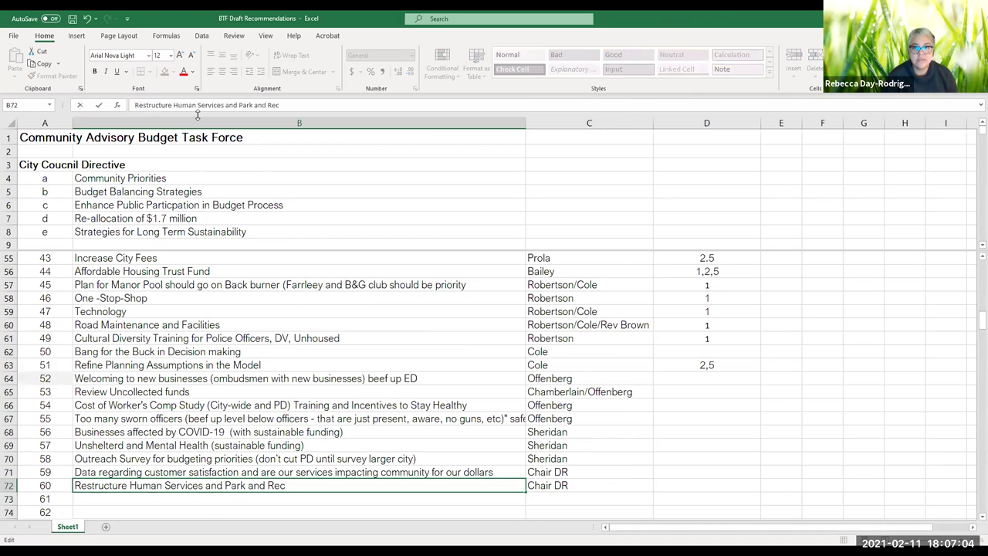
key(Return)
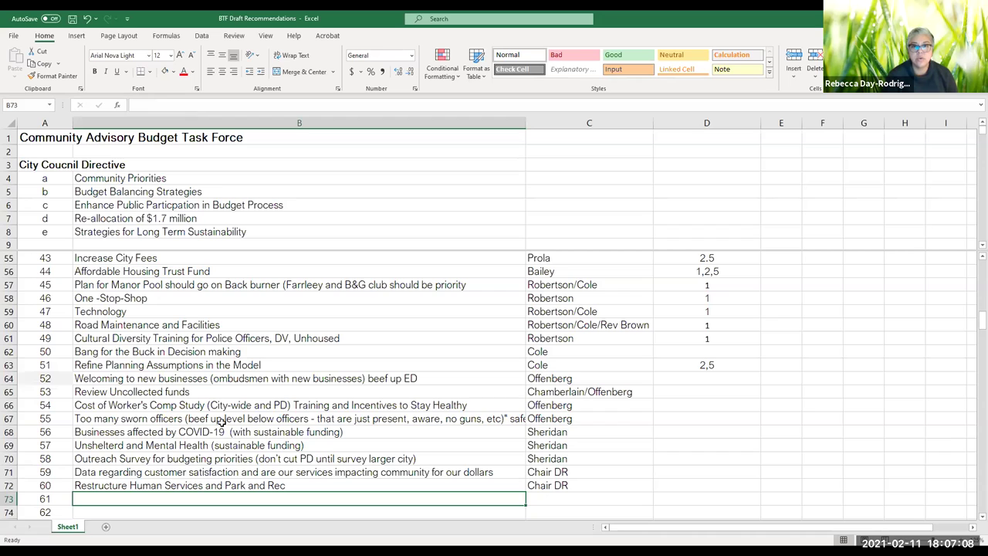
Insert '/Split' so idea 60 reads 'Restructure/Split Human Services and Park and Rec'
click(108, 485)
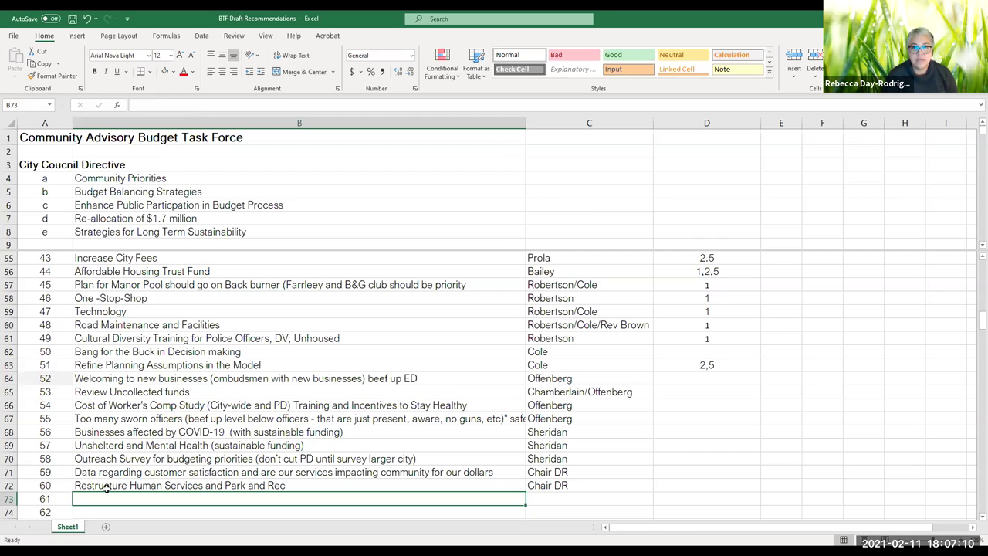
click(173, 104)
text(/Split)
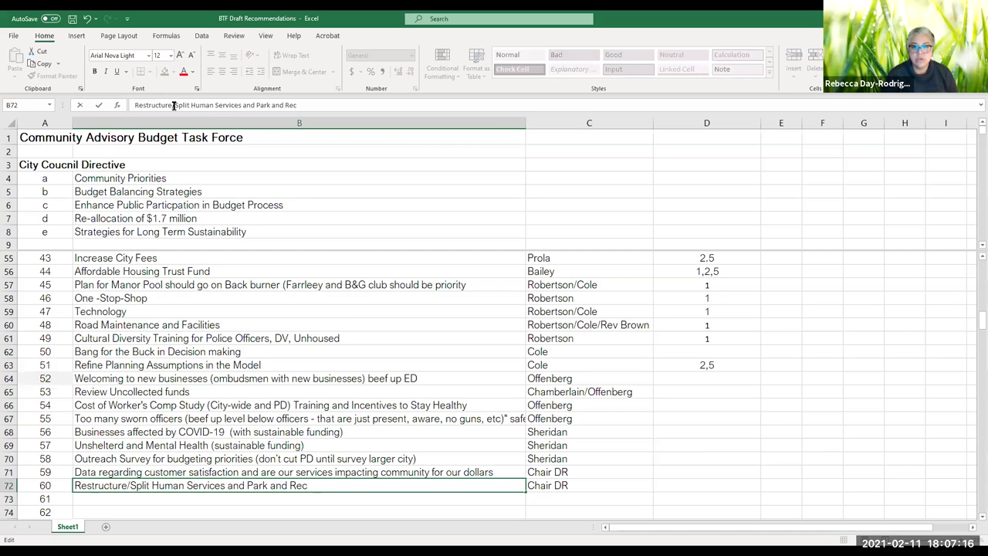
key(Return)
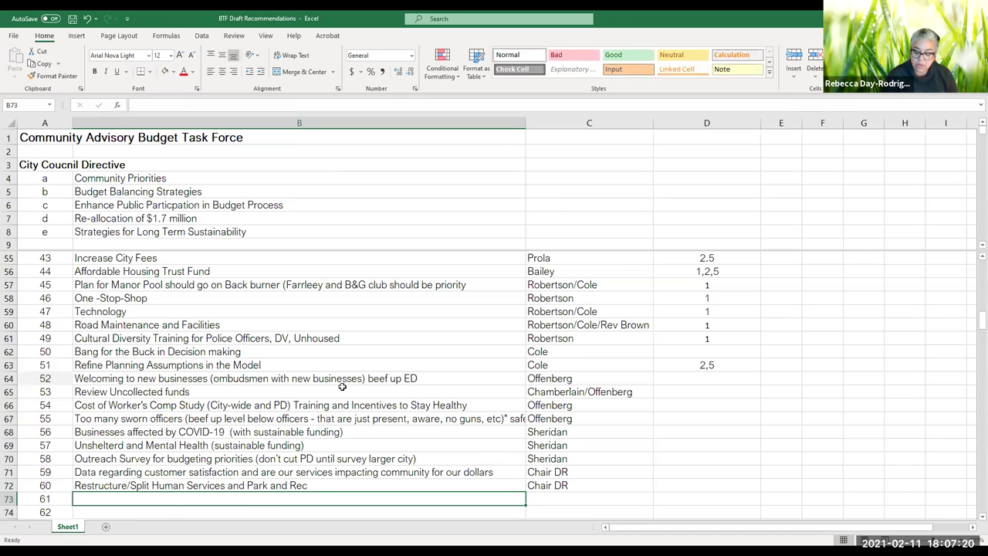
Append '/Chair' to the Permanent Navigation Center idea's member list in C19
scroll(342, 386, up, 3)
scroll(342, 386, up, 10)
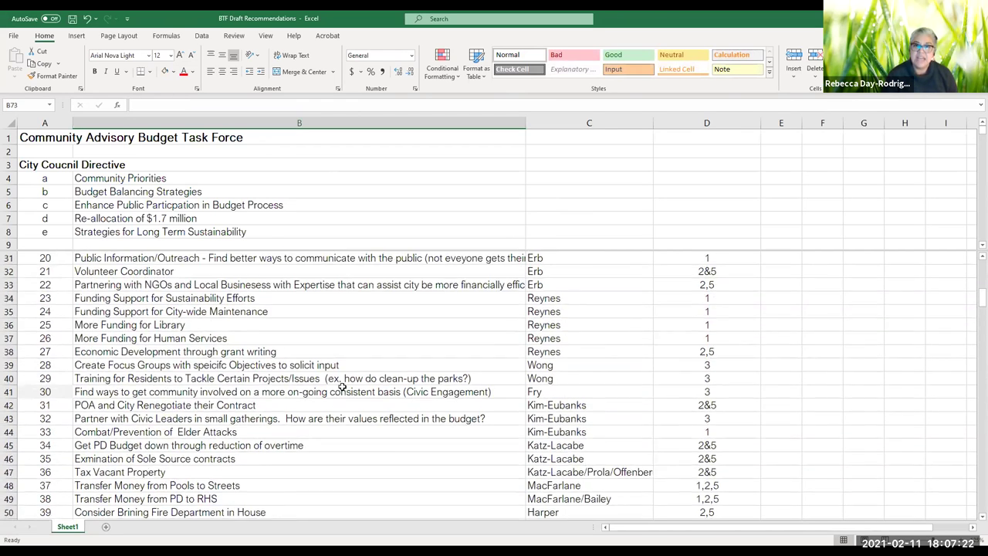
scroll(341, 386, up, 2)
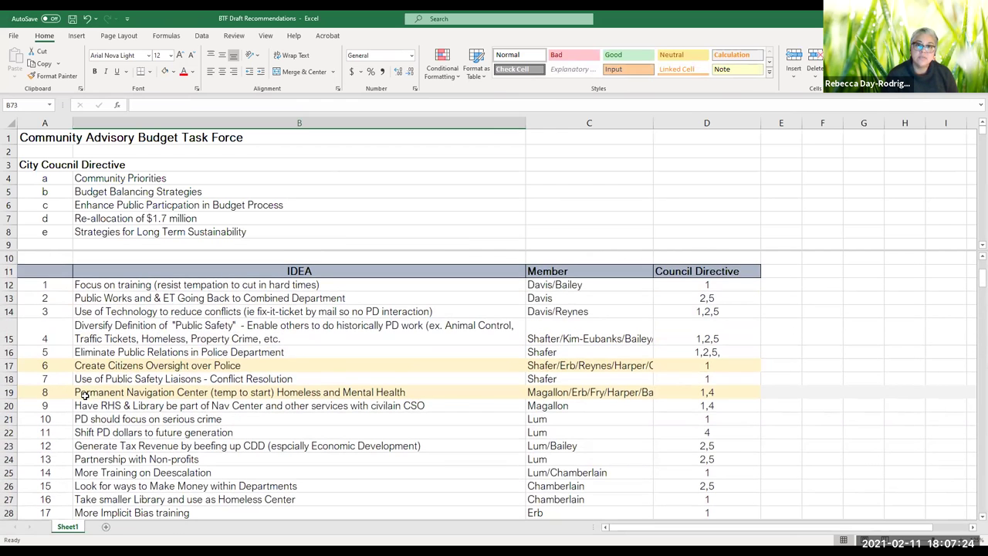
click(571, 392)
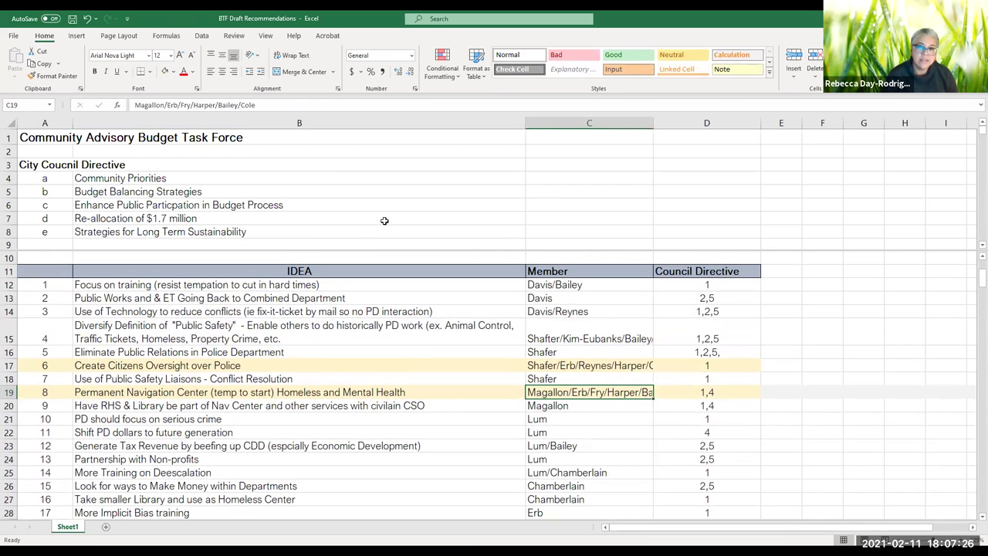
click(266, 104)
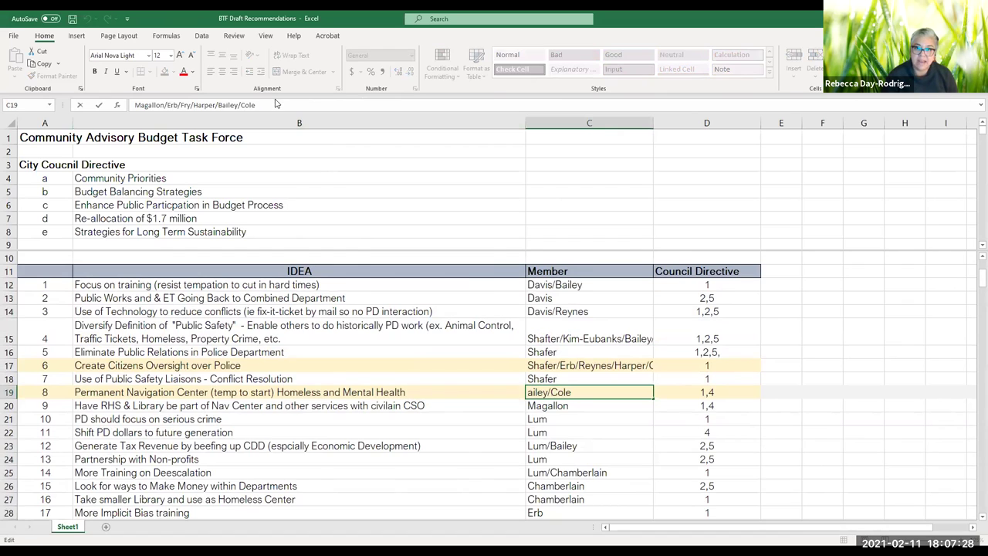
text(/Chair DR)
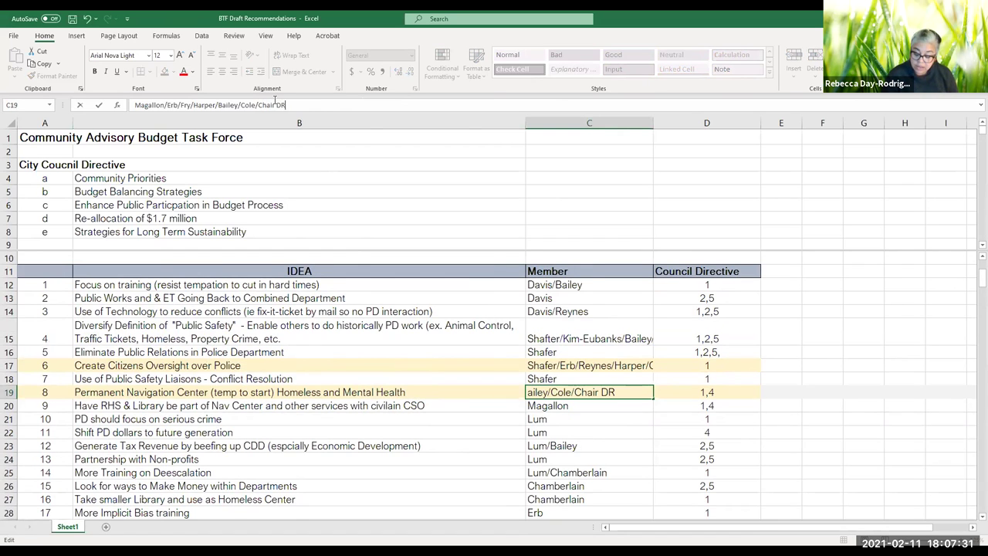
key(Return)
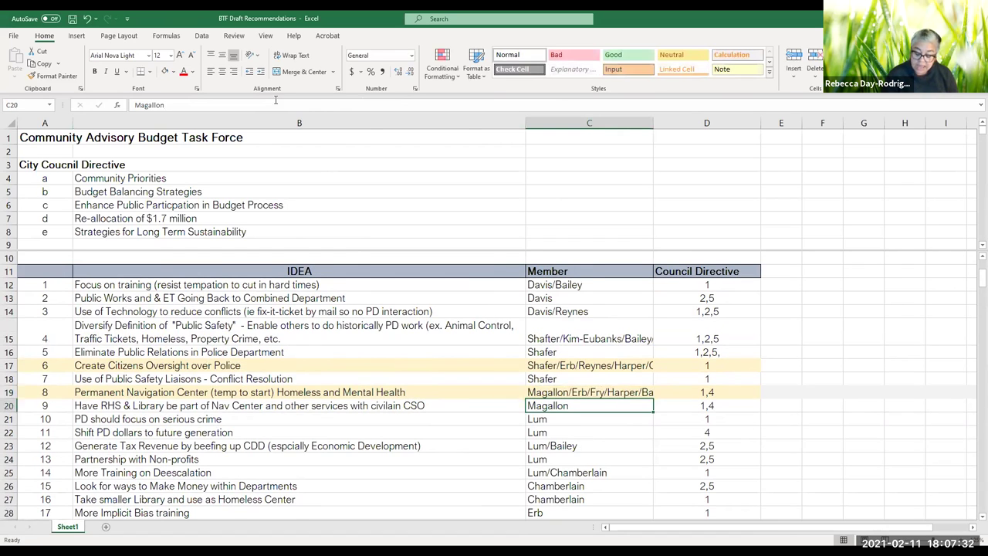
click(578, 394)
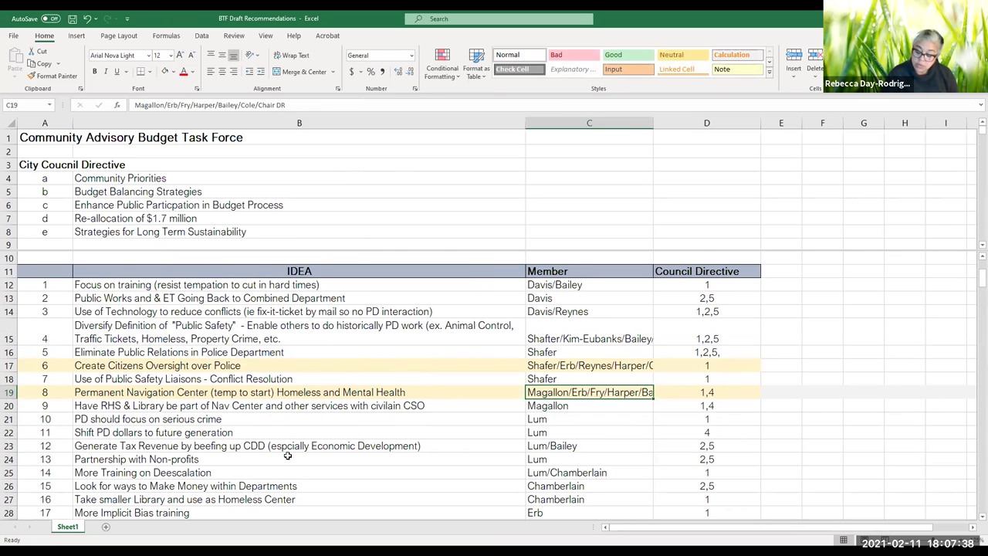
Delete the 'Restructure/' prefix from idea 60 in B72
scroll(287, 455, down, 15)
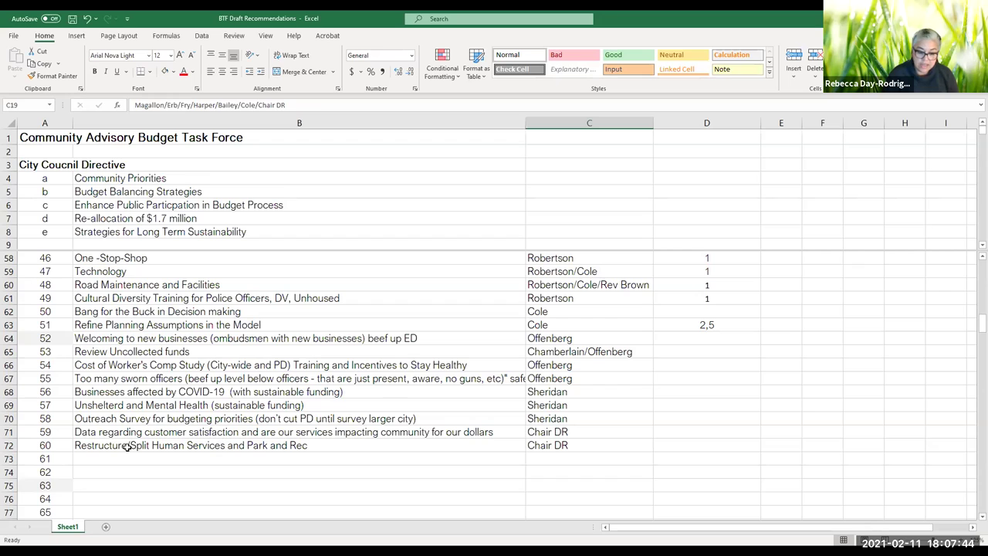
click(126, 444)
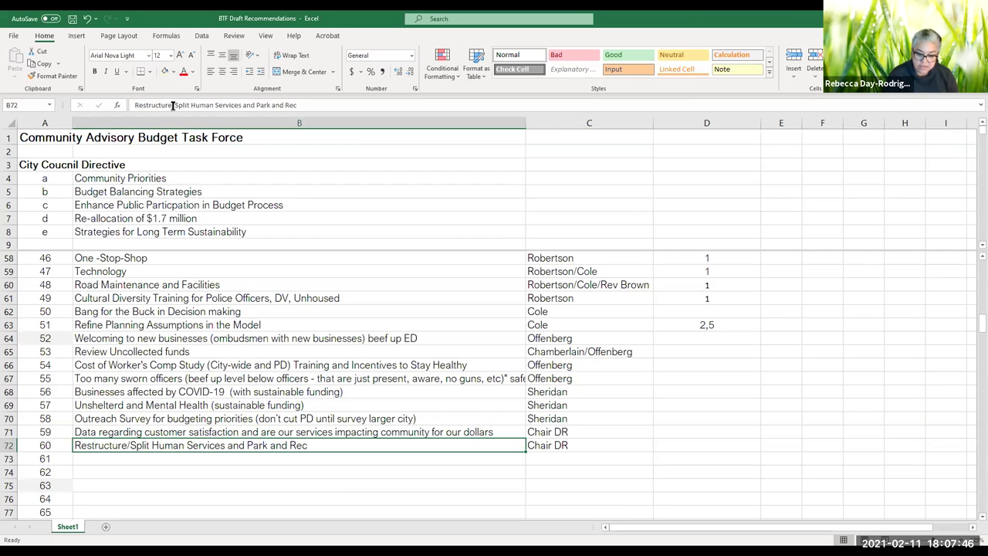
drag(173, 105, 135, 105)
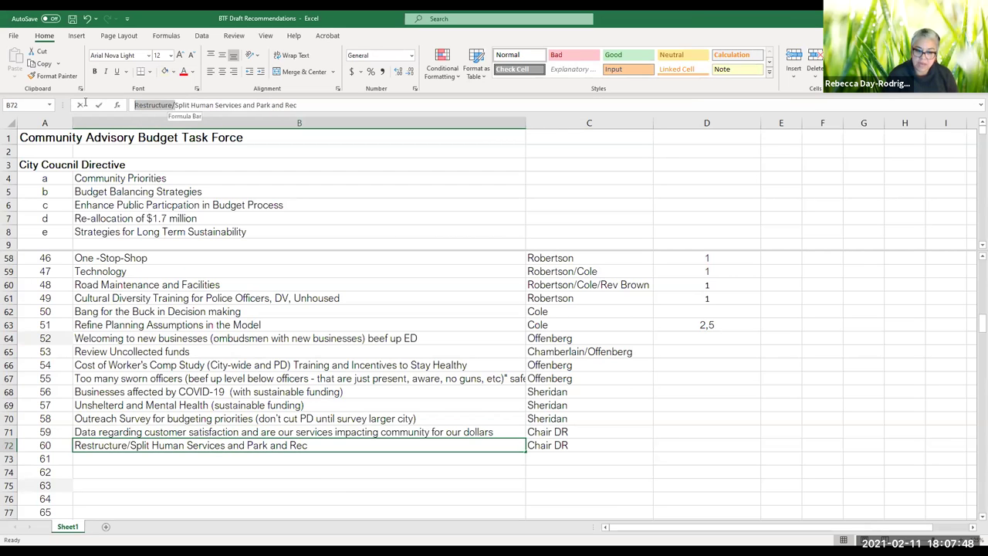
key(BackSpace)
key(Return)
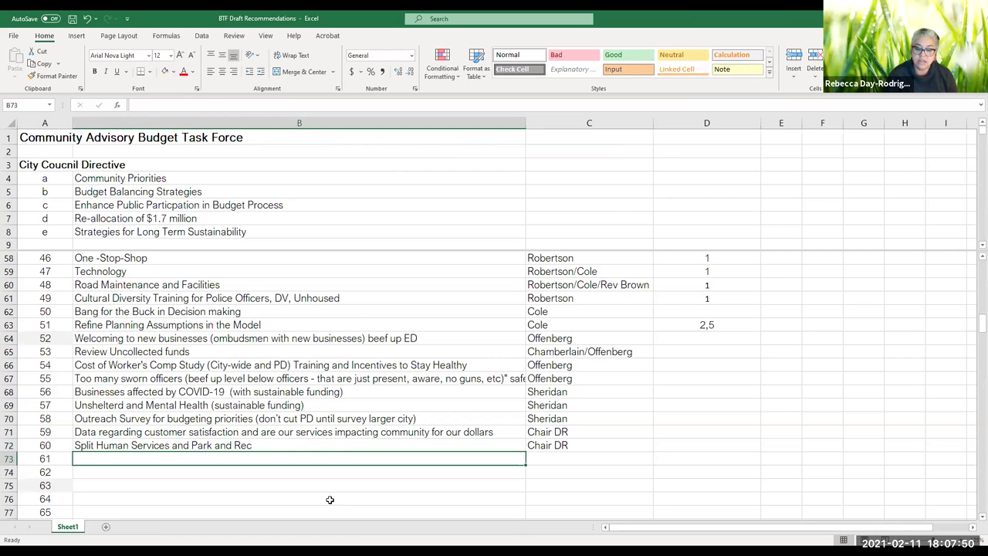
Start a '(behavoir' note after Rec in idea 60, then backspace over it
click(271, 448)
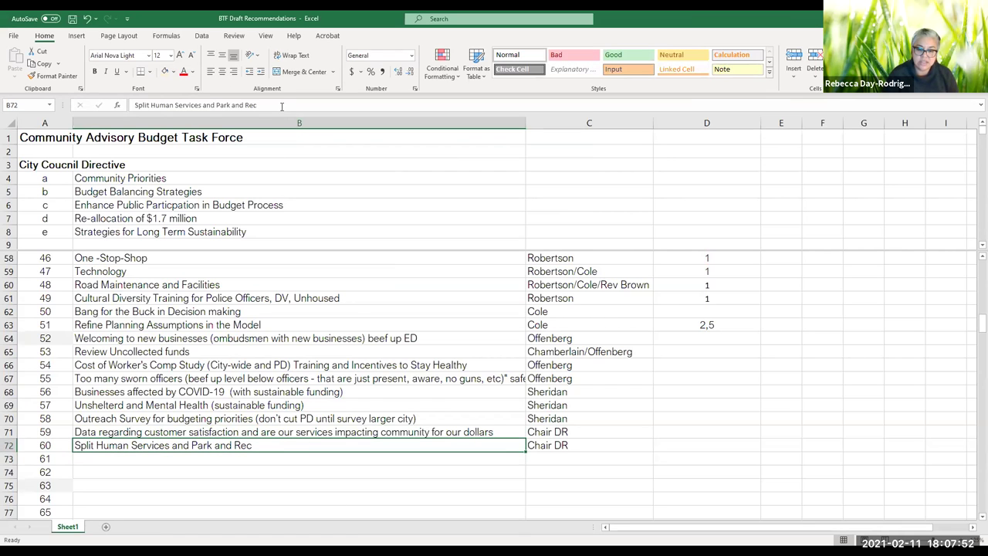
click(282, 104)
text((behavoira)
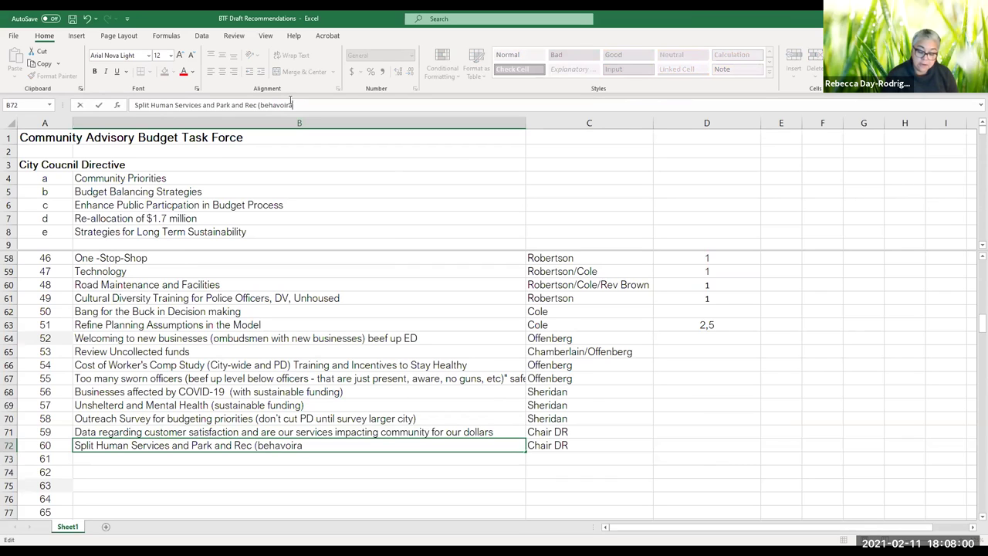
key(BackSpace)
key(BackSpace)
key(BackSpace)
key(BackSpace)
key(BackSpace)
key(BackSpace)
key(BackSpace)
key(BackSpace)
key(BackSpace)
key(BackSpace)
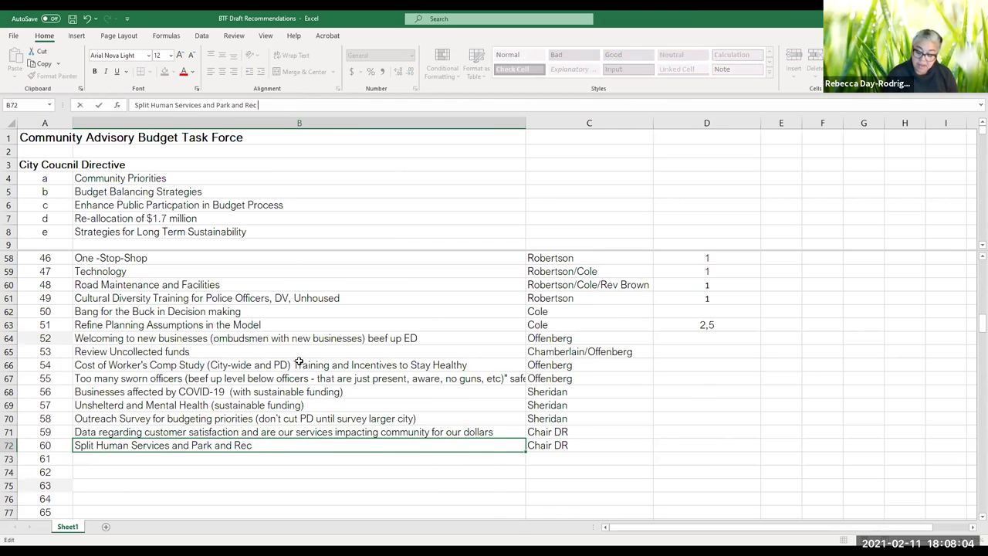
scroll(299, 359, up, 12)
scroll(299, 363, up, 4)
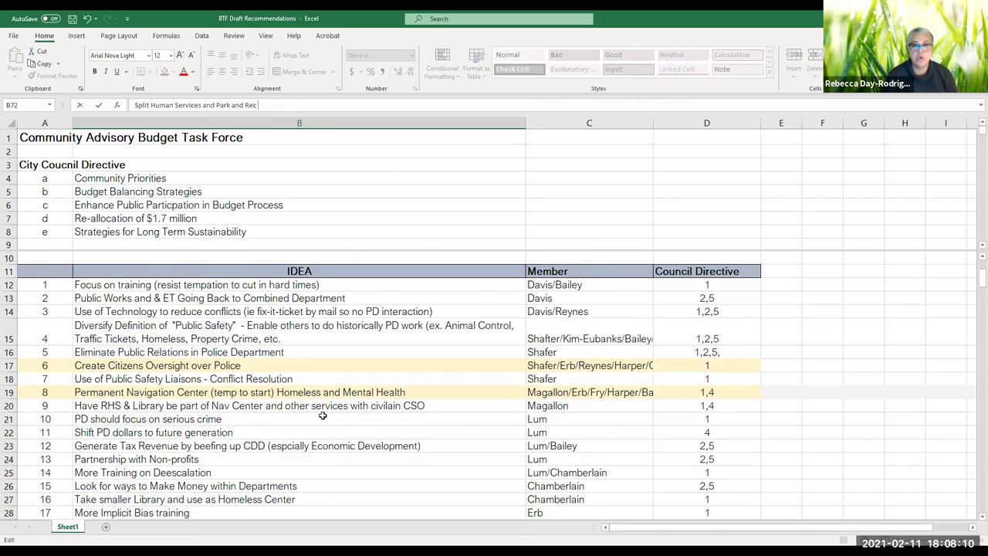
Append '/Chair' plus the chair's initials to idea 55's member list in C67
scroll(316, 439, down, 14)
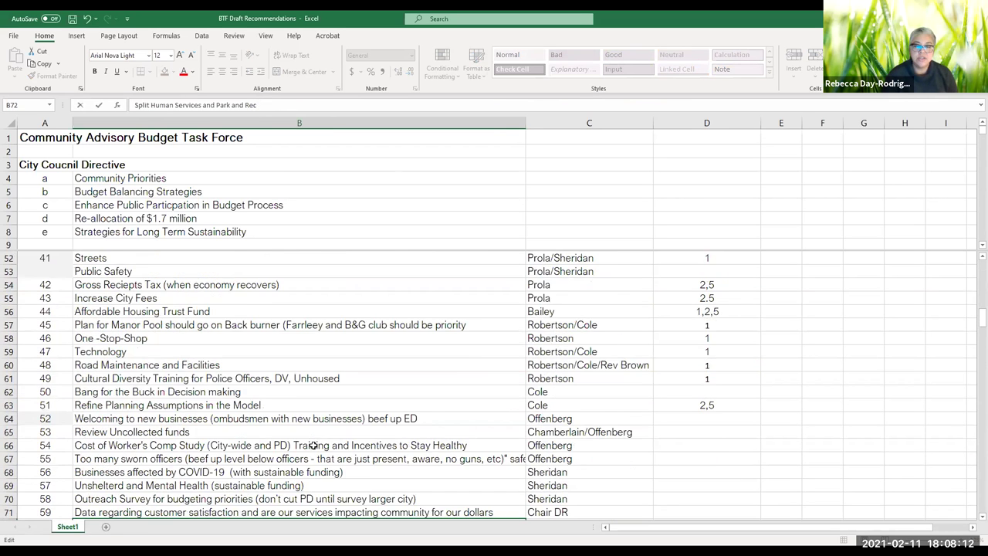
scroll(309, 444, down, 3)
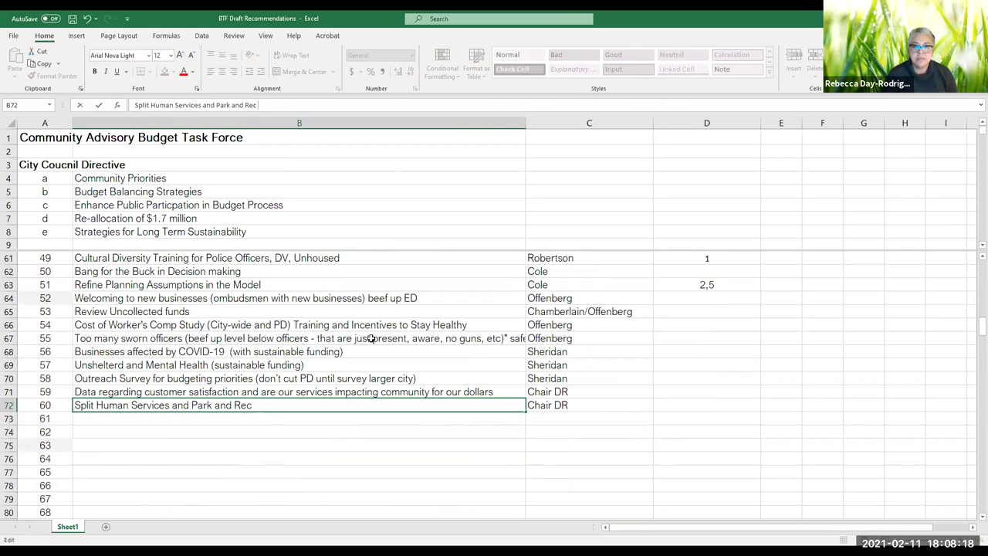
click(282, 338)
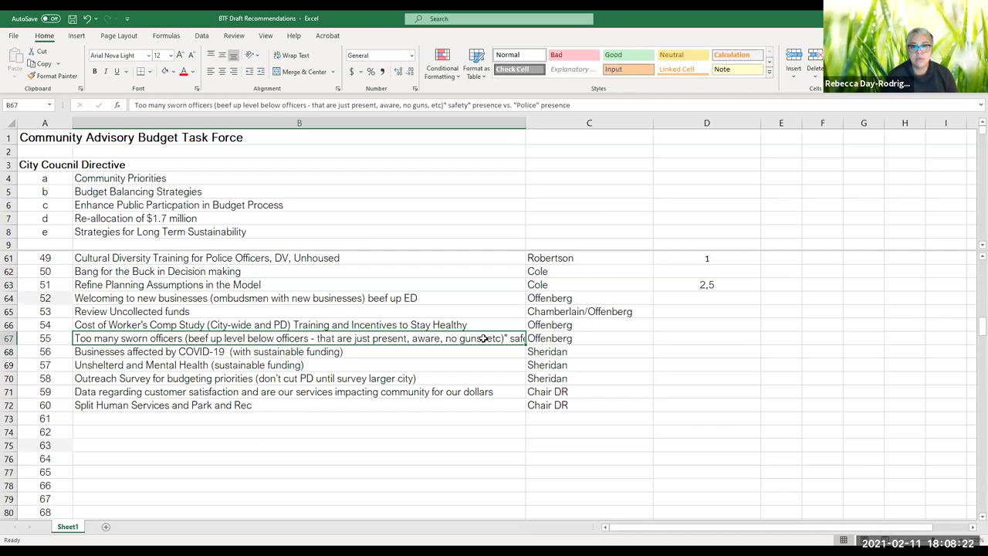
click(575, 338)
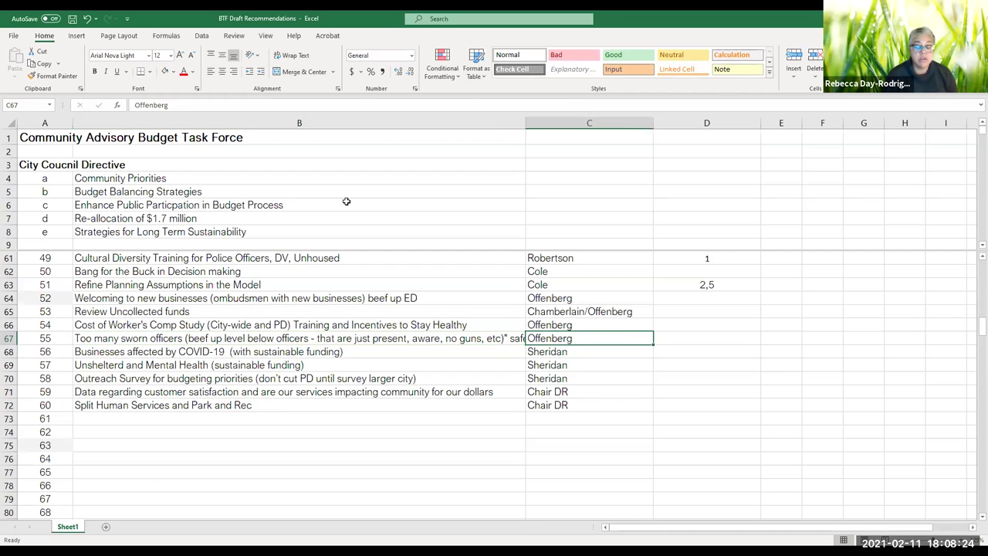
click(180, 106)
text(/Ch)
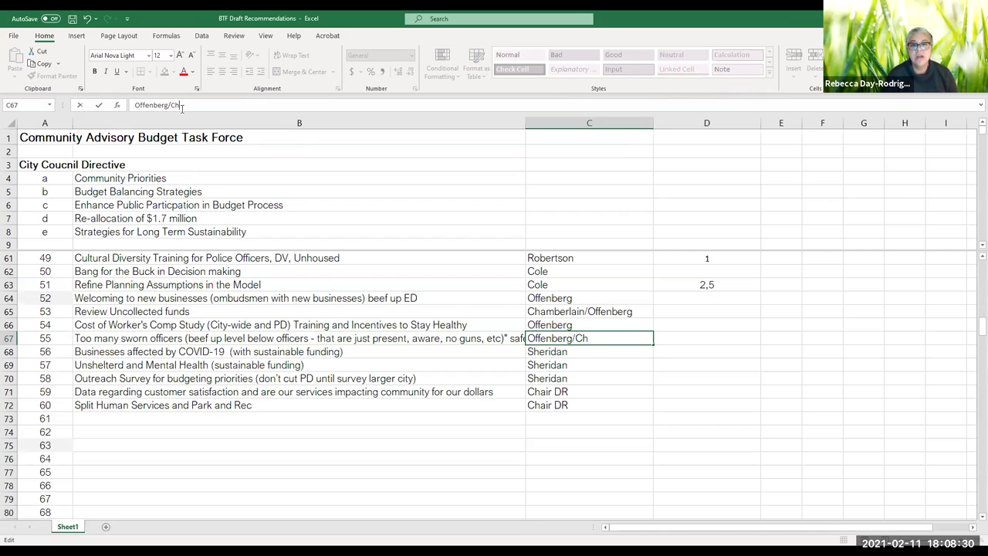
text(air DR)
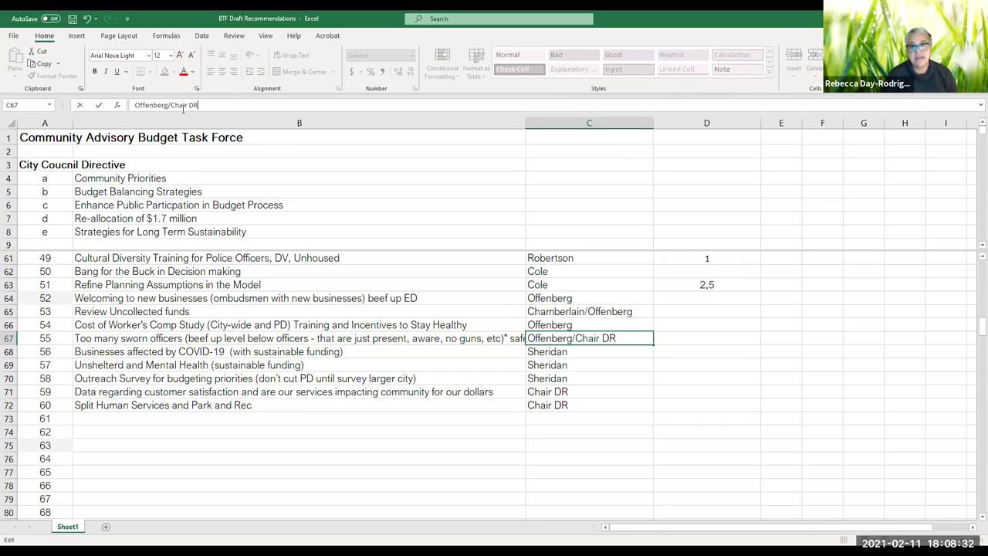
key(Return)
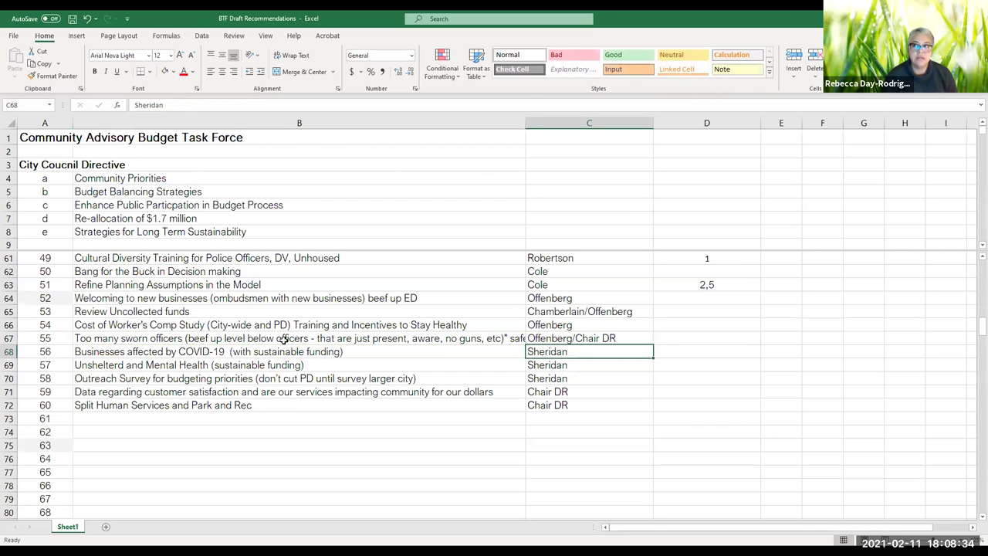
click(281, 339)
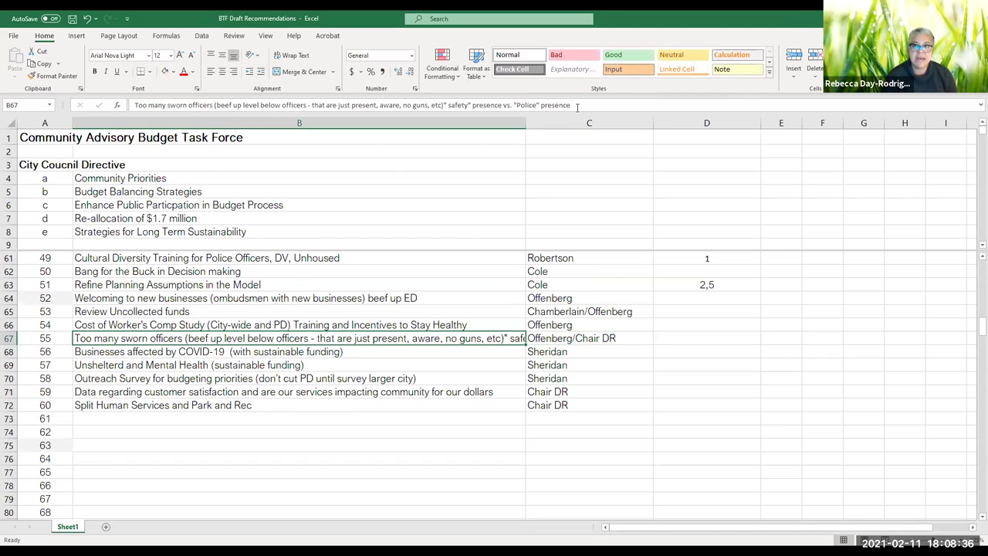
Append 'downtown ambassedor - warm hand off to services)' to idea 55's text in B67
click(601, 101)
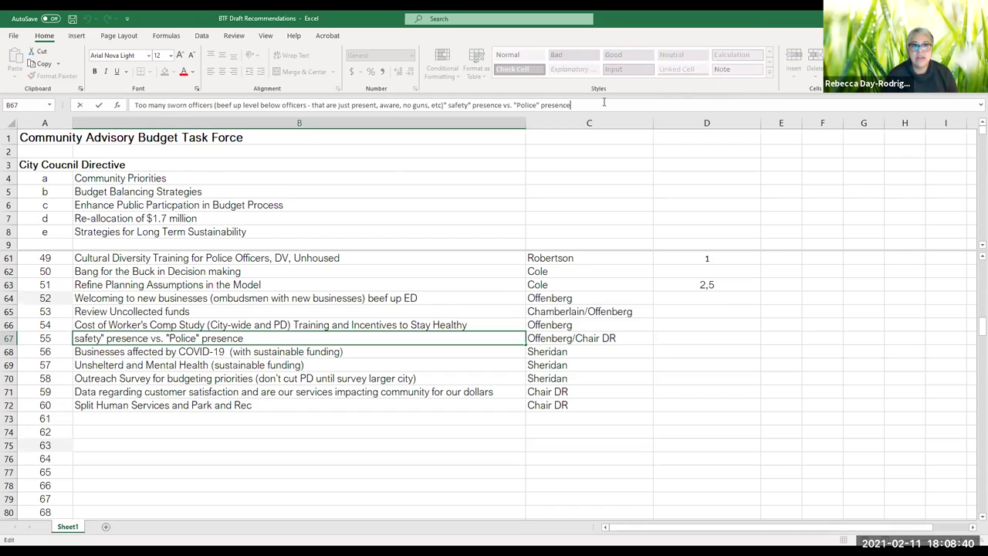
text(down)
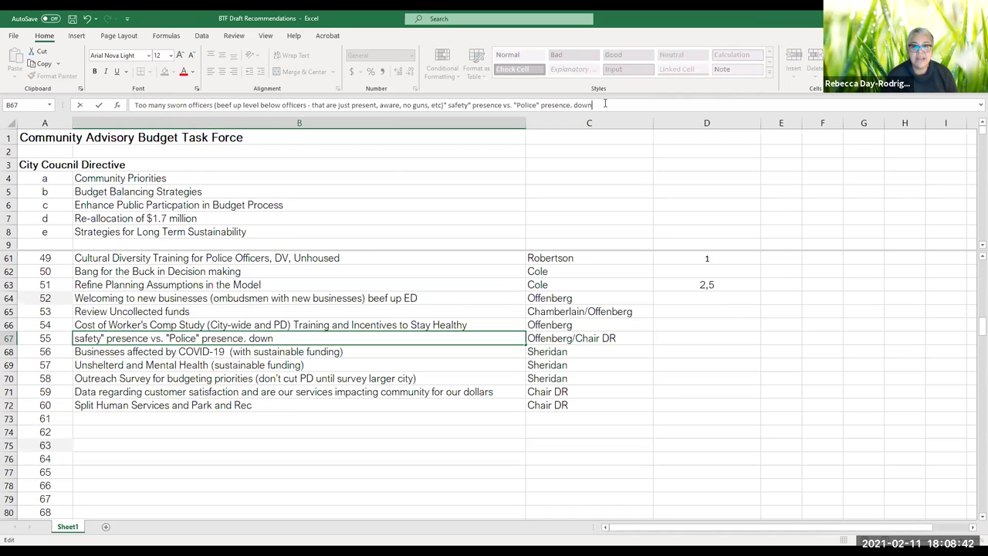
text(town ambassedor)
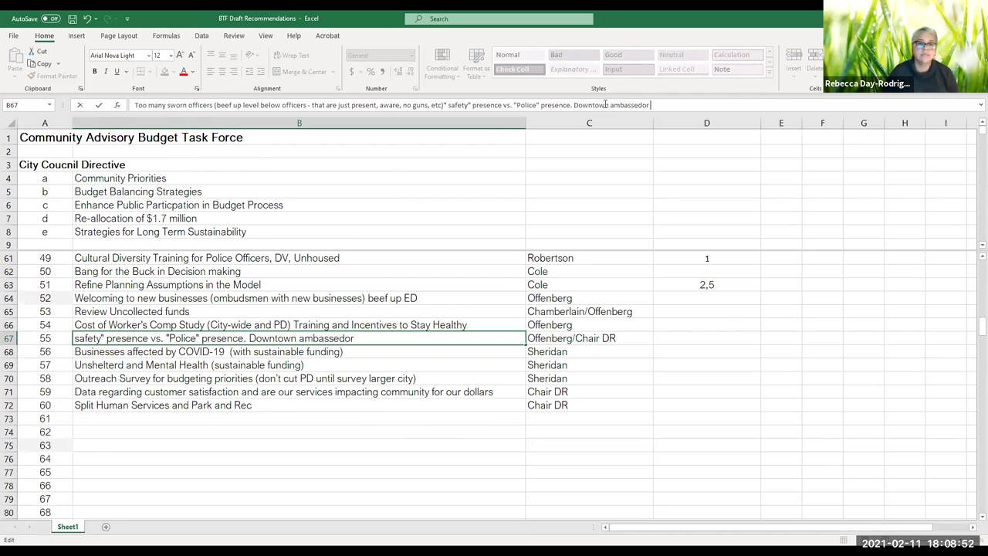
text(- warm )
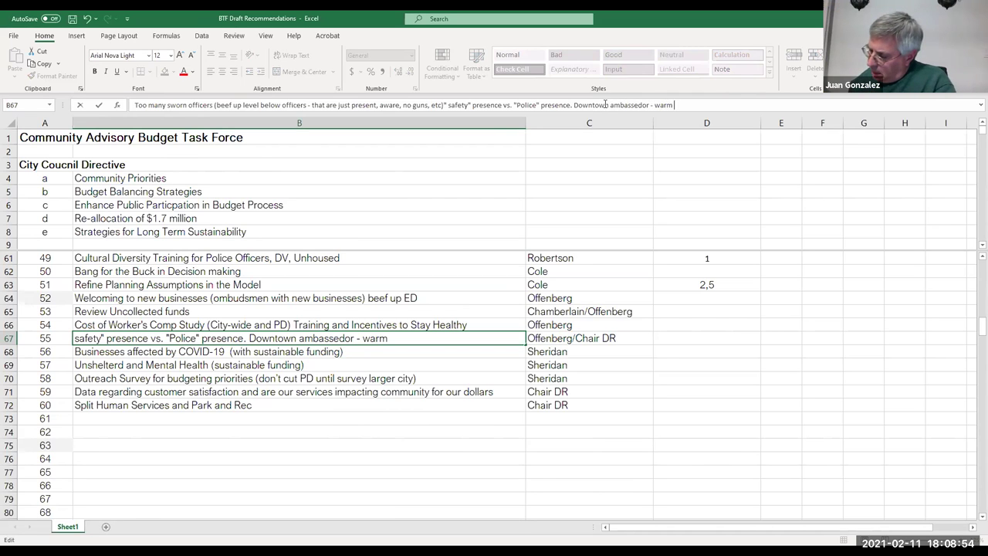
text(hand off to ser)
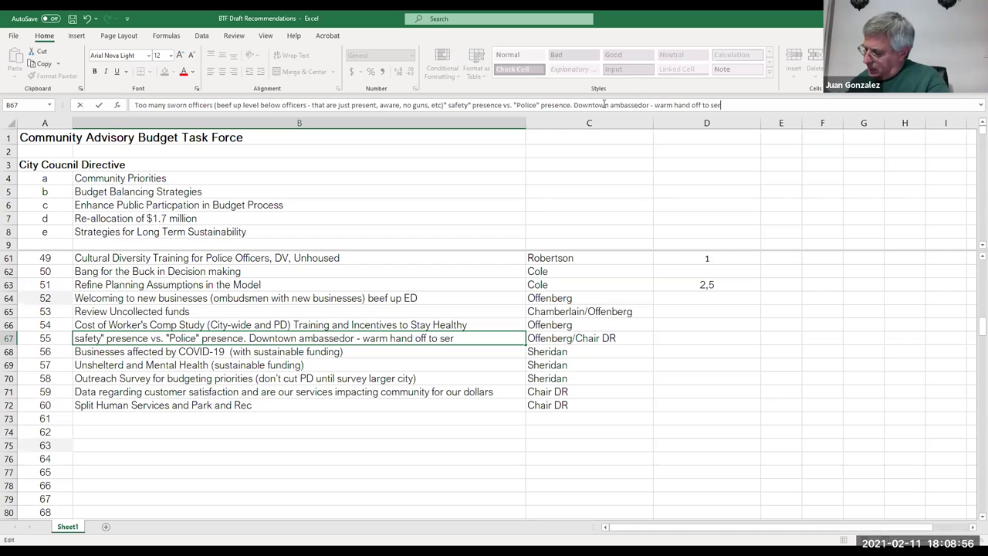
text(vices)
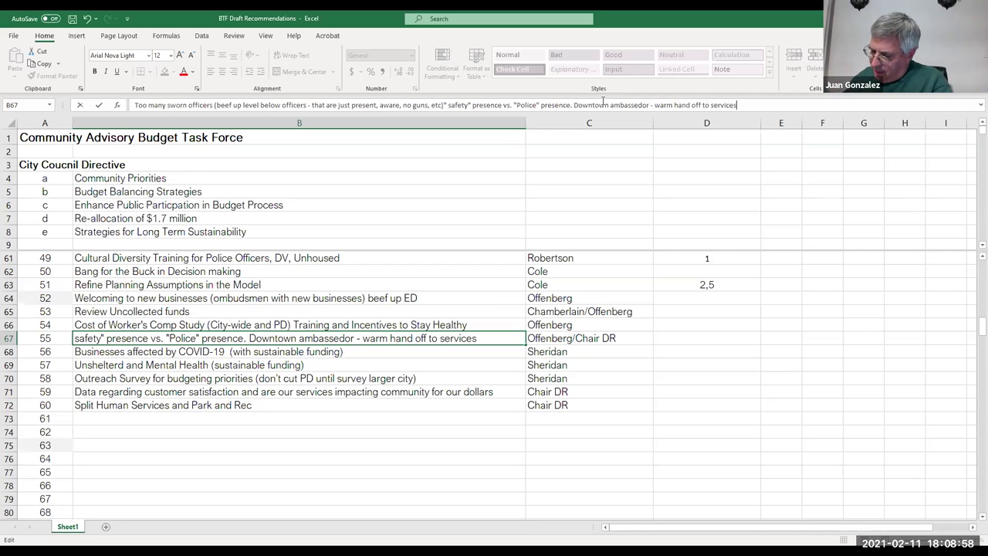
text())
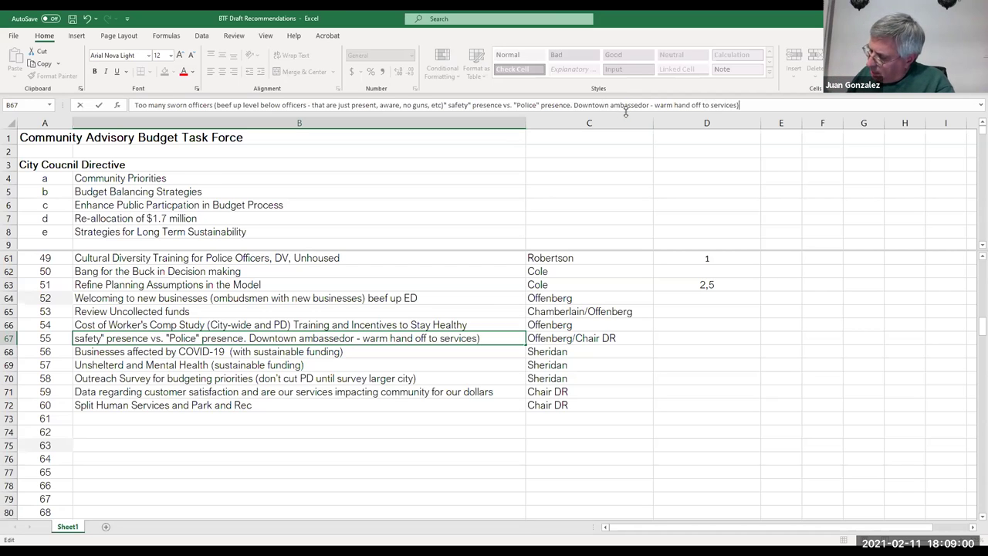
Respell the word as 'ambassader' and select the whole Downtown ambassader clause
click(629, 108)
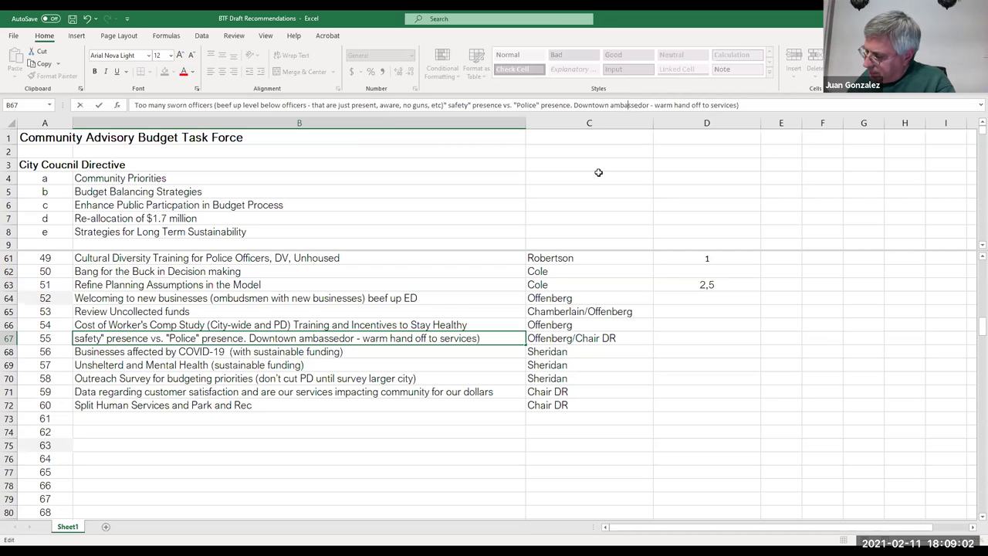
key(Right)
key(Delete)
text(a)
key(BackSpace)
text(e)
key(Right)
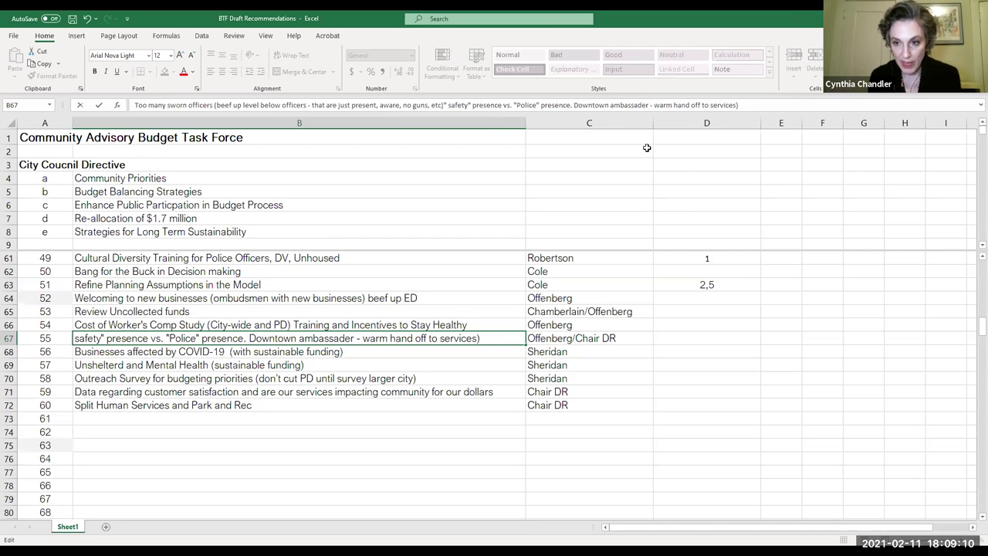
drag(574, 107, 655, 107)
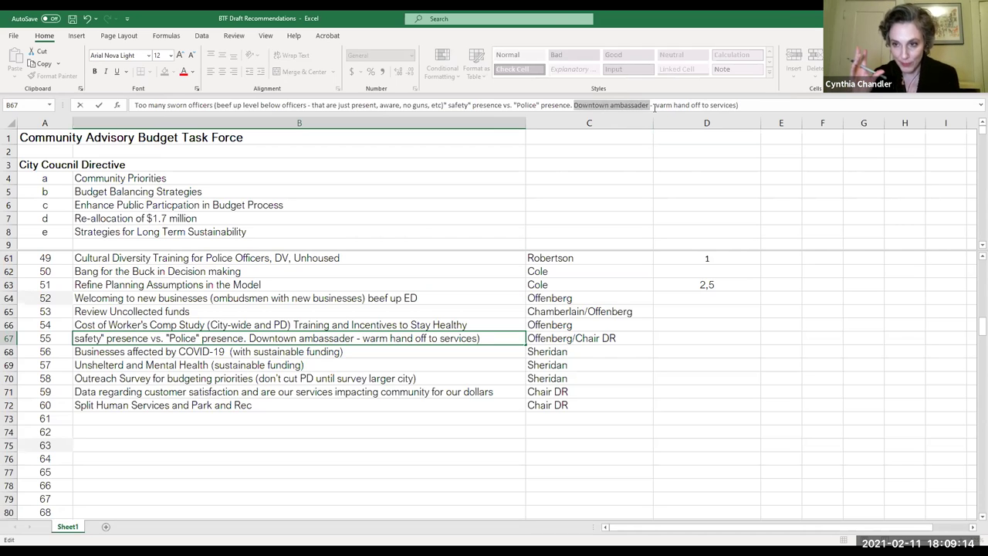
drag(574, 107, 762, 101)
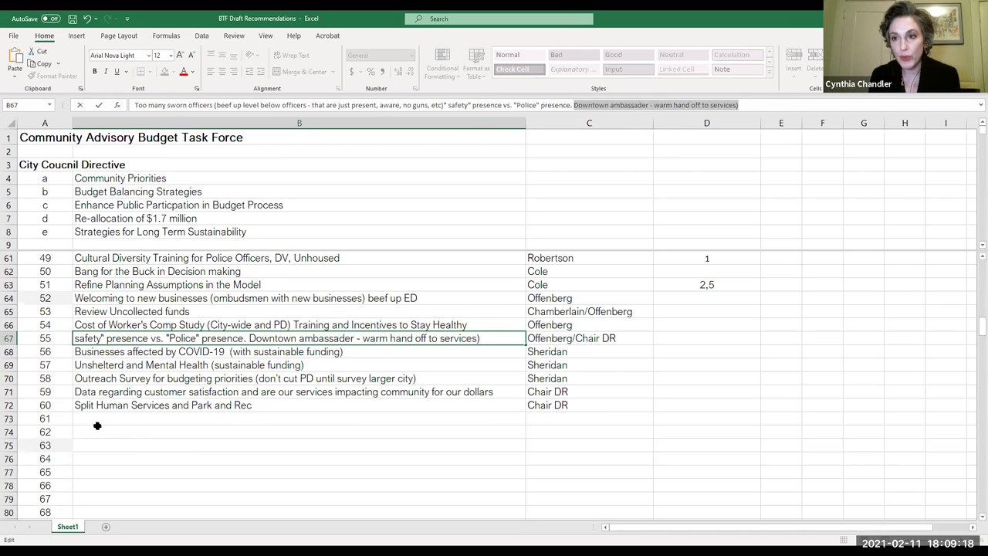
Type 'Downtown Ambassedors (warm hand off to services)' into B73, replacing the AutoComplete suggestion and fixing the typo
click(90, 418)
text(volunteer Coordinator)
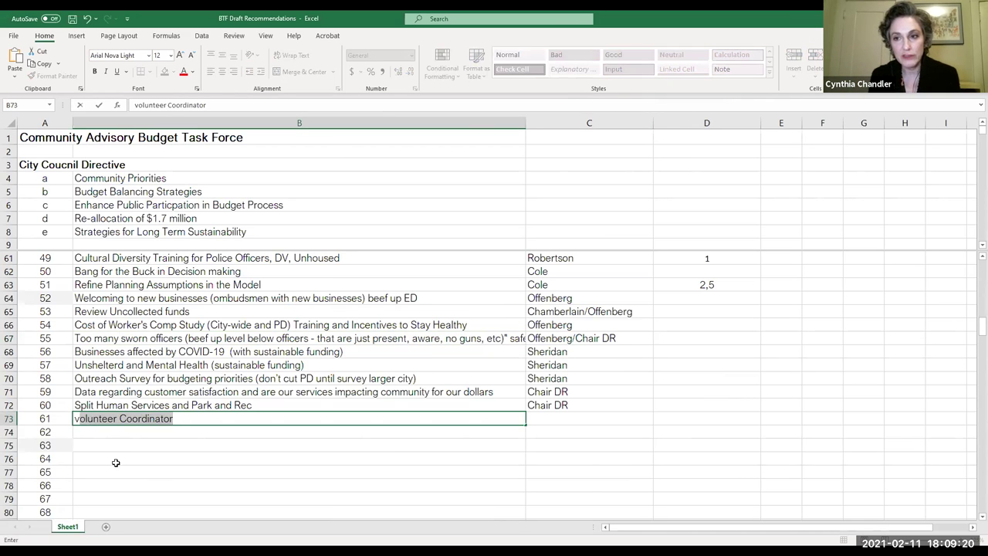
drag(174, 419, 38, 424)
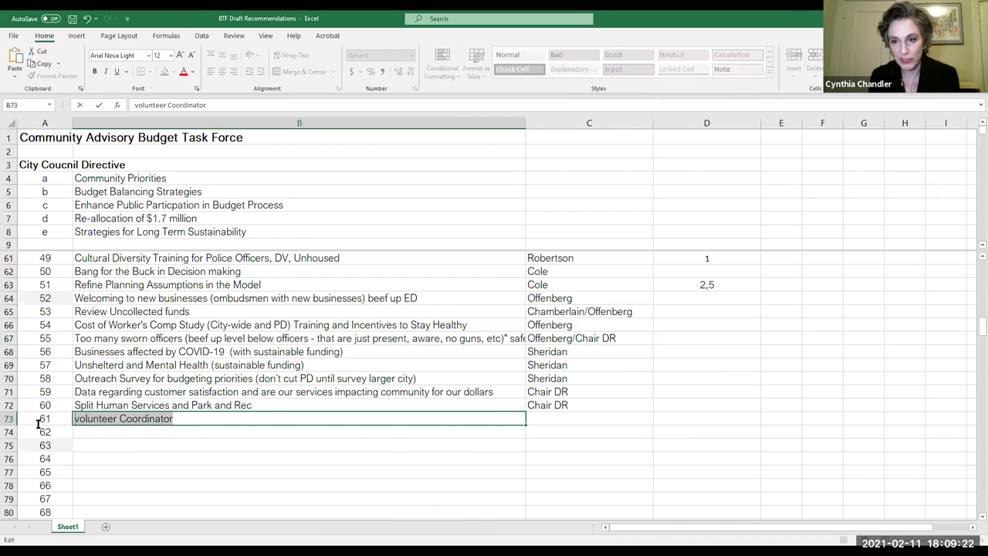
text(Downtow)
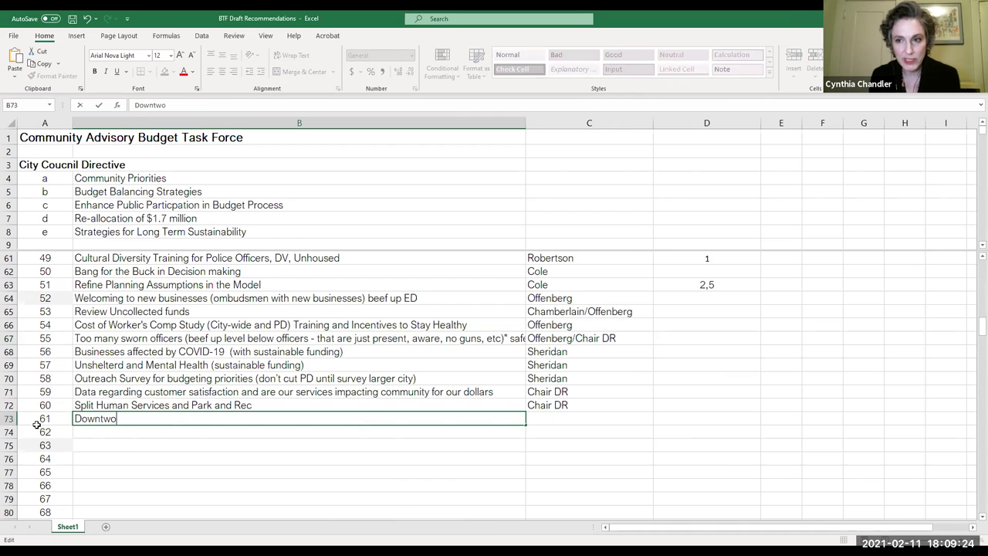
text(n A)
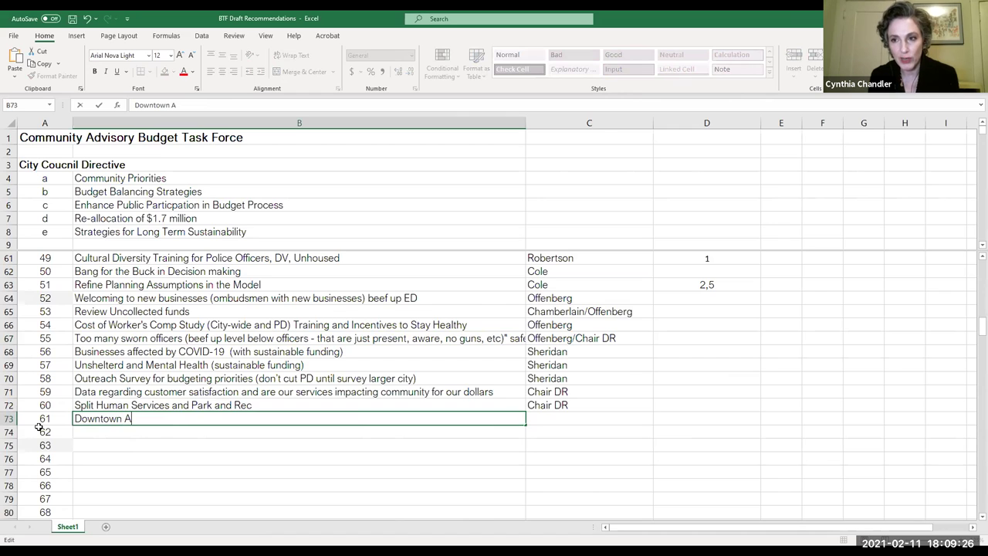
text(mbassedors (warm hadn)
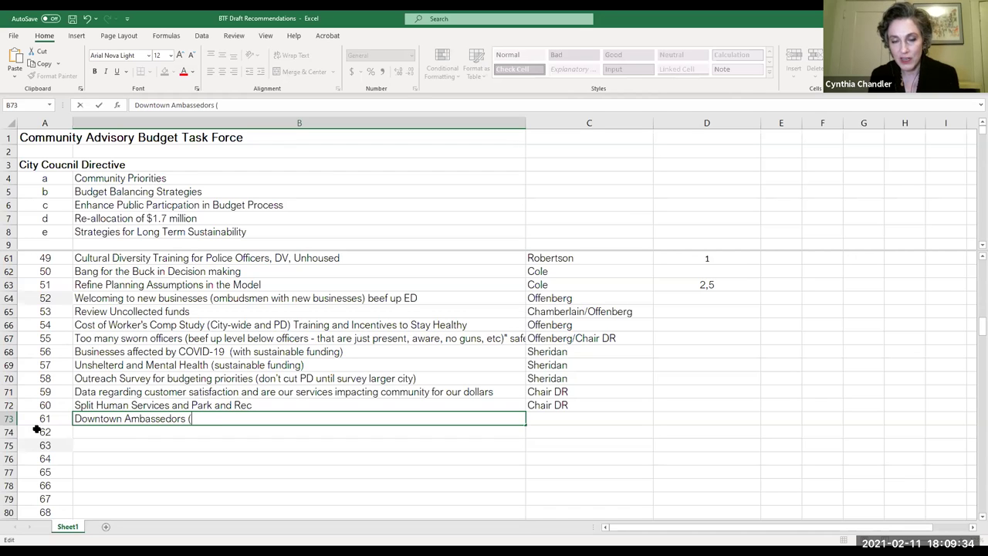
key(BackSpace)
key(BackSpace)
text(nd off to )
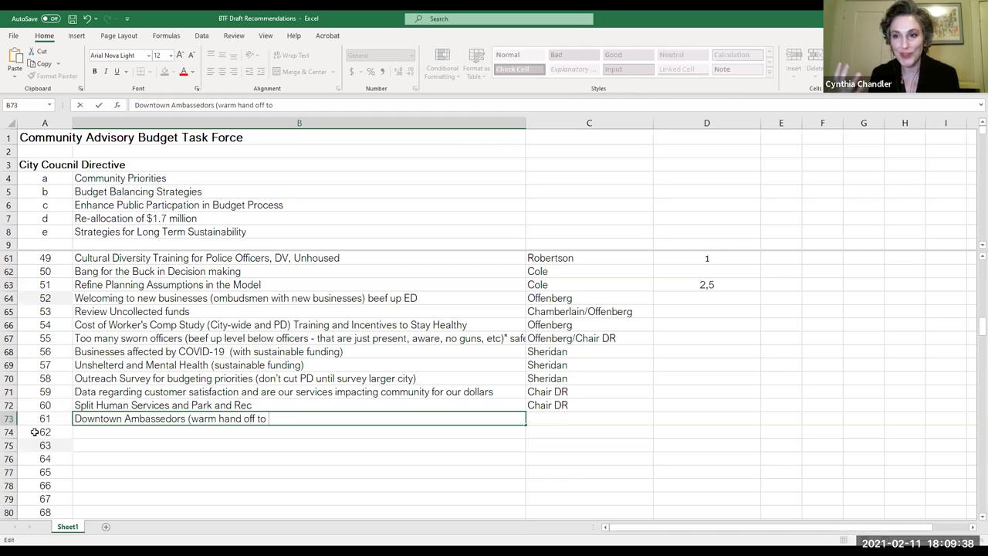
text(services))
click(542, 419)
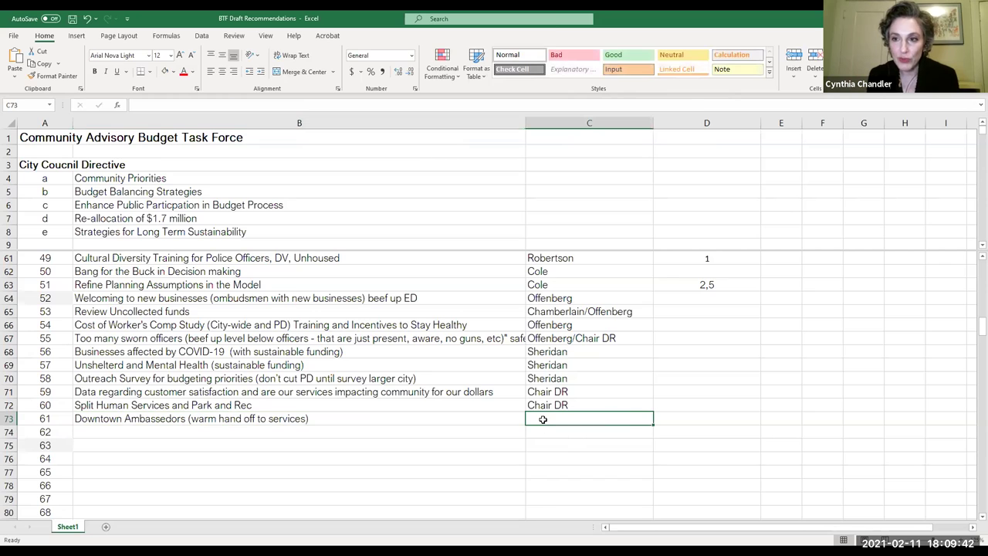
Fill C73 with the AutoCompleted chair entry, then append a slash and a second member's surname
text(Chair DR)
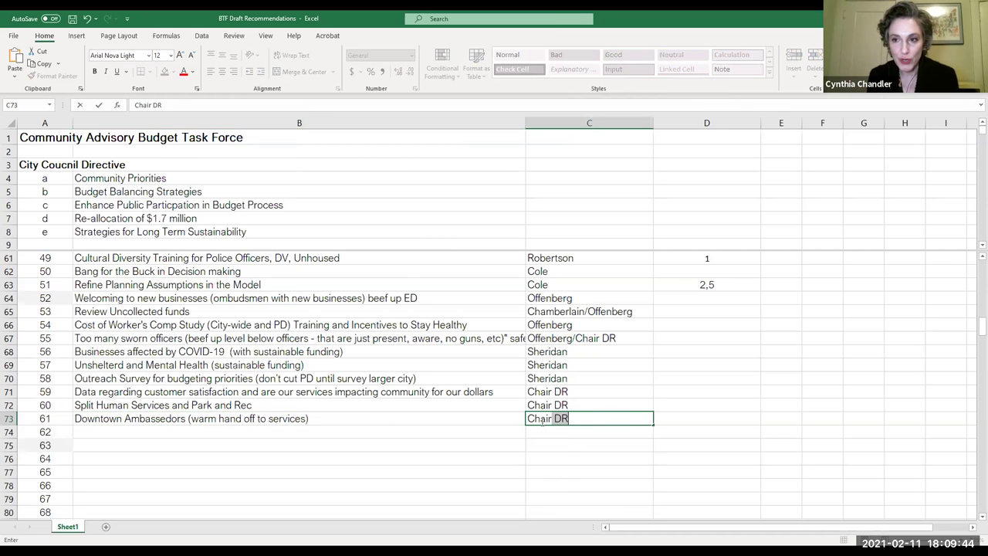
key(Return)
click(543, 419)
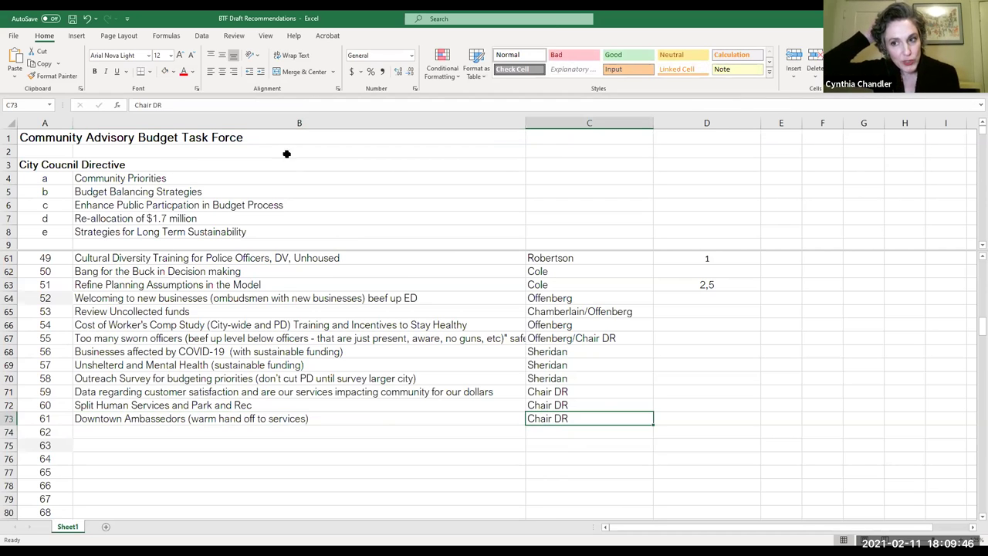
click(163, 106)
text(/Chandler)
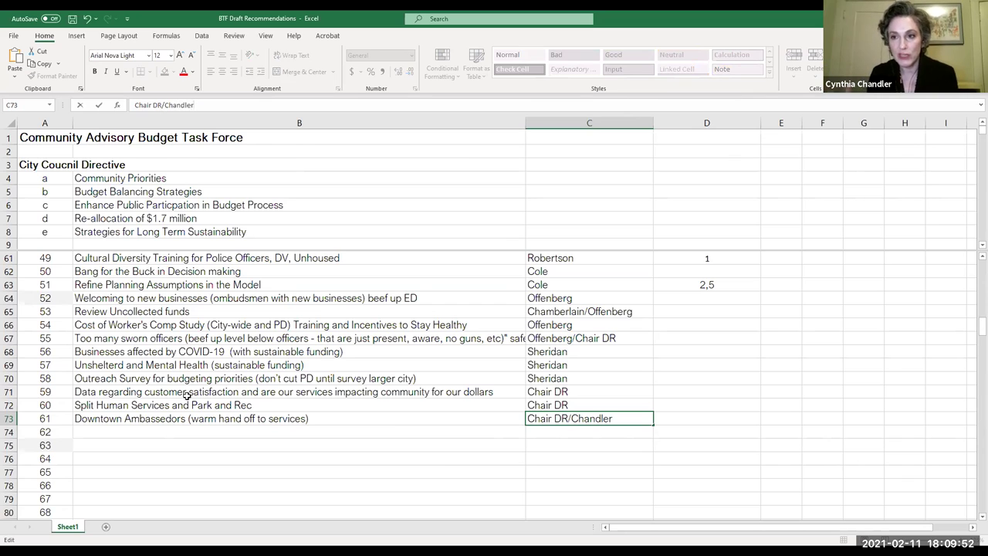
click(255, 456)
click(142, 418)
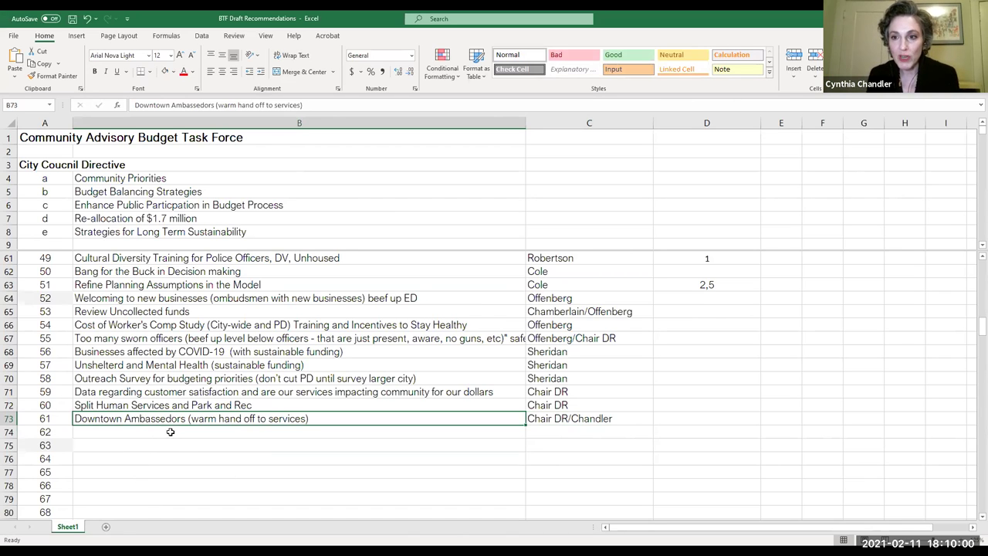
Scroll up to the IDEA header and select idea 4's Public Safety text in B15
scroll(293, 412, up, 14)
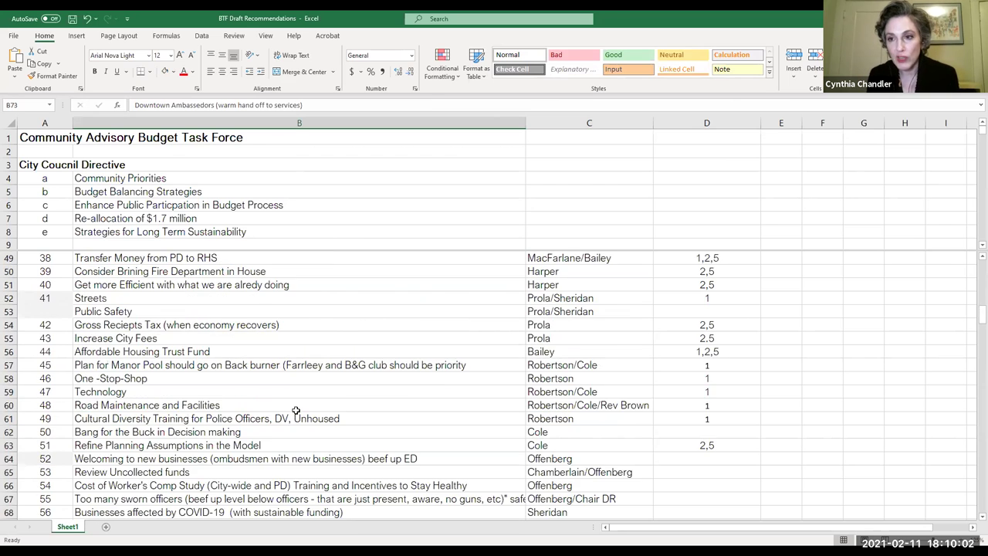
scroll(295, 407, up, 4)
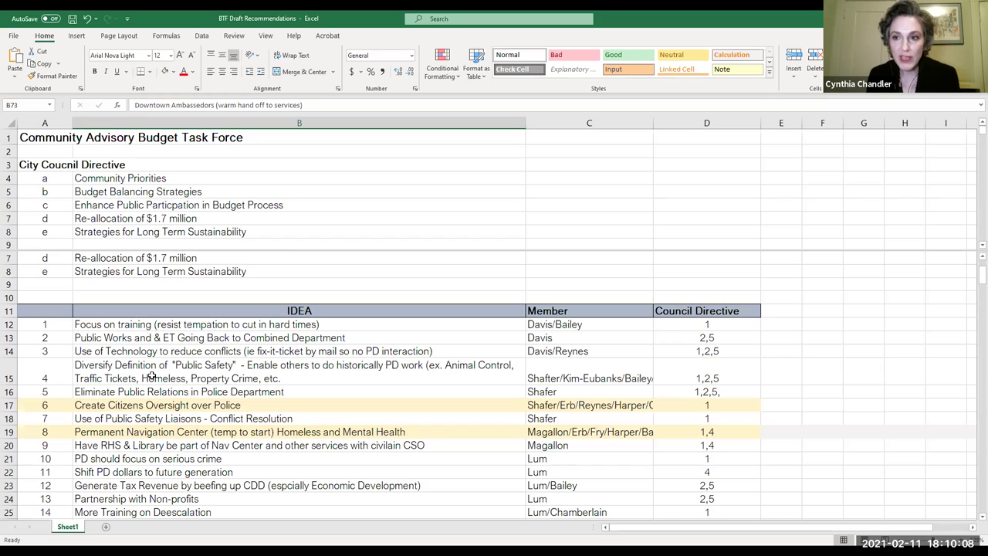
click(268, 374)
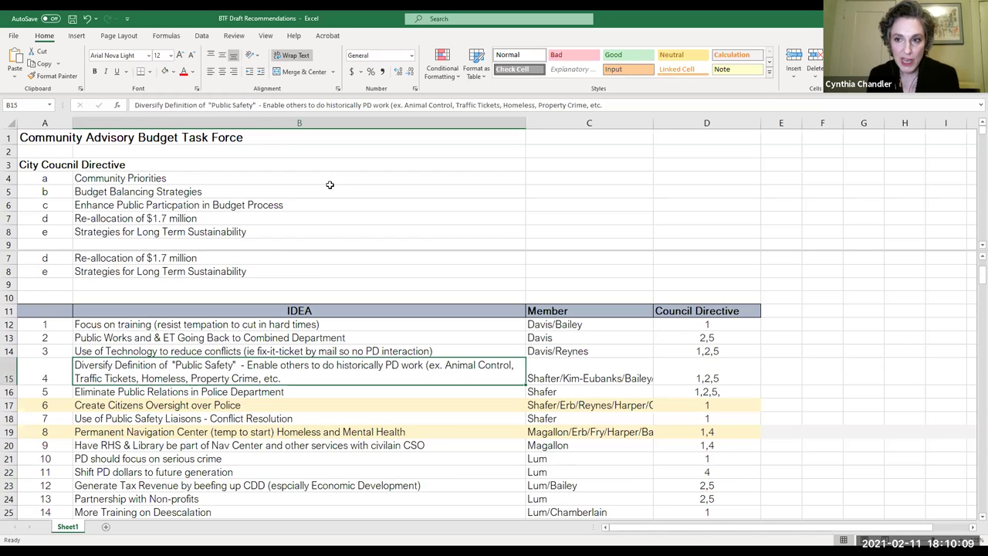
Append 'Downtown Ambassedors' after 'etc.' at the end of idea 4's text in B15
click(623, 103)
text(A)
text(Ambass)
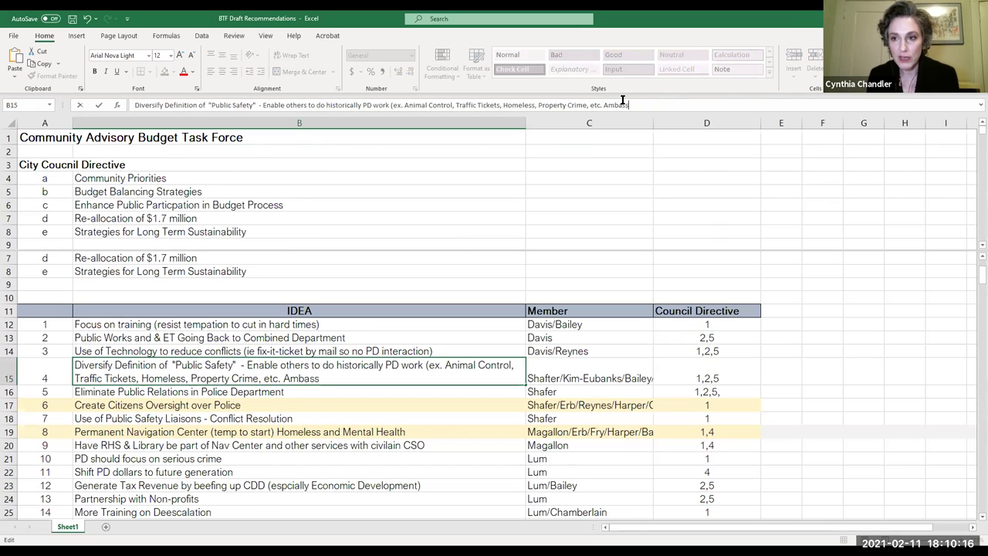
text(edors)
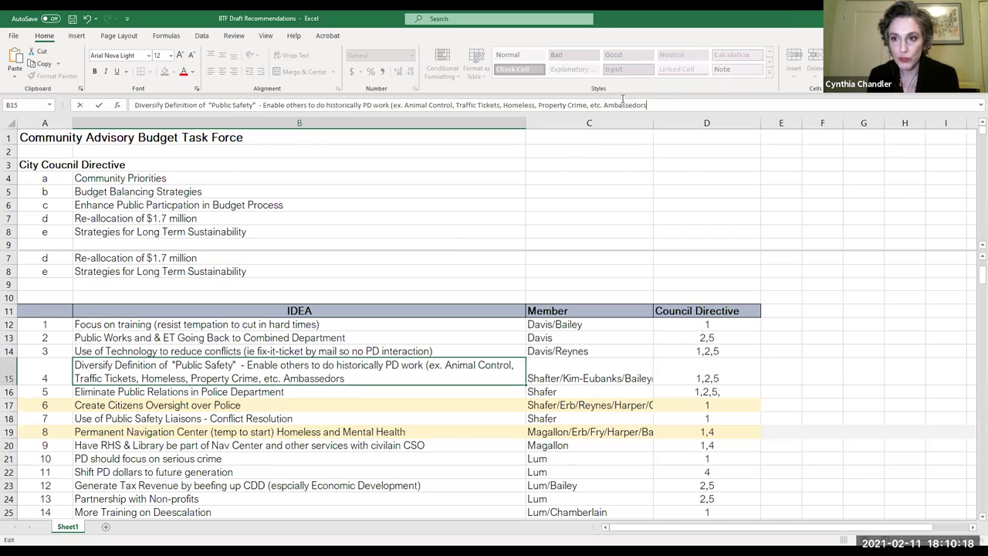
click(631, 104)
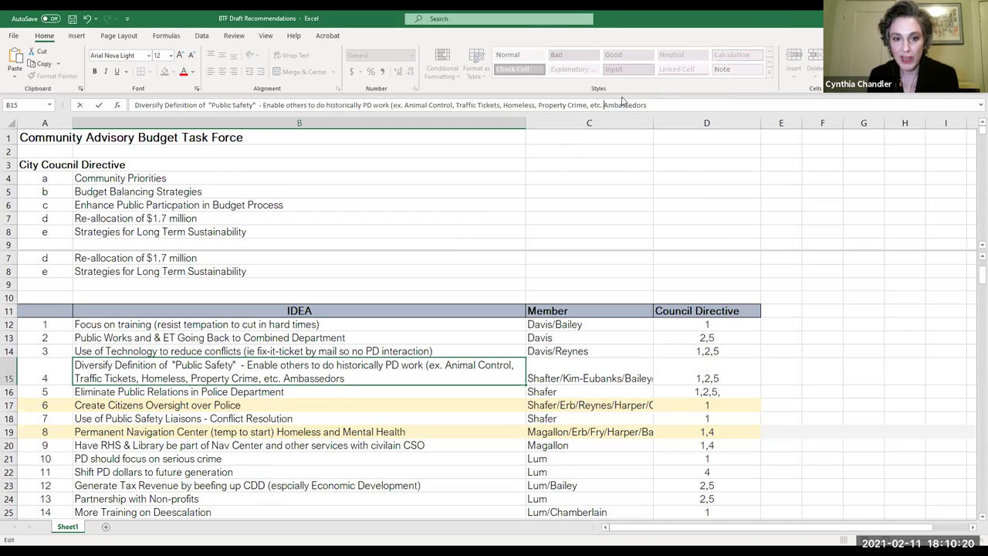
text(Downtown)
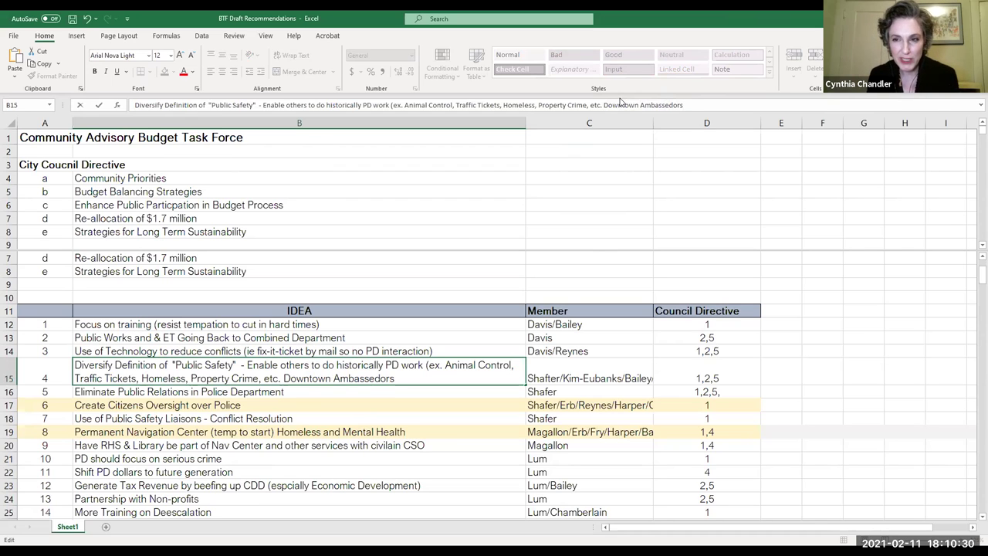
key(Return)
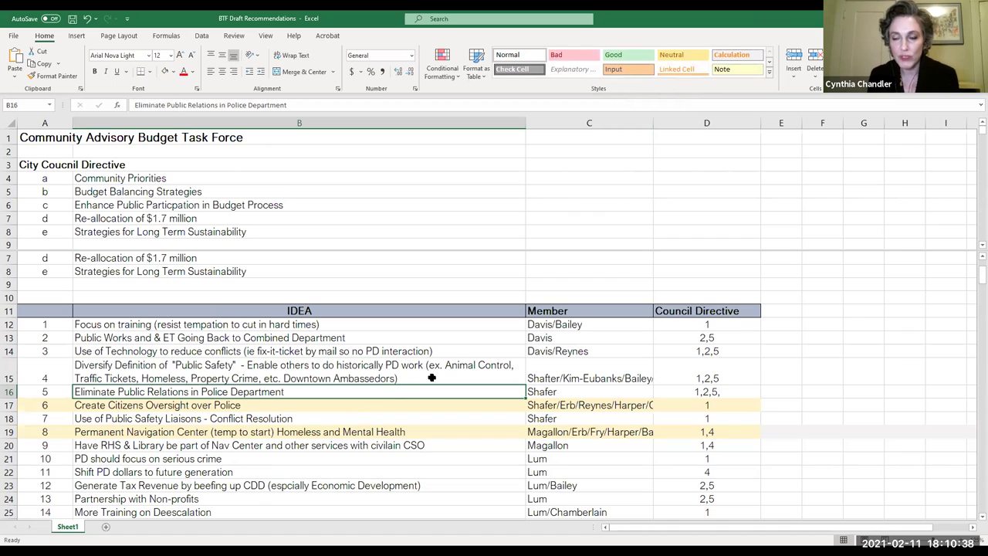
Append the chair and a second member to C15's member list, capitalising the added surname
scroll(431, 377, down, 10)
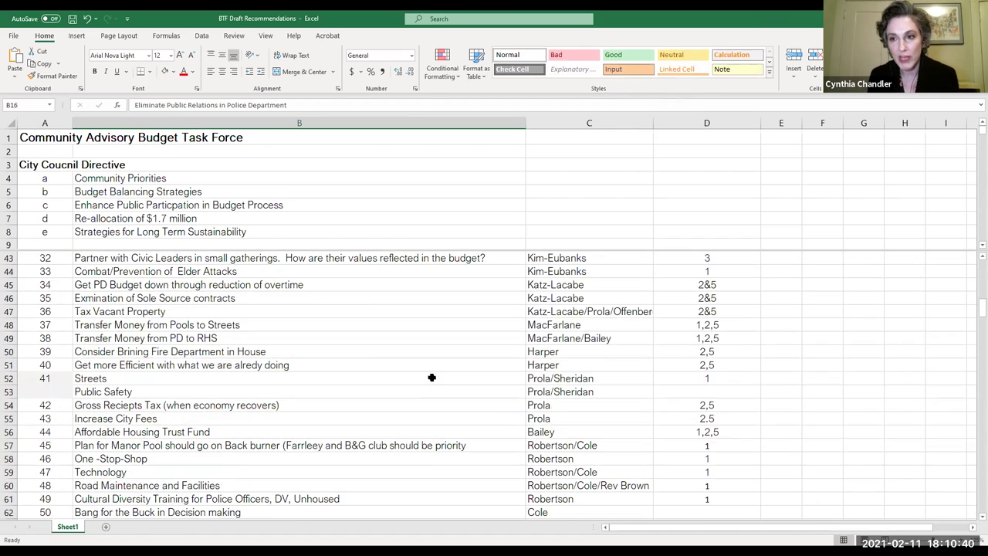
scroll(431, 377, up, 10)
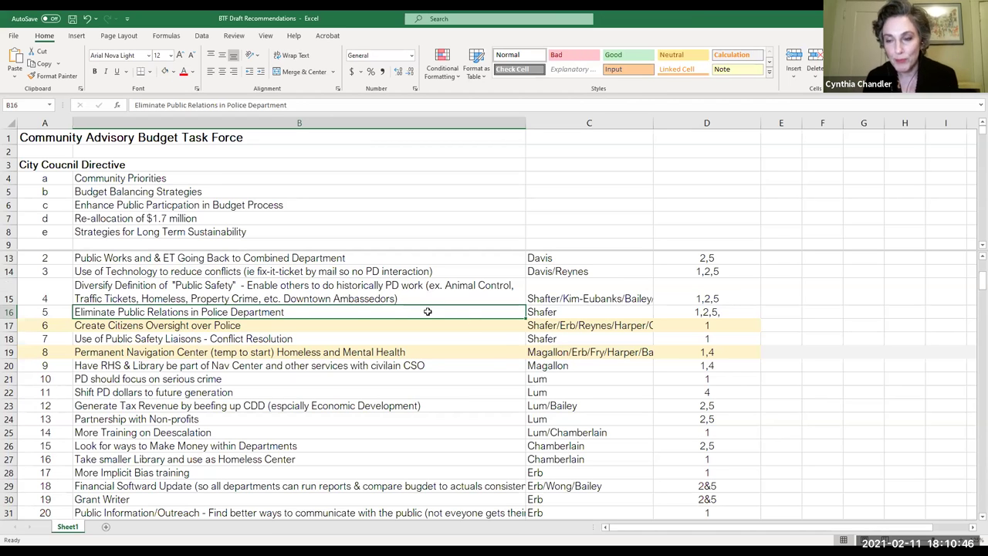
click(589, 297)
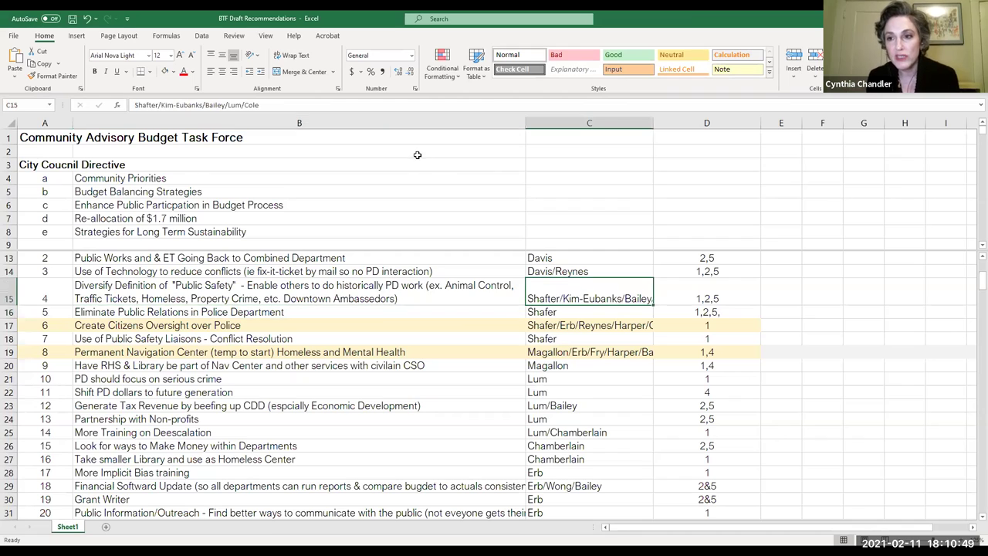
click(263, 108)
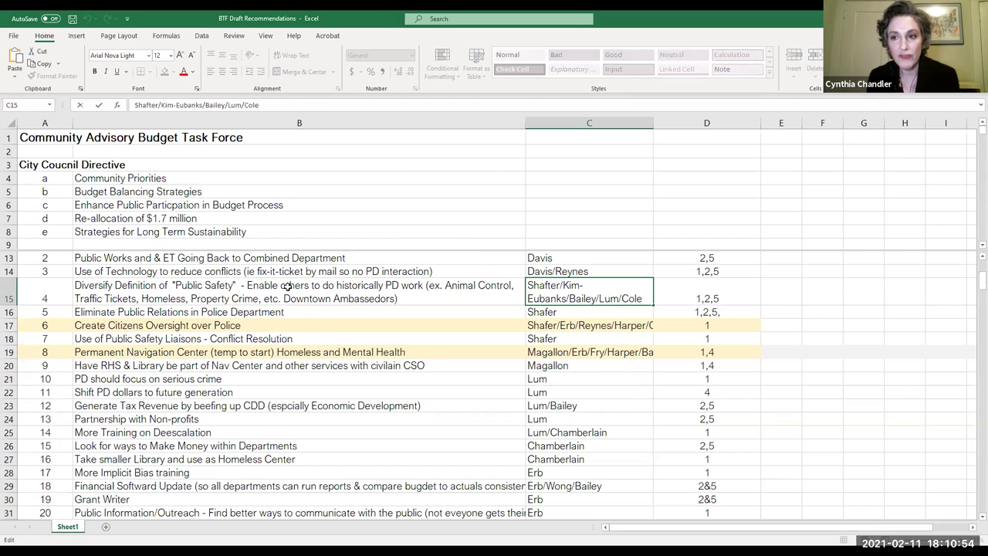
text(Ch)
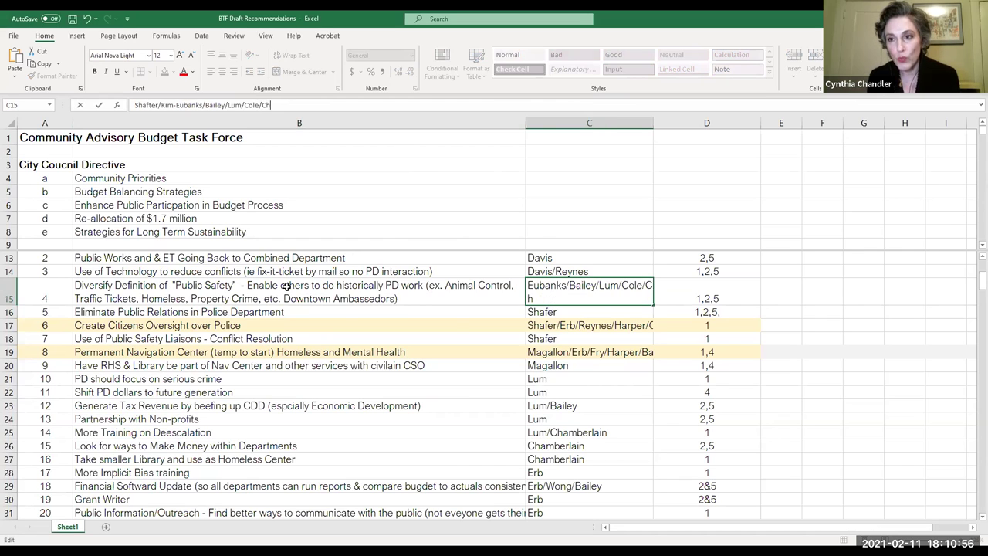
text(air DR, chandler)
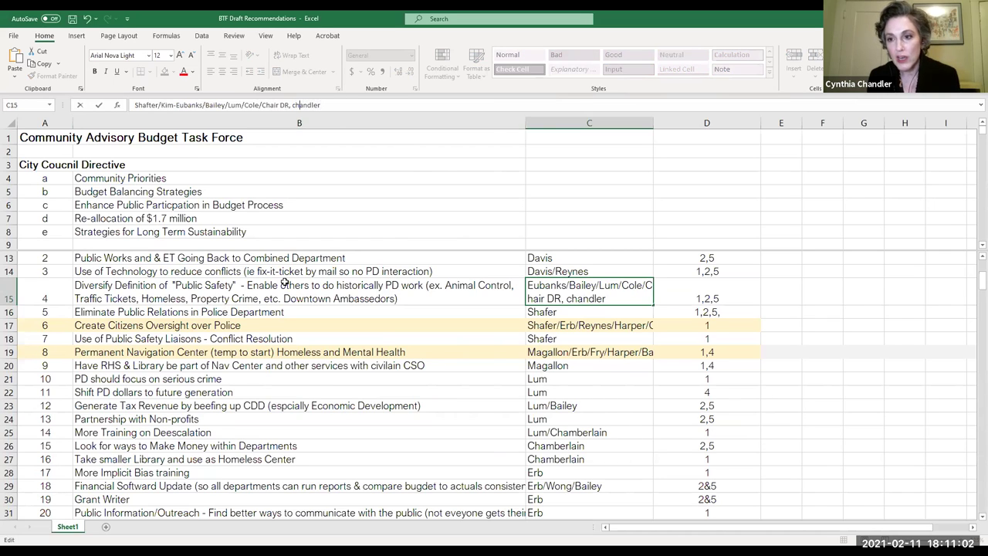
key(Delete)
text(C)
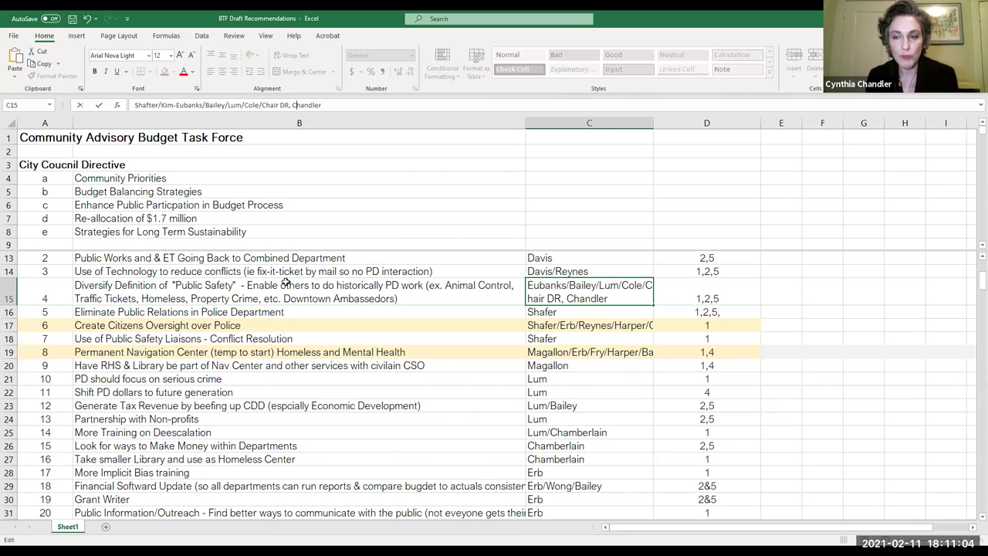
key(Return)
scroll(475, 375, up, 1)
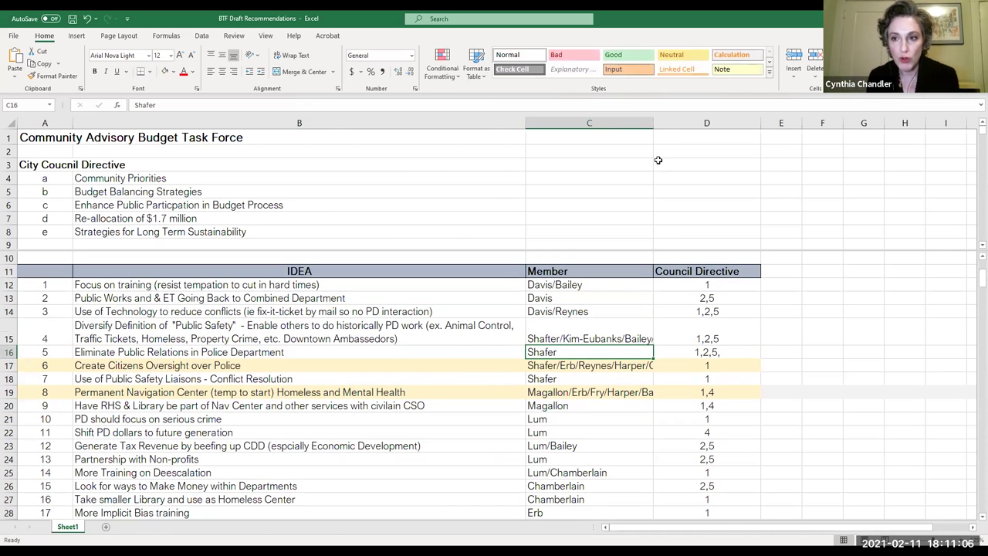
click(549, 334)
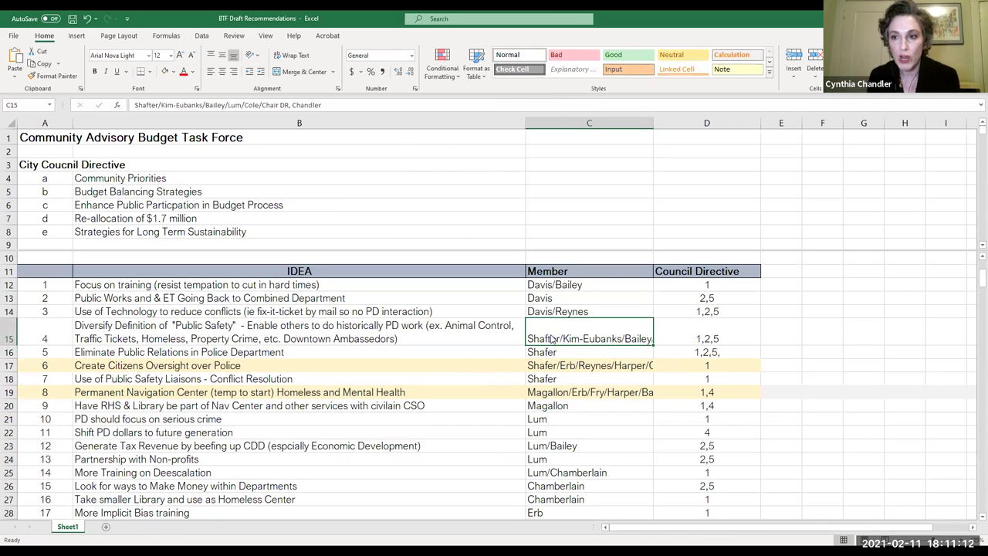
Enable Wrap text on cell C15 in the Alignment settings of Format Cells
right_click(609, 325)
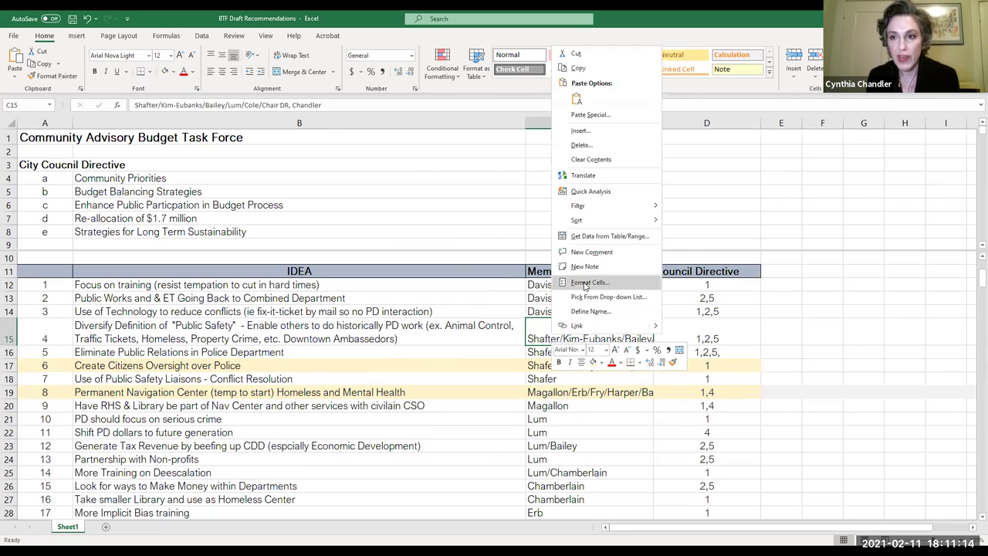
click(475, 227)
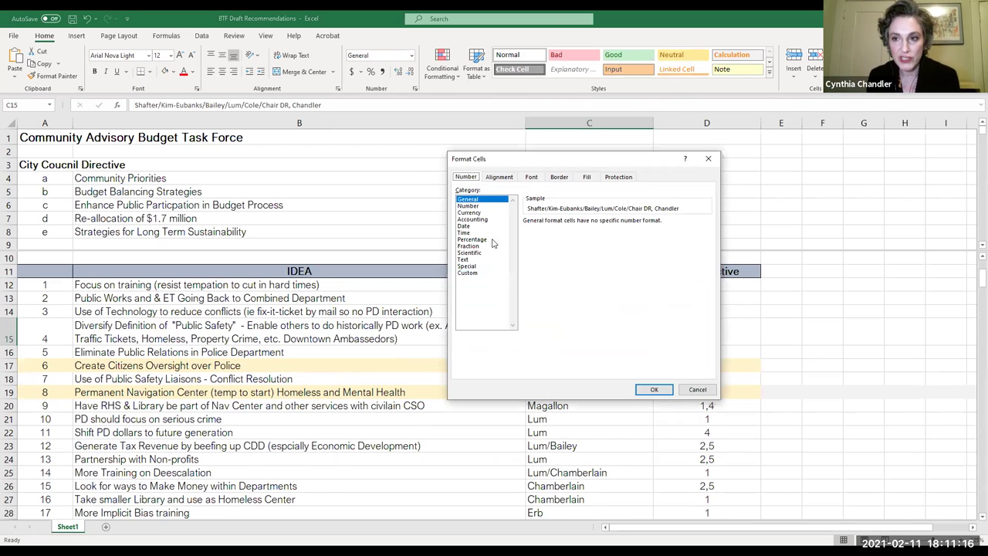
click(497, 178)
click(464, 266)
click(652, 391)
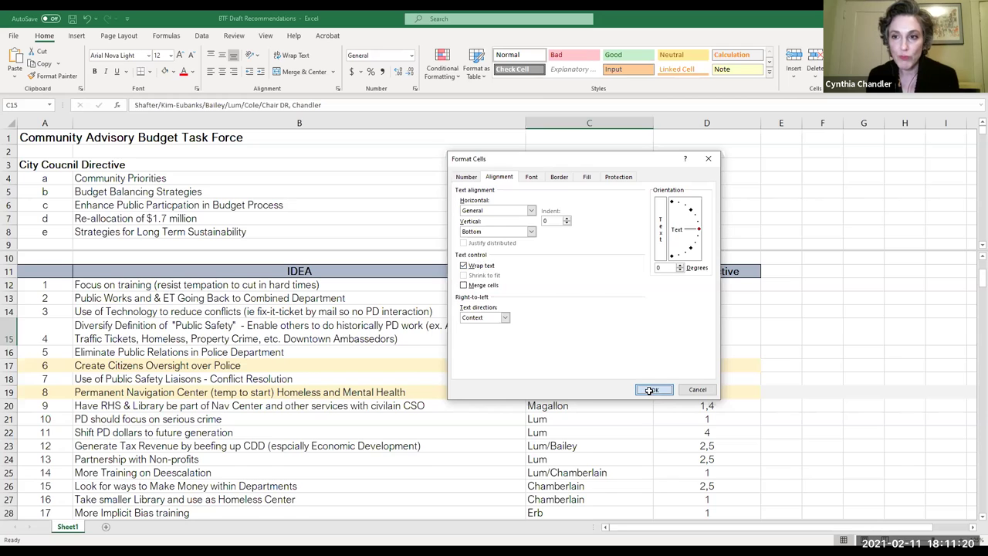
click(425, 472)
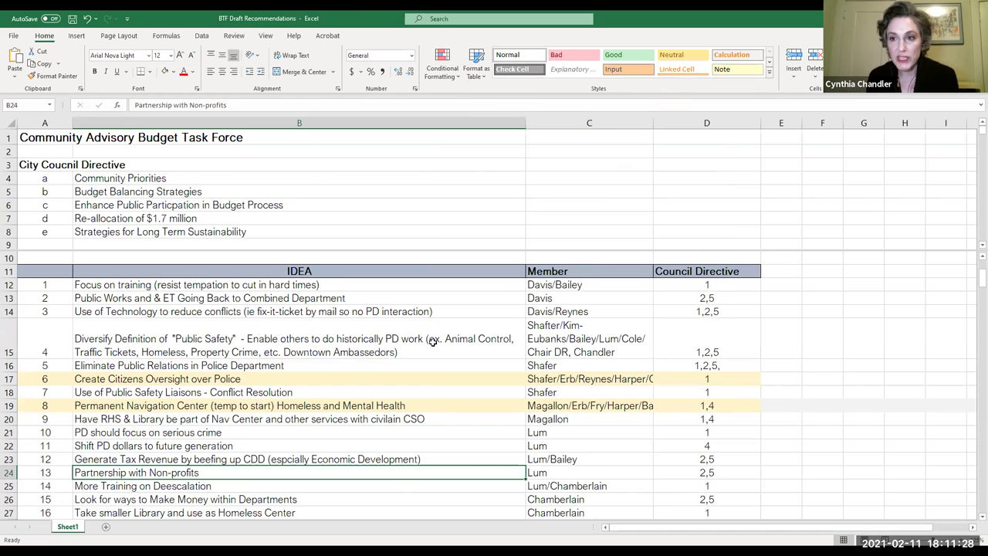
Append a slash and the extra co-member's surname to idea 8's C19 and idea 60's C72
scroll(432, 342, down, 8)
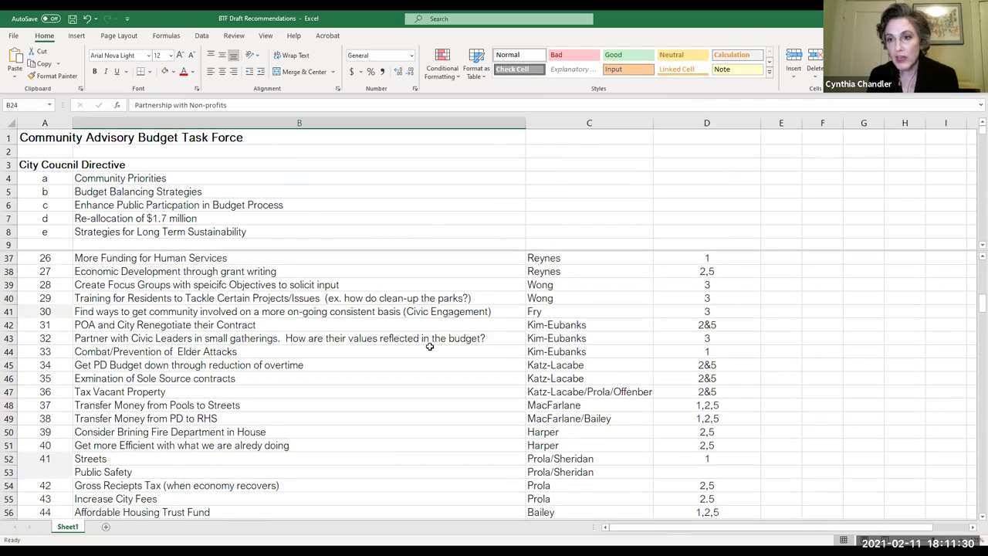
scroll(429, 346, up, 8)
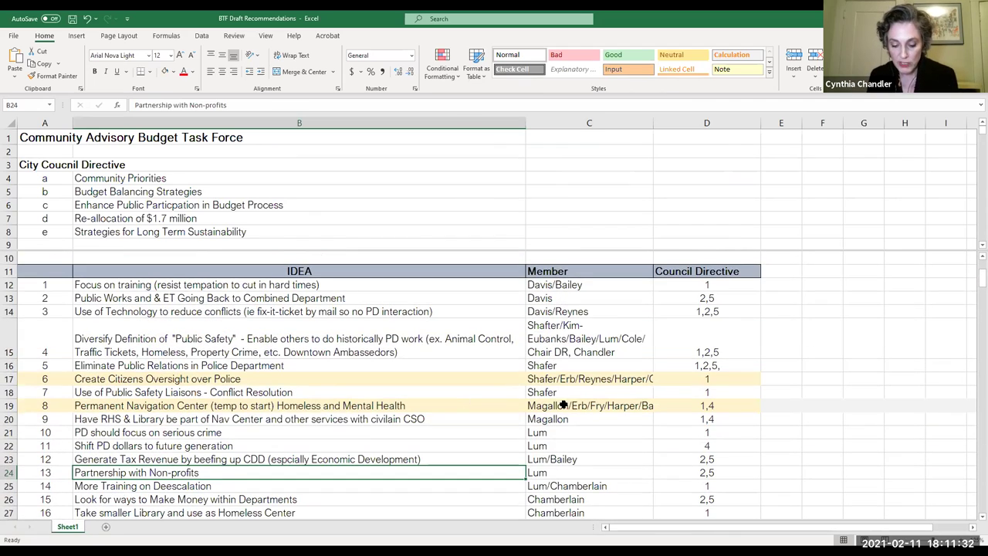
click(577, 407)
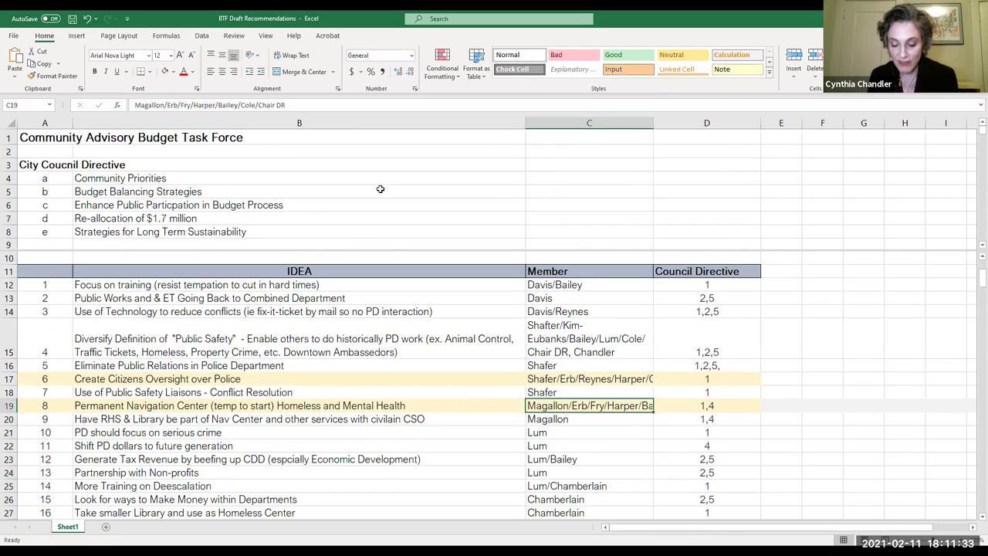
click(294, 106)
text(/Chandle)
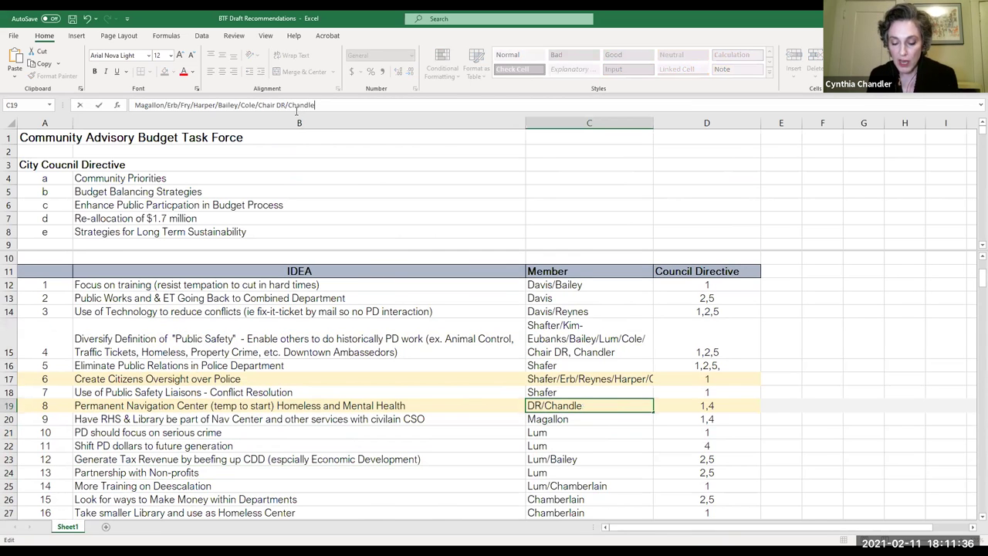
text(r)
key(Return)
scroll(294, 392, down, 15)
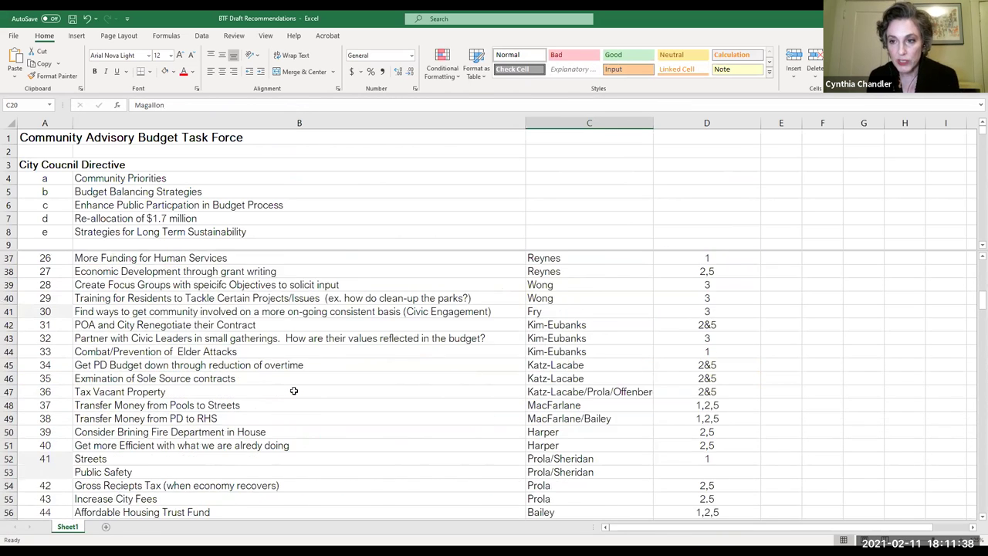
click(545, 445)
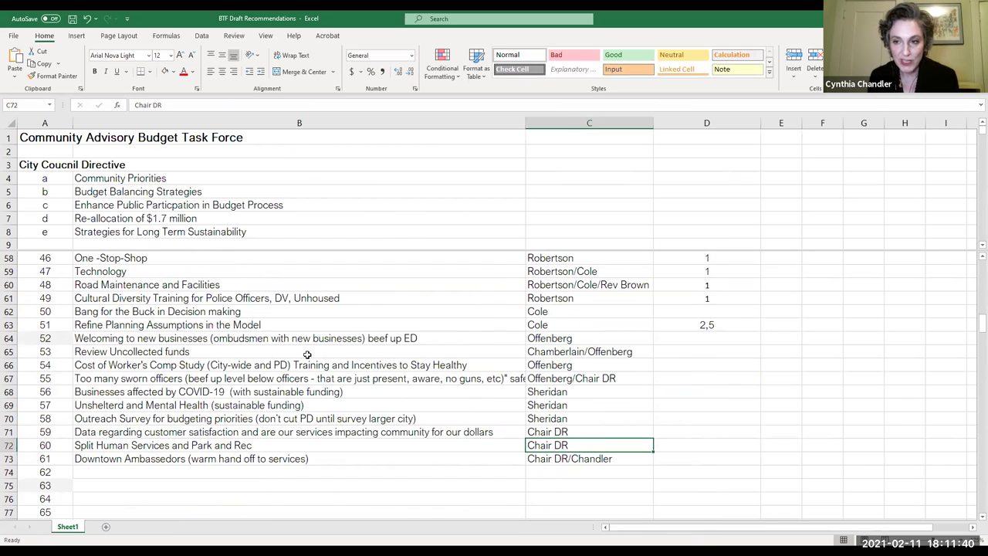
click(174, 107)
text(/chandler)
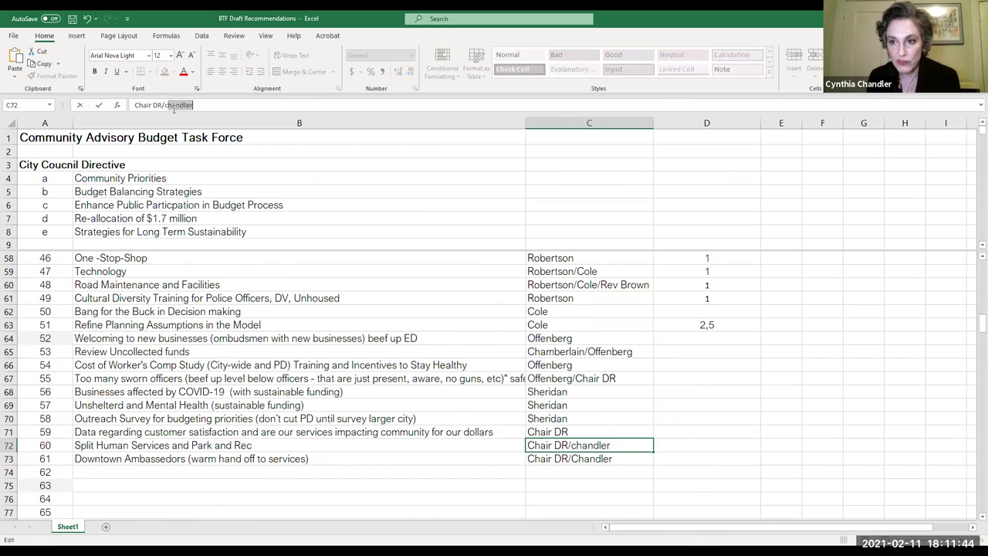
key(Return)
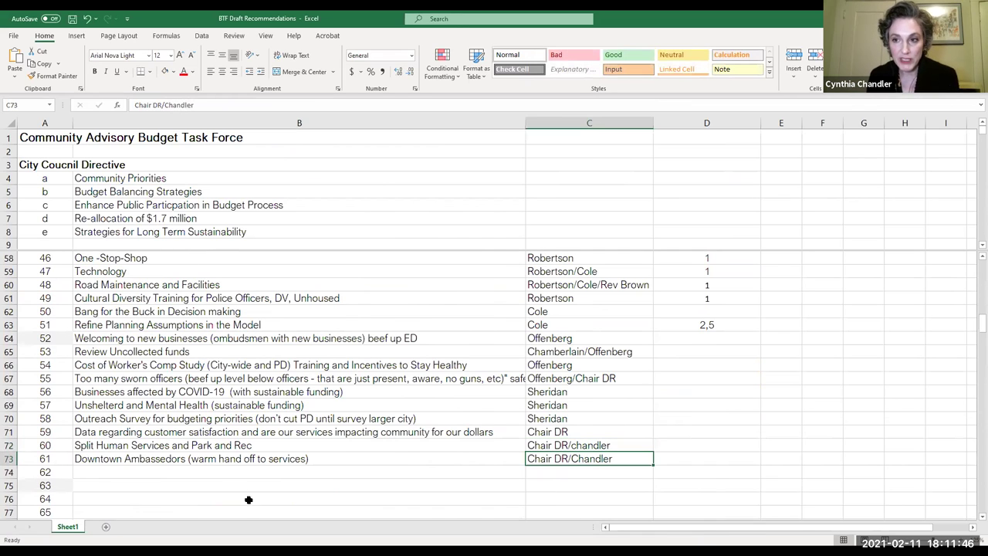
Add '(clinician on staff)' to idea 60's description in B72
click(245, 441)
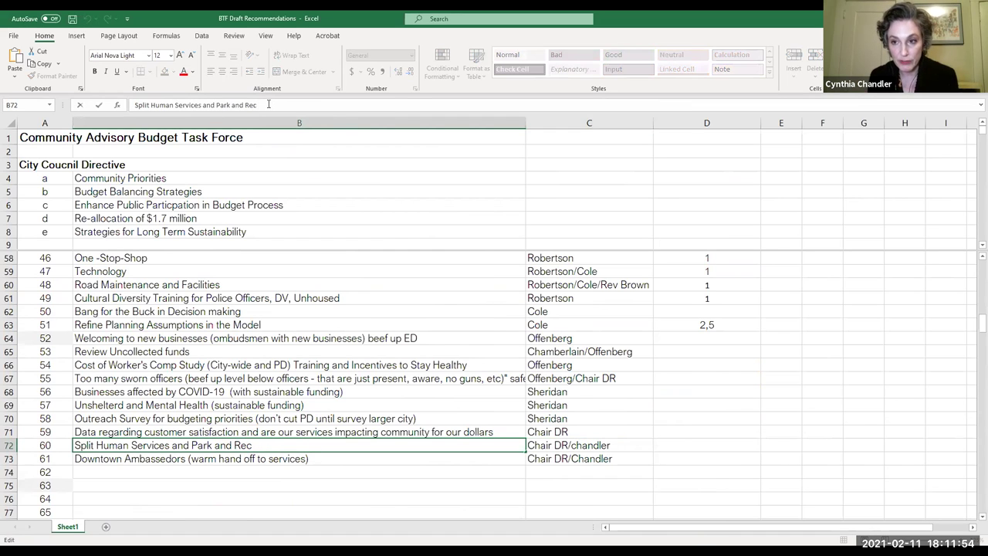
text(()
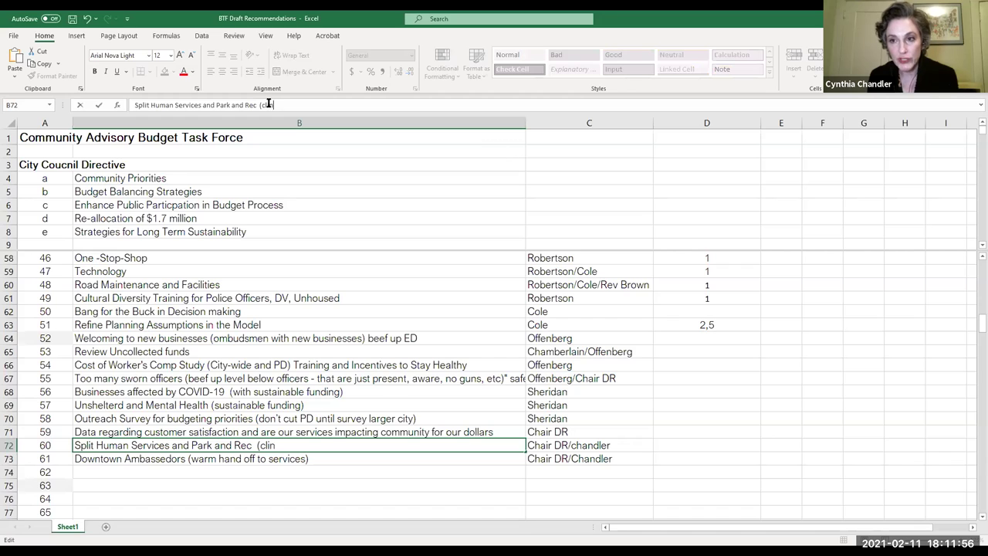
text(clinician on )
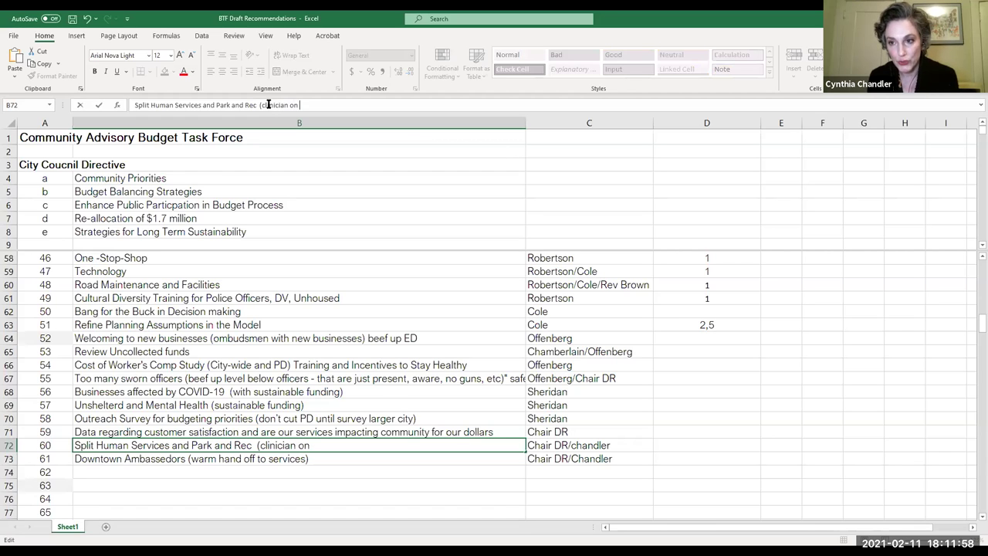
text(staff)
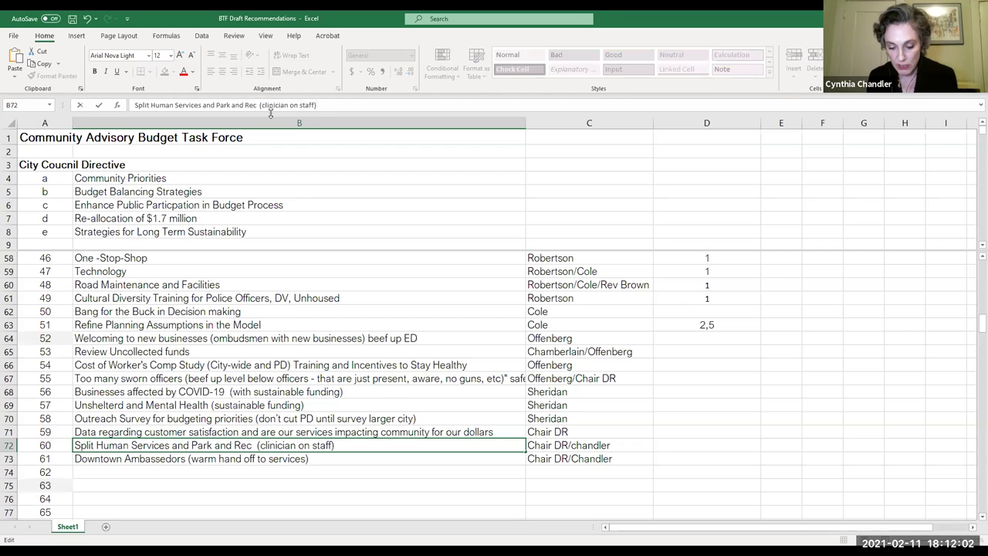
text())
key(Return)
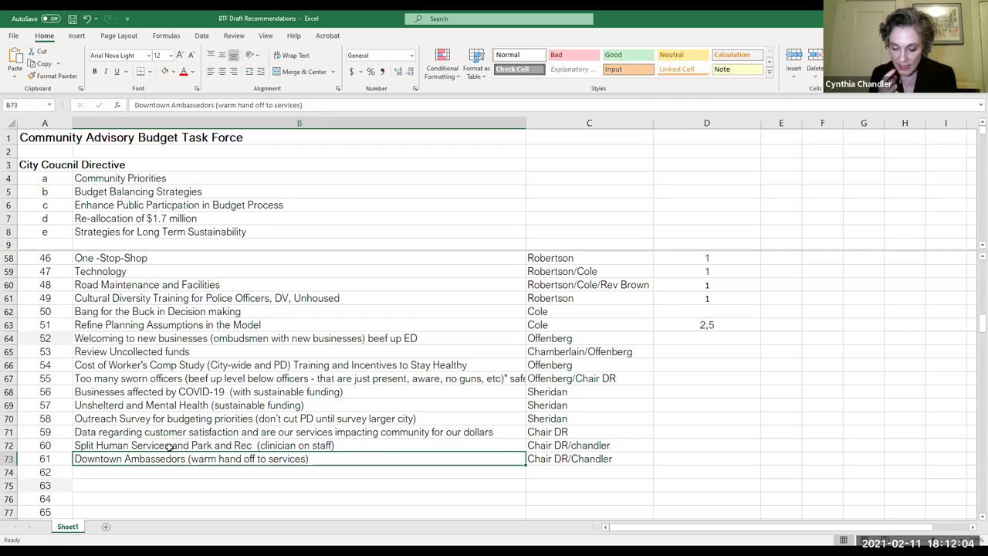
Capitalise the first letter of the co-member's surname in C72
click(575, 447)
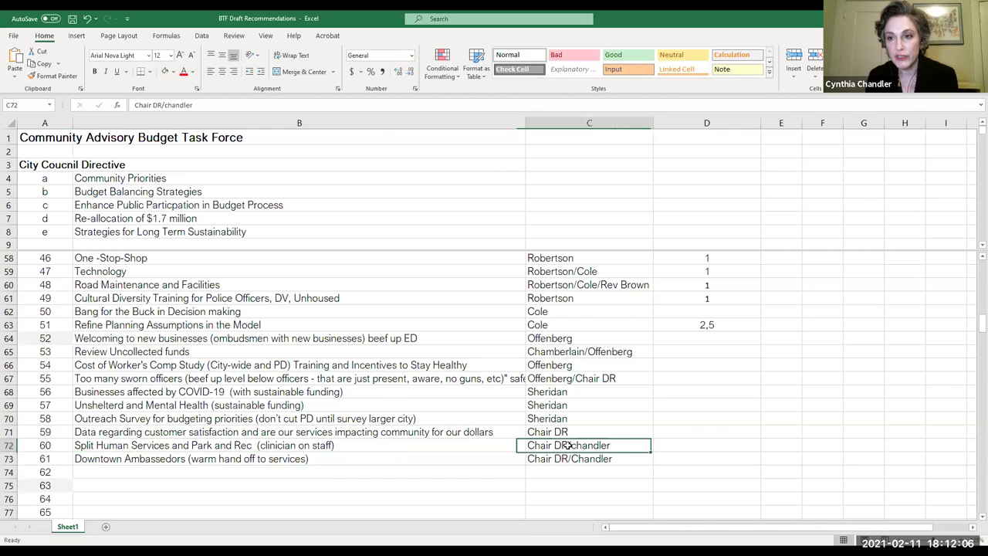
click(165, 105)
key(Delete)
text(C)
key(Return)
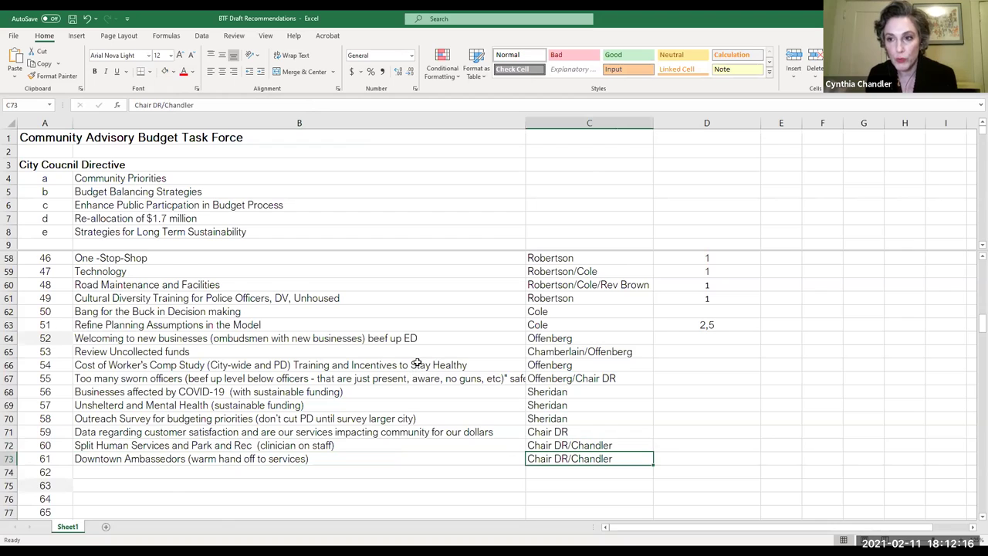
Turn on Wrap text for idea 6's member cell C17 so its RAB recommendation note shows
scroll(416, 364, up, 12)
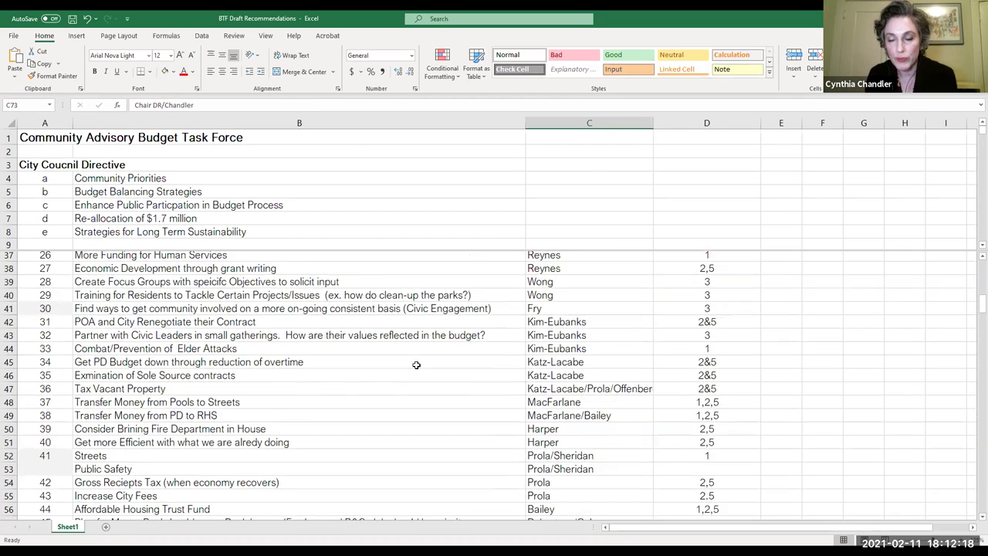
scroll(416, 364, up, 3)
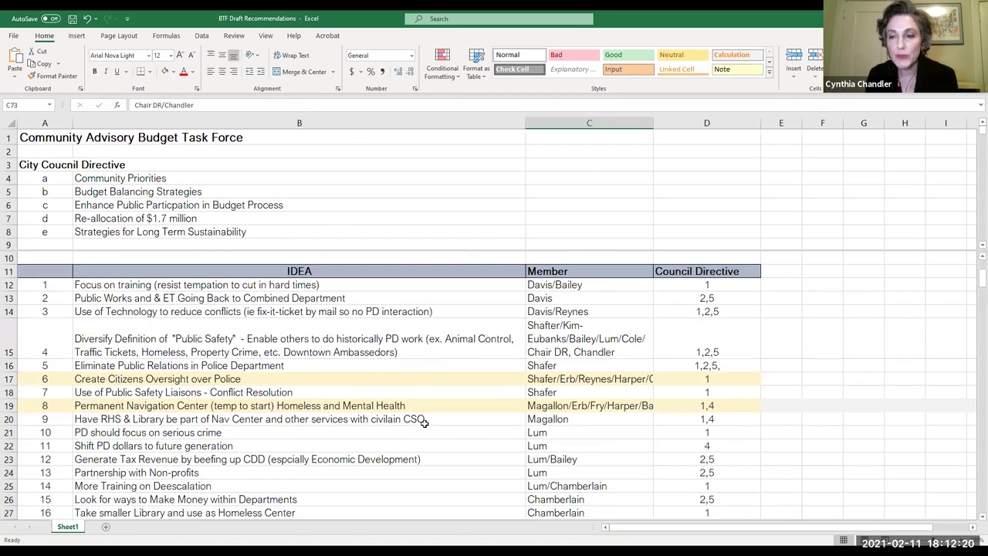
click(579, 378)
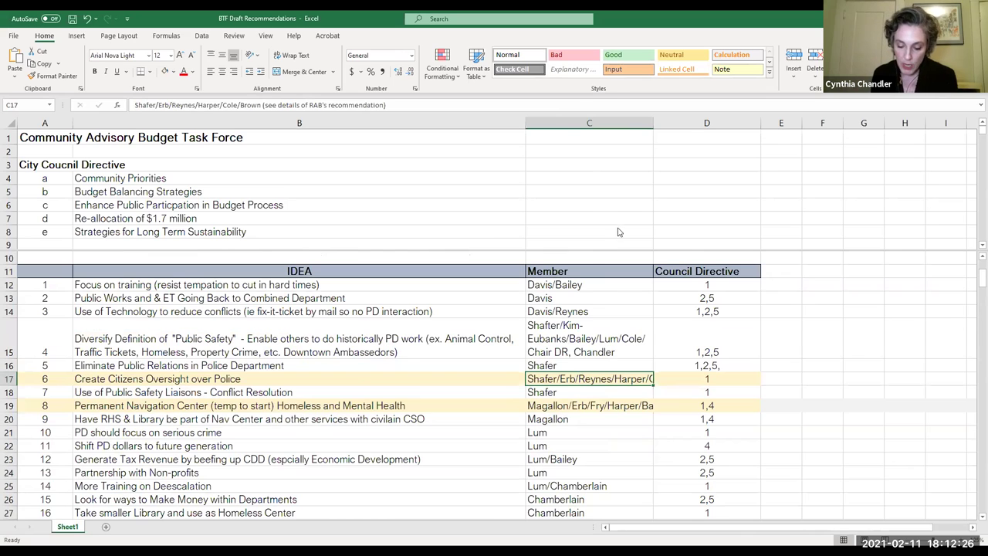
right_click(579, 376)
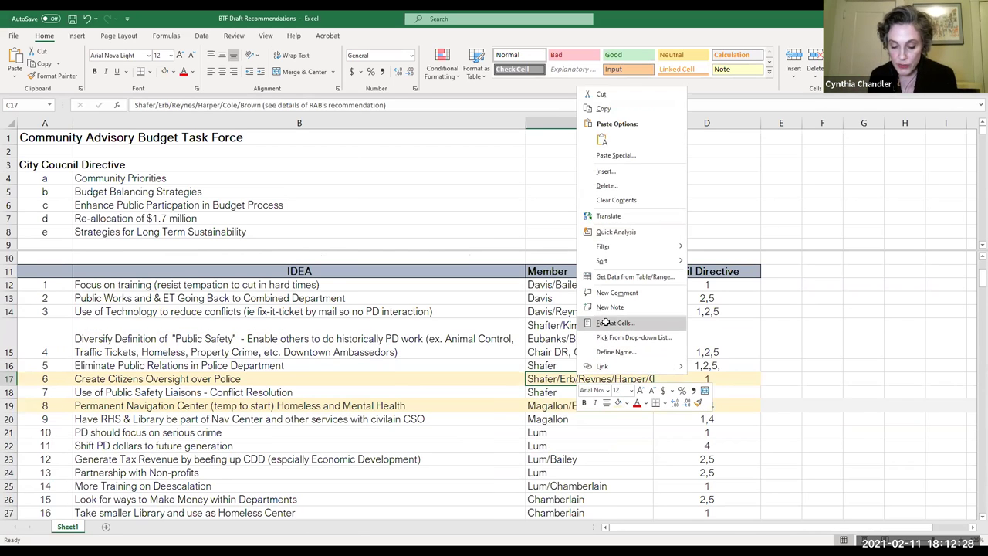
click(606, 322)
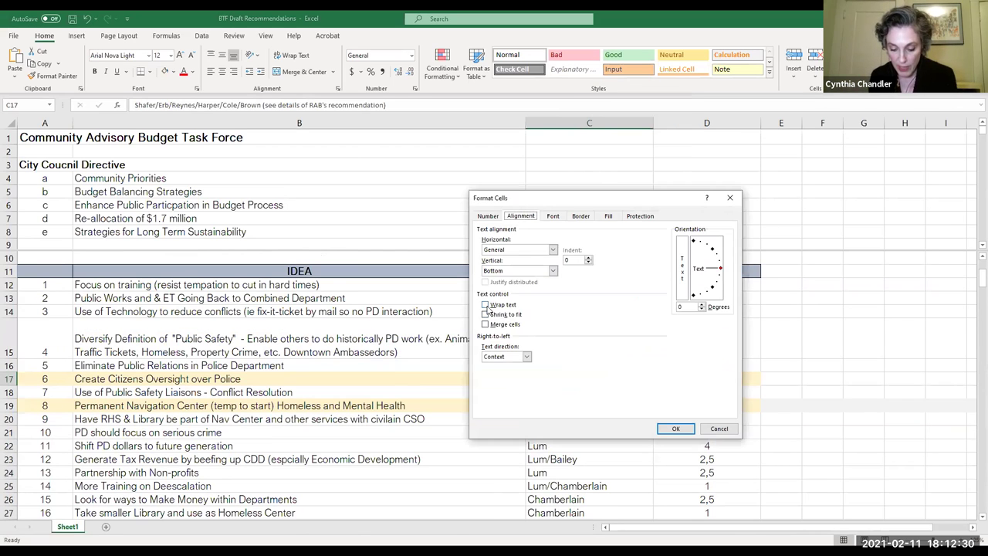
click(675, 428)
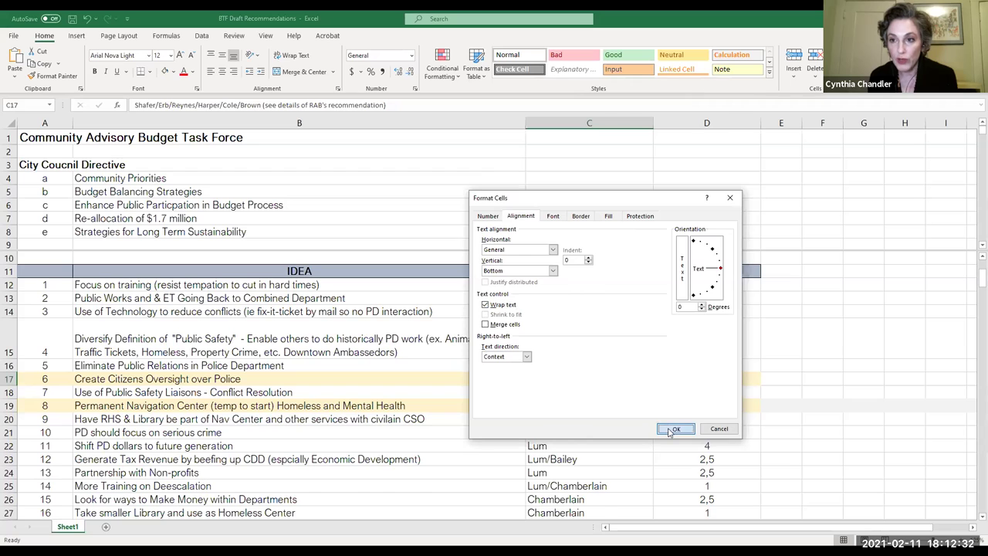
click(360, 457)
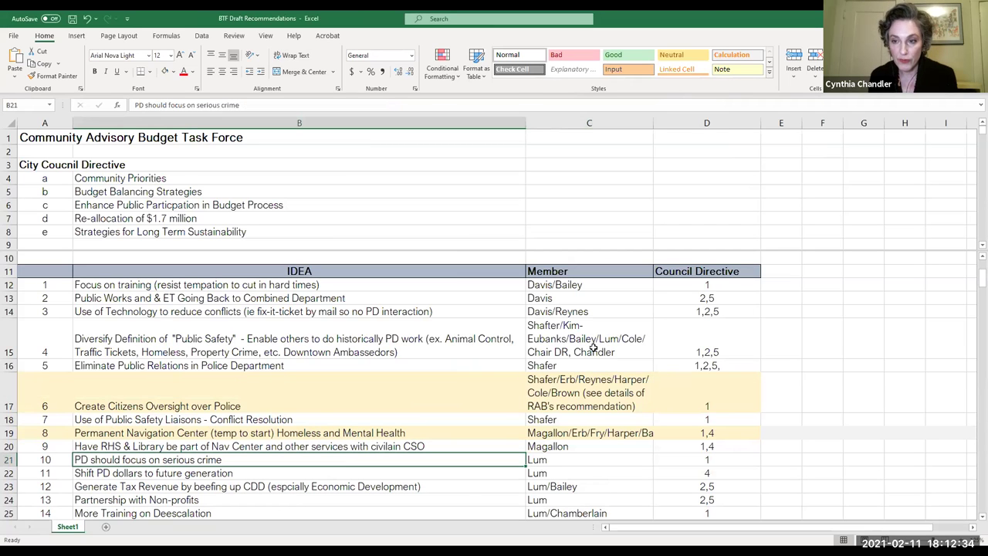
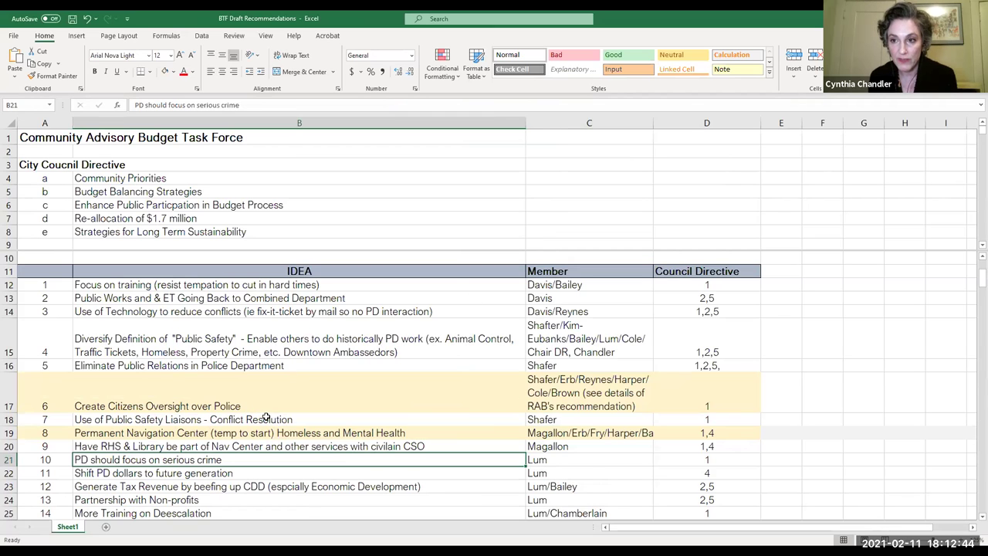
Append a member's initials after a comma to idea 8's Permanent Navigation Center text
click(308, 433)
click(379, 105)
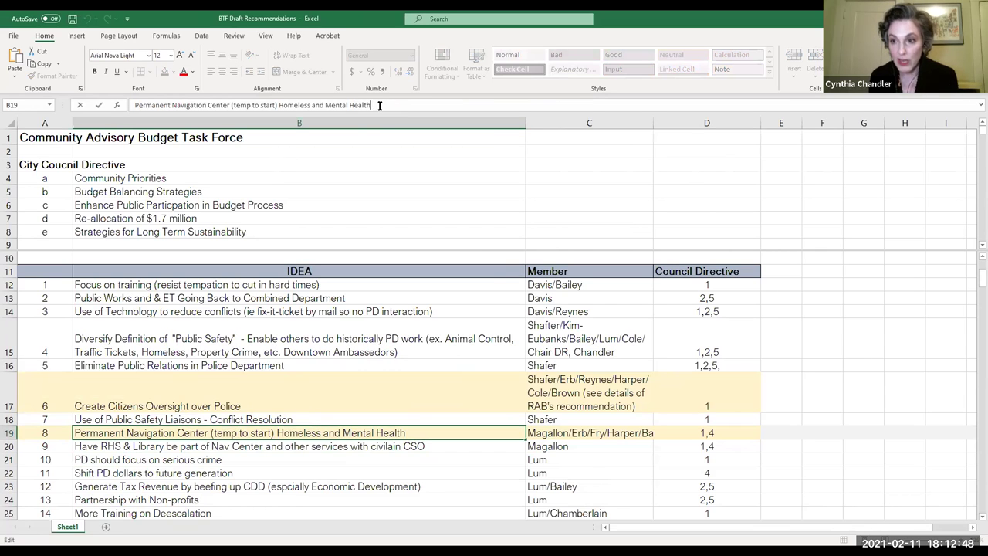
text(, DV)
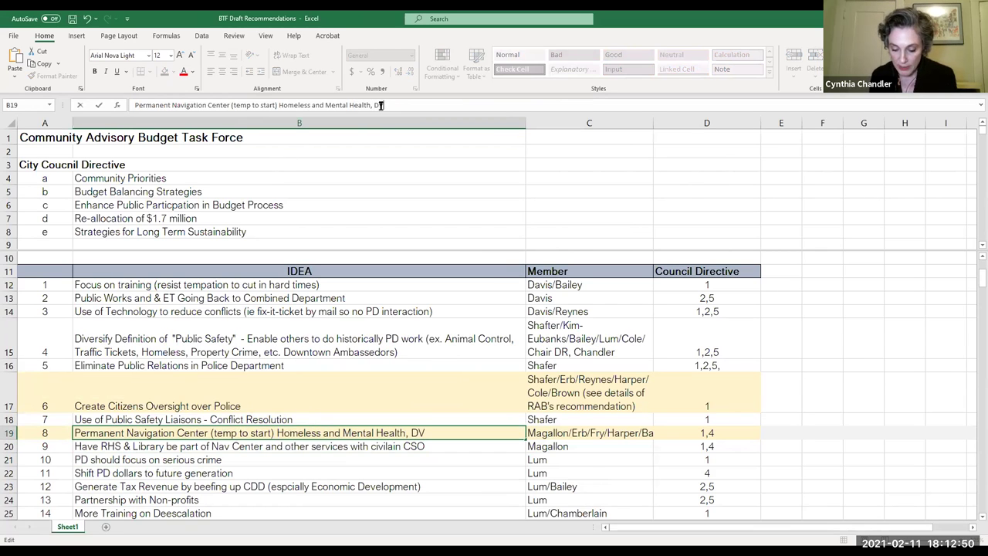
key(Return)
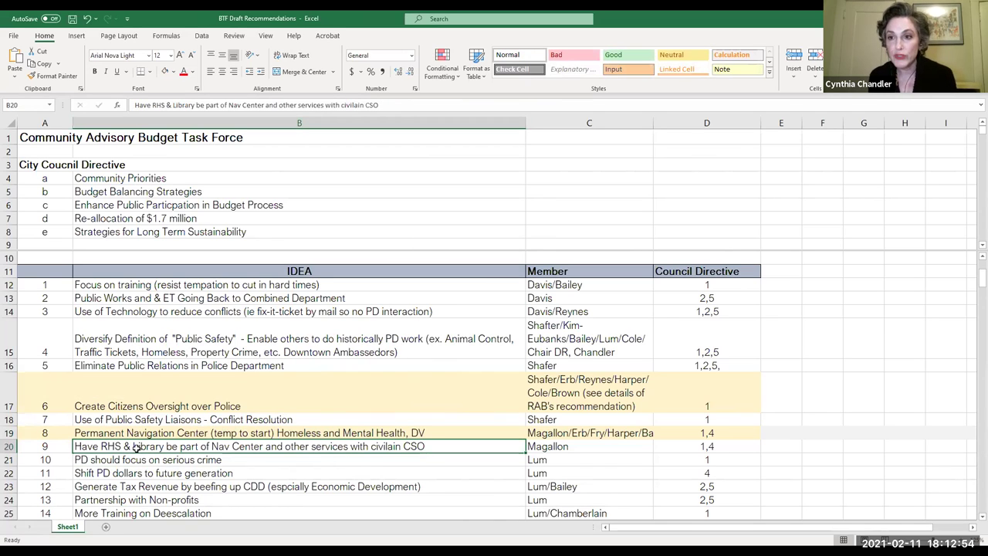
Turn on Wrap text for idea 8's Member cell C19 via Format Cells
click(550, 437)
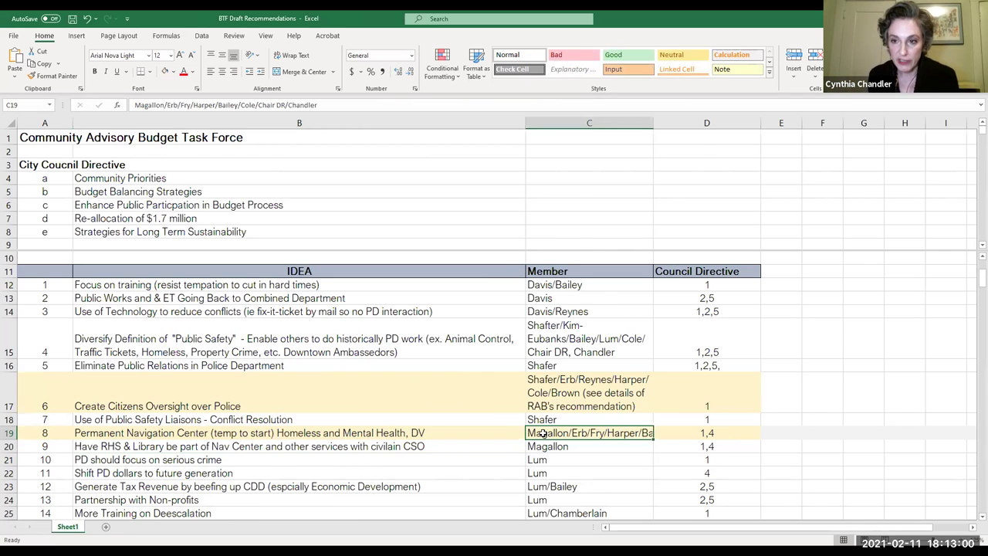
right_click(544, 435)
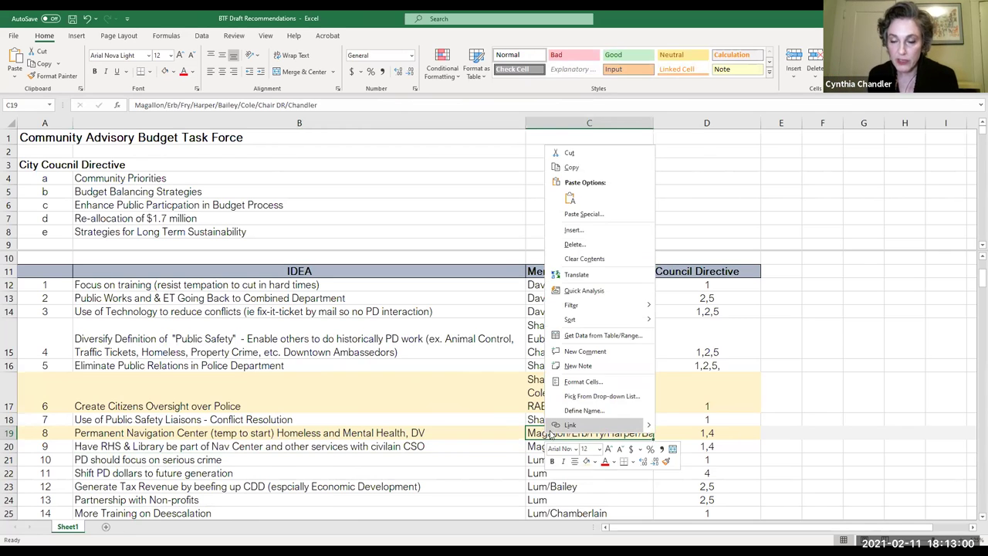
click(575, 381)
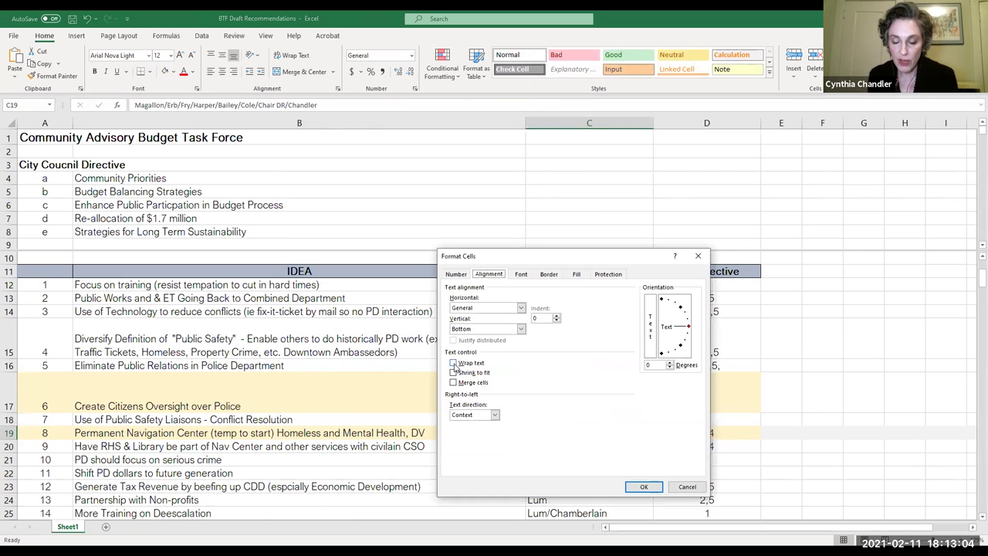
click(644, 486)
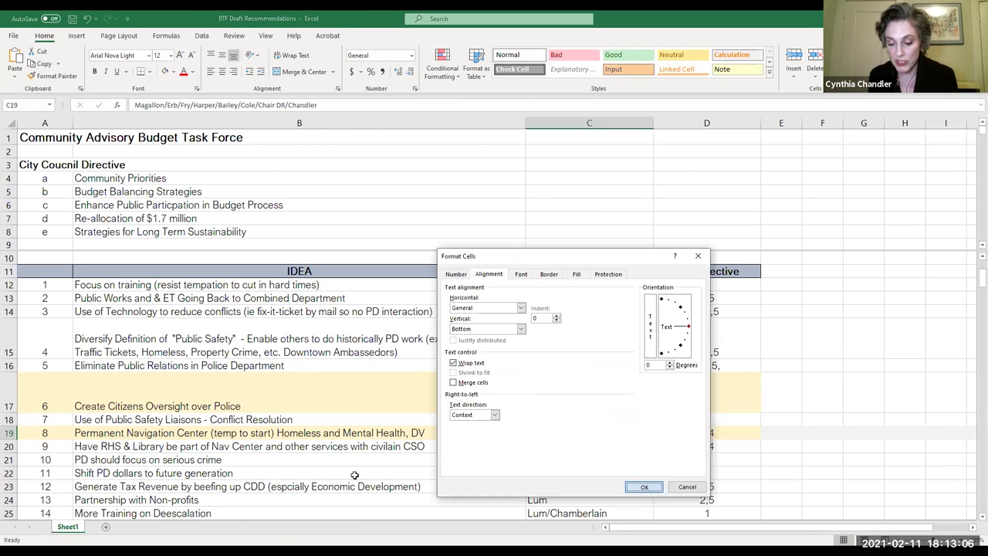
click(903, 380)
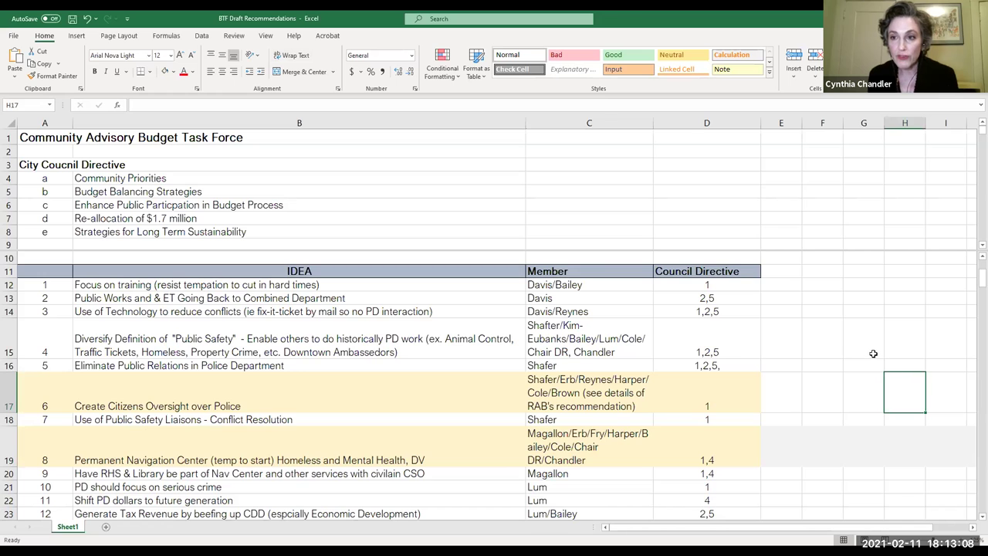
scroll(872, 353, down, 5)
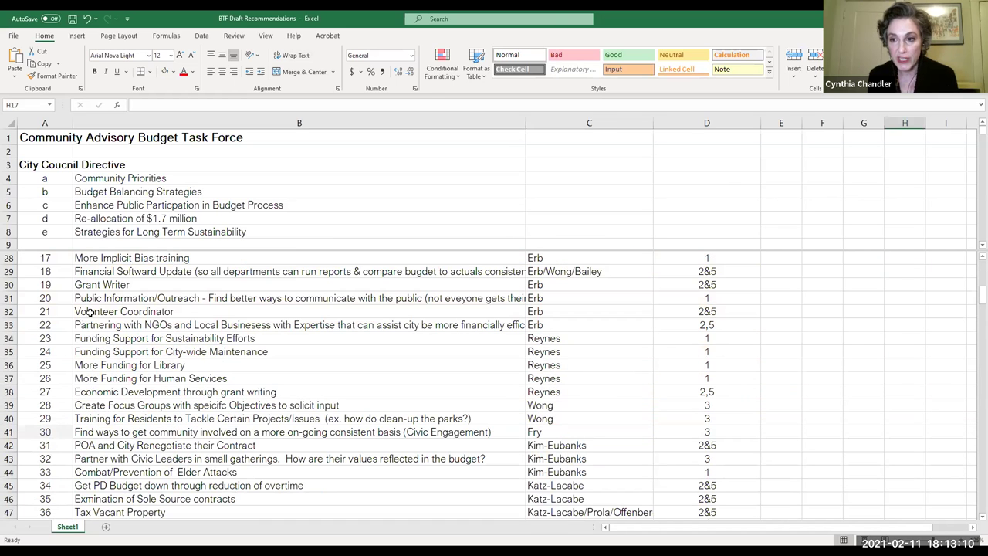
scroll(323, 379, down, 2)
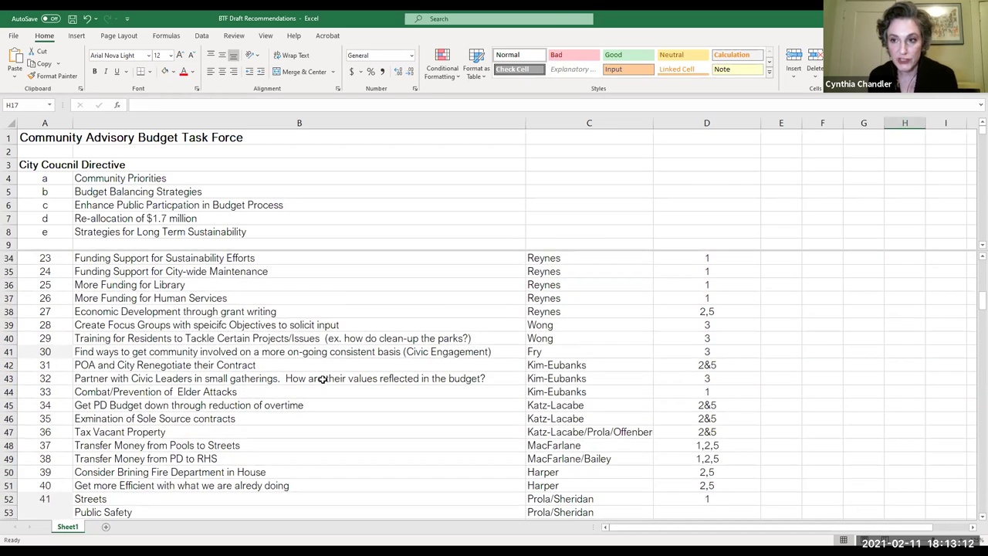
scroll(322, 379, down, 2)
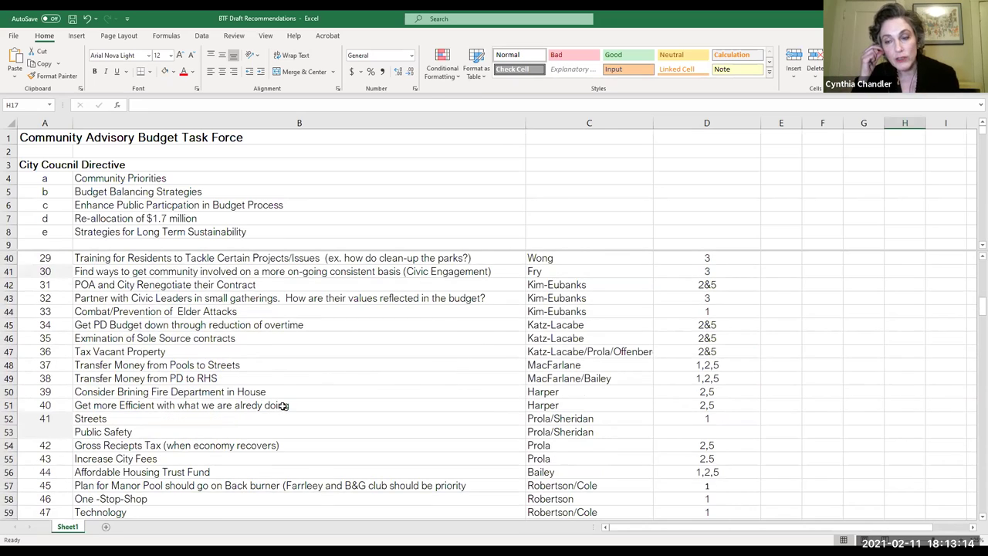
scroll(279, 407, down, 4)
scroll(282, 404, down, 3)
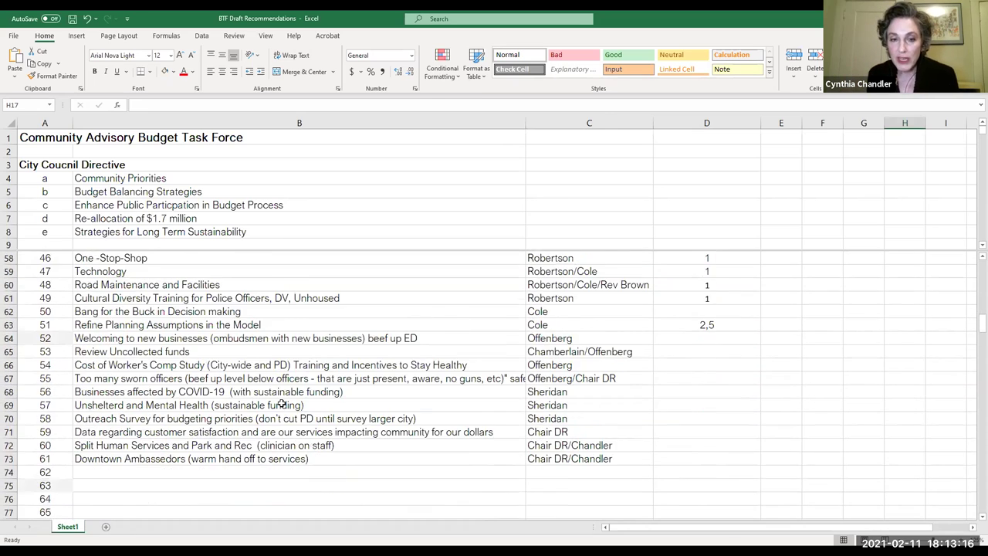
scroll(154, 494, up, 2)
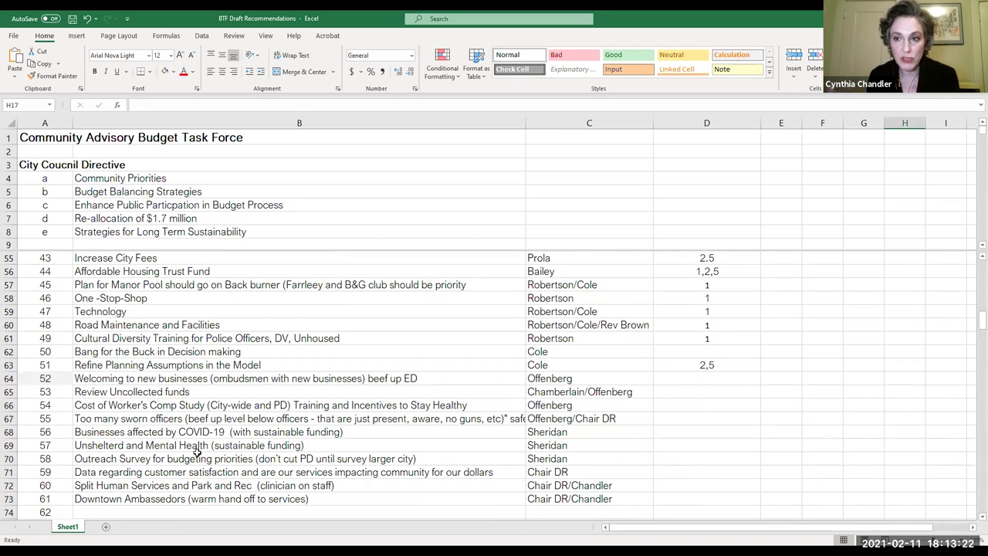
scroll(156, 388, up, 1)
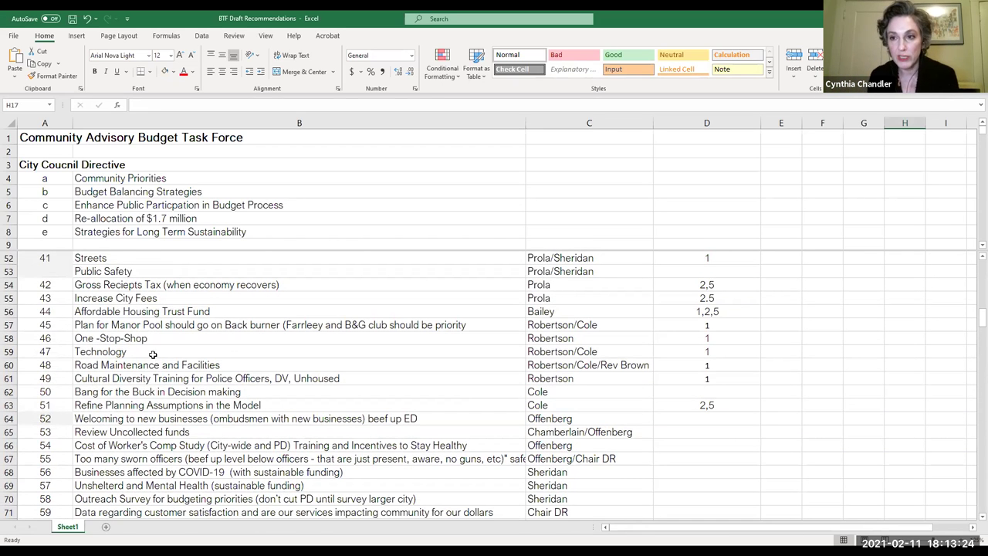
scroll(154, 352, up, 1)
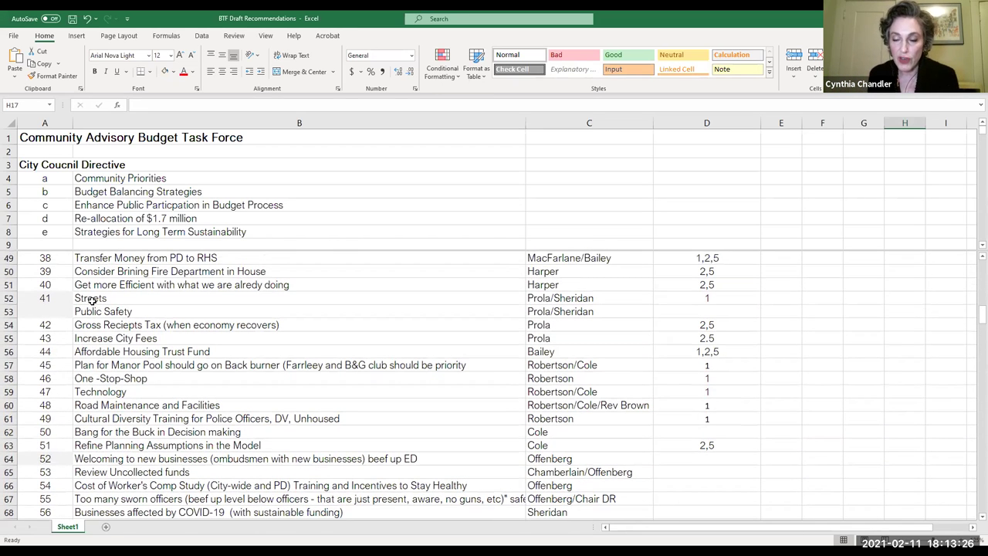
click(91, 300)
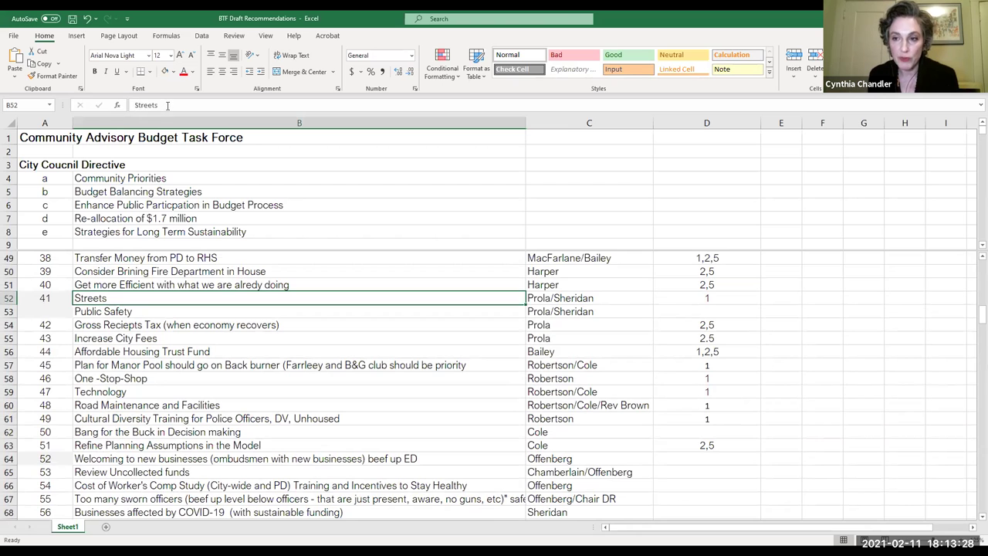
scroll(244, 394, up, 4)
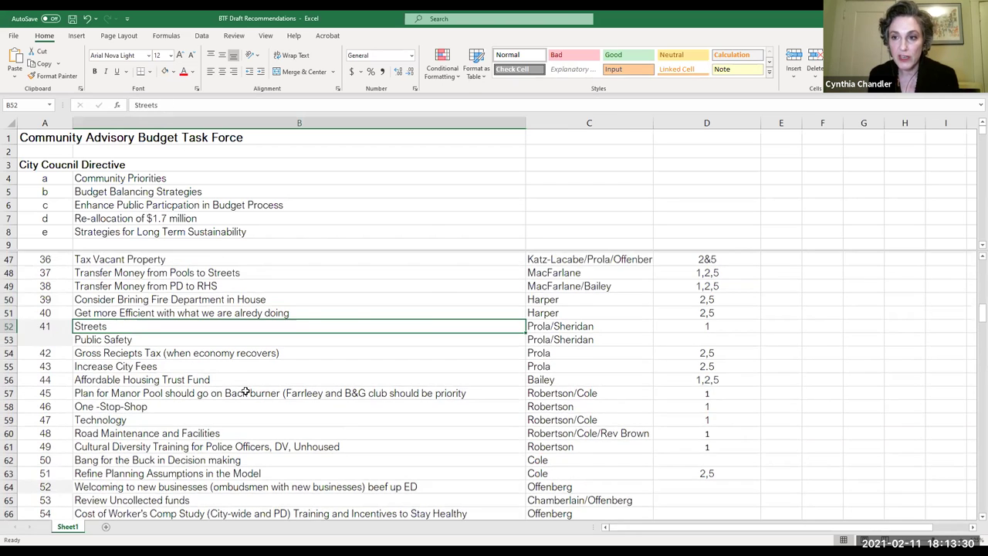
scroll(245, 391, up, 4)
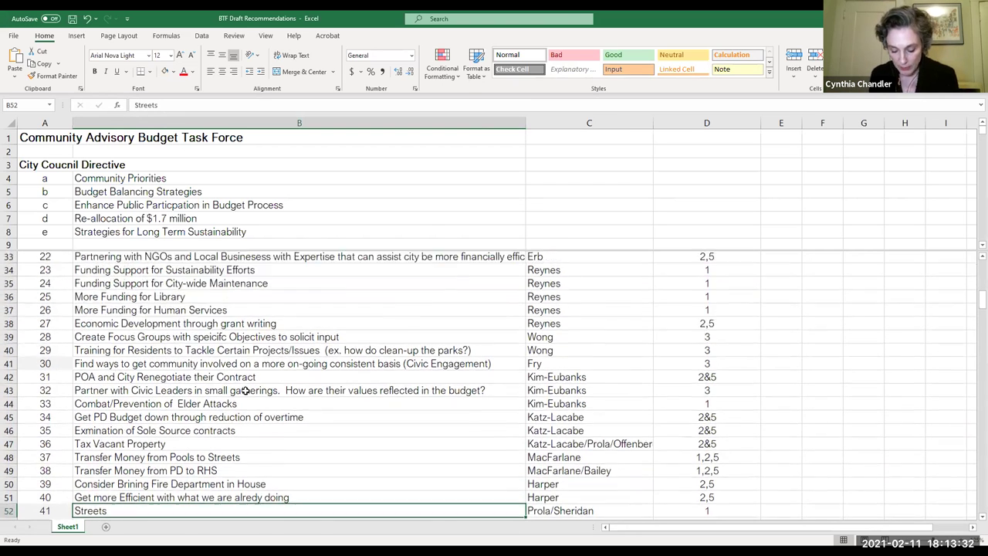
scroll(245, 391, up, 1)
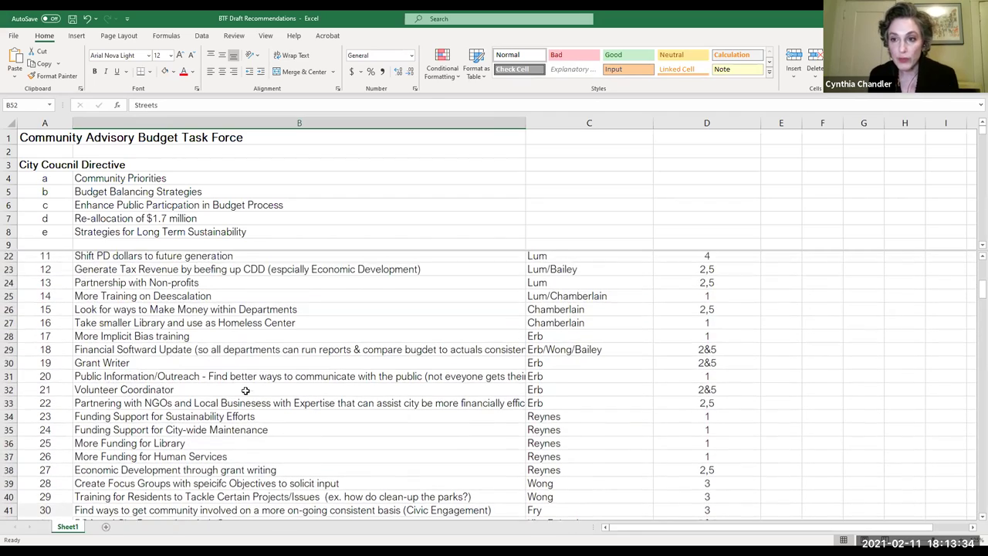
scroll(244, 391, up, 3)
scroll(245, 391, down, 6)
scroll(245, 391, down, 2)
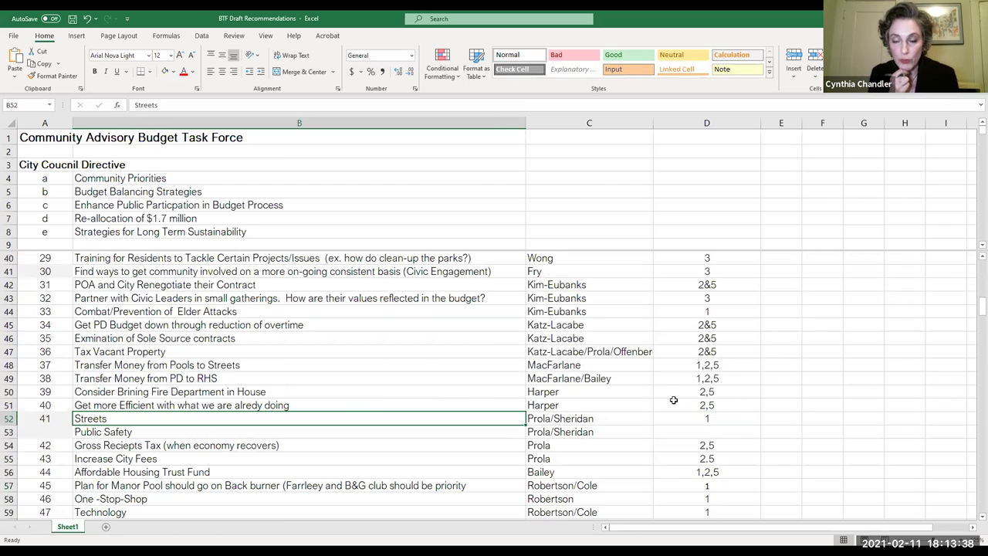
Append '/' and another member's name to the Streets idea's member list
click(569, 419)
click(184, 104)
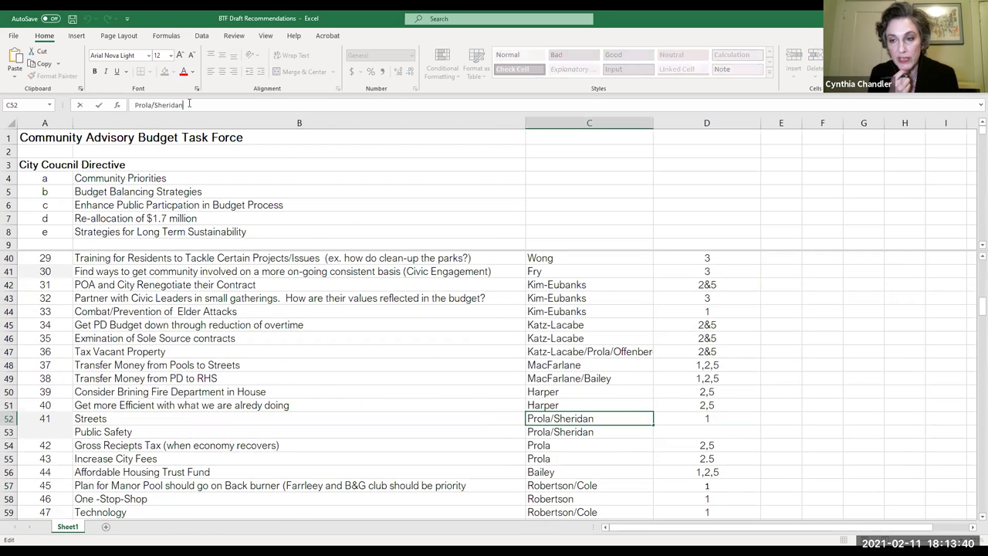
text(/ Chandler)
key(Return)
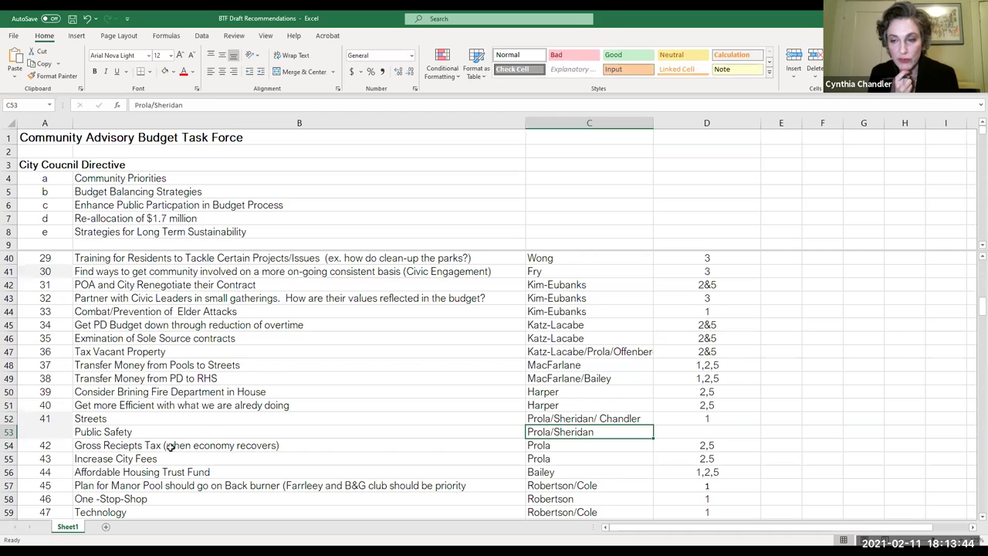
Add that member's name to the Road Maintenance and Facilities member list, then widen the Member column
scroll(160, 456, down, 1)
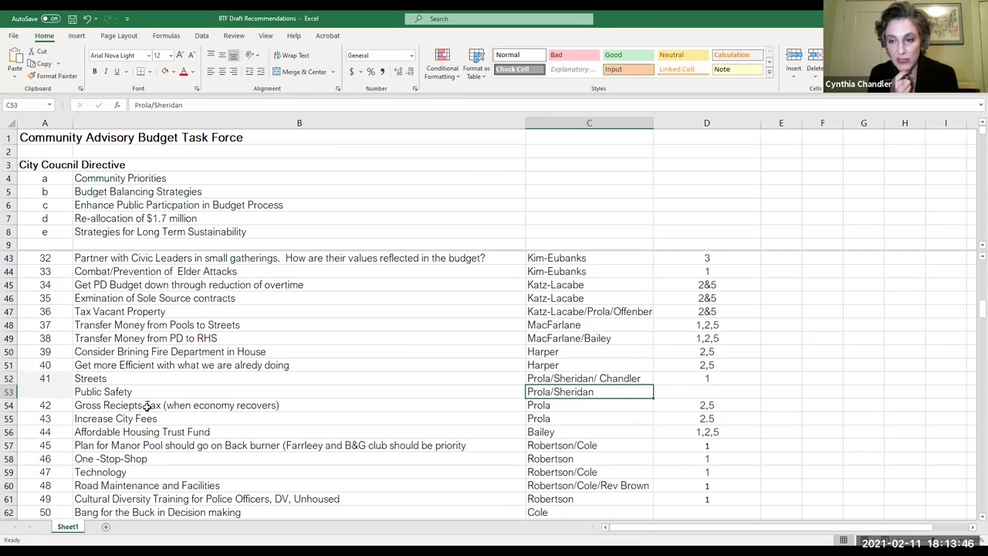
scroll(298, 391, down, 2)
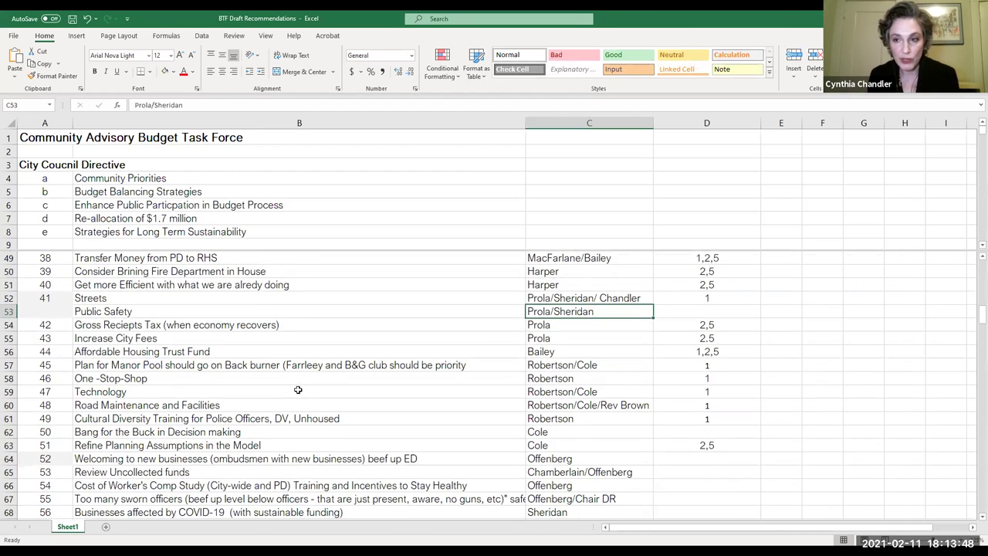
click(136, 402)
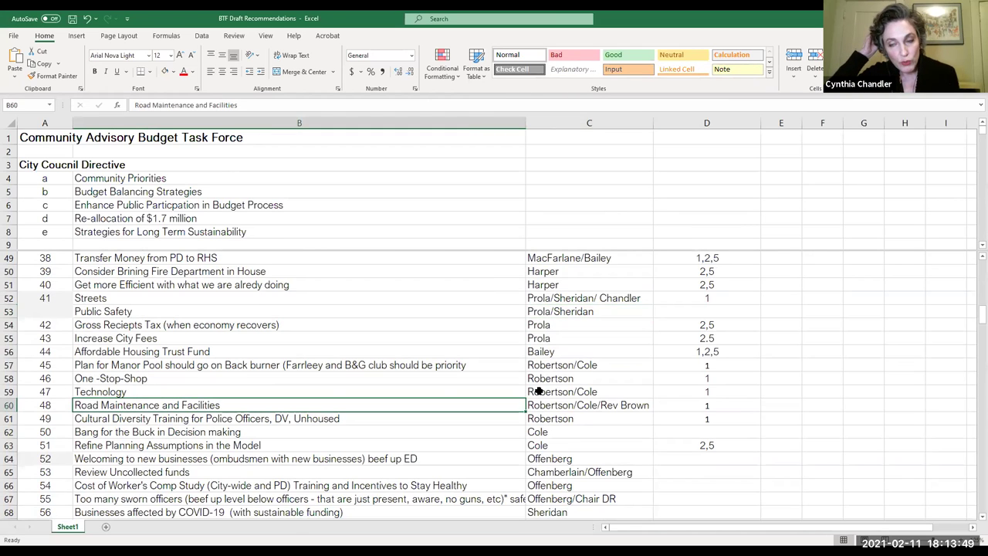
click(581, 404)
click(229, 103)
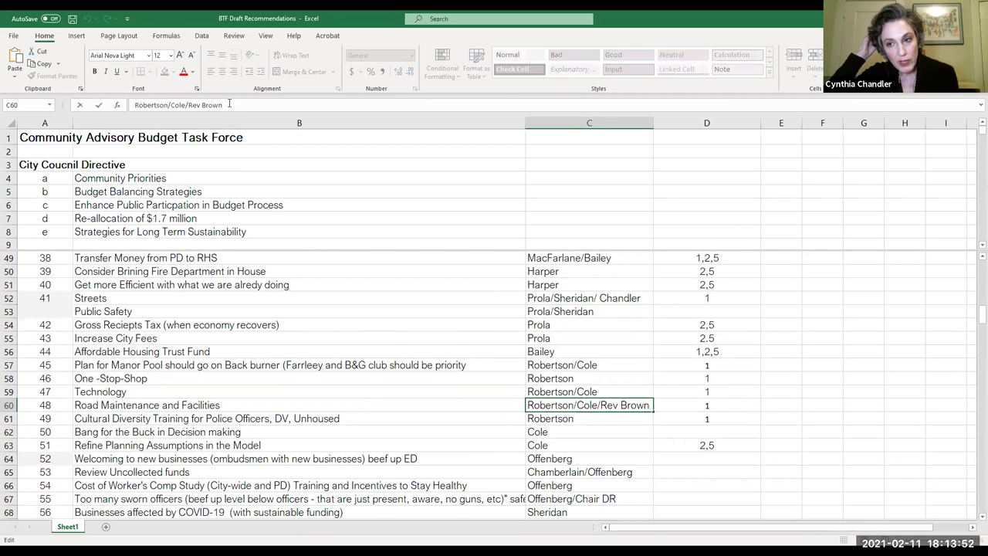
text(Chandler)
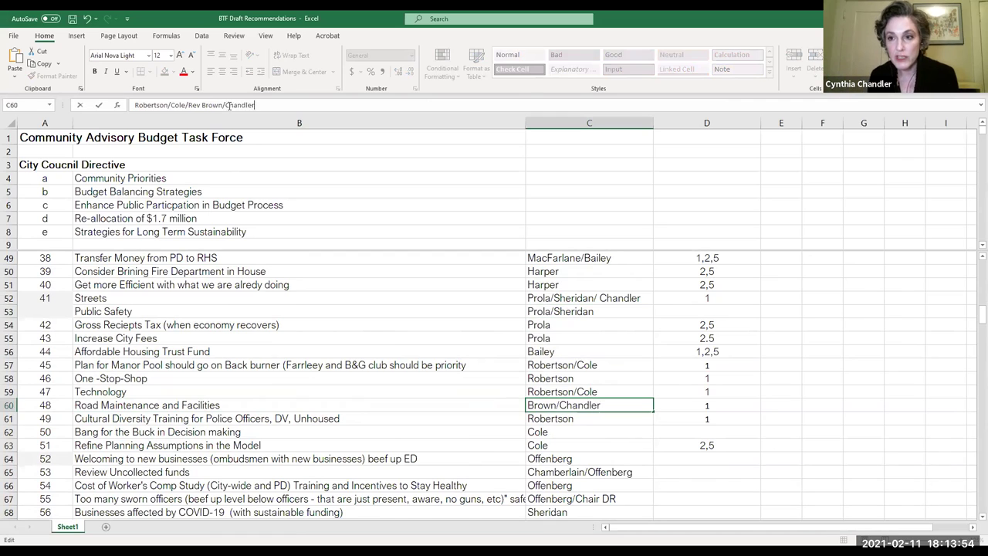
key(Return)
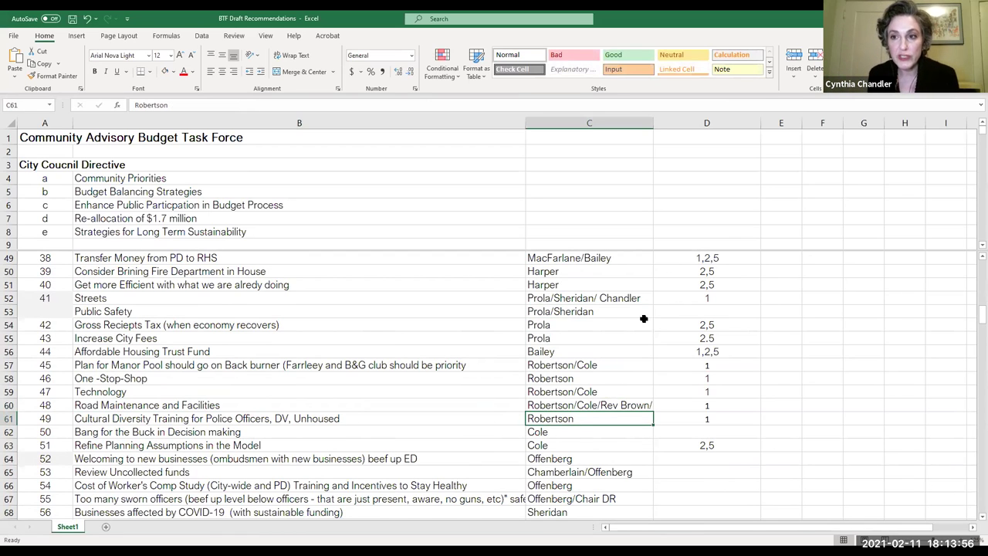
drag(652, 124, 680, 125)
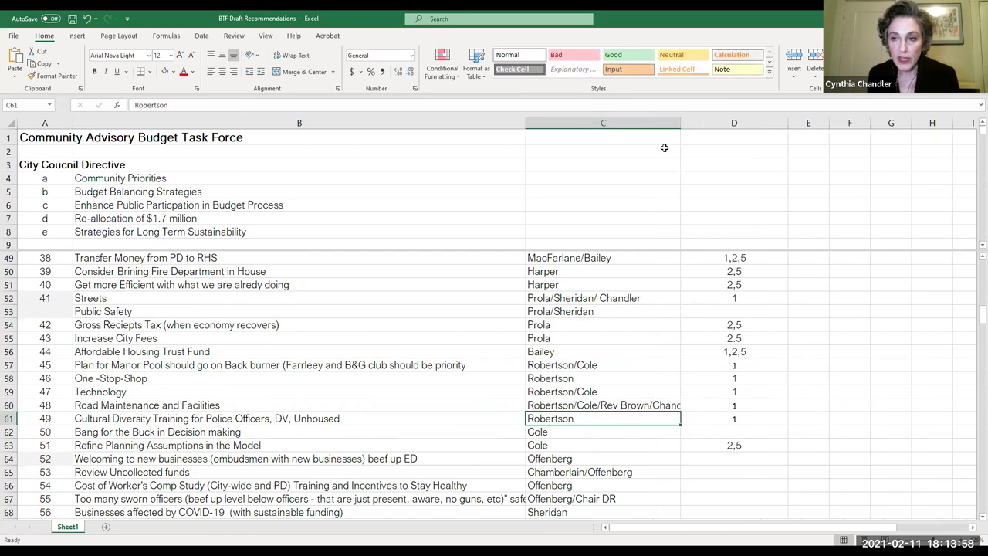
scroll(365, 403, down, 5)
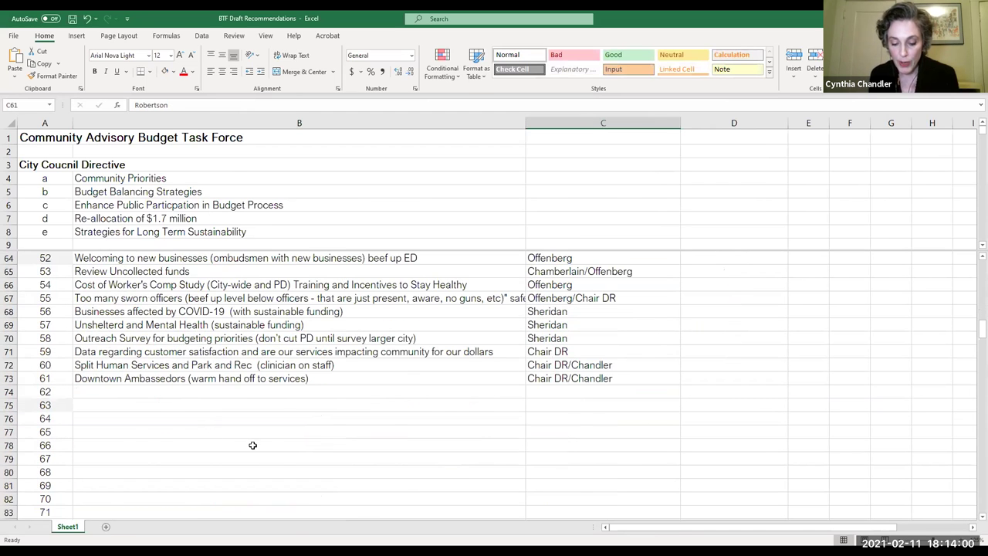
scroll(263, 444, up, 3)
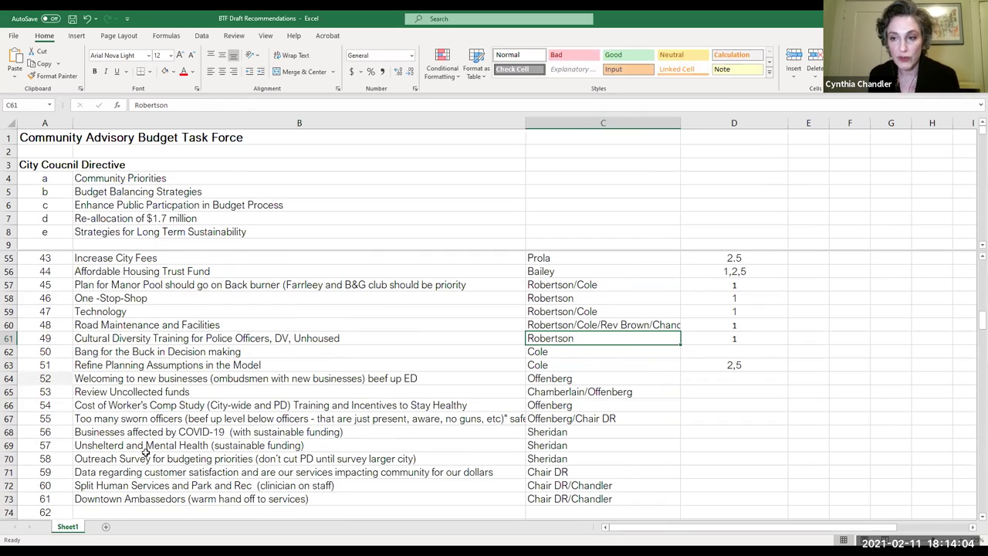
click(99, 511)
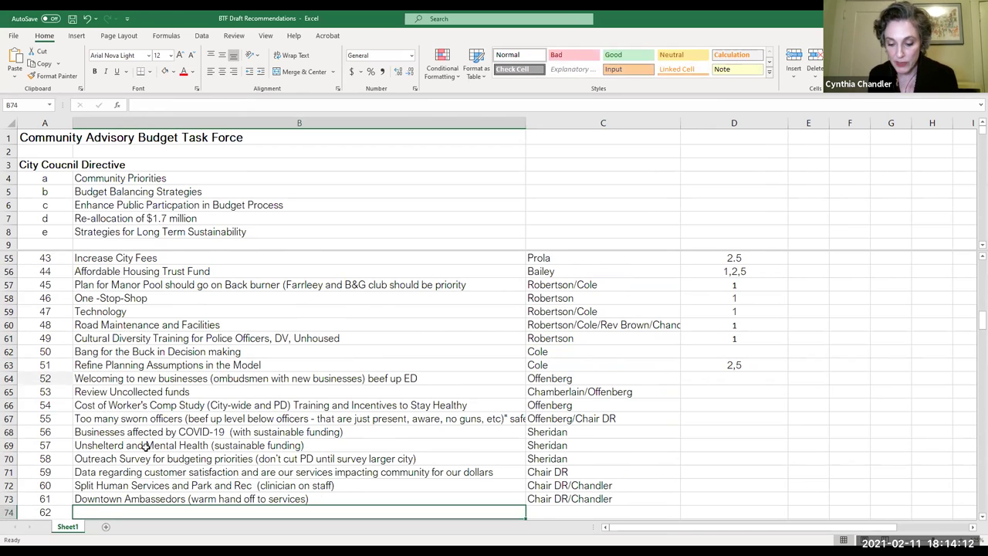
scroll(145, 447, up, 3)
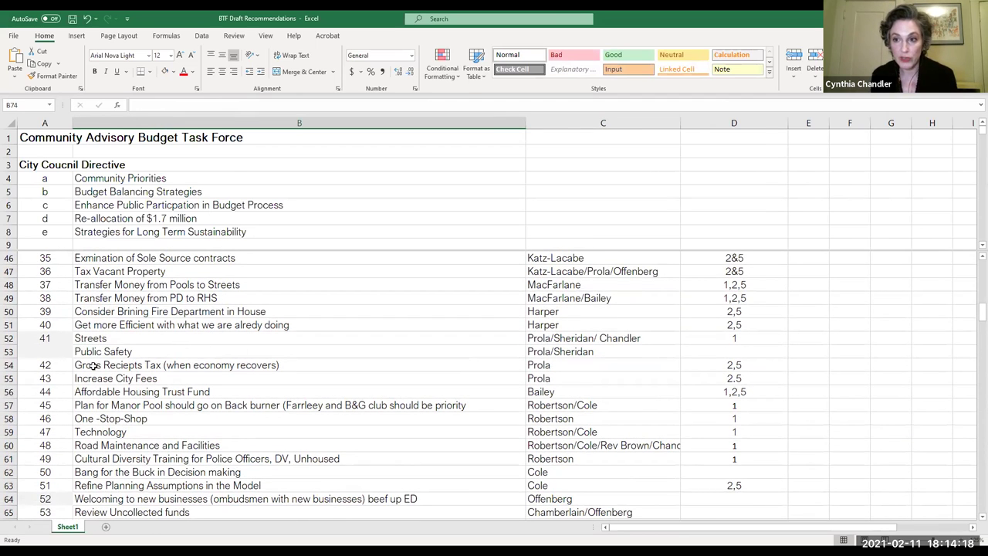
scroll(179, 423, up, 1)
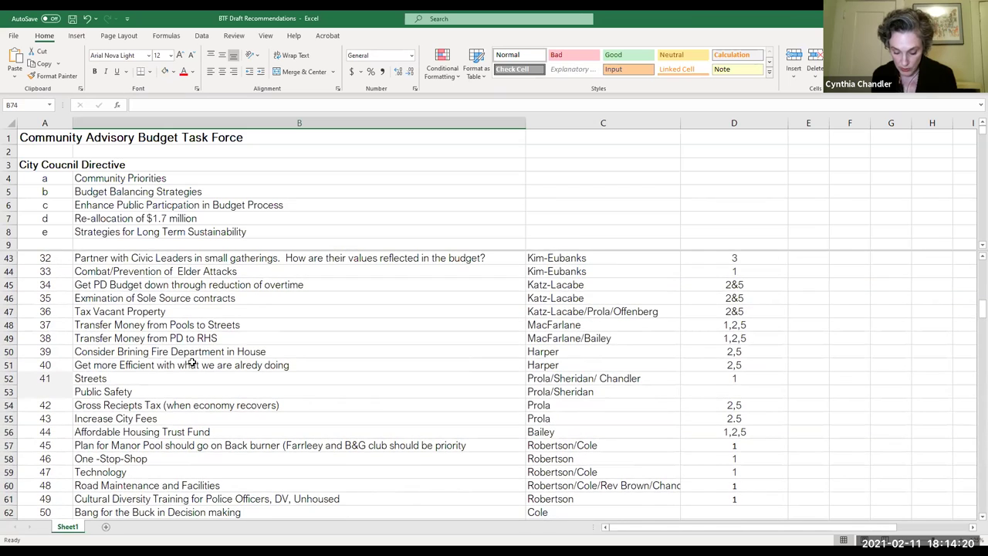
scroll(123, 298, up, 1)
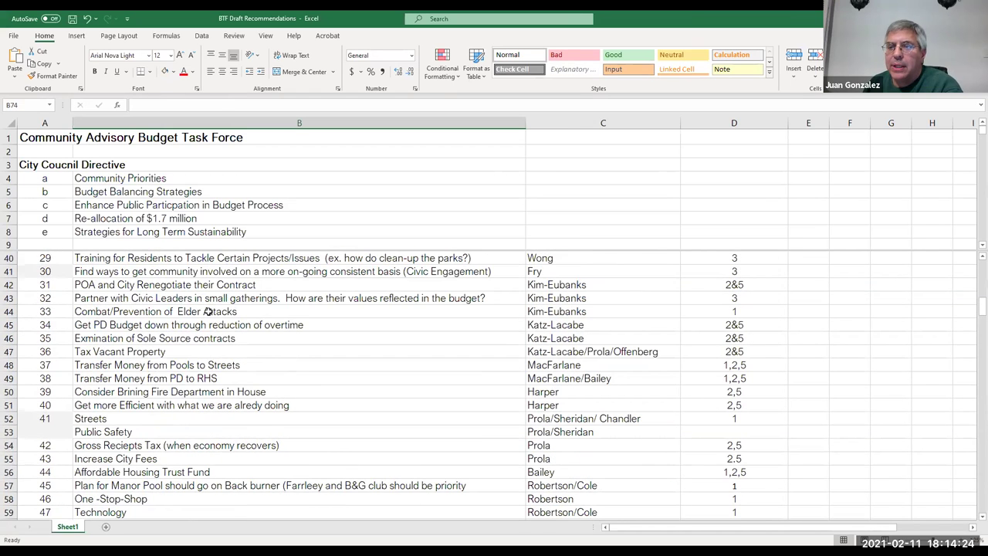
scroll(208, 311, up, 1)
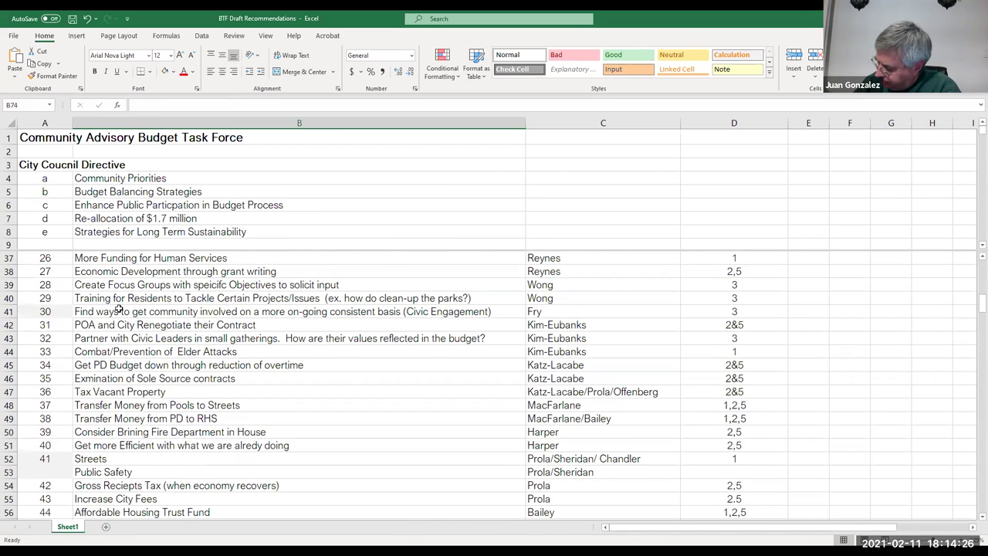
scroll(119, 309, up, 2)
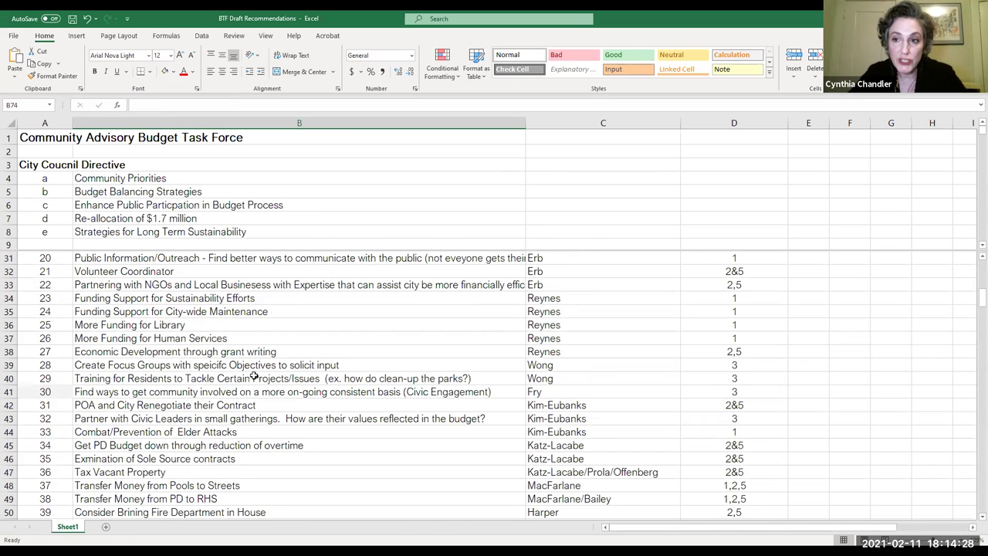
scroll(255, 375, down, 10)
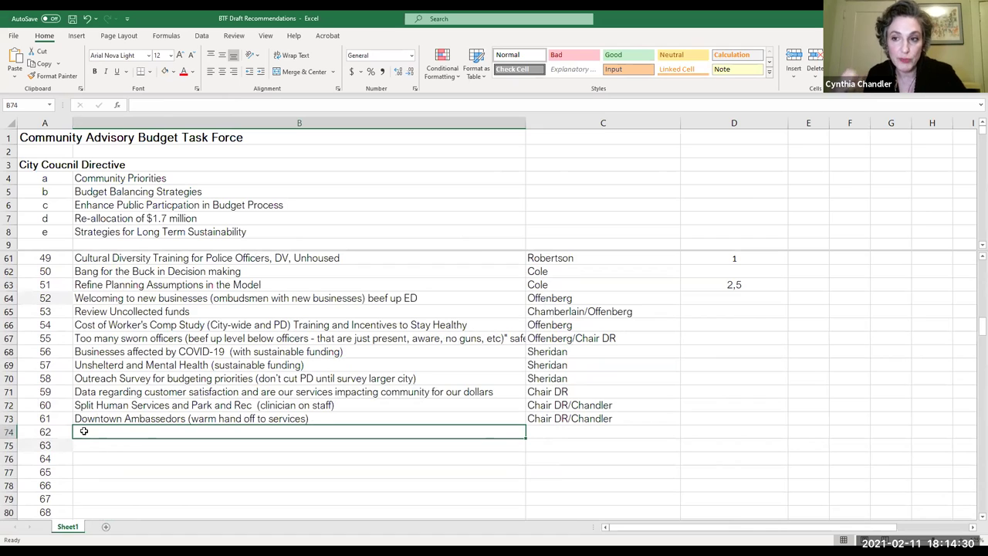
Enter 'Climate Implelemtnation' in B74 and 'Participatory Budgeting' in B75, fixing its capital and spelling
text(Climate Implelemtnation)
key(Return)
text(particpatory Budgeting)
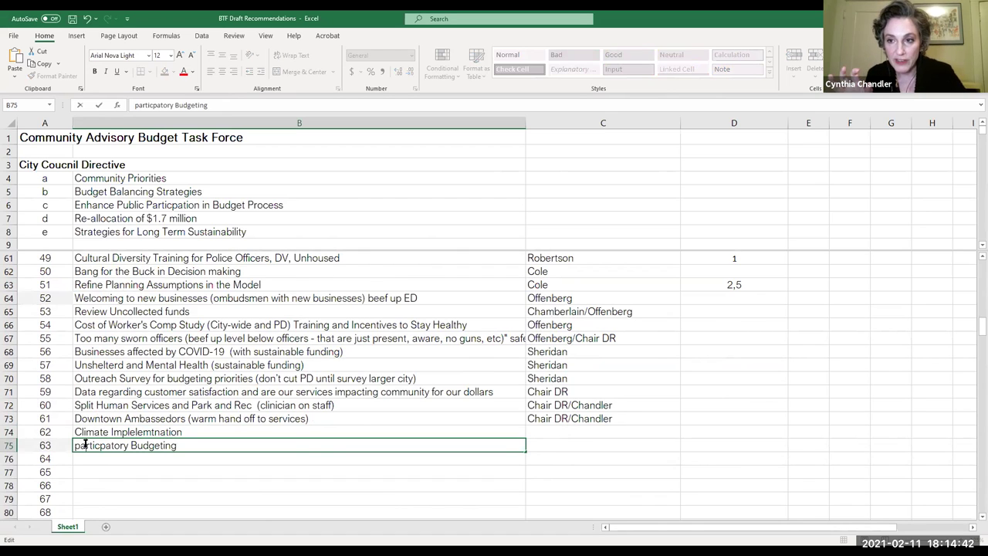
key(Delete)
text(P)
click(98, 445)
text(ic)
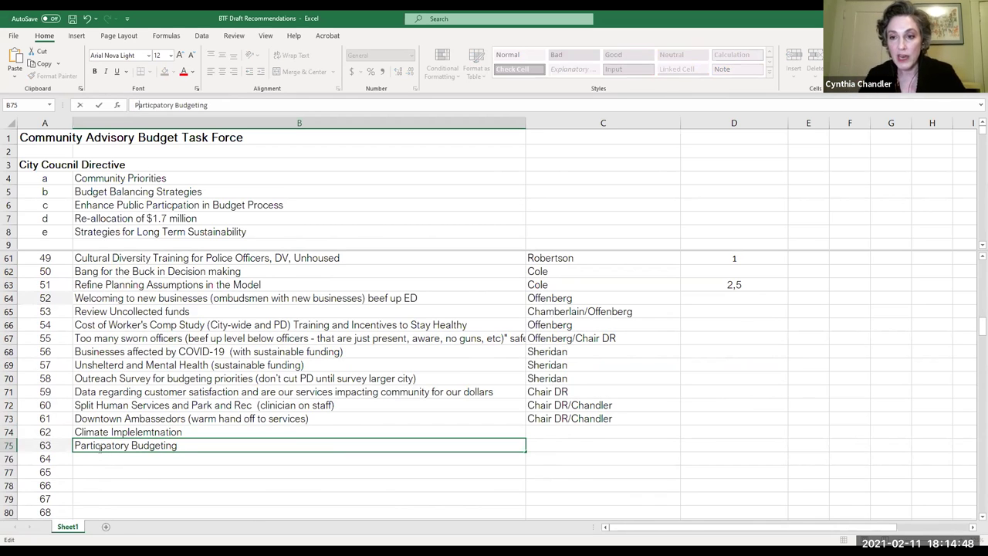
text(a)
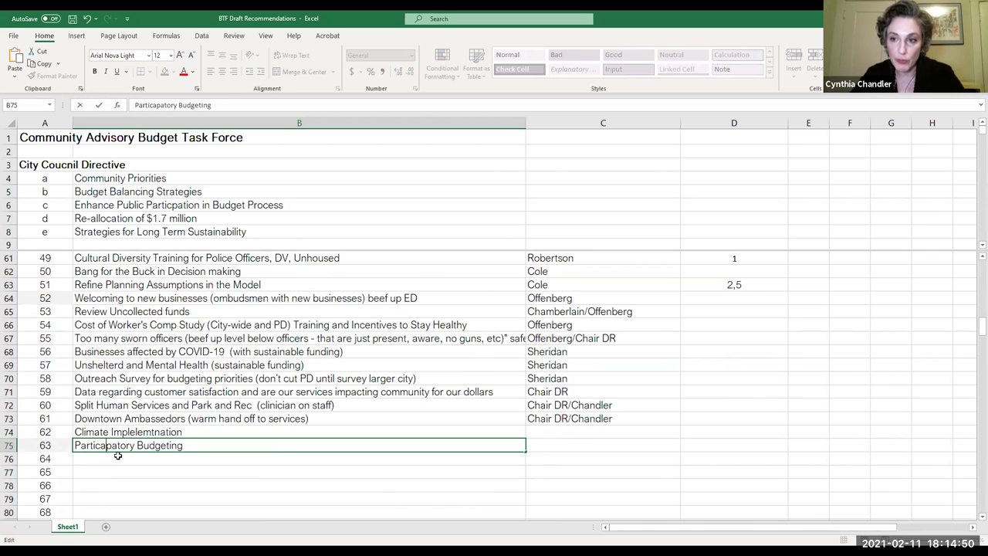
Enter a member's name in C75 as the member for the participatory budgeting idea
click(551, 441)
text(Chandler)
key(Return)
click(557, 444)
key(Up)
click(188, 388)
scroll(186, 388, up, 1)
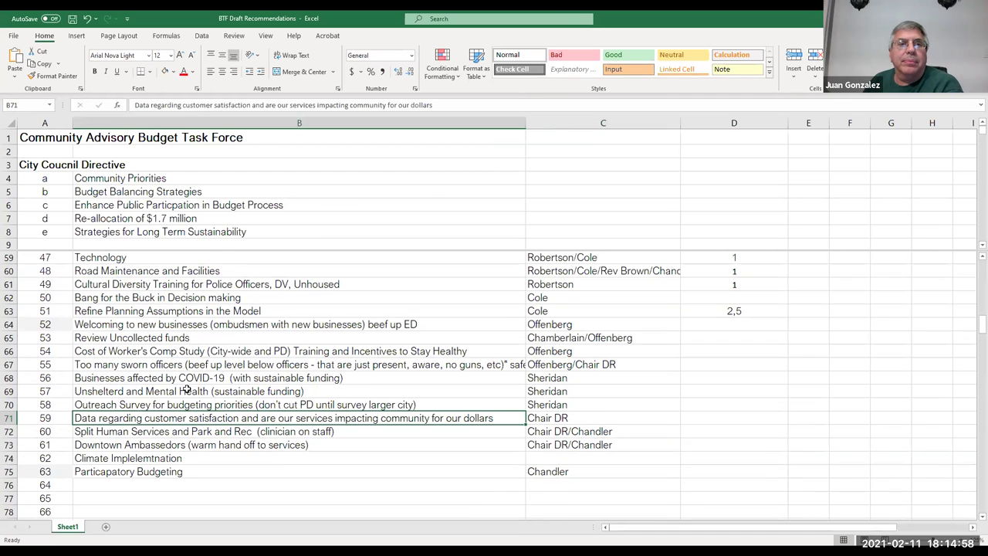
scroll(186, 391, up, 1)
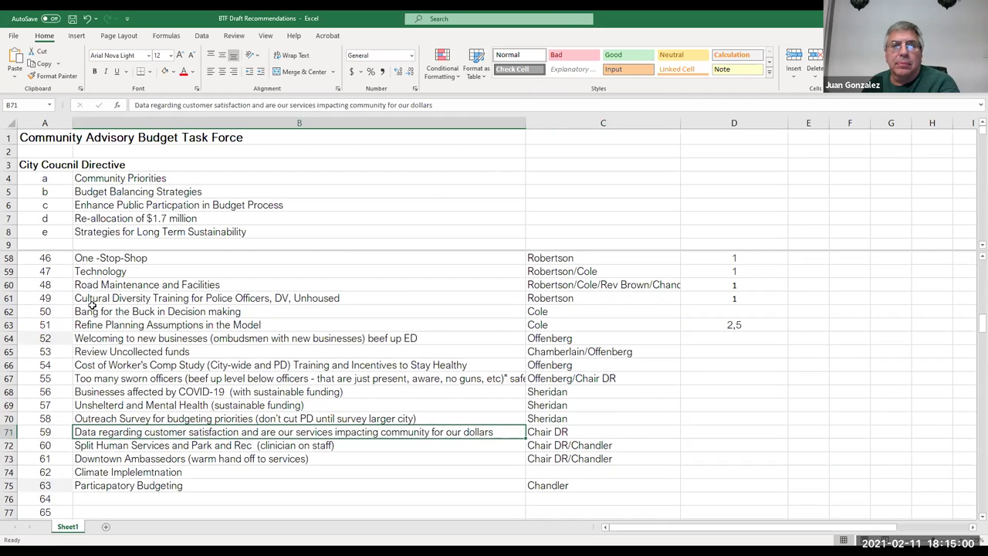
scroll(92, 309, up, 3)
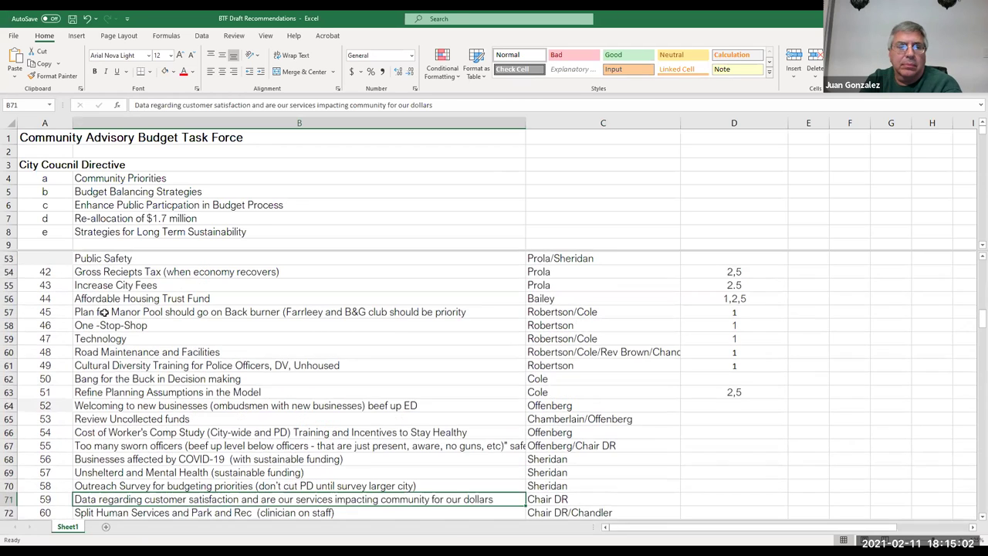
Append '/' and a member's name to idea 23's member list in C34
scroll(92, 317, up, 2)
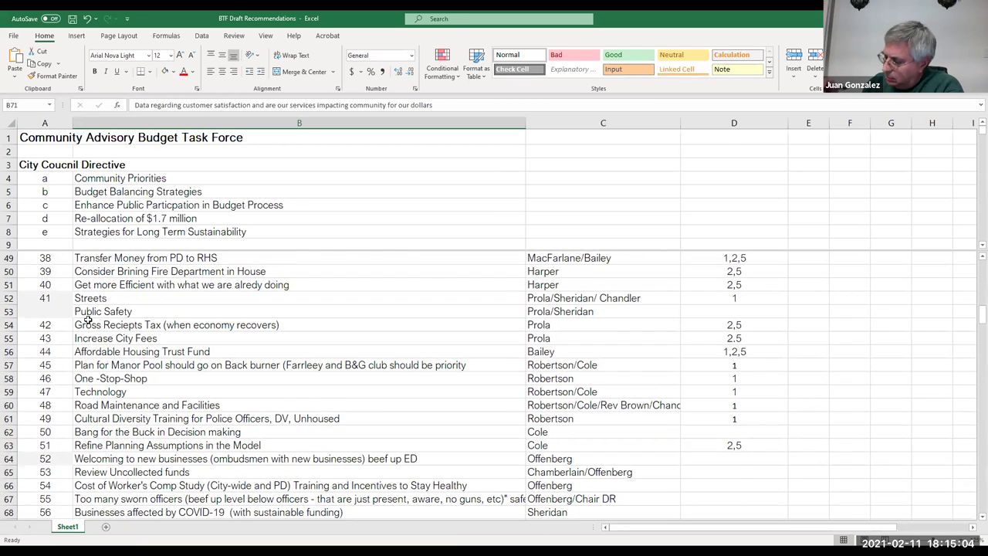
scroll(90, 317, up, 1)
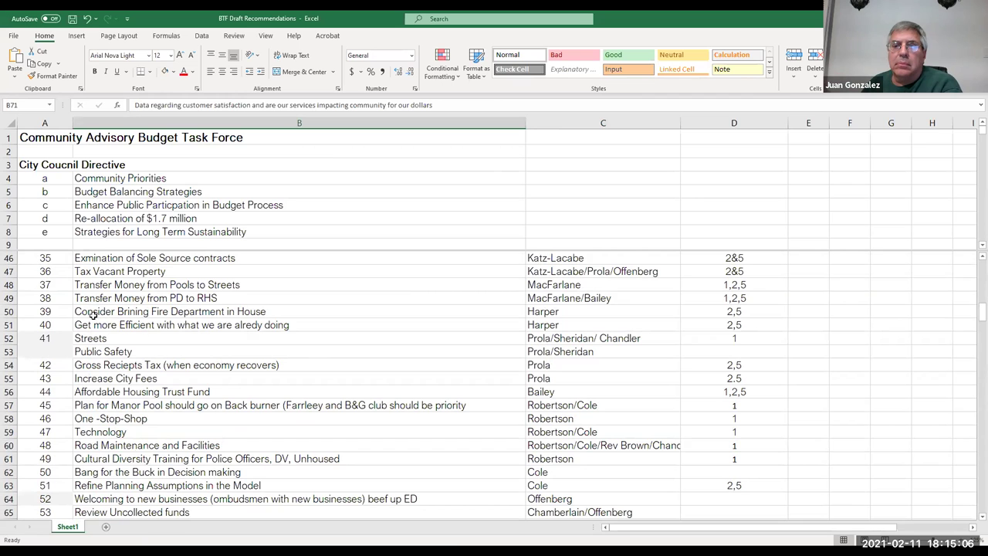
scroll(115, 327, up, 3)
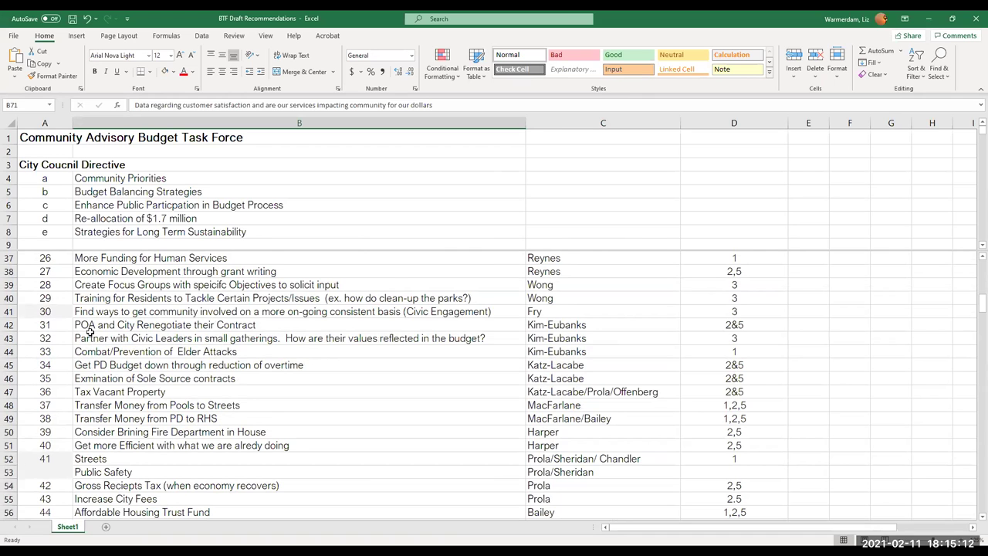
scroll(220, 327, up, 1)
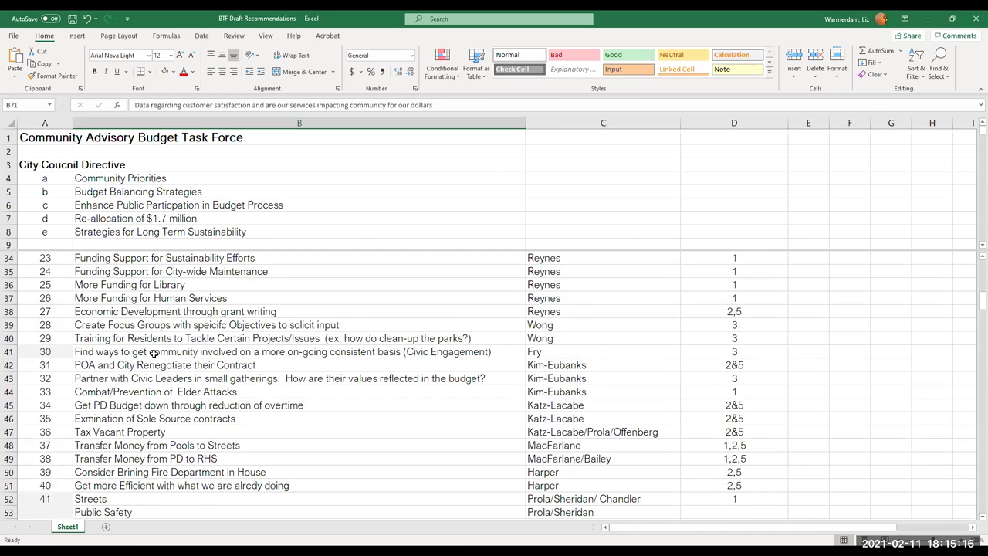
scroll(155, 354, up, 1)
click(147, 298)
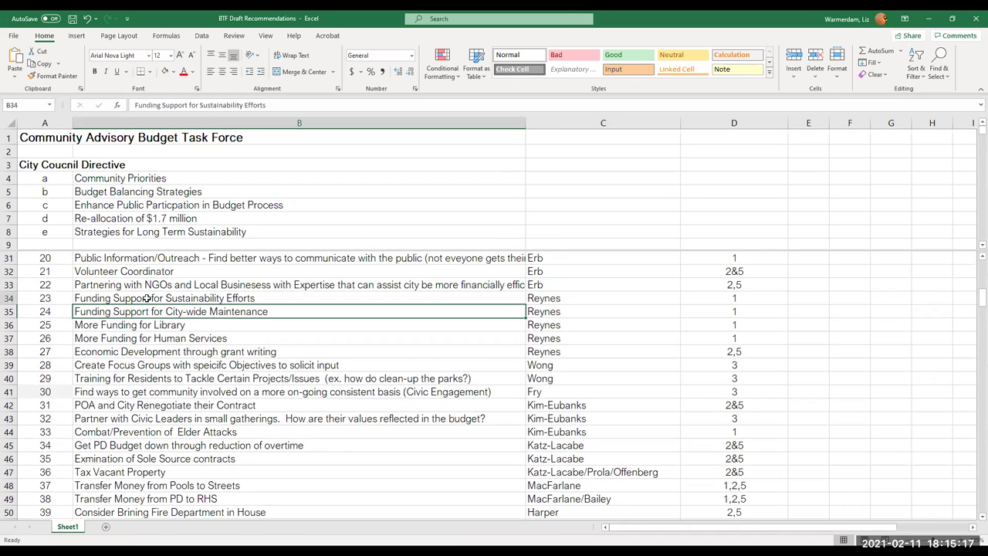
click(538, 298)
click(168, 104)
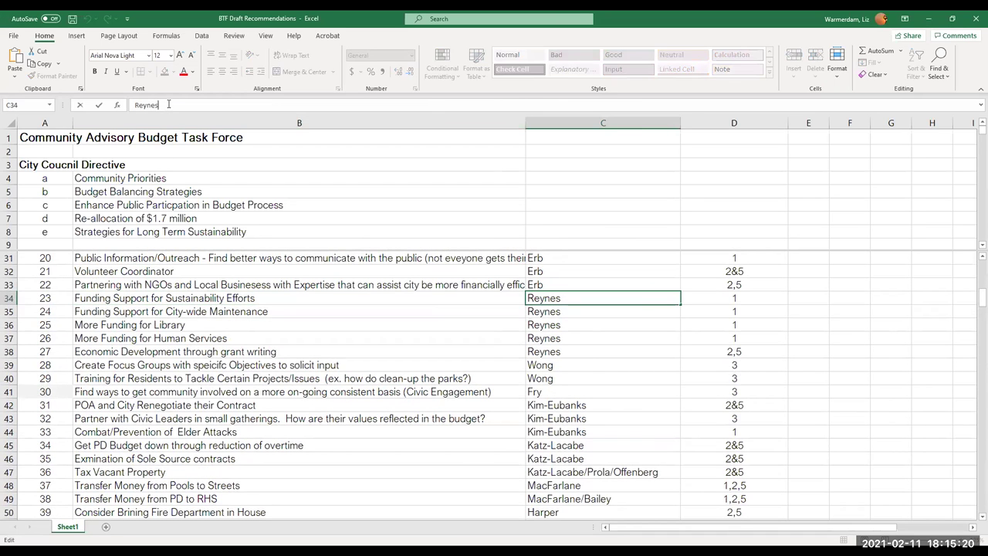
text(/Chandler)
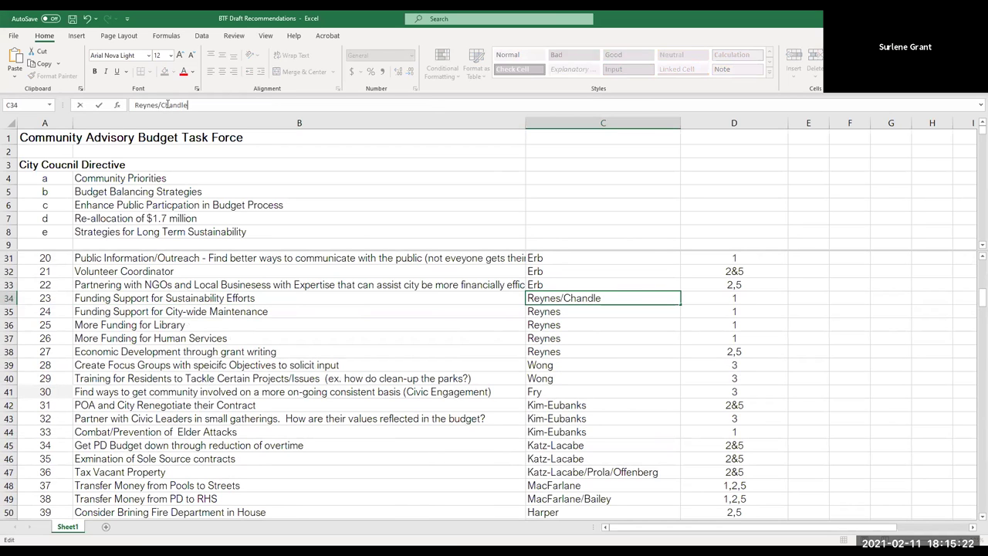
key(Return)
Delete the Climate Implementation idea text from B74
scroll(158, 344, down, 11)
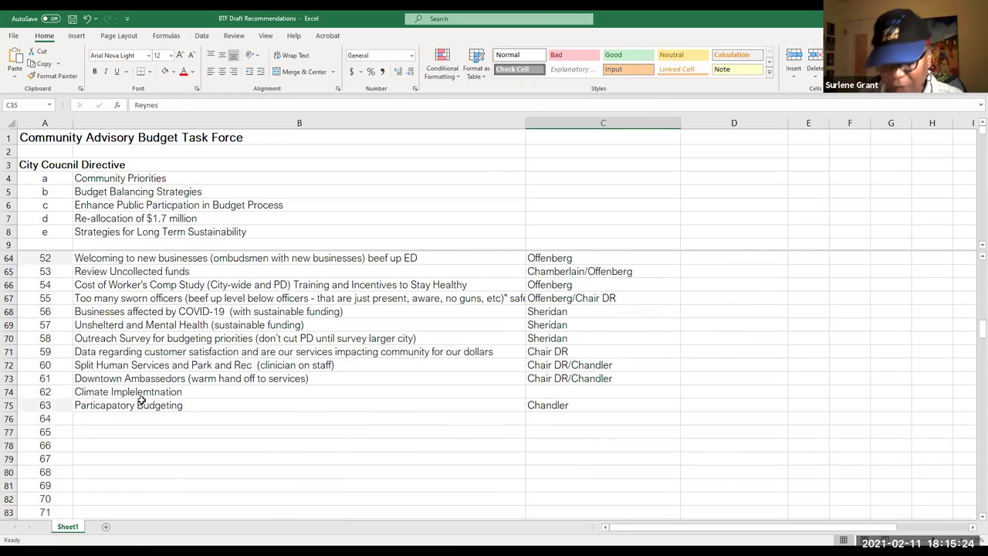
click(8, 391)
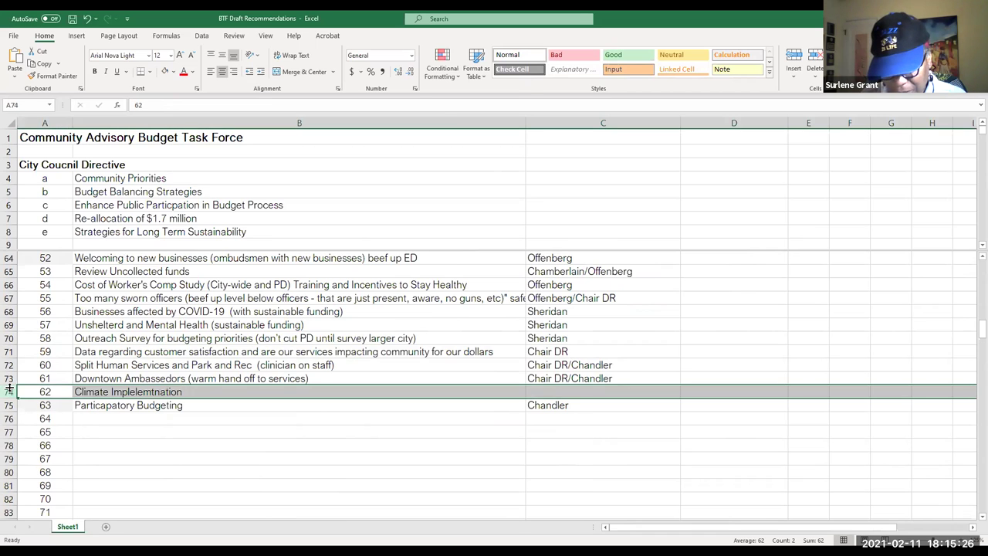
click(114, 392)
key(Delete)
scroll(214, 469, up, 3)
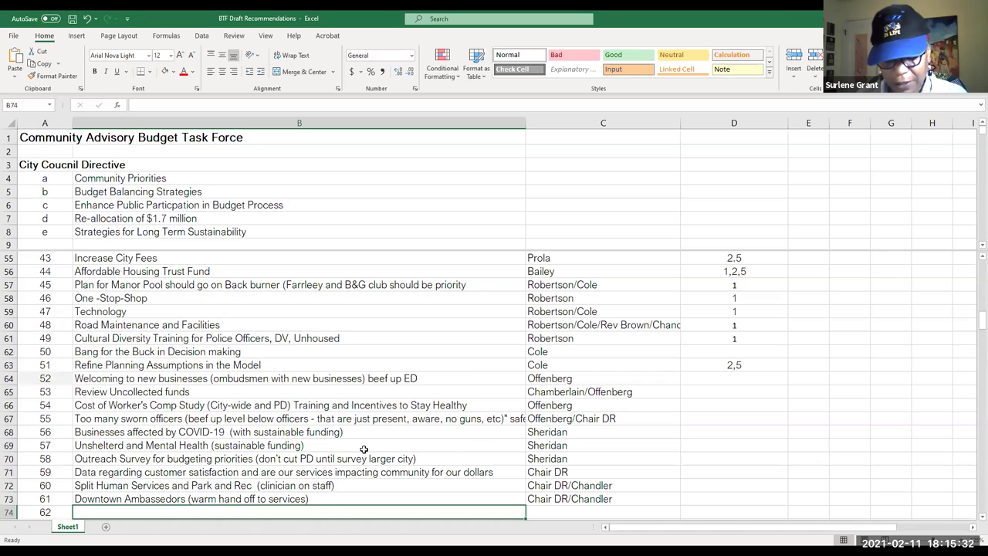
scroll(380, 444, up, 3)
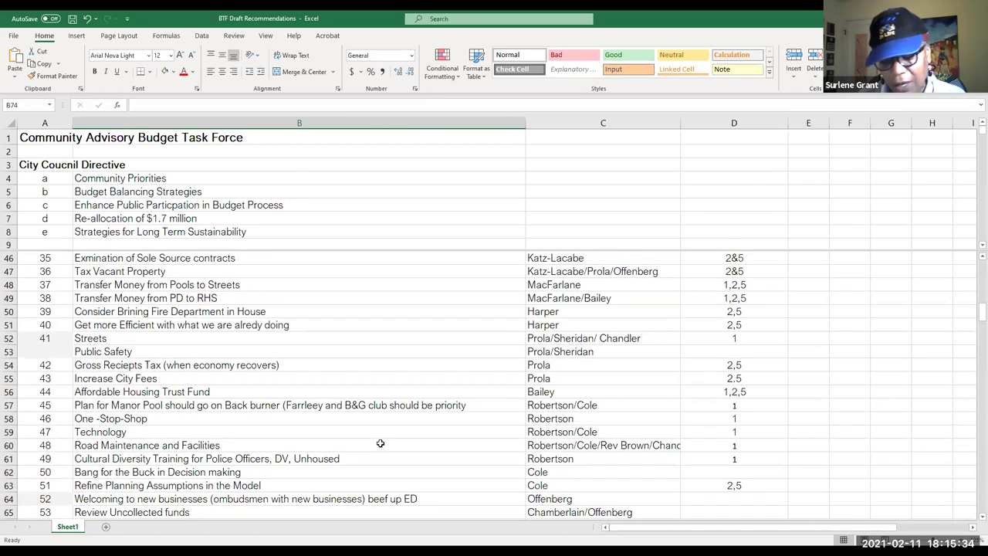
scroll(376, 426, up, 1)
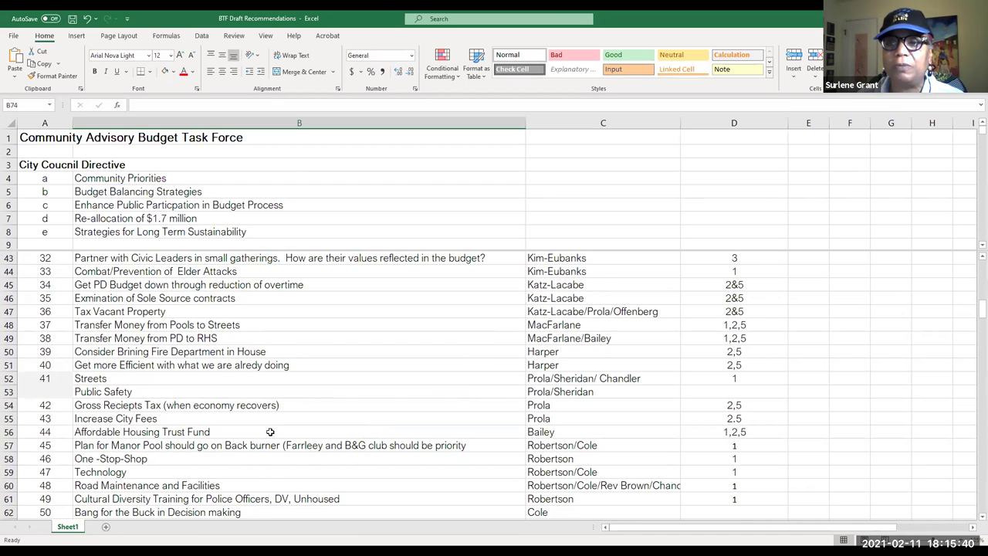
scroll(266, 436, down, 2)
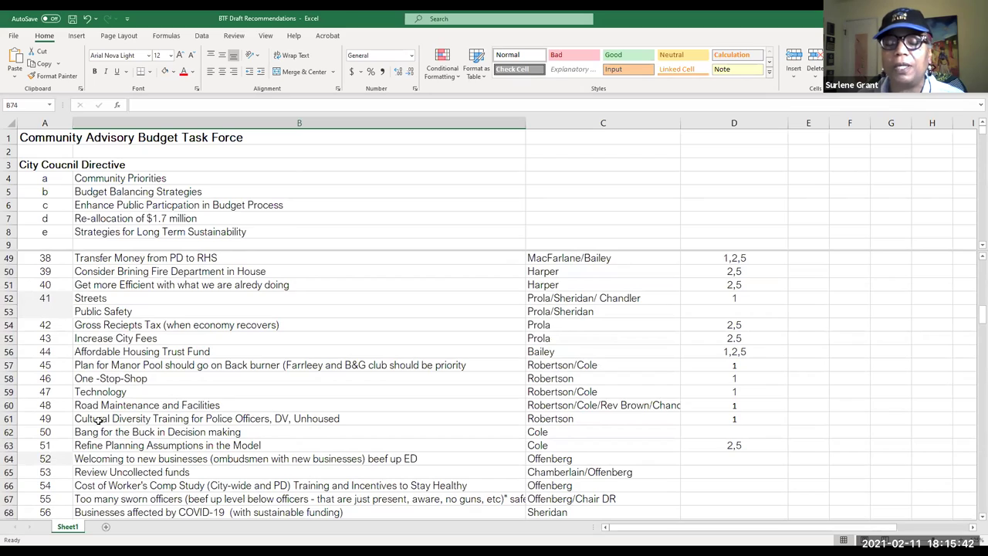
scroll(158, 417, down, 2)
scroll(160, 417, up, 5)
scroll(160, 417, up, 7)
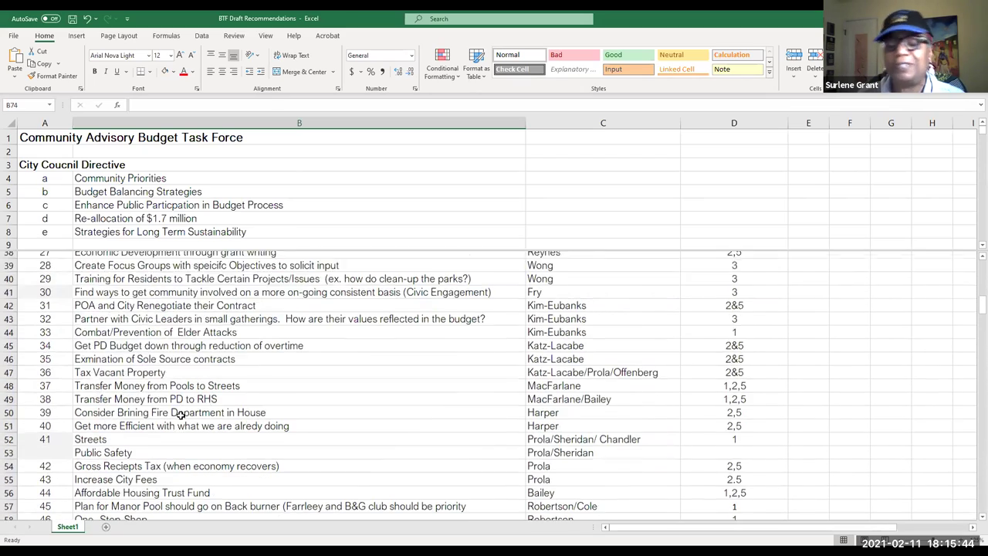
scroll(189, 401, up, 2)
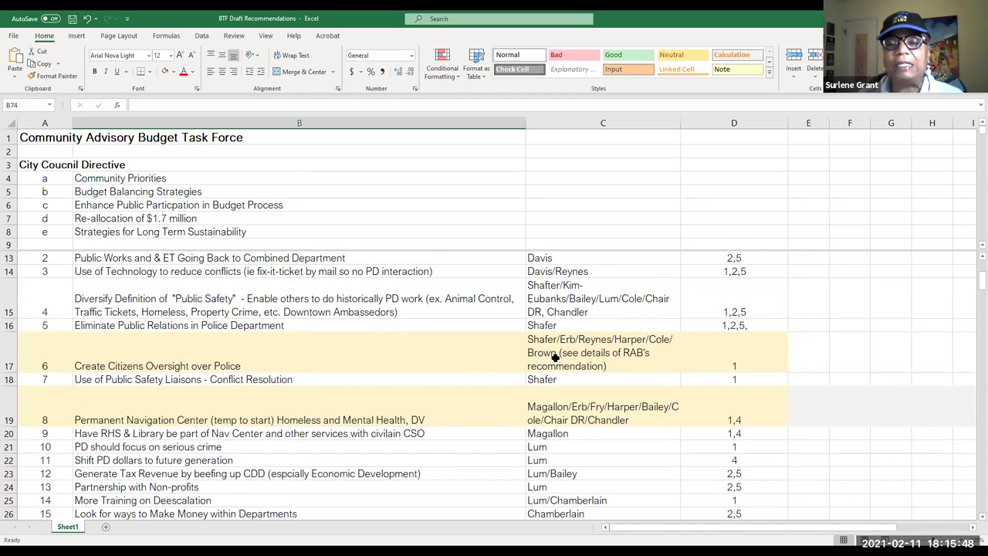
Reword idea 6 to 'Create Citizens Oversight over Police and Reform'
click(619, 358)
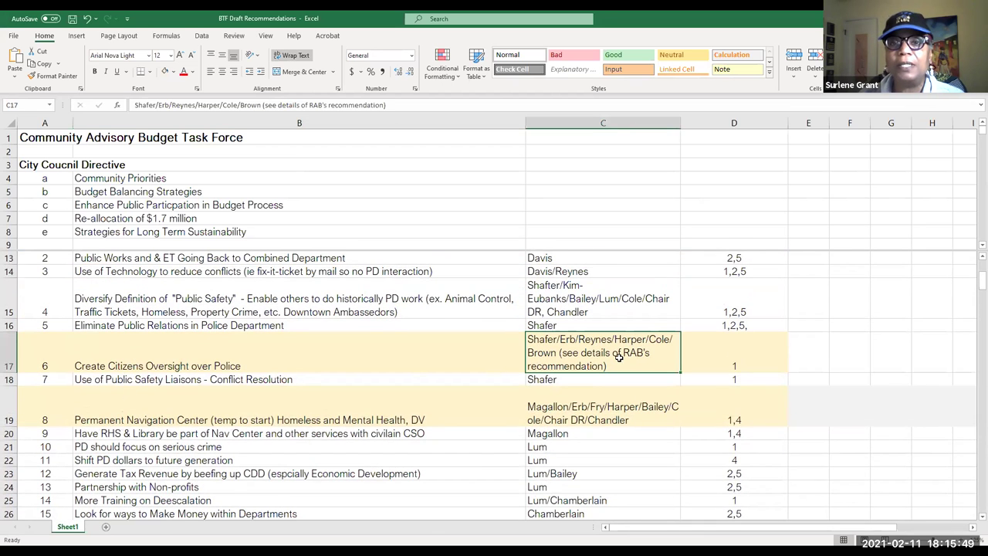
click(192, 365)
click(263, 105)
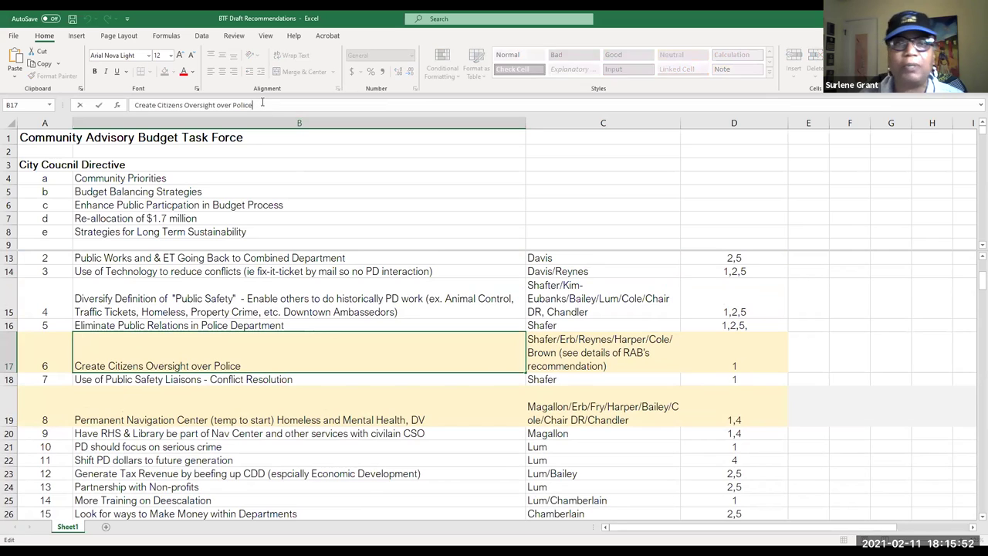
text(and E)
key(BackSpace)
text(Re)
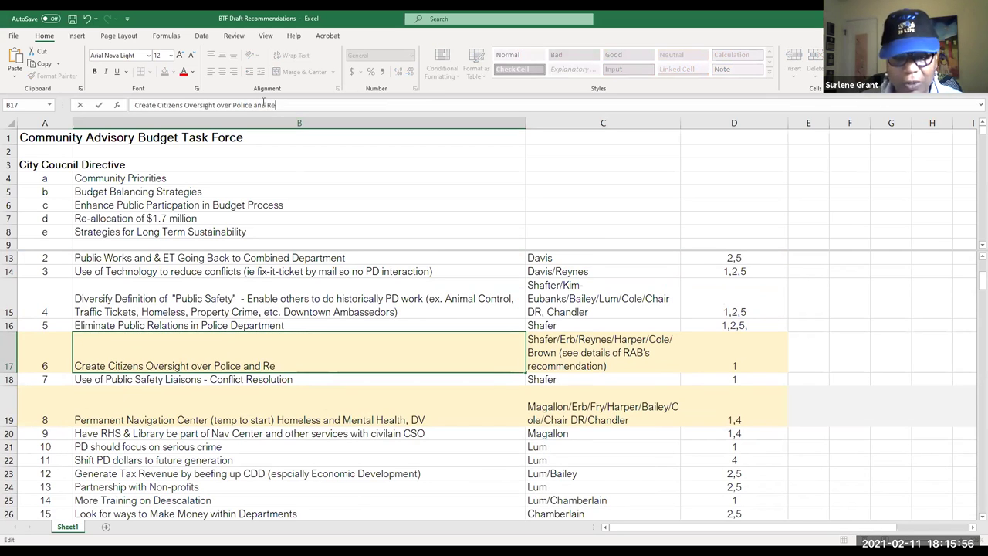
text(form)
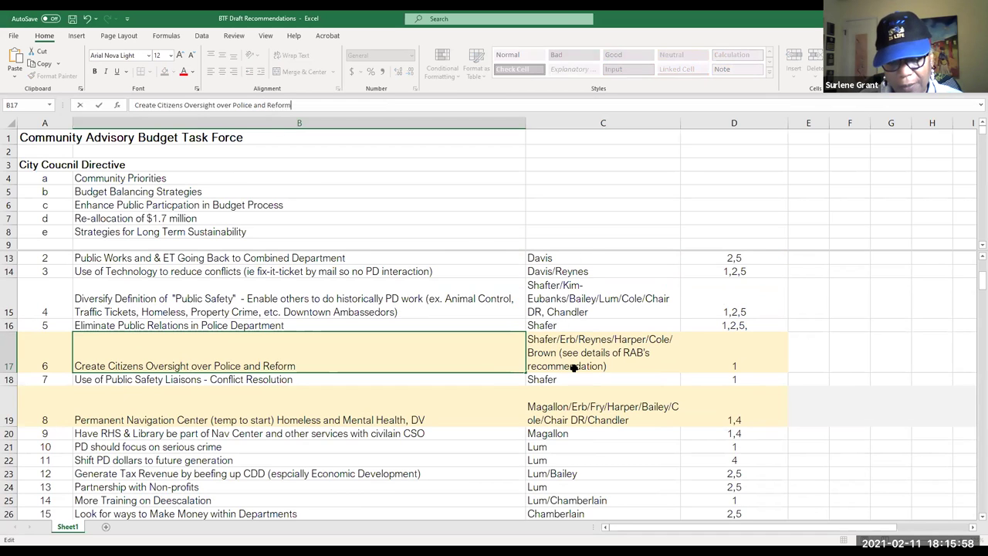
click(562, 360)
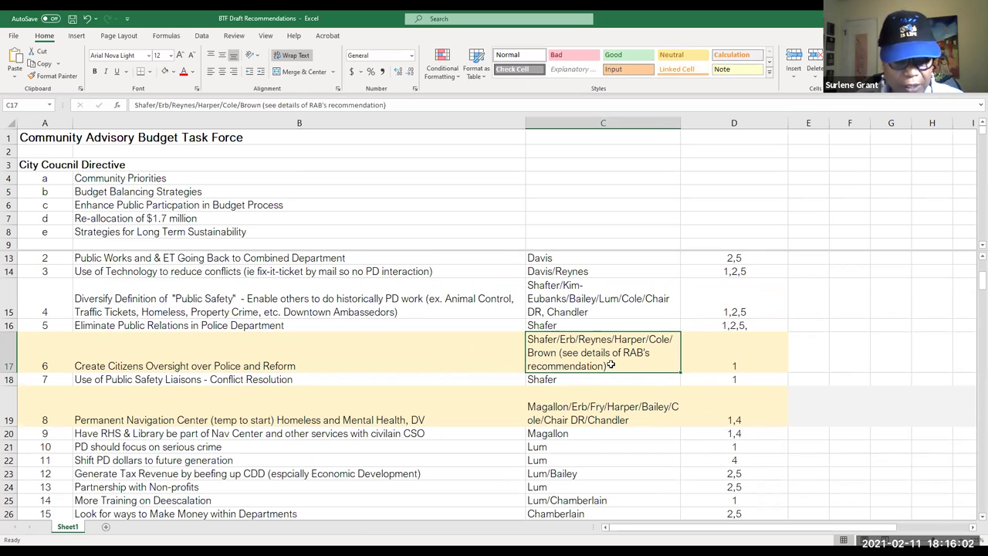
Add another member's name to the end of idea 6's member list
click(403, 104)
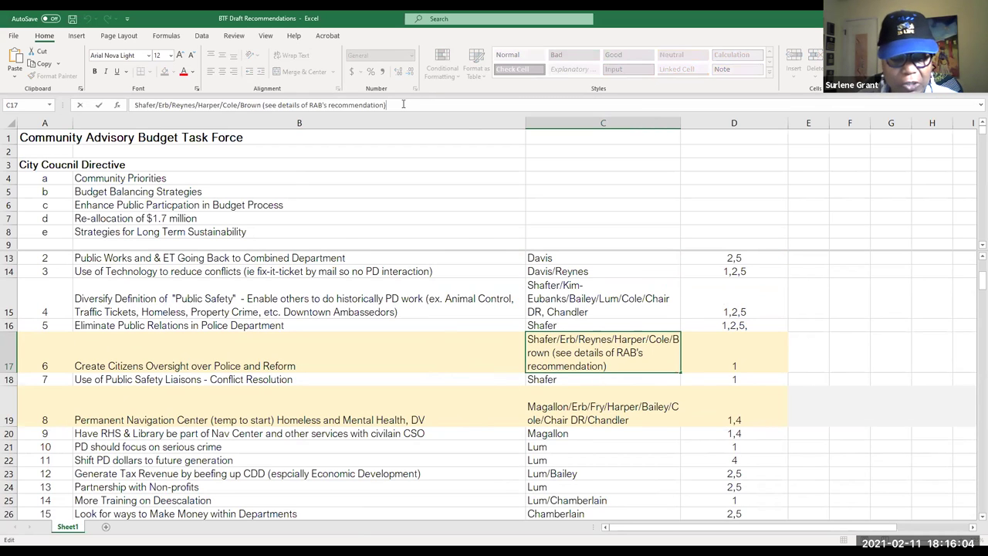
text(grant)
key(Return)
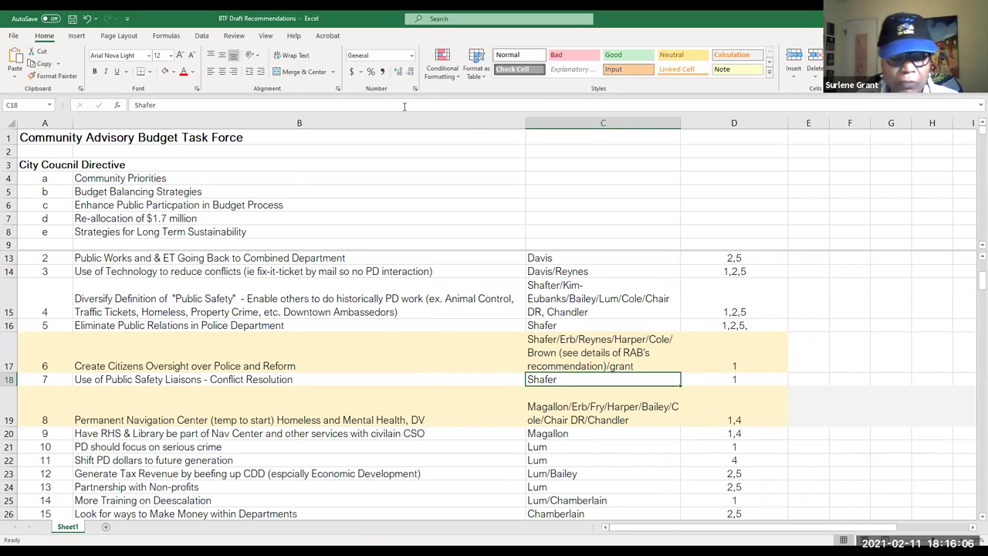
scroll(309, 440, down, 15)
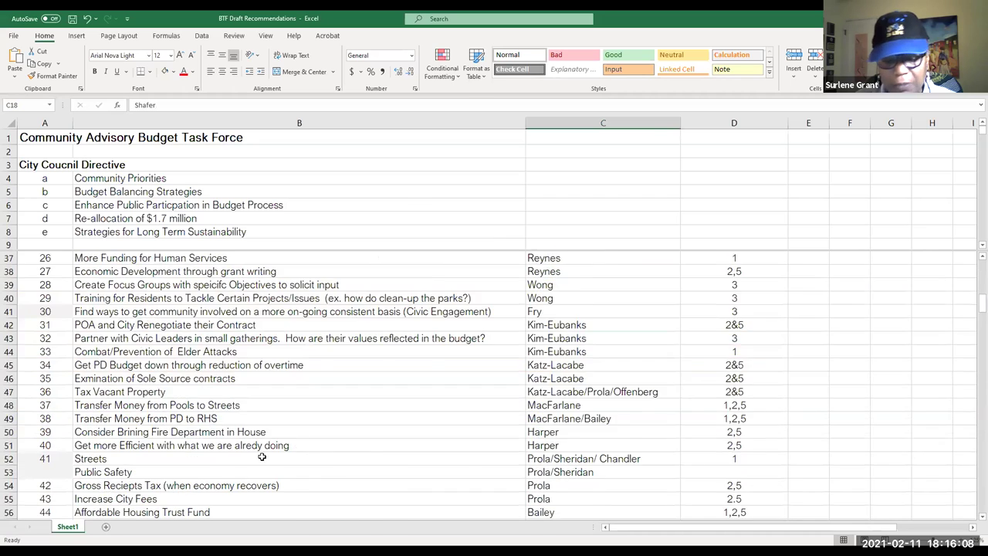
Enter the Code Enforcement idea text in B74
click(97, 472)
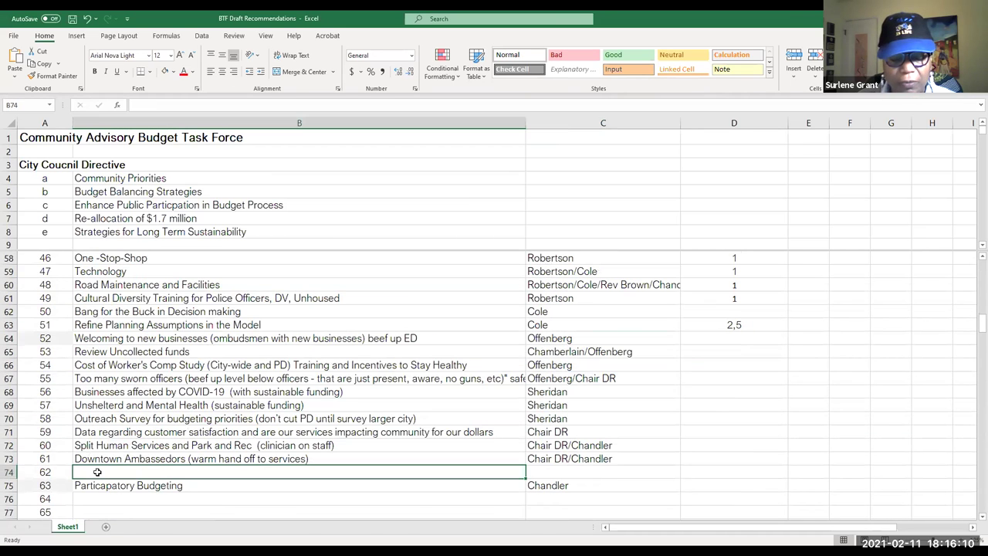
text(Code Nef)
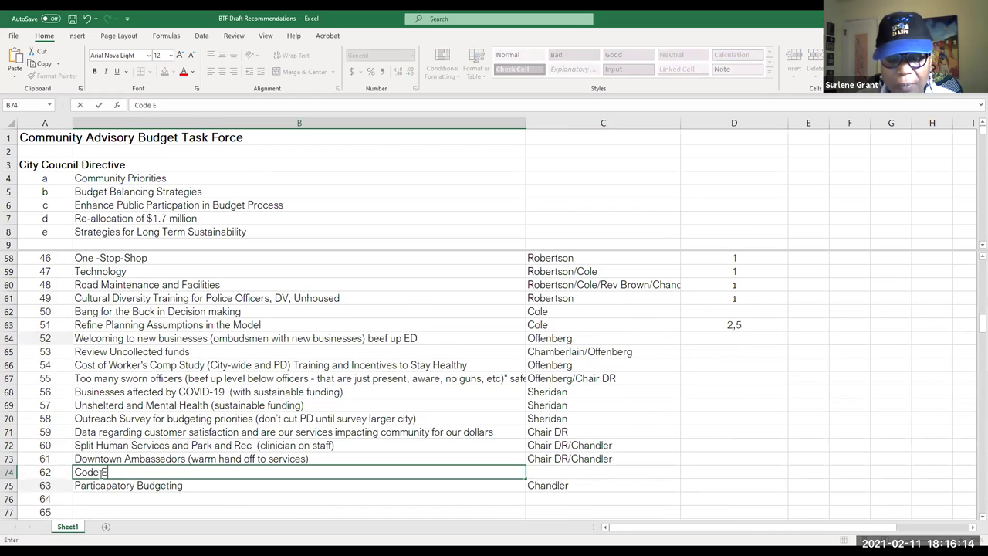
text(orement)
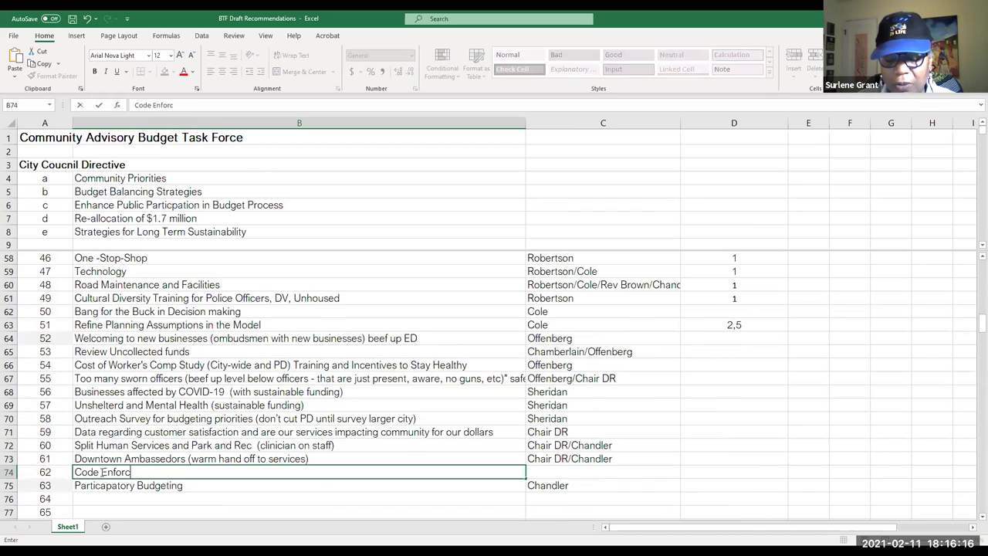
key(ctrl+Return)
Enter a member's name in C74, capitalised, as the Code Enforcement idea's member
key(Right)
text(grant)
key(Return)
key(Up)
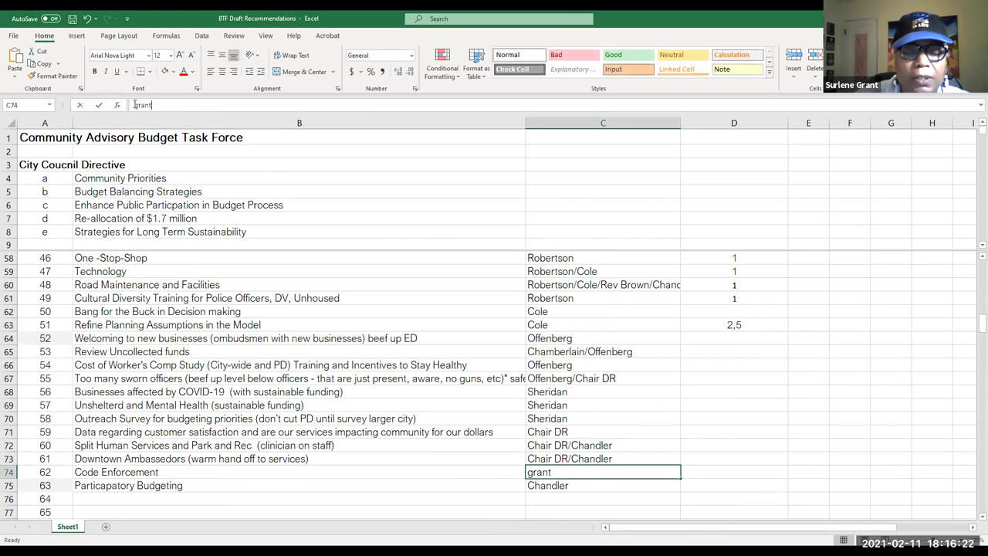
click(135, 104)
key(Delete)
text(G)
key(Return)
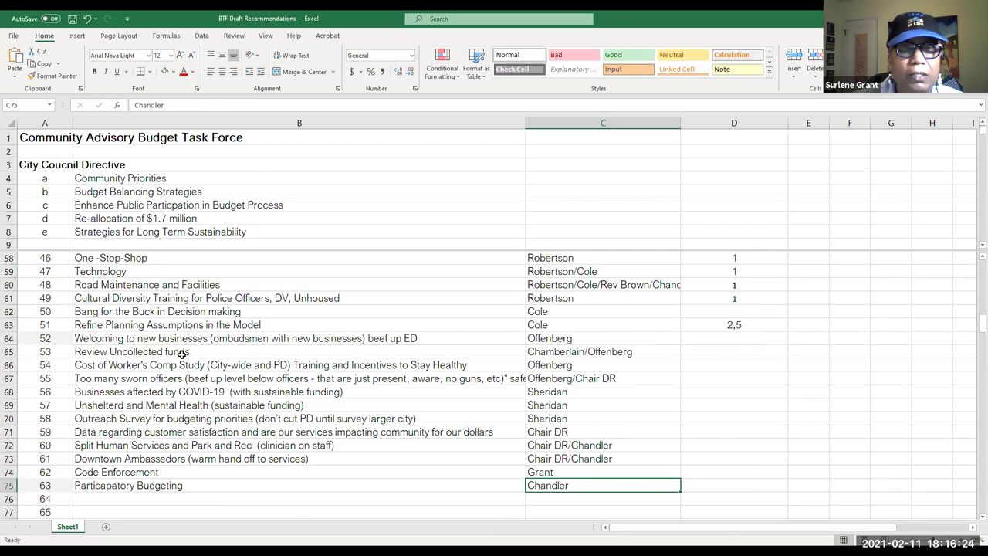
Extend the idea to 'Code Enforcement (let it pay for itself through fines)'
scroll(211, 404, up, 13)
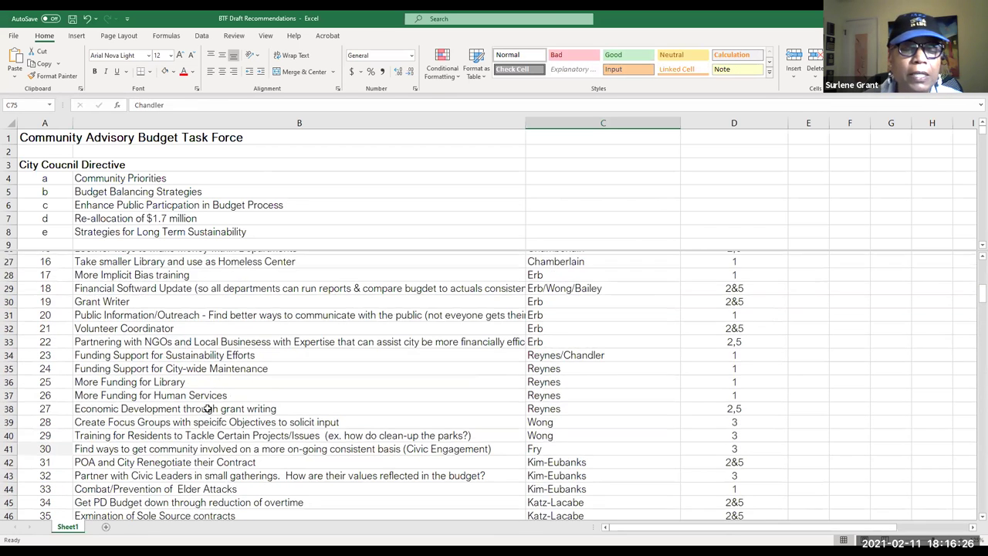
scroll(224, 356, up, 3)
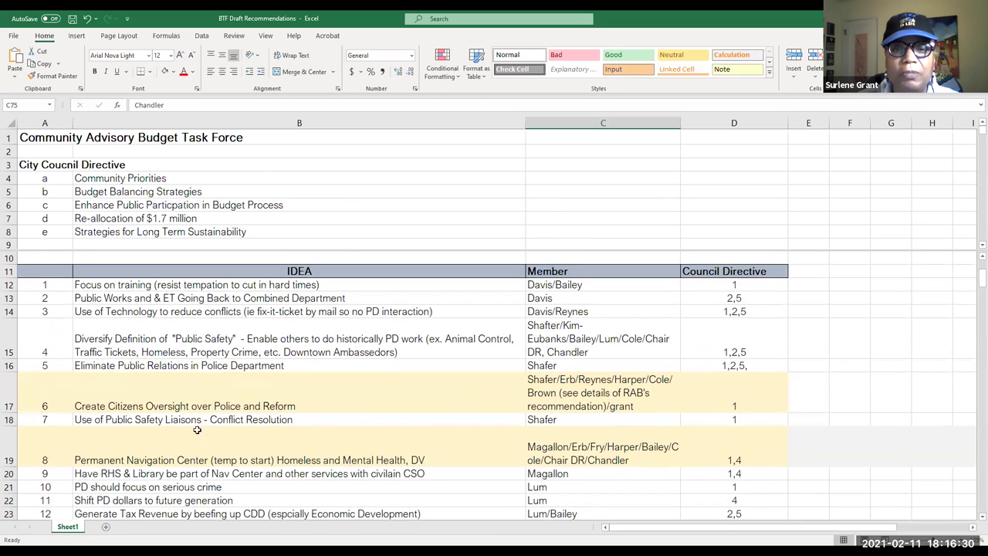
scroll(309, 479, down, 18)
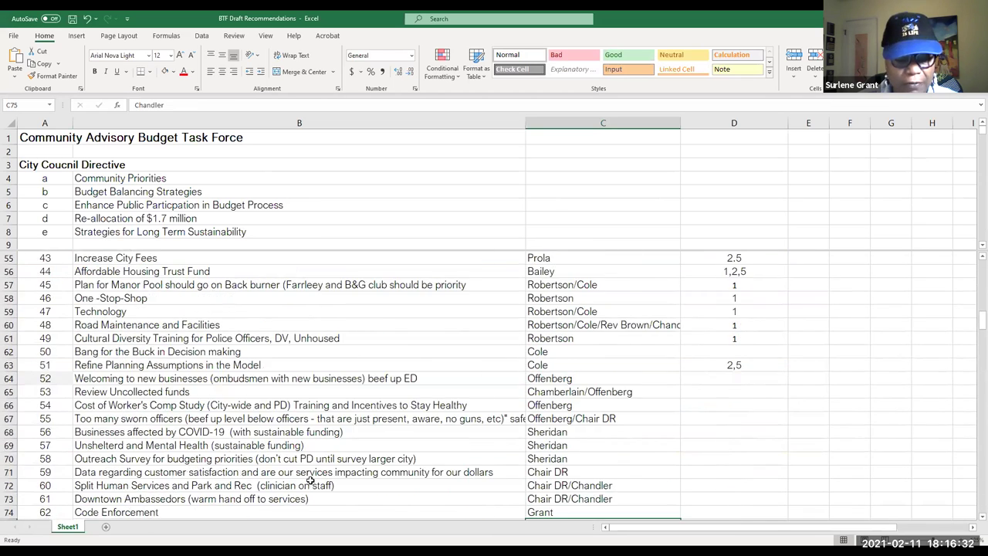
click(188, 390)
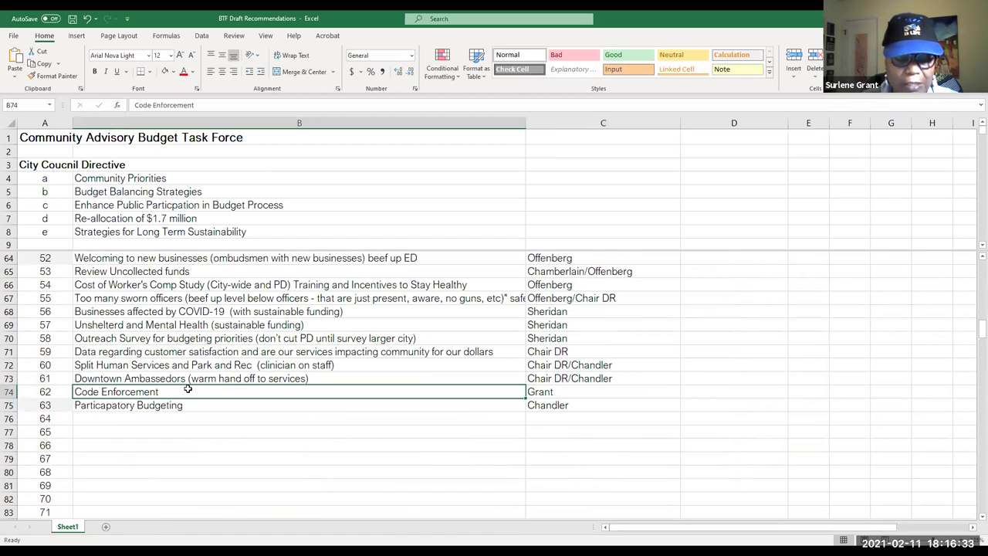
click(213, 105)
text((l)
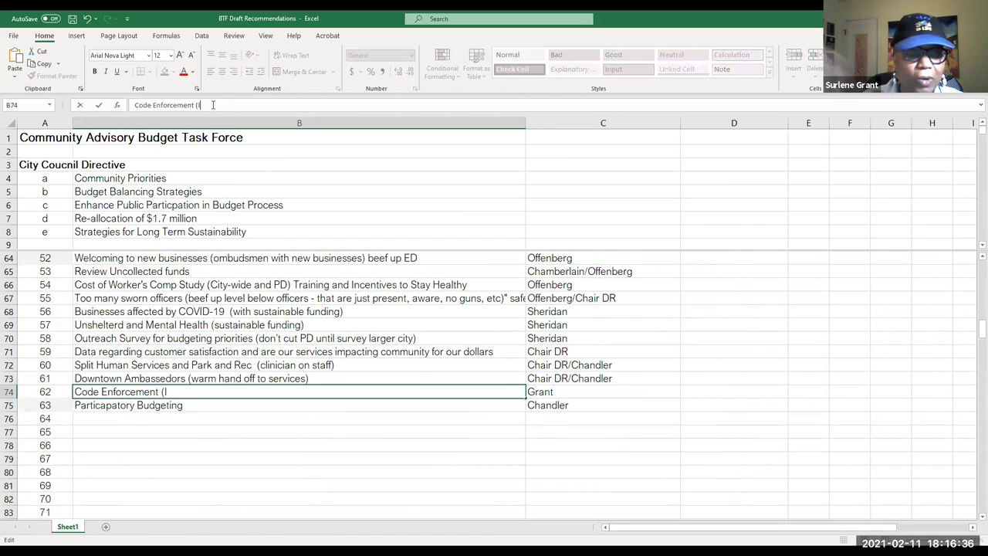
text(et it pay for itself through fines)
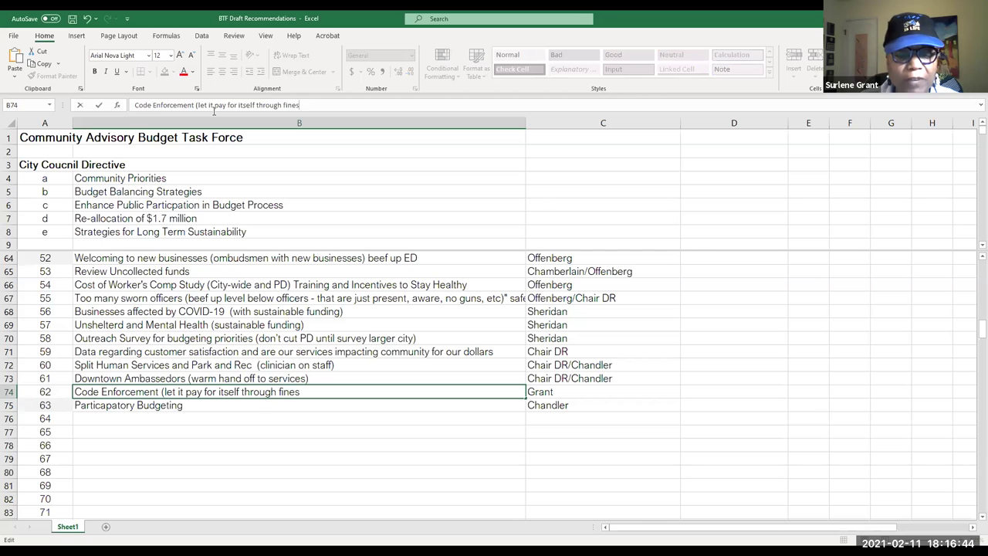
key(Return)
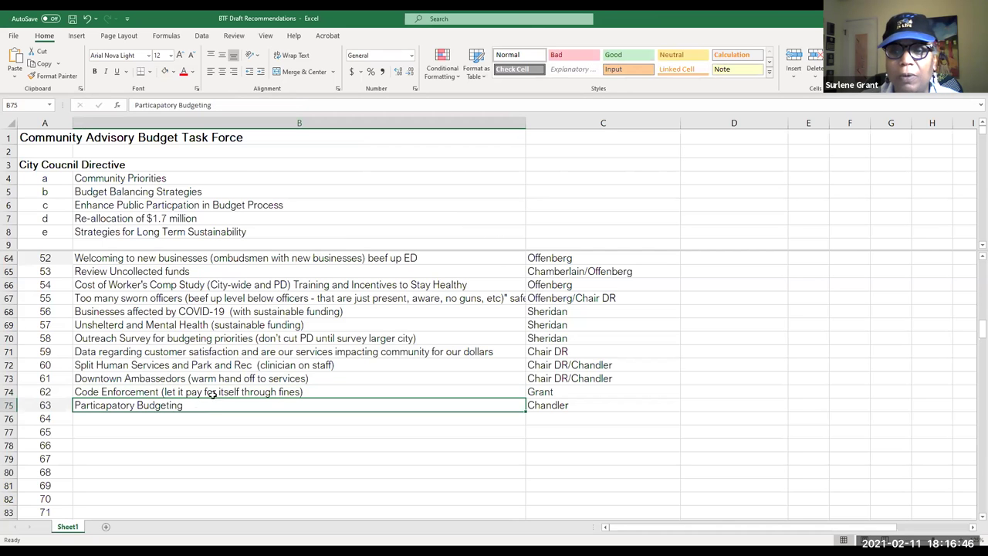
Append '/' and the same member's name to the Increase City Fees member list
scroll(223, 382, up, 2)
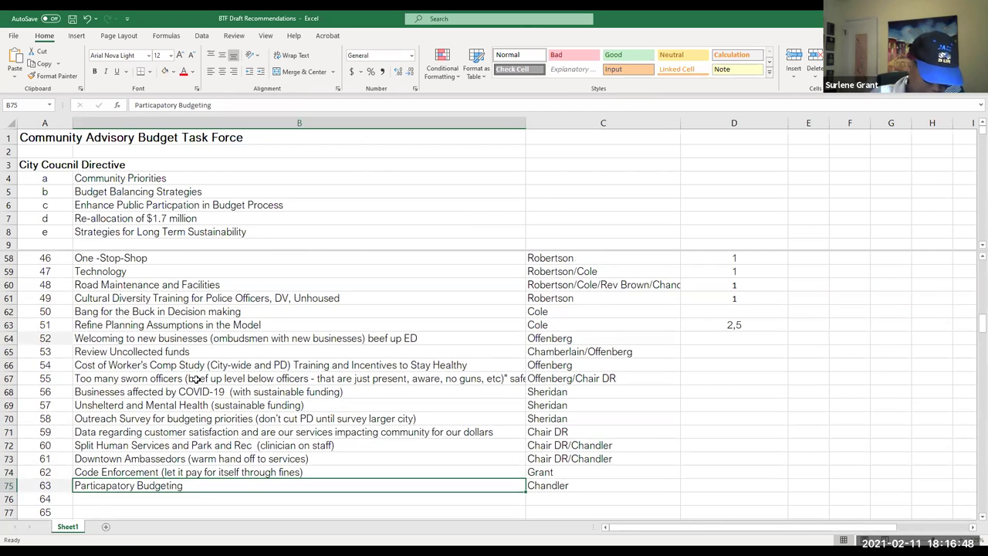
scroll(197, 378, up, 2)
click(116, 298)
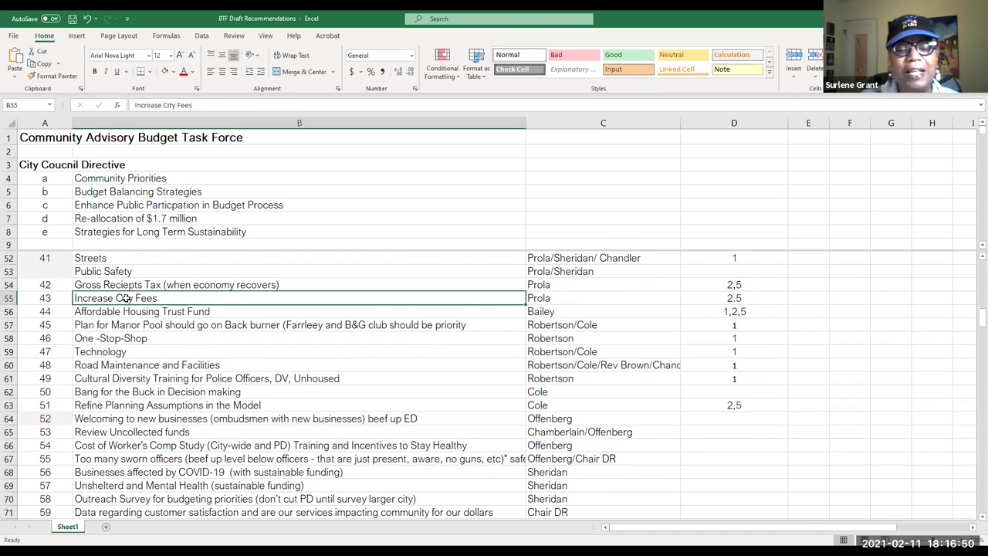
click(532, 299)
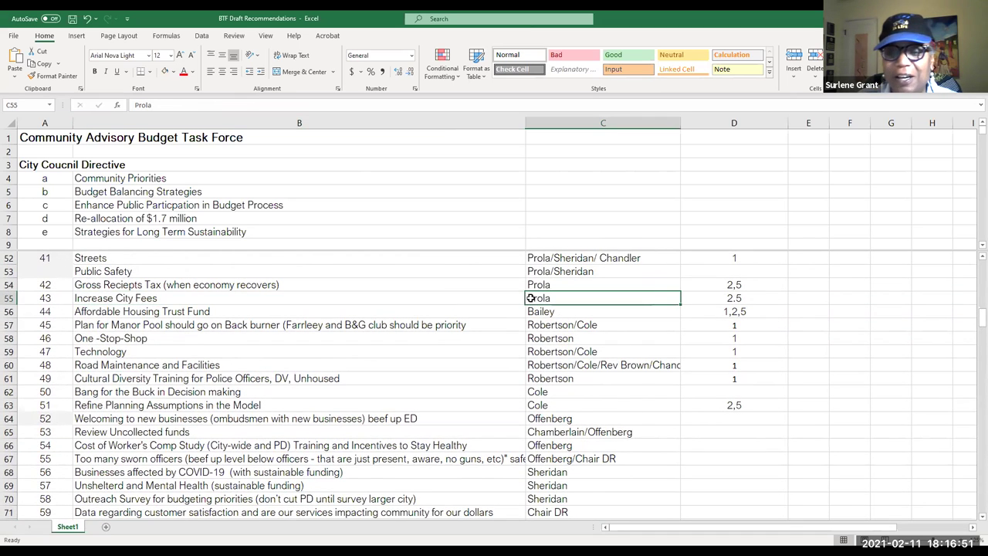
click(165, 103)
text(/Grant)
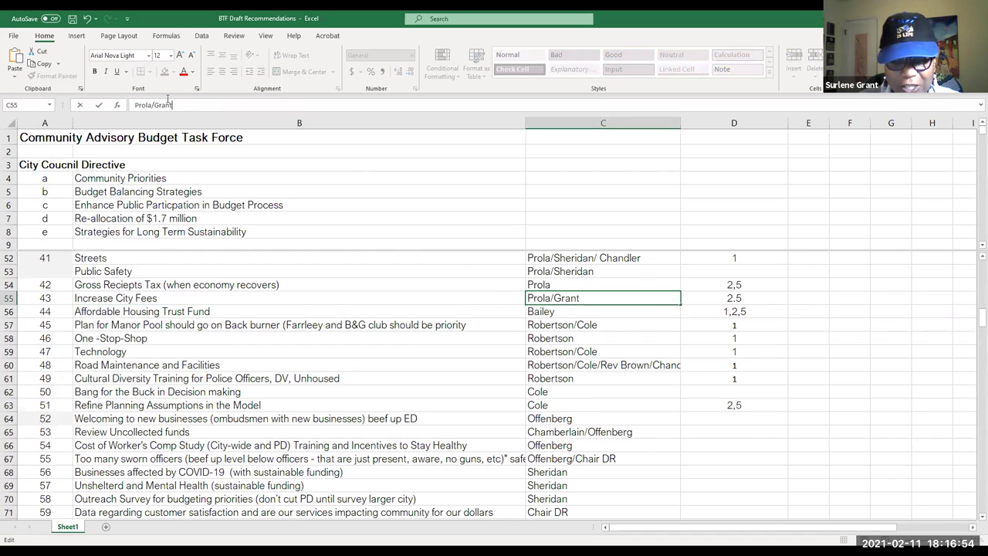
key(Return)
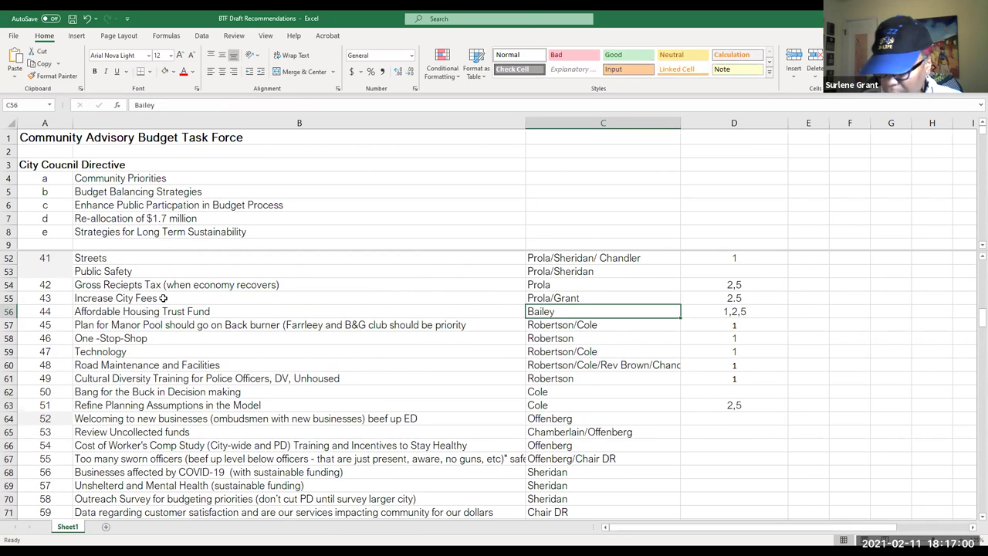
Add the same member's name to the end of idea 8's member list
scroll(179, 388, down, 4)
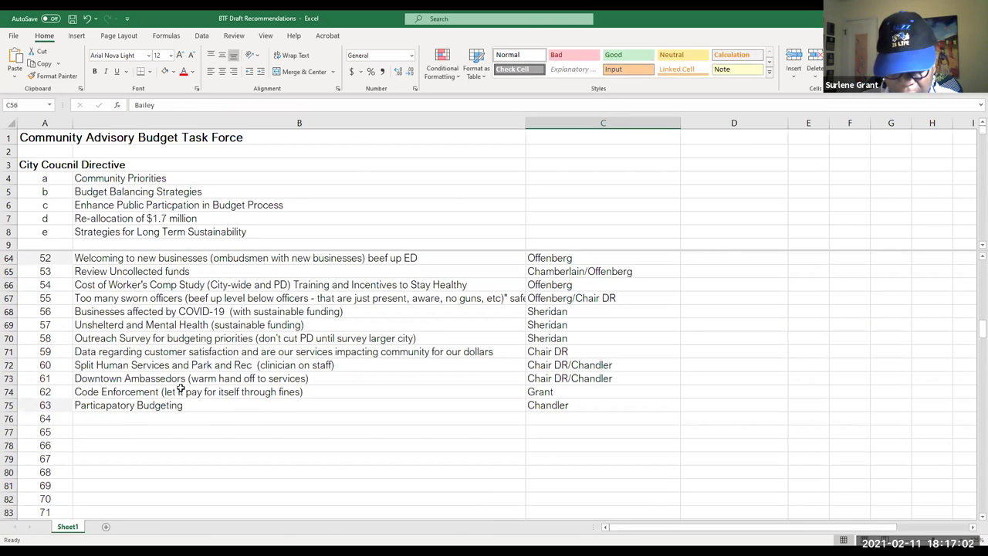
click(100, 418)
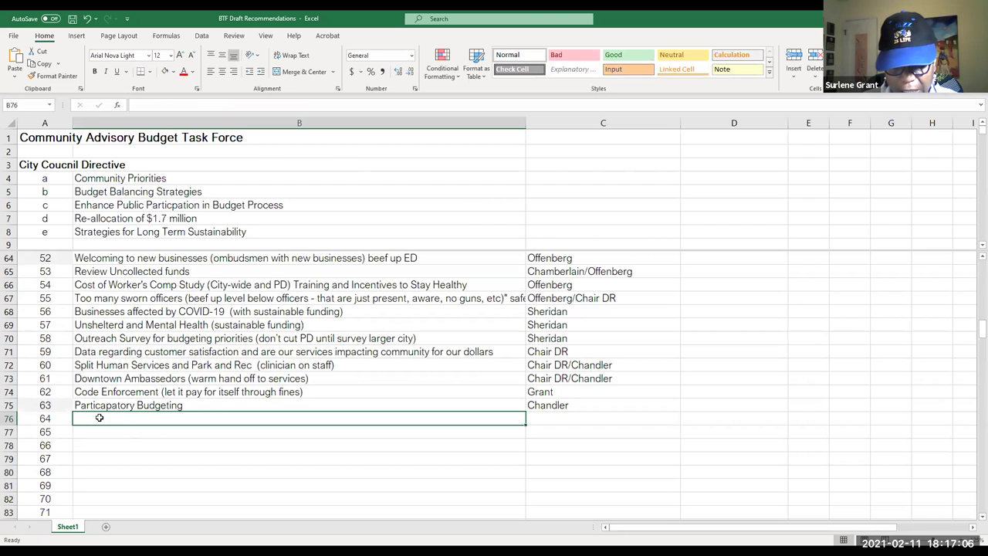
scroll(240, 406, up, 11)
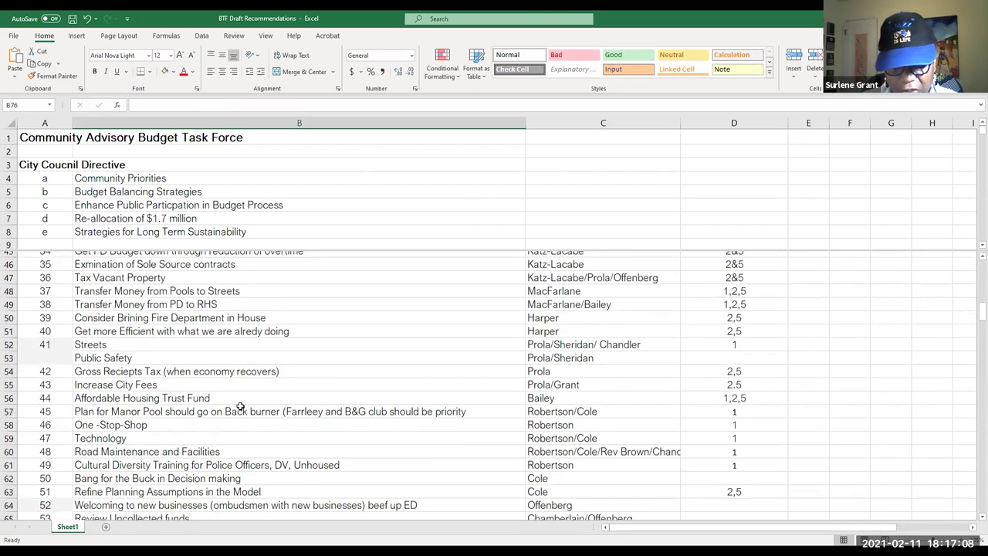
scroll(239, 406, up, 2)
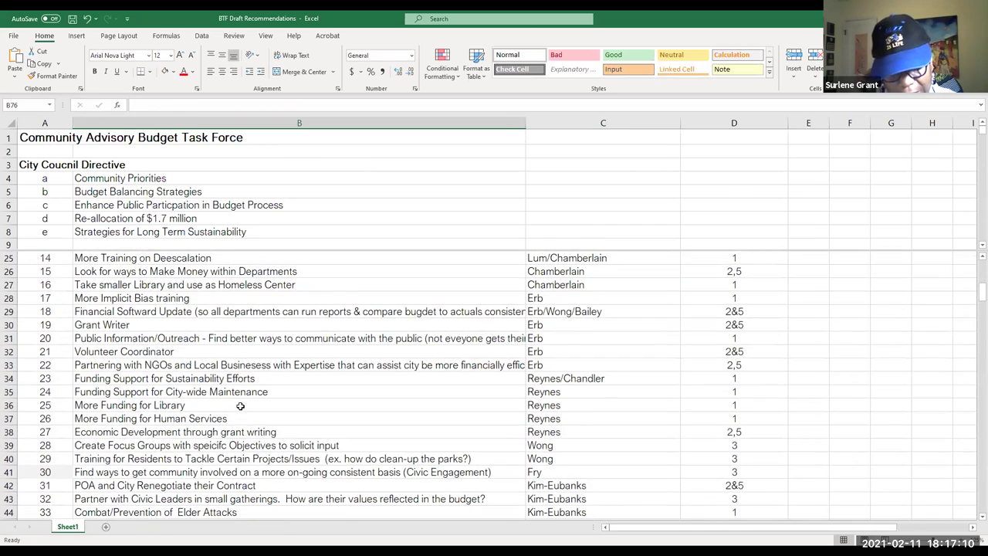
scroll(240, 405, up, 5)
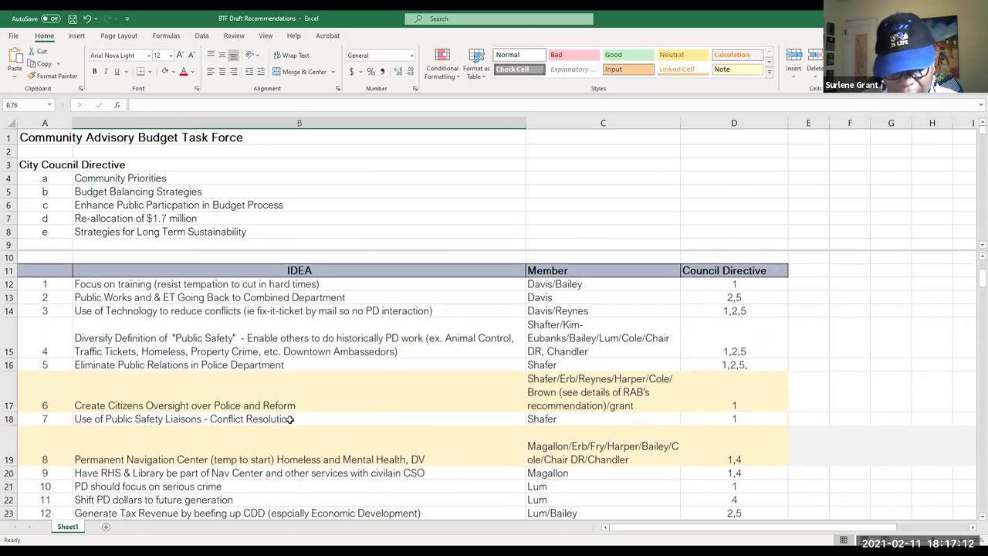
scroll(290, 418, up, 1)
click(620, 485)
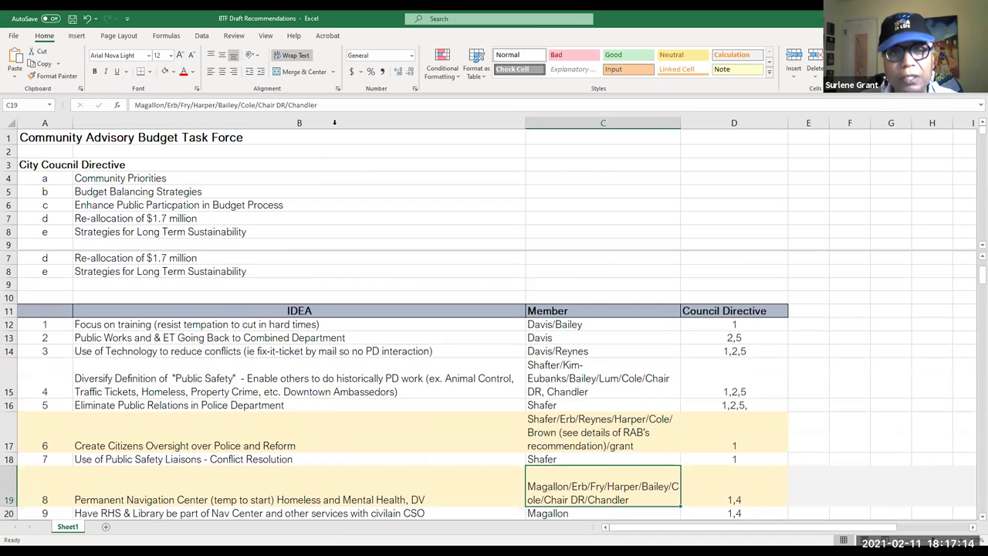
click(333, 105)
text(grant)
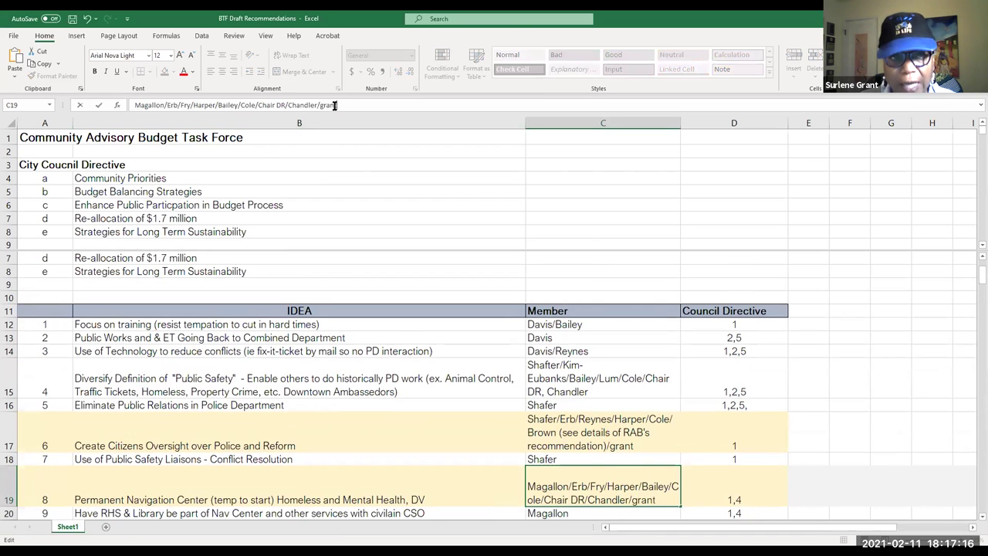
key(Return)
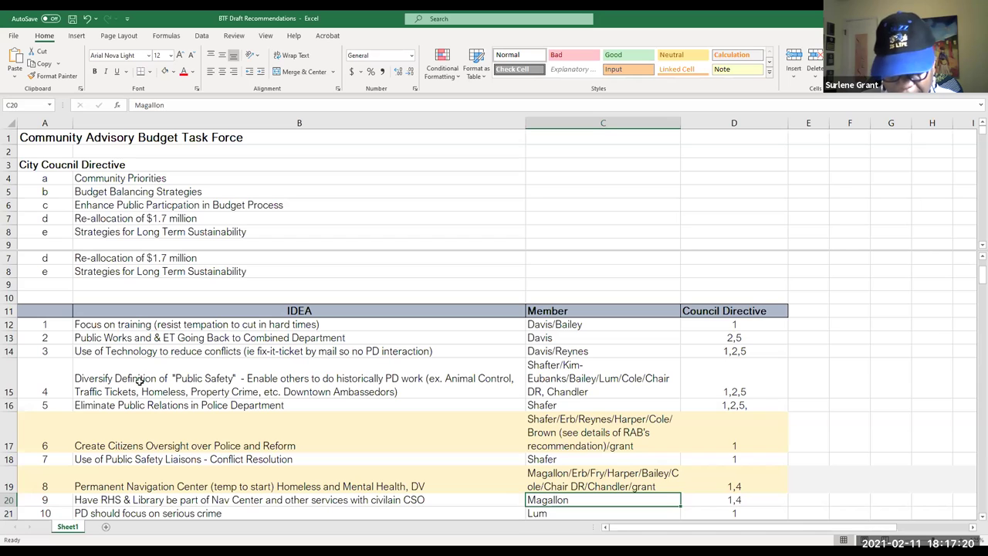
click(575, 384)
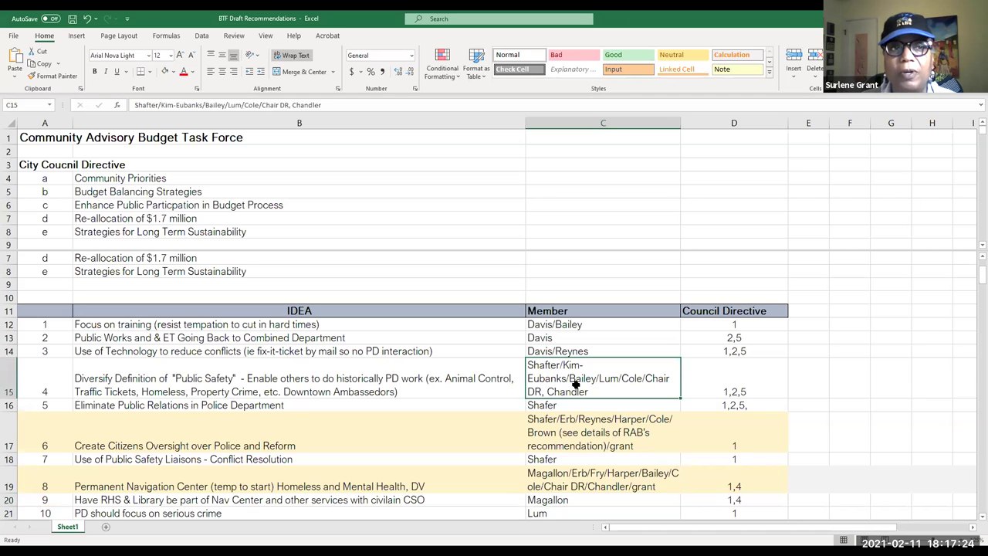
scroll(327, 428, down, 11)
Enter 'What makes people feel safe - students??' in the idea cell B76
scroll(327, 428, down, 9)
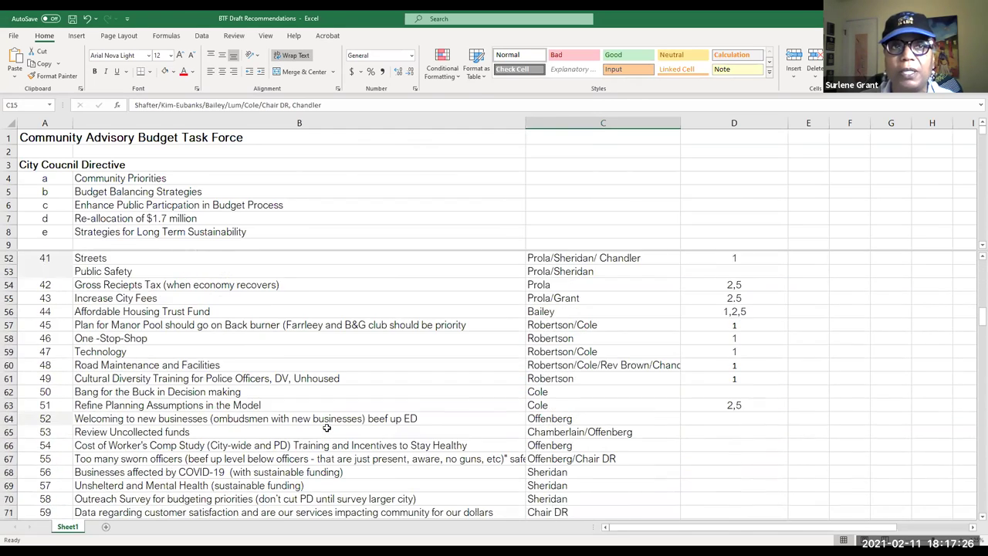
click(107, 376)
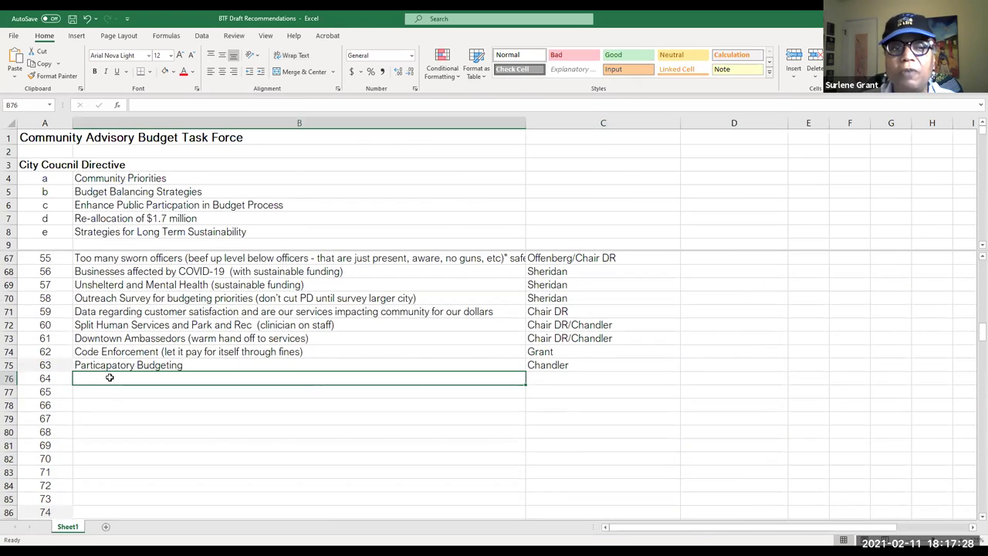
text(What makde)
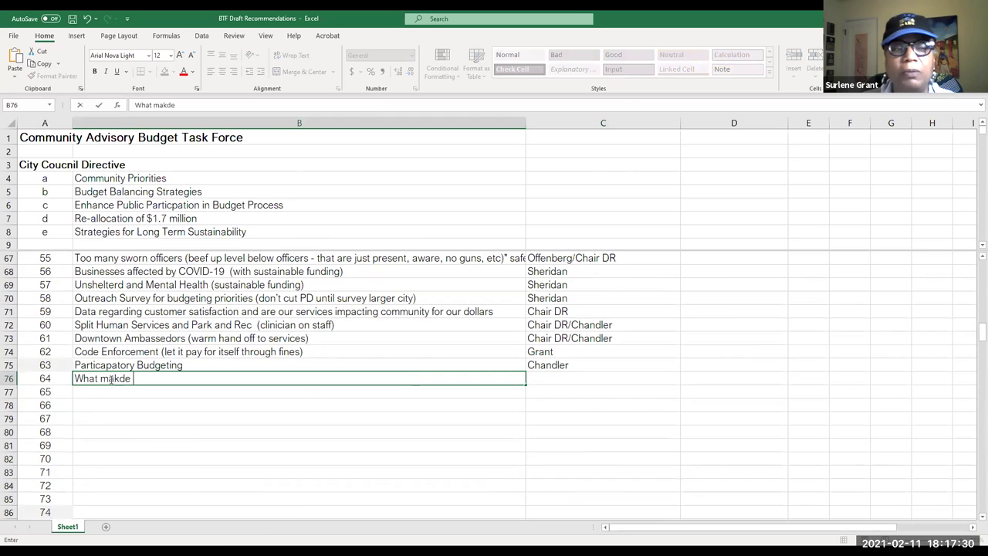
key(BackSpace)
text(es people feel saf)
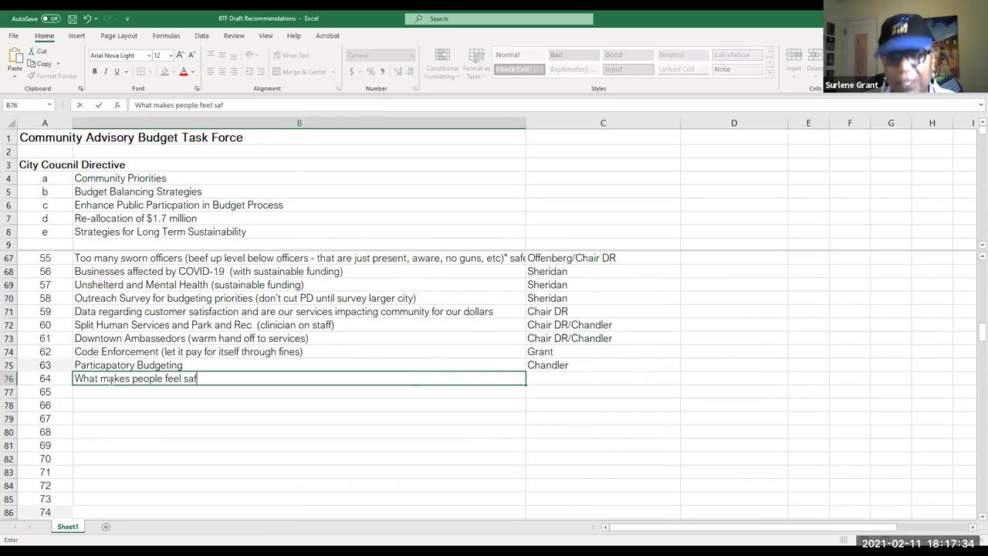
text(e - students??)
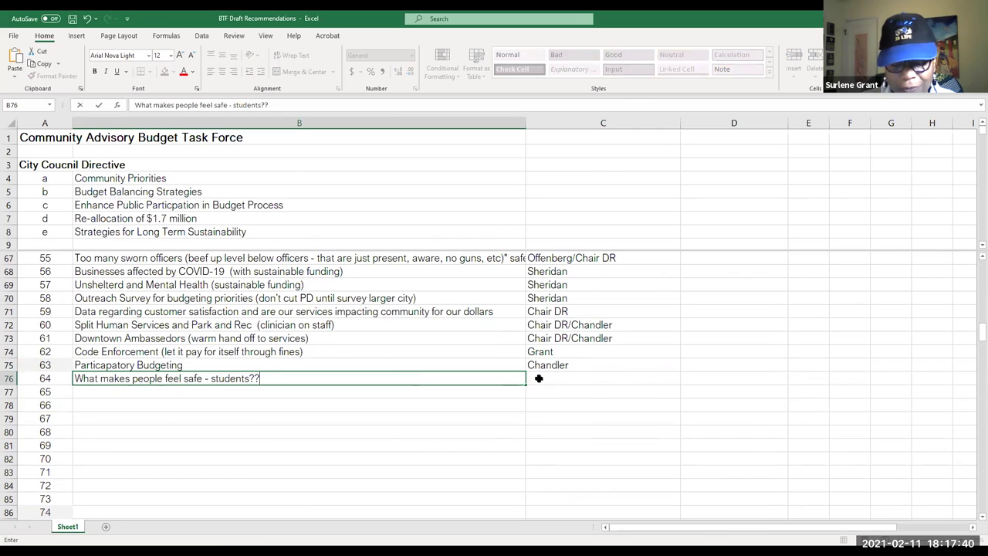
Enter a member's name in C76, correcting its mistyped leading letters
click(535, 378)
text(FGrant)
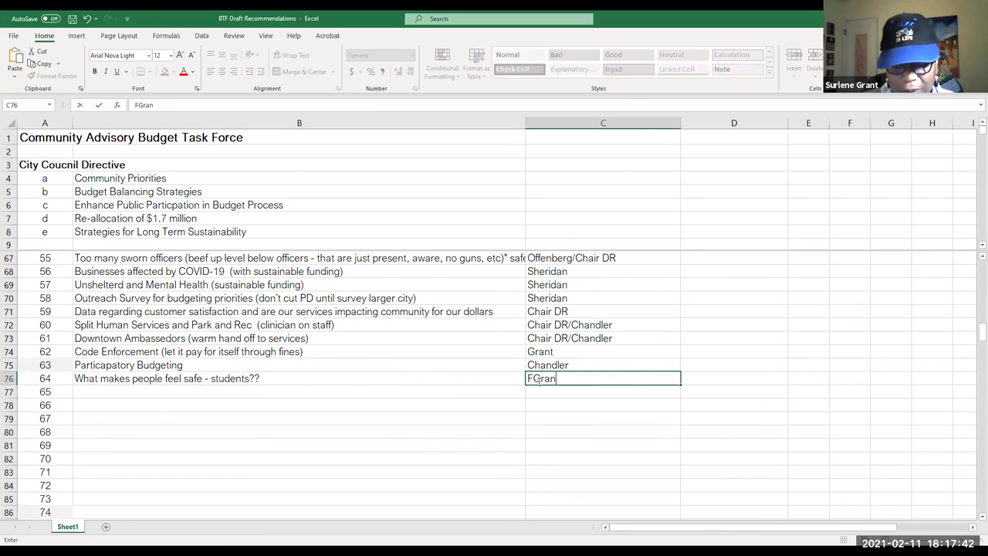
key(Return)
click(547, 379)
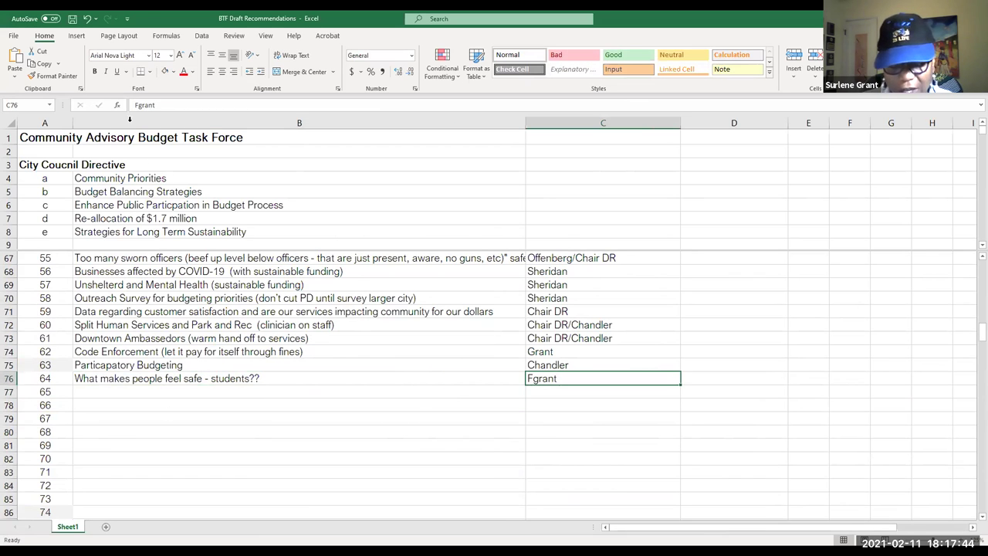
click(130, 108)
key(Delete)
key(Delete)
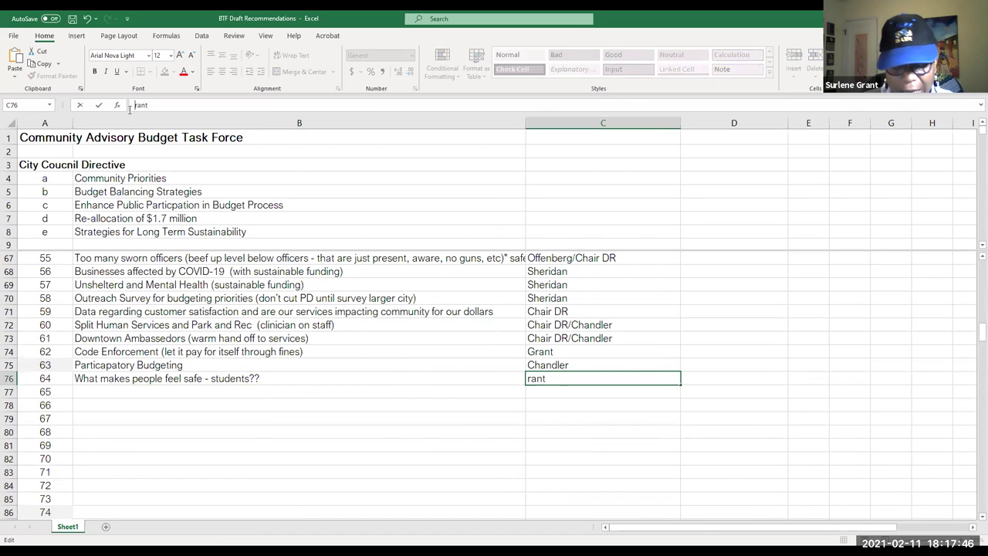
text(G)
key(Return)
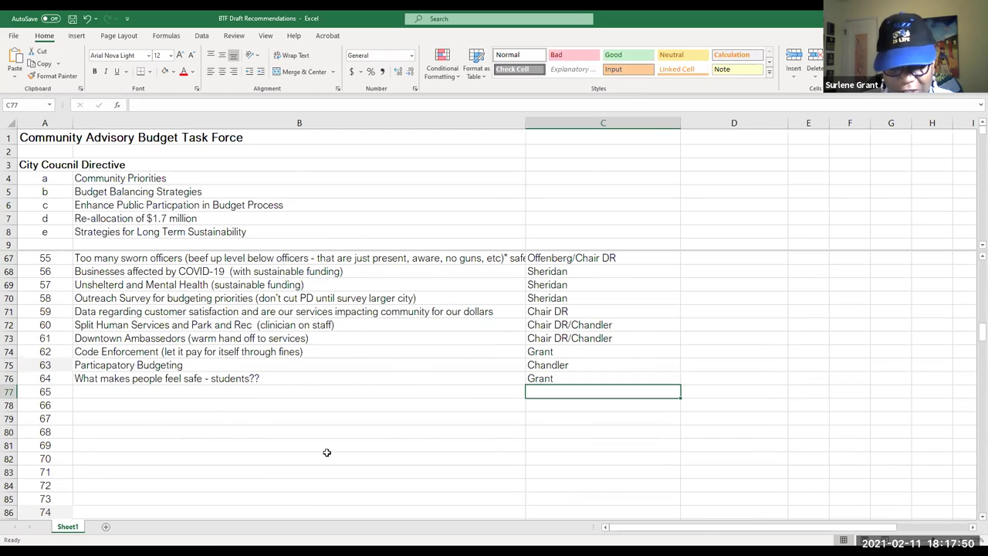
Add a second member's name to idea 26's member list in C37
scroll(321, 390, up, 5)
scroll(320, 388, up, 9)
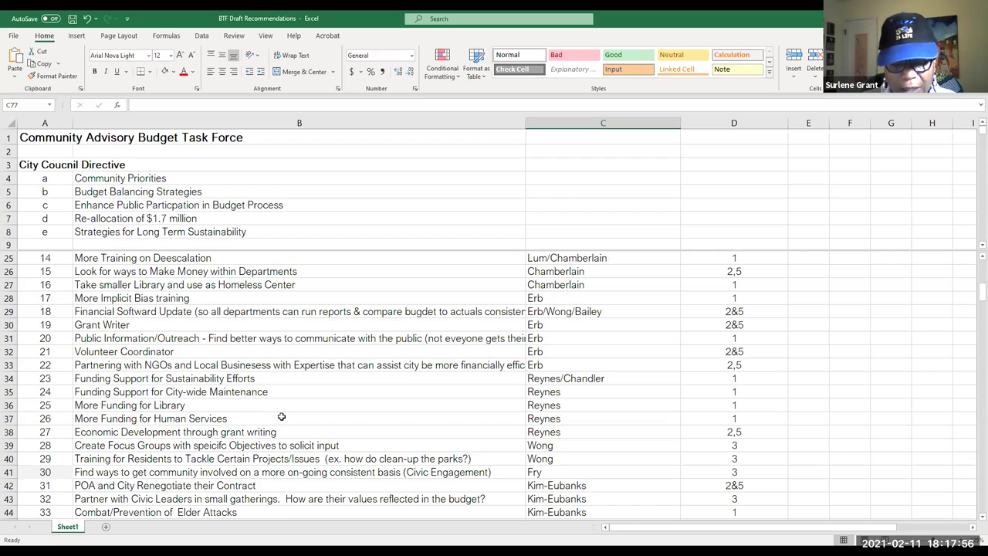
click(545, 419)
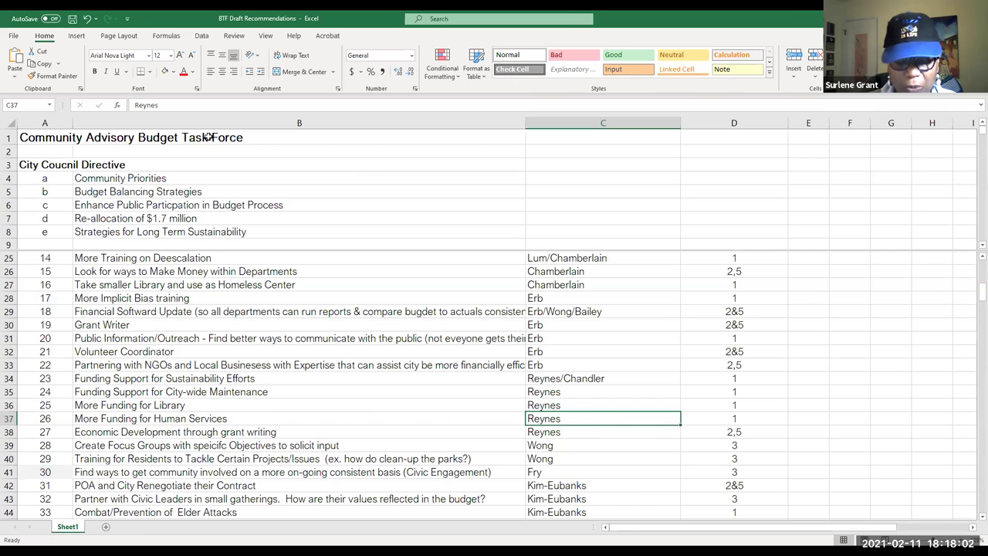
click(159, 104)
text(Grant)
key(Return)
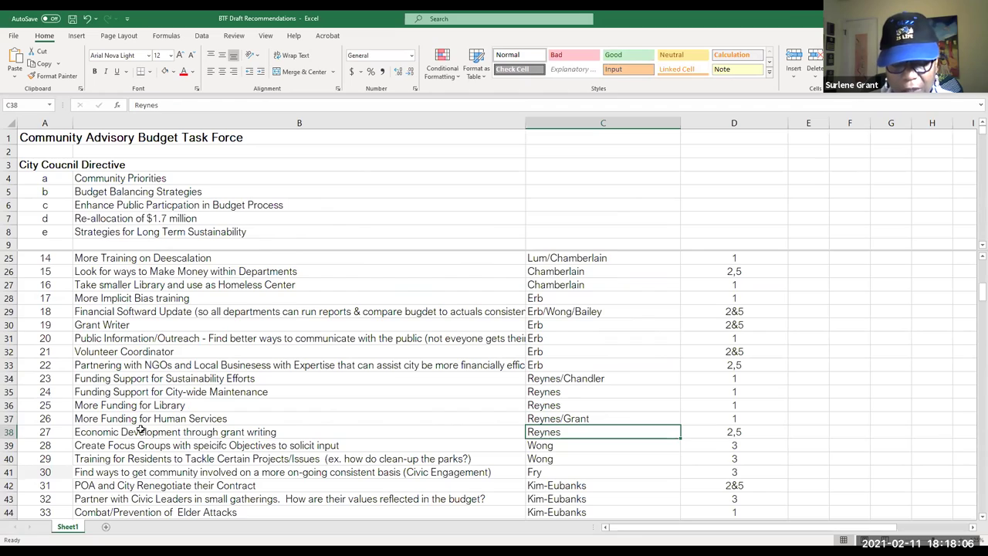
Append '(cost sharing with other cities)' to idea 26's text in B37
scroll(253, 451, up, 5)
scroll(282, 392, down, 5)
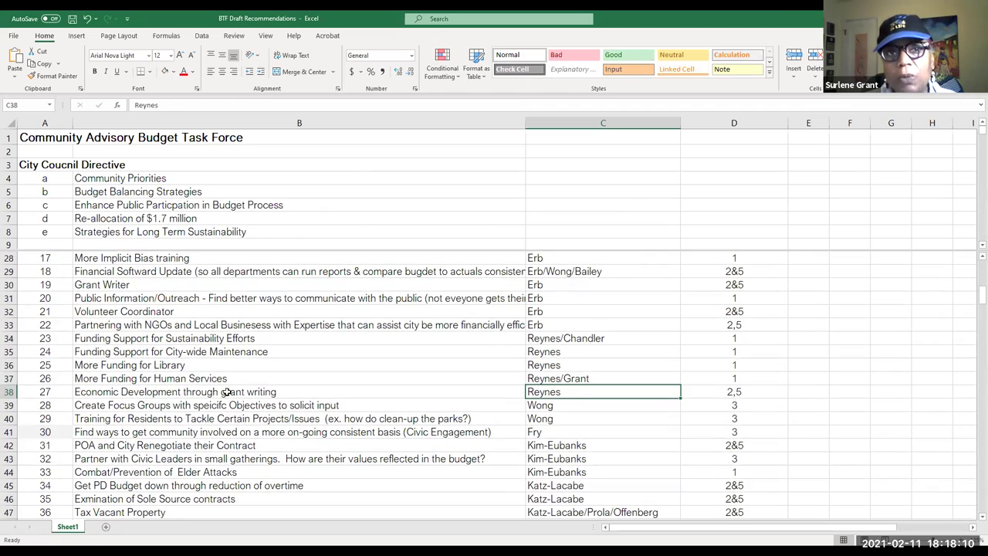
click(135, 378)
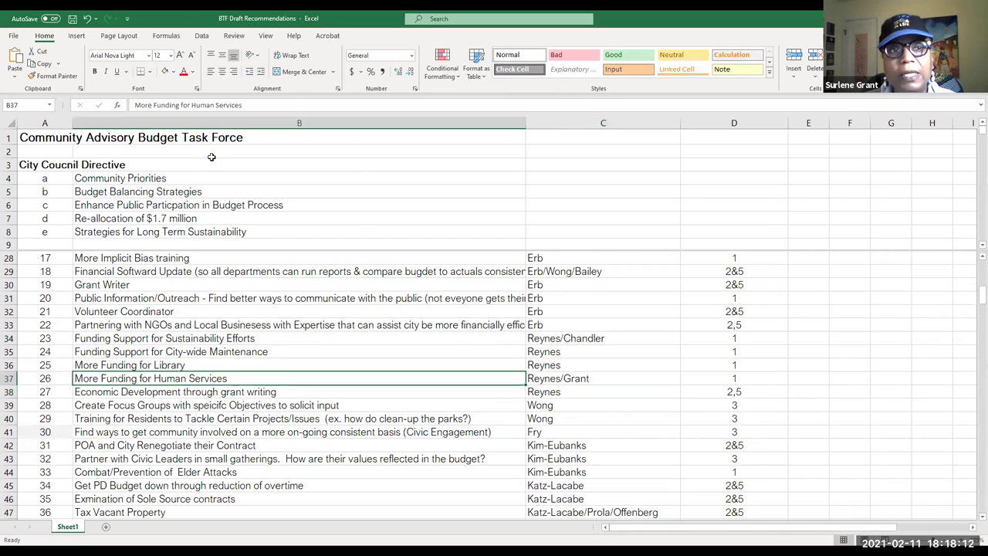
click(243, 104)
text((cost sharing with outhe)
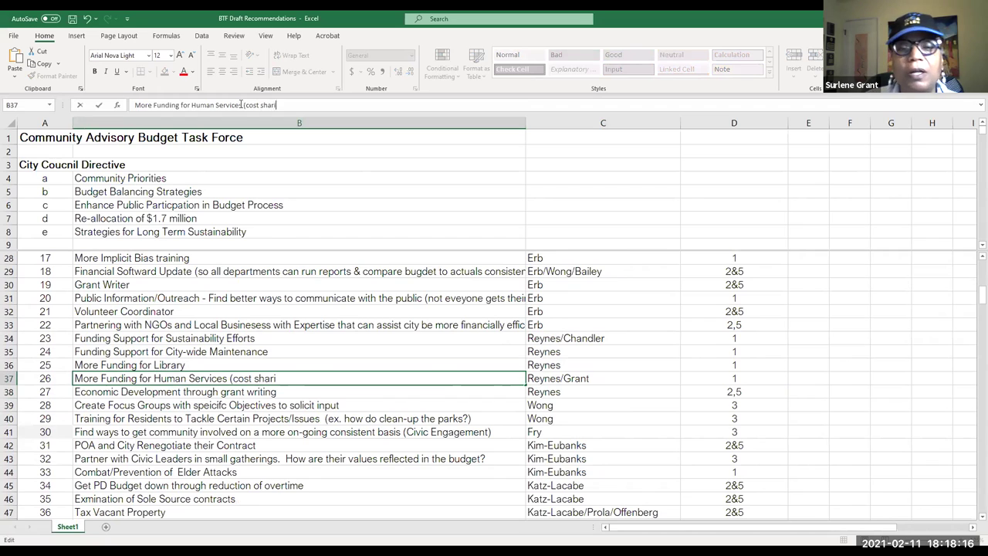
key(BackSpace)
key(BackSpace)
key(BackSpace)
key(BackSpace)
text(ther citie)
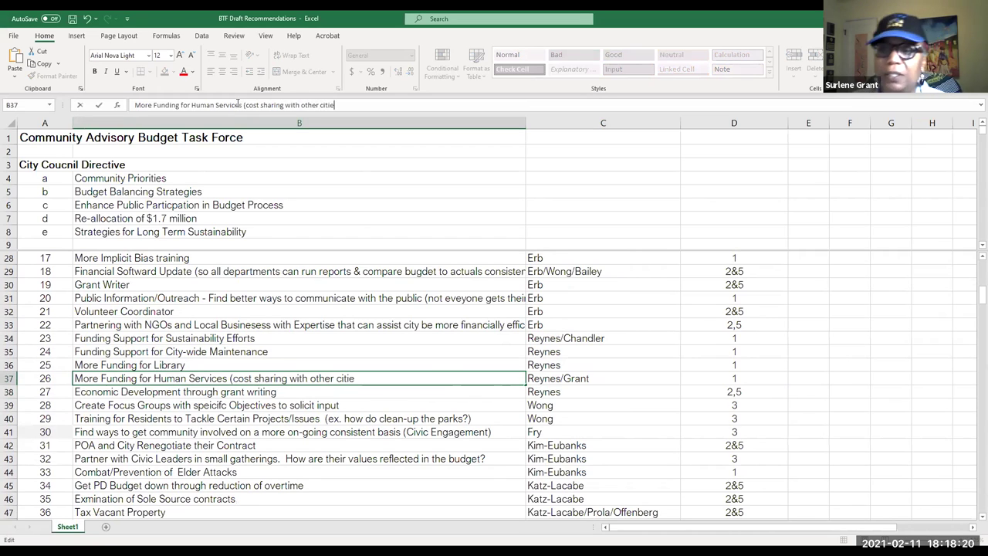
text(s))
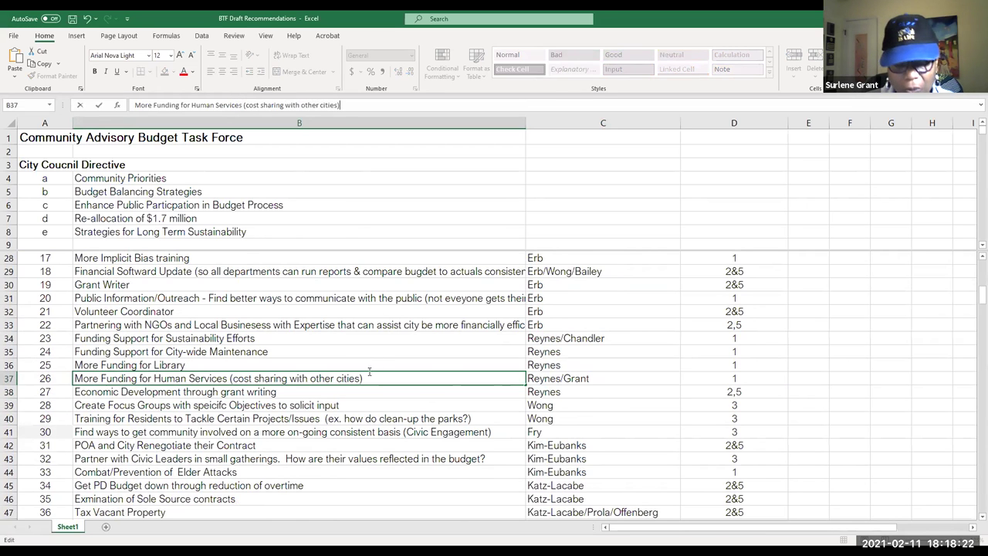
scroll(363, 377, up, 4)
scroll(249, 425, up, 1)
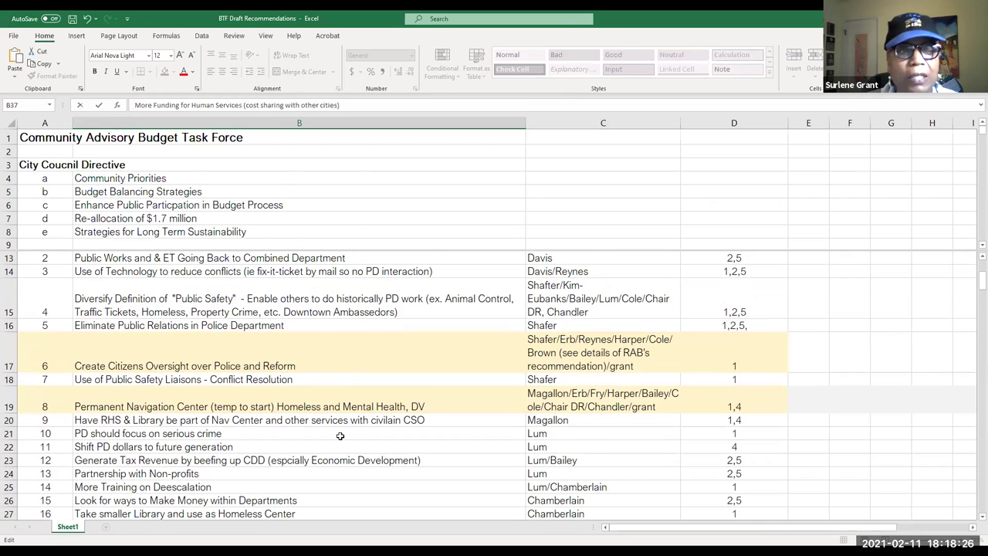
scroll(340, 436, down, 4)
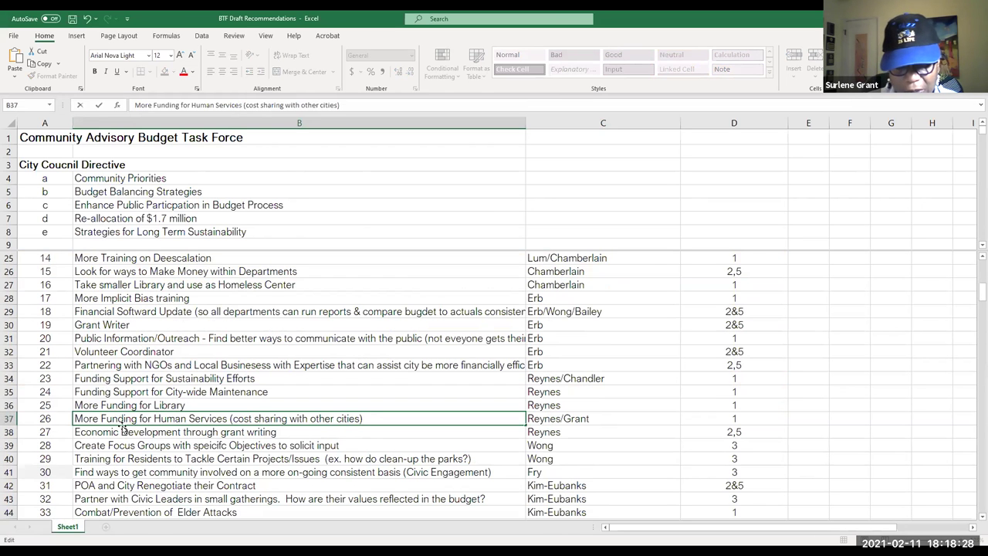
Start idea 65 in B77 with 'make sure if we take away' and enter idea 66, 'Equity Office/Person', in B78
scroll(170, 472, down, 5)
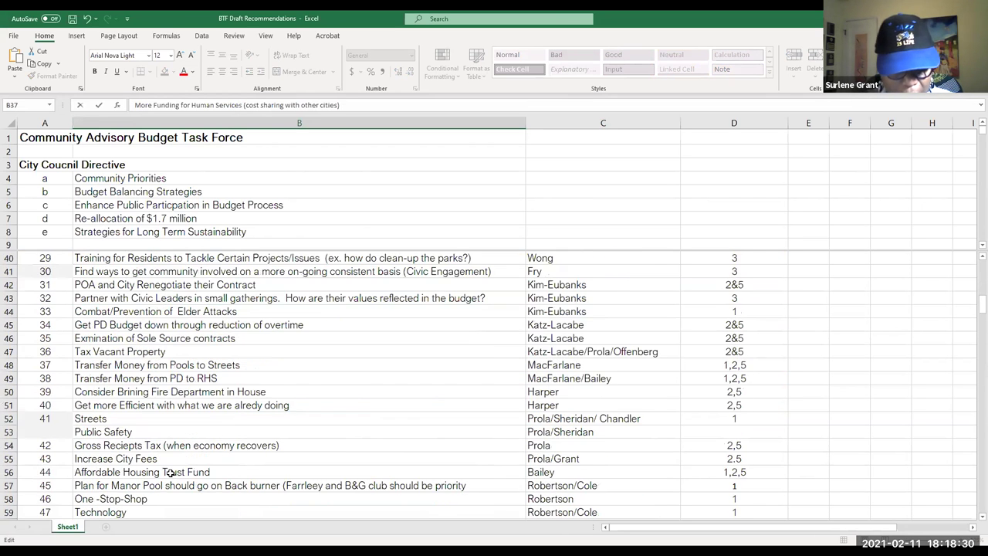
scroll(170, 472, down, 7)
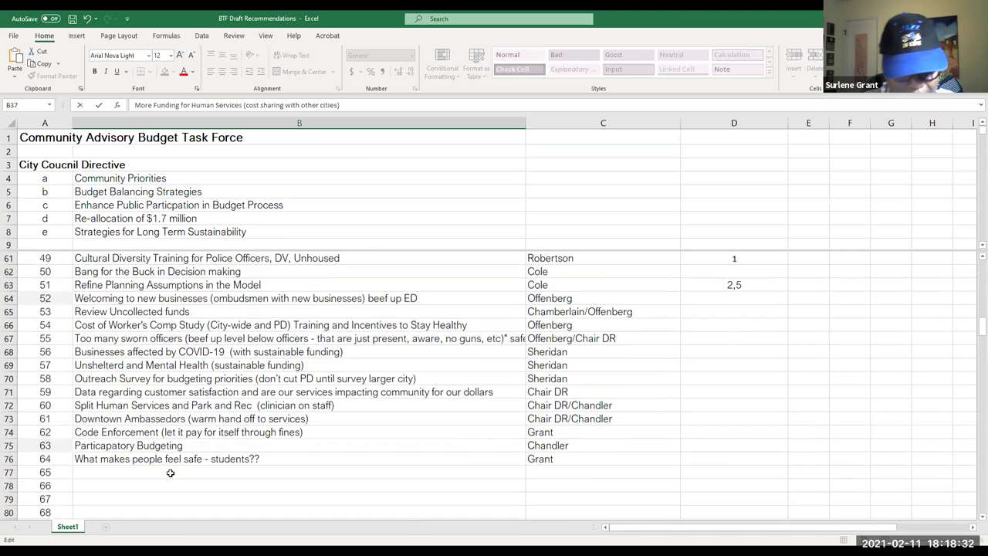
click(135, 470)
text(make)
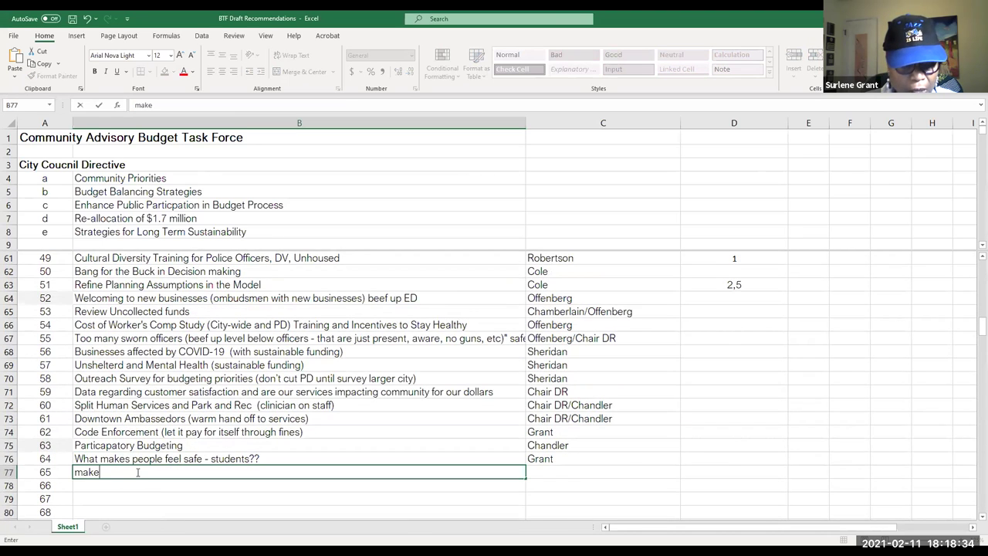
text( sure if we take aw)
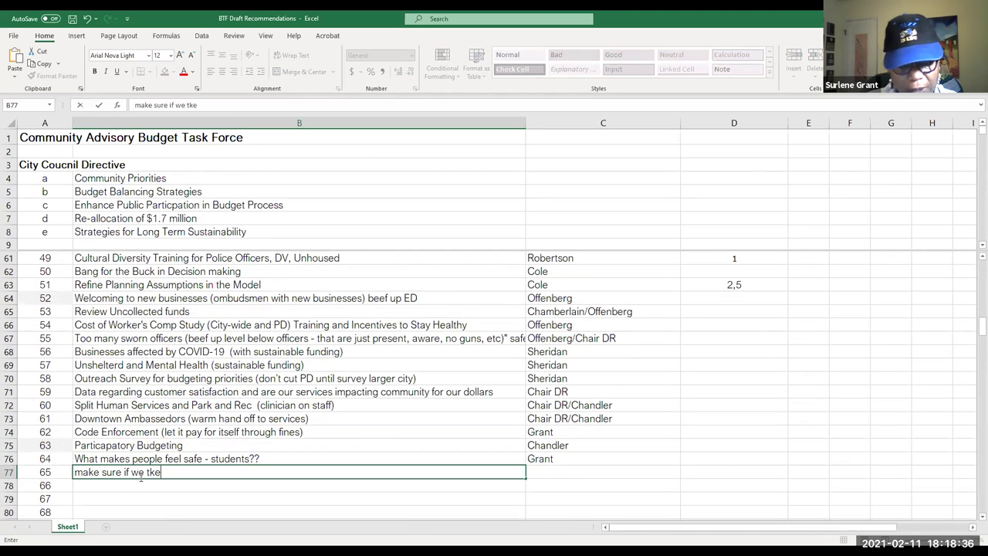
text(a)
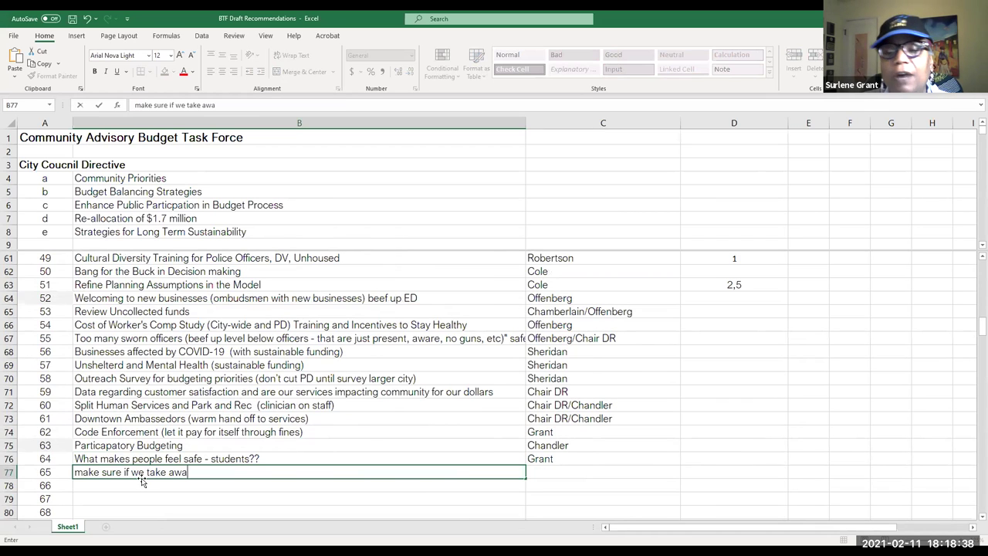
text(y)
key(Return)
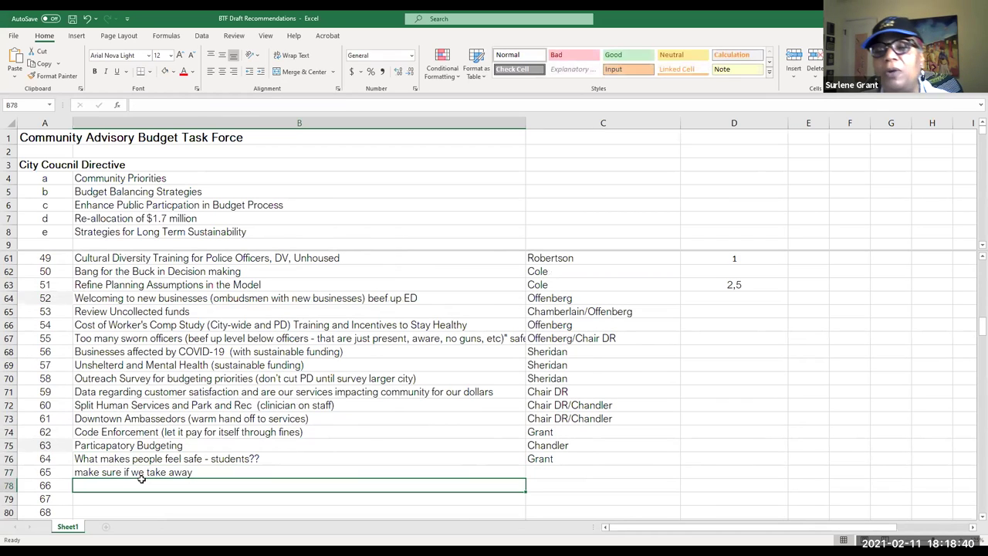
text(Equity )
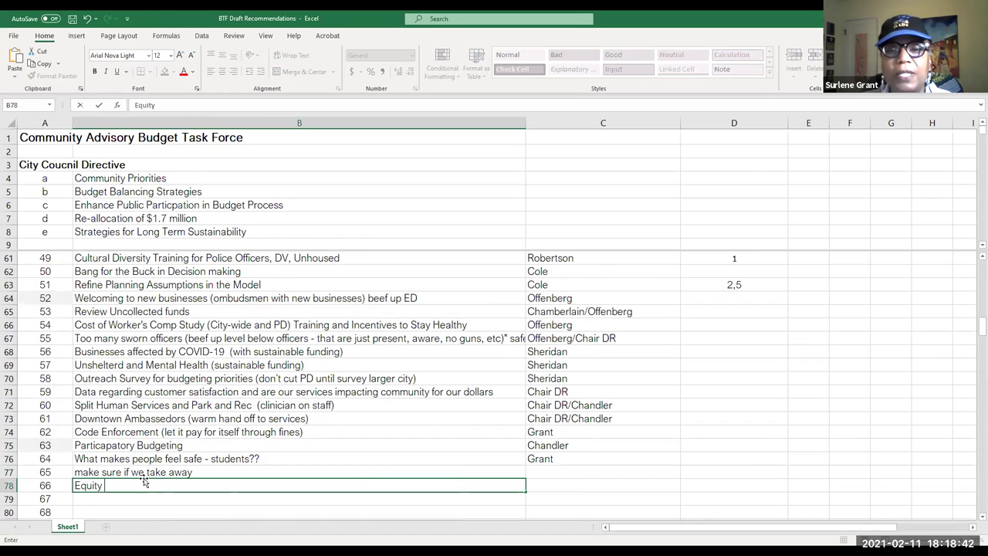
text(Office/Person)
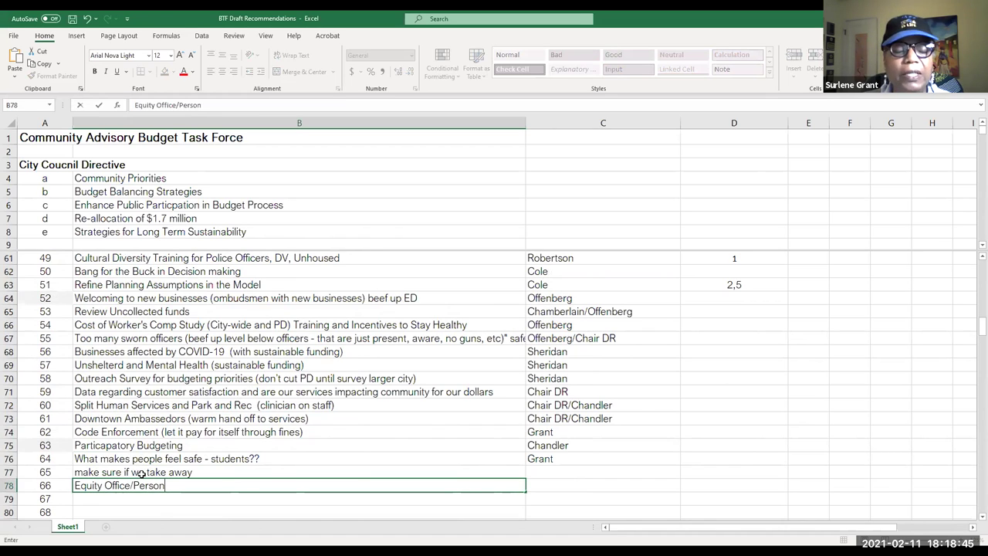
Complete idea 65 in B77 with 'homeless/mental health from PD… something immediately there to take its place'
click(142, 474)
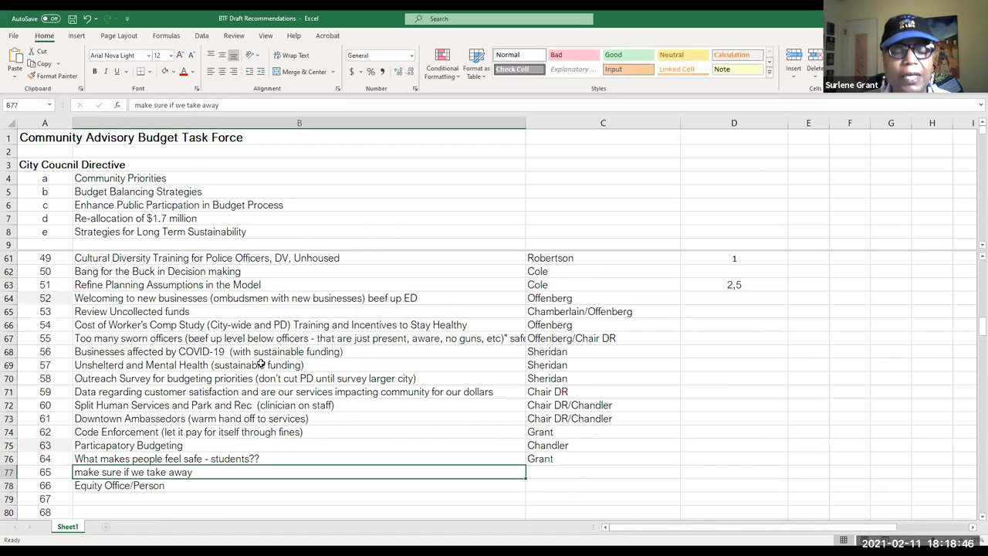
click(227, 109)
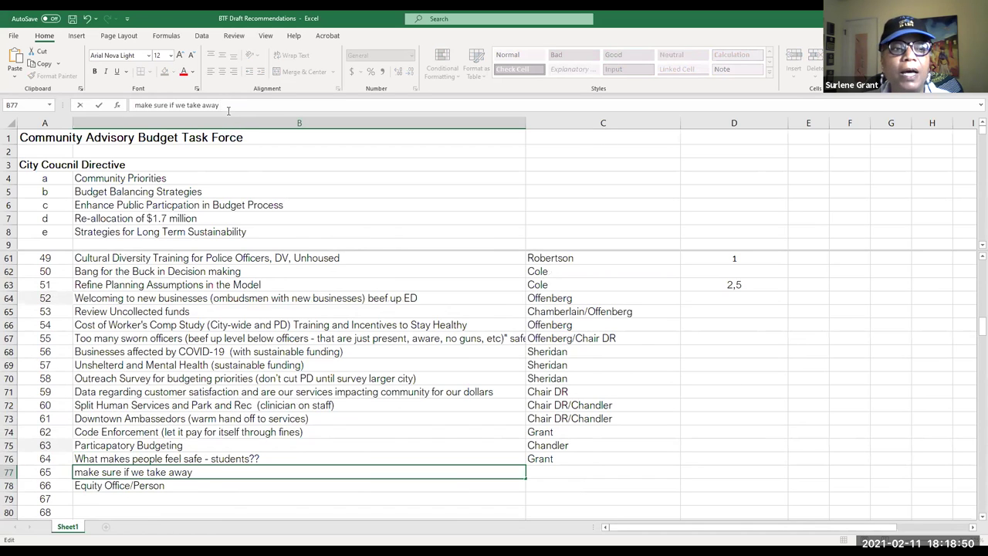
text(homeless)
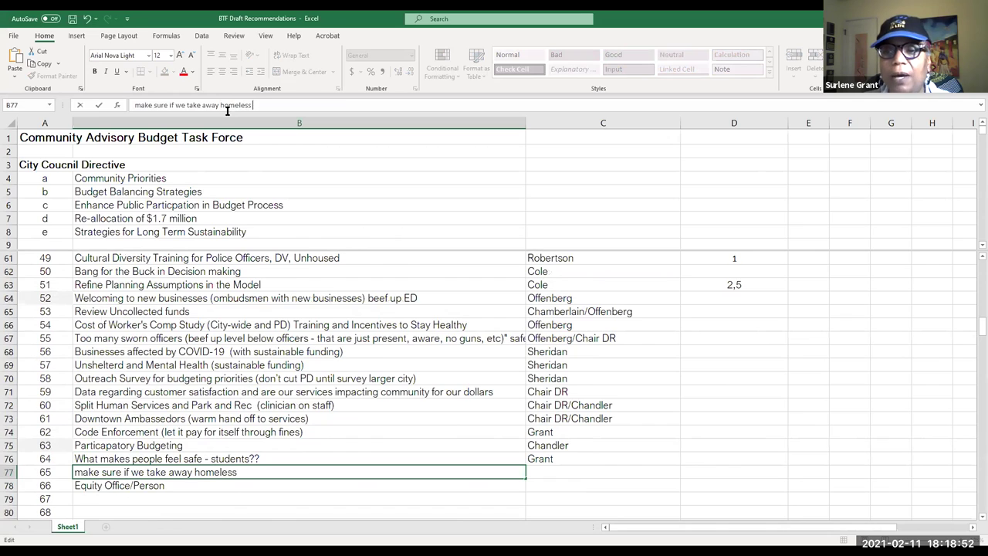
text(/me)
key(BackSpace)
text(me)
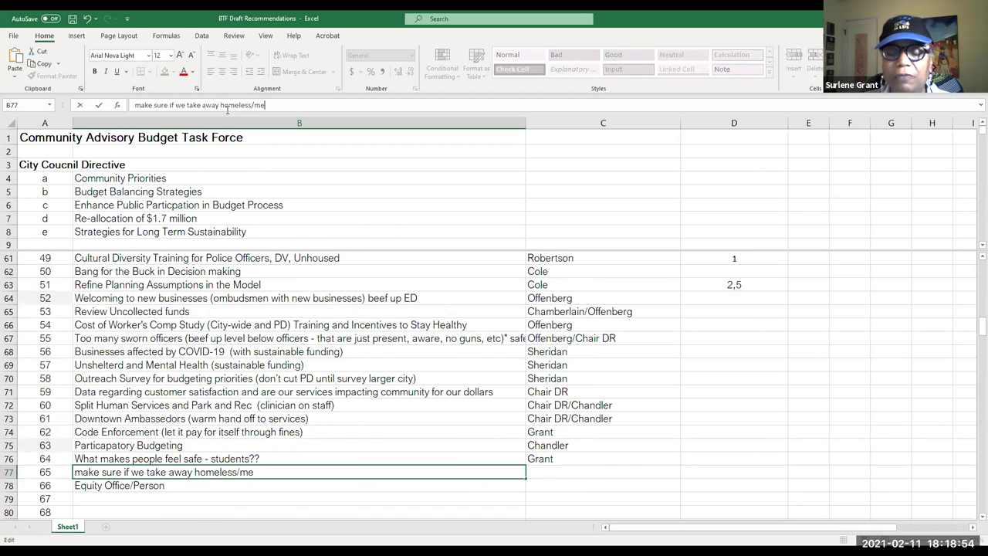
text(ntal health )
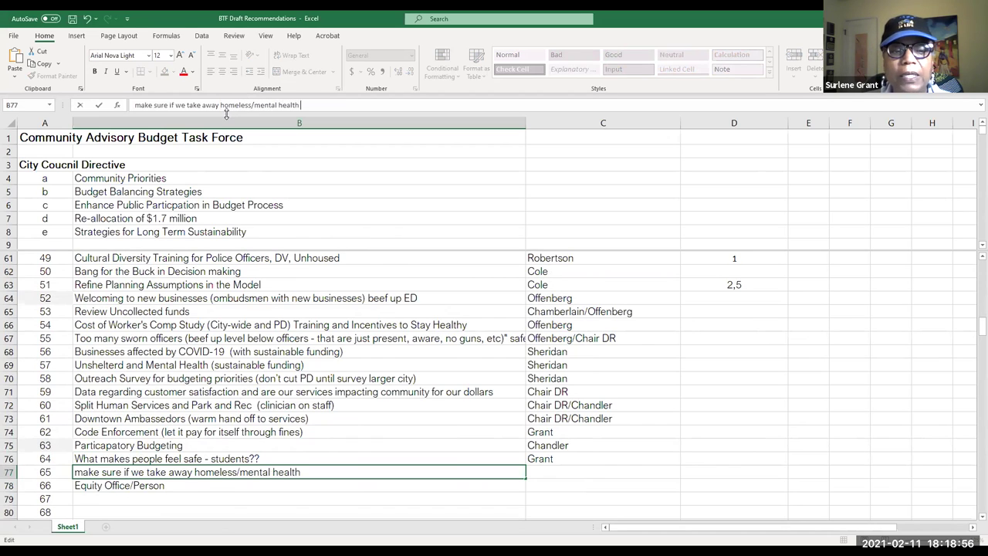
text(fro)
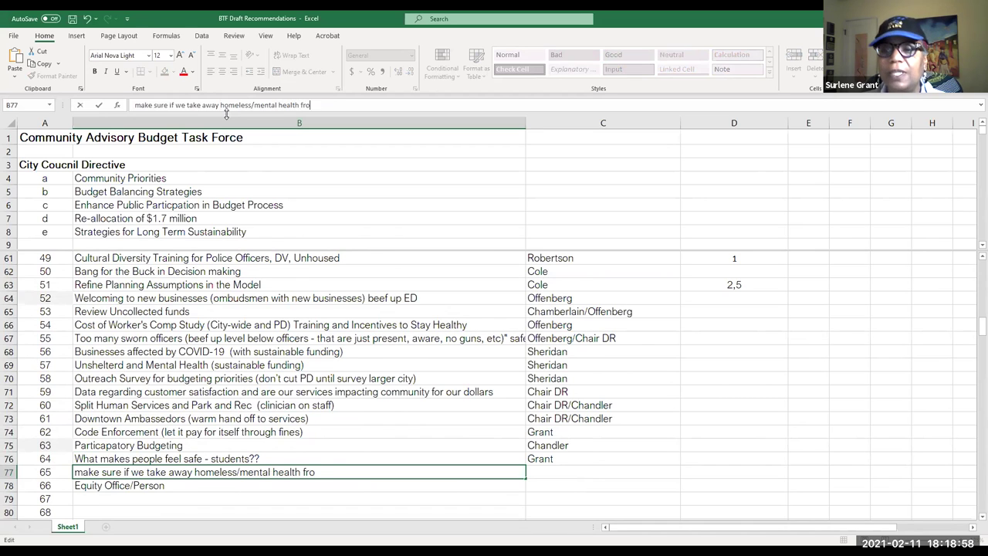
text(mPD ma)
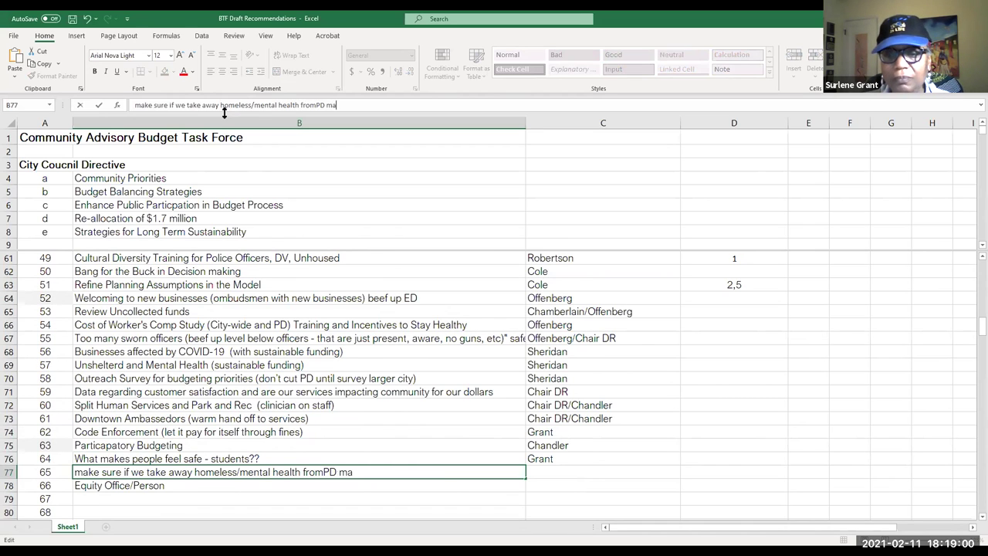
text(ke sure there is somehting imee)
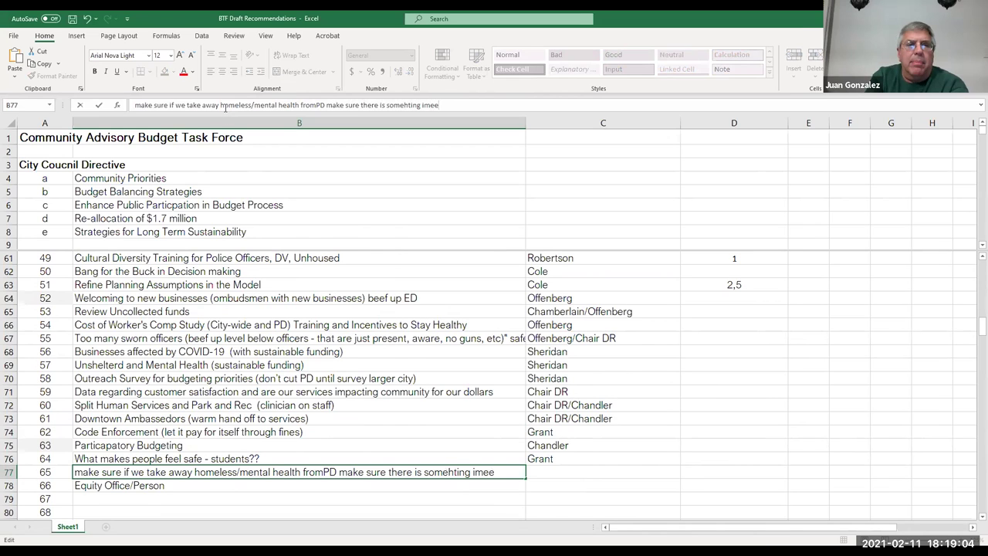
key(BackSpace)
key(BackSpace)
text(mediately there to tak)
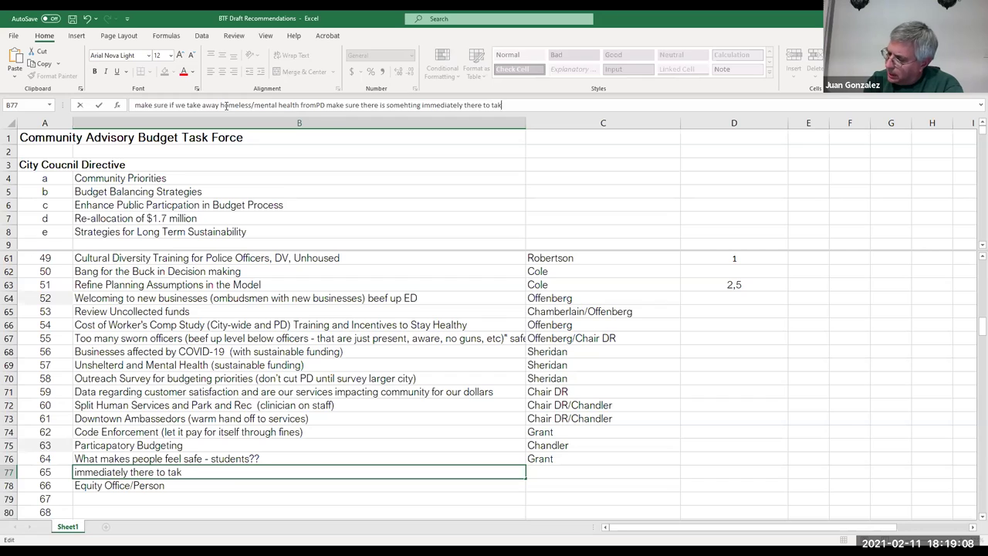
text(e its place)
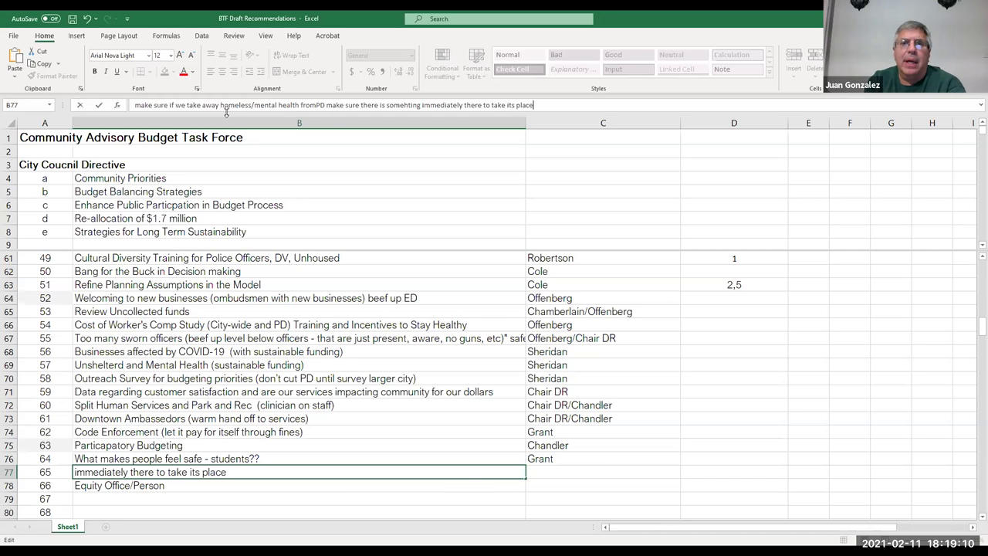
key(Return)
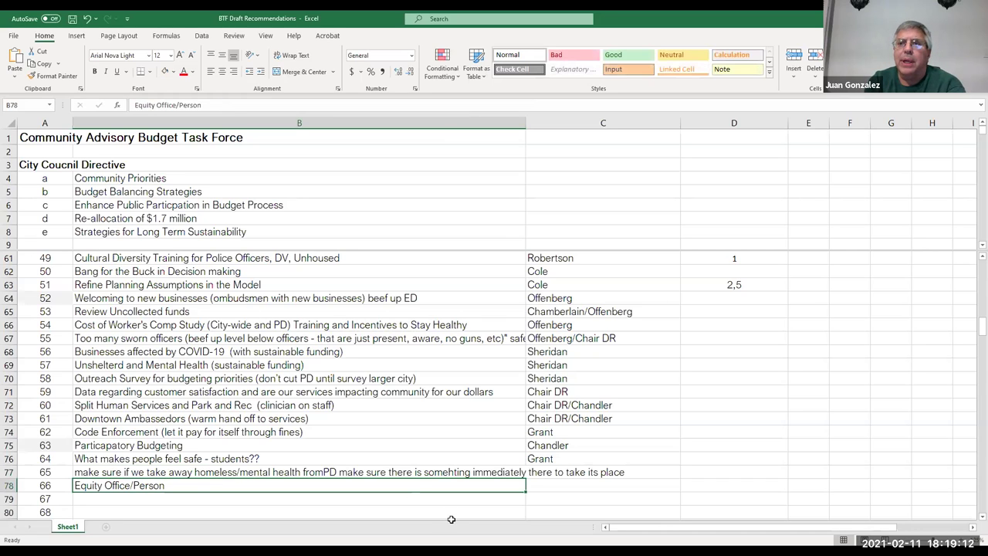
Enter idea 66's member name in C78 and capitalise 'Make' at the start of idea 65
click(564, 486)
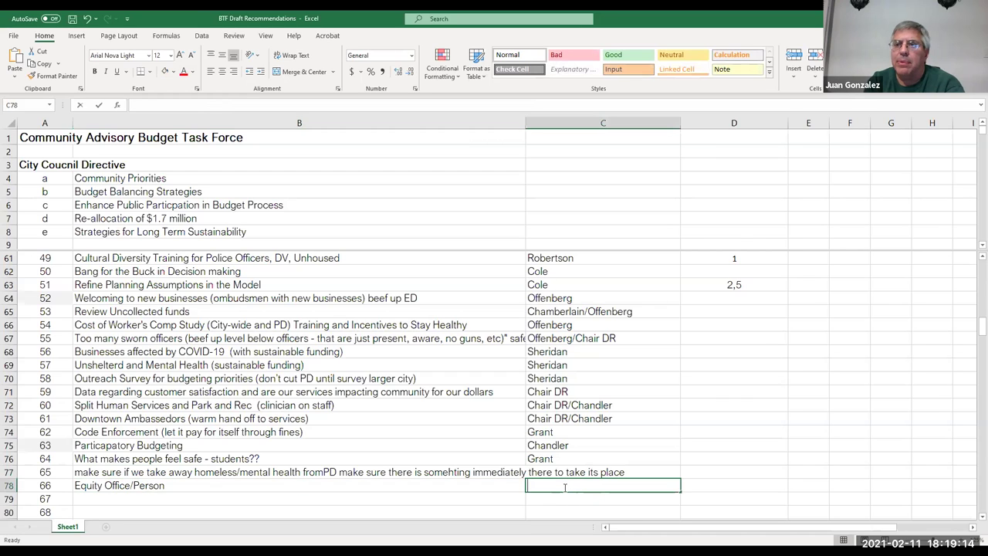
text(Grant)
key(Return)
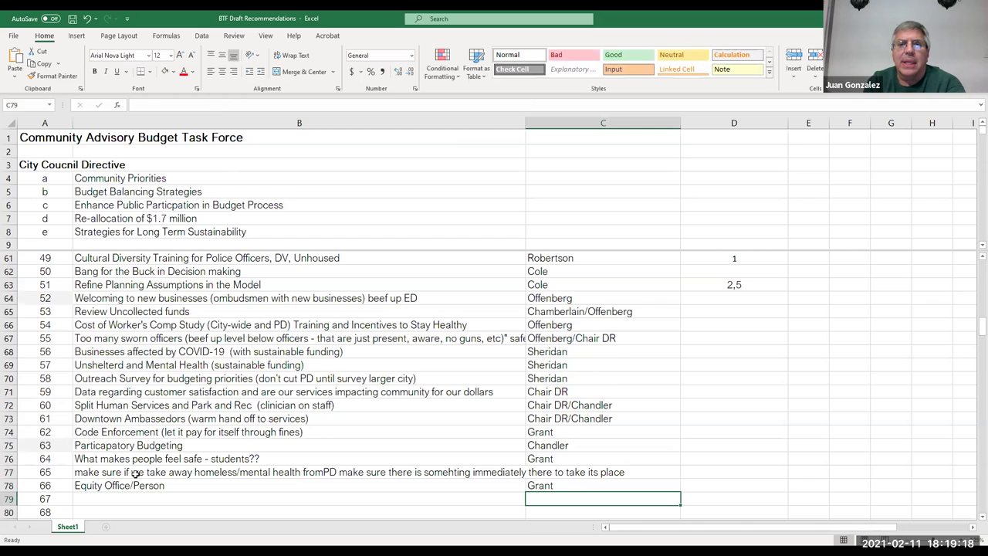
click(88, 472)
click(133, 107)
key(Delete)
text(M)
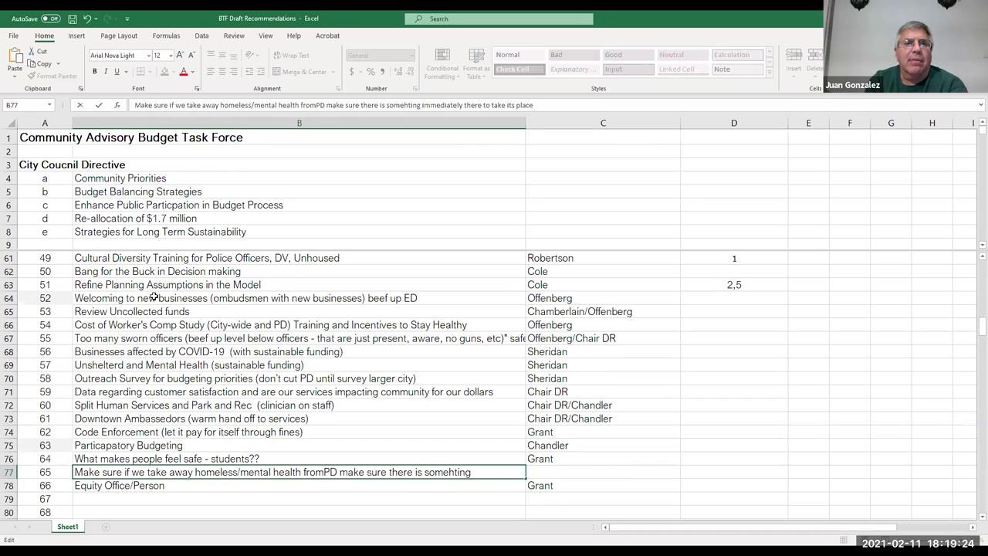
key(Return)
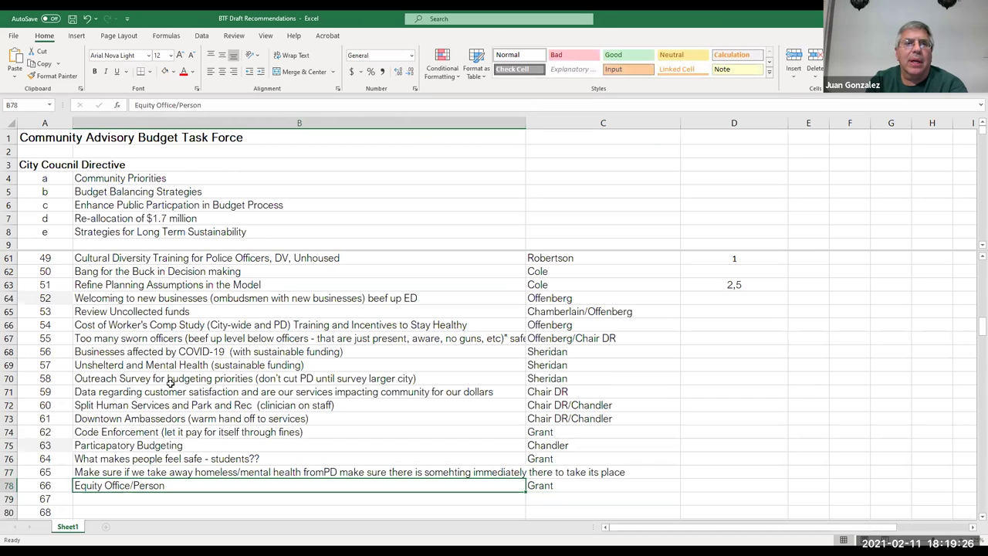
In B27, change 'use' to 'Use' in 'Take smaller Library and Use as Homeless Center'
scroll(440, 313, up, 20)
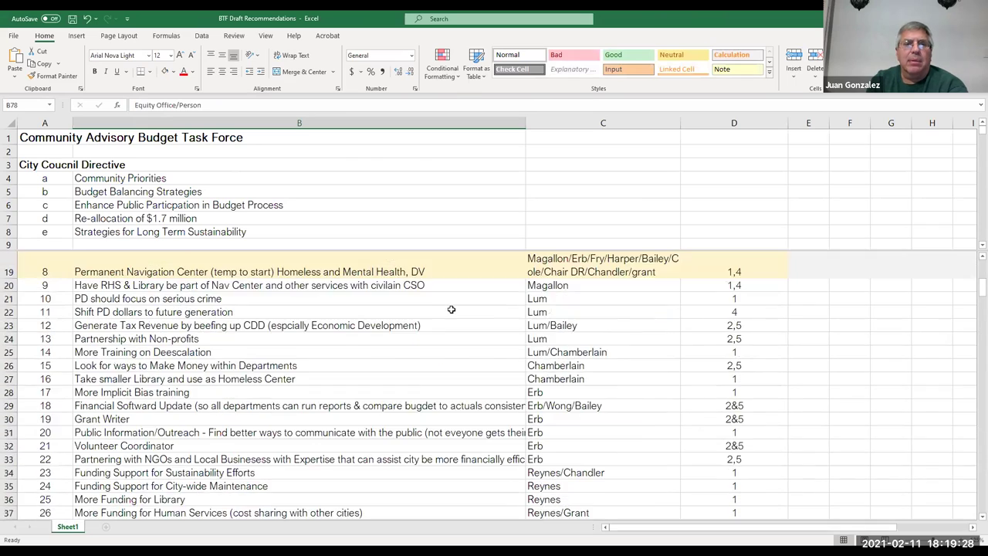
scroll(452, 309, down, 4)
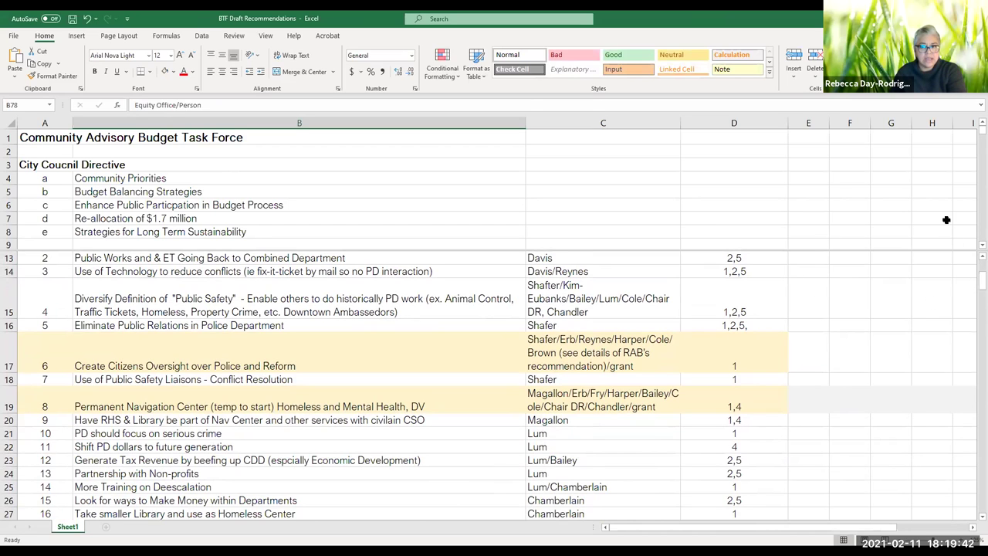
scroll(908, 405, down, 1)
scroll(908, 405, down, 2)
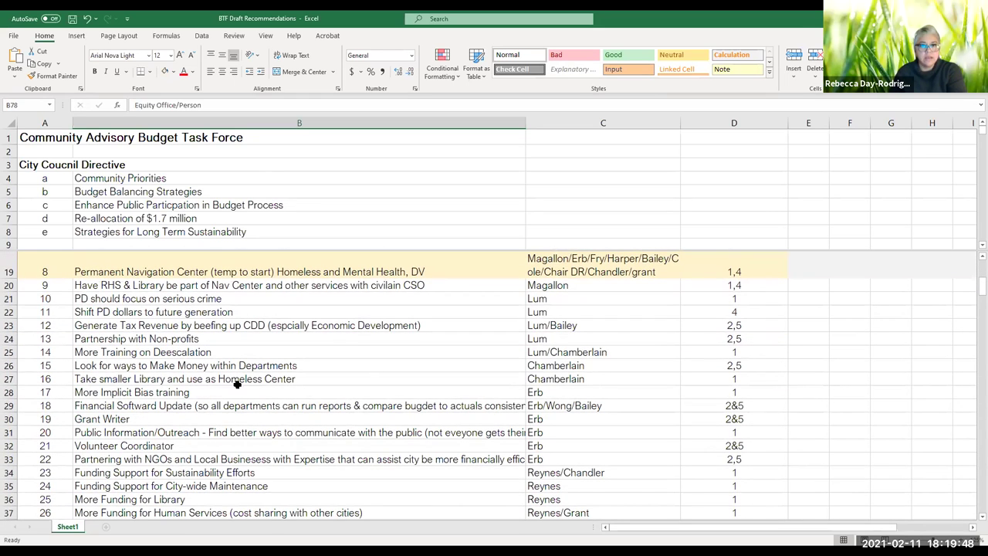
click(602, 377)
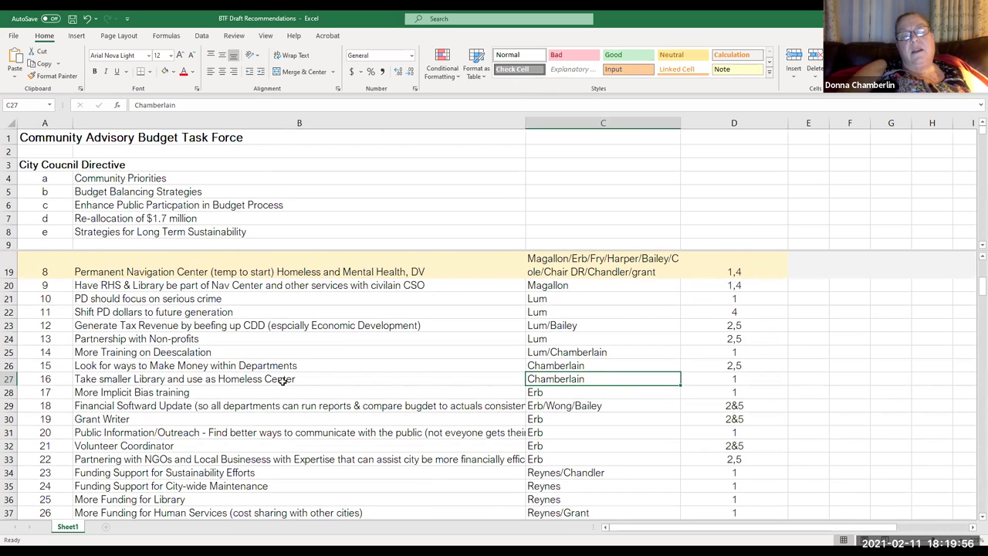
click(284, 380)
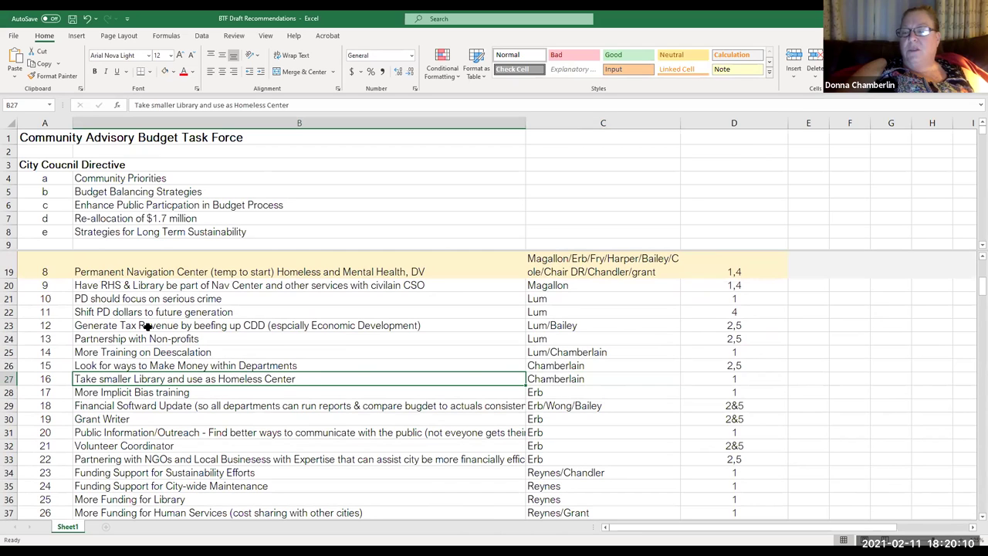
click(212, 105)
key(Delete)
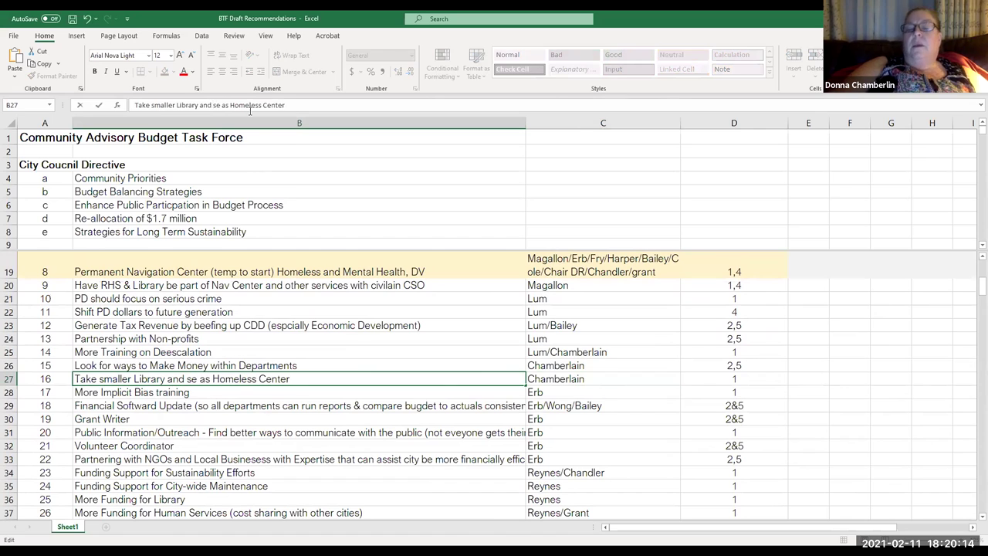
text(U)
key(Return)
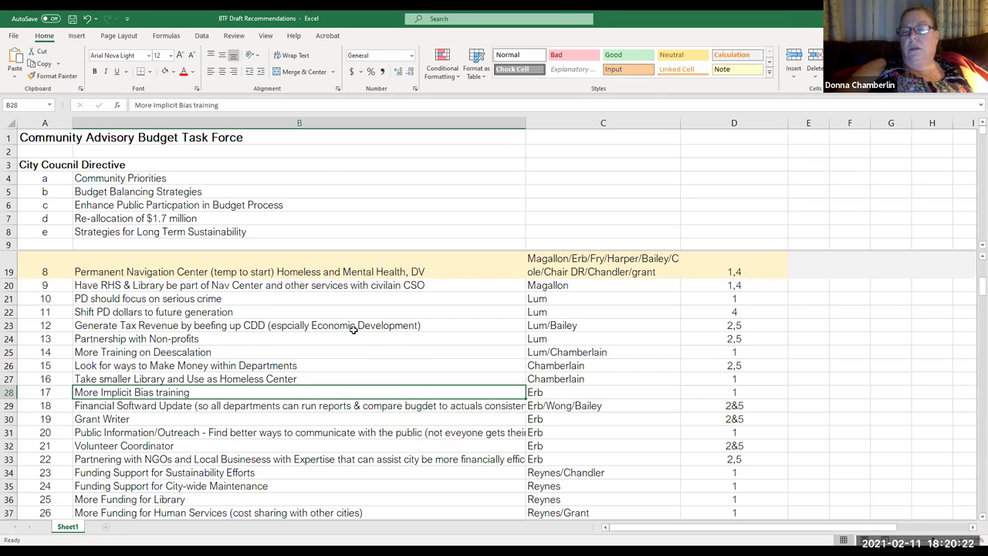
scroll(354, 330, down, 1)
scroll(354, 330, down, 17)
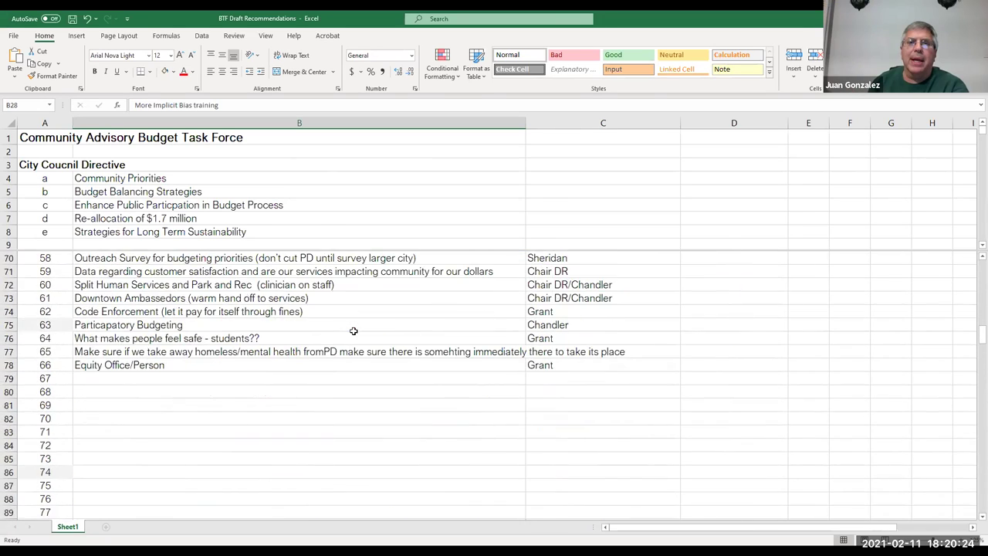
Enter the vice chair's name in C79 as the member for idea 67
click(552, 376)
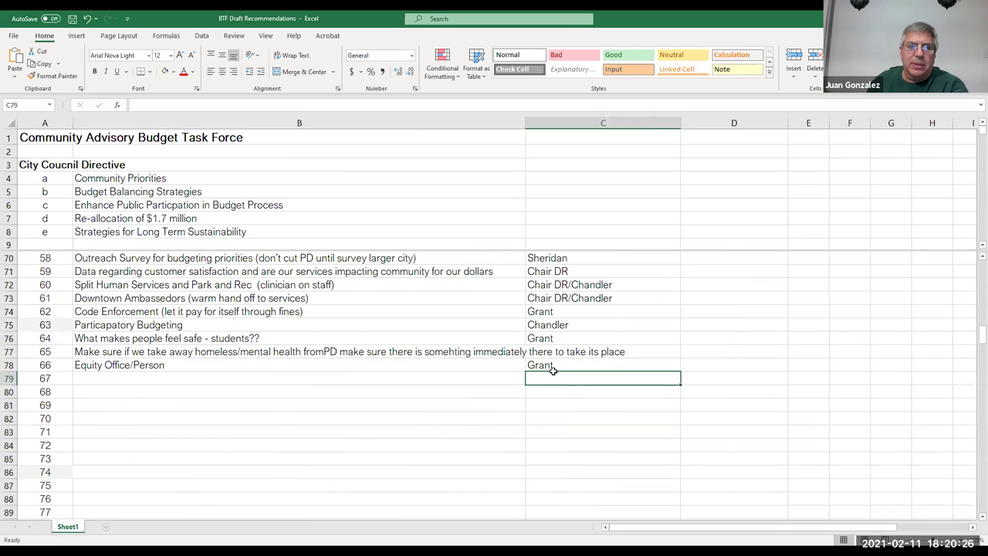
text(VC Gon)
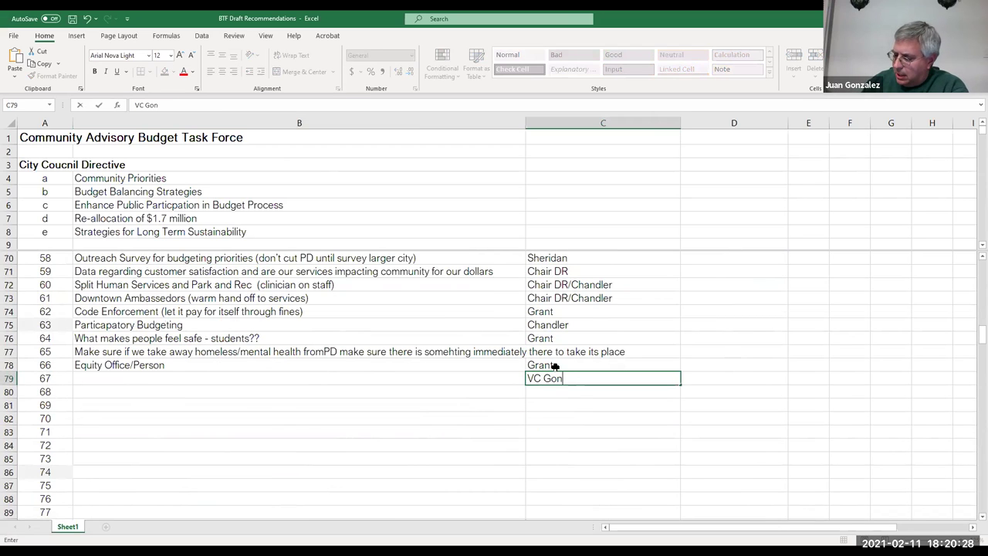
text(sal)
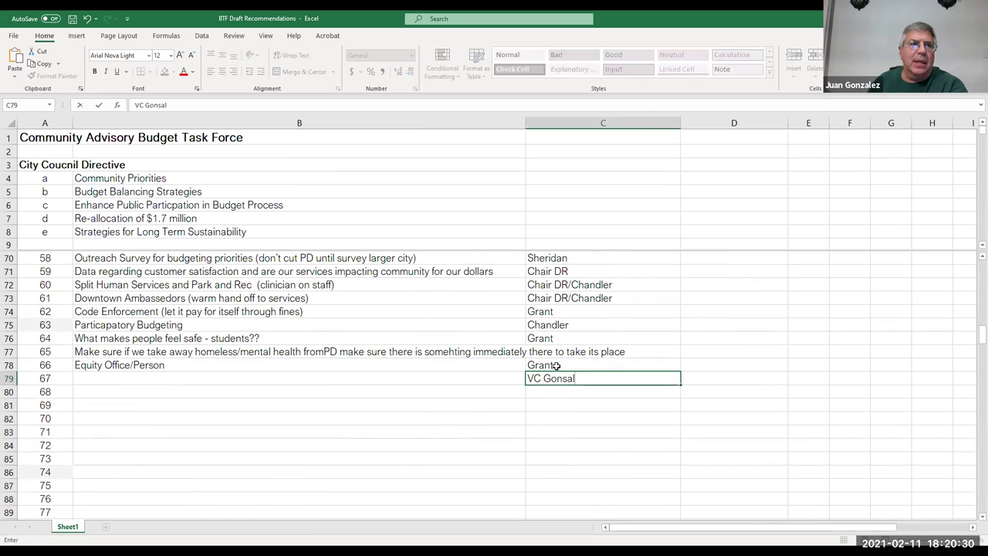
text(ez)
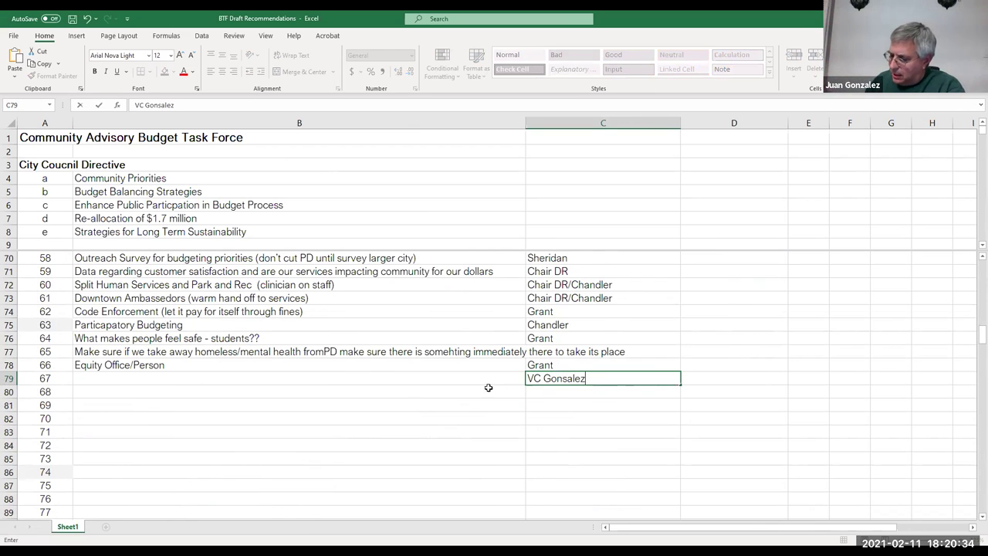
click(324, 383)
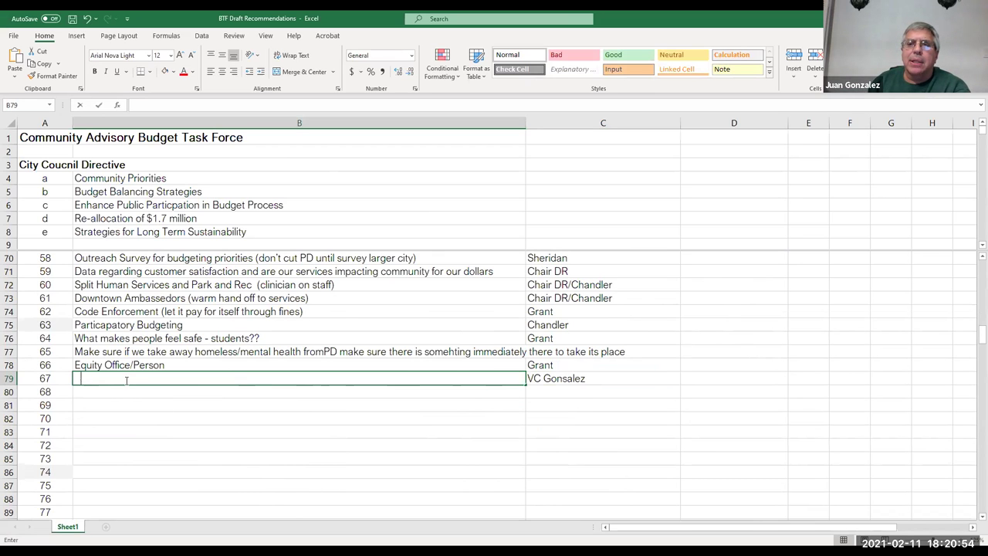
Enter idea 67 in B79 as 'Synergyy with San Leandro Schoold (ex. GED through the Library)'
text(Synerg)
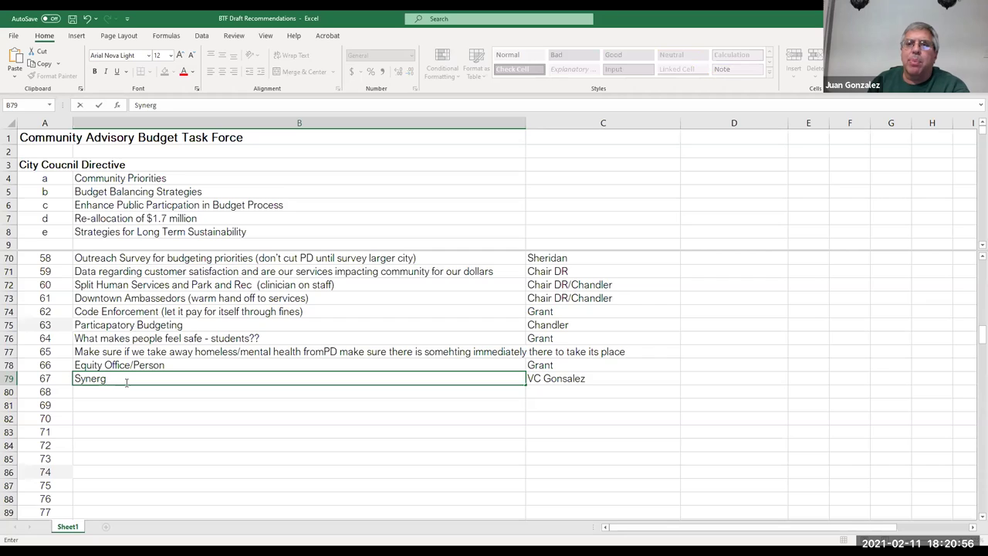
text(y)
key(BackSpace)
text(y wit)
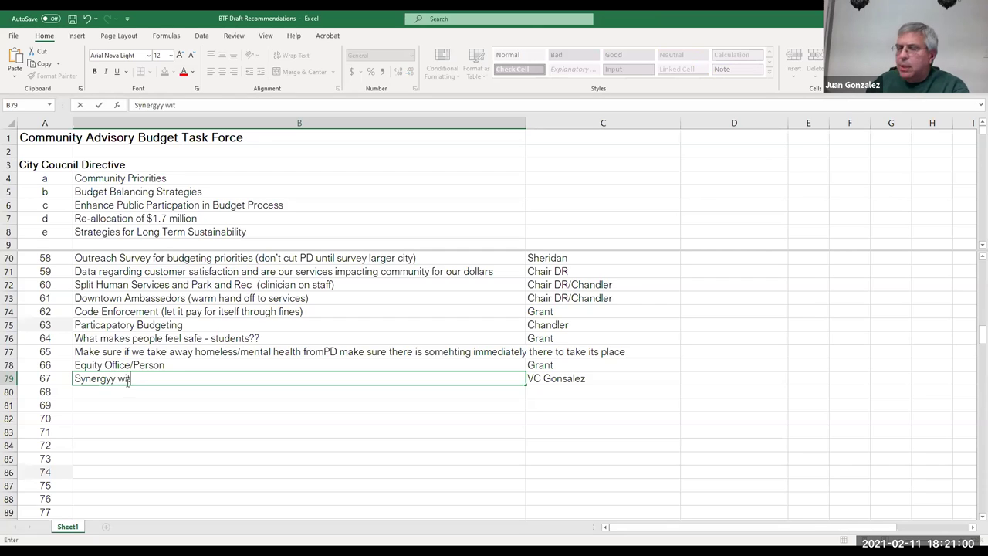
text(h San Leand)
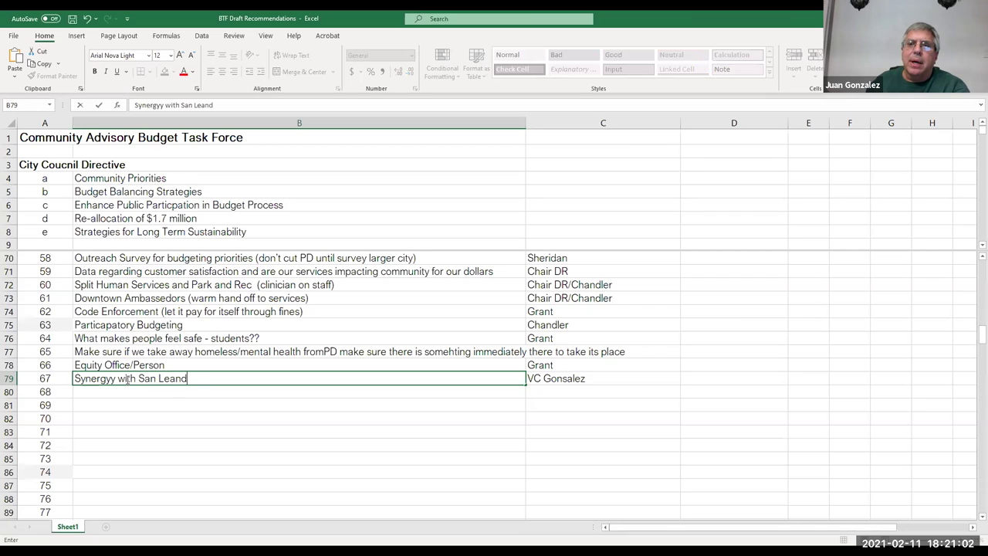
text(ro Schoo)
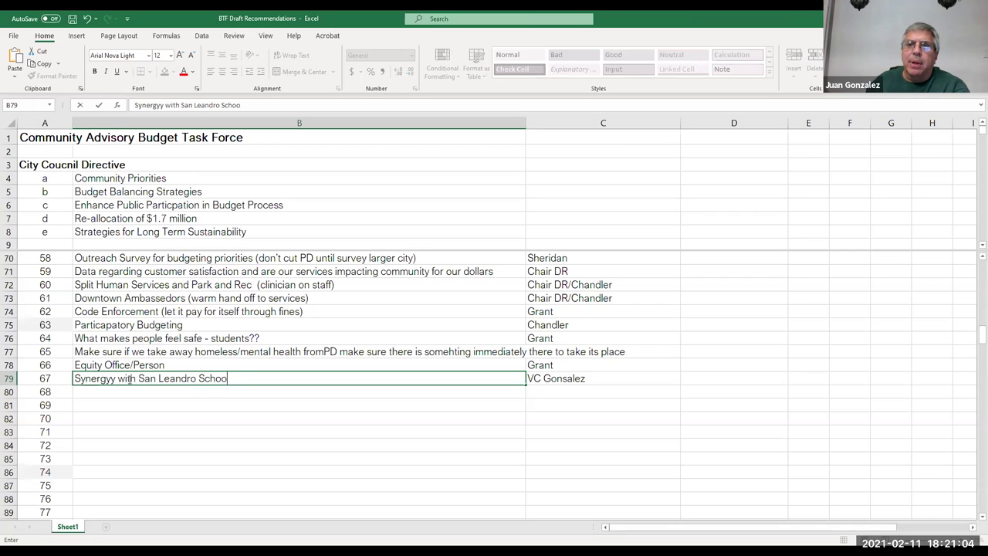
text(ld (GE)
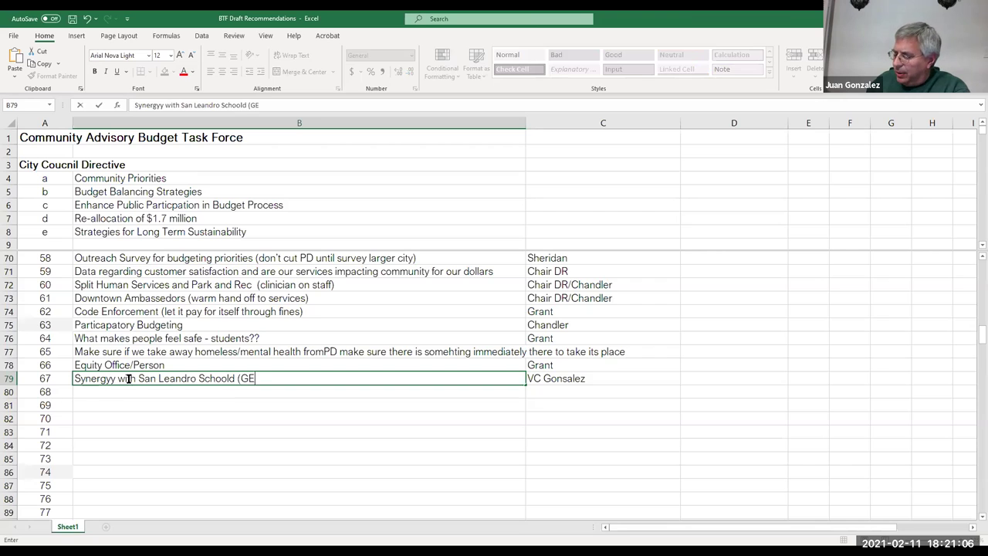
text(D by)
key(BackSpace)
key(BackSpace)
key(BackSpace)
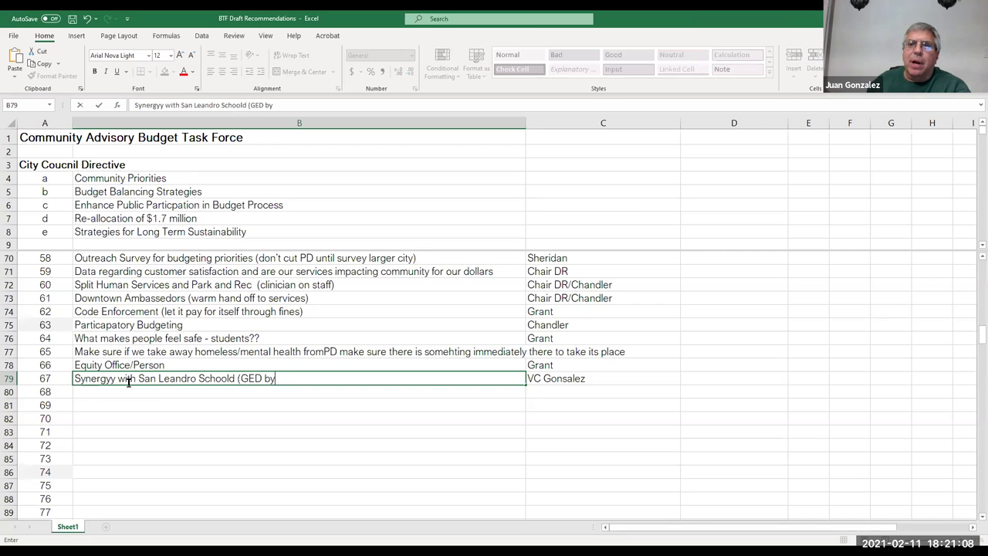
text(through the Librar)
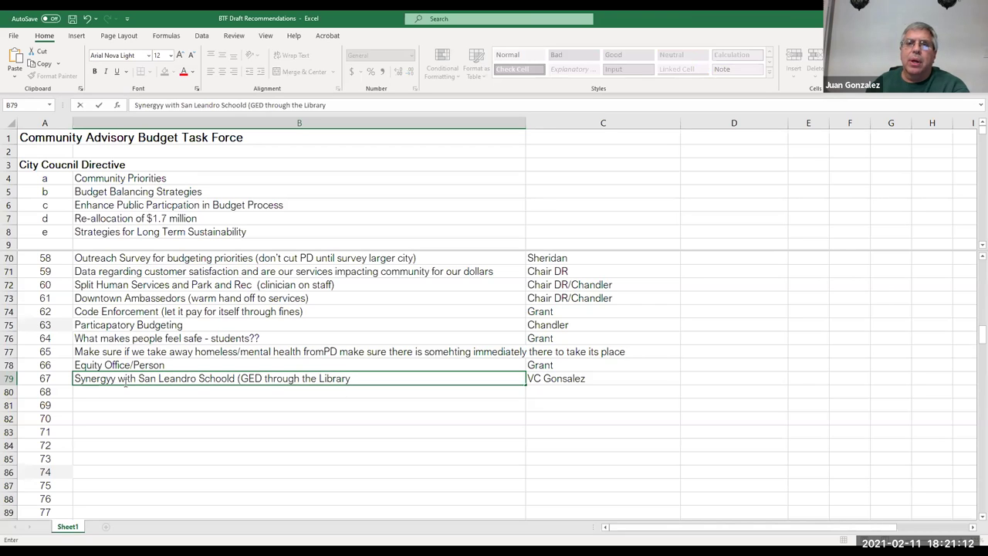
text(y))
key(Left)
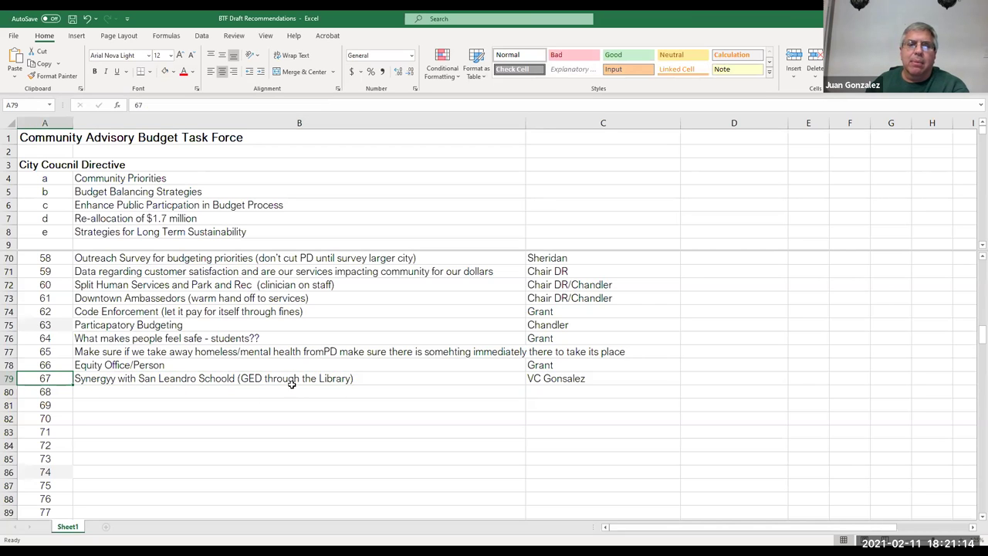
click(265, 383)
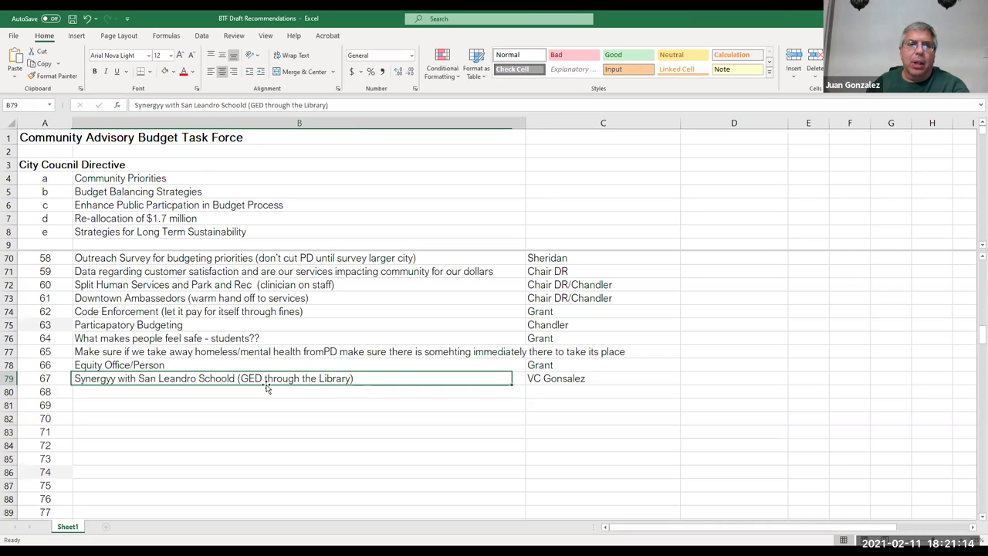
click(251, 105)
text(ex.)
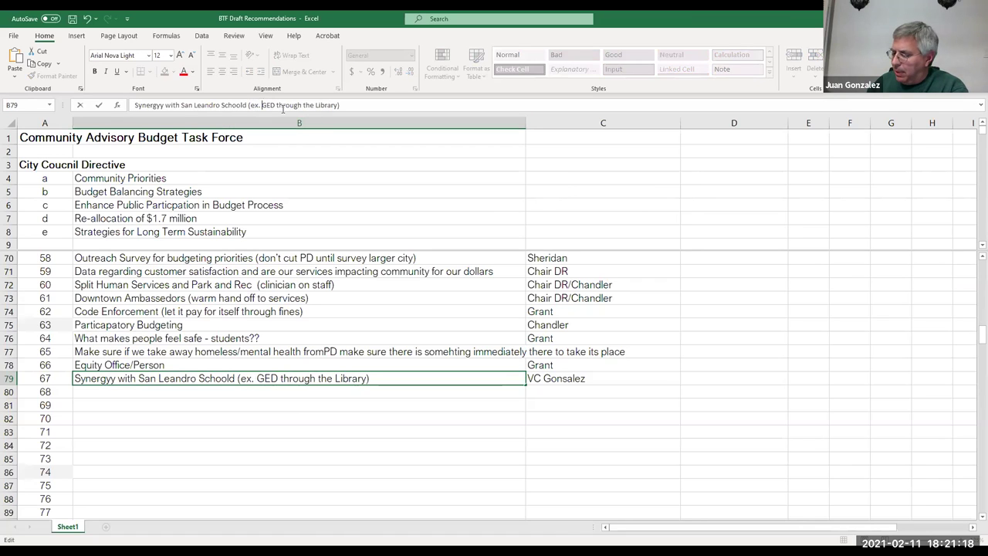
key(Return)
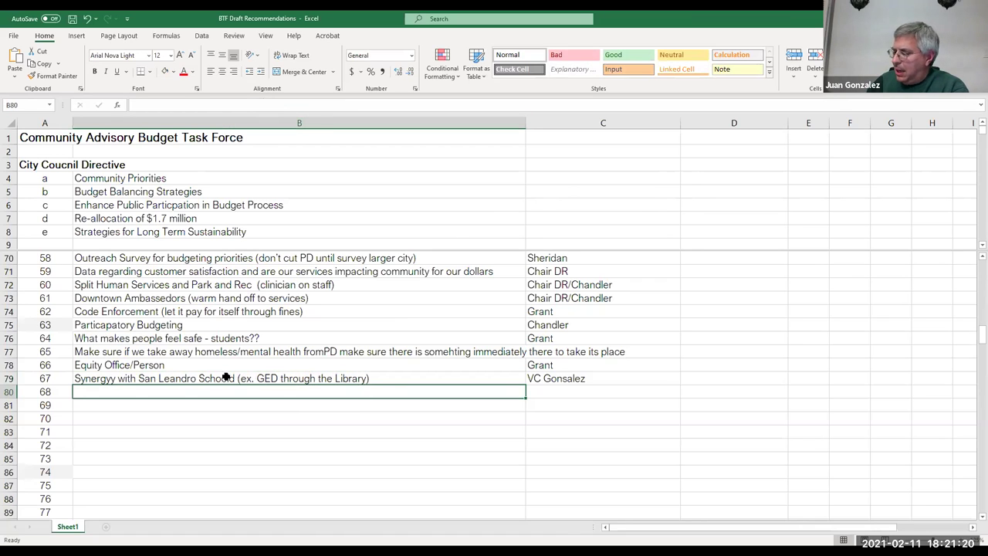
Insert '/Efficiencies' after 'Synergyy' and delete the stray 'd' from 'Schoold'
click(388, 377)
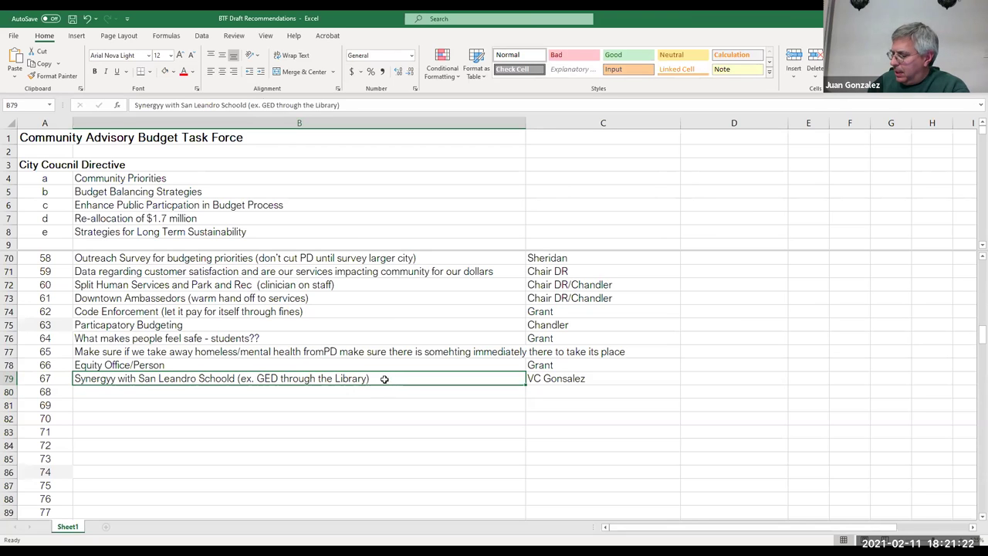
click(165, 105)
text(/Efficienc)
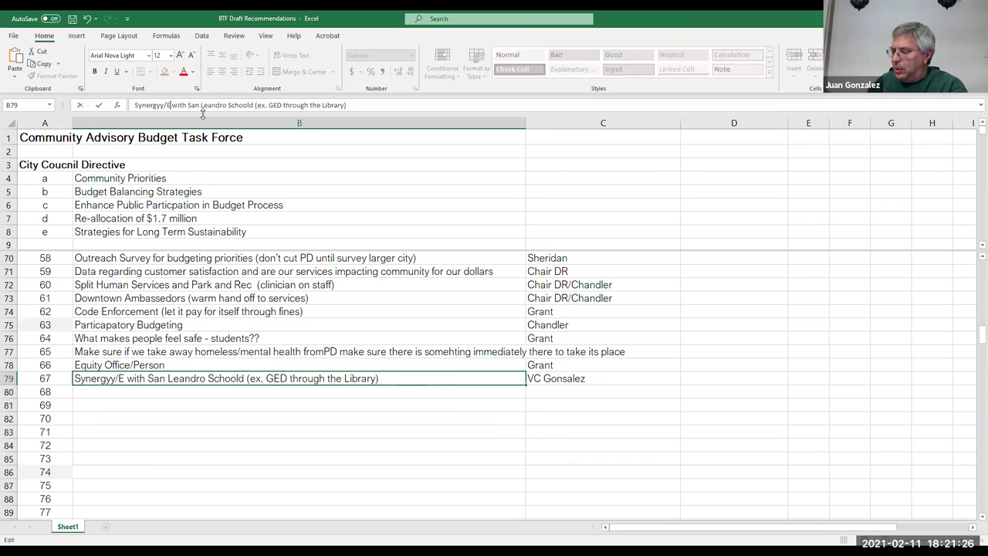
text(ies)
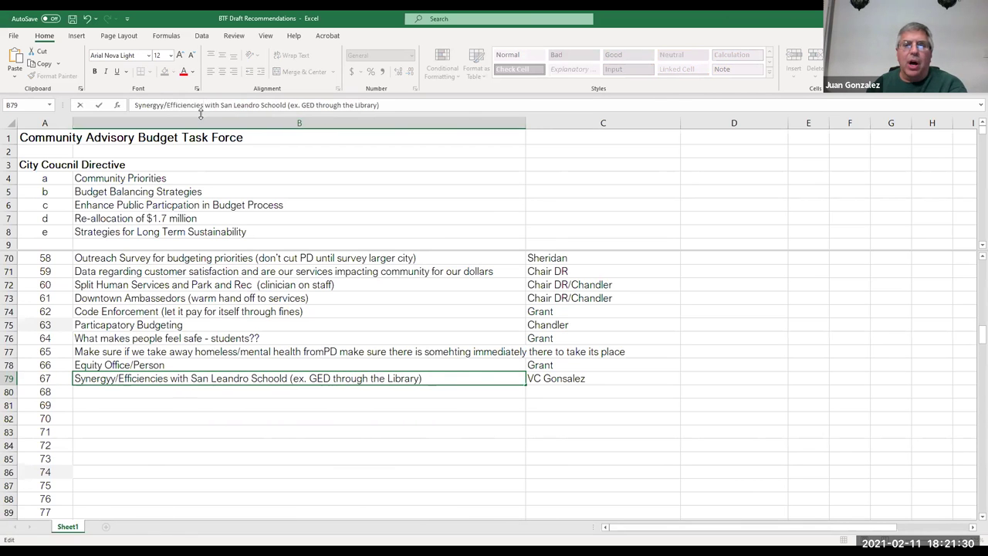
key(Return)
click(230, 380)
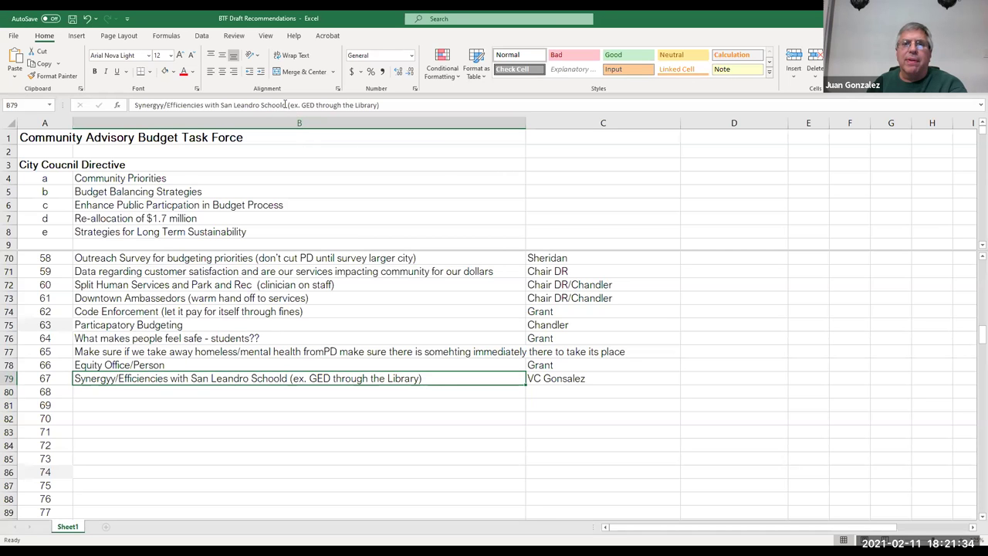
click(285, 104)
key(BackSpace)
Commit the 'School' spelling correction in idea 67
scroll(286, 409, up, 20)
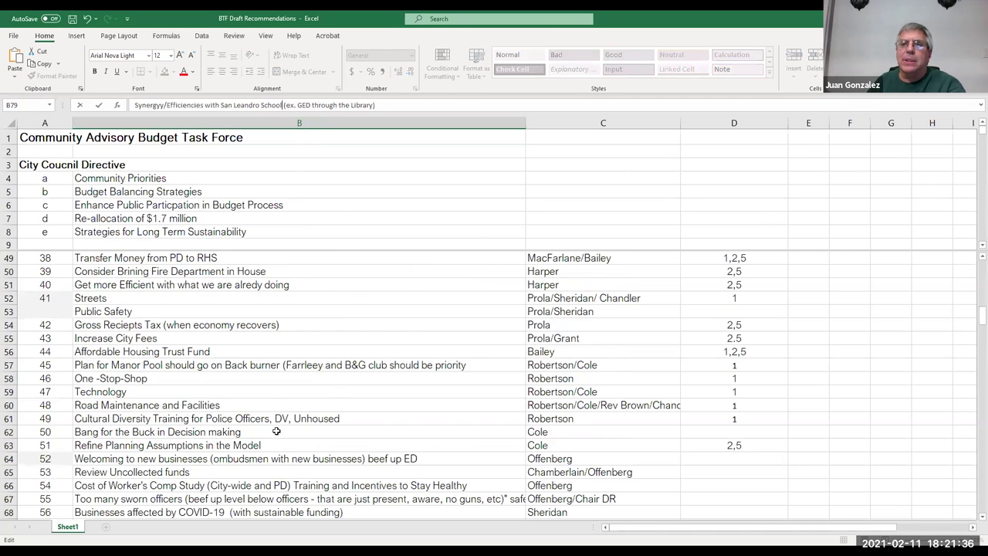
scroll(277, 426, up, 1)
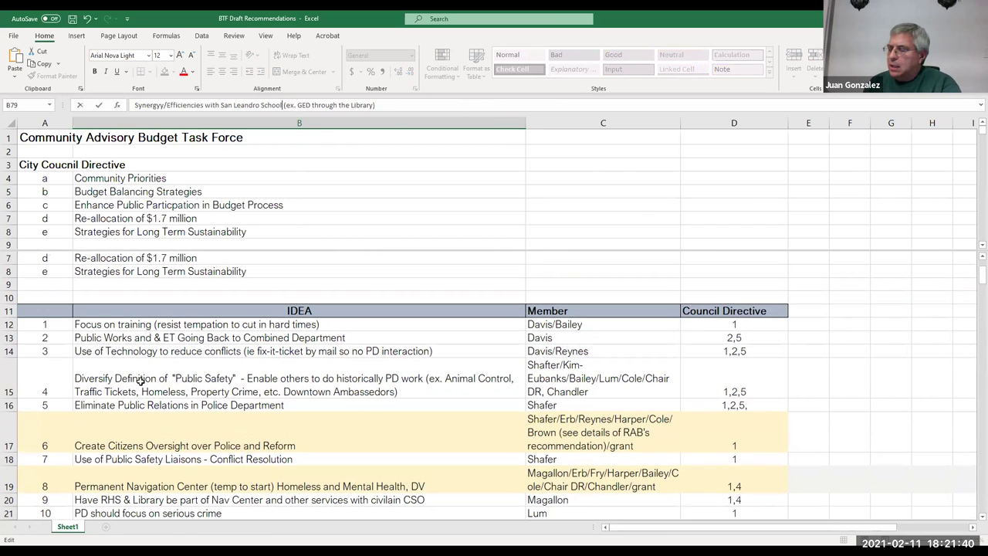
click(176, 382)
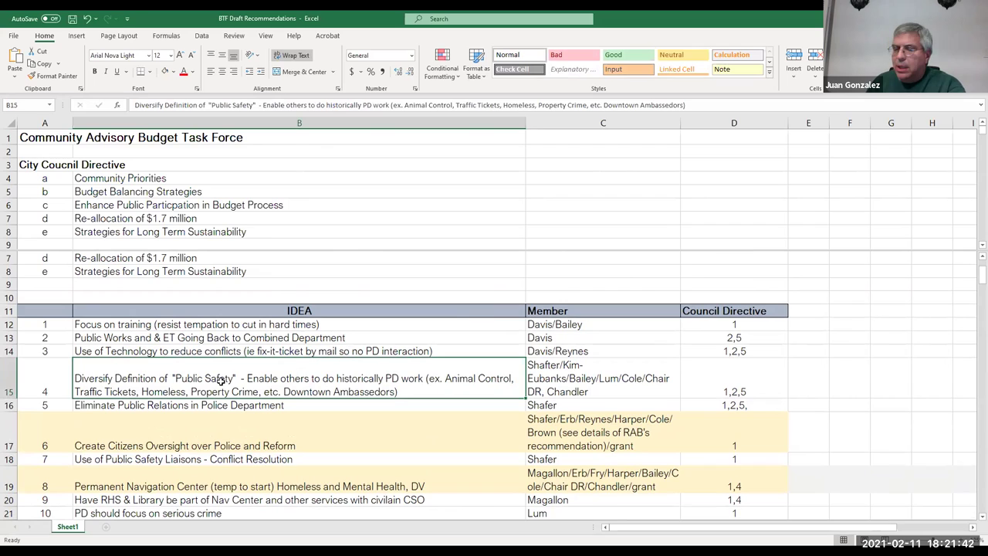
Append '/VC' and the vice chair's surname to the Downtown Ambassadors member list in C73
scroll(267, 382, down, 3)
scroll(478, 373, down, 10)
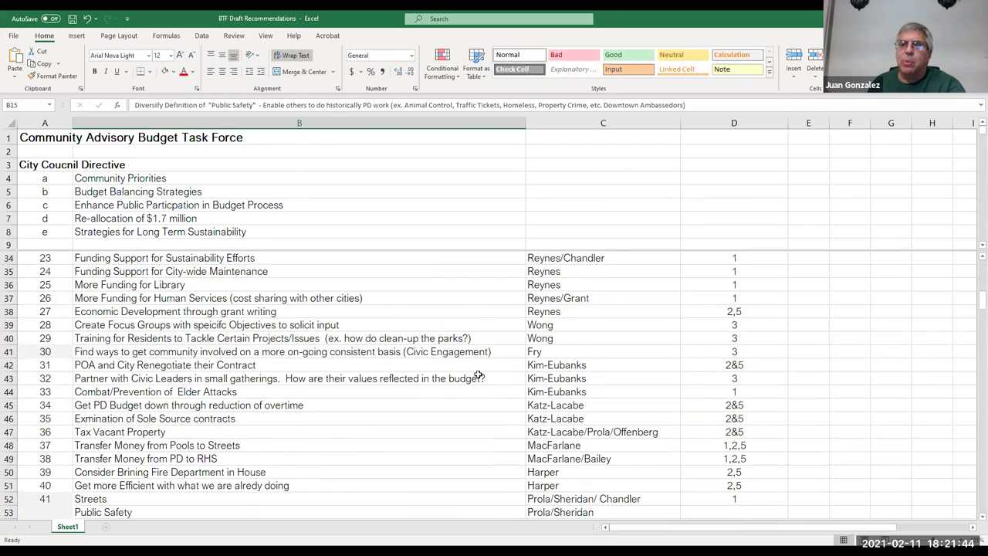
scroll(579, 352, down, 5)
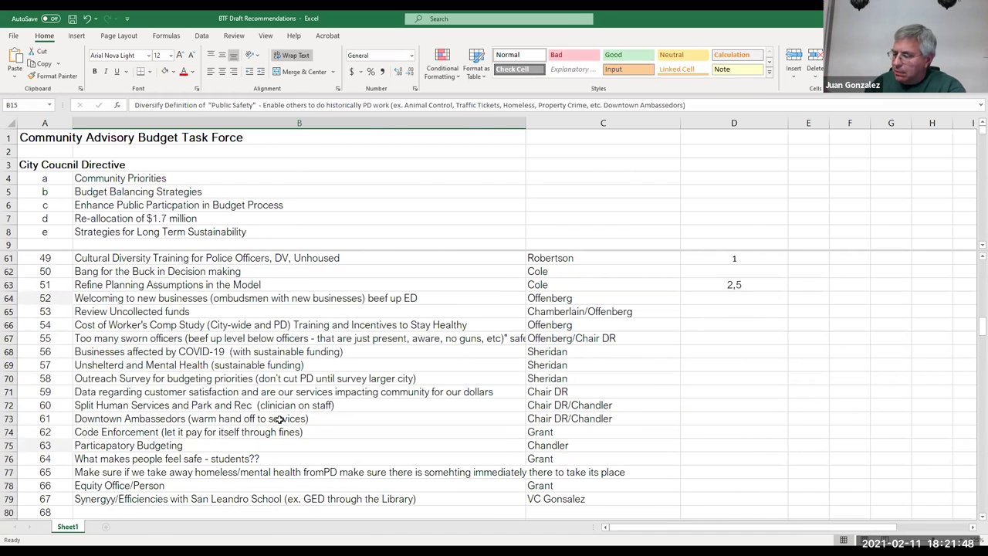
click(324, 419)
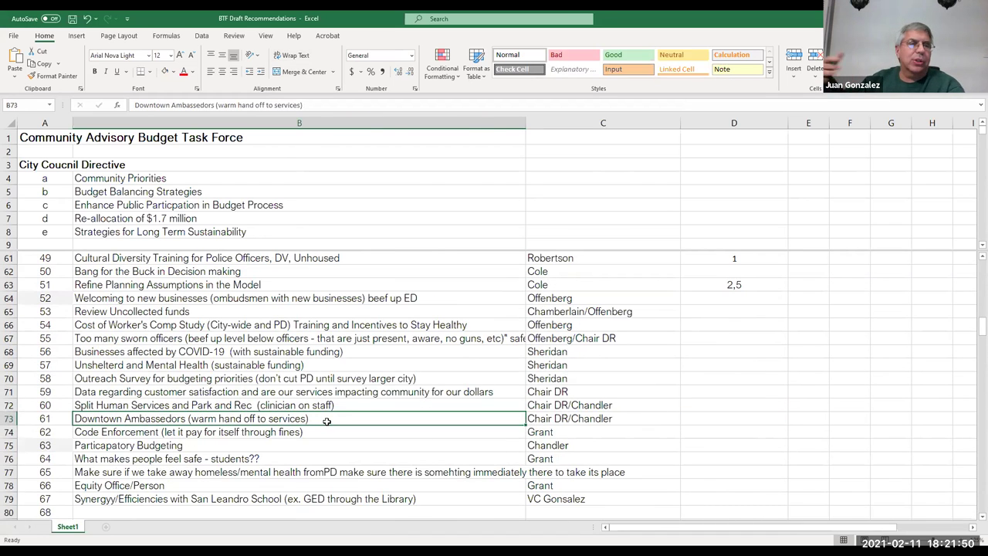
click(569, 418)
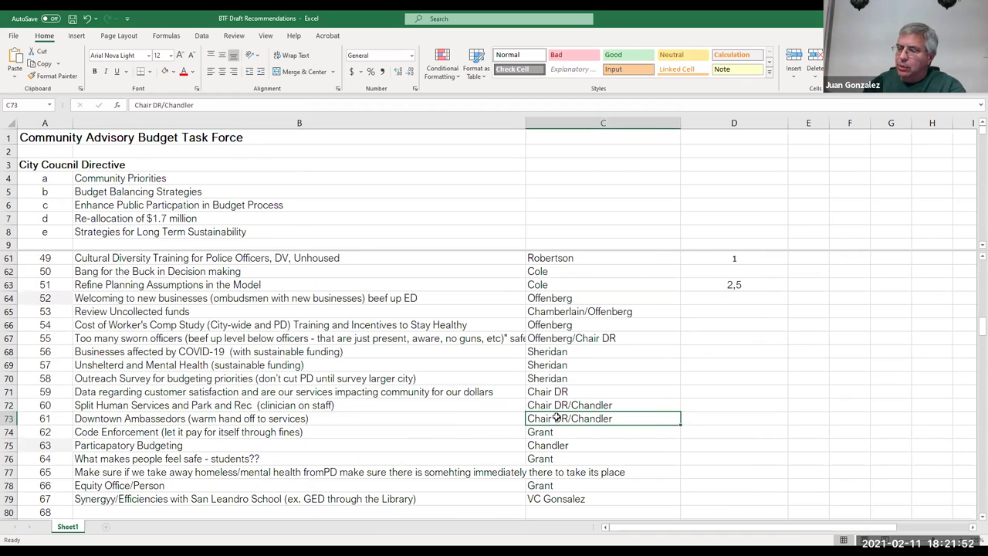
click(205, 104)
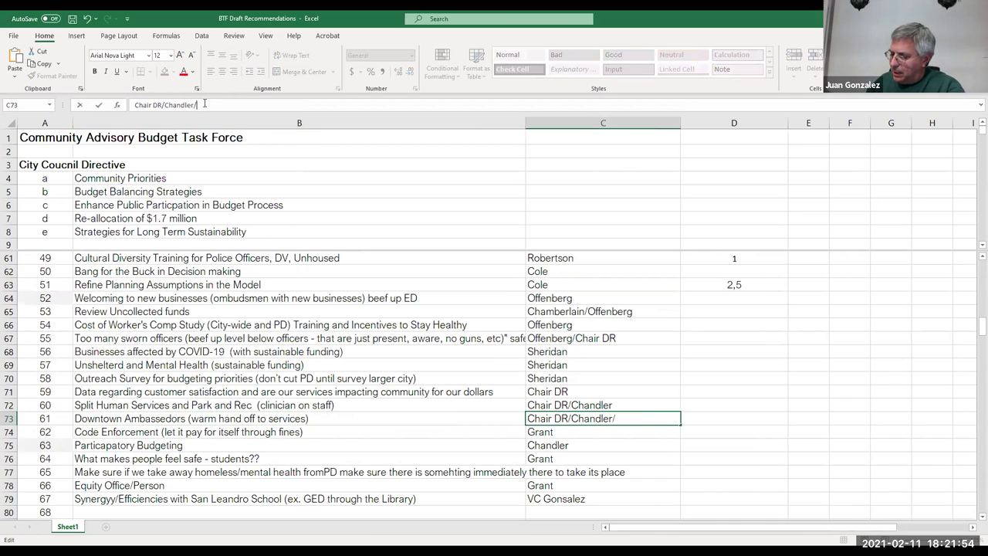
text(/VC)
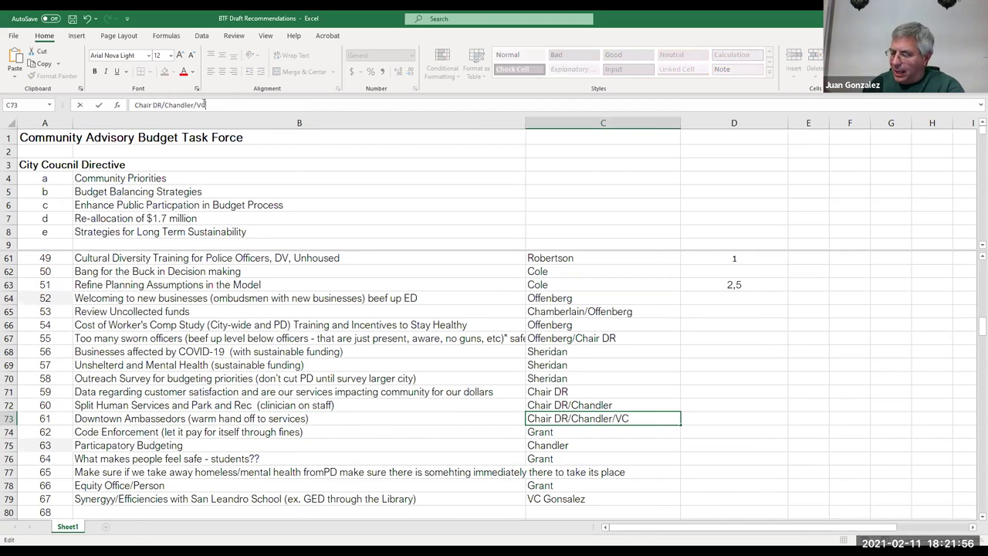
text( Gon)
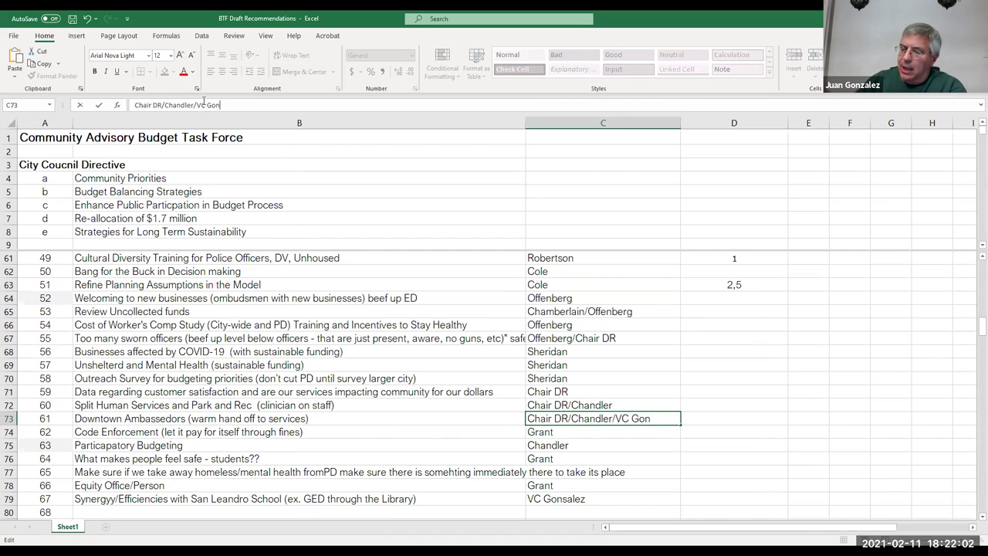
text(salez)
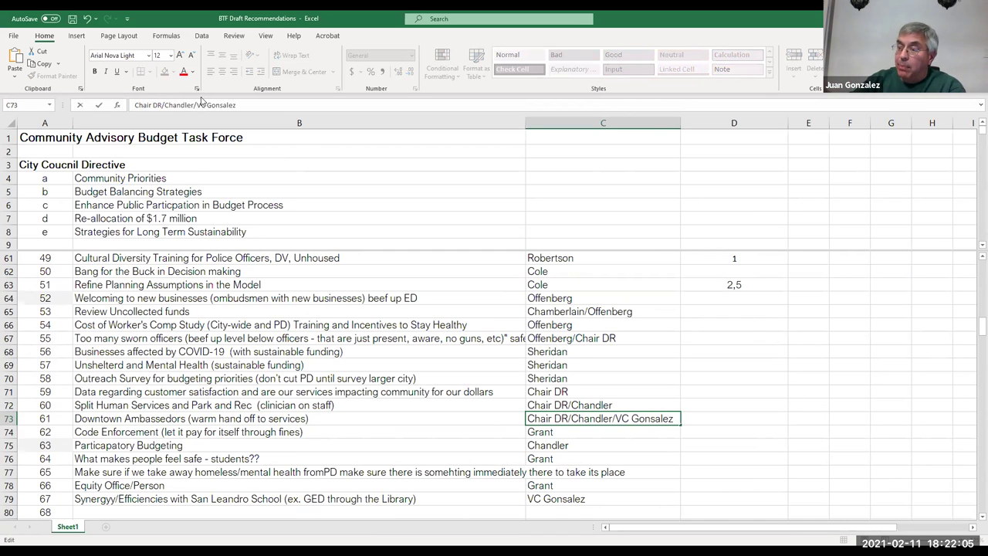
key(Return)
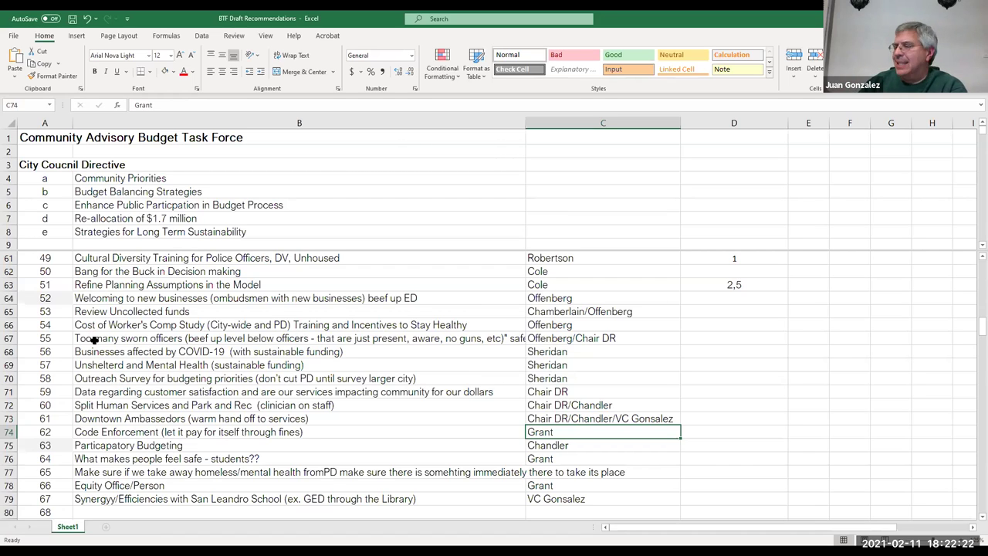
Append the vice chair to idea 52's members in C64, then fix the surname and remove the stray 'C'
click(102, 298)
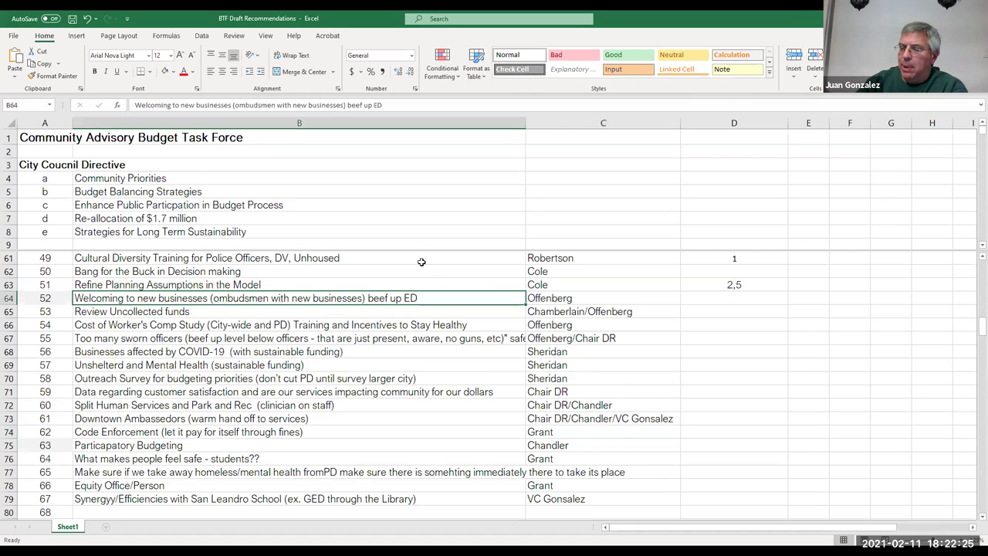
click(541, 298)
click(183, 101)
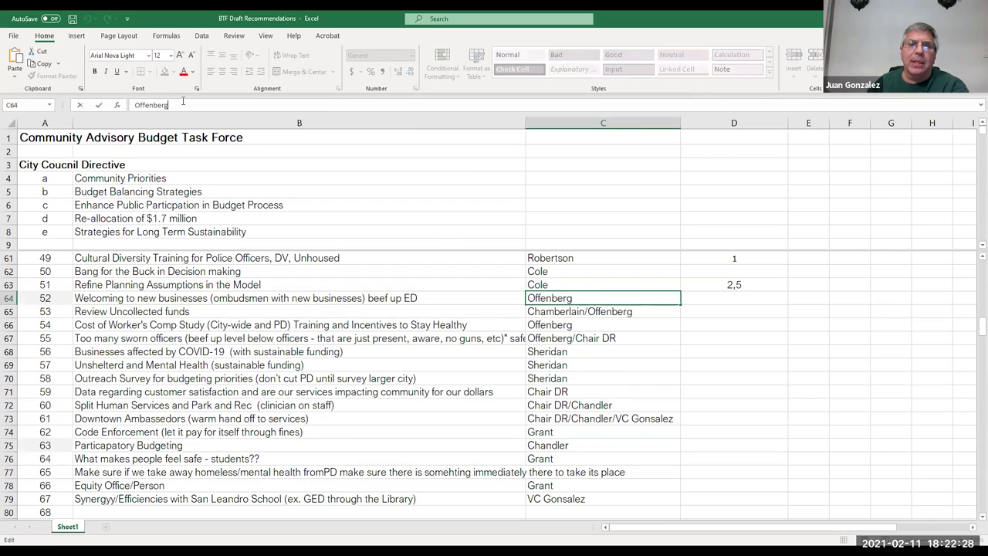
text(/CVC Rodrig)
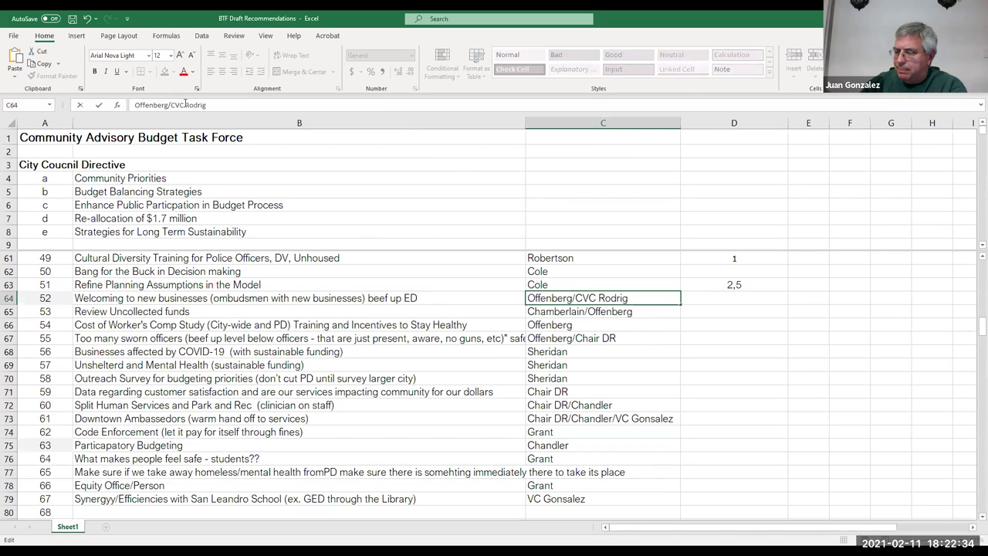
text(uez)
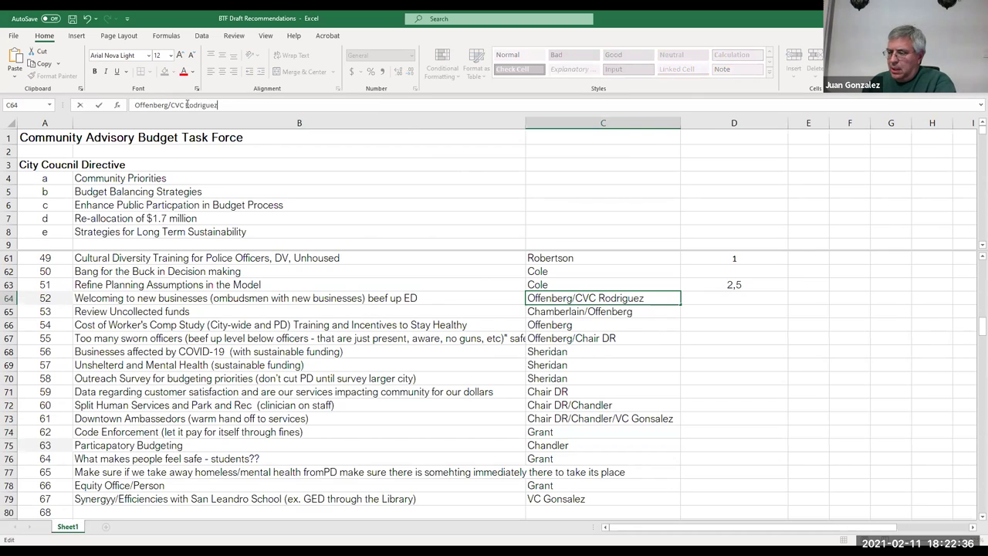
key(Return)
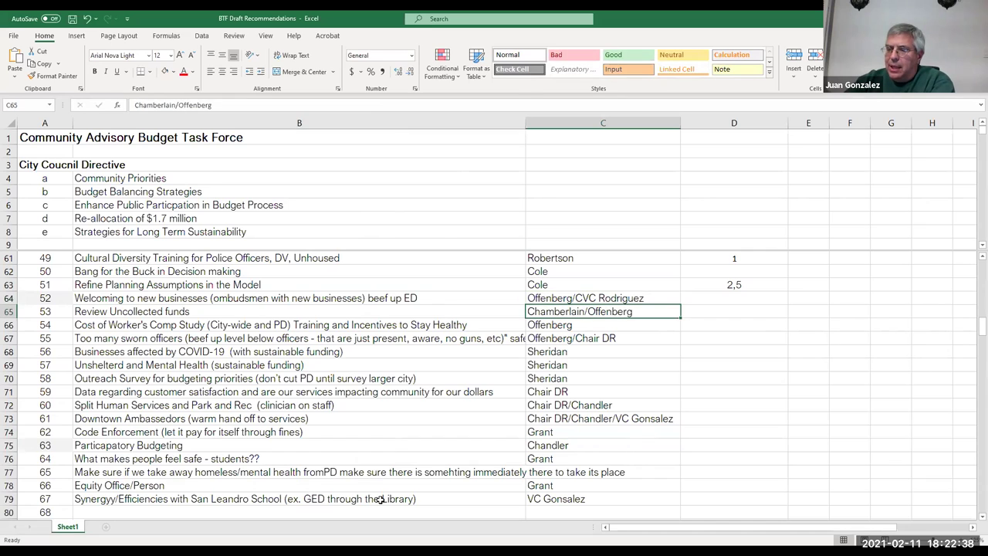
click(637, 299)
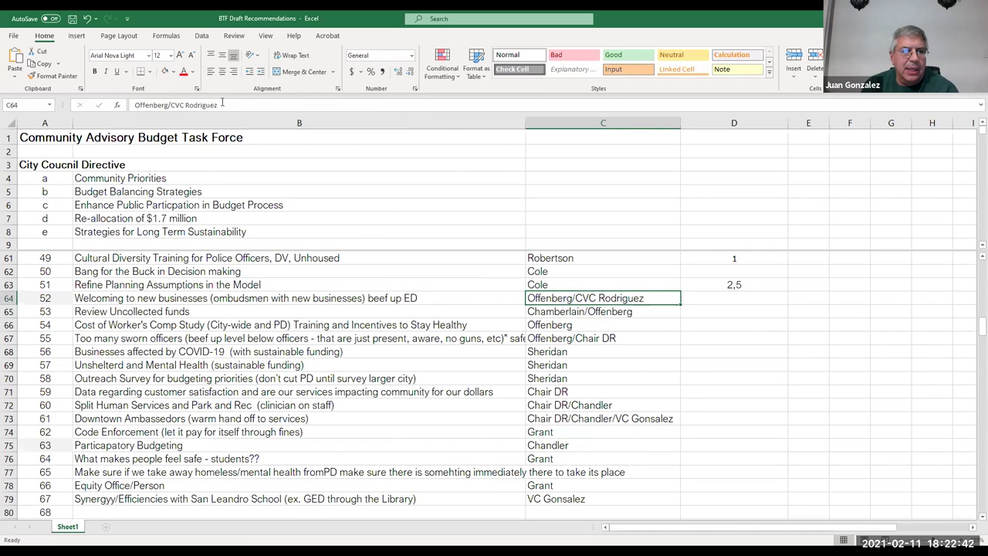
drag(222, 102, 178, 104)
text(Gonsale)
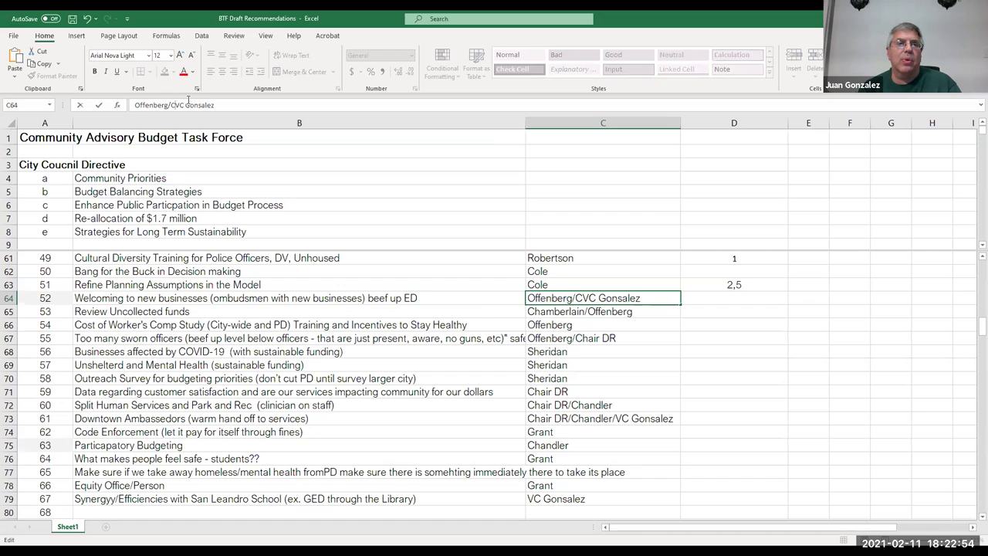
key(BackSpace)
key(Return)
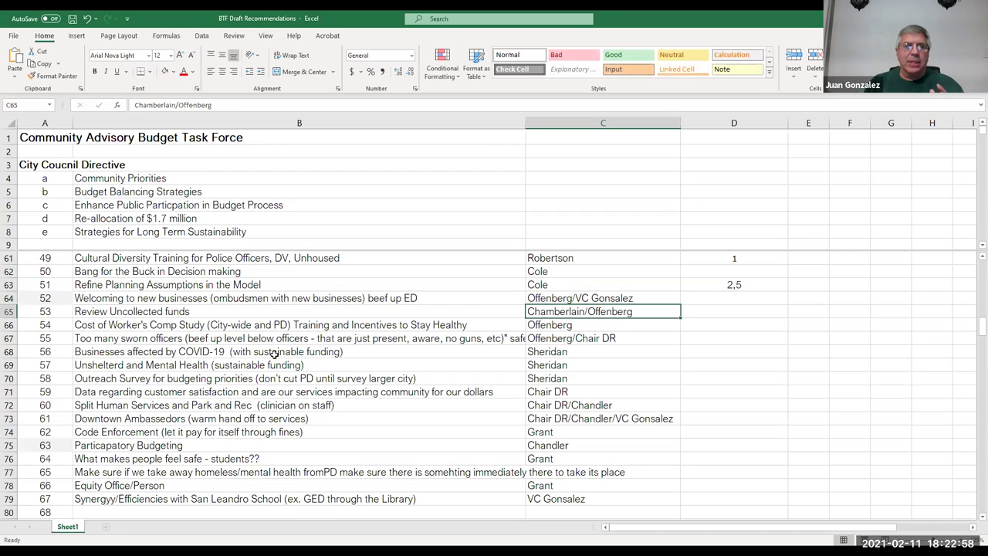
Change idea 64 in B76 from 'people - students' to 'What makes people/students feel safe ?'
scroll(274, 352, down, 3)
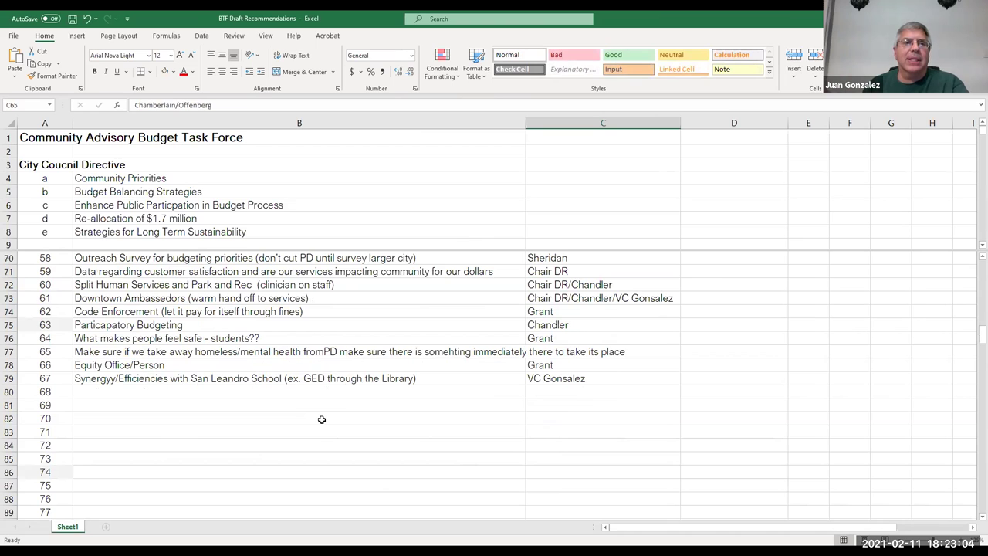
scroll(322, 419, up, 1)
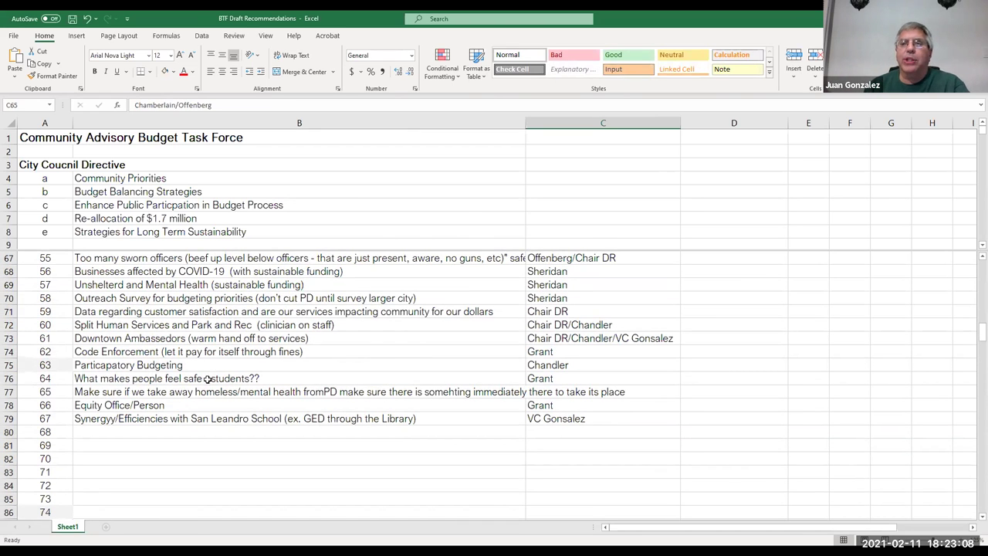
click(165, 378)
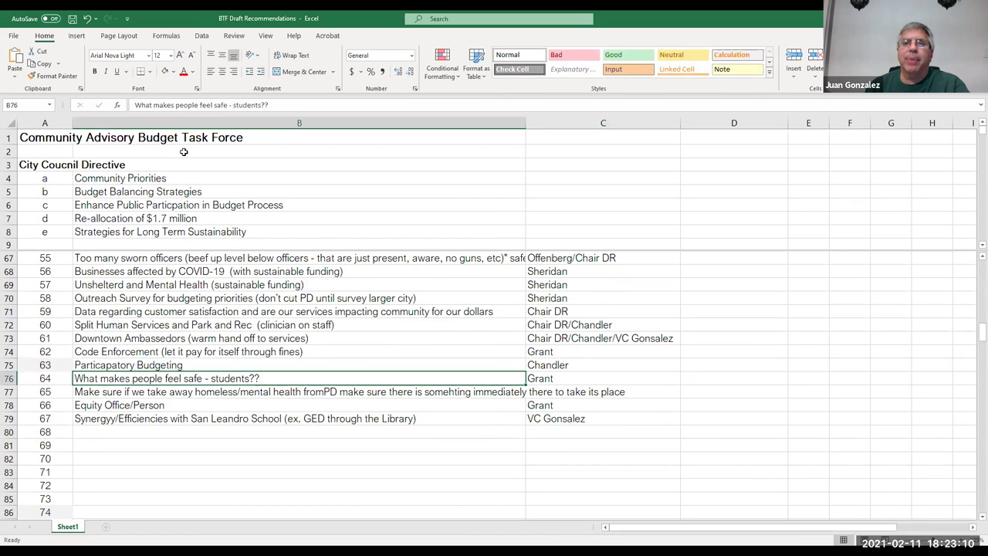
click(198, 104)
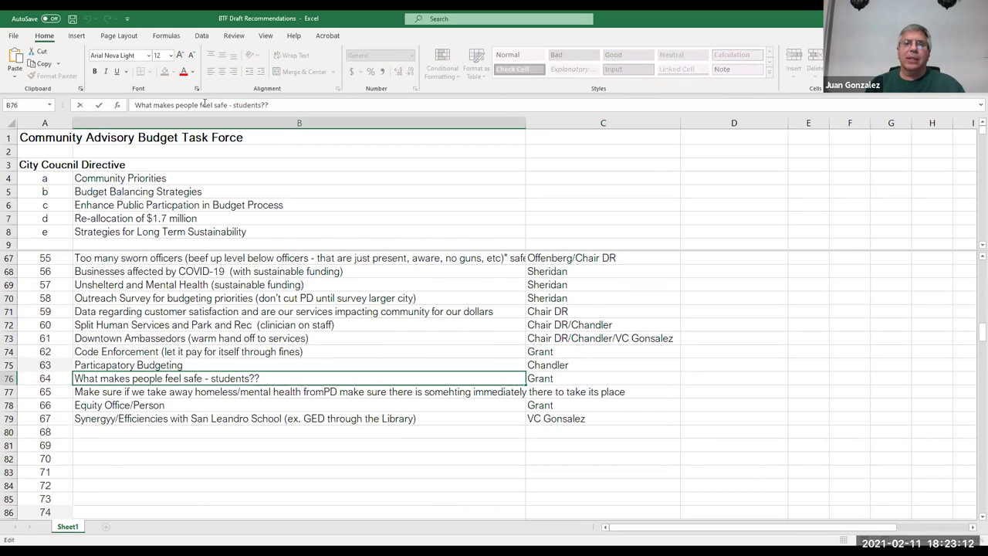
text(/students)
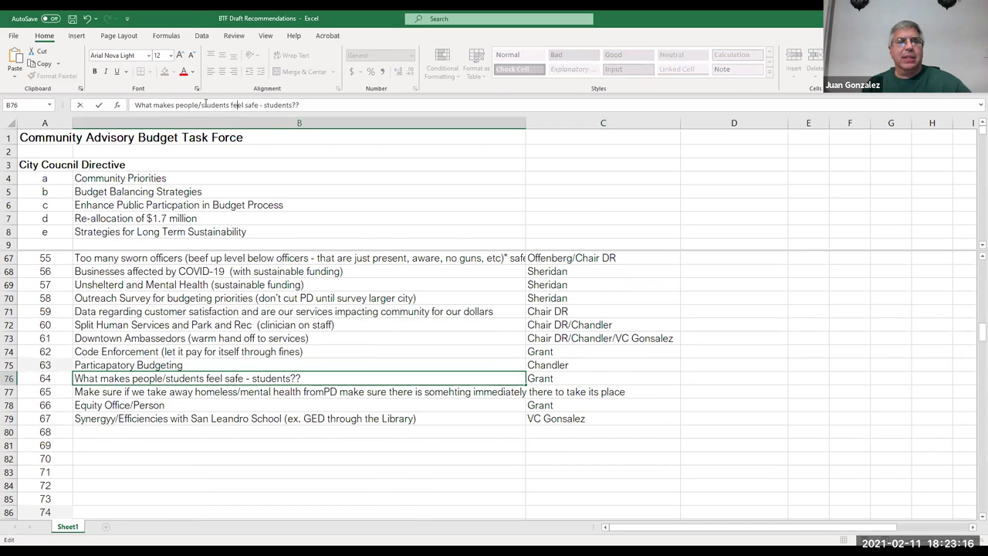
key(Delete)
key(Delete)
key(Delete)
key(Delete)
key(Delete)
key(Delete)
key(Delete)
key(Delete)
key(Delete)
key(Delete)
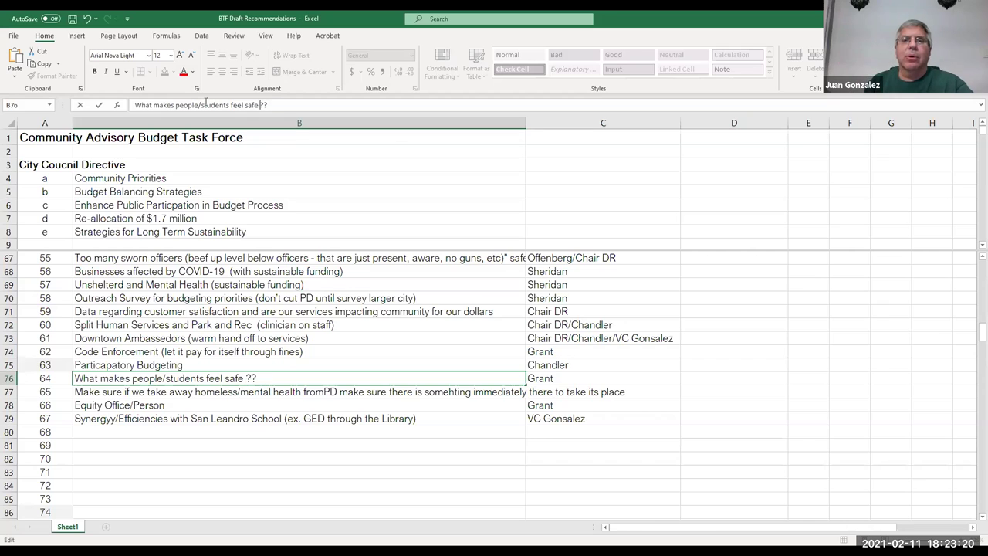
key(Return)
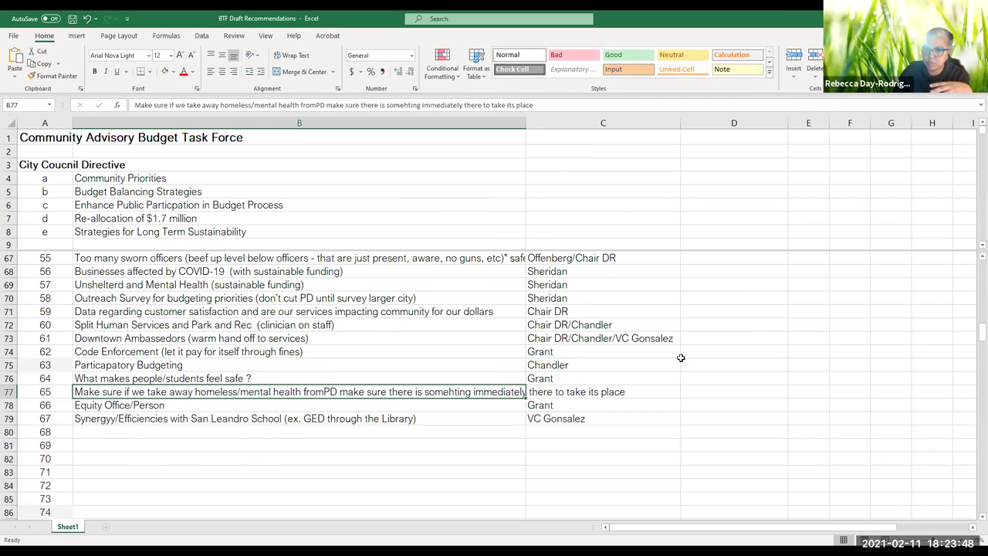
scroll(674, 361, up, 4)
scroll(675, 364, up, 8)
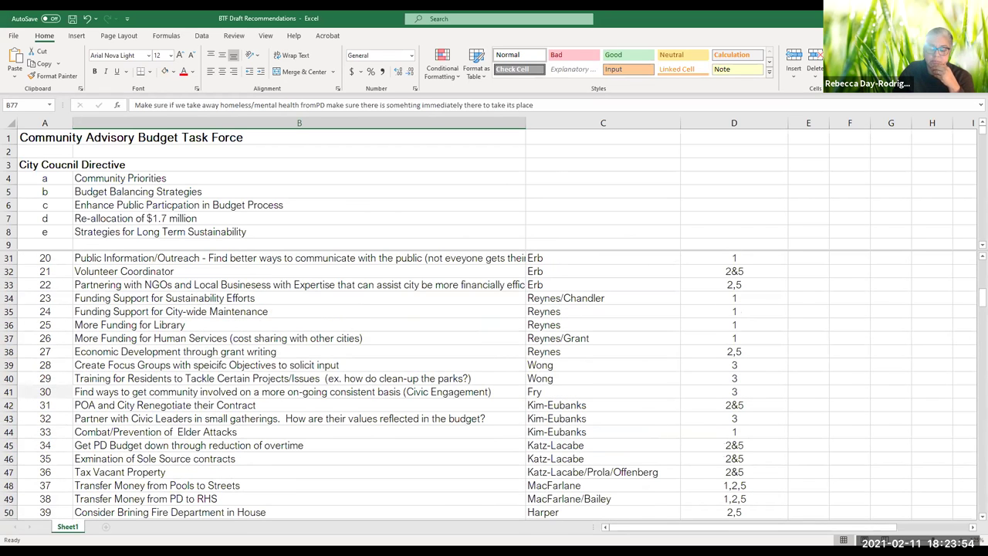
scroll(463, 355, up, 5)
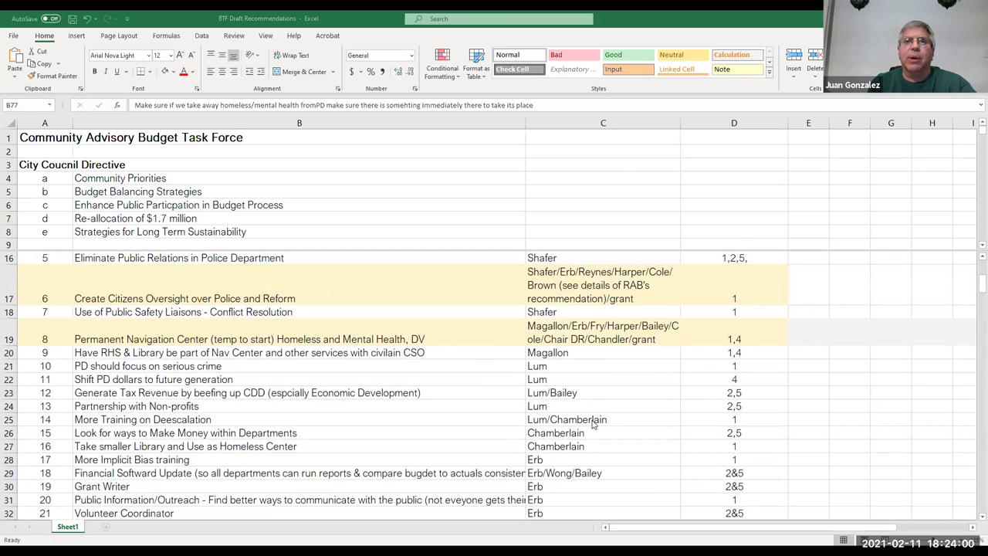
scroll(232, 430, down, 2)
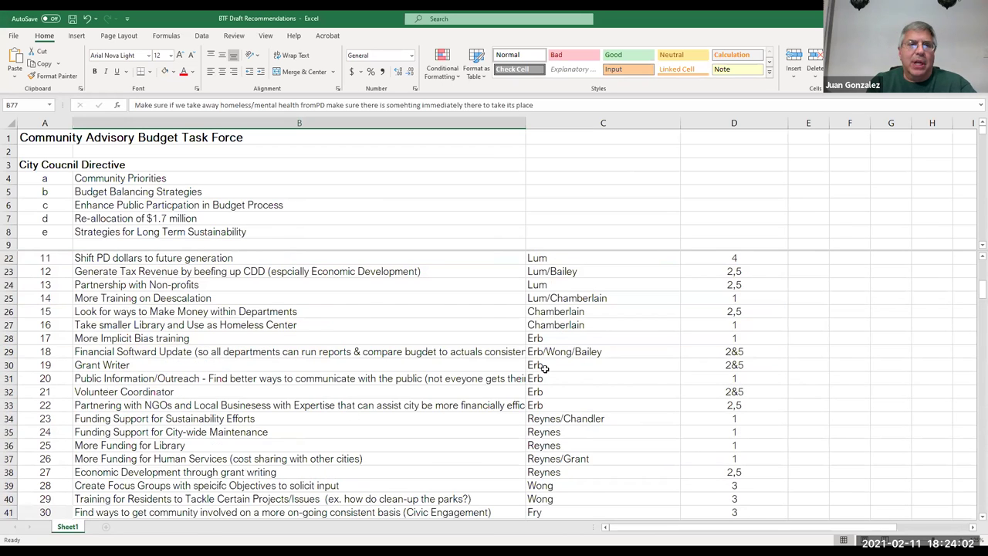
scroll(571, 374, up, 1)
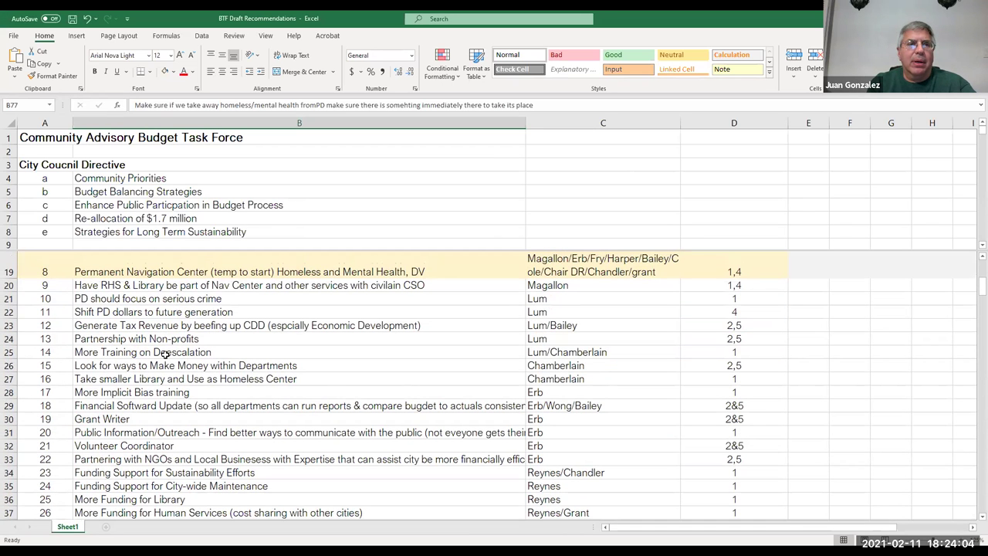
click(306, 369)
click(143, 353)
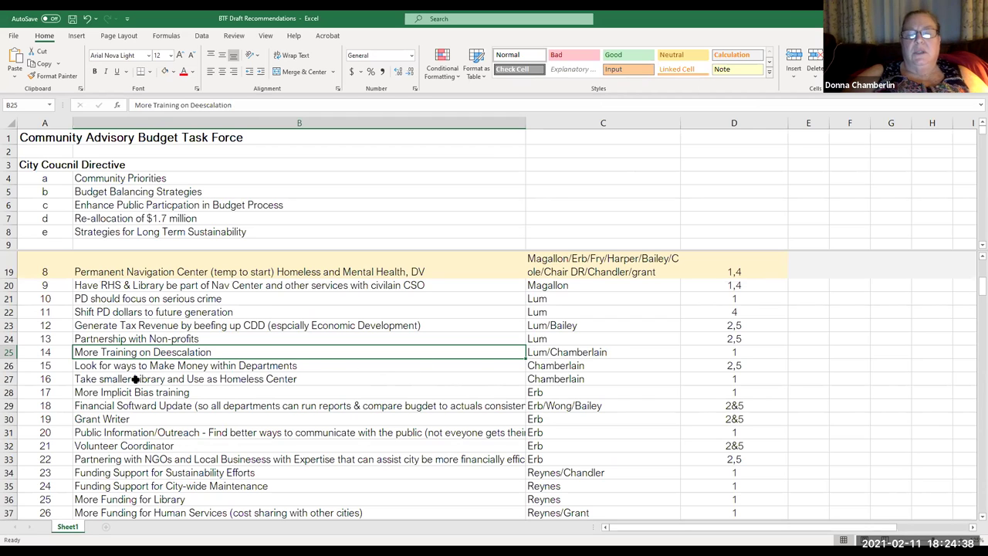
click(130, 379)
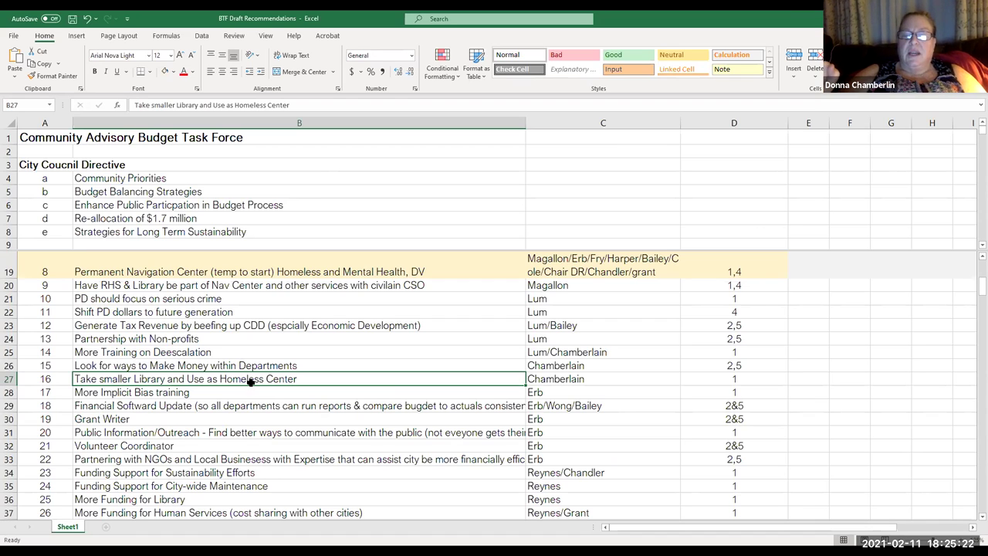
Add '(bookmobile, paratransit to the Library)' at the end of idea 16 in B27
click(303, 102)
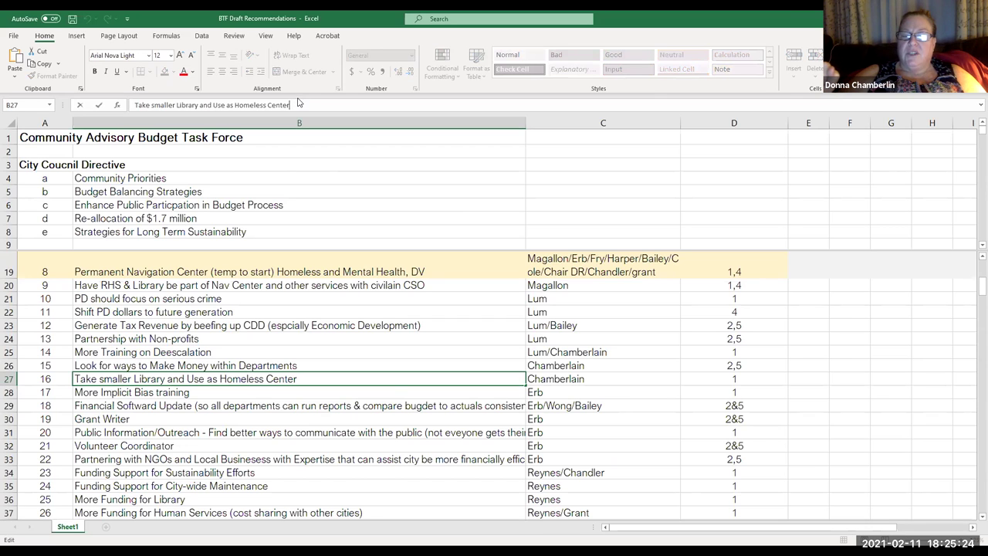
text((b)
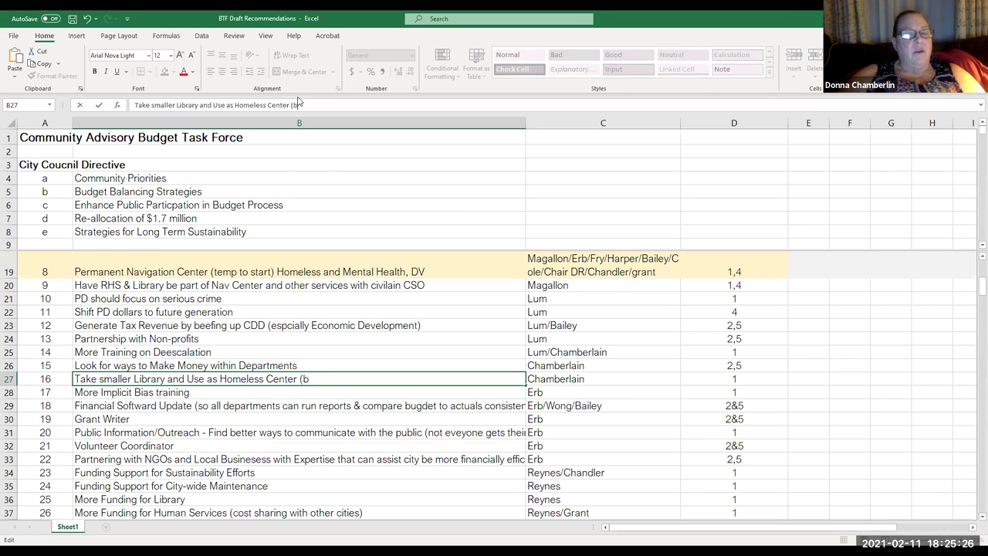
text(ookmobile)
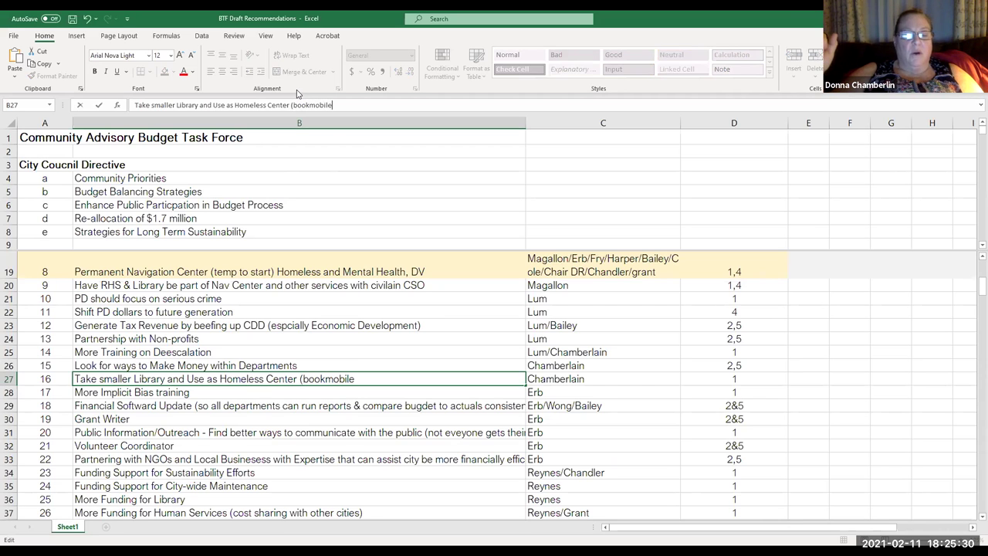
text(, pa)
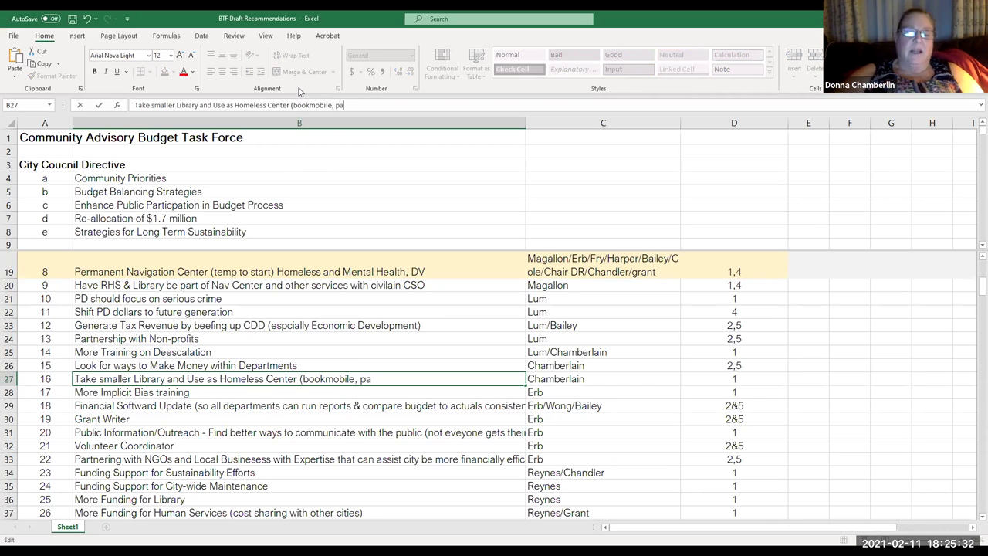
text(ratr)
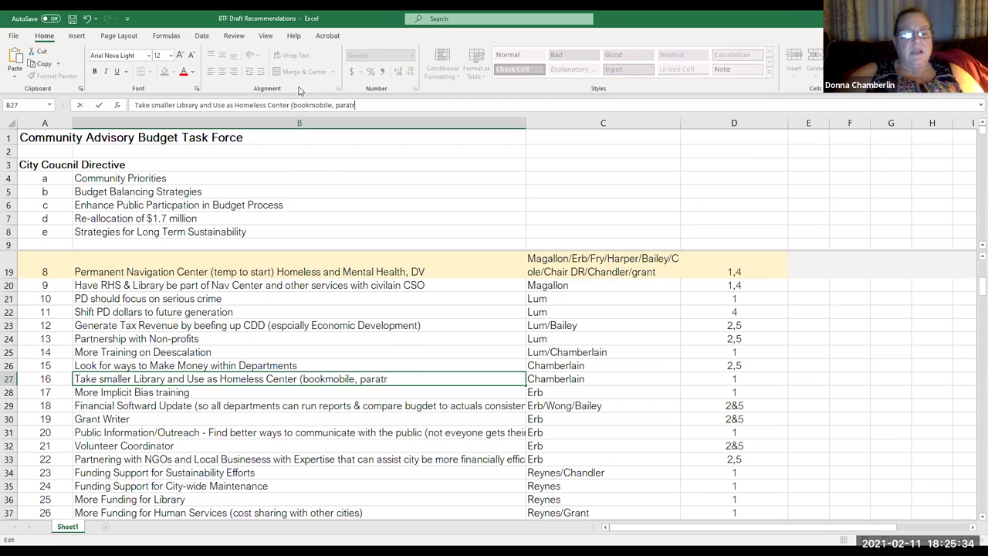
text(ansit to the )
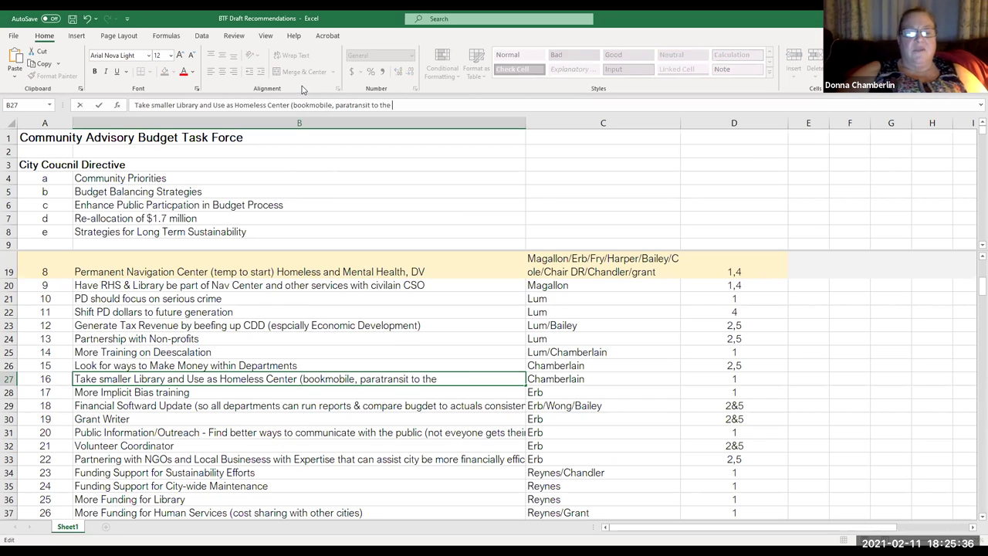
text(Library))
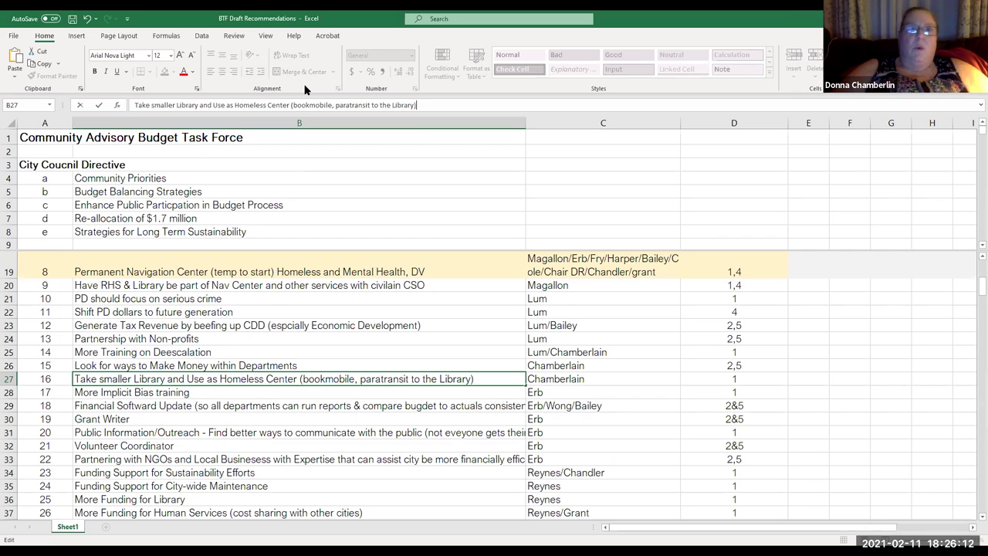
click(353, 365)
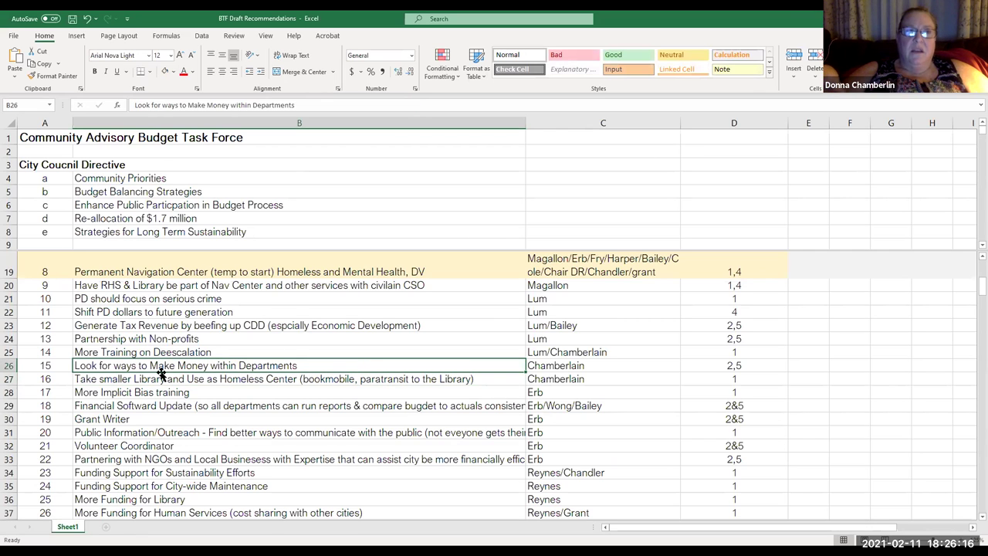
Change 'Take smaller Library' to 'Take the smallest Library' in idea 16
click(121, 379)
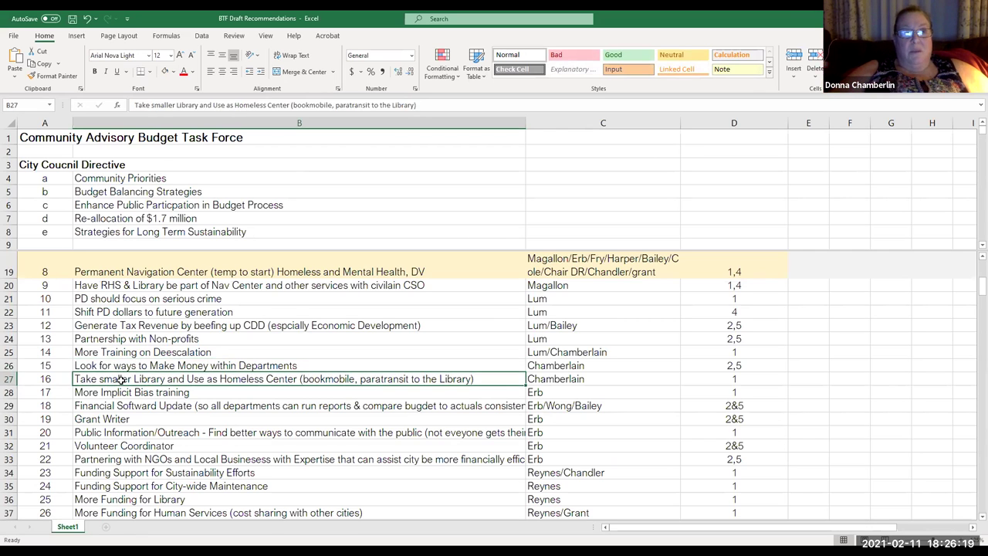
click(152, 105)
text(the)
key(Right)
key(Right)
key(Right)
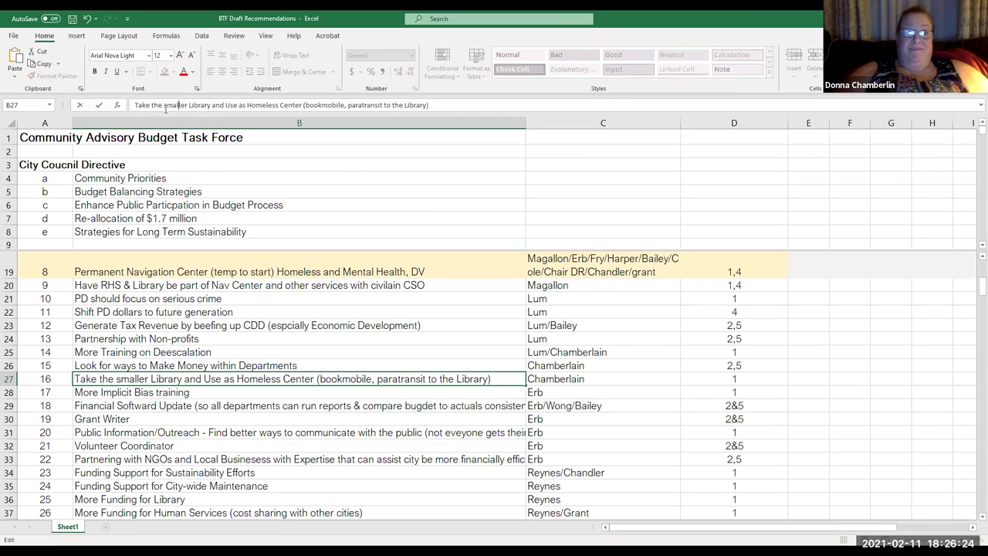
key(Delete)
key(Delete)
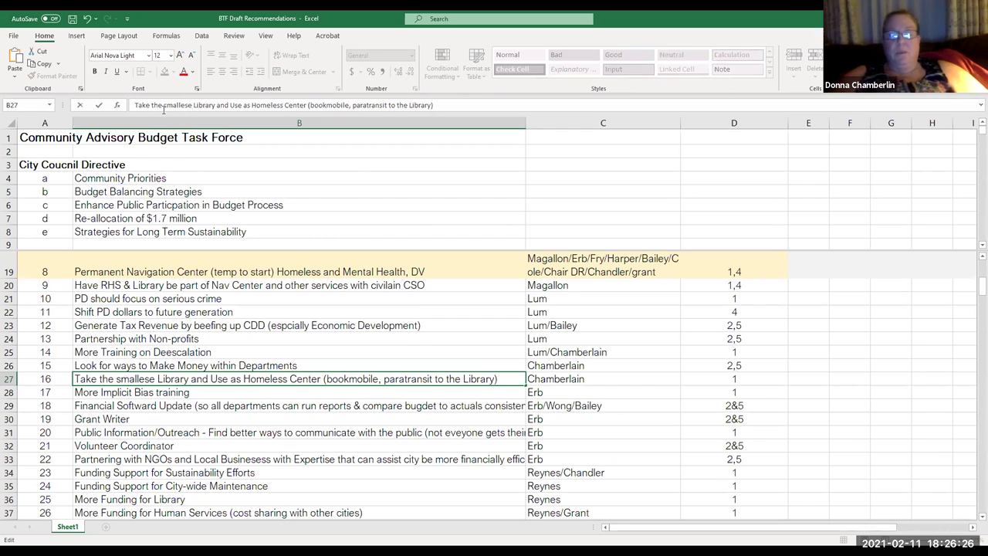
text(est)
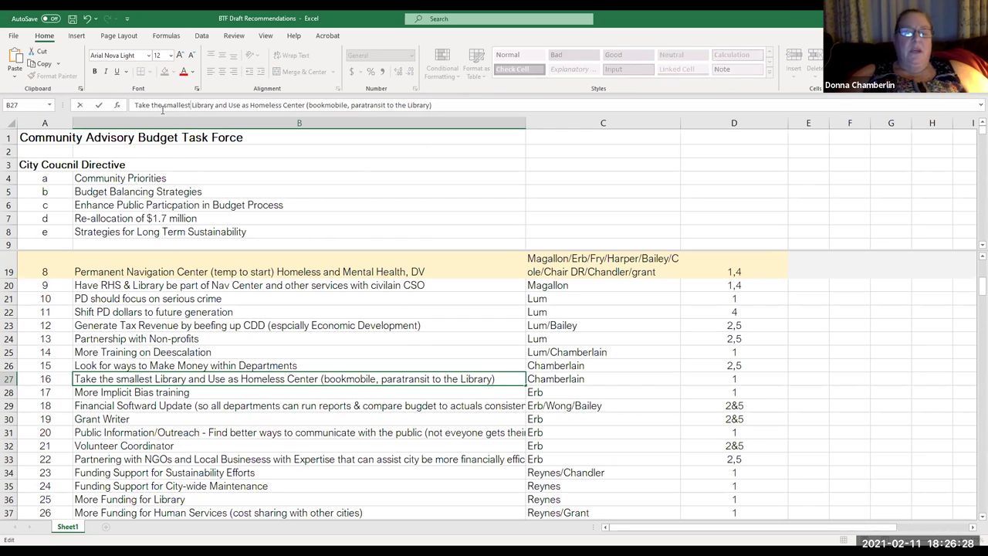
key(ctrl+Return)
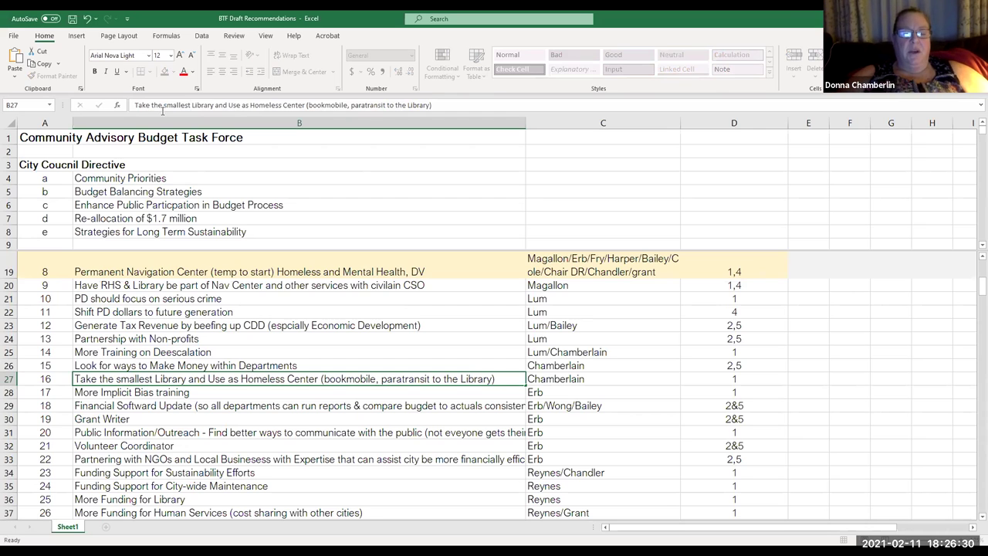
key(Down)
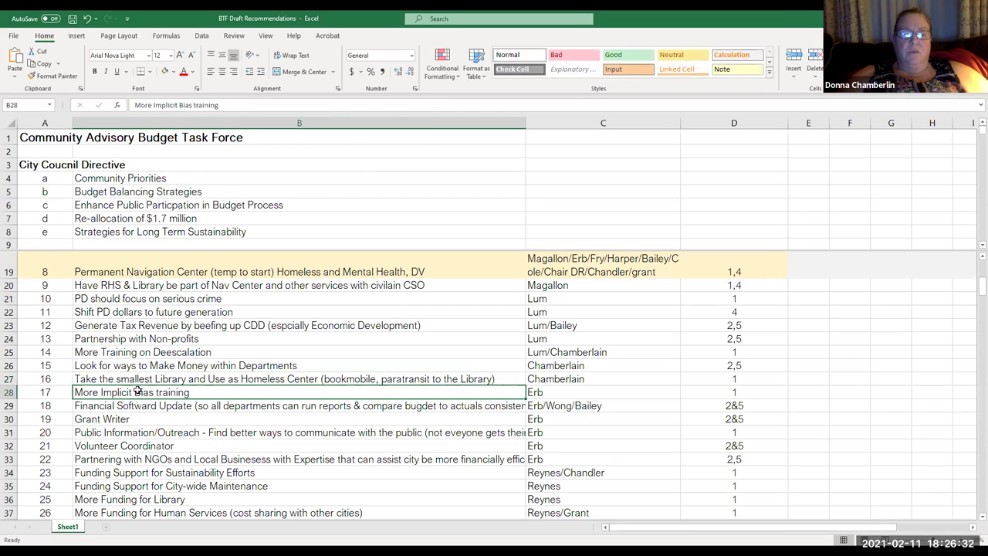
scroll(288, 427, down, 3)
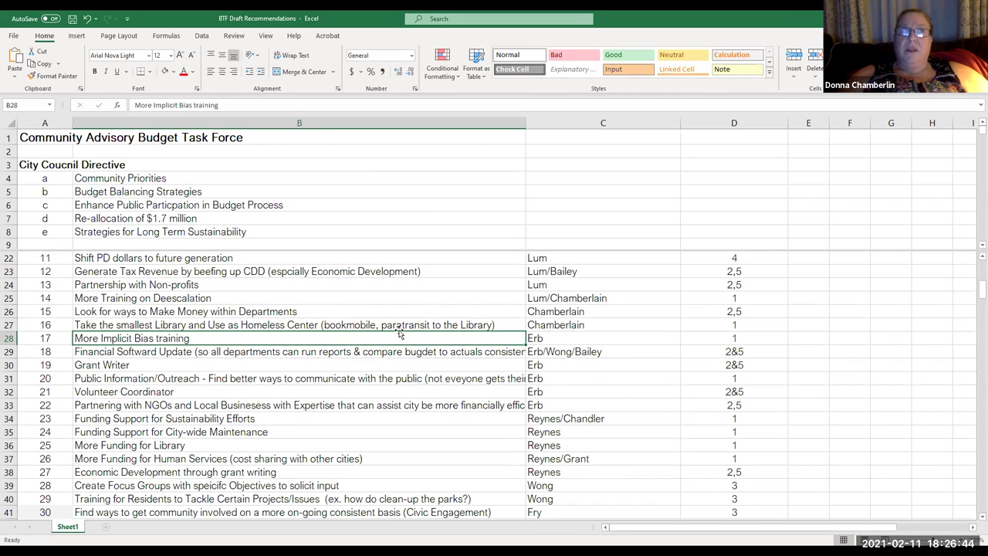
Add 'Mulford?' at the end of idea 16's text in B27
click(128, 324)
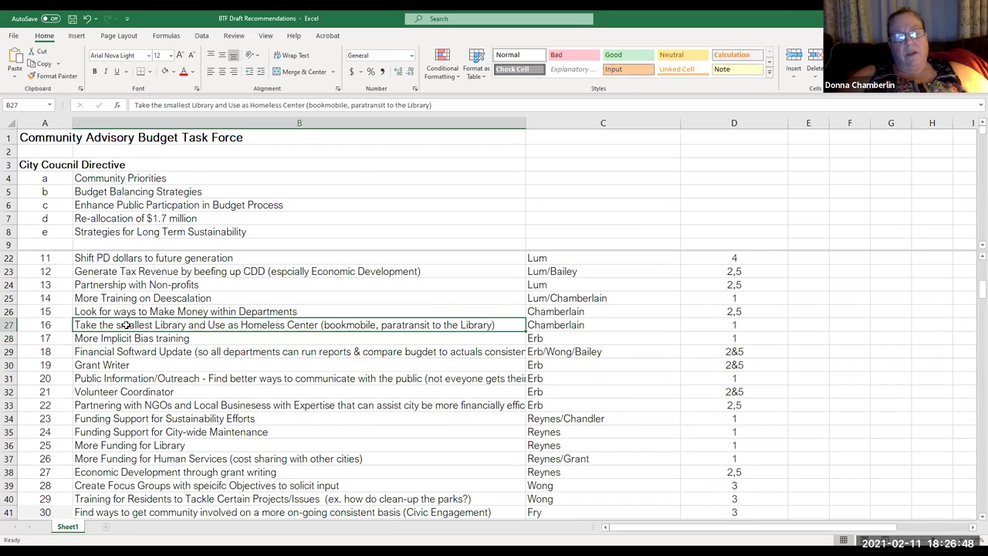
click(454, 104)
text(M)
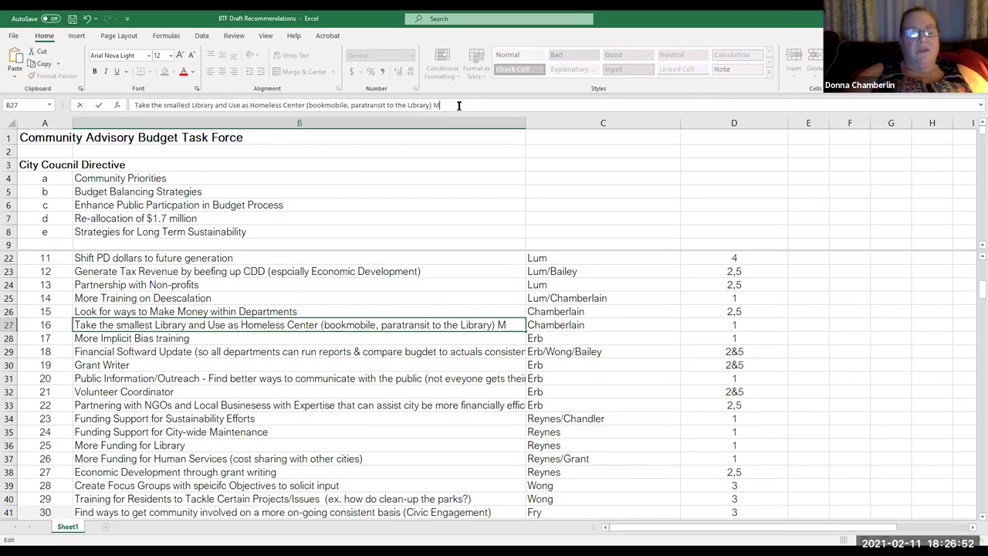
text(ulford?)
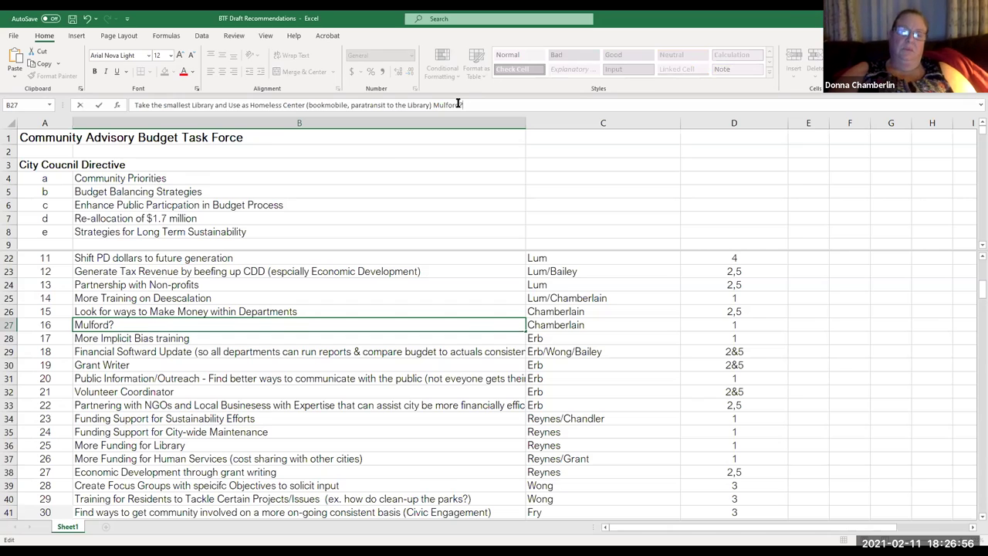
key(Return)
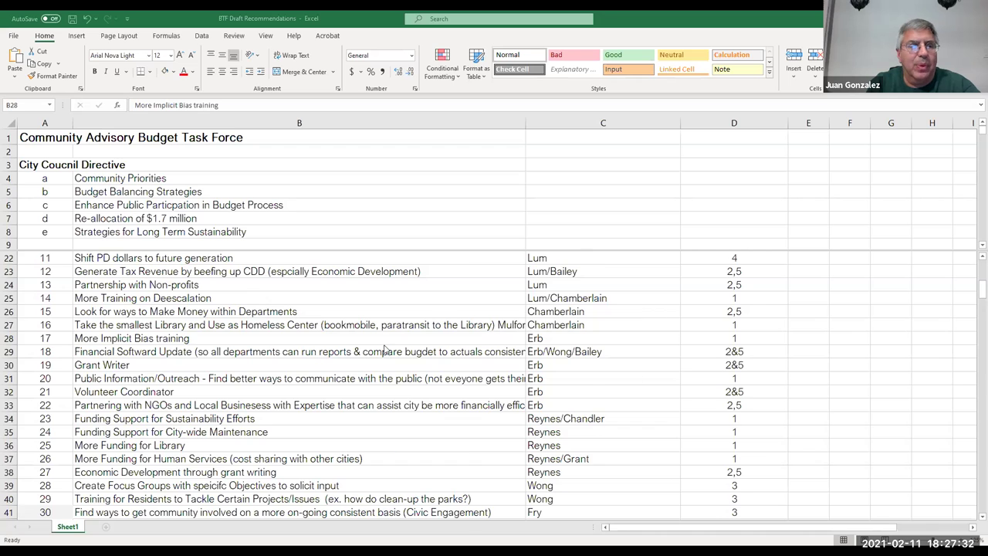
scroll(386, 351, down, 15)
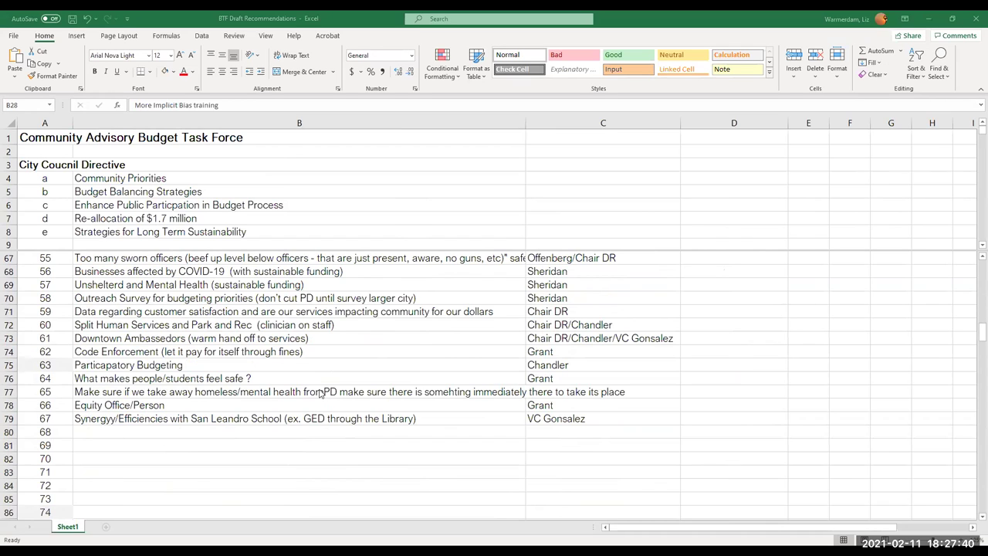
Remove 'Make sure' from B77 so idea 65 begins 'If we take away', and separate 'from PD'
click(312, 392)
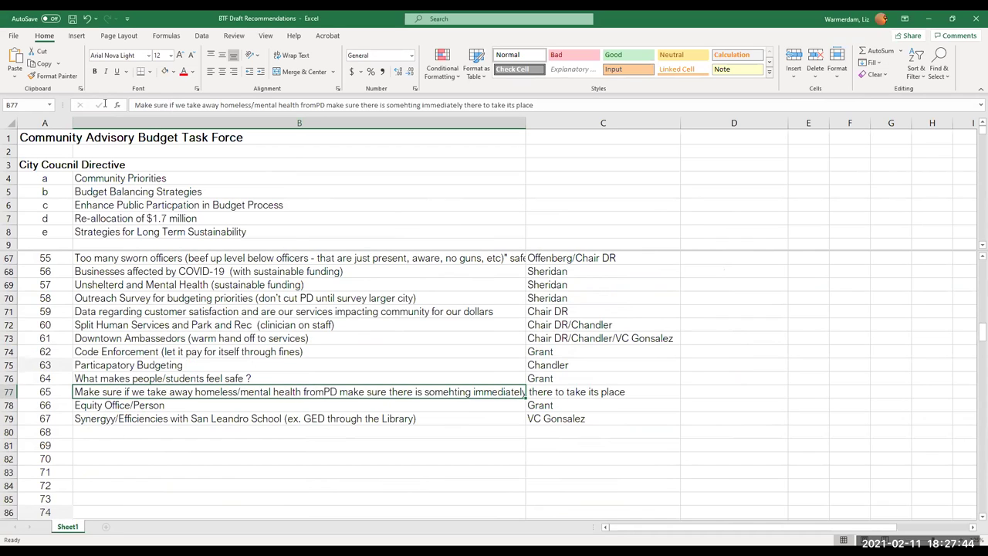
drag(135, 104, 168, 105)
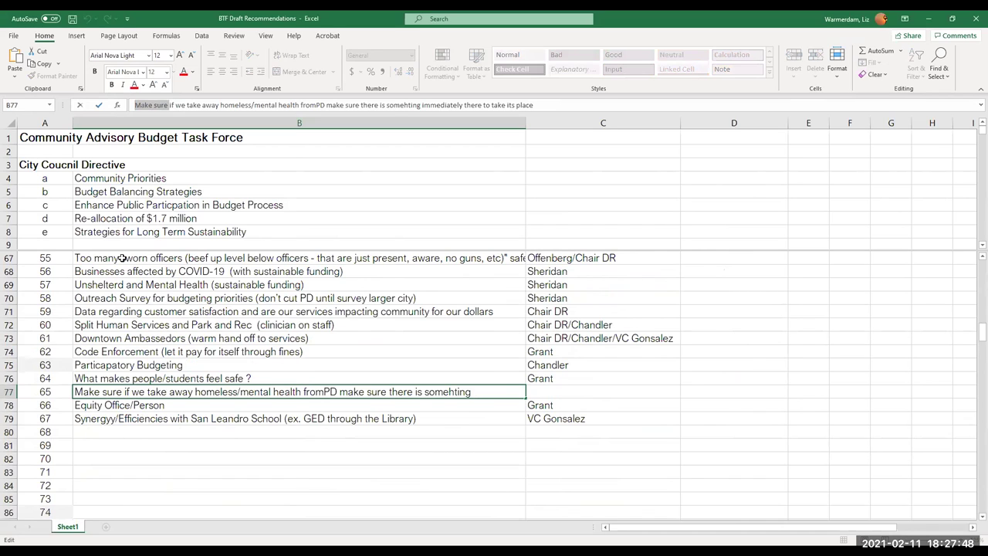
key(Delete)
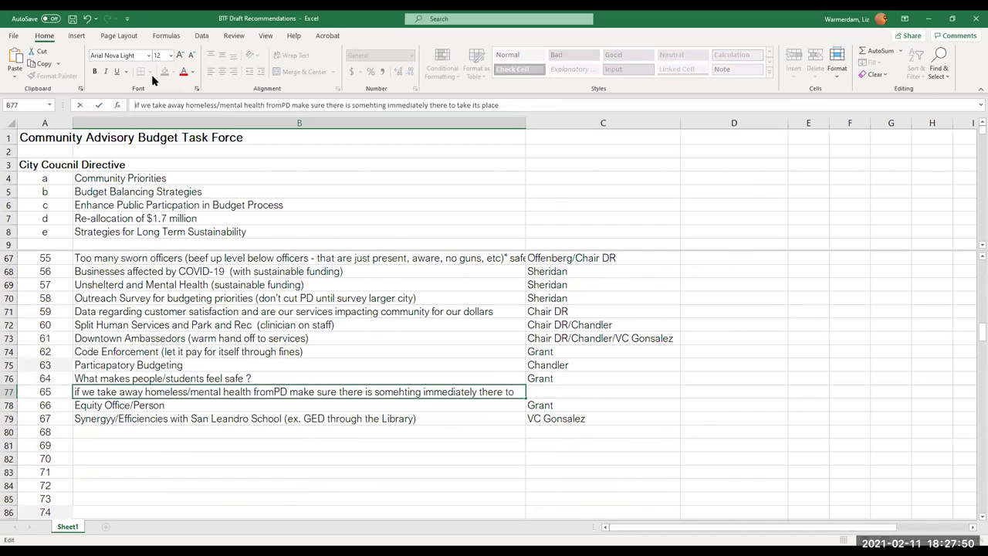
key(Delete)
text(I)
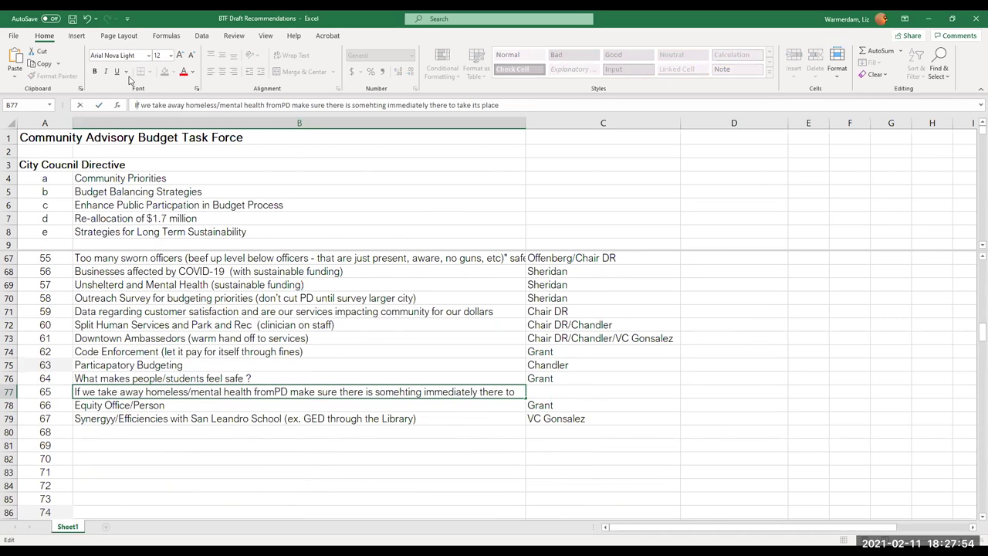
key(Return)
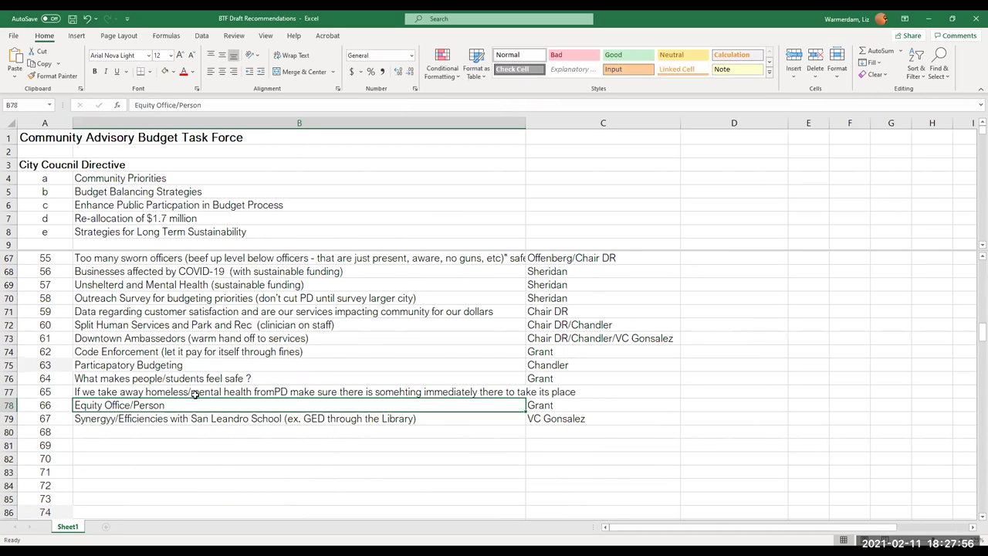
click(267, 390)
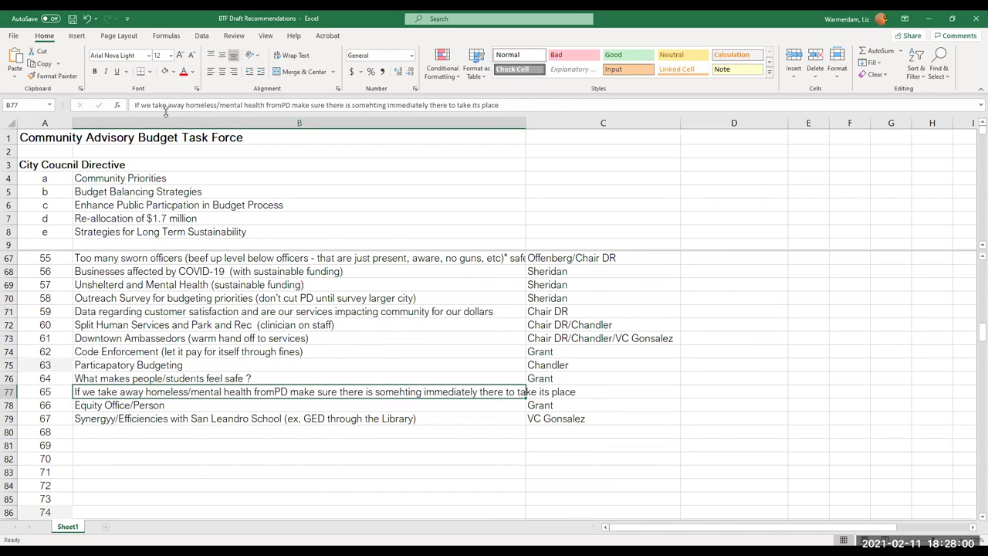
click(282, 105)
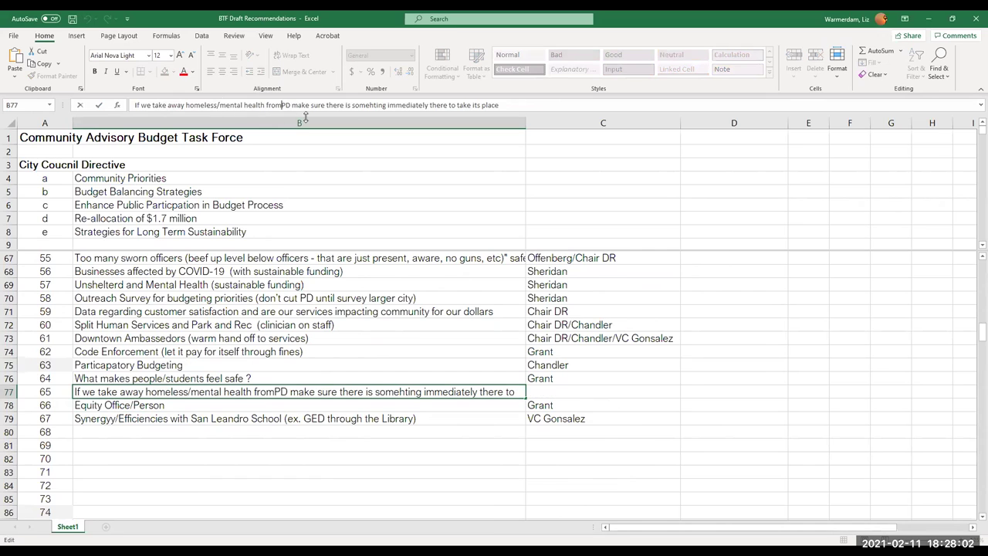
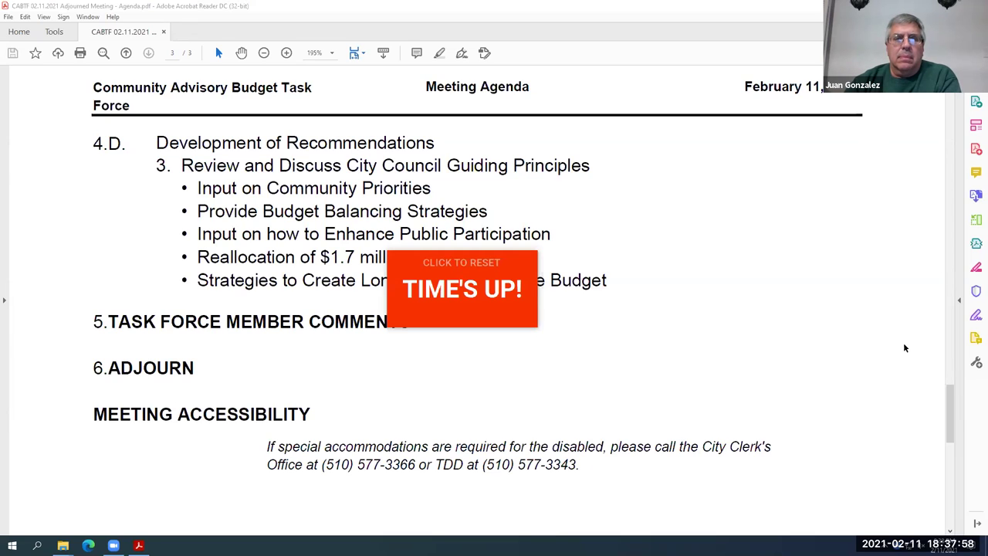
Restart the expired speaking timer and move it to the bottom-right corner, off the agenda text
click(496, 262)
drag(505, 264, 802, 532)
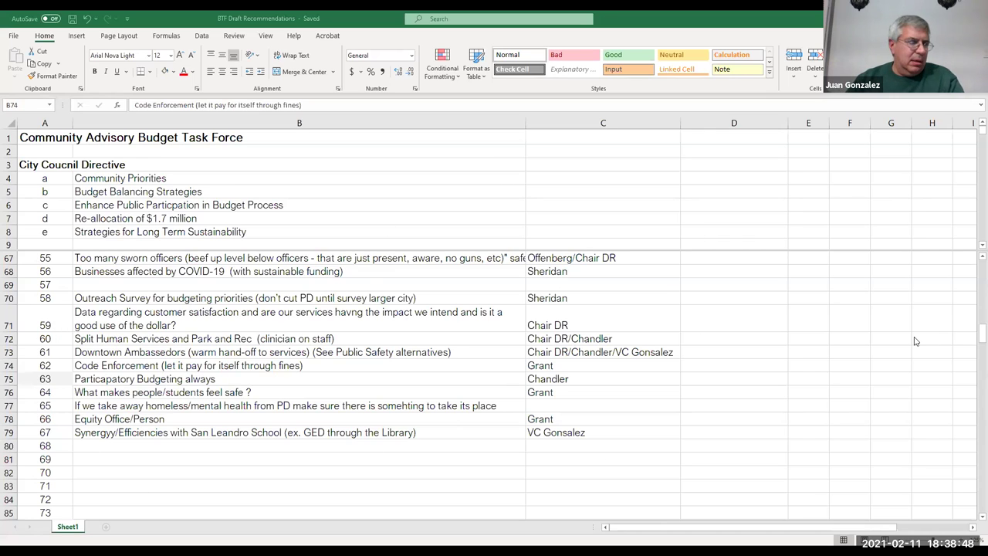
Enter the member's name in C77 for idea 65 by accepting the AutoComplete suggestion
scroll(879, 367, up, 1)
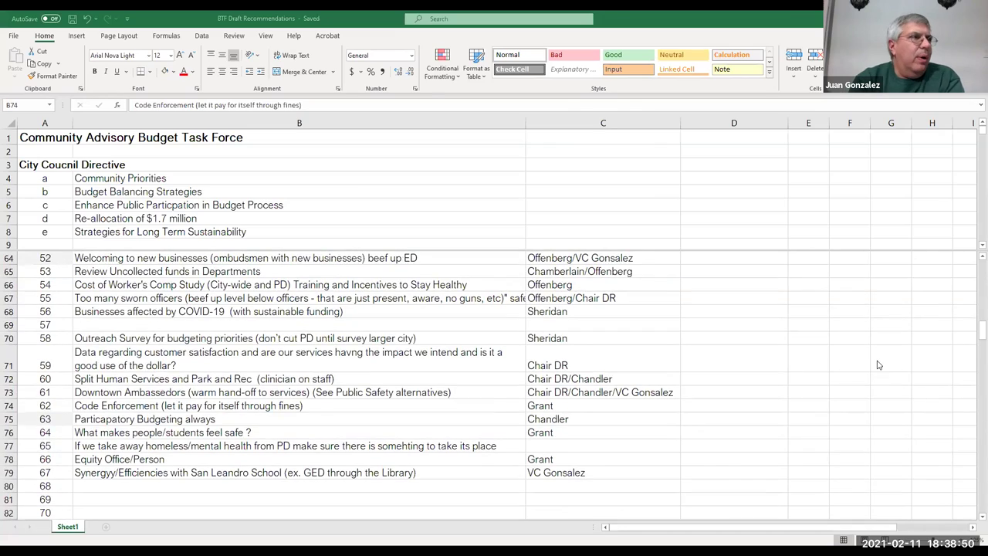
scroll(878, 368, up, 4)
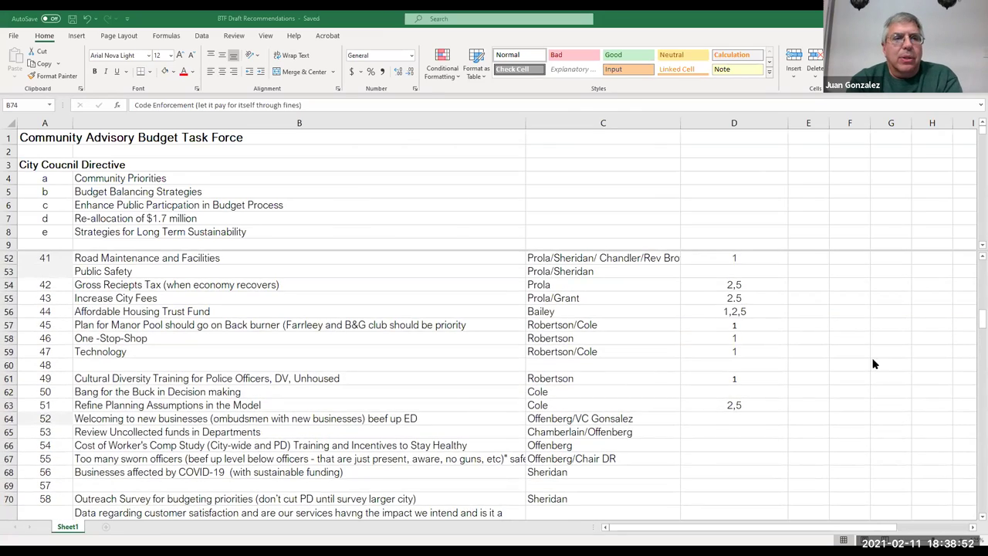
scroll(874, 365, up, 5)
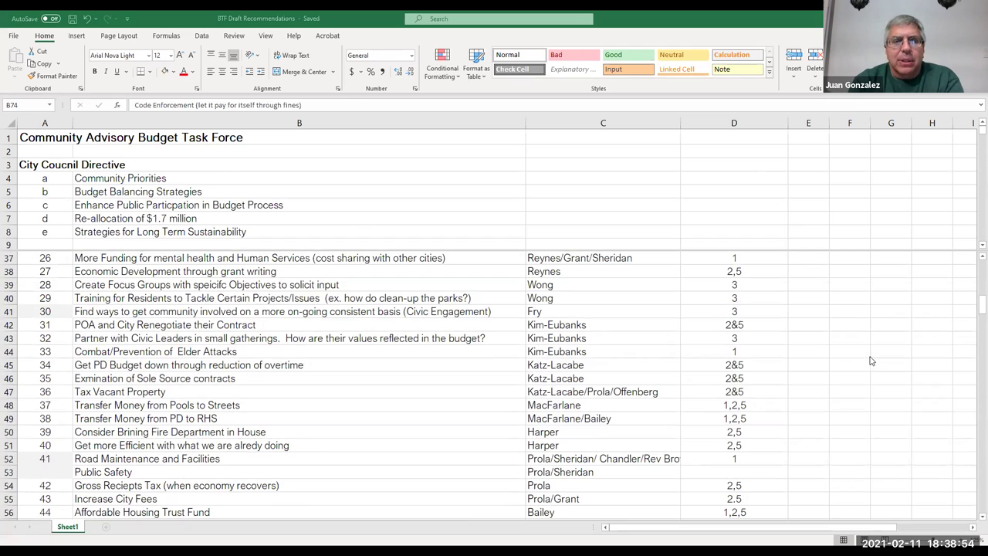
scroll(871, 361, down, 6)
scroll(869, 360, down, 4)
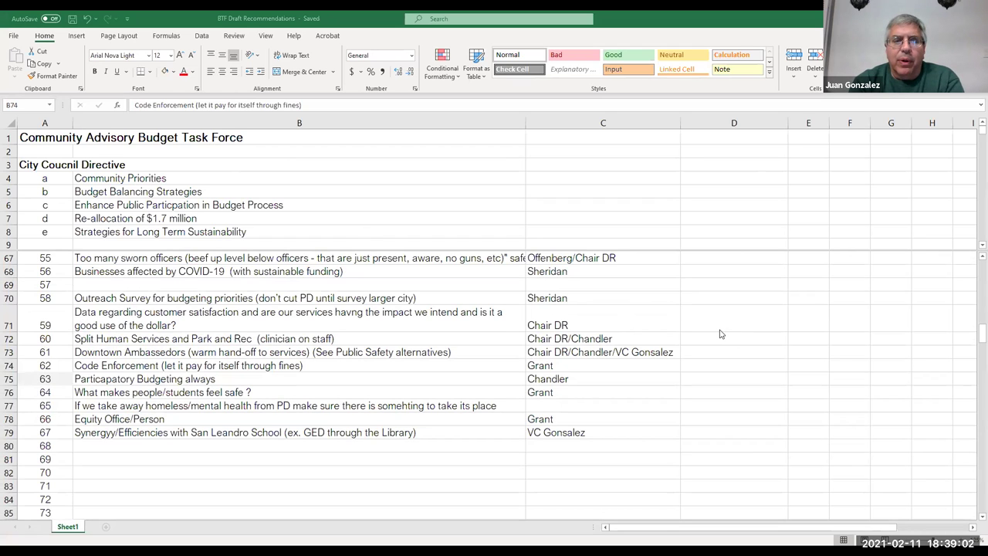
click(553, 405)
text(Grant)
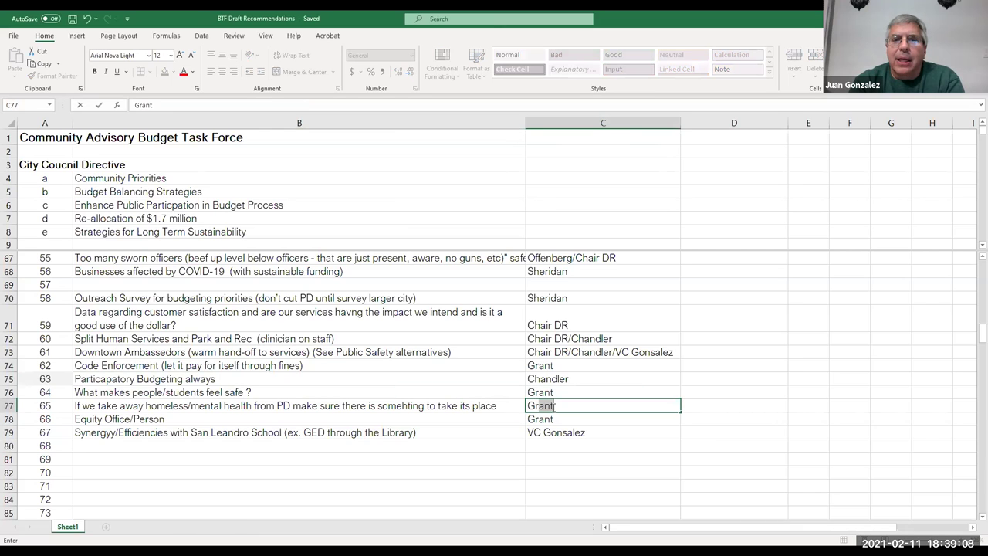
key(Return)
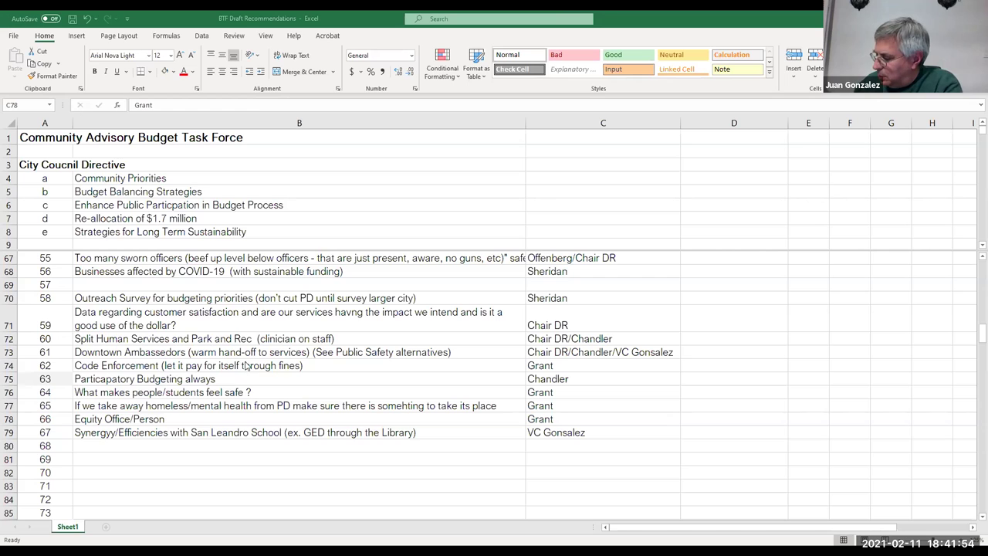
Enter the member's surname in C80 as the proposer of idea 68
scroll(261, 368, down, 1)
scroll(118, 313, down, 2)
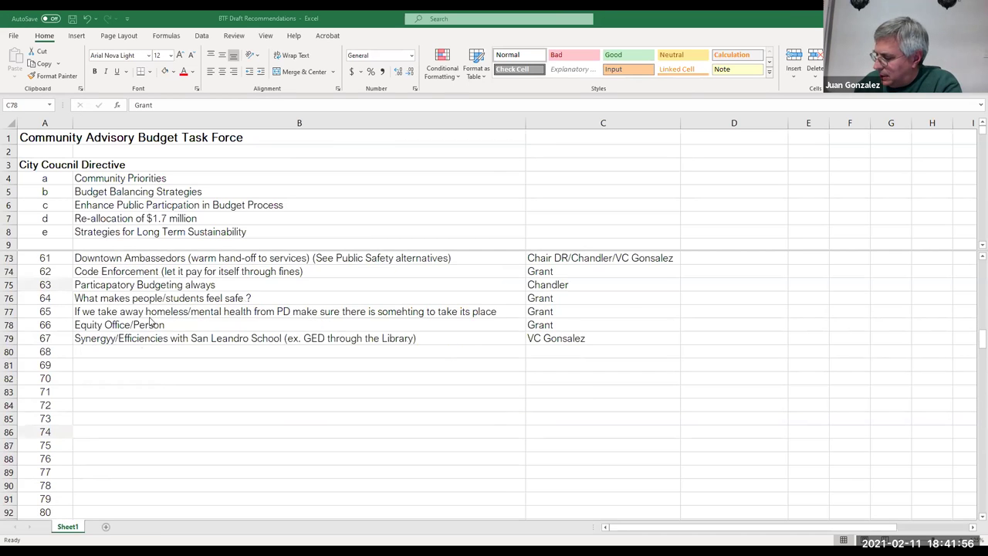
click(104, 310)
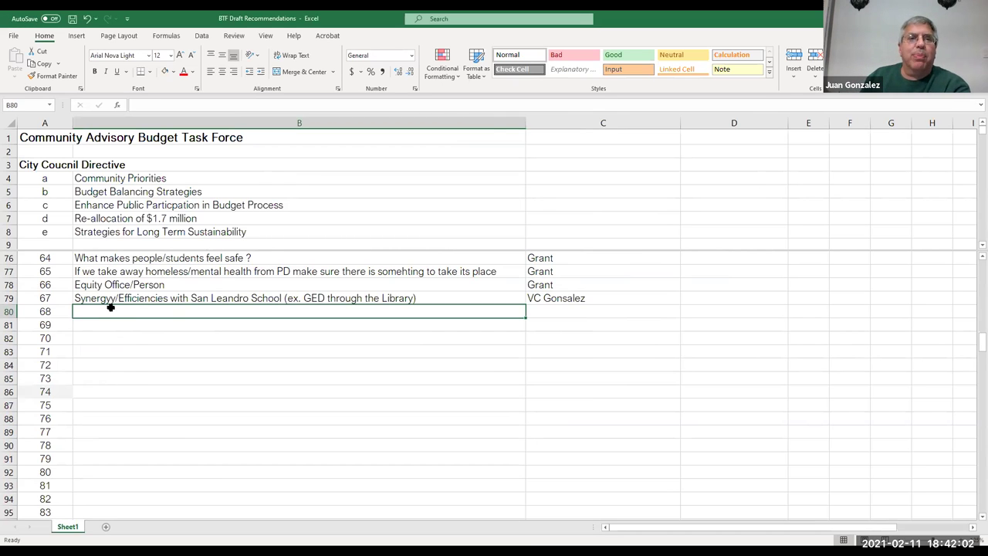
click(569, 314)
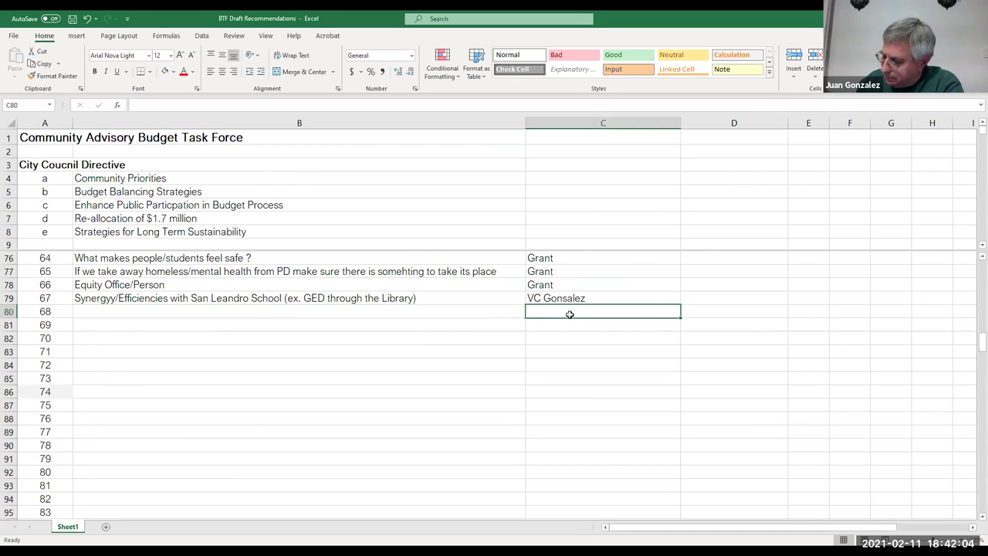
text(Prola)
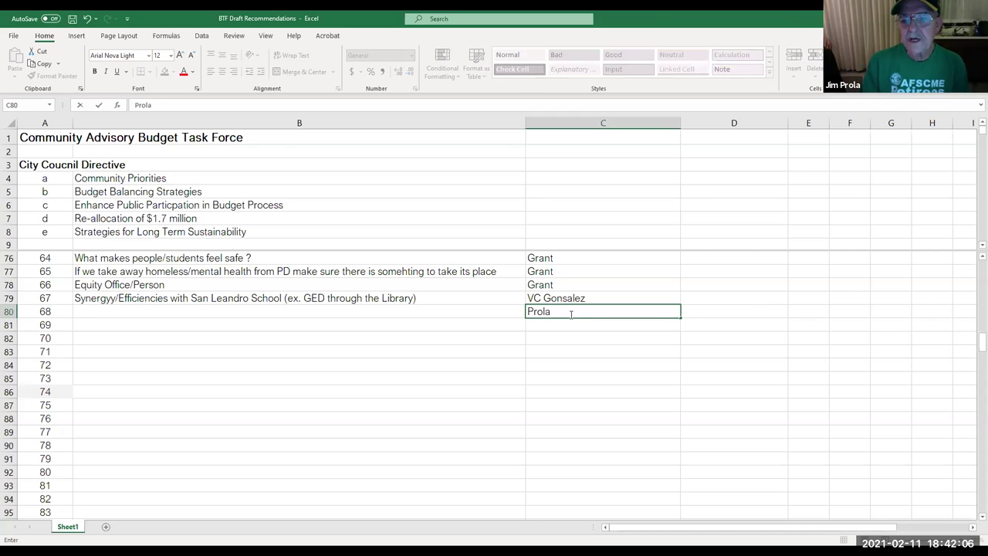
key(Left)
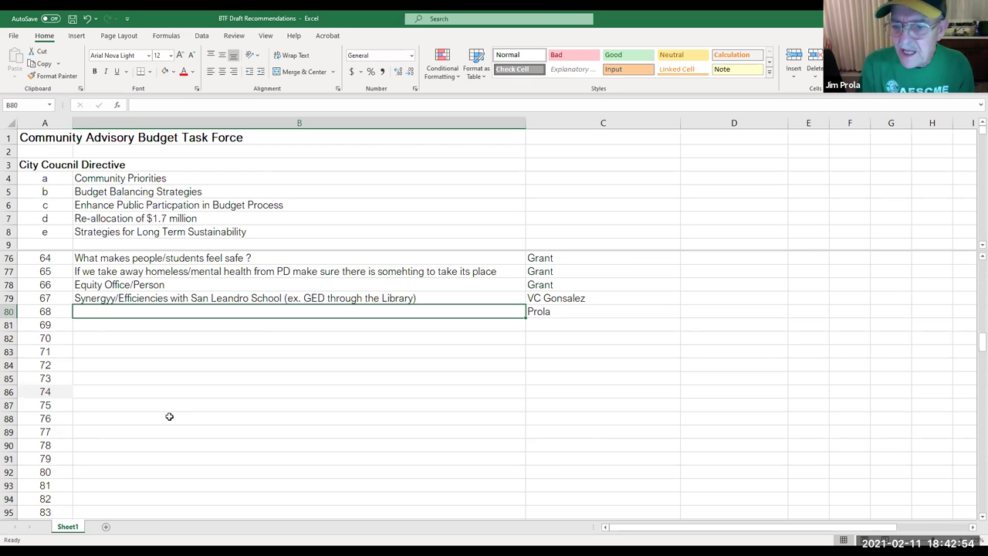
Enter 'If cut officers need to cut duties' in B80, changing Officers to lowercase
scroll(177, 410, up, 1)
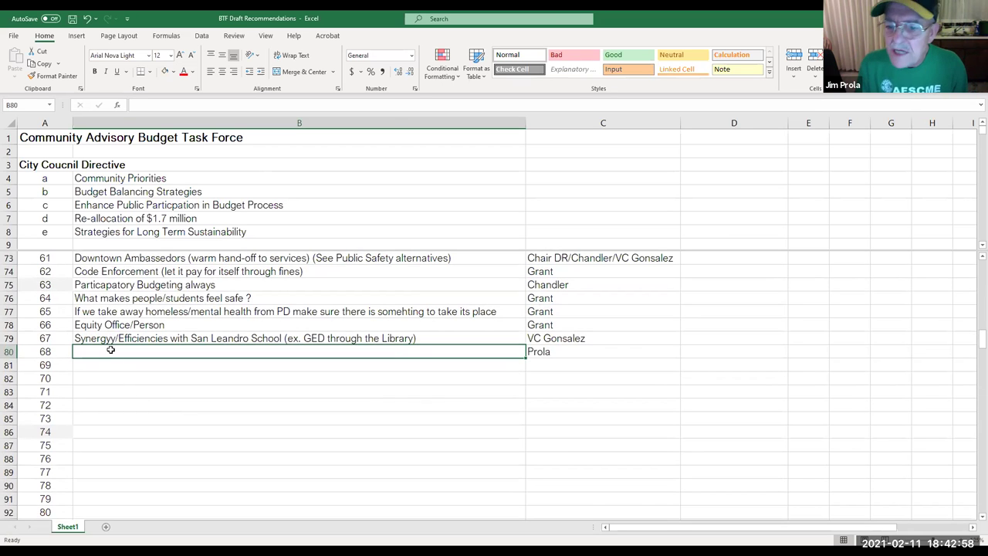
text(If cu)
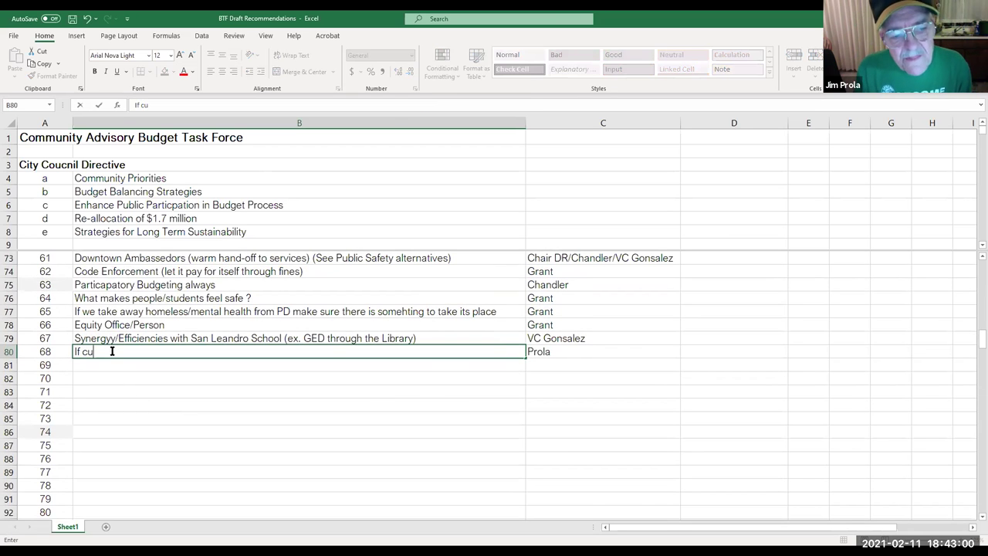
text(t Officers n)
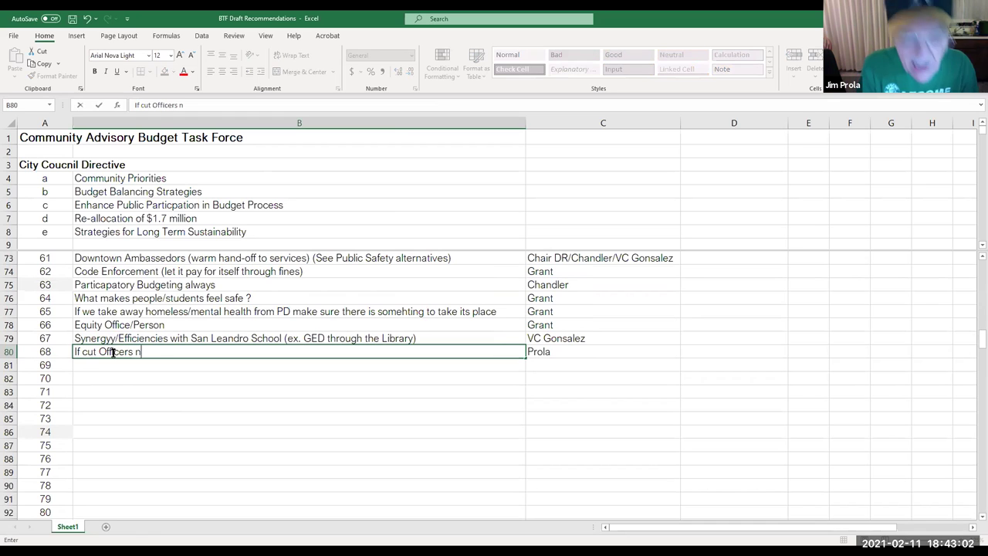
text(eed to cut du)
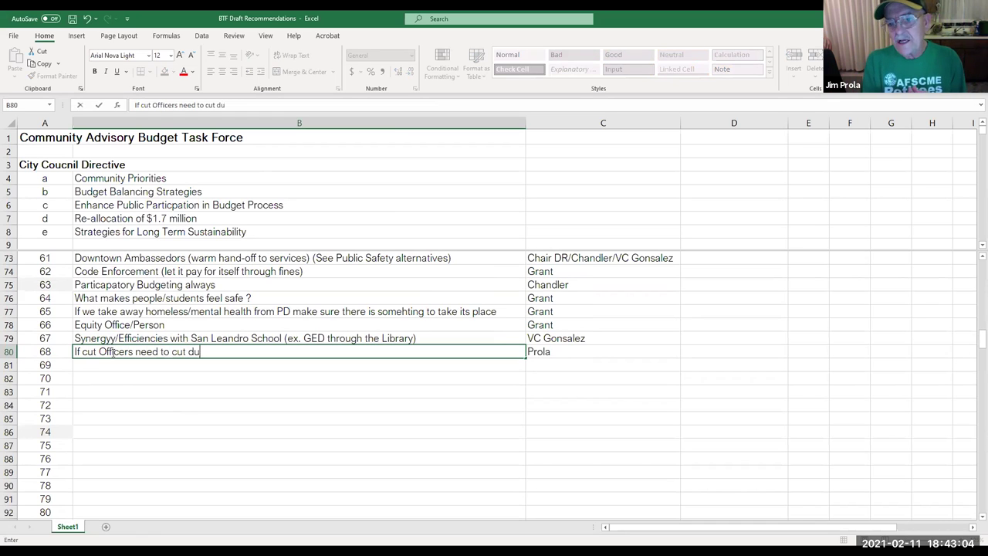
text(ties)
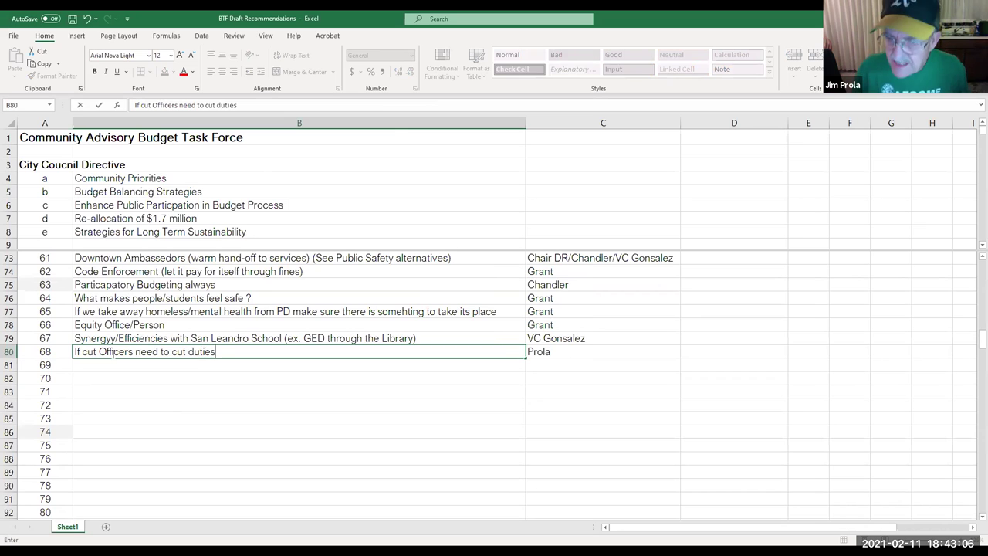
key(Return)
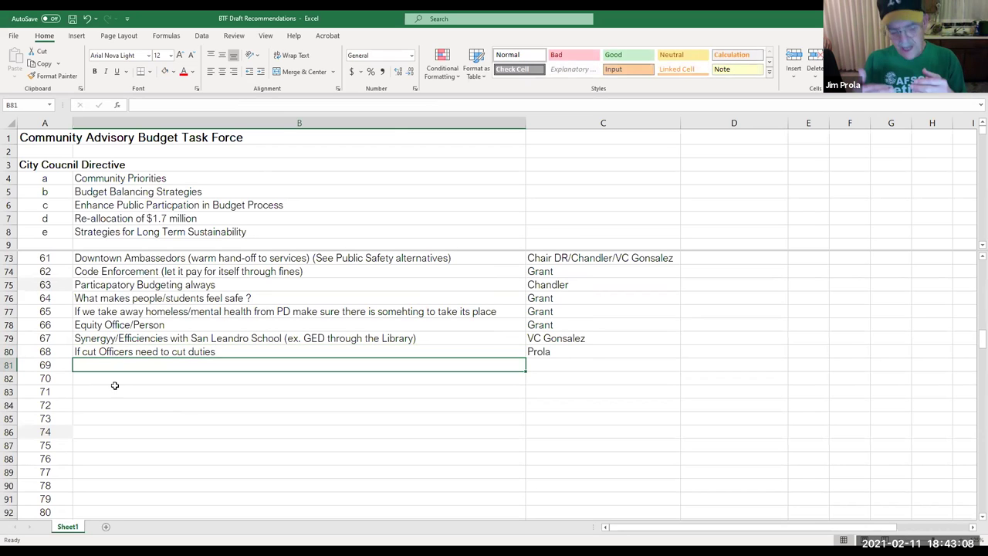
click(108, 352)
click(164, 108)
key(BackSpace)
text(o)
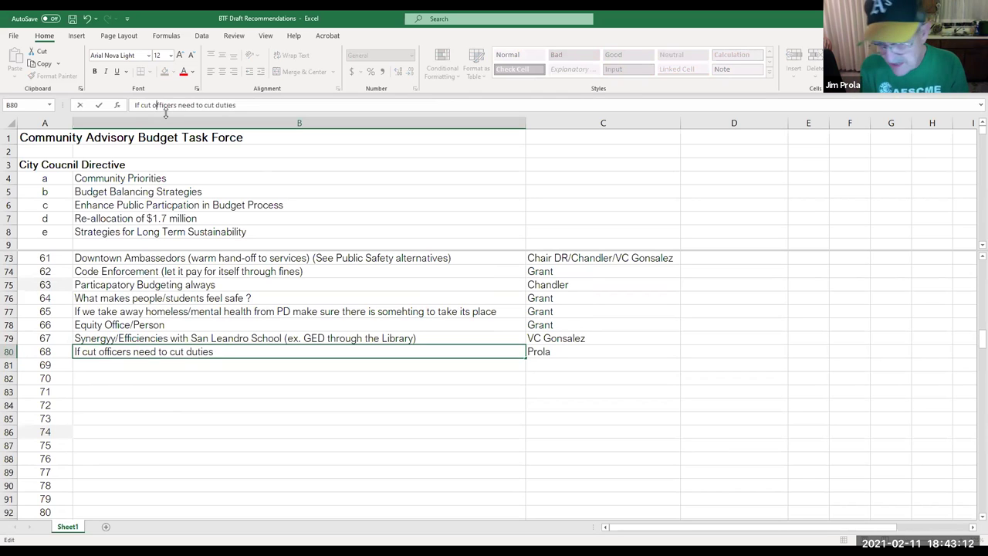
key(Return)
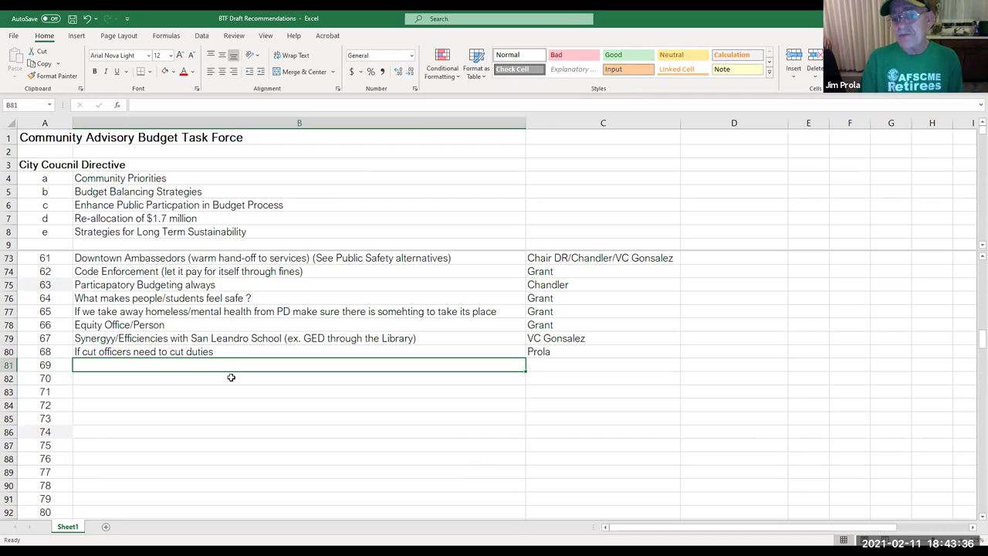
Select the row for idea 7, Create Citizens Oversight over Police and Reform, then scroll to the blank rows after item 68
scroll(273, 338, up, 9)
scroll(283, 325, up, 11)
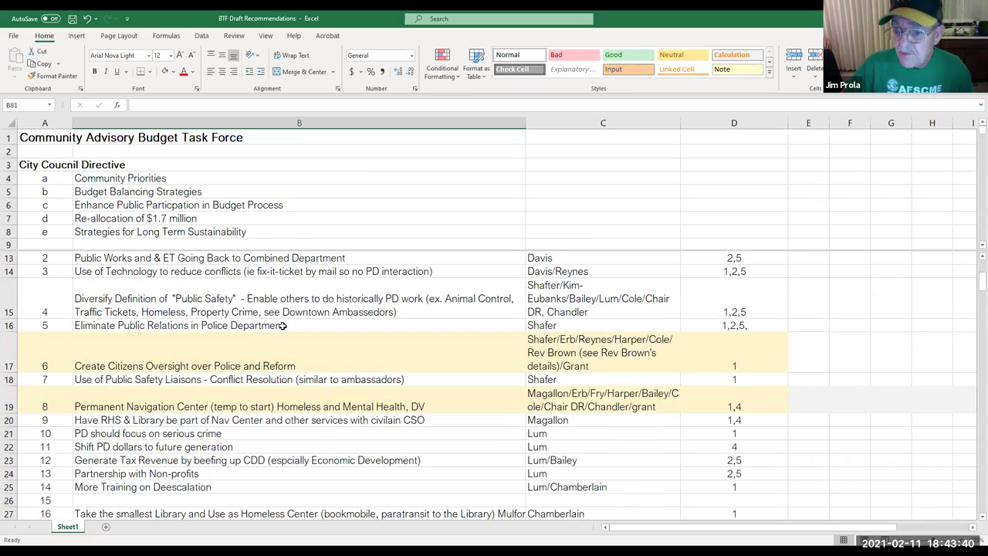
scroll(283, 325, up, 1)
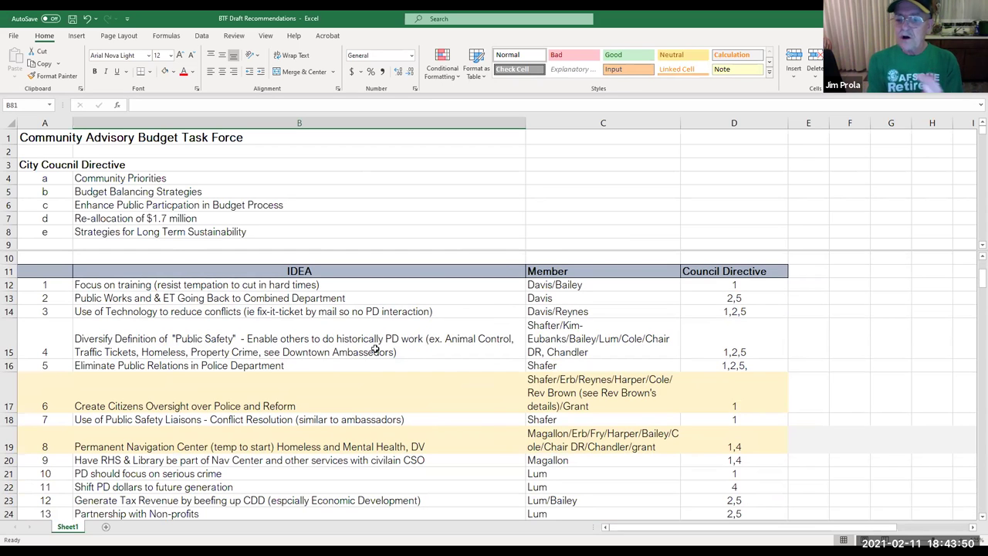
scroll(319, 333, down, 1)
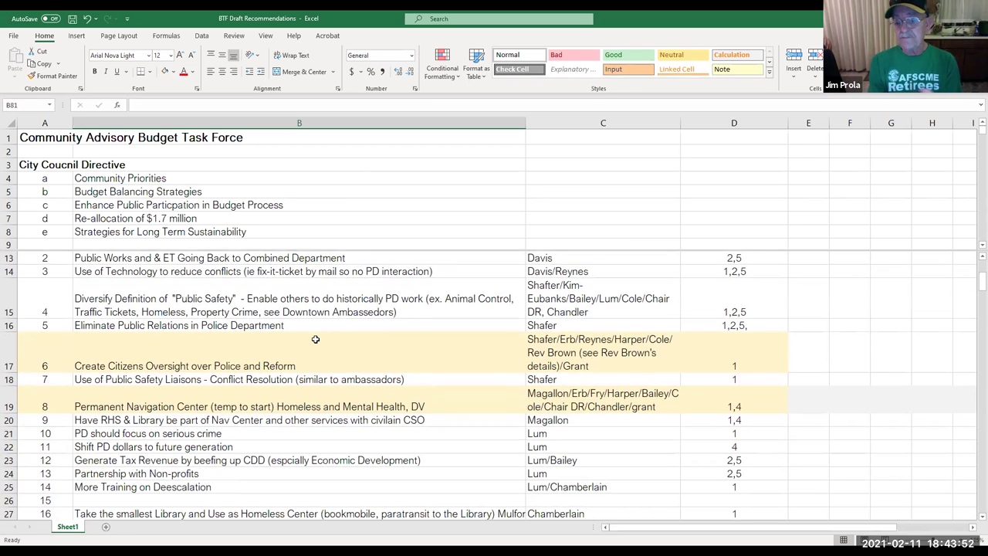
scroll(315, 339, down, 1)
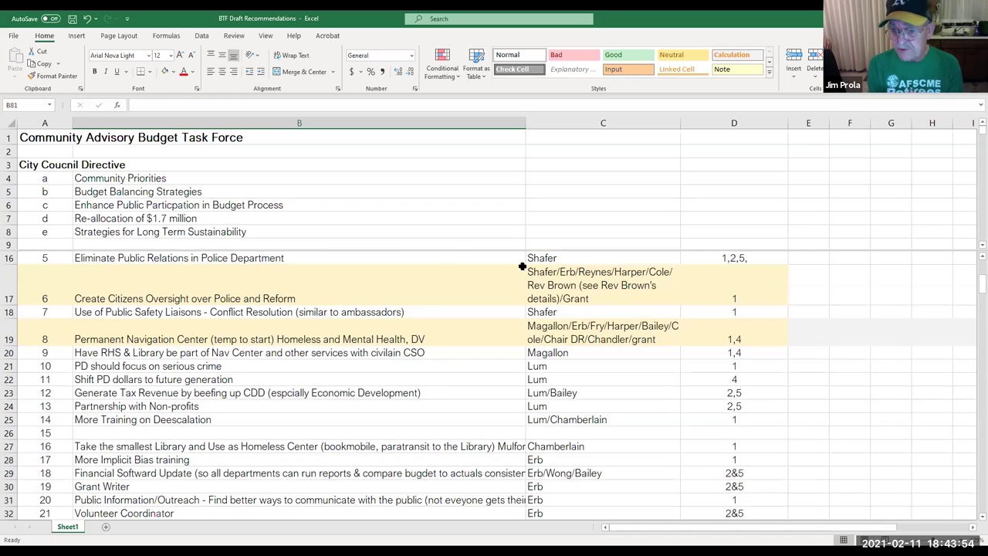
click(196, 297)
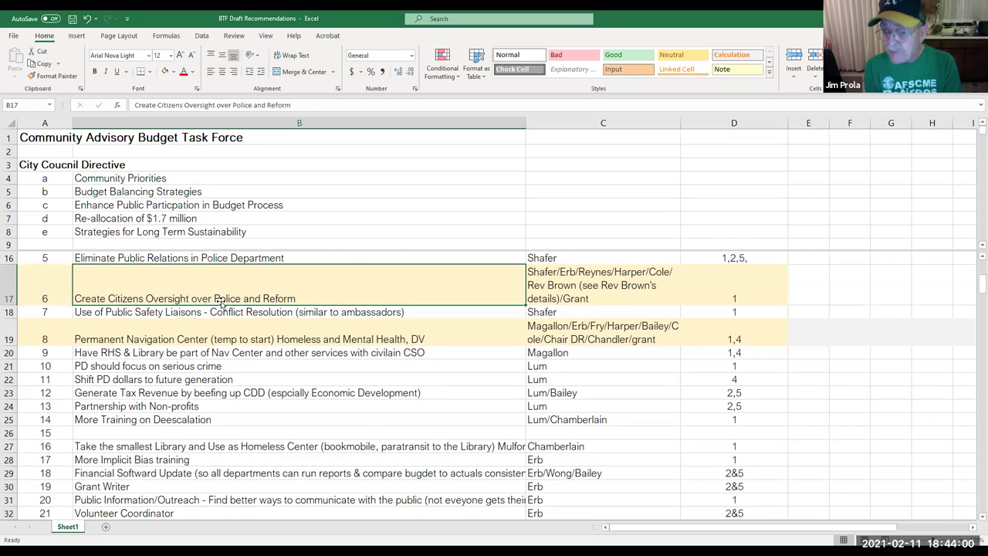
click(9, 311)
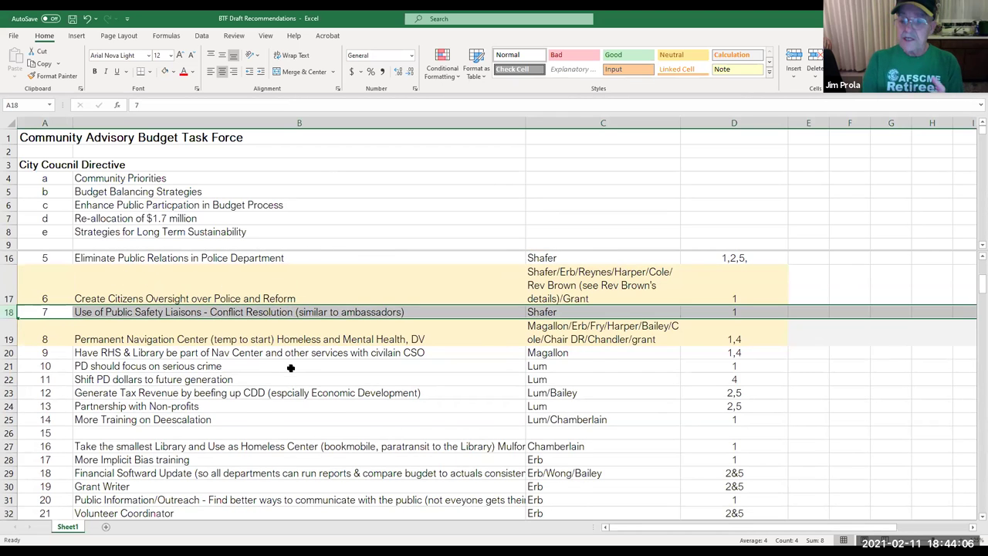
scroll(290, 368, down, 4)
scroll(291, 368, down, 15)
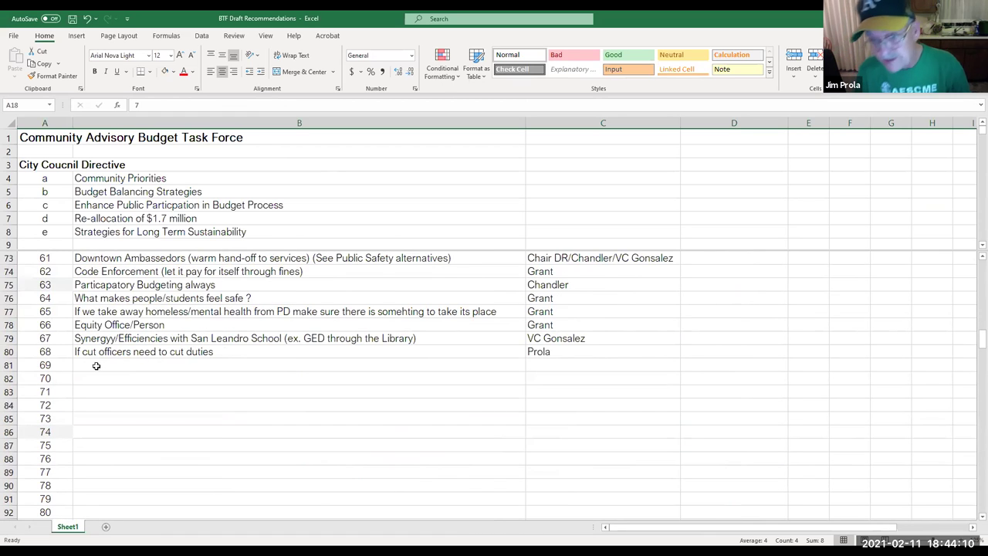
Enter idea 69, 'PD/RHS/CM to come up with the plan', in B81 and credit idea 68's member in C81
click(105, 363)
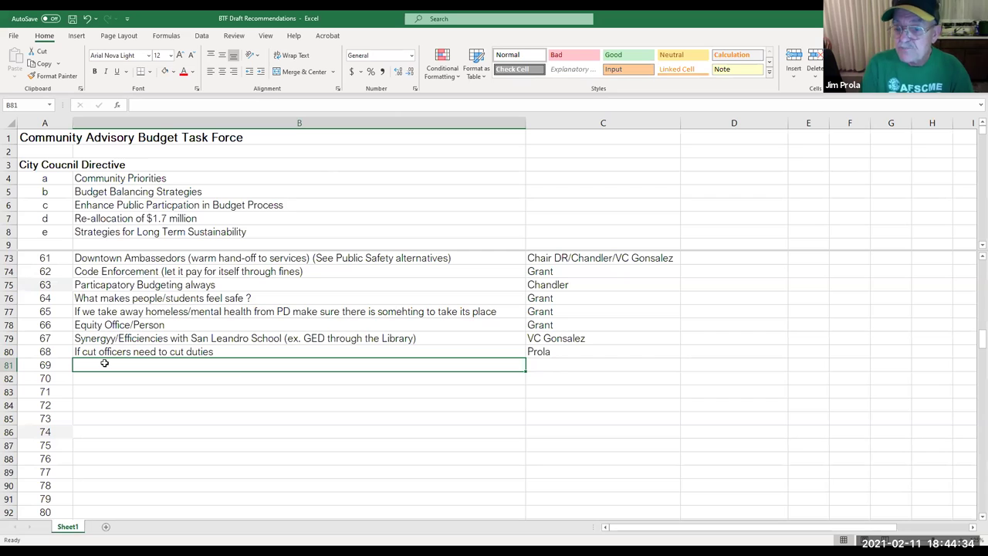
text(PD/)
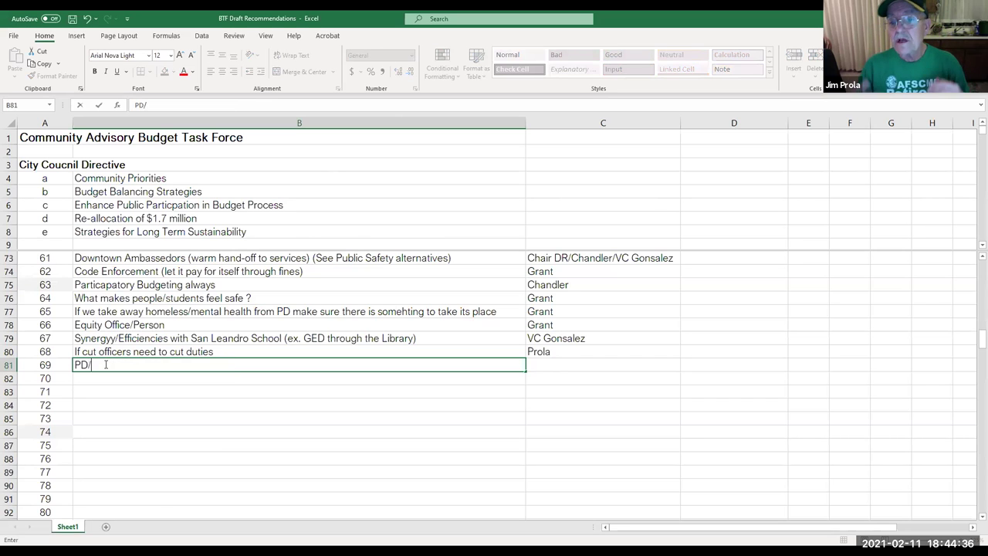
text(RHS?)
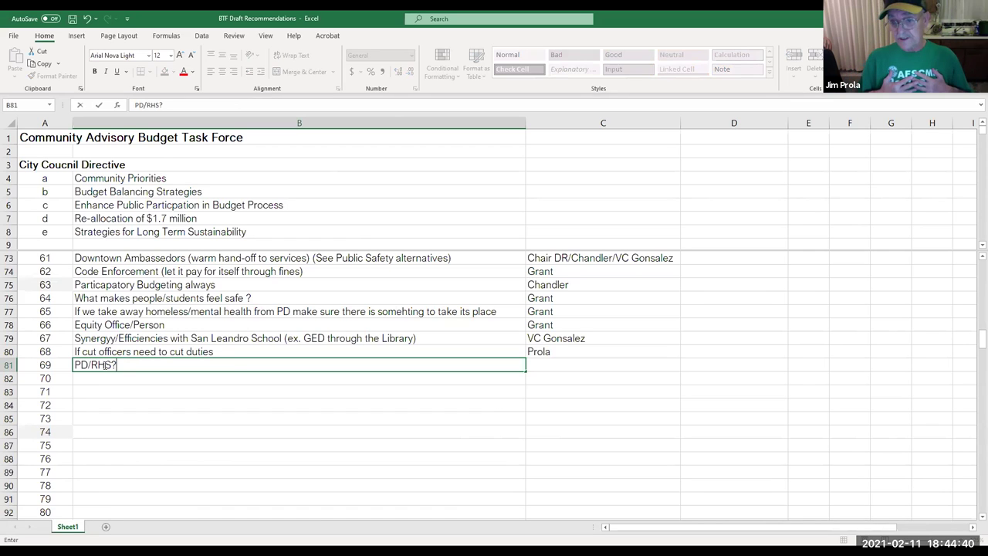
key(BackSpace)
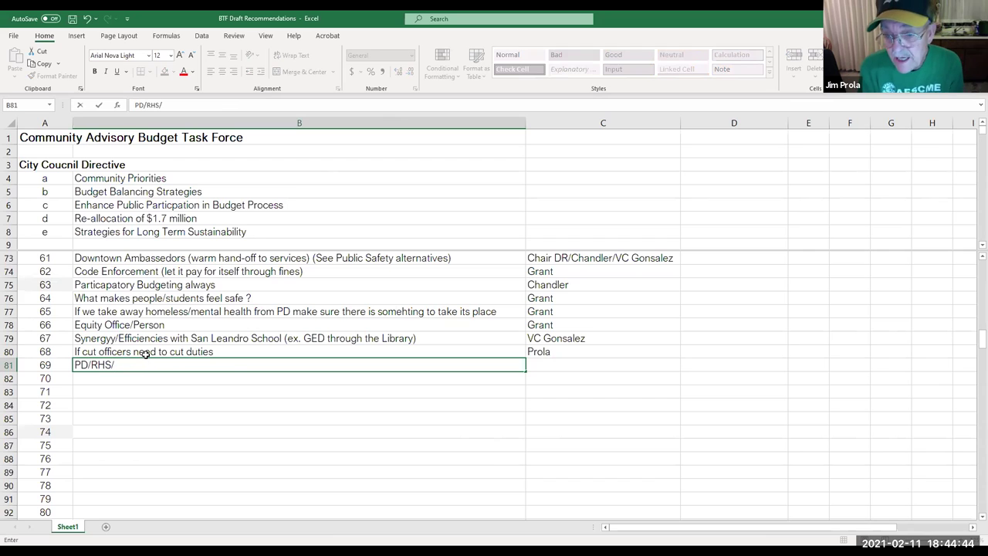
text(CM)
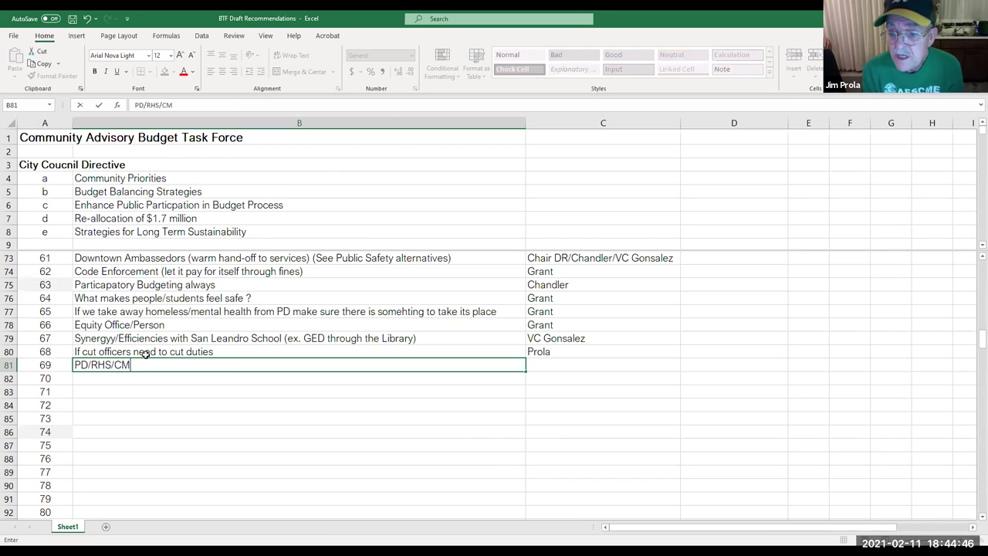
text( to come up)
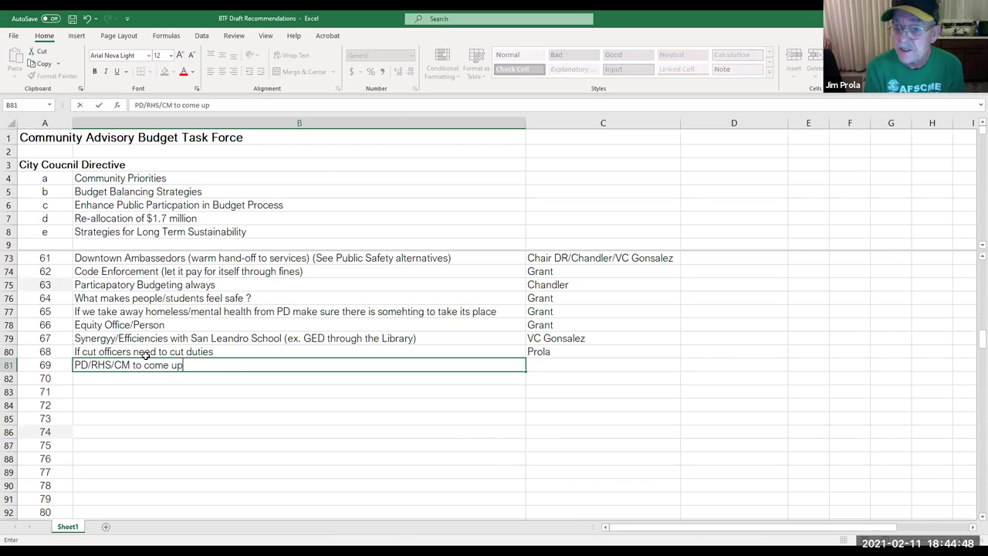
text( with the pla)
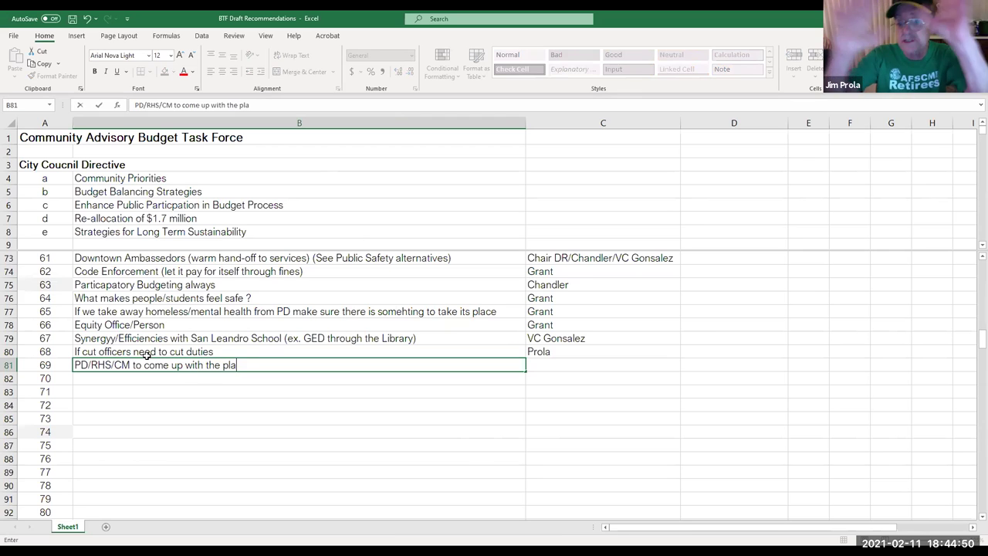
text(n to be)
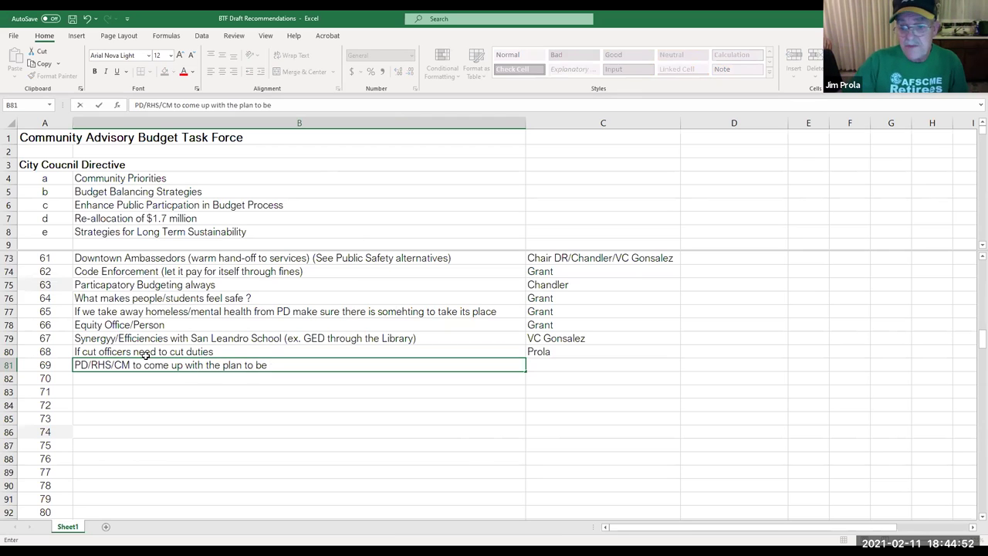
text( appr)
key(BackSpace)
key(BackSpace)
key(BackSpace)
key(BackSpace)
key(BackSpace)
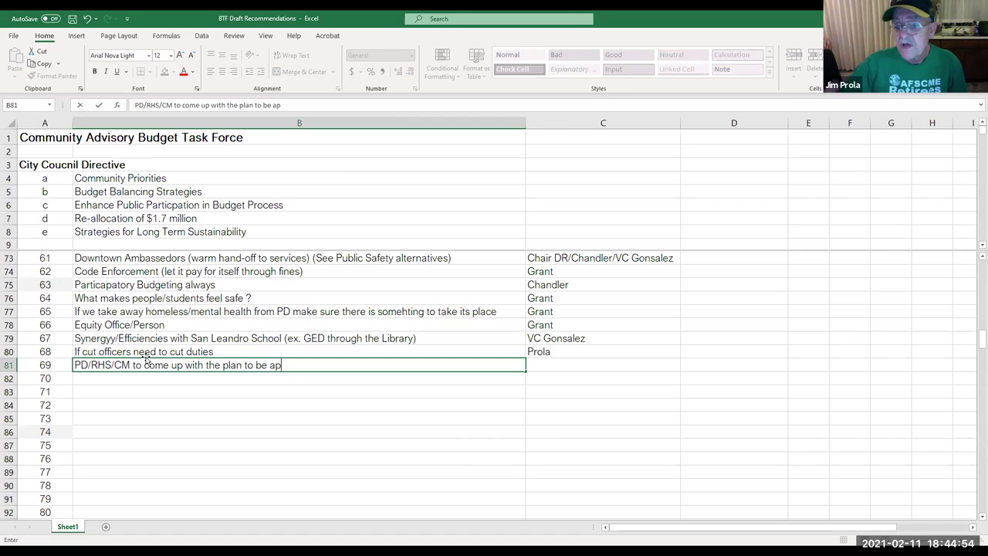
key(BackSpace)
key(BackSpace)
key(BackSpace)
key(BackSpace)
key(BackSpace)
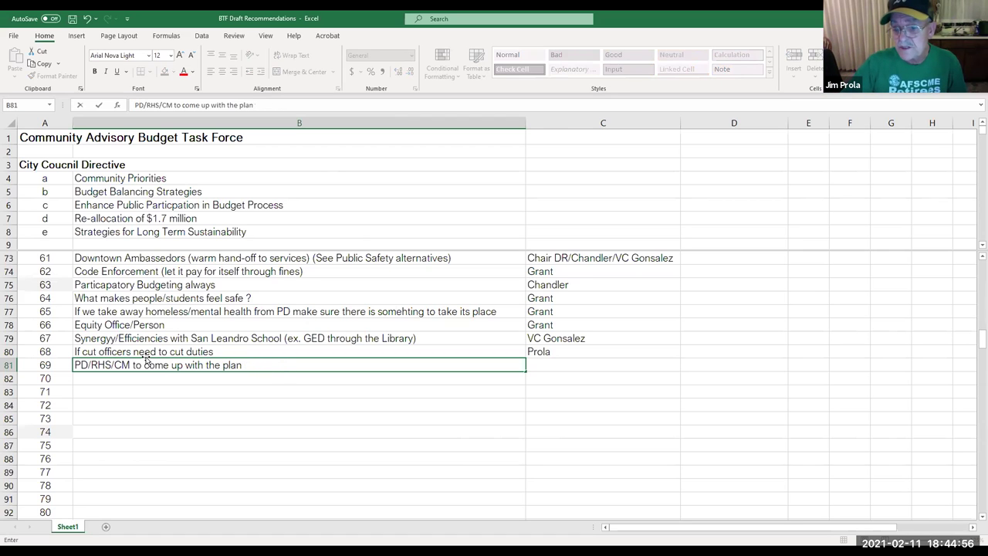
key(Tab)
text(Prola)
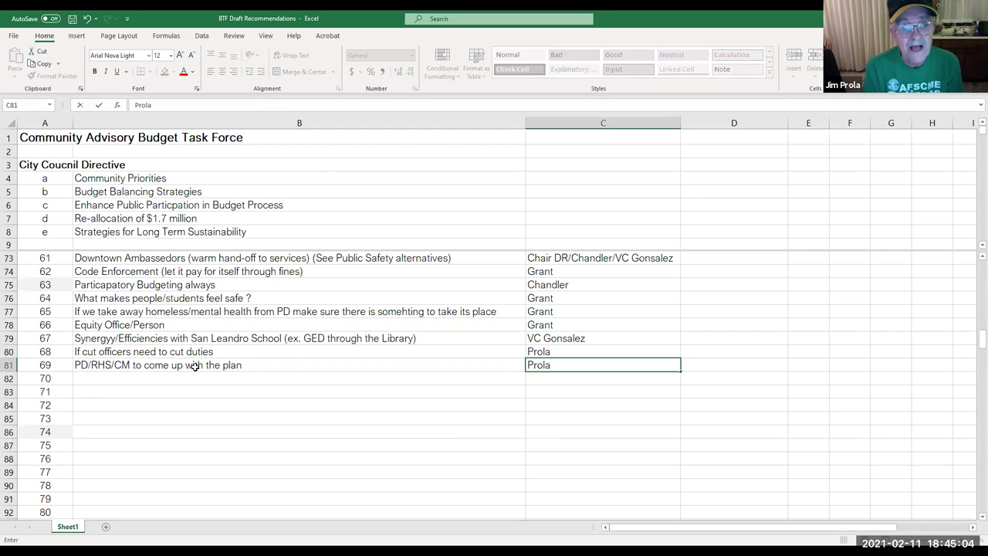
Revise B81, replacing PD with Chief and RHS with the director's name, and append '(Reform not Defund)'
click(96, 364)
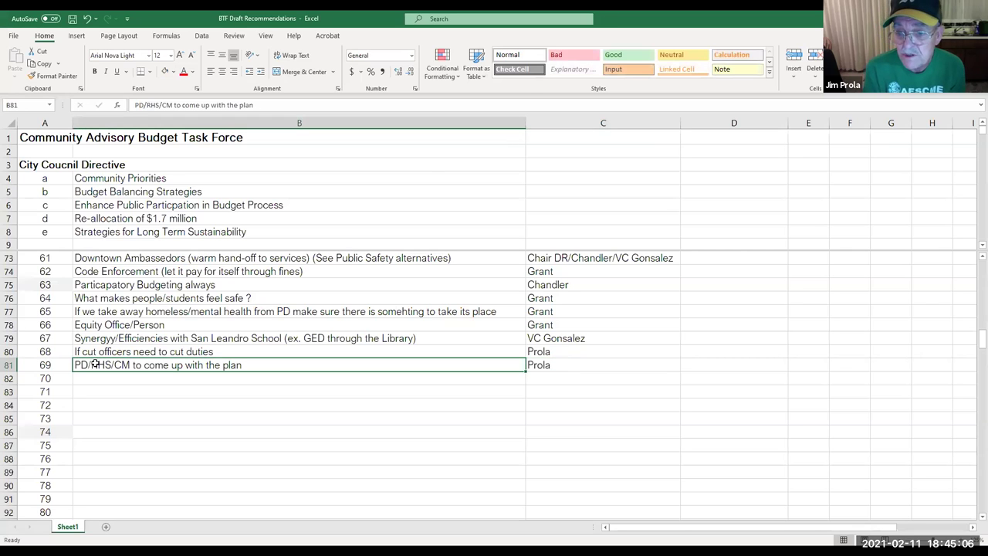
click(146, 106)
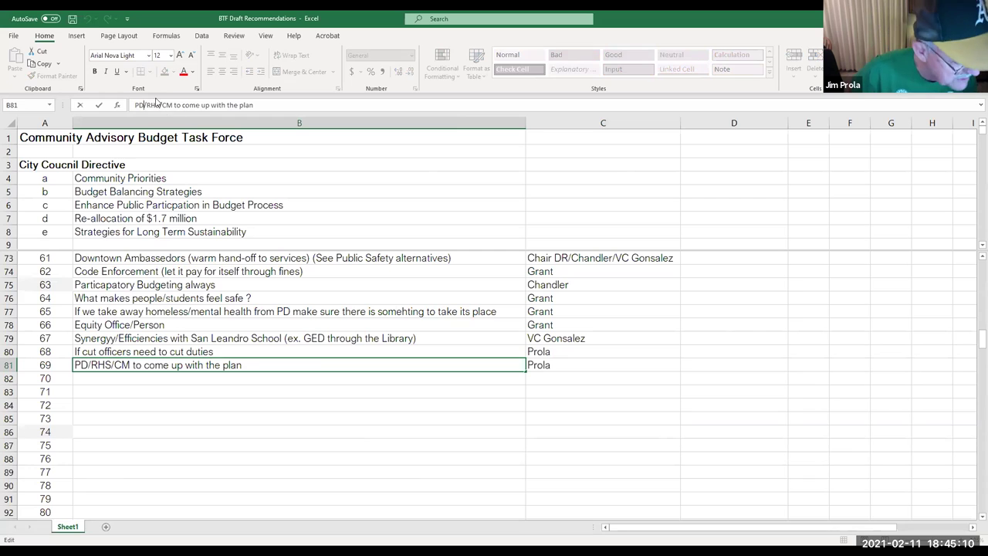
key(BackSpace)
key(BackSpace)
text(Chief)
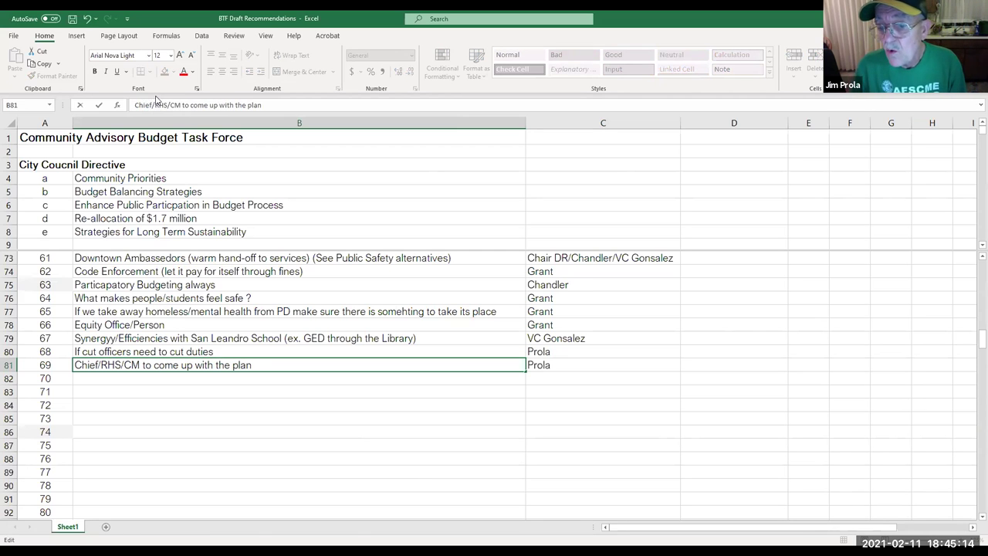
key(Delete)
key(Delete)
key(Delete)
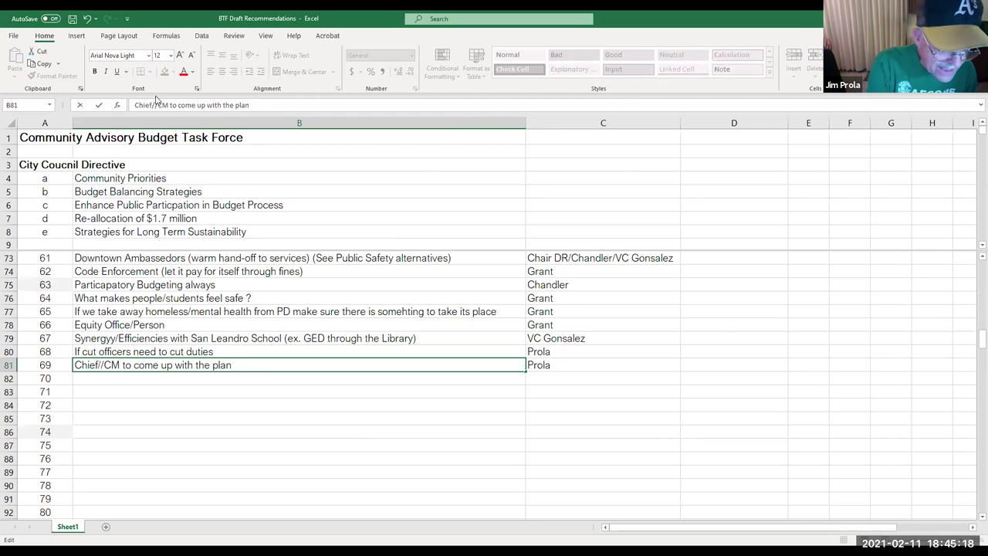
text(D)
text(irector )
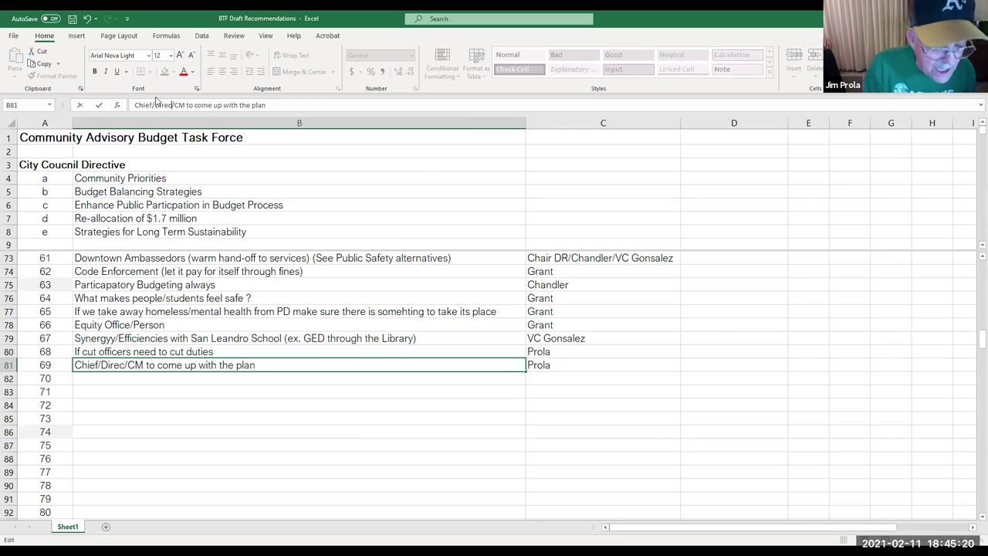
text(Dong)
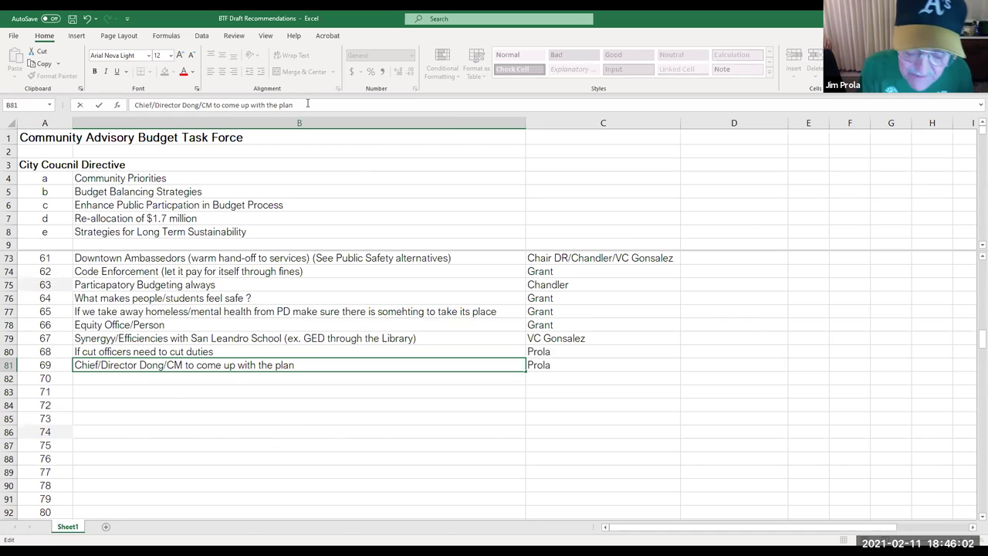
text(Re)
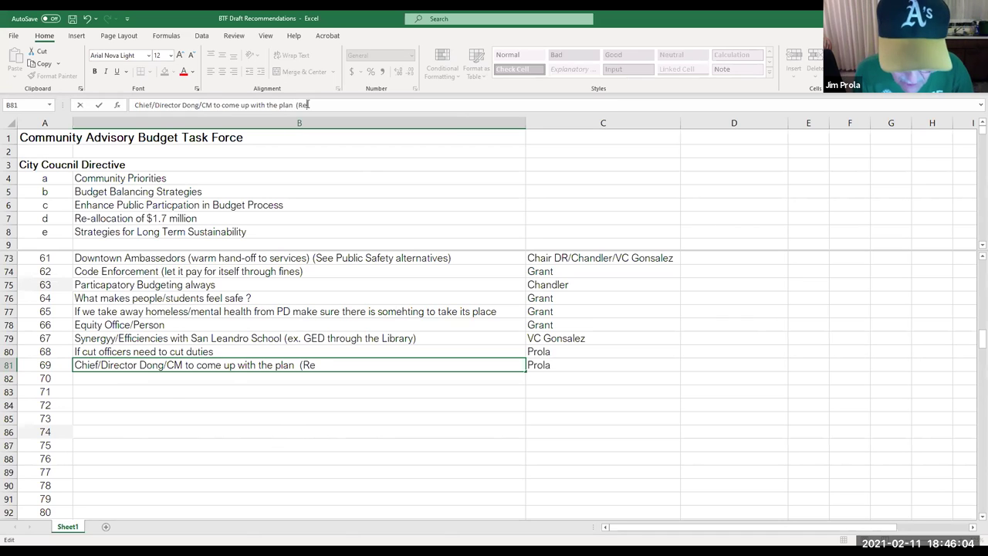
text(for,m)
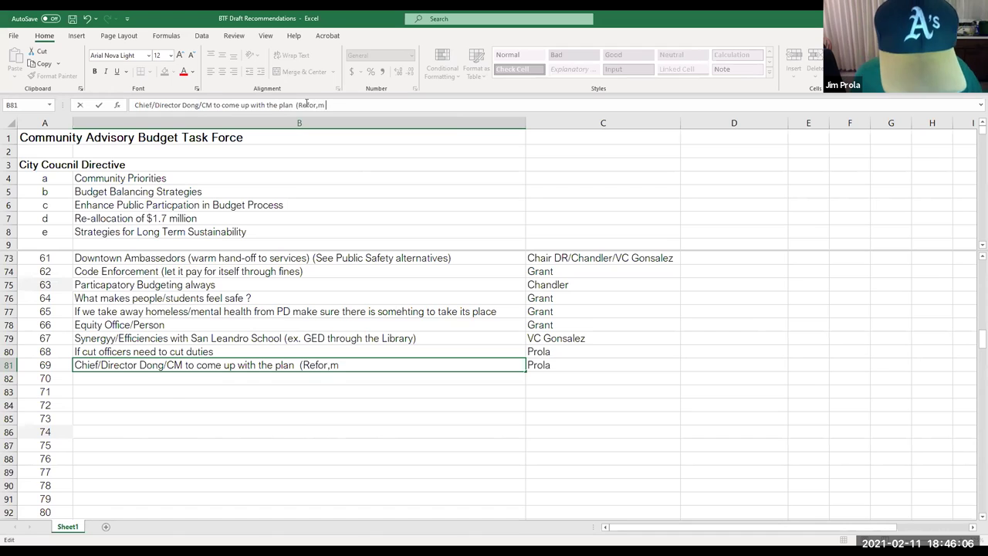
text( not Defund)
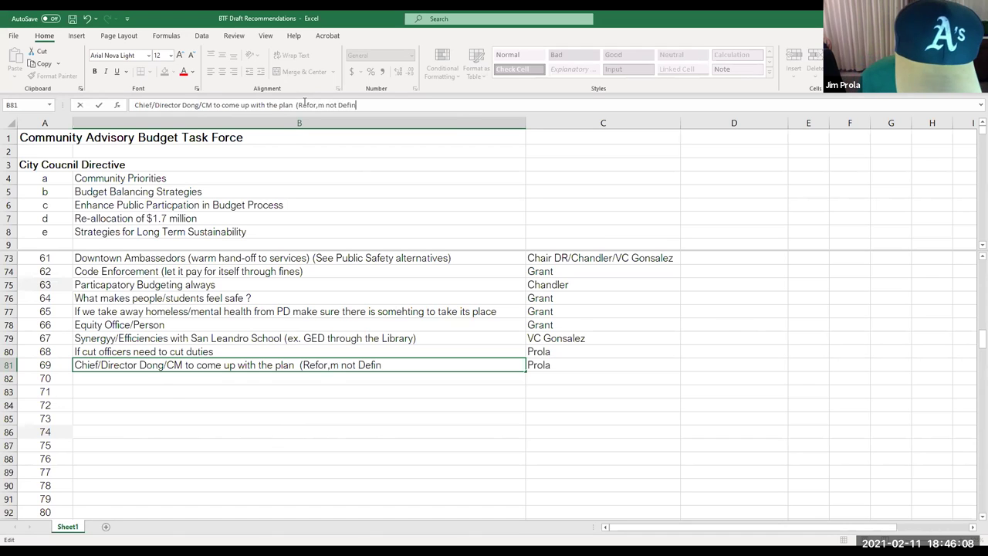
text())
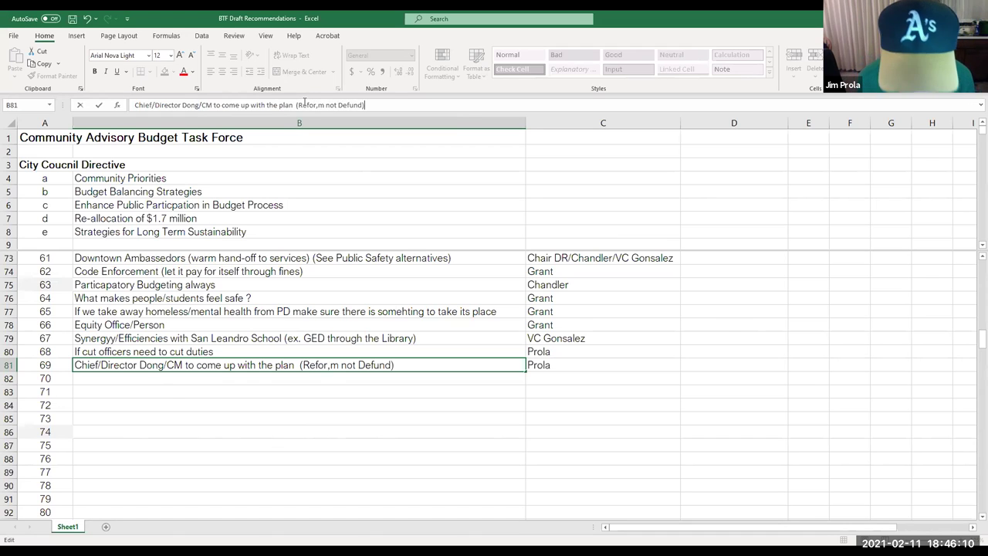
key(Left)
key(Left)
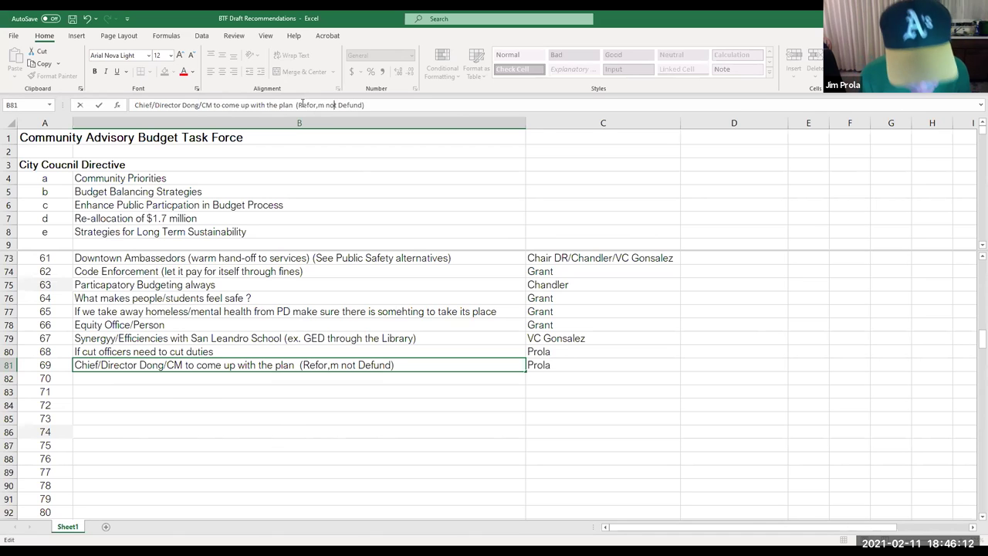
key(BackSpace)
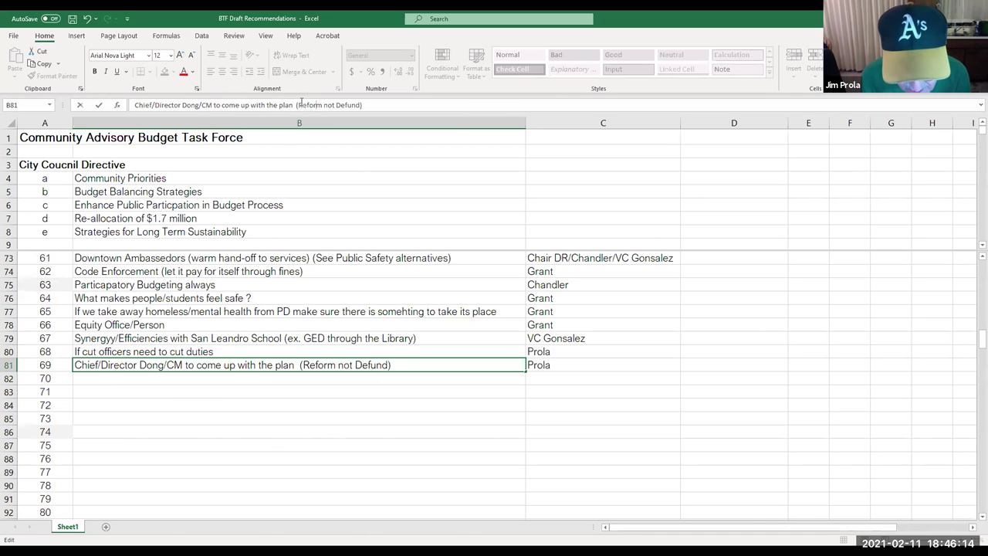
key(Return)
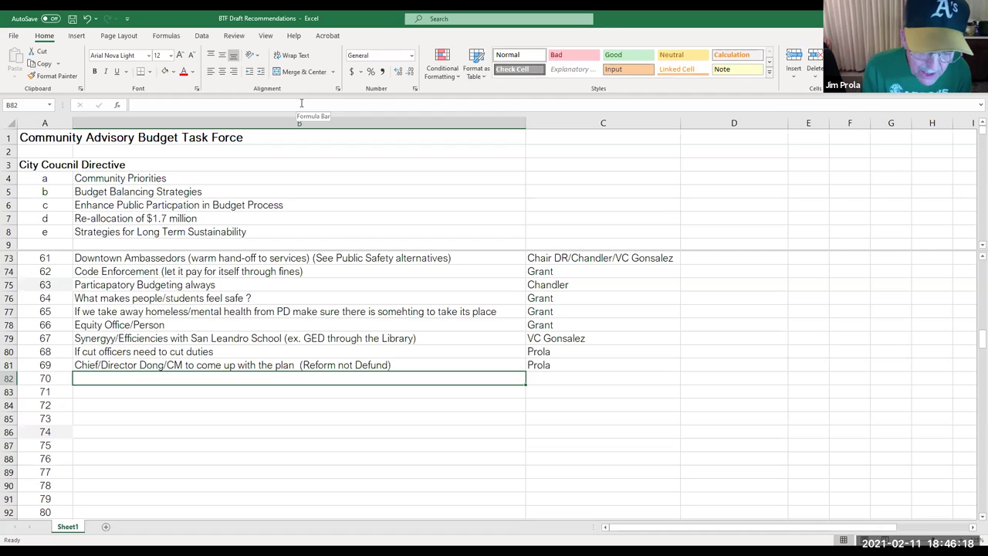
Type the first part of idea 70 in B82: 'Do not cut full time employees (maybe temp/p/t)'
text(Not cut )
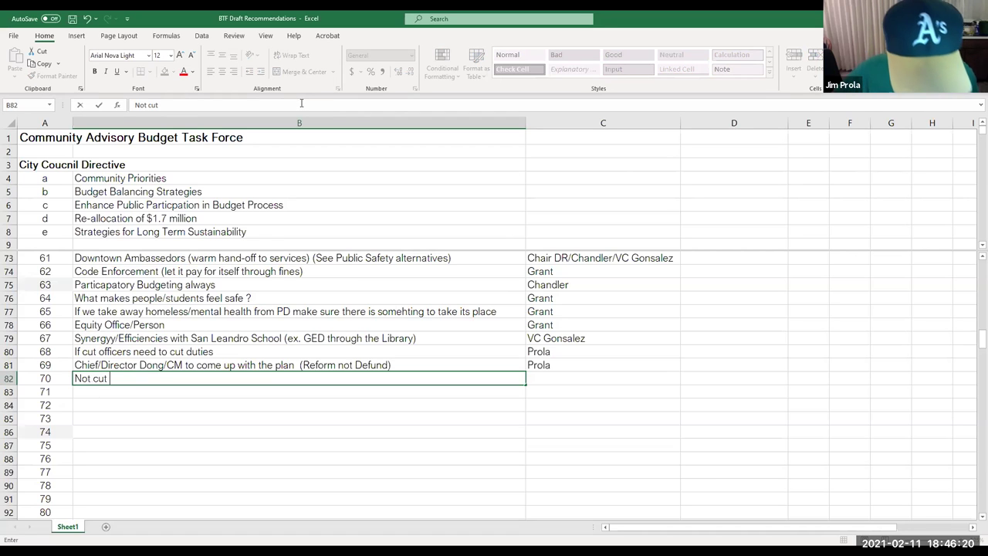
text(any perman)
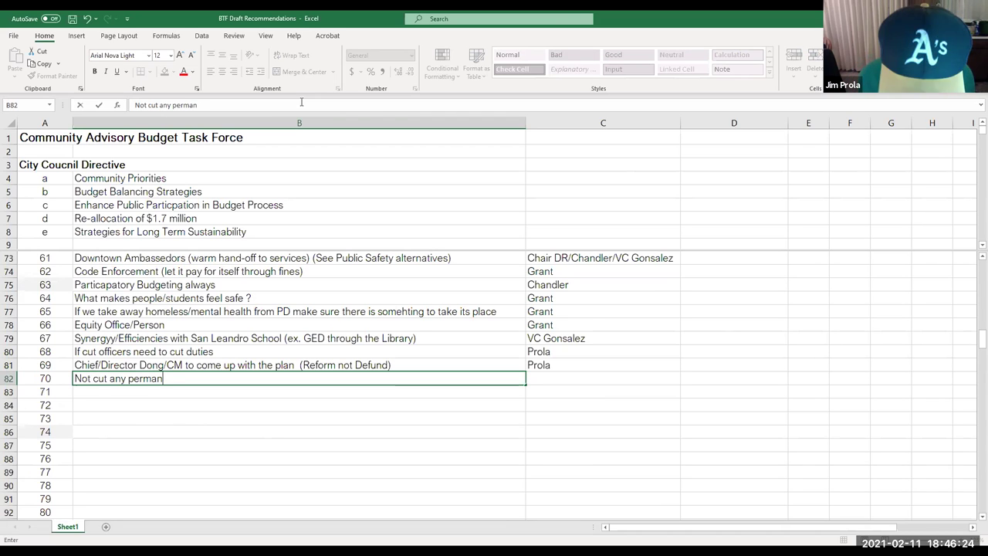
key(BackSpace)
key(BackSpace)
key(BackSpace)
key(BackSpace)
key(BackSpace)
key(BackSpace)
key(BackSpace)
key(BackSpace)
key(BackSpace)
key(BackSpace)
key(BackSpace)
key(BackSpace)
key(BackSpace)
key(BackSpace)
key(BackSpace)
key(BackSpace)
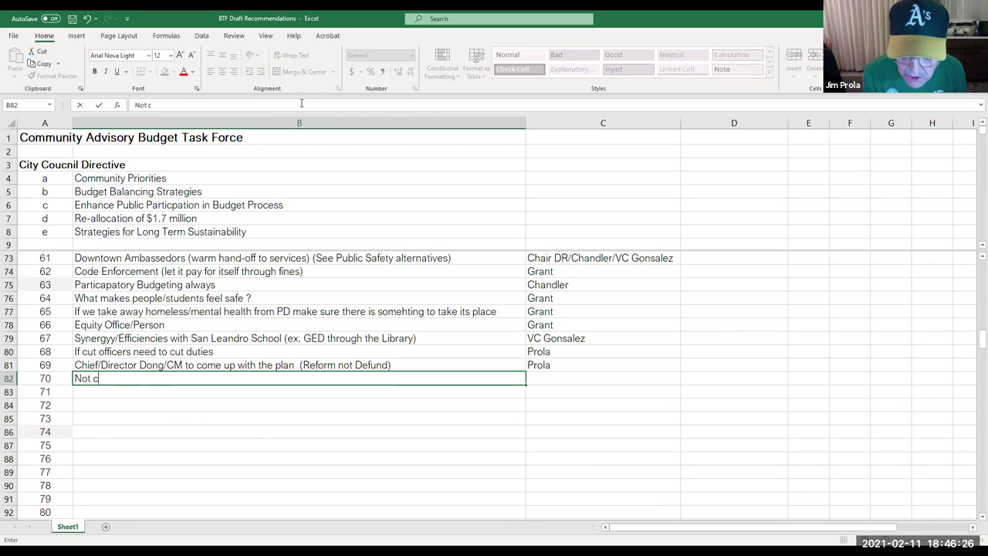
key(BackSpace)
key(BackSpace)
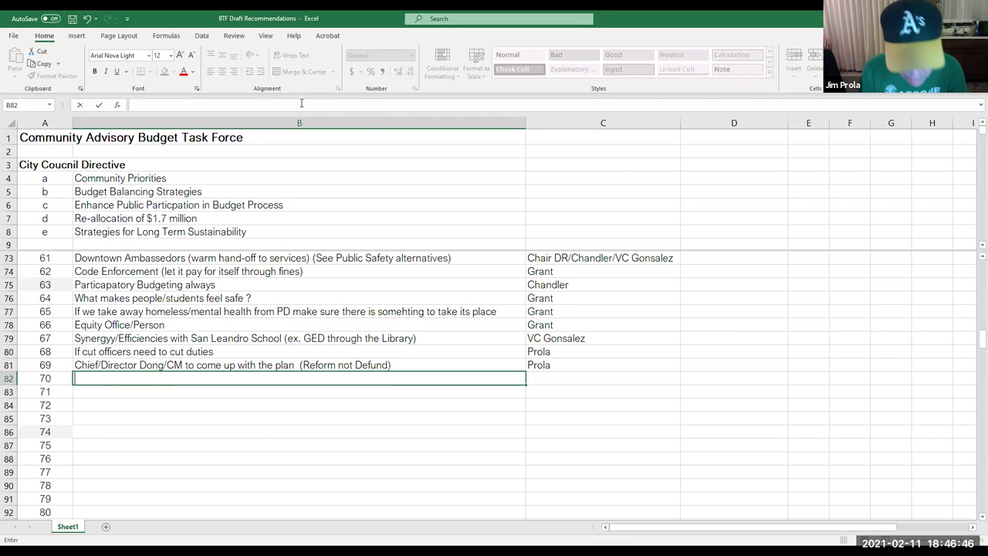
text(Do not )
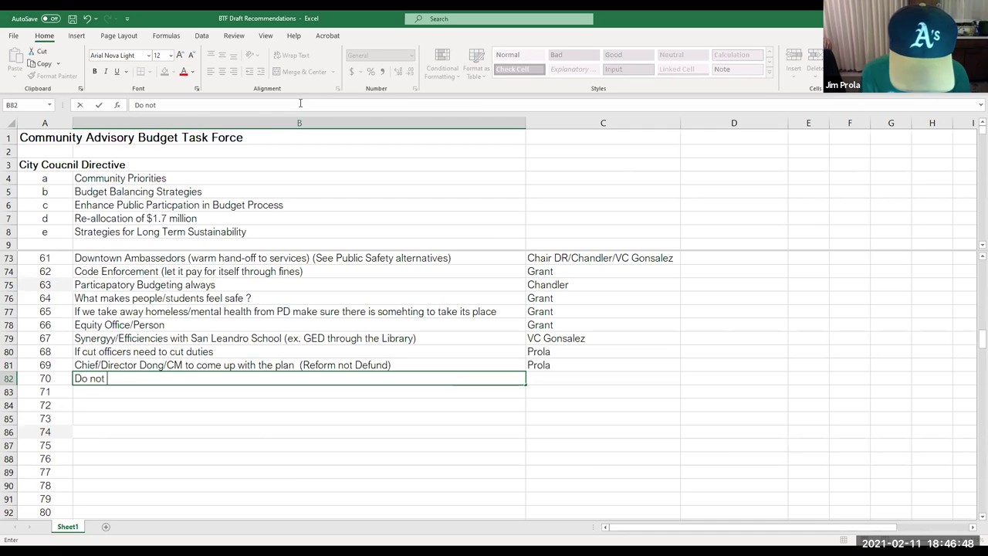
text(cut full tem)
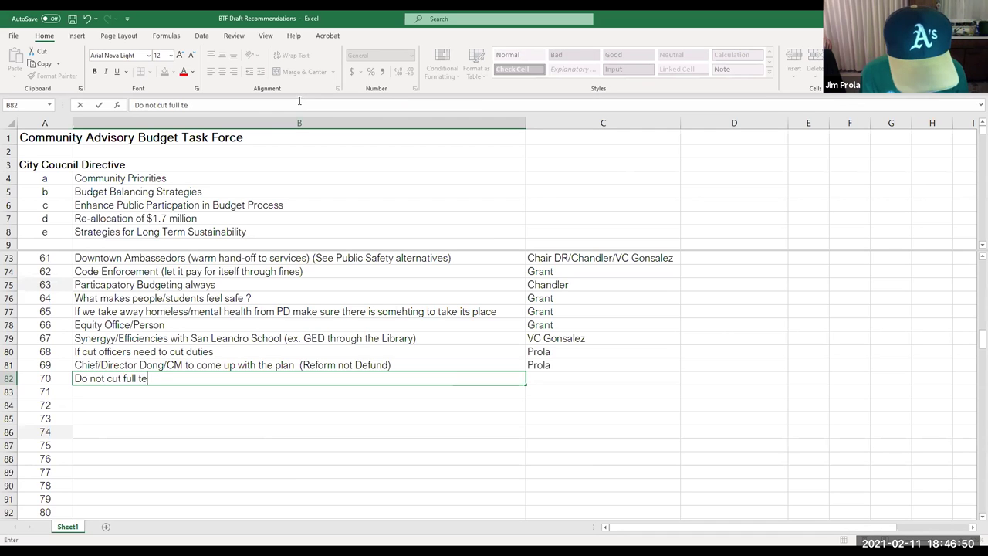
key(BackSpace)
key(BackSpace)
key(BackSpace)
text(time empl)
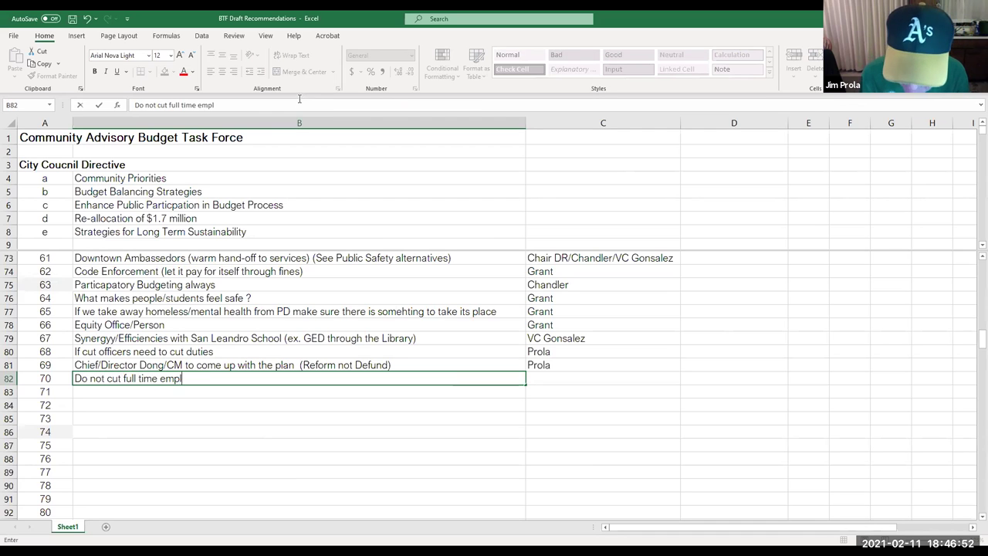
text(oyees ()
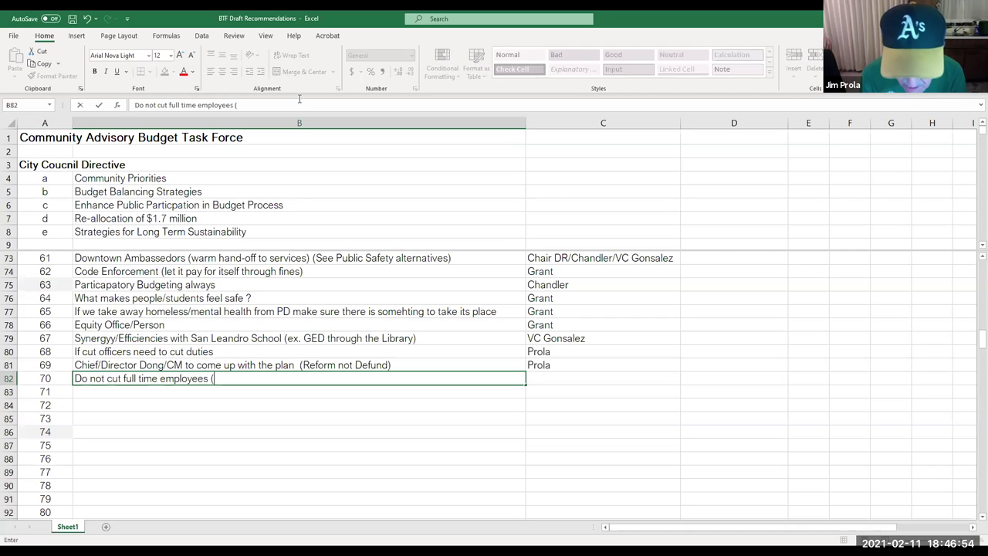
text(maybe )
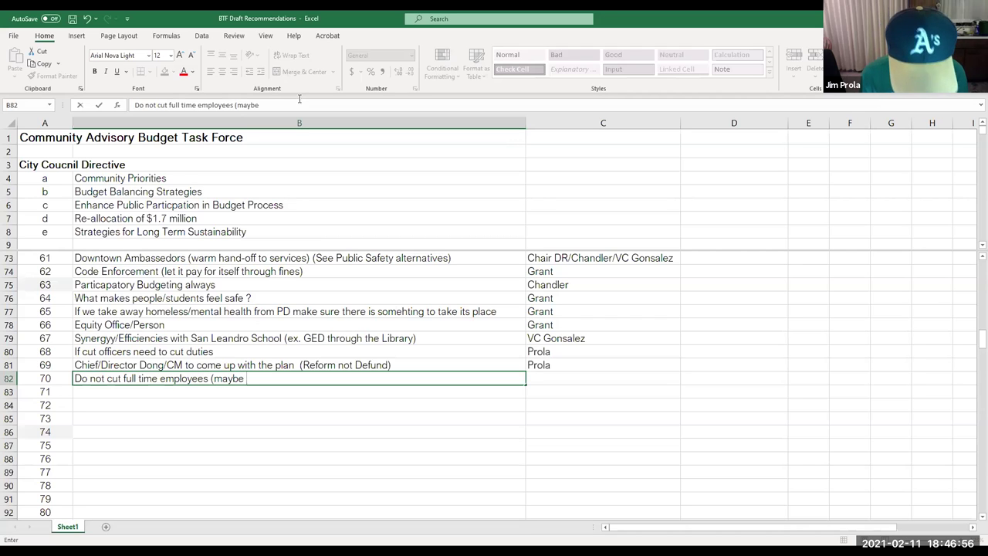
text(temp/p/t))
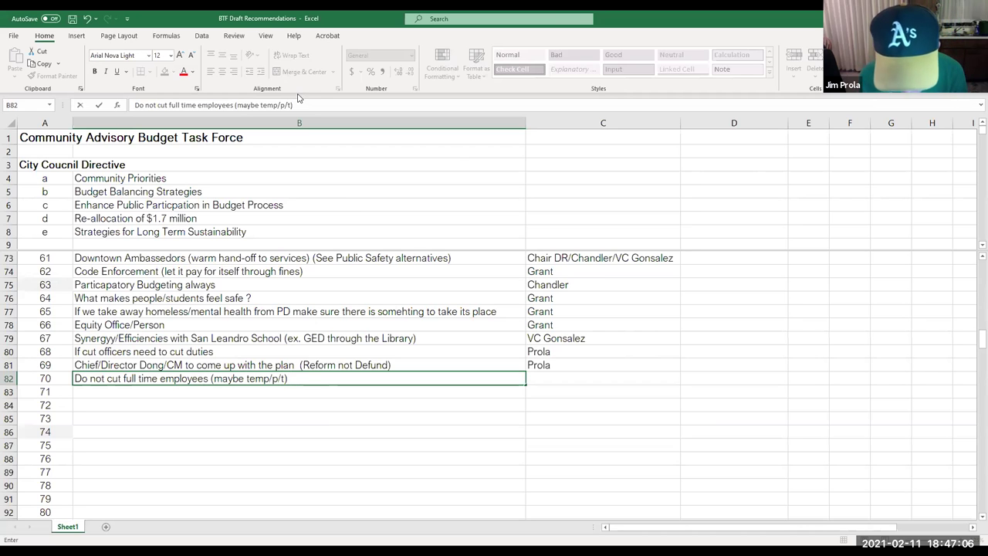
Complete idea 70 with 'Incentive for senior emplyees to retire' and commit it
text(Retirment)
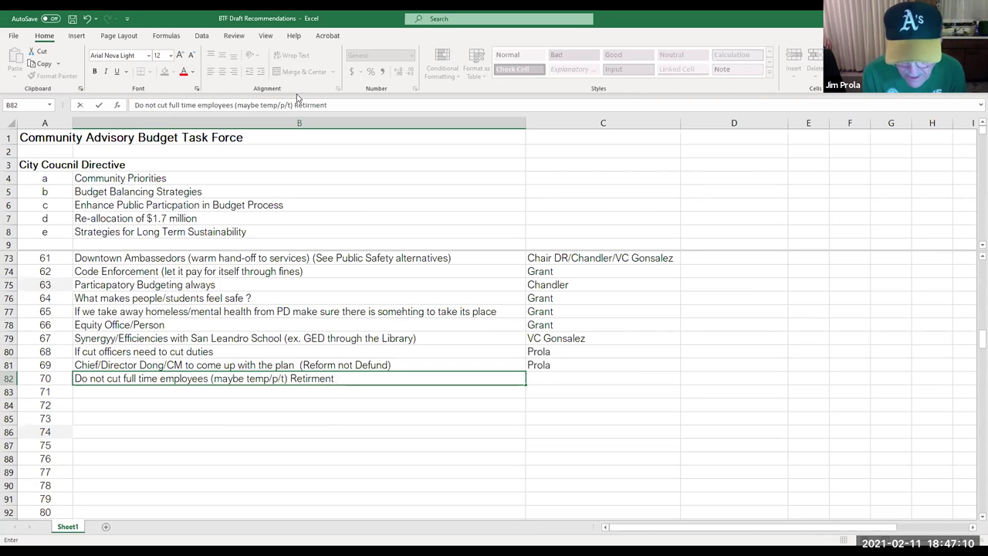
key(BackSpace)
key(BackSpace)
key(BackSpace)
key(BackSpace)
key(BackSpace)
key(BackSpace)
key(BackSpace)
key(BackSpace)
key(BackSpace)
key(BackSpace)
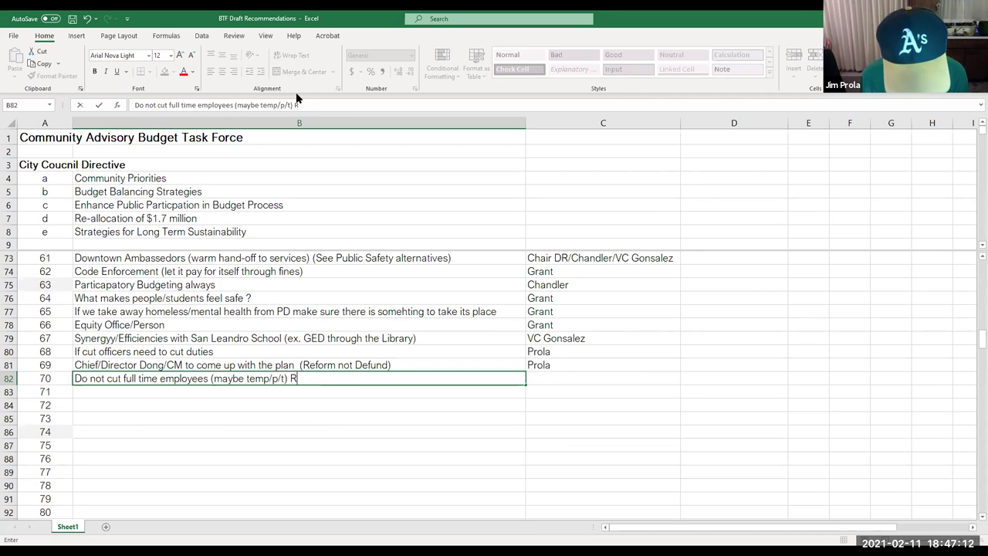
text(Incentive)
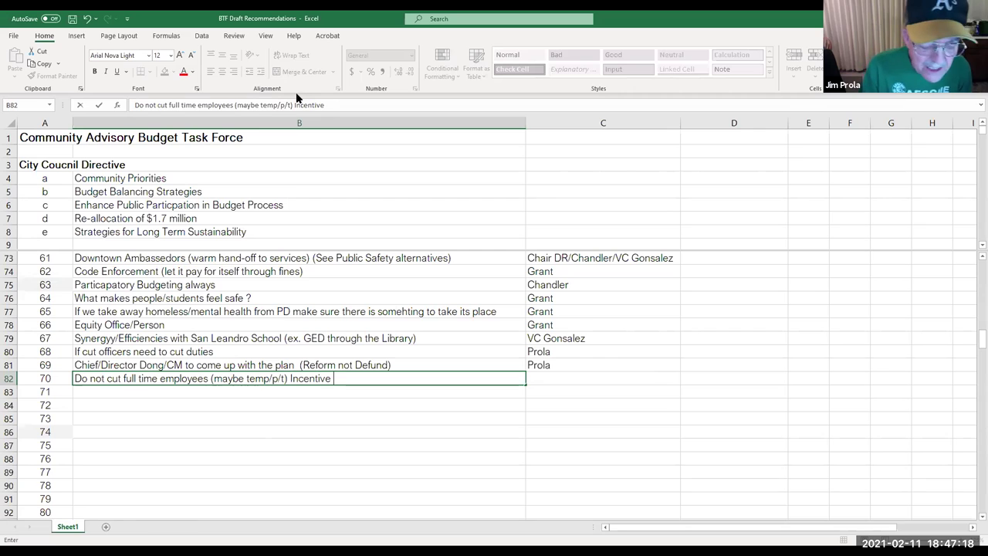
text( for )
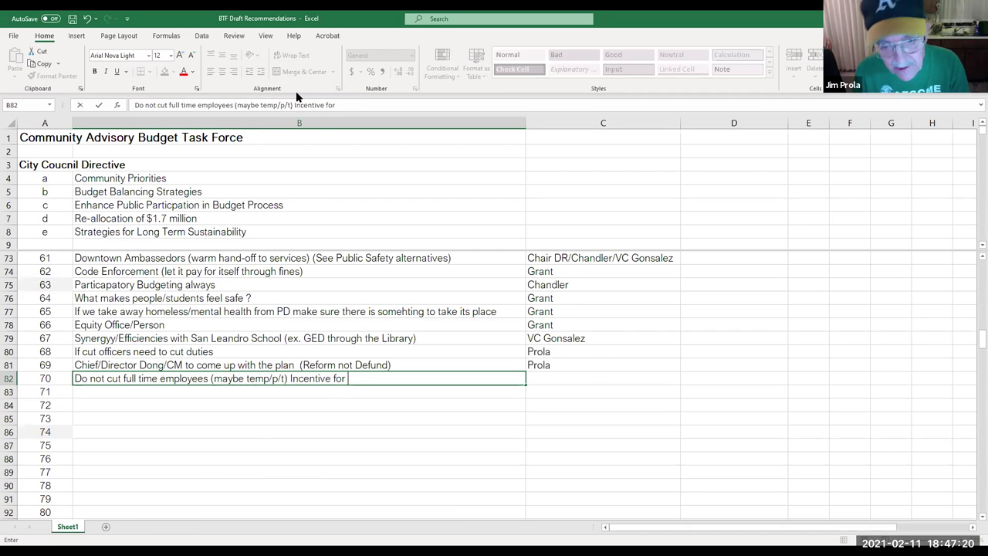
text(senior empl)
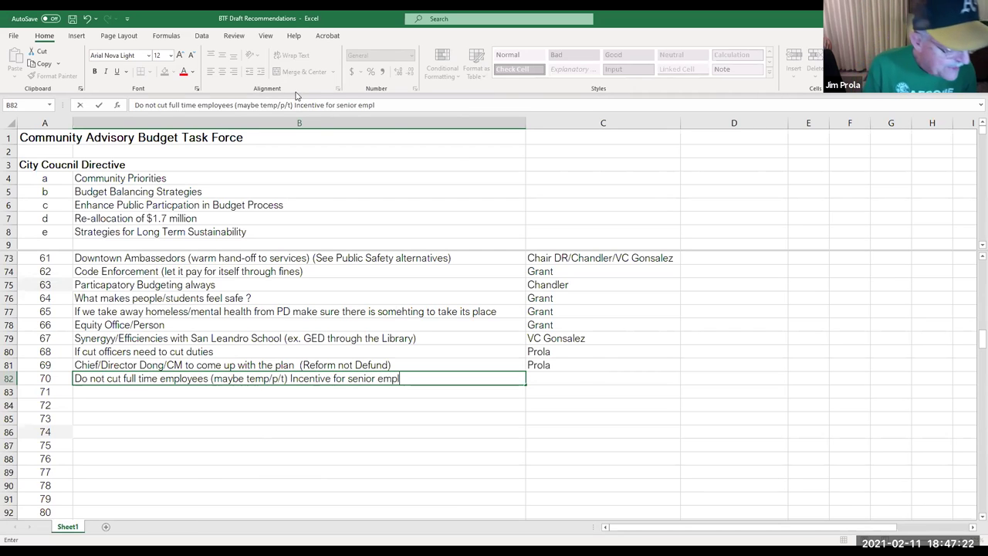
text(yees to reitre)
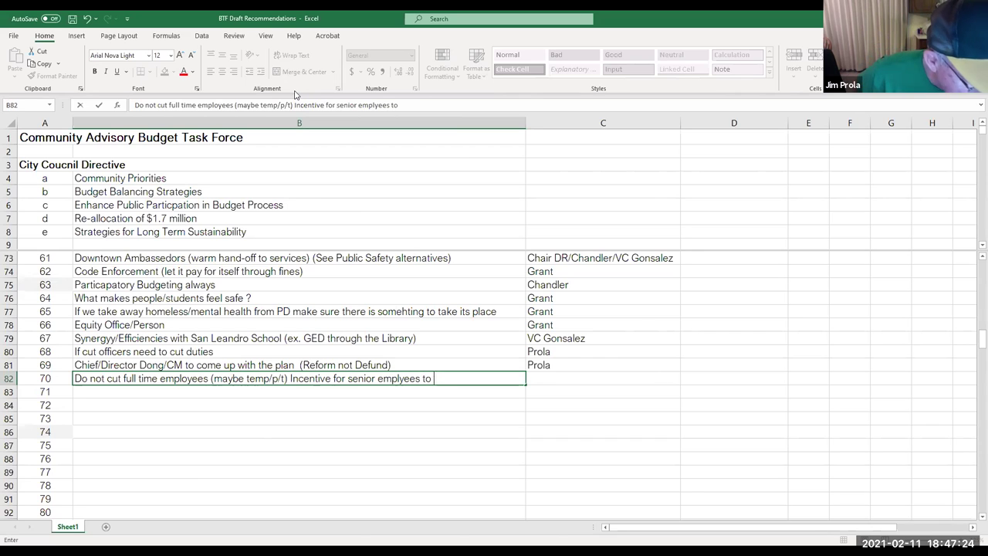
key(BackSpace)
key(BackSpace)
key(BackSpace)
key(BackSpace)
text(tired)
key(BackSpace)
key(BackSpace)
key(BackSpace)
key(BackSpace)
text(ire)
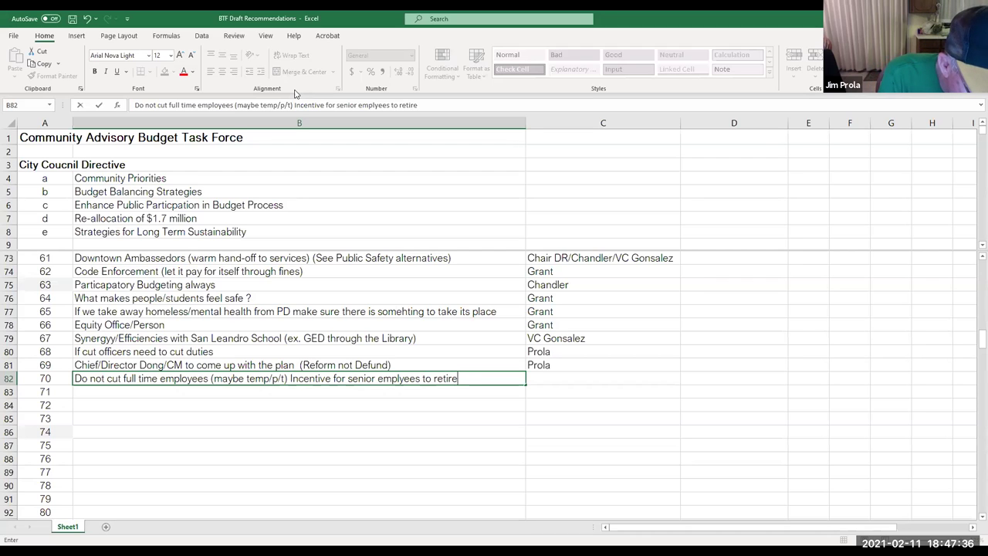
key(Return)
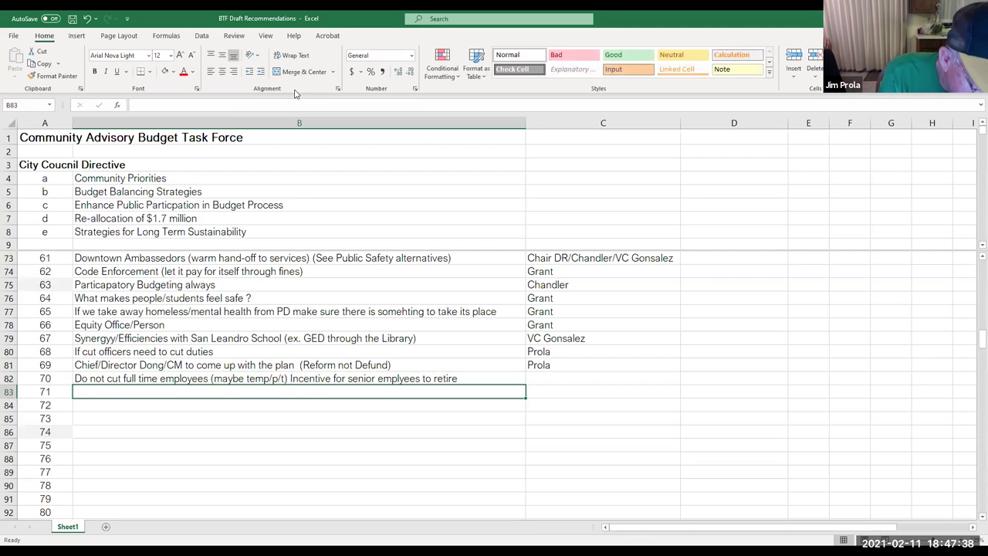
Enter idea 71, 'Pools and CASA renovations put on hold', in B83
text(Pools and )
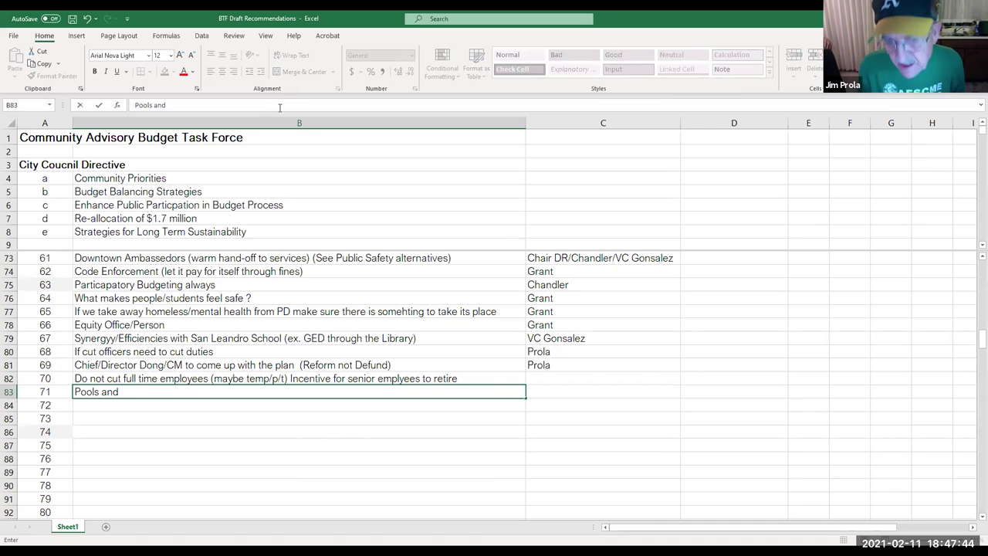
text(CASA recov)
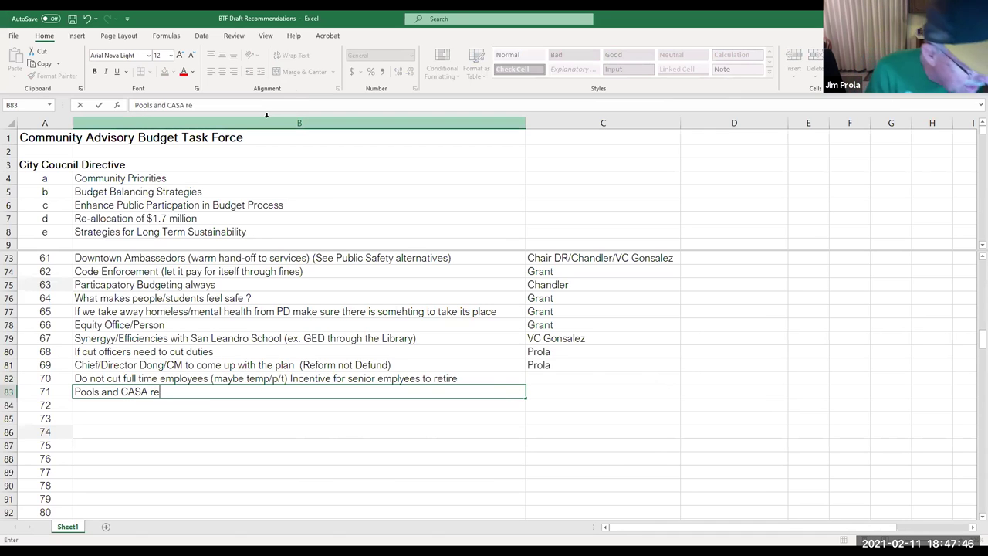
key(BackSpace)
key(BackSpace)
key(BackSpace)
text(novation )
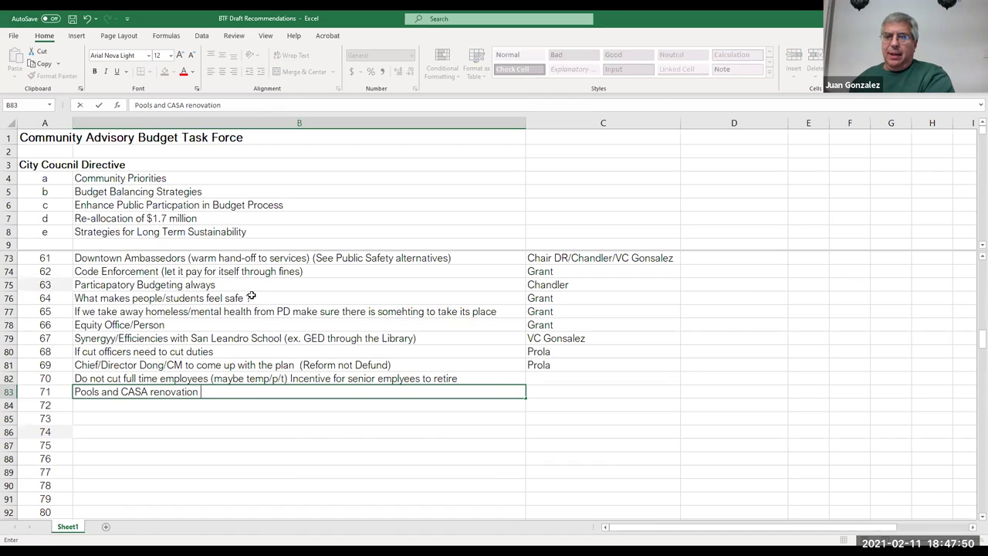
text(s put )
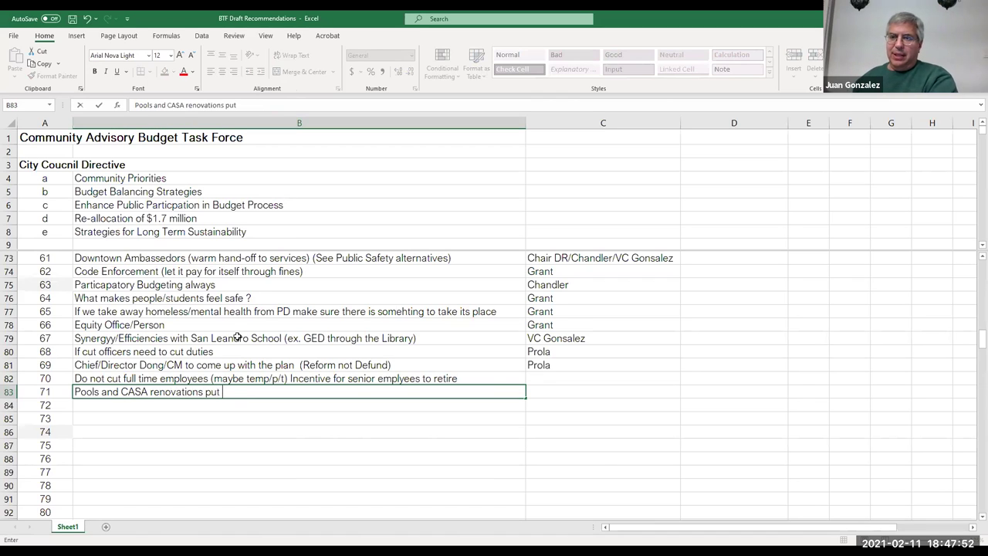
text(on hold)
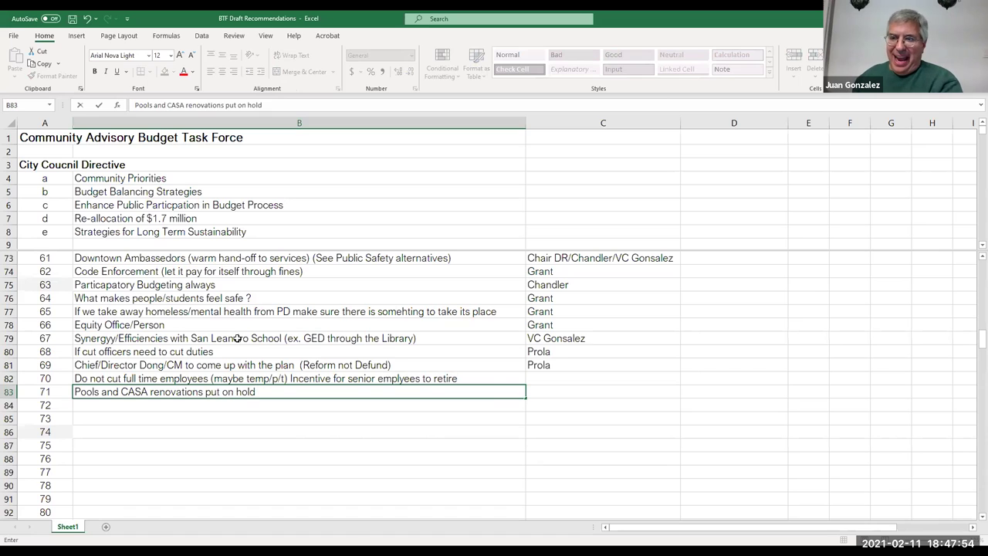
key(Tab)
Credit ideas 71 and 70 to idea 69's member, removing a stray letter from the name
text(Prola)
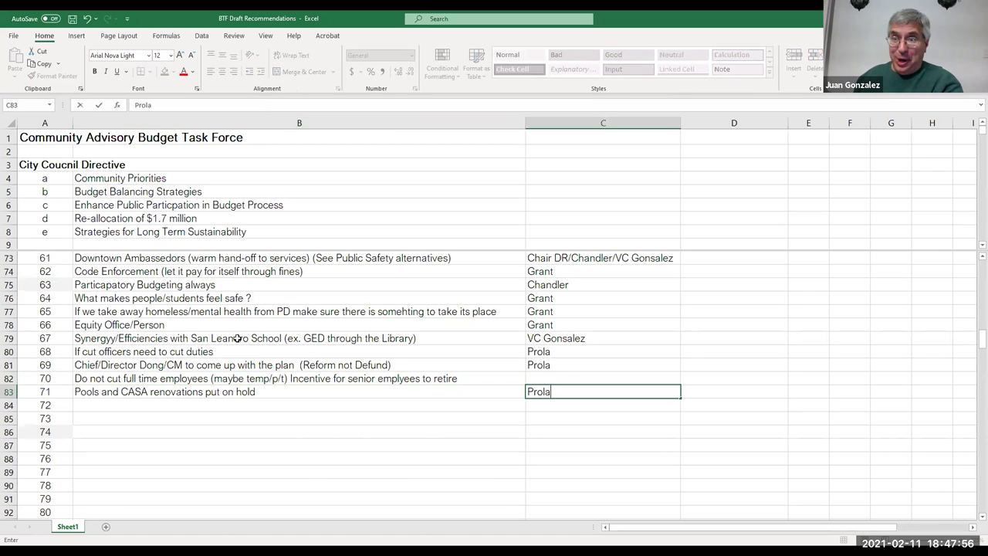
key(Up)
text(Prolan)
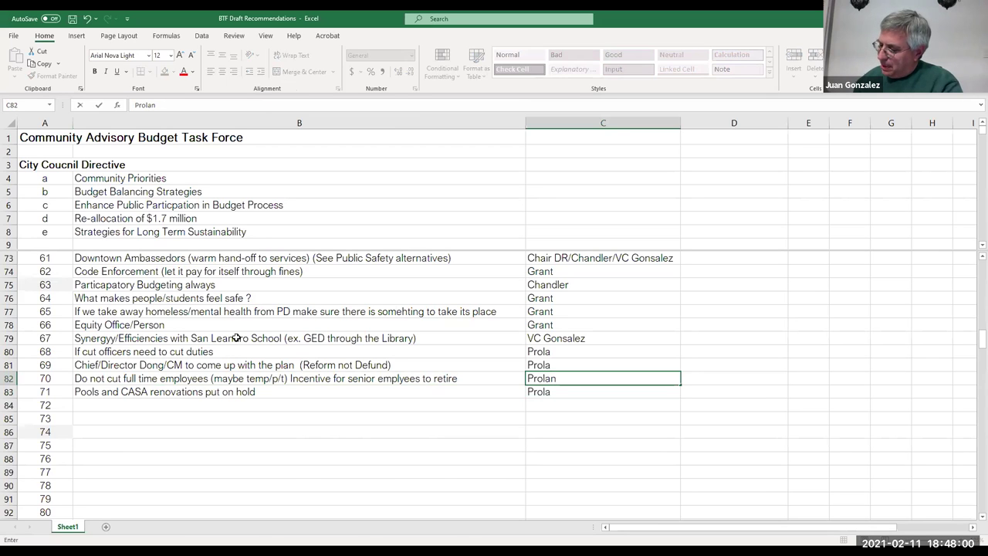
key(Return)
key(Up)
key(BackSpace)
key(Return)
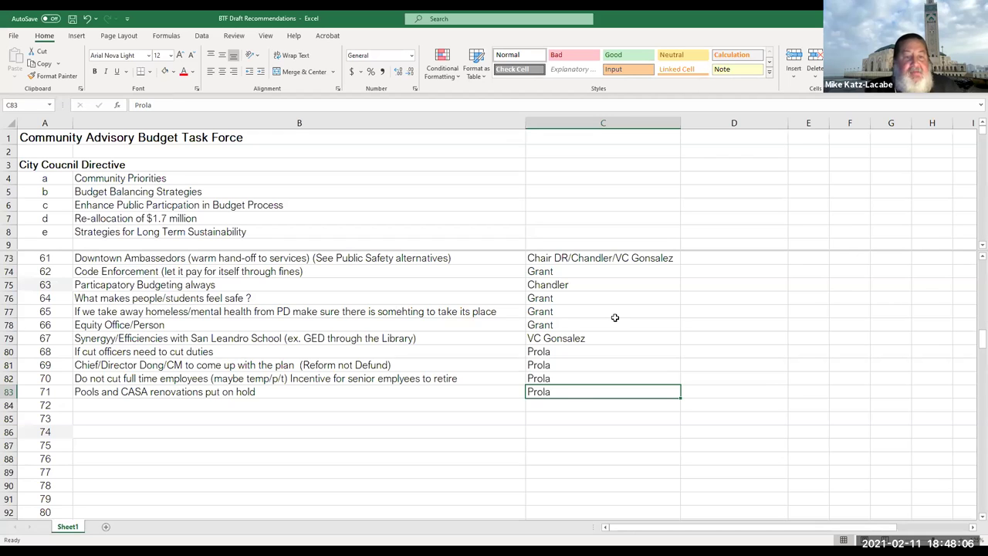
Enter another member's full name in C84 as the proposer of idea 72
click(549, 404)
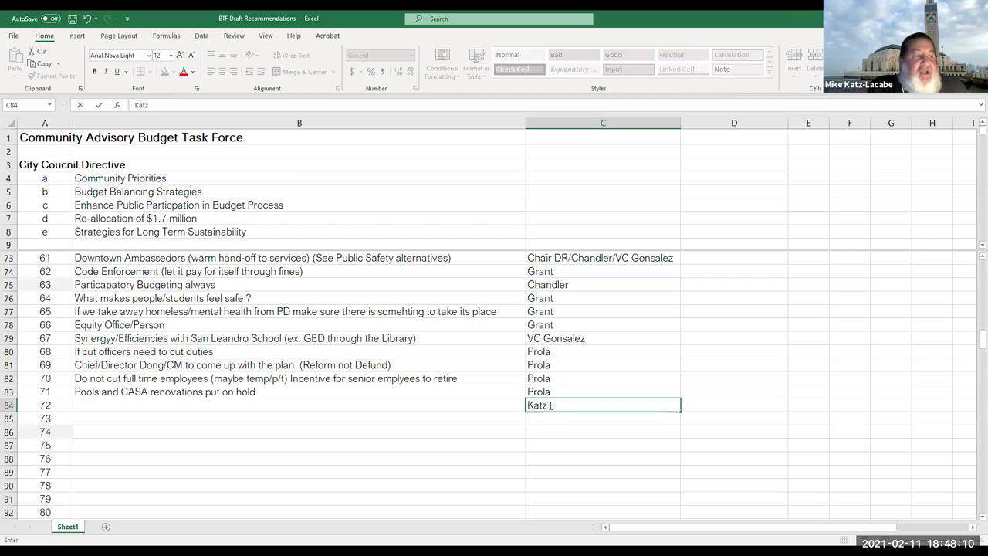
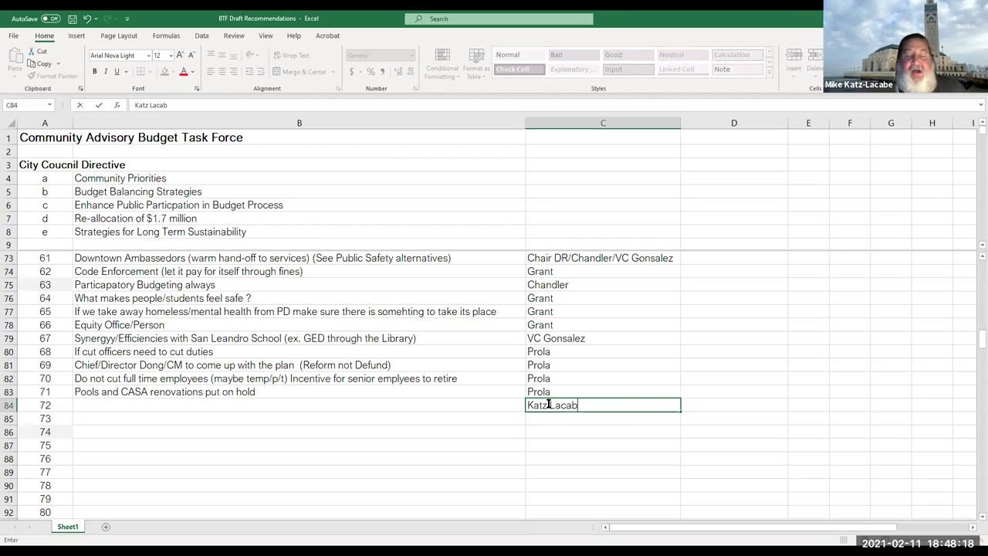
key(ctrl+Return)
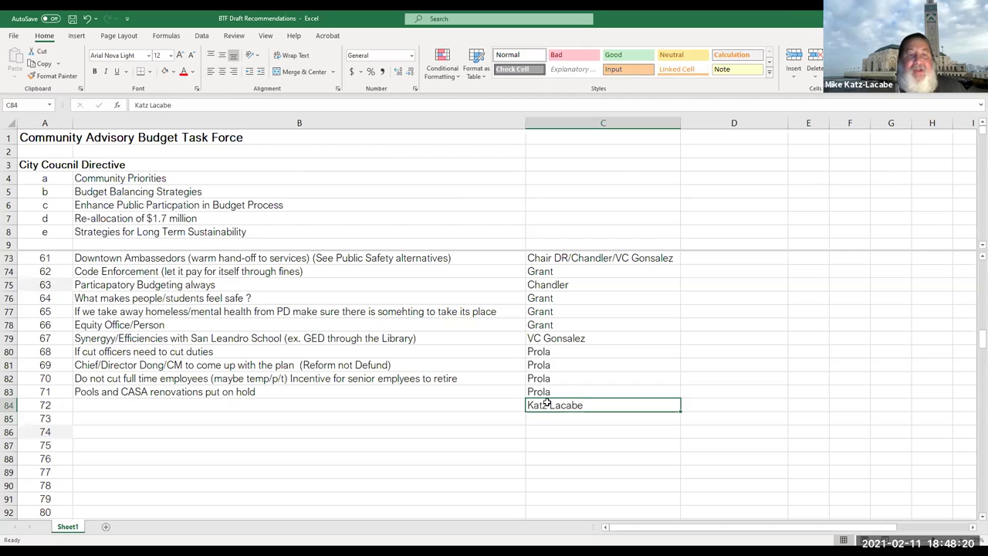
Begin idea 72's text in B84: 'Need have goals and measure those goals to…'
key(Left)
text(Gas)
key(BackSpace)
key(BackSpace)
key(BackSpace)
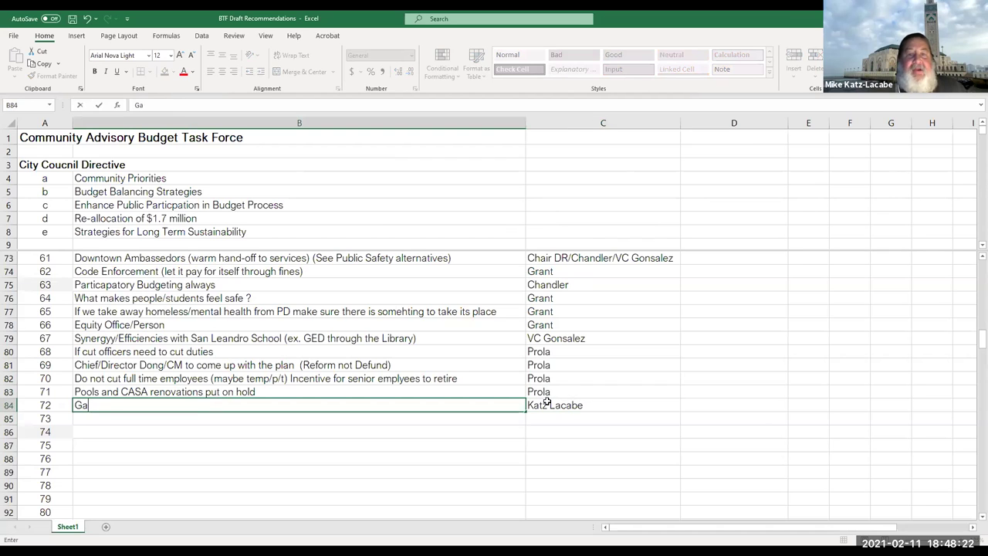
text(Nee )
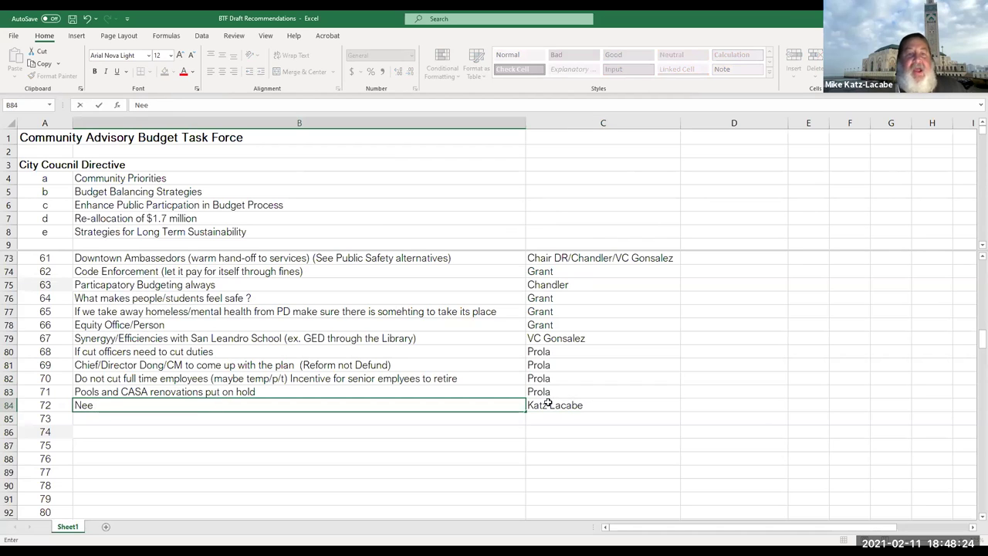
text(d have goals and meas)
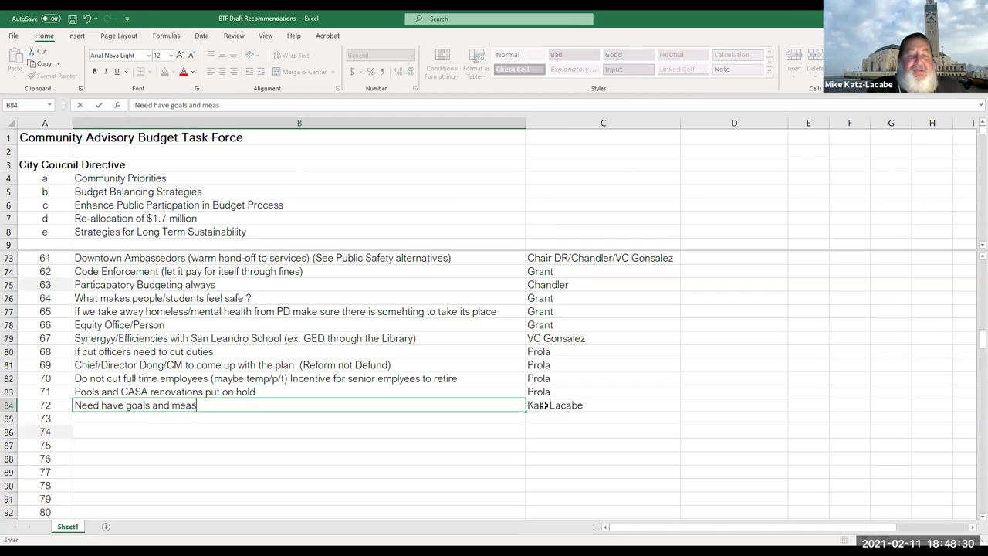
text(ure those goals to se)
Enter 'Housing In lieu fees' as idea 73 in B85
key(Return)
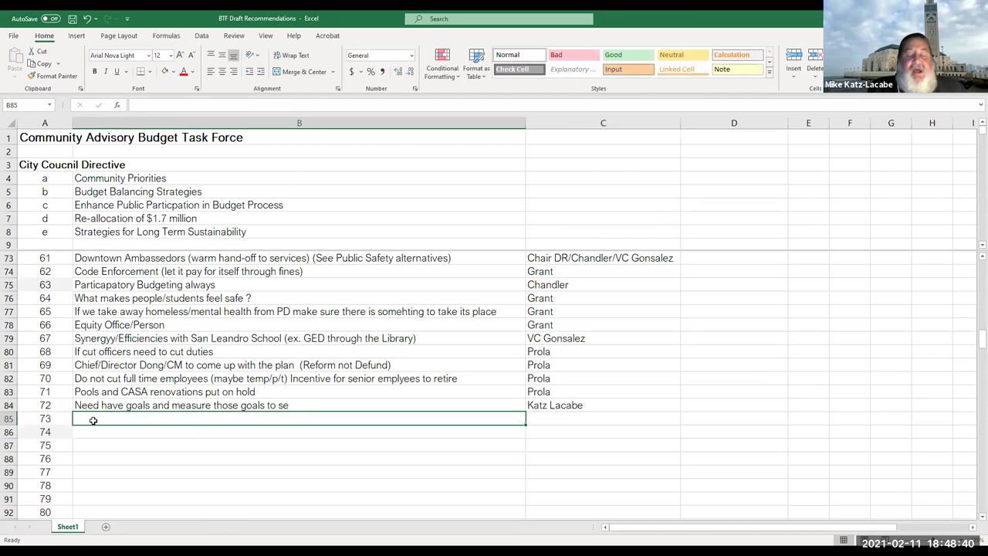
text(In lie)
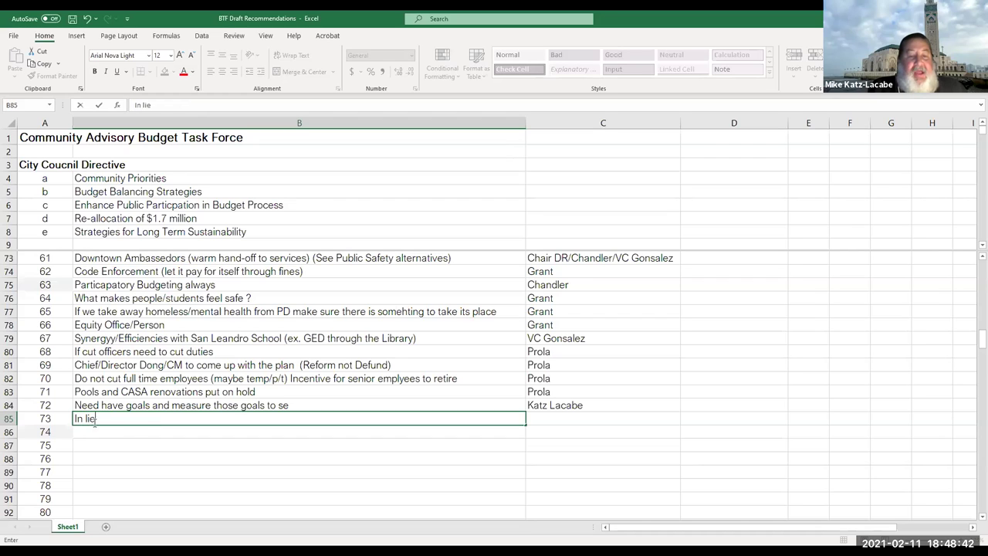
text(u fees)
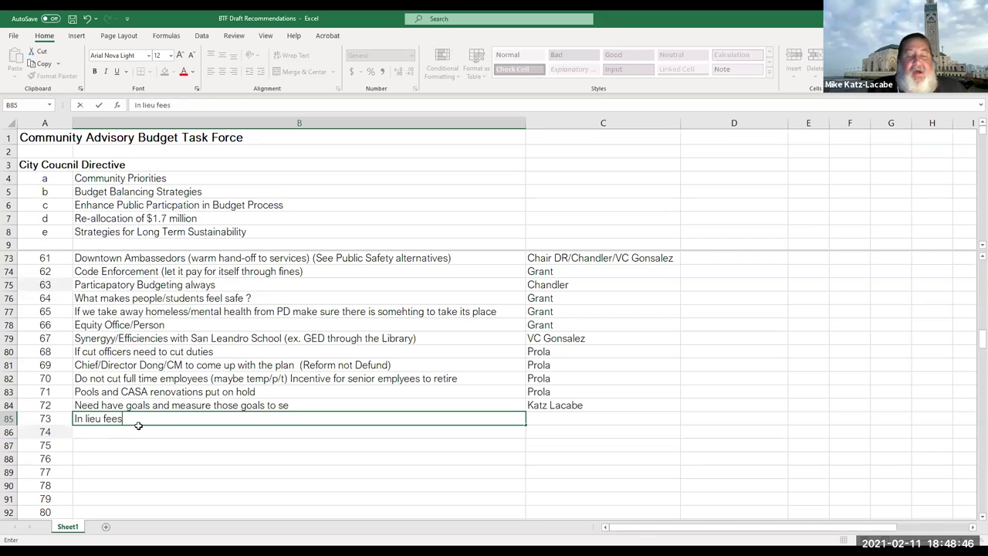
click(131, 105)
text(Housing)
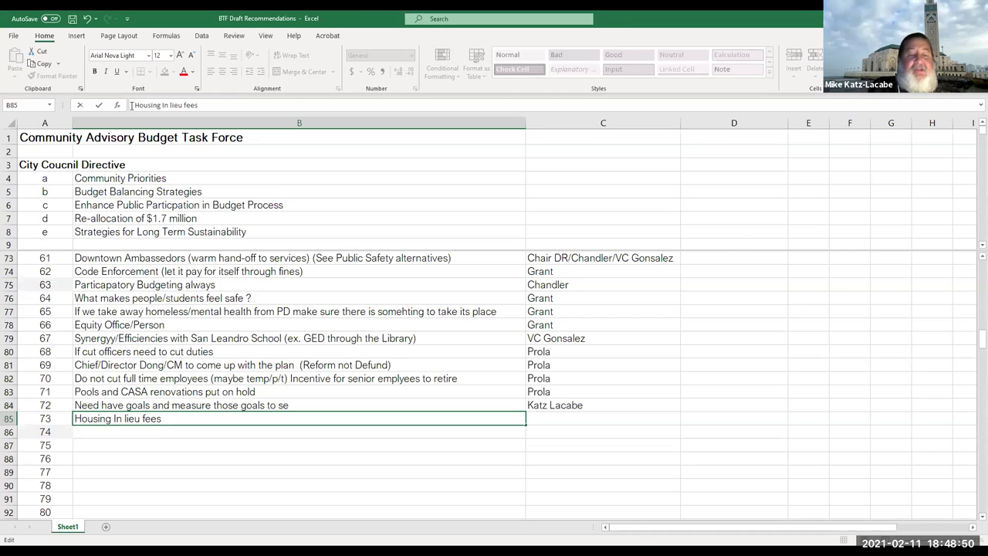
Revise idea 72's text in B84 so it ends with 'to judge success'
click(242, 407)
key(ctrl+5)
key(ctrl+z)
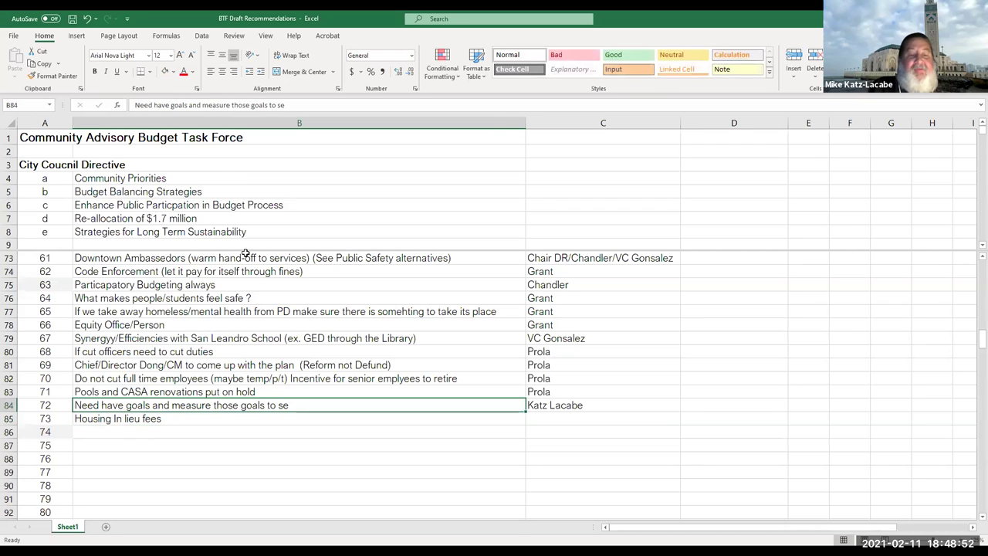
click(278, 105)
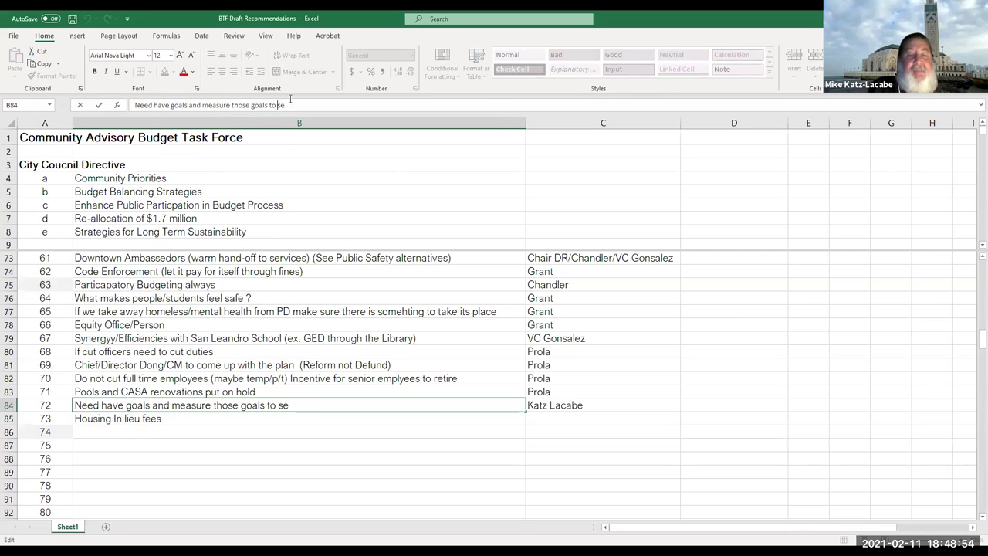
text(judge success)
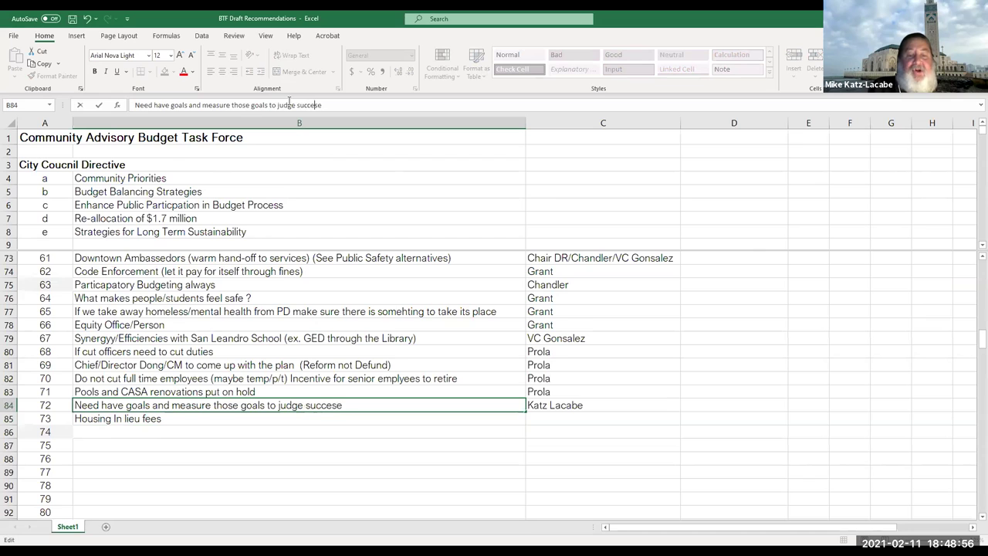
key(Delete)
key(Delete)
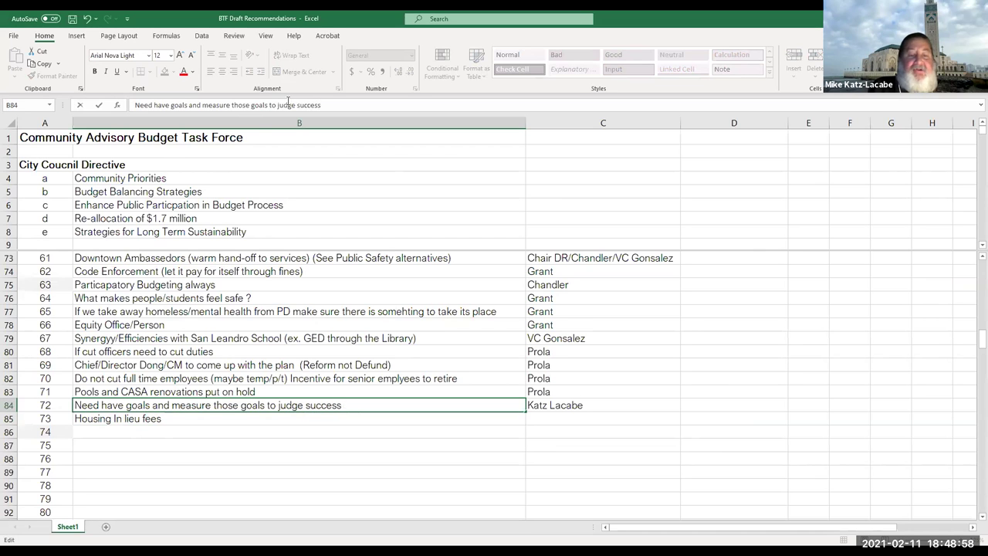
key(Return)
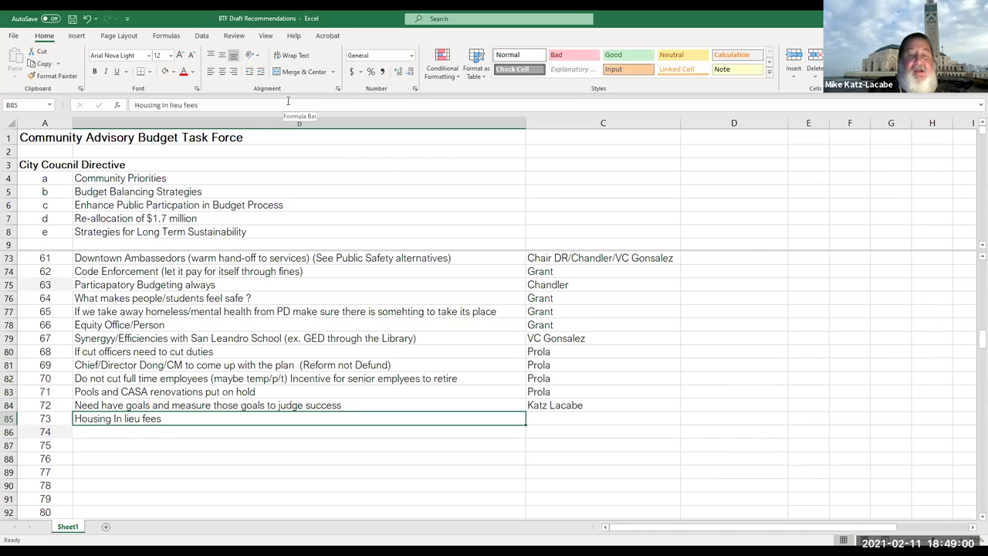
Enter 'Delay "Nice to have" CIP project' as idea 74 in B86
key(Down)
text(De)
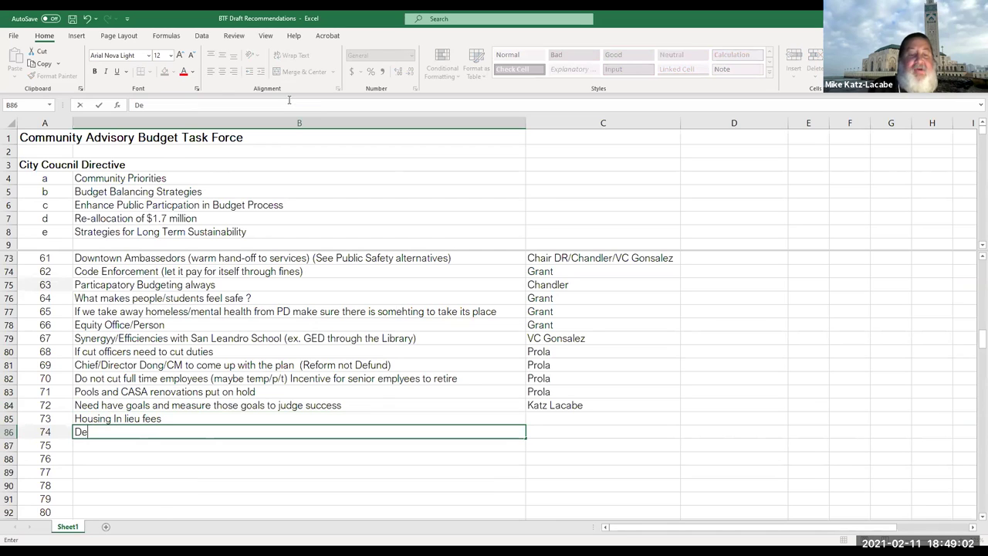
text(lay Nice to th)
key(BackSpace)
key(BackSpace)
text(have CI)
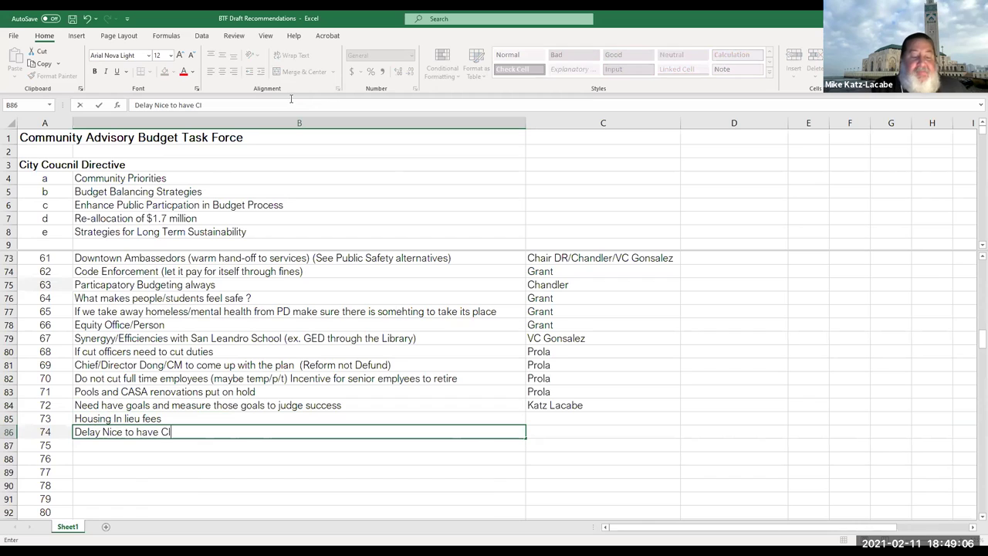
text(P project)
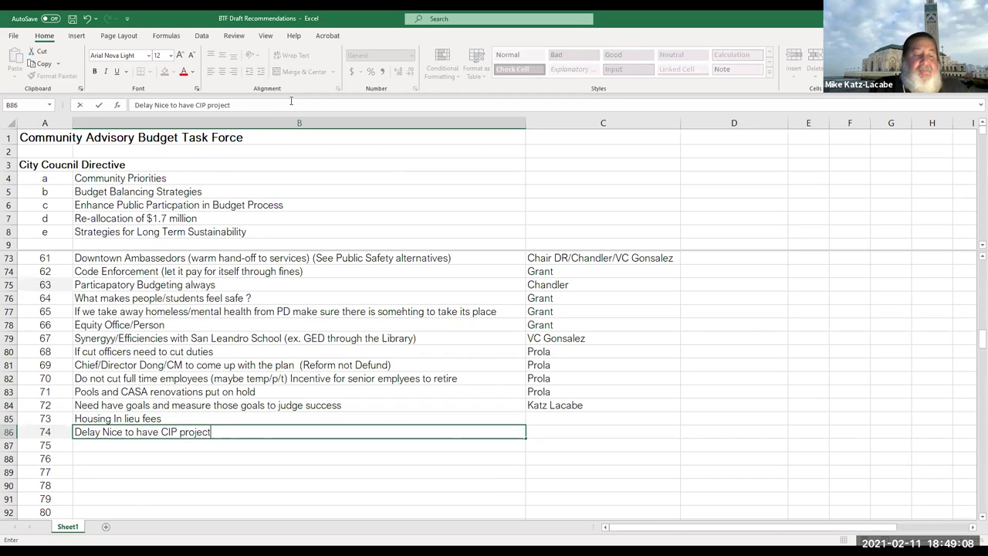
click(155, 107)
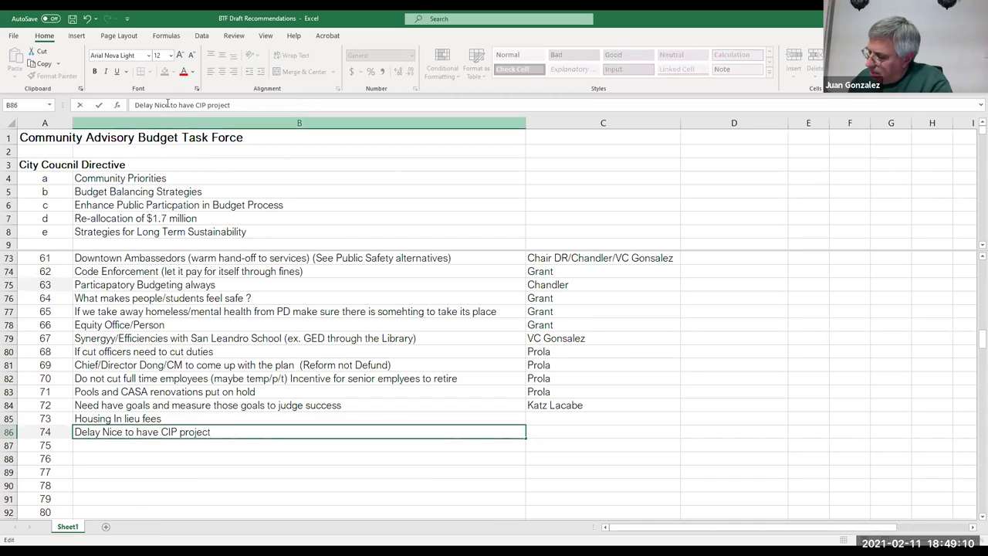
text(")
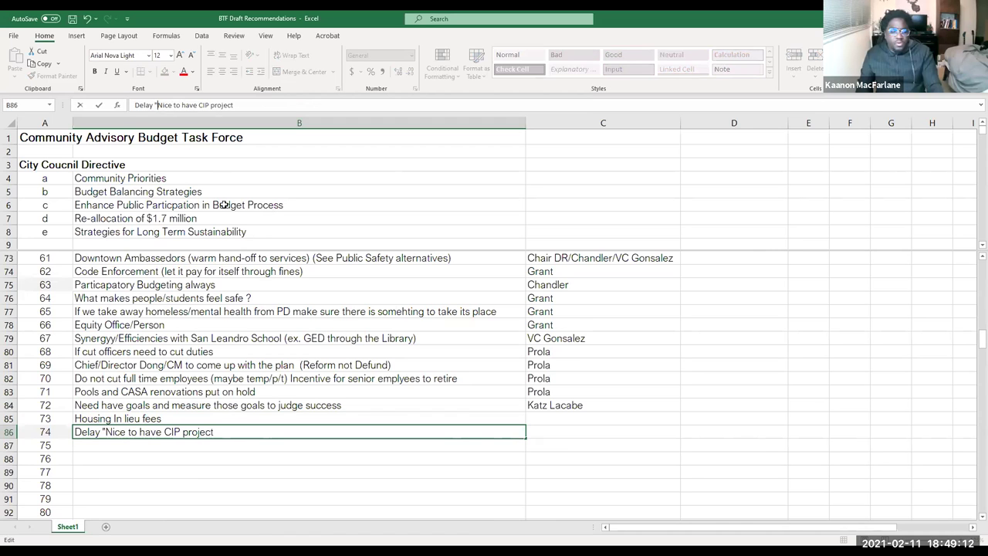
text(")
key(Return)
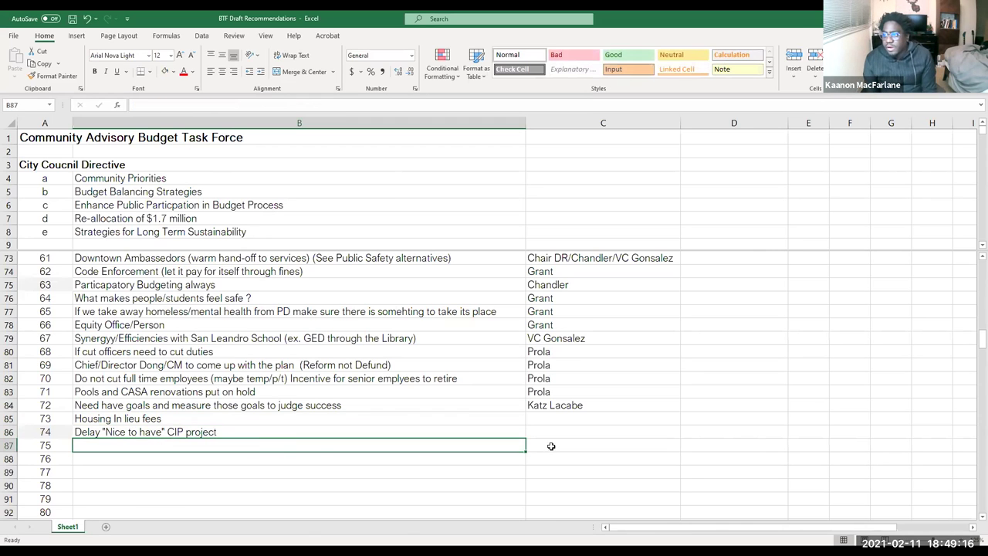
Copy idea 72's member name from C84 into C85 and C86 for ideas 73 and 74
click(543, 405)
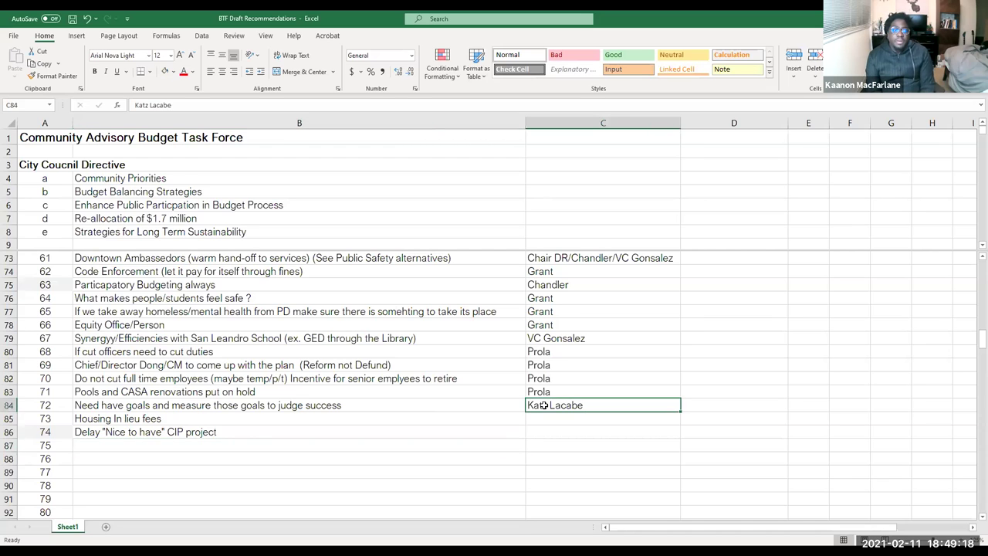
key(ctrl+c)
click(545, 420)
key(ctrl+v)
click(542, 433)
key(ctrl+v)
Enter another member's surname in C87 beside idea 75
click(97, 445)
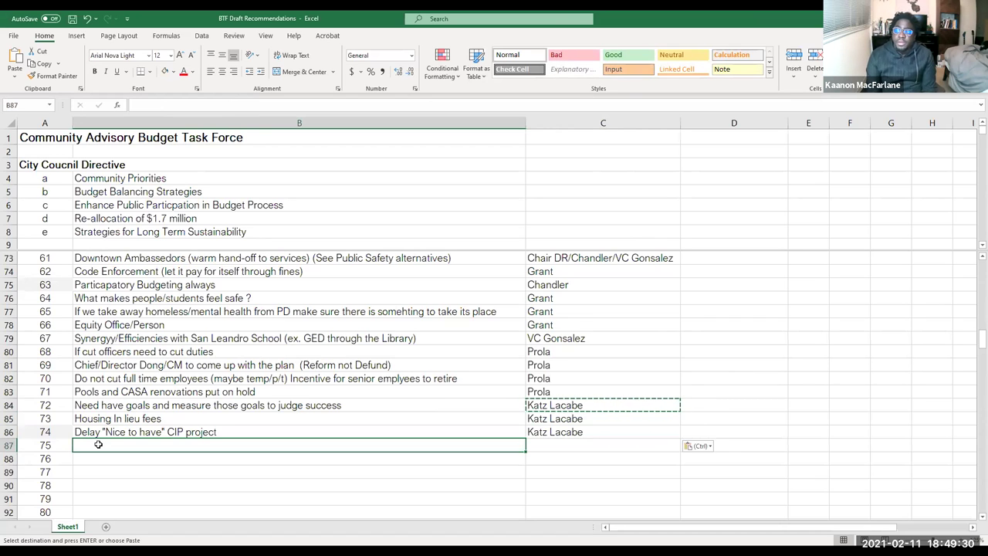
key(Right)
text(Mac)
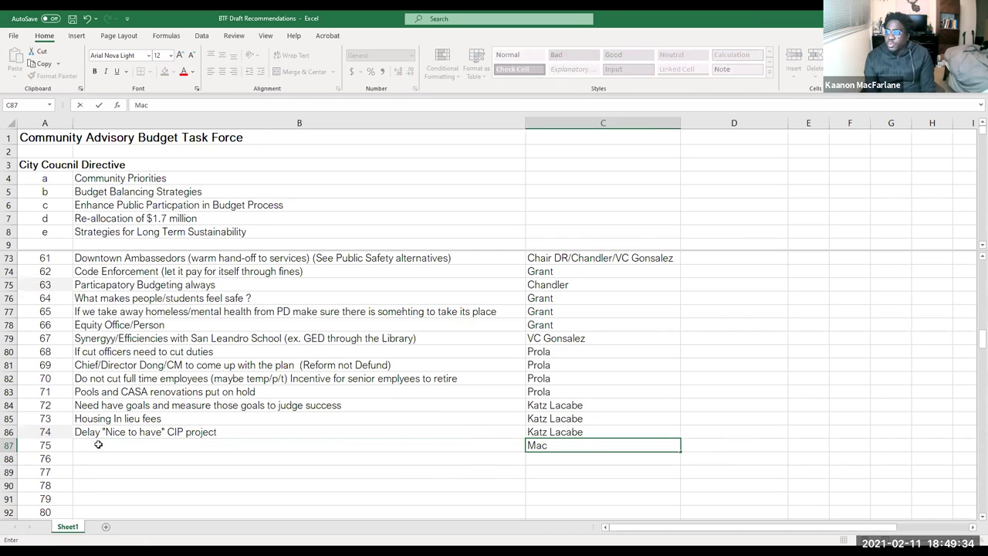
text(Farlance)
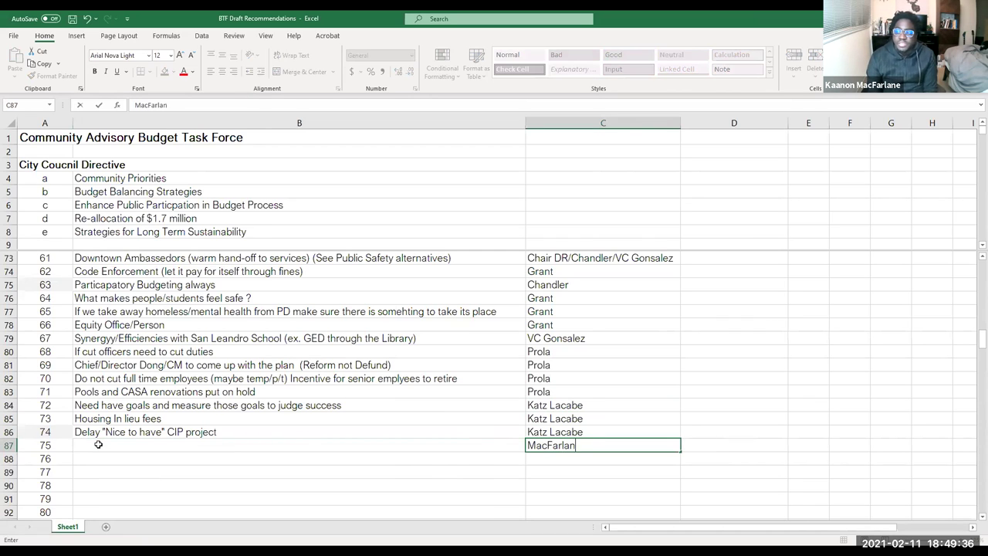
key(BackSpace)
key(BackSpace)
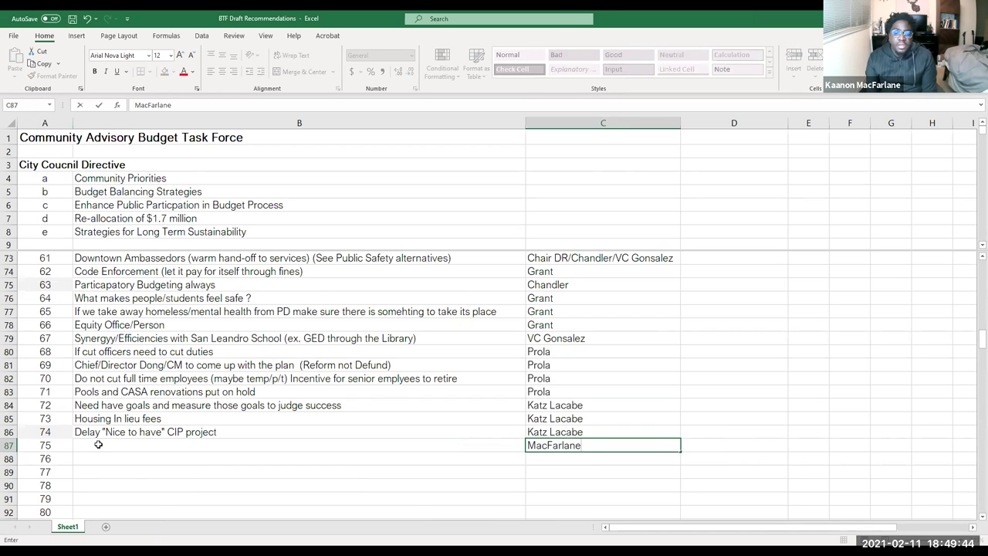
click(98, 445)
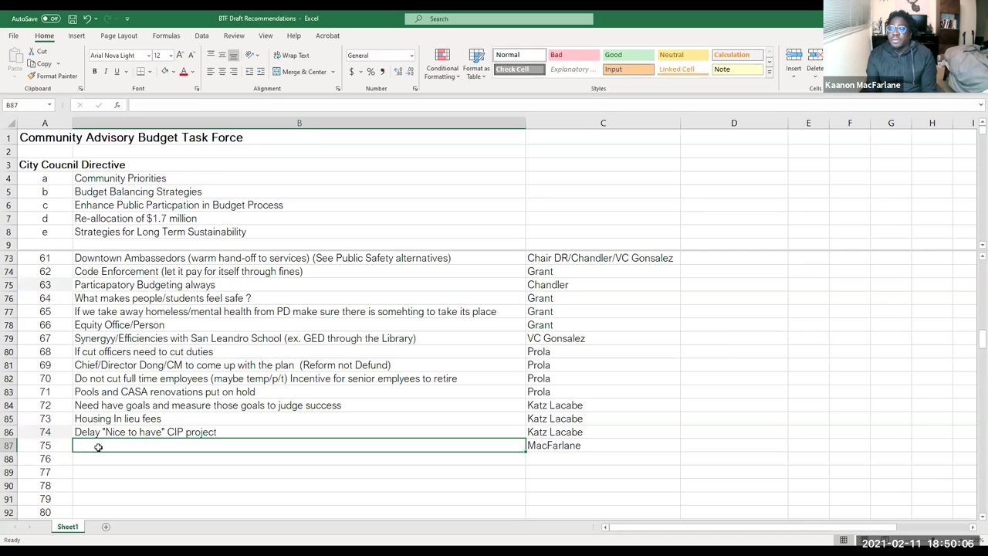
Type 'Revisit best practices' as idea 75's text in B87
text(Revisit )
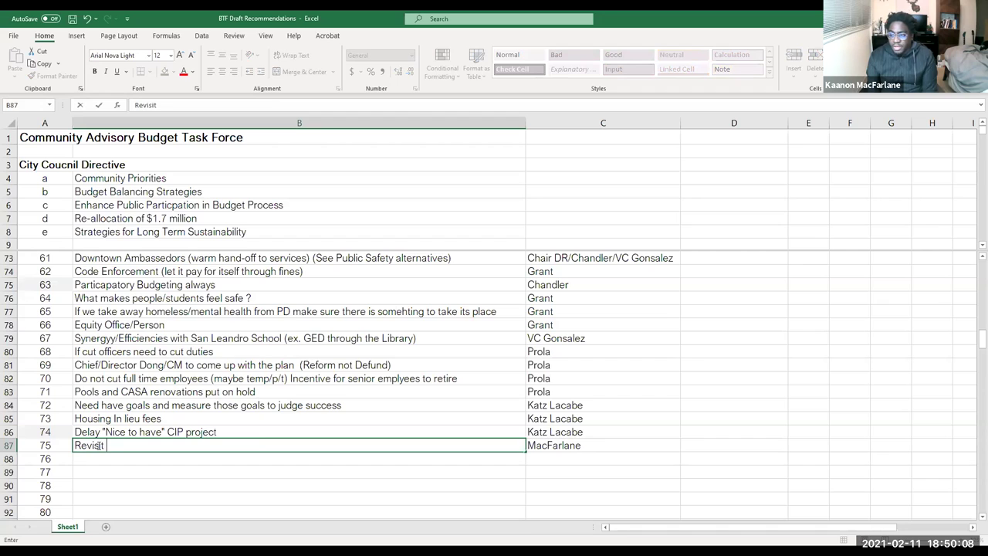
text(best practices)
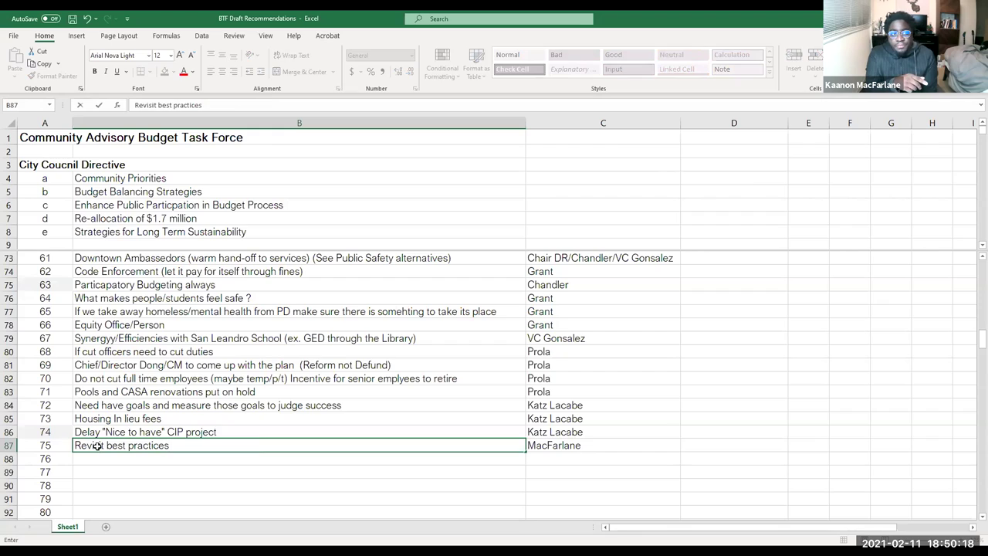
key(Up)
key(Up)
key(Up)
key(Up)
key(Up)
key(Up)
key(Up)
key(Up)
key(Up)
key(Up)
key(Up)
key(Up)
key(Up)
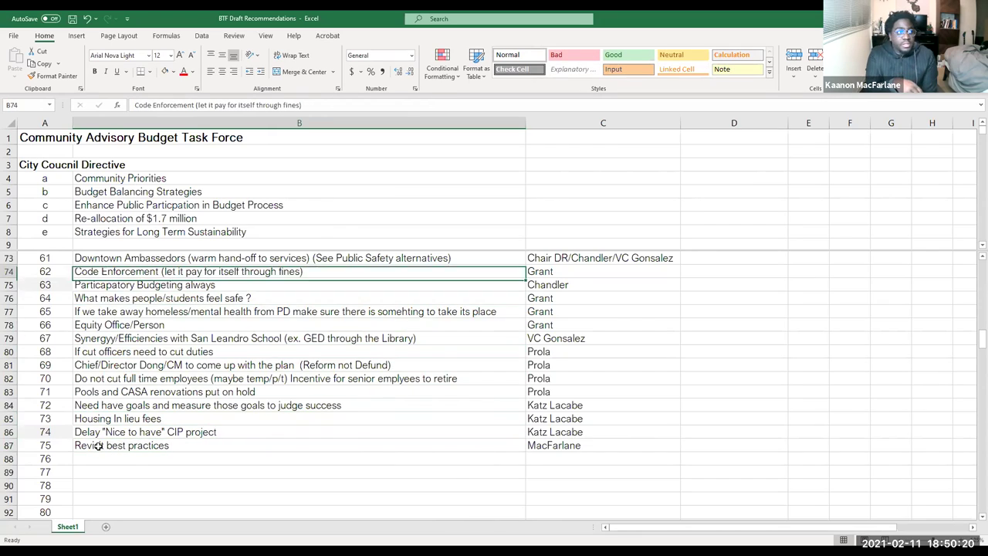
Append '(high cost to low cost Departments)' to idea 38's 'Transfer Money from PD to RHS' text
scroll(492, 394, up, 6)
scroll(492, 395, up, 4)
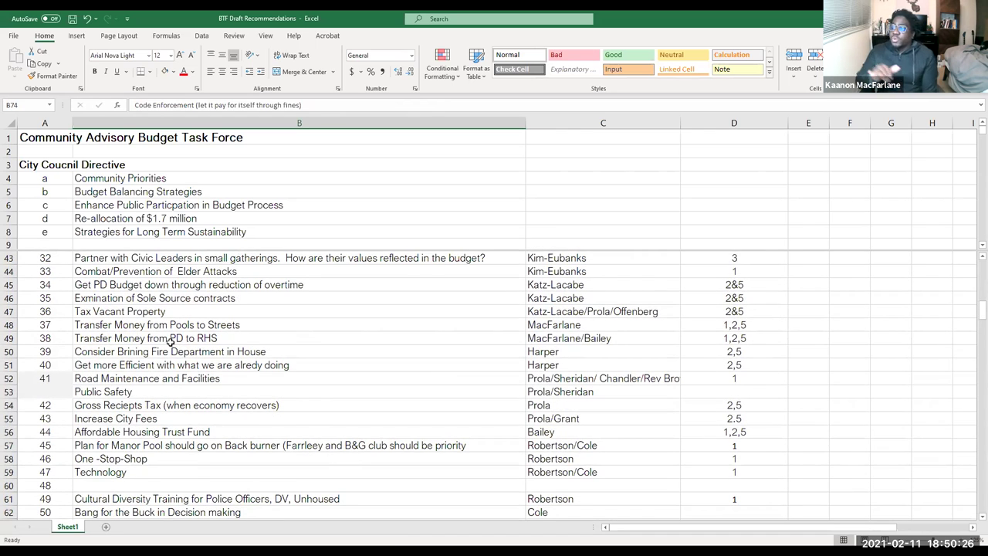
click(213, 339)
click(241, 107)
text(()
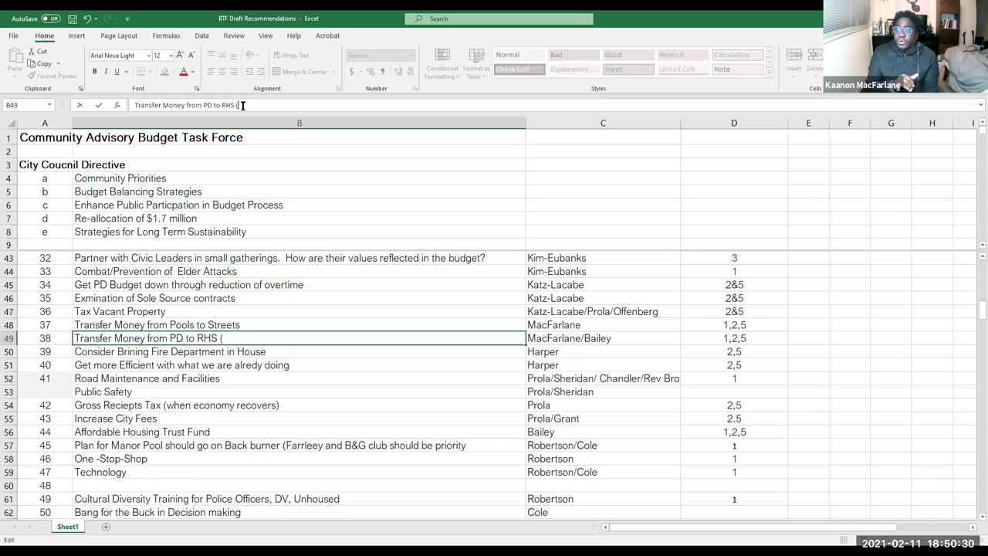
text(high cost to l)
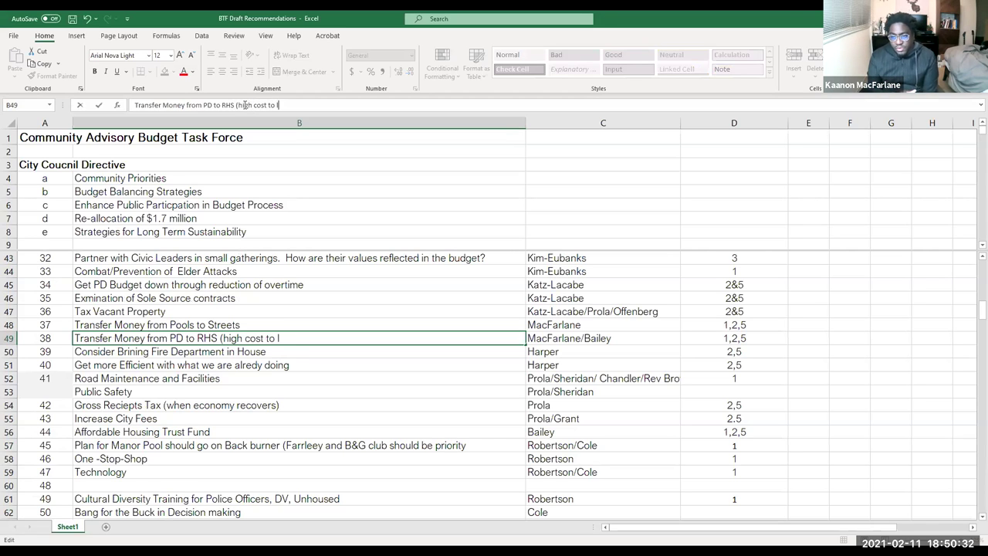
text(ow cost Departme)
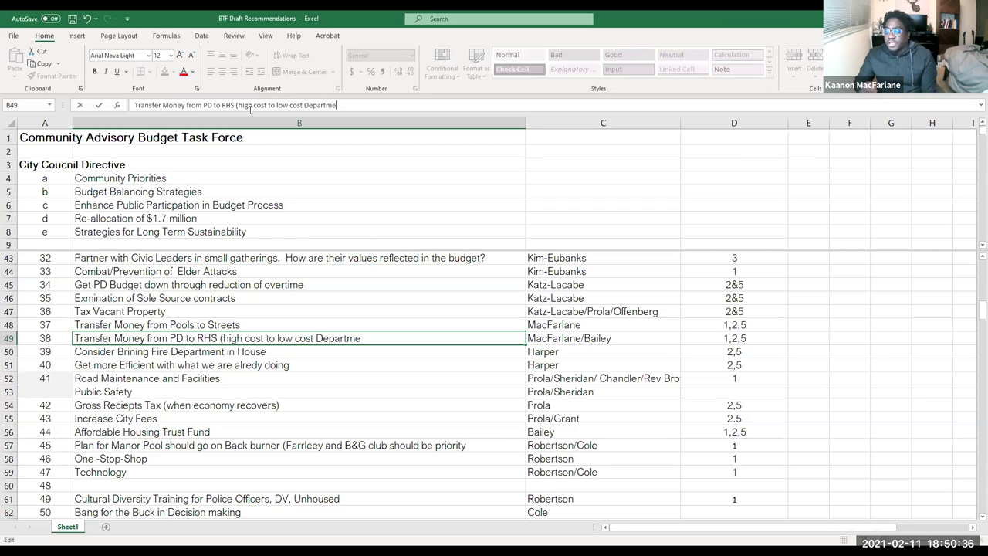
text(nts)
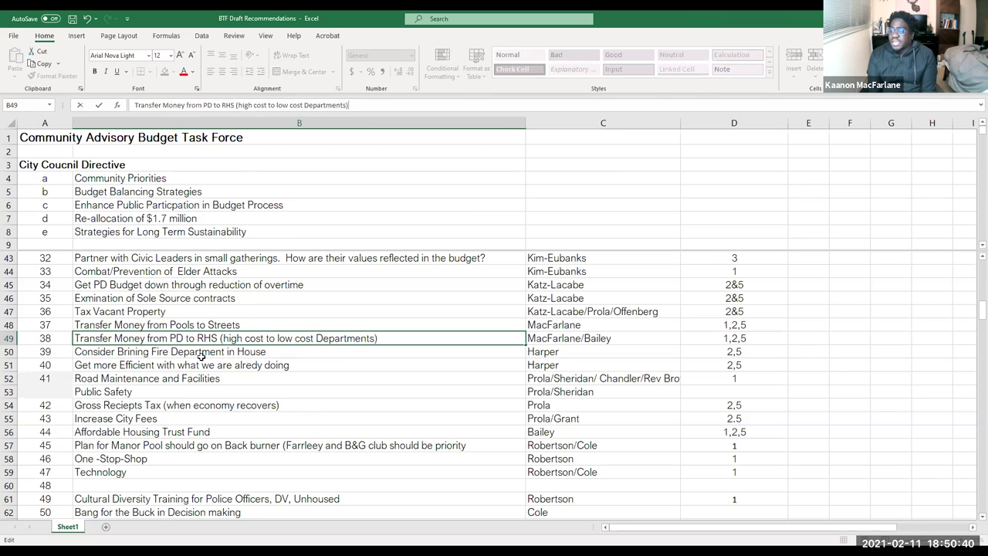
scroll(373, 390, down, 1)
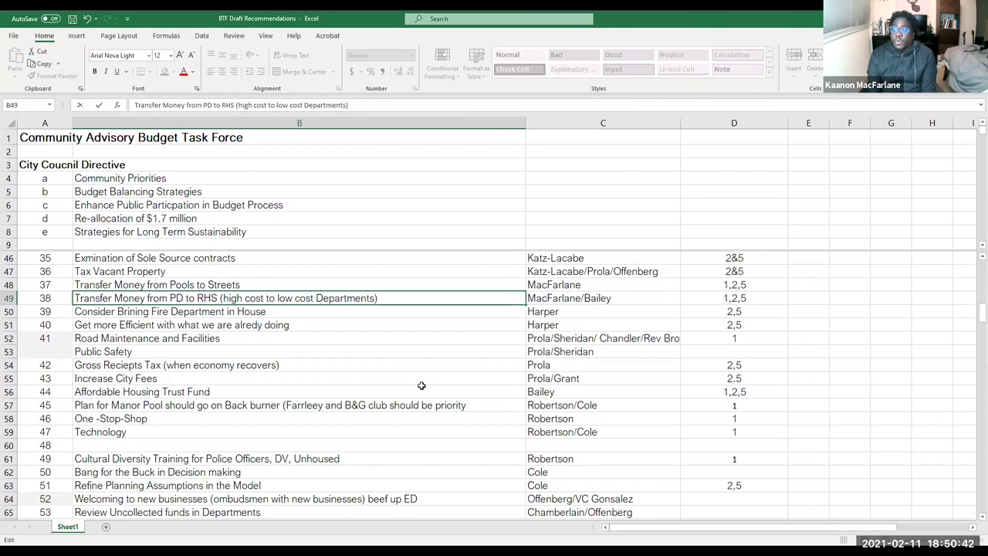
scroll(410, 356, up, 9)
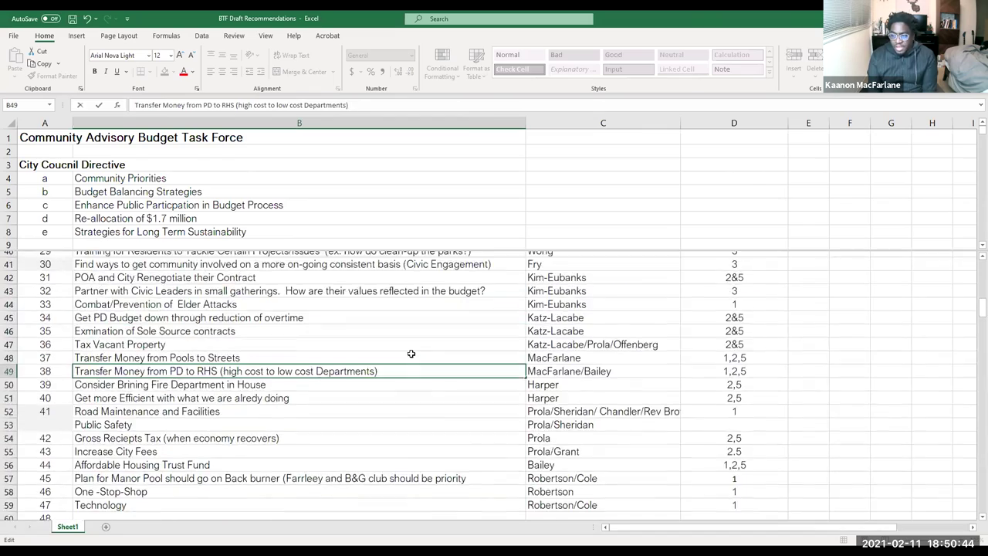
scroll(409, 351, up, 4)
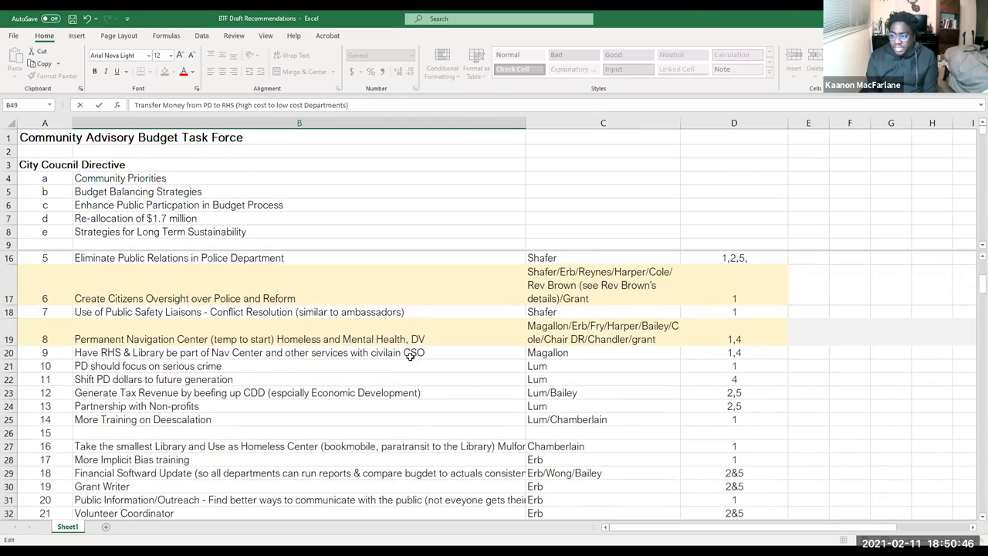
scroll(404, 379, down, 1)
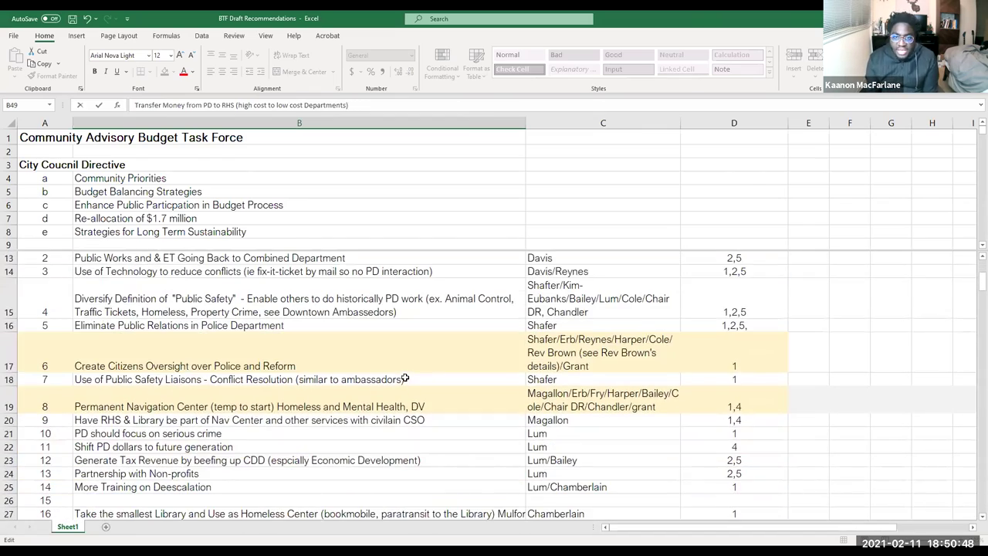
scroll(404, 378, up, 1)
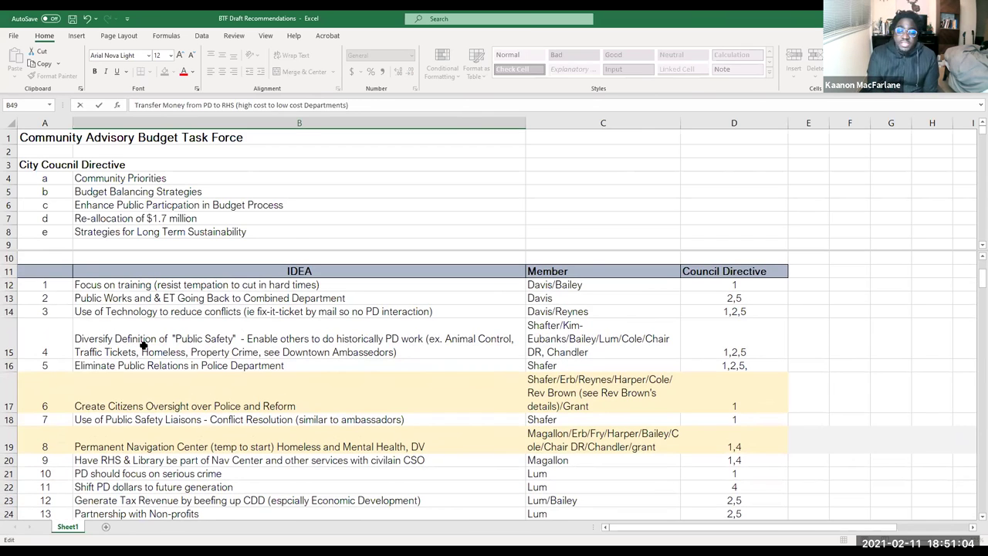
click(82, 338)
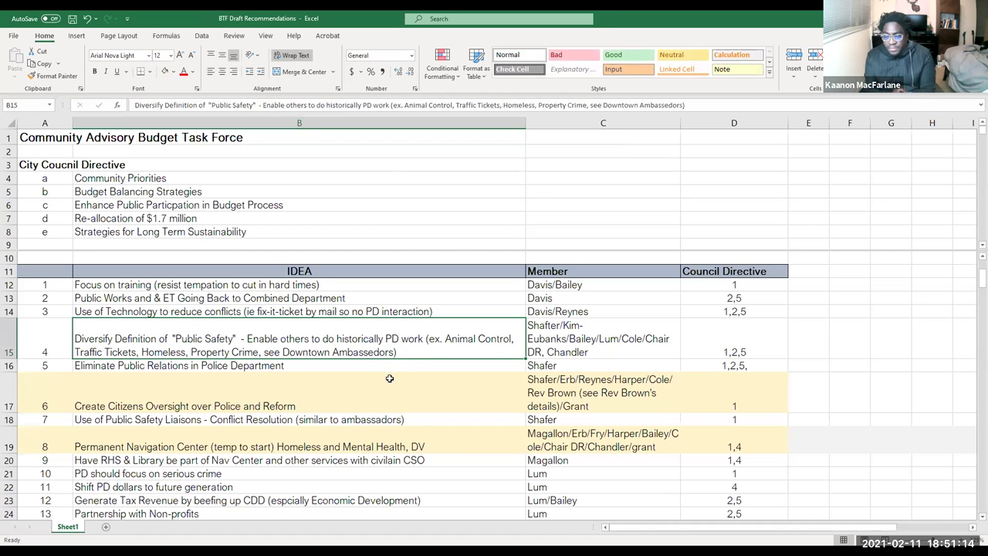
Type 'Reimagine how we spend the money' into B88 as idea 76
scroll(389, 376, down, 20)
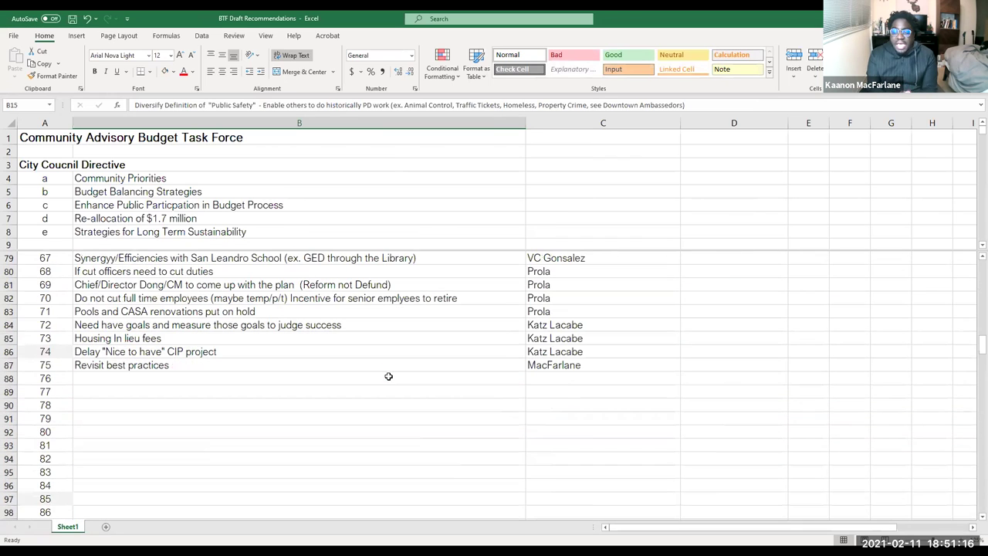
click(89, 379)
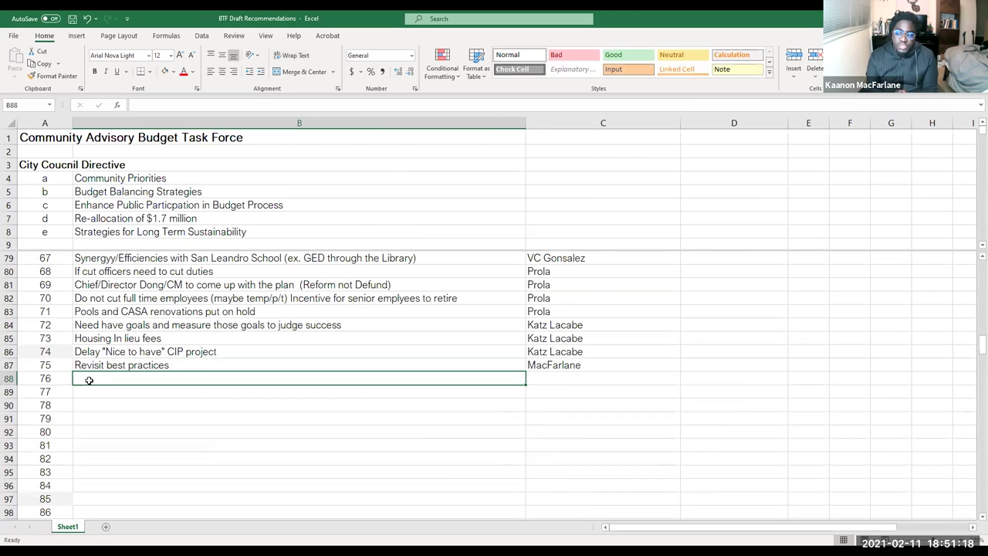
text(Reimagine how we spend the monty)
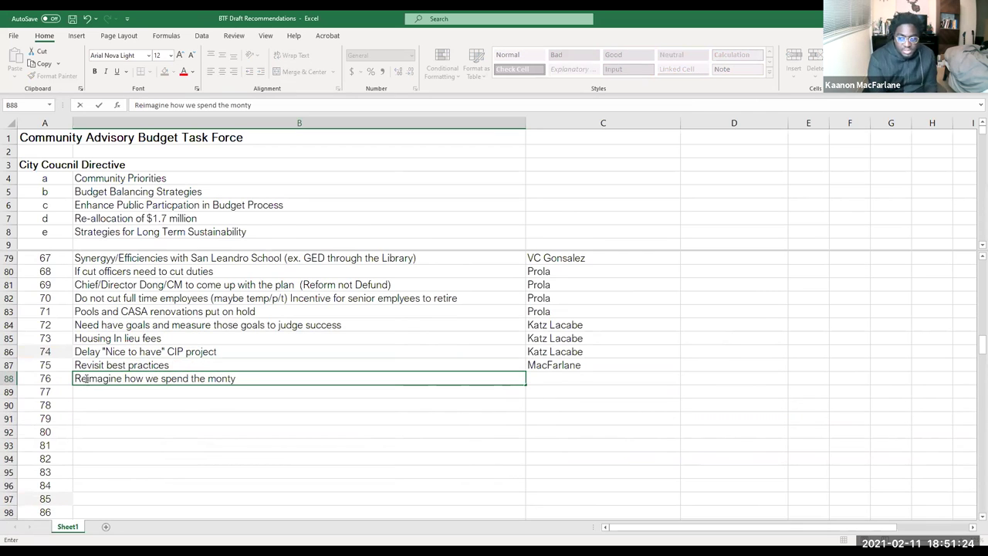
key(BackSpace)
key(BackSpace)
text(ey)
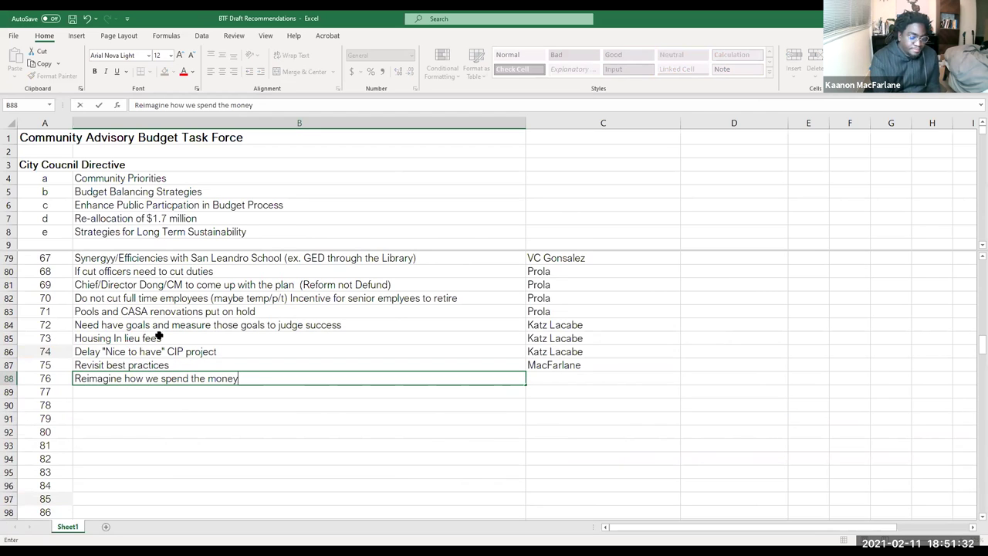
click(300, 430)
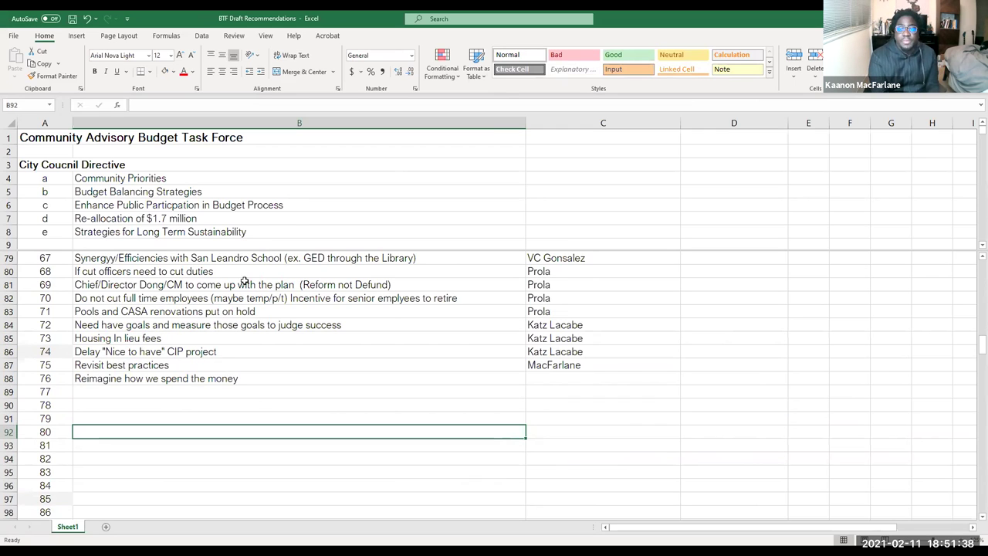
Append a second member's surname after a slash to idea 68's names in C80
click(537, 268)
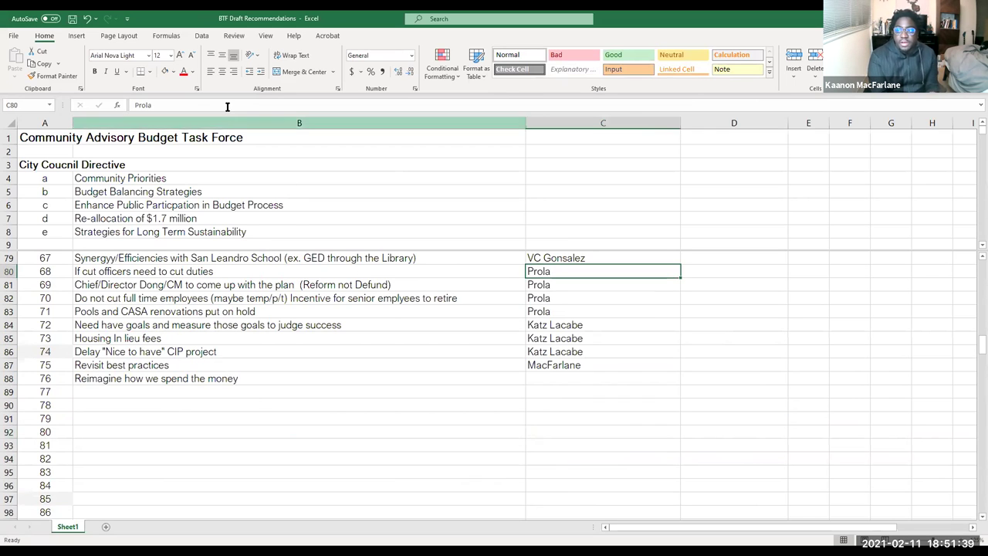
click(164, 104)
text(/Macfarlane)
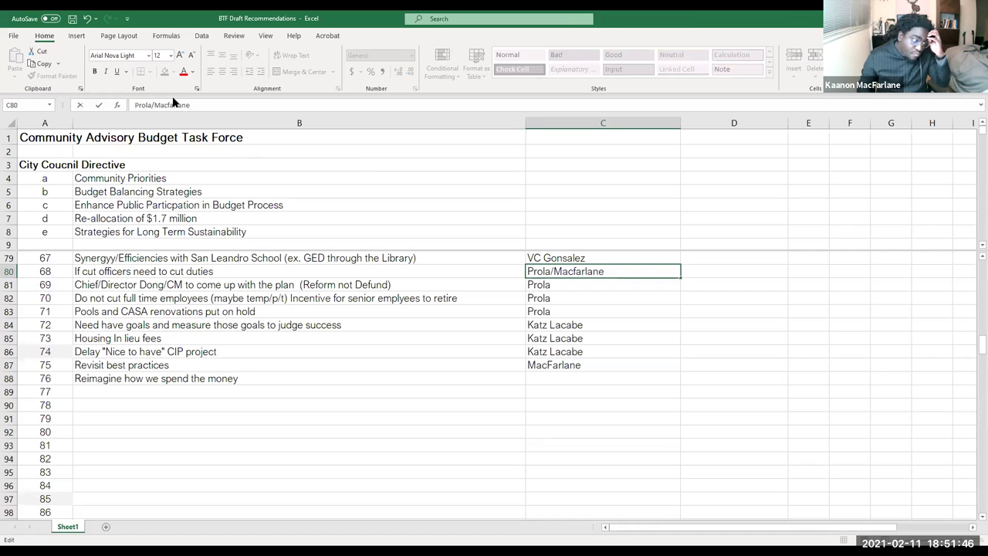
key(Return)
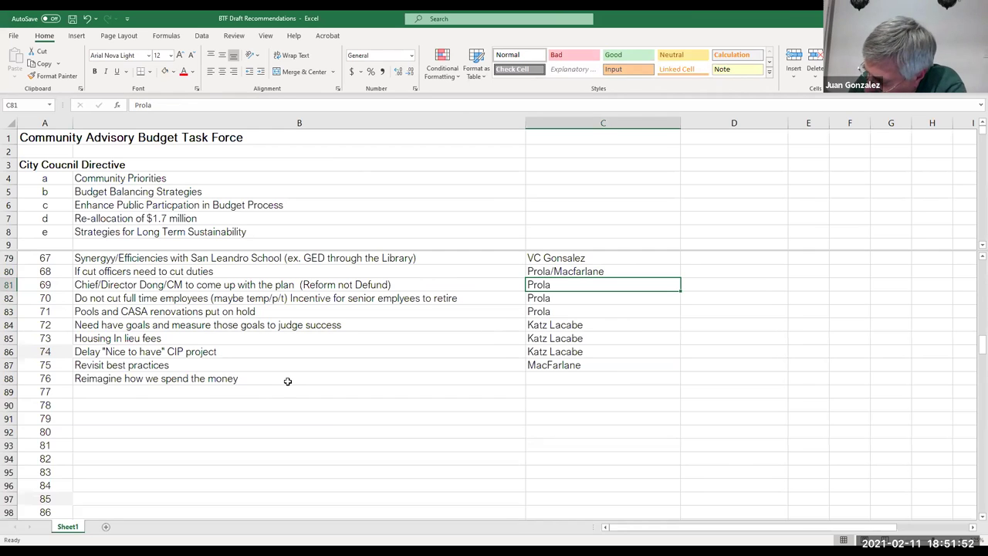
Enter the proposing member's surname in C88 for idea 76
click(545, 379)
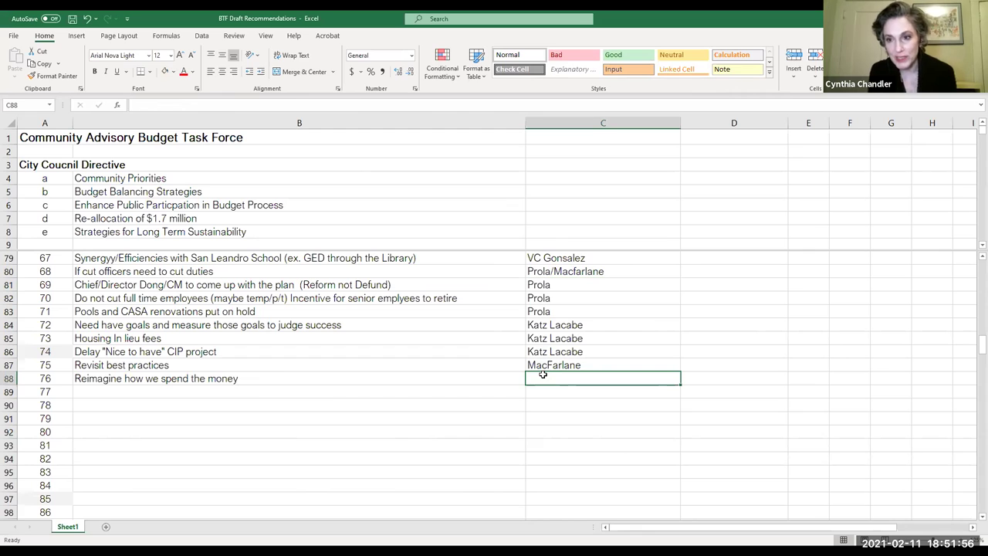
text(Chandler)
key(Return)
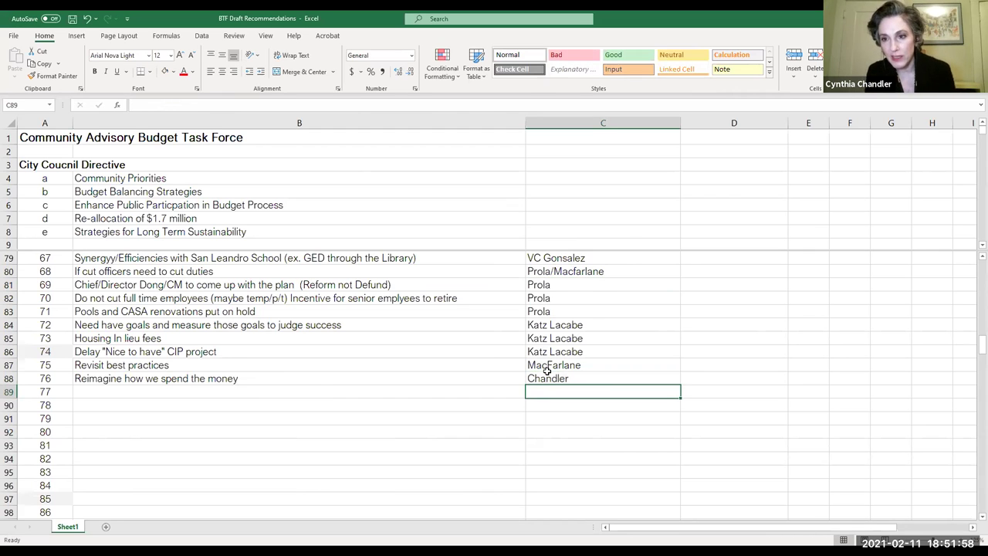
key(Left)
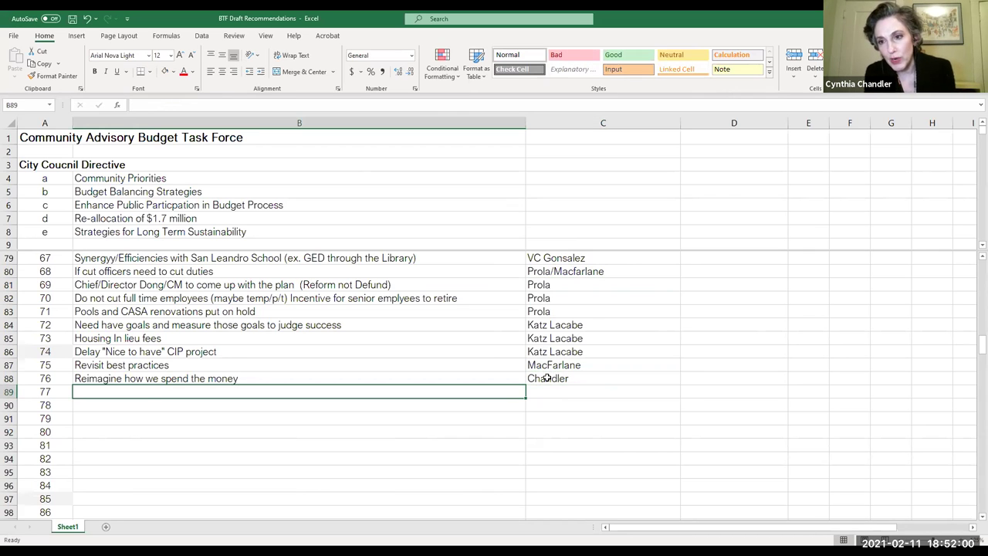
key(Up)
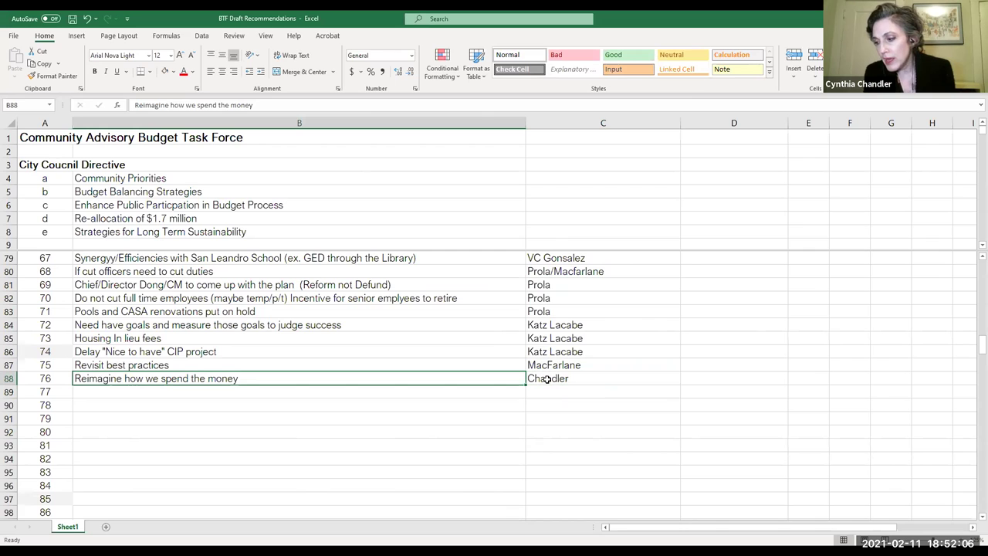
key(Up)
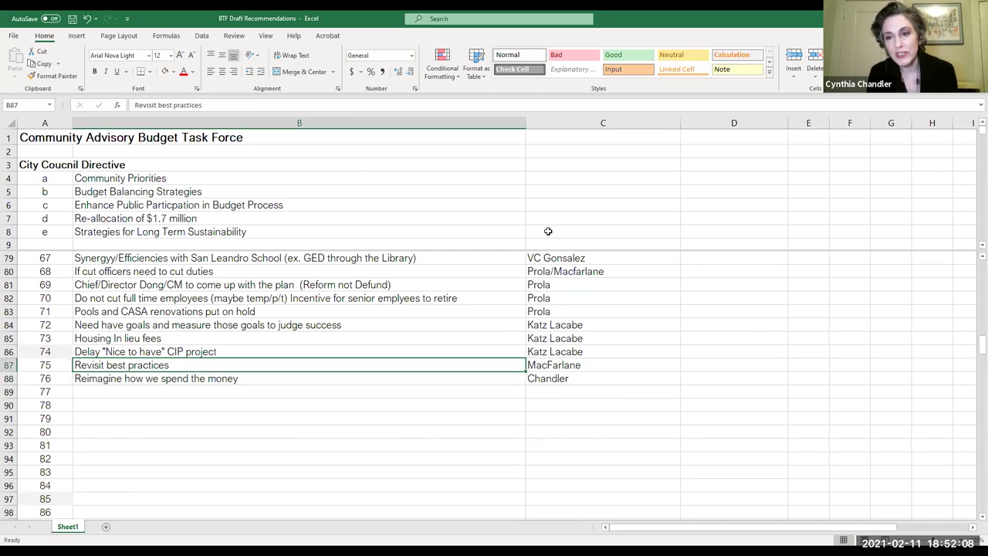
Extend idea 75 to read 'Revisit best practices to hold PD accountable'
click(230, 107)
text(to hold the)
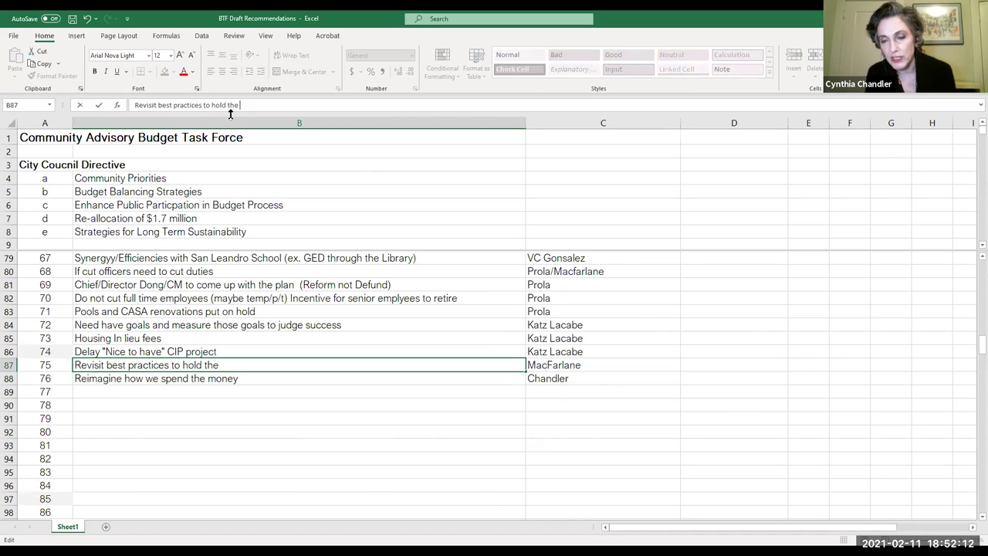
key(BackSpace)
key(BackSpace)
key(BackSpace)
text(PD)
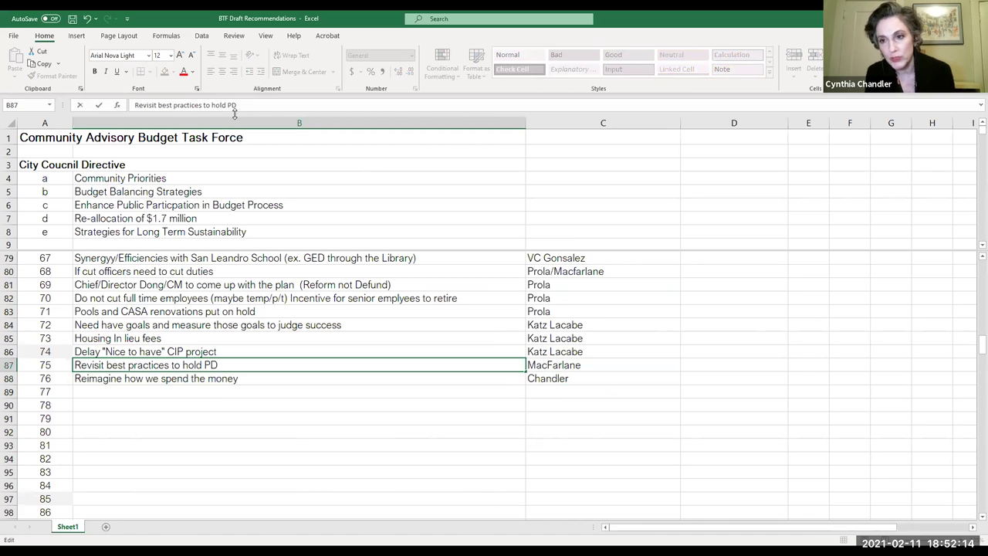
text( acc)
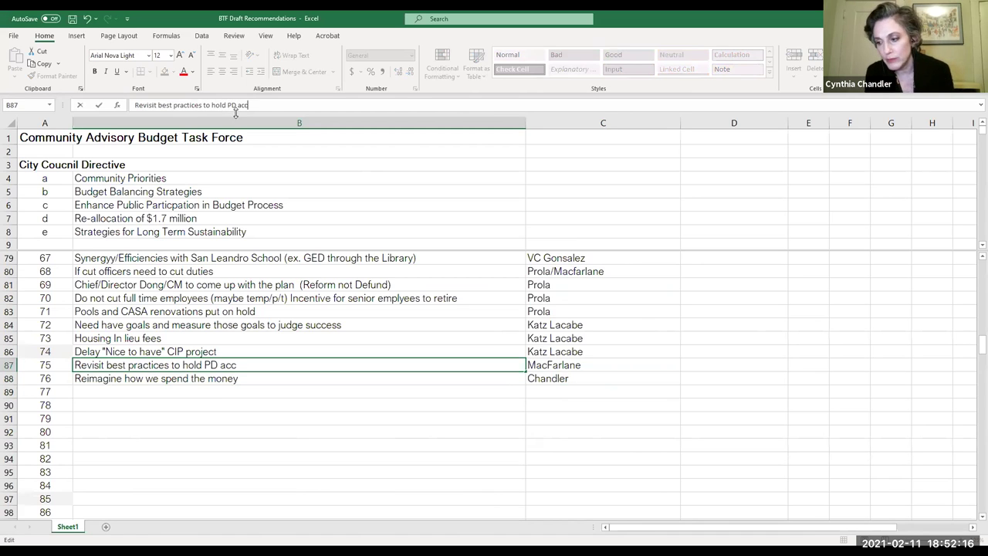
text(ountable)
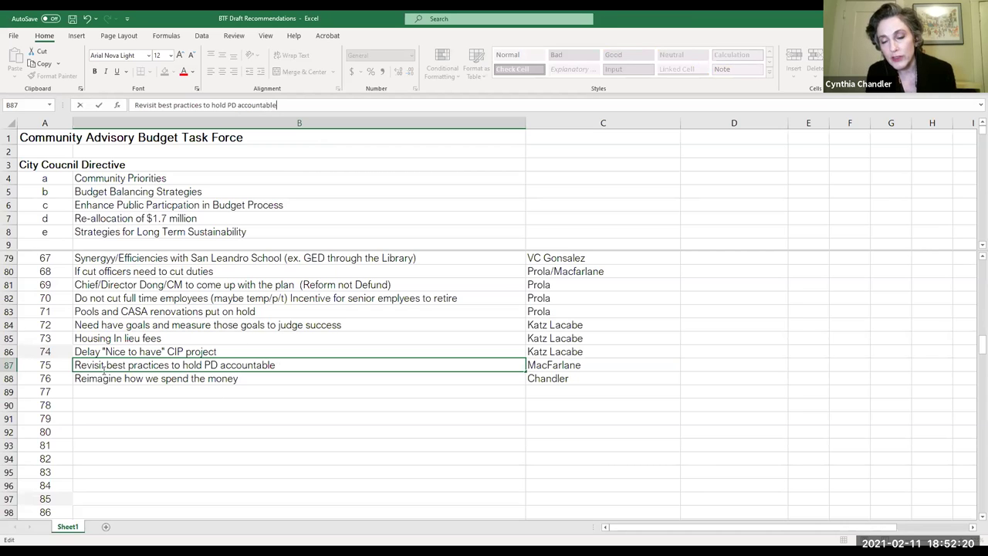
click(90, 391)
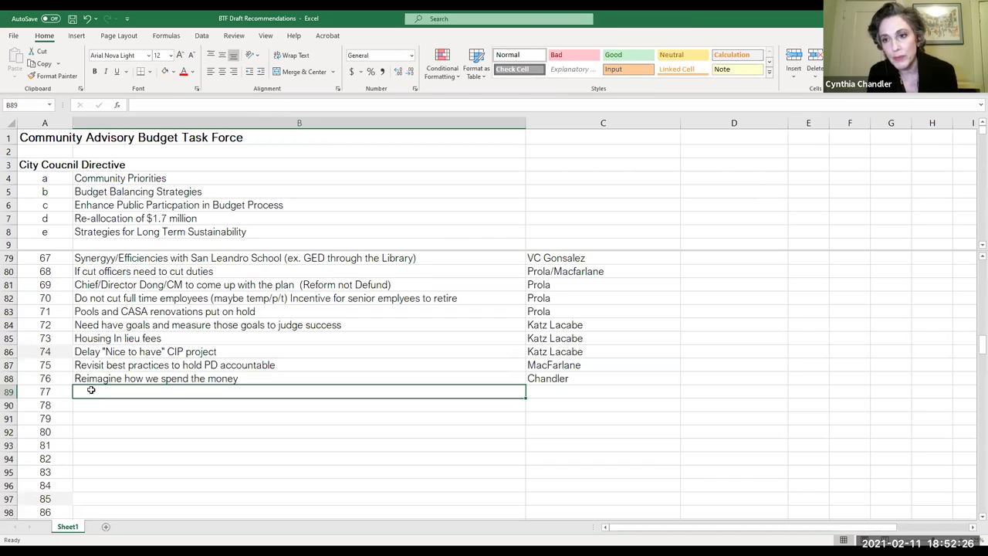
Change idea 76 to 'Reimagine how we spend money in PD', dropping 'the'
click(99, 378)
click(238, 105)
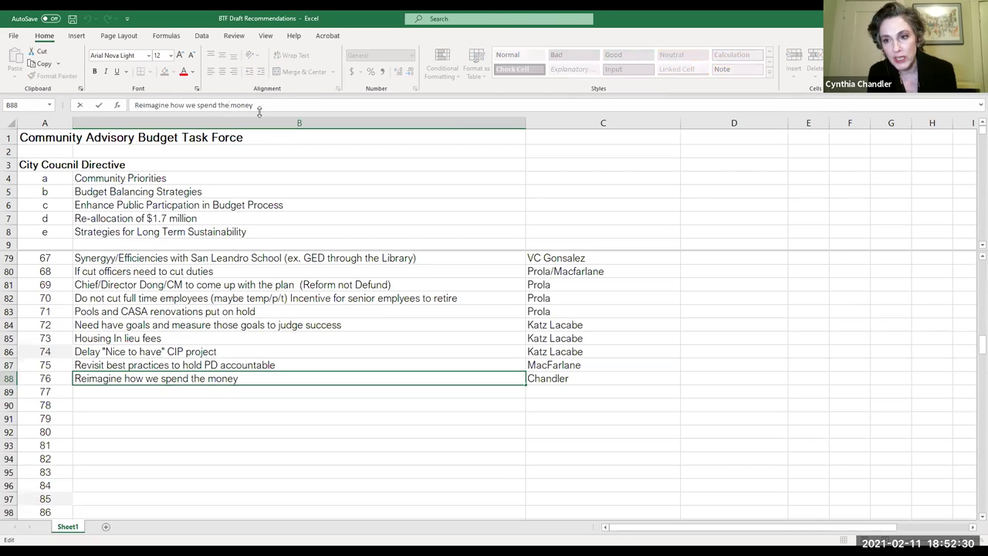
key(BackSpace)
key(BackSpace)
key(BackSpace)
key(BackSpace)
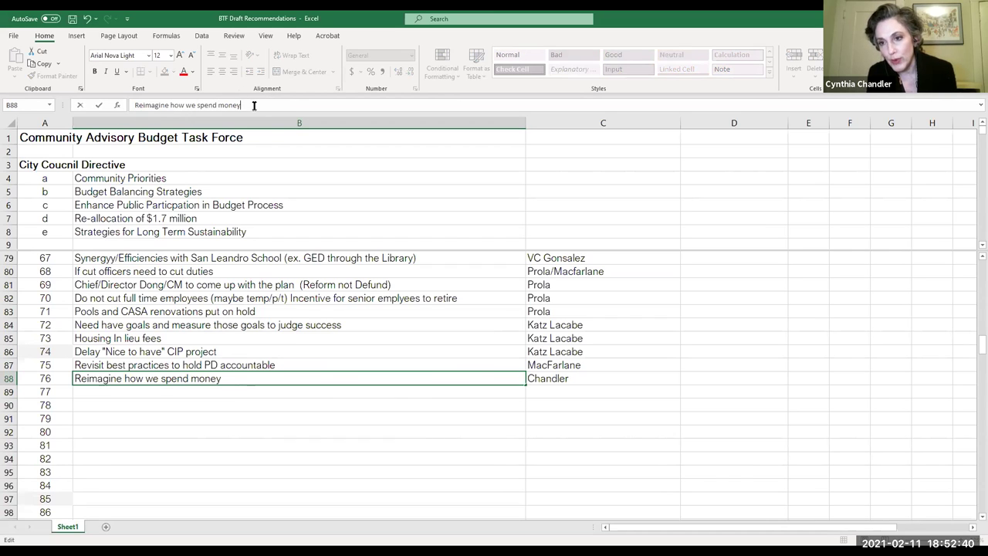
text(in PD)
key(Return)
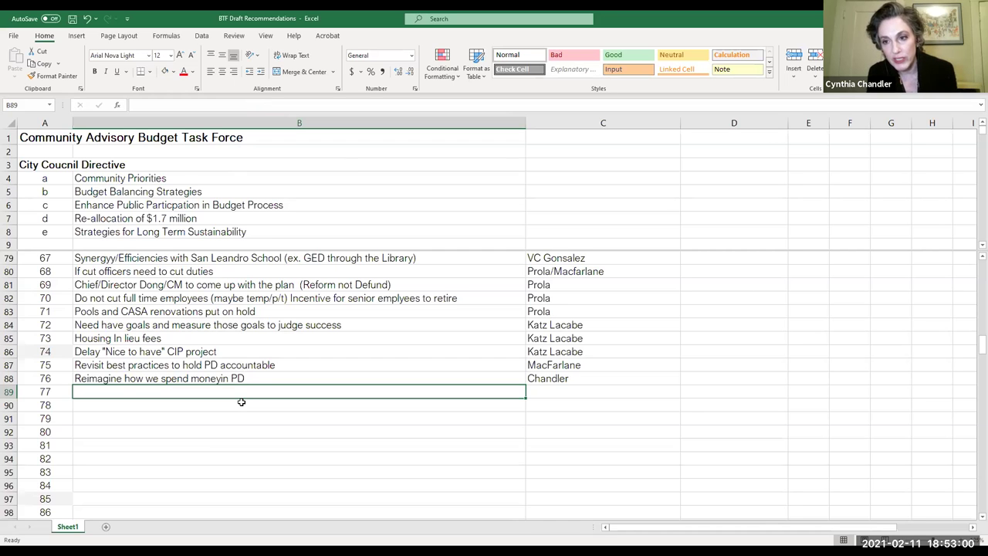
Append 'include clinician' to idea 38's description in B49
scroll(224, 415, up, 4)
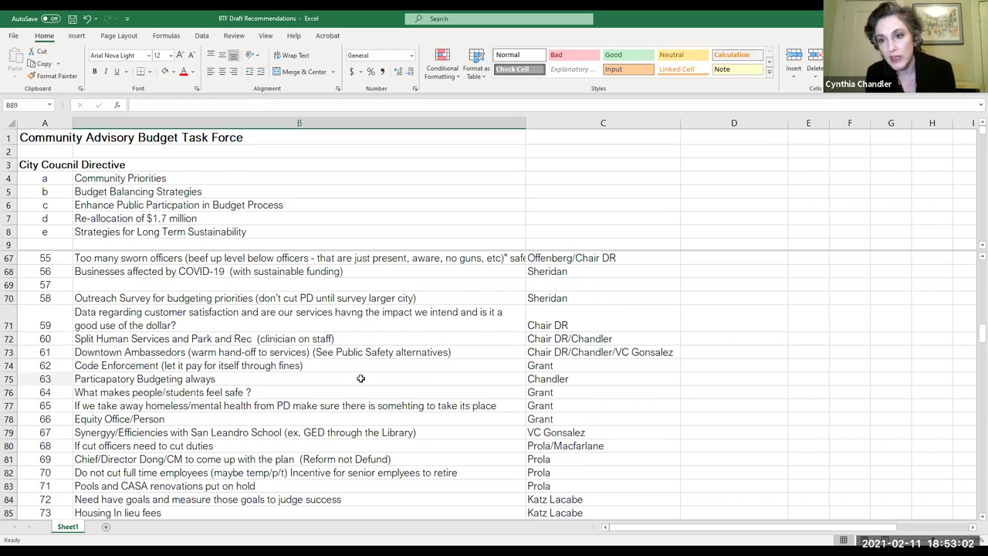
scroll(353, 311, up, 1)
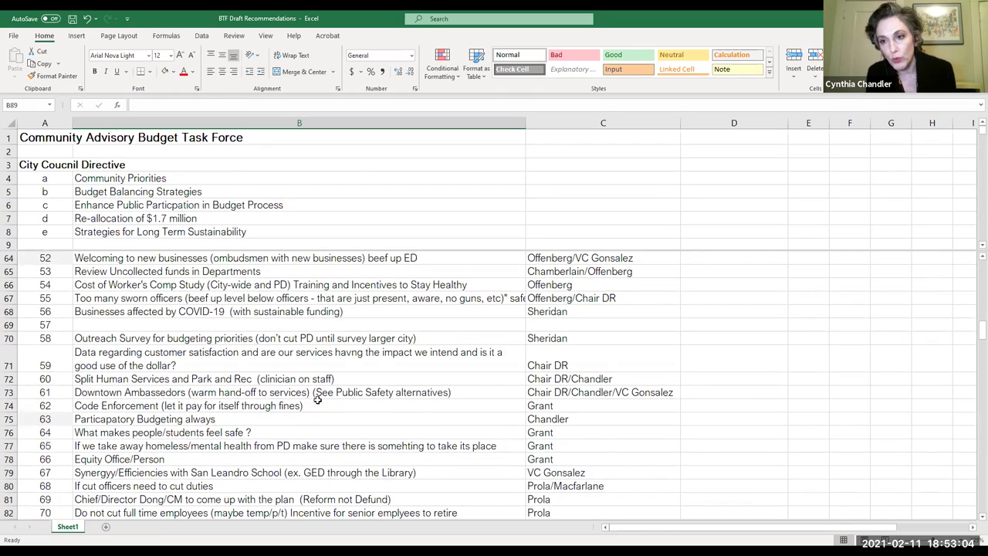
scroll(255, 446, up, 4)
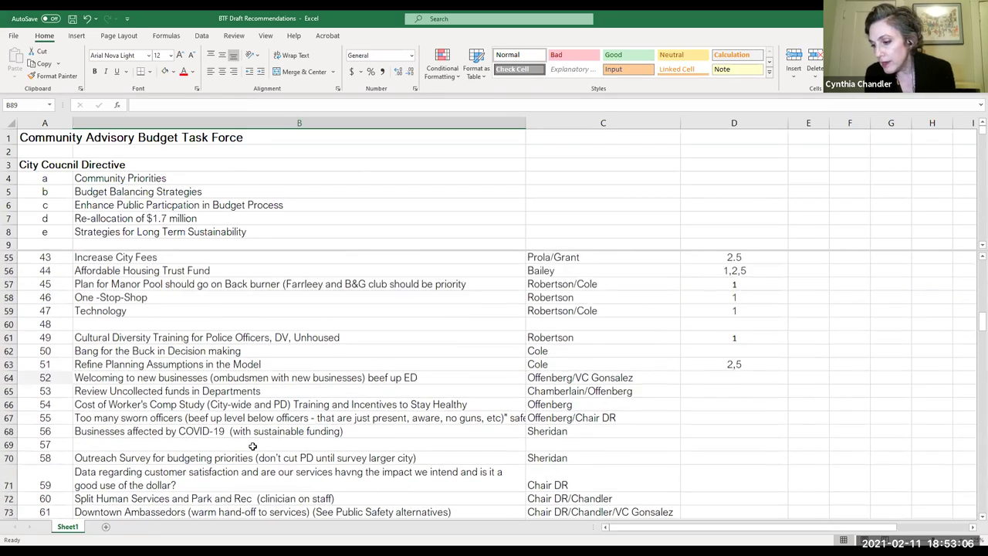
scroll(255, 446, down, 7)
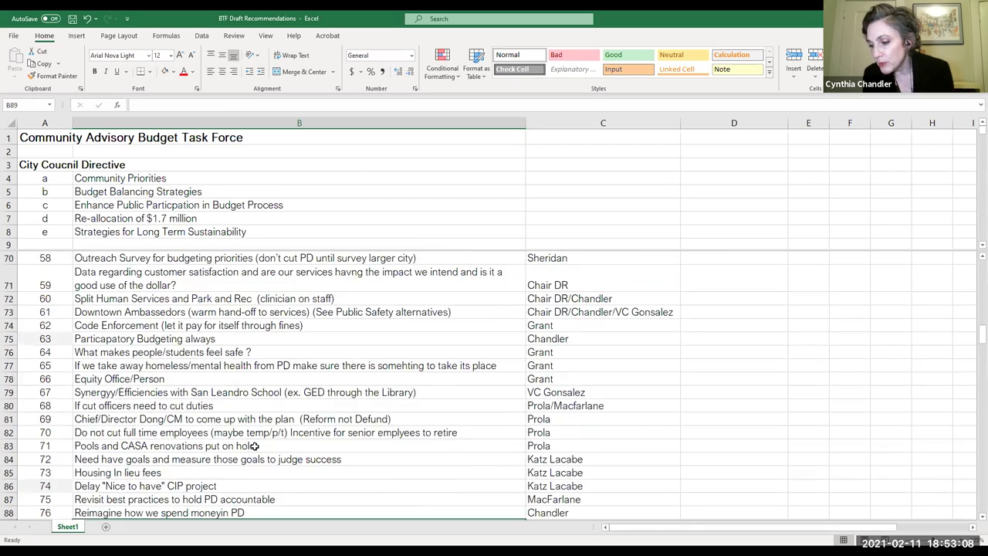
scroll(254, 446, up, 8)
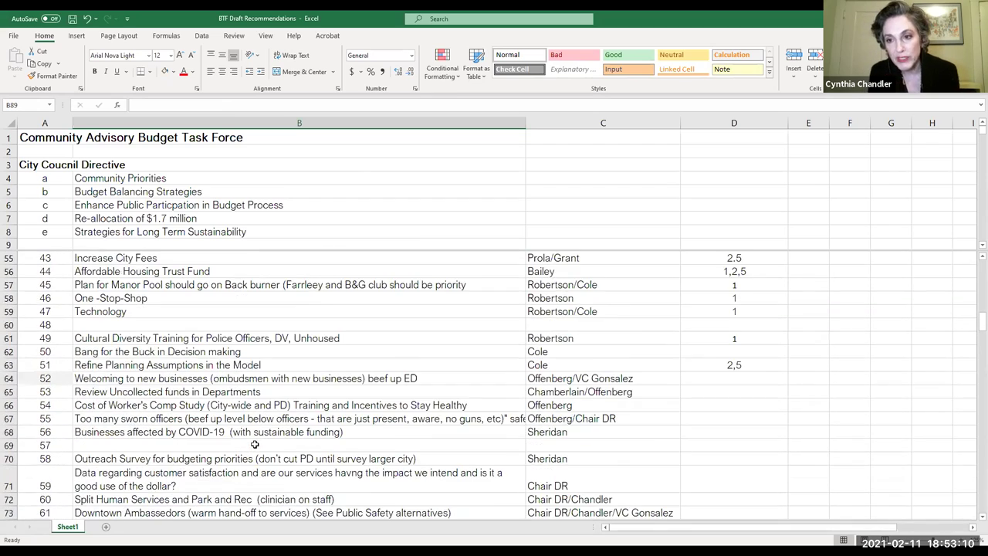
scroll(254, 446, up, 1)
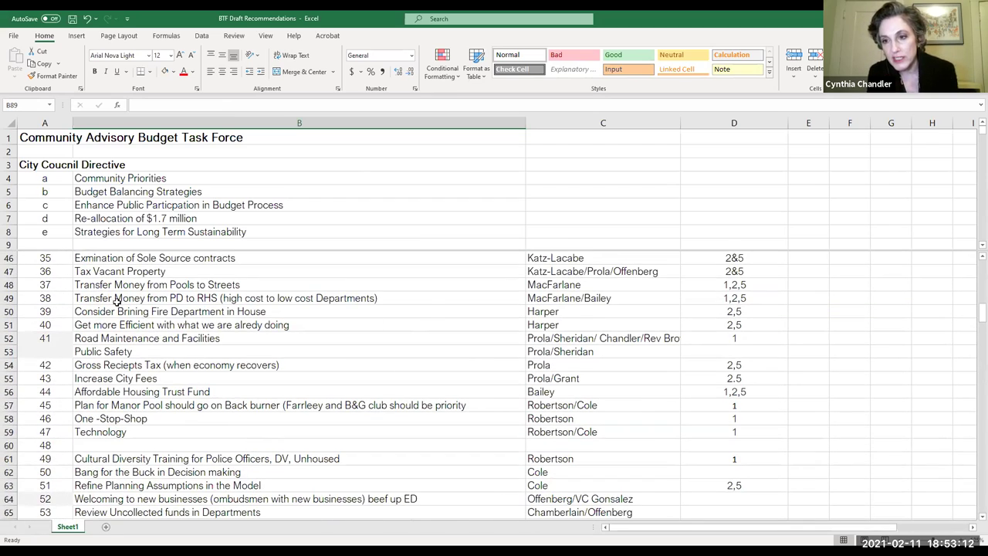
click(278, 300)
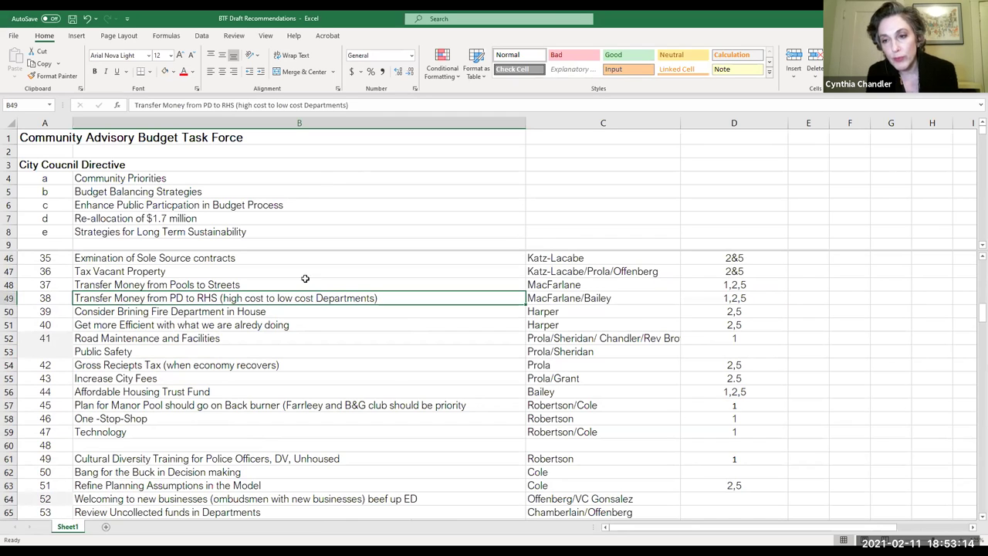
click(349, 105)
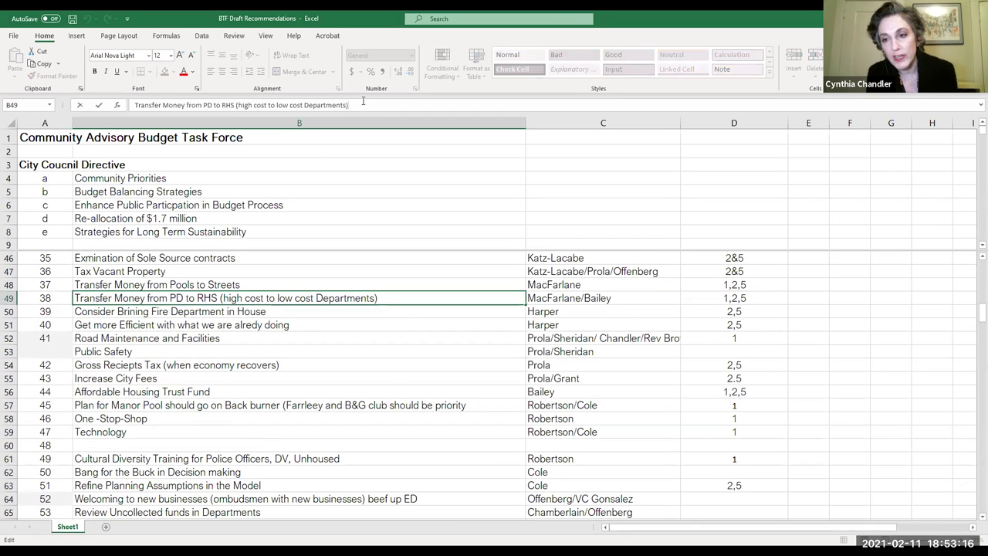
text(include )
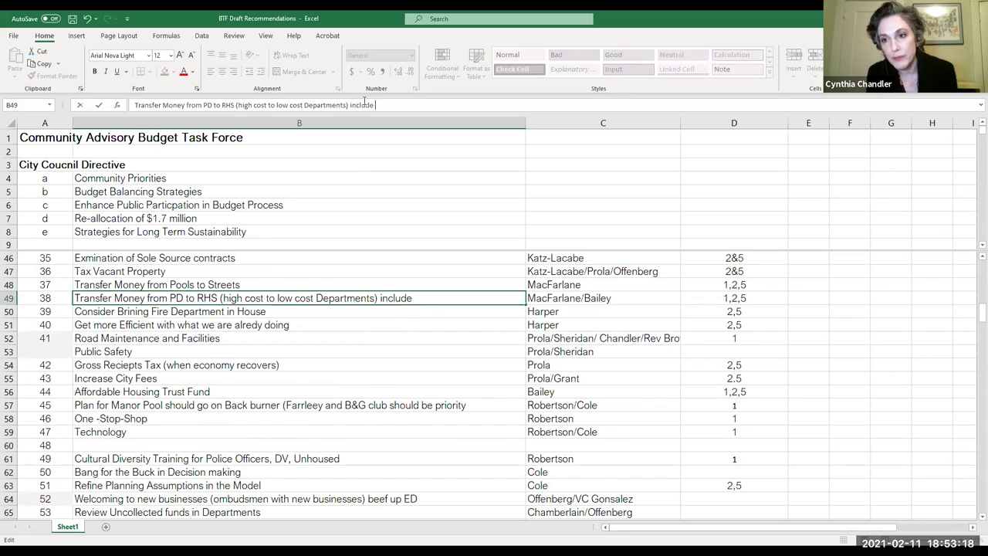
text(clinician)
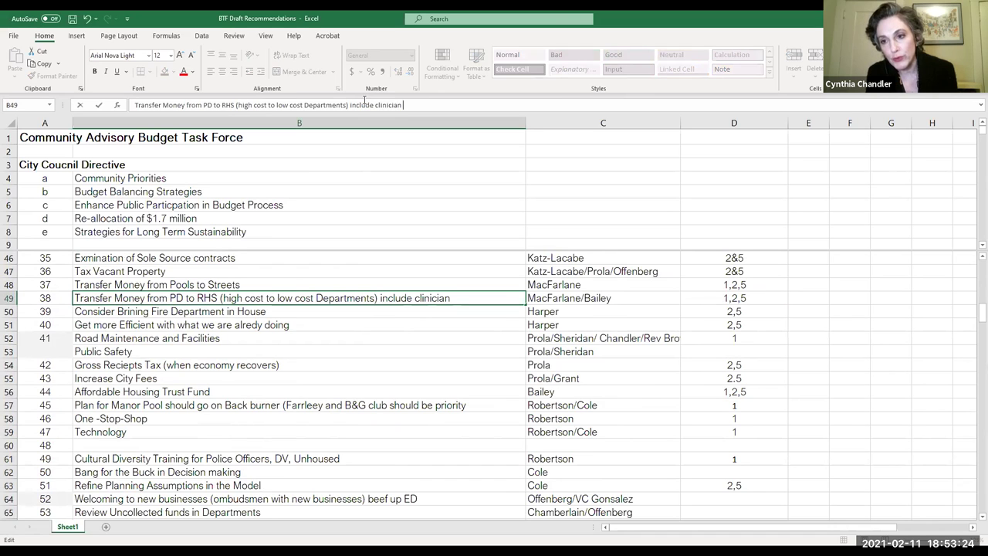
Add another member's surname after a slash to idea 38's names in C49
click(595, 299)
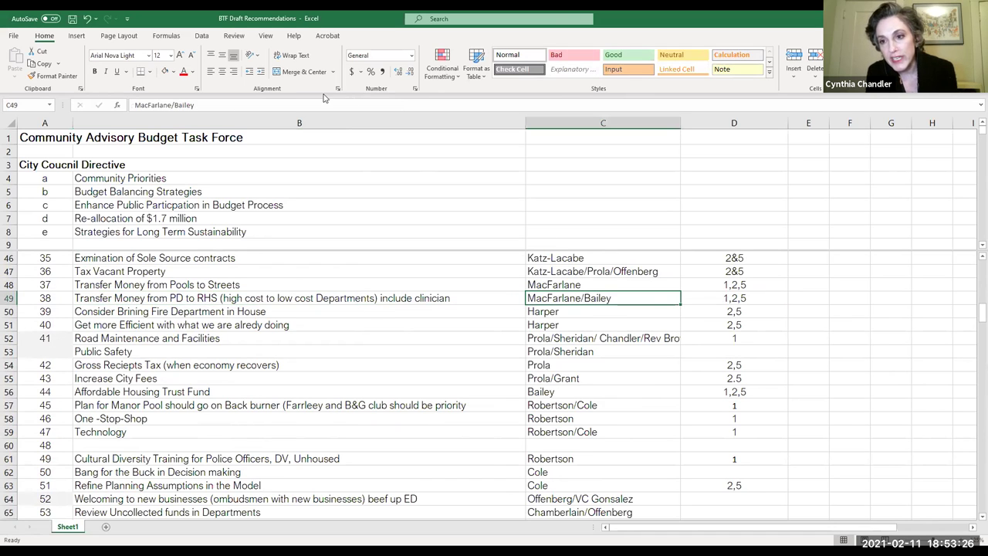
click(192, 104)
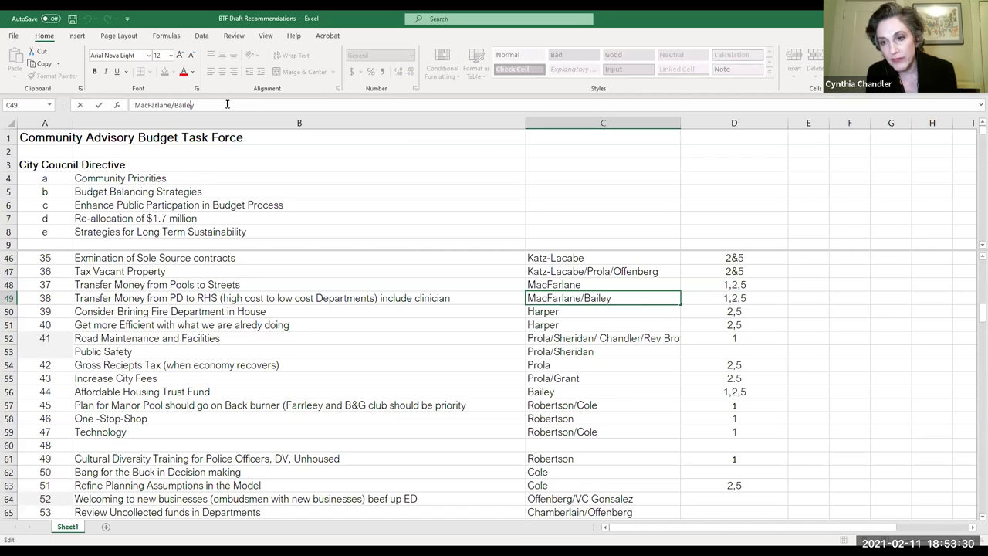
key(Left)
text(Chand)
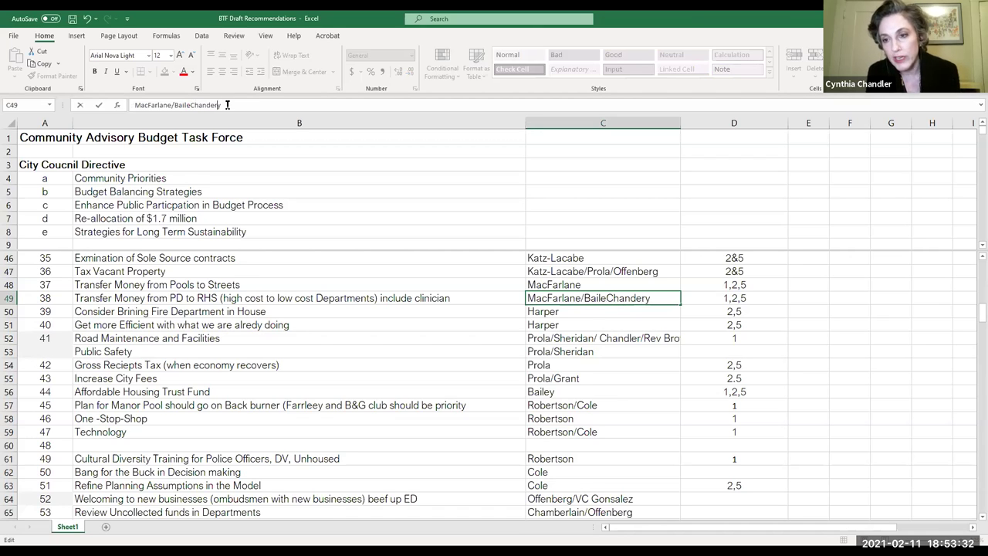
key(BackSpace)
key(BackSpace)
key(BackSpace)
key(BackSpace)
key(BackSpace)
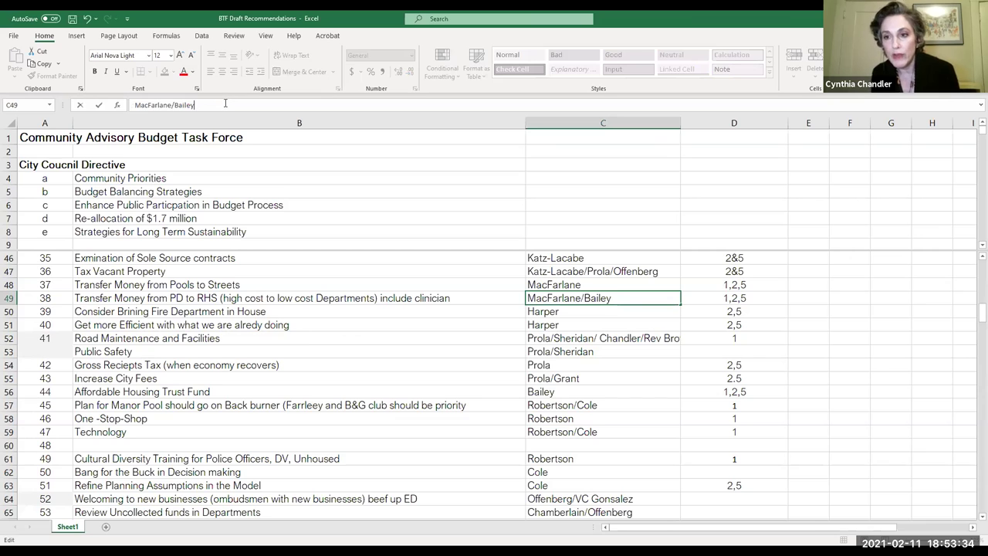
text(/Baiiley)
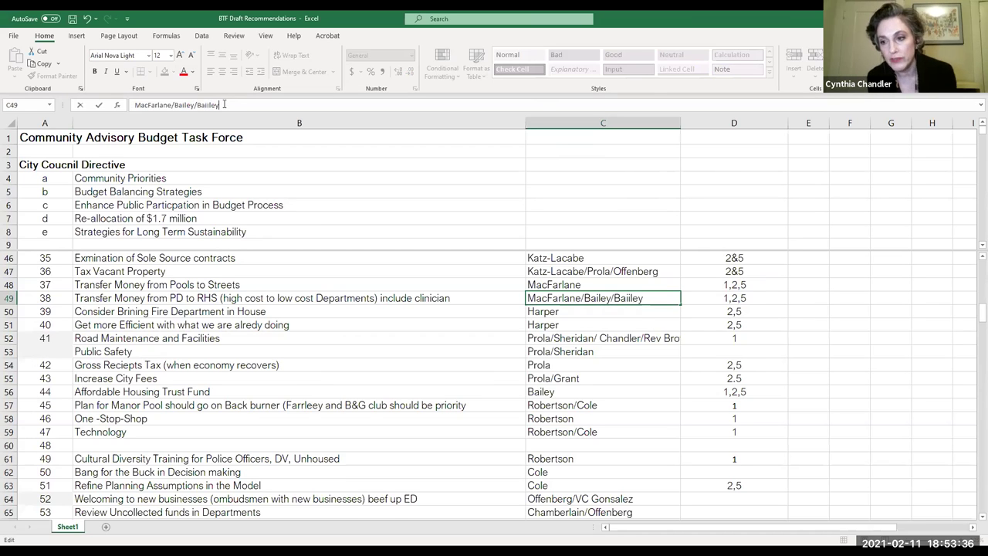
key(Return)
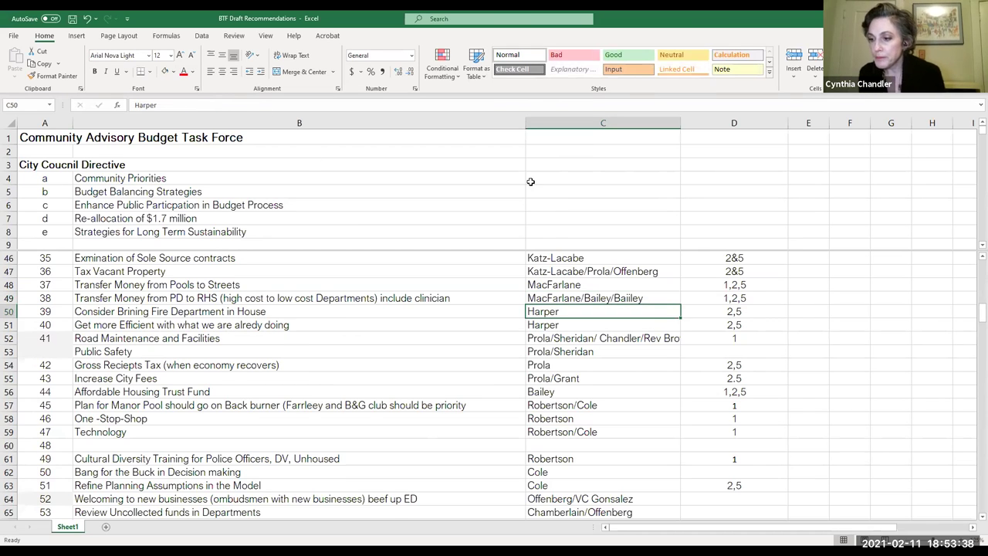
Correct the misspelled member name in idea 38's name list
click(580, 301)
click(230, 105)
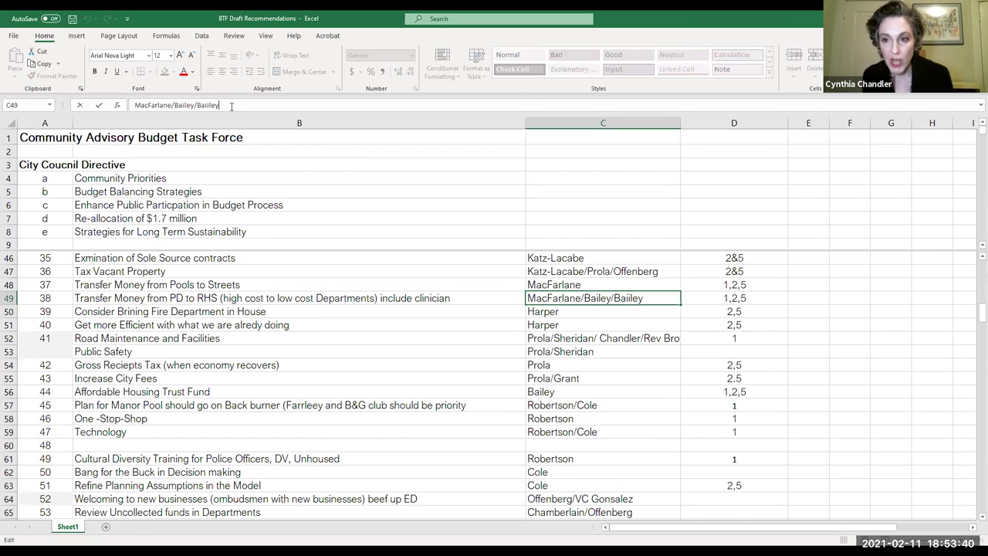
key(BackSpace)
key(BackSpace)
key(BackSpace)
key(BackSpace)
key(BackSpace)
key(BackSpace)
key(BackSpace)
text(Chandler)
key(Return)
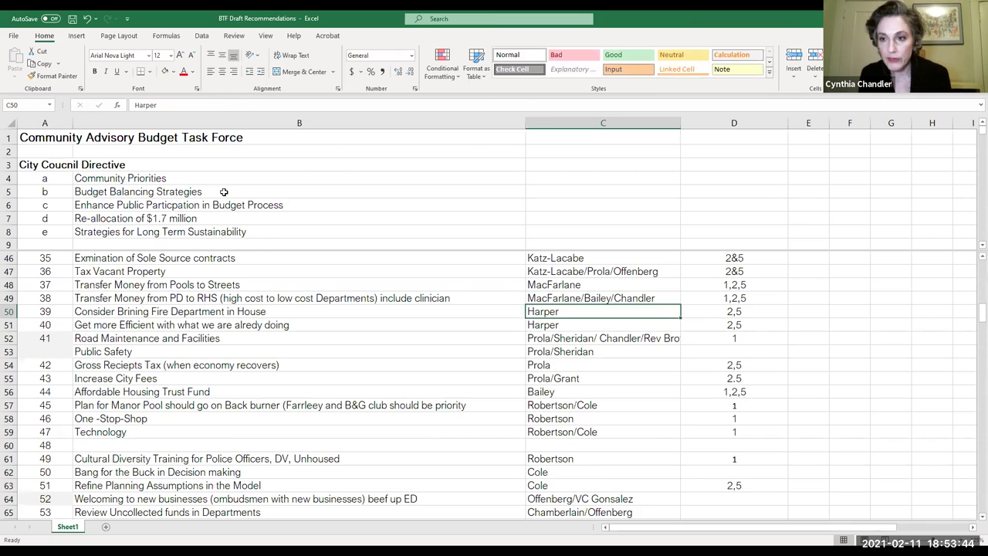
scroll(181, 300, down, 5)
scroll(180, 301, down, 4)
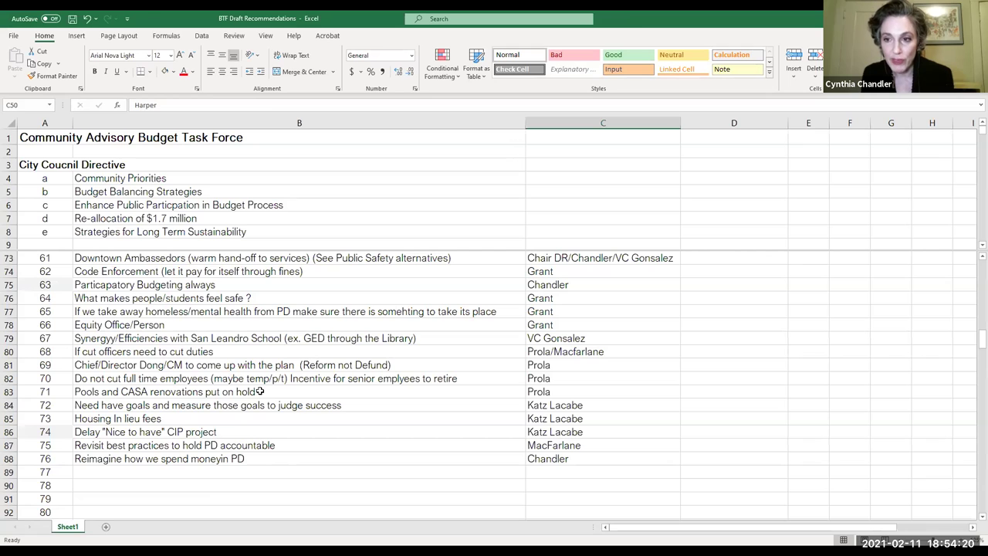
Enter 'Animal control - Enforcement is equitable and makes Money' as idea 77's description
click(103, 473)
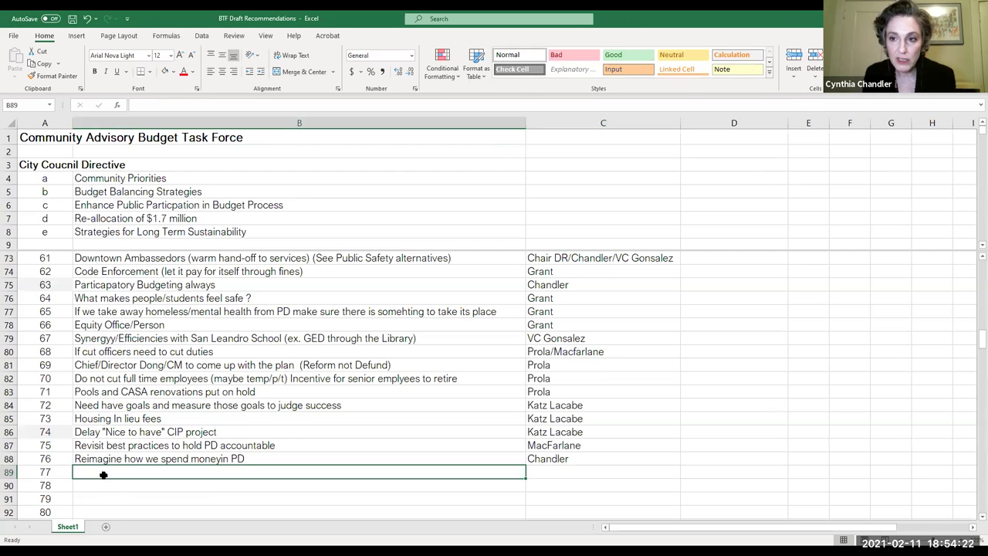
text(E)
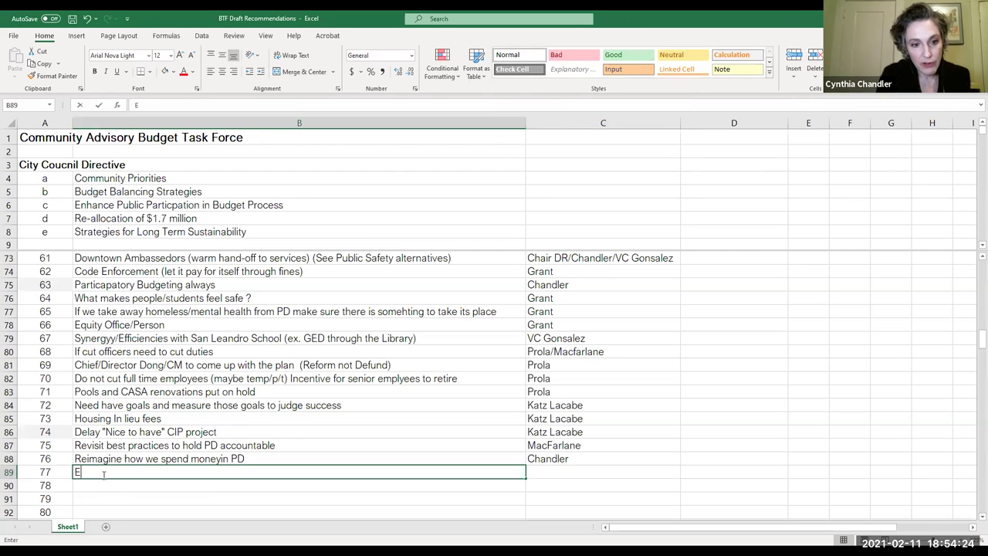
text(nforcement is eq)
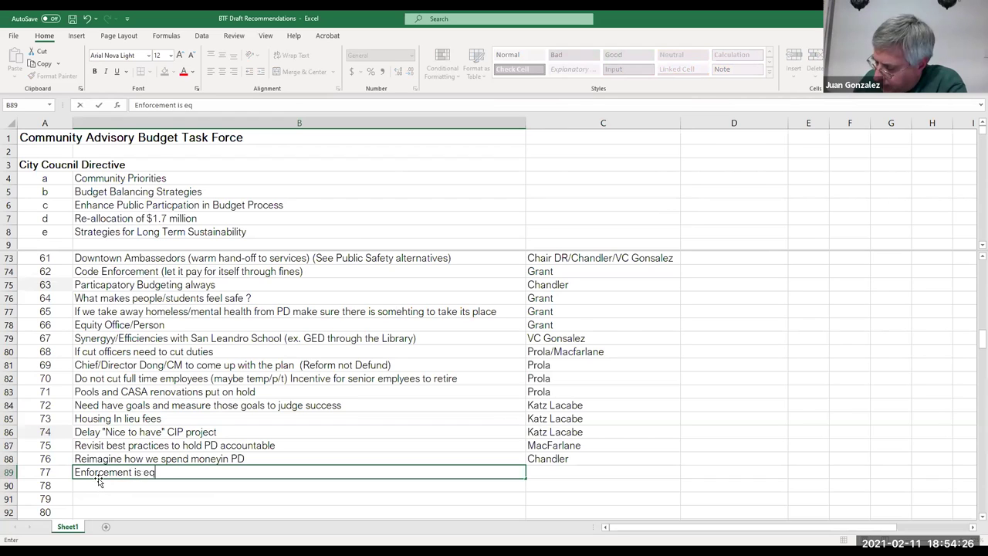
text(uitable an)
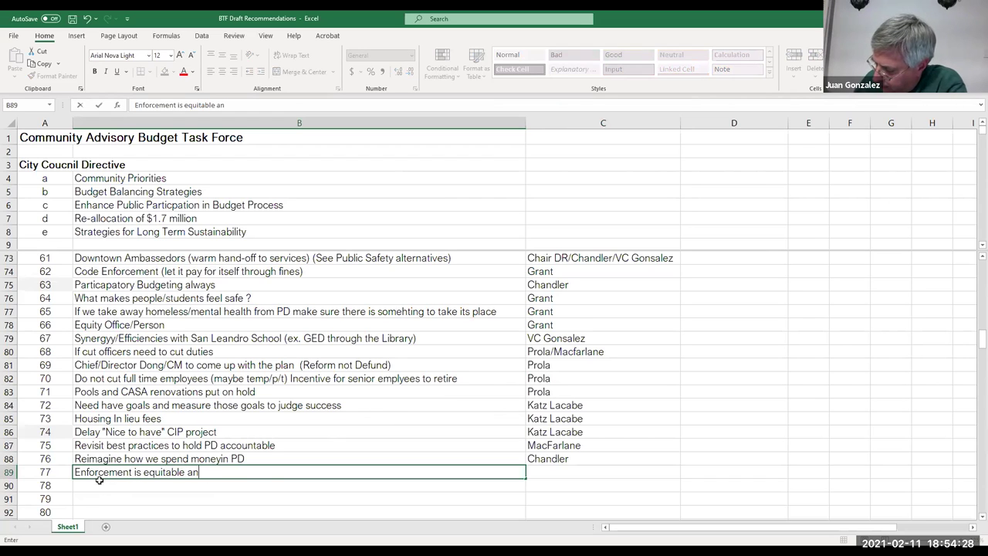
text(d makes Money)
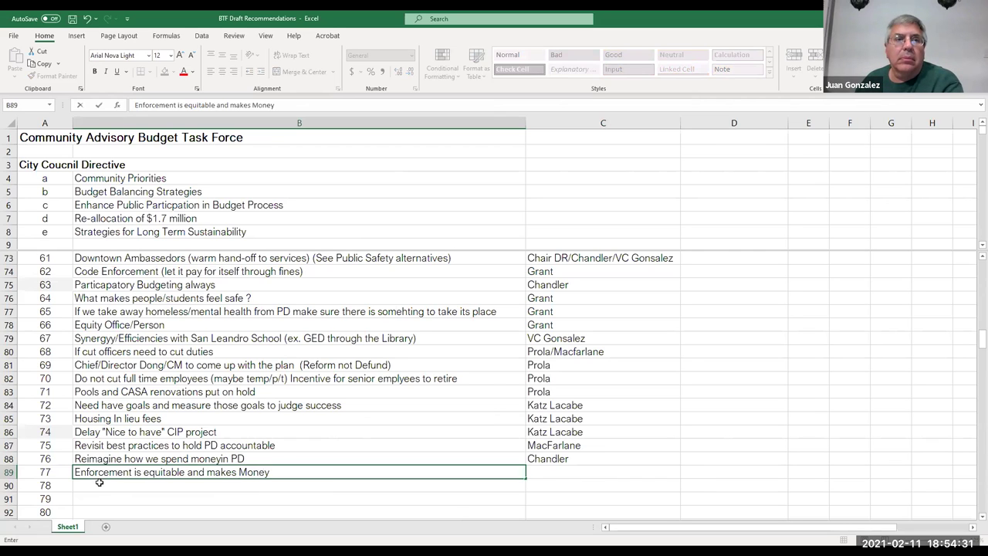
key(Left)
text(Anicmal)
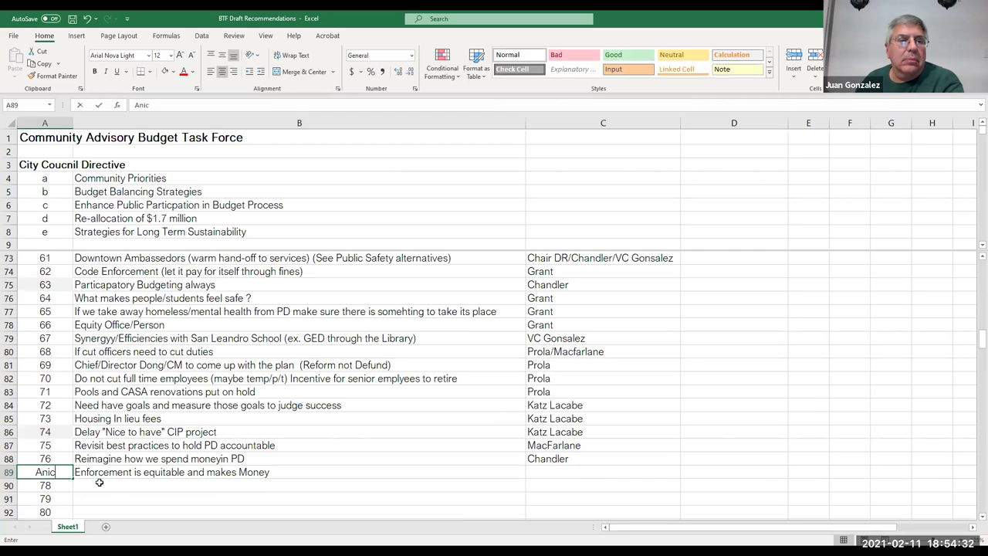
key(BackSpace)
key(BackSpace)
key(BackSpace)
key(BackSpace)
key(BackSpace)
key(BackSpace)
key(BackSpace)
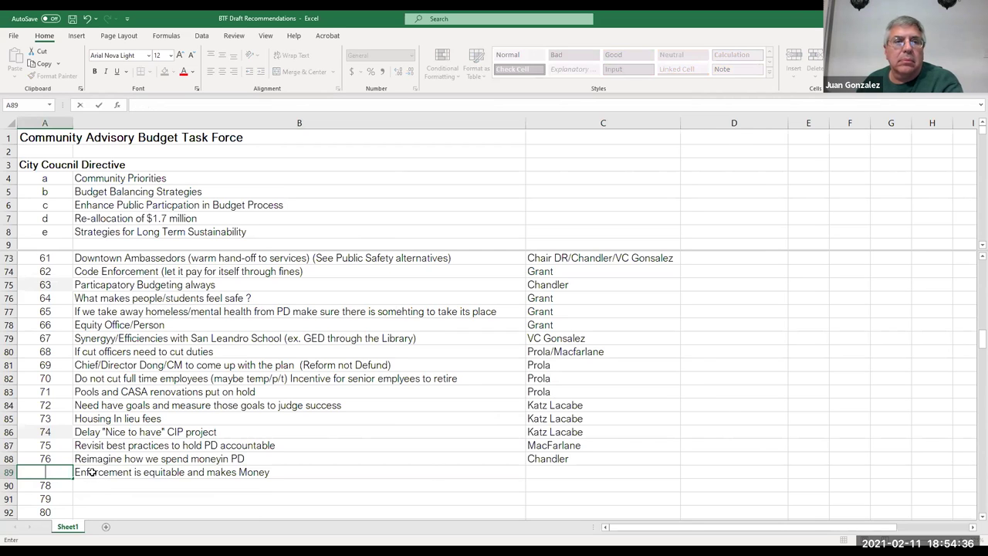
click(90, 472)
click(135, 108)
text(Animal contro)
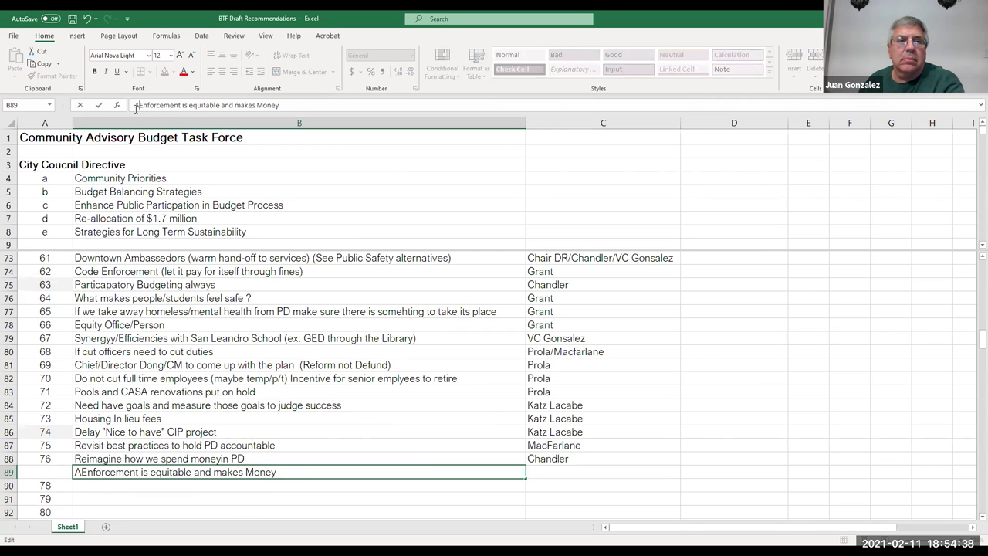
text(l )
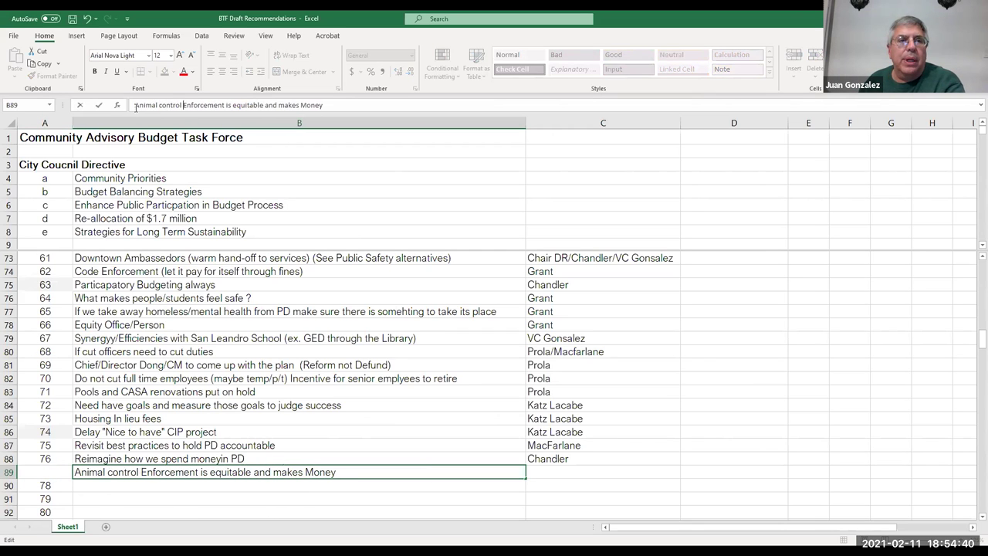
text(-)
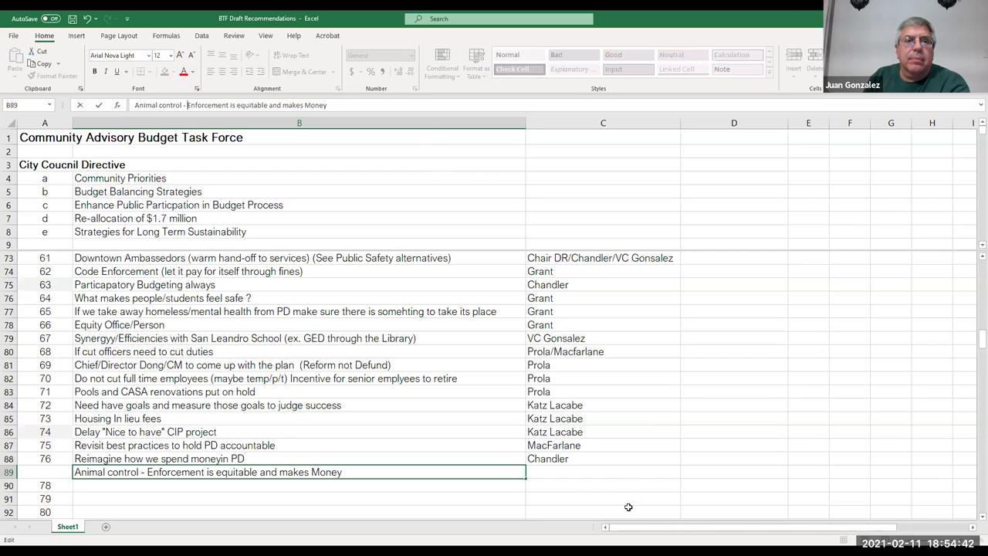
Credit idea 77 to idea 76's member and capitalise 'Control' in its text
click(553, 474)
text(handler)
key(Return)
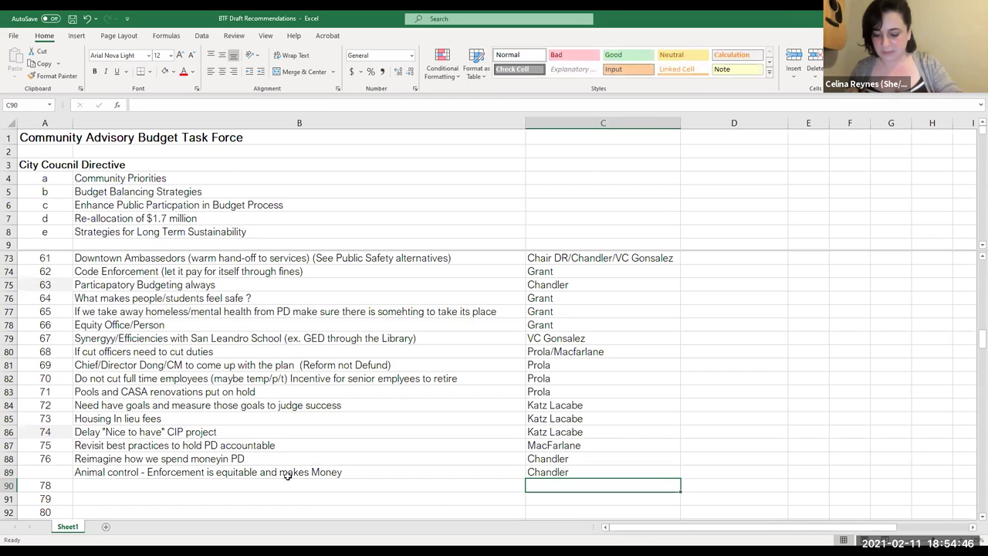
click(129, 471)
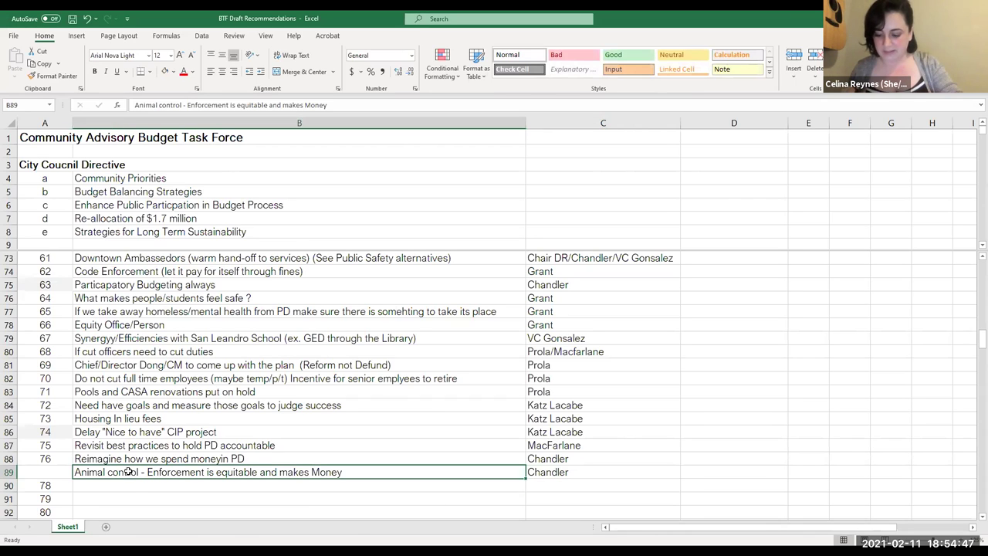
click(158, 105)
key(Delete)
text(C)
key(Return)
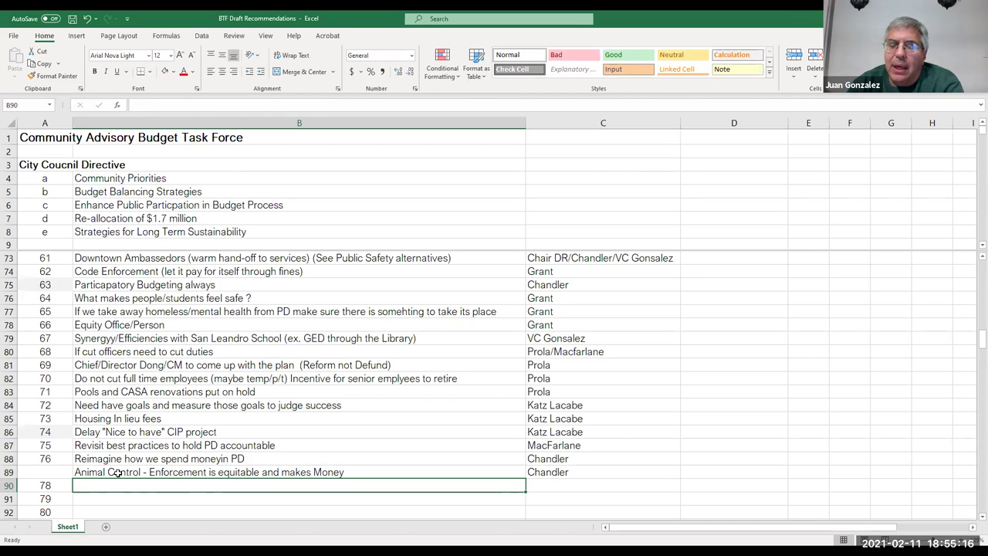
Enter 77 in A89 as the Animal Control row's number
click(48, 471)
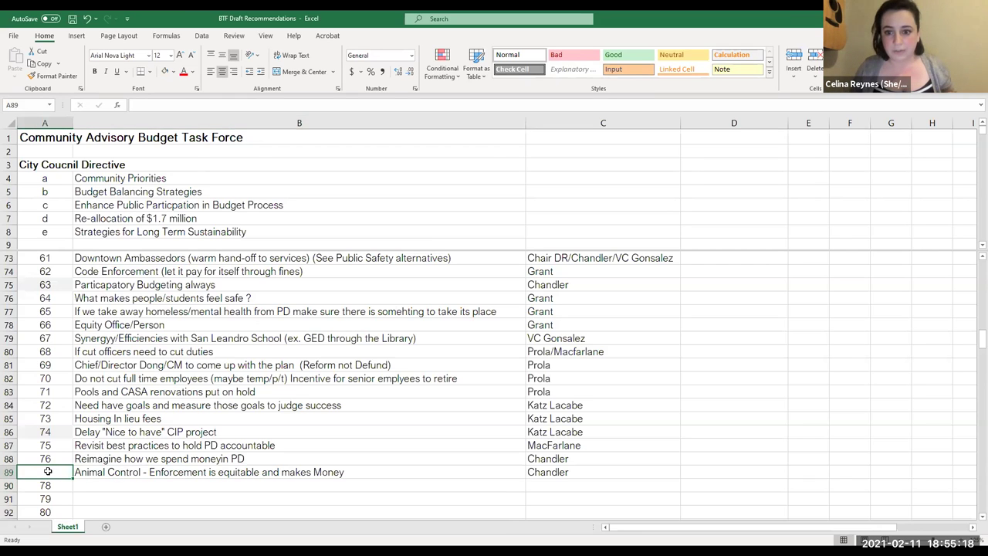
text(77)
key(Return)
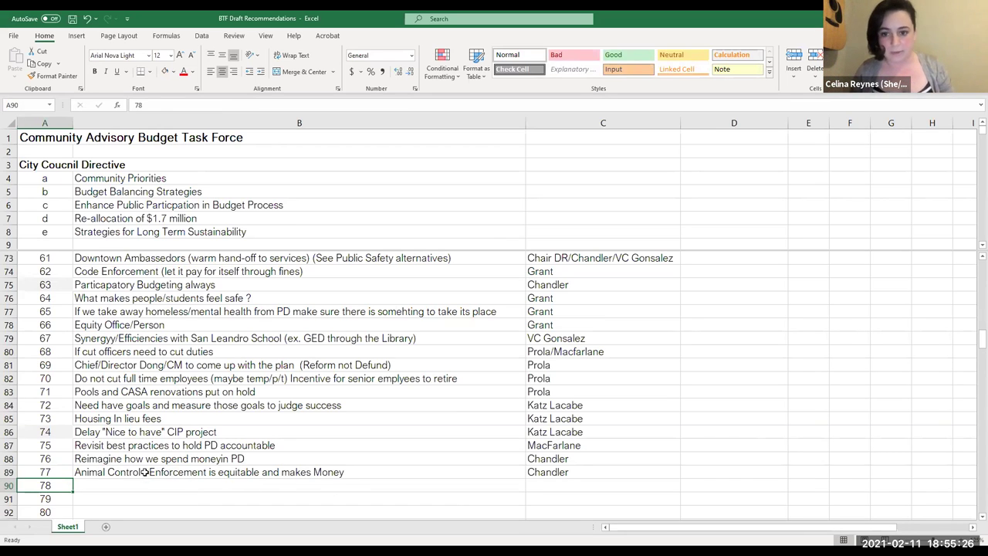
In B89, insert 'make sure', lowercase 'enforcement' and 'money', and append '(not lose)'
click(116, 471)
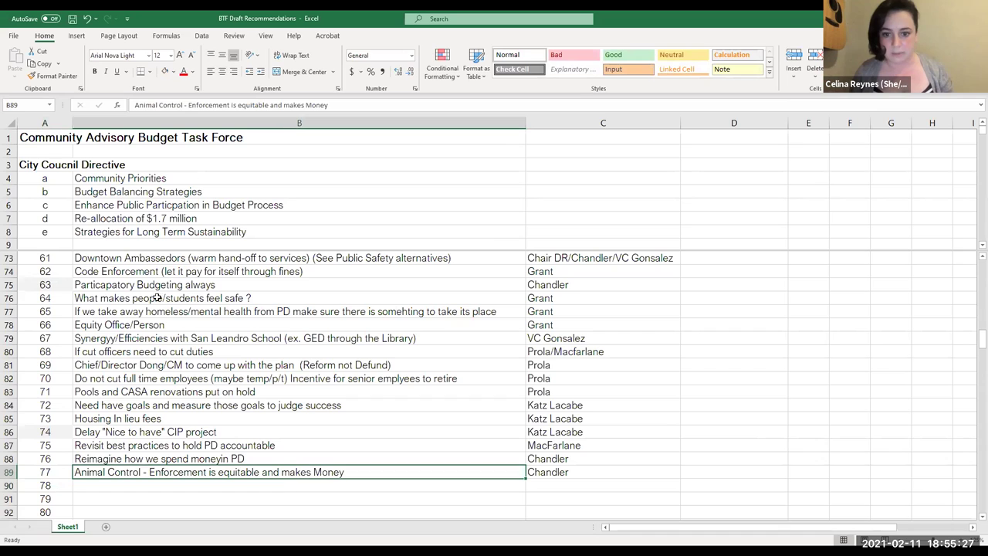
click(188, 106)
text(make sure)
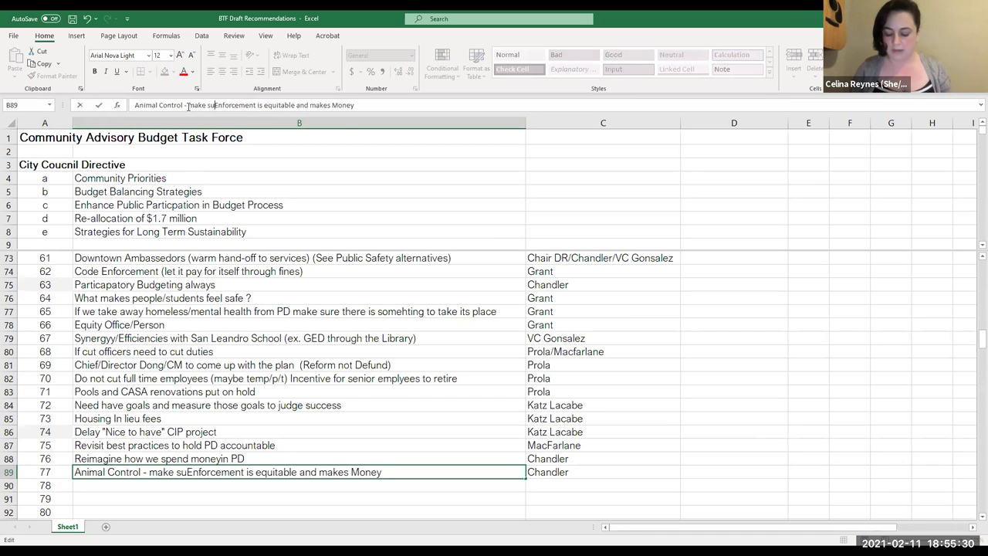
key(Delete)
text(e e)
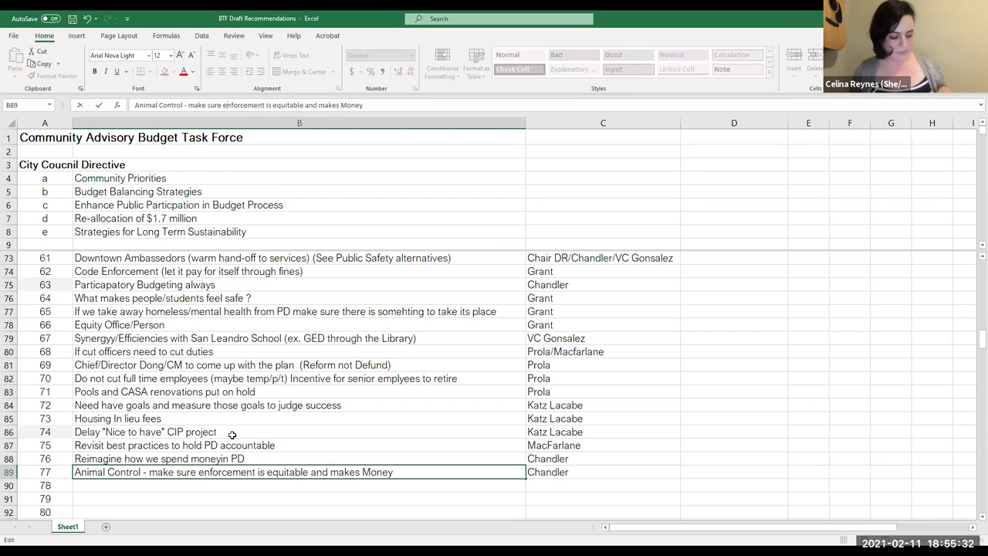
click(362, 471)
key(Delete)
text(m)
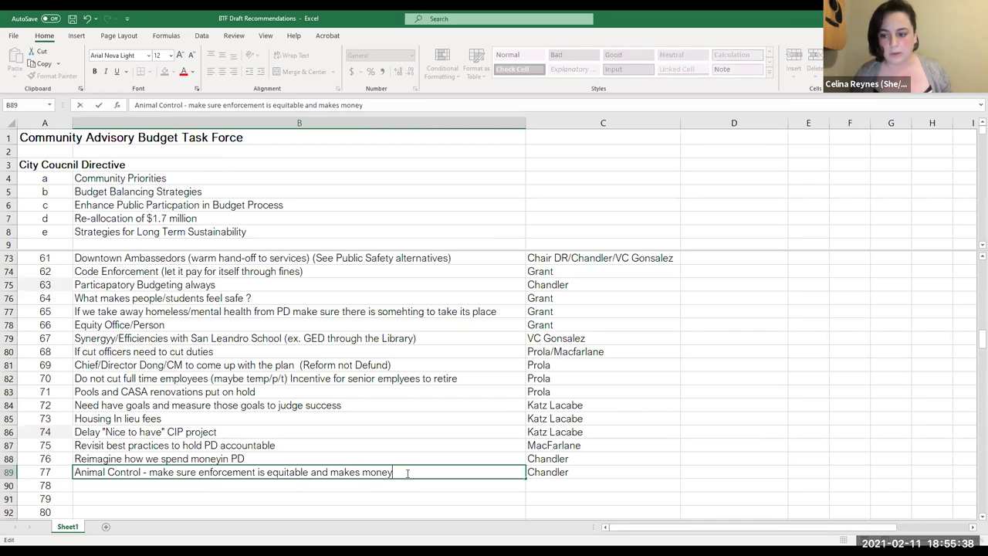
click(375, 107)
text((not lo)
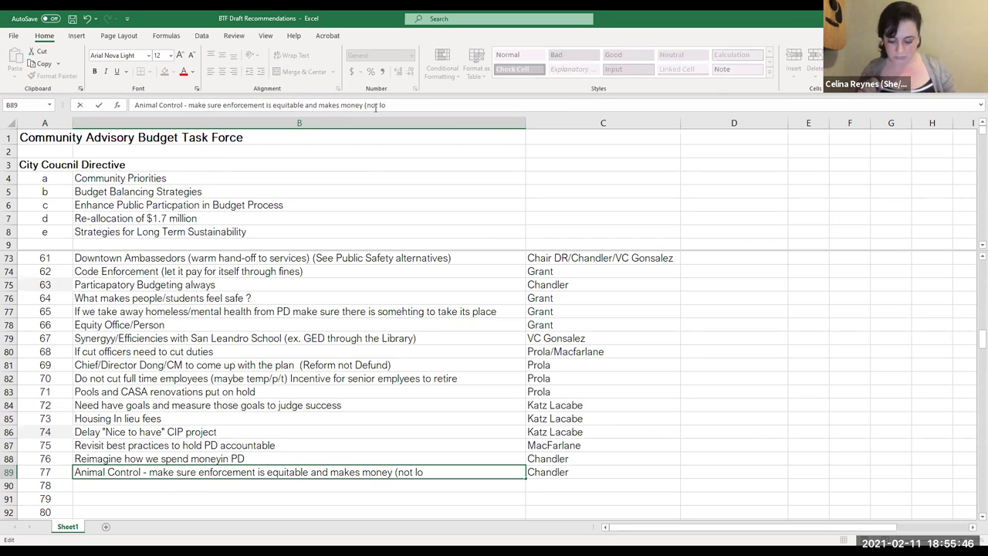
text(se)
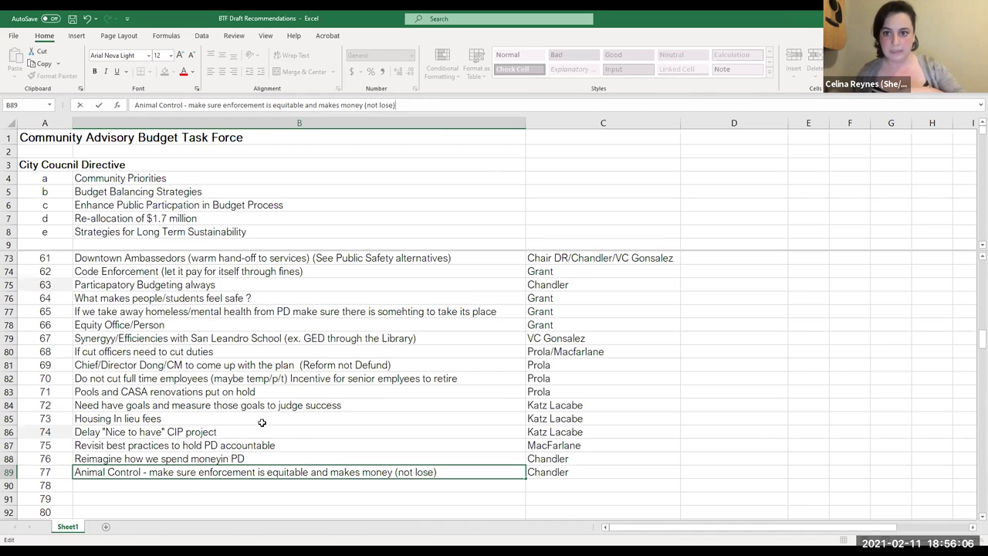
scroll(261, 422, up, 1)
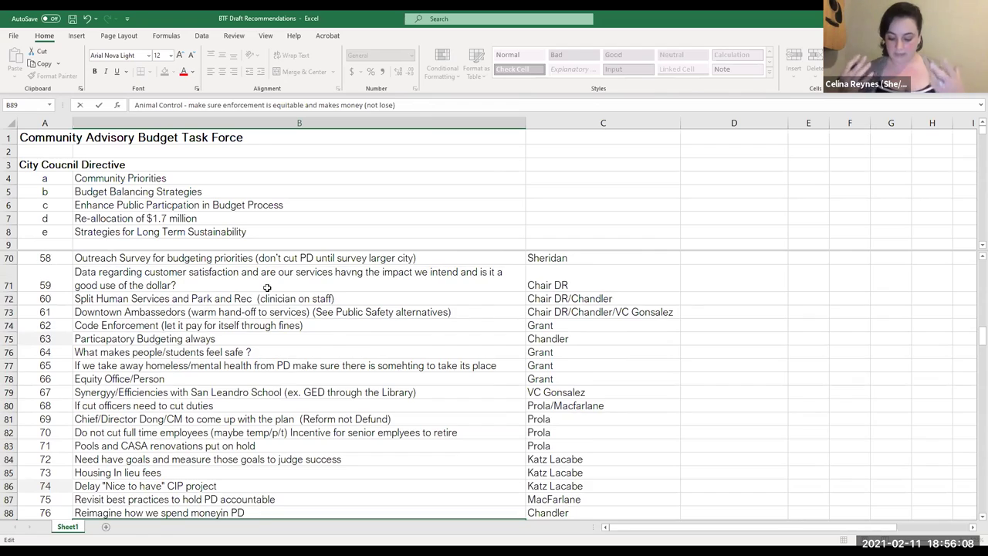
scroll(267, 287, up, 2)
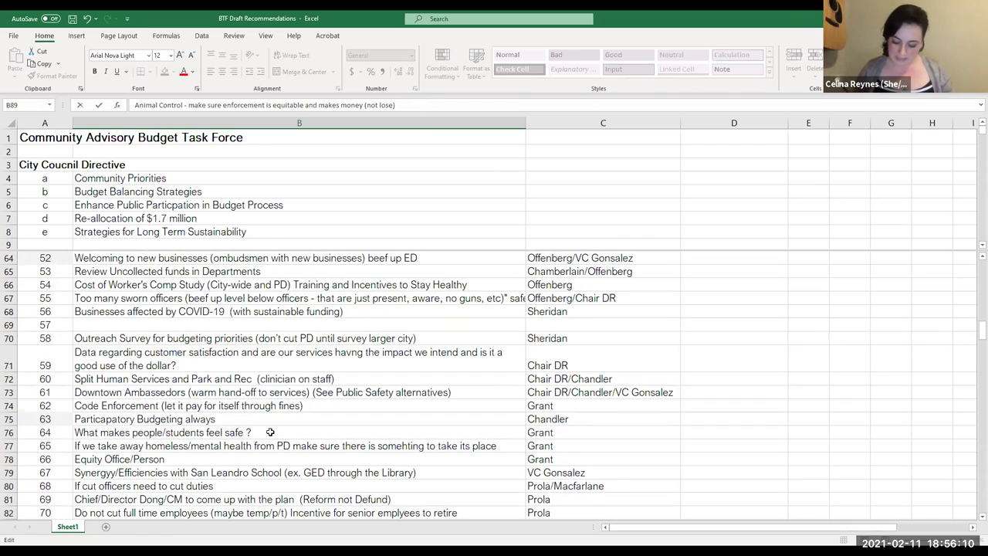
scroll(280, 424, up, 5)
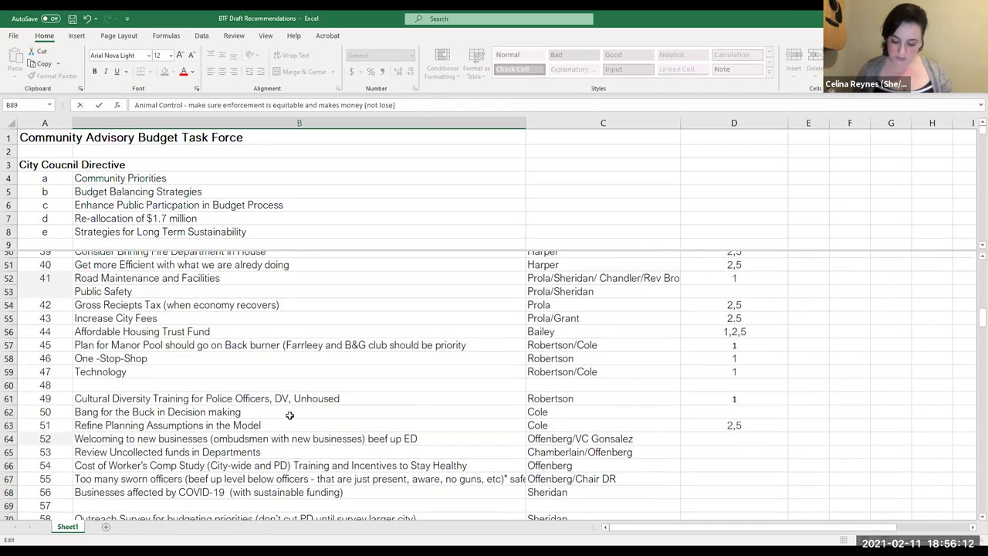
scroll(290, 415, up, 7)
scroll(326, 384, up, 5)
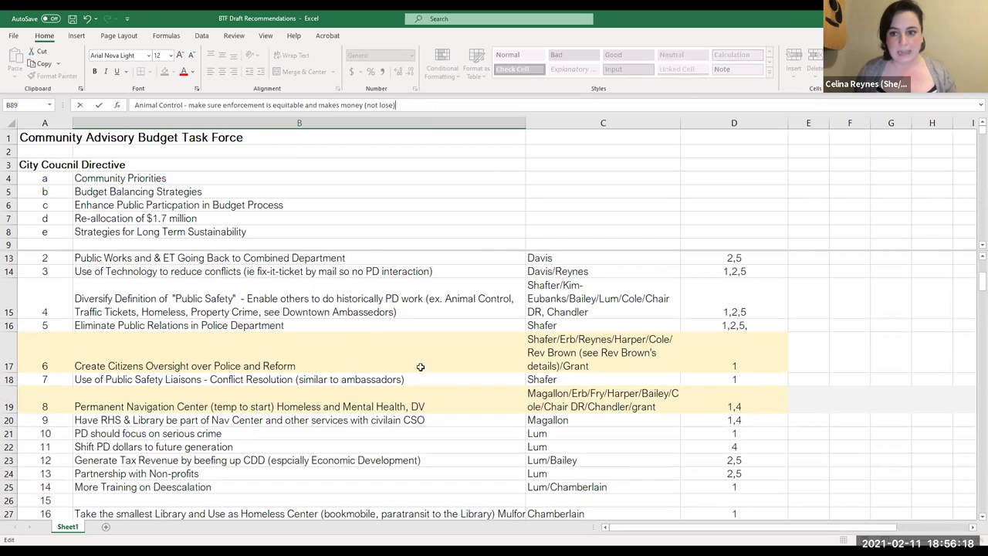
scroll(321, 375, down, 9)
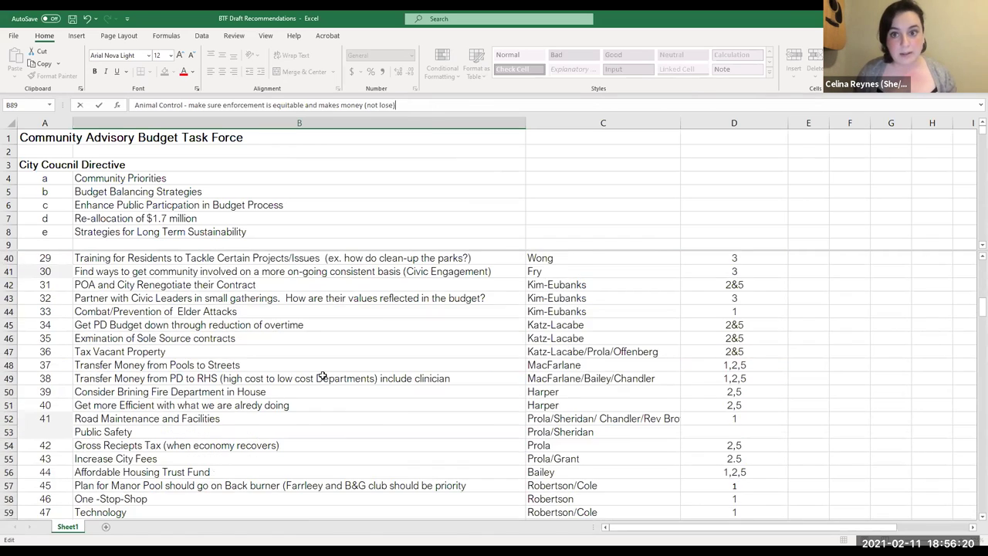
scroll(321, 375, down, 12)
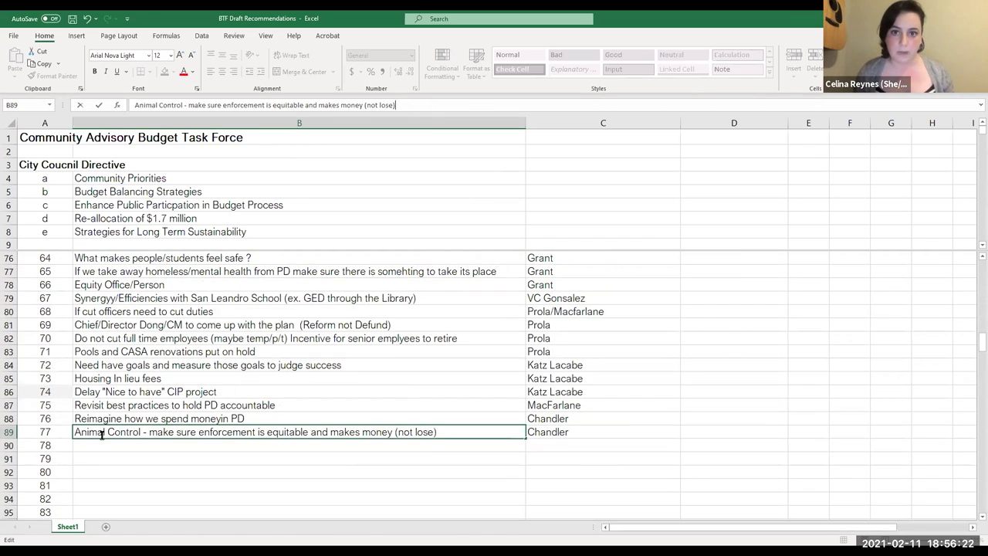
Add idea 78 'Ambassadors' in B90 and enter its member's name in C90
click(95, 441)
text(Am)
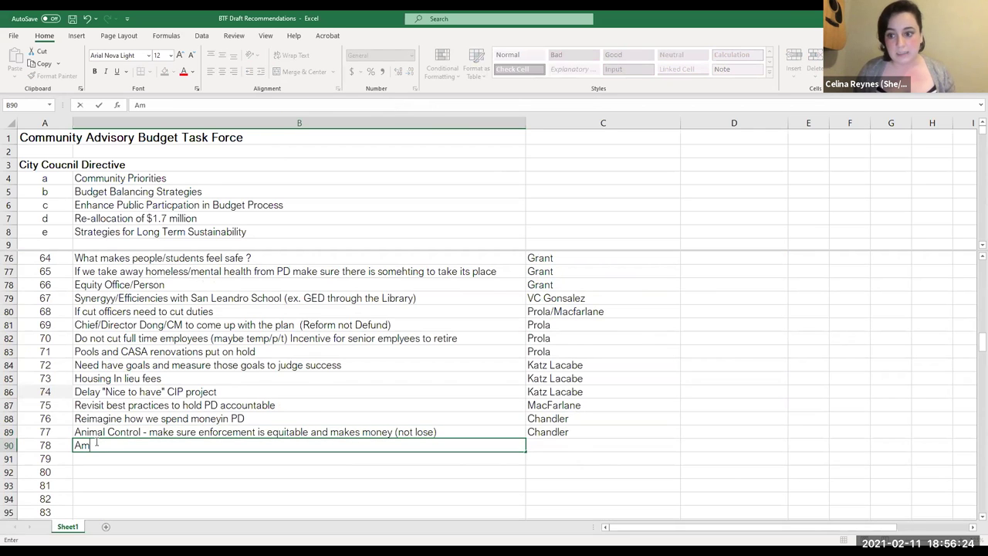
text(bassadors)
key(Return)
click(94, 442)
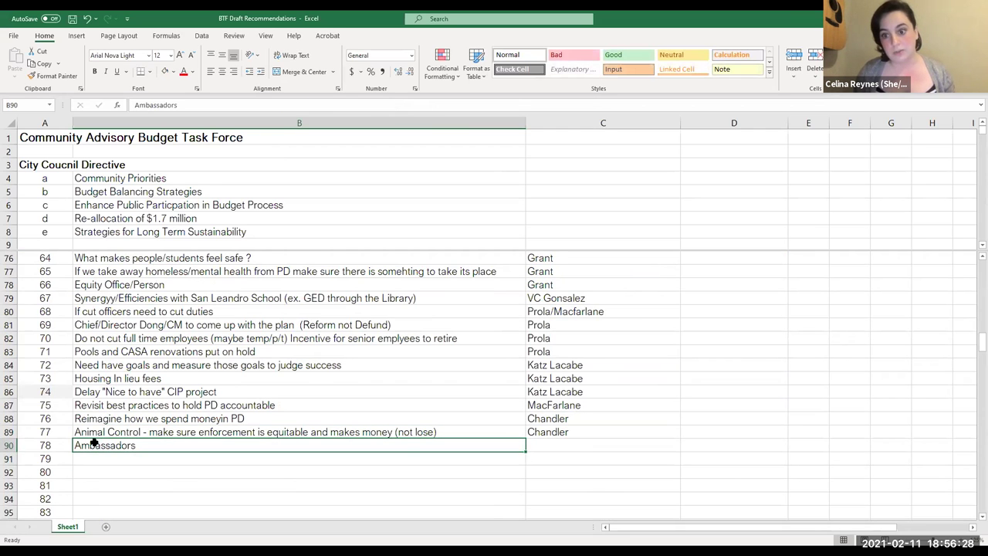
key(Tab)
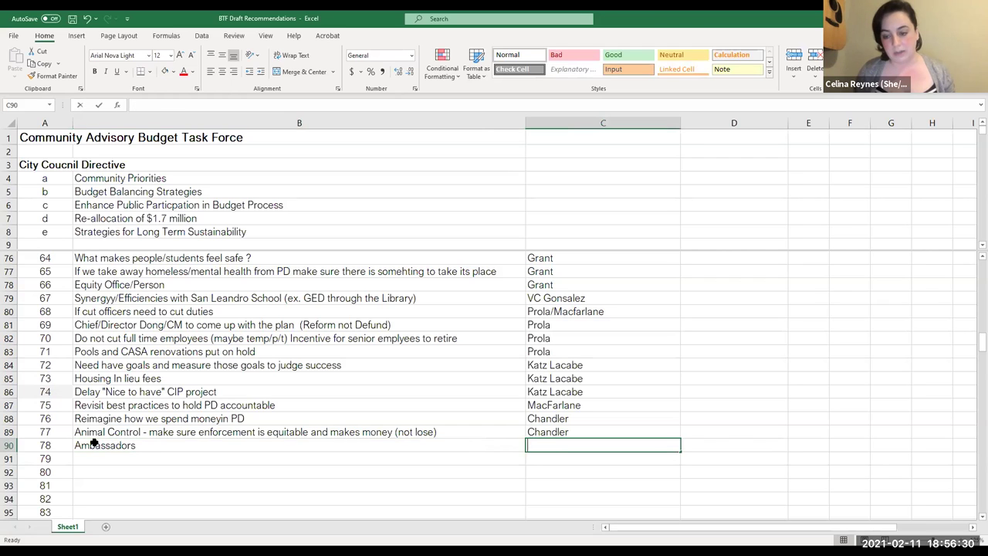
text(Reynes)
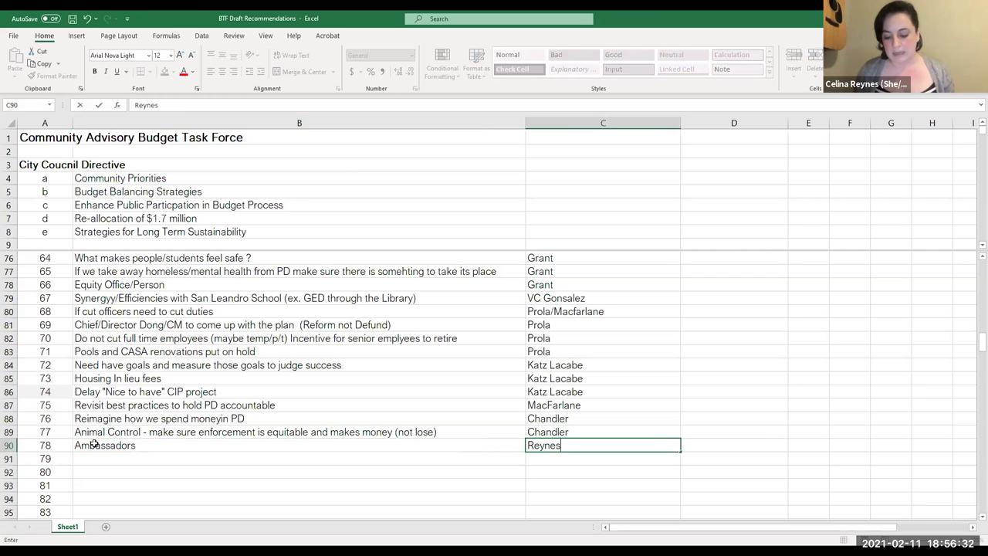
key(Return)
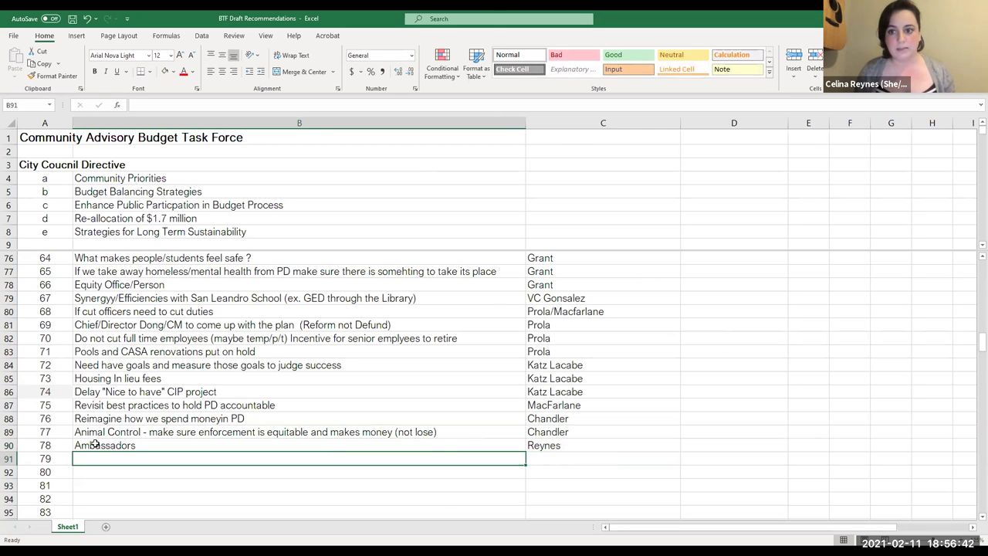
Enter 'CATT' as idea 79 in B91
text(CATT)
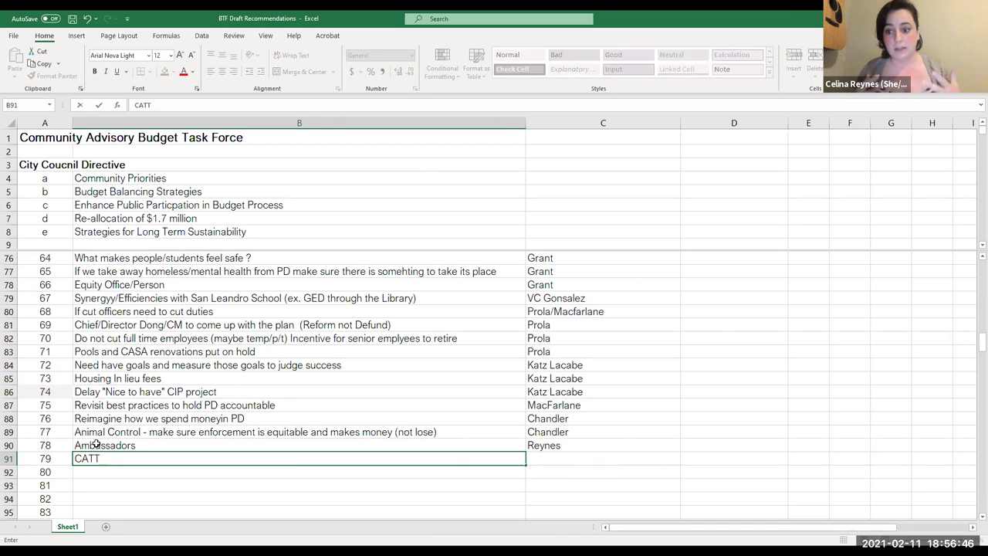
key(Up)
key(Up)
key(Up)
key(Up)
key(Up)
key(Up)
key(Up)
key(Up)
key(Up)
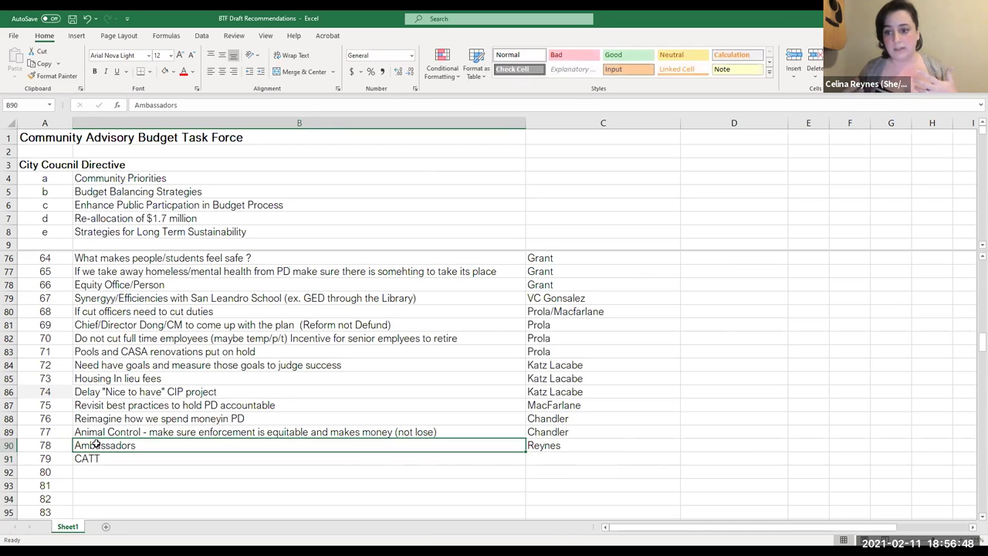
key(Up)
key(Up)
key(Up)
key(Up)
key(Up)
key(Up)
key(Up)
key(Up)
key(Up)
key(Up)
key(Up)
key(Up)
key(Up)
key(Up)
key(Up)
key(Up)
key(Up)
key(Up)
key(Up)
key(Up)
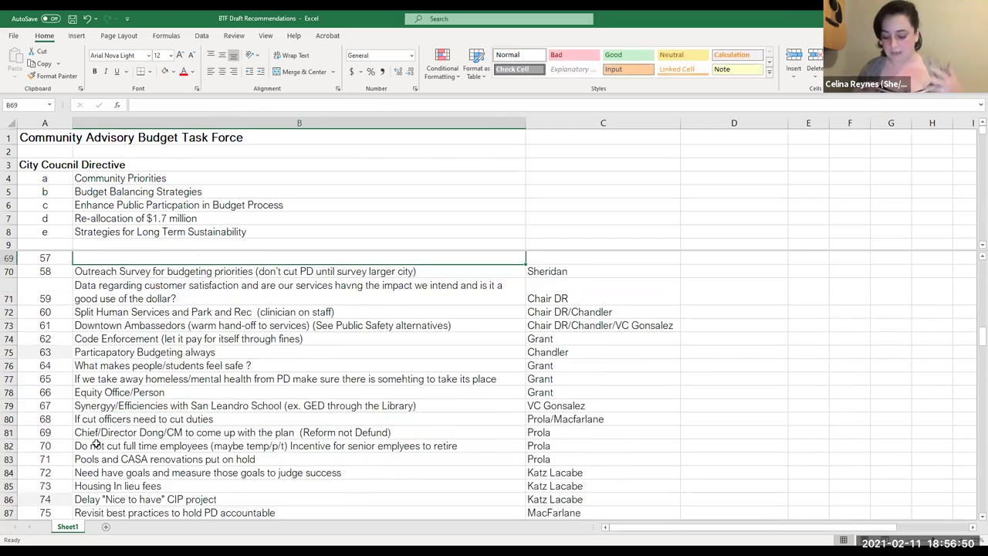
scroll(97, 445, up, 5)
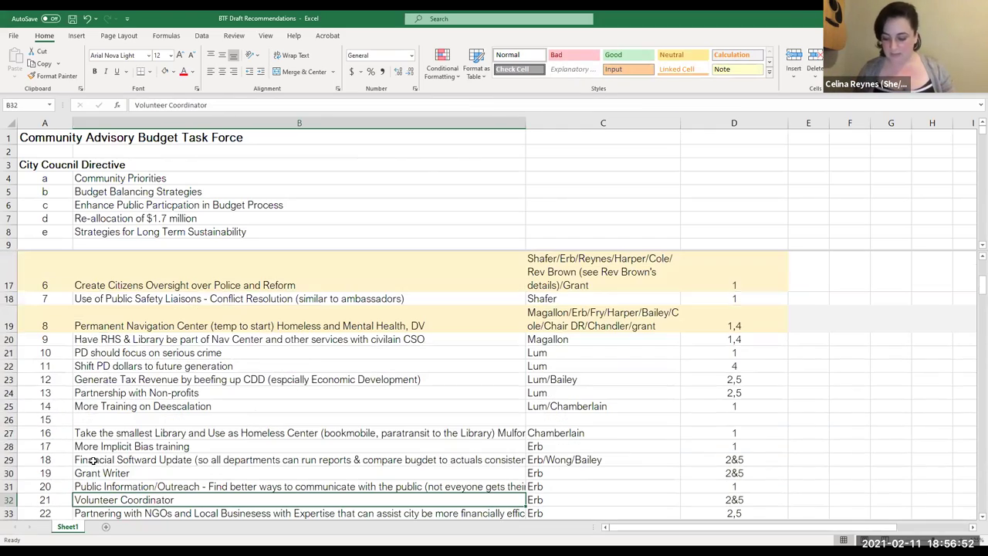
scroll(166, 320, up, 3)
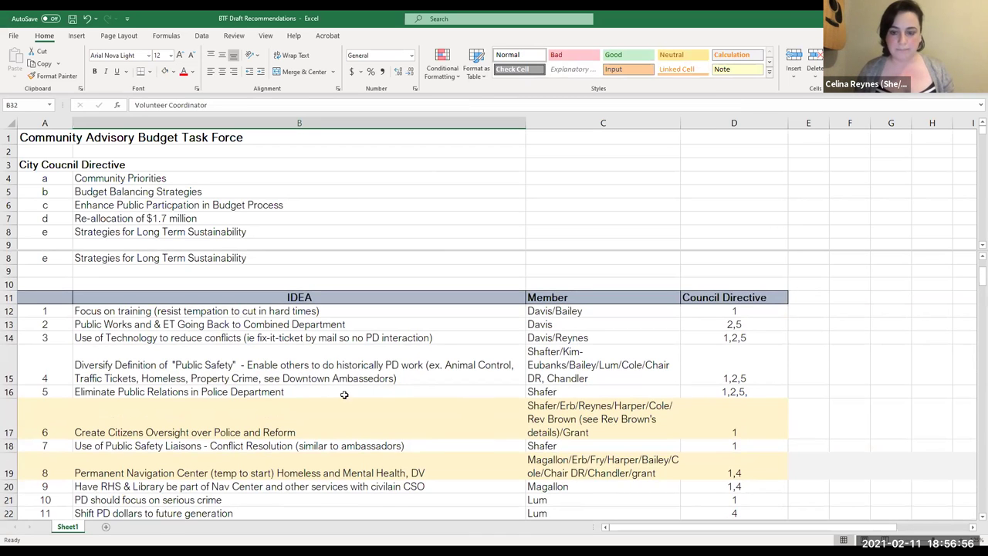
scroll(356, 403, down, 1)
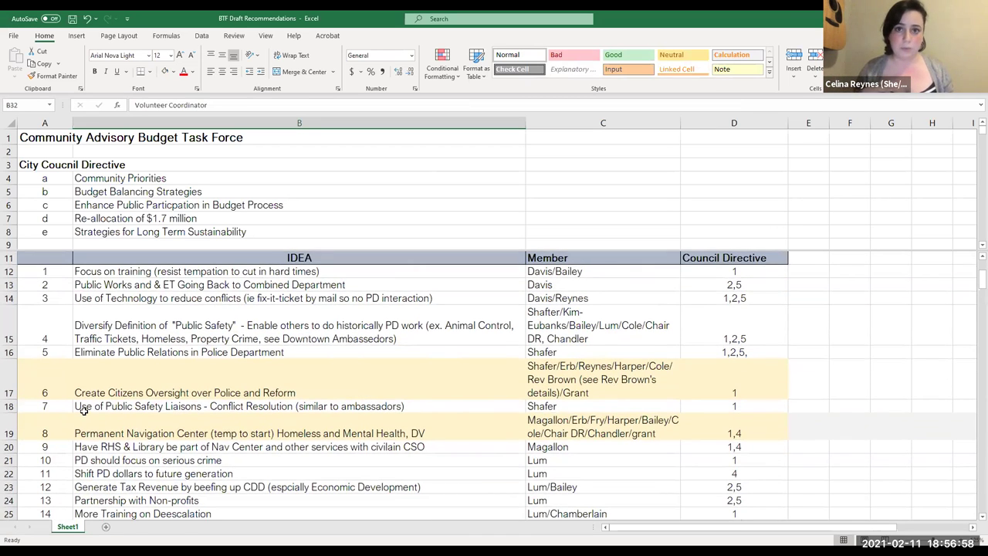
scroll(200, 401, up, 1)
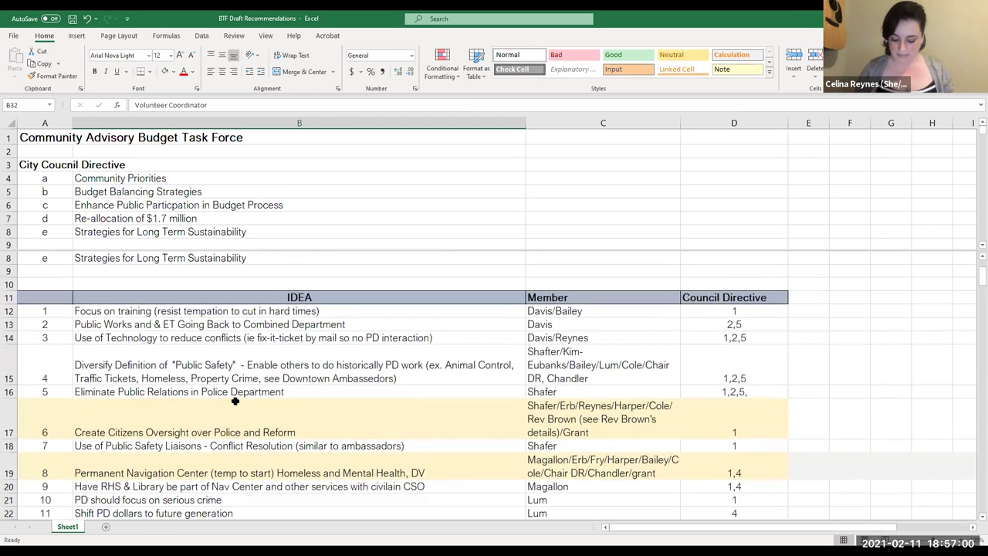
scroll(254, 391, down, 5)
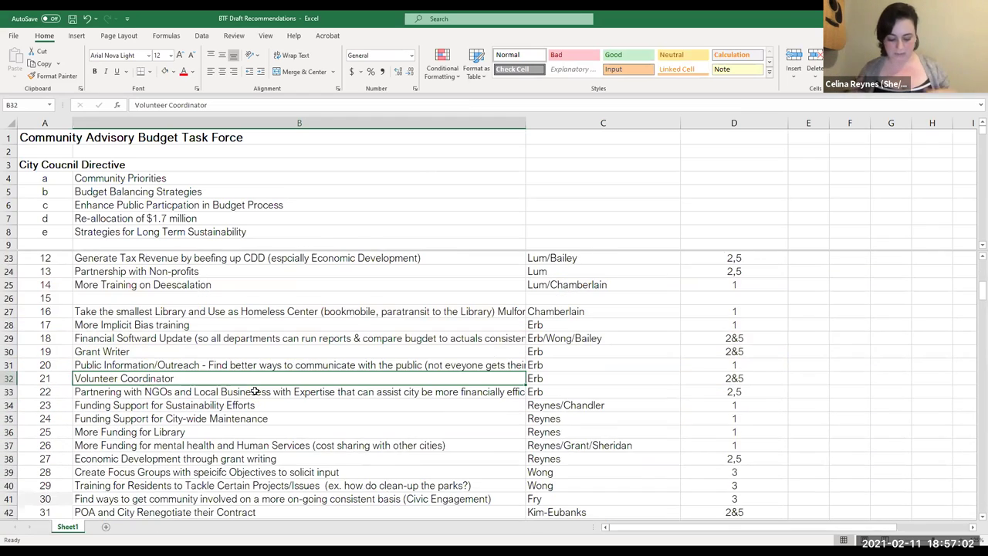
scroll(254, 392, down, 16)
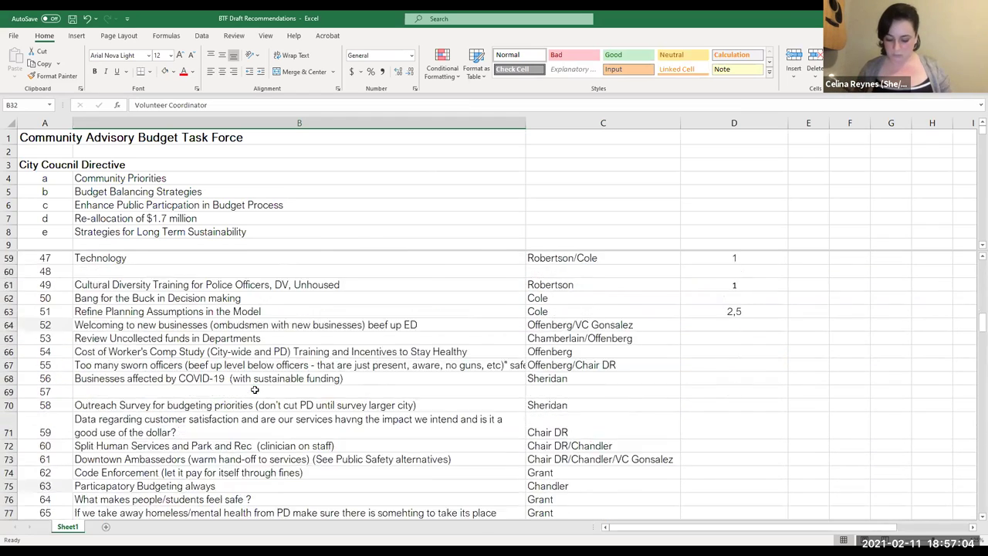
scroll(254, 391, down, 6)
scroll(90, 348, up, 1)
Enter idea 79 'Send support through Human Services not PD' and idea 80 'climnician on Staff'
click(98, 326)
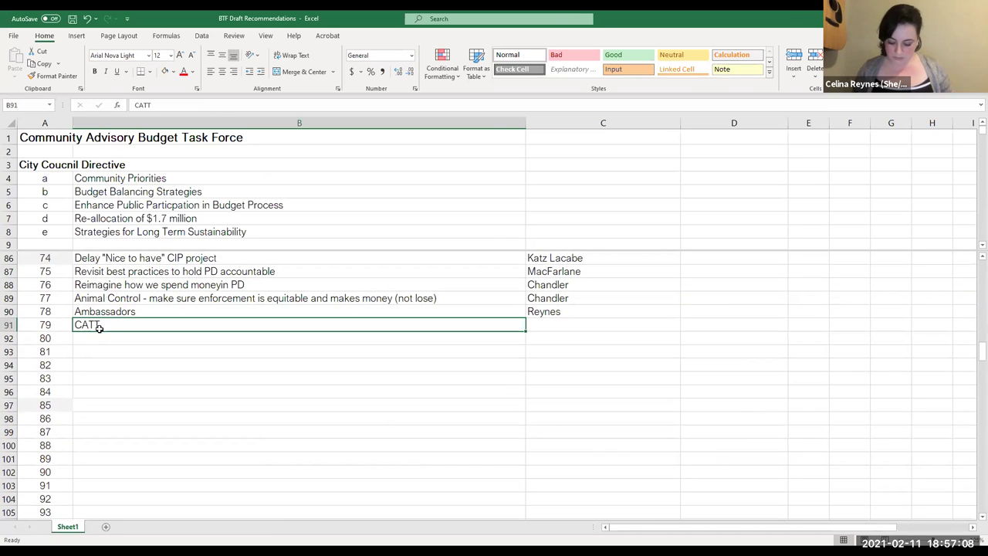
text(Send)
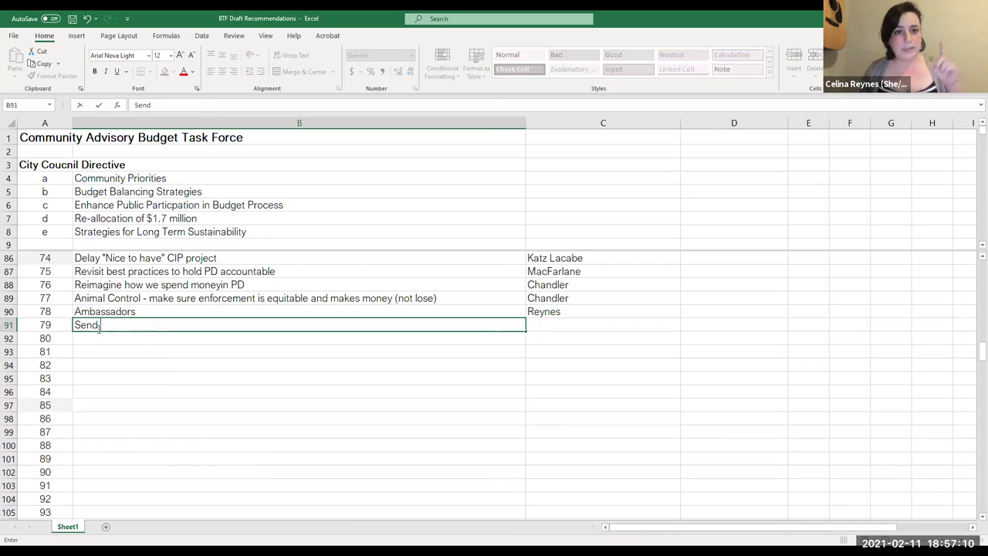
text( suppor)
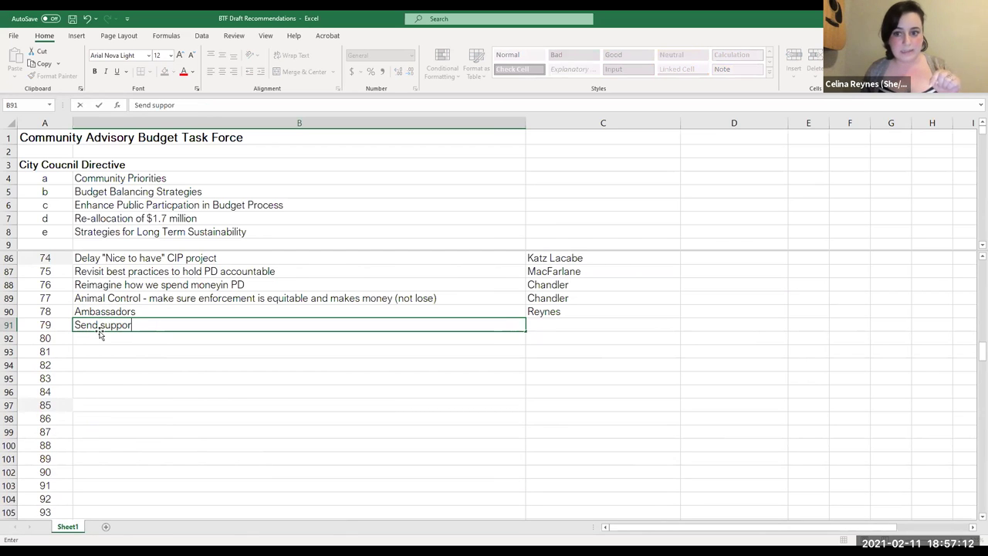
text(t through )
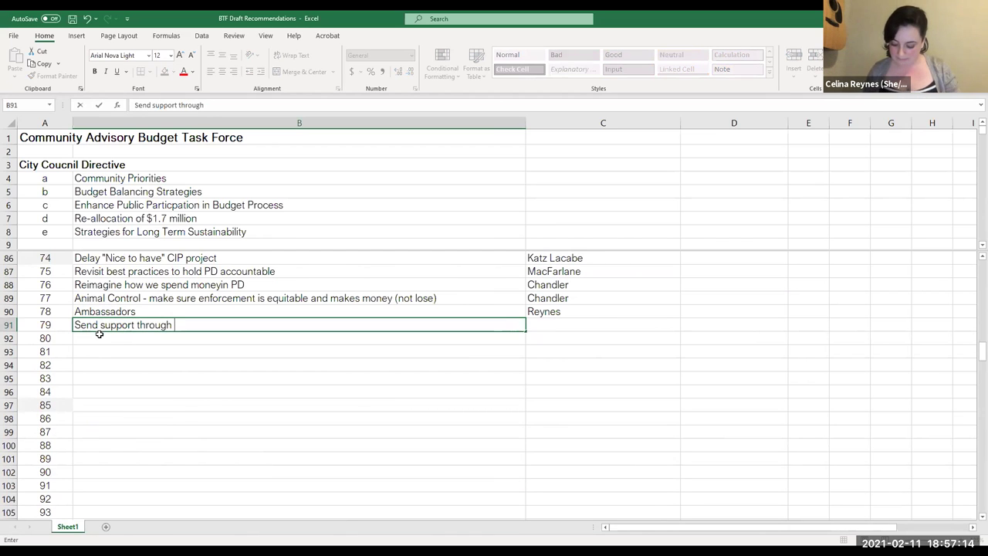
text(Human Services)
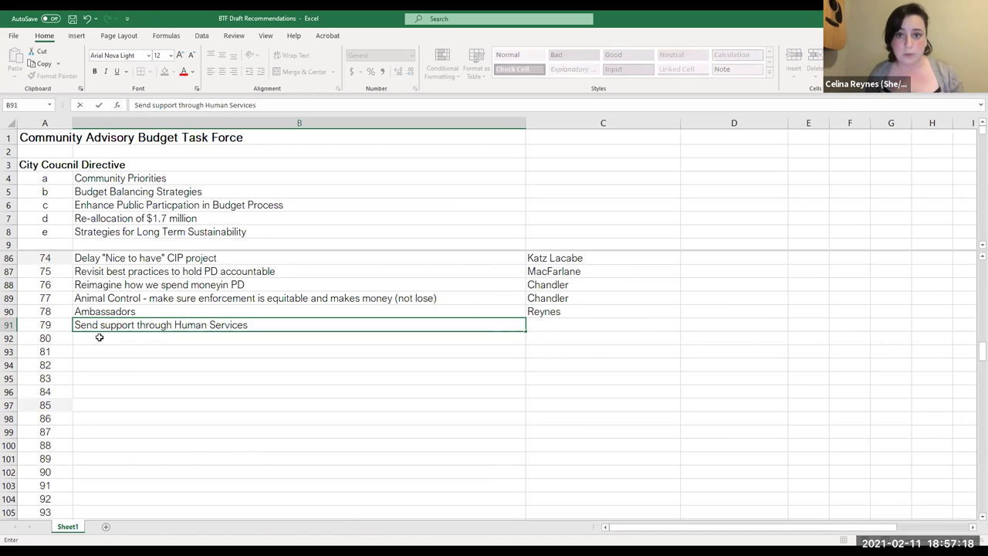
text( not PD)
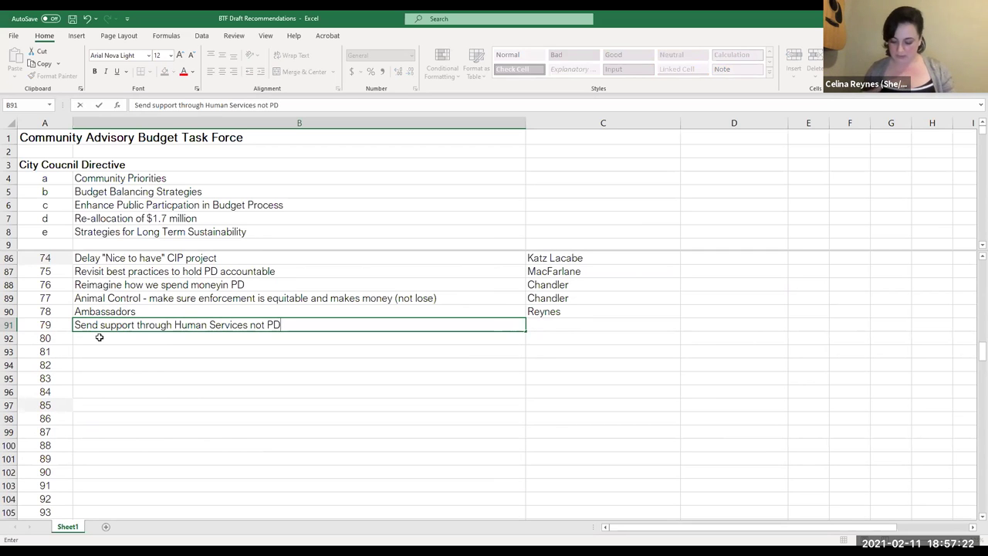
key(Return)
text(cli)
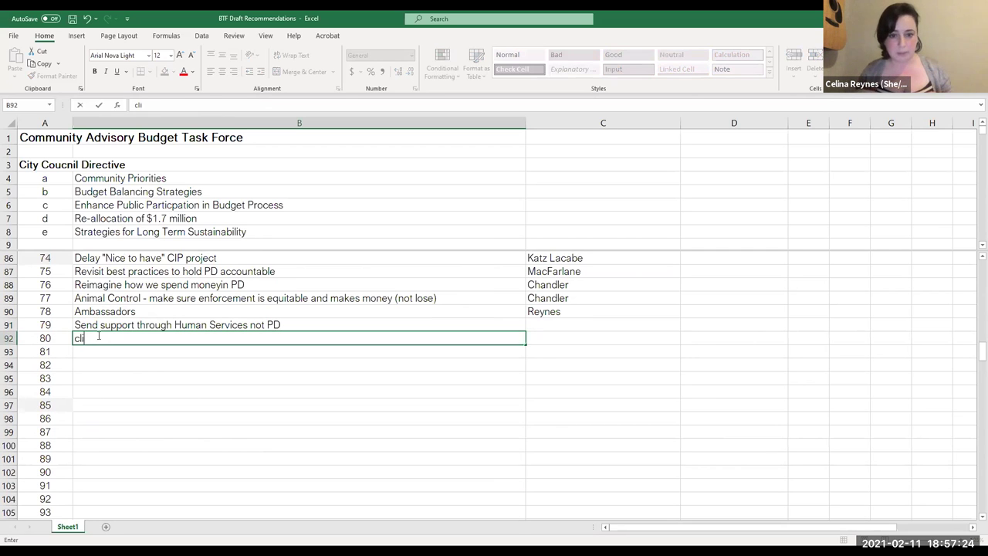
text(miician on Staff)
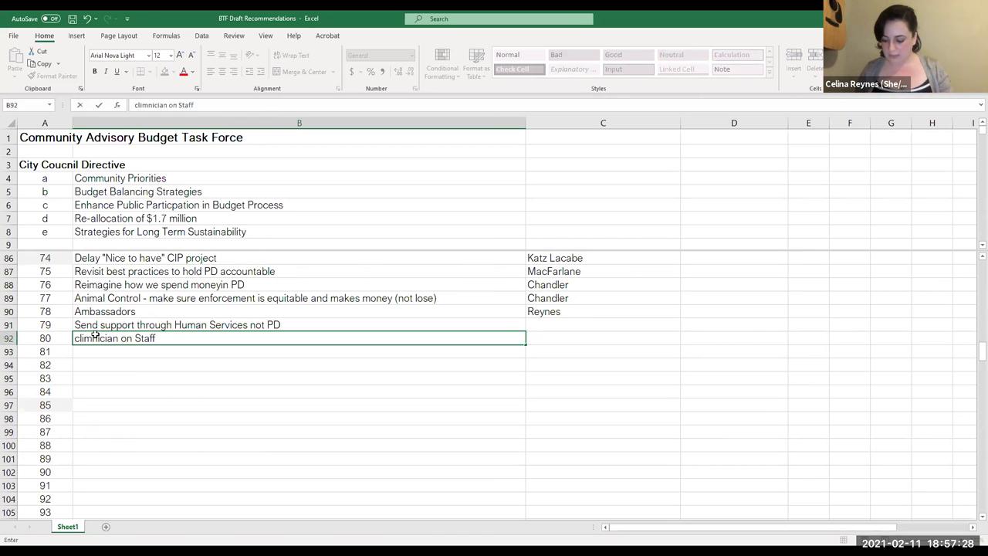
key(Up)
Copy idea 78's member name from C90 into the member cells of ideas 79 and 80
key(Right)
text(reynes)
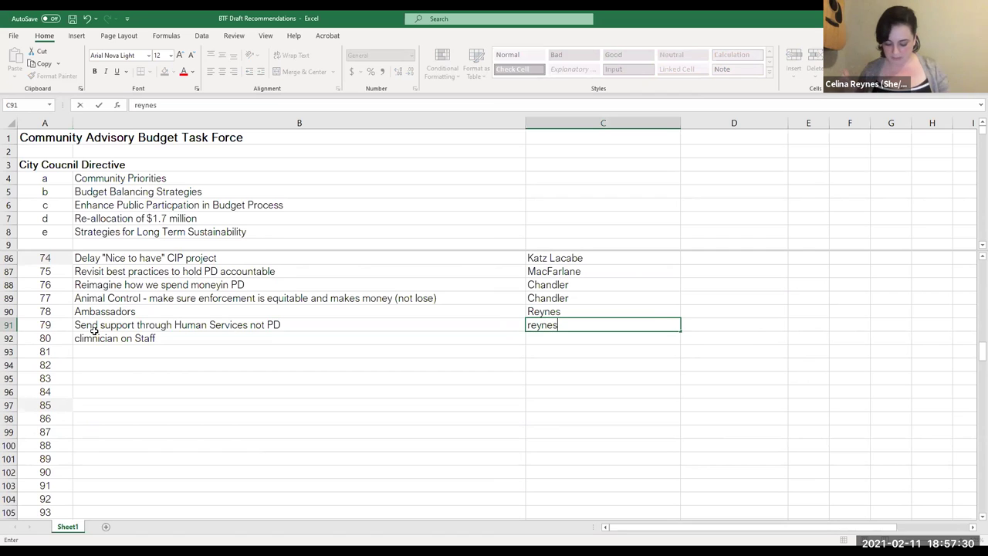
key(Return)
key(Up)
key(Up)
key(Down)
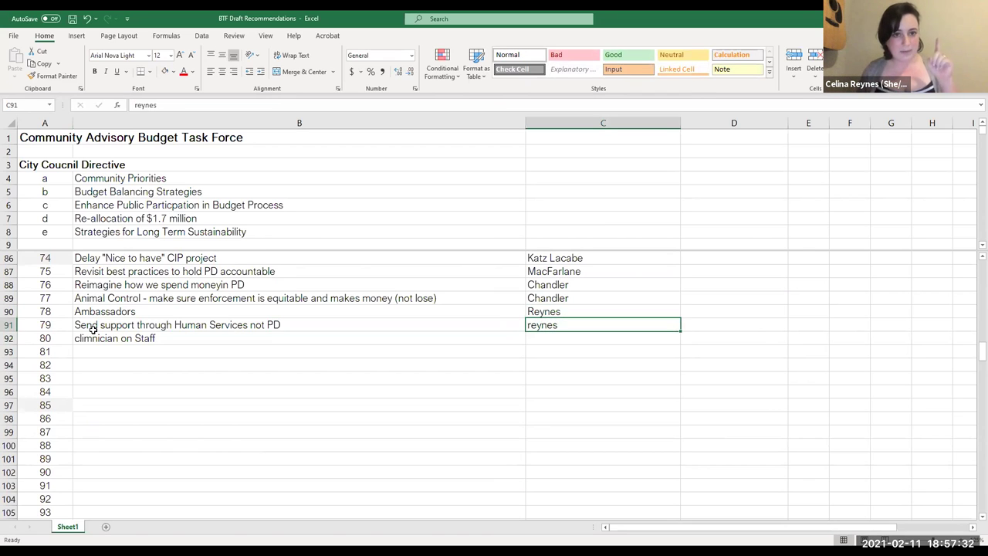
key(Up)
key(ctrl+c)
key(Down)
key(ctrl+v)
key(Down)
key(ctrl+v)
scroll(158, 357, up, 3)
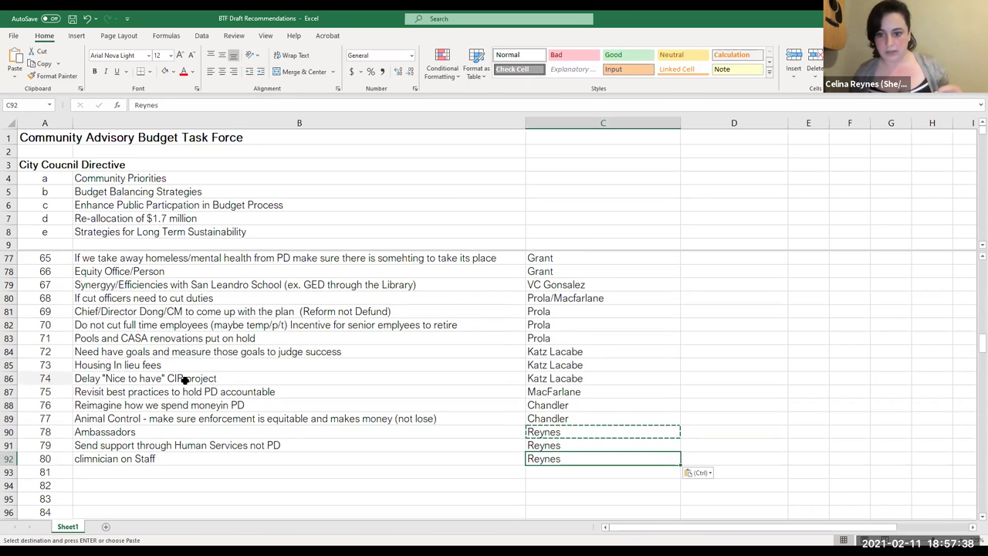
scroll(247, 351, up, 1)
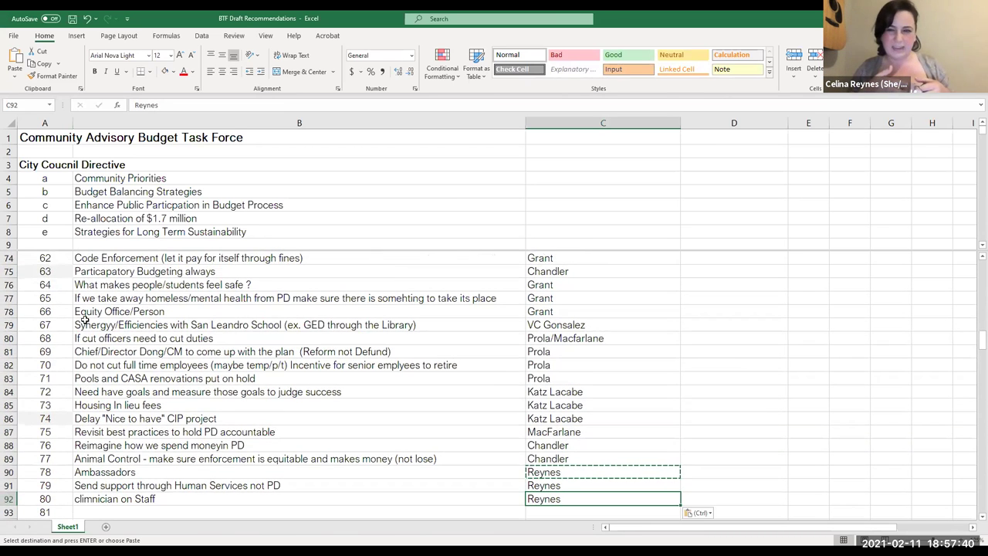
scroll(158, 403, up, 1)
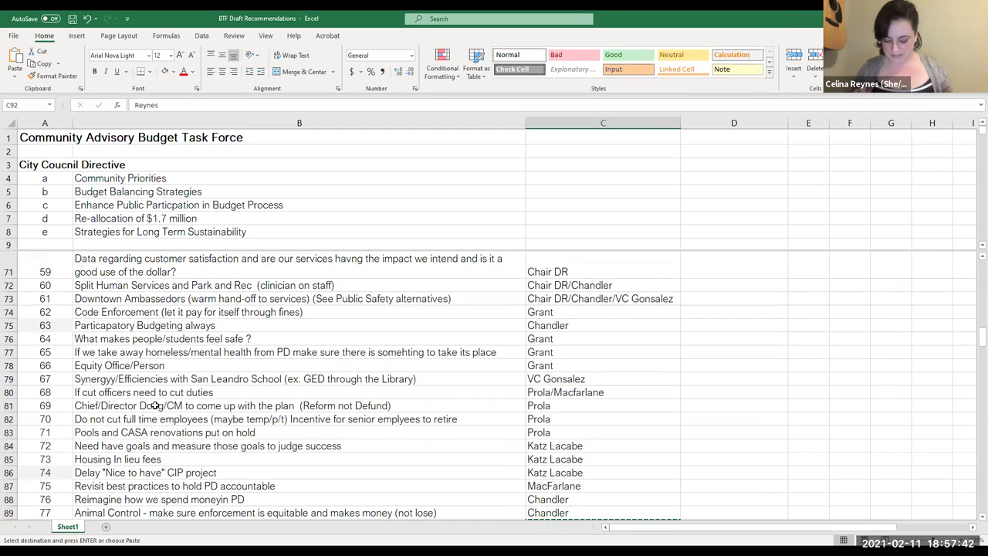
scroll(154, 405, up, 1)
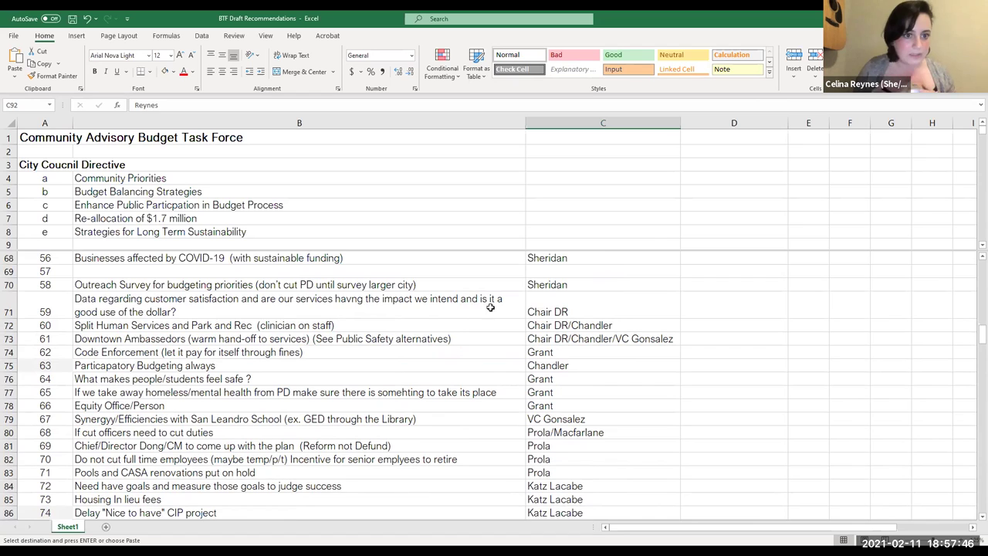
Append the same member's name to the contributor lists of ideas 59 and 61
click(589, 309)
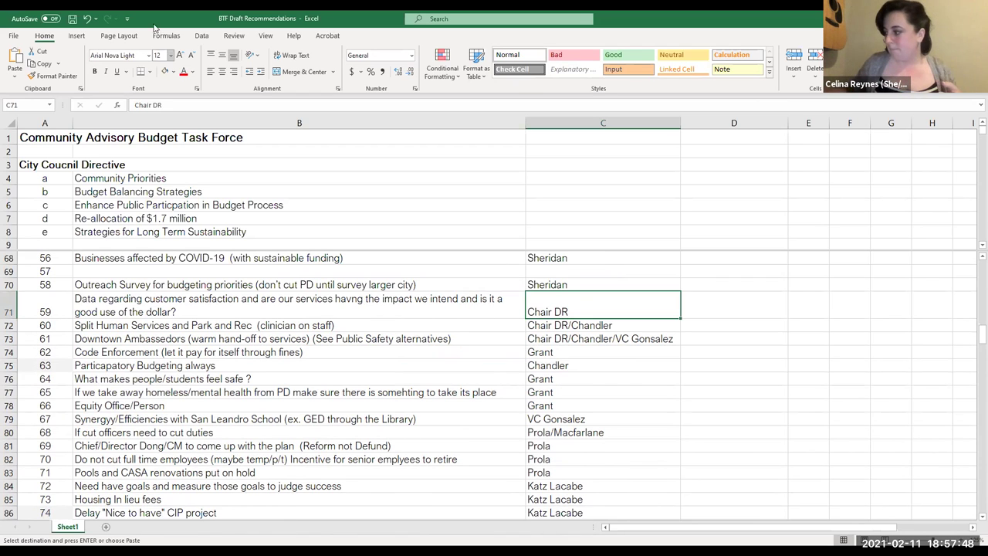
click(175, 104)
text(/)
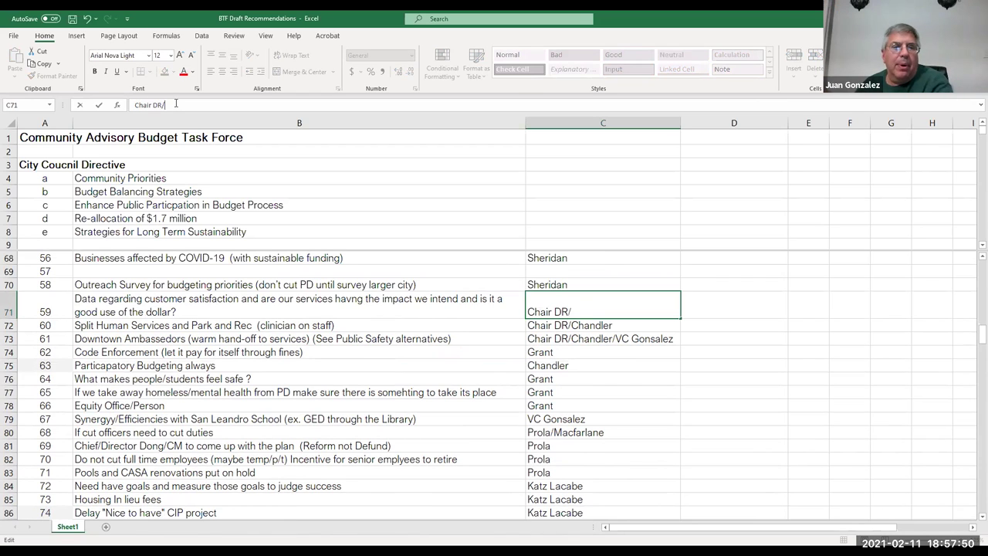
text(Reynes)
key(Return)
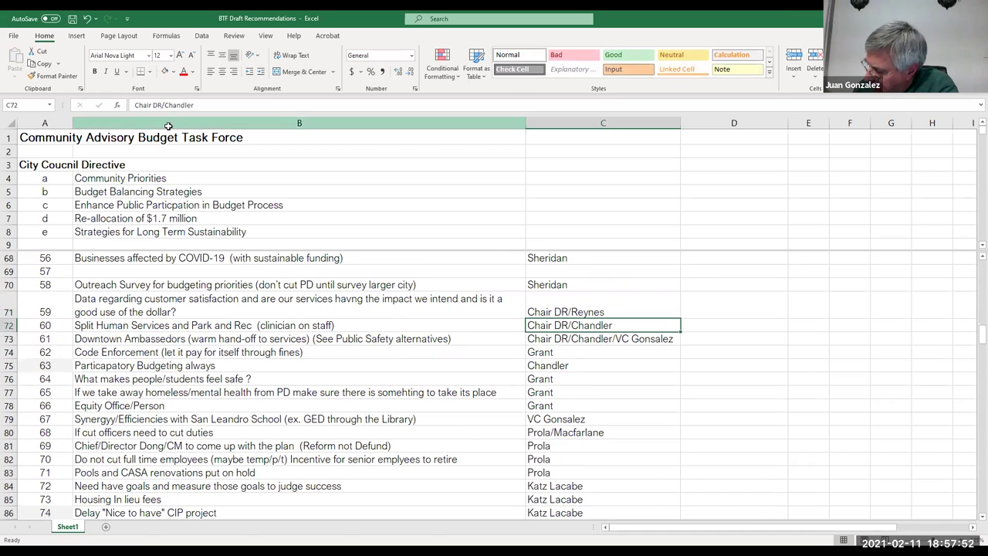
scroll(216, 375, down, 4)
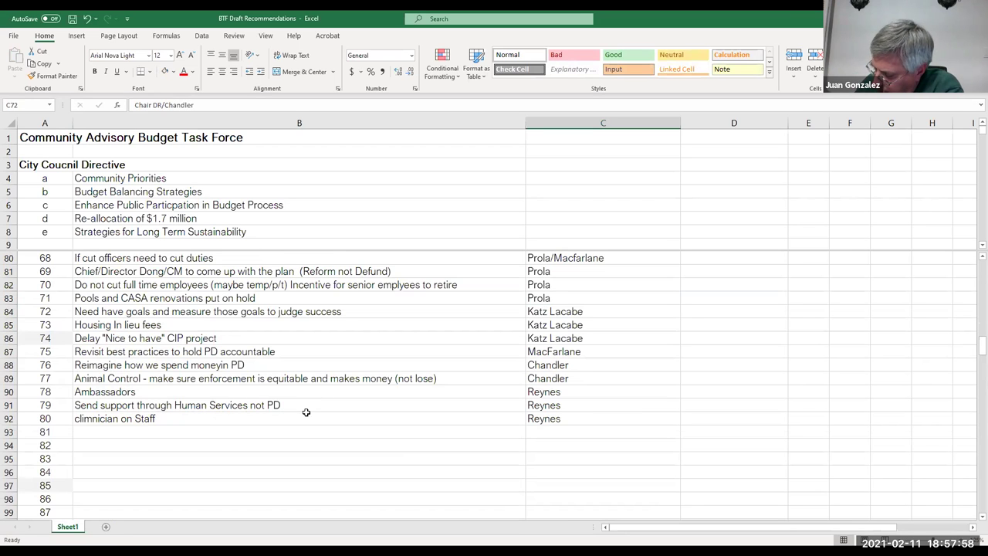
click(106, 391)
scroll(247, 392, up, 1)
scroll(247, 393, up, 4)
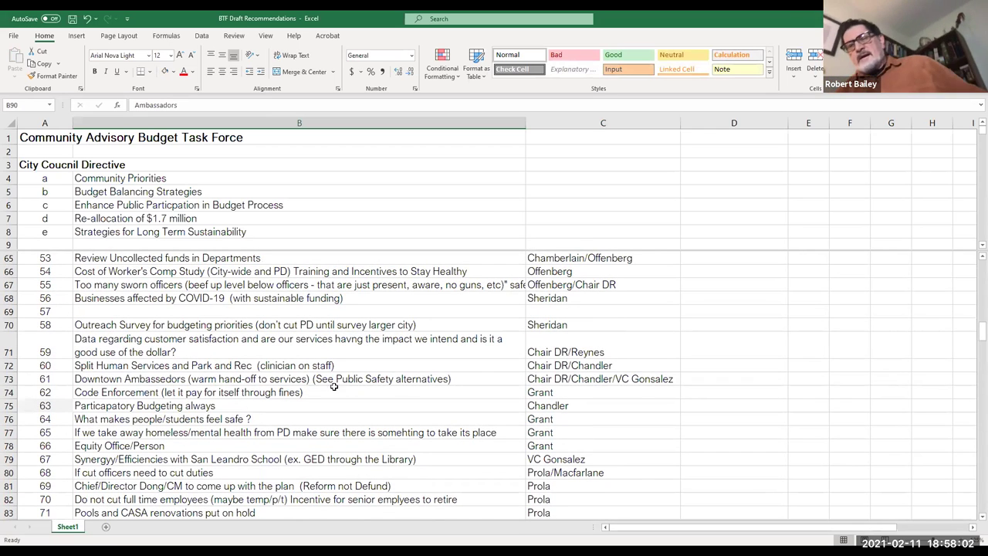
click(241, 104)
text(R)
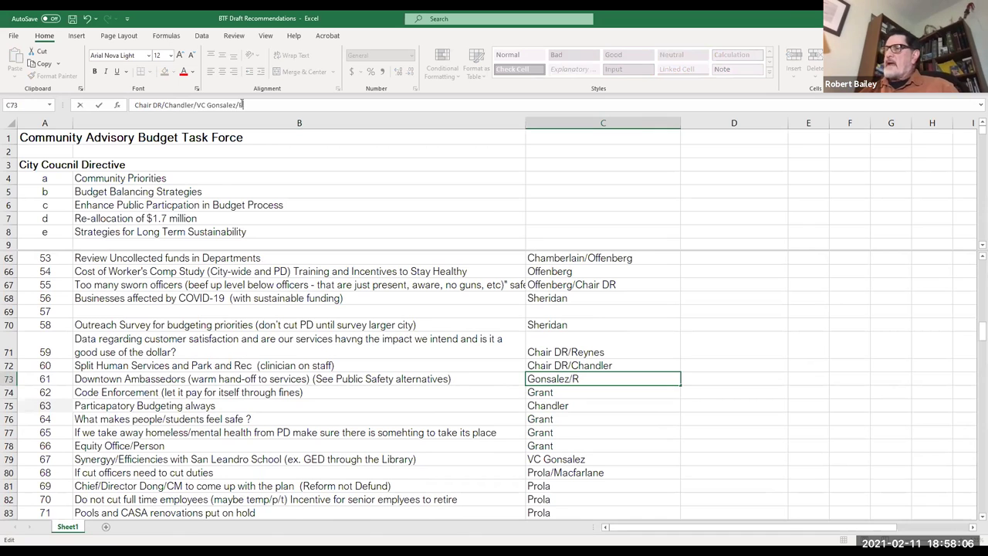
text(eynes)
key(Return)
Clear idea 78's 'Ambassadors' text and member from B90:C90
scroll(236, 227, down, 7)
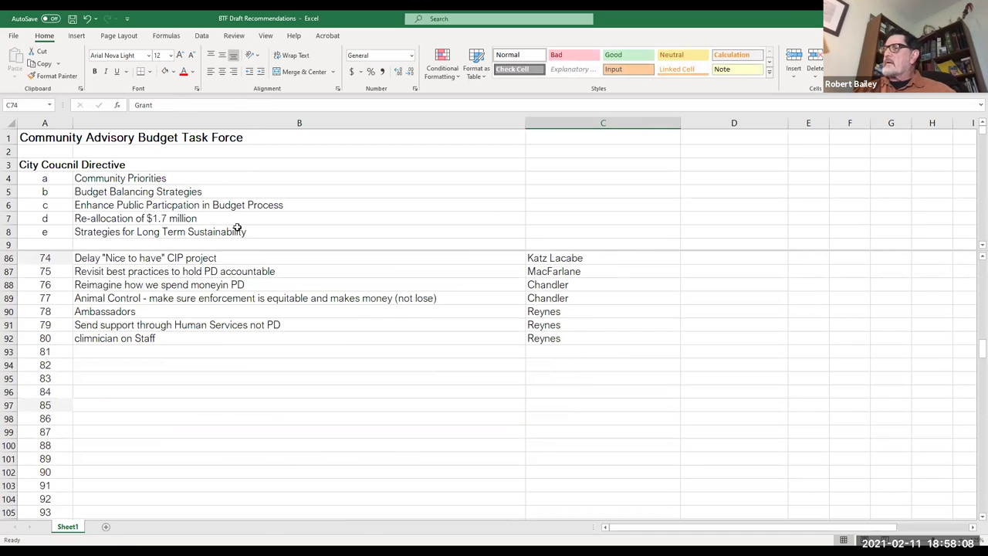
drag(81, 313, 577, 312)
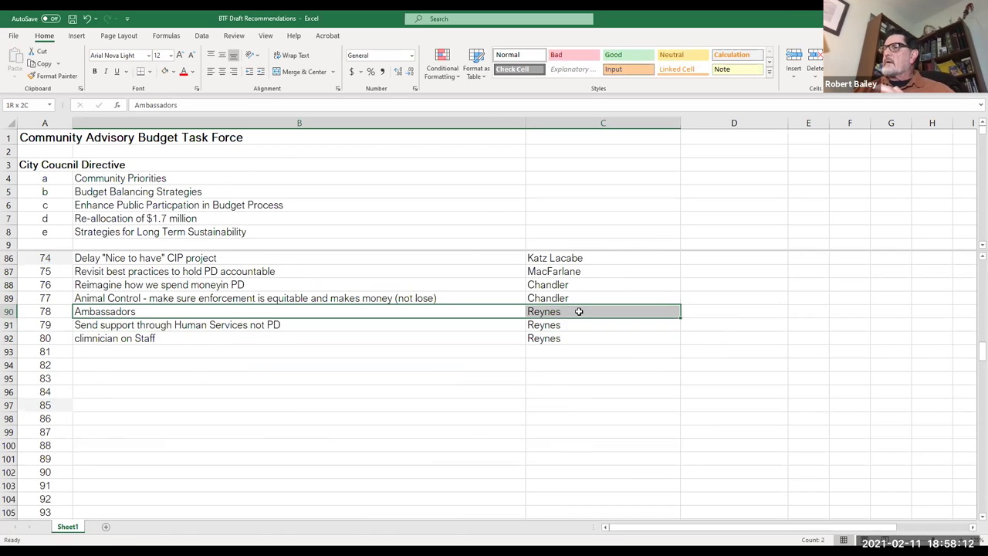
key(Delete)
Append a third member to idea 47 'Technology' in C59, then return to the empty rows below idea 80
scroll(449, 335, up, 2)
scroll(449, 335, up, 2)
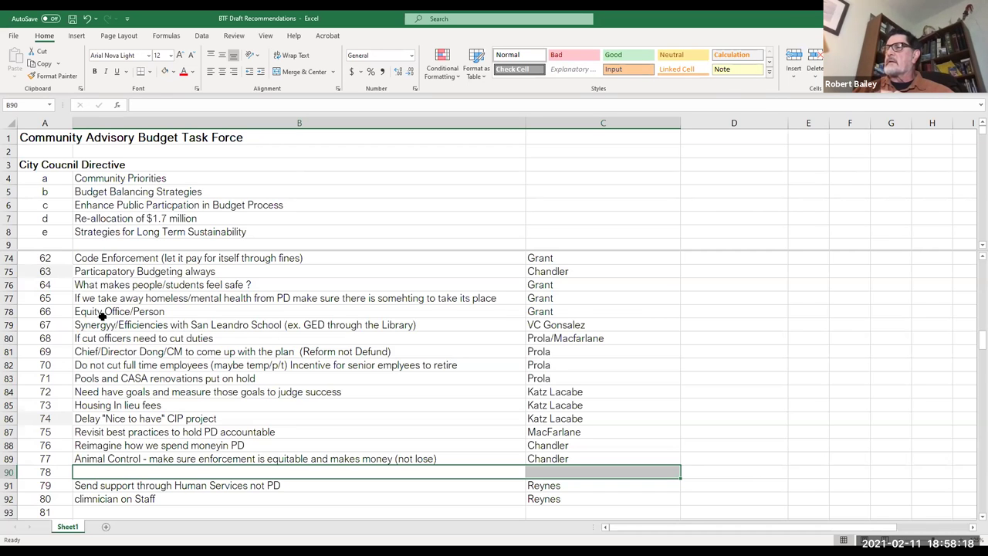
scroll(139, 311, up, 1)
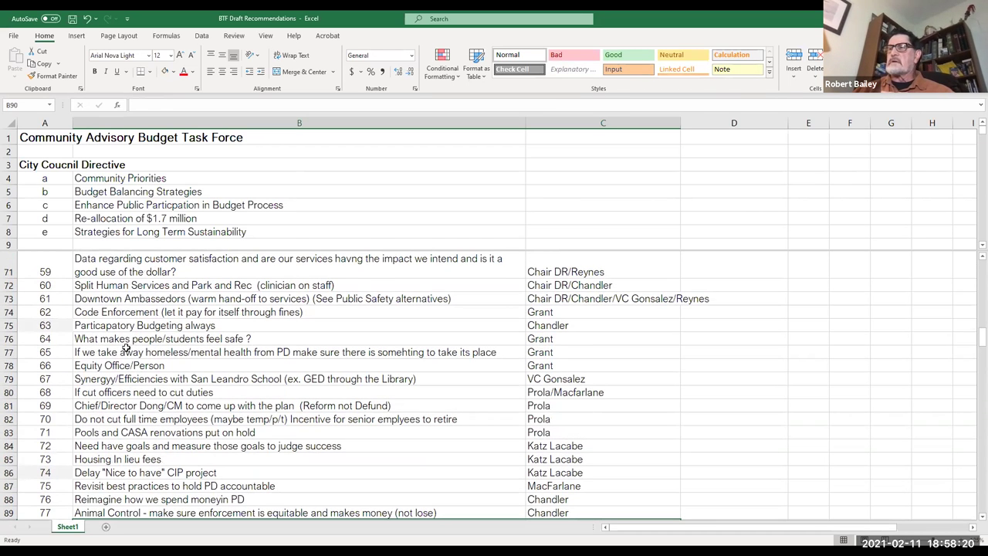
scroll(106, 335, up, 1)
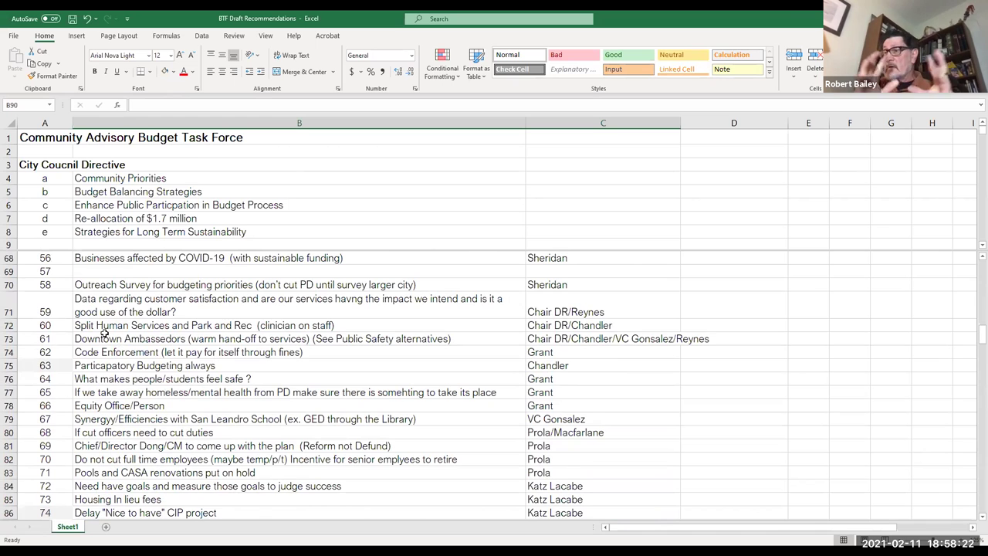
scroll(185, 310, up, 1)
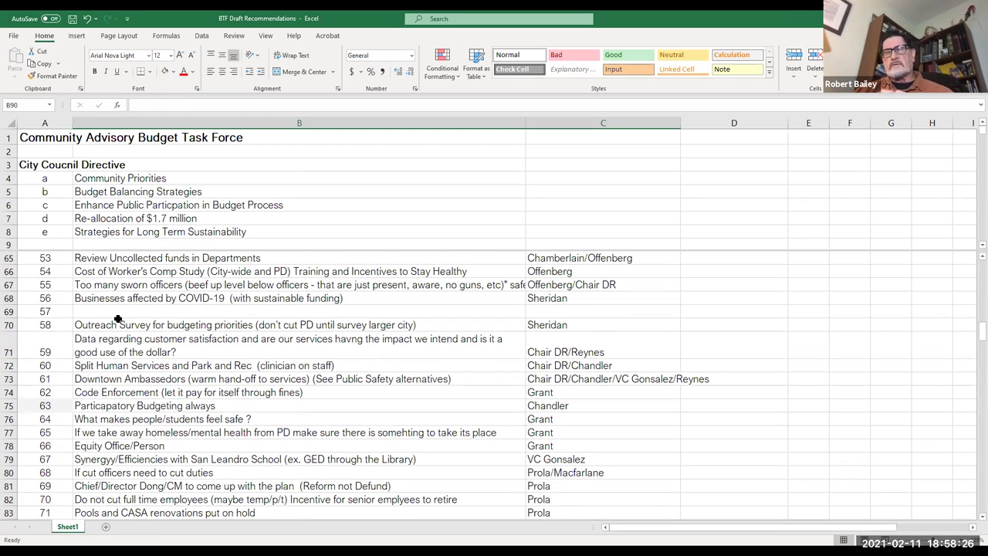
scroll(117, 316, up, 1)
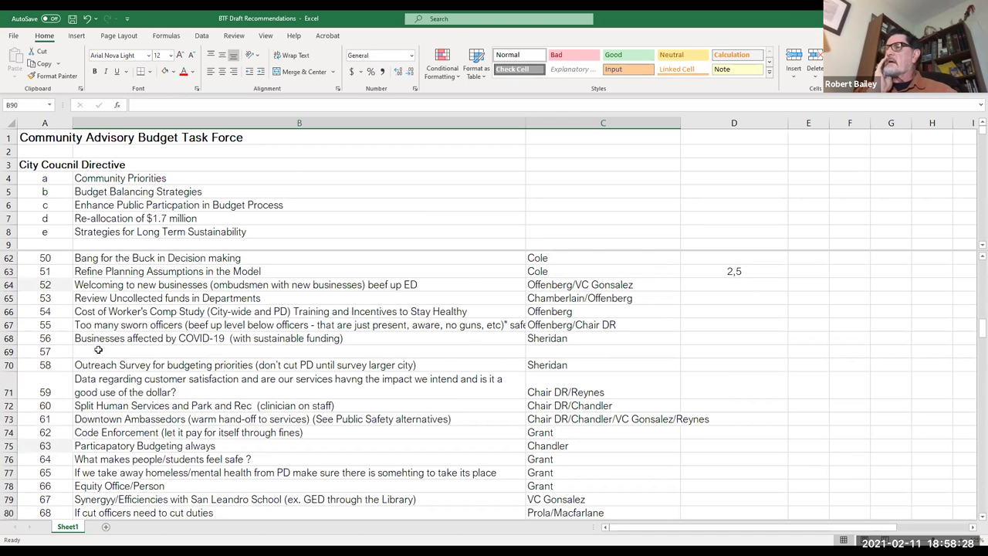
scroll(100, 340, up, 2)
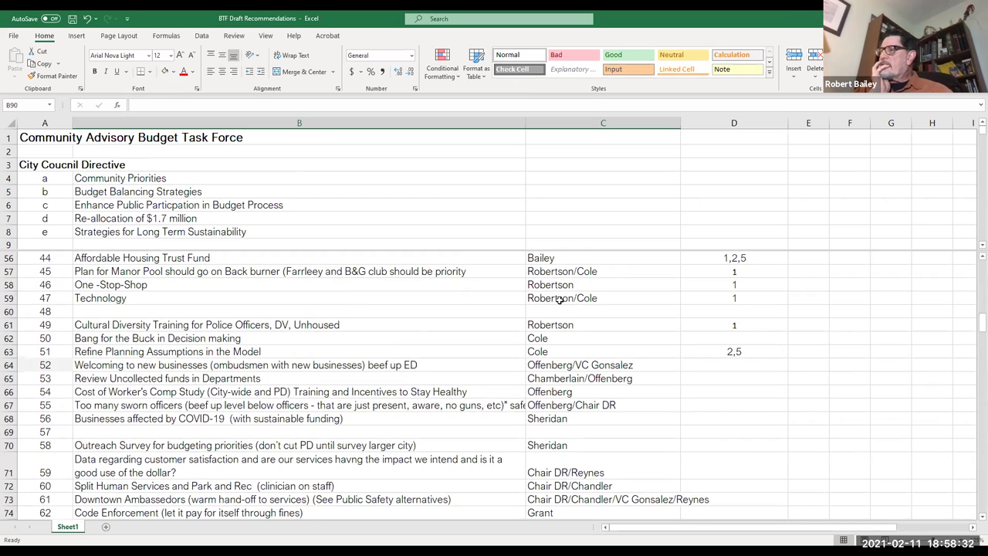
click(558, 301)
click(186, 104)
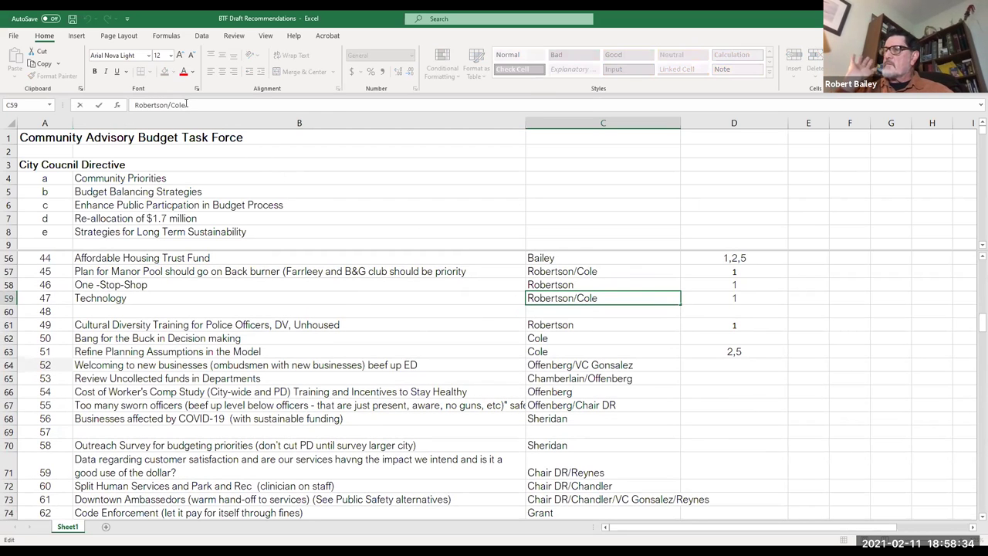
text(/reyens)
key(Return)
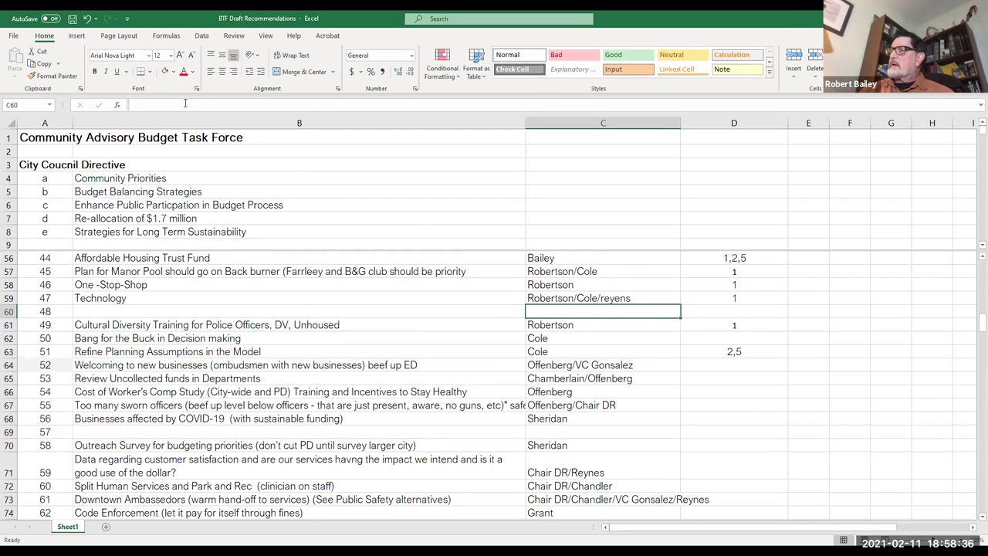
scroll(136, 307, up, 2)
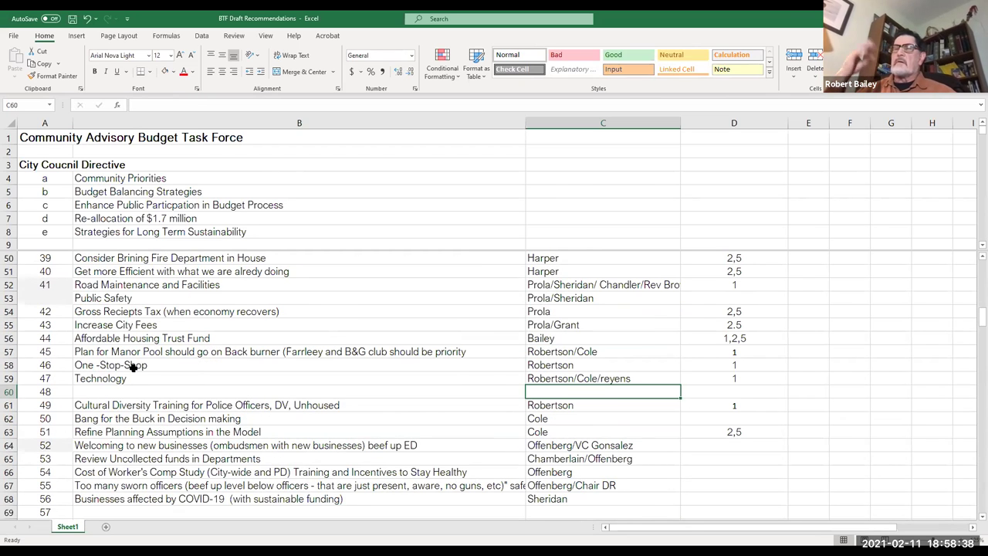
scroll(169, 384, up, 1)
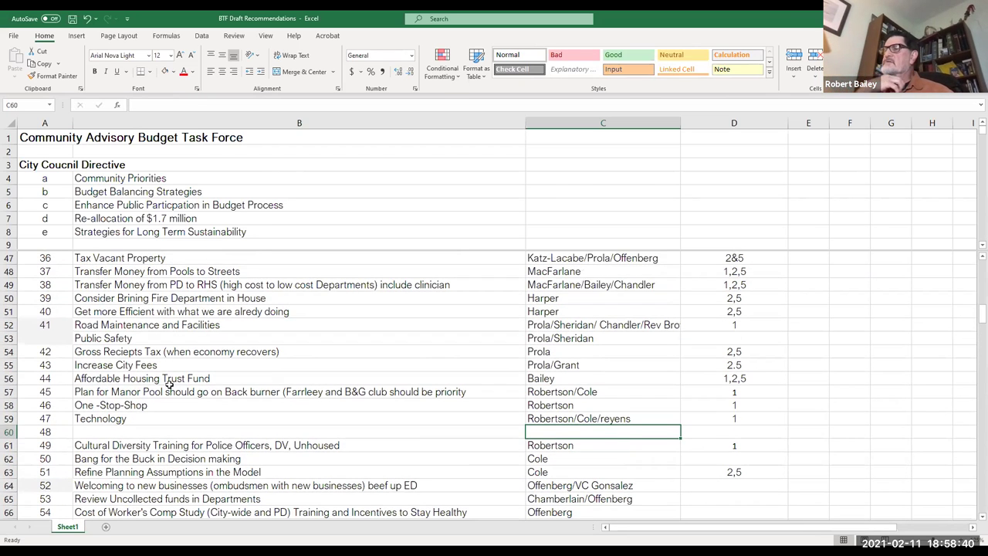
scroll(169, 383, up, 2)
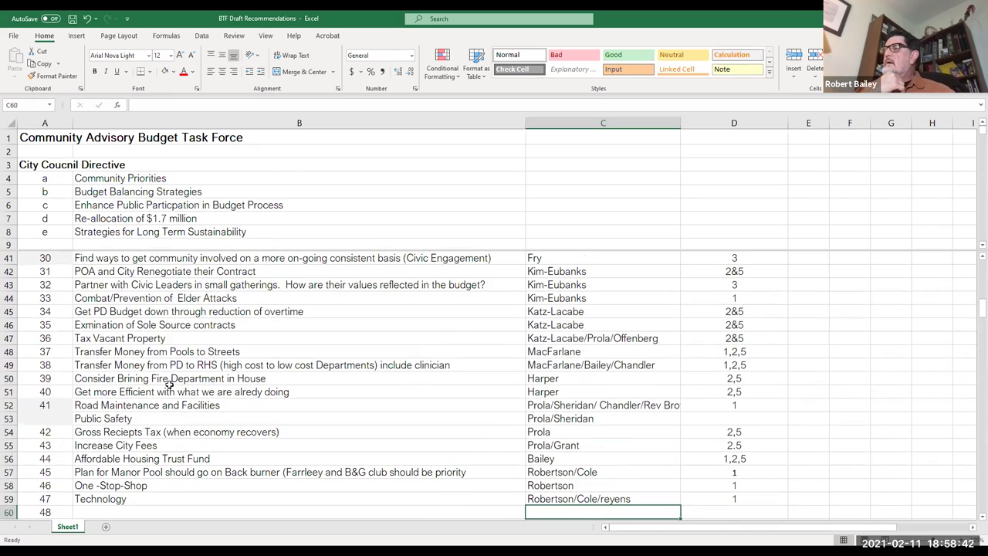
scroll(169, 384, up, 1)
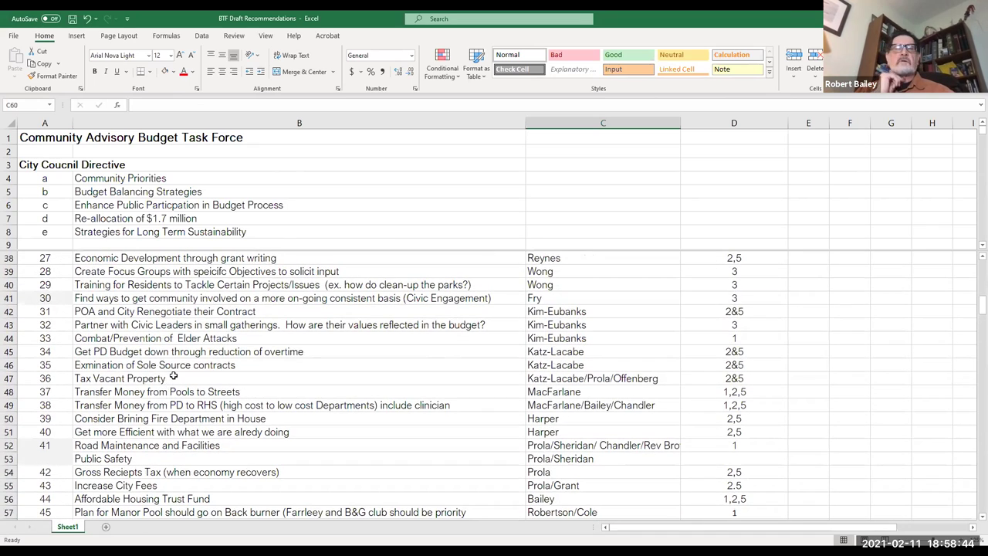
scroll(174, 376, up, 1)
scroll(173, 375, up, 1)
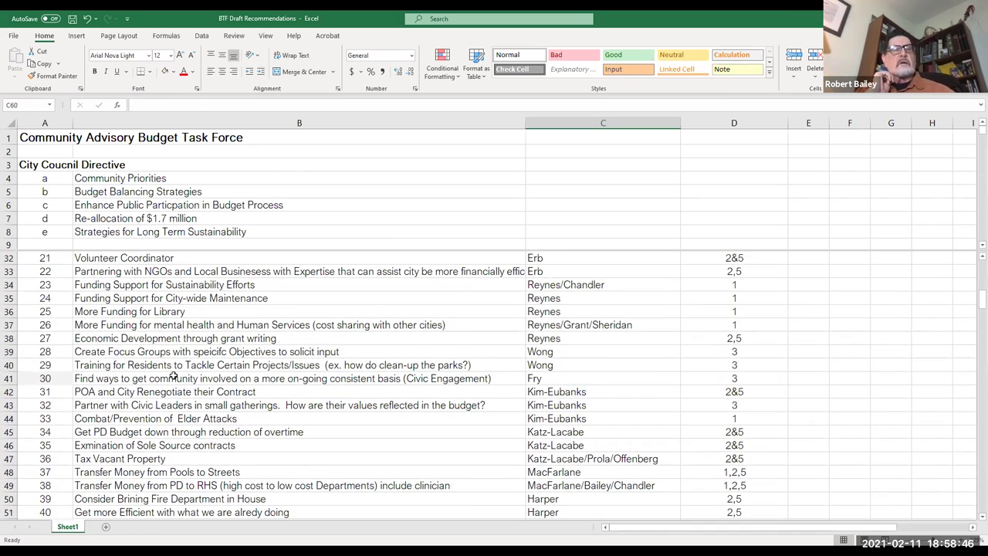
scroll(173, 376, down, 19)
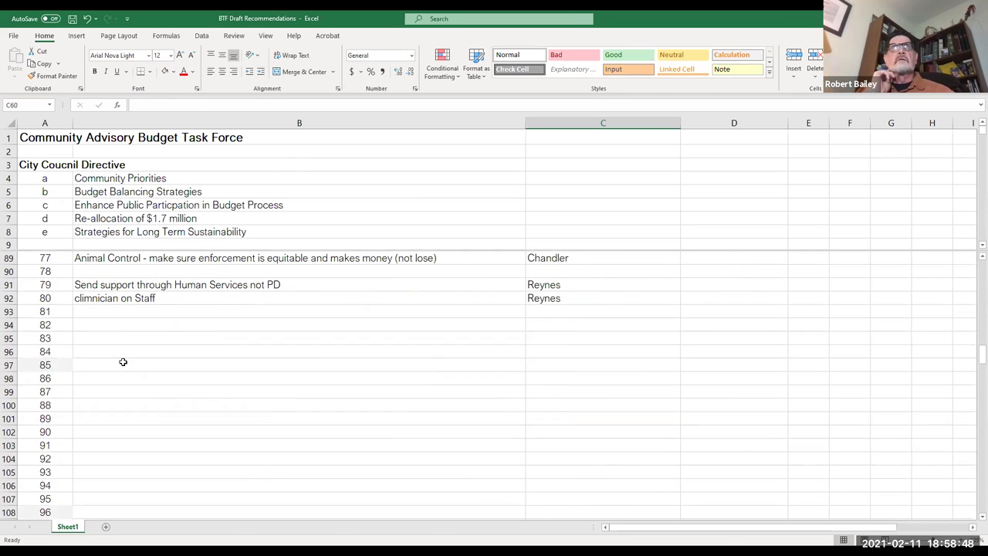
Enter idea 81 'CAP funding' and idea 82 'Ees contrbute more to Pension' in B93:B94
click(110, 311)
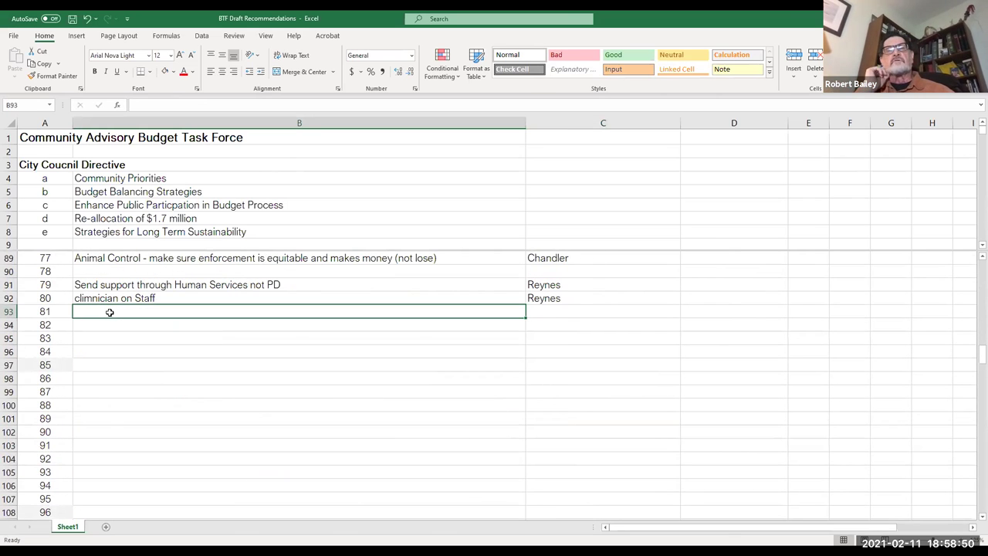
text(CAP)
key(Return)
text(Ees c)
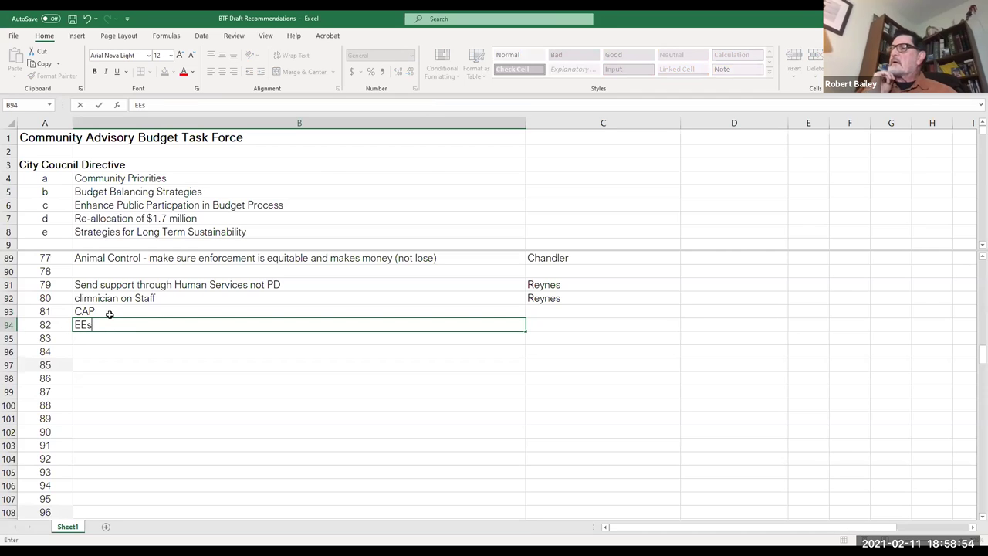
text(ontrbute m)
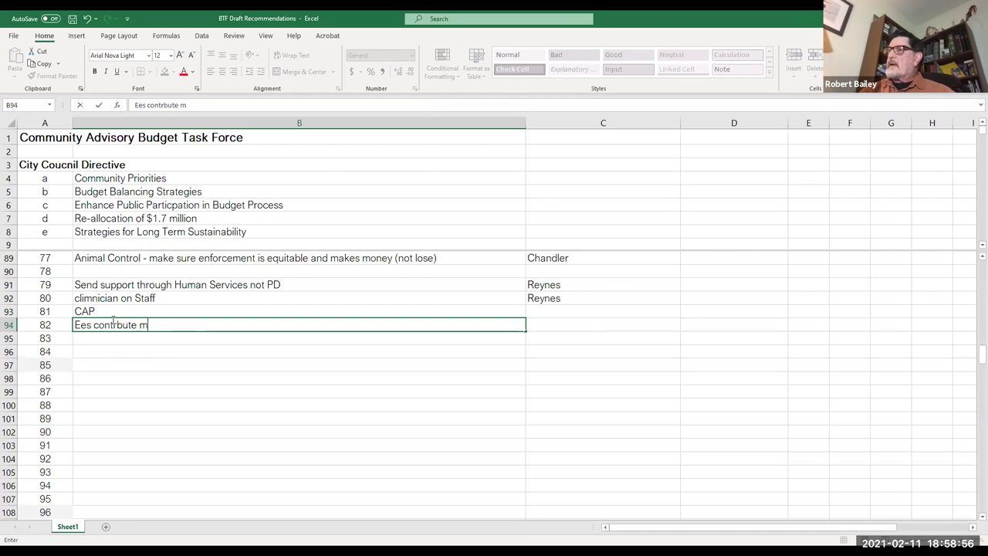
text(ore to Pension)
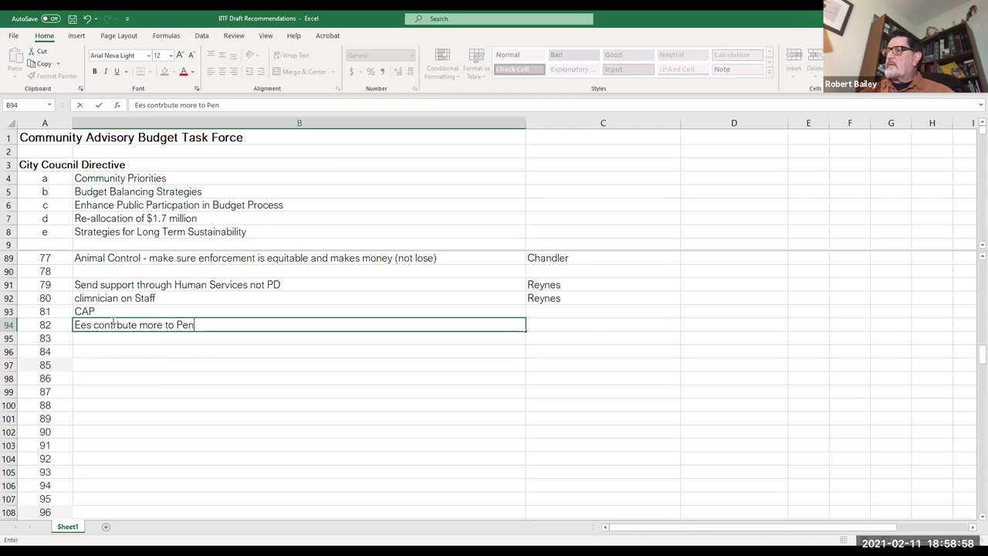
key(Return)
key(Up)
key(Up)
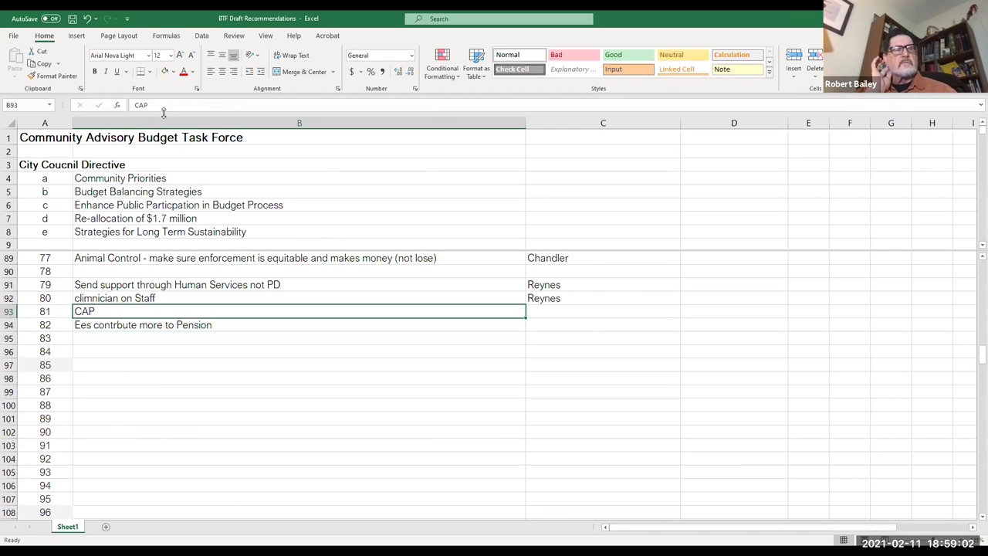
click(165, 105)
text(funding)
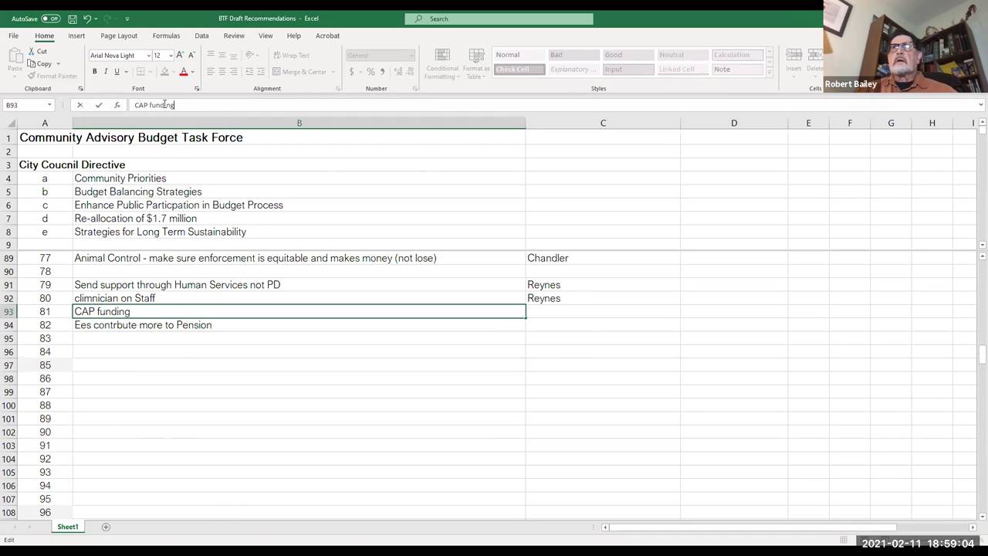
click(545, 311)
Credit ideas 81 and 82 to the same capitalised member name in C93:C94
text(Bailey)
key(Return)
text(bai)
key(Return)
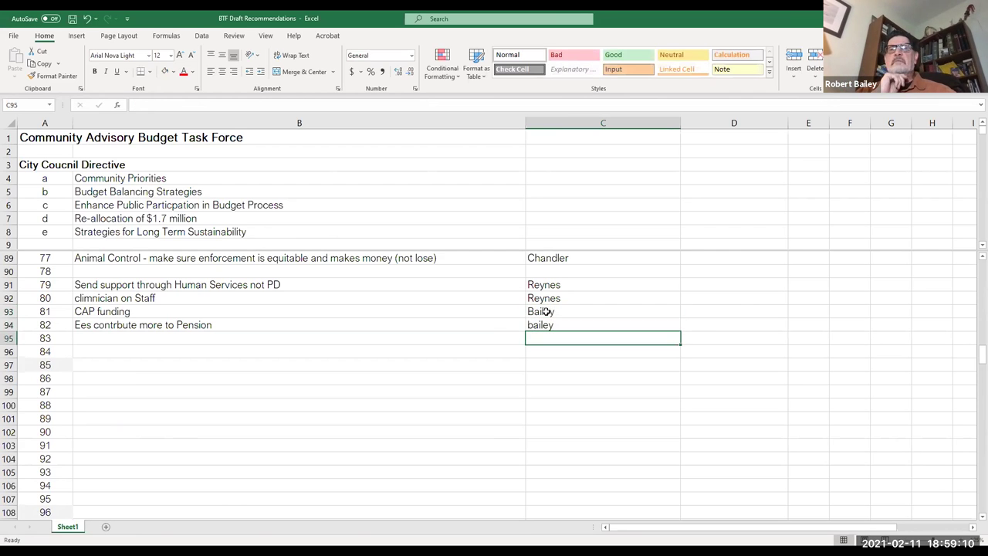
key(Up)
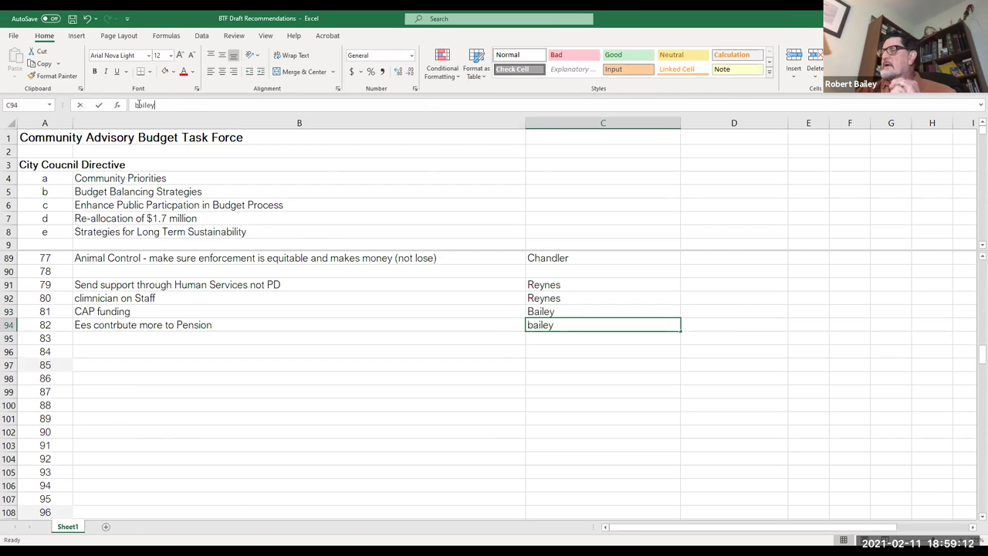
click(137, 104)
key(Delete)
text(B)
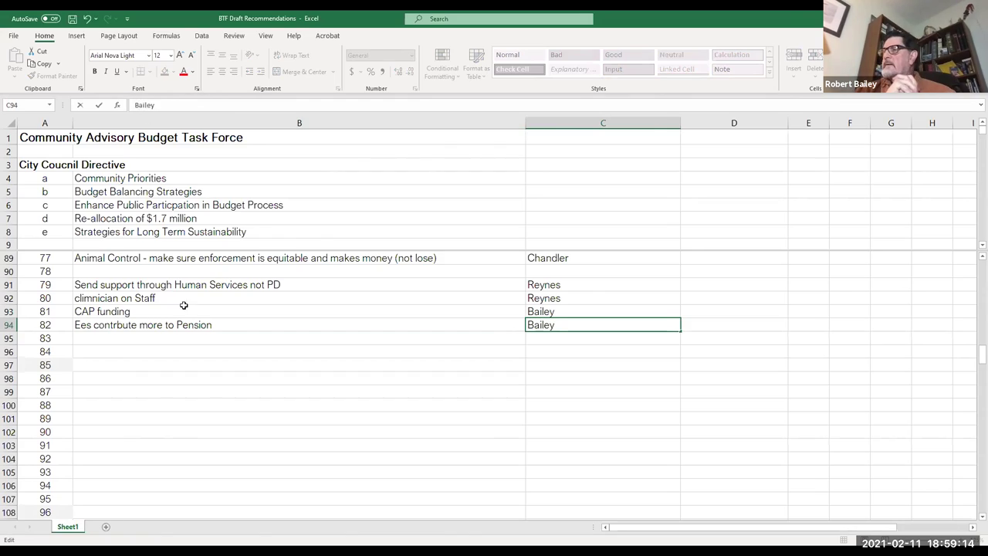
click(201, 338)
scroll(204, 339, up, 14)
scroll(208, 337, up, 12)
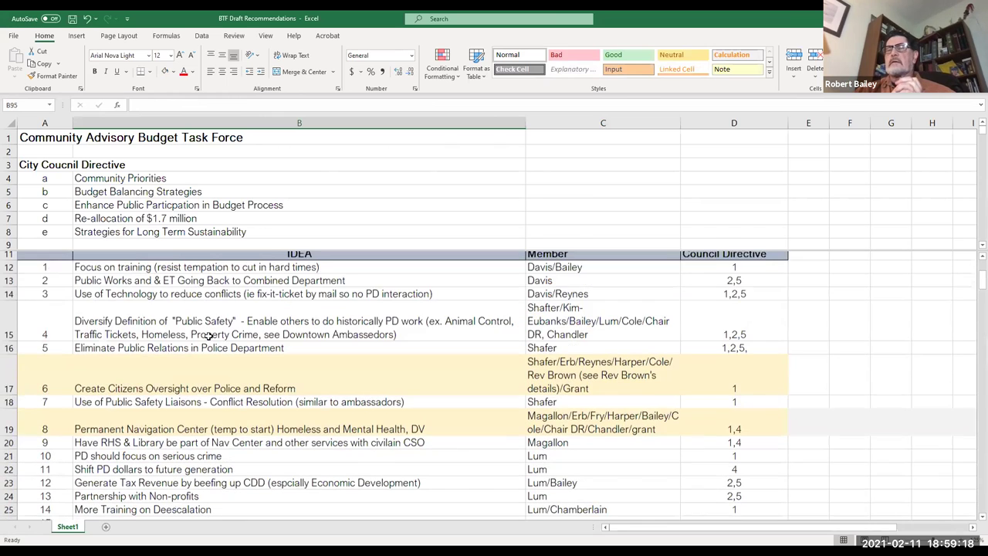
Append that member to idea 6's member list in C17, after the existing names
click(619, 384)
click(385, 103)
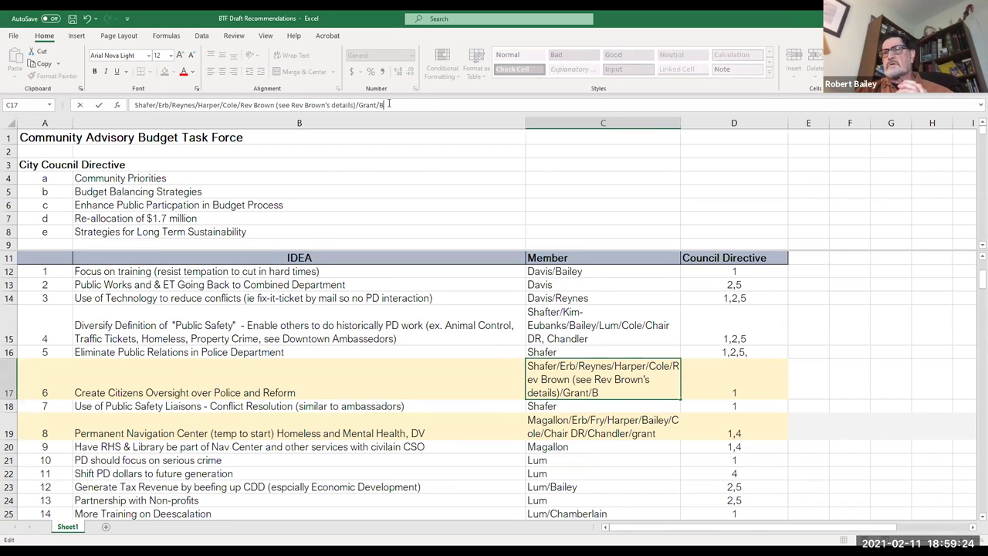
key(Return)
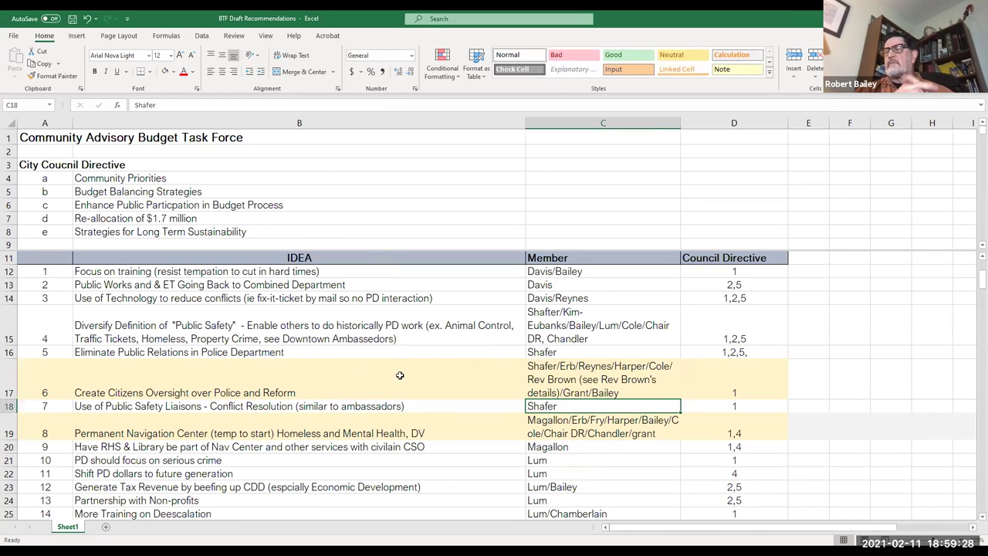
scroll(499, 402, down, 10)
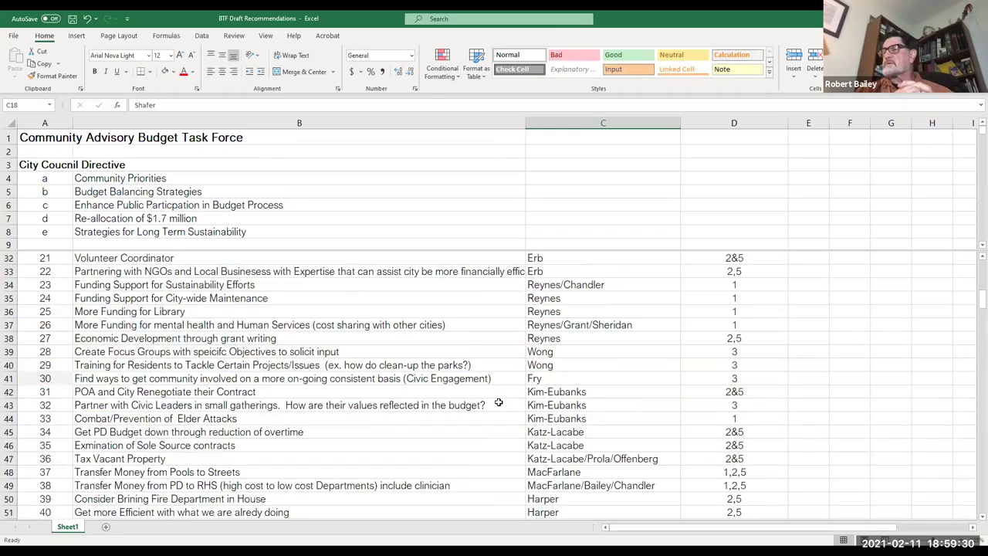
scroll(498, 402, down, 9)
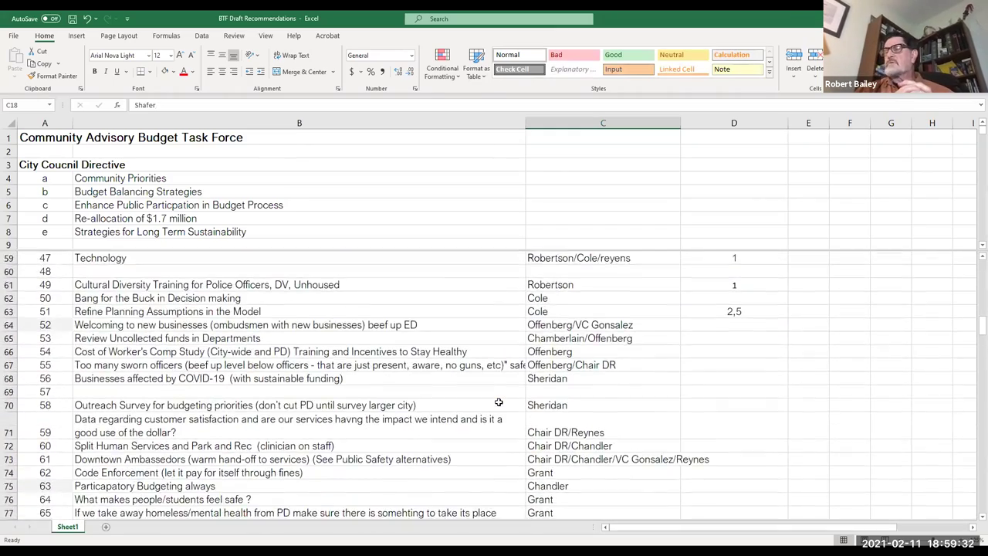
scroll(499, 402, down, 3)
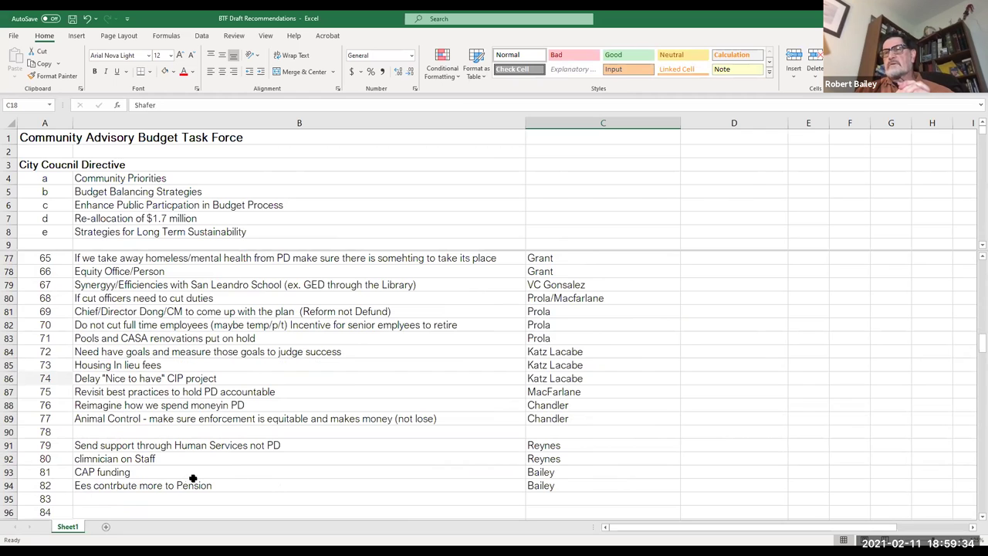
scroll(296, 445, up, 1)
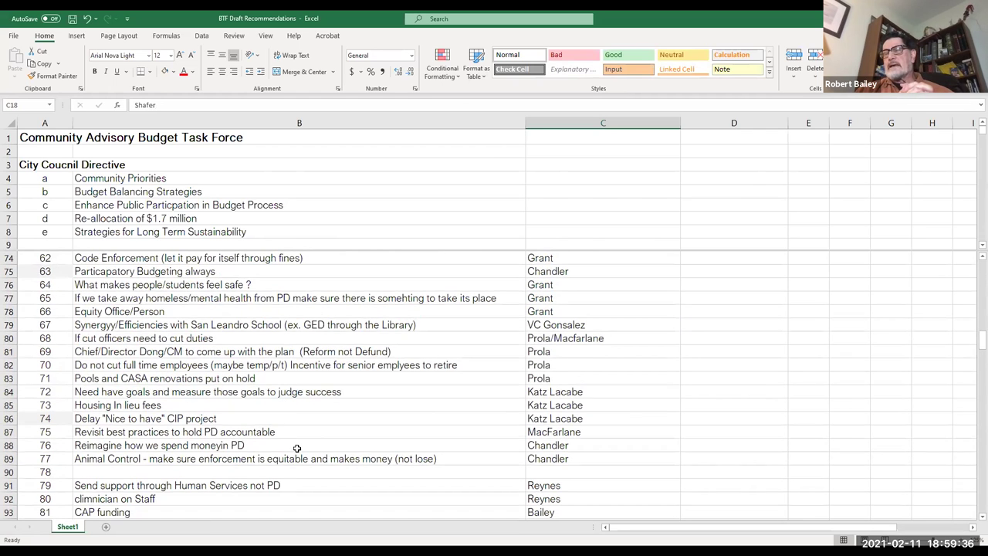
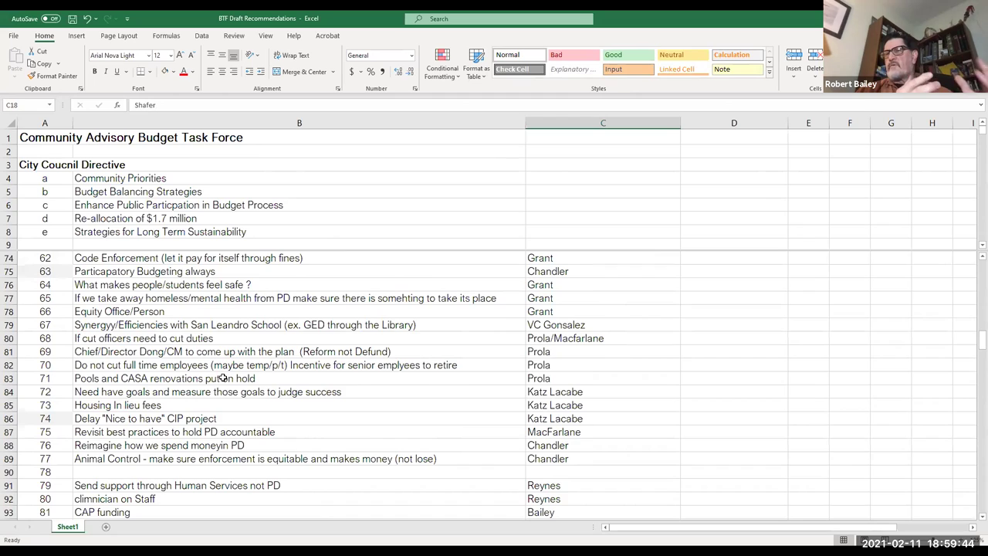
Scroll up to item 31, POA and City Renegotiate their Contract, and select its attribution cell C42
scroll(223, 378, up, 3)
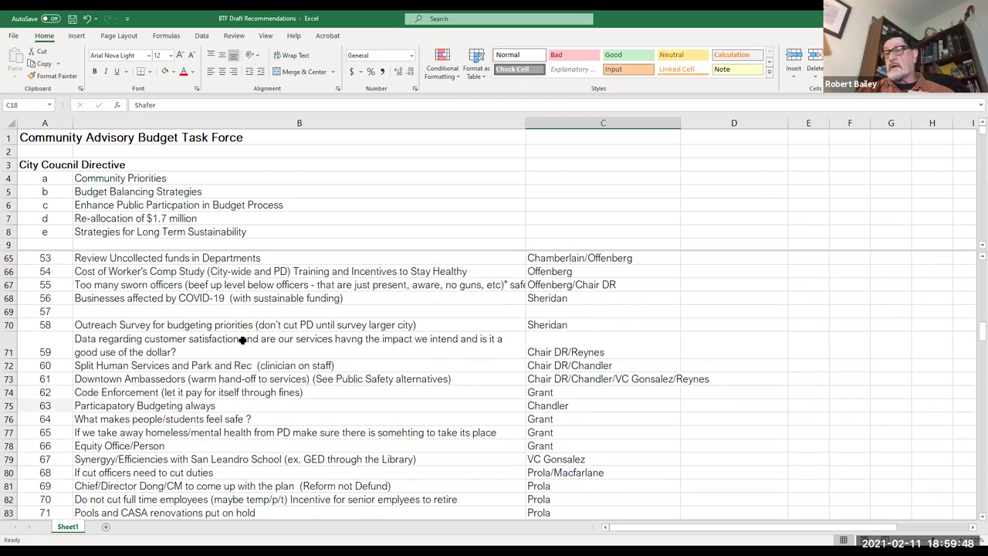
scroll(193, 345, up, 1)
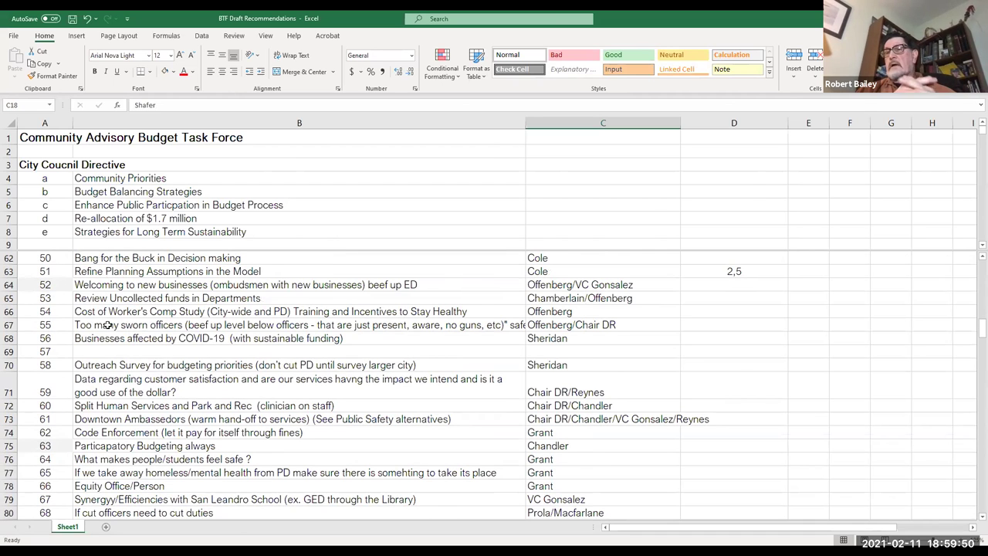
scroll(101, 312, up, 3)
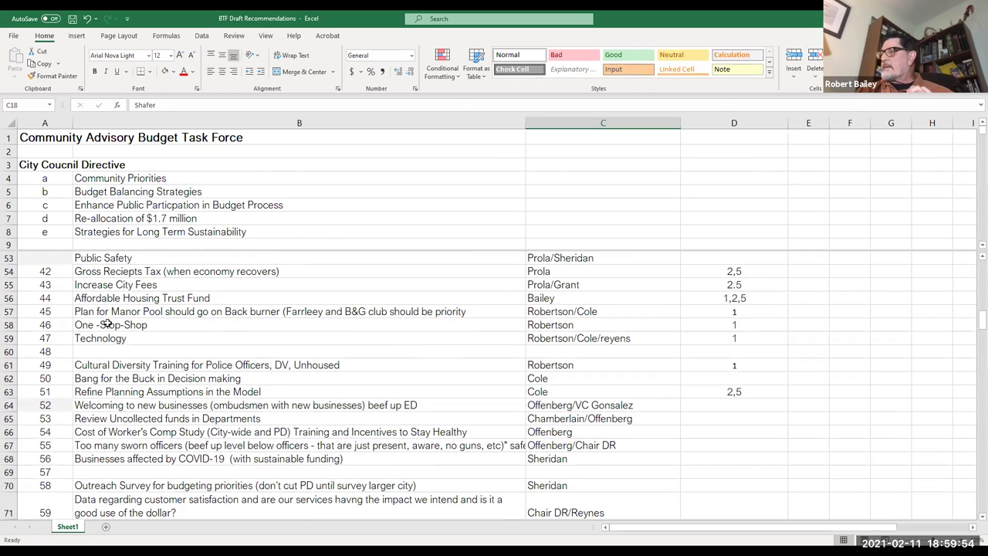
scroll(108, 324, up, 2)
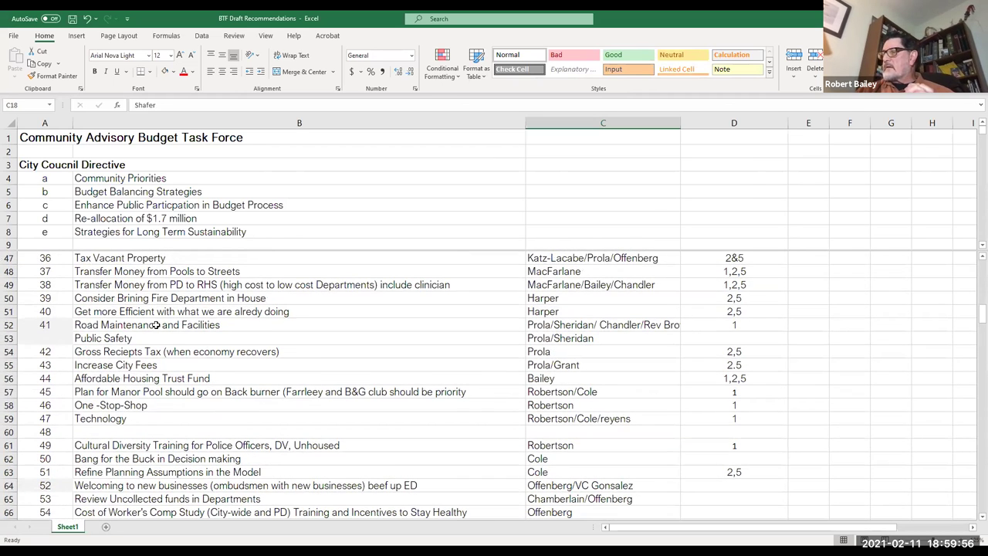
scroll(236, 310, up, 1)
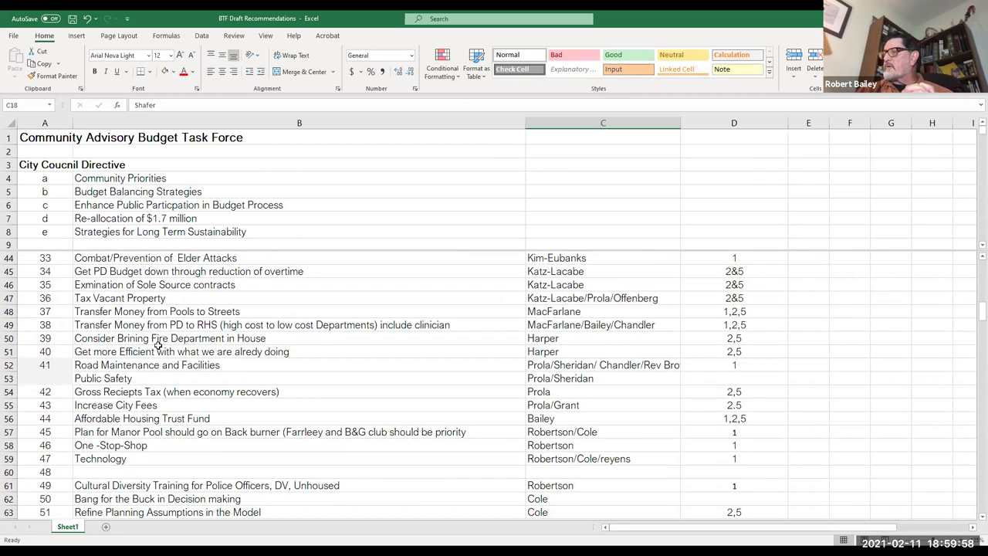
scroll(133, 311, up, 1)
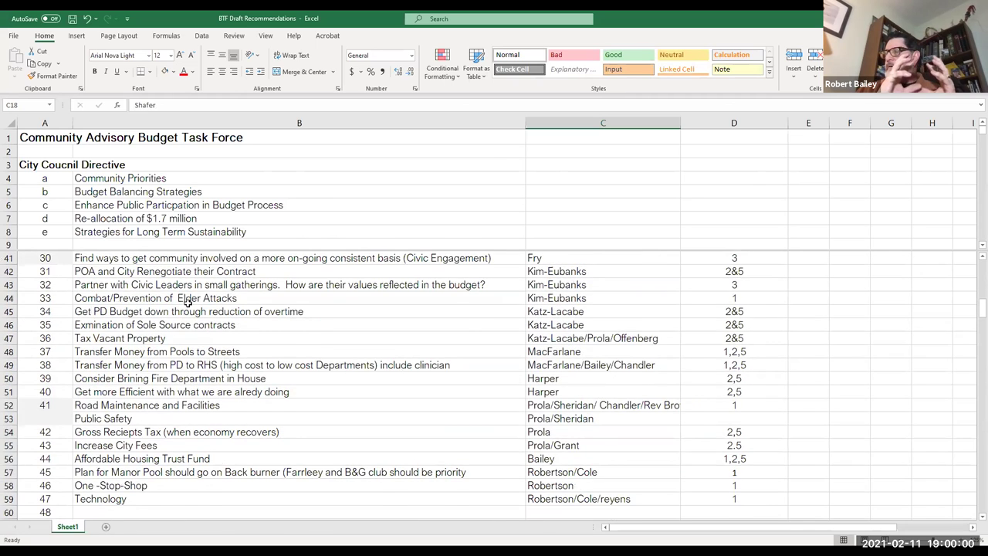
scroll(185, 302, up, 1)
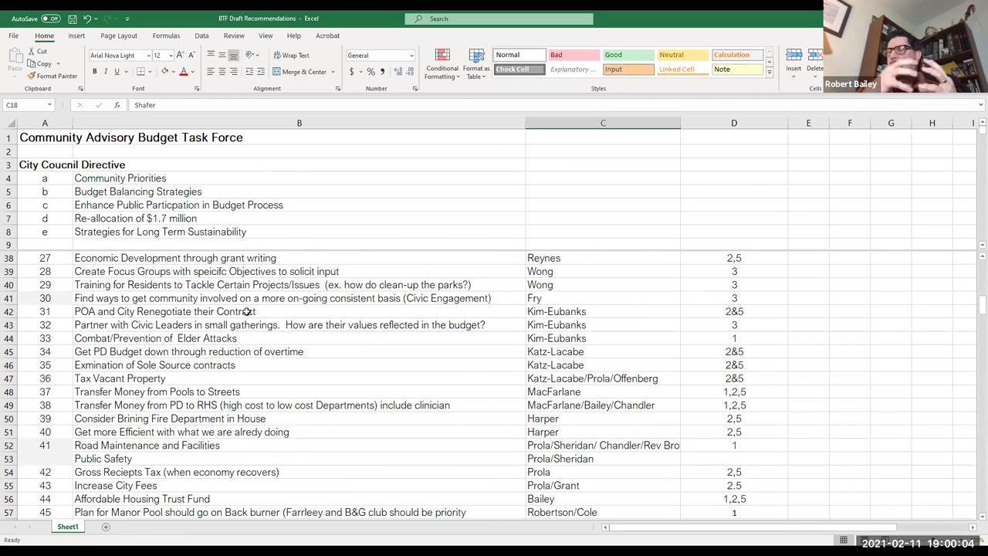
click(243, 312)
click(580, 313)
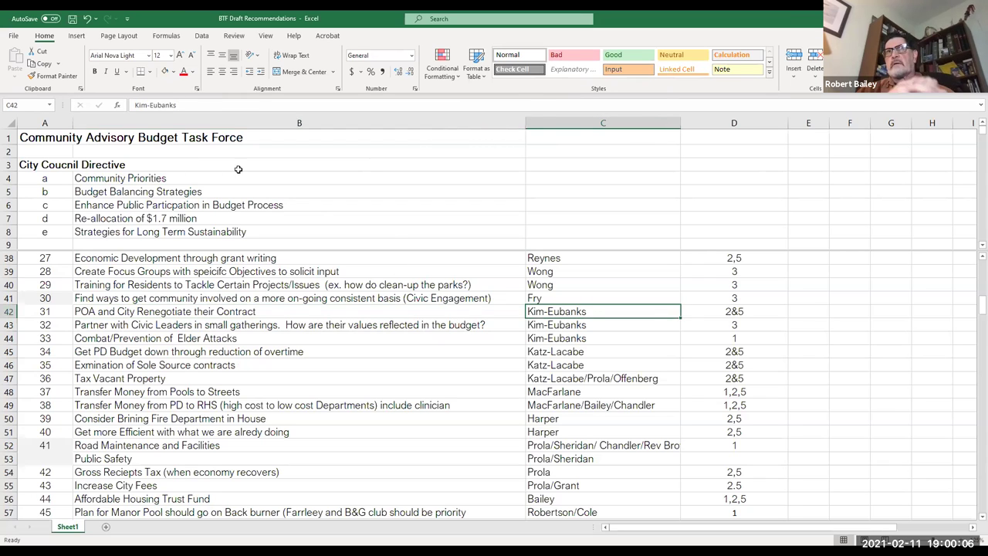
Append a slash and the second member's name to C42, fixing a mistyped question mark
click(190, 108)
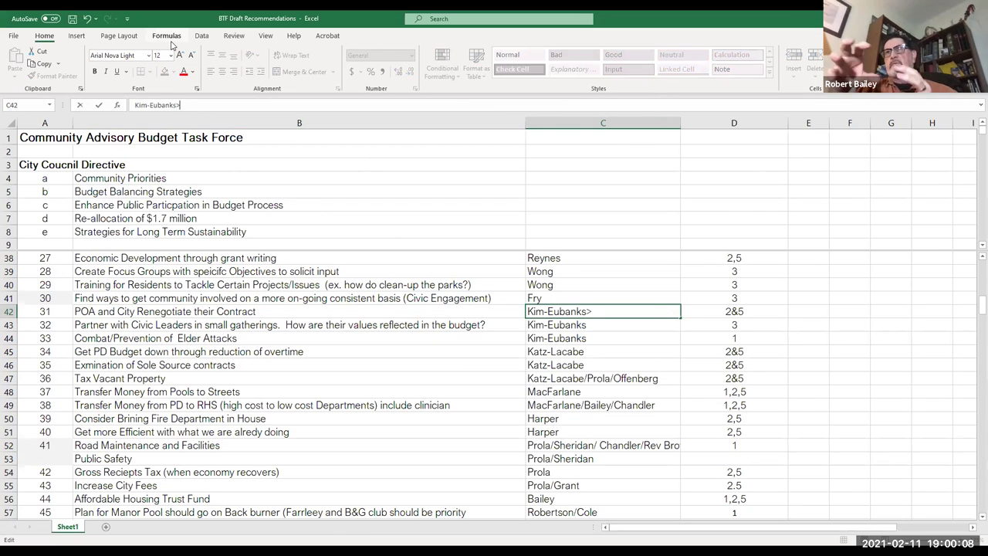
text(?Bailey)
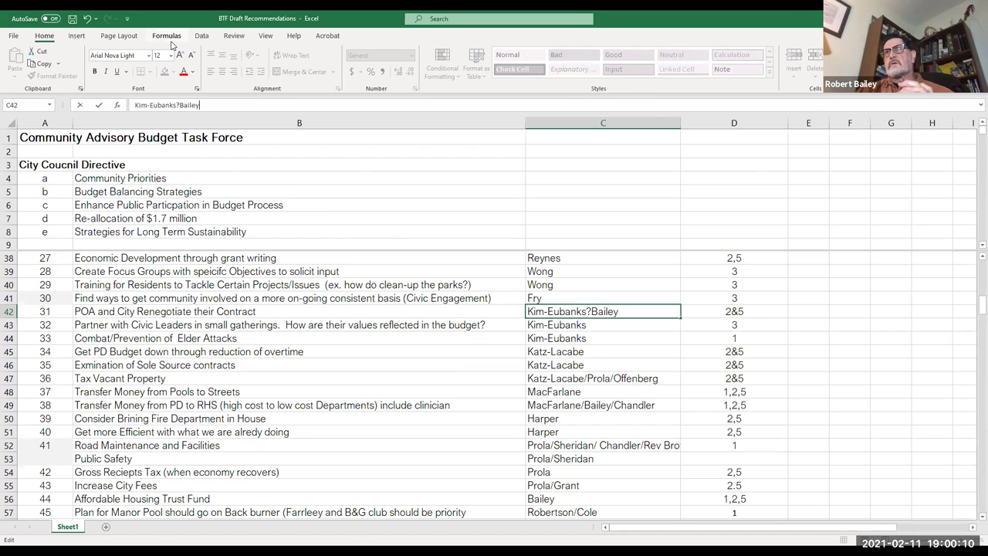
click(179, 105)
key(BackSpace)
text(/)
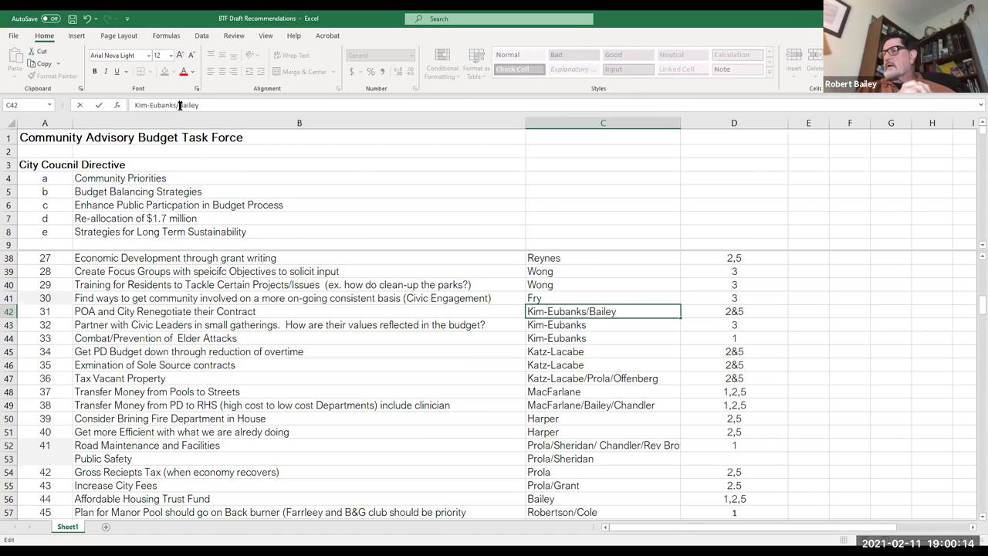
key(Return)
scroll(228, 406, down, 15)
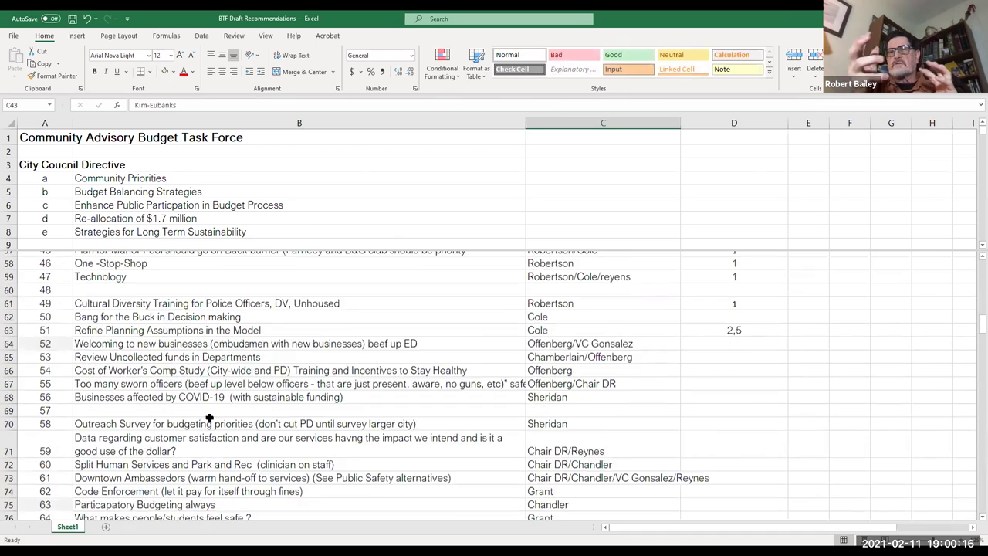
scroll(227, 405, down, 2)
Enter 'Create resources and Police budget as a package' as item 83's description in B95
click(103, 339)
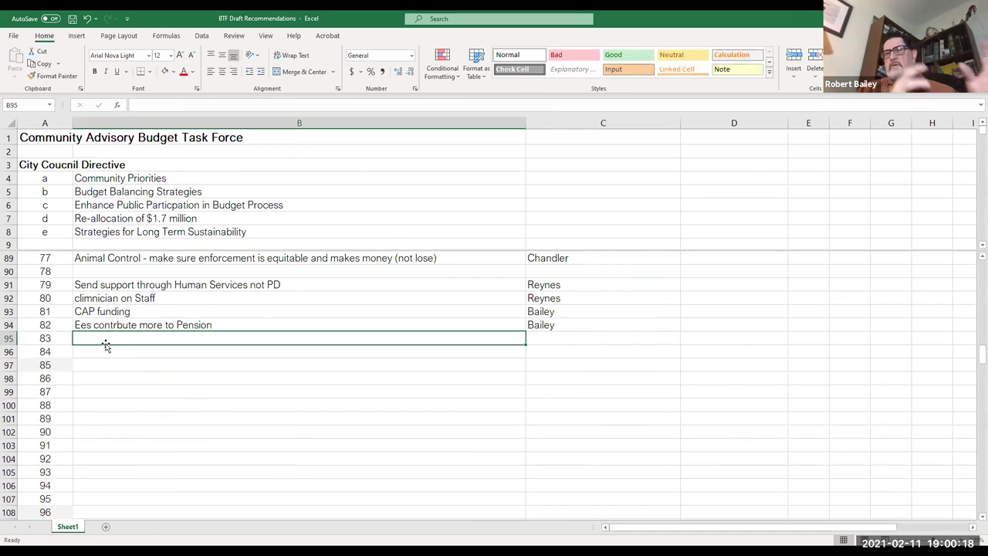
text(Creat)
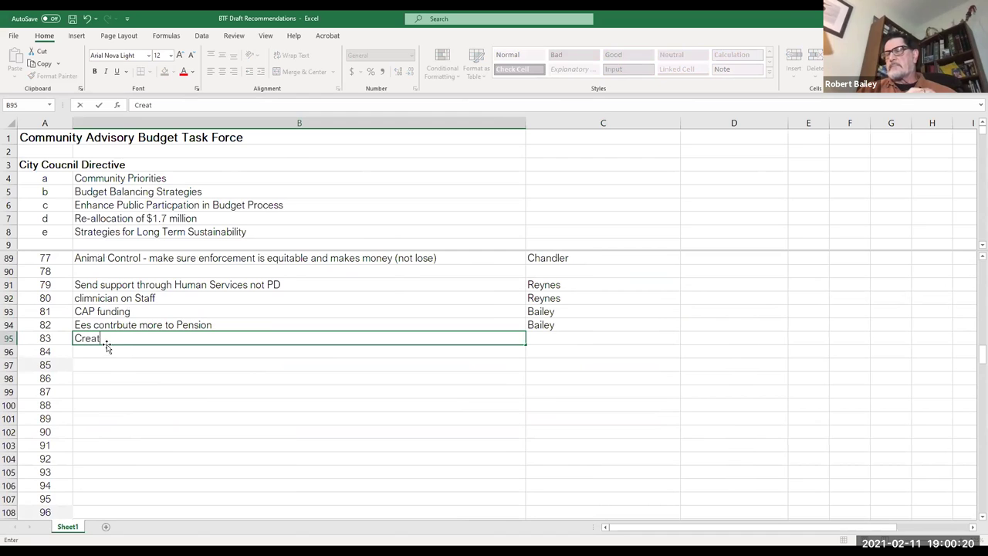
text(e resour)
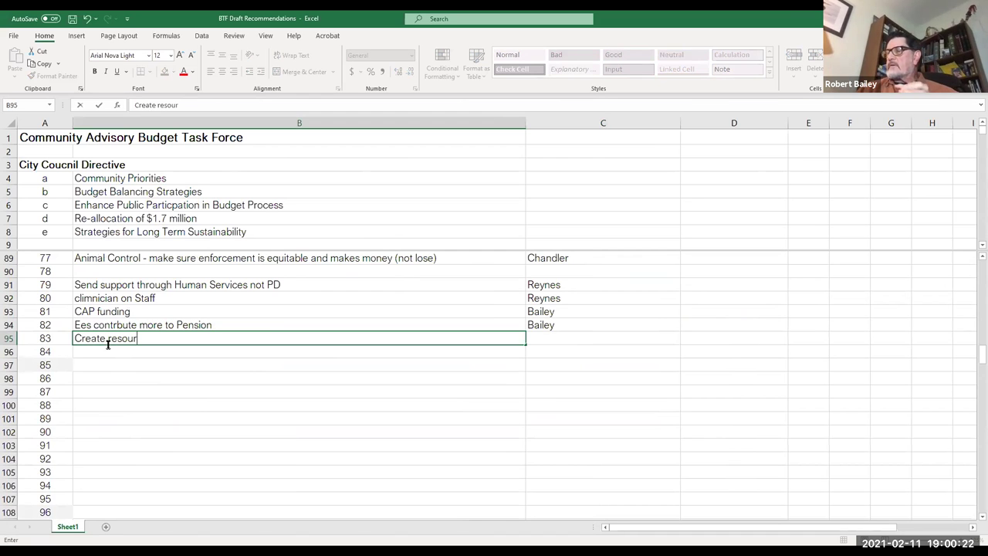
text(ces and Po)
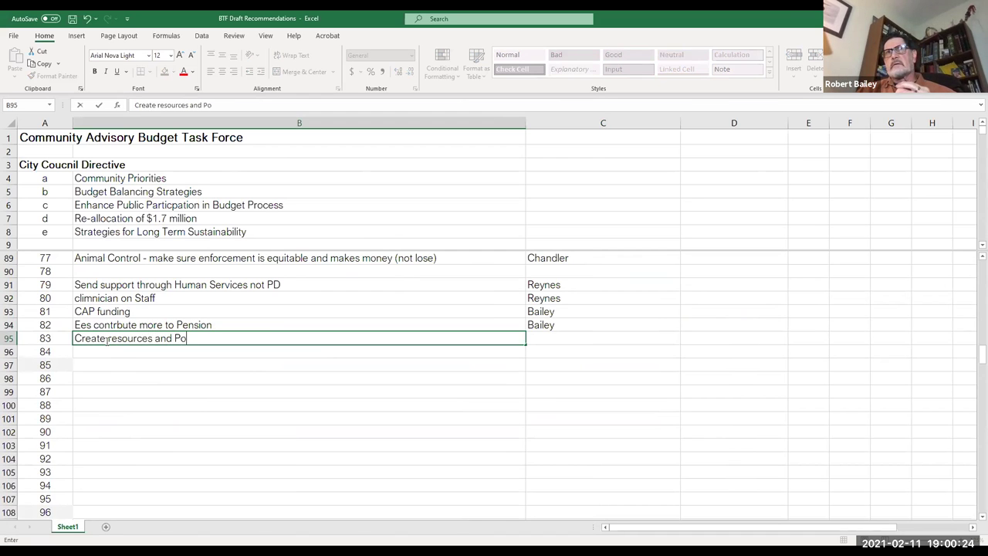
text(lice budget)
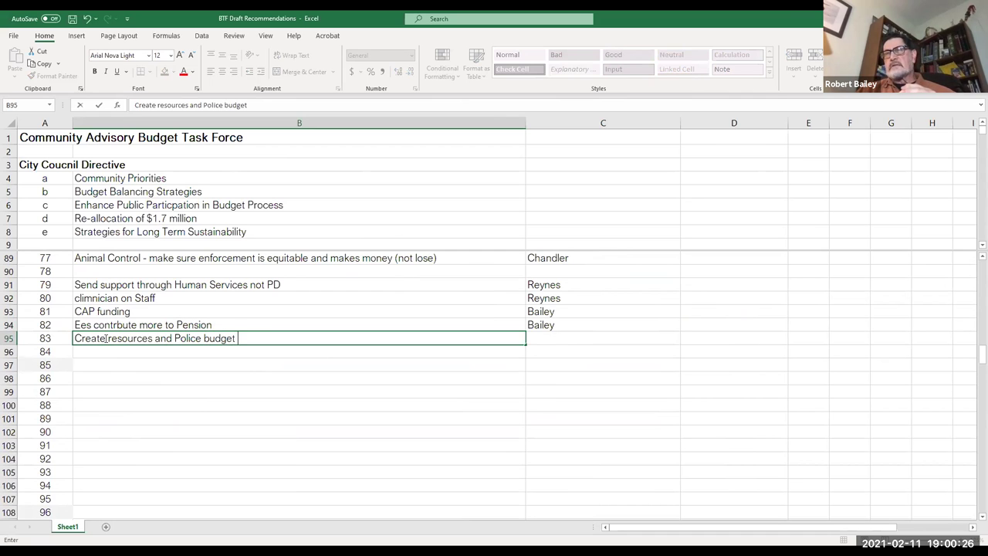
text( as a package)
key(Up)
key(Up)
key(Up)
Clear item 82's pension description and its member attribution in row 94
key(Down)
key(Down)
key(Delete)
key(Right)
key(Delete)
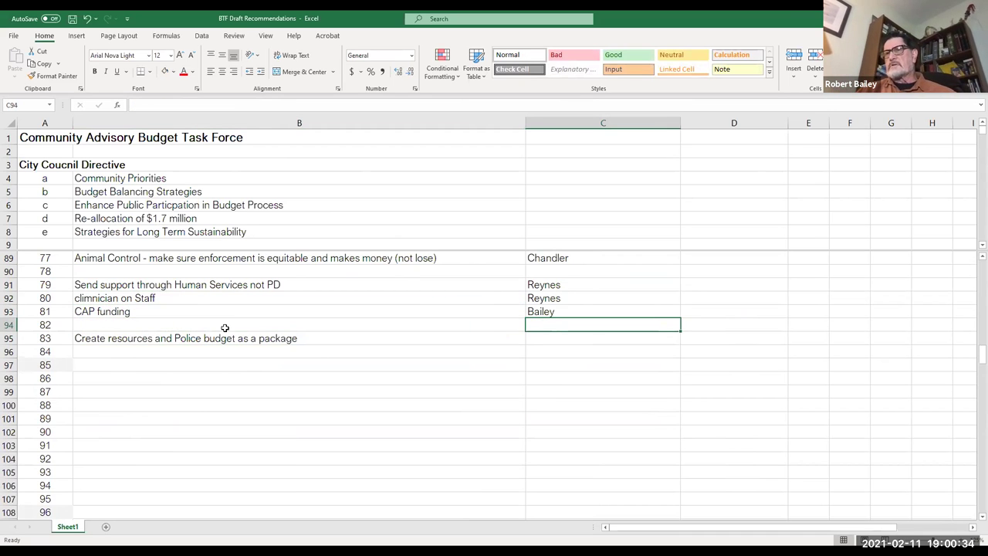
Change 'Create' to 'Creating' in item 83's description
click(110, 338)
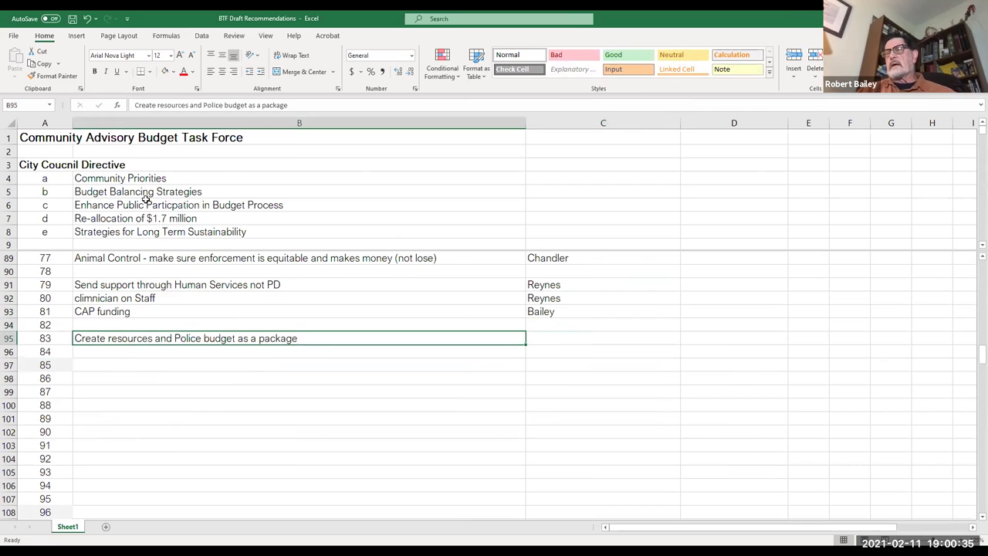
click(155, 105)
key(BackSpace)
text(ing)
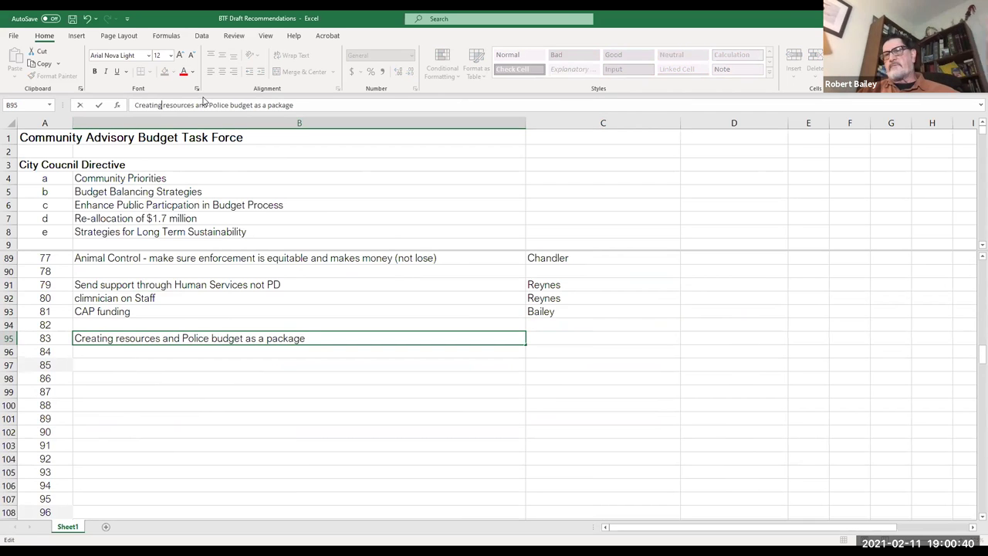
key(Return)
key(Up)
key(Up)
key(Up)
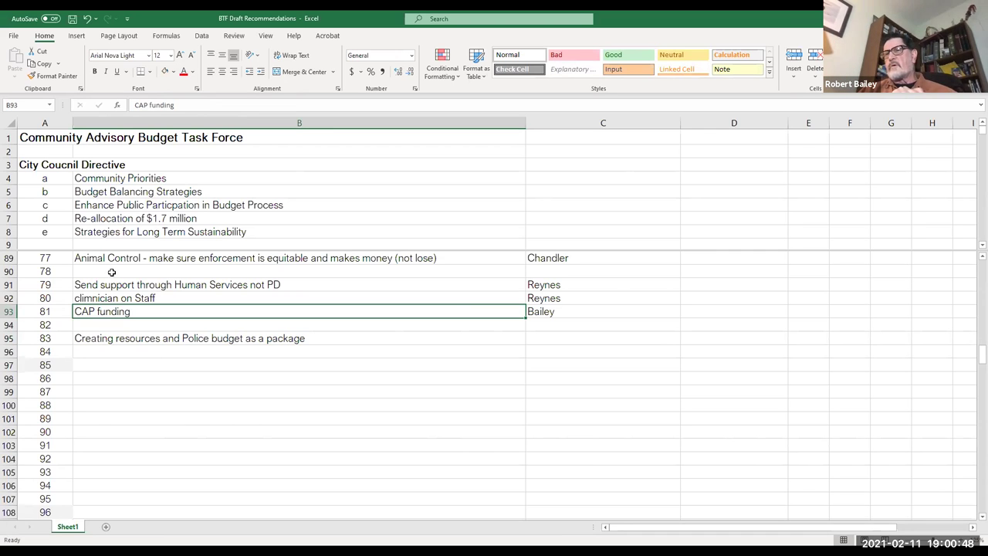
Enter the member's name as item 83's attribution and select the emptied row 94
scroll(224, 405, up, 1)
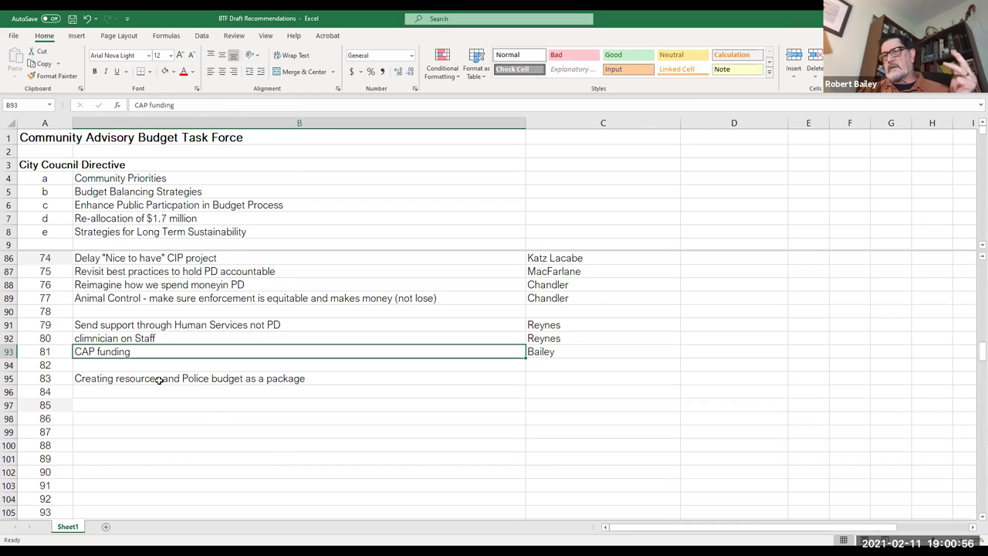
click(556, 375)
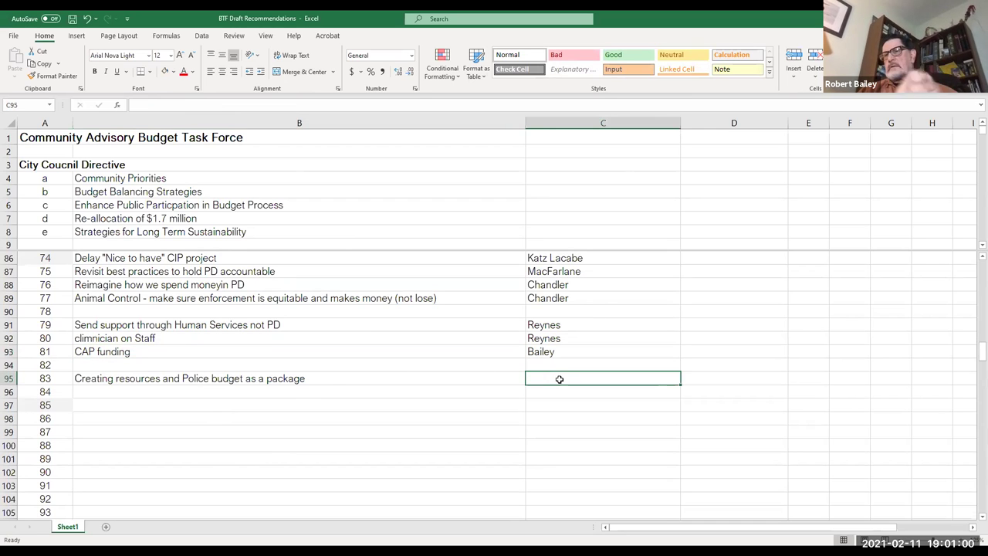
text(Bailey)
key(Return)
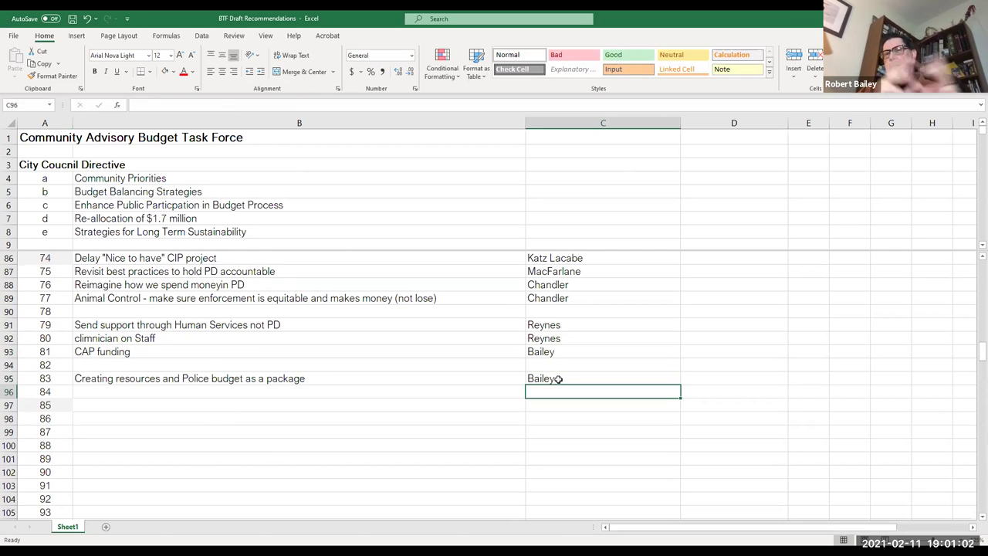
click(8, 364)
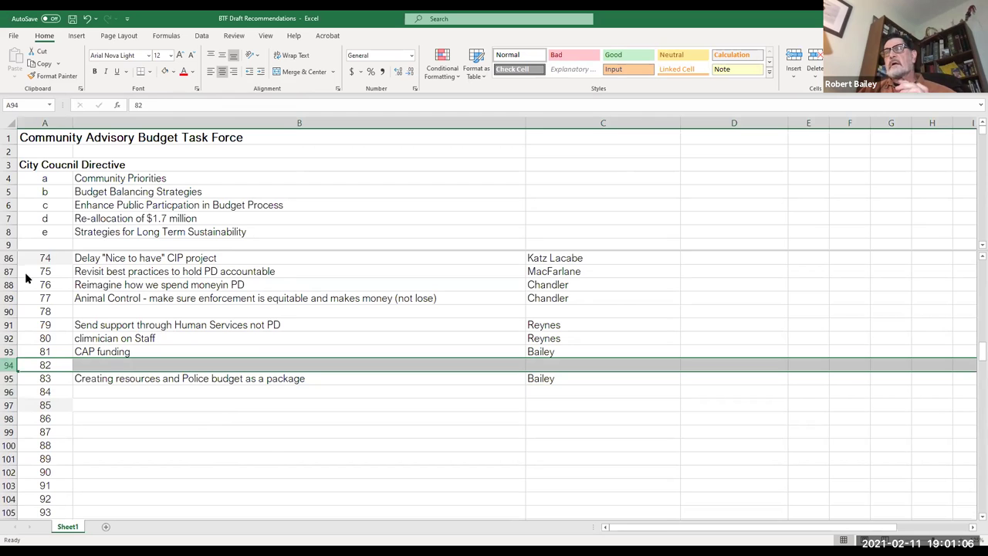
Delete the empty item 82 row and correct 'climnician' to 'Clinician' in item 80
right_click(11, 365)
click(149, 458)
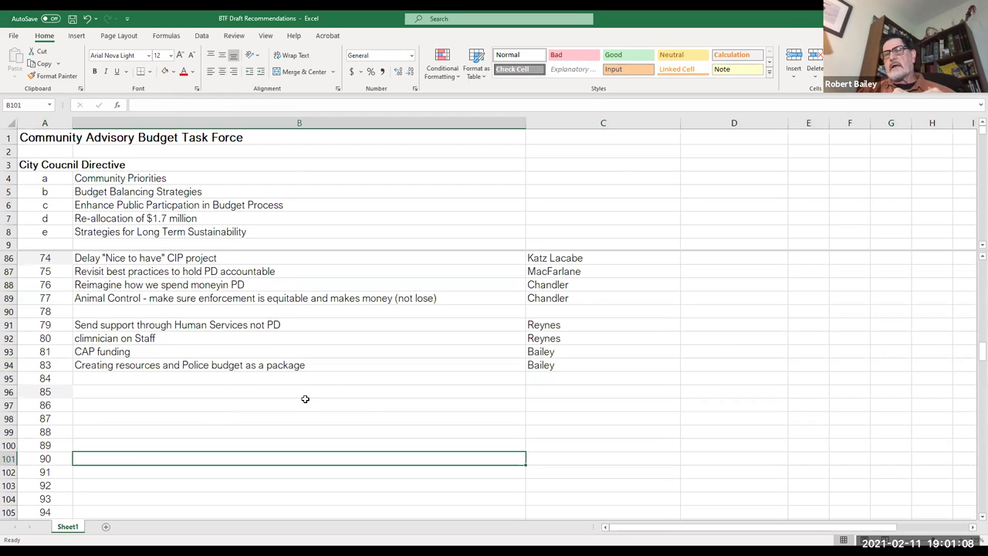
click(101, 337)
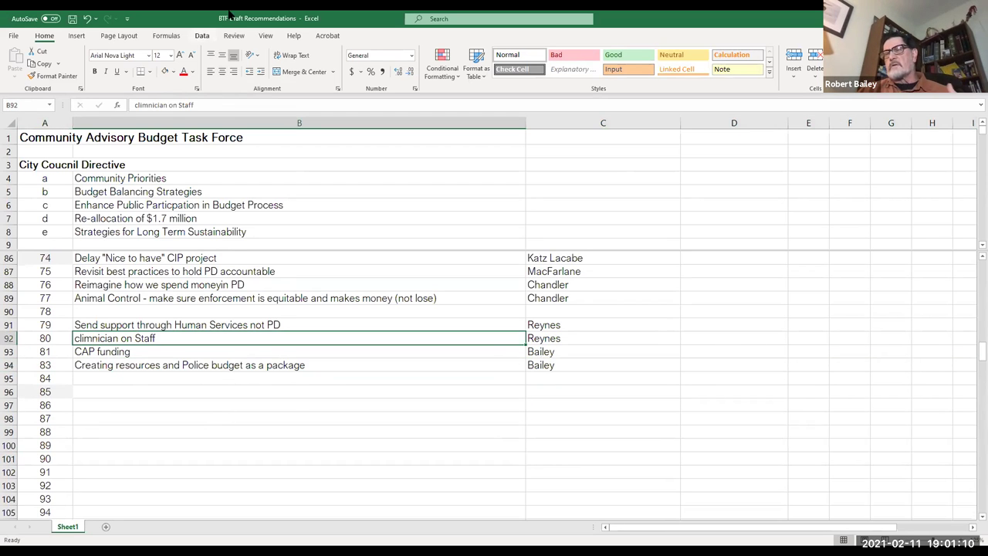
drag(135, 104, 165, 104)
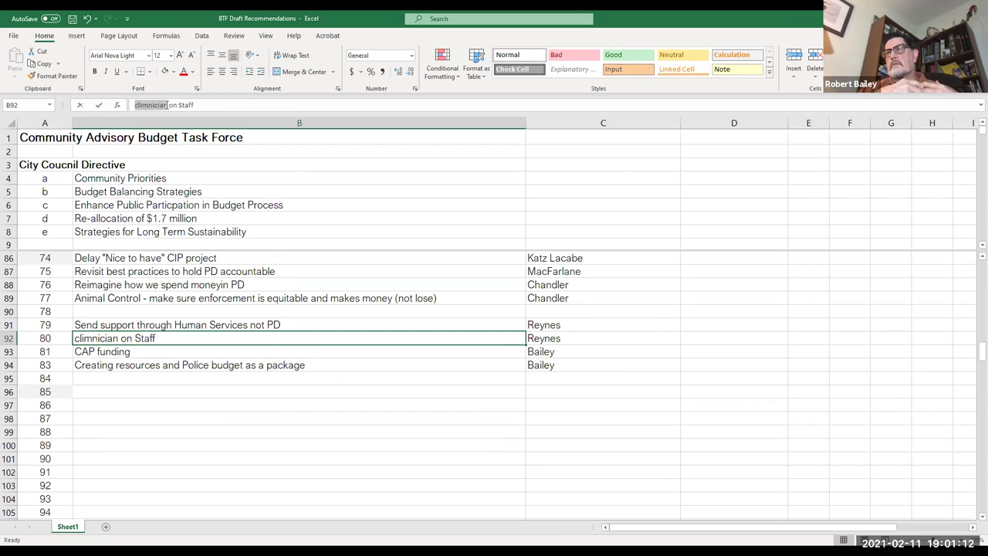
text(Clinician)
key(Return)
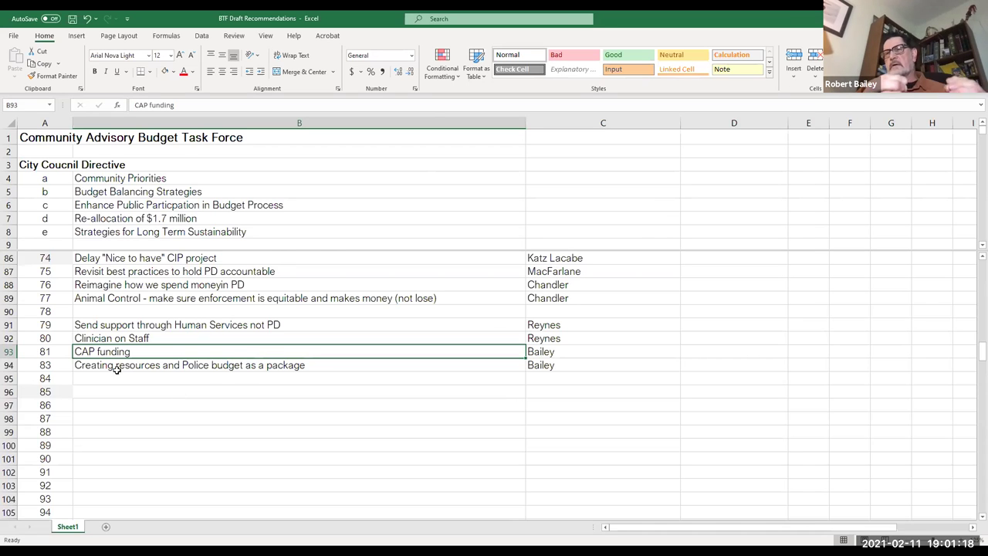
Append 'look holisitically' to the end of item 83's recommendation text
click(275, 364)
click(302, 103)
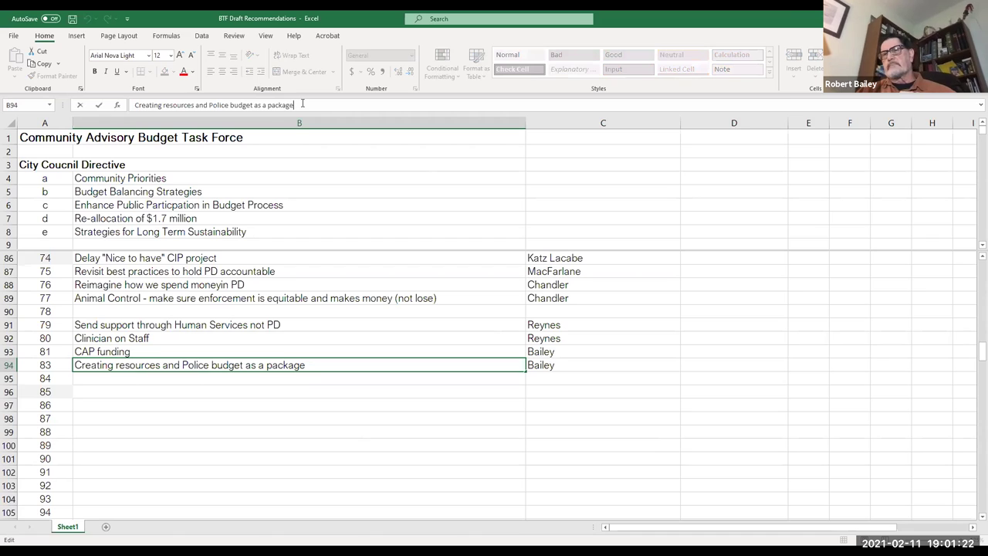
text(look)
text(hol)
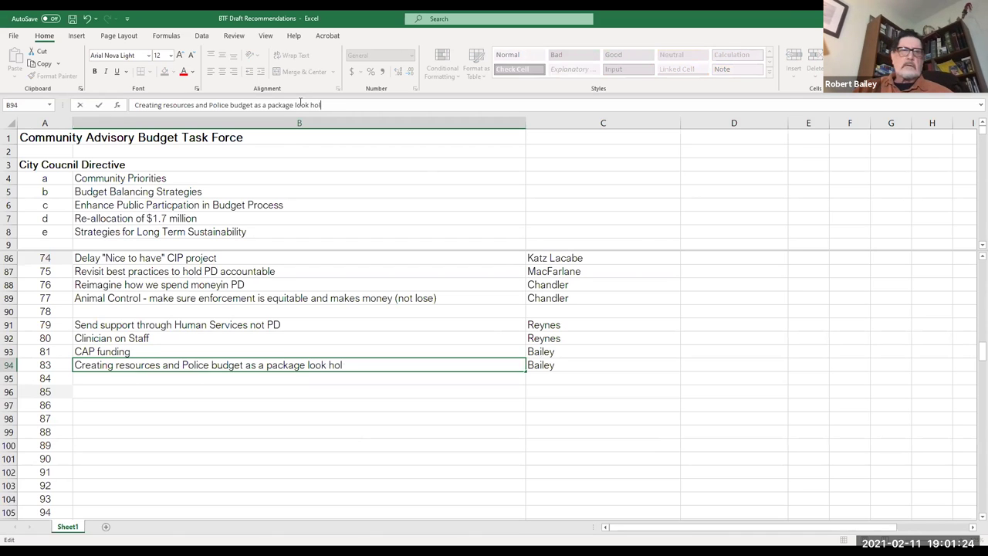
text(isitically)
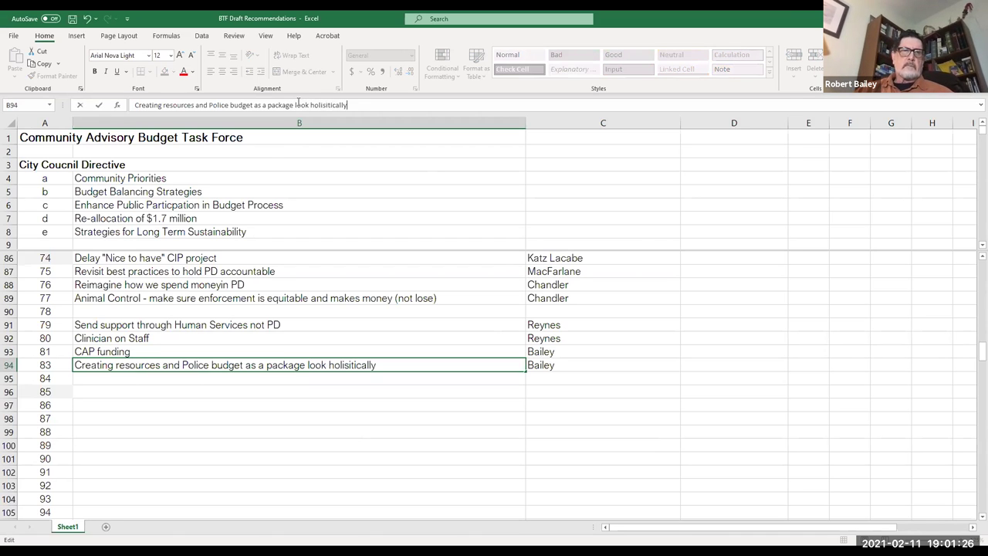
click(318, 402)
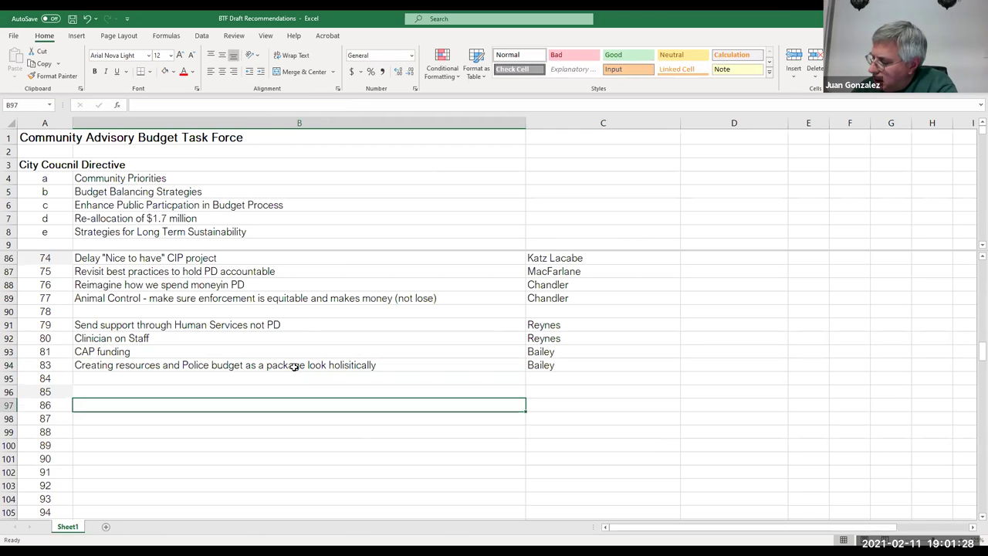
click(228, 365)
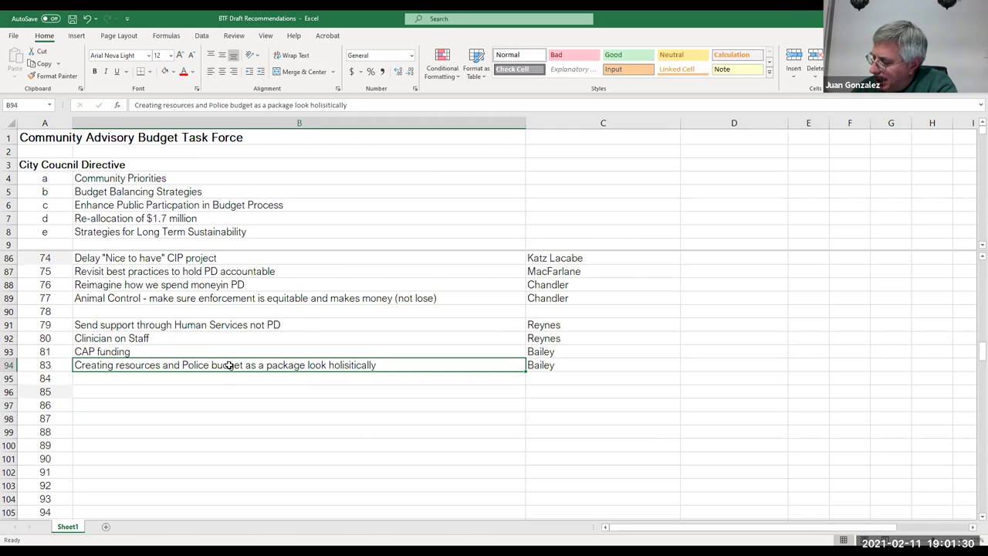
scroll(229, 365, up, 4)
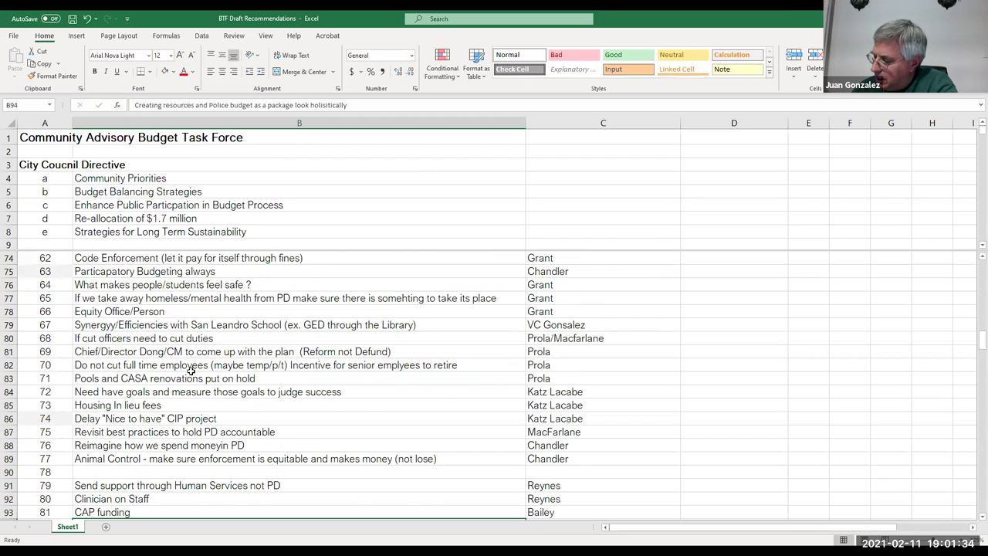
scroll(201, 368, up, 13)
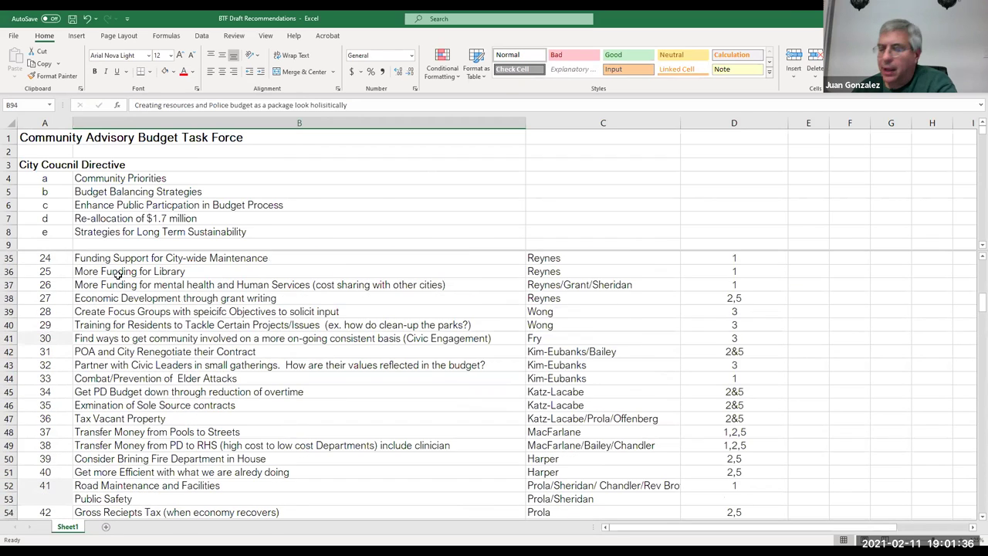
scroll(121, 281, up, 3)
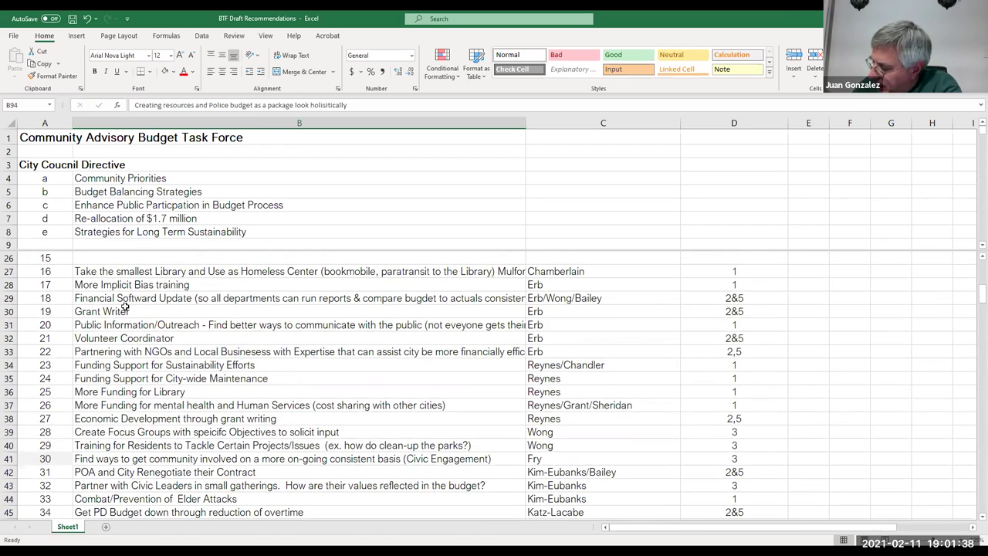
scroll(123, 309, up, 2)
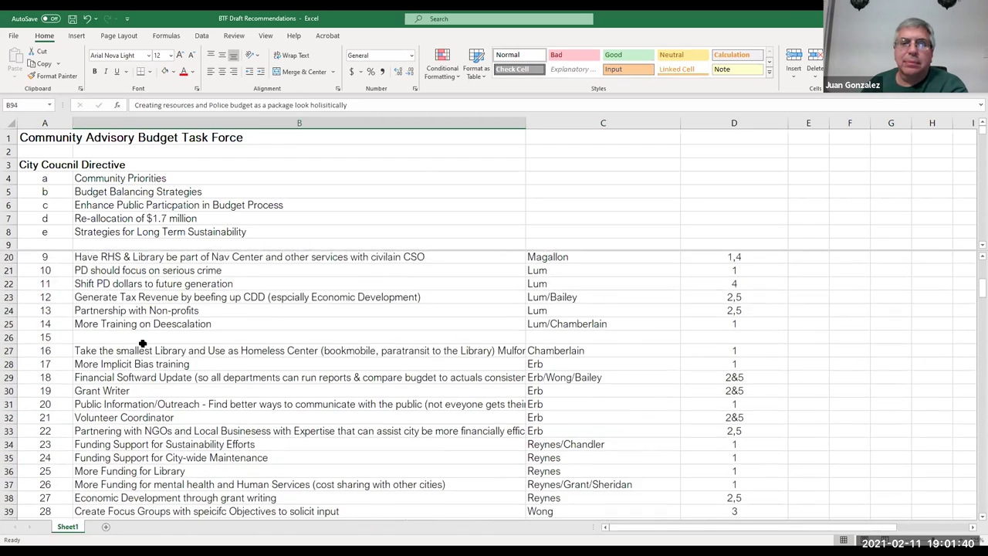
scroll(143, 341, up, 1)
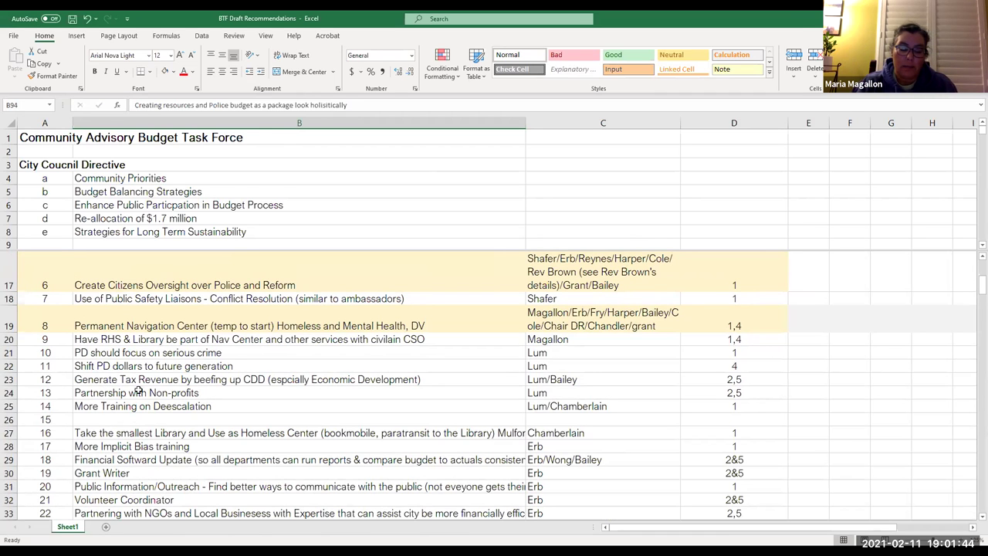
scroll(120, 381, down, 1)
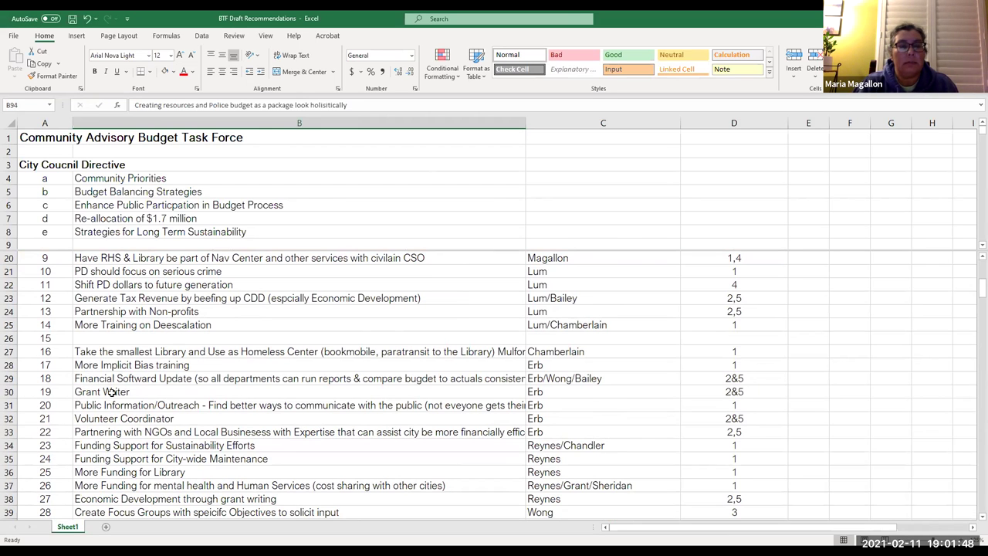
click(159, 405)
key(Down)
key(Down)
scroll(200, 404, down, 2)
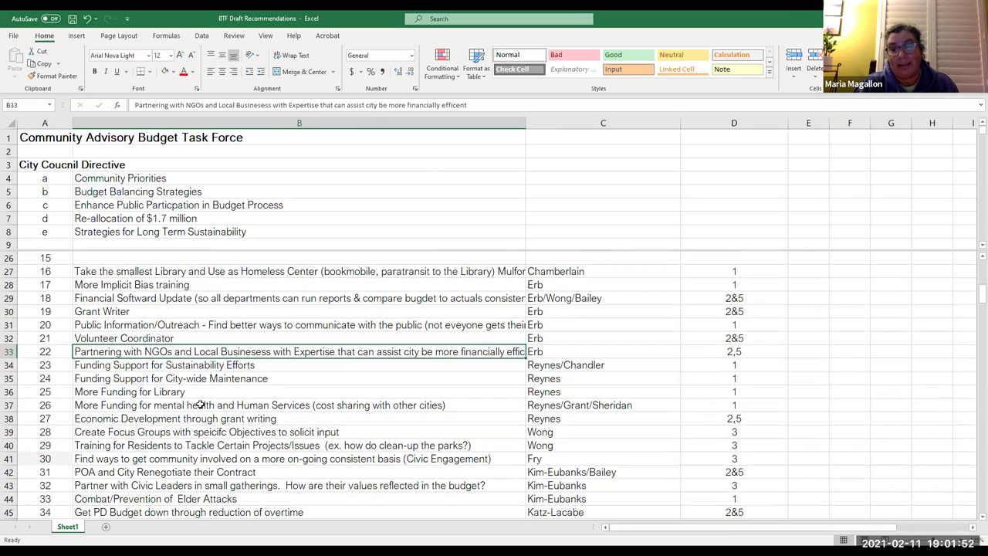
key(Down)
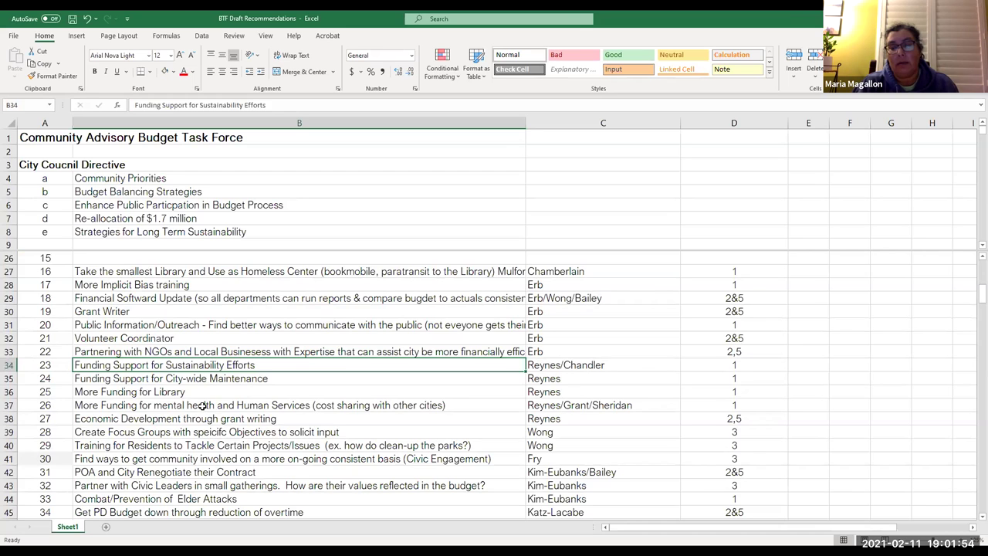
Append a slash and a third member's name to item 23's attribution in C34
click(580, 364)
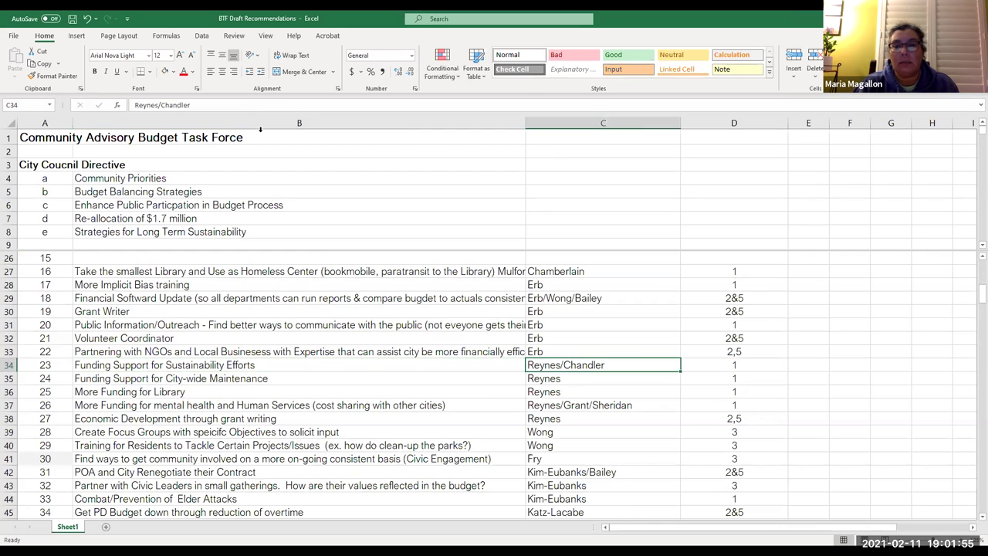
click(199, 105)
text(/Bai)
key(Return)
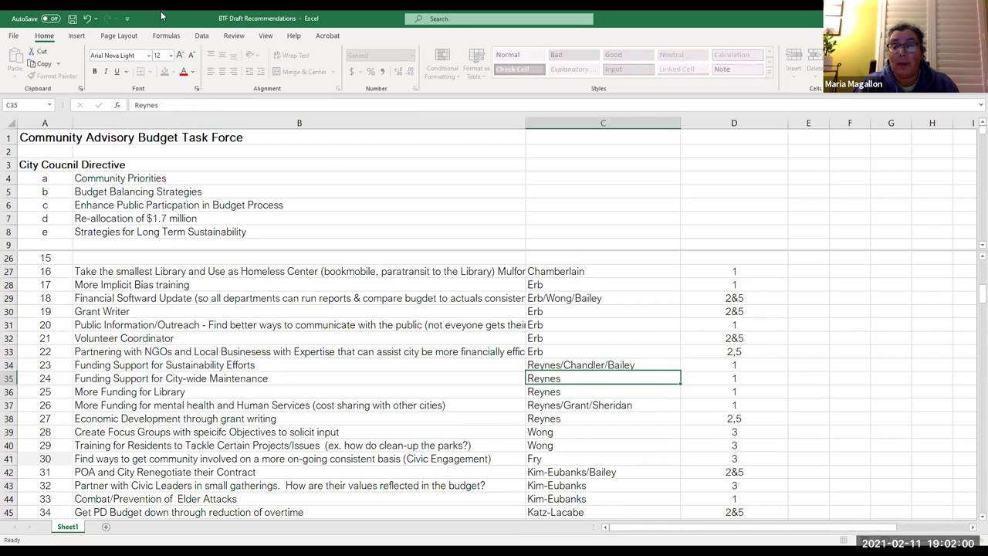
scroll(177, 325, down, 7)
scroll(177, 325, down, 11)
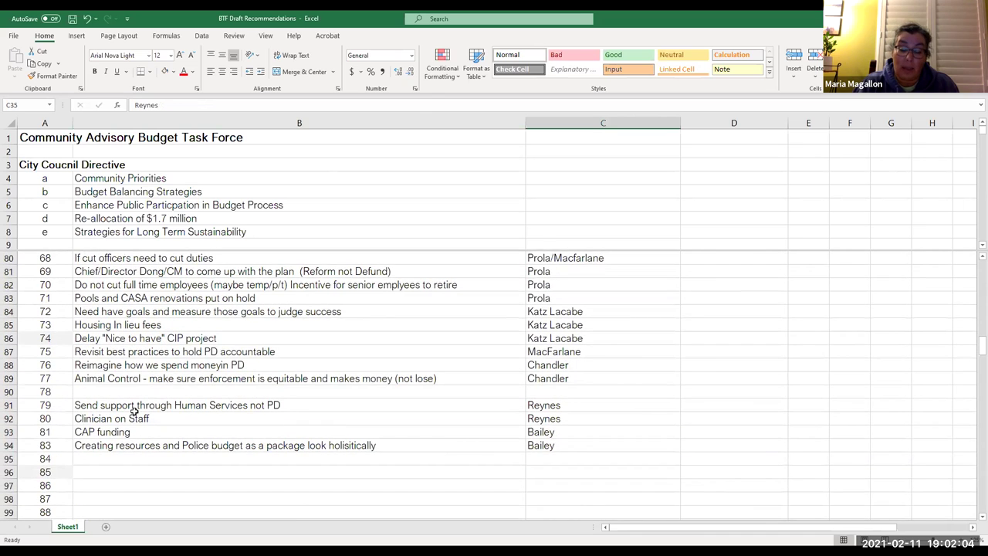
Delete the CAP funding row from the recommendations list
click(8, 431)
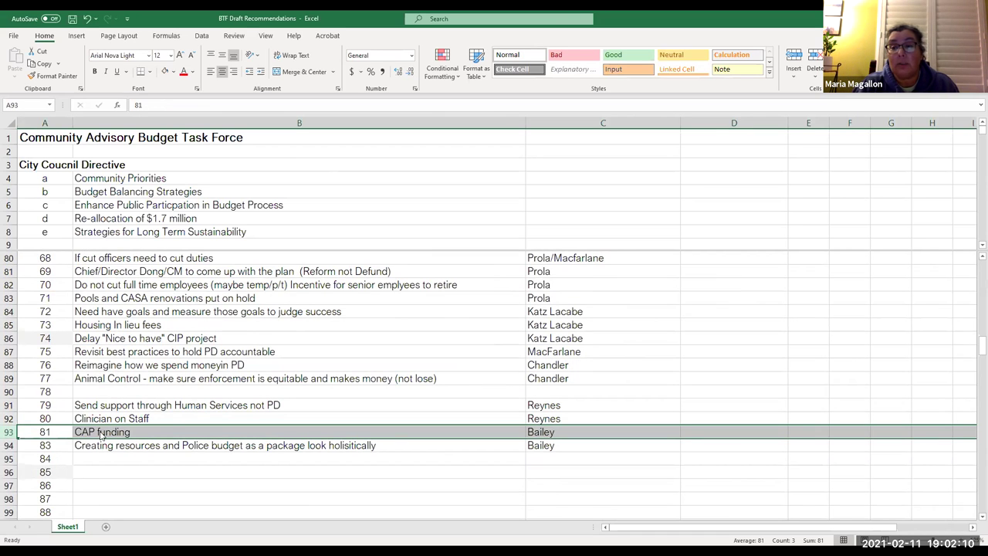
right_click(99, 432)
click(129, 349)
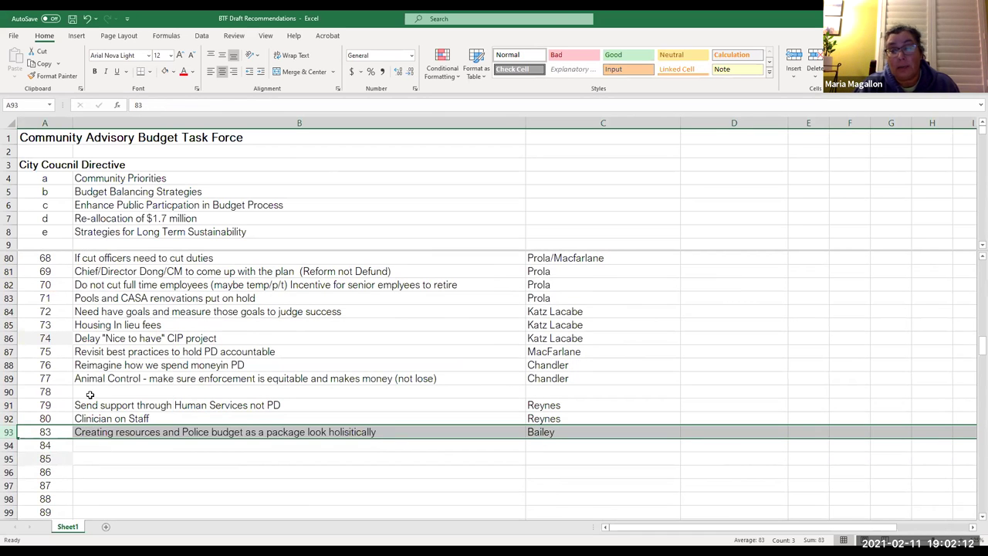
Add item 84 'Bookmobile and extension services for the Library (assists with unhoused, progation, those in crisis)' with its member name
click(87, 443)
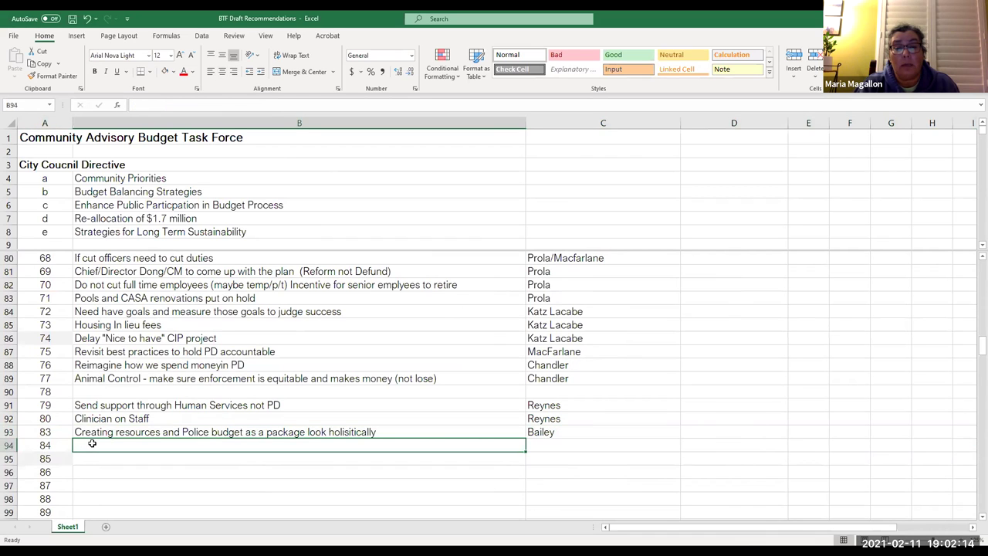
text(Bookmobile and extension services for the L)
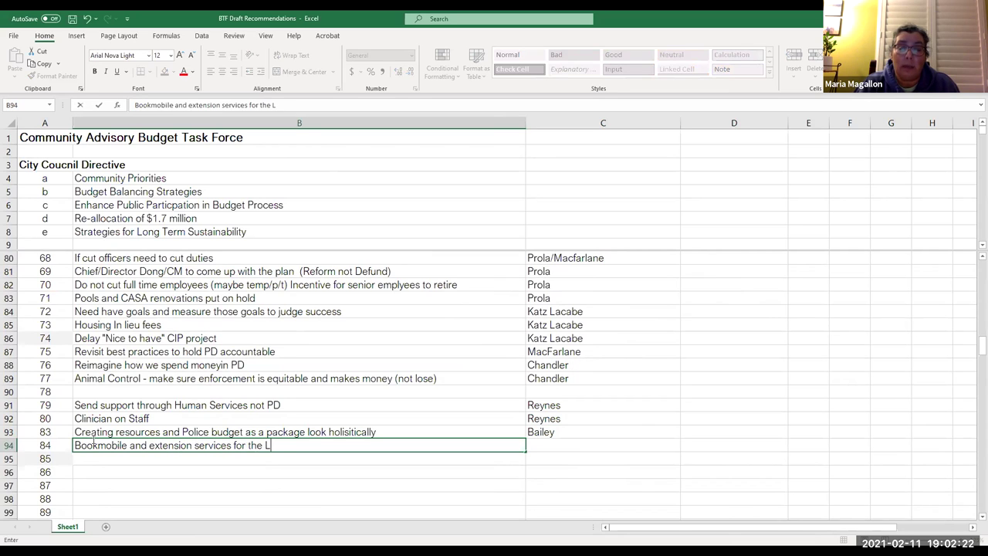
text(ibrary (asis)
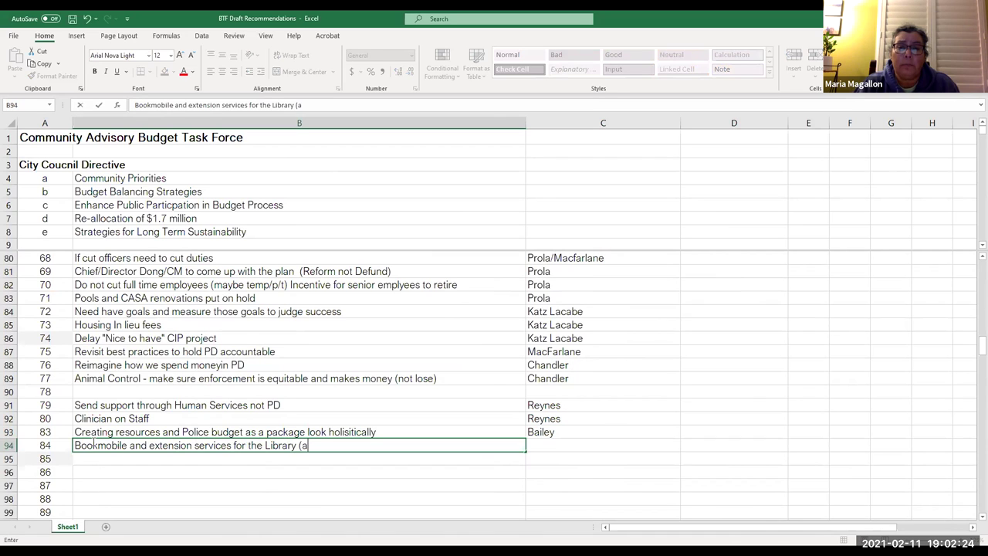
key(BackSpace)
key(BackSpace)
text(sists with unhoused,)
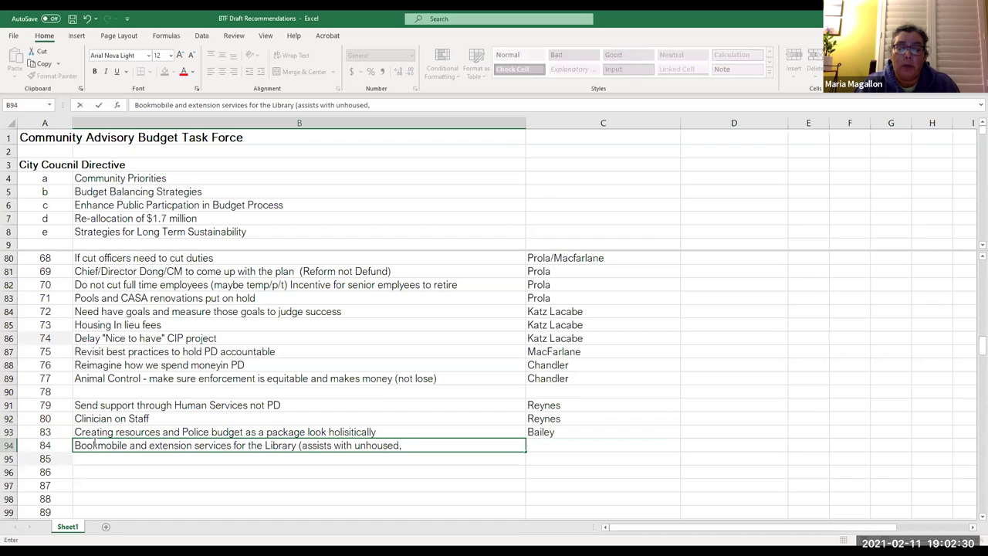
text( pro)
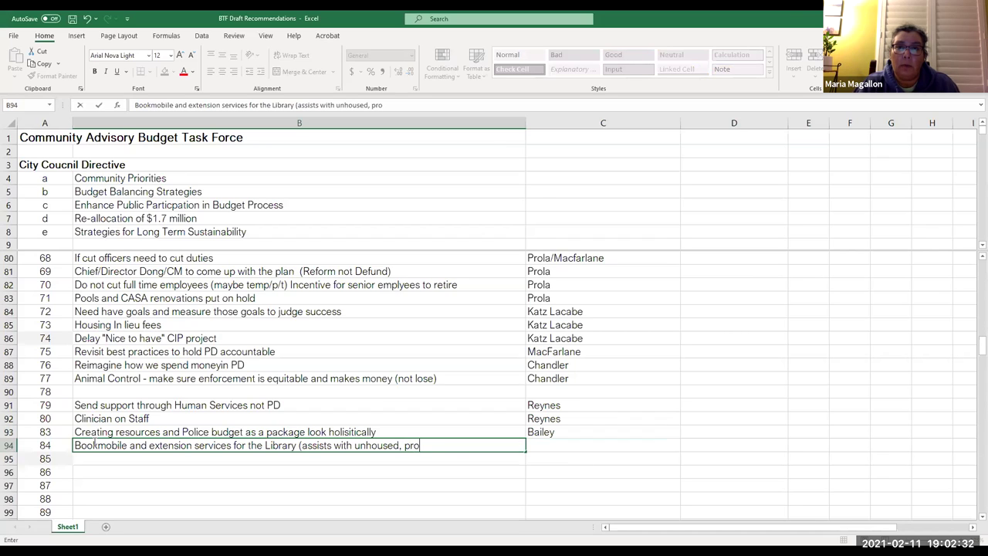
text(gation, those in crisi)
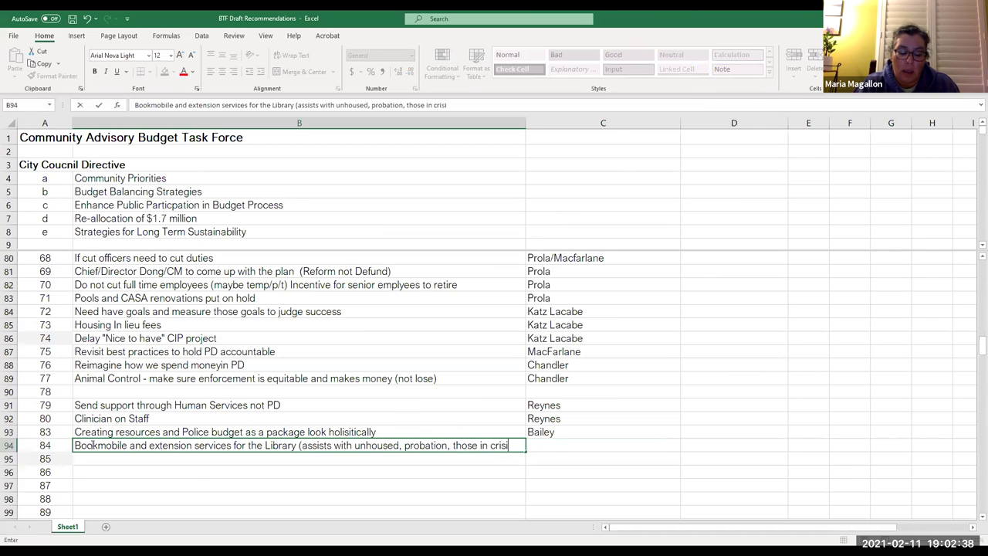
text(s))
key(Tab)
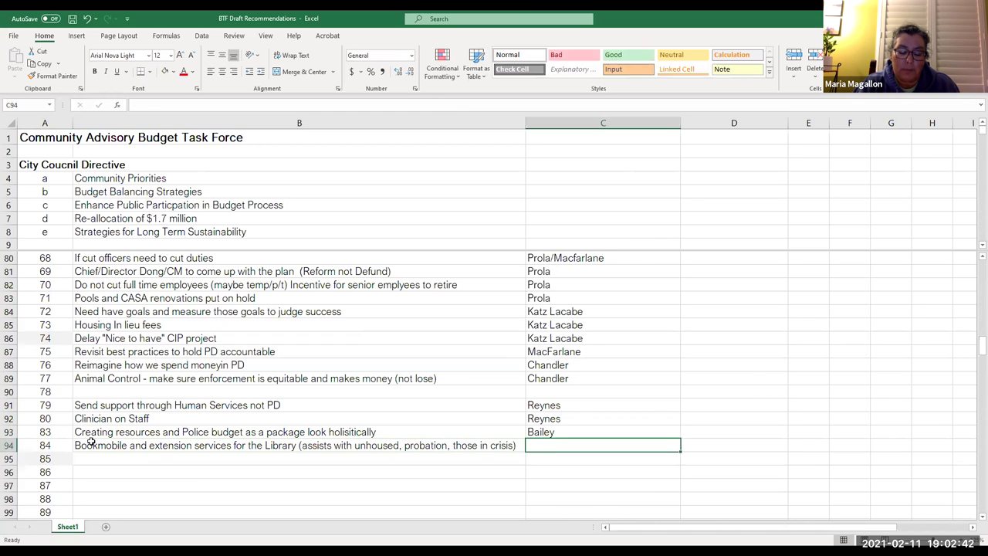
text(Magallon)
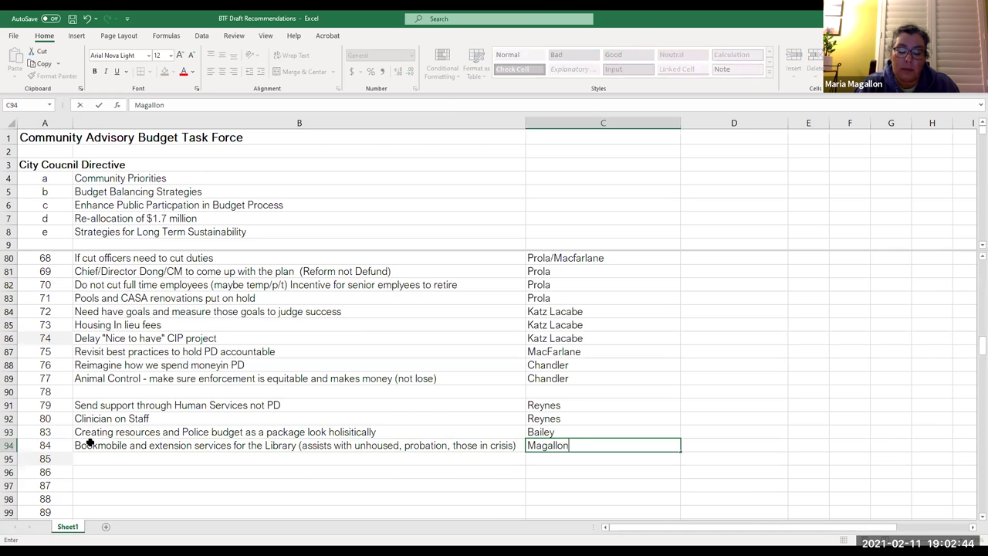
key(Return)
key(Up)
key(Up)
key(Up)
key(Up)
key(Up)
key(Up)
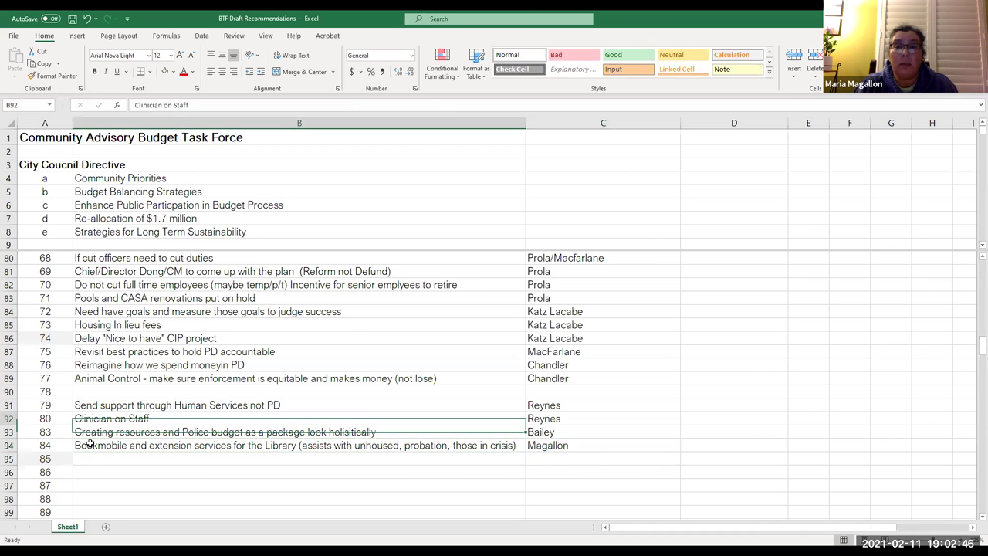
Append 'and provide Support' to item 33's Combat/Prevention of Elder Attacks description
key(Up)
key(Up)
key(Up)
key(Up)
key(Up)
key(Up)
key(Up)
key(Up)
key(Up)
key(Up)
key(Up)
key(Up)
key(Up)
key(Up)
key(Up)
key(Up)
key(Up)
key(Up)
key(Up)
key(Up)
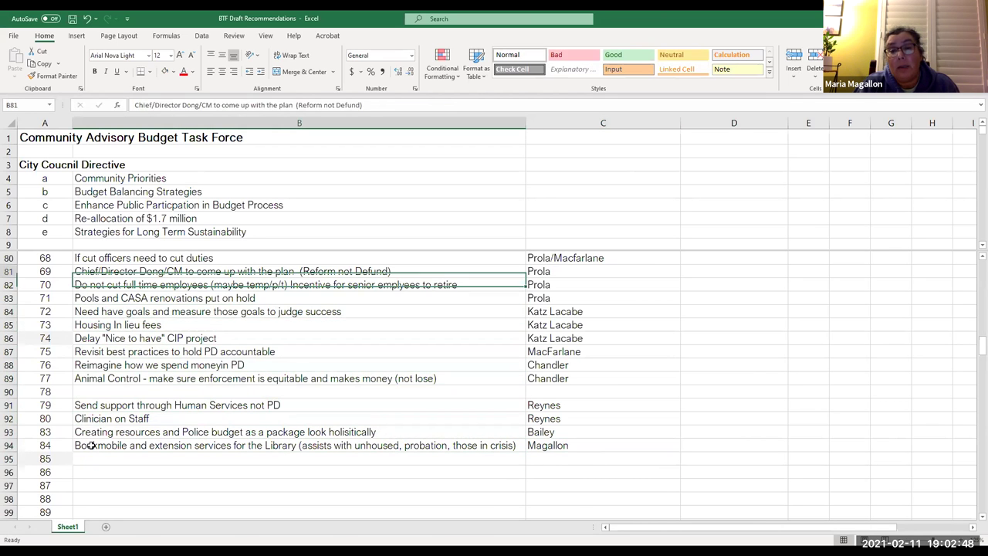
key(Up)
key(Up)
key(Up)
key(Up)
key(Up)
key(Up)
key(Up)
key(Up)
key(Up)
key(Up)
scroll(346, 435, up, 4)
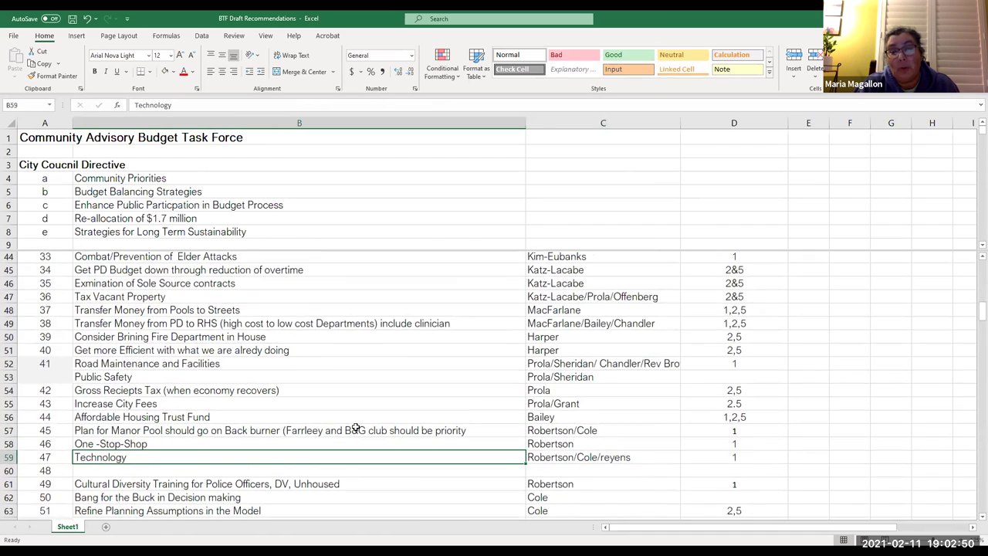
scroll(463, 351, up, 2)
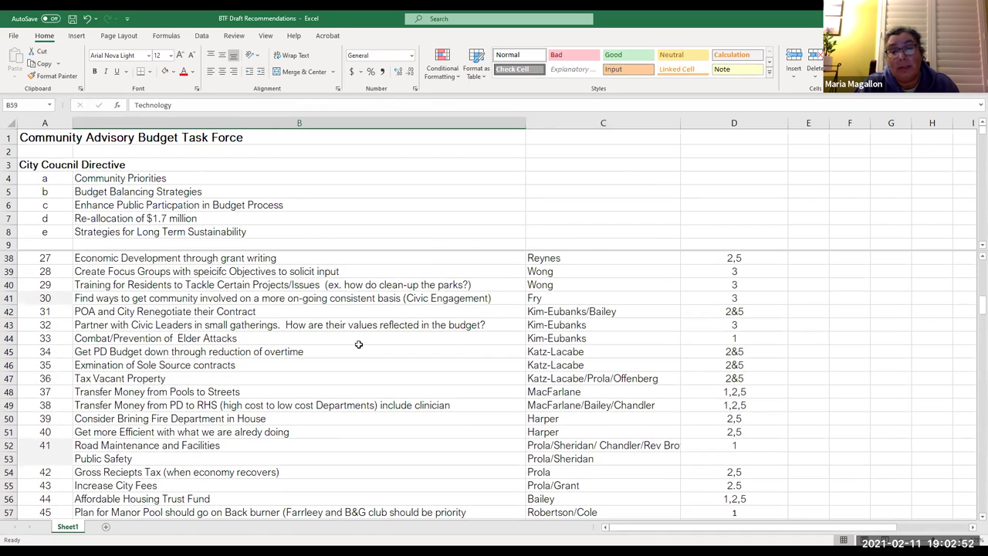
click(96, 340)
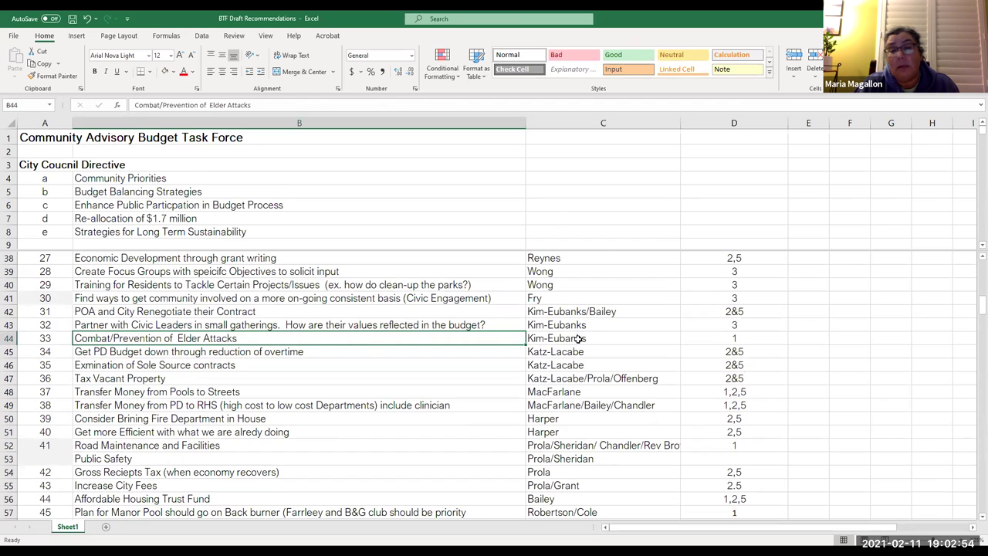
click(579, 338)
click(186, 105)
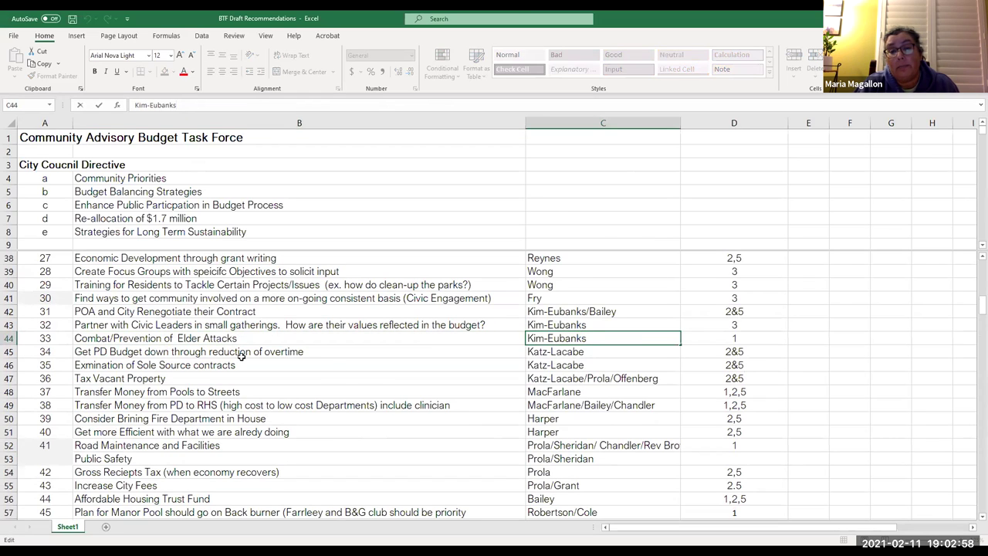
click(125, 339)
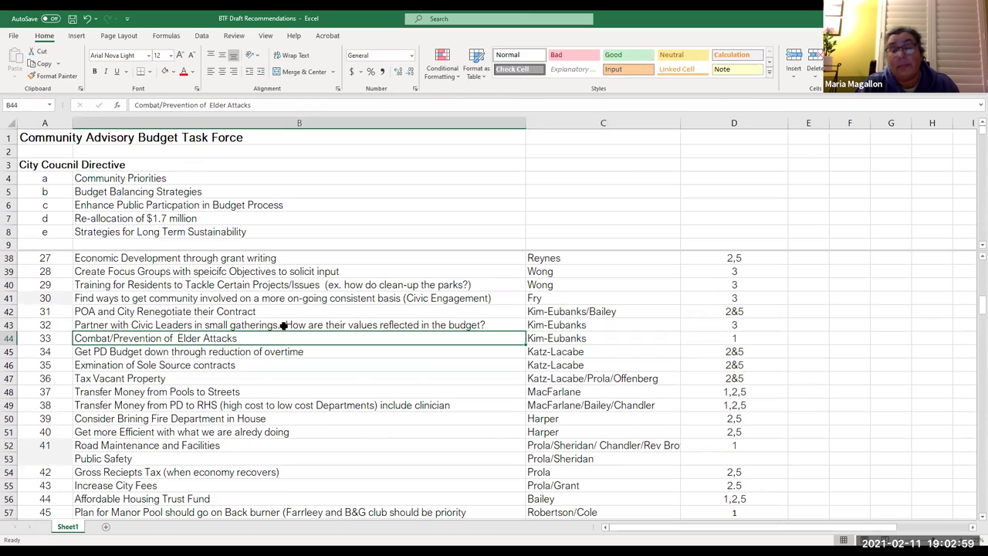
click(269, 105)
text(and )
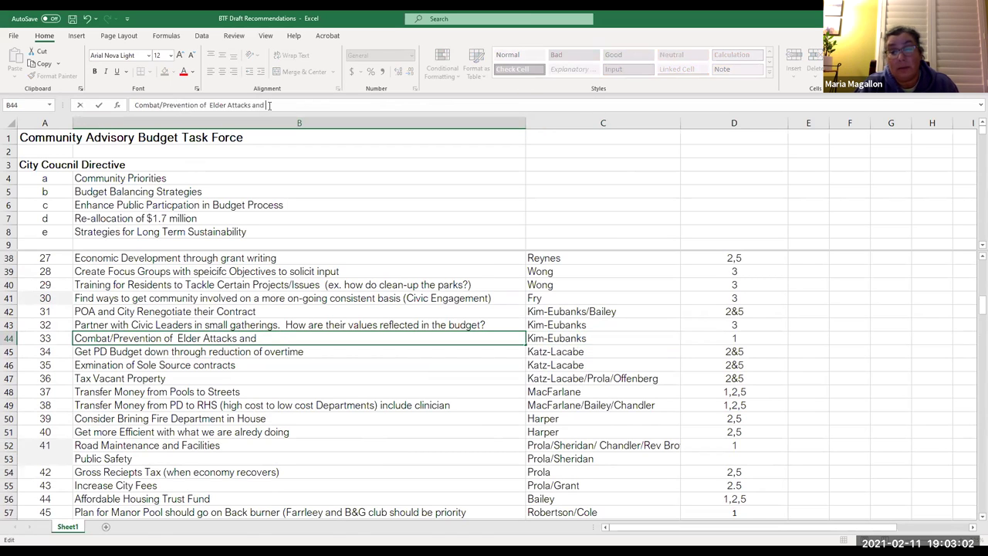
text(provide Support)
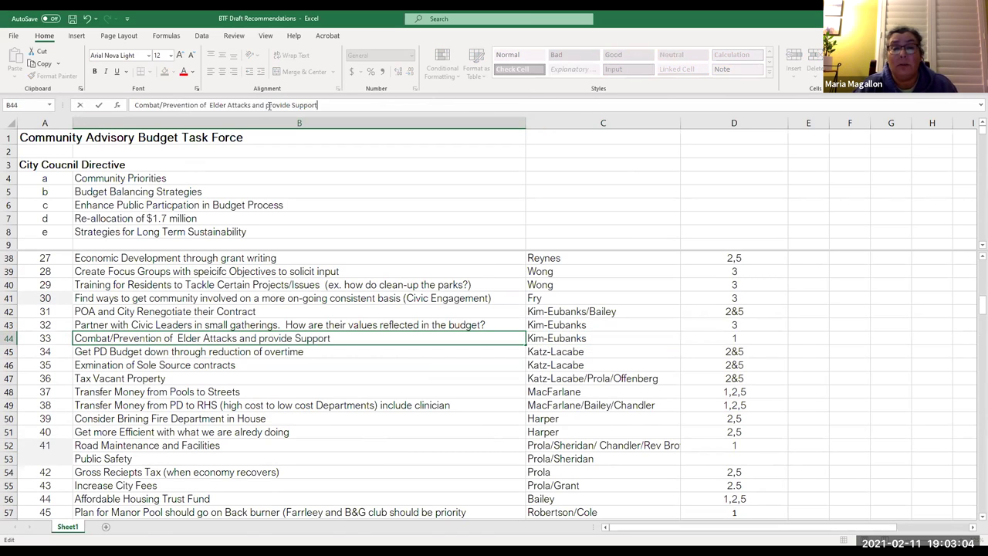
key(Return)
Add a second member's surname after a slash in item 33's attribution
click(142, 339)
click(562, 339)
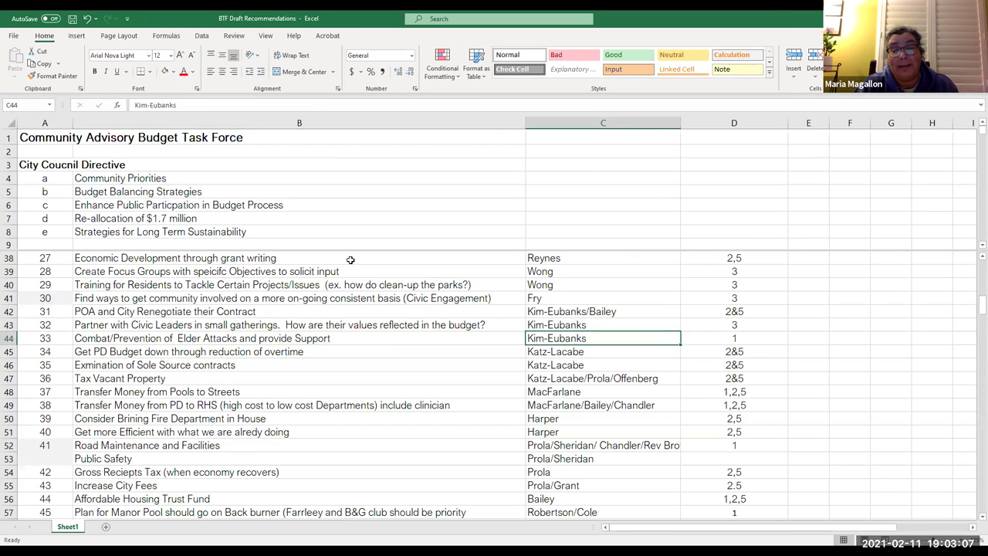
click(203, 104)
text(/Magallon)
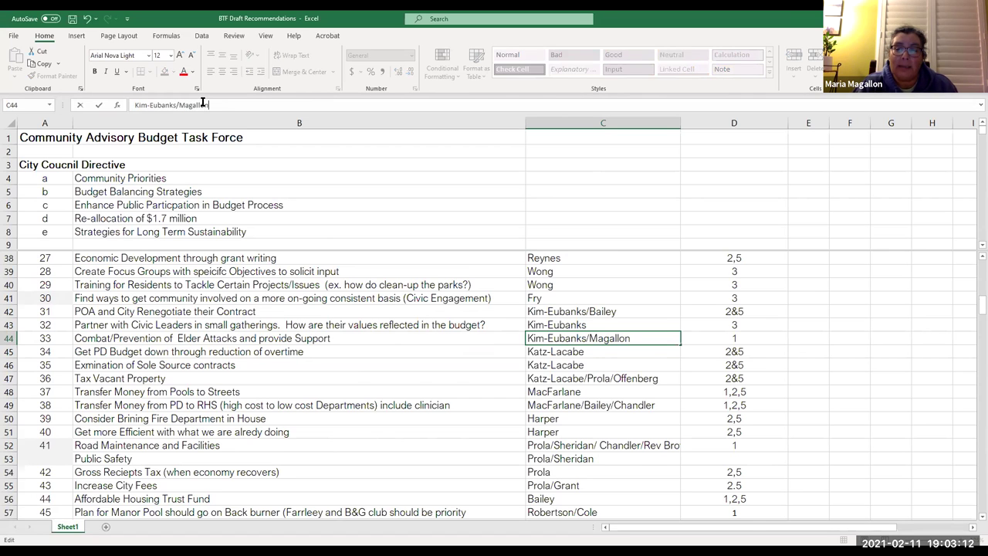
key(Return)
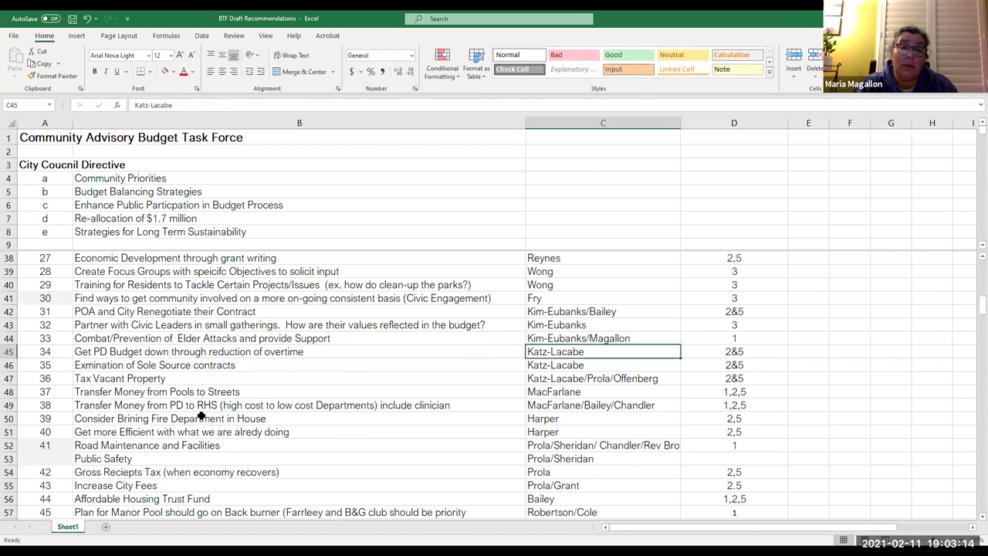
Replace 'Send' with 'Deploy' in item 79, reading 'Deploy support through Human Services not PD'
scroll(193, 413, down, 10)
scroll(206, 406, down, 4)
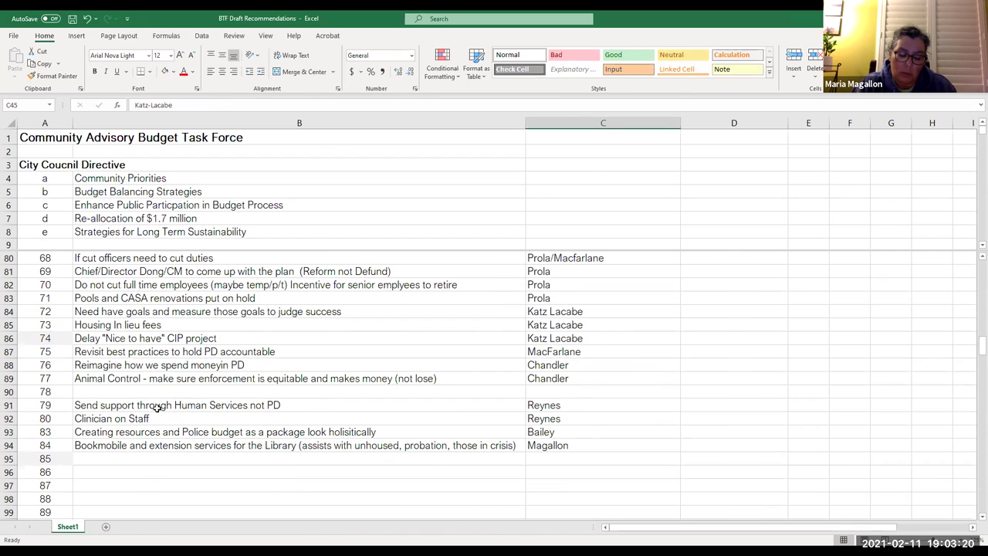
click(88, 407)
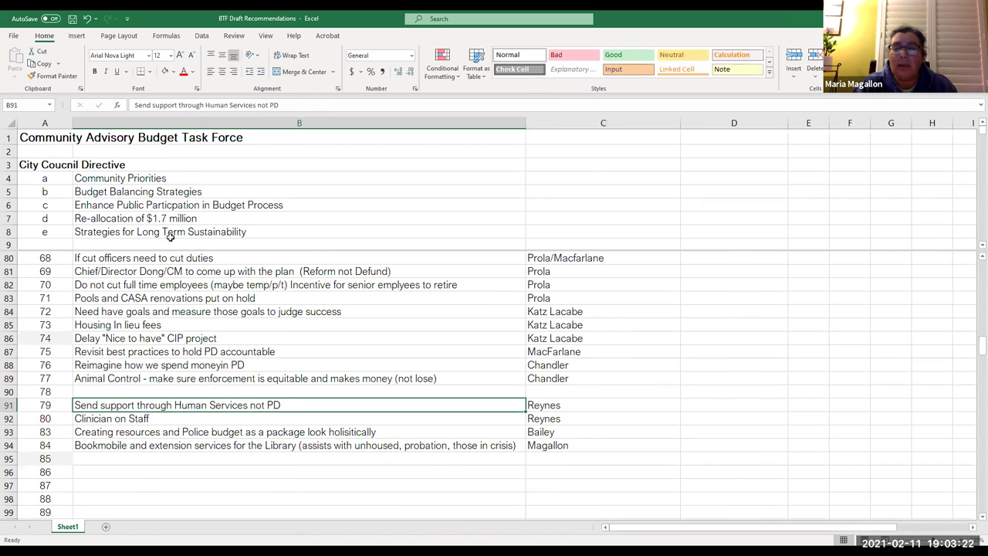
click(133, 105)
text(Deploy)
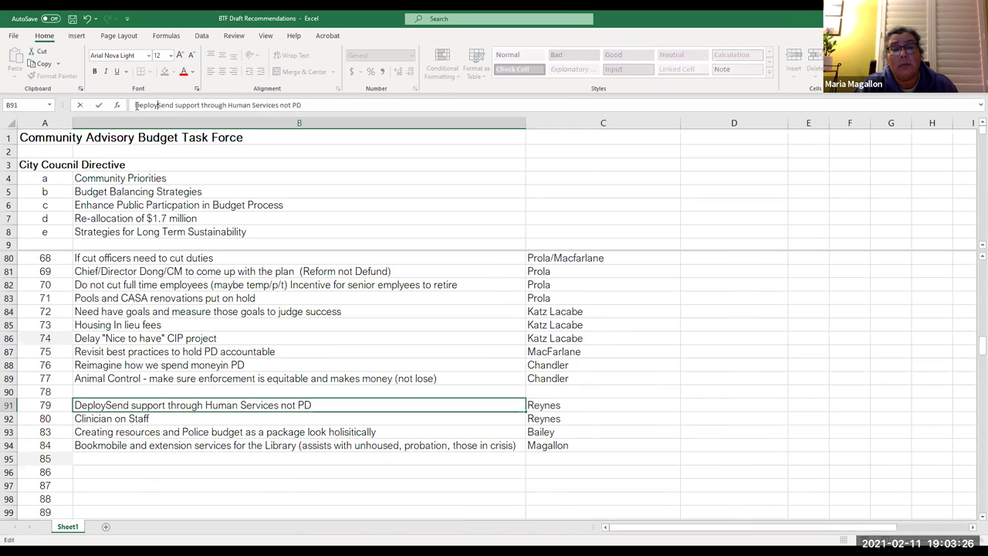
key(Delete)
key(Delete)
key(Delete)
key(Delete)
key(Delete)
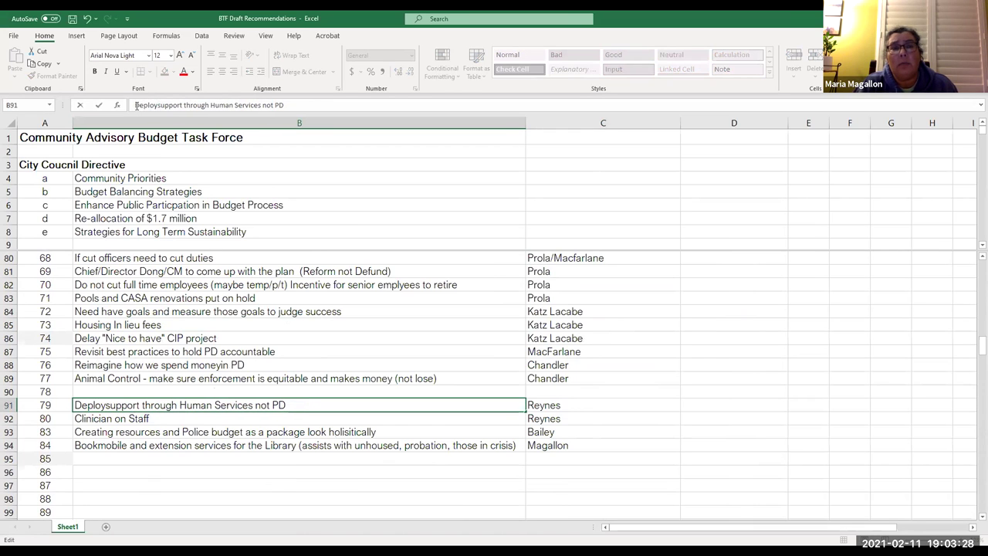
key(Return)
scroll(115, 386, down, 10)
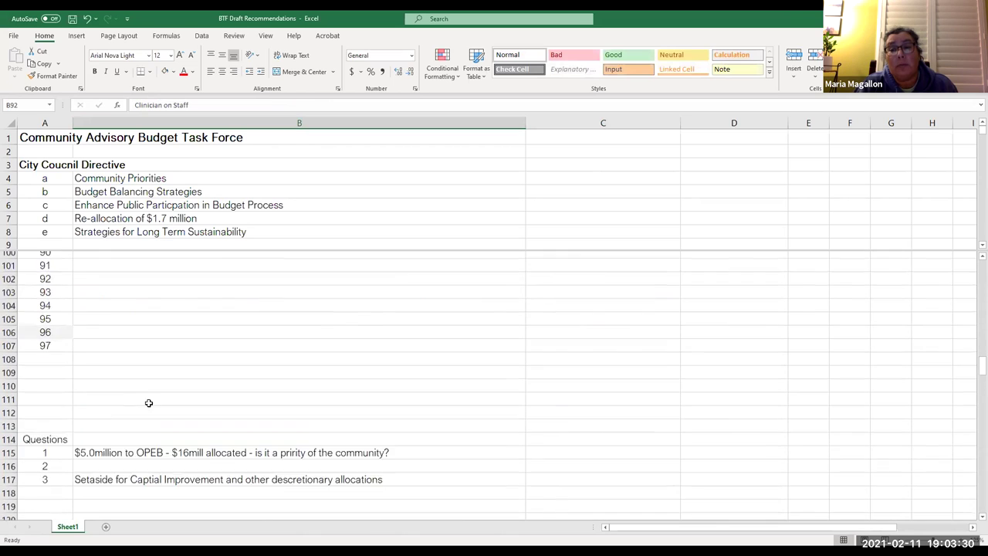
Add the question 'Salary survey of other cities that provide clinicians', correcting 'surbey' to 'survey'
click(91, 375)
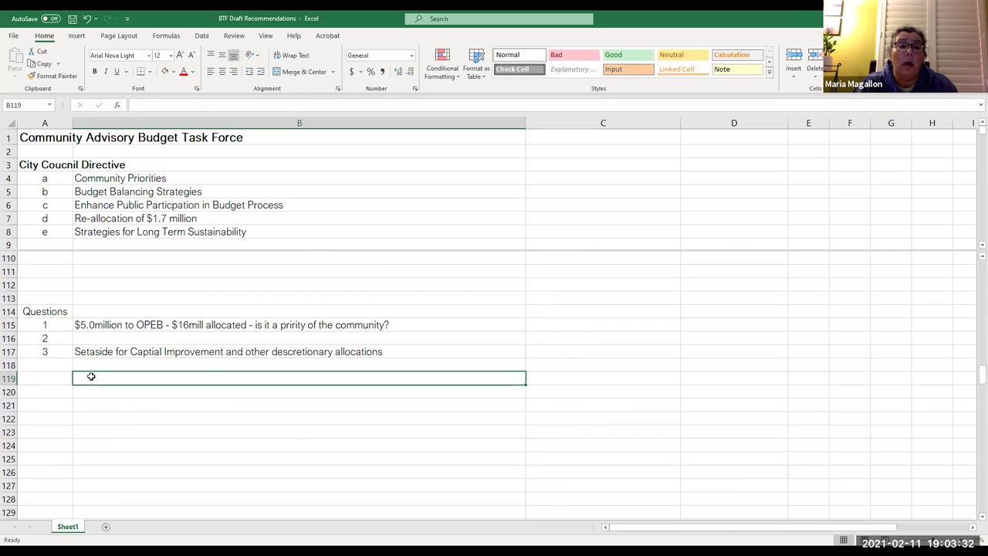
text(Salary surbey of other cities that provide clinicians a)
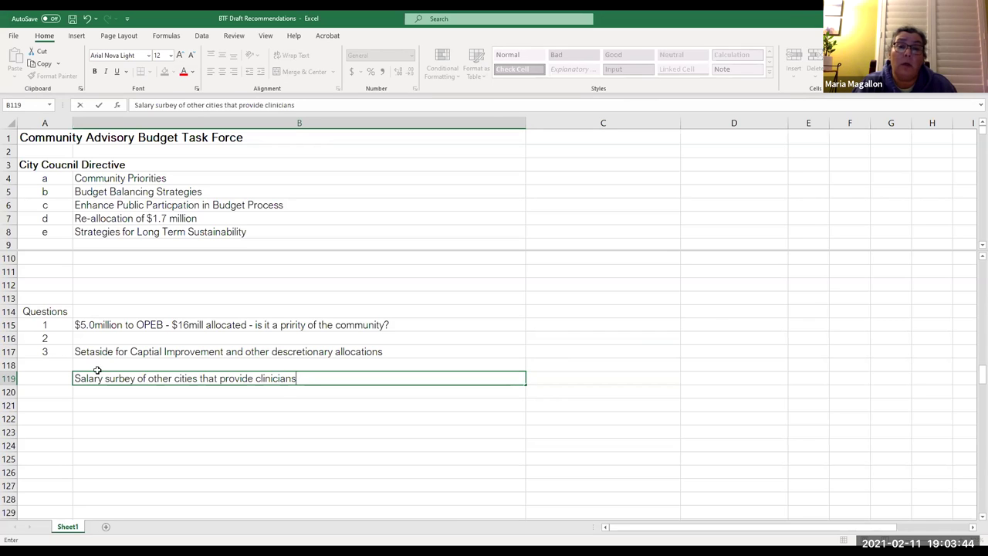
click(116, 378)
key(Delete)
text(v)
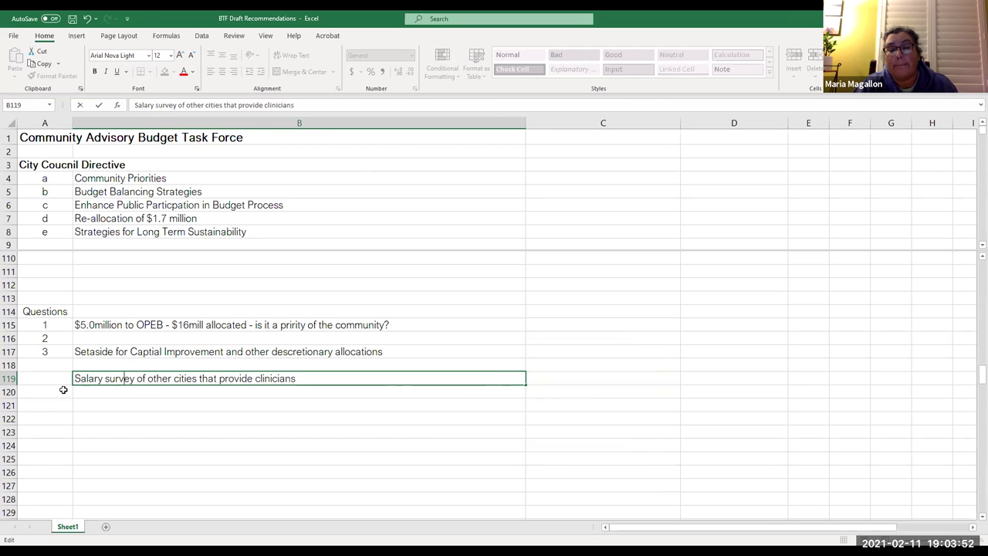
Renumber the questions: clear the blank row's number, give Setaside 2 and the salary survey 3
click(44, 337)
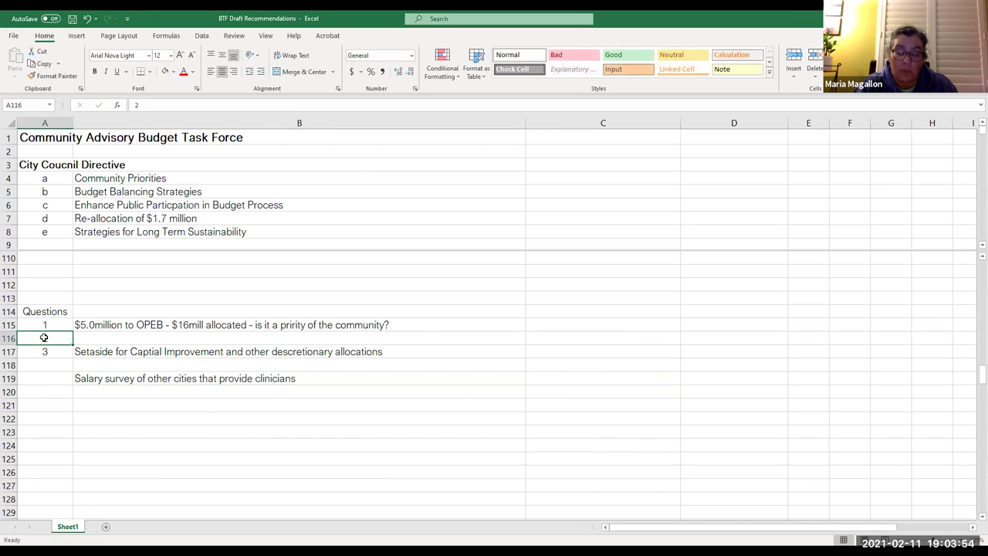
key(Return)
text(2)
key(Return)
key(Return)
text(3)
key(Return)
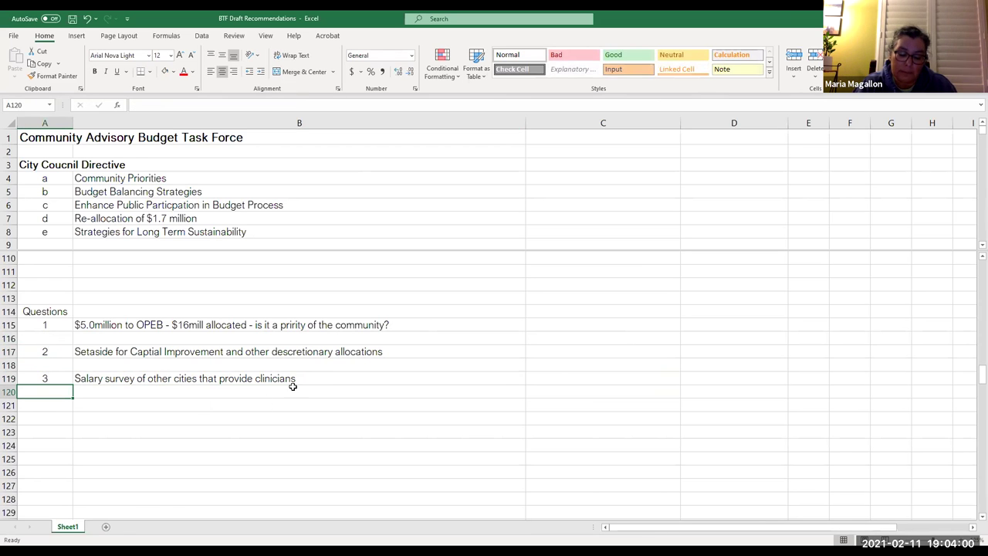
Append a slash and another member's surname to item 61 Downtown Ambassadors' attribution in C73
scroll(303, 376, up, 3)
scroll(304, 375, up, 7)
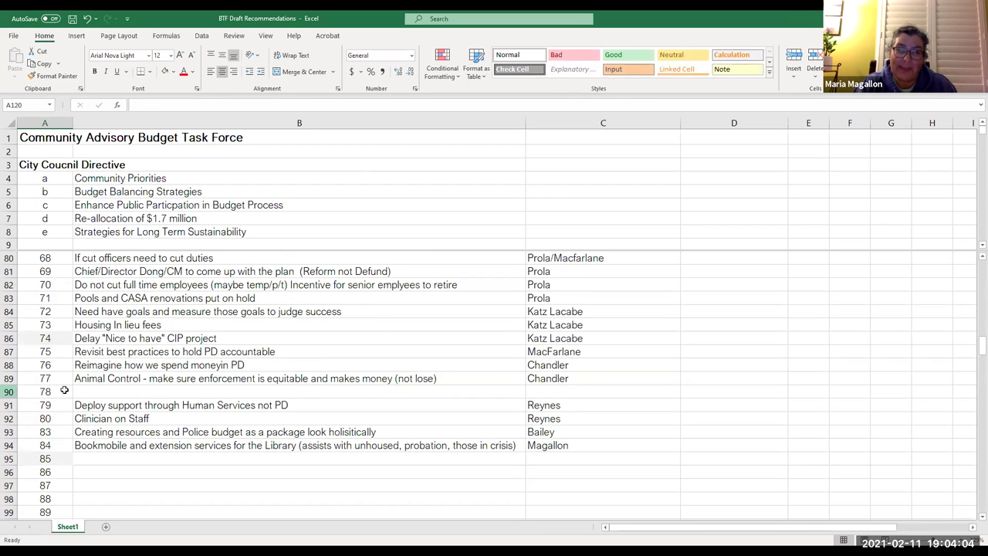
scroll(212, 411, up, 3)
scroll(229, 407, up, 6)
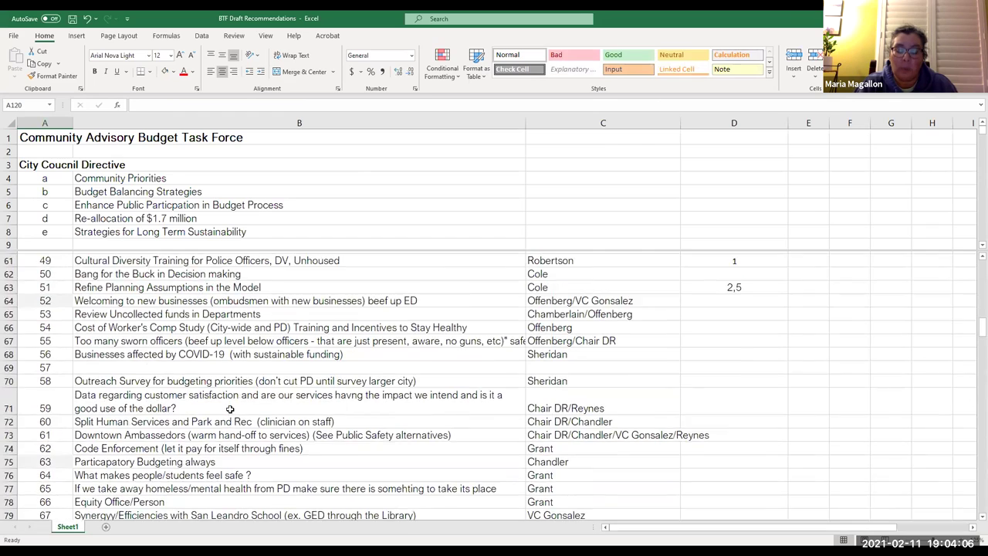
scroll(229, 409, down, 6)
scroll(229, 409, down, 2)
scroll(229, 409, up, 3)
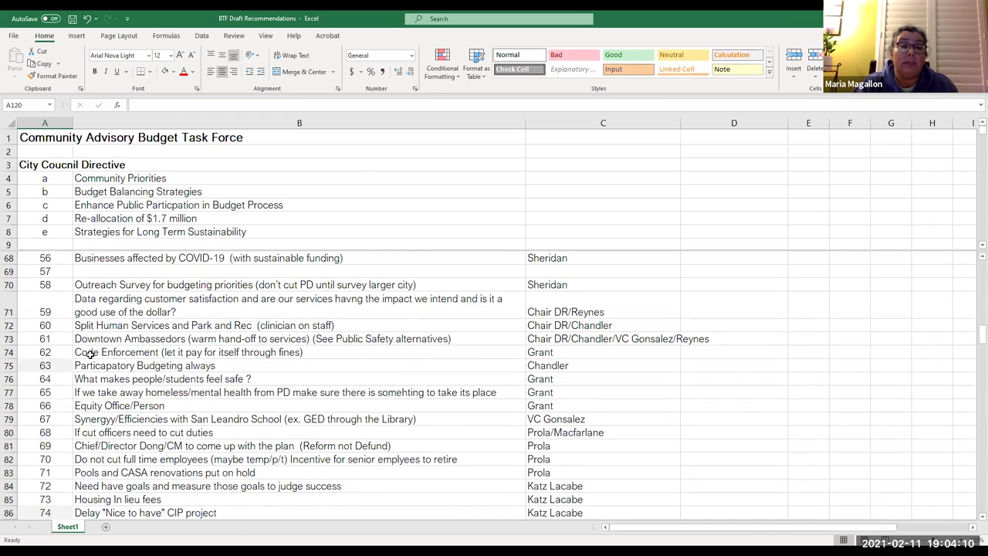
click(89, 338)
click(531, 338)
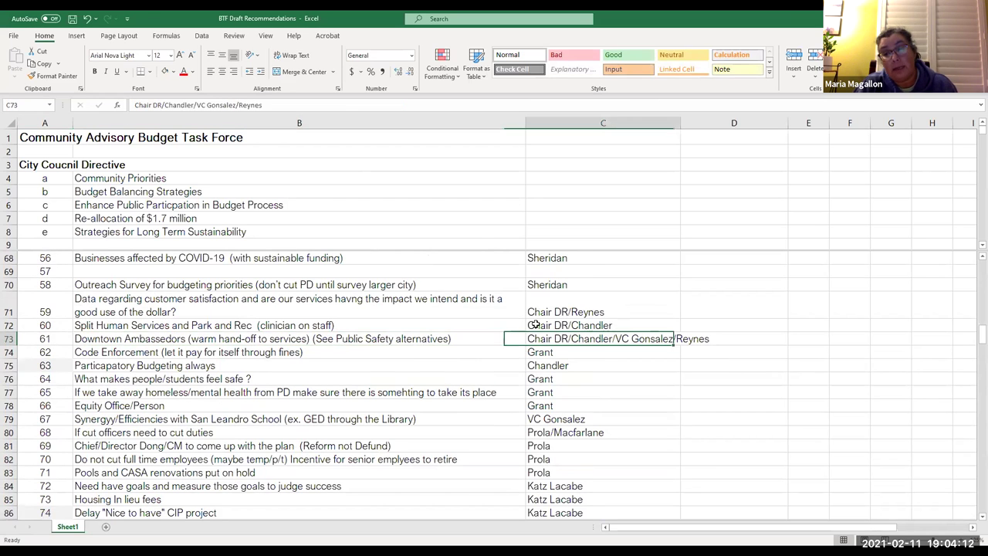
click(316, 101)
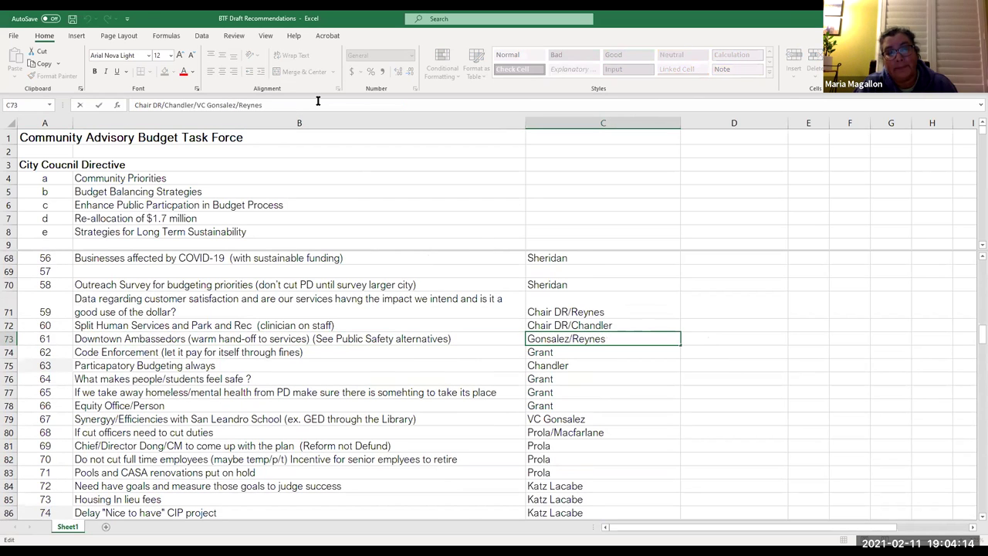
text(/Magallon)
key(Return)
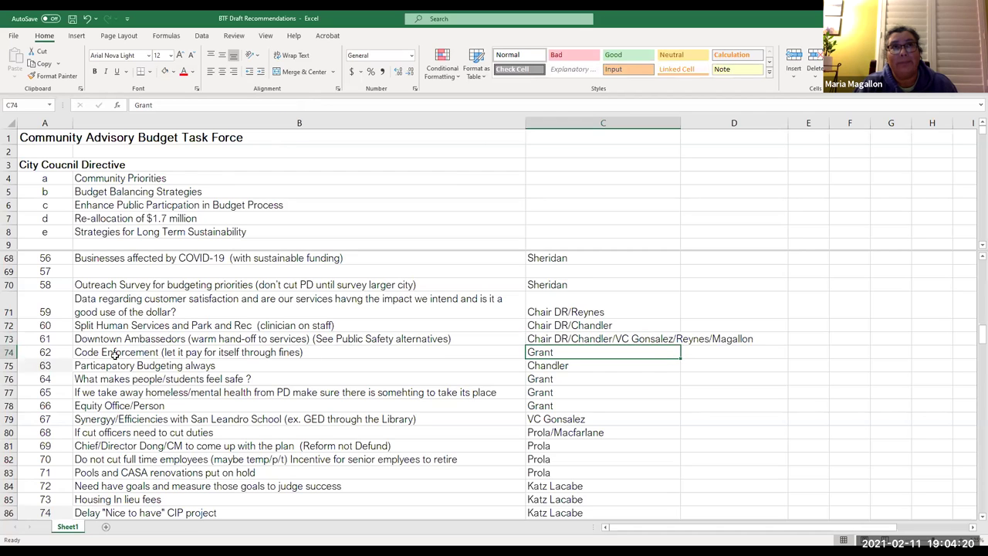
click(385, 355)
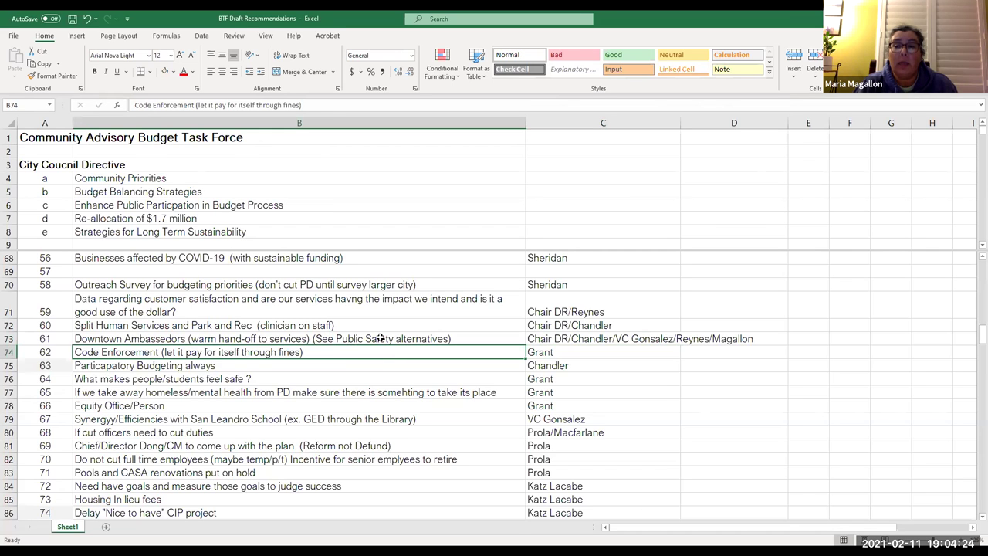
Scroll up and delete the empty placeholder row for item 15
scroll(430, 338, up, 11)
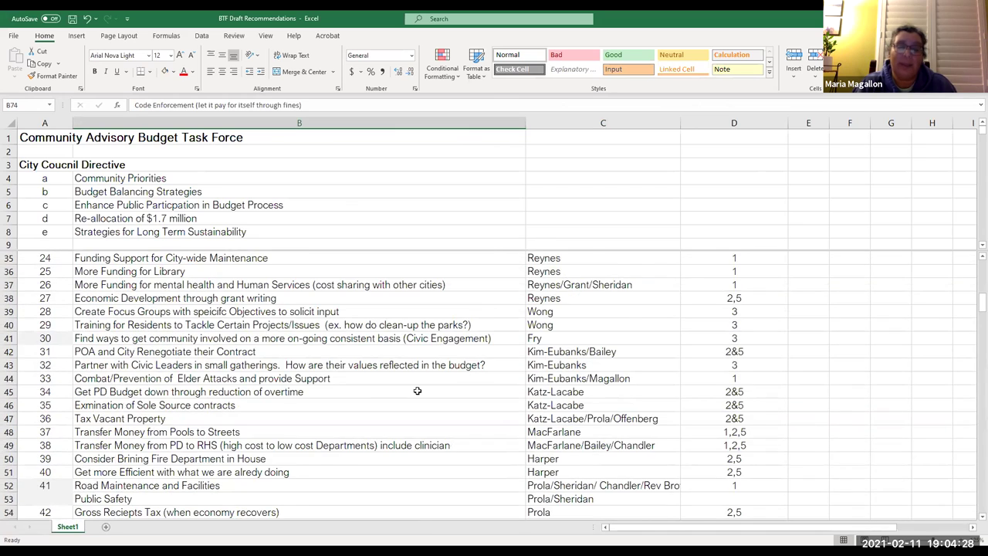
scroll(417, 392, up, 1)
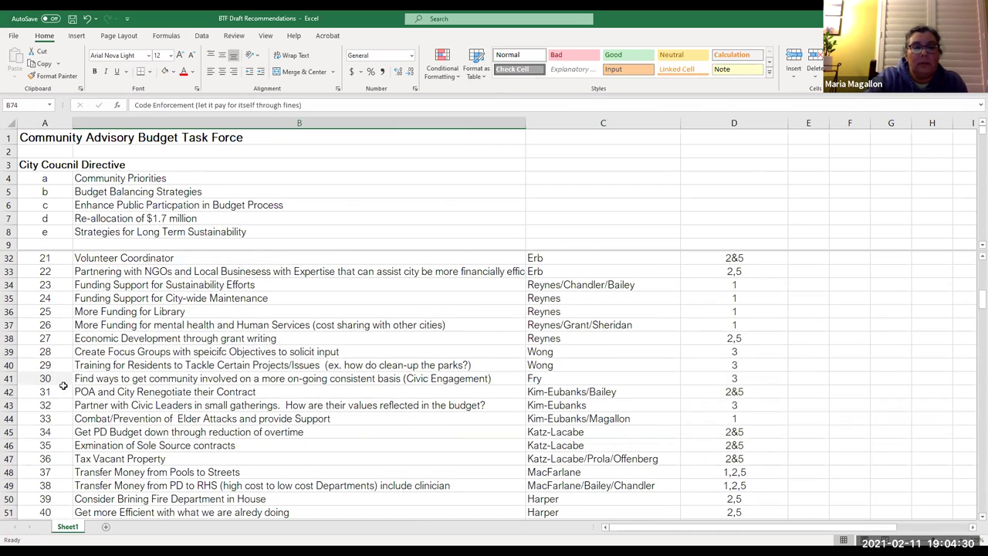
scroll(408, 417, up, 1)
scroll(411, 417, up, 1)
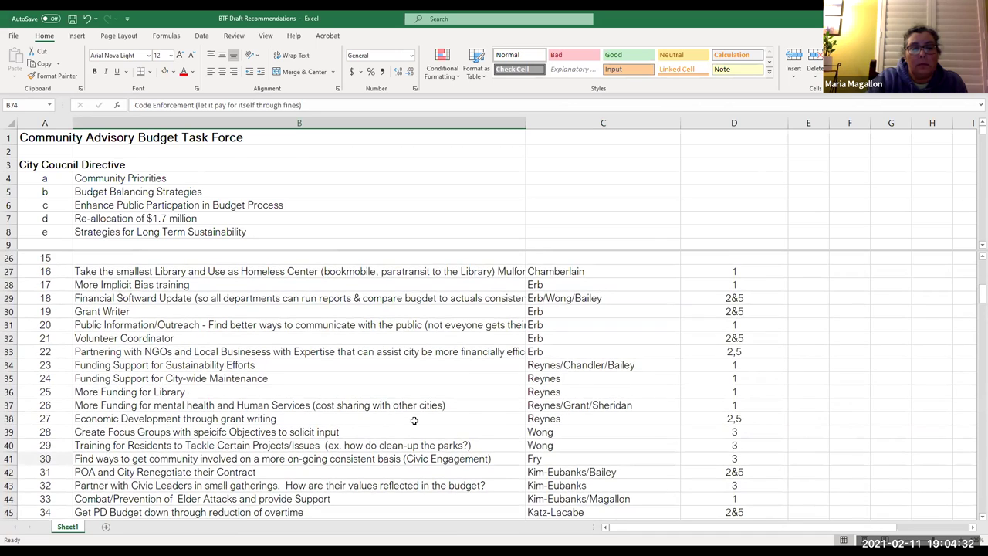
scroll(413, 423, up, 2)
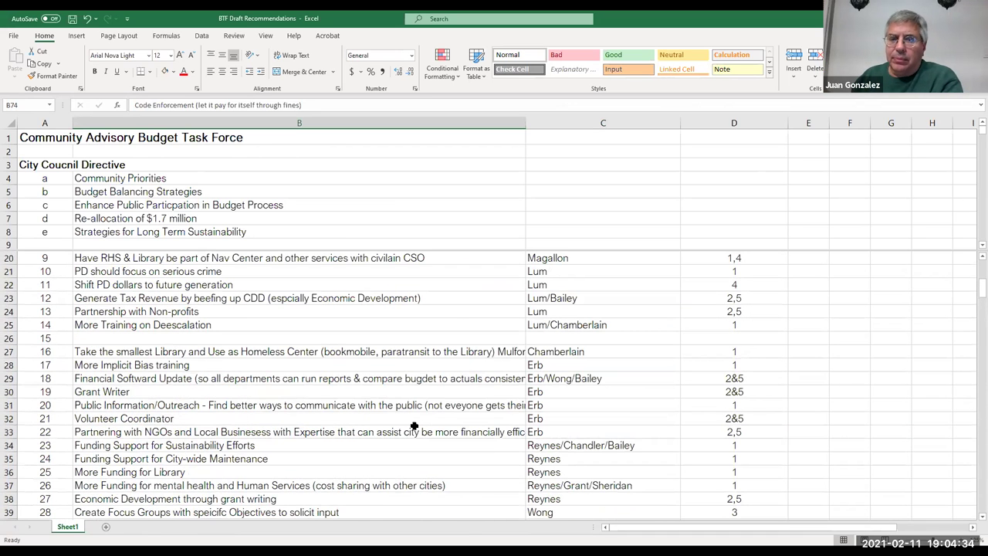
click(8, 337)
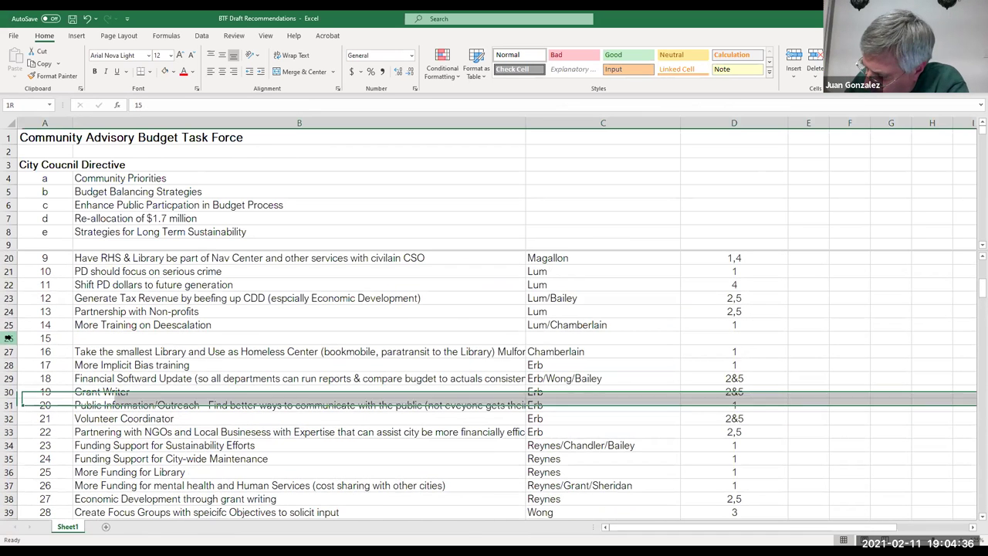
right_click(9, 338)
click(35, 449)
Delete the empty placeholder rows for items 48 and 57
scroll(247, 386, down, 8)
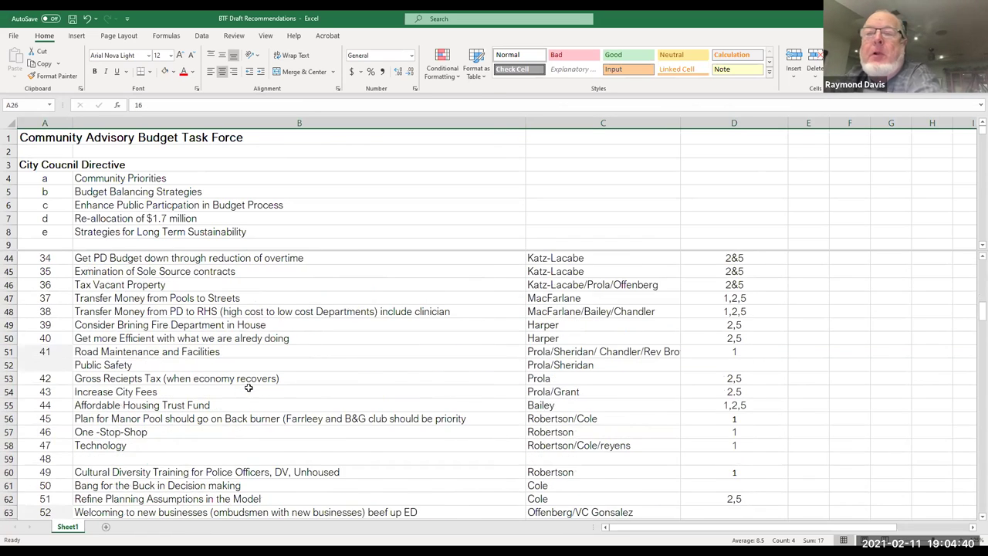
scroll(249, 387, down, 1)
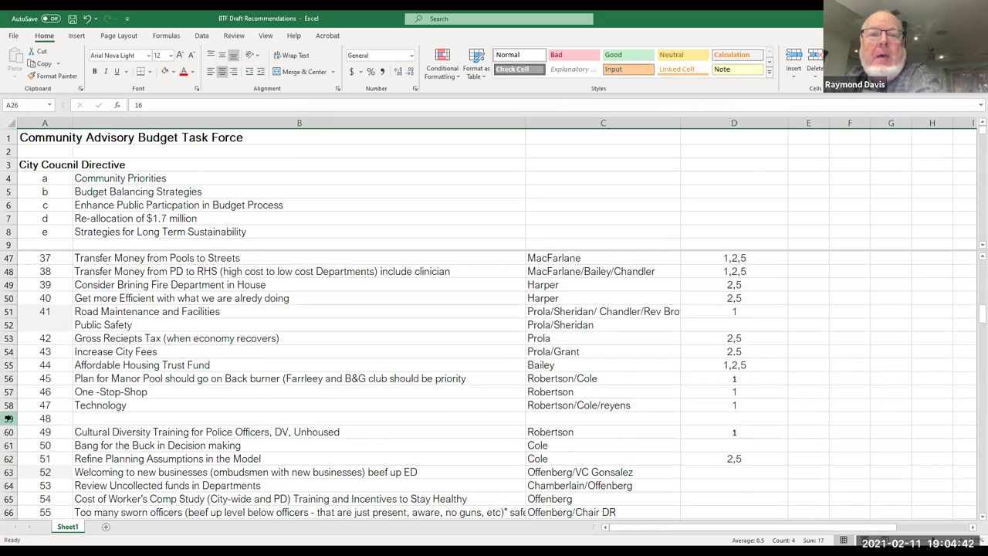
click(9, 418)
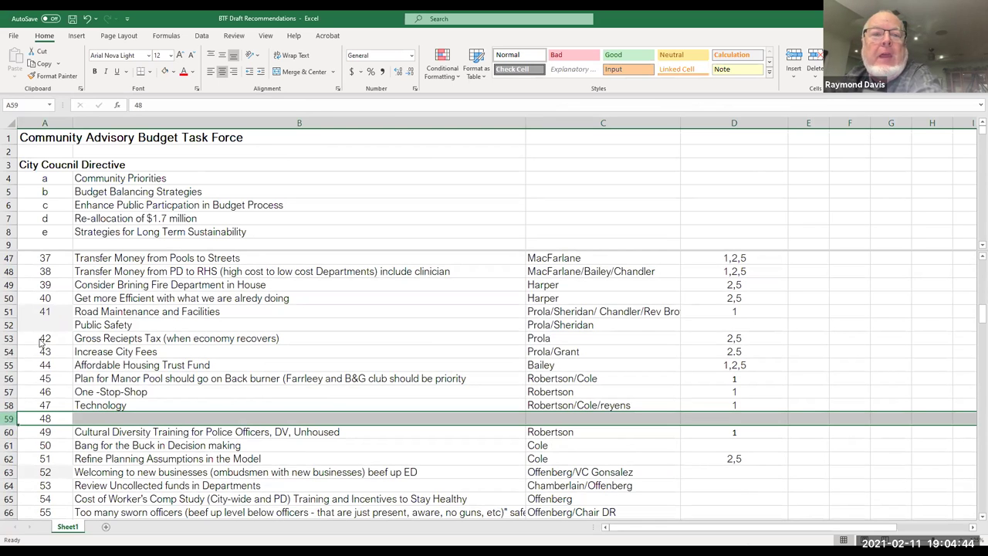
right_click(16, 420)
click(39, 341)
scroll(185, 364, down, 2)
scroll(185, 364, down, 2)
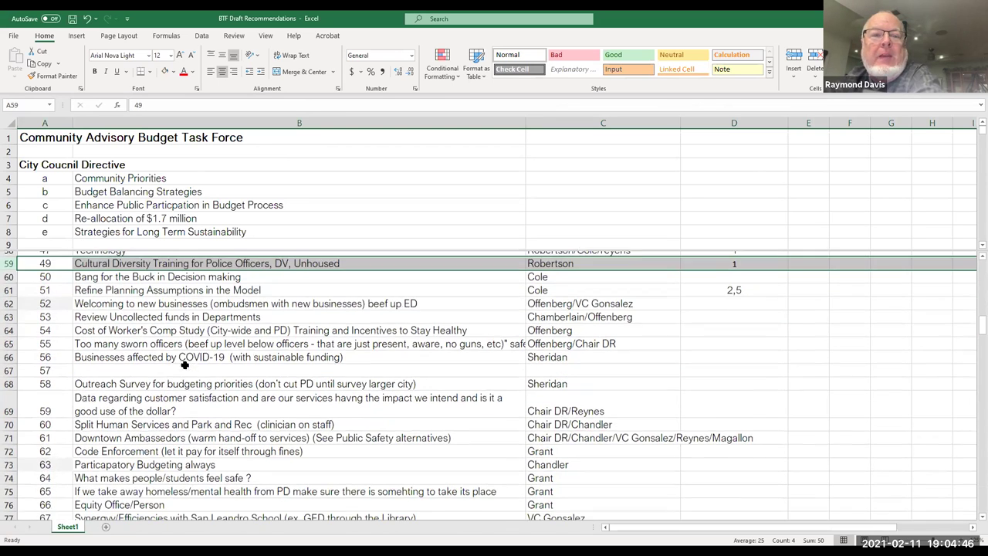
click(8, 364)
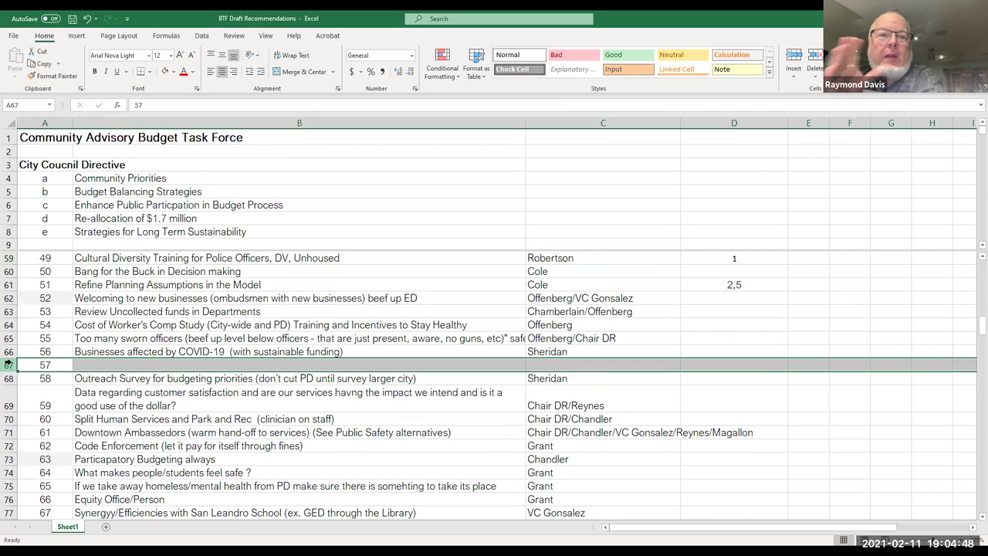
right_click(9, 364)
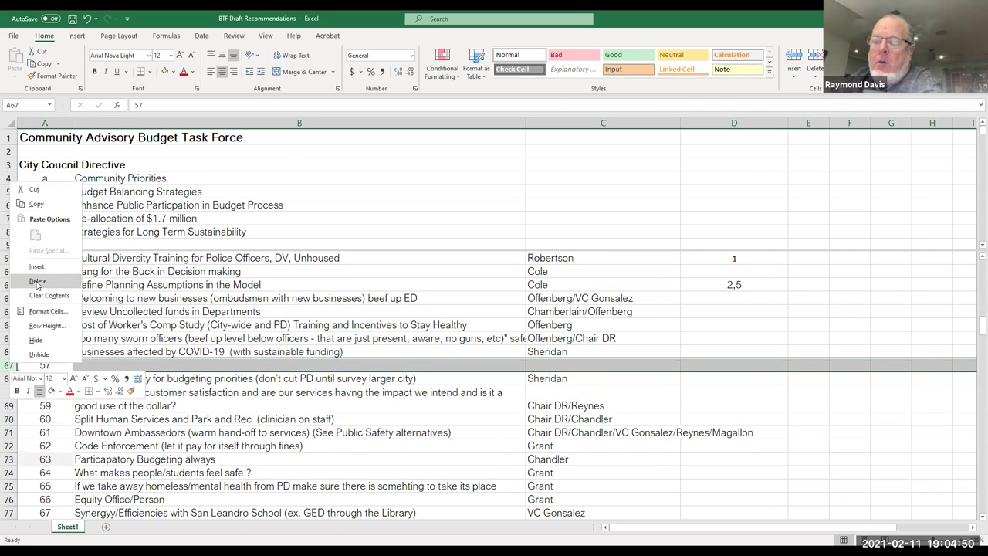
click(37, 281)
Delete the empty placeholder row for item 78, then select item 85's member cell
scroll(35, 284, down, 7)
scroll(35, 284, down, 1)
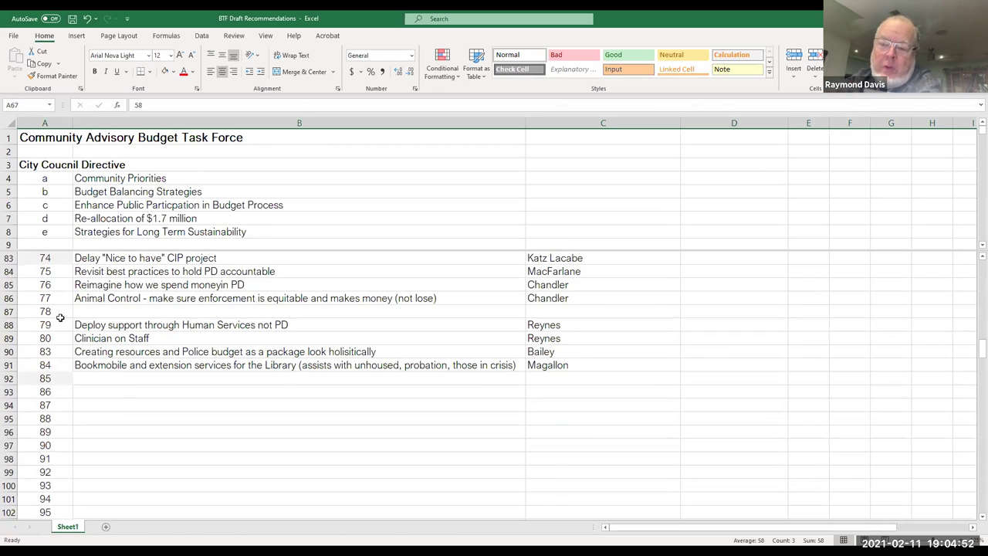
click(9, 311)
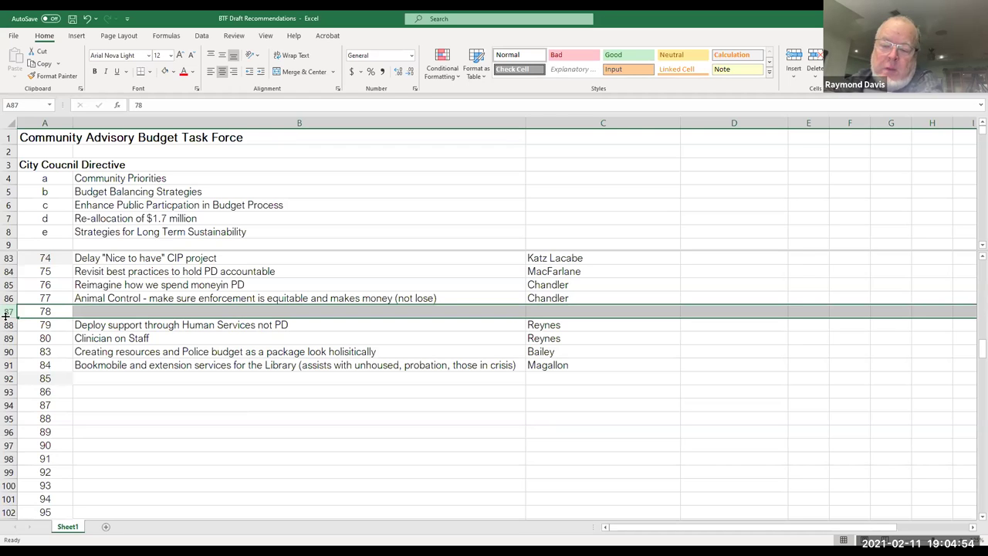
right_click(6, 314)
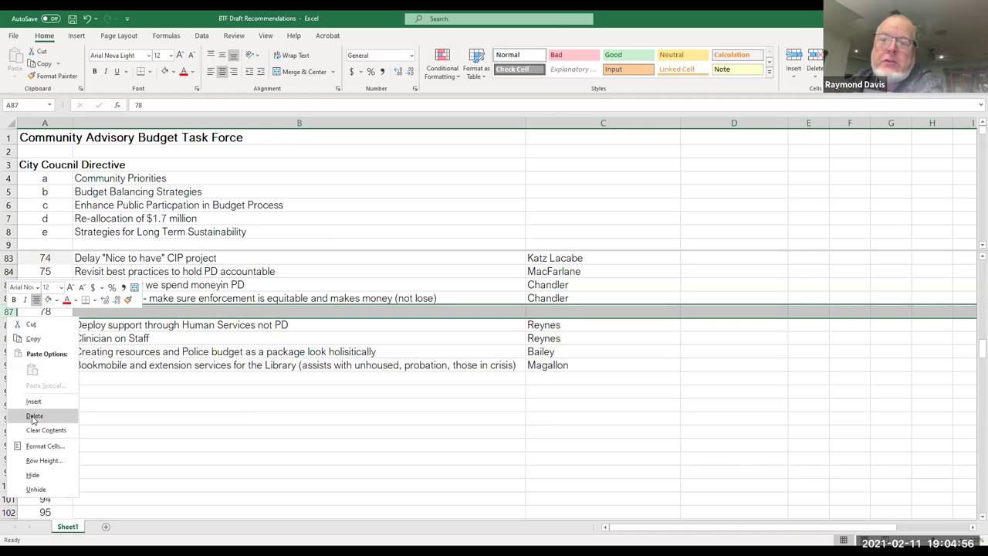
key(Return)
click(565, 367)
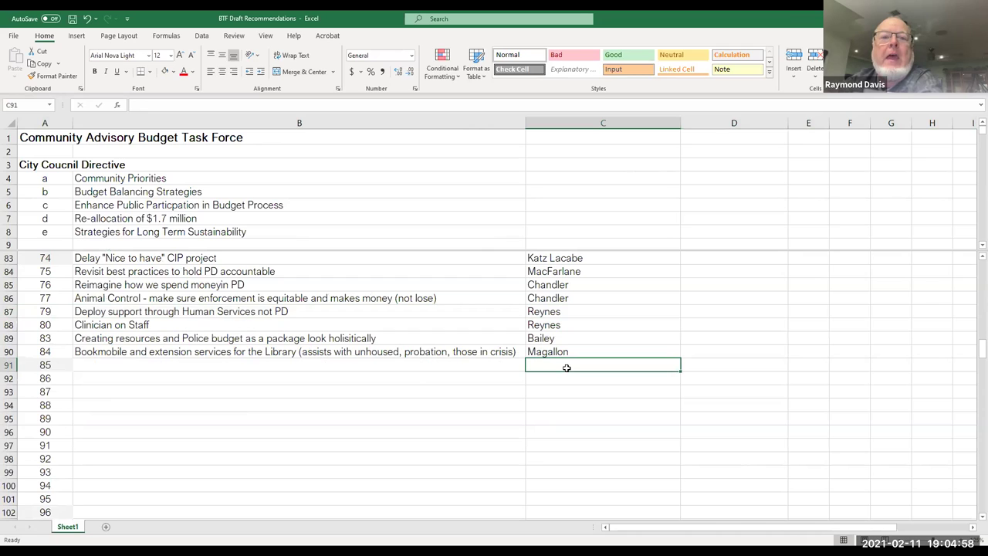
Enter item 85 as 'tools for City staff to succeed (PW, PD)' with the proposing member's surname in C91
text(Davis)
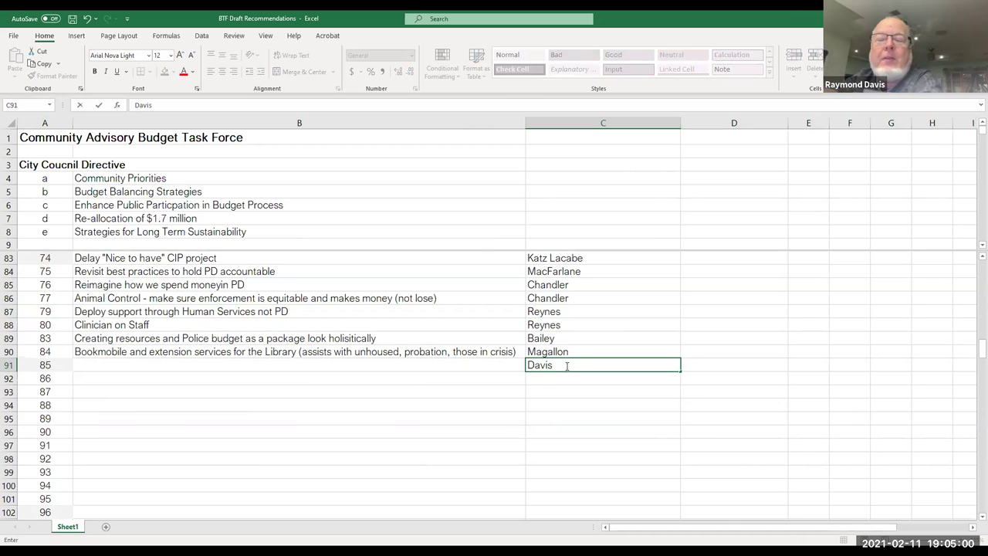
key(Left)
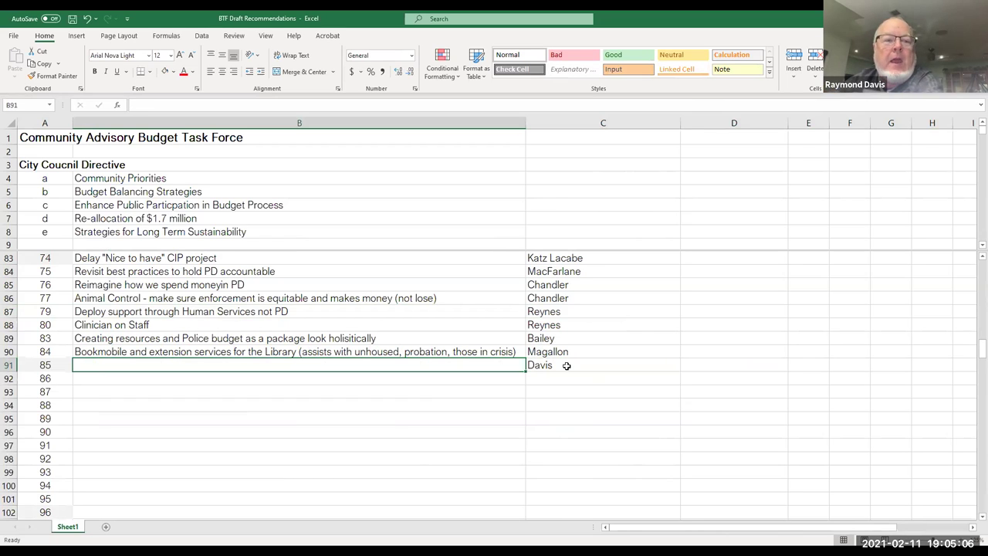
text(tools)
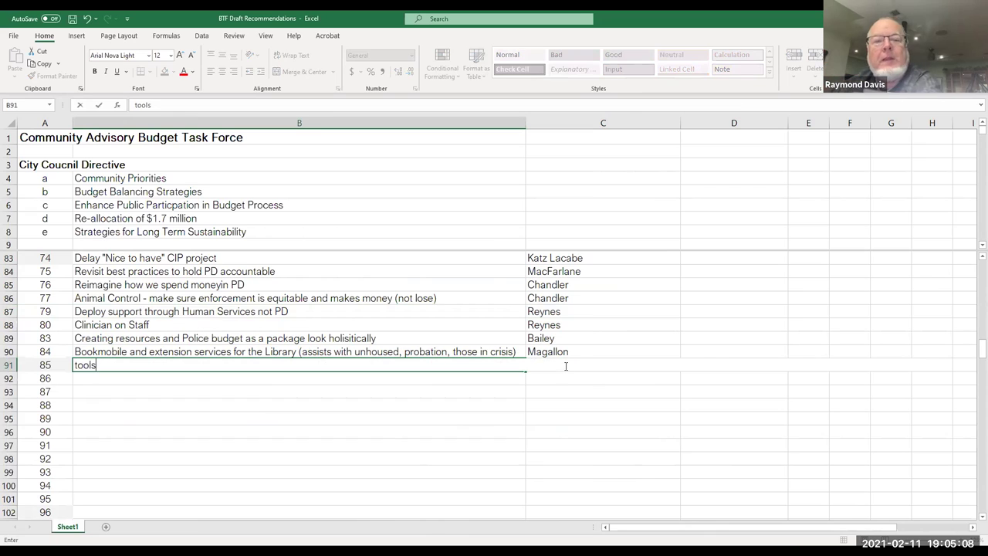
text( for City st)
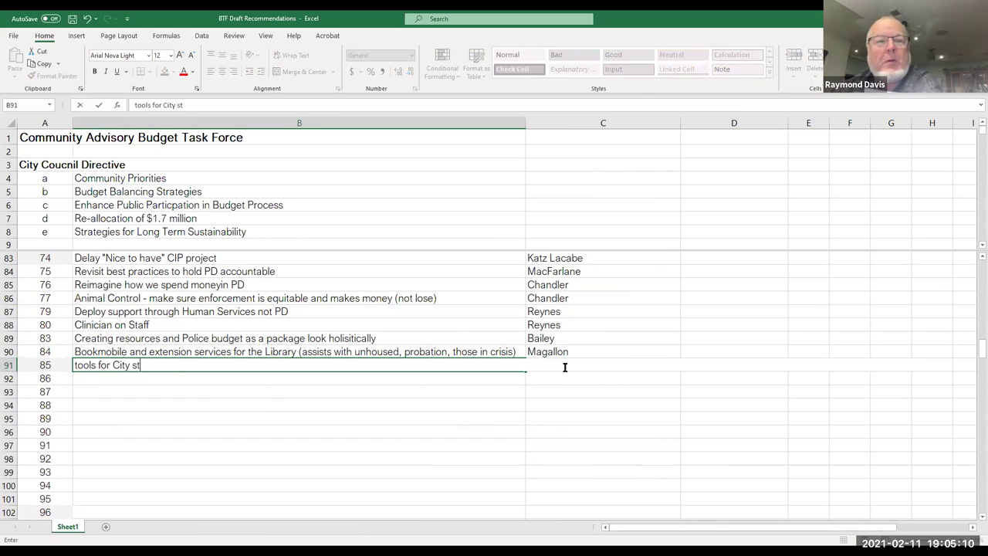
text(aff to suces)
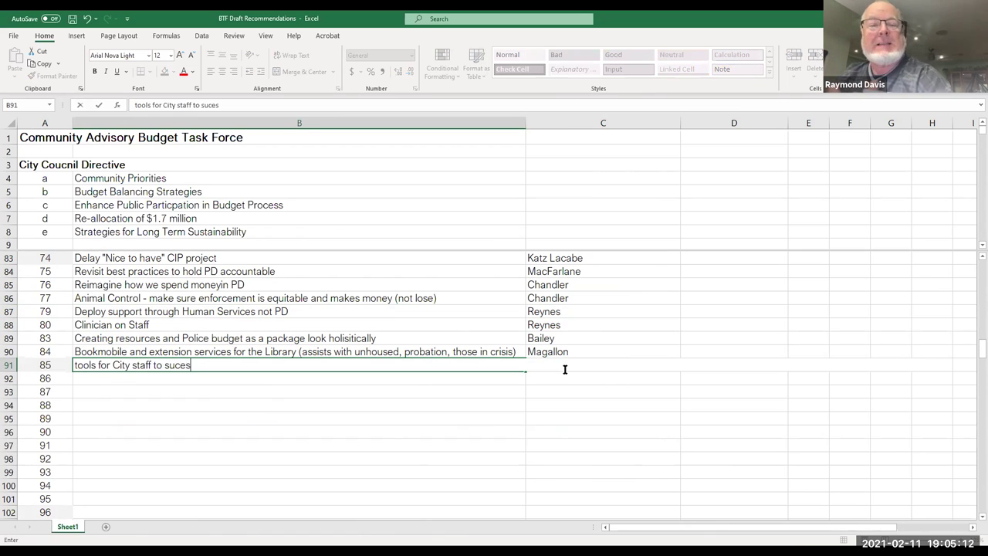
key(BackSpace)
key(BackSpace)
text(ceed )
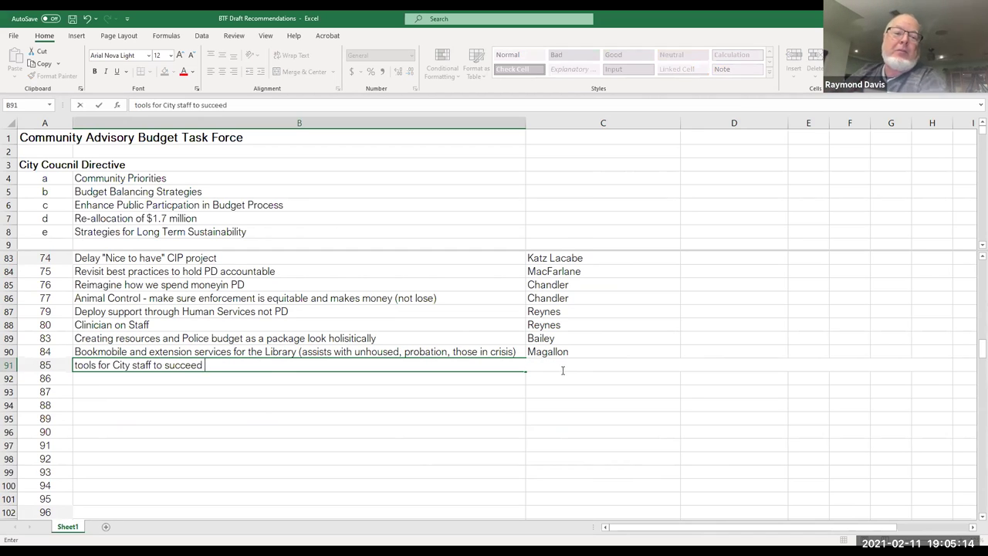
text((PW)
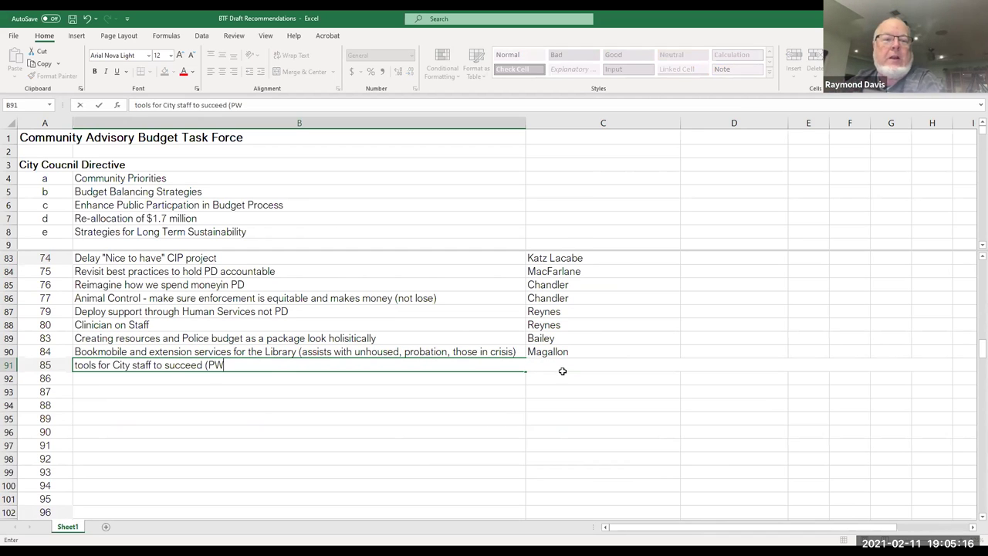
text(, PD)
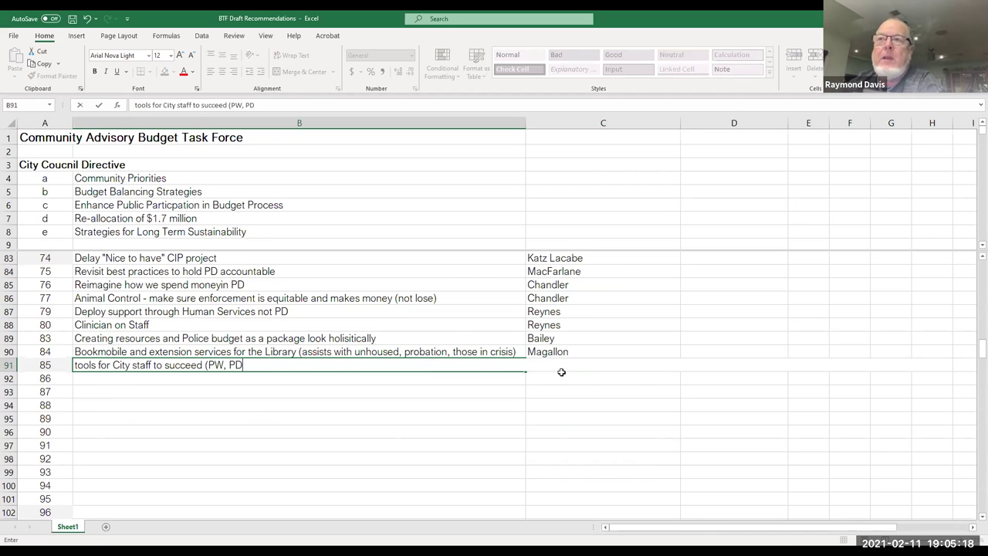
text())
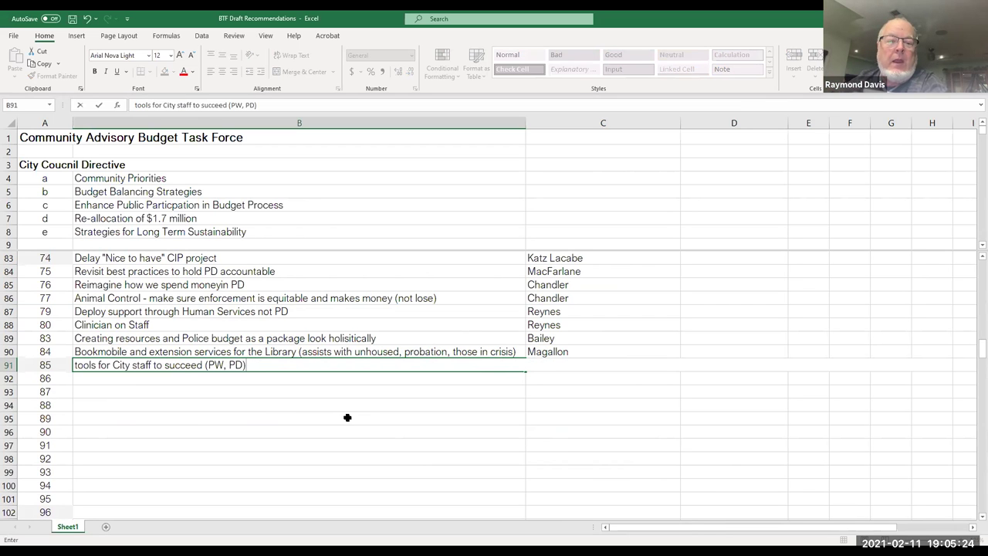
scroll(262, 403, up, 20)
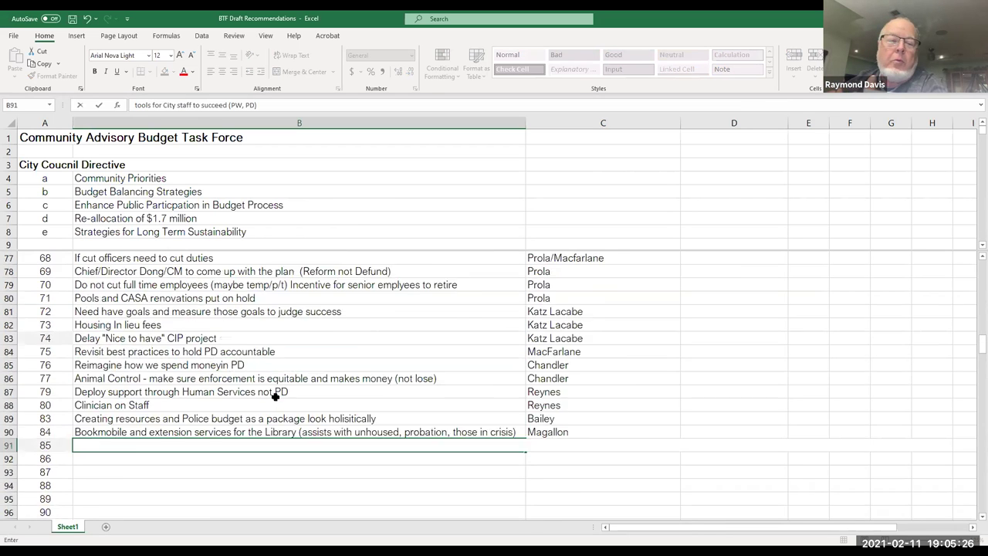
Append 'Get outside city to id best practices' to item 1's recommendation in B12
scroll(276, 391, up, 3)
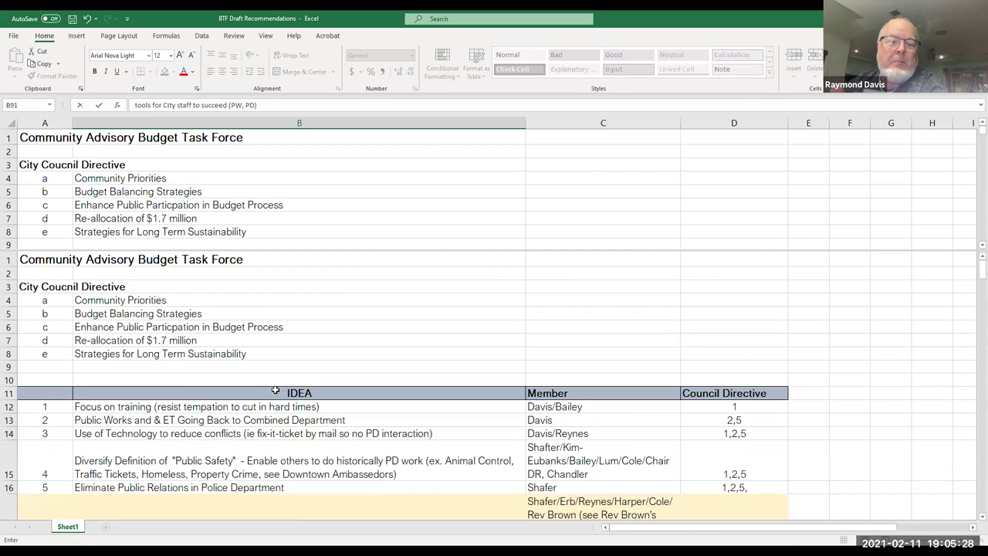
click(146, 285)
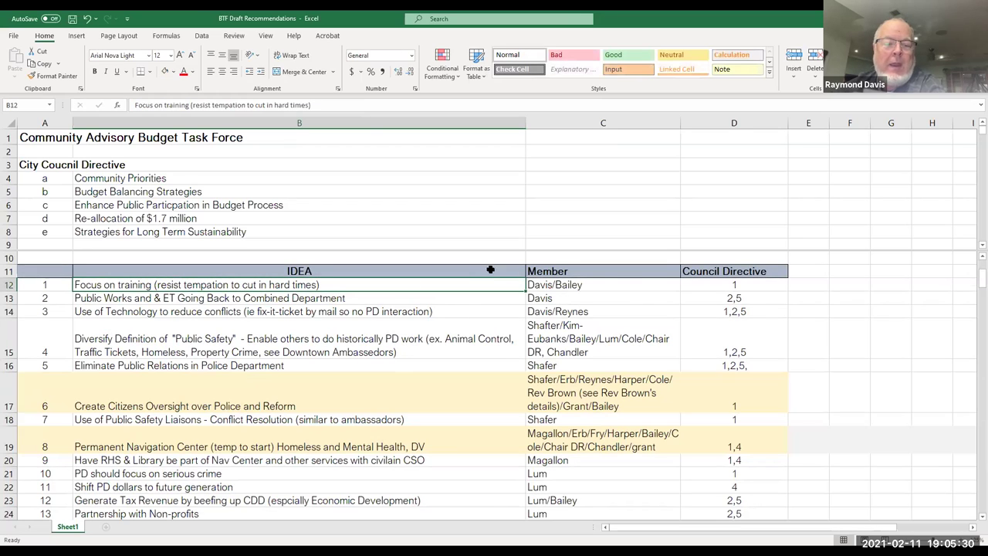
click(601, 284)
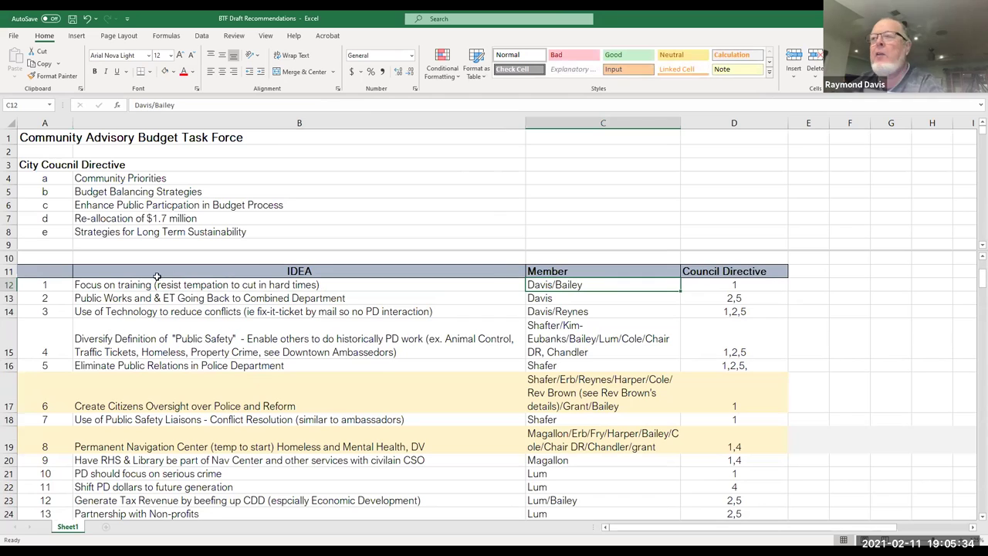
click(210, 284)
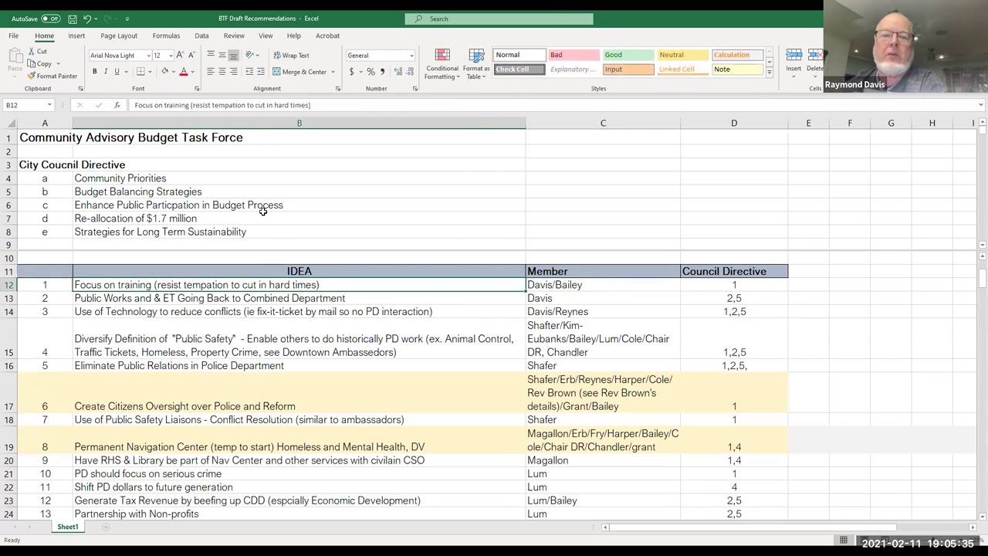
click(325, 105)
text(Get)
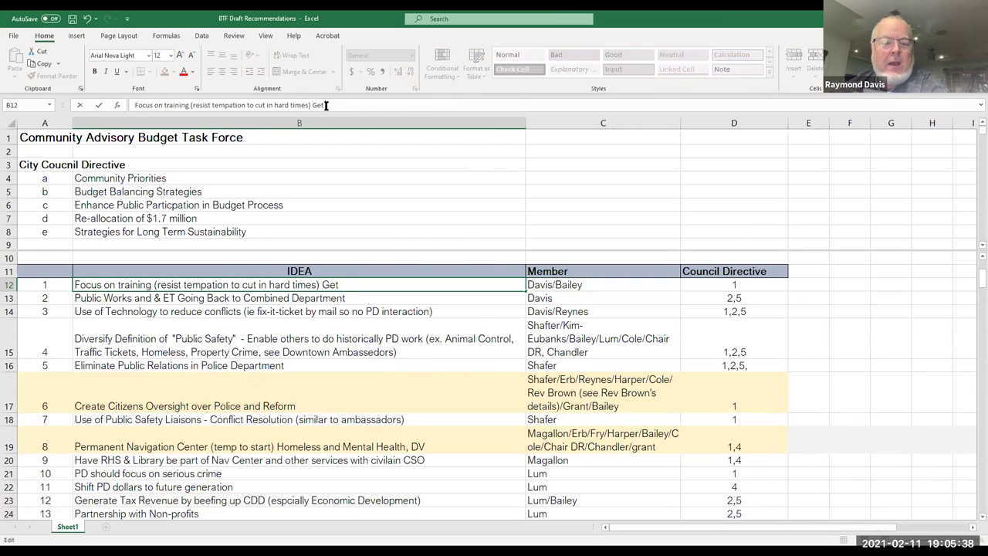
text( outside)
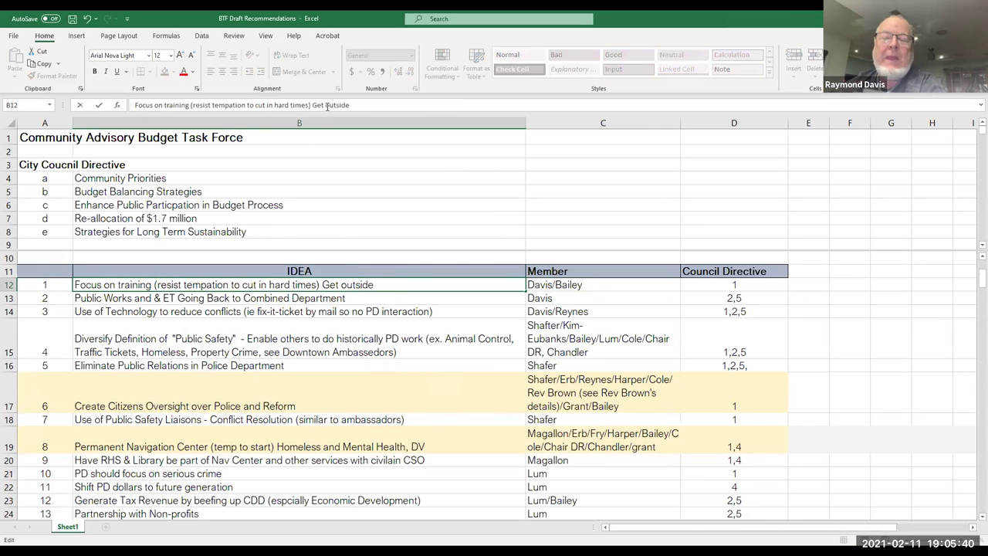
text( city to)
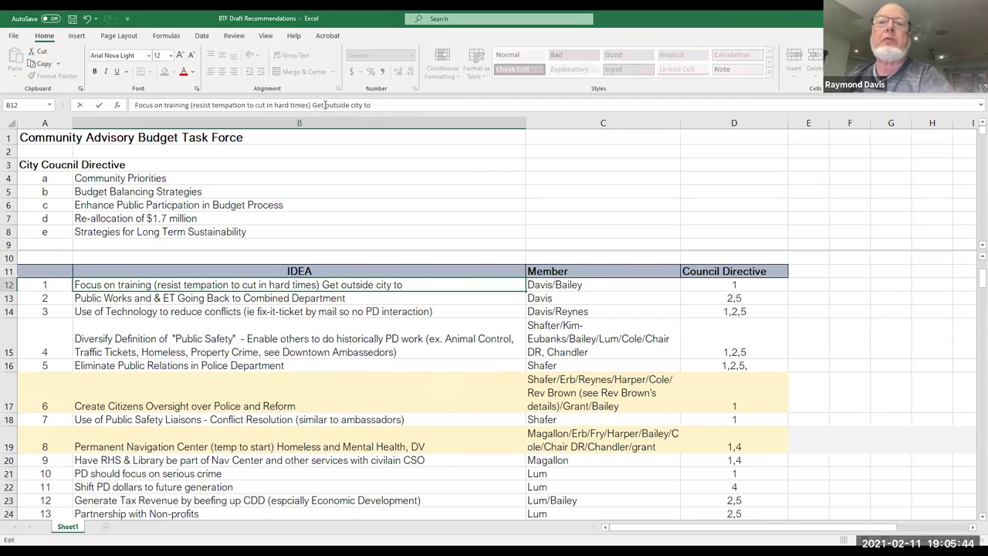
text( id)
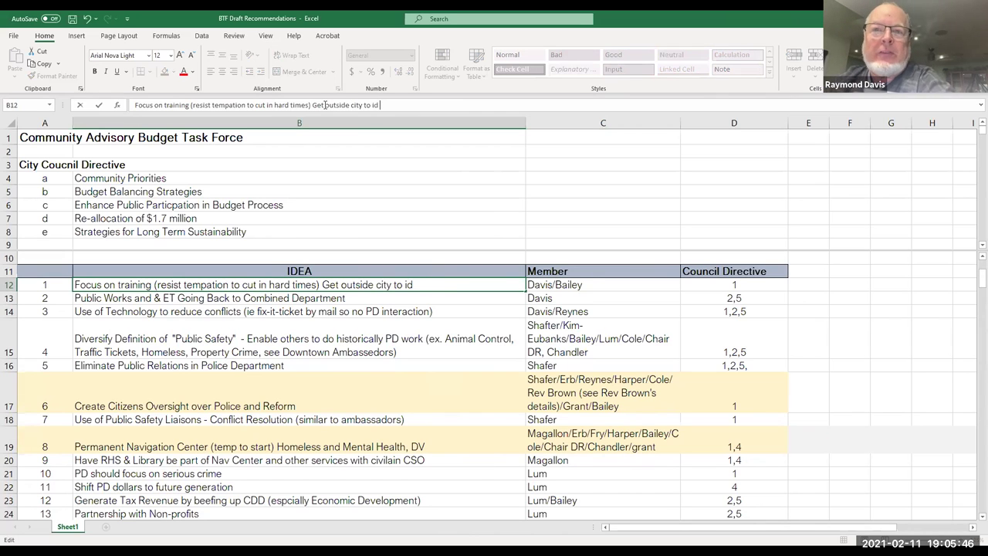
text( best practices)
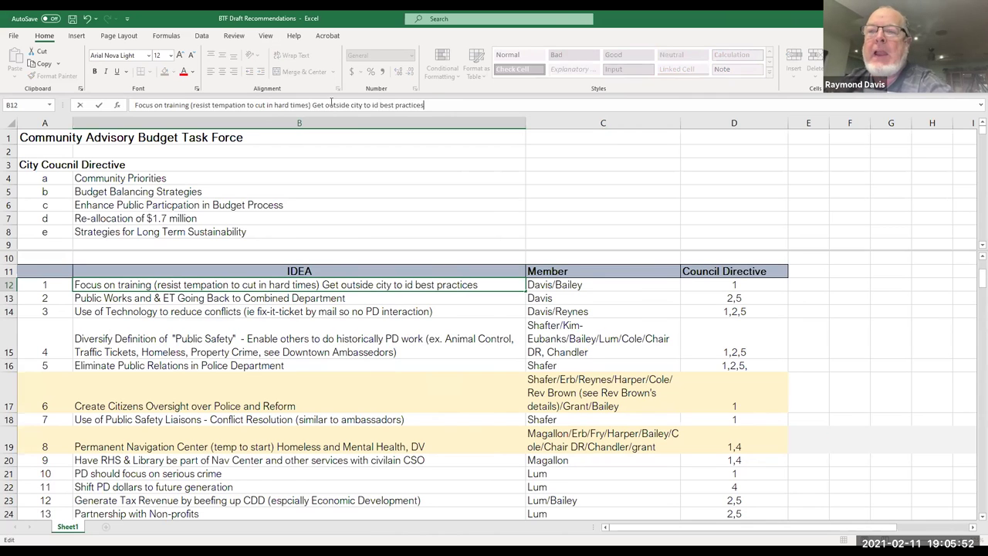
key(Return)
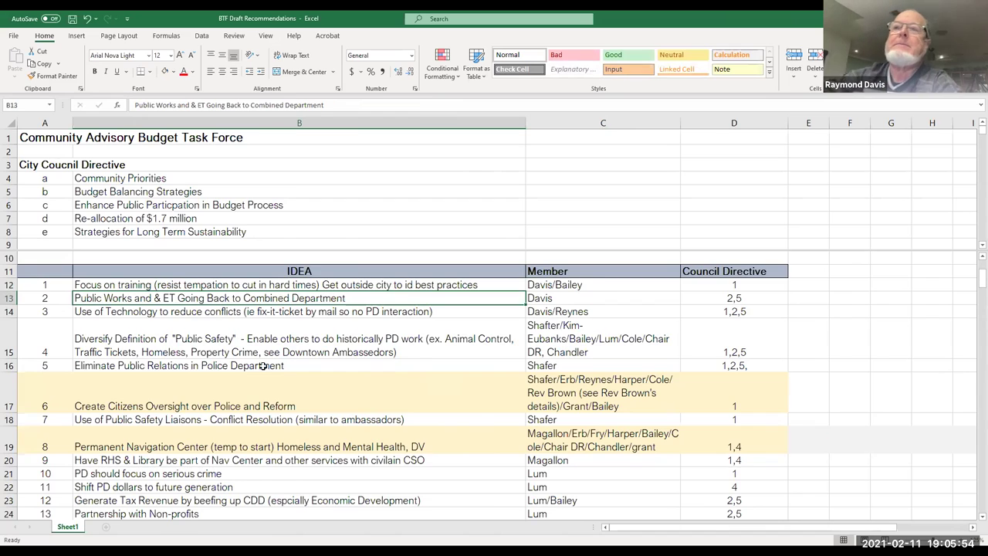
Clear the old item 85 row 91 and re-enter 85 as the item number
scroll(263, 366, down, 20)
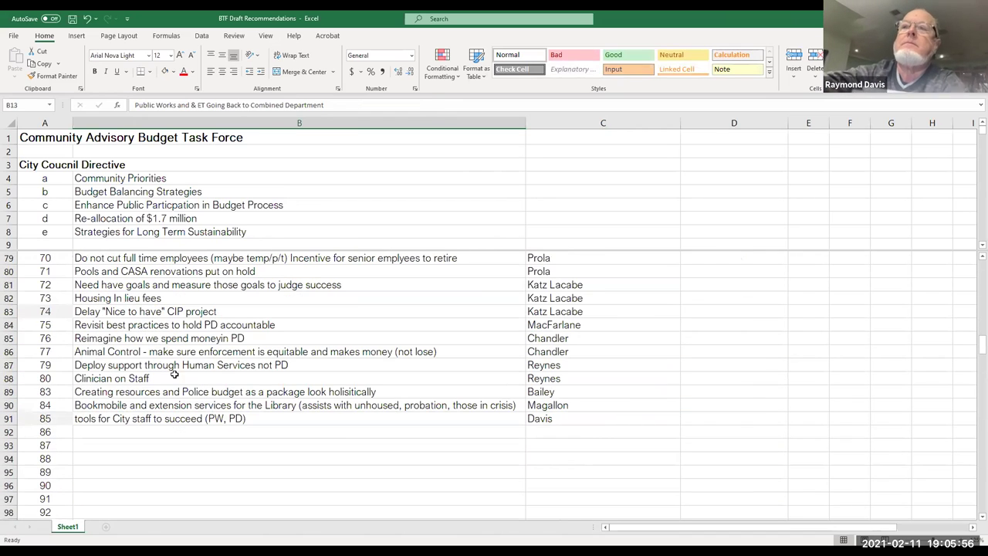
click(8, 418)
key(Delete)
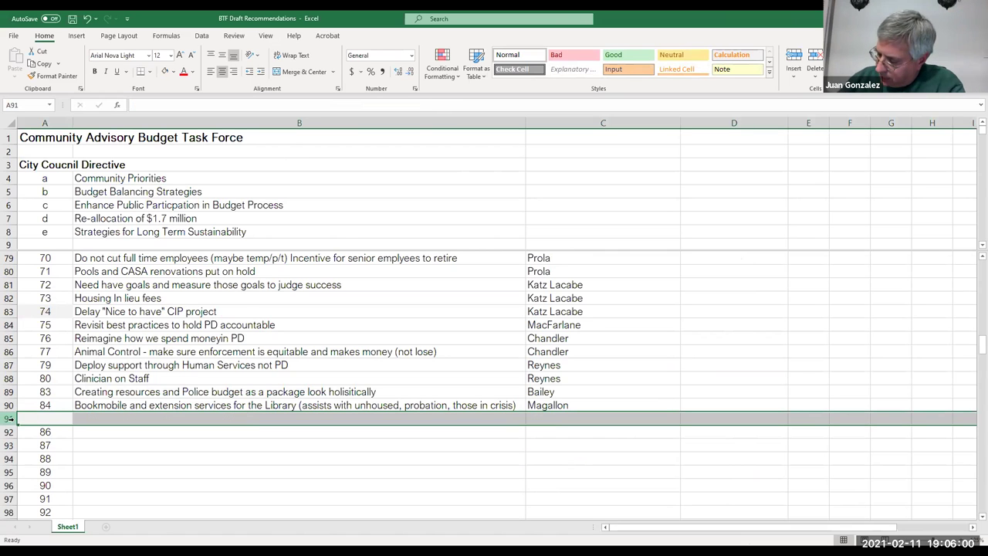
key(Left)
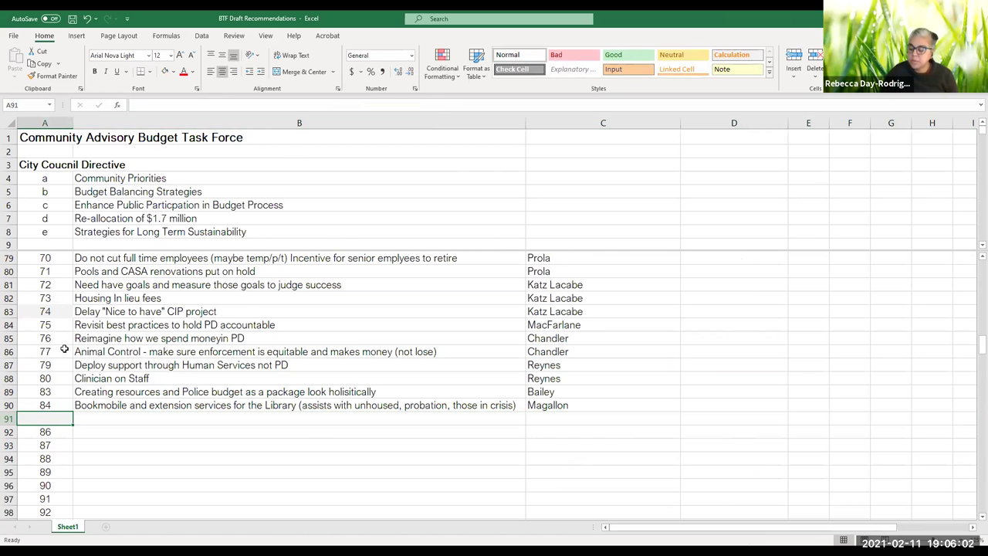
text(85)
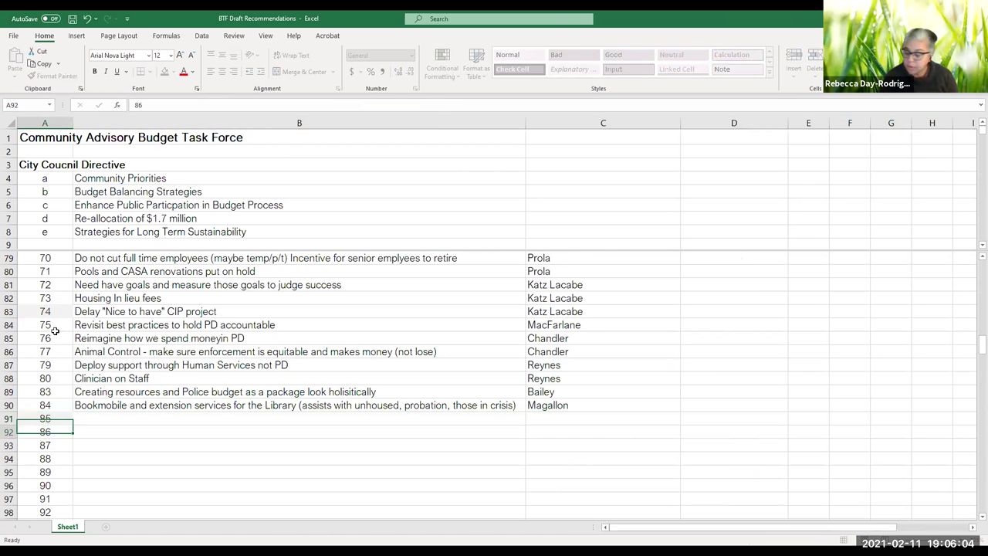
Write the recommendation to consider other agencies' frameworks for serving mentally ill and unhoused people
click(89, 415)
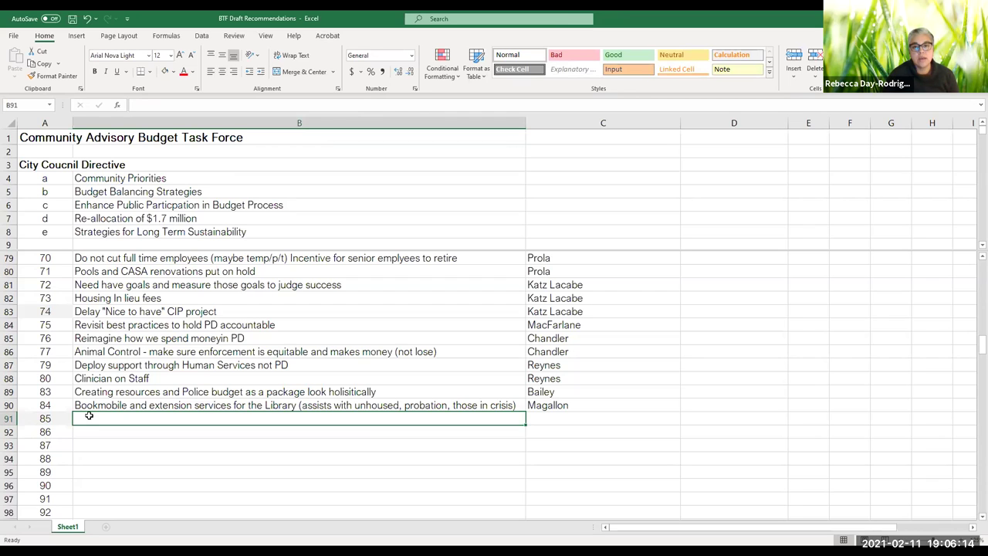
text(Consider Brining Fire Department in House)
drag(90, 415, 116, 418)
text(other framew)
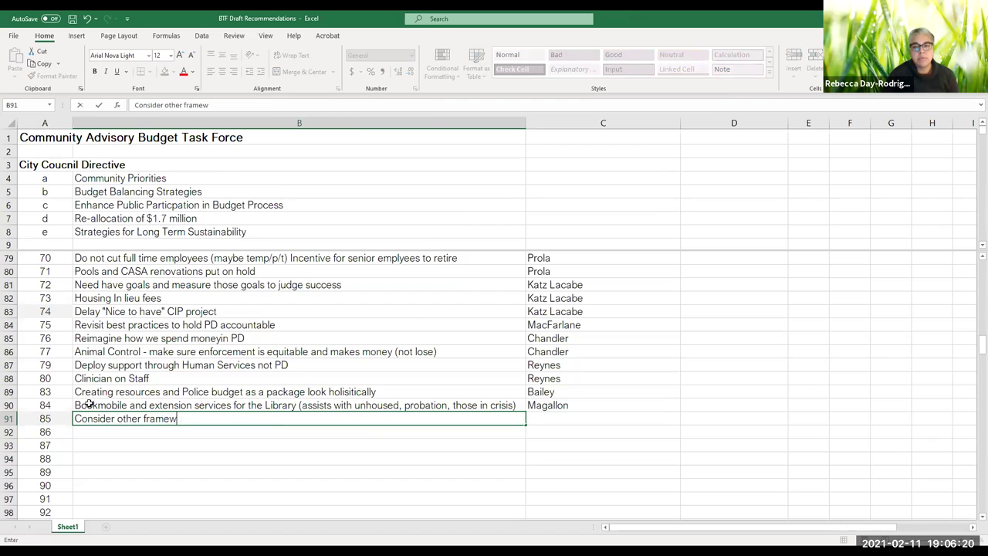
text(orks of how)
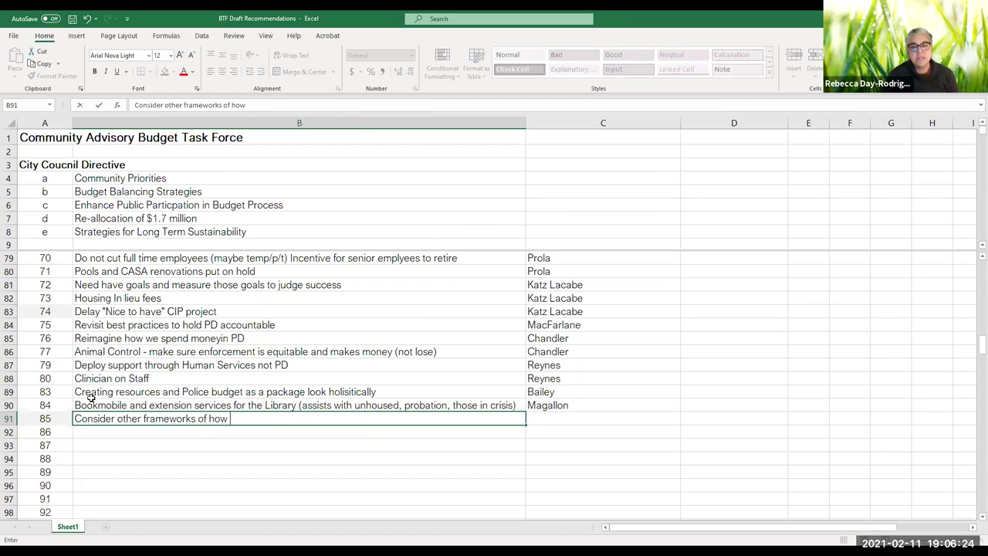
text( ot)
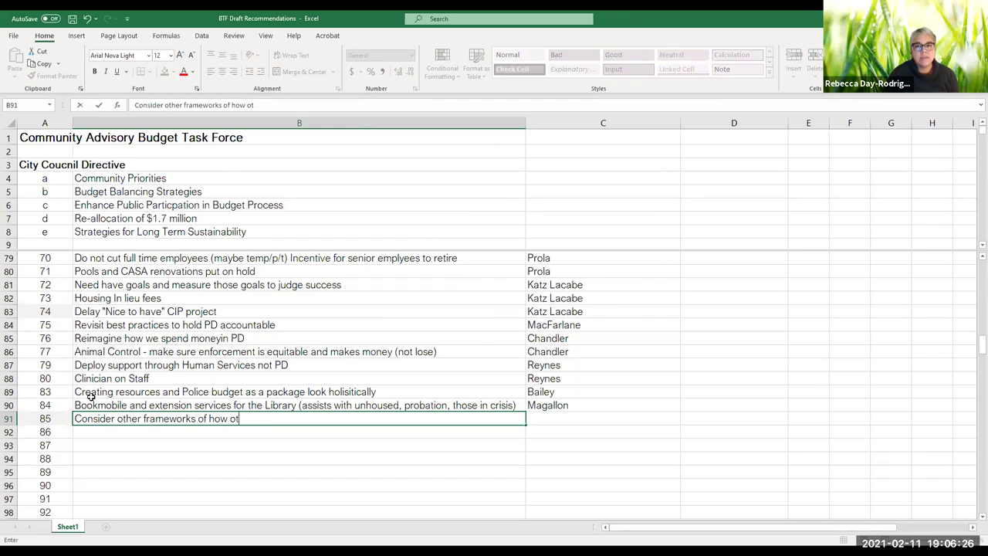
text(her agencies ar)
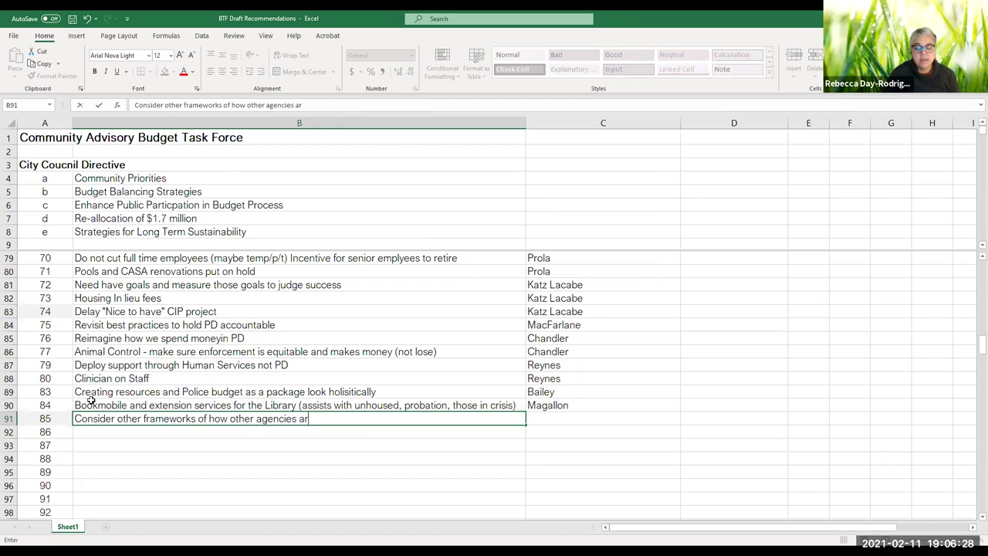
text(e provid)
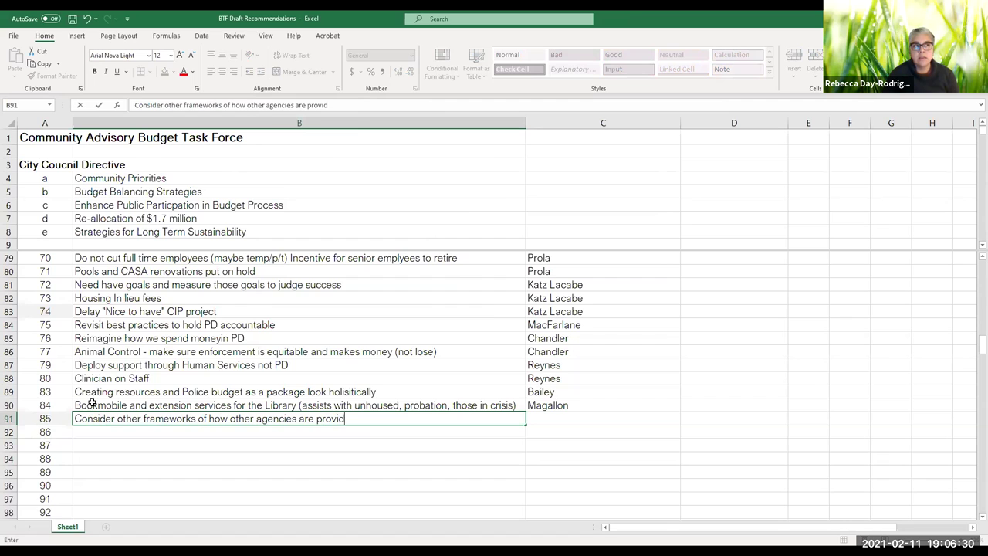
text(ing services)
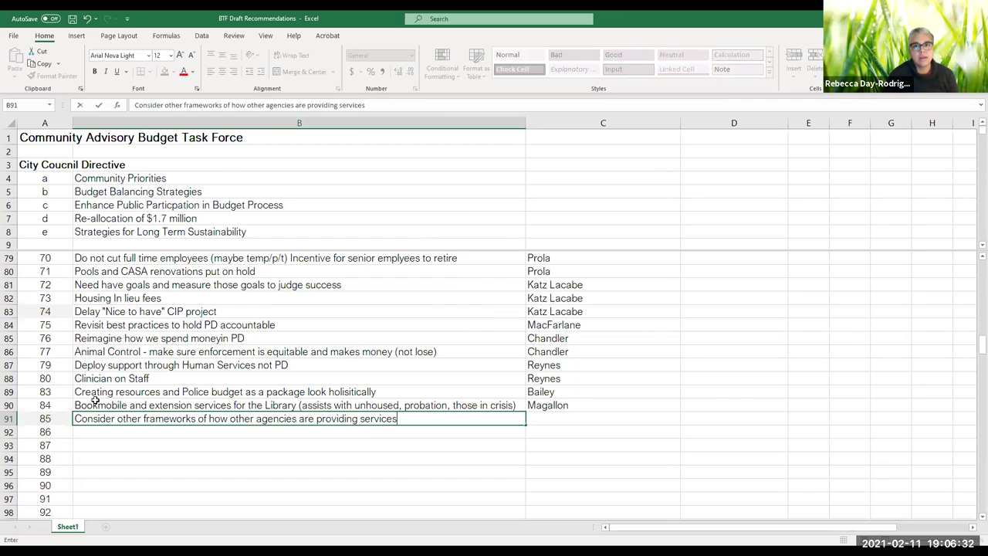
text( to menta)
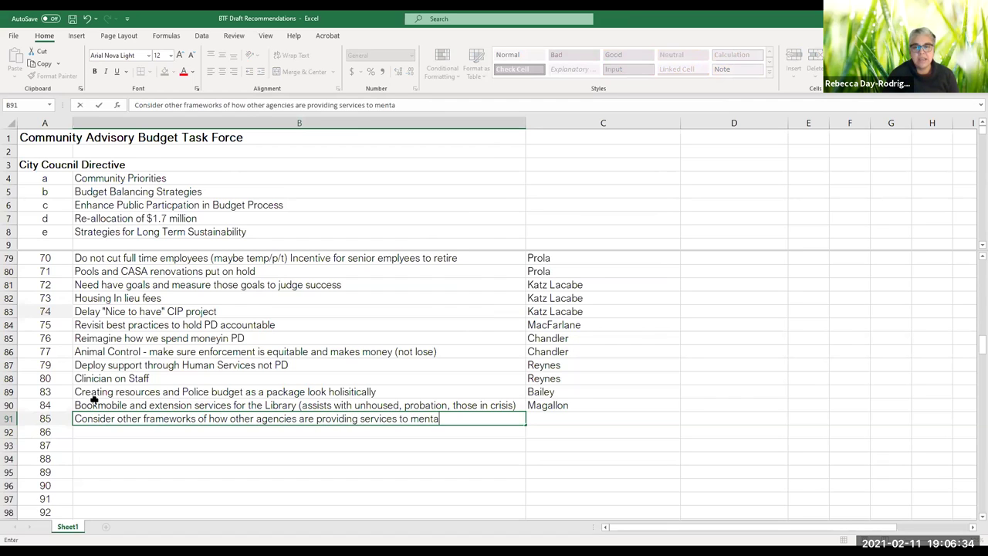
text(lly ill a)
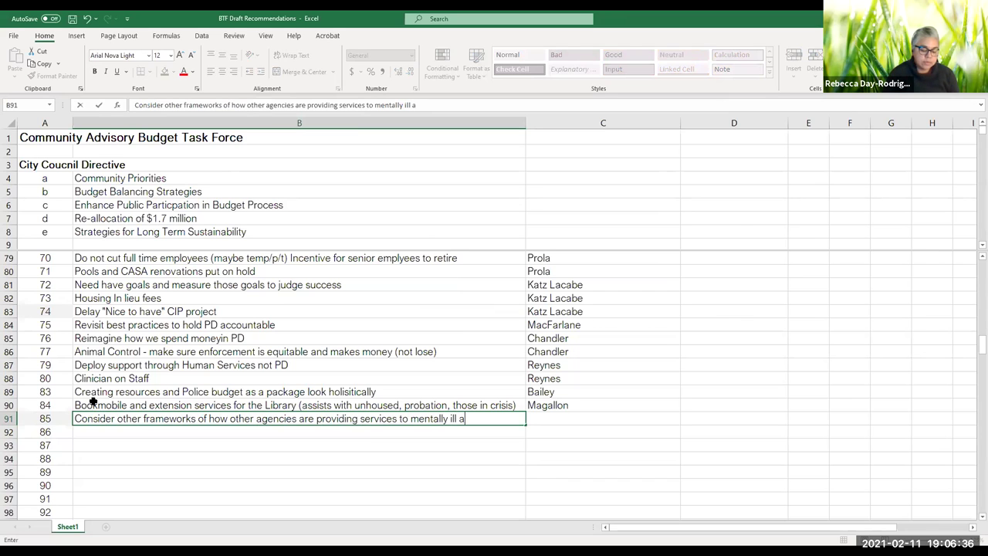
text(nd unhoused)
key(Tab)
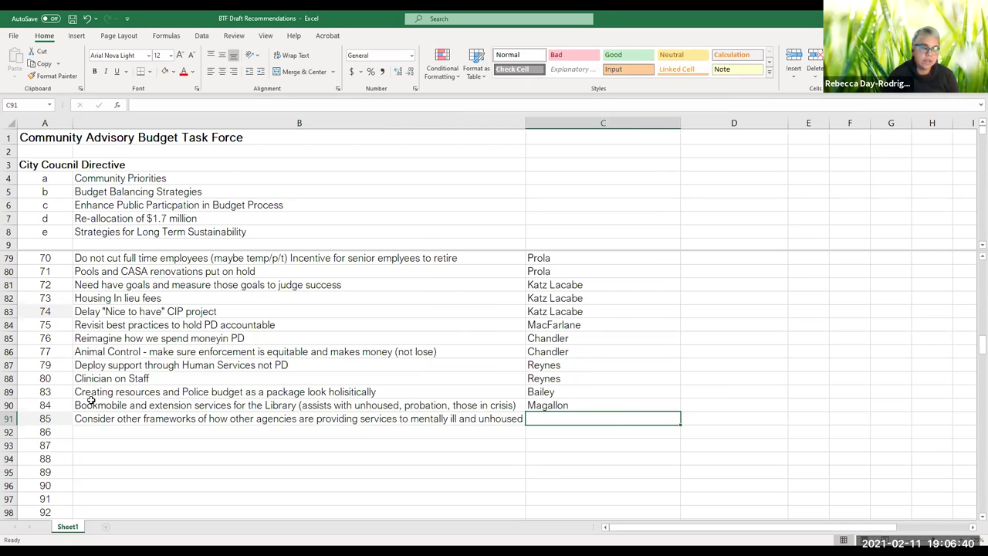
Credit item 85 to the chair in the attribution cell C91
text(Cha)
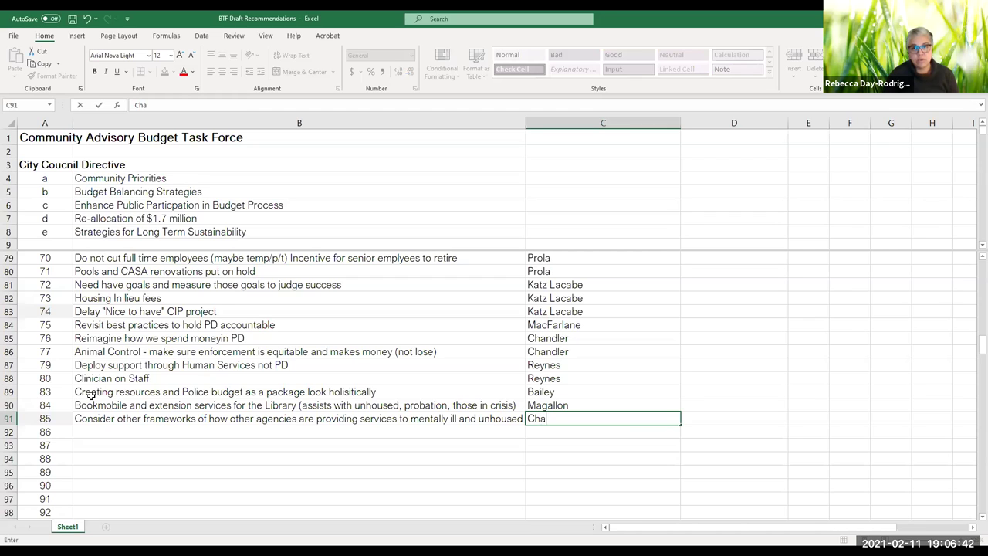
text(ir DR)
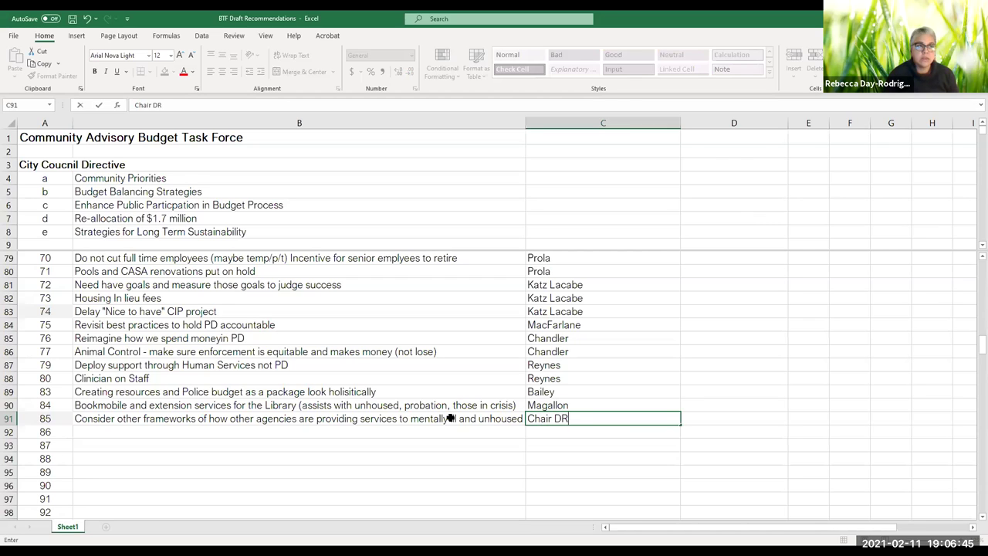
click(450, 419)
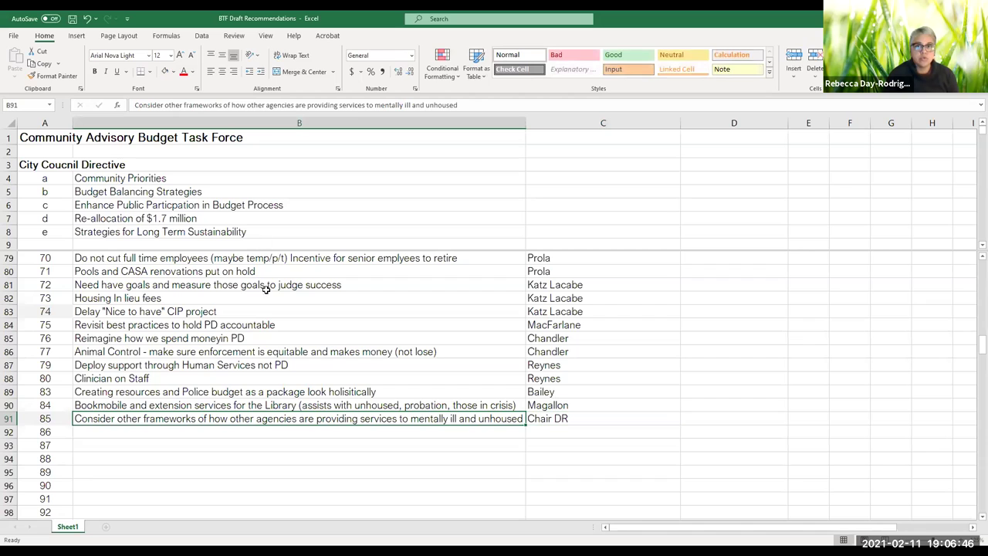
Insert 'marginally/' before 'unhoused' in item 85's recommendation
click(425, 105)
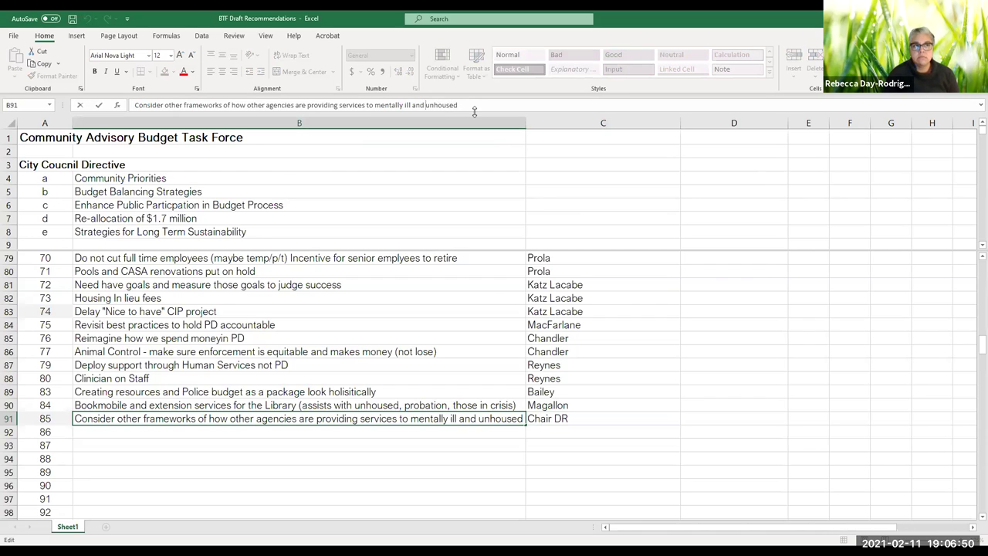
text(marginally)
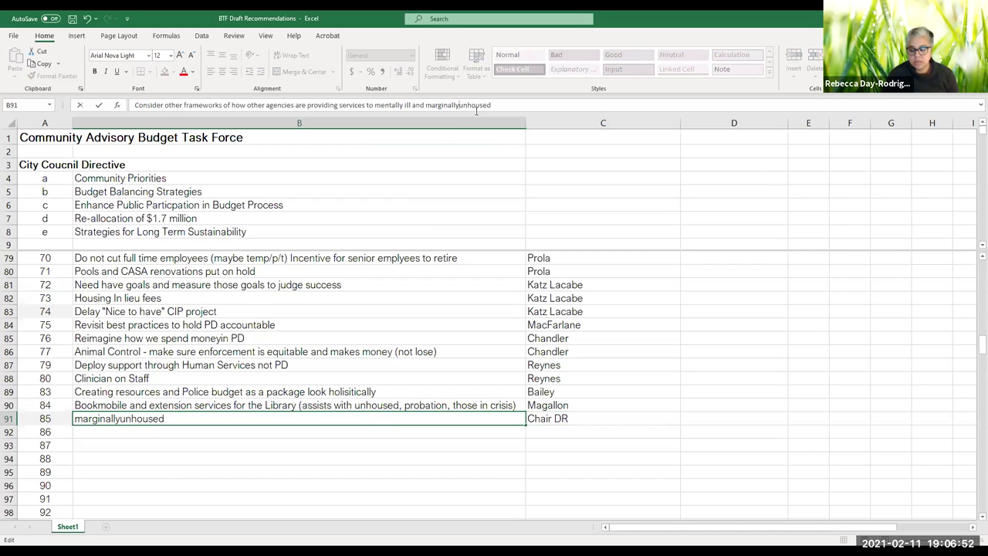
text(/)
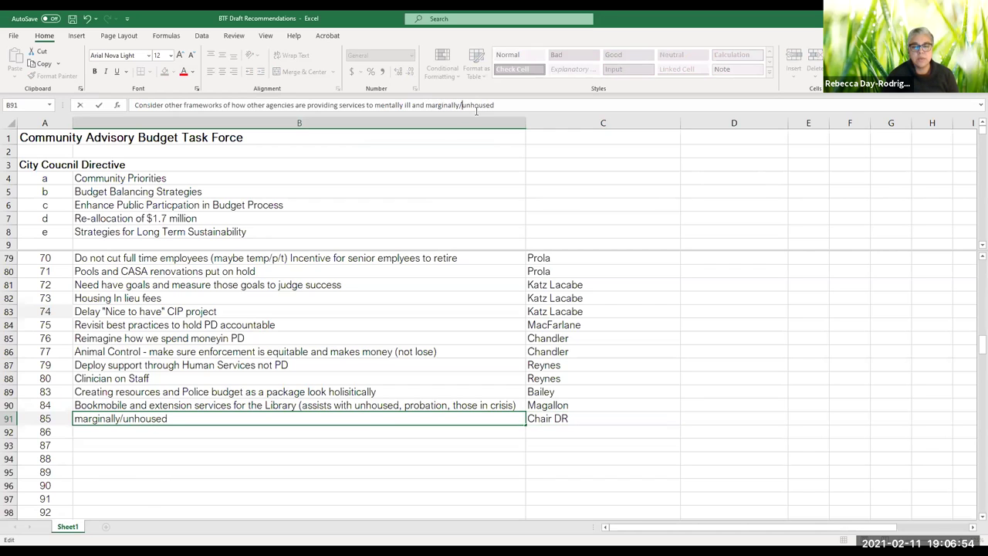
key(Return)
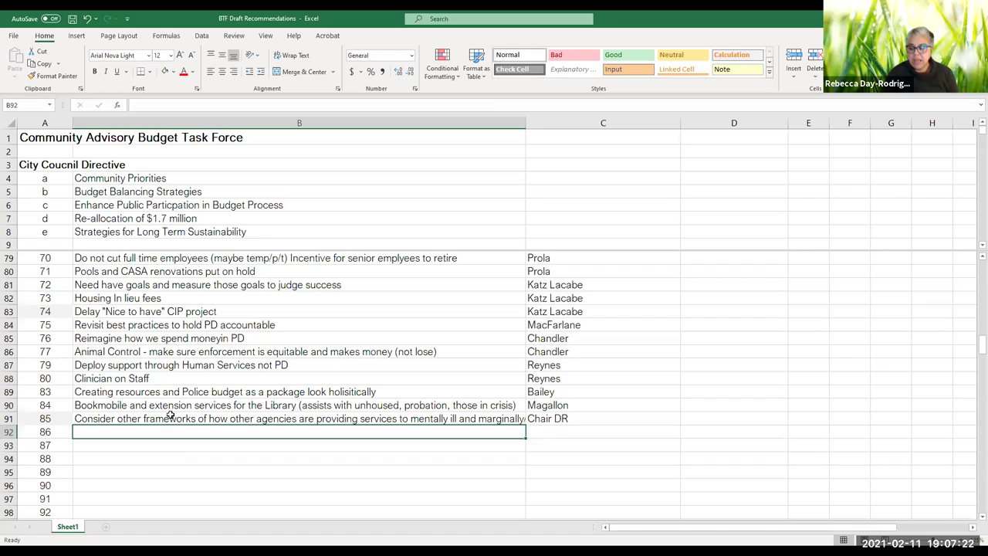
click(167, 420)
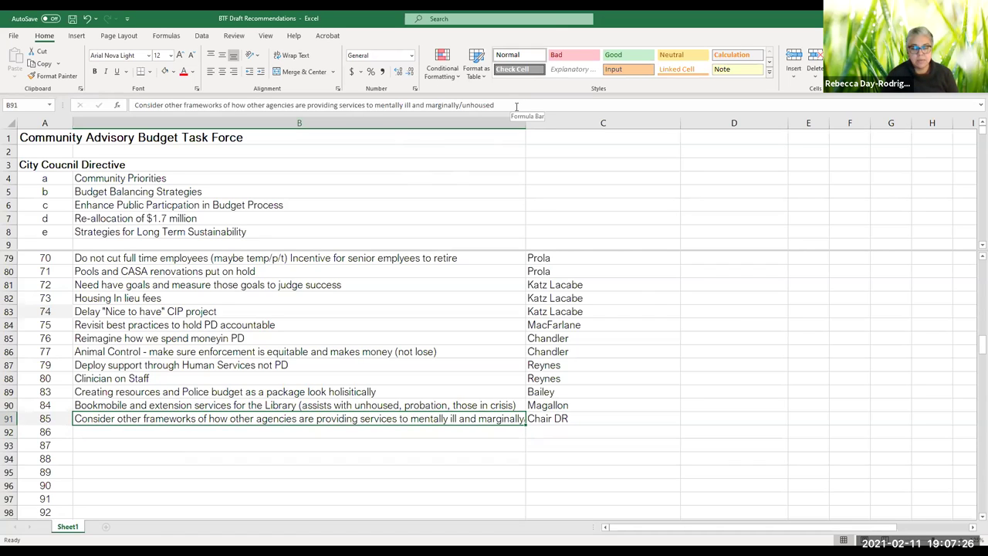
click(517, 105)
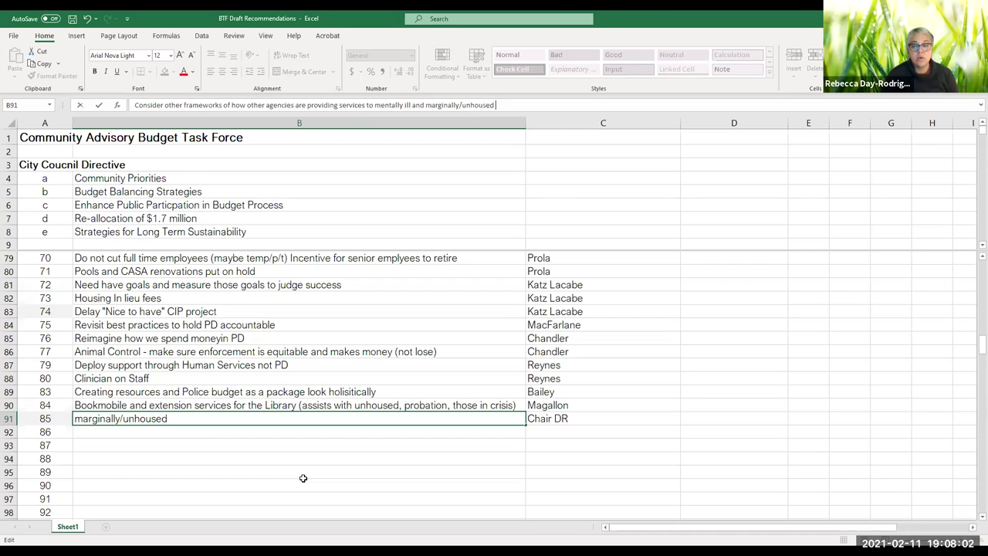
key(Return)
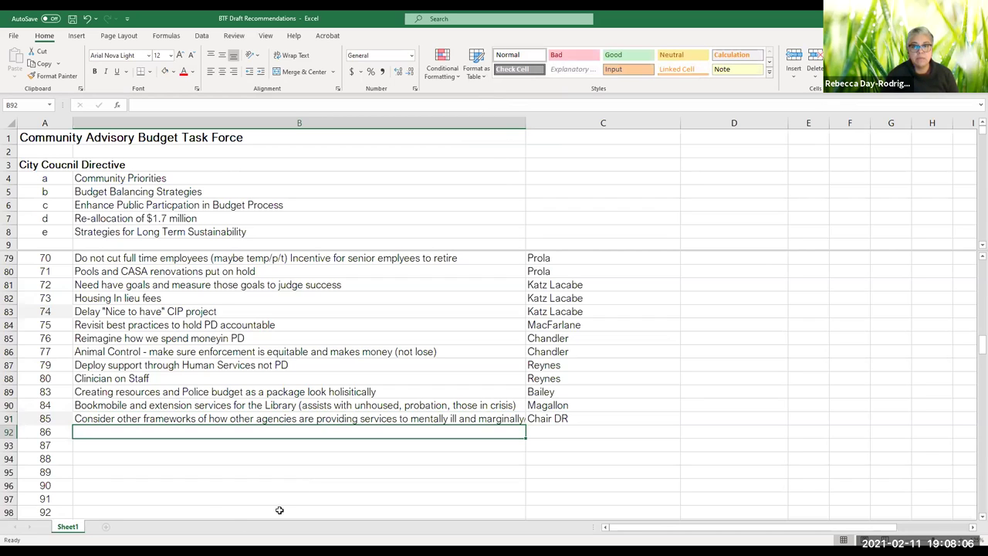
Remove 'other' from item 85's wording and append '(Practioners)' at the end
click(142, 417)
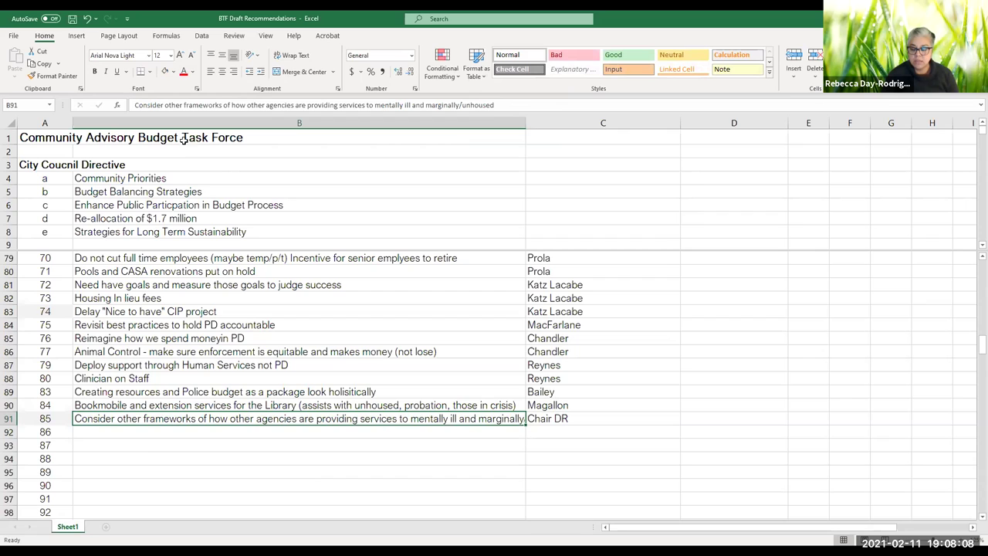
double_click(167, 105)
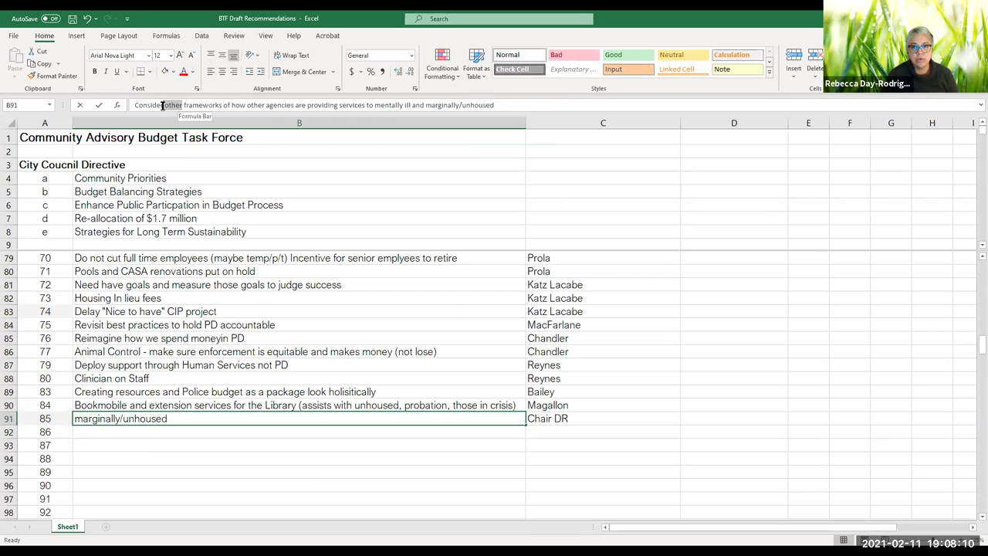
key(BackSpace)
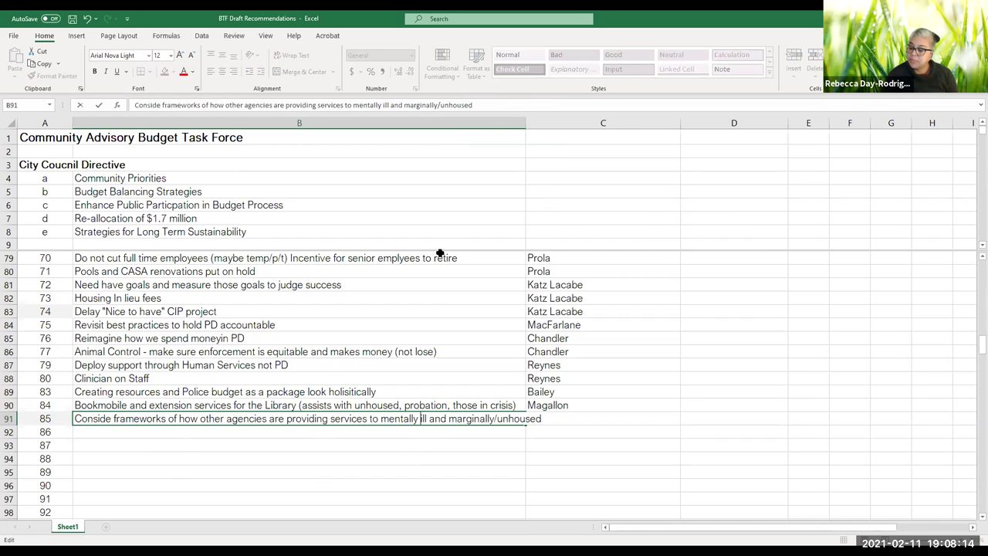
text((Practi)
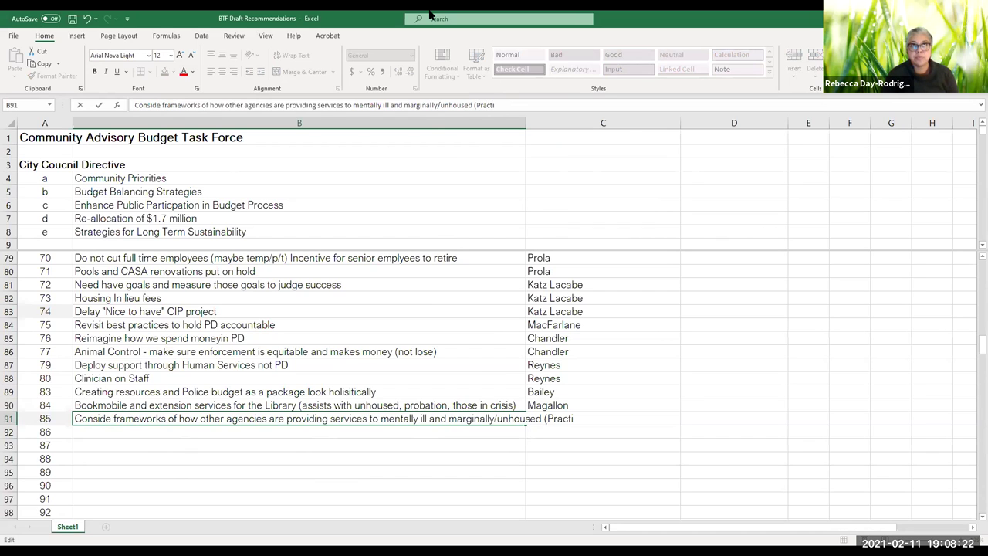
text(oners)
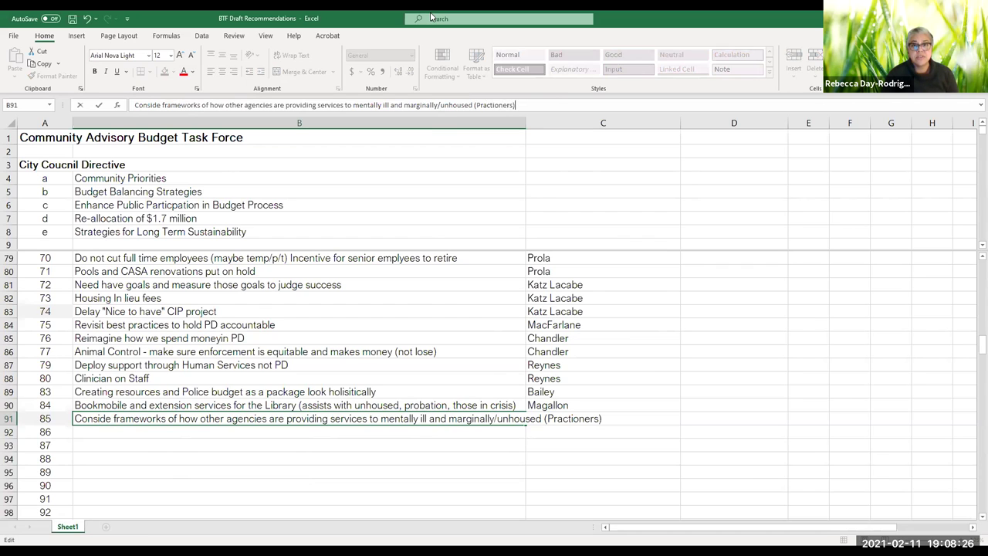
key(Return)
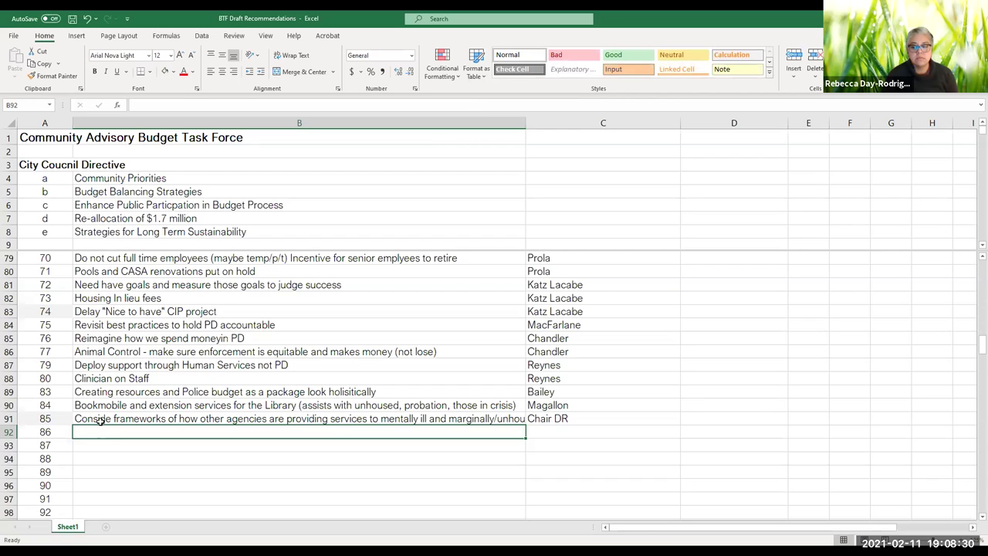
Enter 'make new Chief accountable to expectations' in B92, credited to the chair in C92
text(guid)
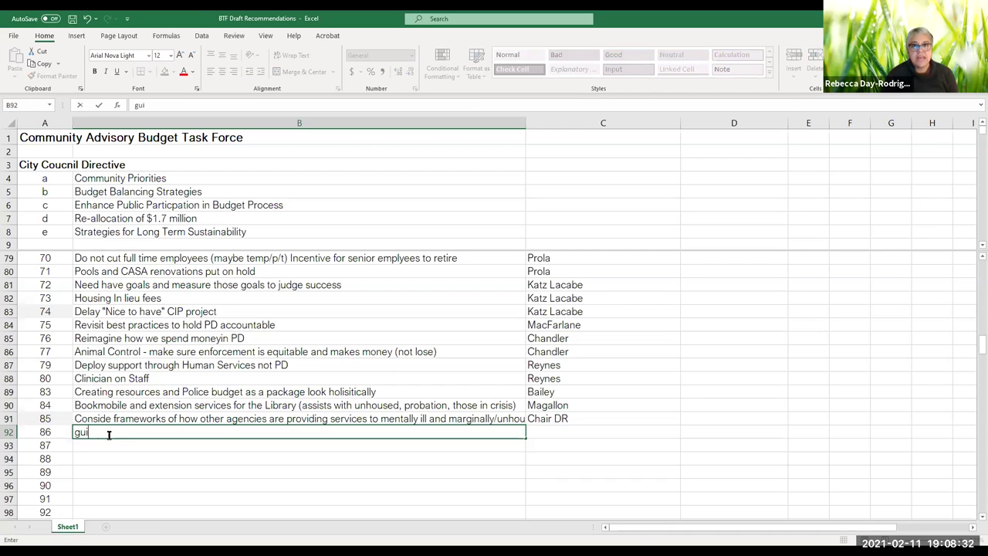
key(BackSpace)
key(BackSpace)
key(BackSpace)
key(BackSpace)
text(make)
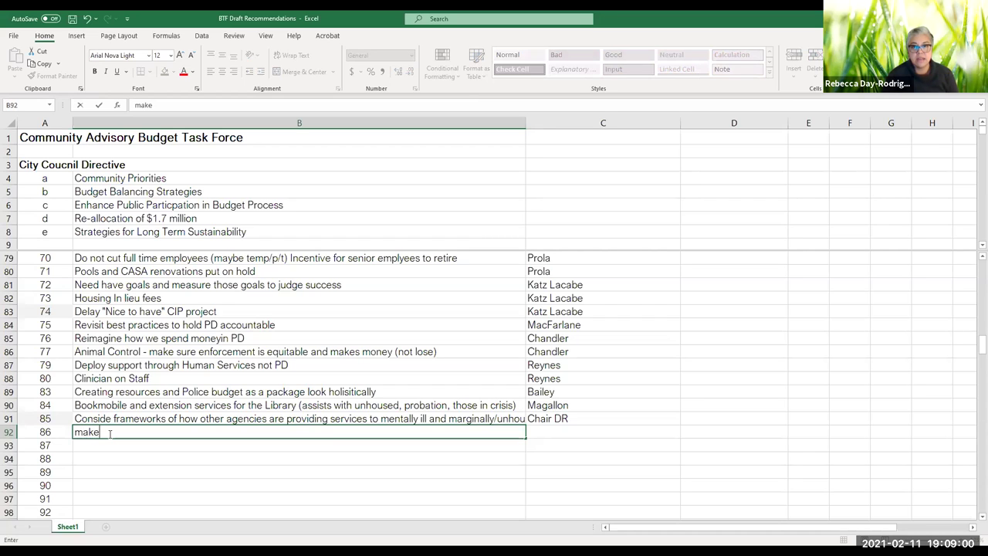
text( new Chief)
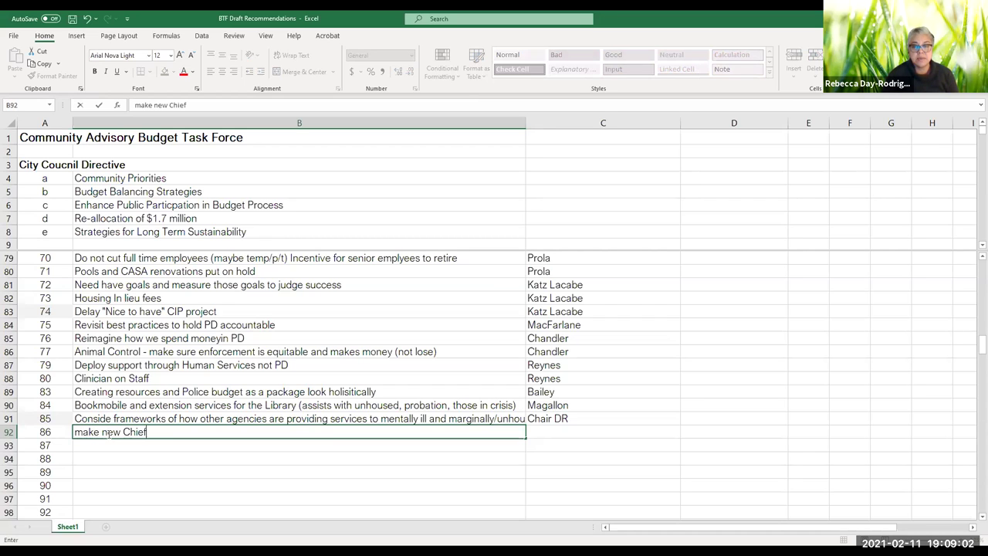
text( accountable )
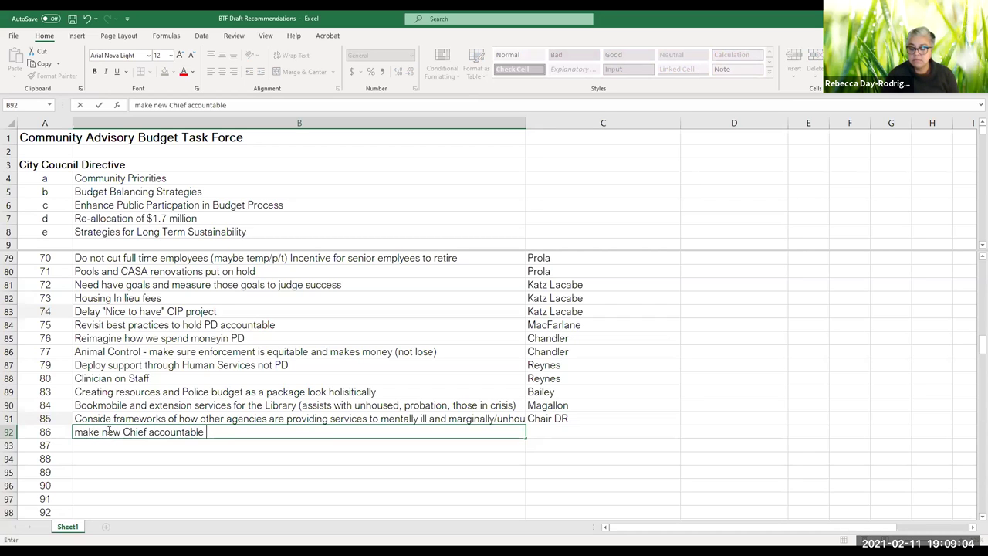
text(to expecttaions)
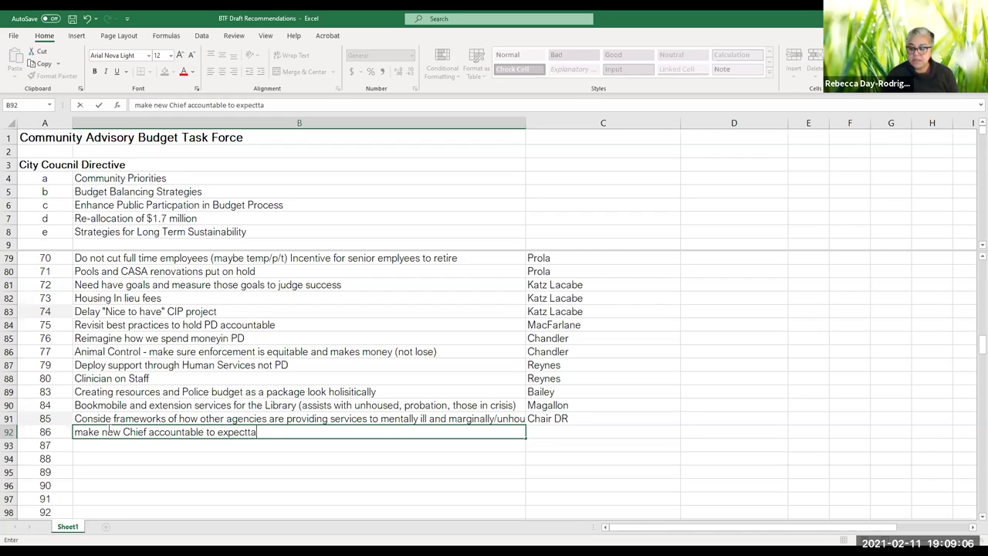
key(BackSpace)
key(BackSpace)
key(BackSpace)
key(BackSpace)
key(BackSpace)
key(BackSpace)
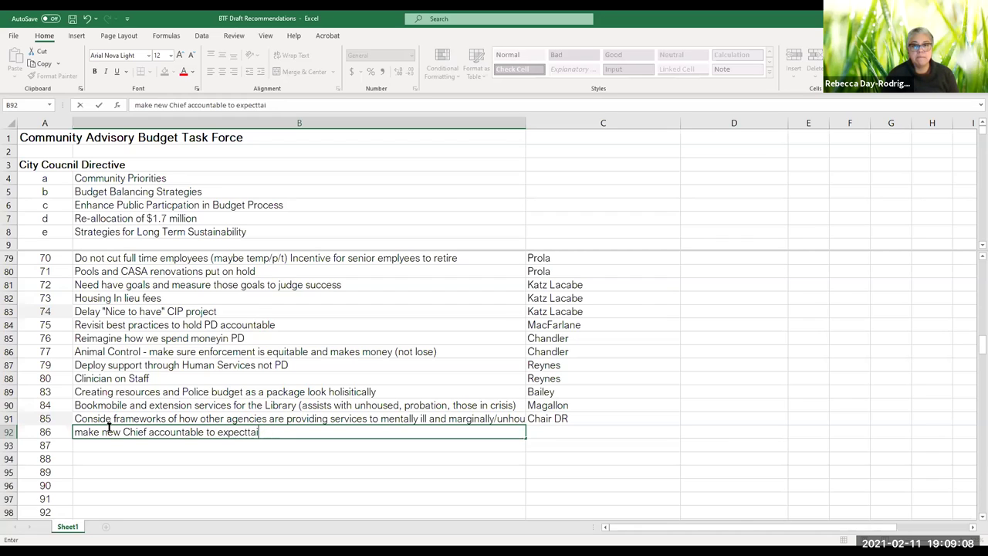
text(ations)
key(Tab)
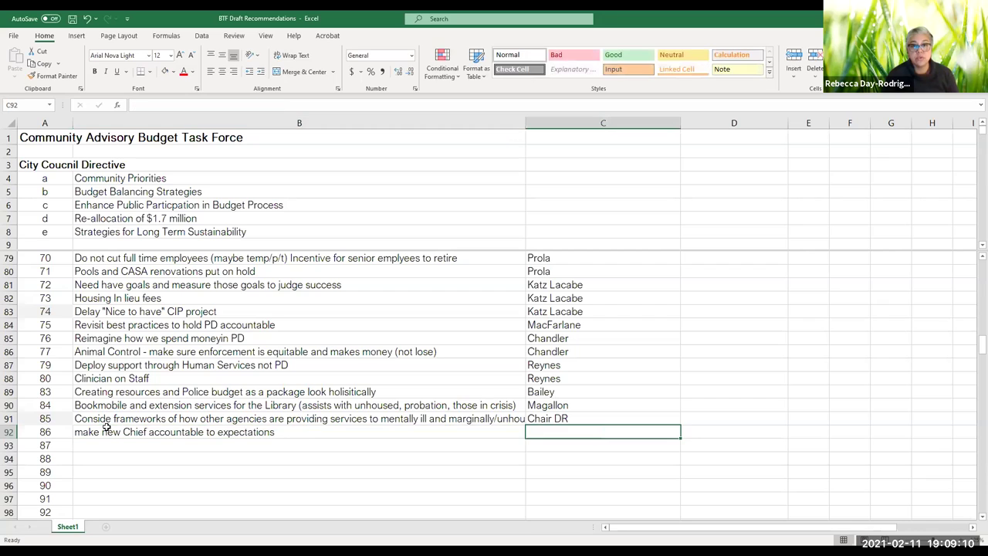
text(Chair DR)
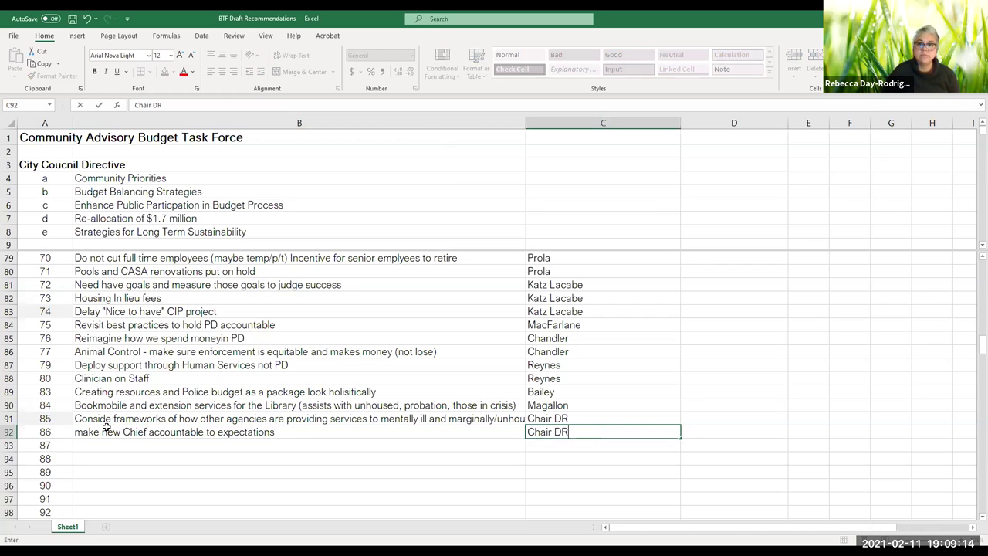
Capitalise item 86's first letter so it reads 'Make new Chief…'
click(186, 433)
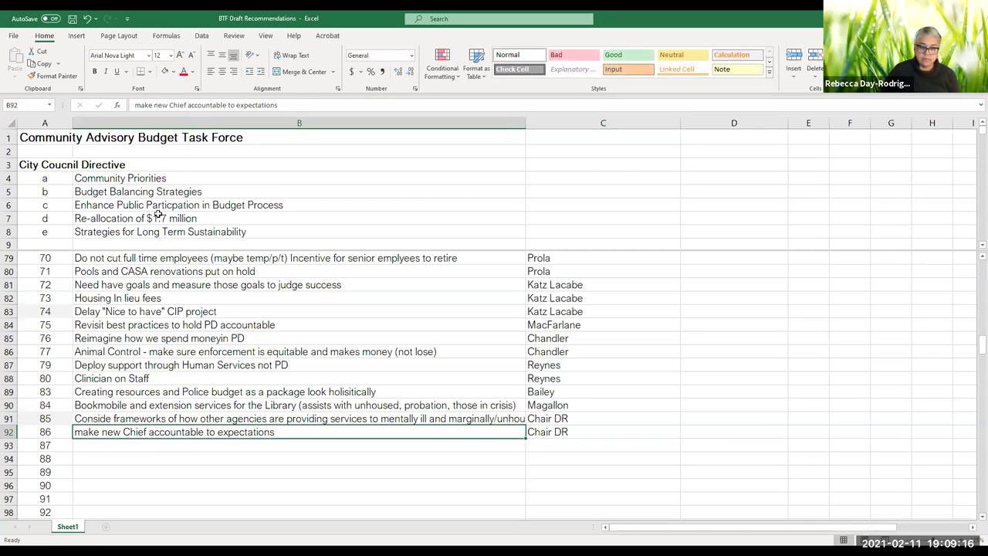
click(143, 104)
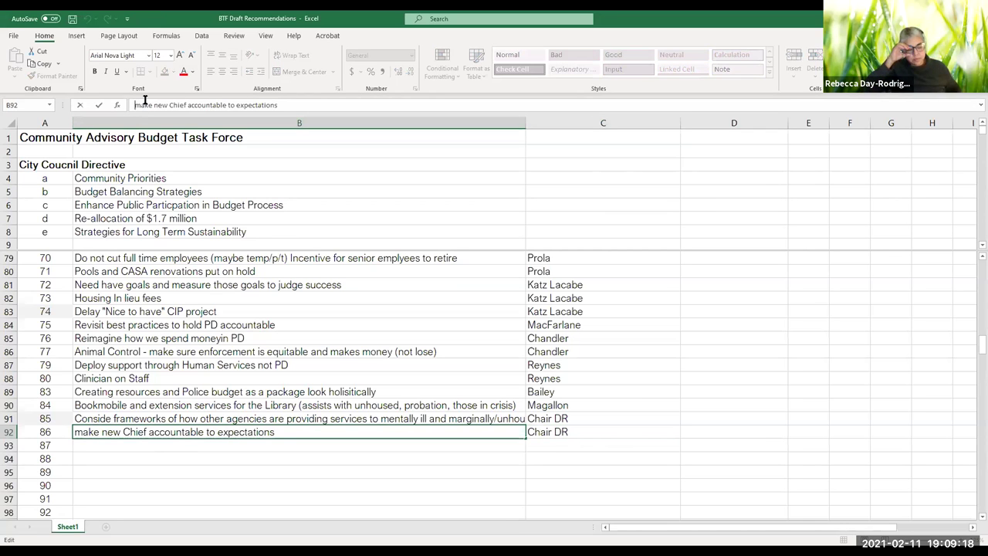
key(Delete)
text(M)
key(Return)
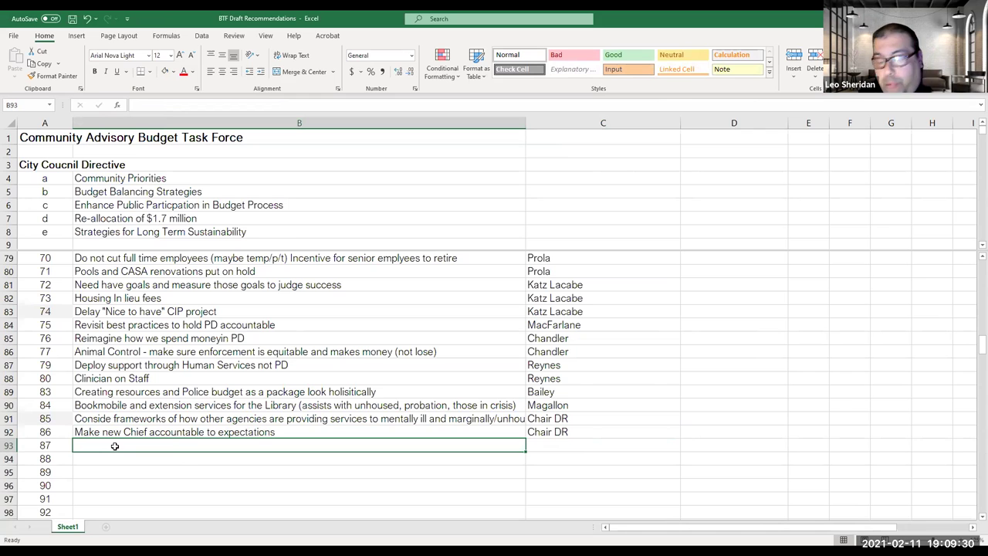
scroll(588, 366, up, 1)
scroll(589, 365, up, 1)
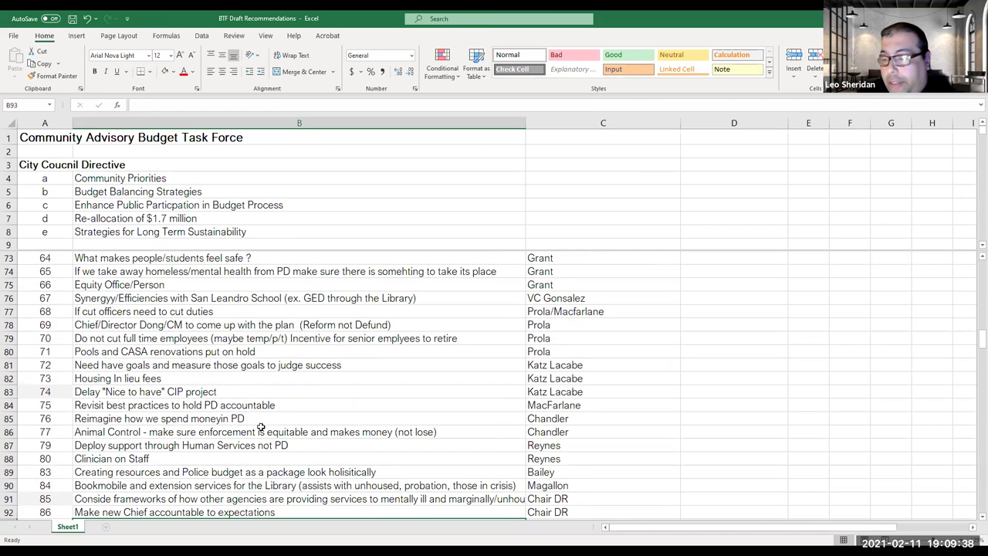
scroll(261, 346, up, 12)
scroll(263, 345, up, 8)
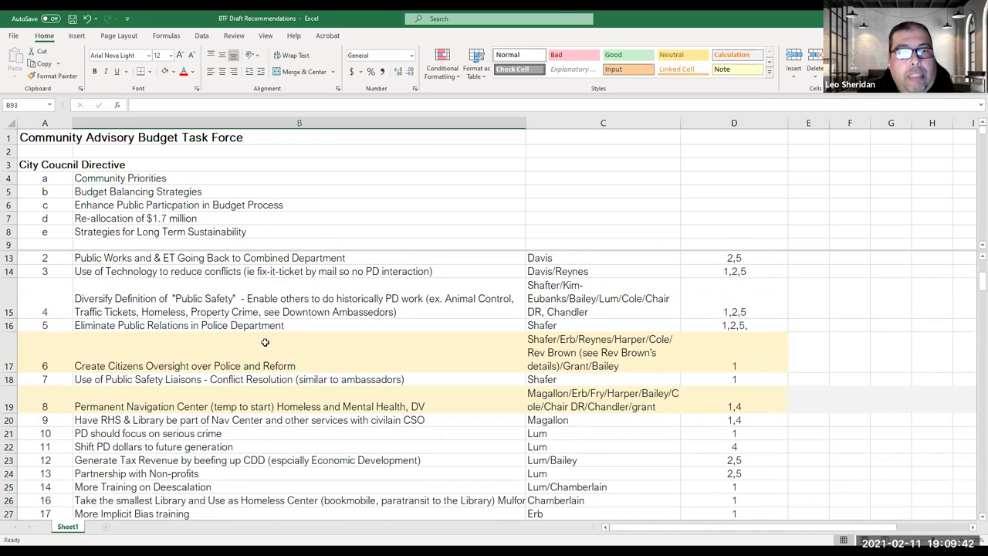
scroll(265, 342, up, 1)
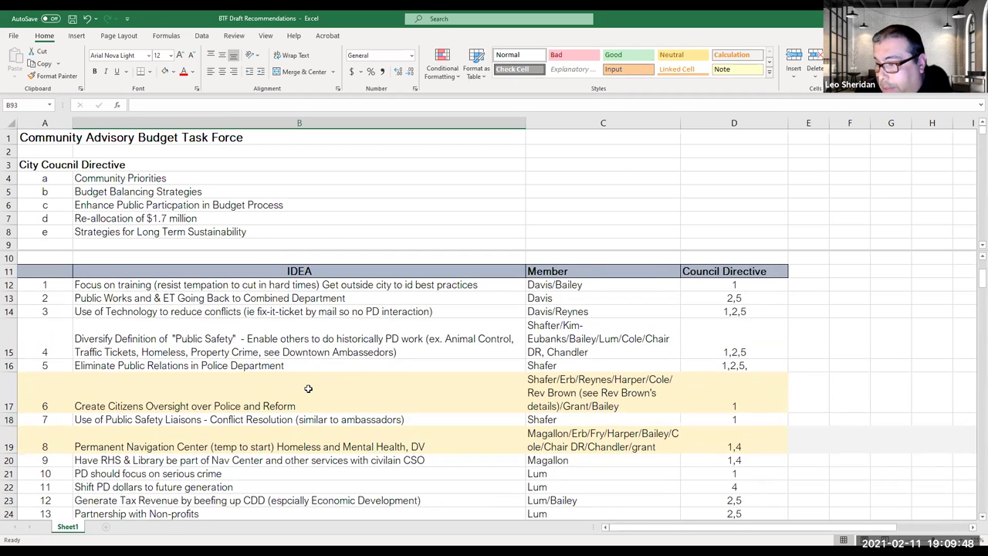
click(8, 419)
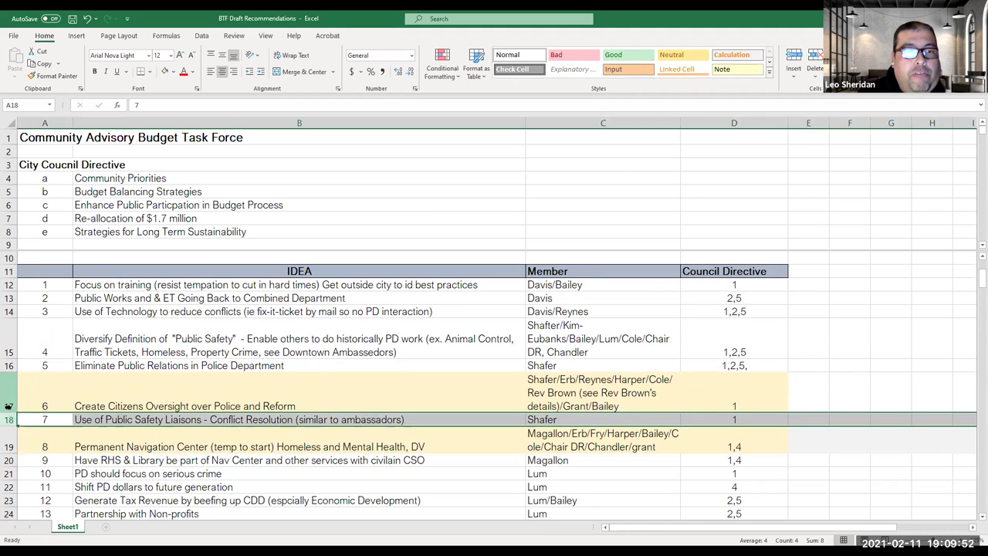
right_click(9, 407)
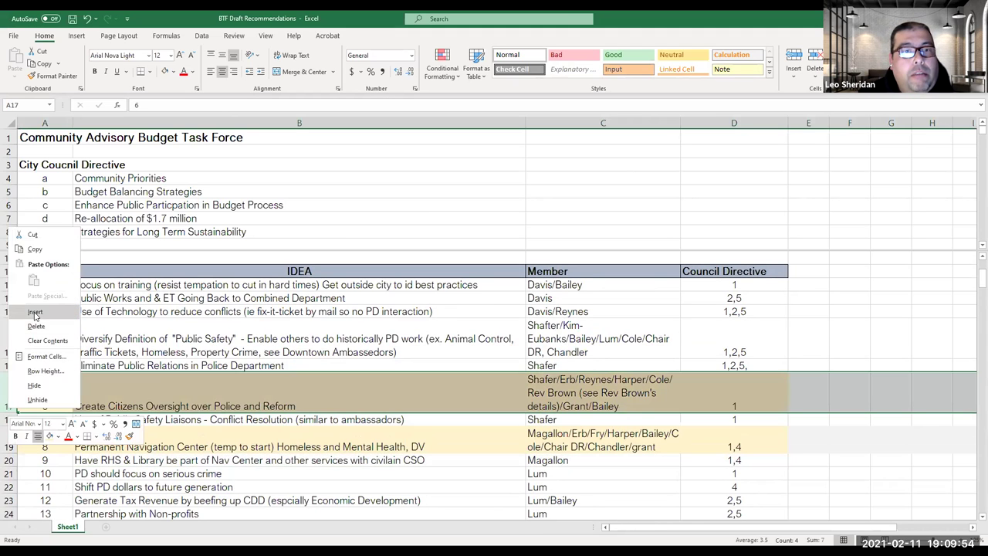
click(30, 307)
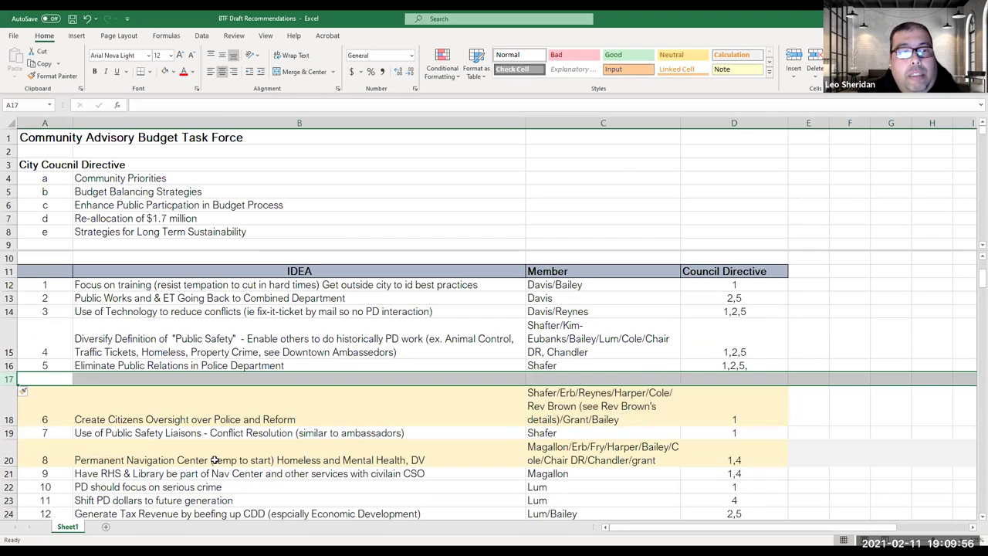
click(118, 379)
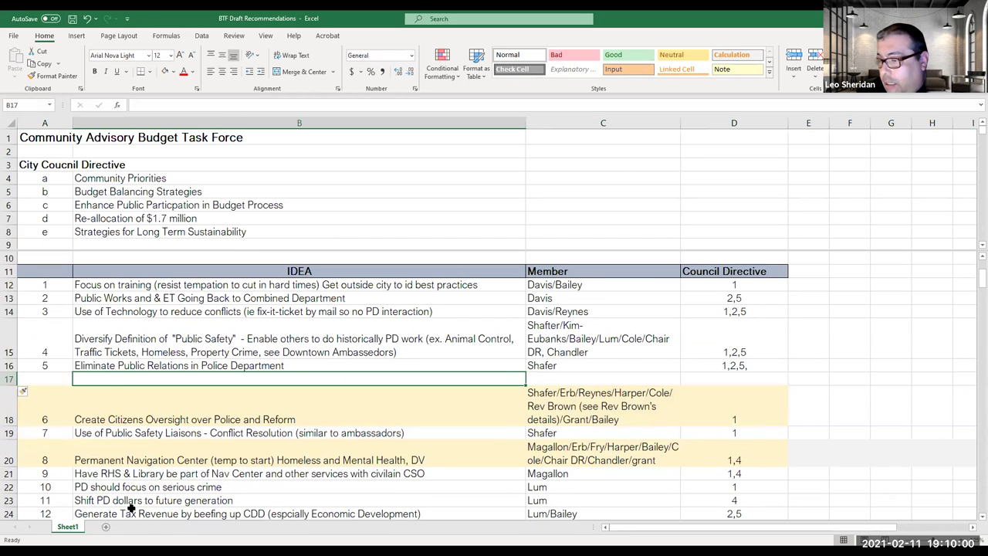
click(88, 19)
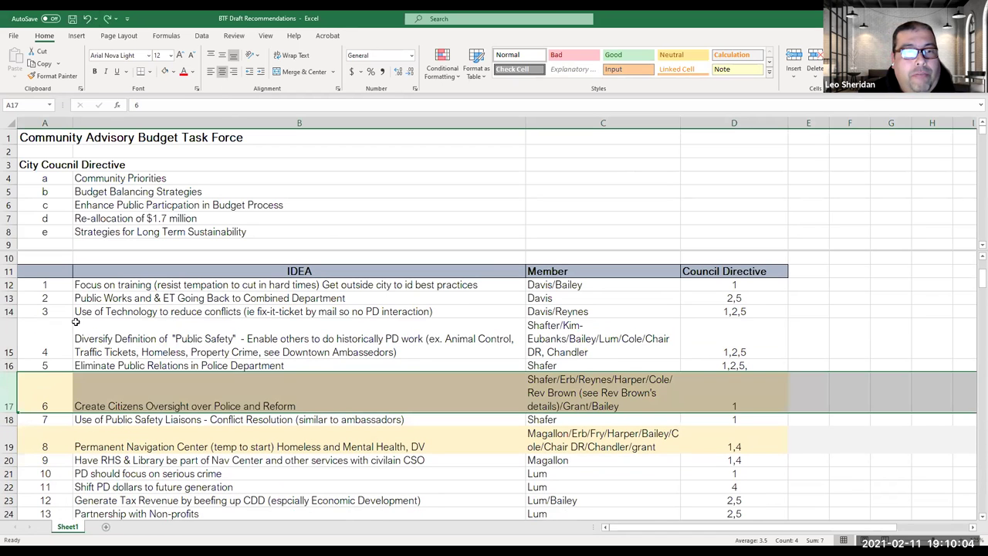
scroll(327, 483, down, 8)
scroll(327, 483, down, 13)
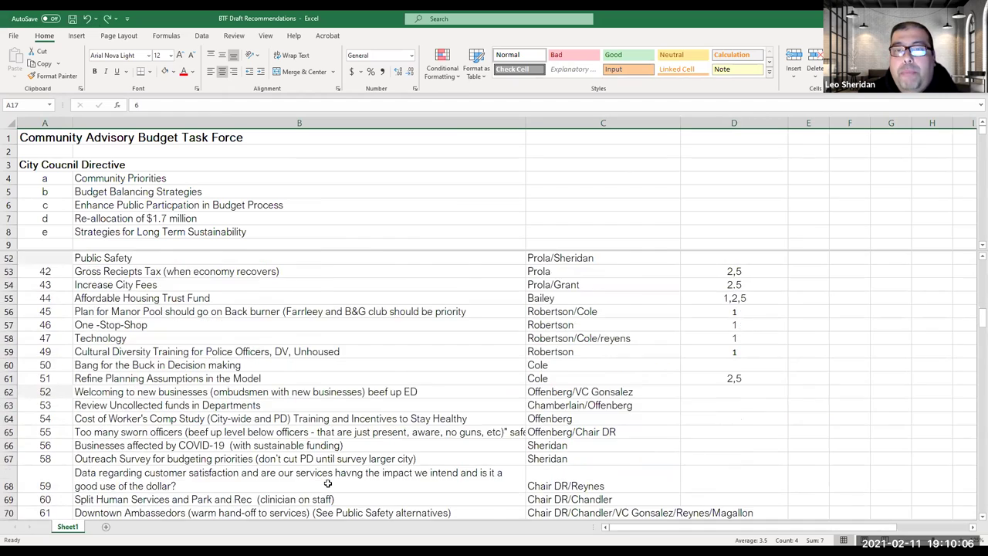
scroll(327, 483, down, 4)
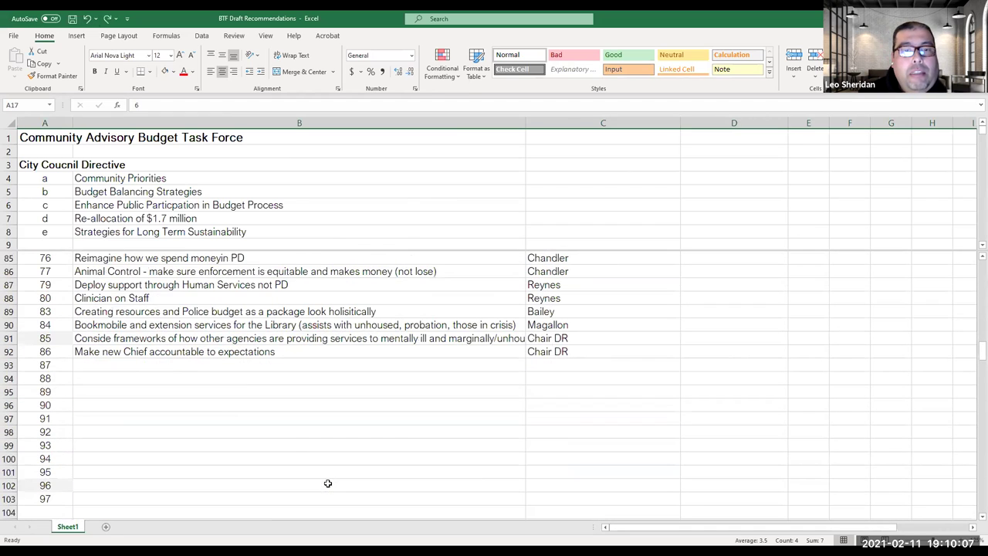
Enter 'New Police Chief needs to include community input' in B93 with the proposing member in C93
click(129, 366)
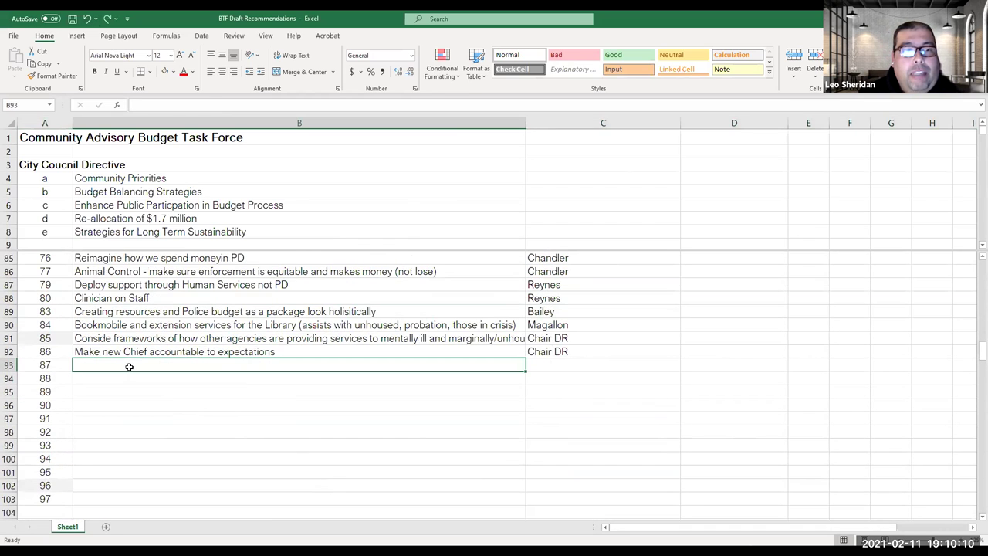
text(New Polic)
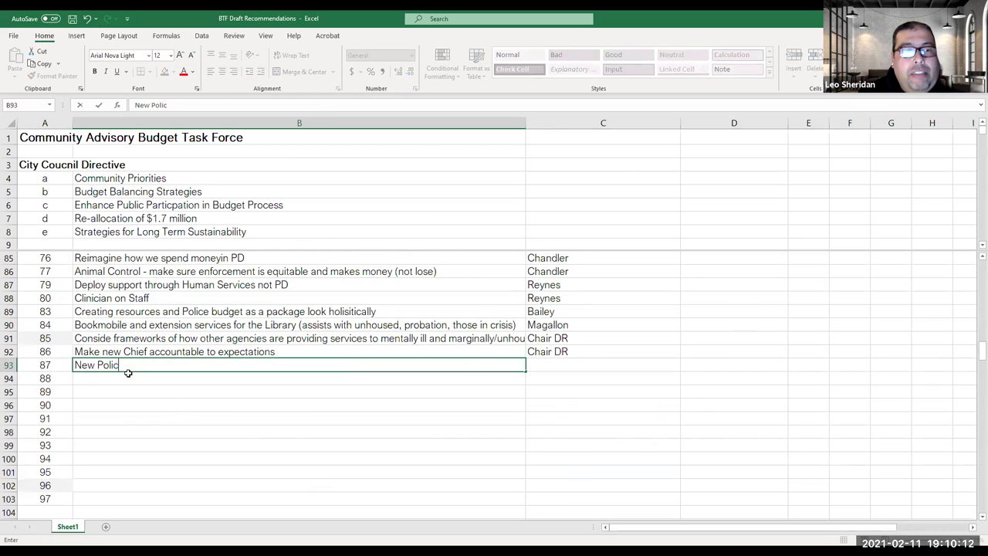
text(e Chie)
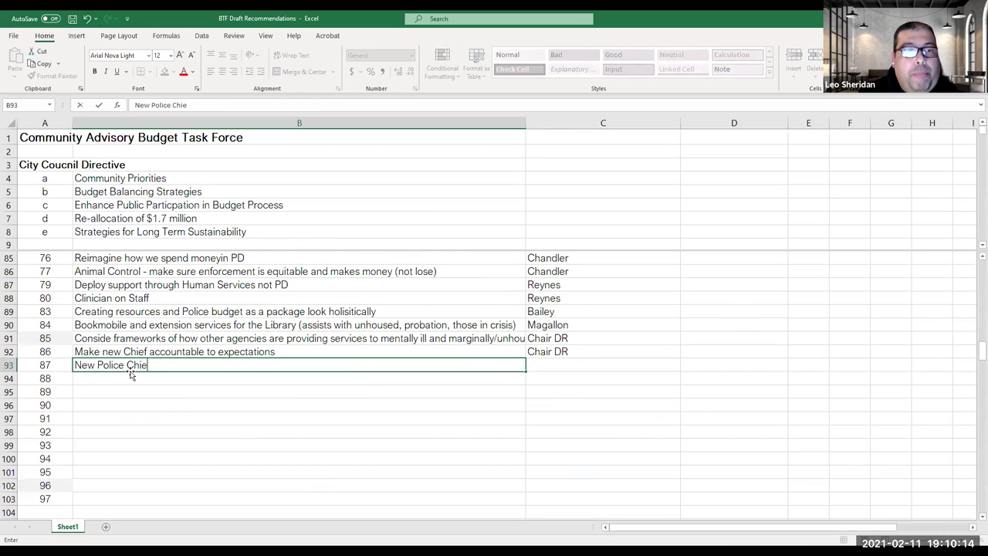
text(f needs to i)
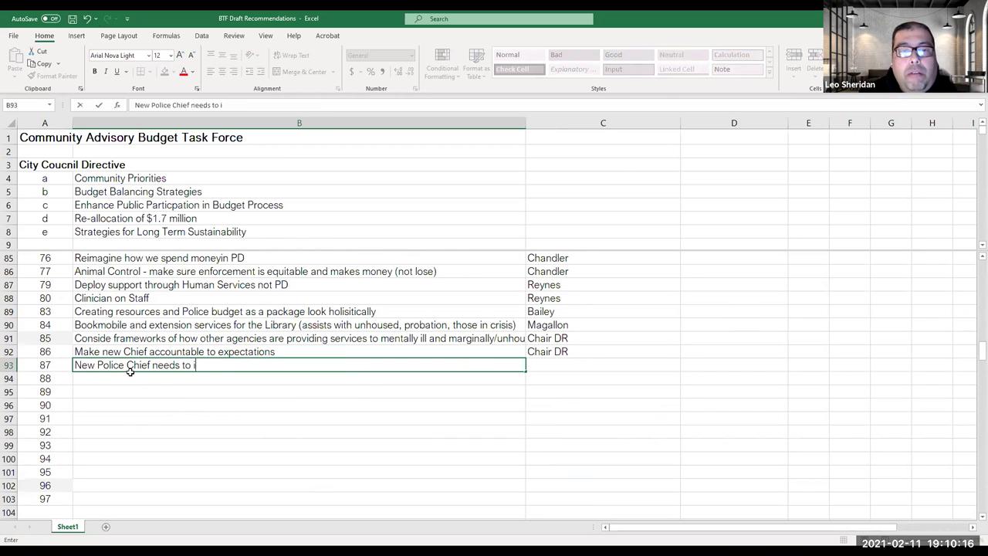
text(nclude commun)
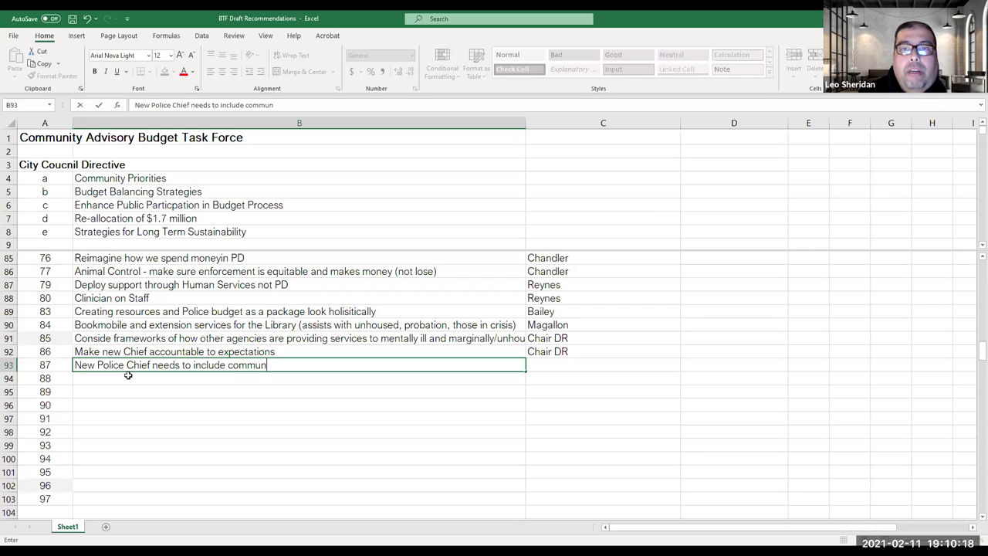
text(ity input)
key(Tab)
text(Sheridon)
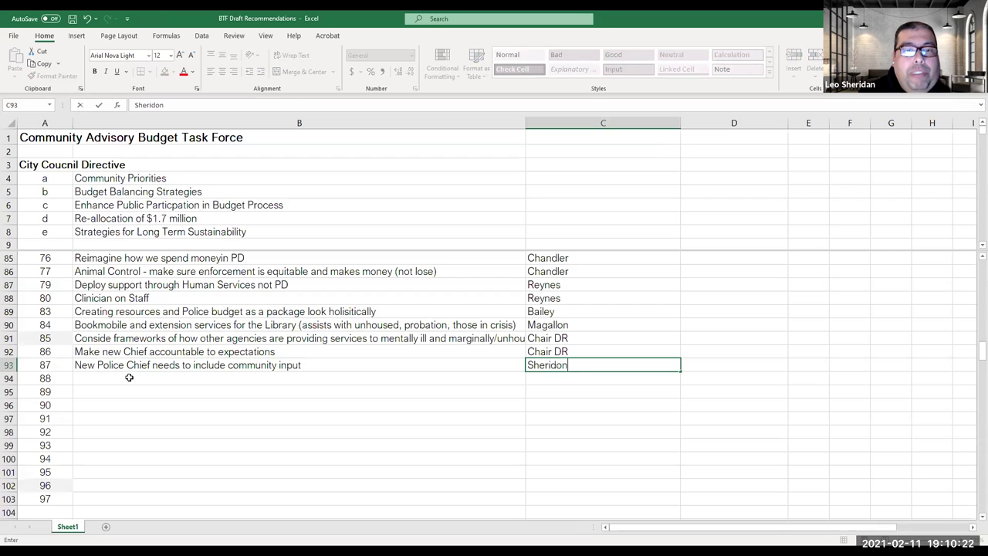
click(101, 366)
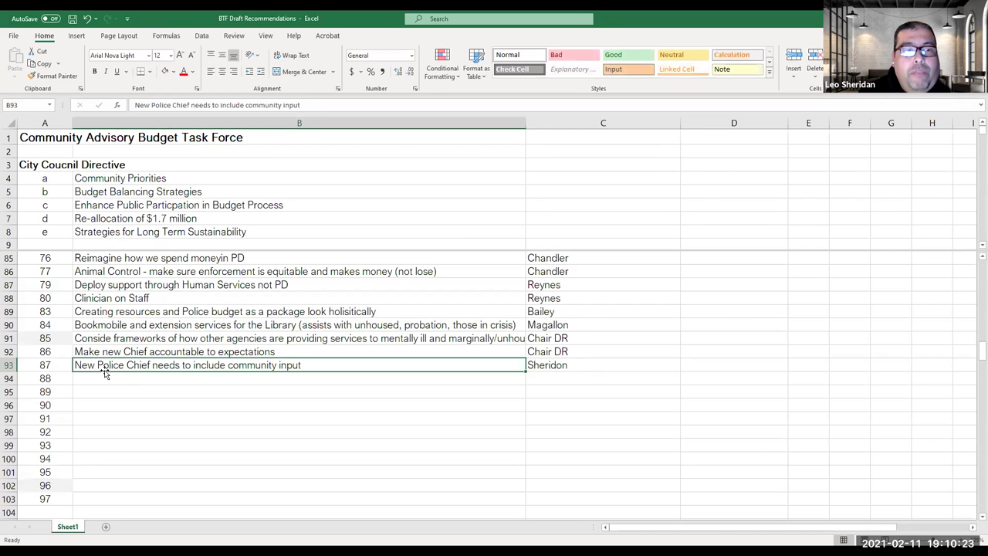
Insert 'recruitment' after 'Chief' in item 87's text
click(189, 105)
text(recruitment)
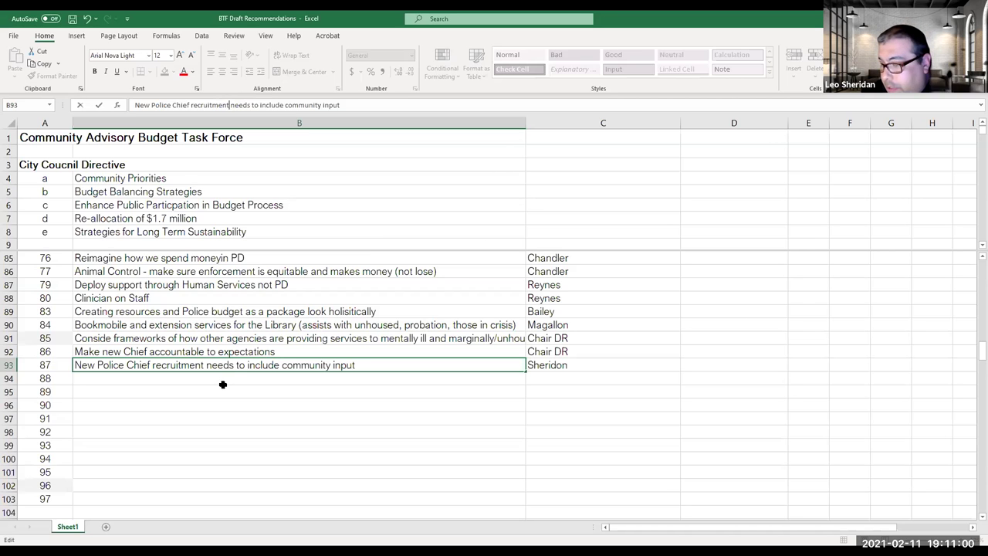
scroll(223, 385, up, 3)
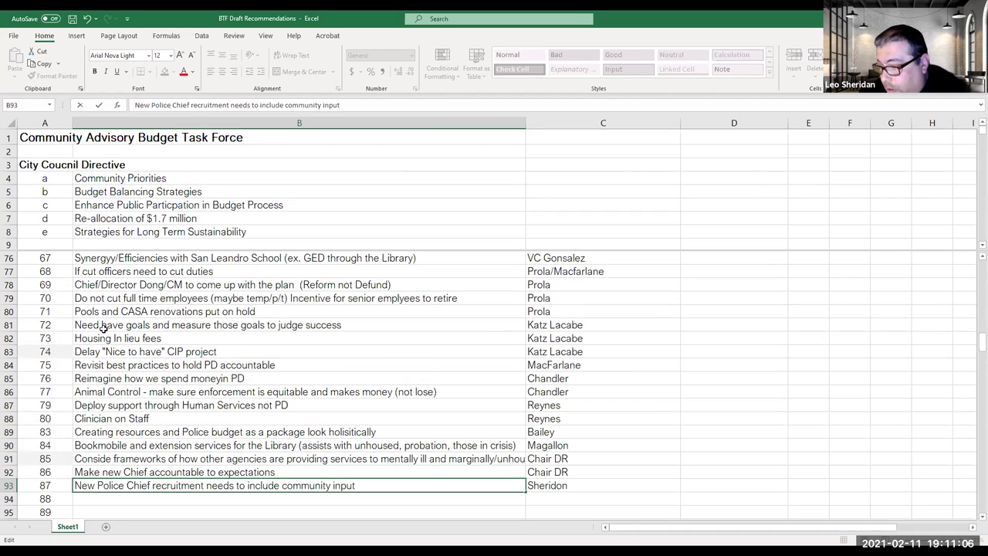
Append a slash and a second member's name to item 72's attribution in C81
click(560, 329)
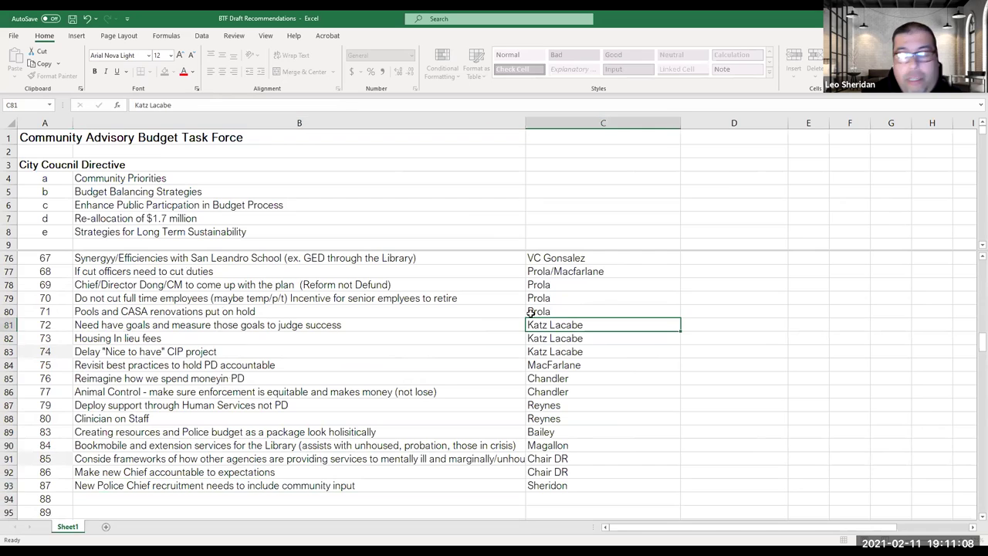
click(187, 105)
text(/Sheridon)
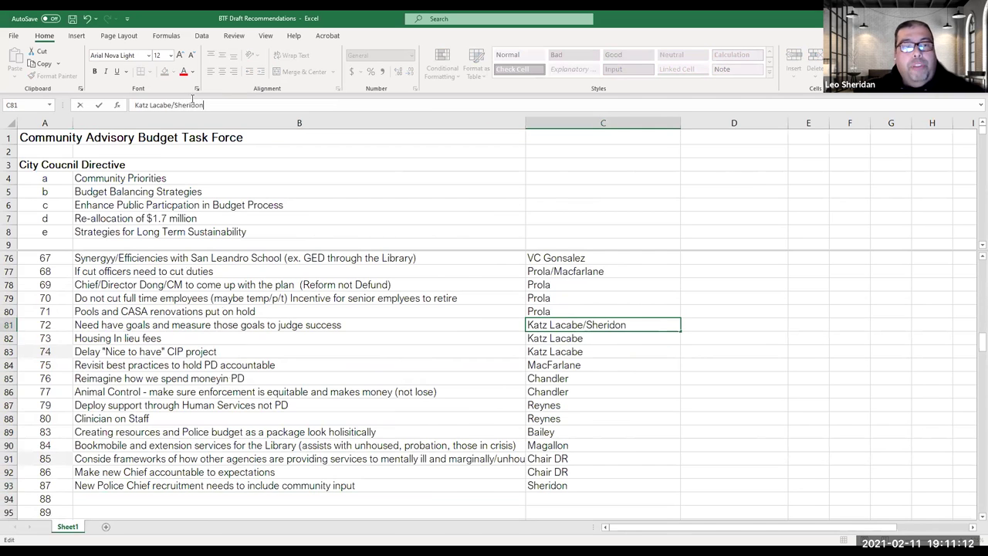
key(Return)
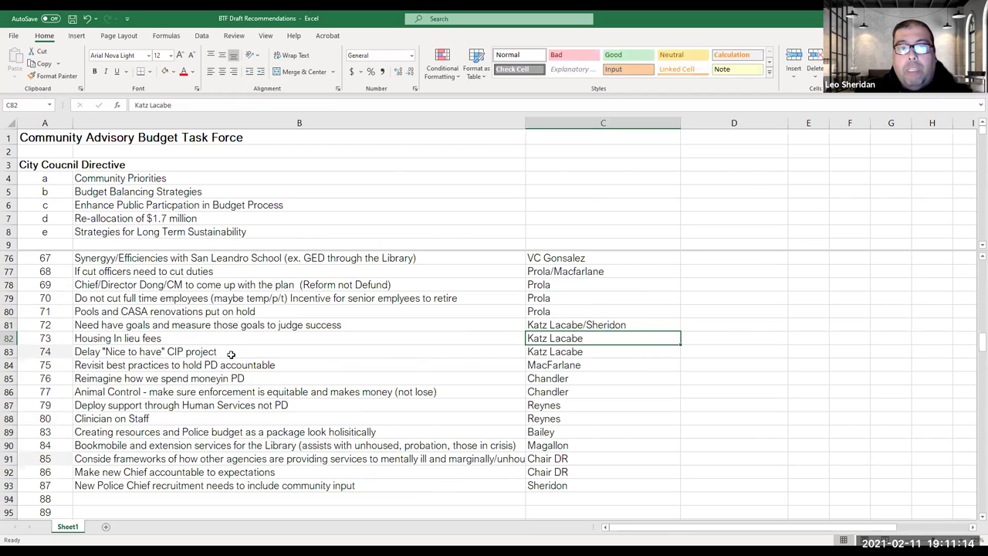
scroll(232, 369, up, 1)
scroll(231, 368, up, 14)
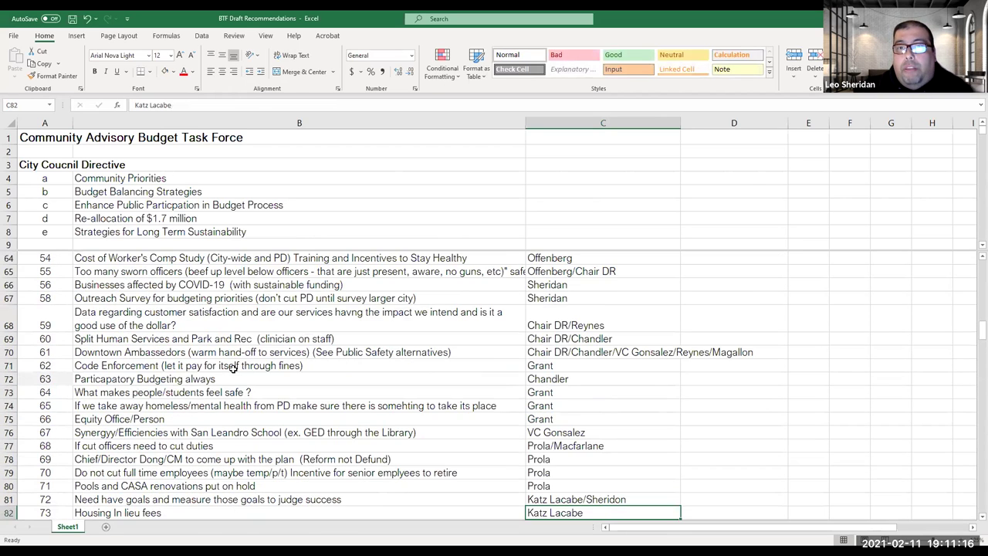
scroll(247, 364, up, 6)
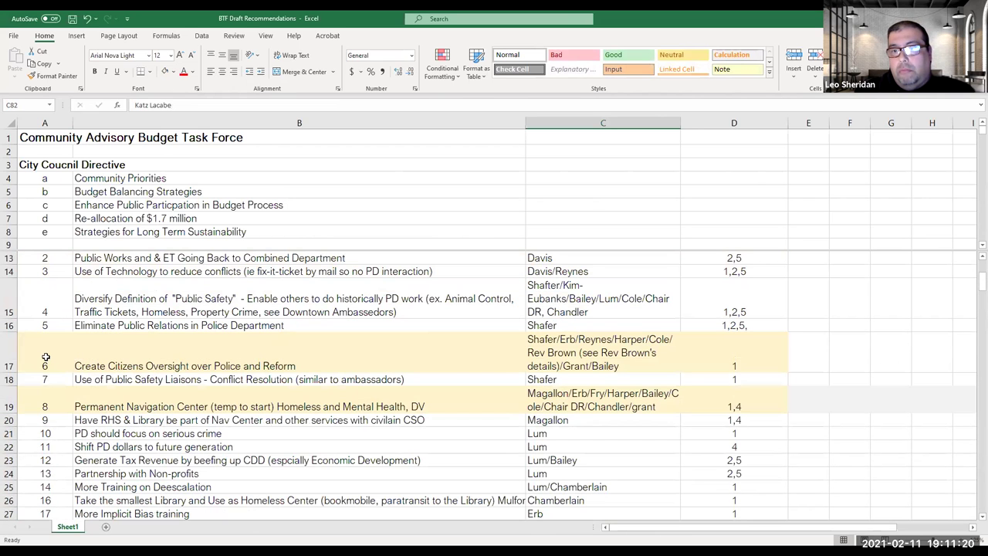
click(11, 378)
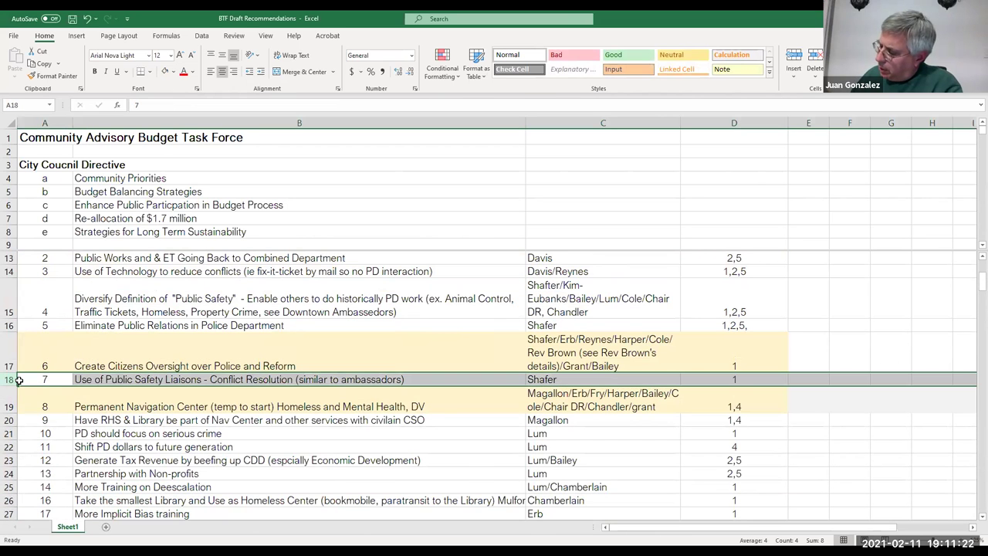
right_click(21, 384)
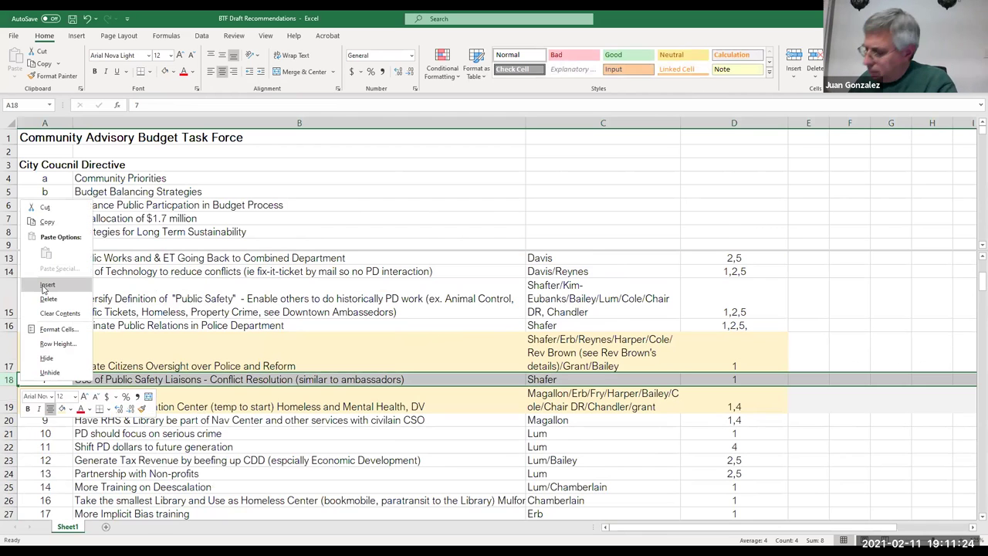
click(44, 284)
click(92, 380)
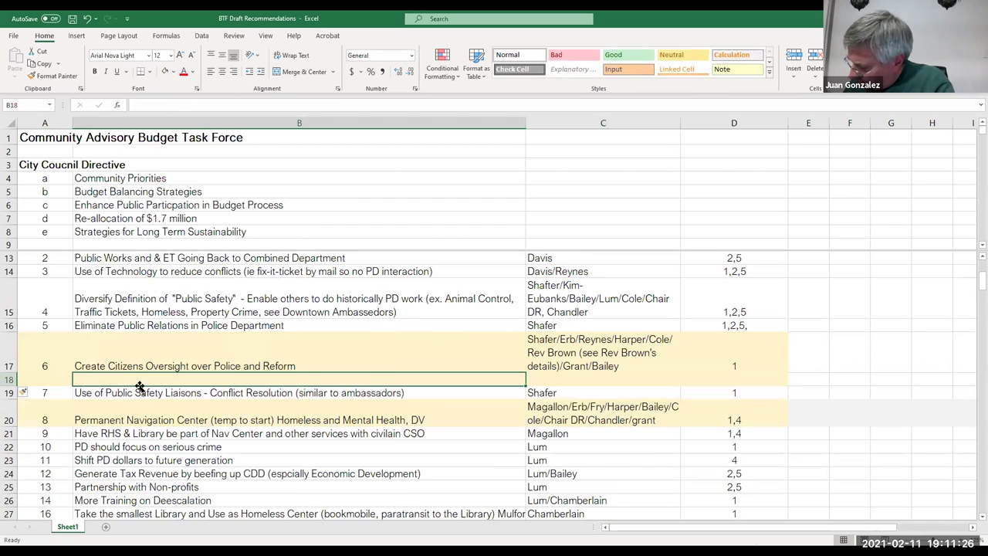
text(Polic)
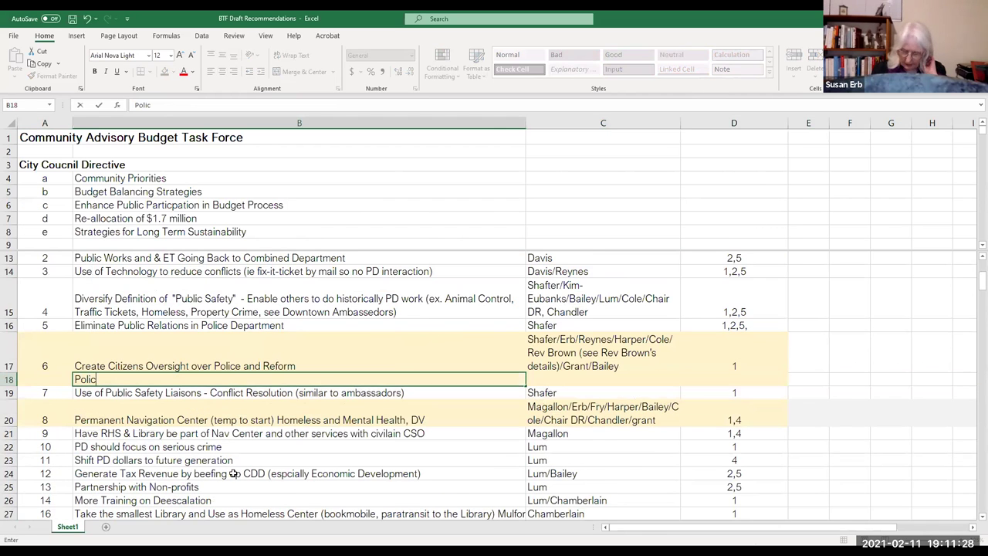
text(e repofrn)
key(BackSpace)
key(BackSpace)
key(BackSpace)
key(BackSpace)
key(BackSpace)
key(BackSpace)
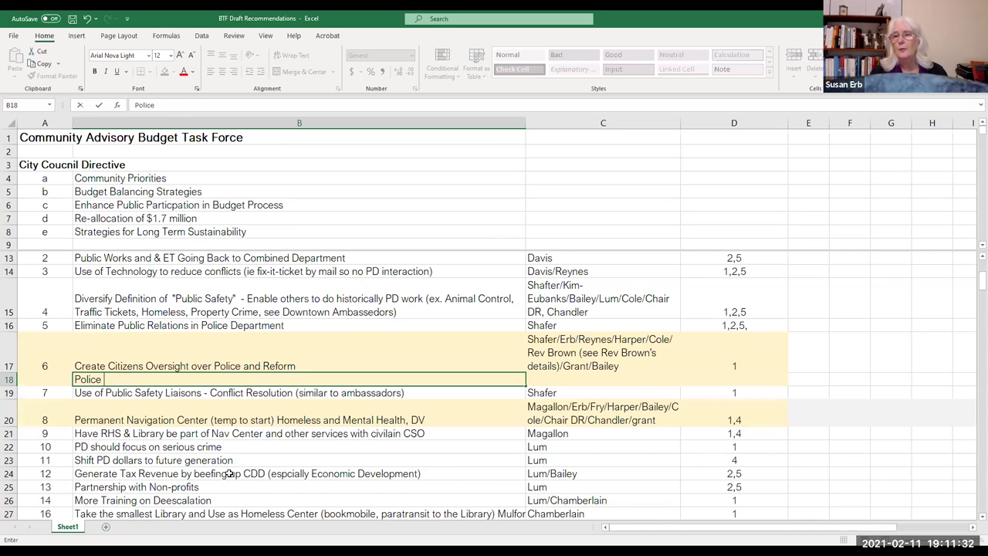
key(BackSpace)
key(BackSpace)
key(BackSpace)
key(BackSpace)
key(BackSpace)
key(BackSpace)
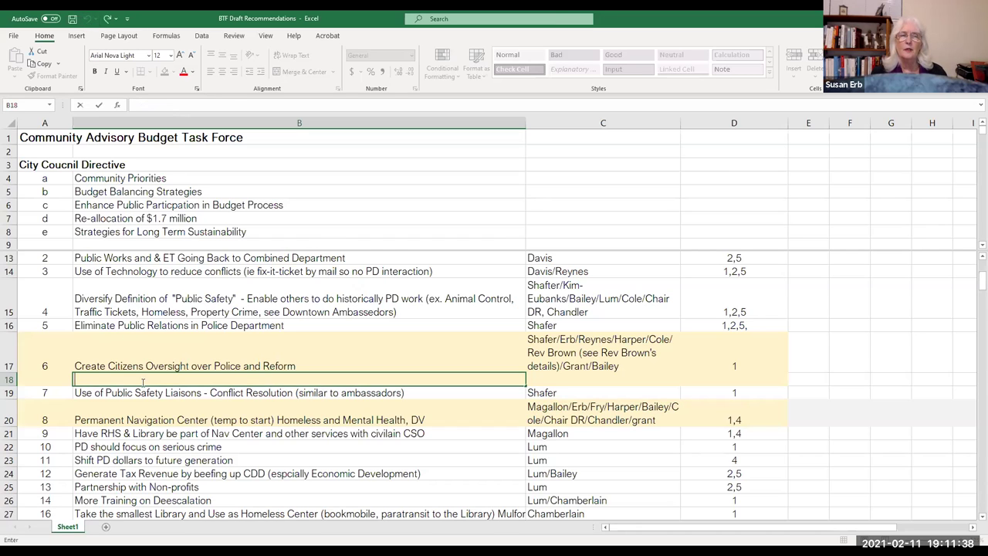
click(282, 447)
scroll(284, 446, down, 6)
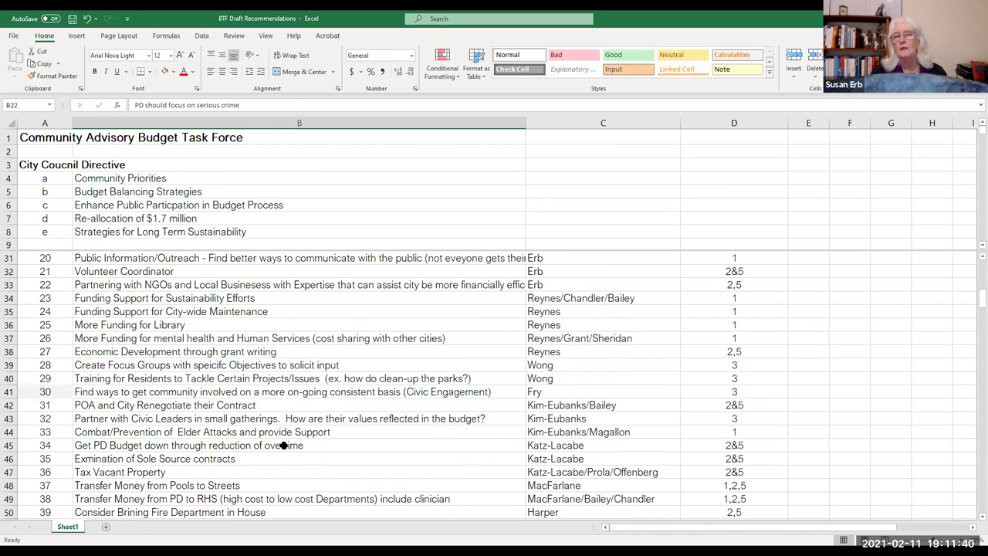
scroll(219, 409, up, 6)
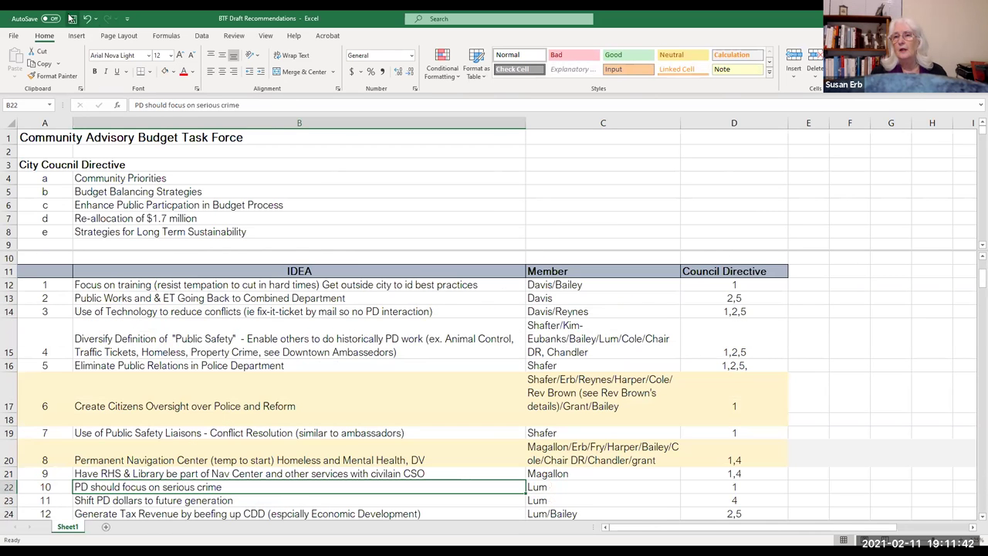
click(86, 17)
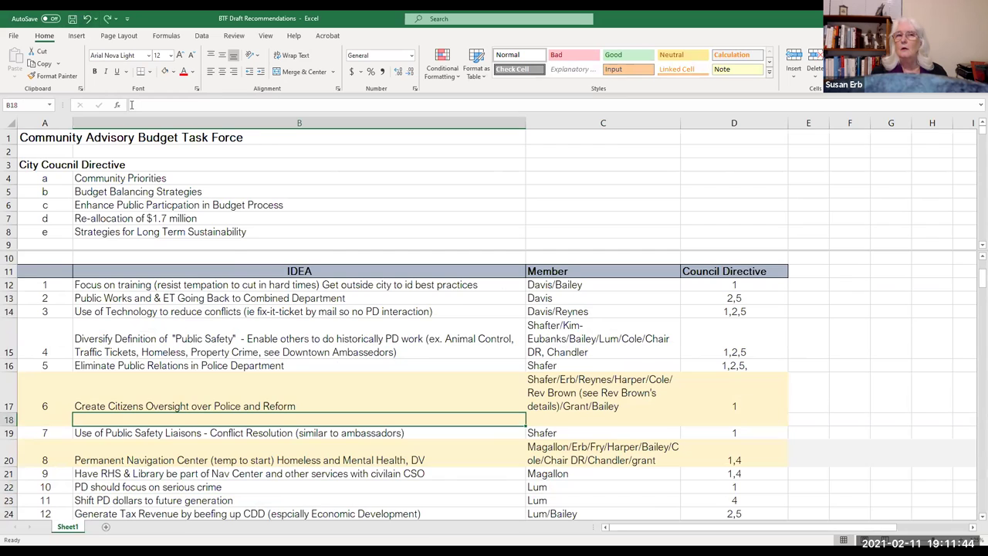
click(87, 18)
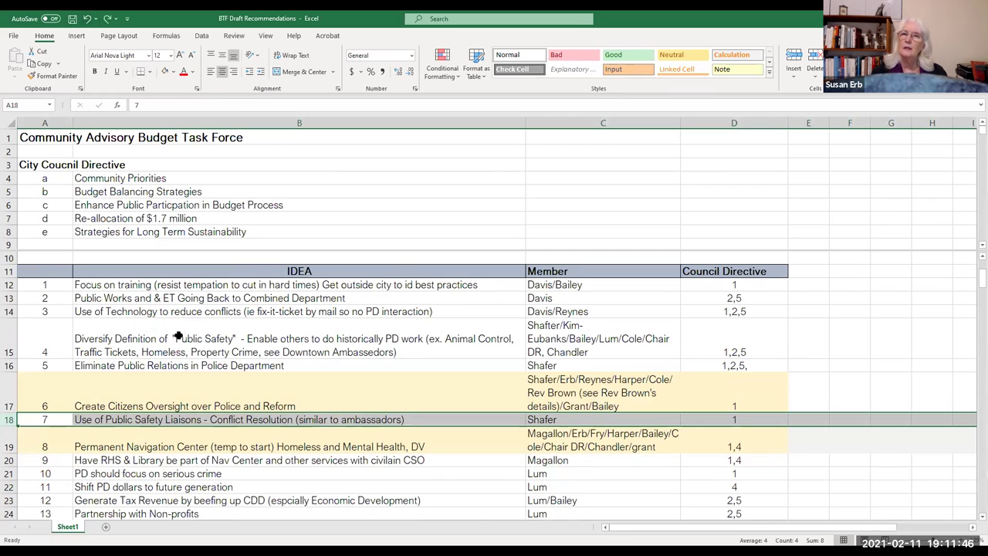
Type item 88's idea 'what services should be provdided outside the PD' in B94
scroll(177, 337, down, 18)
scroll(177, 337, down, 4)
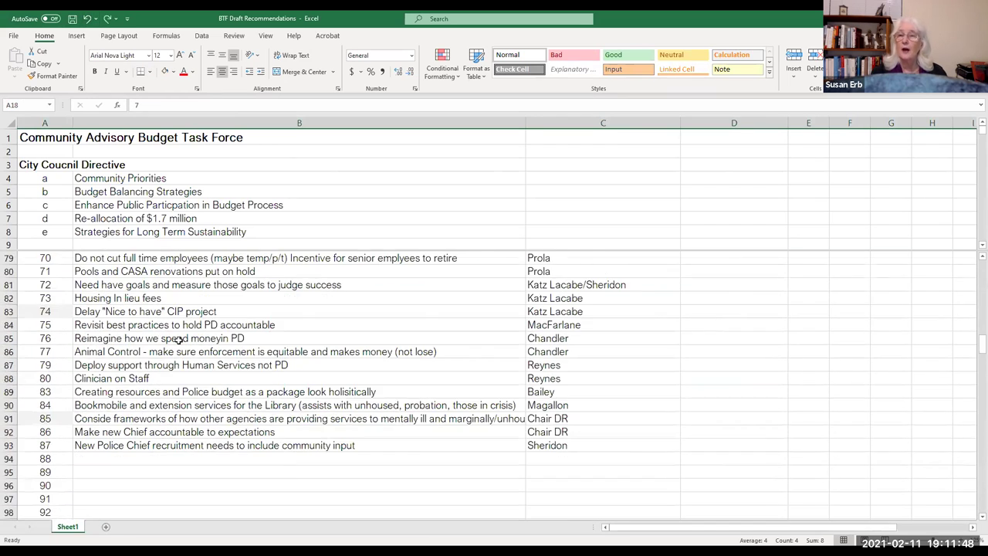
click(96, 458)
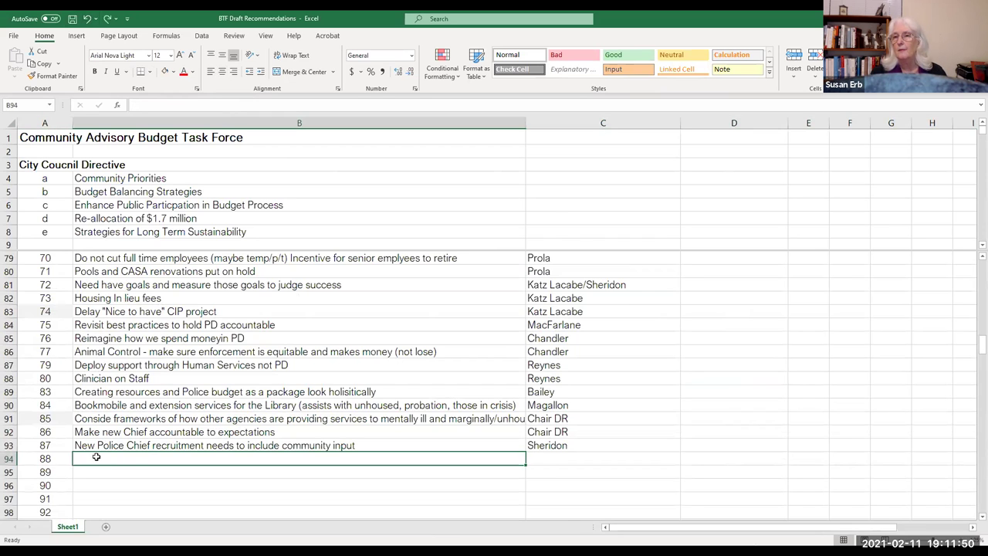
text(what services should be provde)
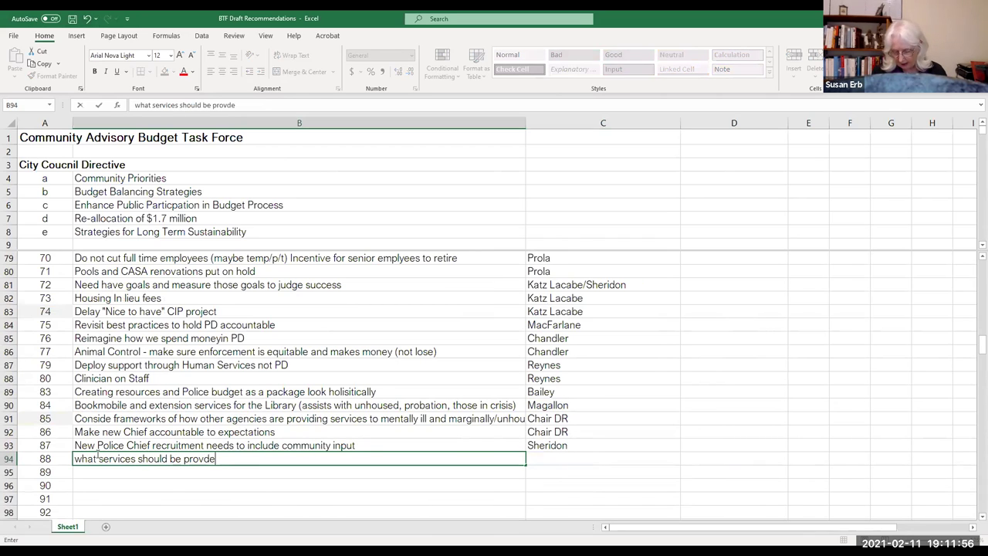
text(ided outside the)
key(BackSpace)
key(BackSpace)
key(BackSpace)
key(BackSpace)
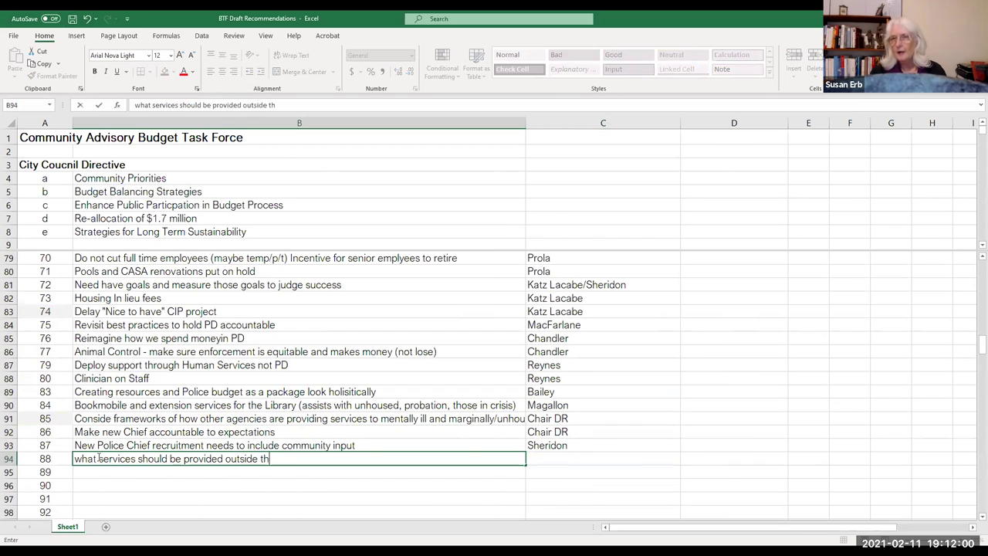
text(PD)
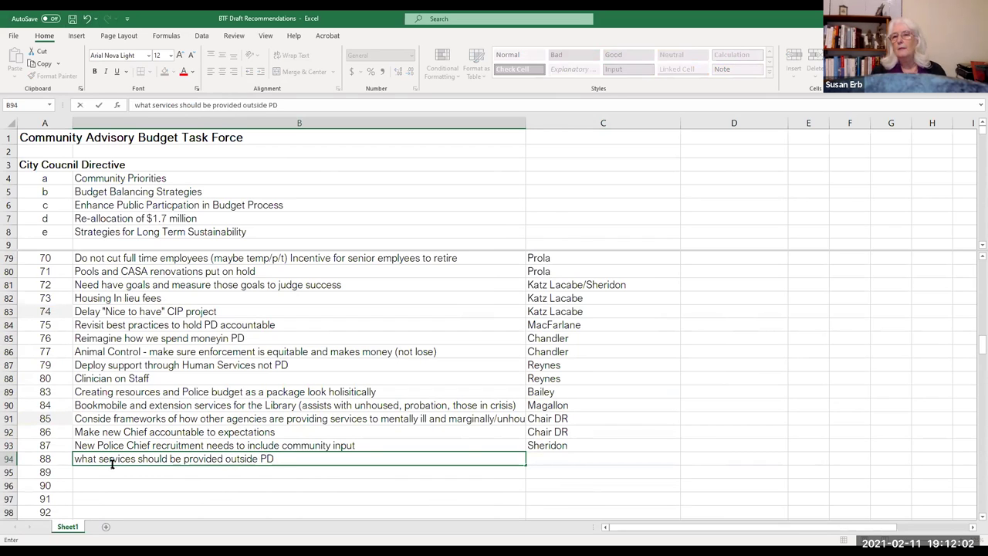
Prefix item 88 with 'Need to be very specific about' and enter its member's name
click(76, 459)
text(Need to b)
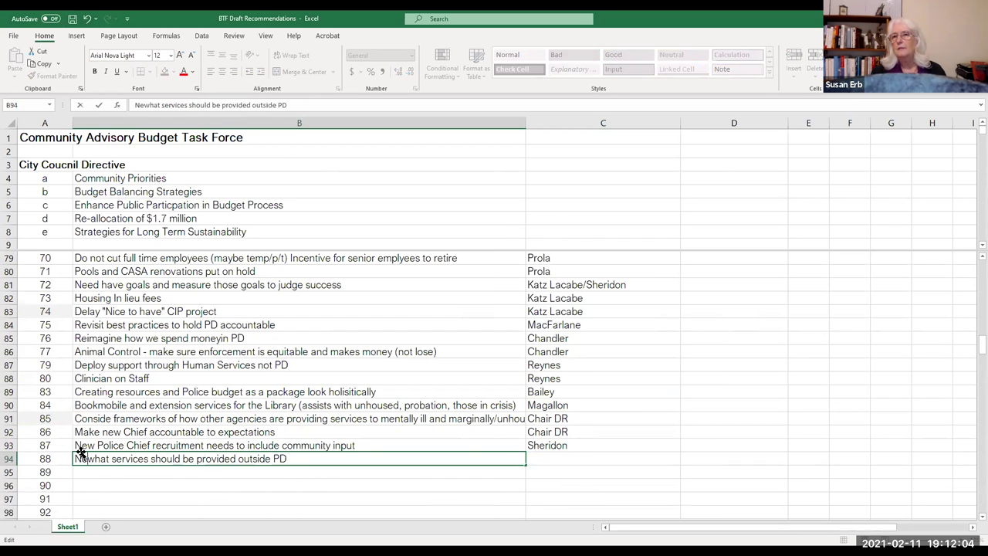
text(e very spec)
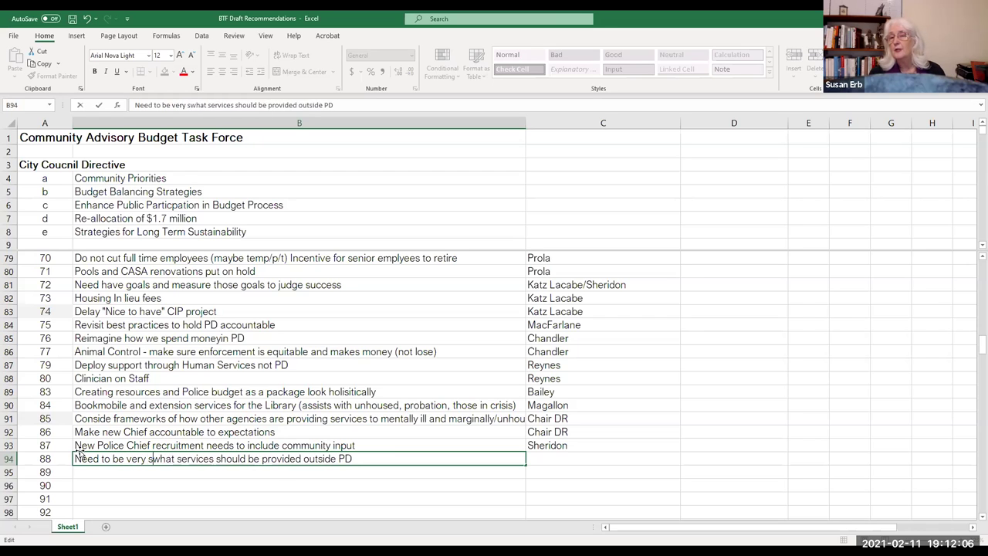
text(ific)
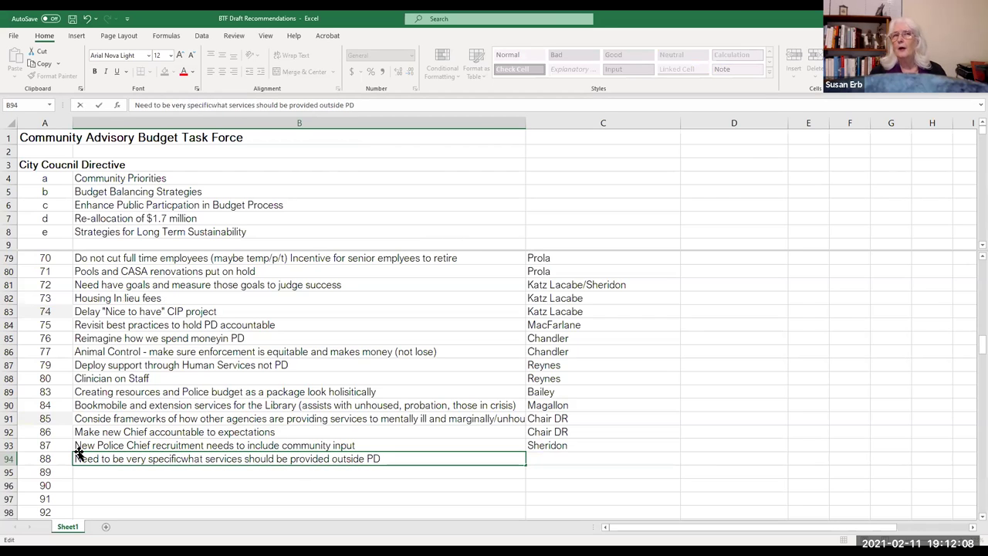
text( about)
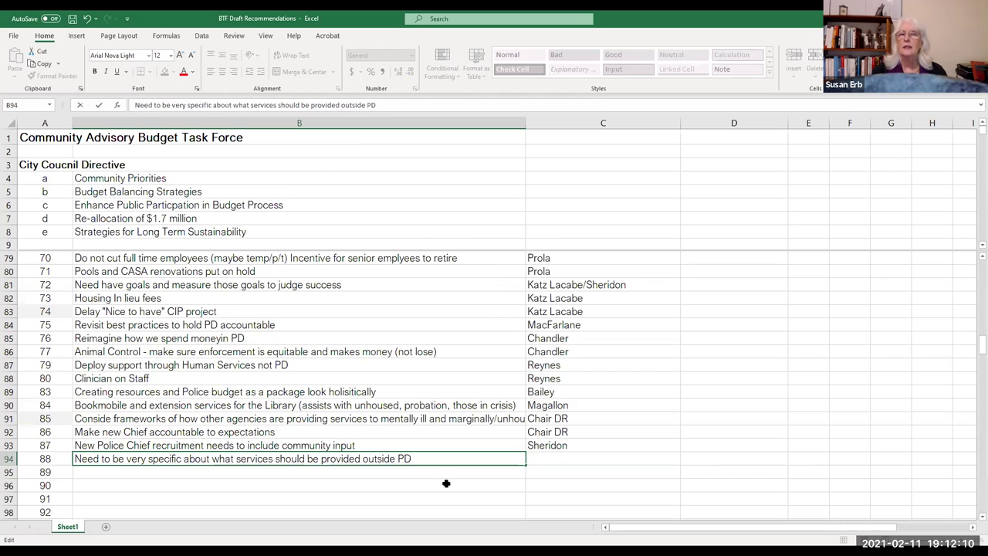
click(549, 459)
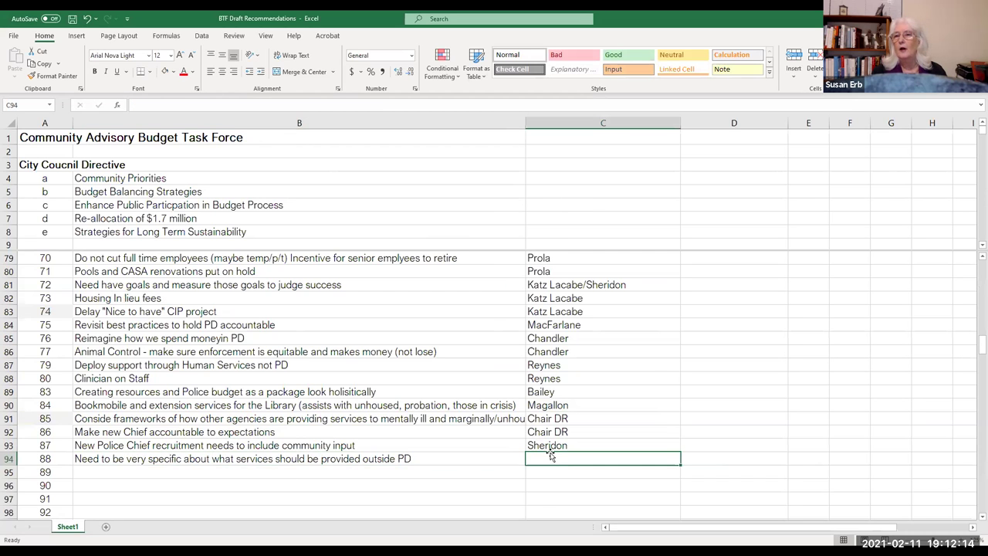
text(Erb)
click(189, 472)
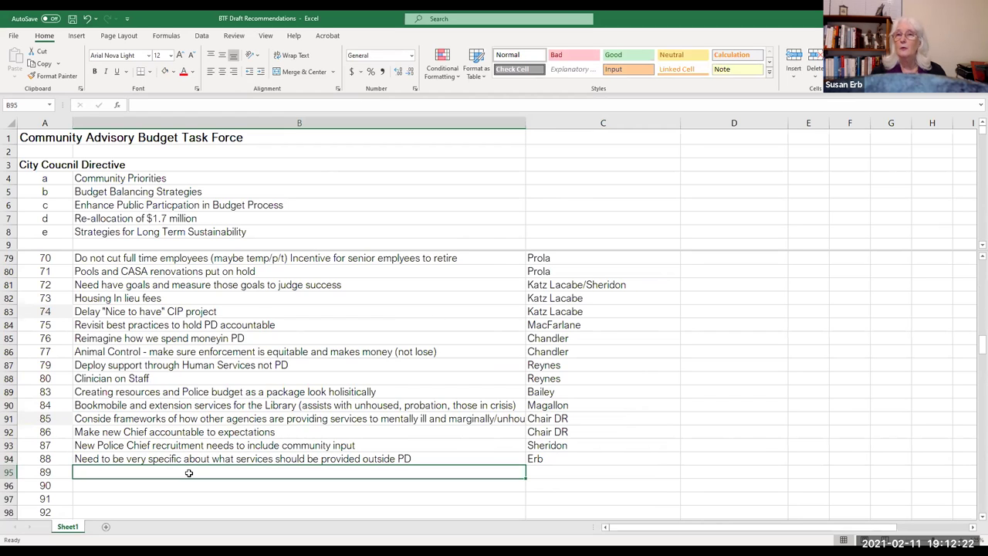
Extend item 88's text with 'and a clear alternatives include' wording
click(191, 462)
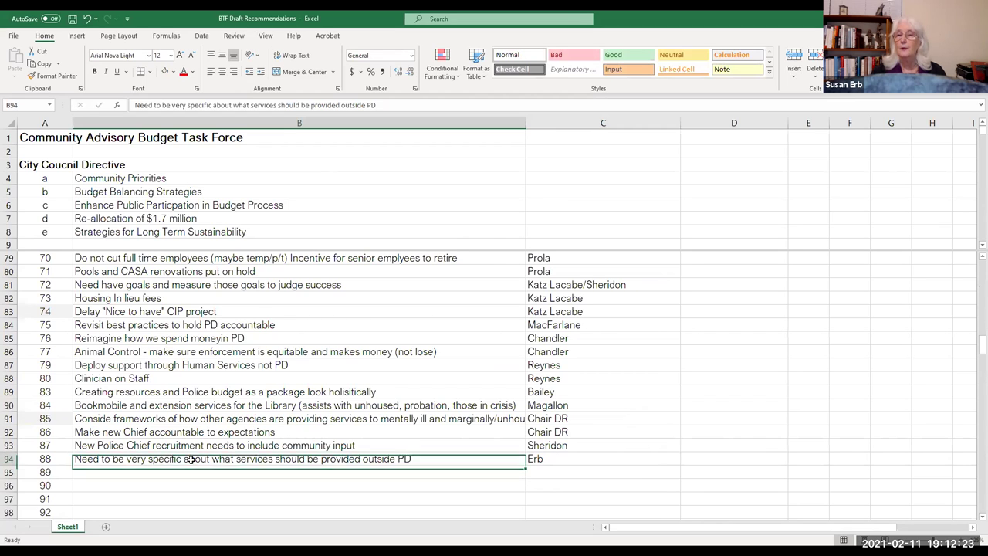
click(400, 103)
text(and a)
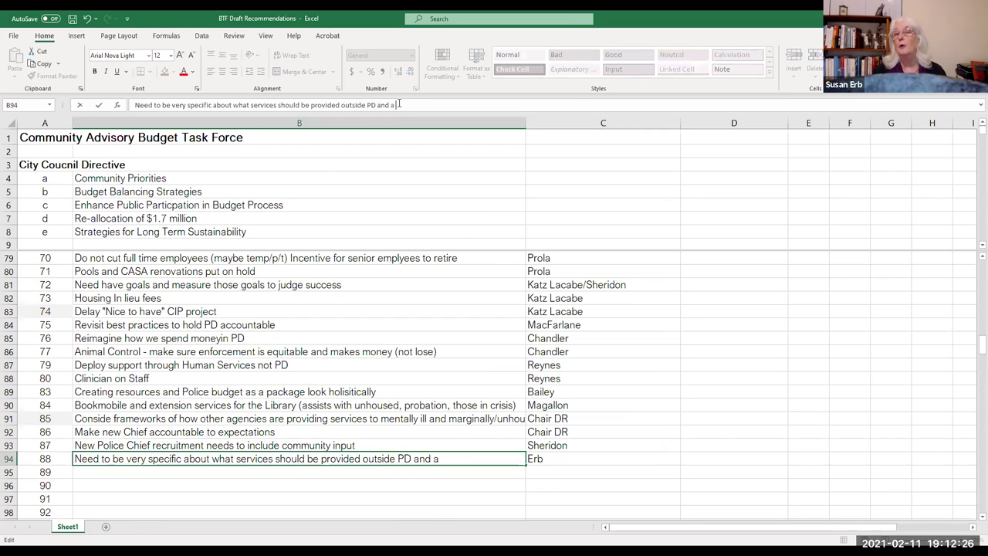
text( clear alterna)
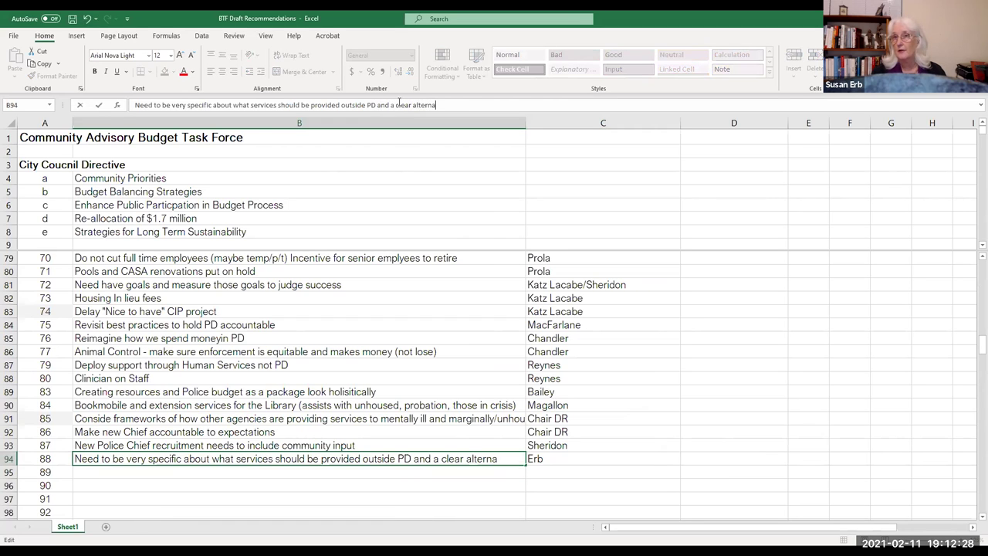
text(tives)
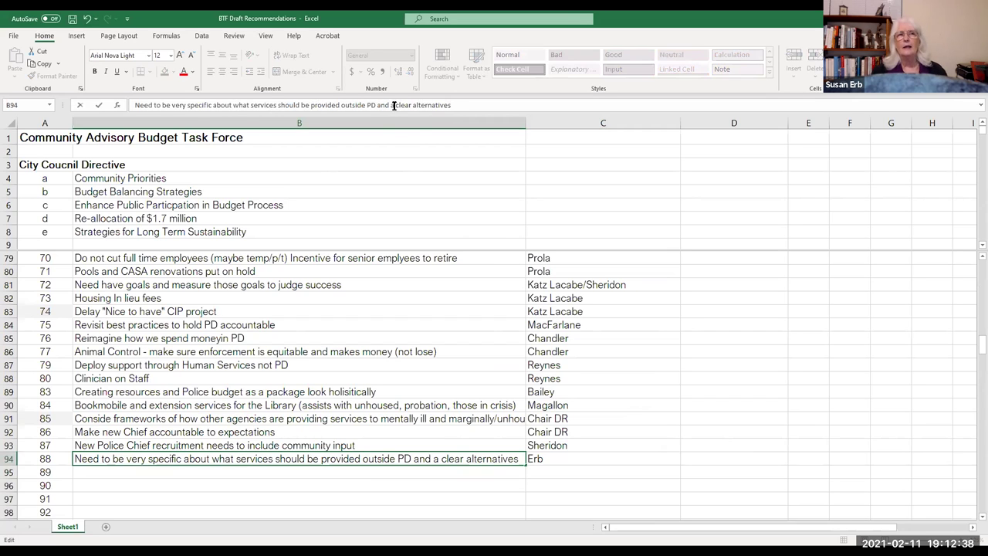
click(395, 109)
text(include)
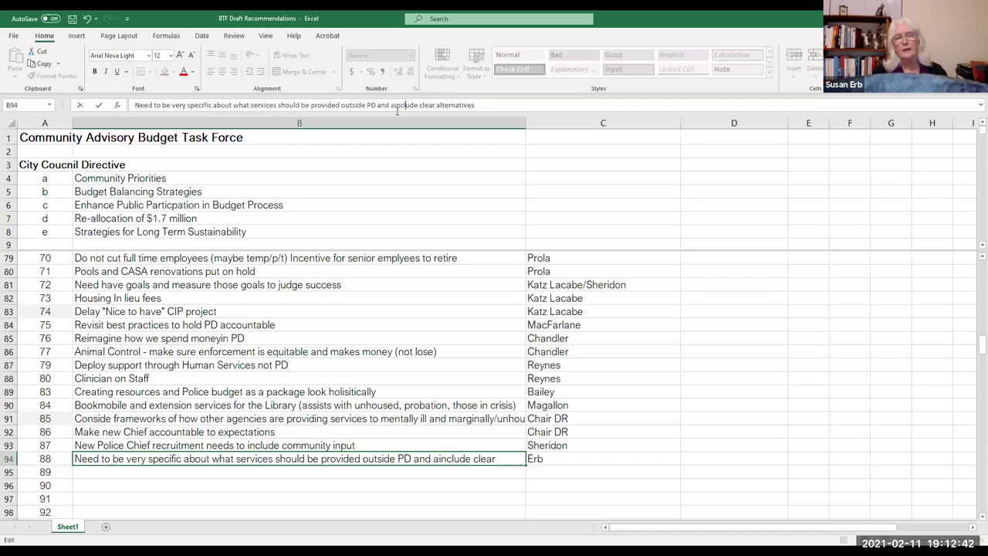
key(BackSpace)
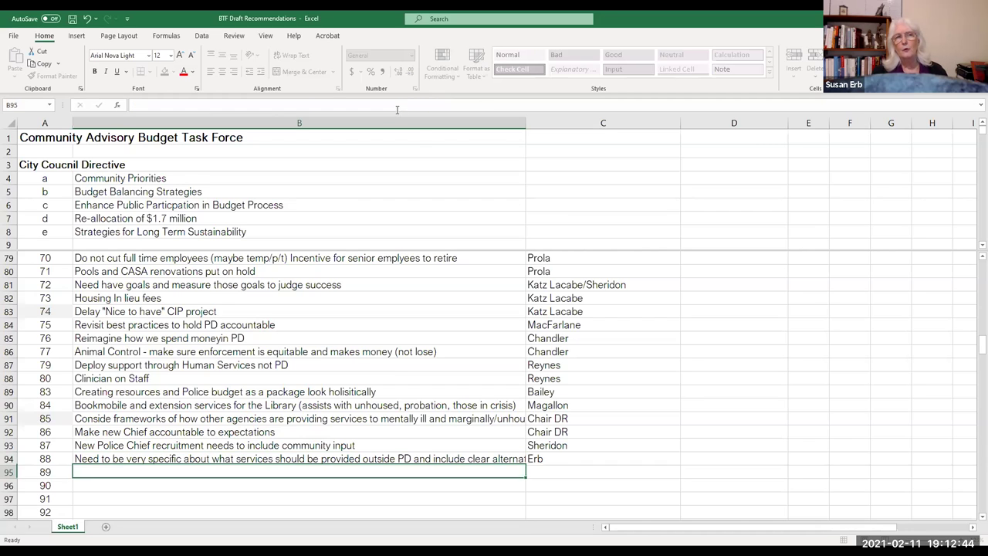
key(Return)
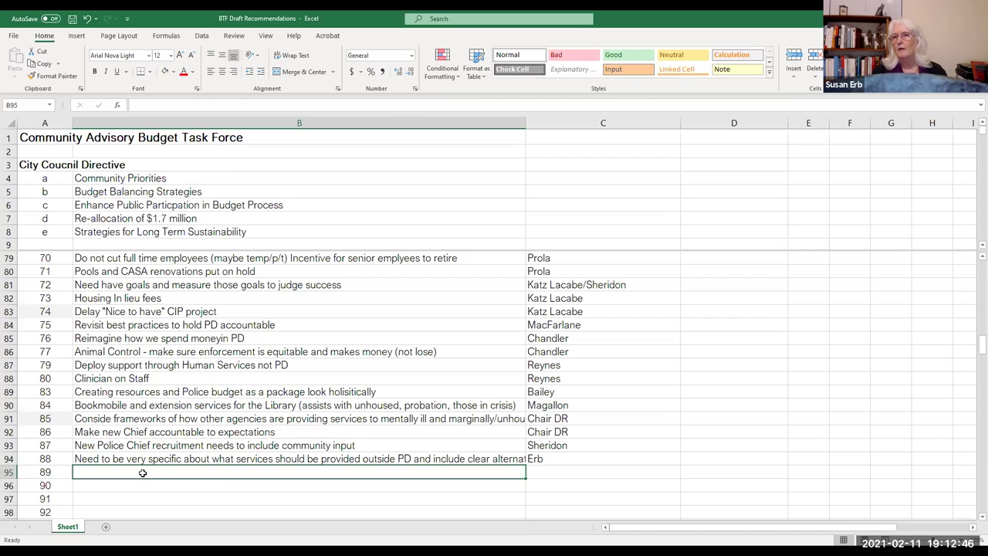
Add item 89 'City-wide reporting mechanisms of accompplishments (Performance Measures)' credited to the same member
text(City-wide report)
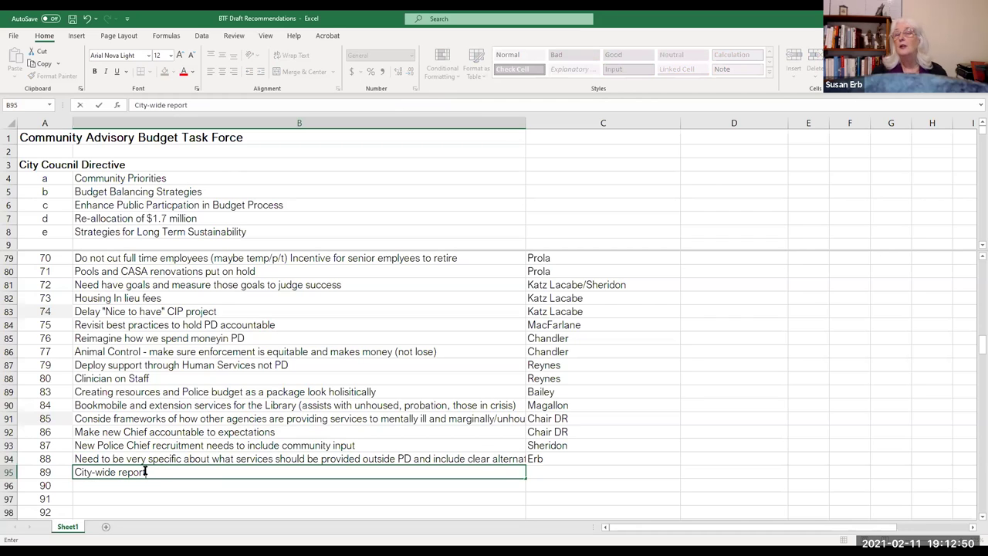
text(ing mechanis)
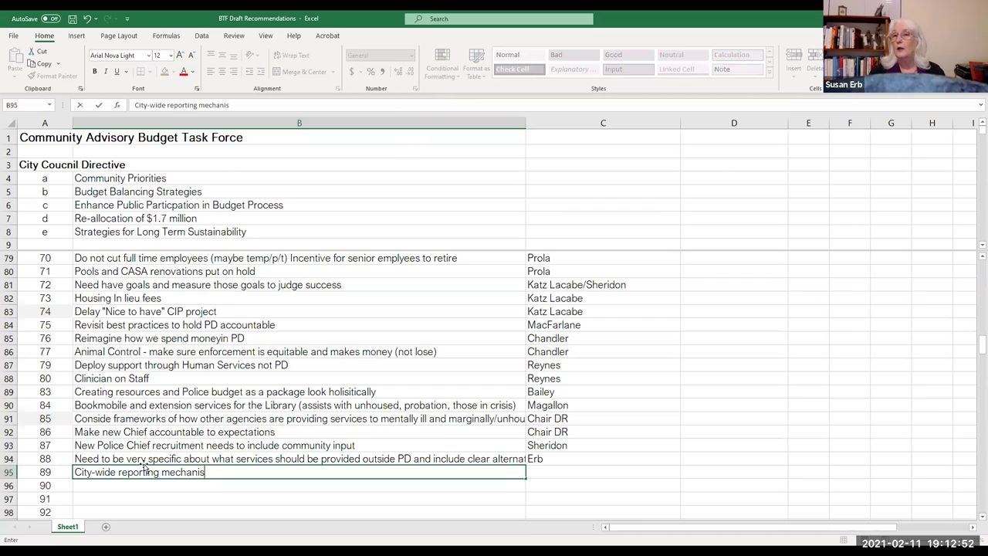
text(ms of)
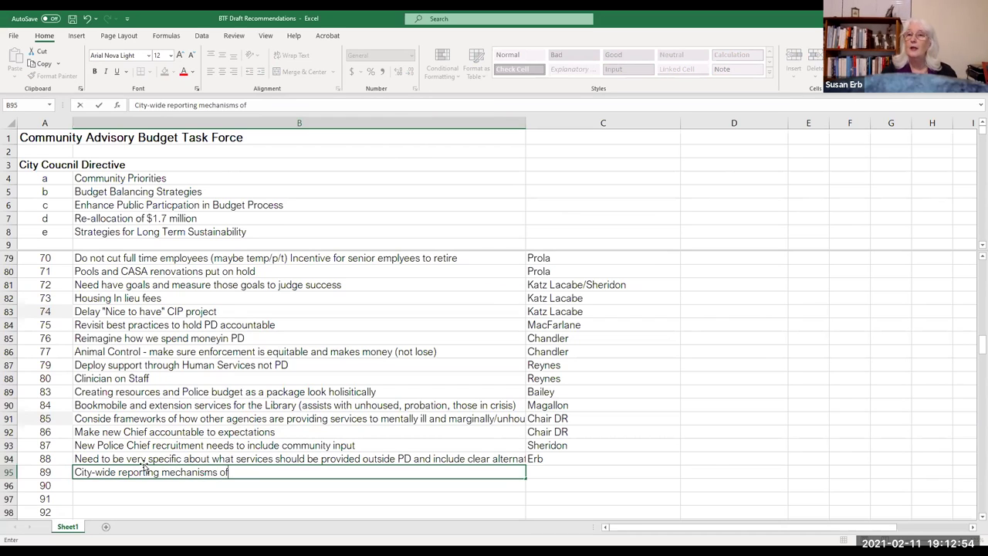
text( accompplishment)
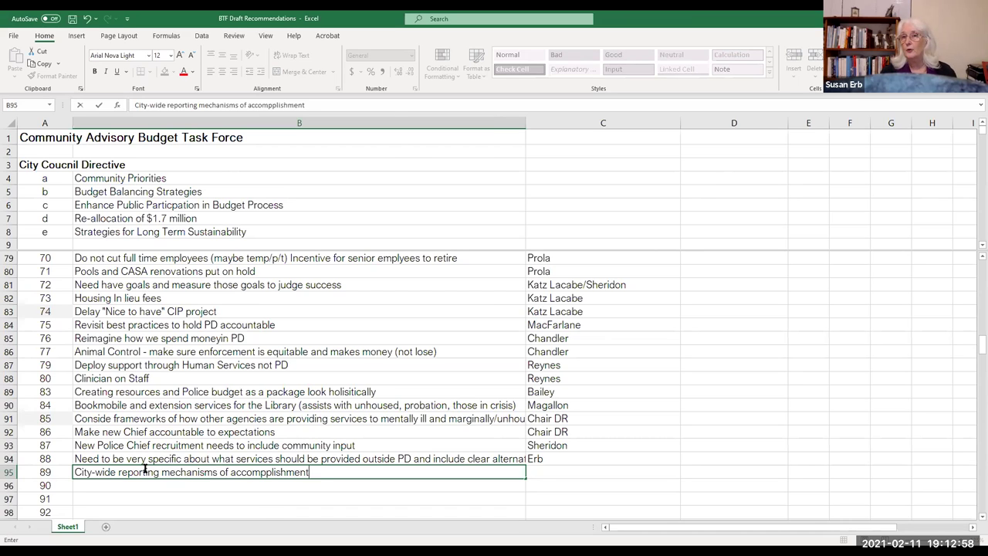
text(s (Perfo)
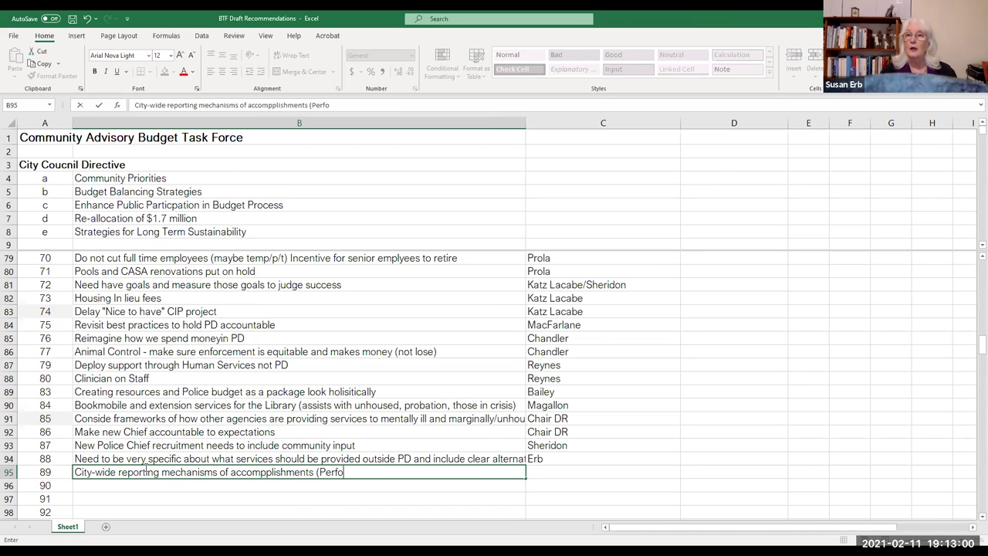
text(rmance Measures)
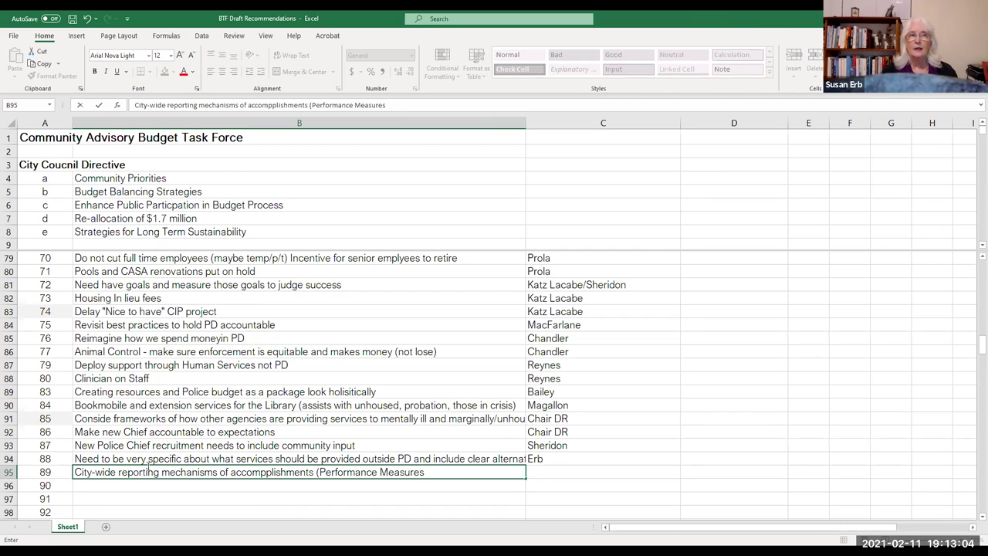
text(()
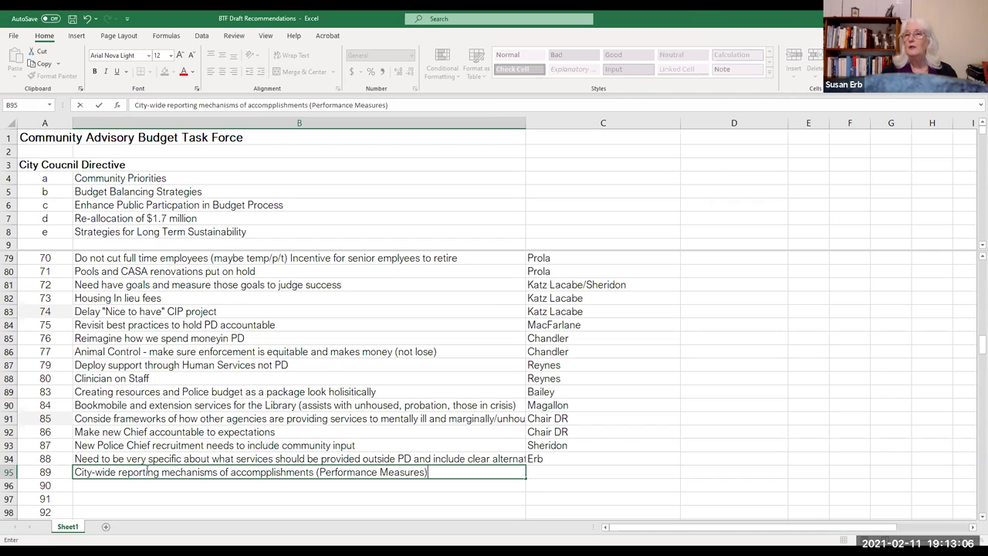
key(Tab)
text(Er)
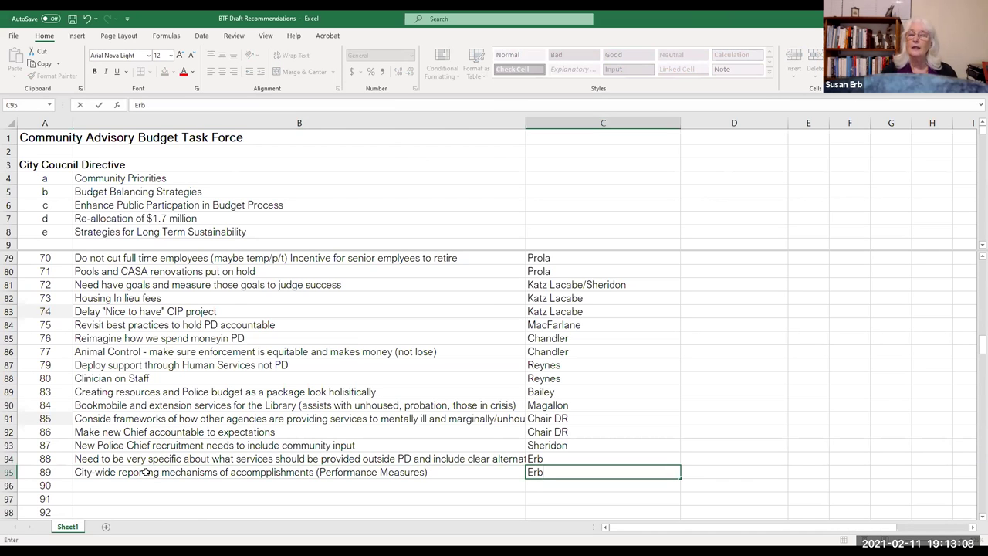
text(b)
drag(207, 423, 206, 432)
scroll(223, 494, down, 3)
click(359, 403)
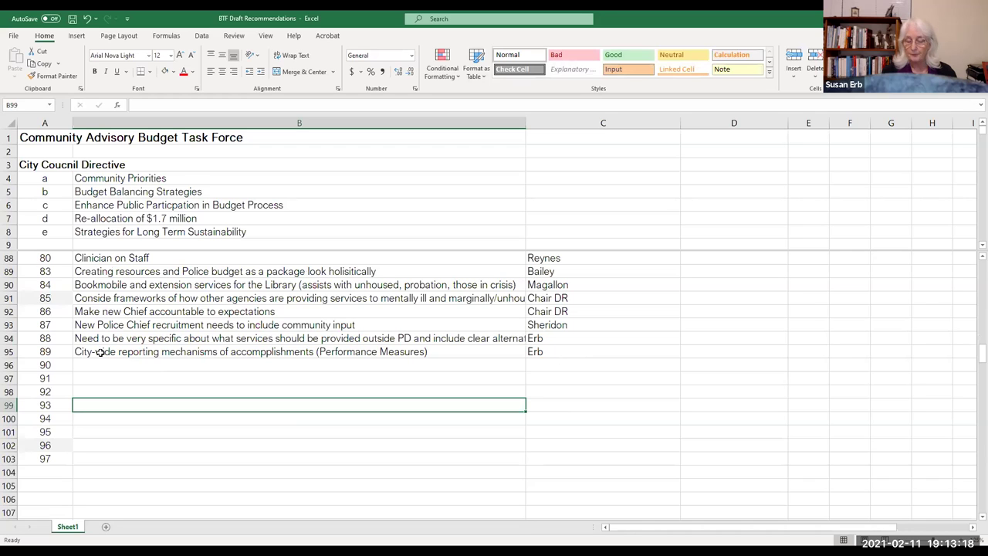
Append 'which should include Priorities' to item 89's text in B95
click(448, 352)
click(403, 105)
text(which should incl)
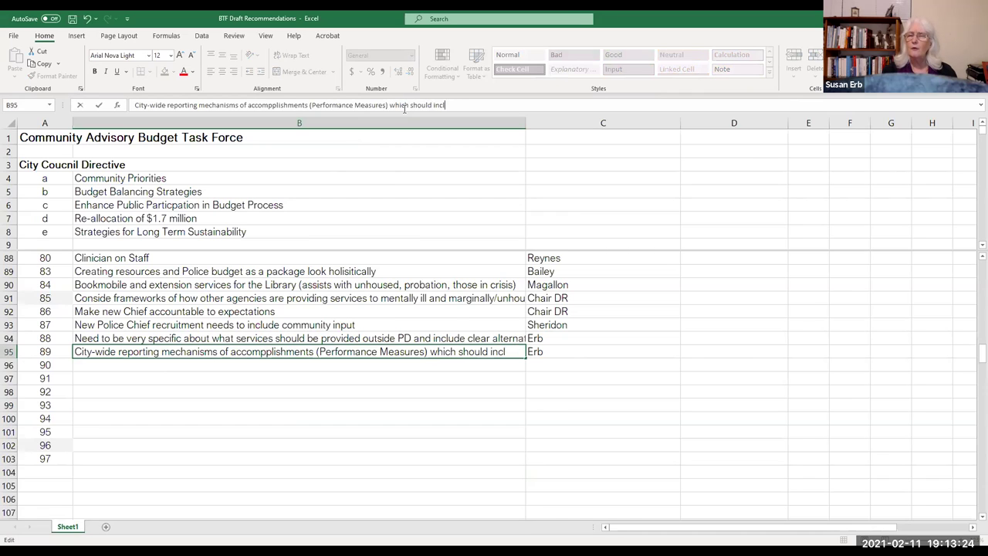
text(ude Prioritie)
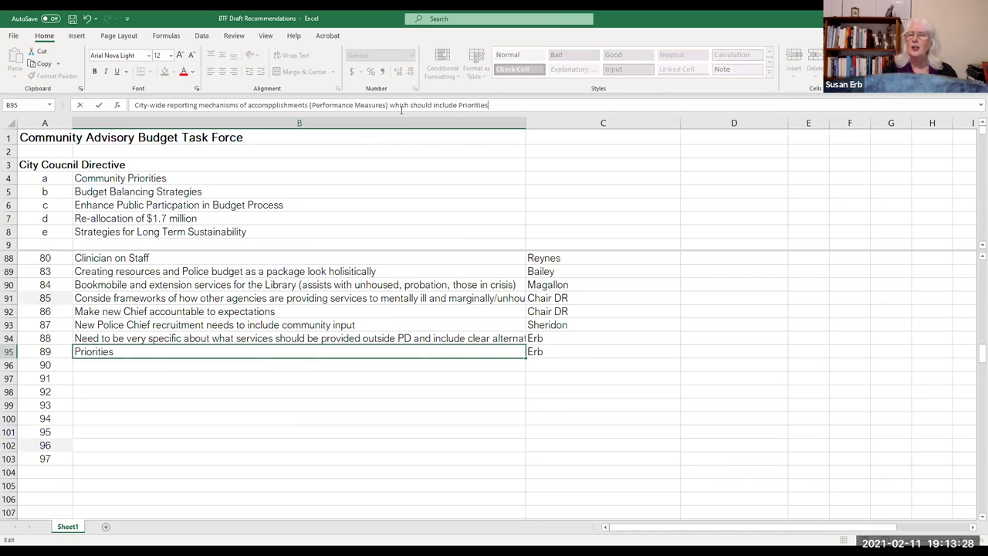
text(s)
key(Return)
click(280, 353)
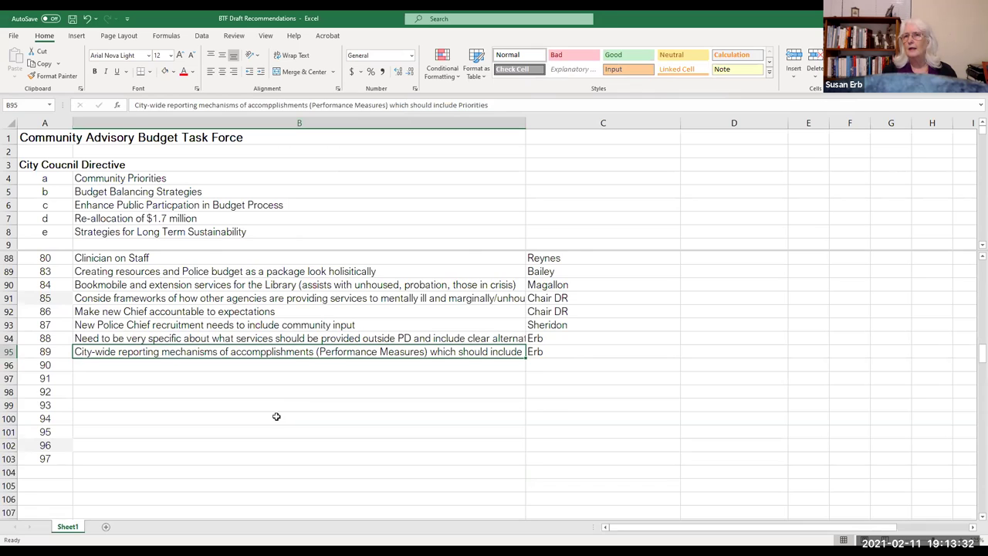
scroll(276, 411, up, 2)
scroll(275, 408, up, 1)
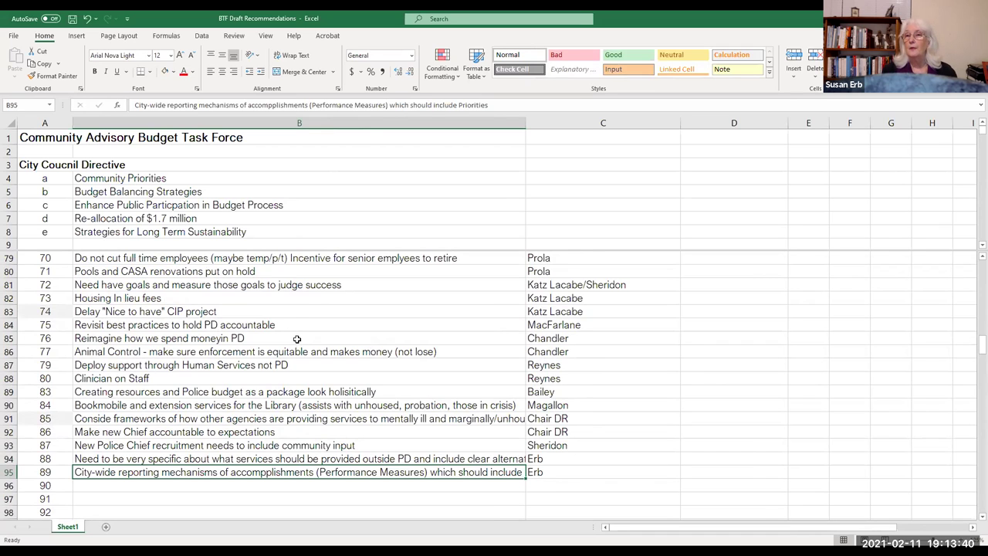
click(86, 486)
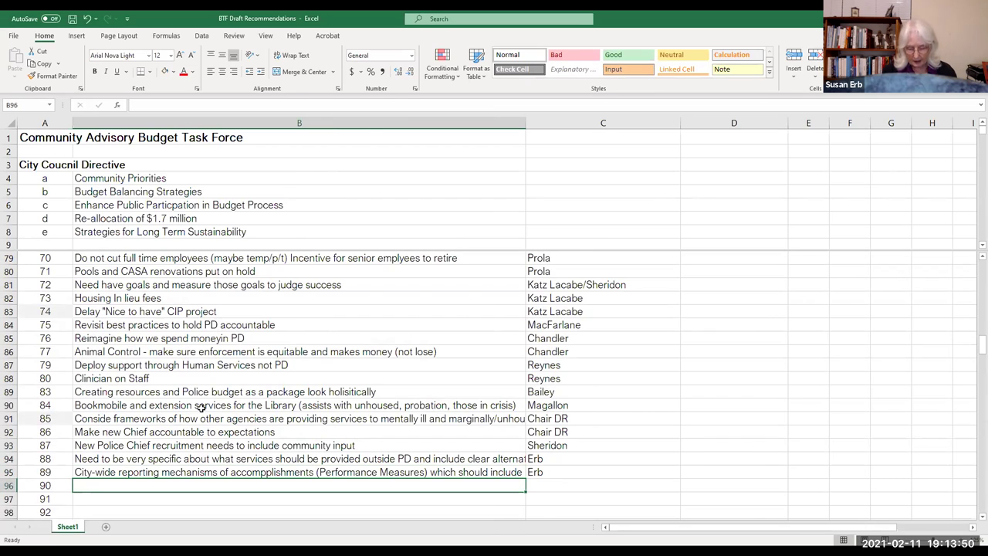
Type 'Code Enformcent Fines' for item 90 in B96 and scroll up to the IDEA header
text(Code Enformce)
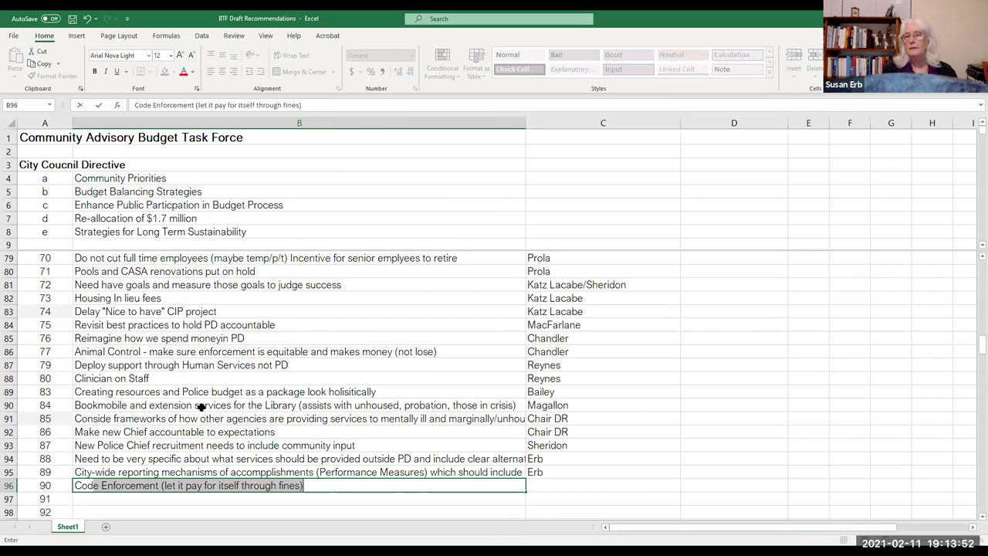
text(nt )
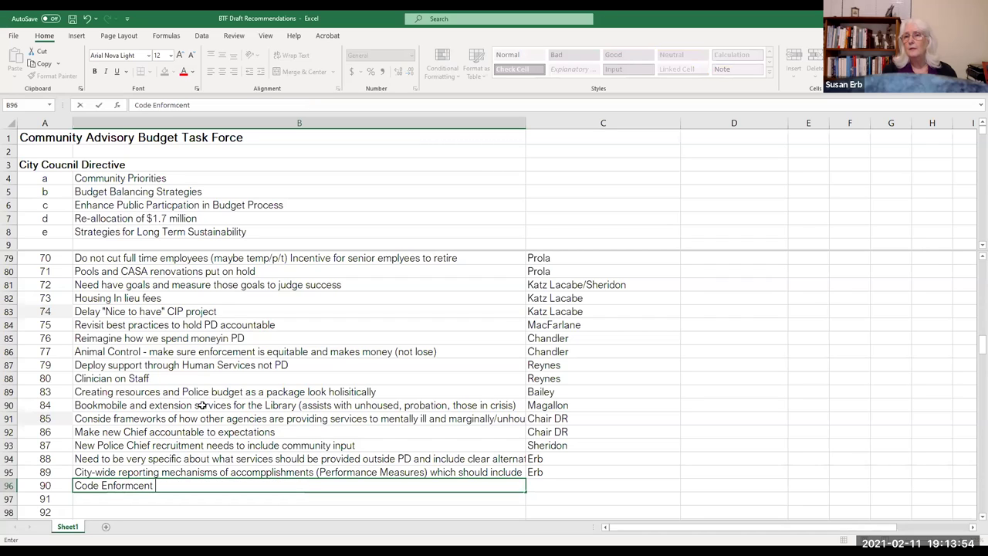
text(Fina)
text(s)
scroll(258, 404, up, 3)
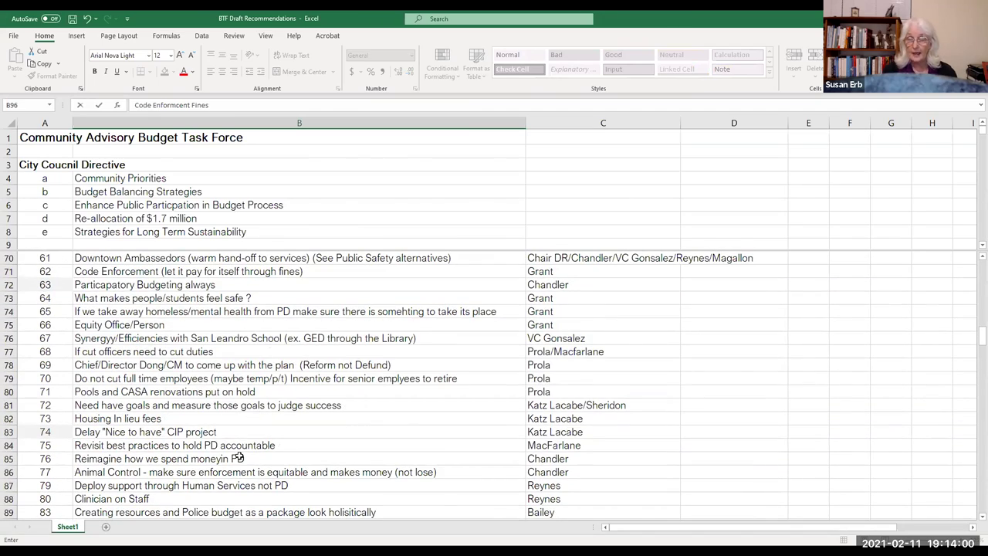
scroll(284, 421, up, 15)
scroll(299, 390, up, 2)
scroll(300, 390, down, 4)
scroll(189, 299, up, 1)
scroll(187, 301, up, 1)
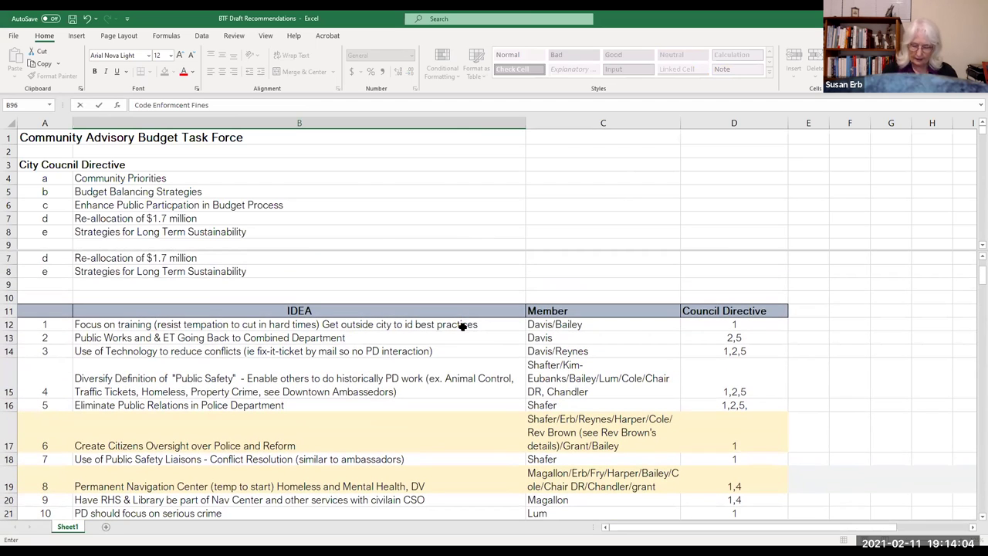
Append another member's surname after a '/' to item 1's attribution in C12
click(604, 324)
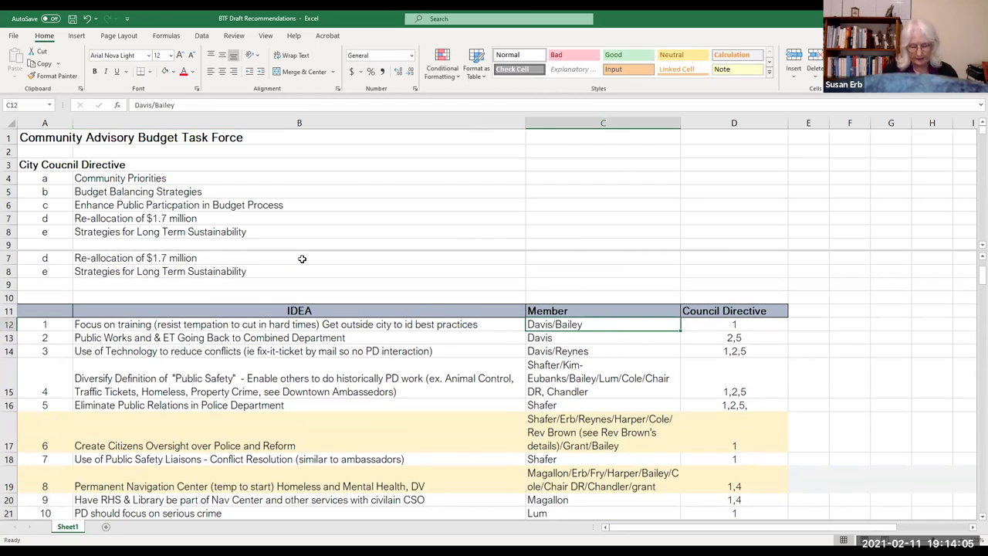
click(194, 103)
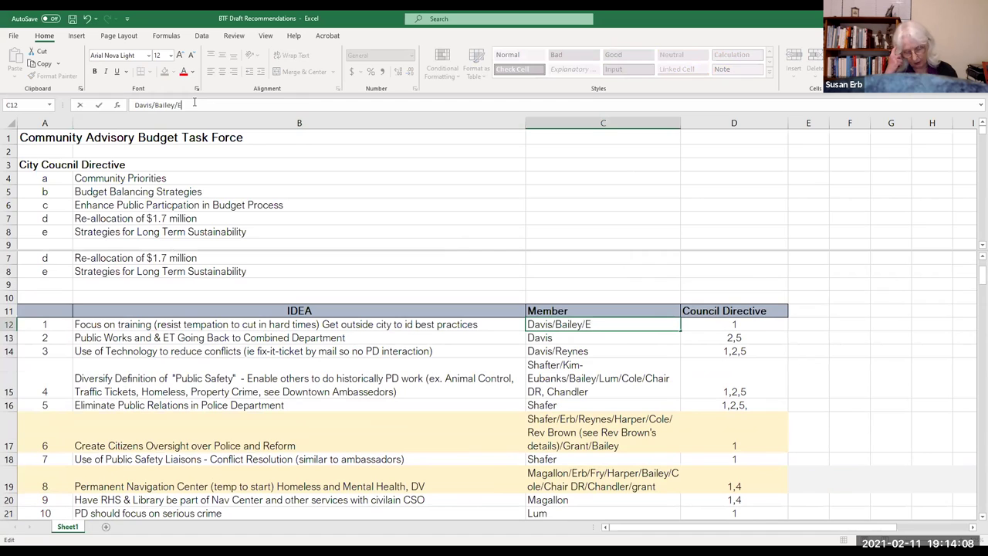
key(Return)
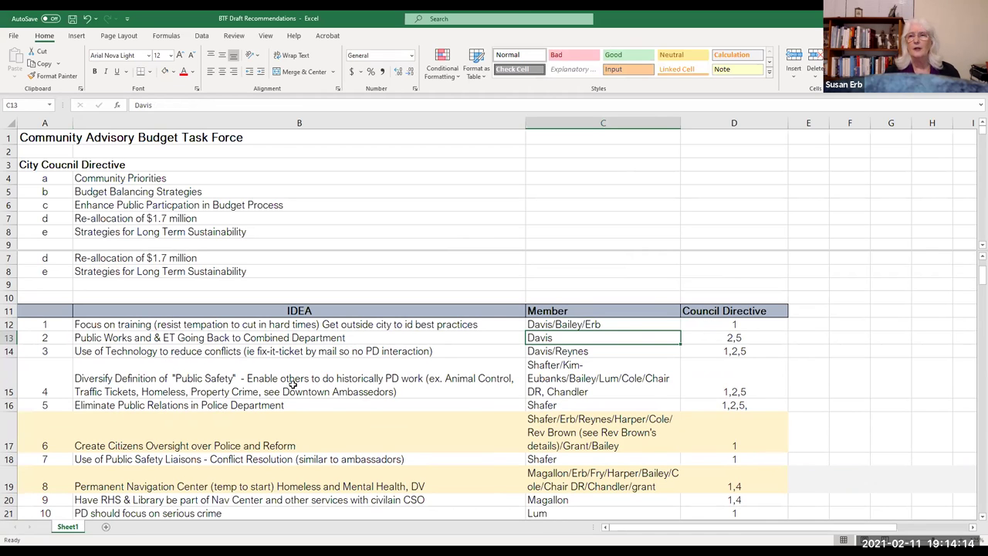
Scroll down through the earlier budget ideas to around item 52
scroll(306, 387, down, 1)
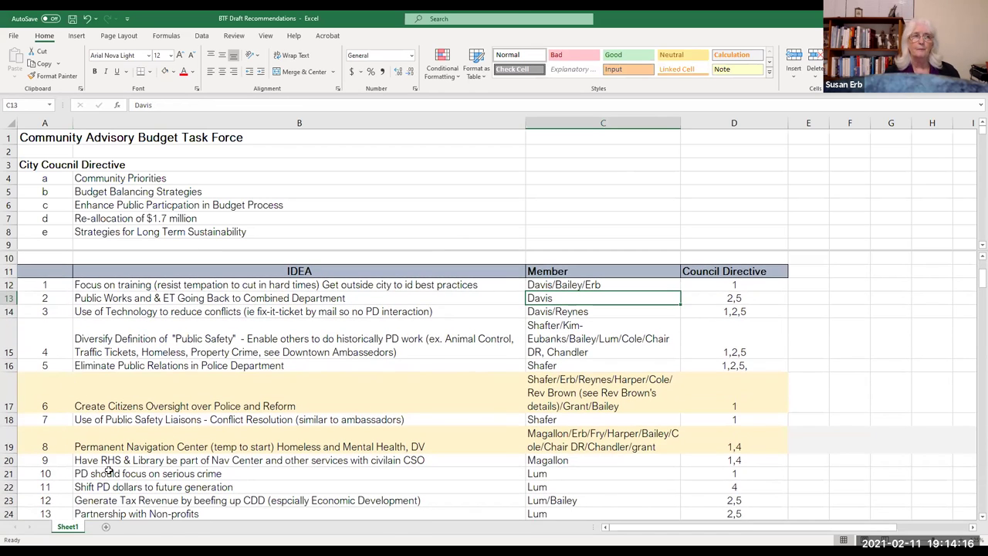
scroll(231, 331, down, 3)
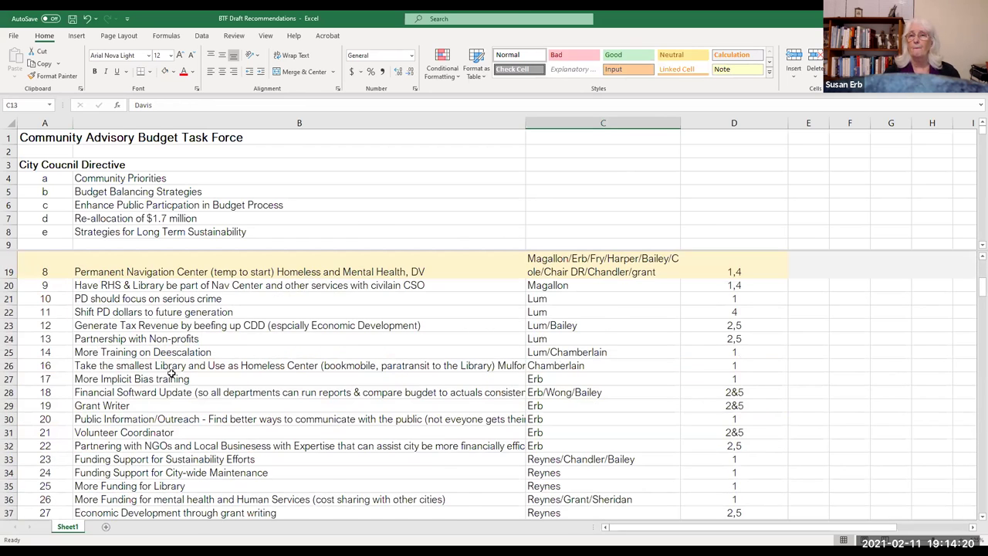
scroll(171, 374, down, 2)
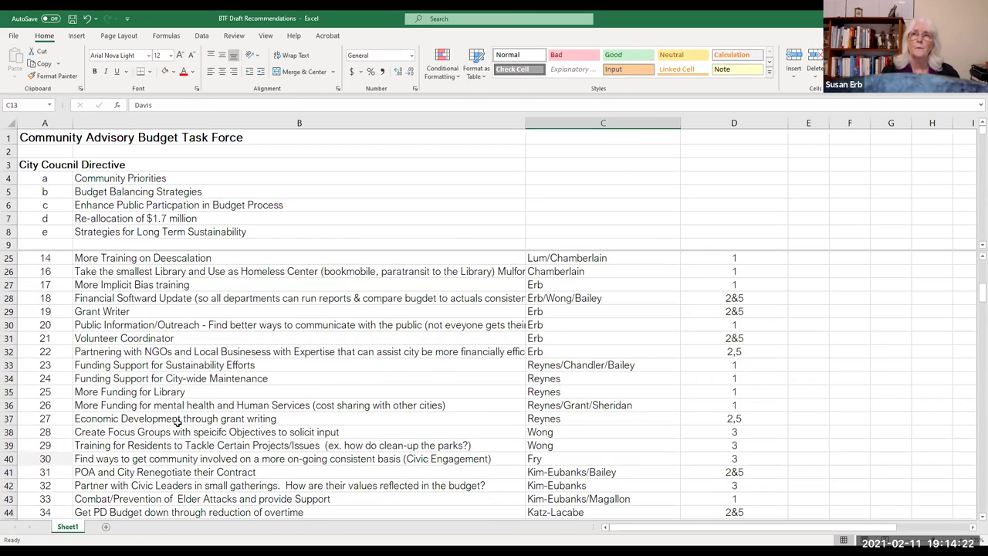
scroll(216, 412, down, 2)
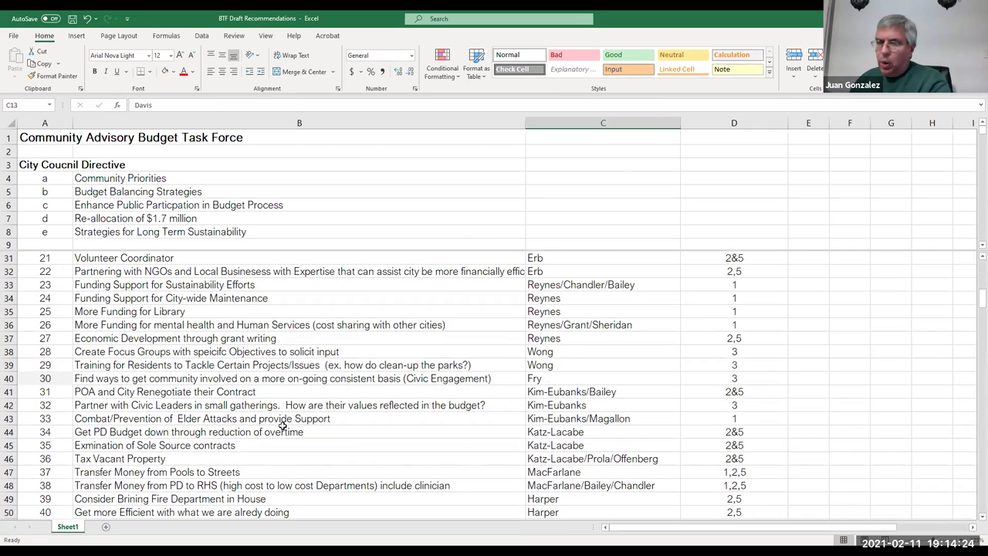
scroll(231, 409, down, 2)
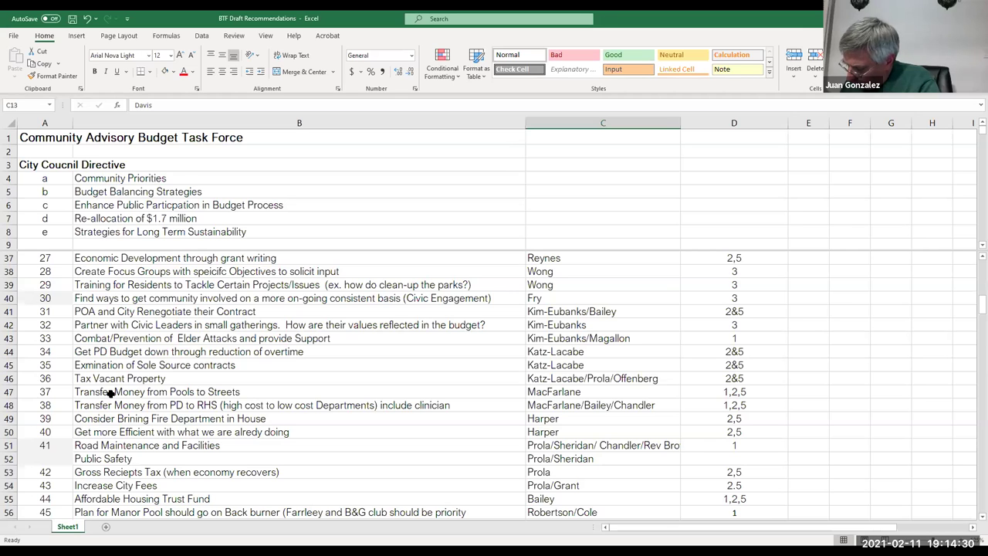
scroll(273, 391, down, 2)
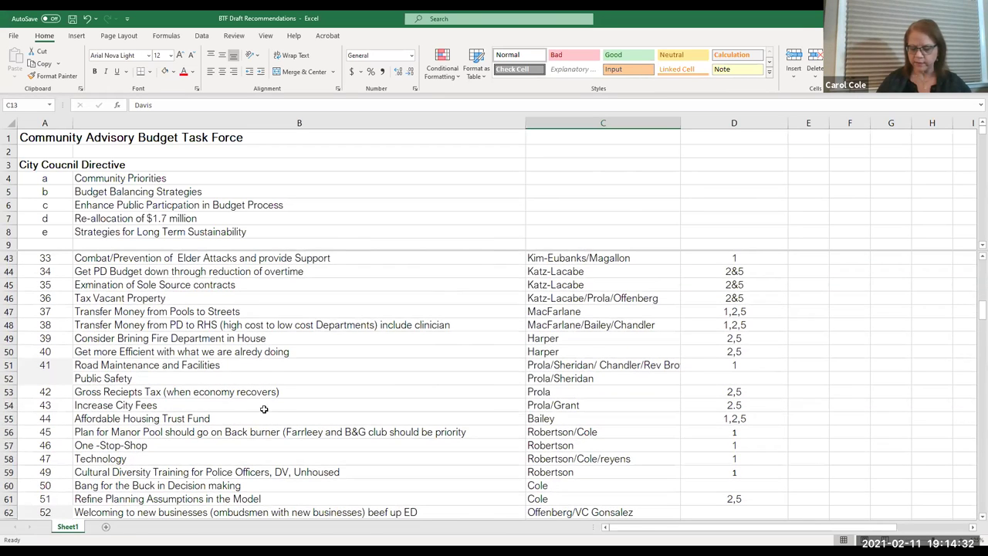
Add a third member's surname to item 45's attribution in C56, replacing the mistyped characters
click(591, 434)
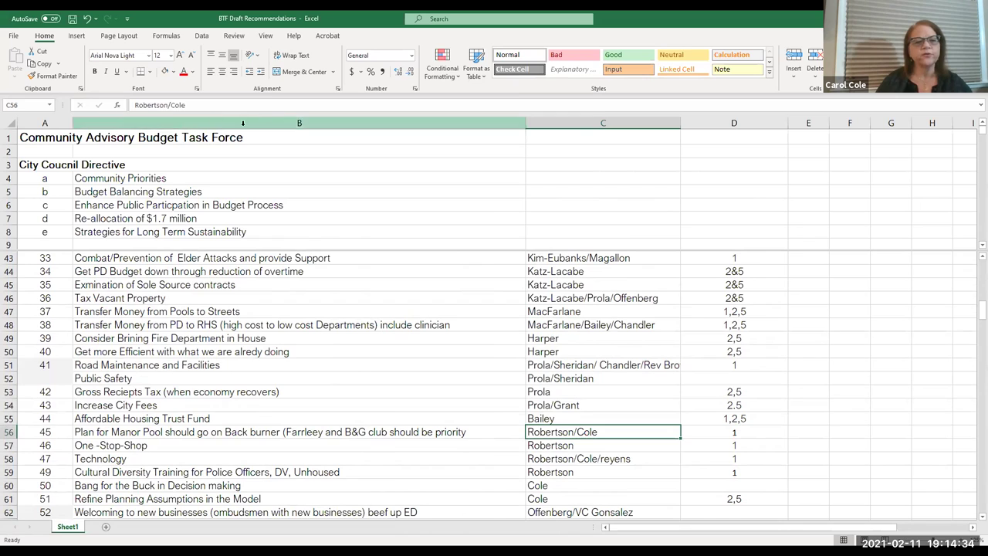
click(204, 106)
text(?erb)
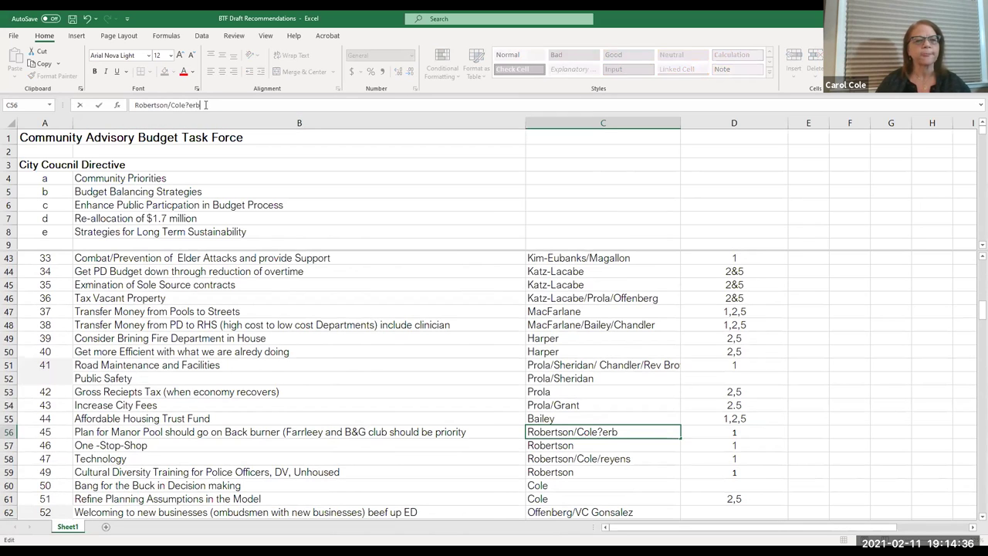
key(Return)
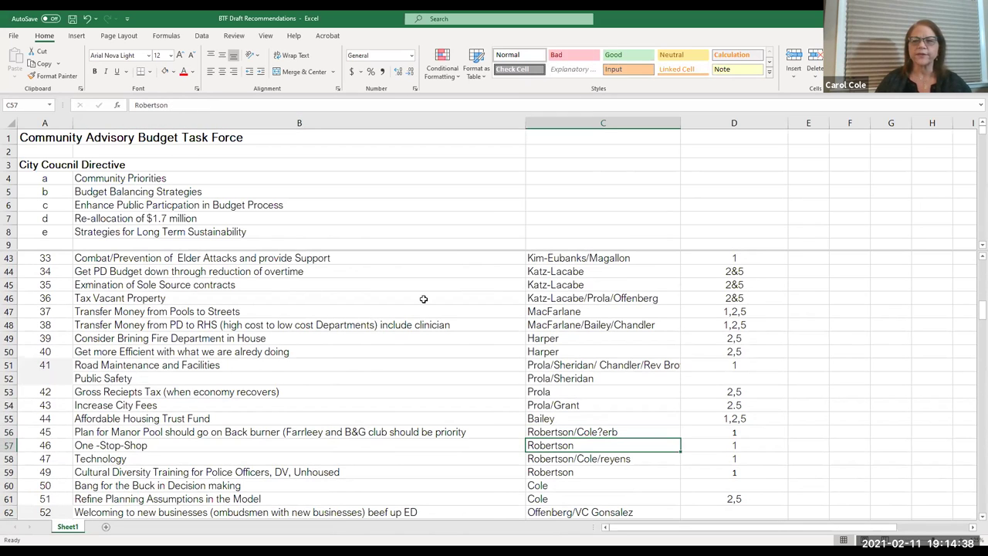
click(551, 432)
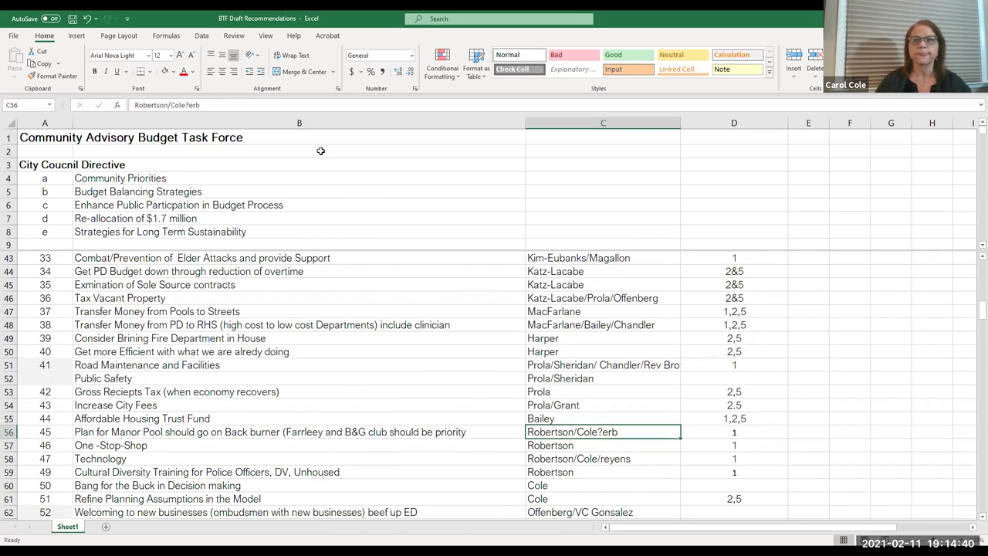
click(201, 105)
key(BackSpace)
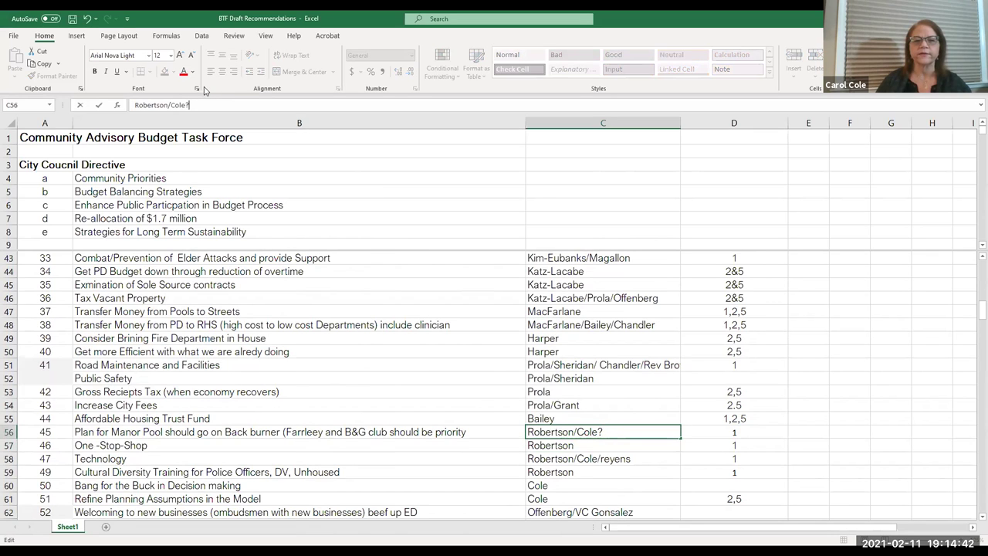
text(Erb)
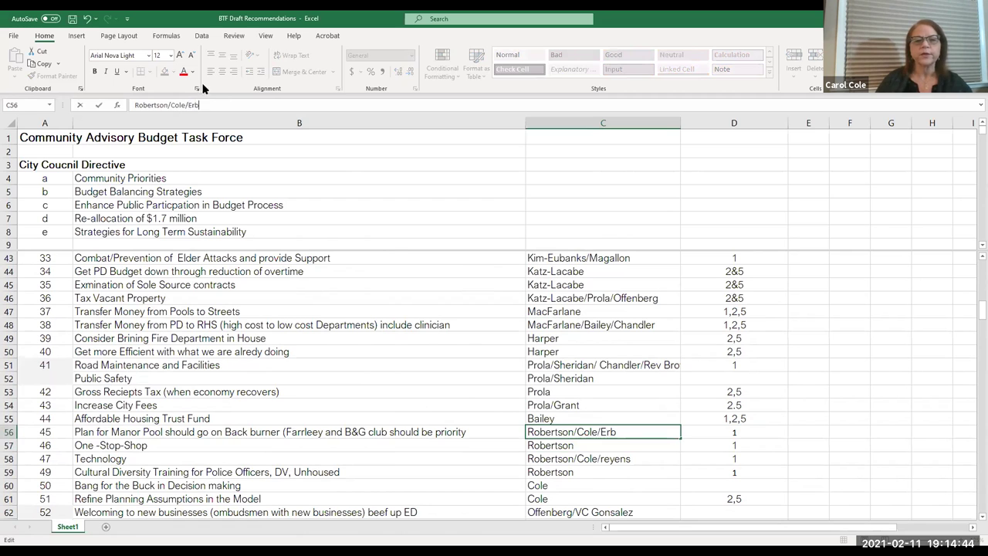
key(Return)
scroll(373, 413, down, 14)
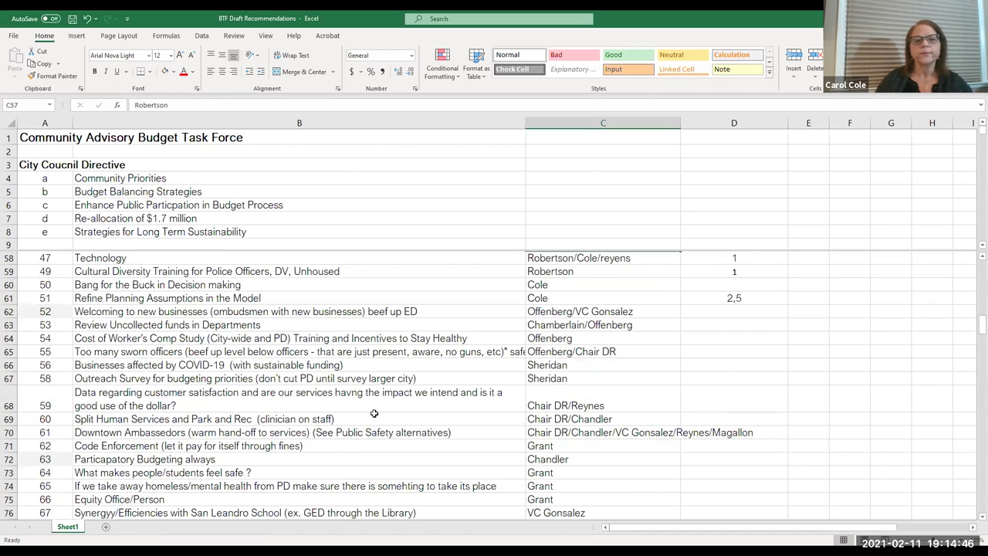
Enter item 91 in B97 as 'Continue Soft Hiring Freeze/review when postiions become vacant', credited to a member
click(101, 417)
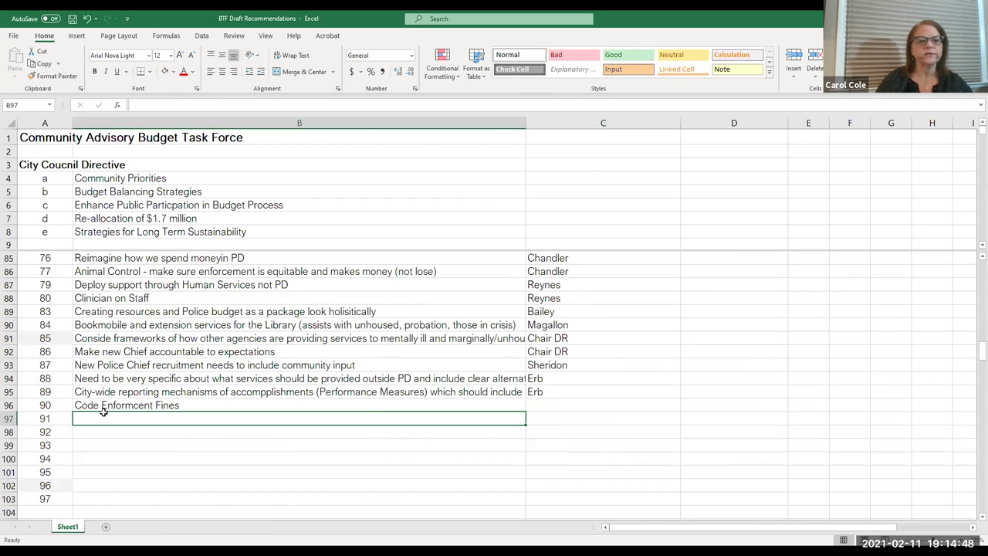
text(Cont)
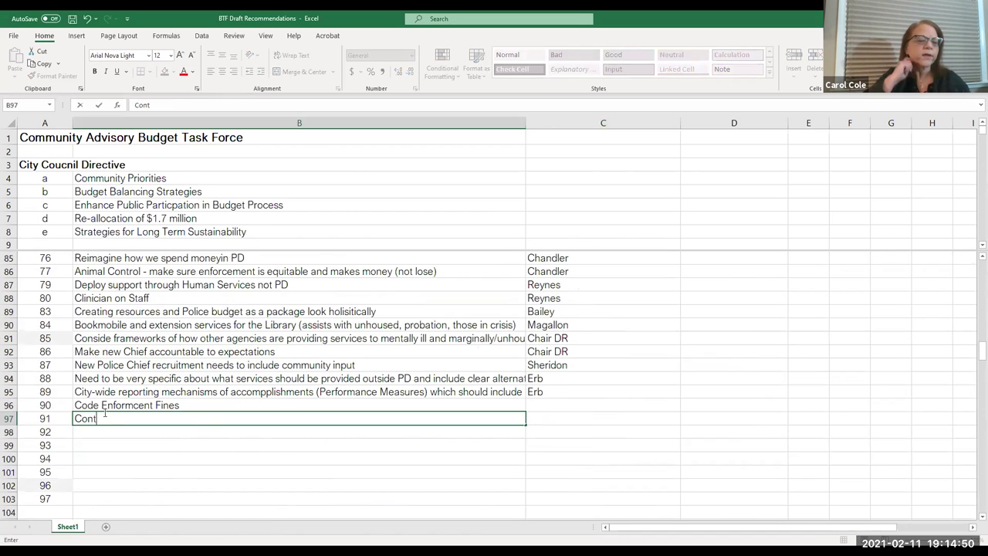
text(inue S)
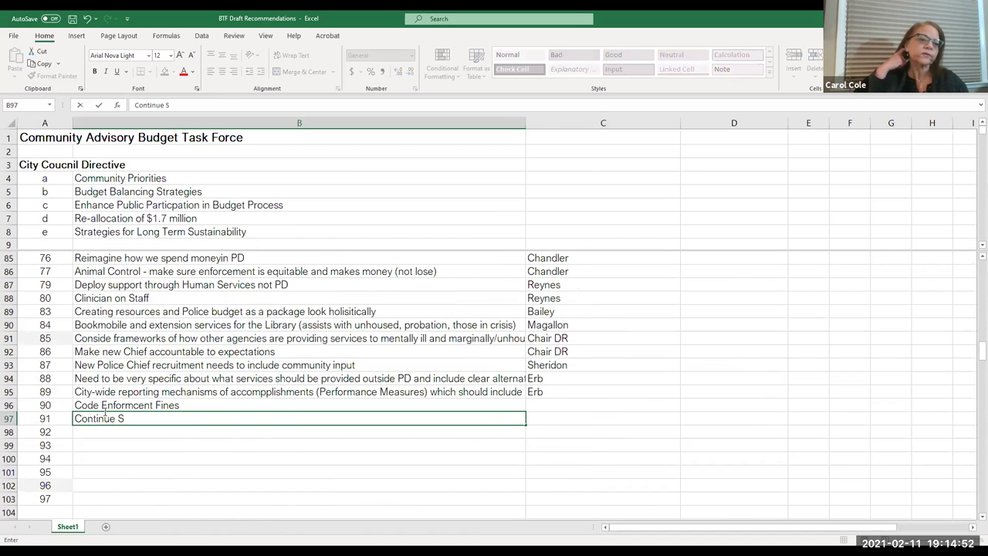
text(oft Hir)
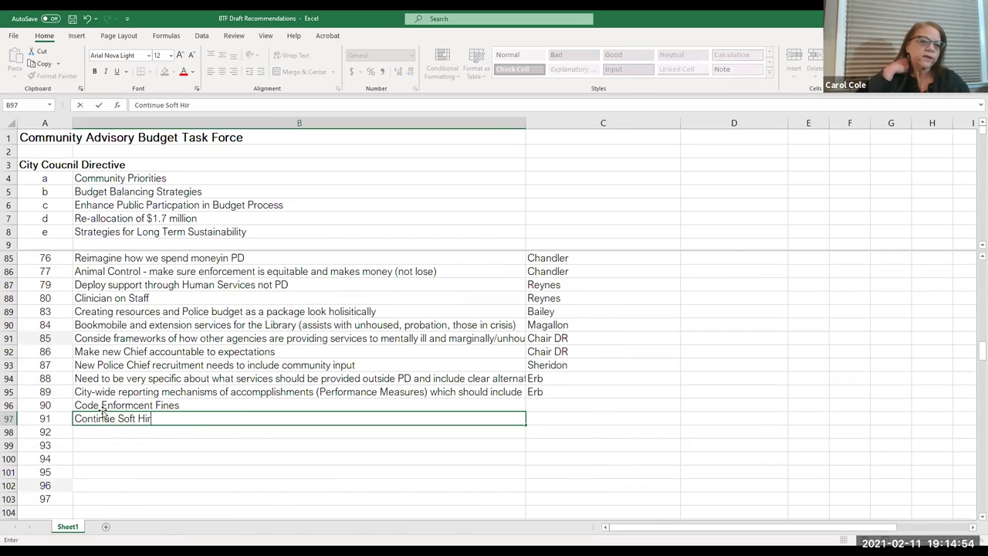
text(ing Freeze)
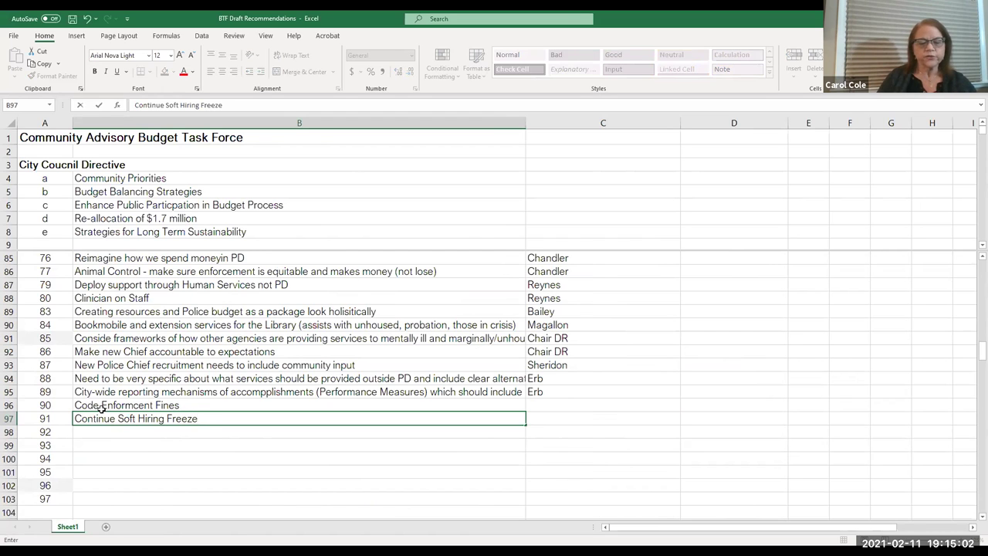
text(/rev)
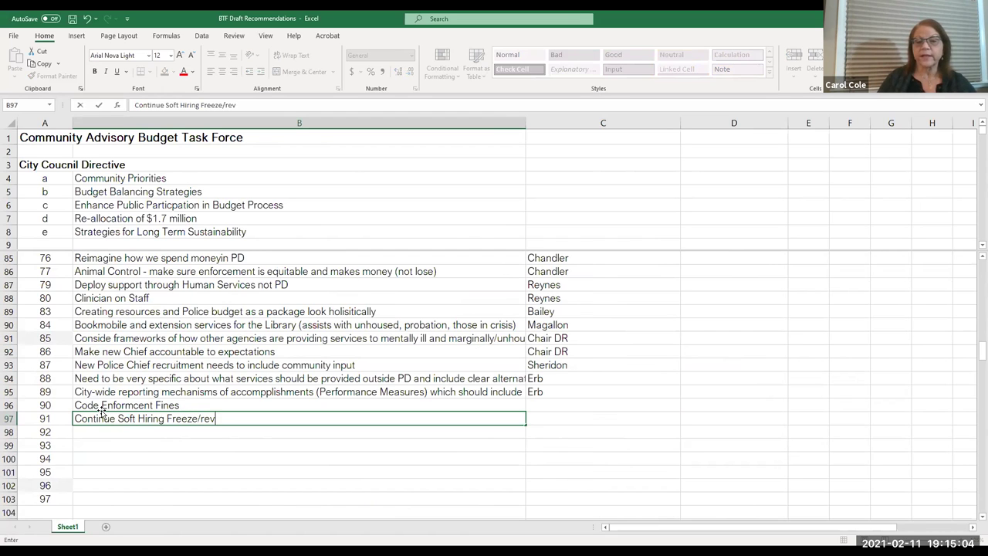
text(iew when post)
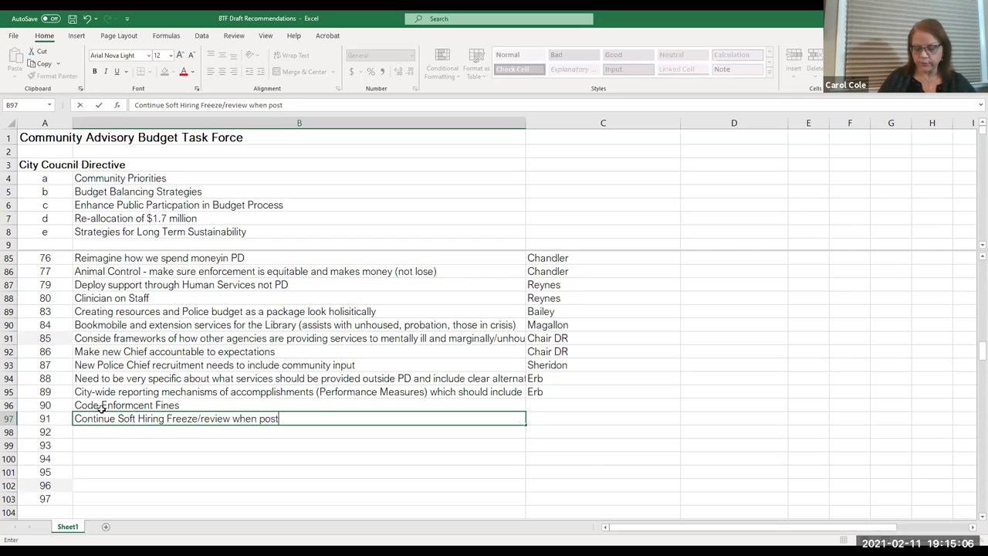
text(iions become vacan)
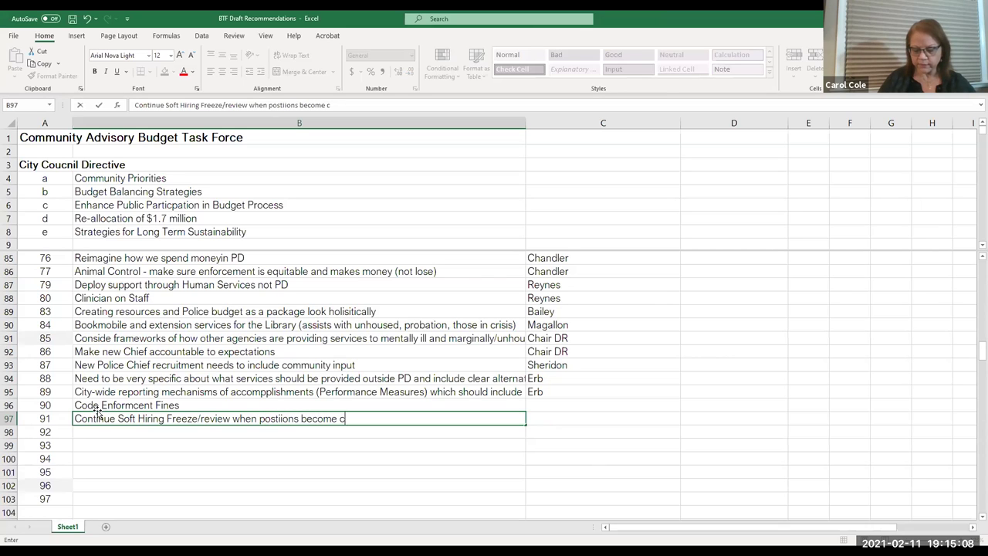
text(t)
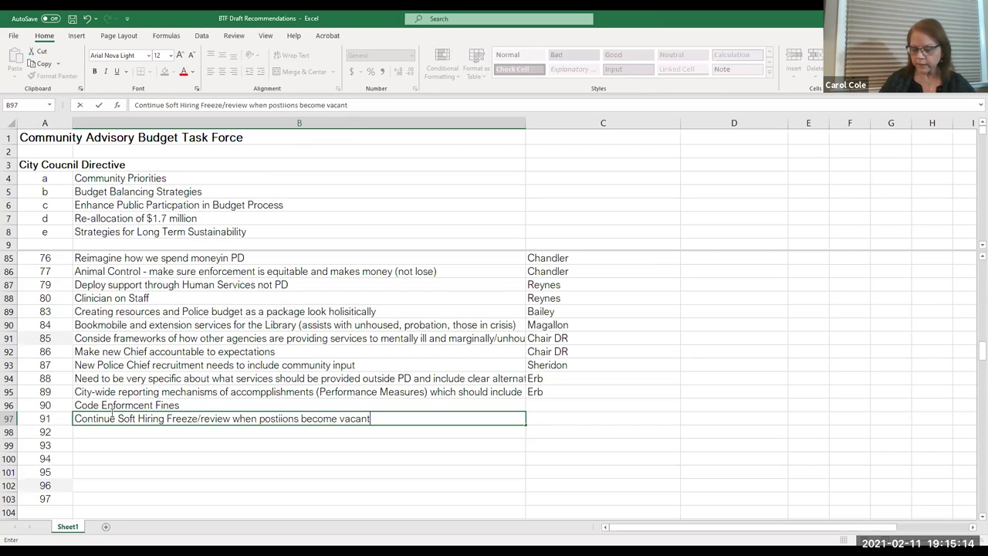
key(Tab)
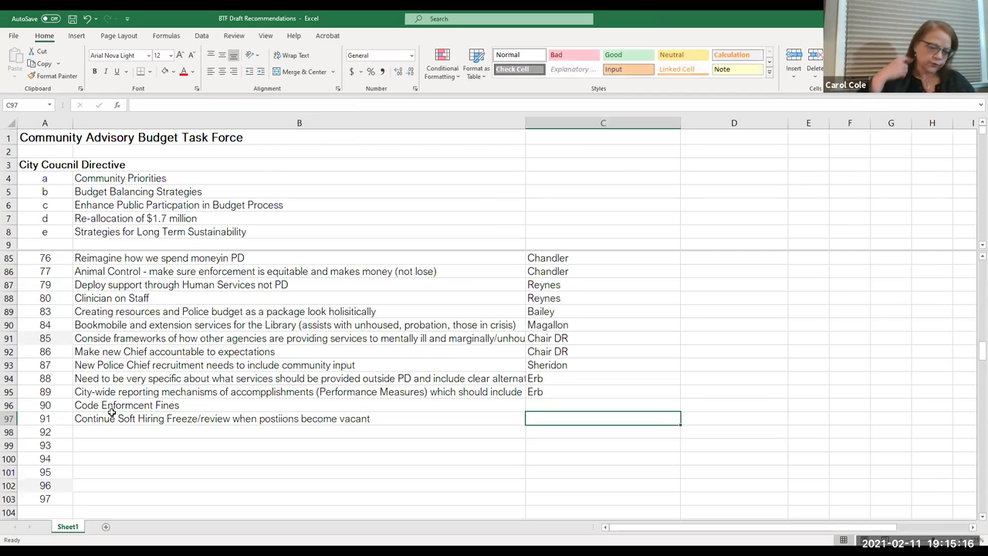
text(Cole)
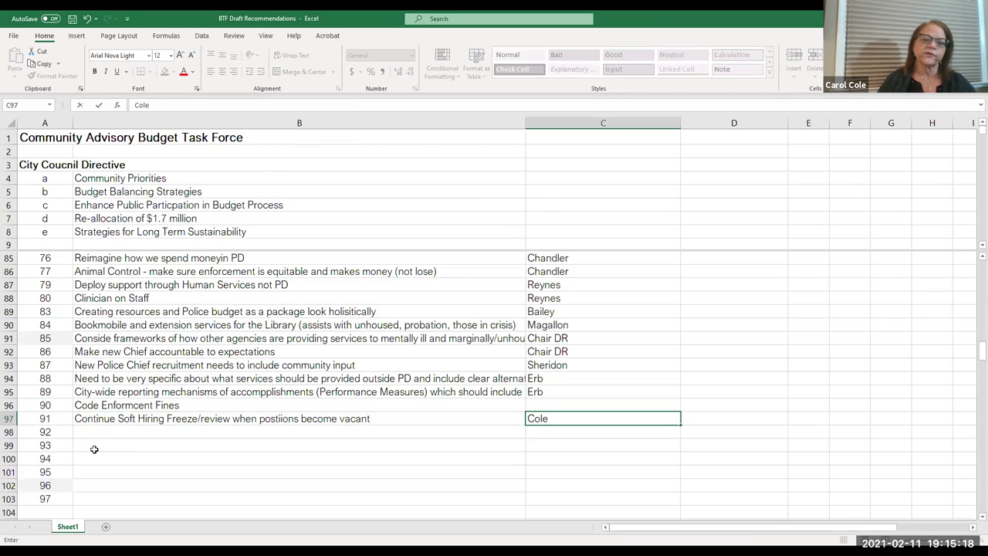
Revise item 91 to add 'i.e.', 'to be sure it's needed' and 'before it's filled'
click(197, 420)
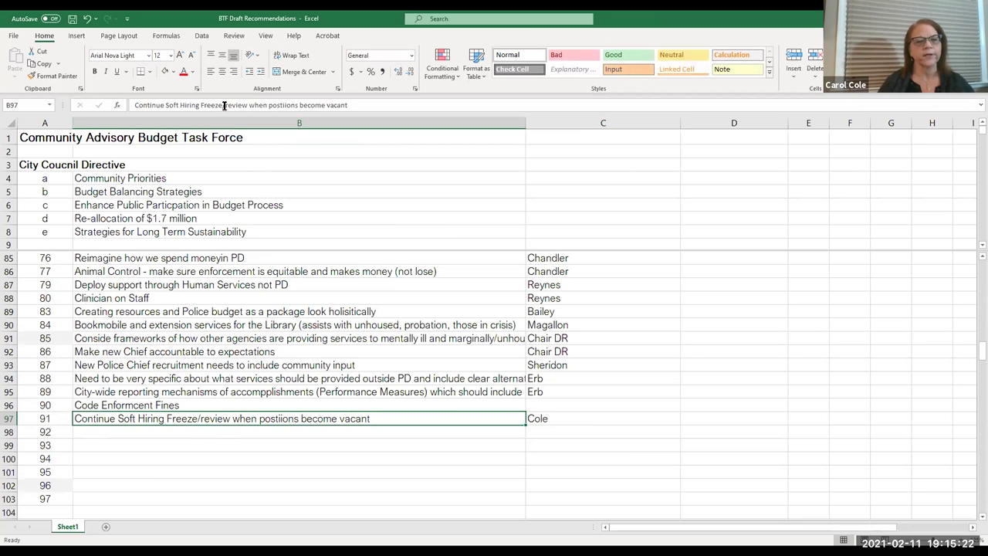
click(375, 105)
text(to be s)
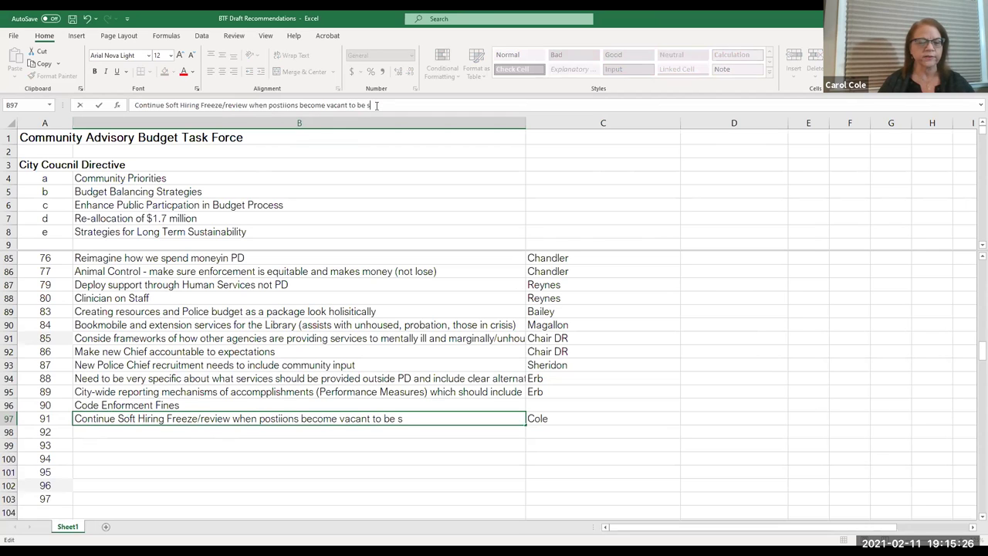
text(ure it's needed)
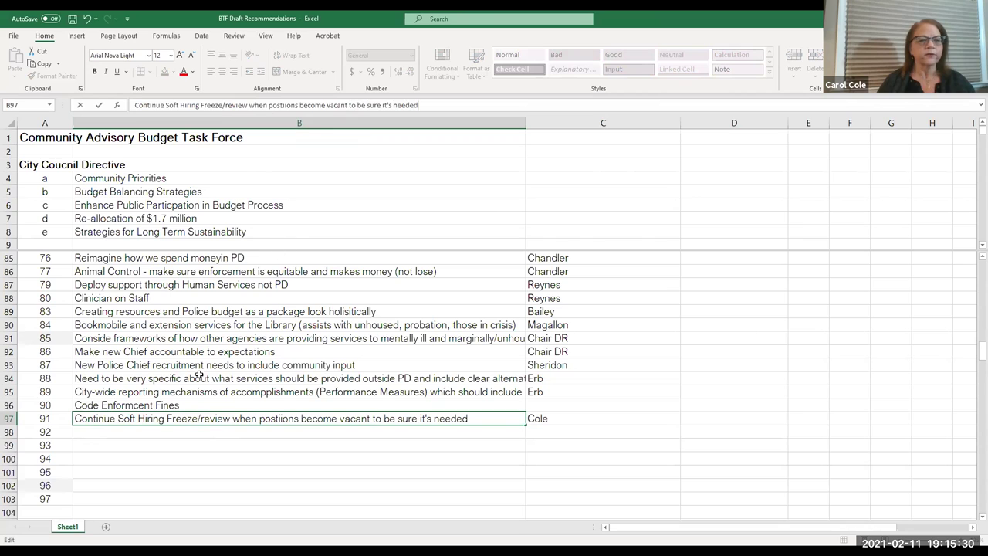
click(199, 421)
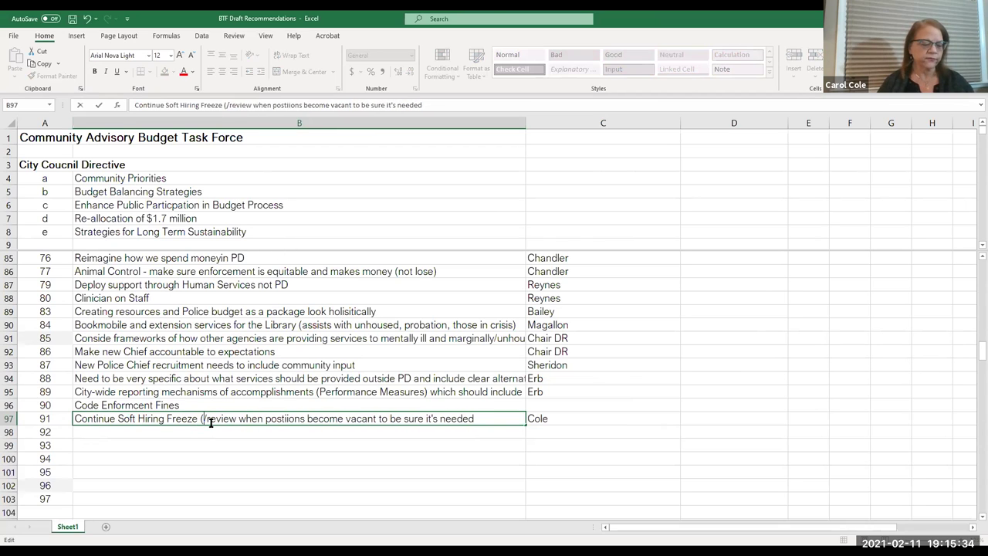
key(Delete)
text(i.e.)
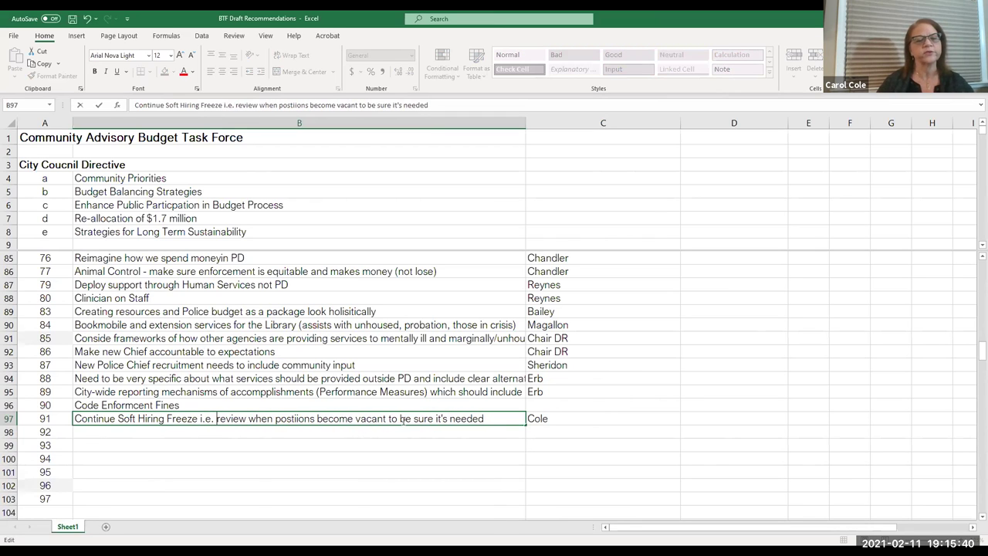
click(494, 417)
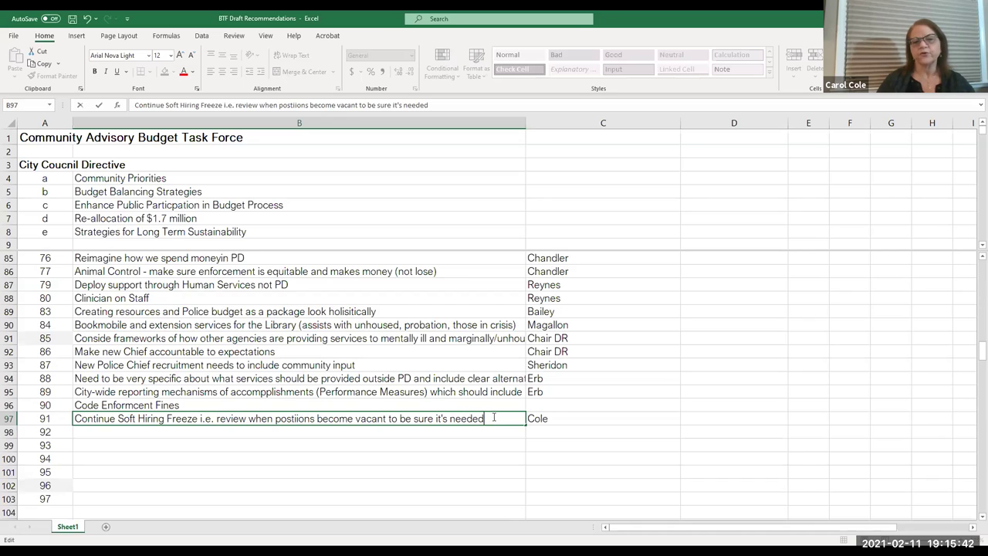
text(before i)
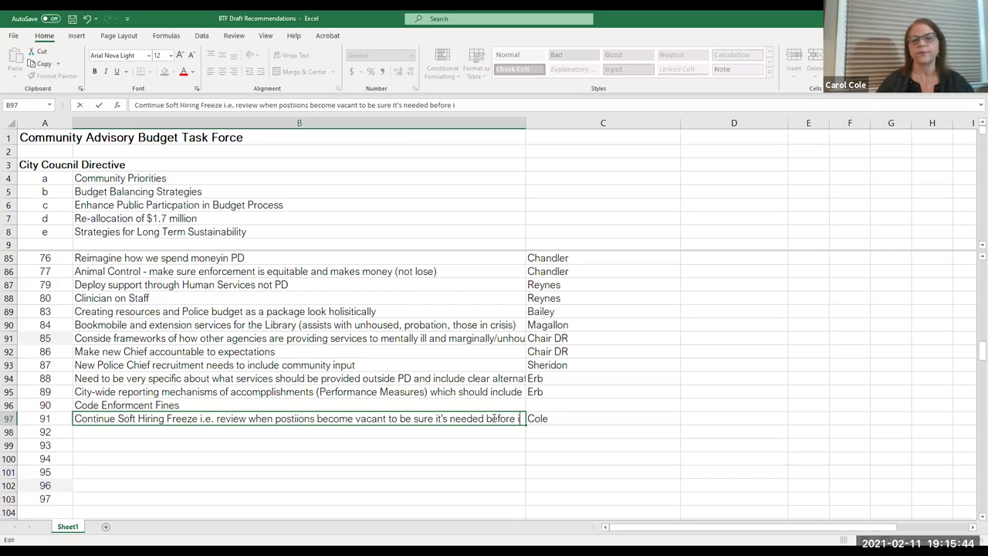
text(t's filled)
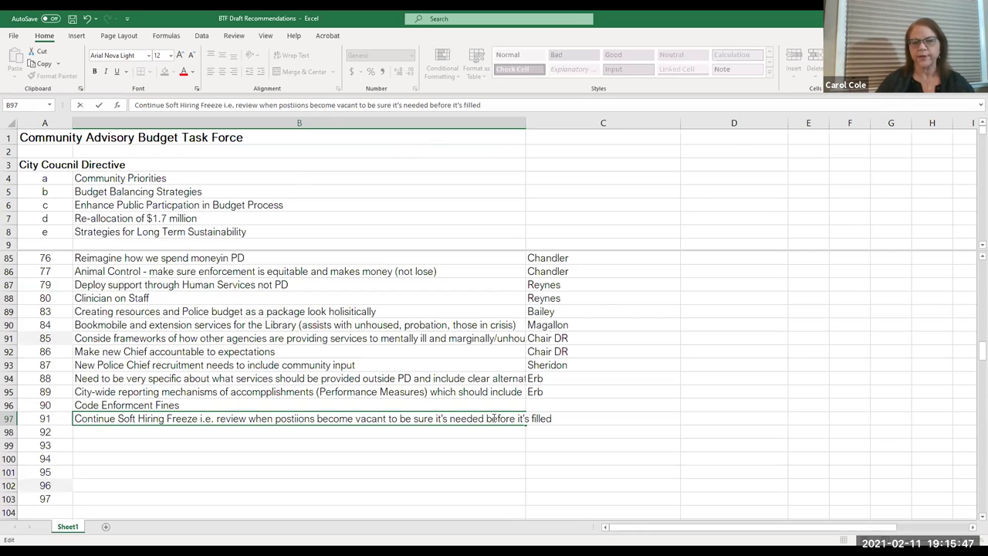
key(ctrl+Return)
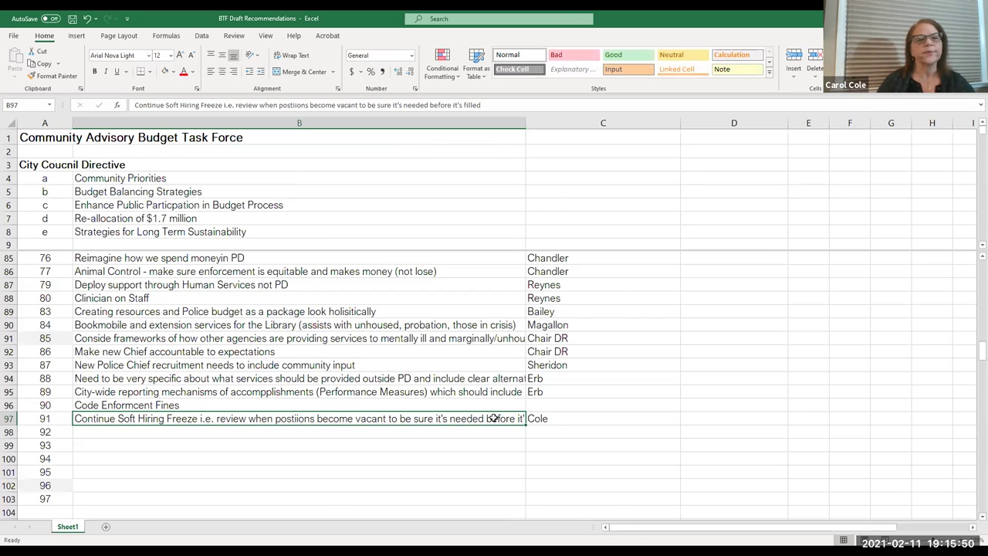
Credit item 90 to a member, correcting the name's capitalisation
key(Up)
key(Right)
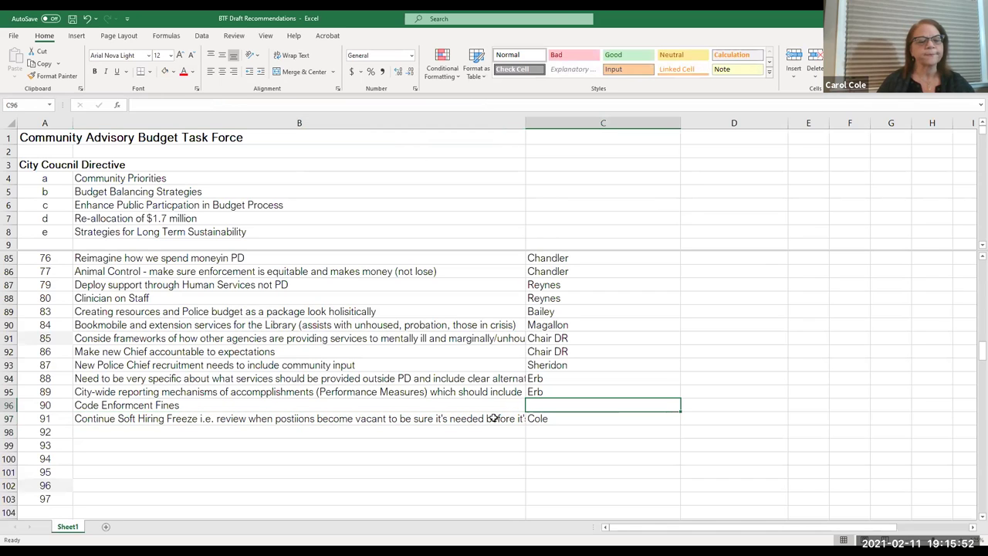
text(erb)
key(Return)
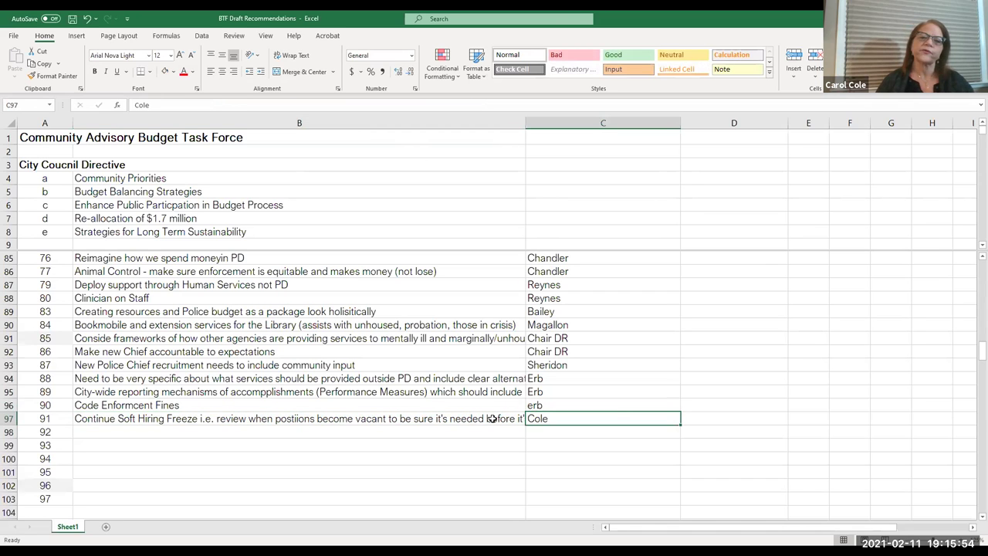
key(Up)
text(Erb)
key(Return)
Append 'and look at salaries in other cities' to item 91's recommendation
click(493, 418)
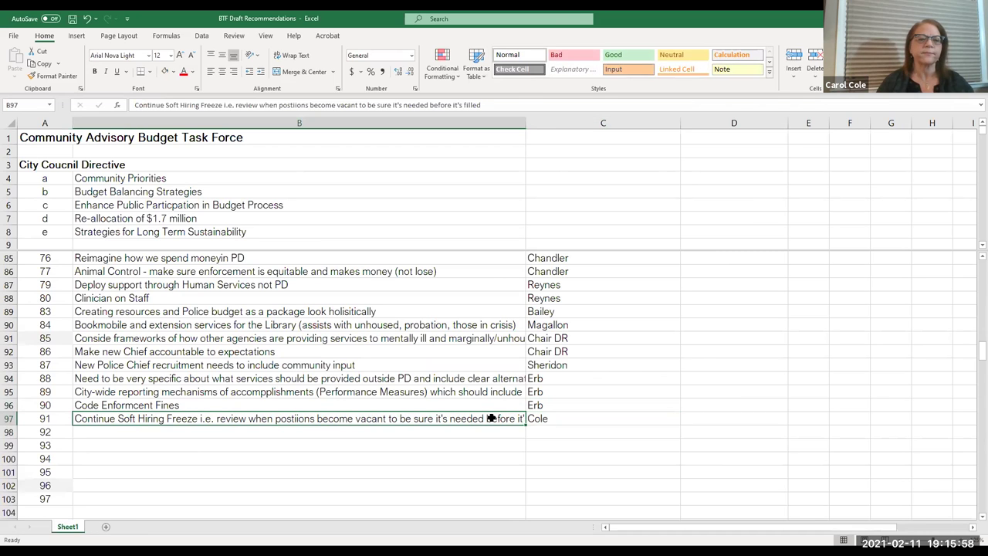
click(489, 104)
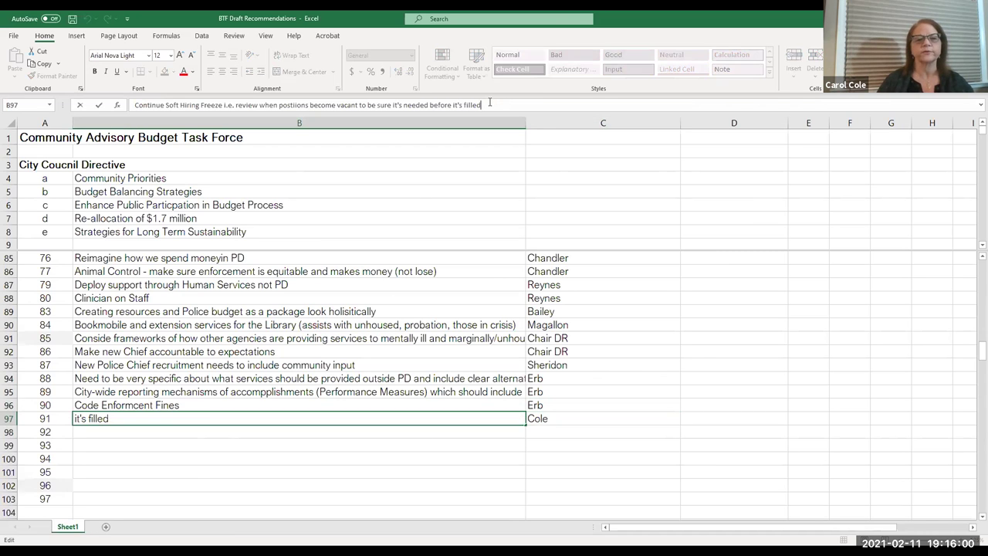
text(and look at salaries in other cities)
key(Return)
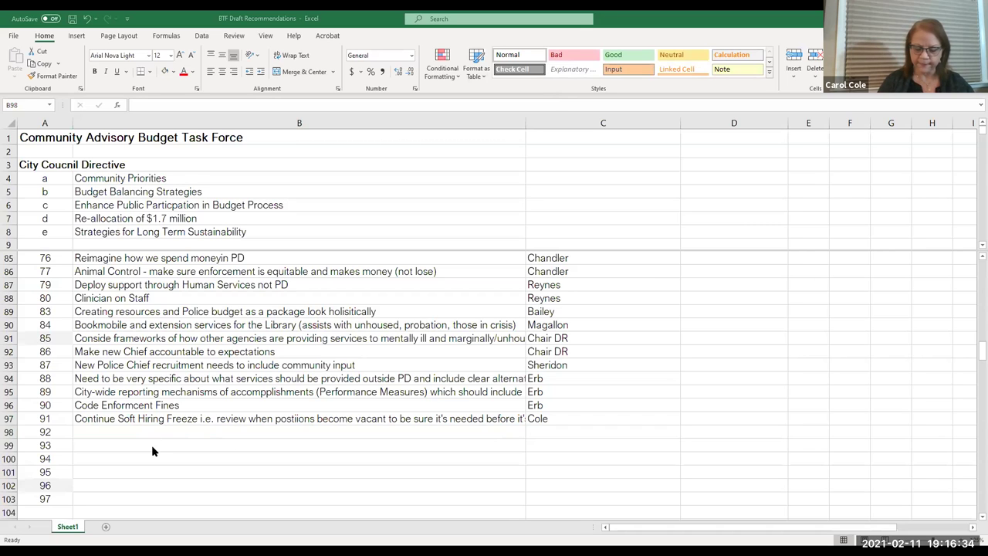
Add a second member to item 80's attribution in C88, then recheck item 91's text
click(544, 298)
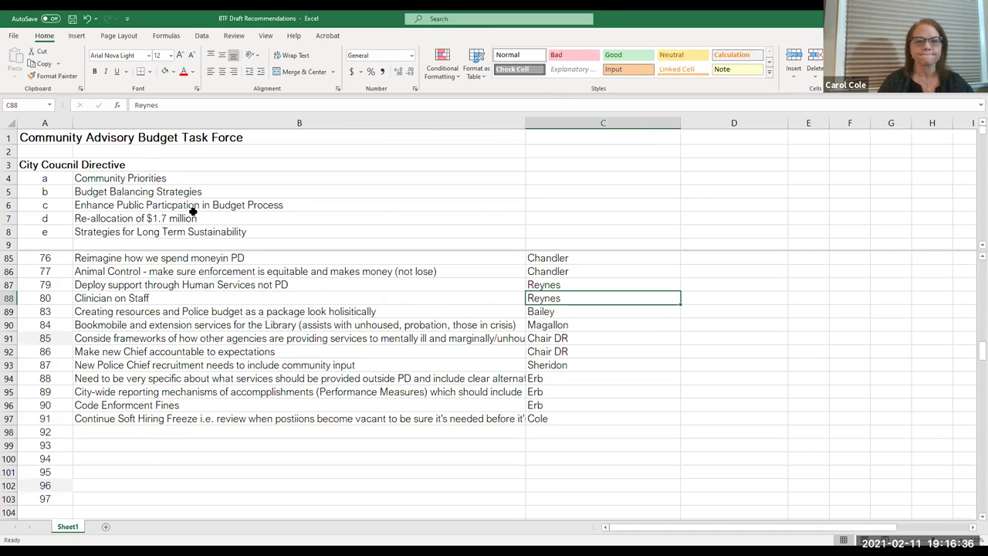
click(163, 106)
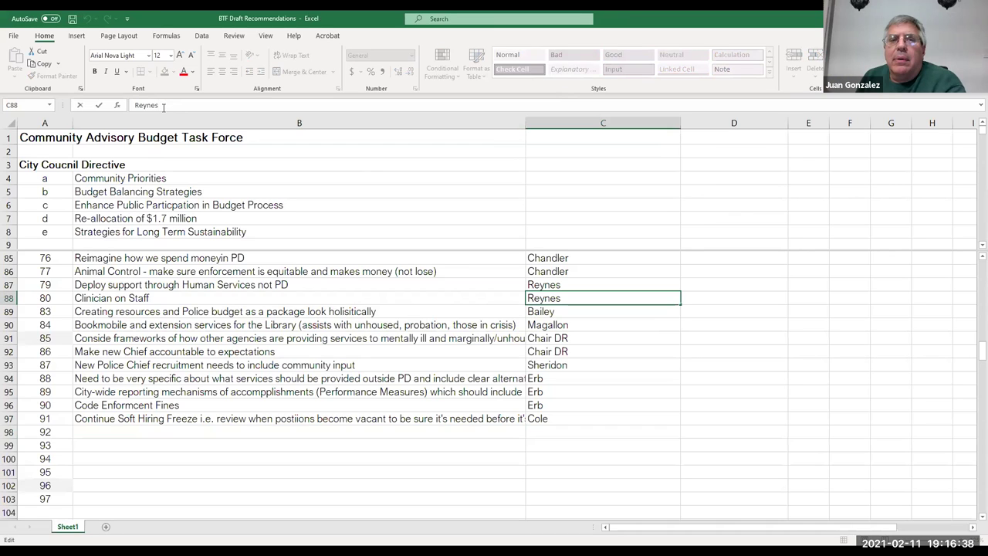
text(/Cole)
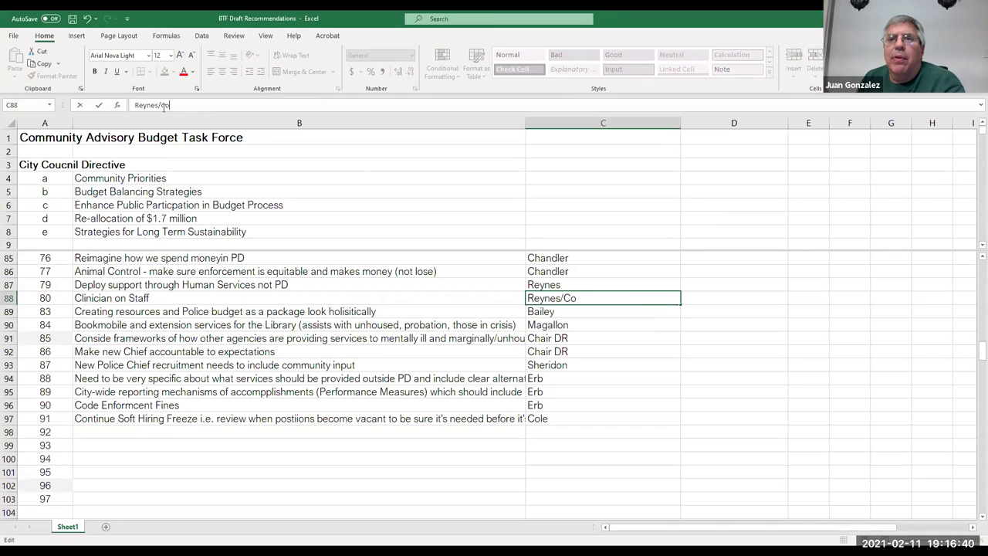
key(Return)
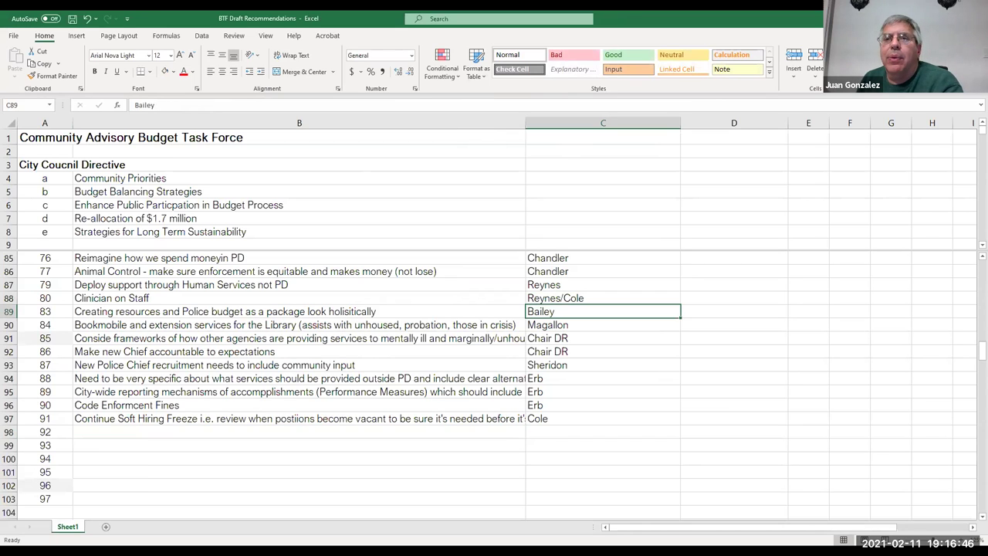
click(391, 419)
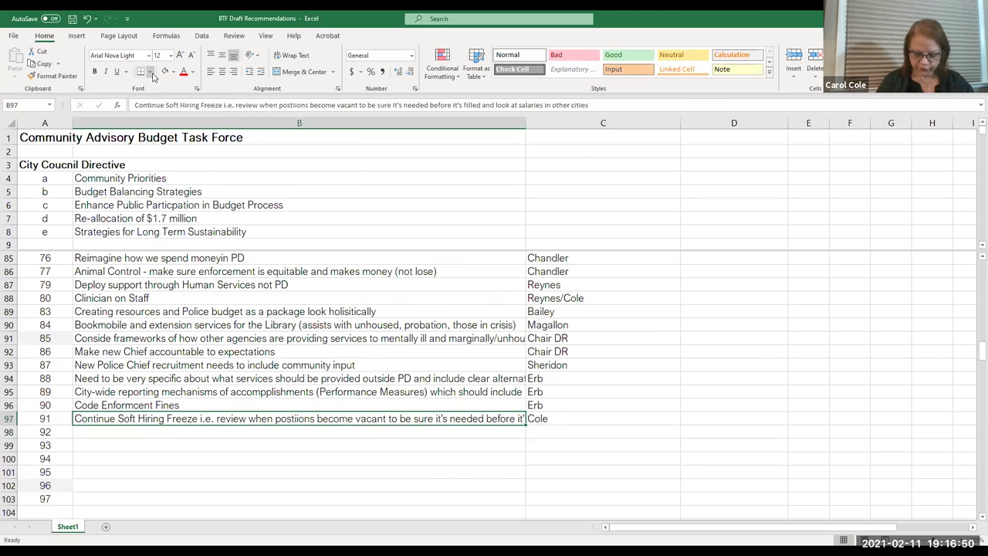
click(174, 463)
click(162, 469)
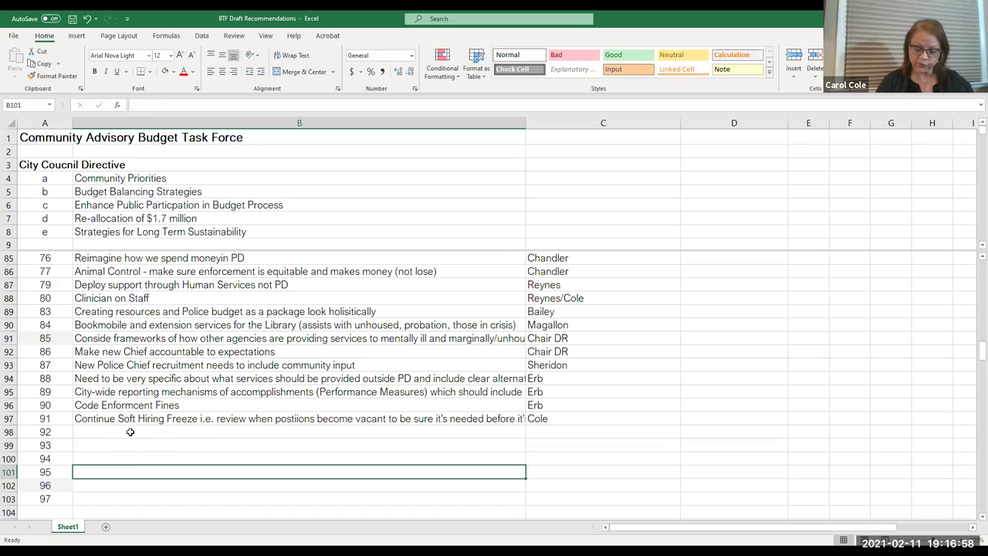
Add item 92, 'separetinhg RHS/Rec/ Date driven/ ambassador/ongoing input', credited to item 91's member
click(102, 433)
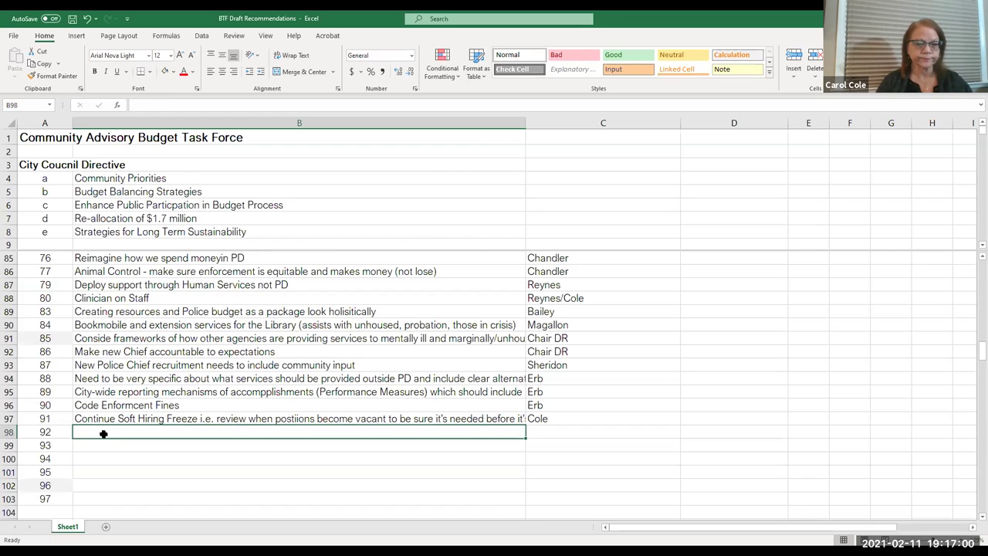
text(separetinhg)
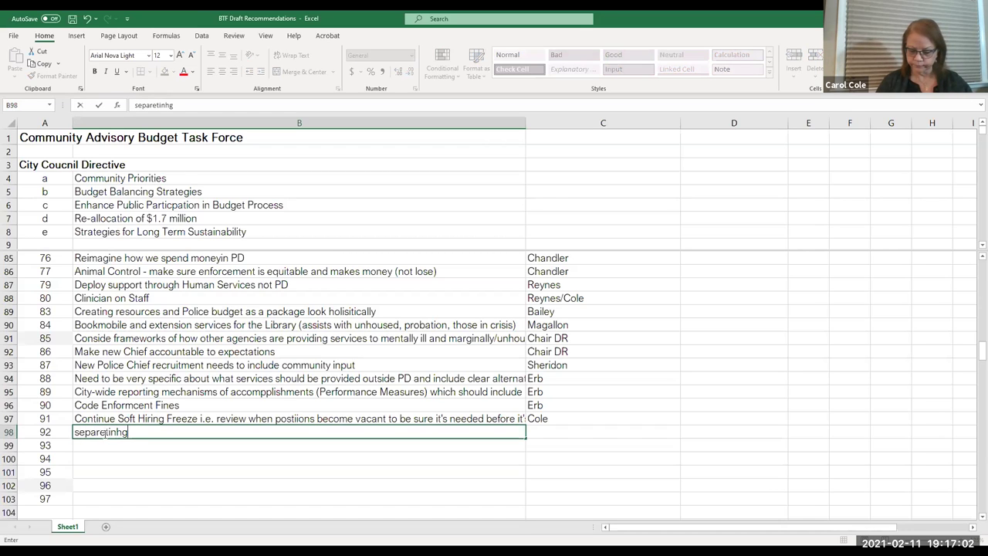
text( RH)
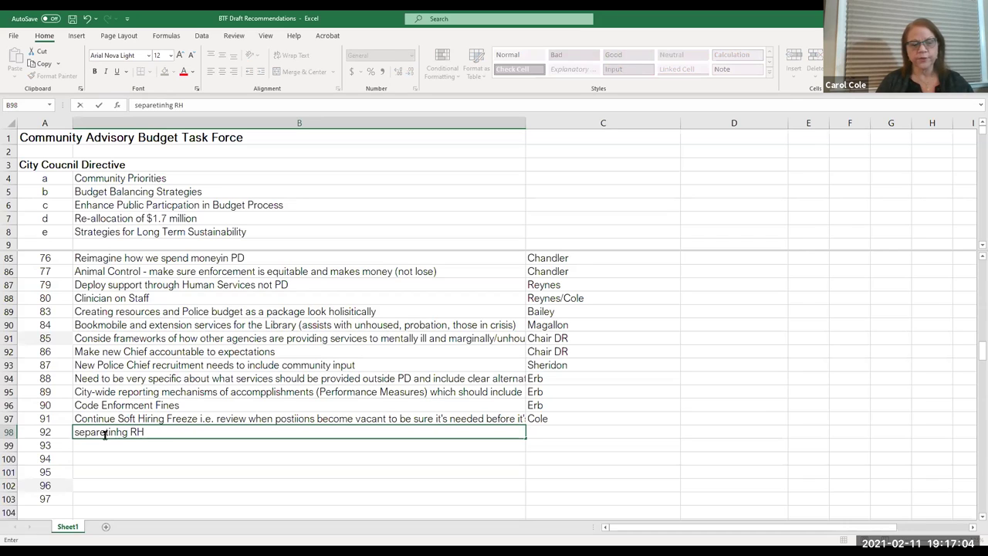
text(S/Rec/)
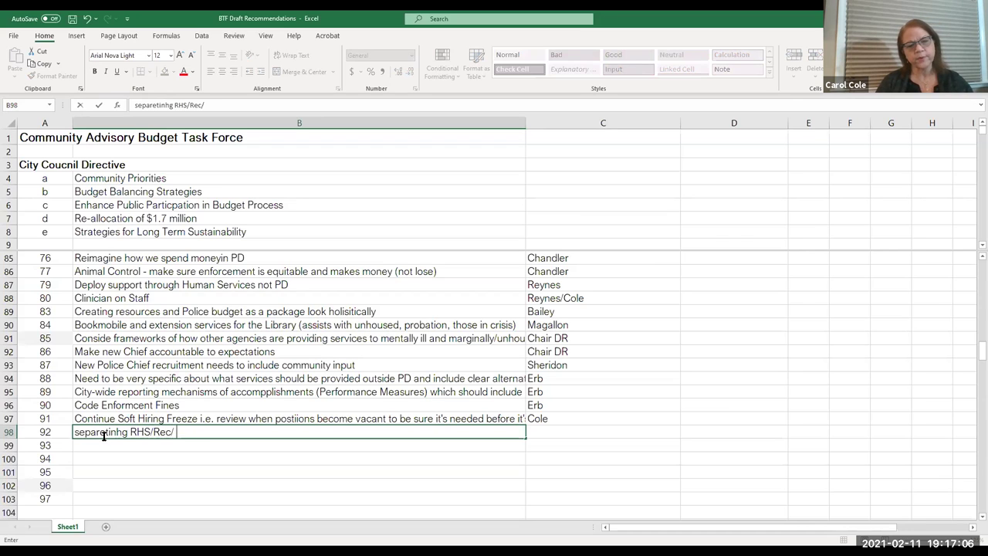
text( s)
key(BackSpace)
text(Dtate)
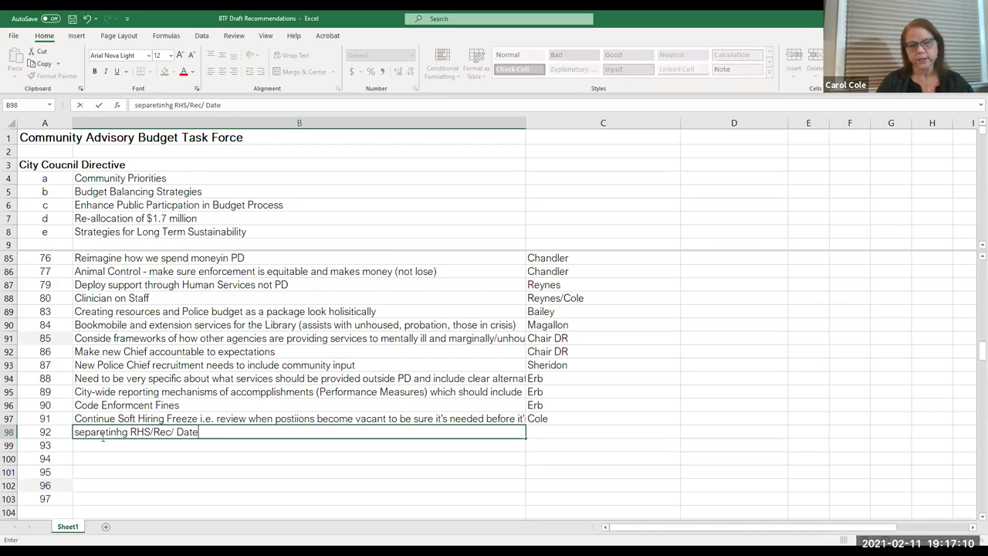
text( driven)
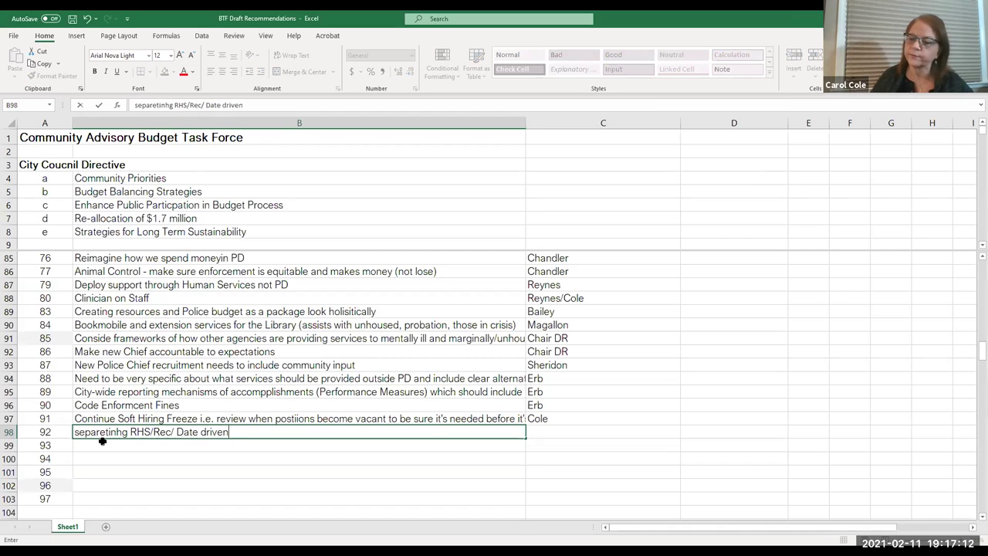
text(/ a)
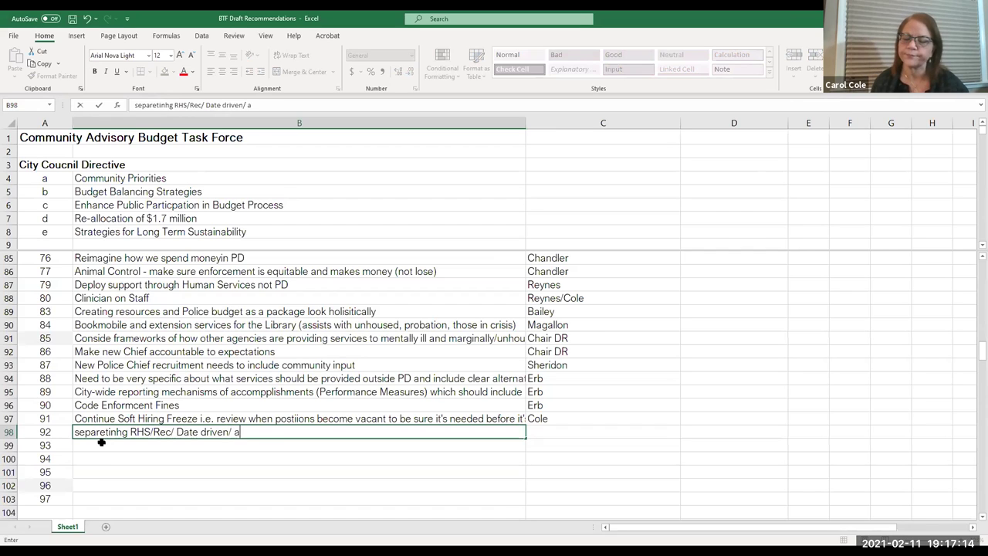
text(mbassad)
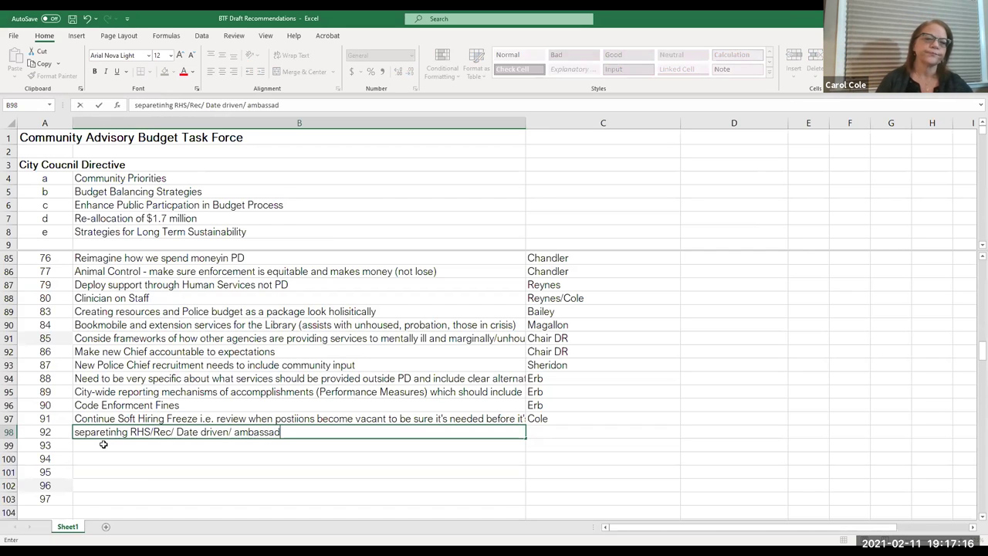
text(or)
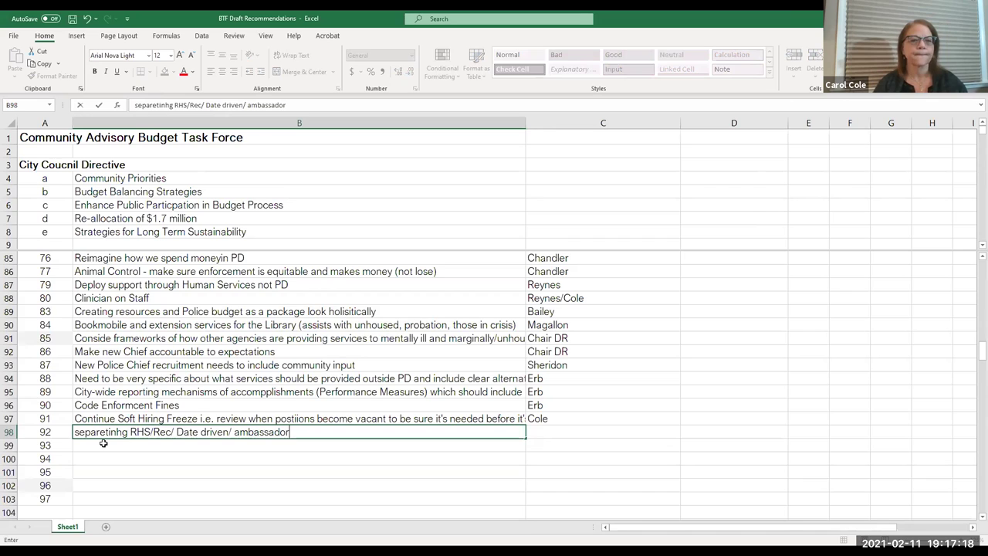
text(/ongoing input)
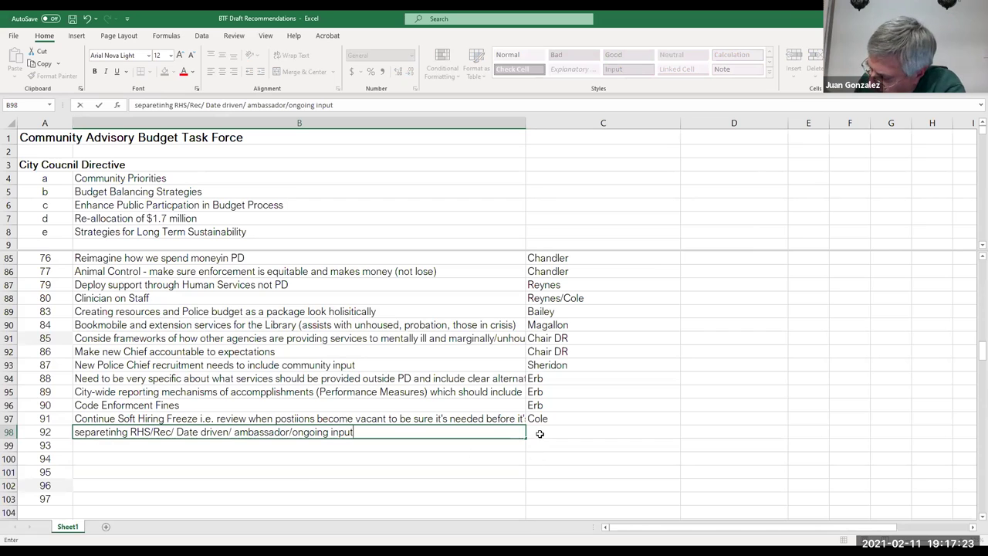
click(539, 435)
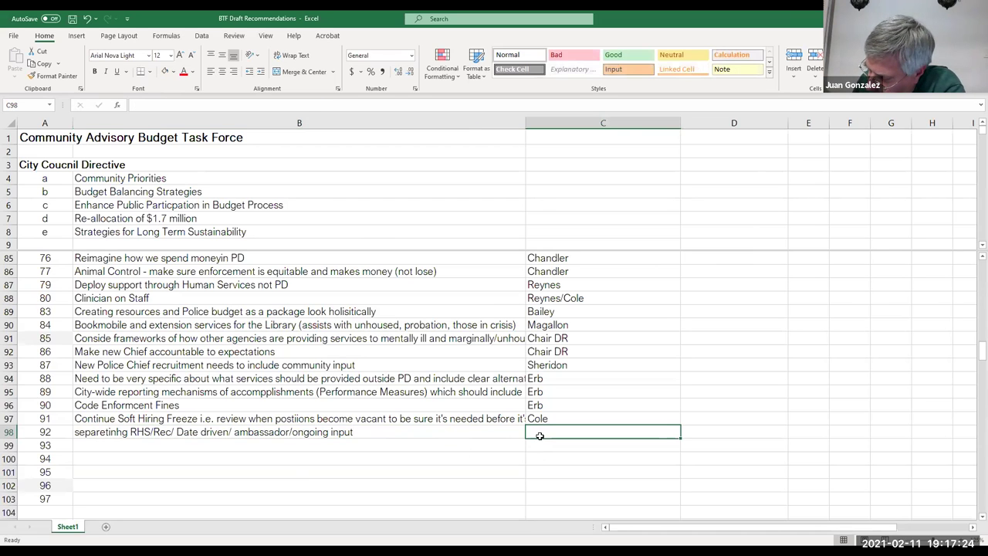
text(Cole)
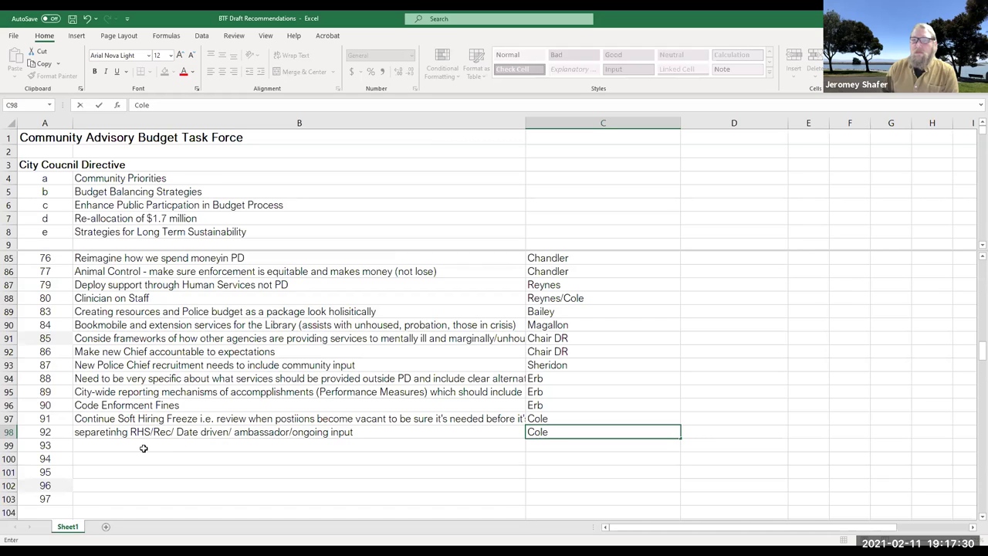
click(79, 447)
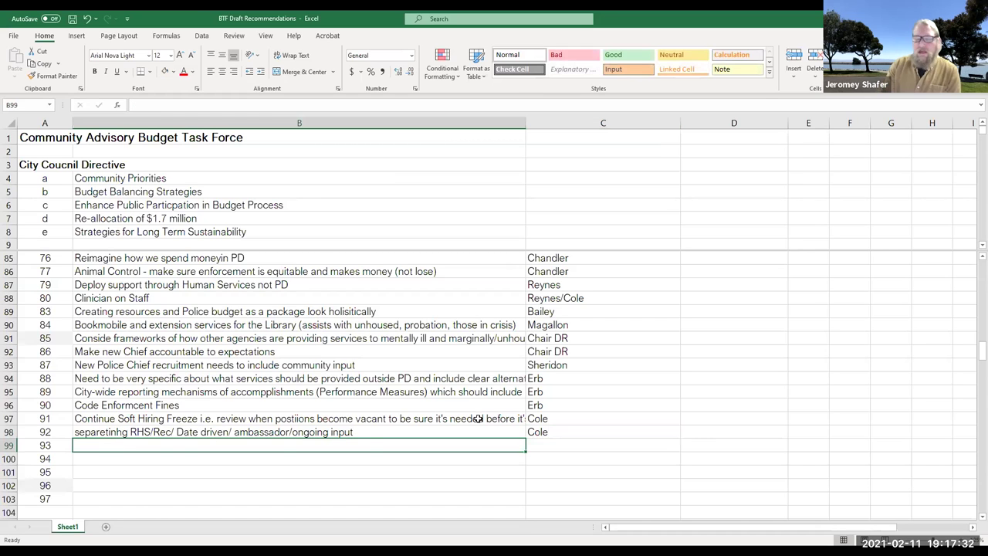
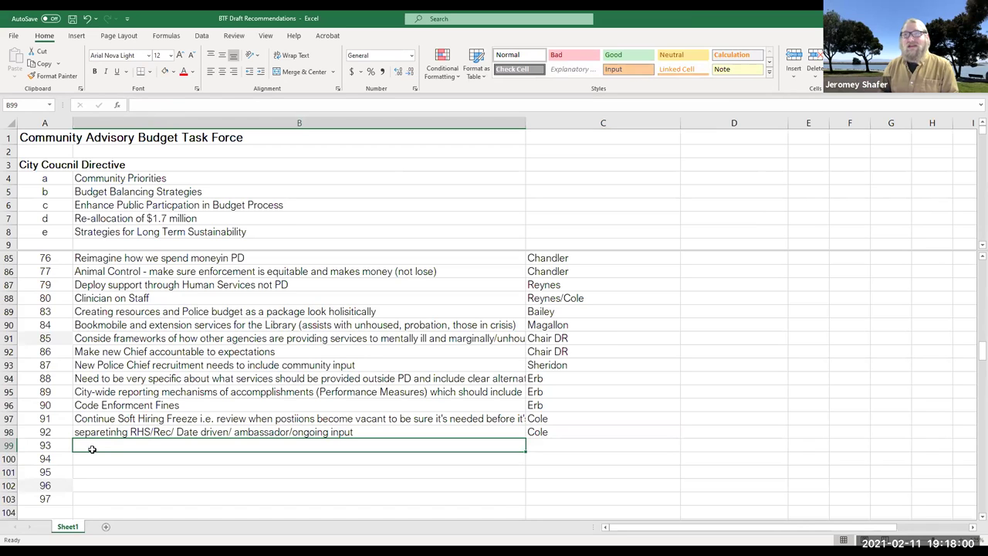
Enter recommendation 93 as 'Municipalzing things that citizens (ex provisionn of solar power energy)' and begin recommendation 94
text(Municipalzi)
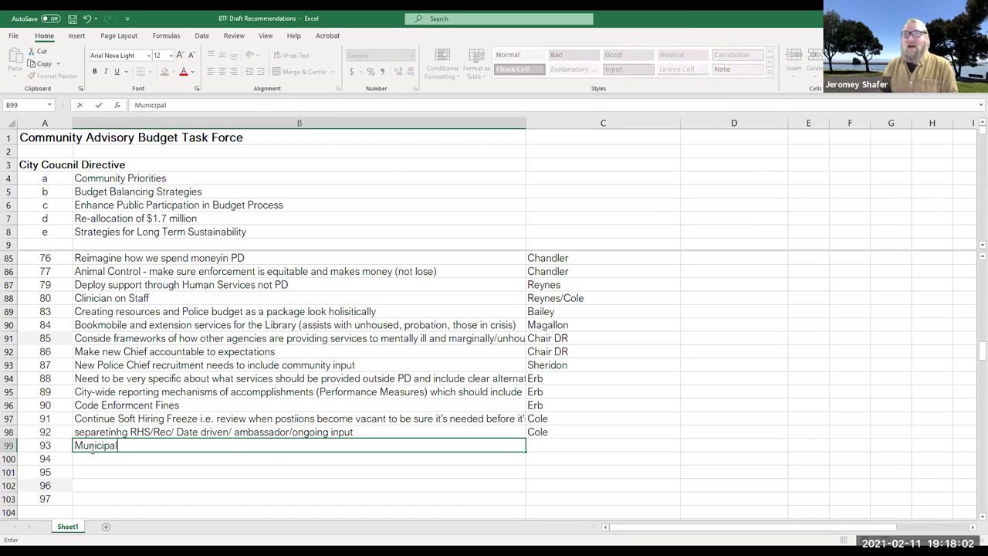
text(ng things that c)
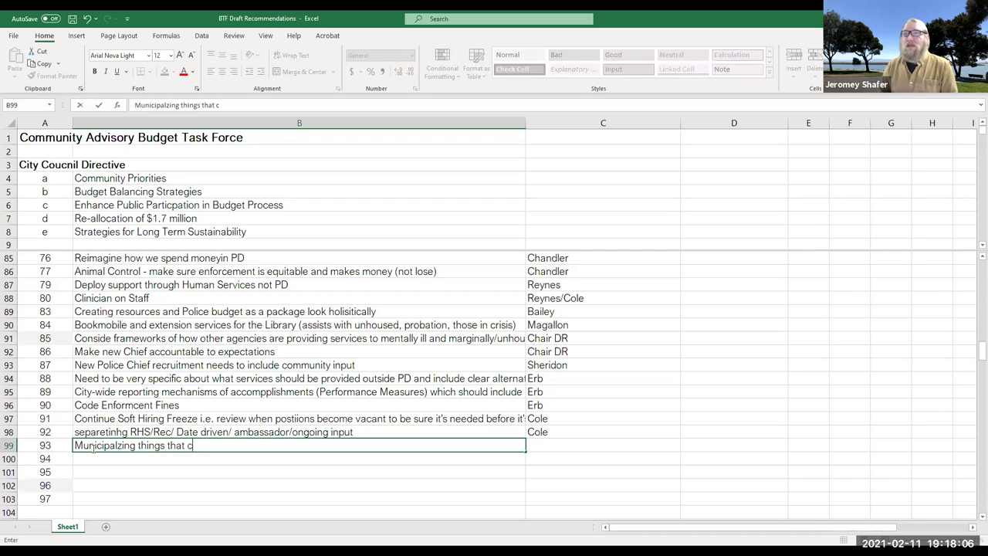
text(itizens )
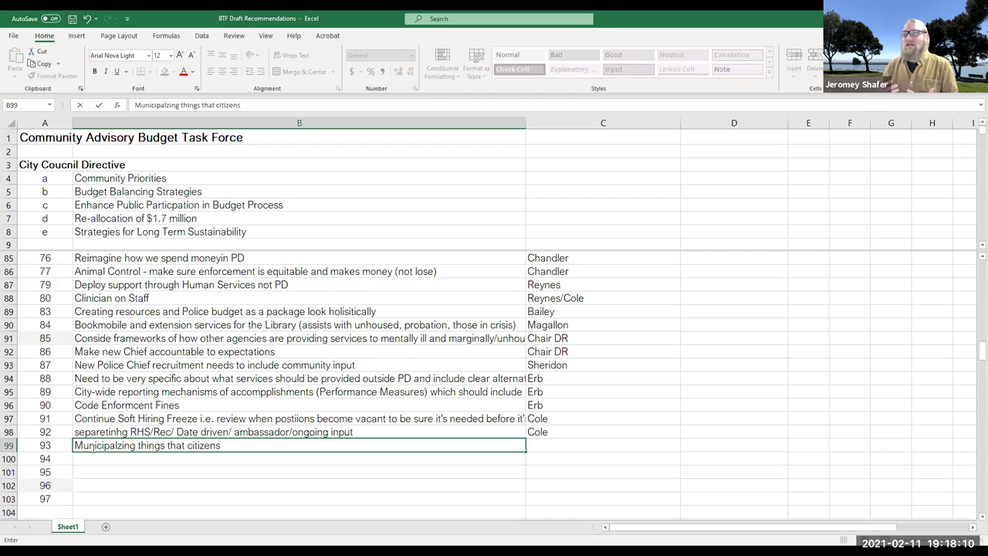
text((ex)
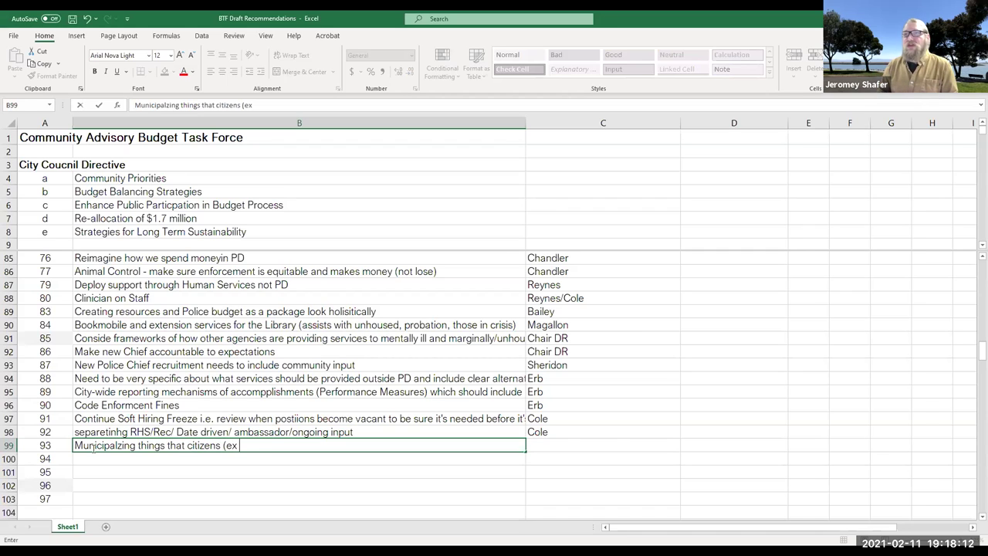
text( solar power)
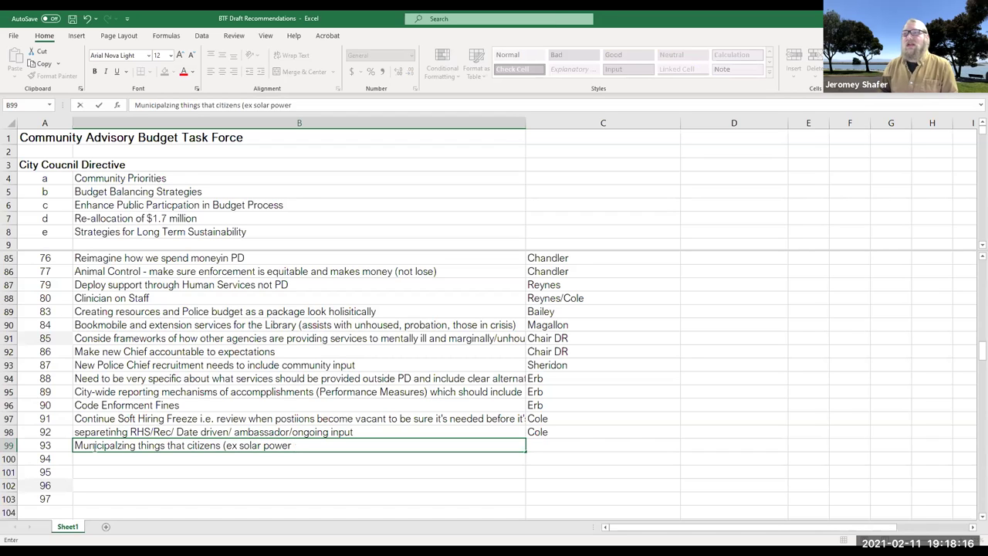
text( p)
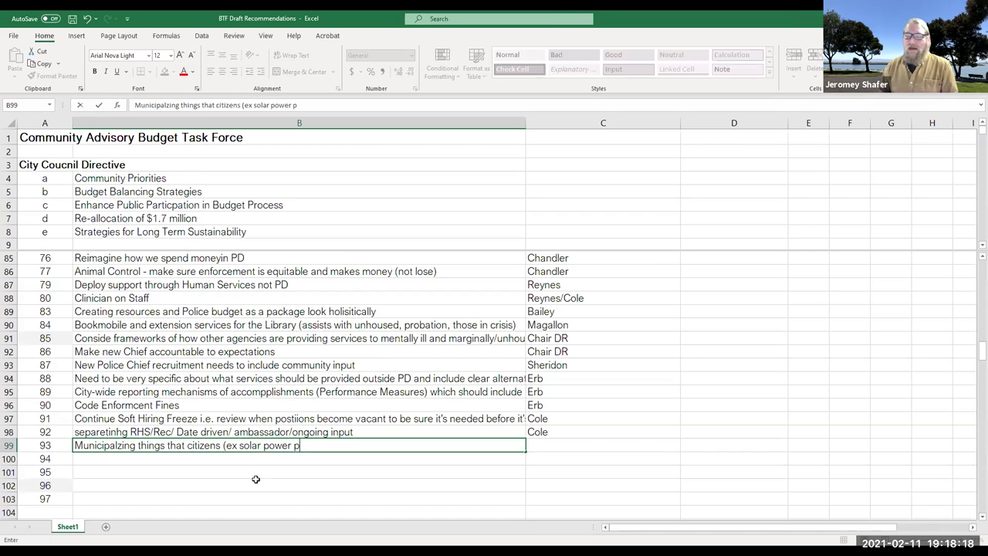
click(240, 446)
text(p)
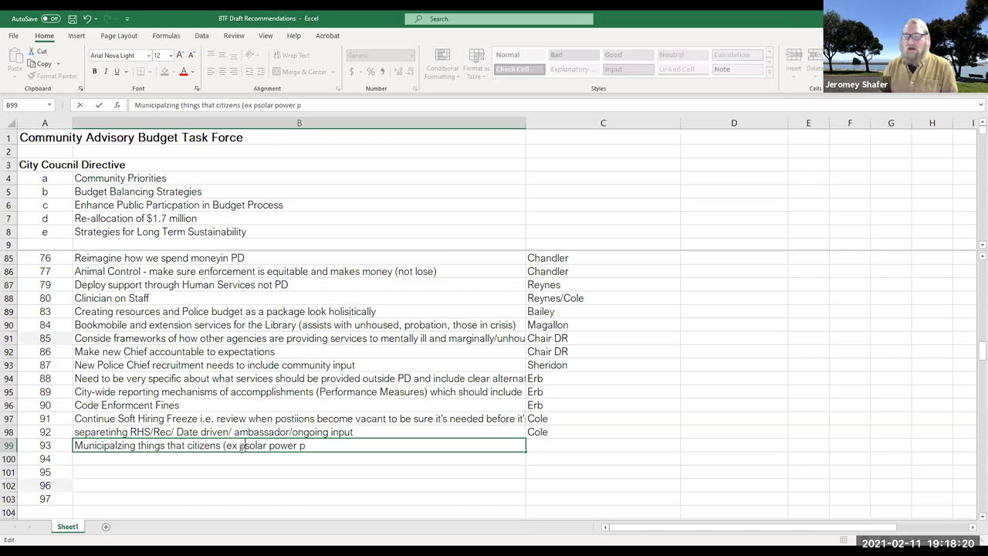
text(rovisionn of solar pow)
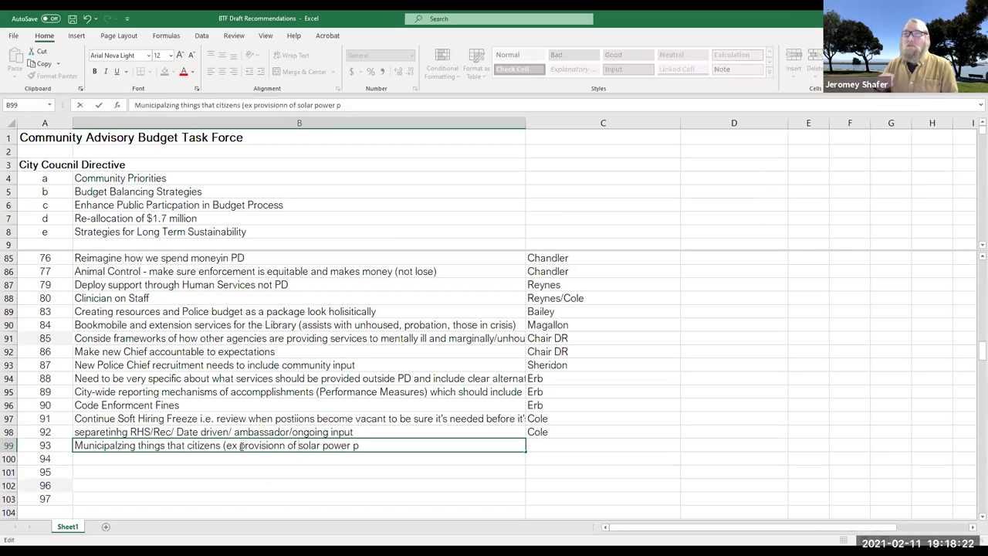
text(er energy))
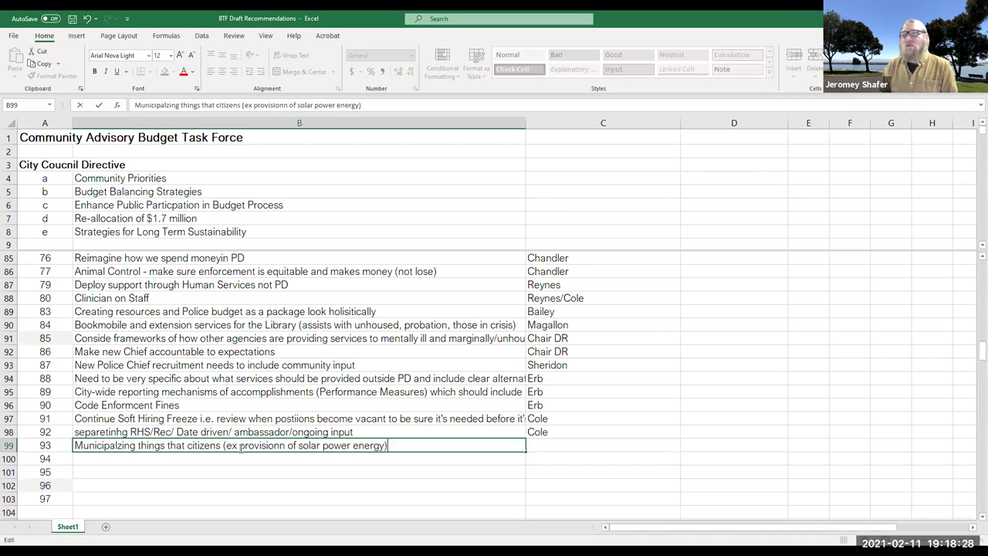
key(Return)
text(Look )
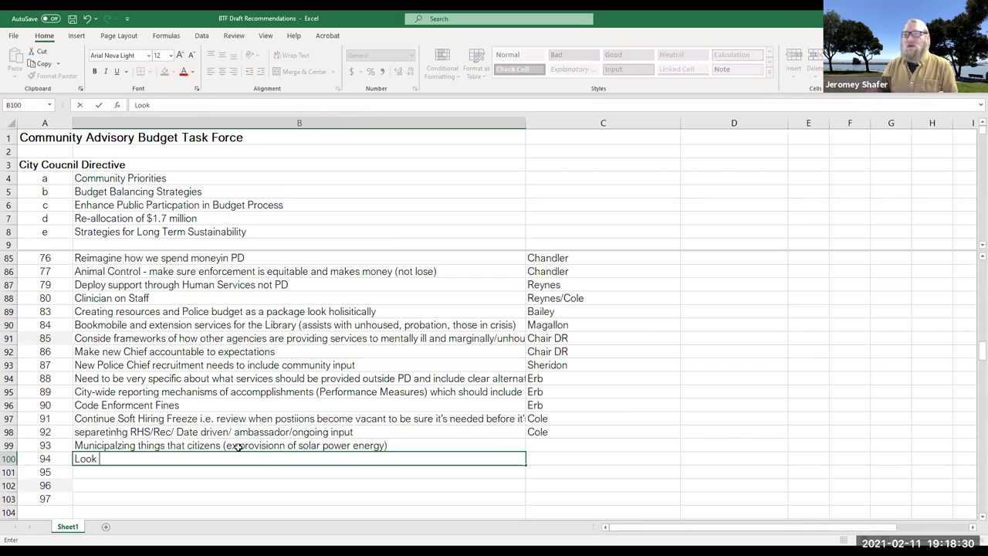
text(at places )
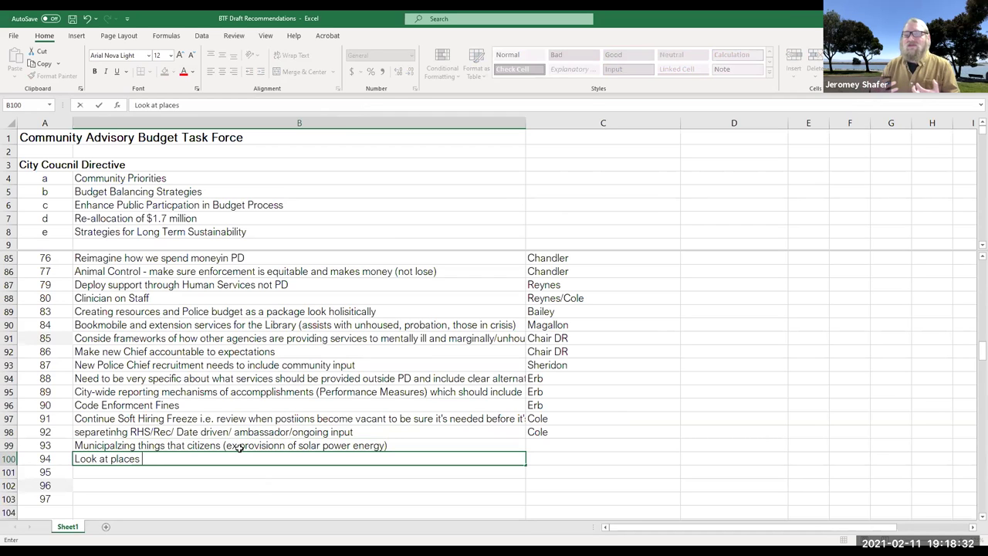
text(of where mon)
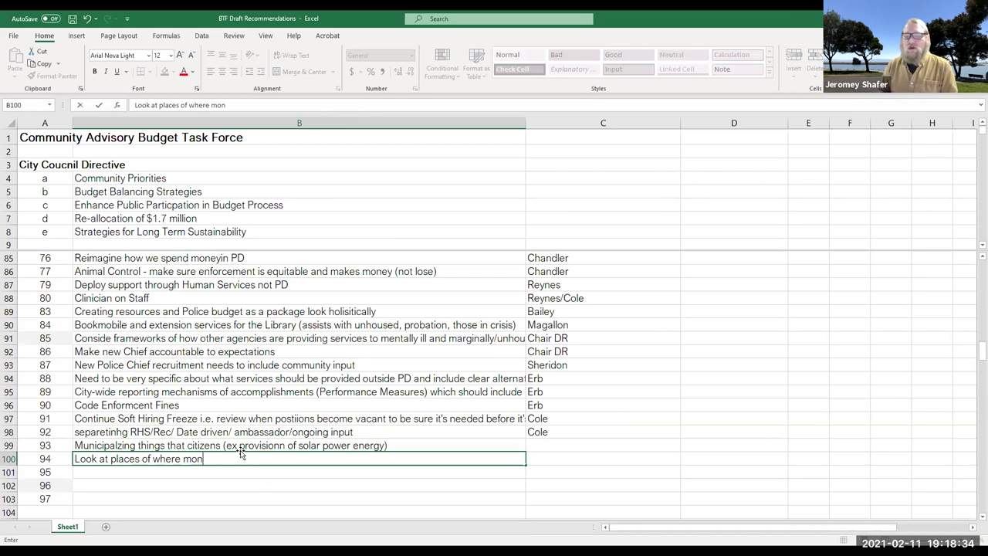
text(ey is leaving the )
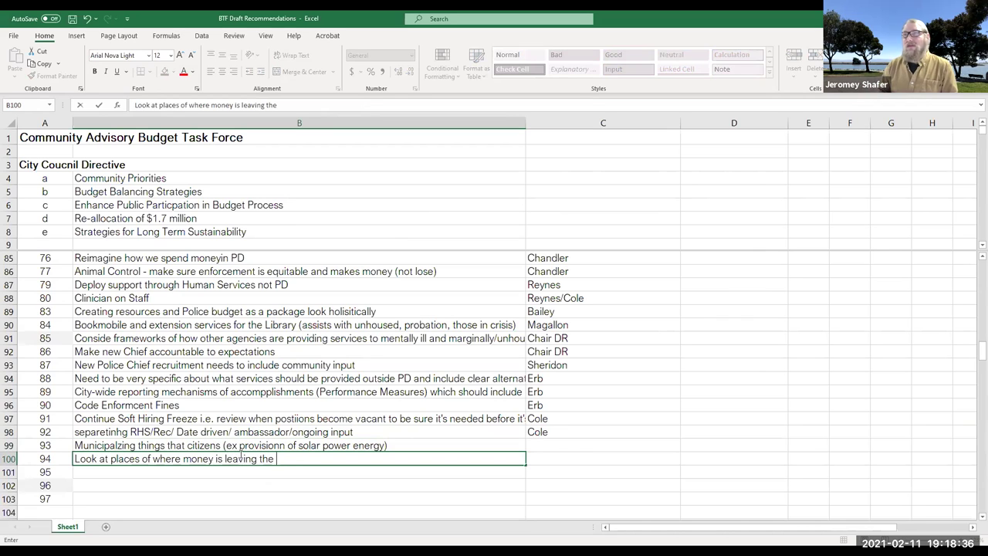
text(city (landlords)
Fix 'landlords' and insert 'out of town' so recommendation 94 ends '(out of town landlords)'
key(BackSpace)
text(ds)
key(ctrl+Return)
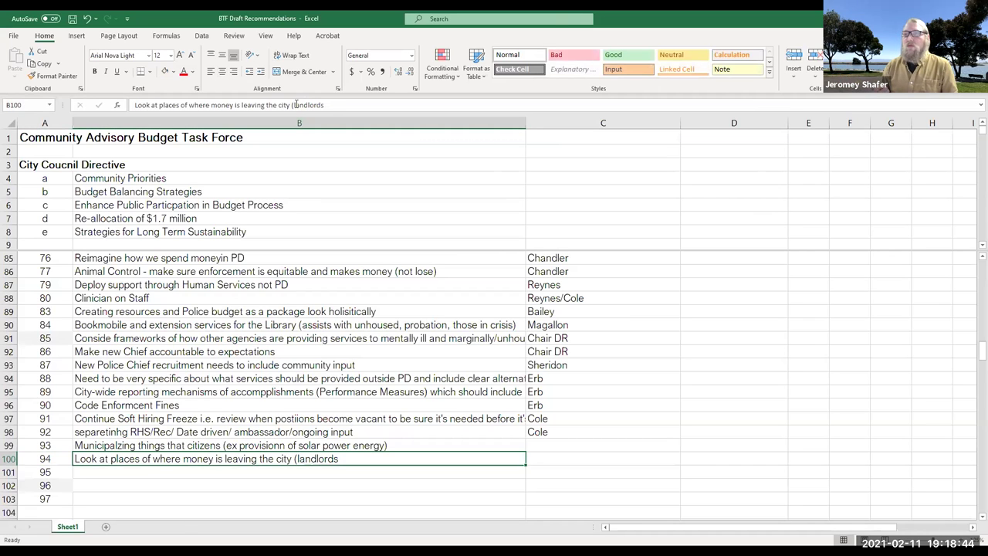
click(331, 108)
text(out of to)
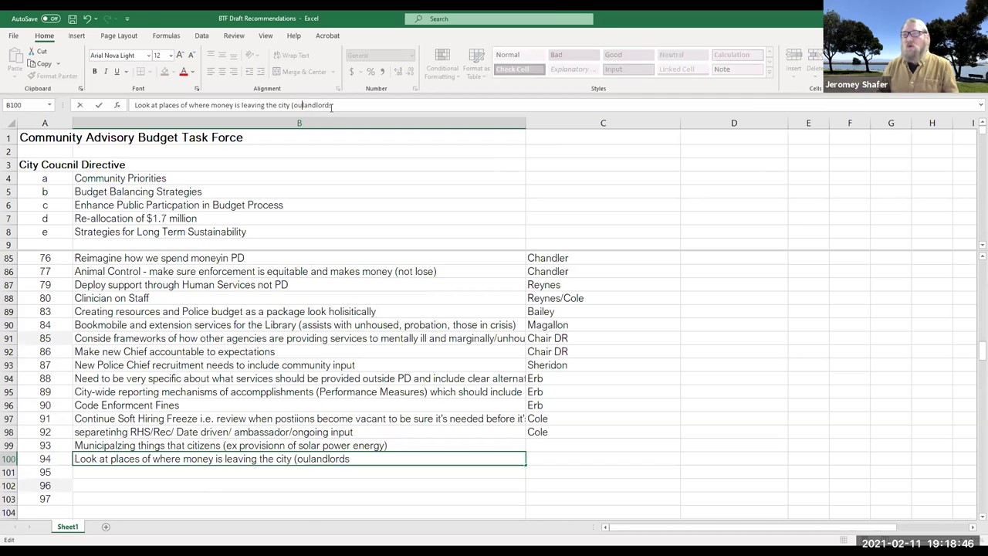
text(wn)
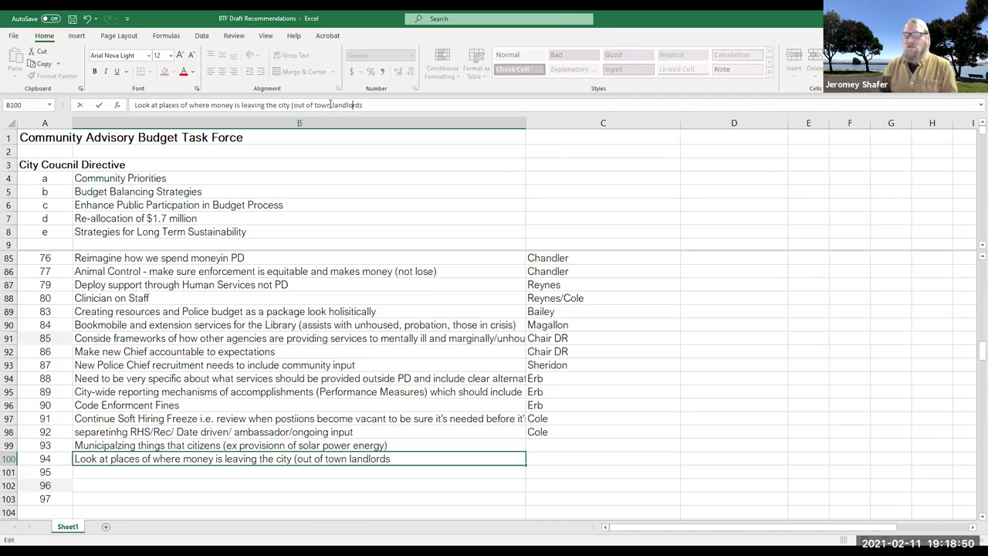
click(371, 104)
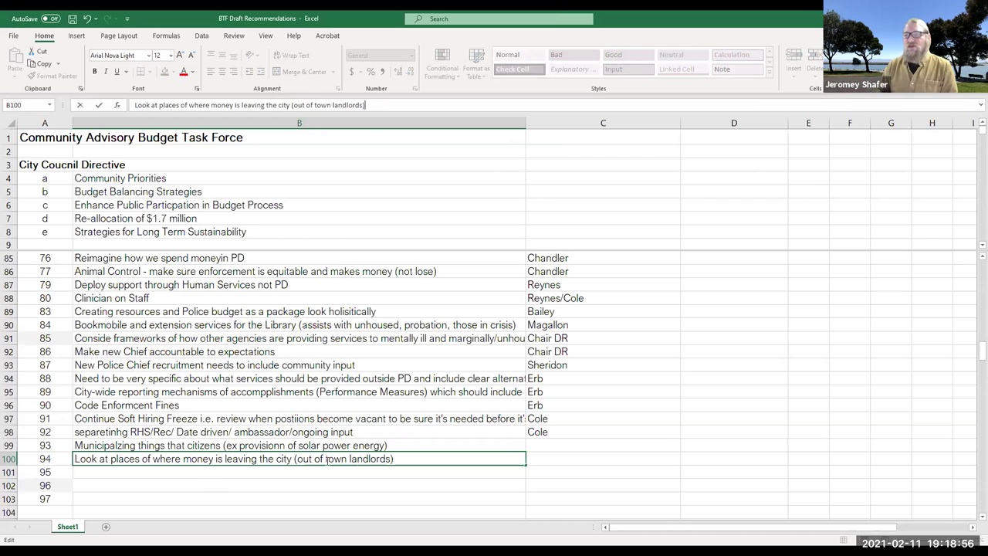
click(215, 446)
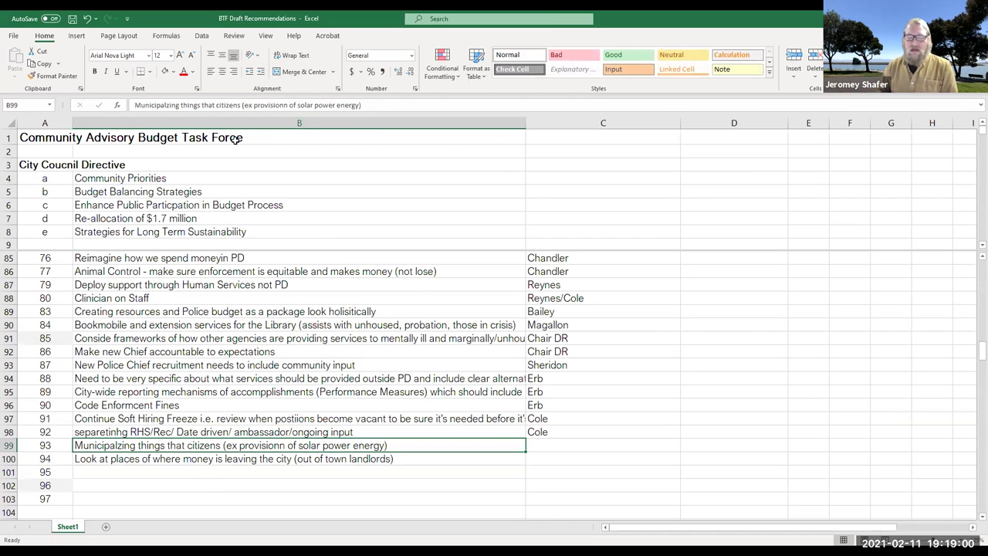
Insert 'need' after 'citizens' in recommendation 93's text
click(240, 104)
text(need)
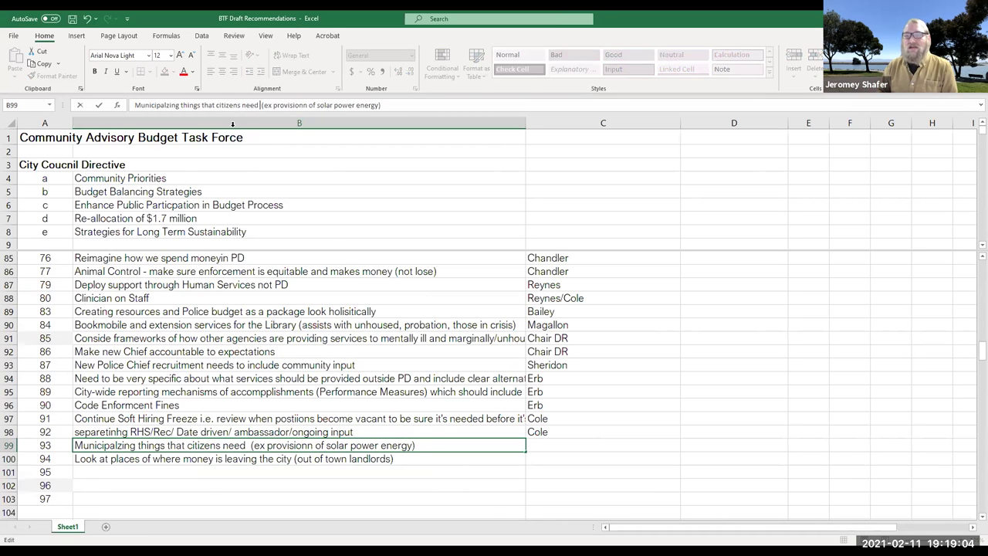
click(204, 362)
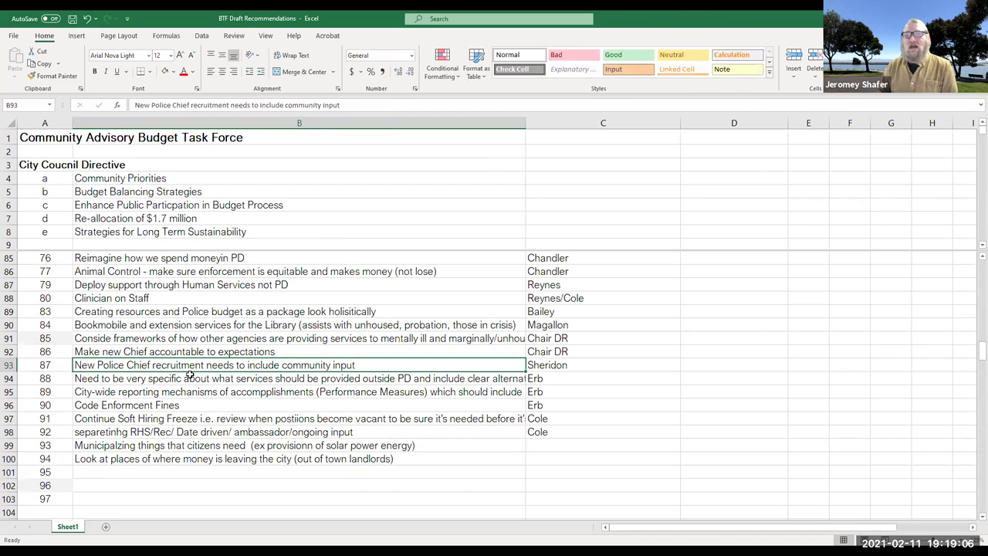
scroll(452, 361, up, 3)
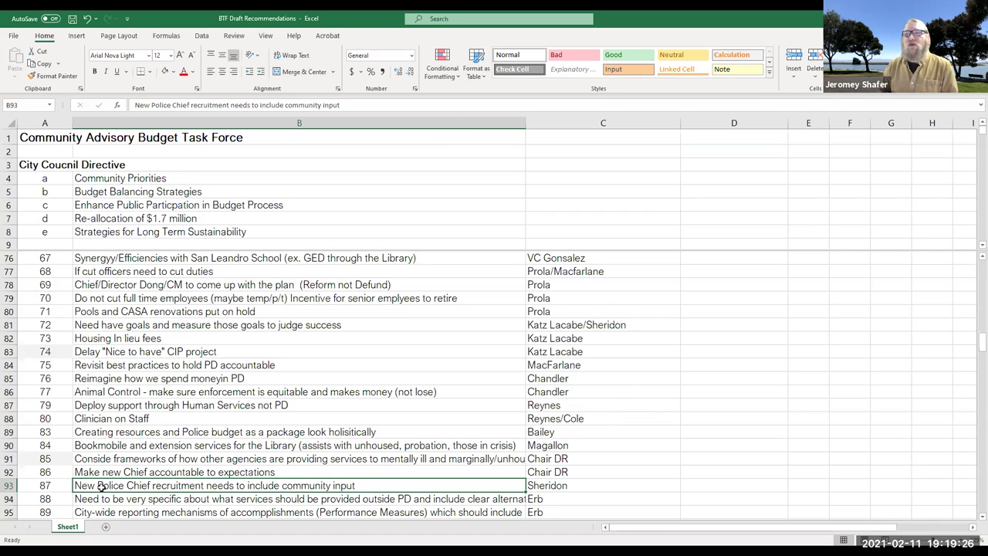
scroll(100, 486, down, 2)
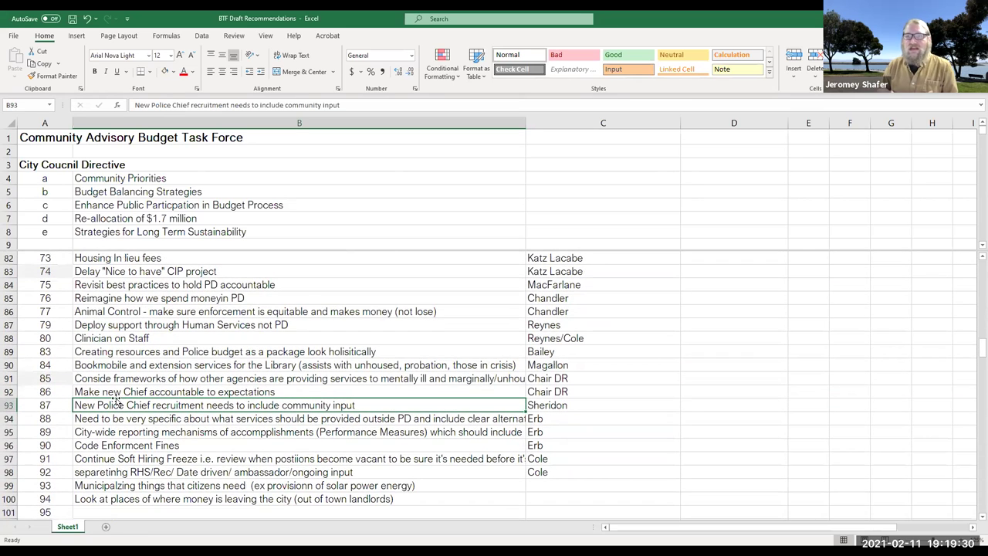
Enter the same proposer's surname in C99 and C100 for recommendations 93 and 94
click(118, 512)
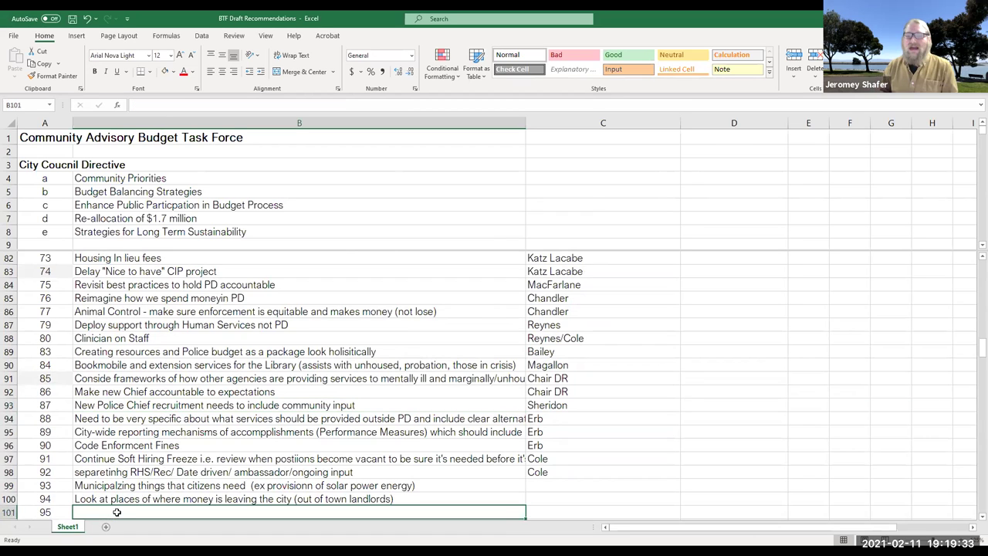
click(535, 487)
text(Sheridan)
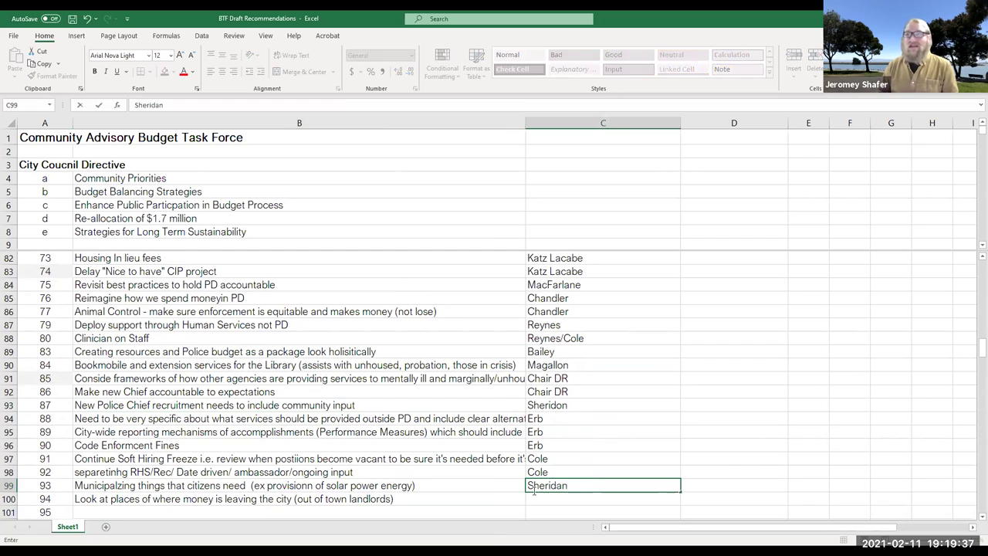
key(Return)
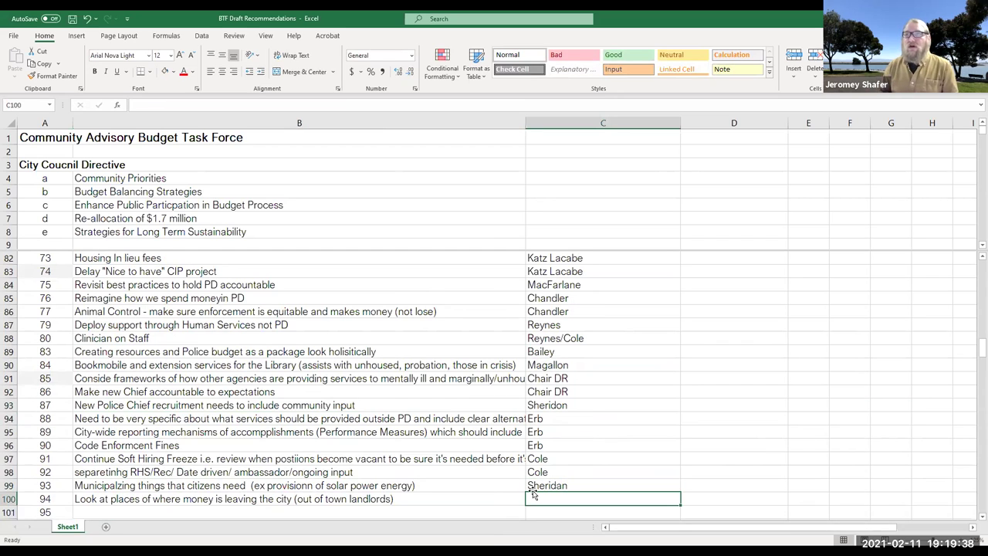
text(Sheridan)
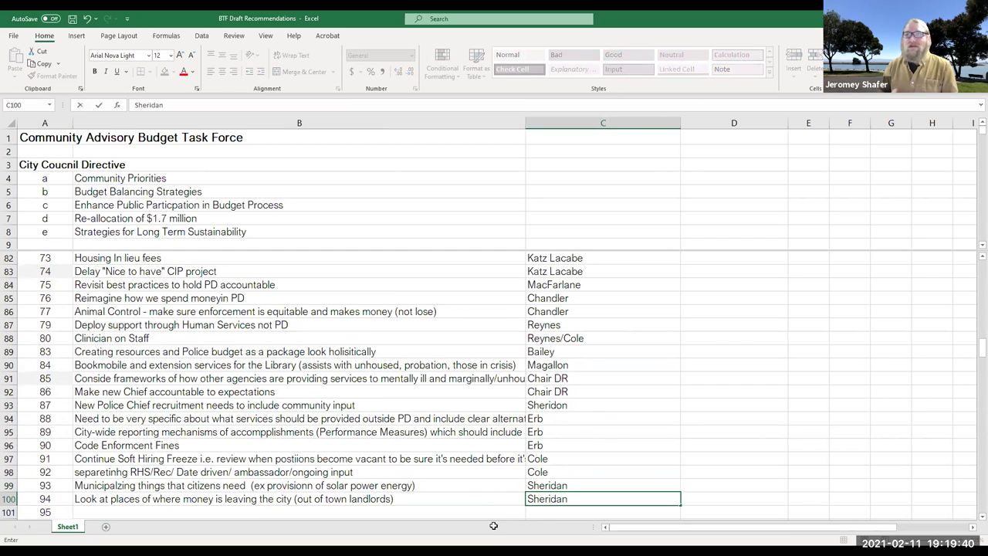
click(476, 512)
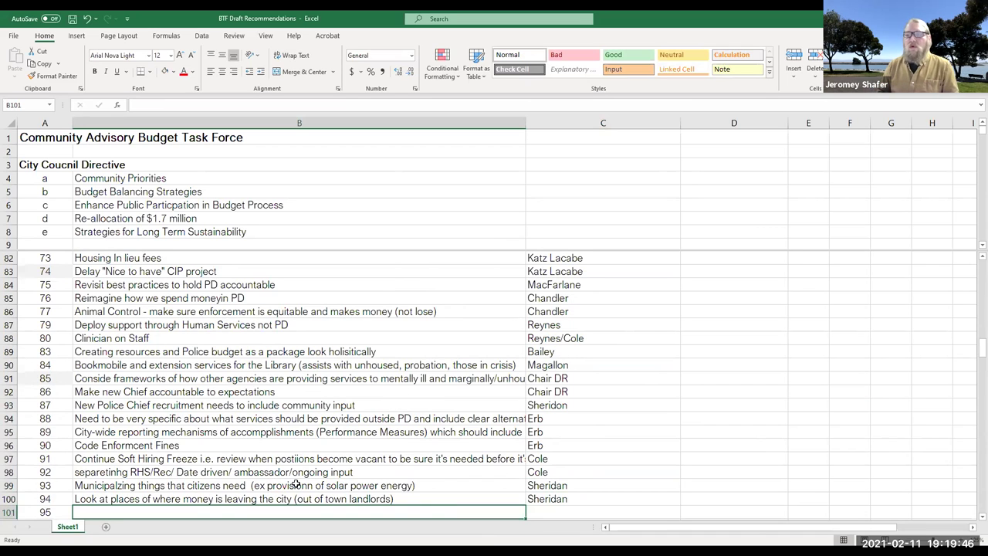
Start recommendation 95 in B101 with 'Data', rejecting the autocompleted sentence
scroll(341, 445, down, 1)
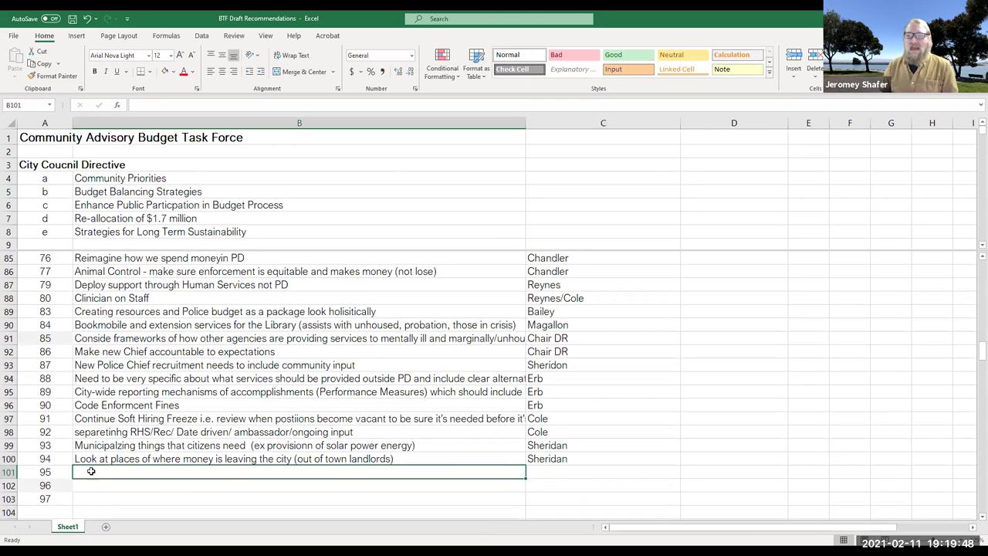
text(Data)
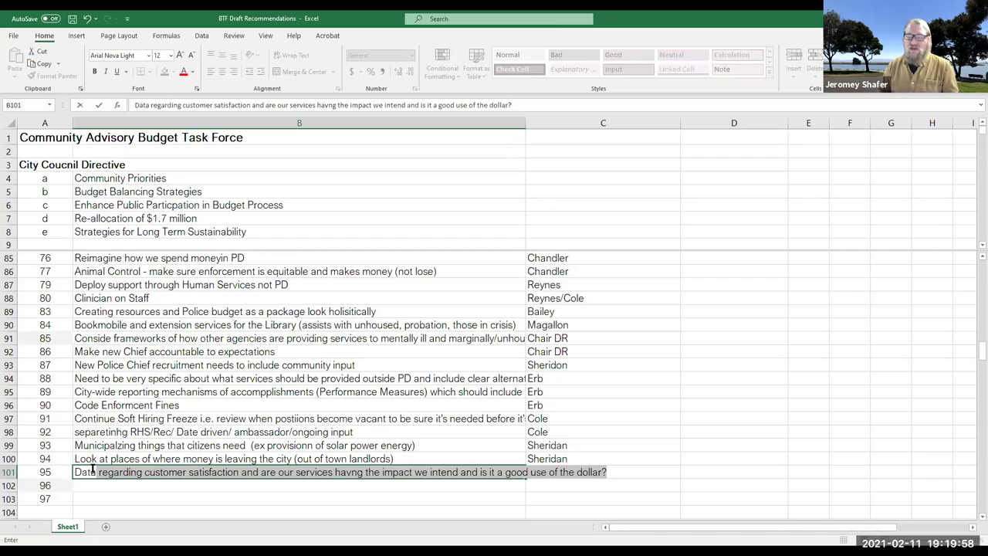
key(Delete)
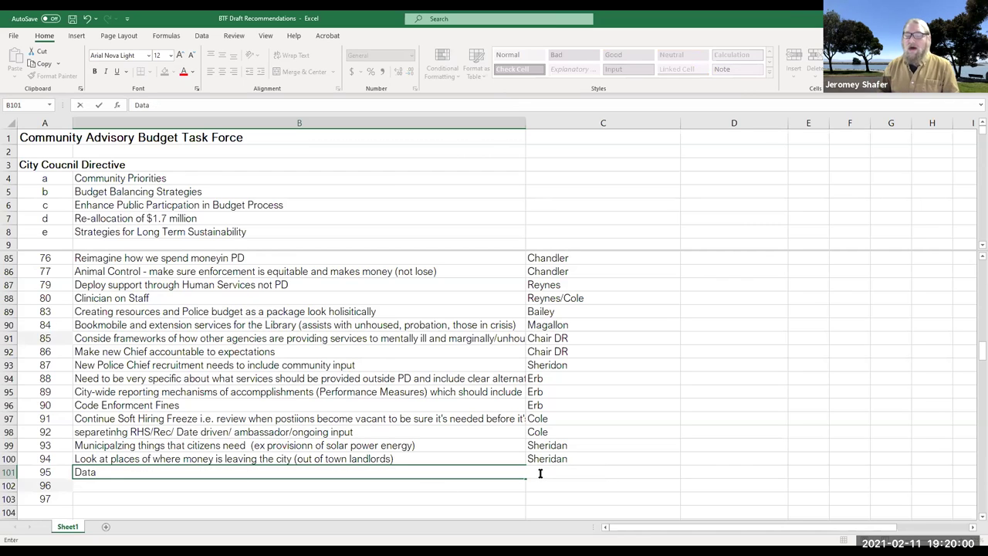
Replace the proposer of recommendations 93–94 with another surname and add it for recommendation 95
click(571, 447)
text(Shaft)
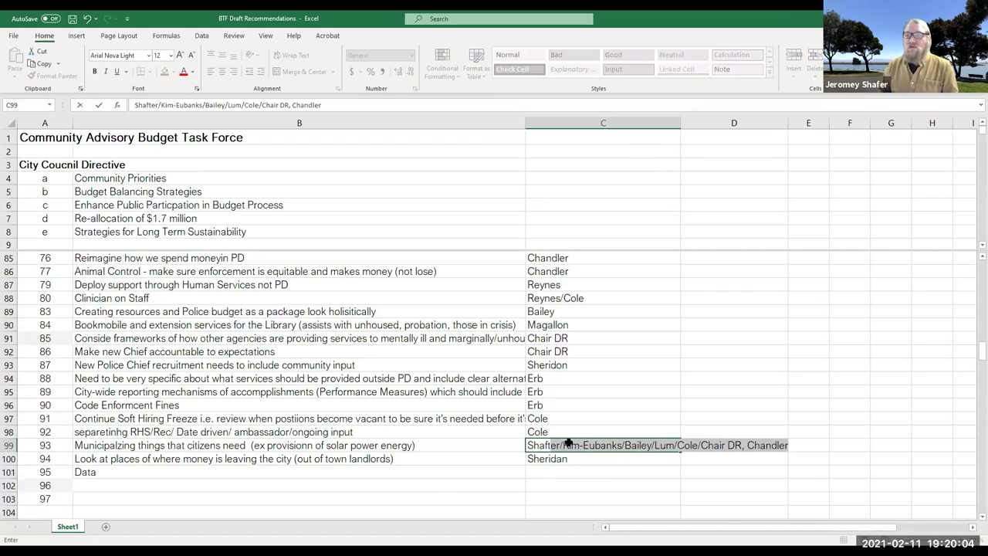
key(BackSpace)
key(BackSpace)
text(er)
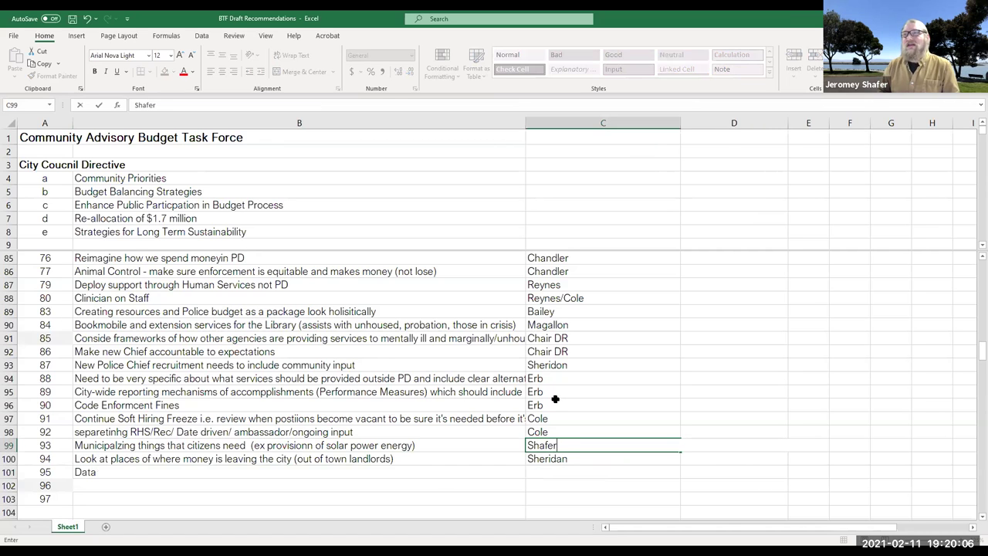
key(Return)
text(Shaft)
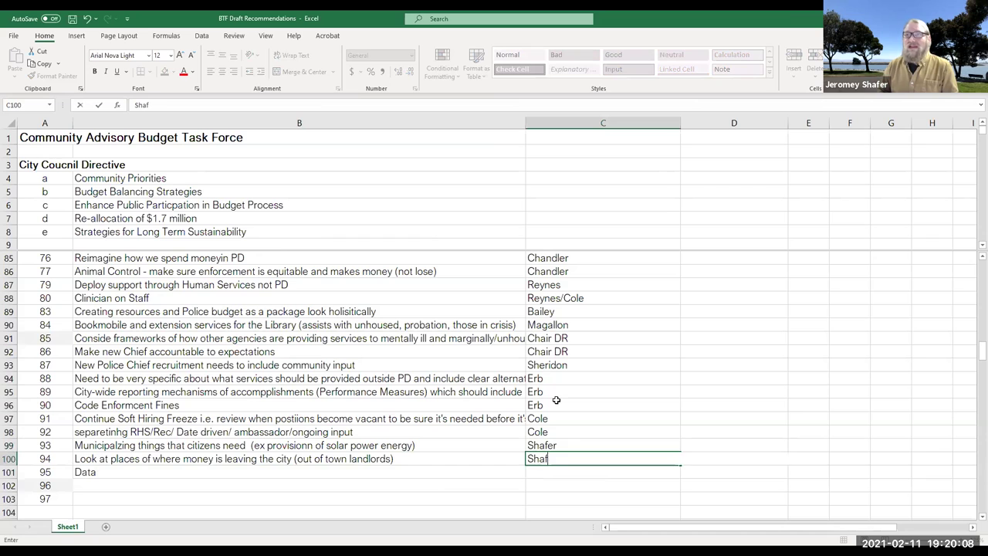
key(BackSpace)
text(er)
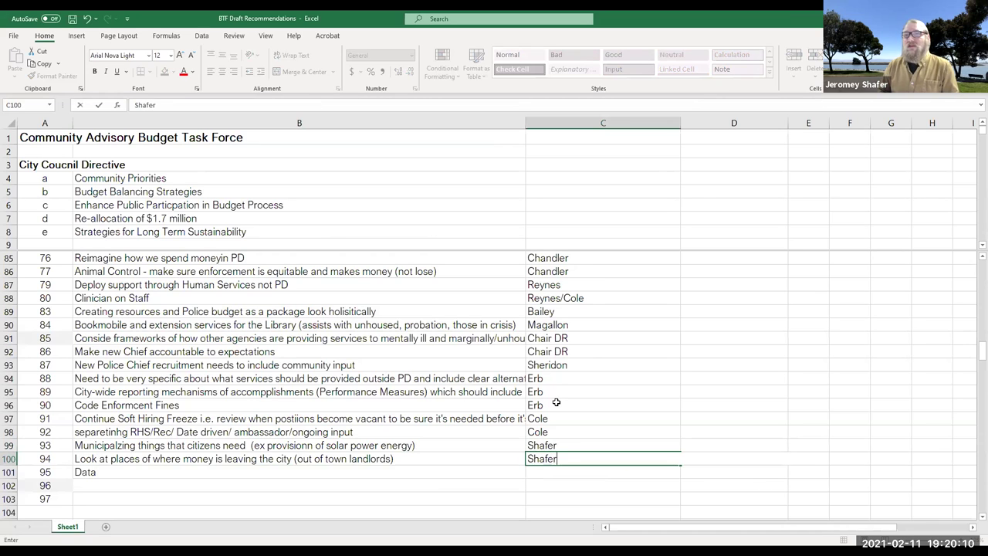
key(Return)
text(Shafer)
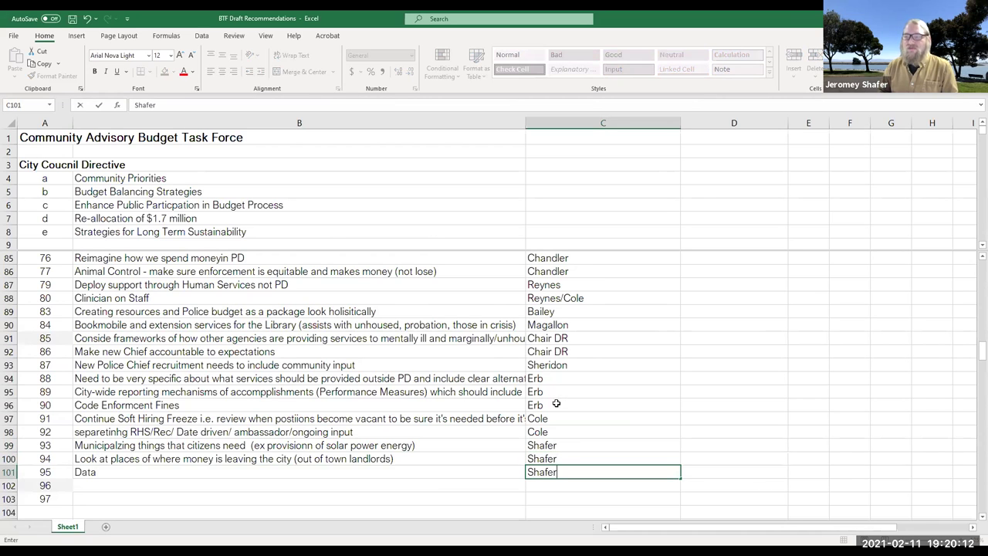
click(122, 476)
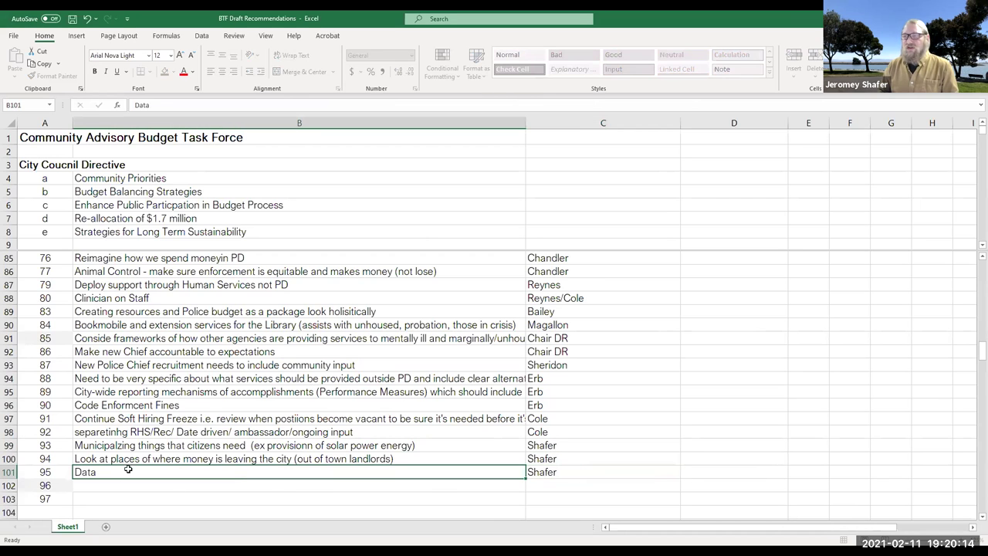
Complete recommendation 95 as 'Data reviewed by outside agency with resources'
click(187, 108)
text(reviewe)
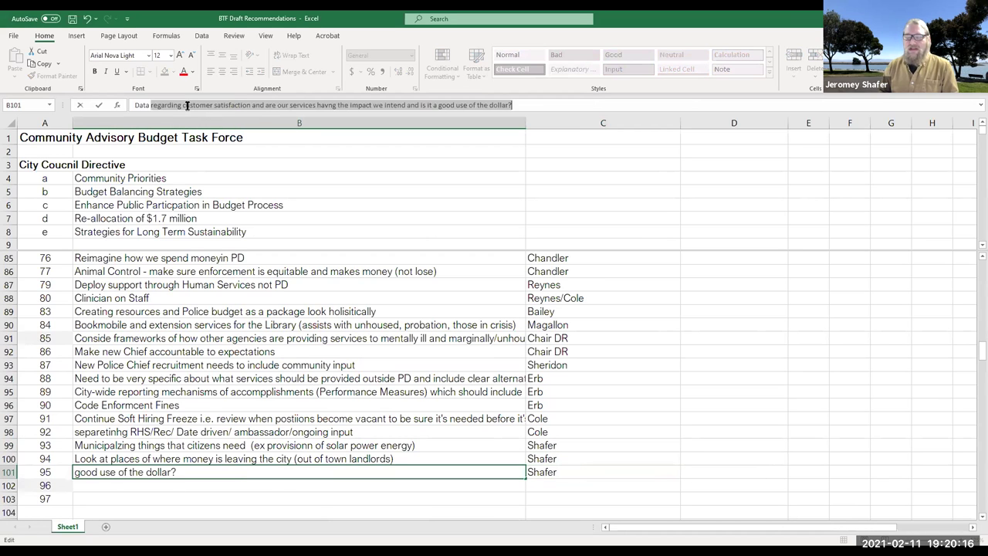
text(d by out)
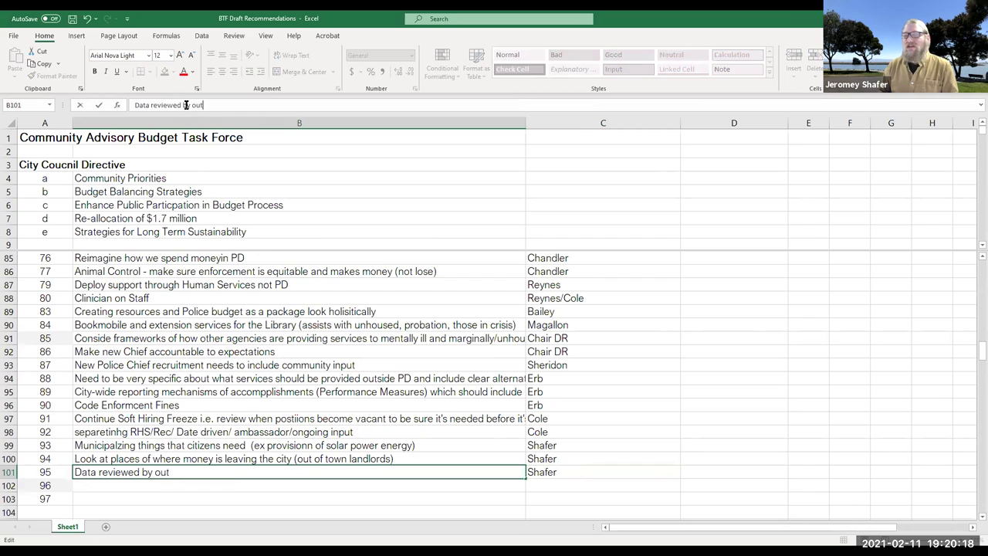
text(side)
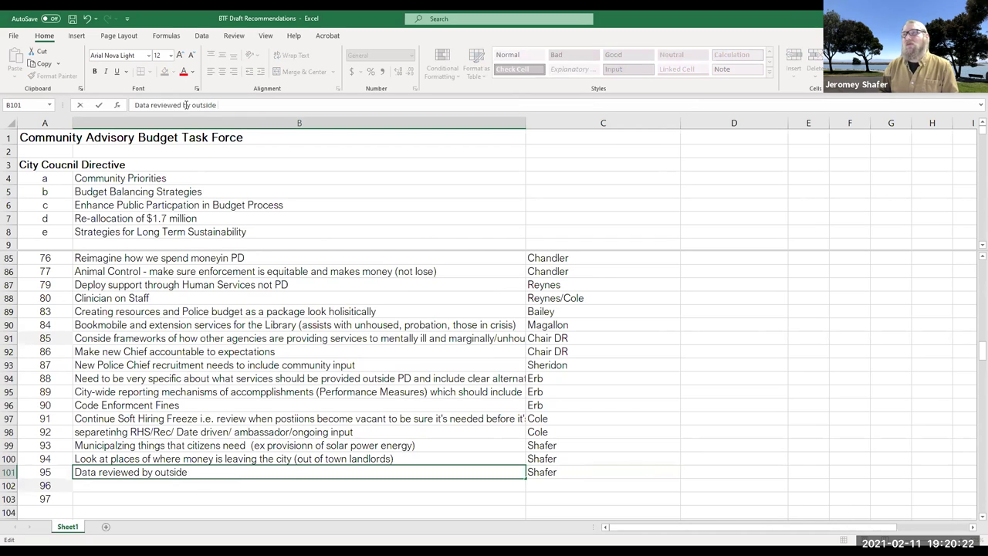
text( agnc)
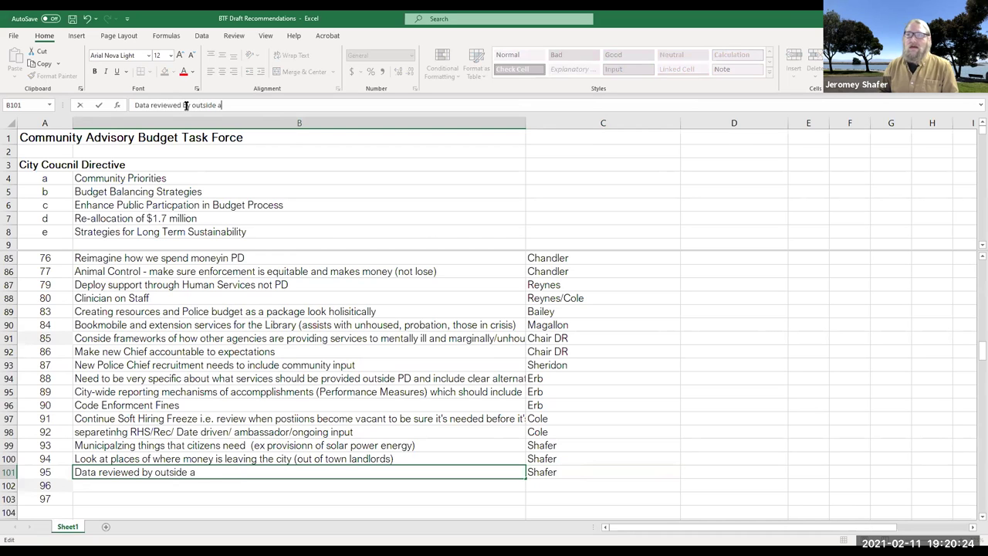
key(BackSpace)
text(encies)
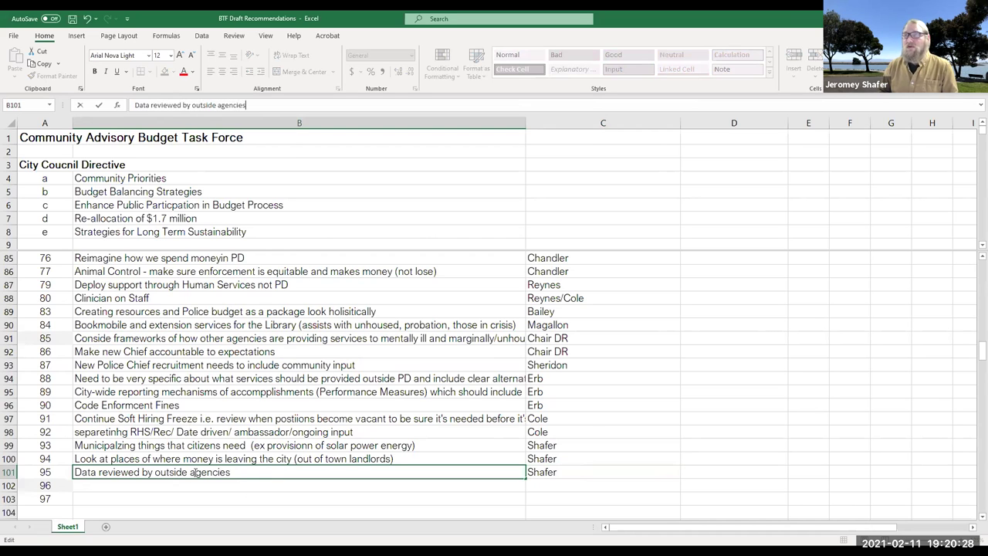
key(BackSpace)
key(BackSpace)
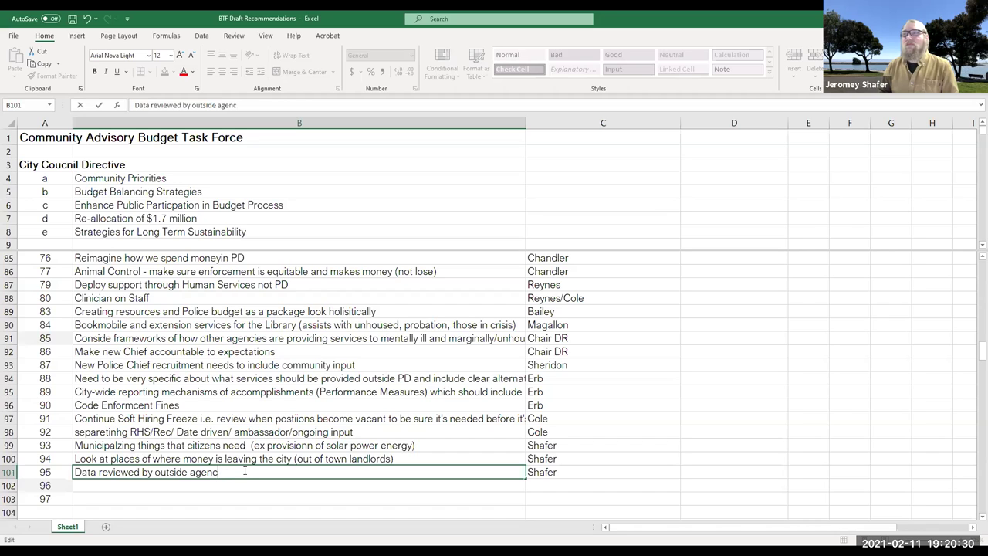
text(y)
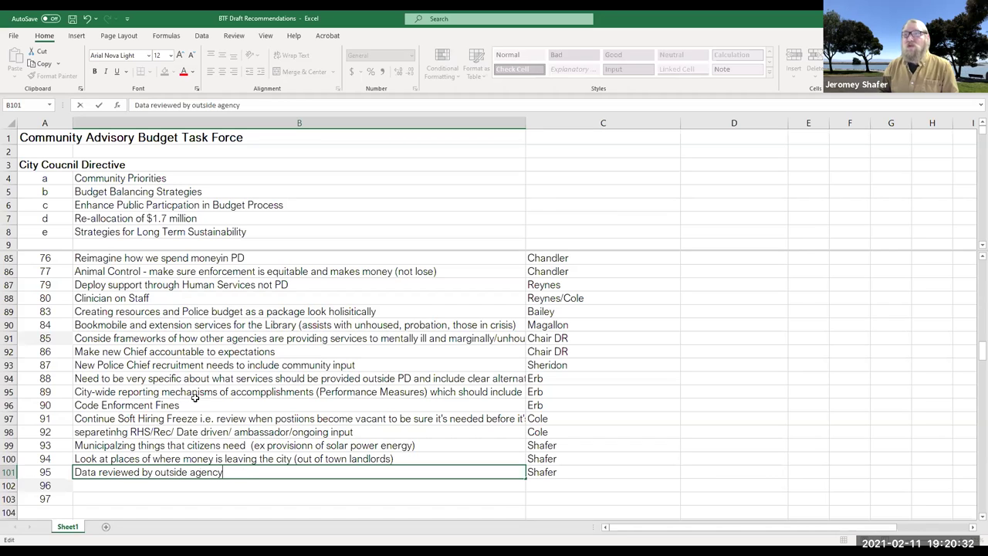
text( with res)
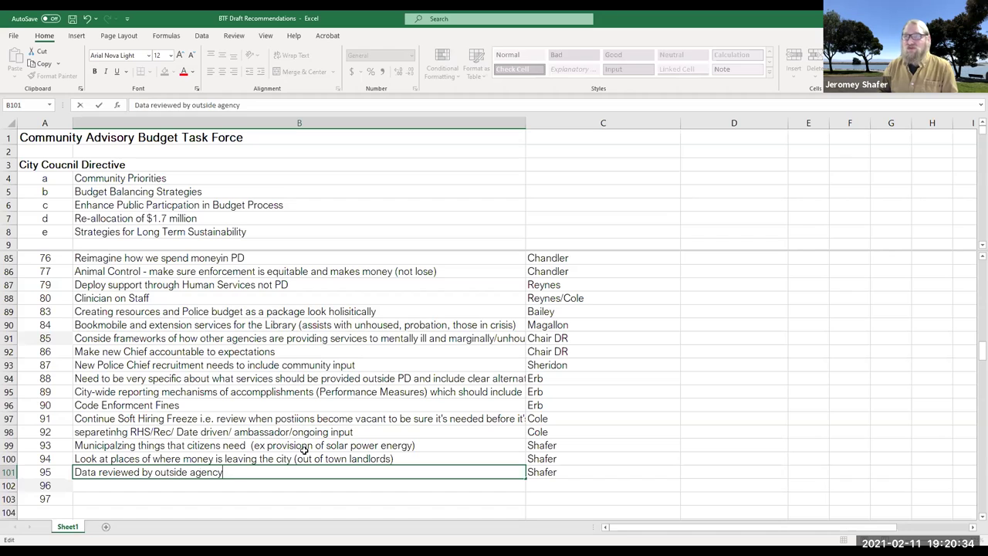
text(ources)
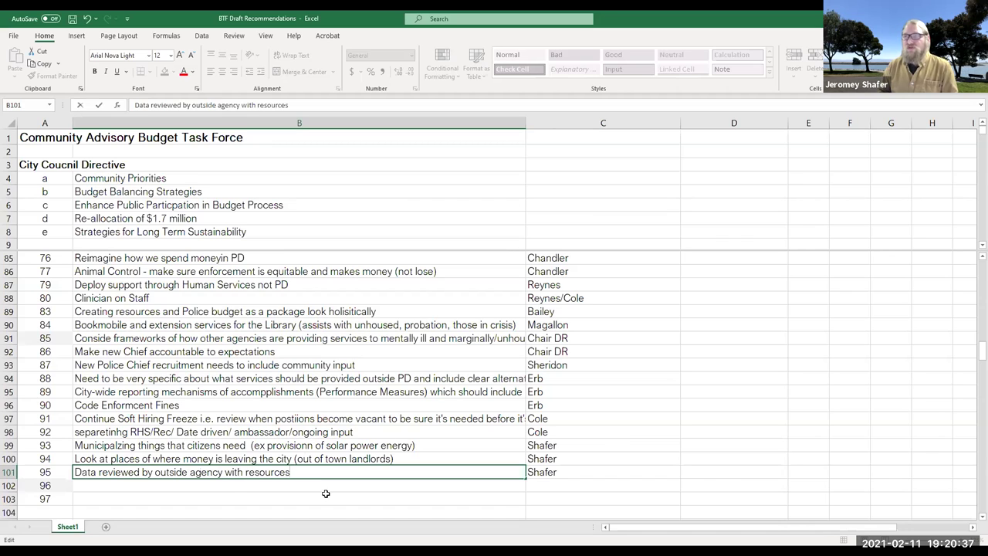
click(326, 494)
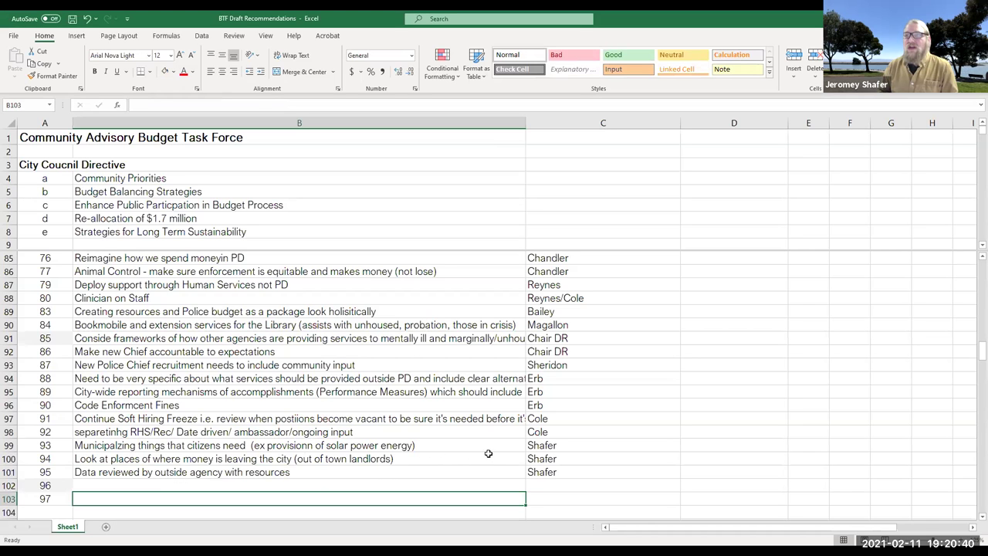
Append a slash and another proposer's name to recommendation 59's proposer list in C68
scroll(307, 375, up, 3)
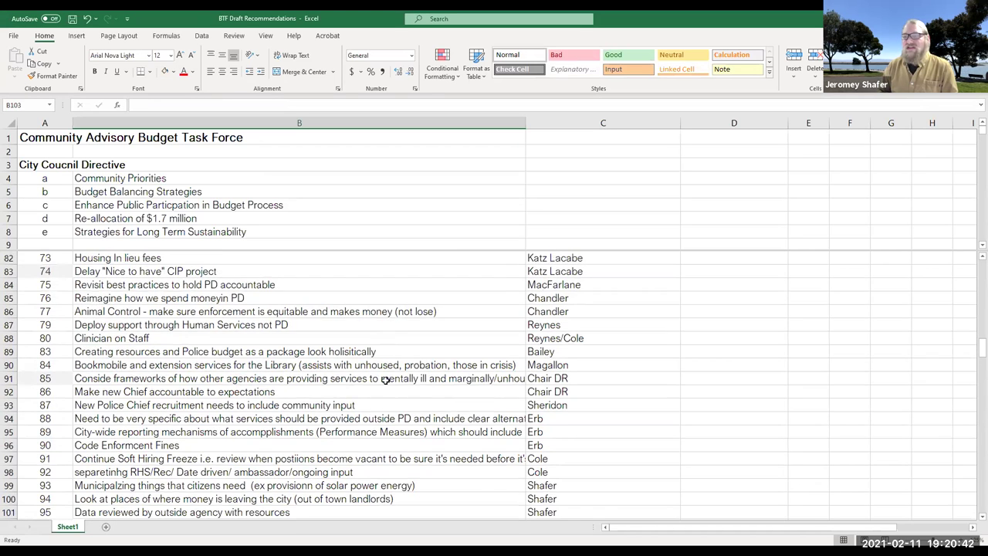
scroll(485, 369, up, 3)
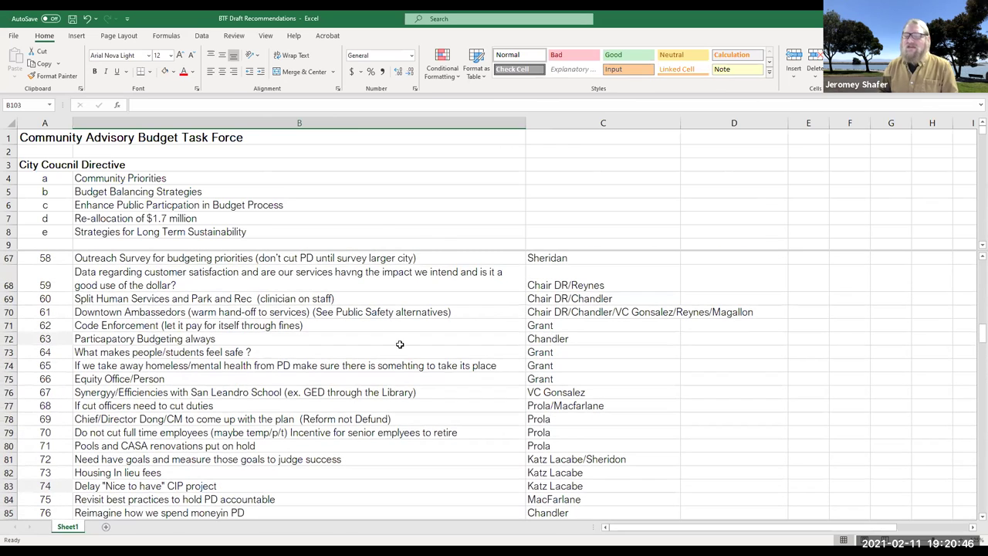
scroll(485, 427, up, 2)
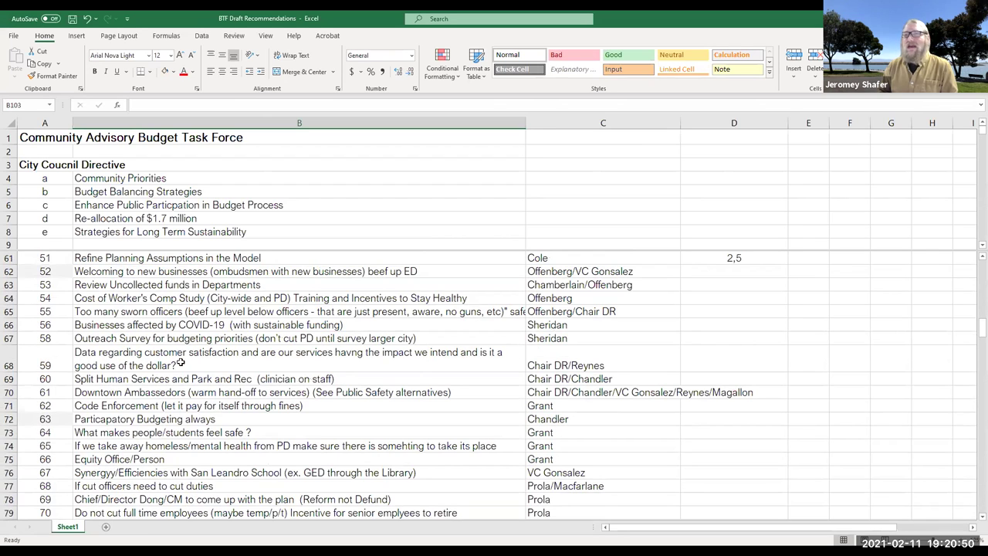
click(562, 365)
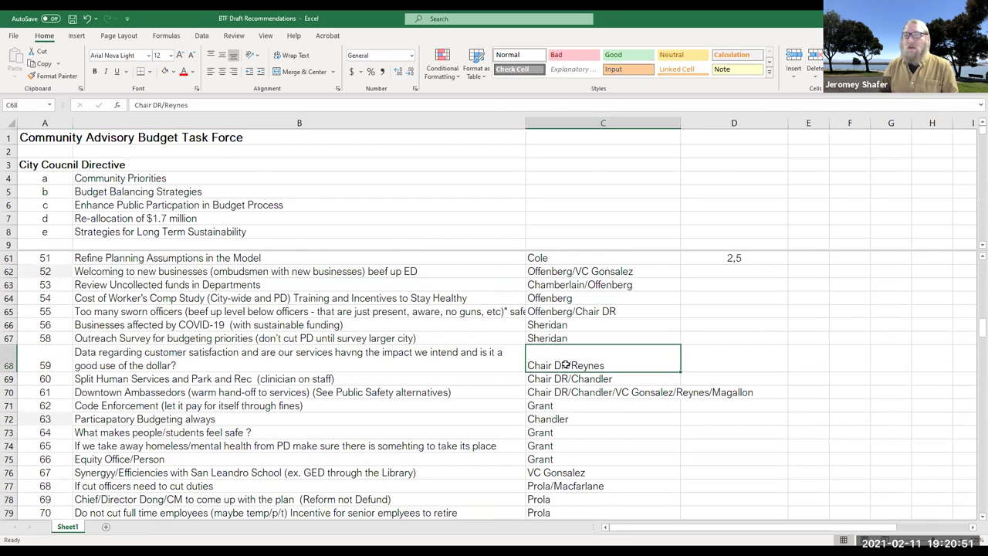
click(196, 105)
text(/Shafer)
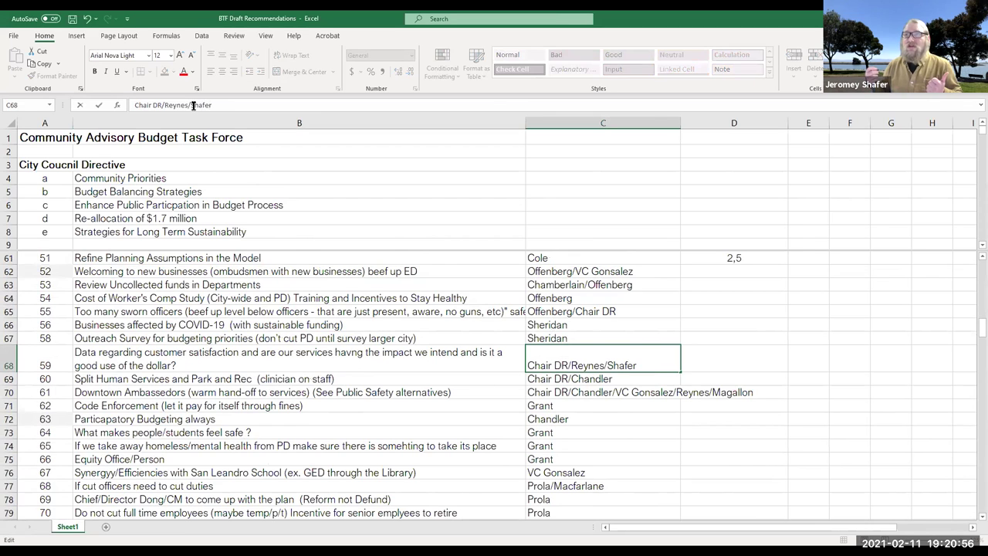
key(Return)
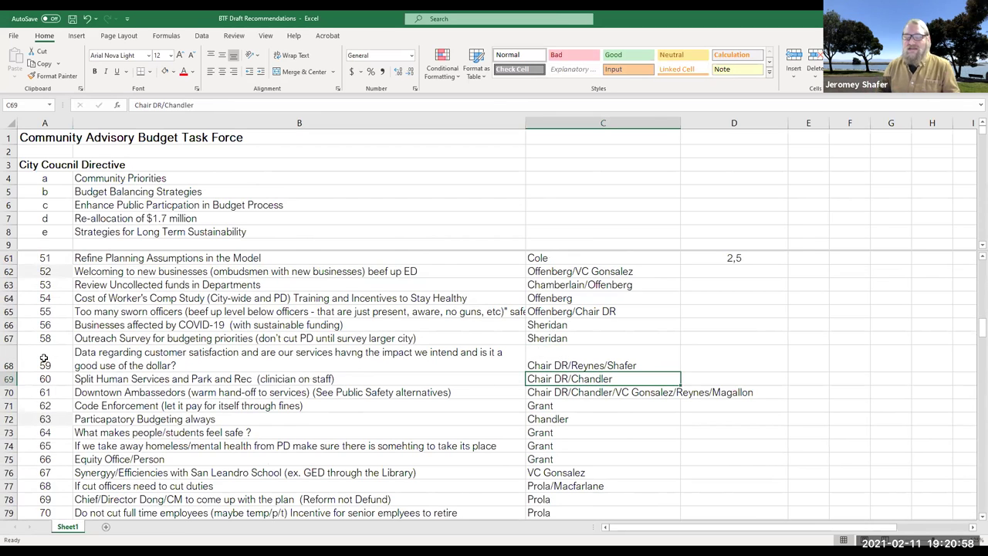
Highlight recommendation 59's row A68:C68 with a fill colour
click(44, 360)
drag(44, 357, 641, 359)
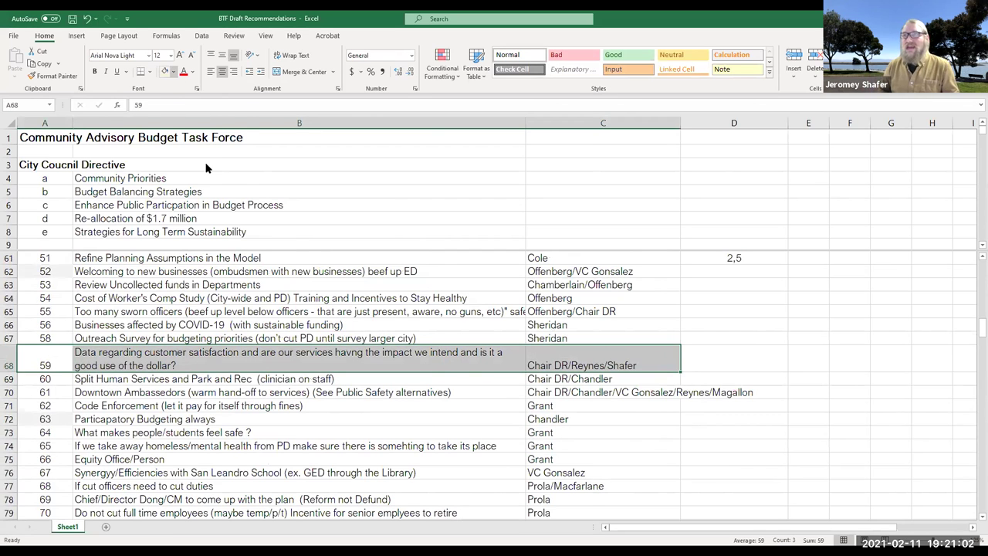
click(173, 71)
click(309, 375)
scroll(308, 411, down, 8)
scroll(308, 411, down, 1)
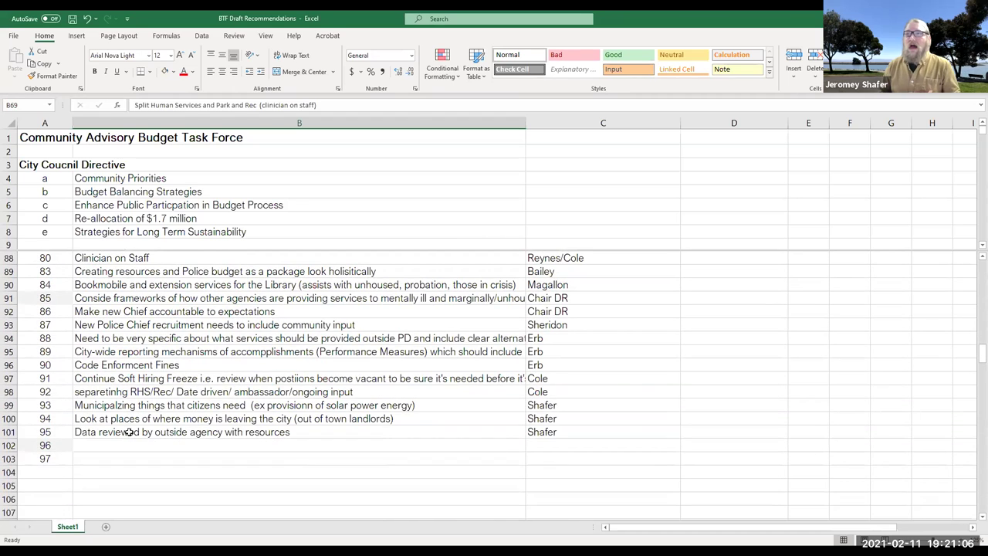
Review the last recommendations, moving up from recommendation 95's row
click(7, 432)
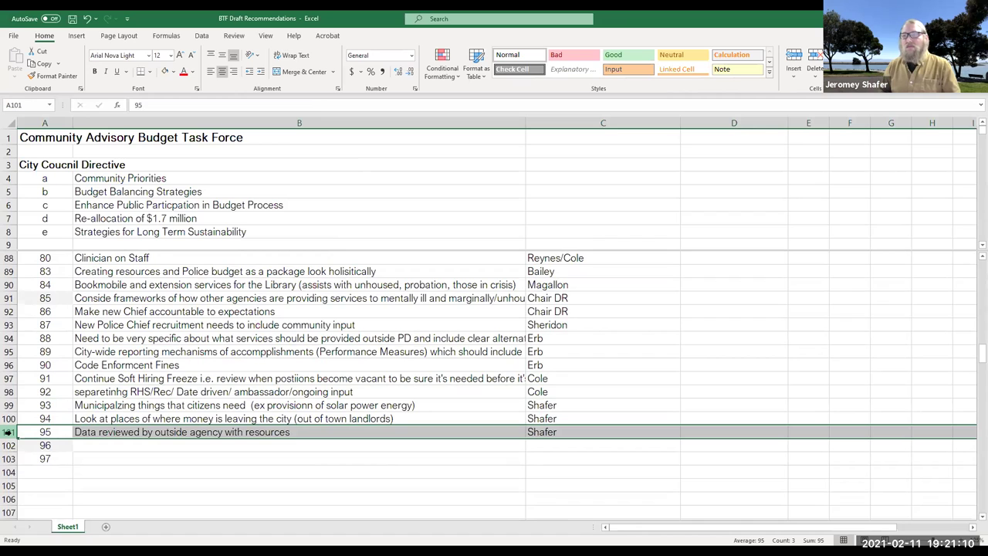
key(Up)
key(Up)
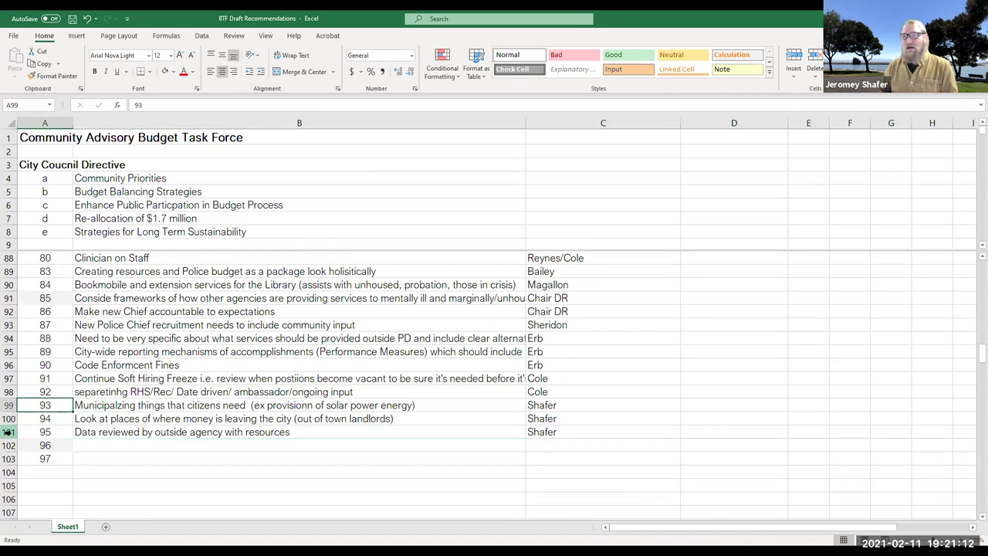
key(Up)
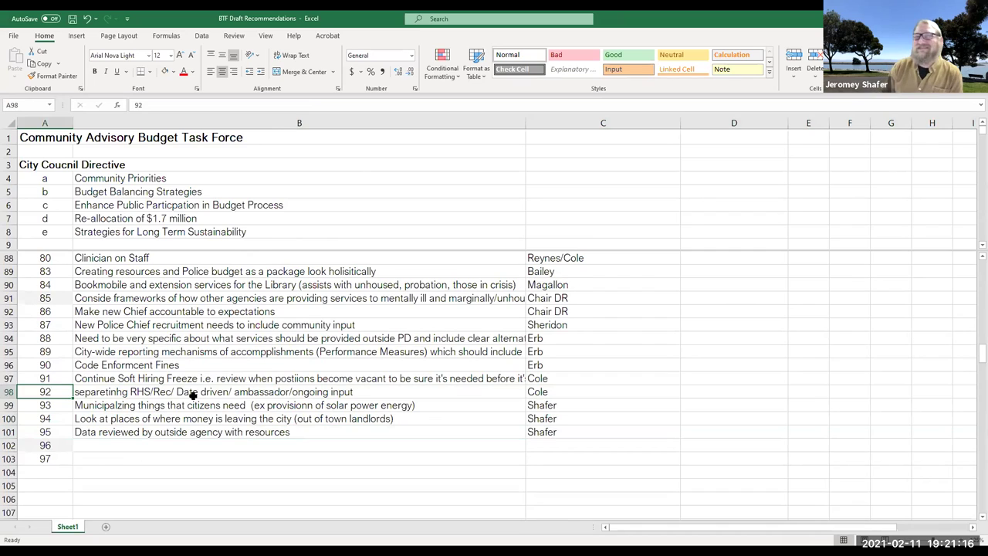
scroll(374, 376, up, 17)
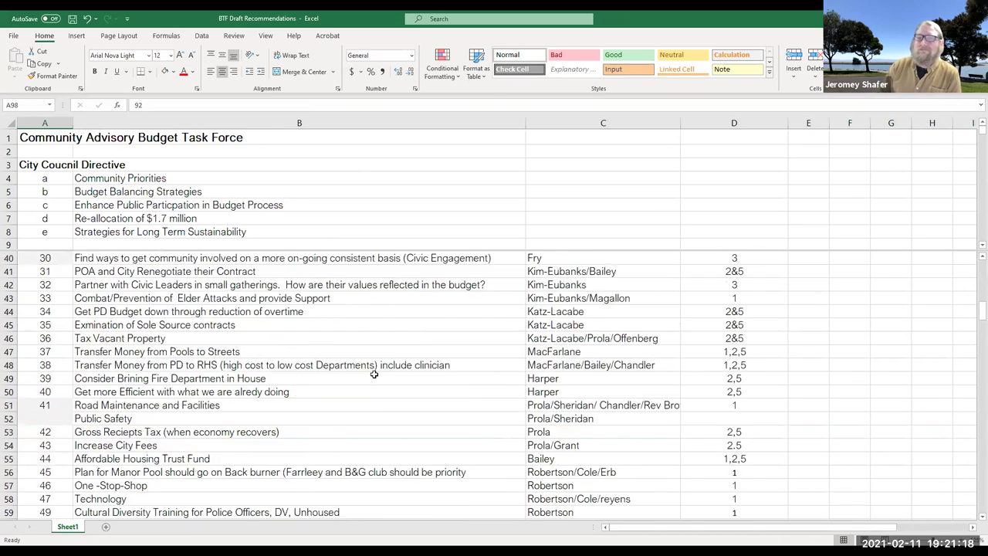
scroll(374, 374, down, 5)
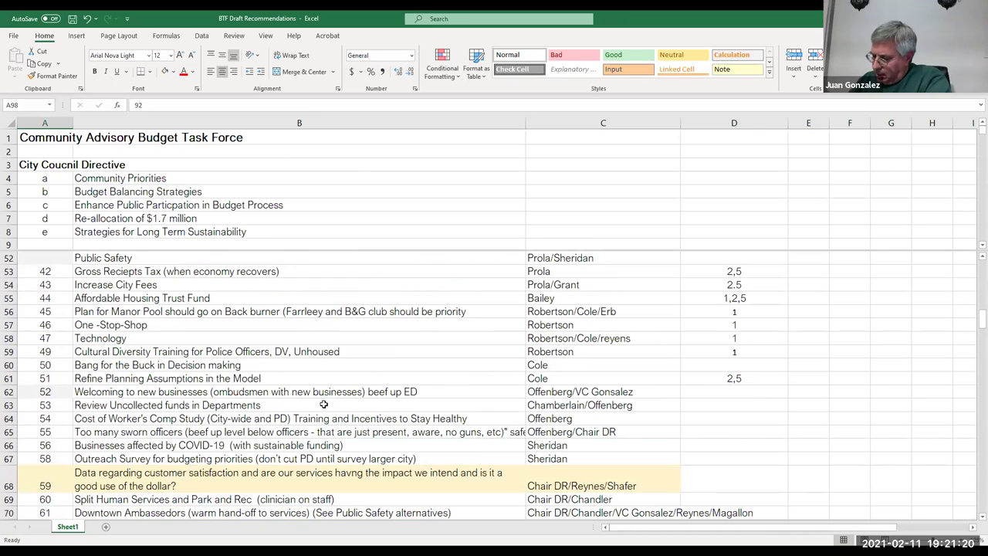
scroll(621, 483, down, 1)
Append a slash and one more proposer's surname to the selected proposer list
click(624, 440)
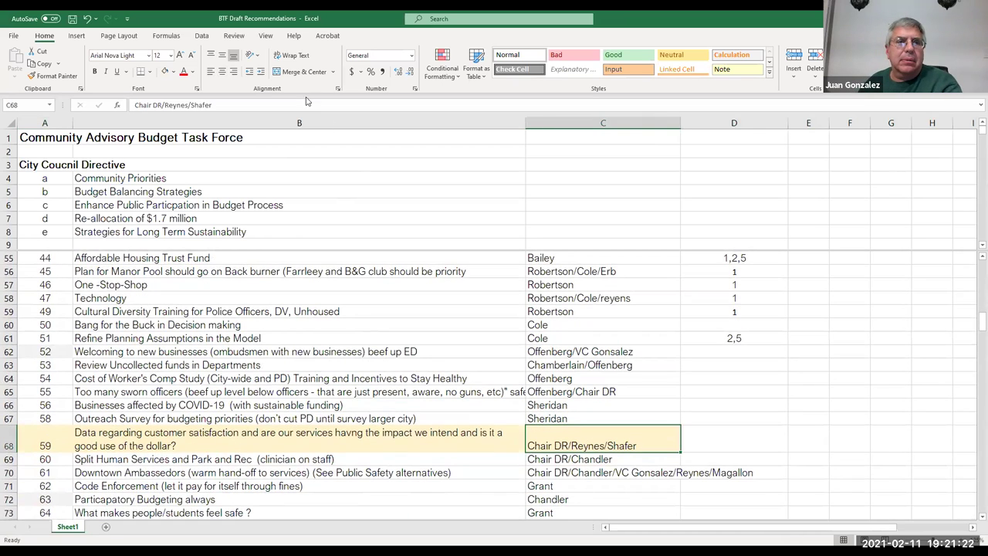
click(239, 104)
text(/Cole)
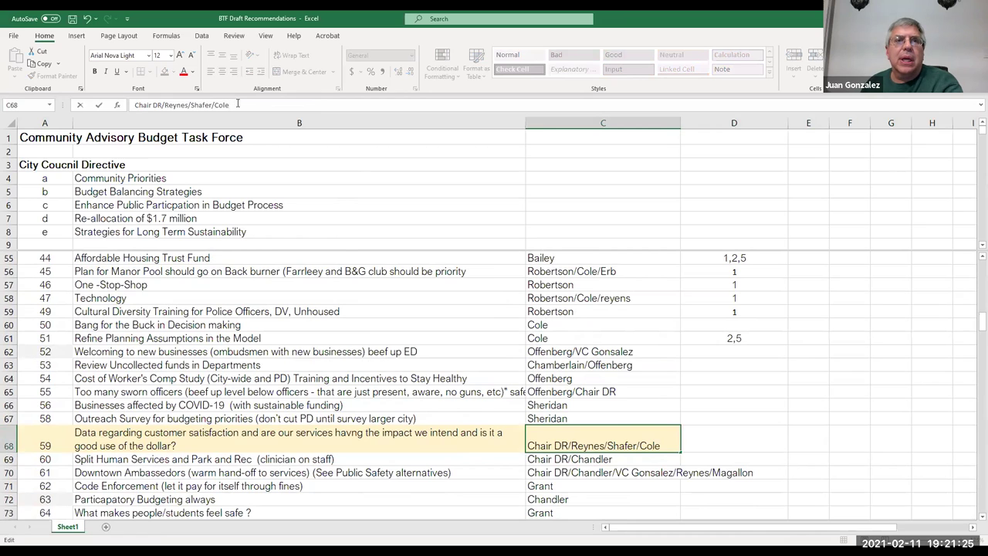
key(Return)
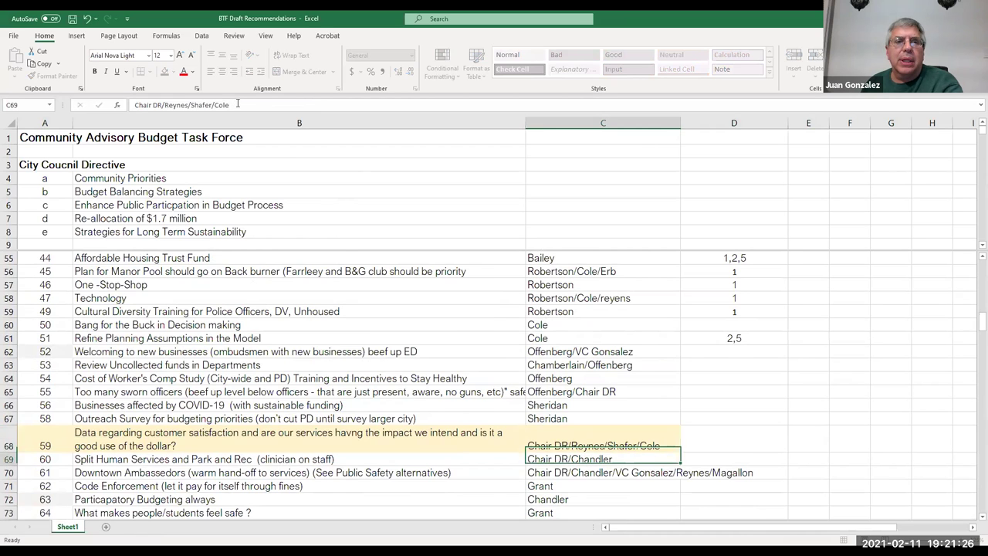
scroll(219, 332, down, 8)
scroll(219, 333, down, 3)
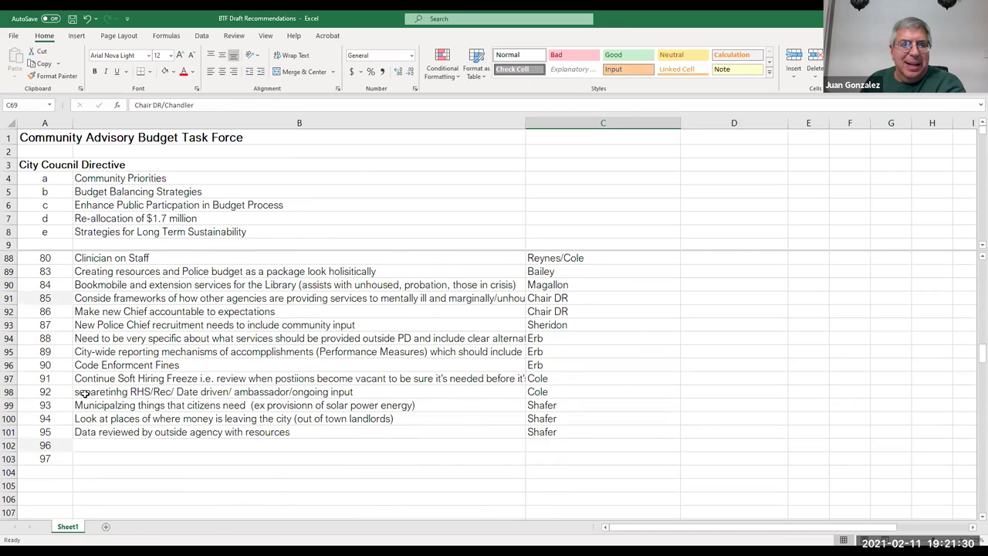
Scroll through recommendations 85–97, checking recommendation 92, empty row 96 and recommendation 91
click(110, 391)
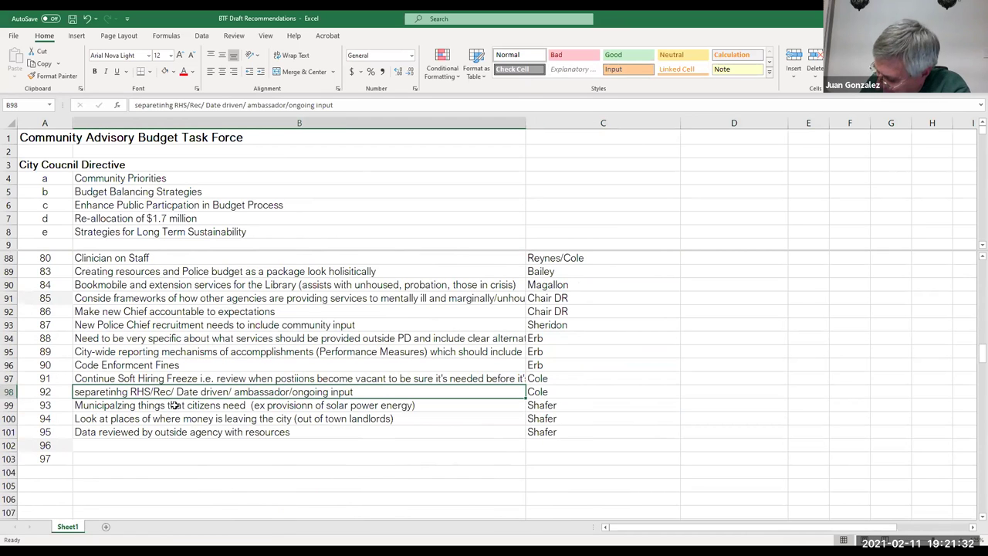
scroll(304, 461, up, 1)
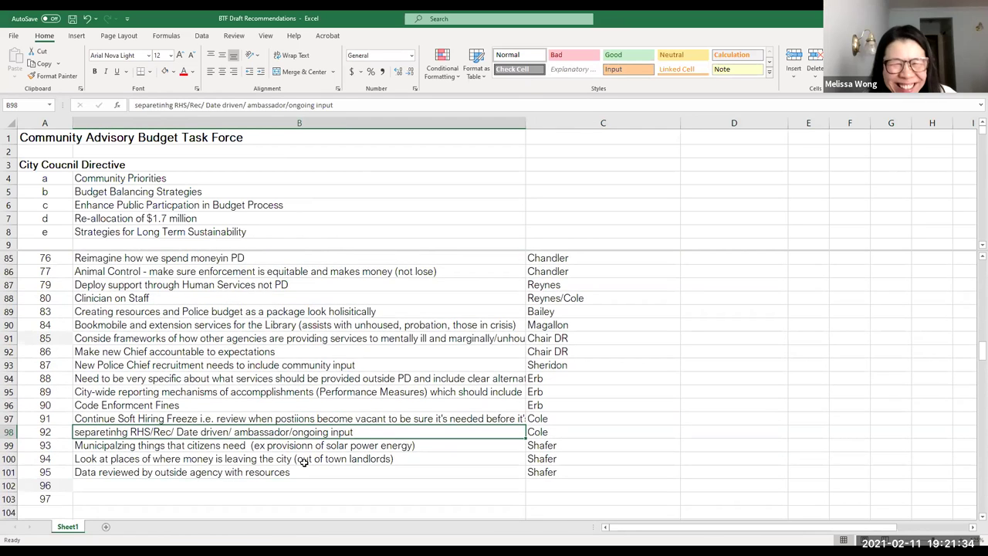
scroll(304, 461, up, 1)
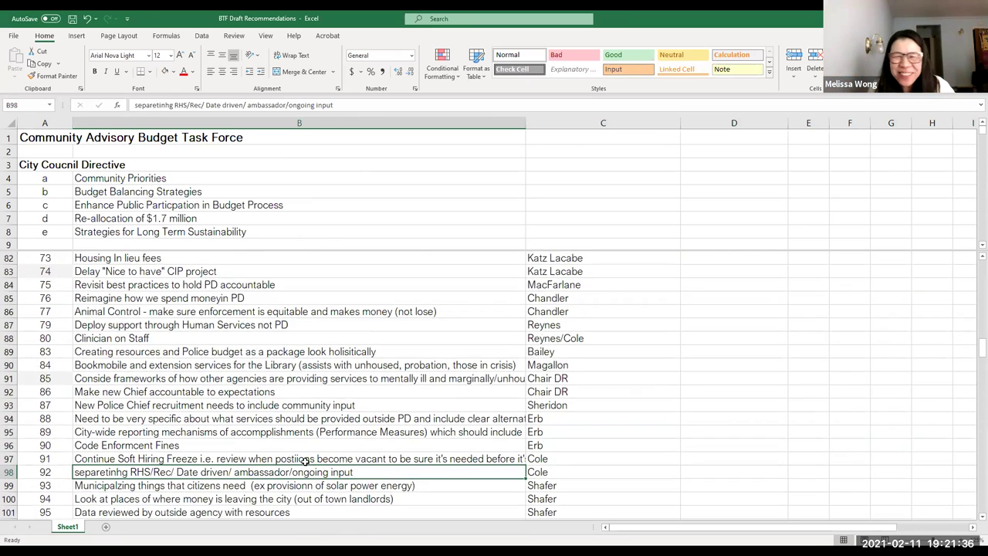
scroll(304, 462, up, 3)
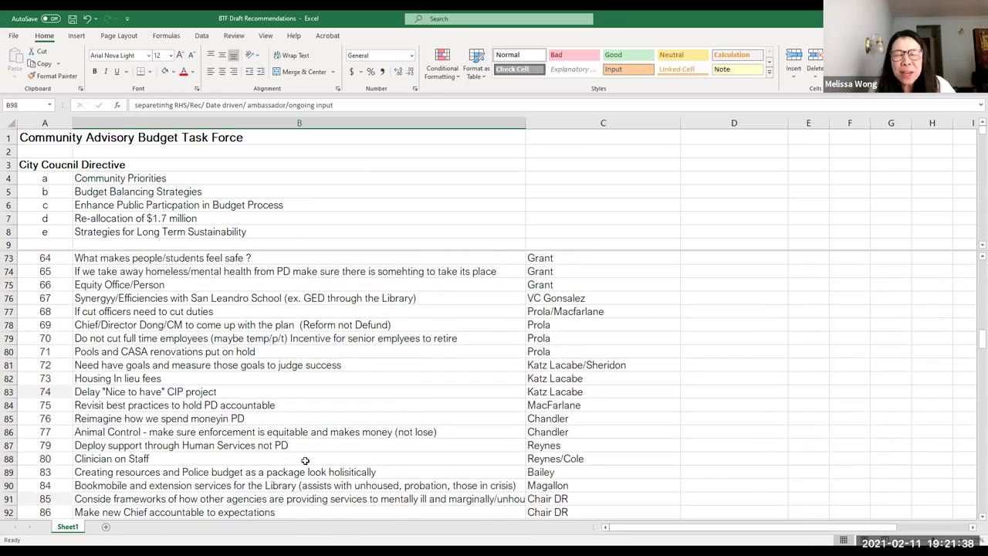
scroll(304, 460, up, 2)
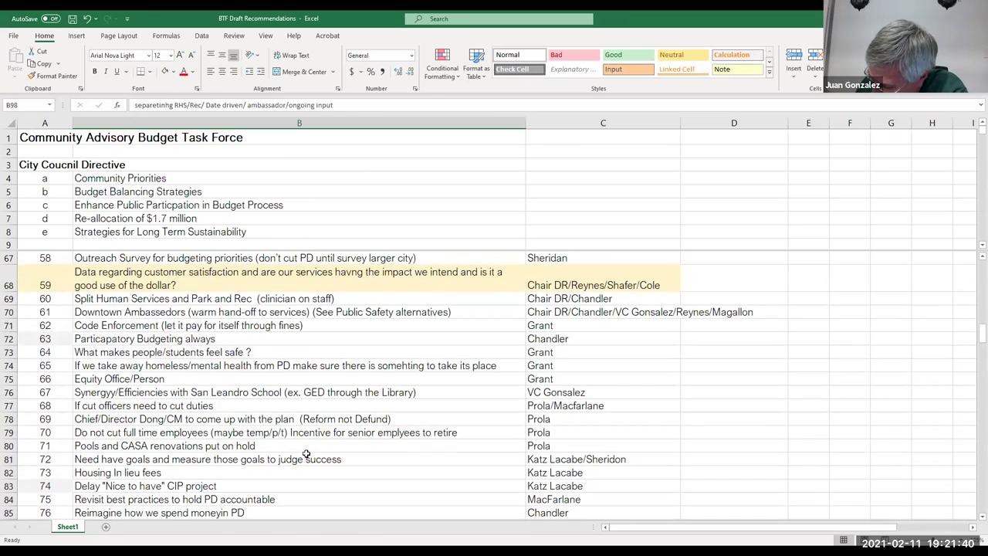
scroll(305, 454, up, 2)
scroll(305, 453, up, 4)
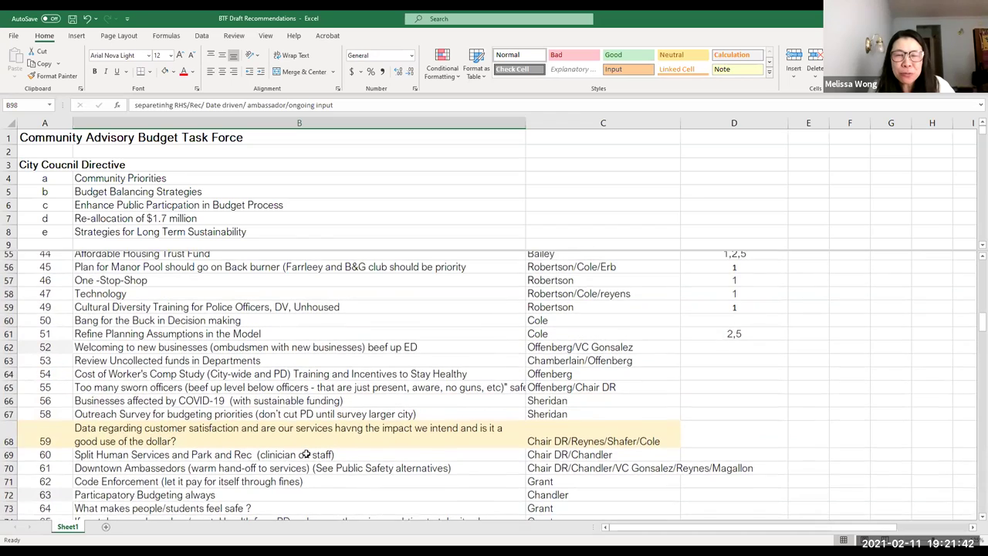
scroll(163, 332, up, 2)
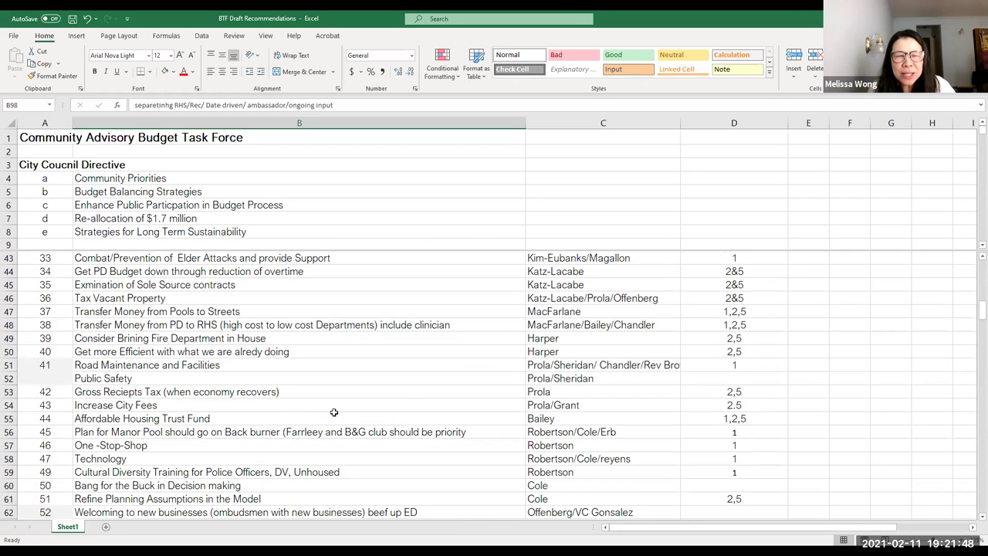
scroll(408, 403, down, 16)
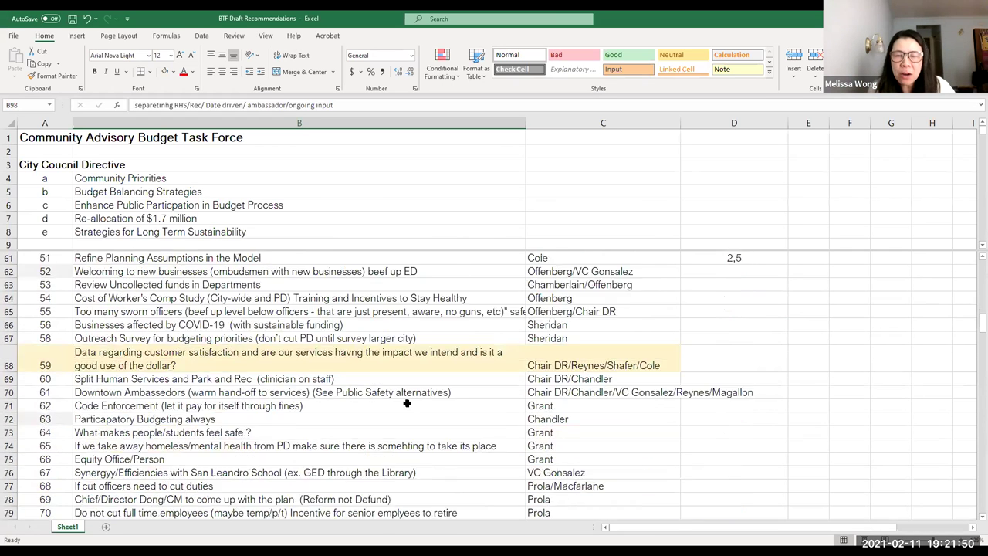
click(100, 406)
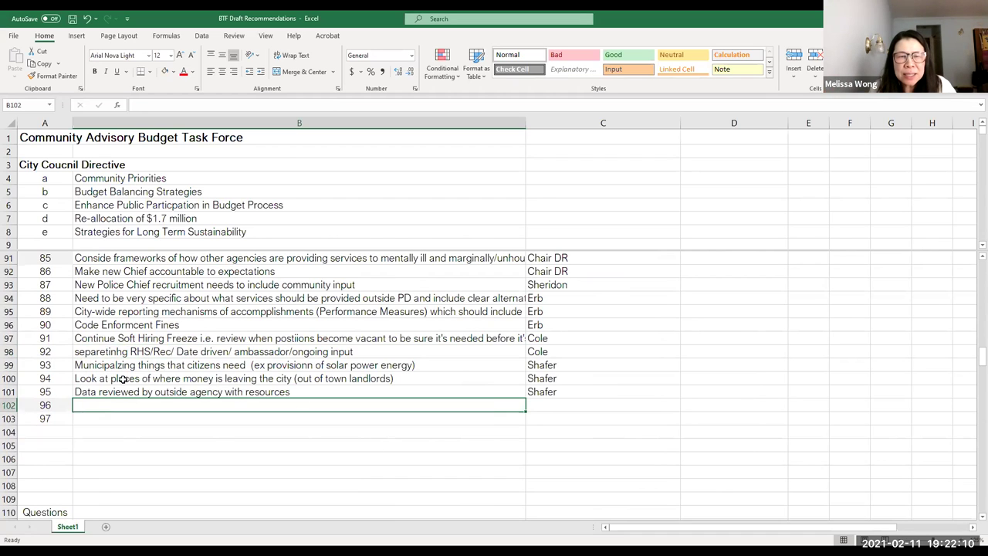
click(131, 338)
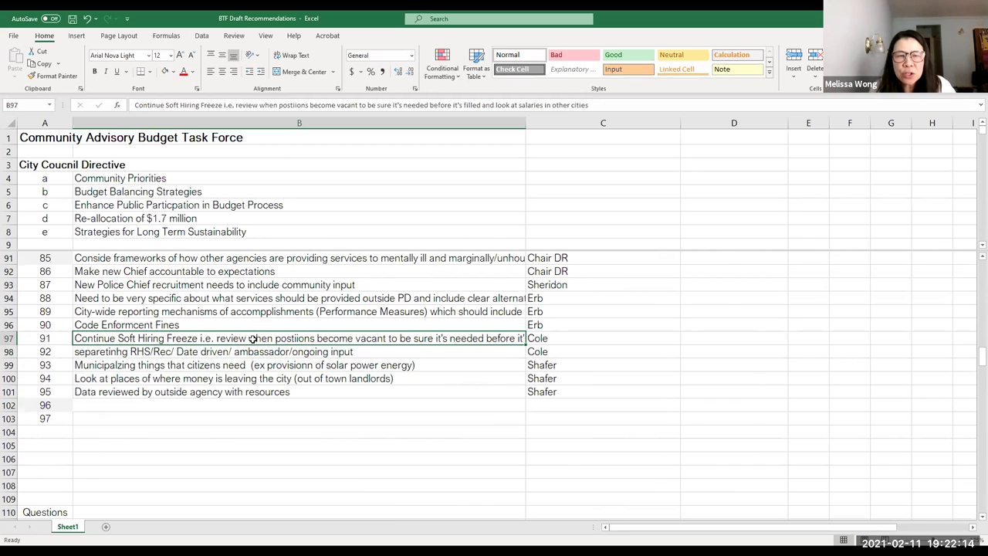
Add a second proposer's surname after a slash in recommendation 91's proposer cell C97
click(550, 340)
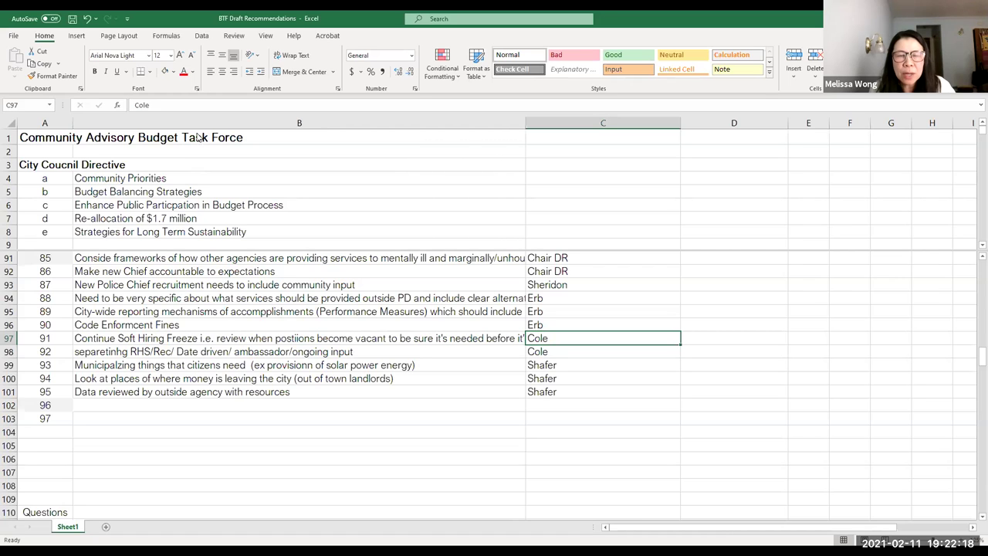
click(155, 103)
text(/Wong)
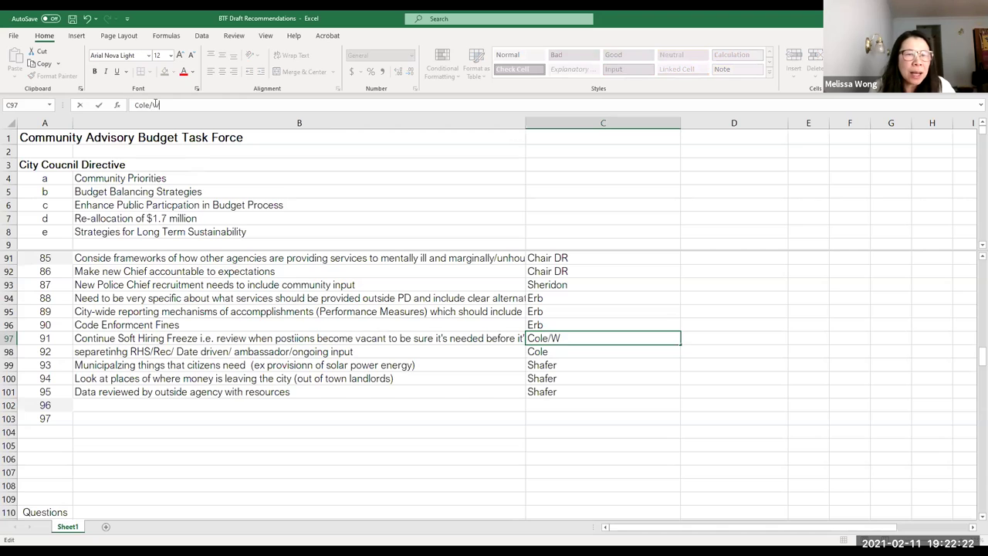
key(Return)
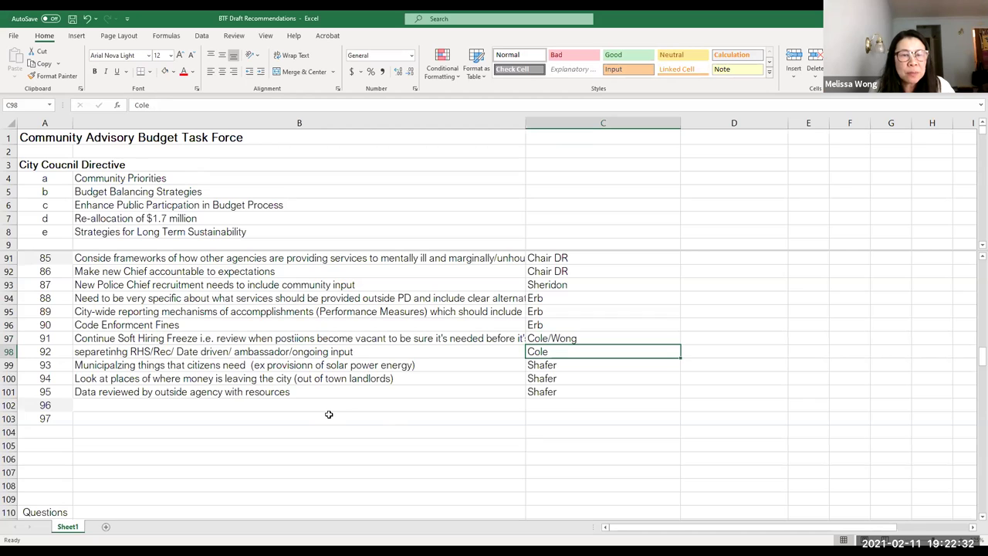
Append '(contractor?)' to the end of recommendation 91's text in B97
click(315, 339)
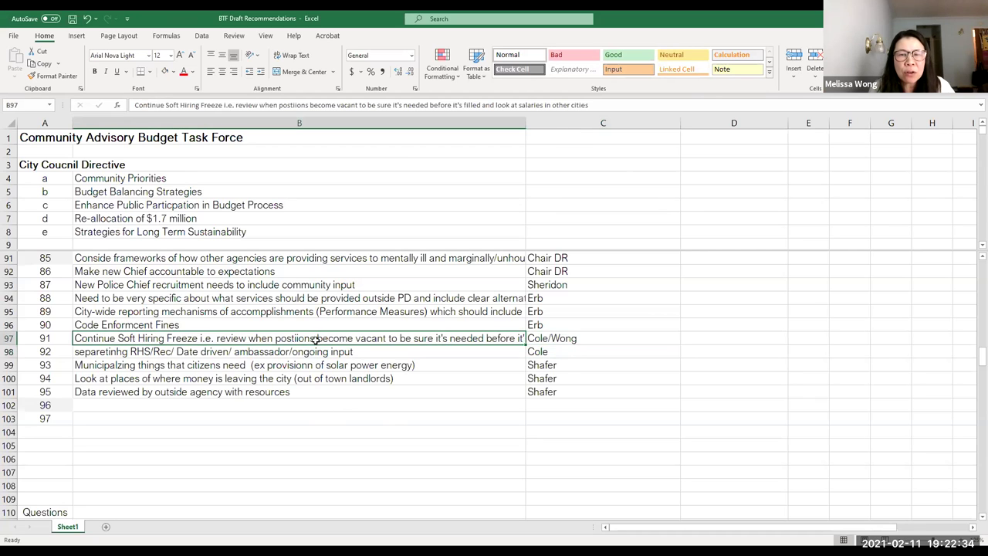
click(611, 103)
text(()
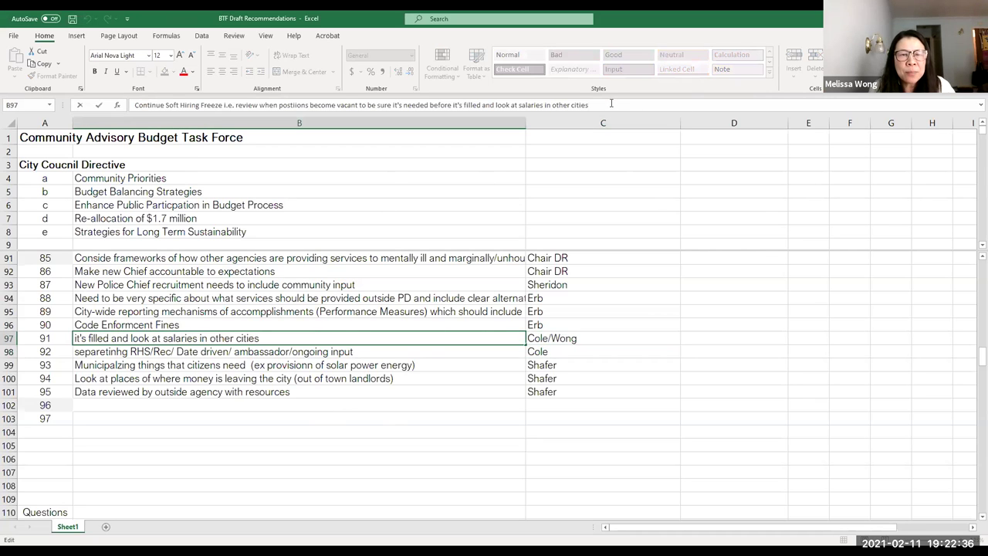
text(contractor?)
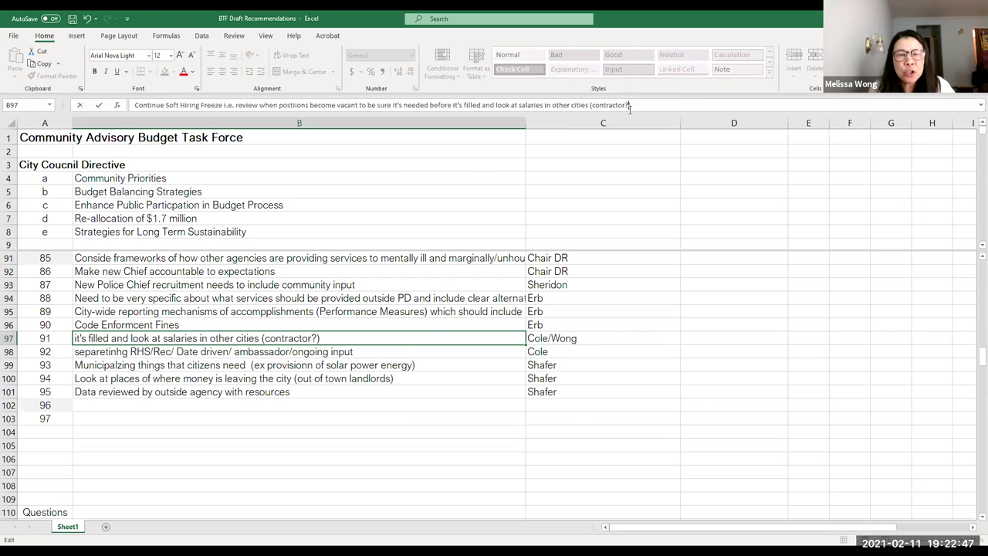
key(Return)
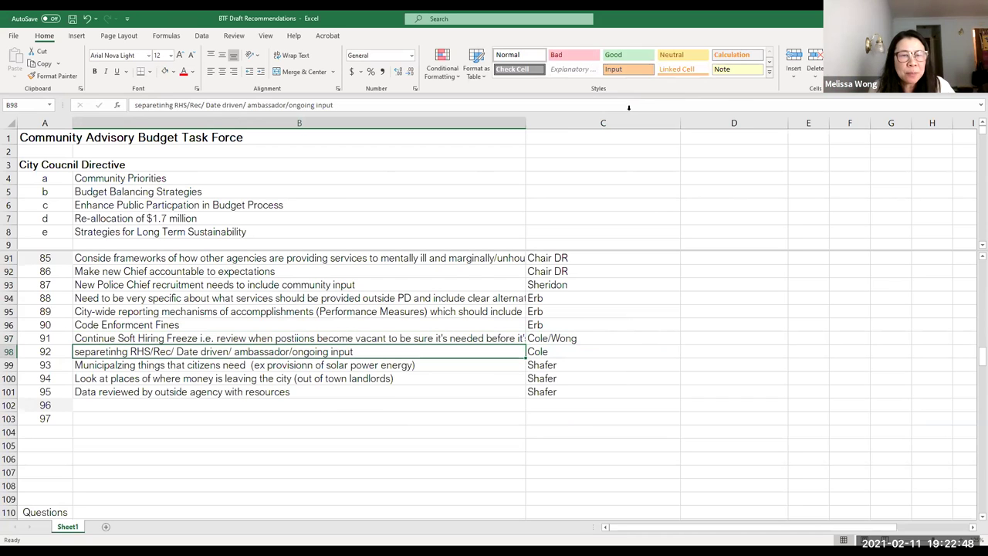
click(477, 340)
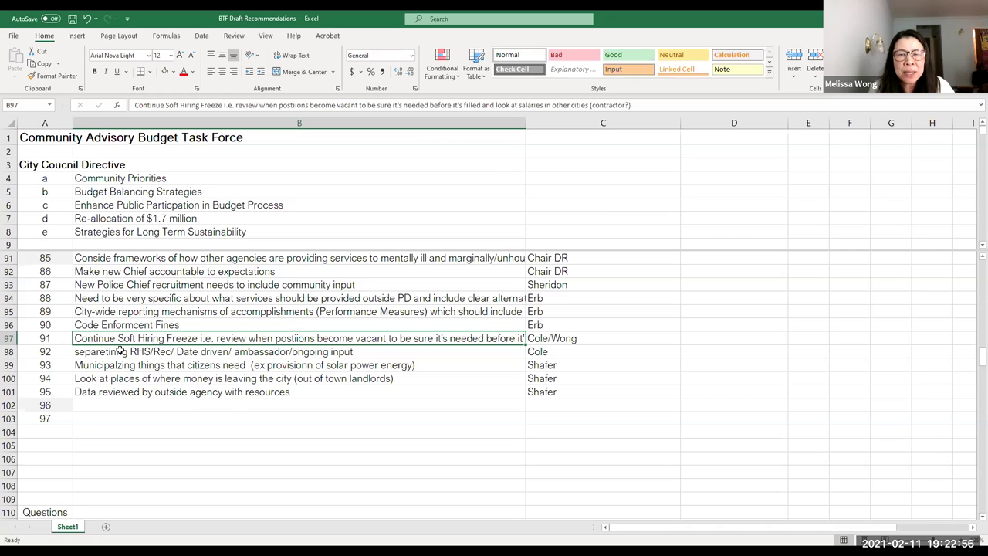
click(205, 350)
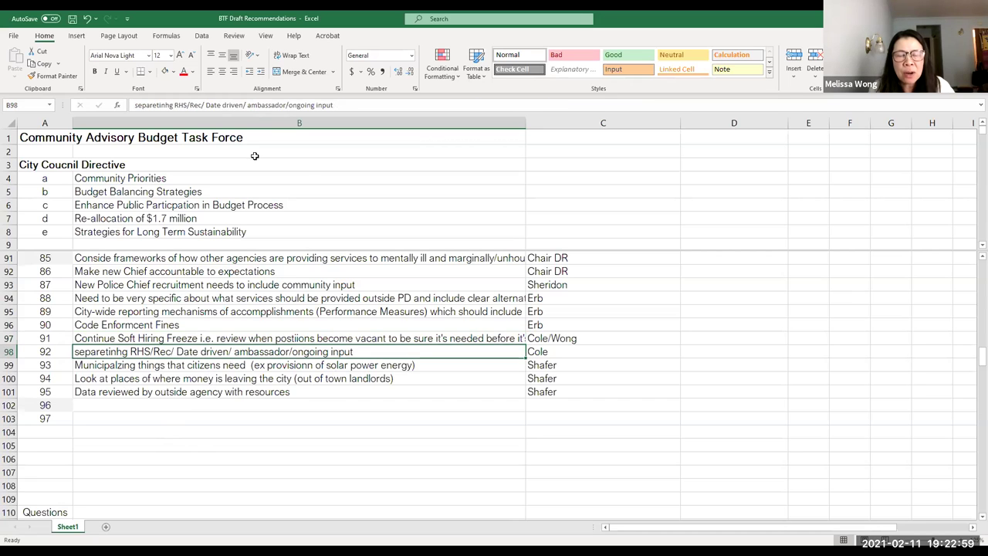
Delete 'Date driven/' from recommendation 92's text in B98
click(245, 103)
key(BackSpace)
key(BackSpace)
key(BackSpace)
key(BackSpace)
key(BackSpace)
key(BackSpace)
key(BackSpace)
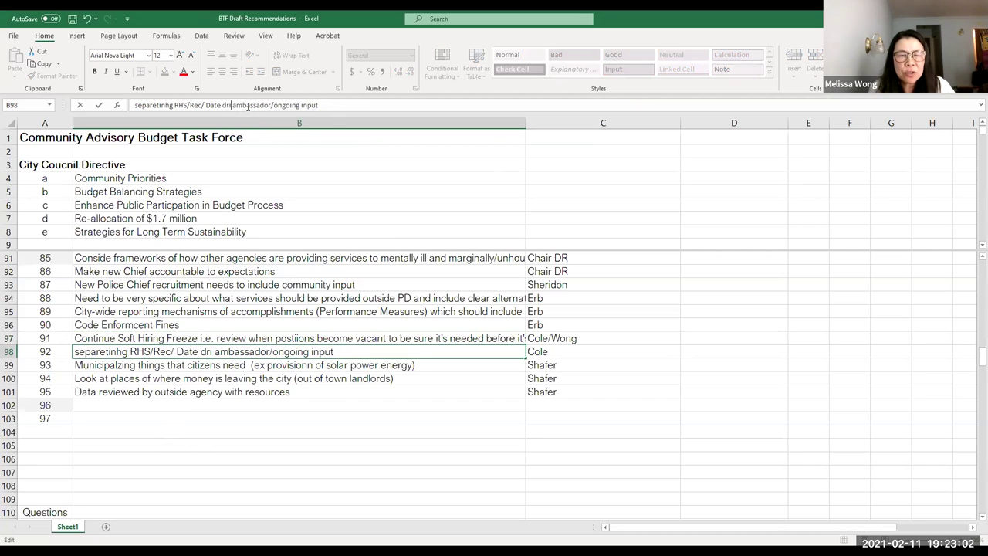
key(BackSpace)
key(BackSpace)
key(BackSpace)
key(BackSpace)
key(BackSpace)
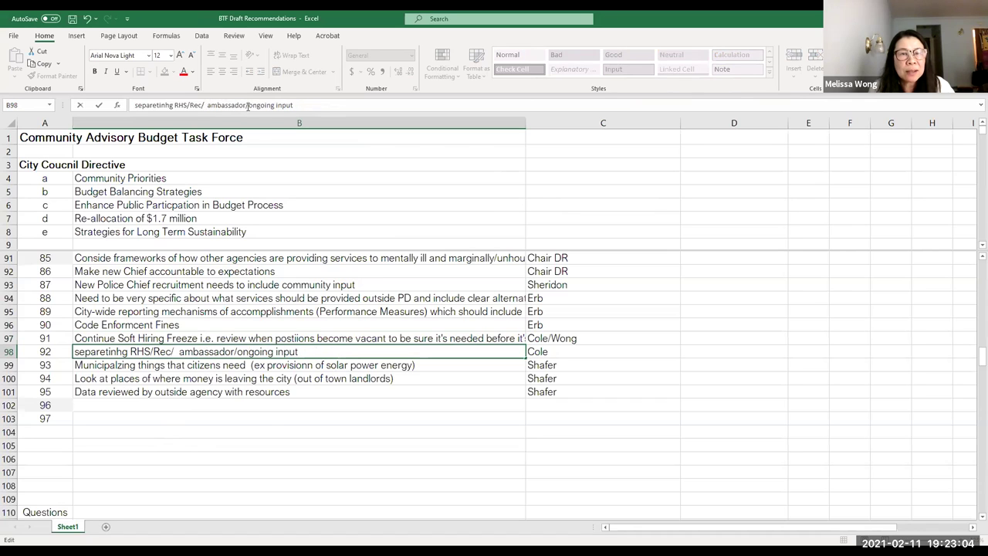
click(268, 434)
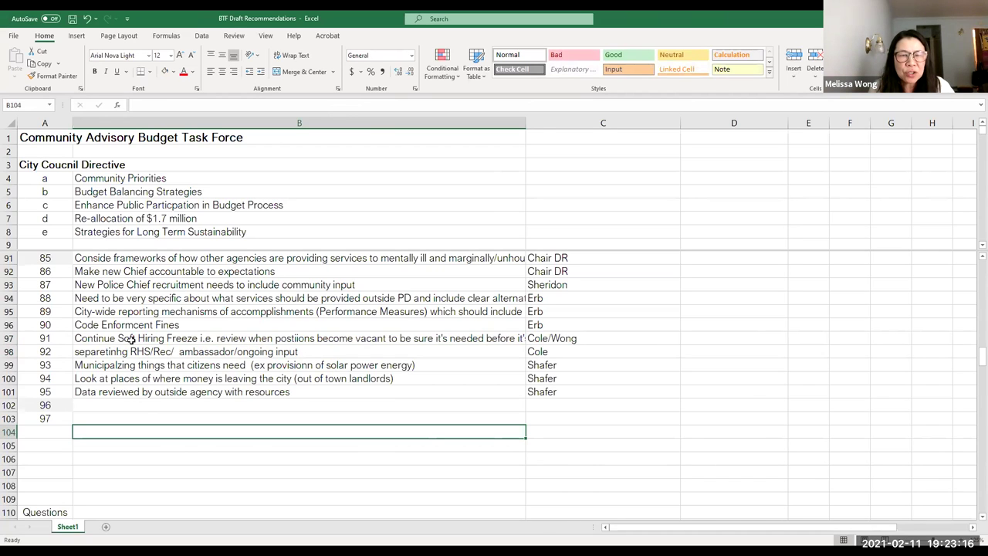
Turn on Wrap text for recommendation 91's cell B97 via Format Cells
click(132, 339)
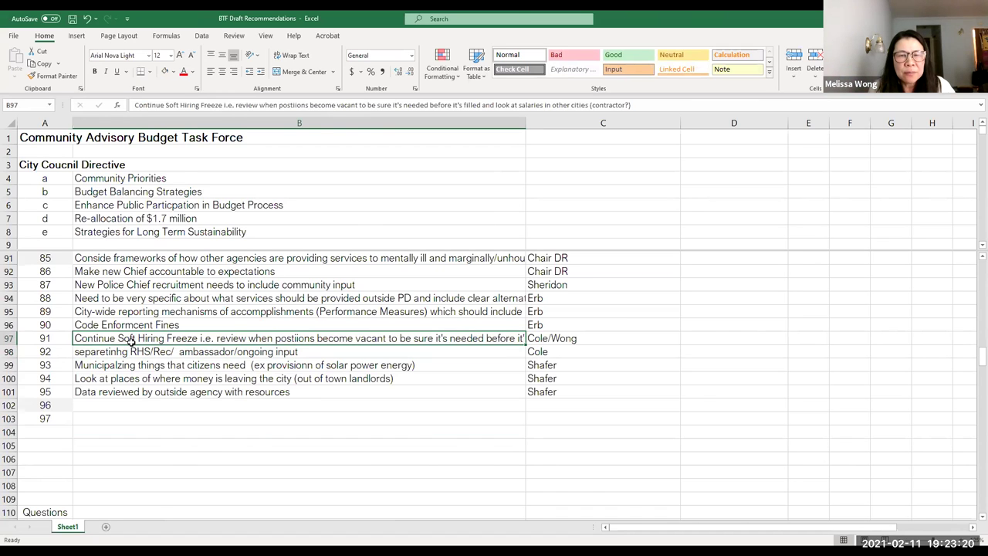
right_click(133, 342)
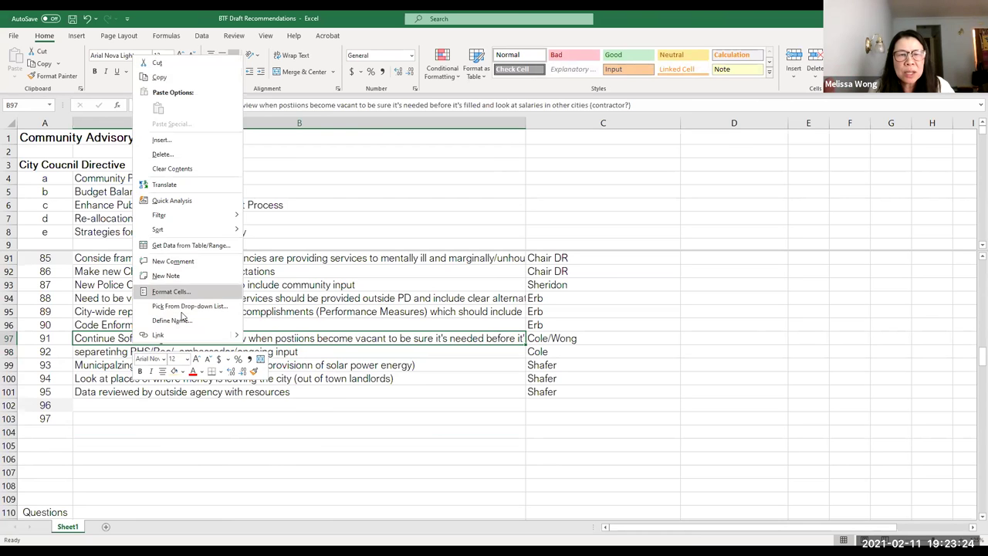
click(160, 292)
click(38, 273)
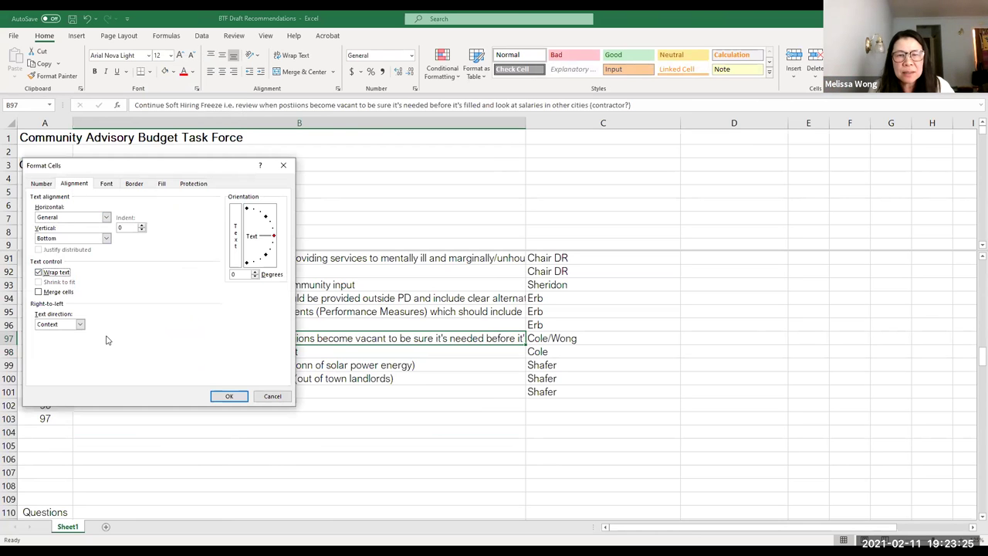
click(229, 397)
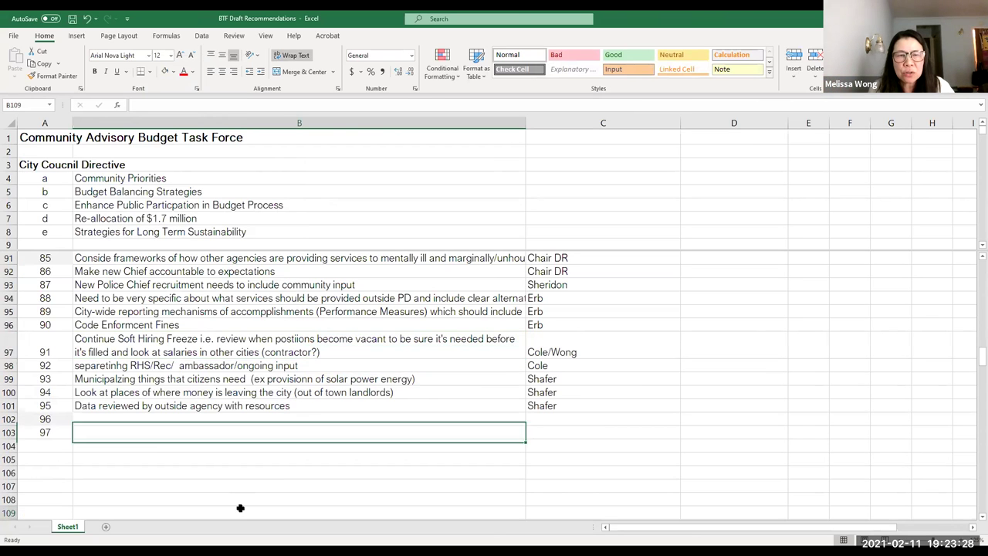
click(235, 502)
scroll(236, 494, down, 9)
Add 'Age of vacancies' below question 3 in B117, then scroll up to rows 88–103
scroll(236, 482, up, 2)
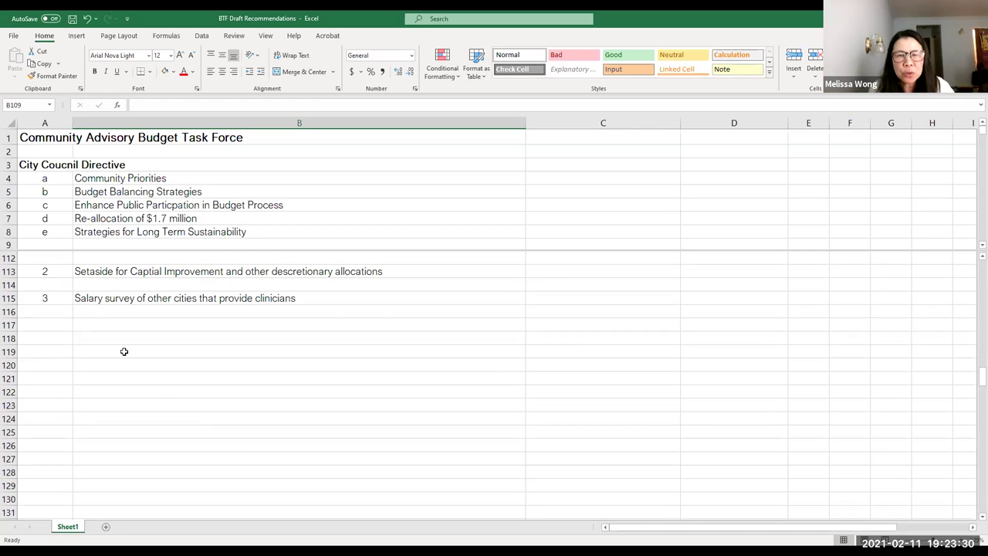
click(87, 336)
click(92, 322)
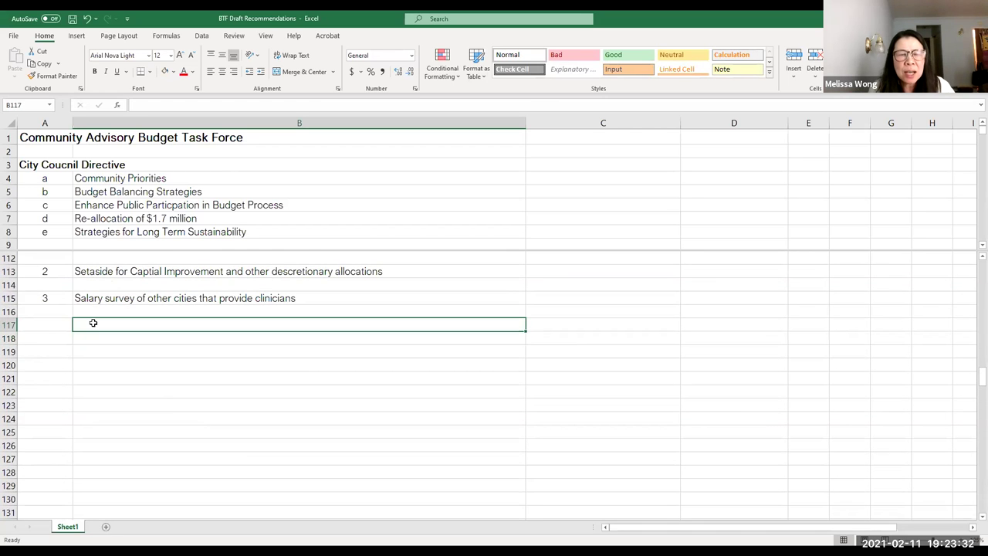
text(Age of )
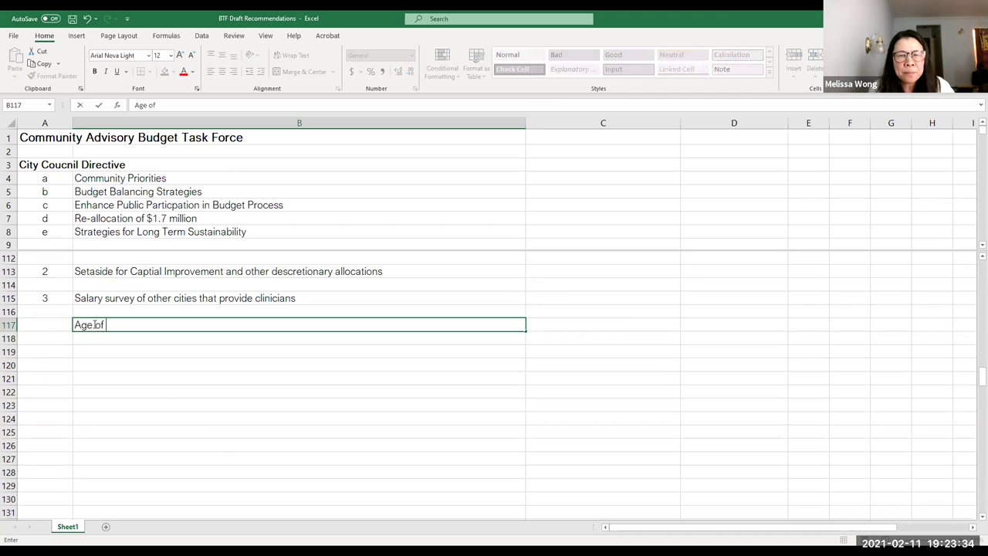
text(vacancies)
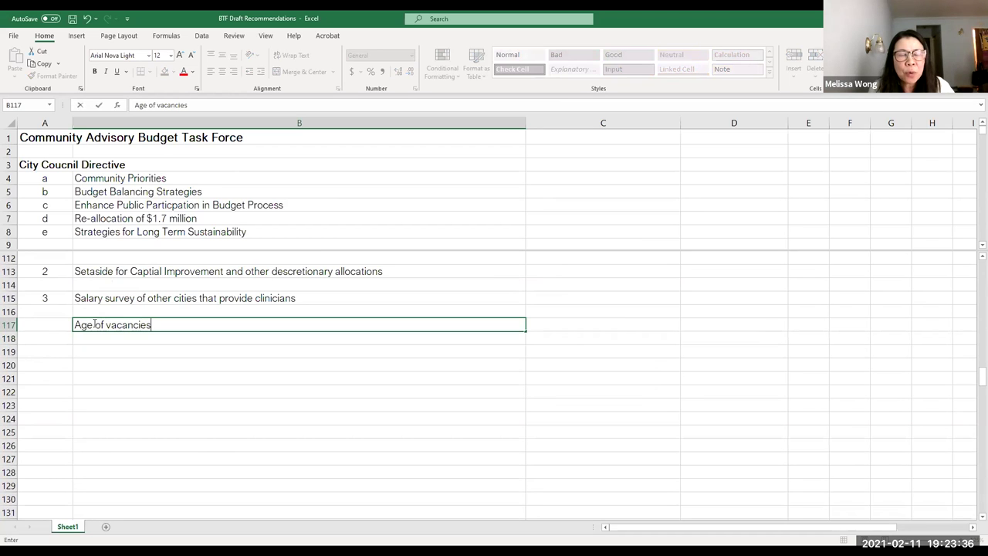
key(Return)
scroll(118, 365, up, 6)
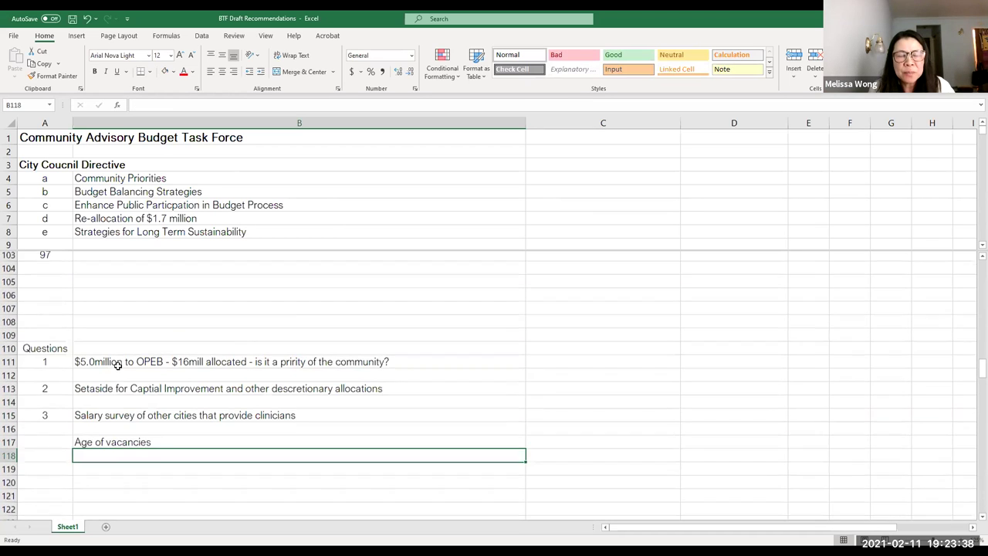
scroll(118, 365, up, 2)
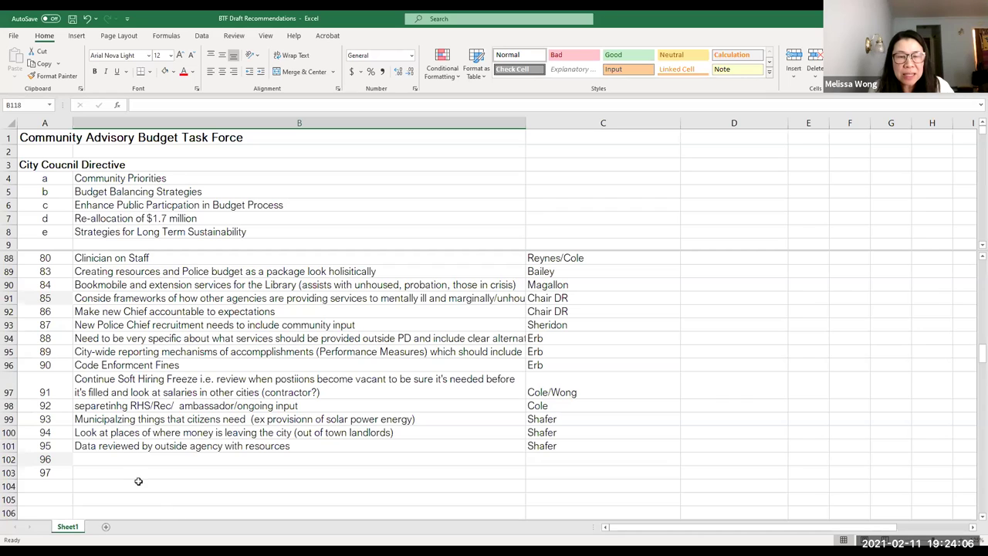
Enter 'Deaprtmental Needs v. Wants (what are they actually spending)' as recommendation 96 in B102
click(97, 456)
text(De)
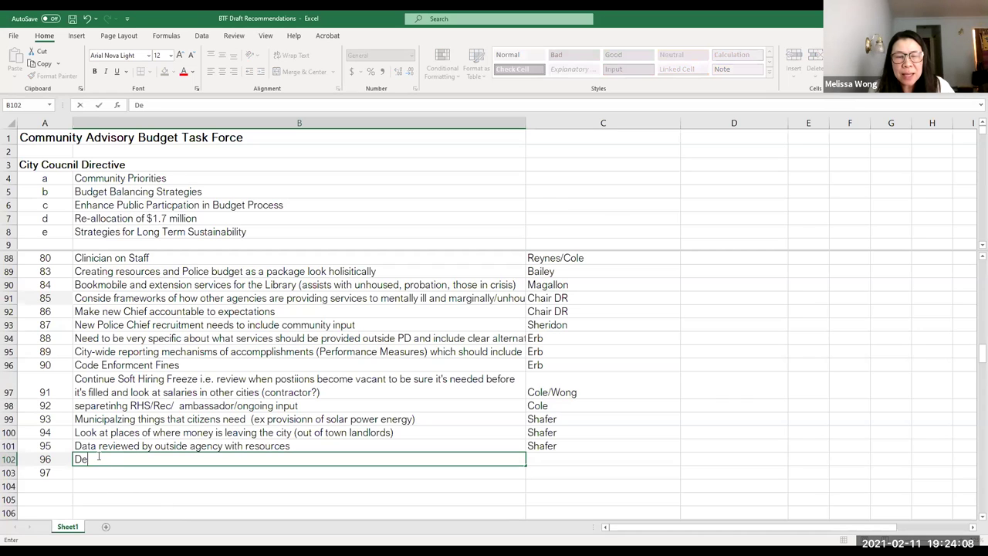
text(aprtmental)
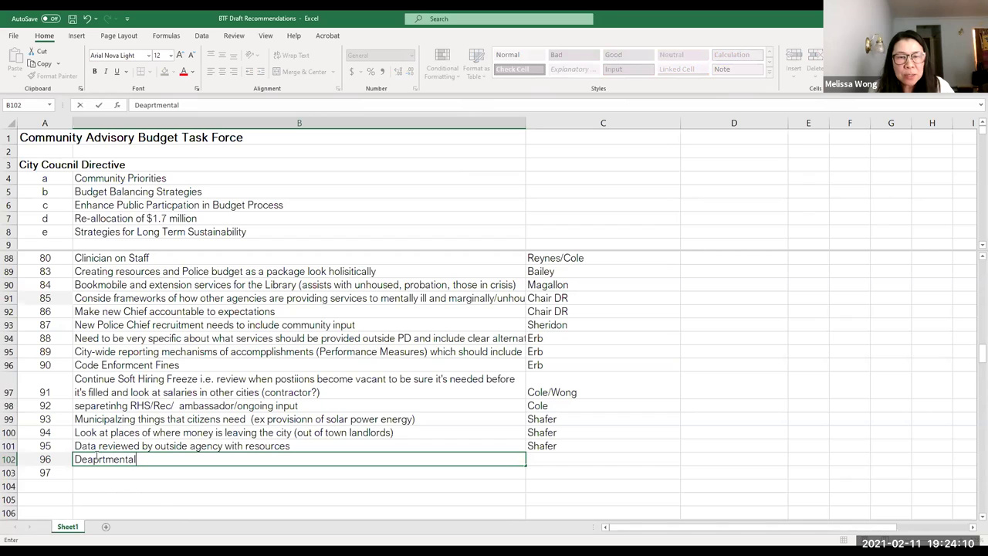
text( Needs)
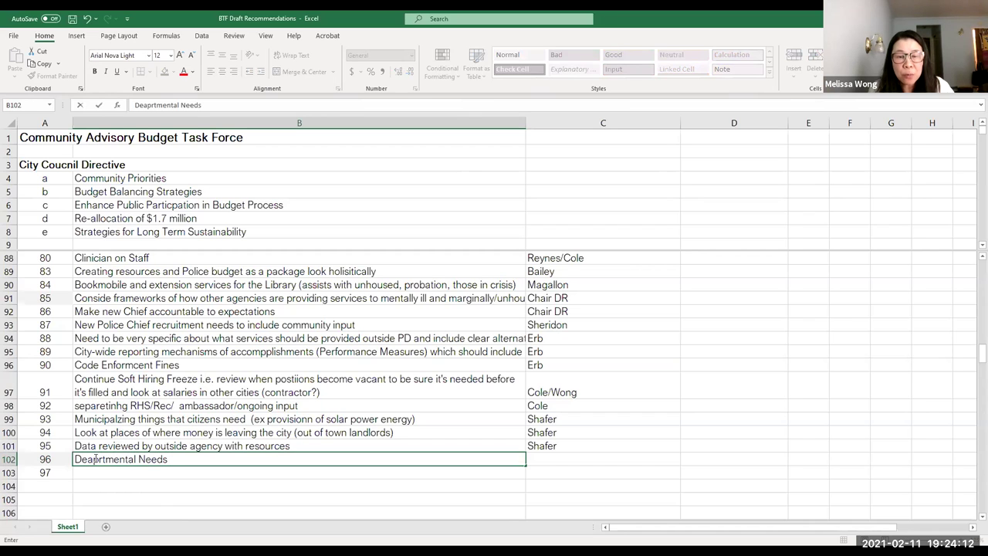
text( v. Wants)
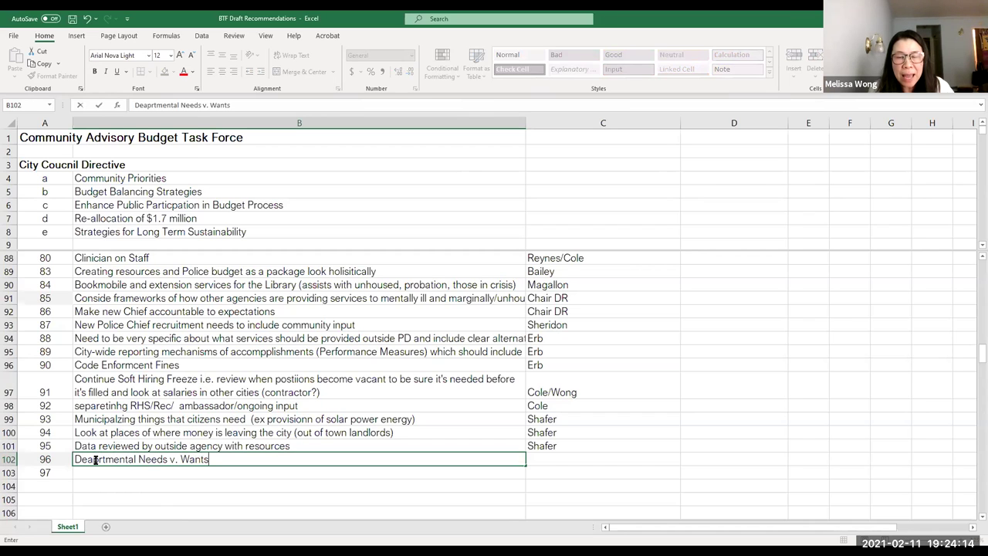
text( ()
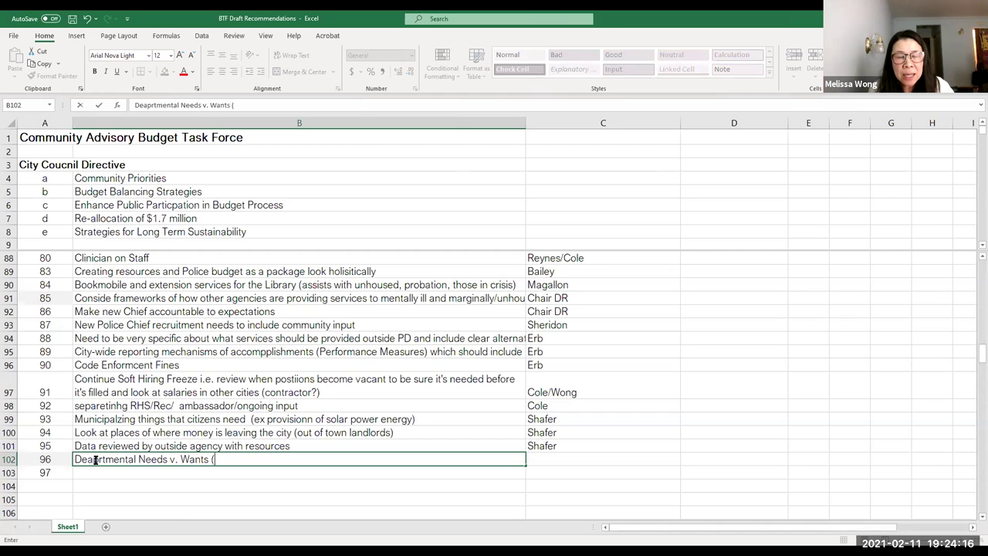
text(what are they at)
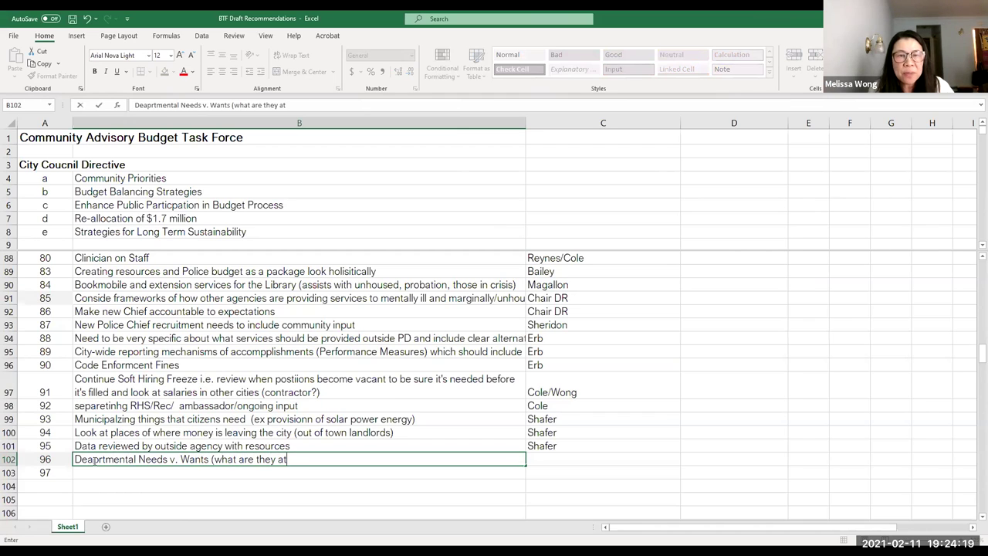
key(BackSpace)
text(actually sp)
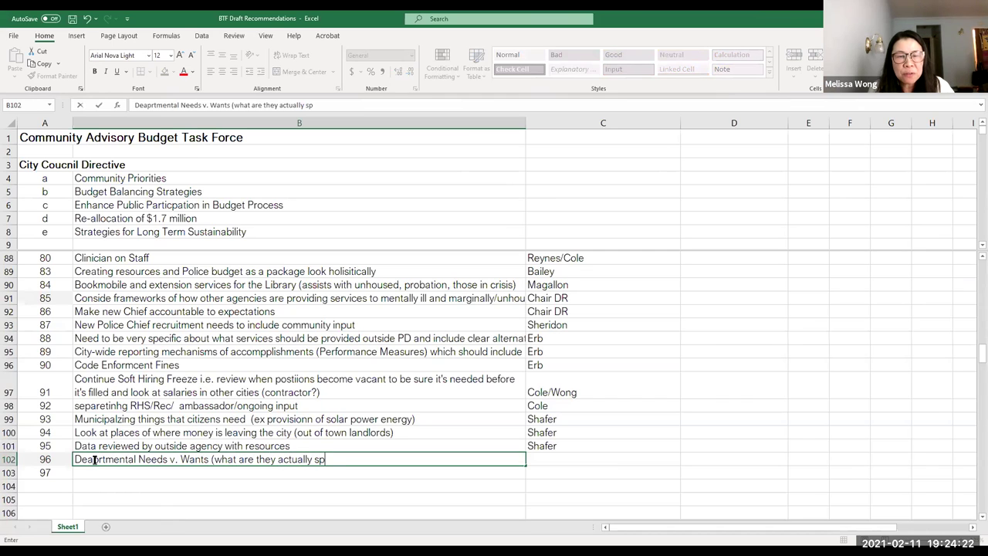
text(ending on)
key(BackSpace)
key(BackSpace)
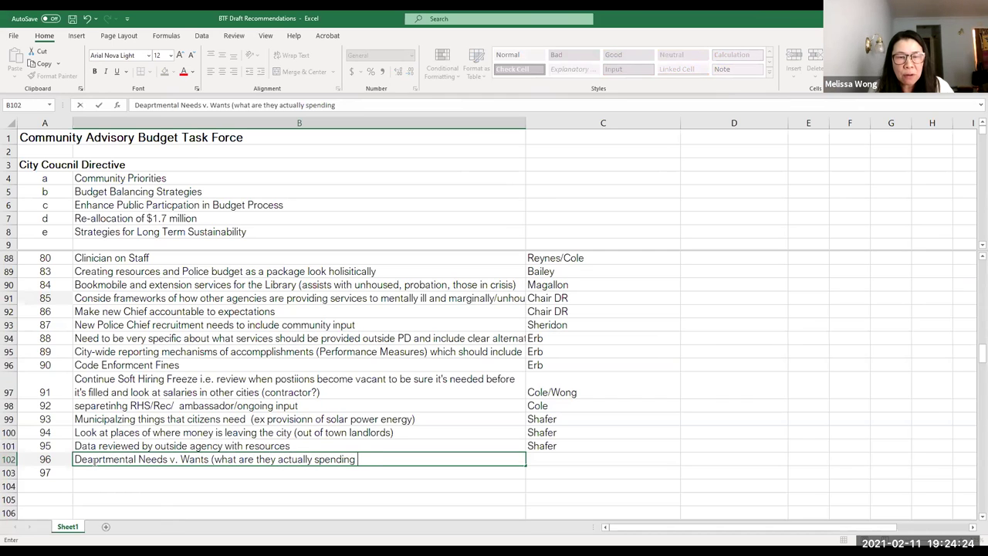
key(BackSpace)
text())
key(Return)
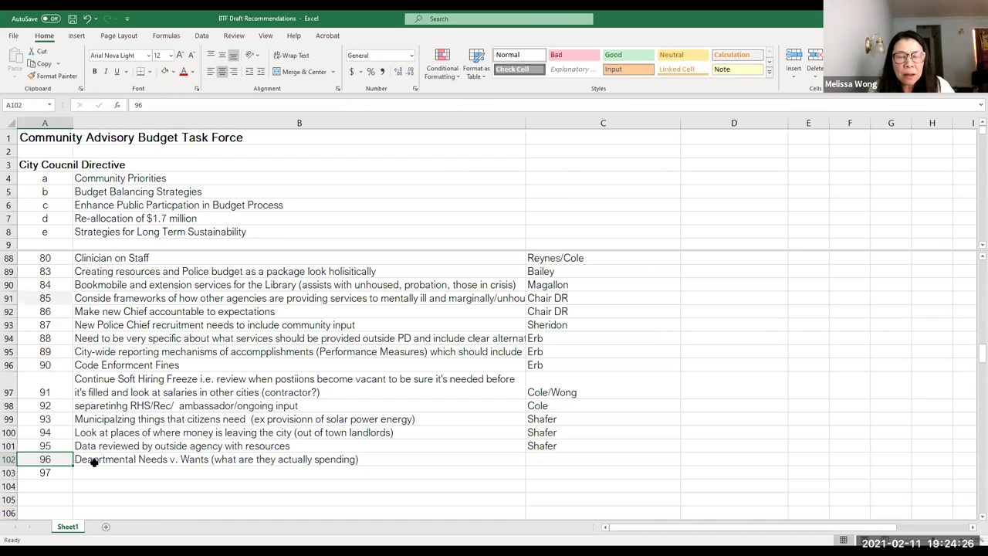
Enter the proposer's name in C102 and add '?' before the closing parenthesis in B102
click(564, 455)
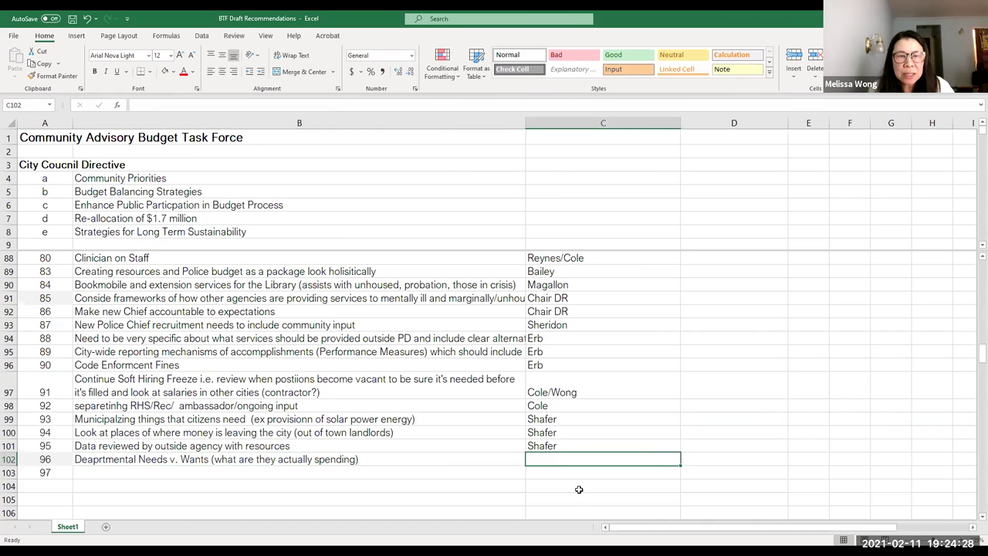
text(Wong)
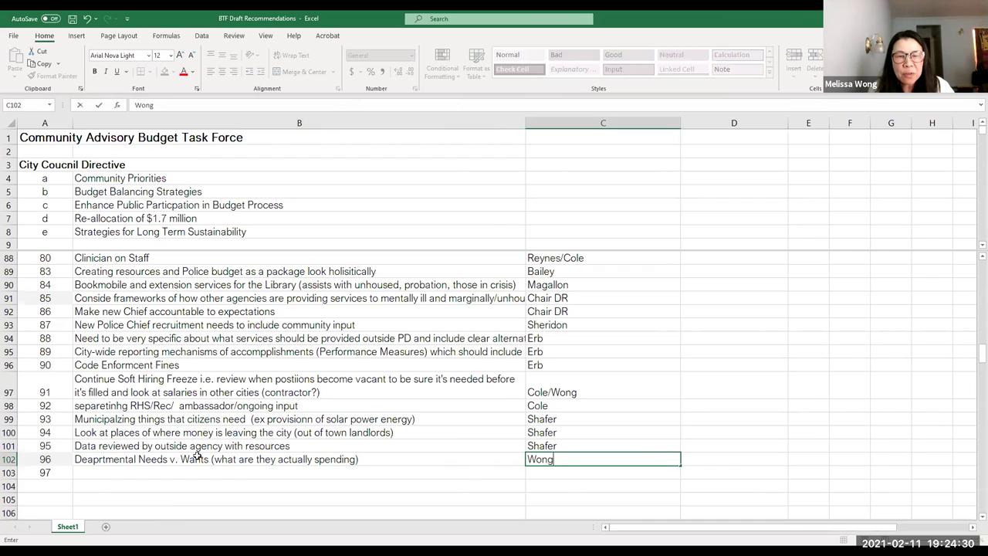
click(314, 459)
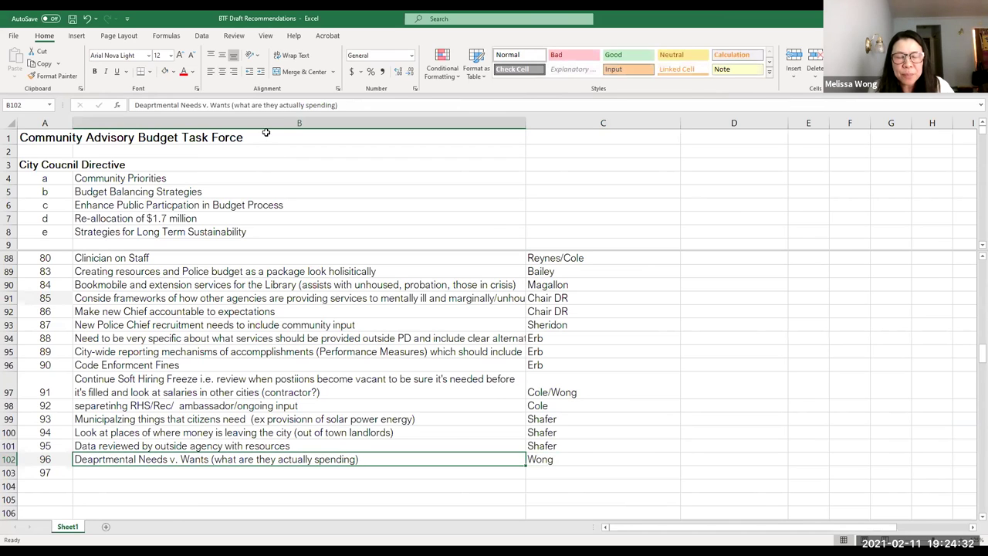
click(334, 106)
text(?)
key(Return)
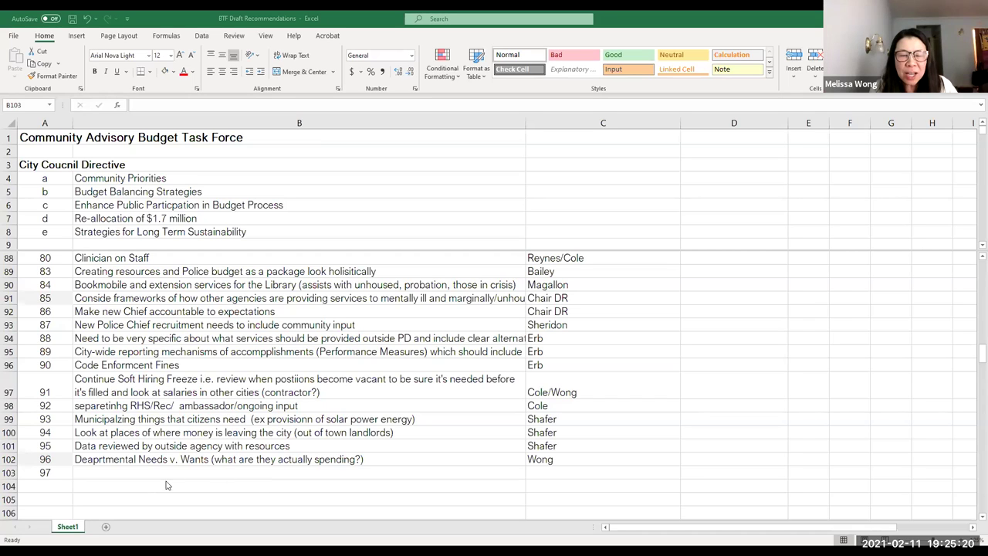
click(101, 472)
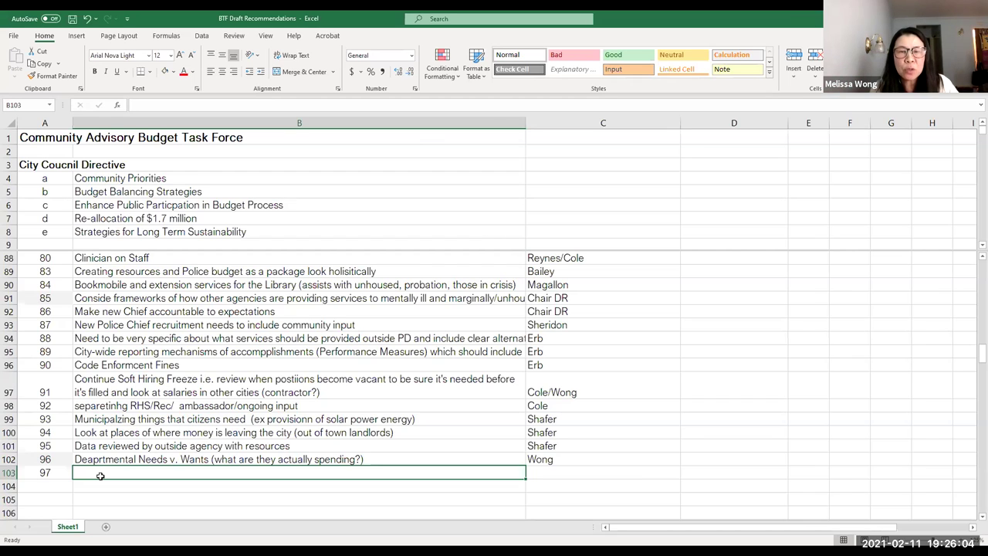
Word recommendation 97 as 'Budget to Actual of Overtime large swings - needs to be reviewed'
text(Budget to Actual of Overtime swings)
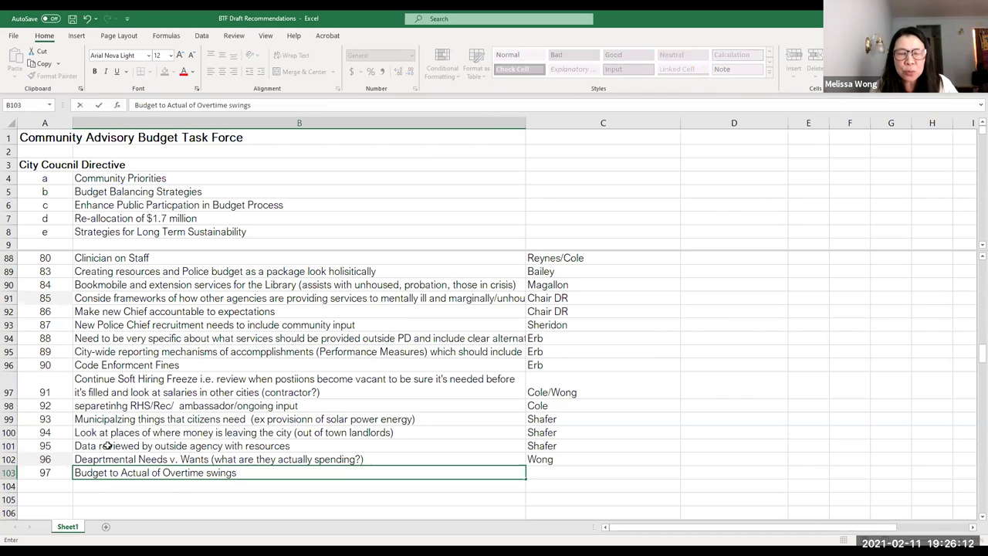
text( - see if)
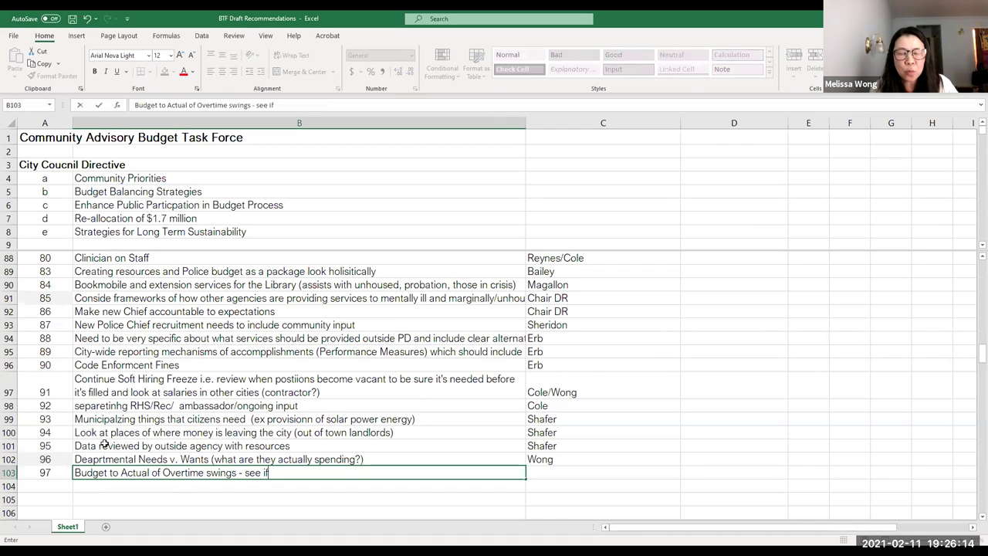
text( it can )
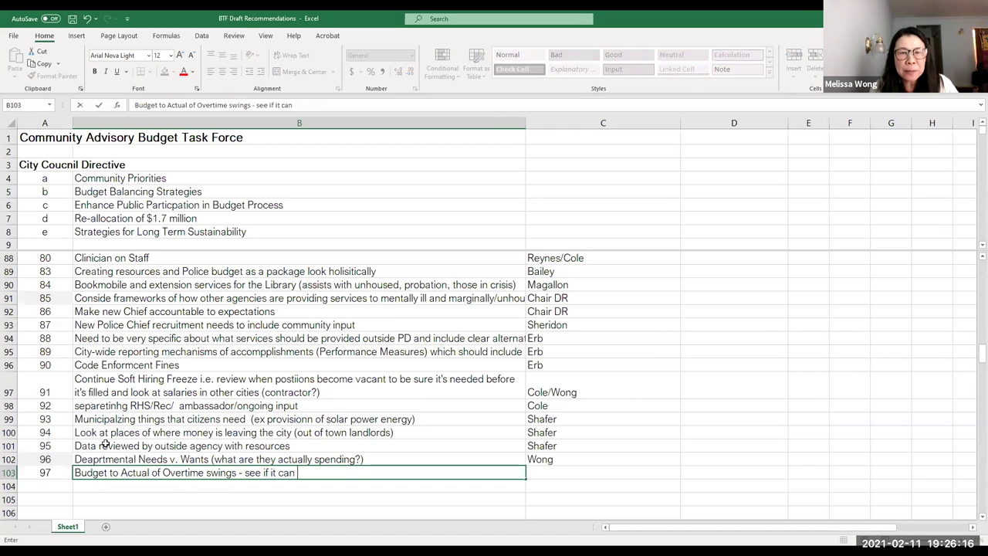
text(be normali)
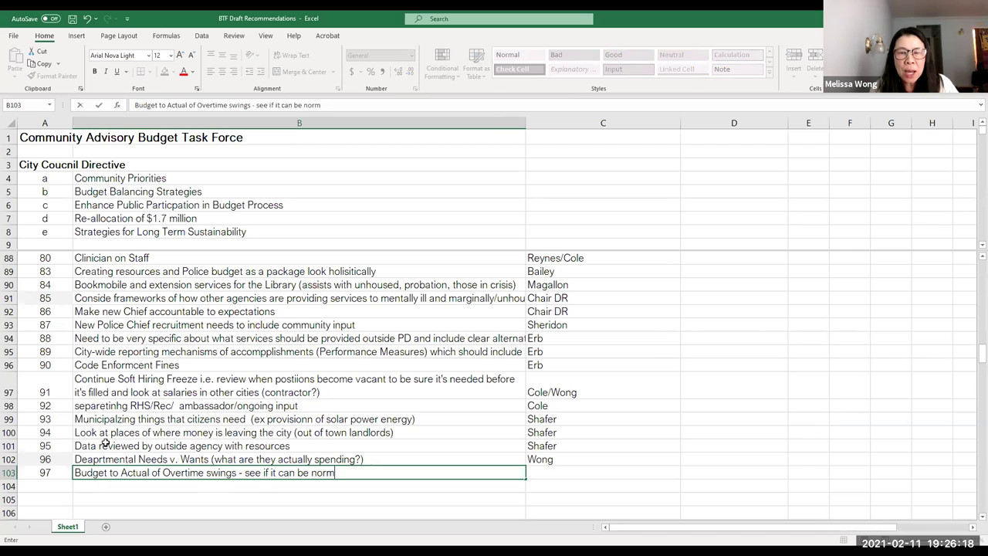
key(BackSpace)
key(BackSpace)
key(BackSpace)
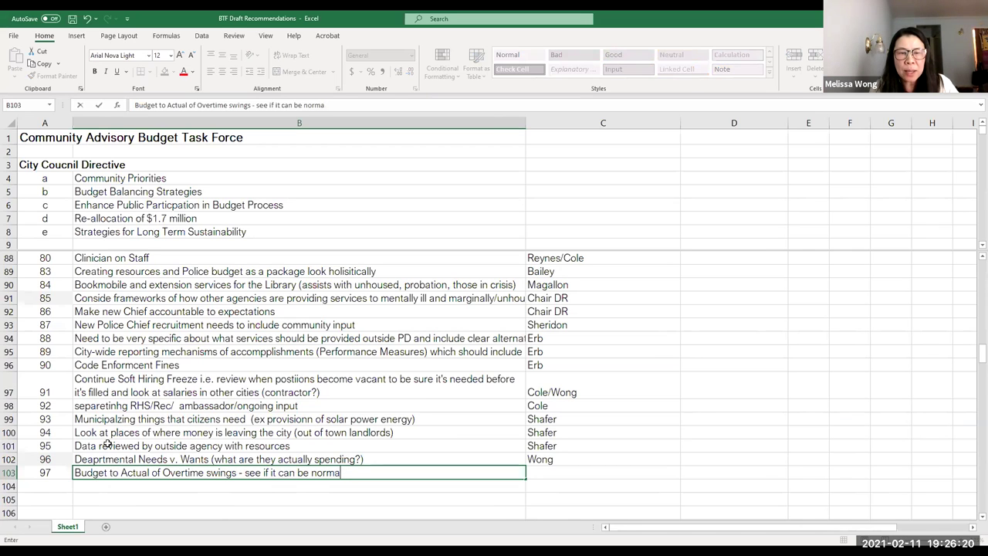
key(BackSpace)
key(BackSpace)
key(BackSpace)
key(BackSpace)
key(BackSpace)
key(BackSpace)
key(BackSpace)
key(BackSpace)
key(BackSpace)
key(BackSpace)
key(BackSpace)
key(BackSpace)
key(BackSpace)
key(BackSpace)
key(BackSpace)
key(BackSpace)
key(BackSpace)
key(BackSpace)
key(BackSpace)
key(BackSpace)
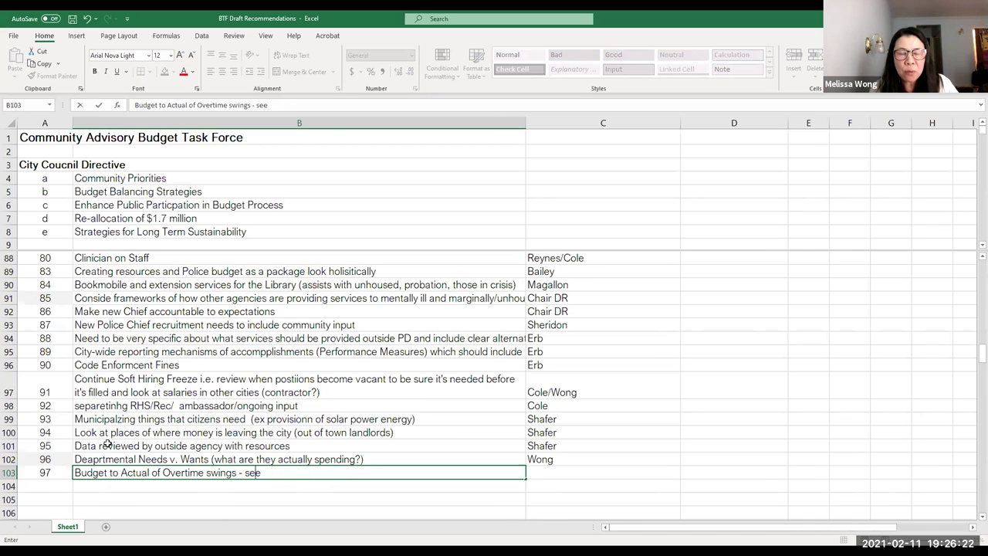
text(needs to be b)
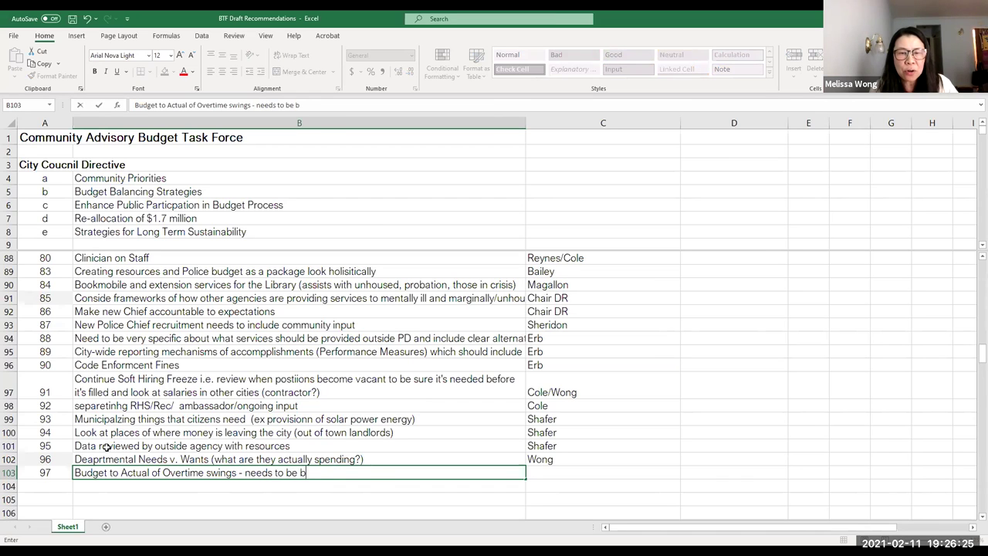
key(BackSpace)
text(rev)
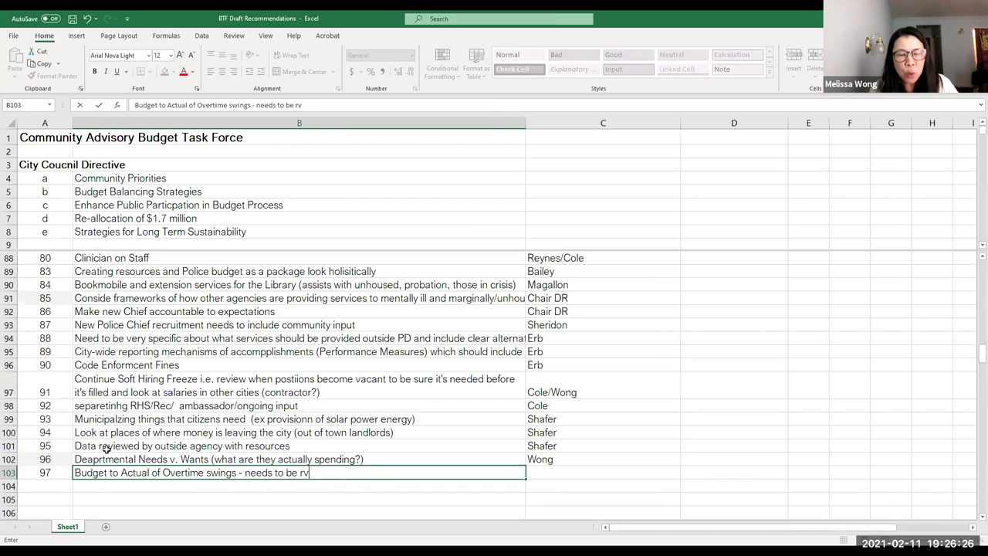
text(iewed)
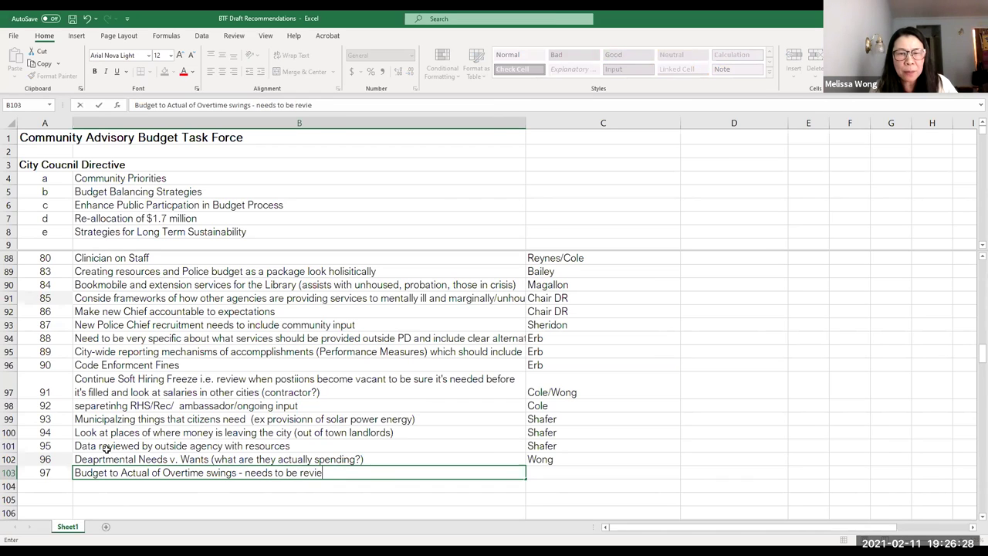
click(209, 472)
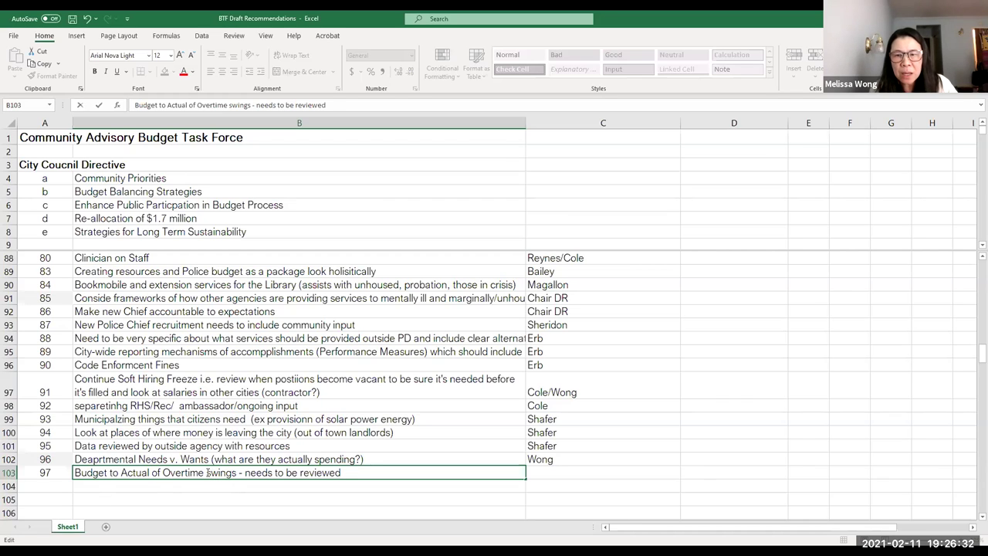
text(large)
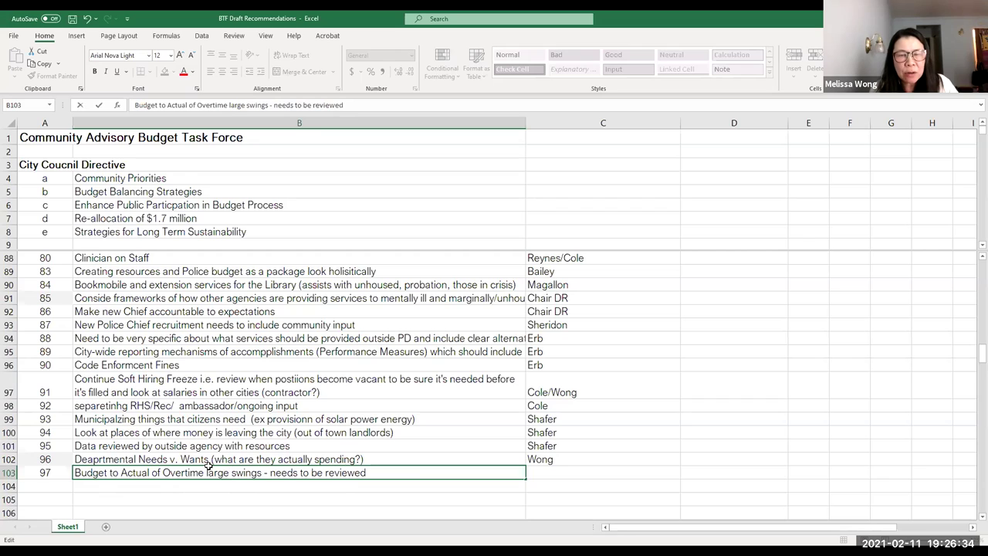
Enter the proposer's name in C103 and append '(often overstated)' to recommendation 97
click(558, 469)
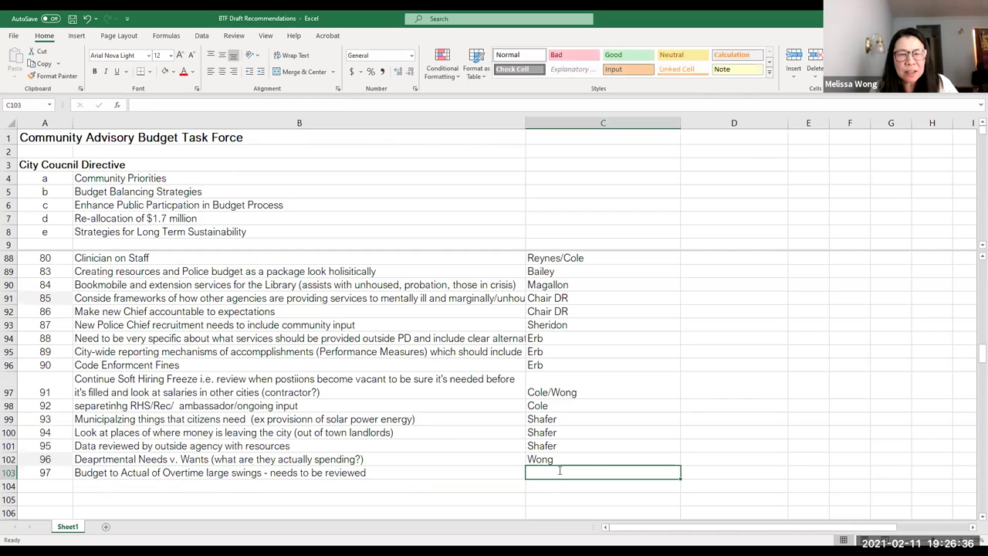
text(Wong)
click(410, 472)
click(364, 105)
text((often overta)
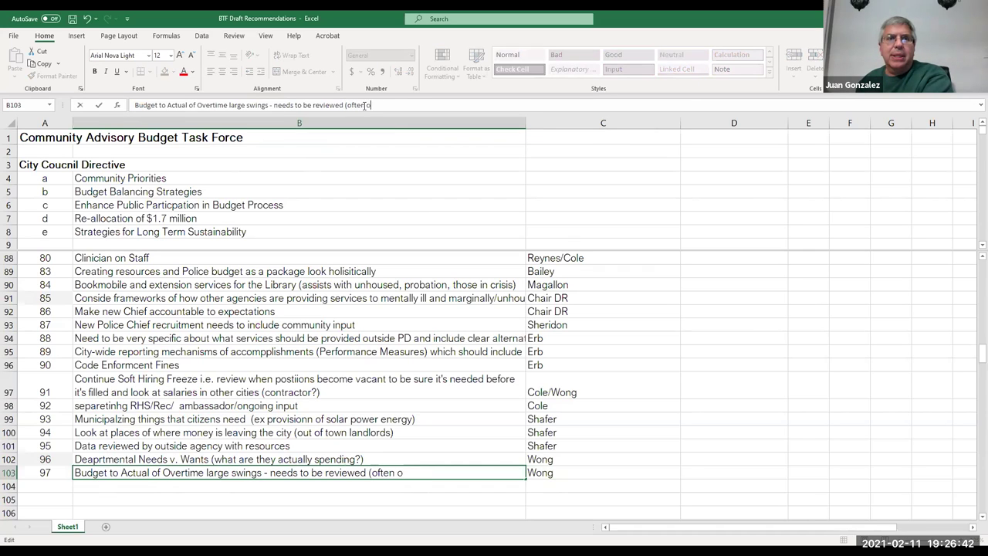
key(BackSpace)
key(BackSpace)
key(BackSpace)
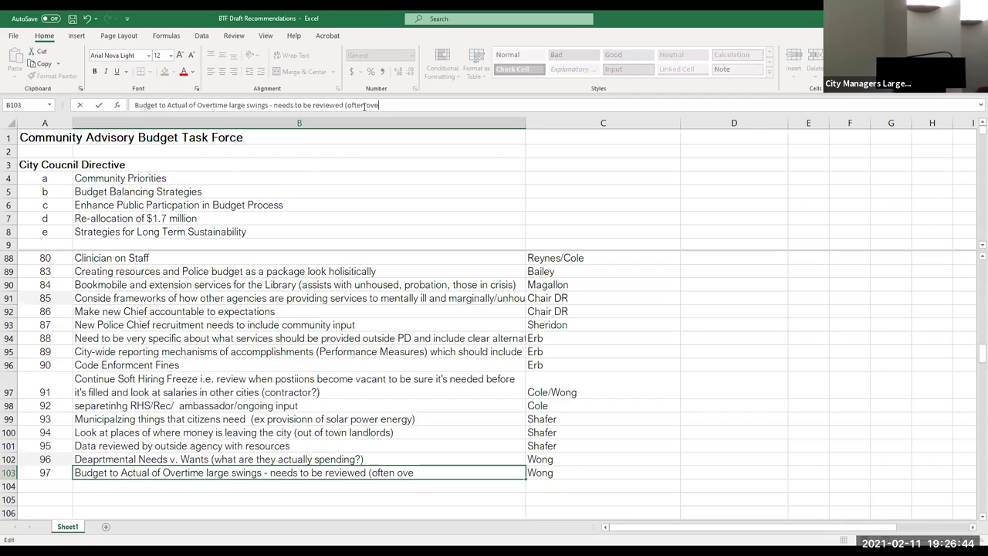
text(rstated)
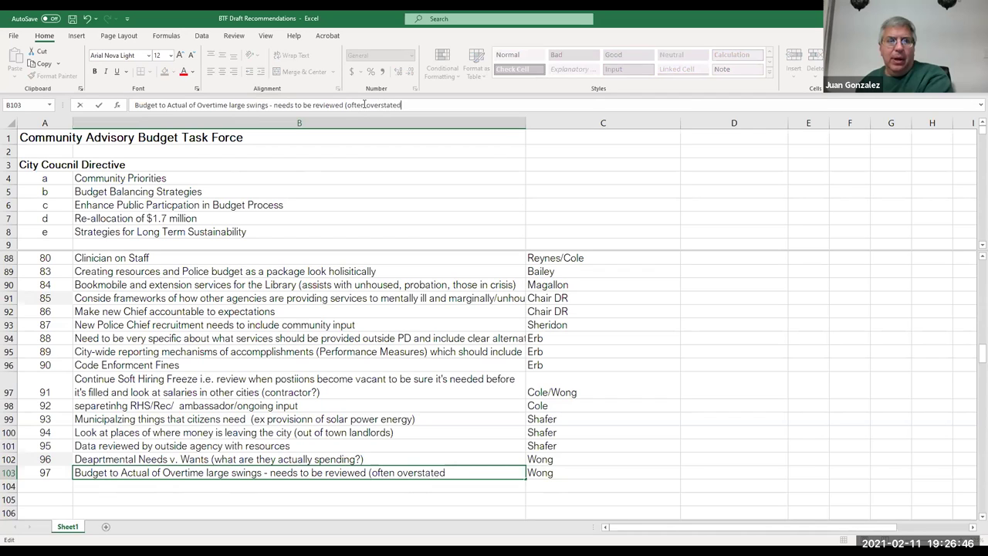
key(BackSpace)
text())
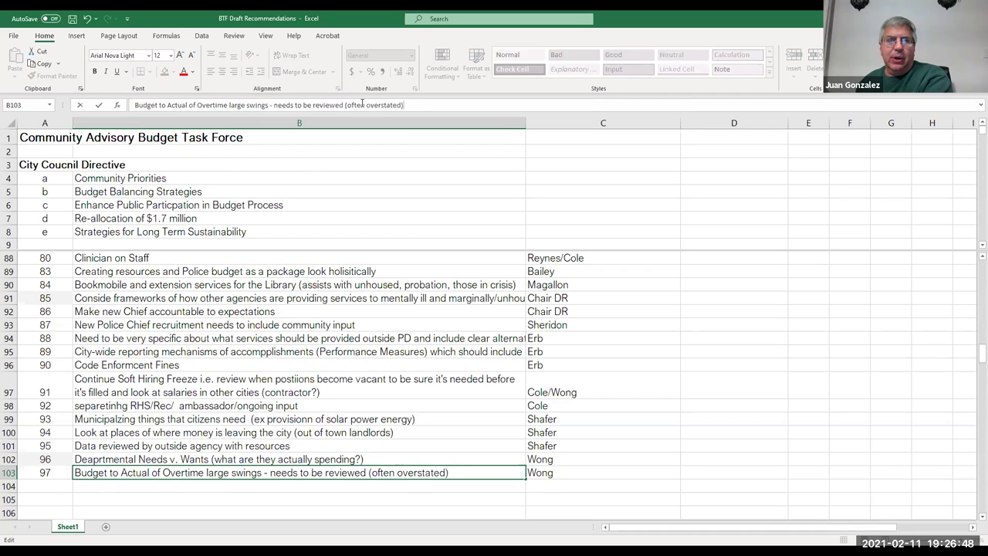
key(Return)
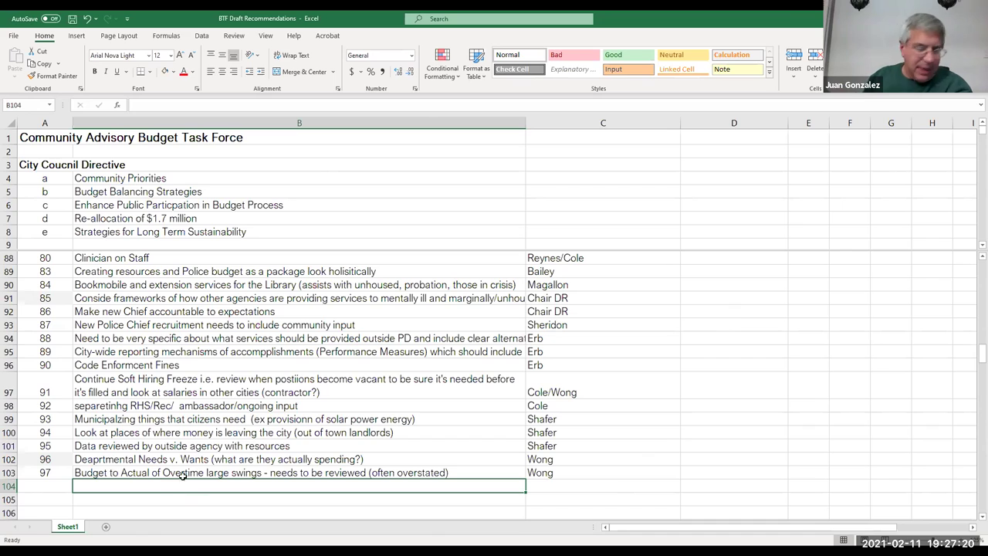
click(91, 447)
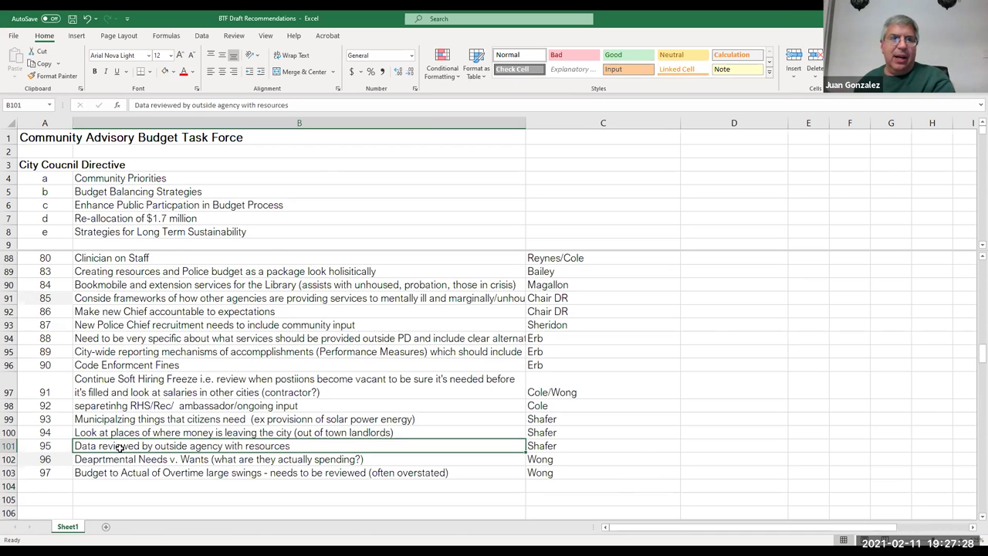
scroll(224, 443, up, 4)
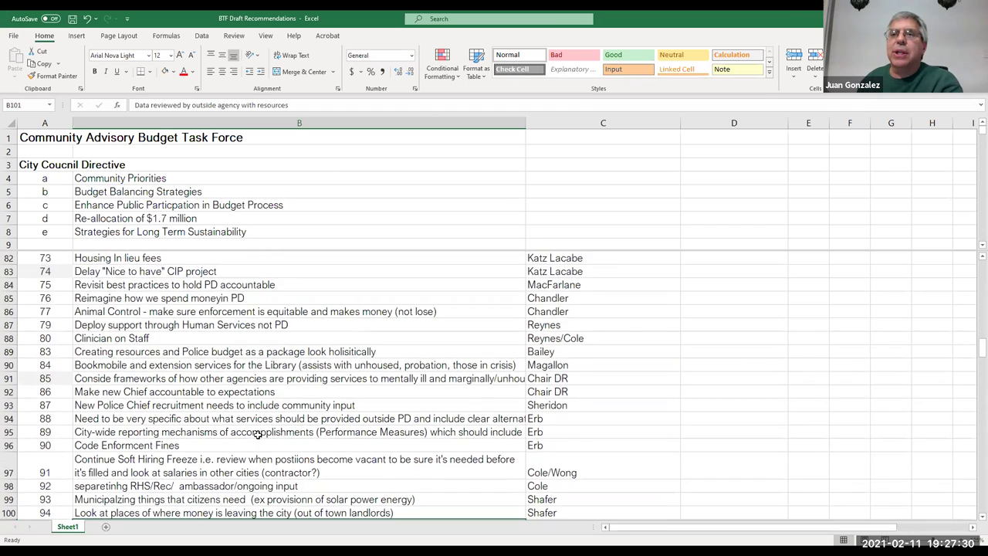
scroll(258, 435, up, 1)
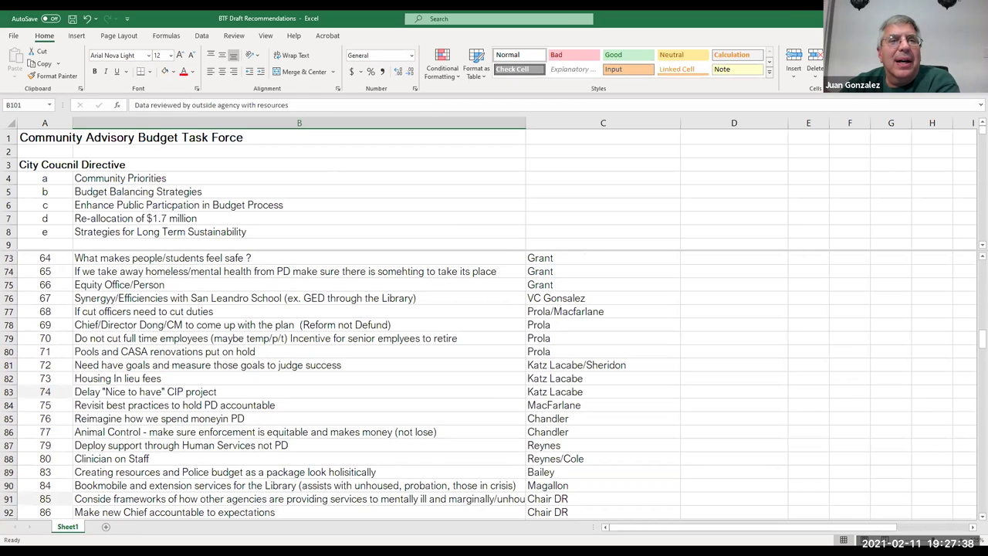
scroll(331, 352, down, 7)
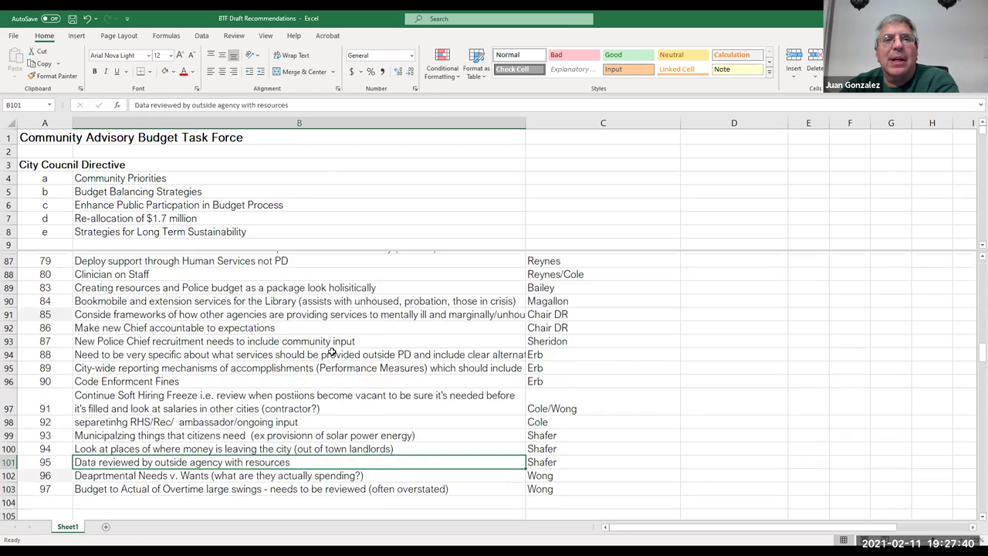
click(46, 404)
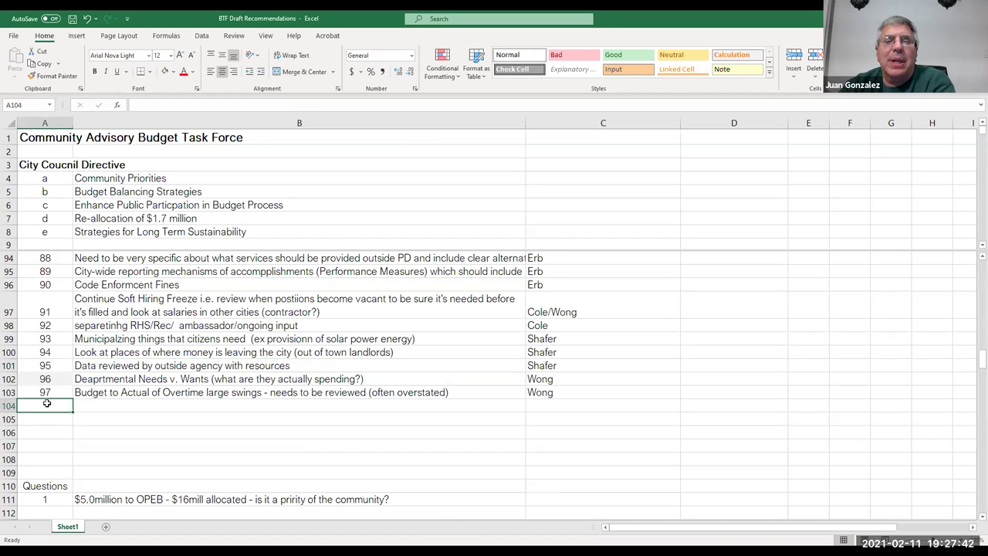
click(47, 379)
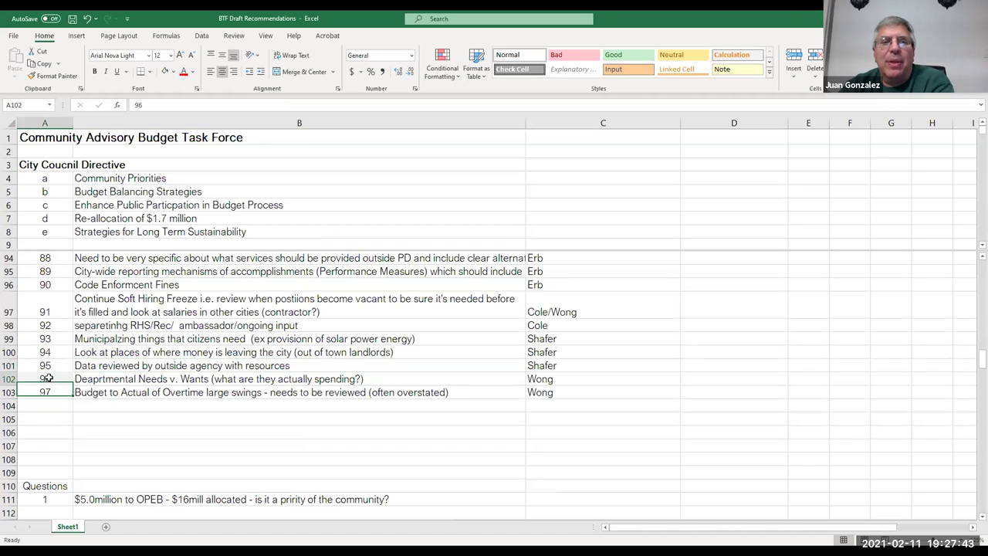
click(174, 72)
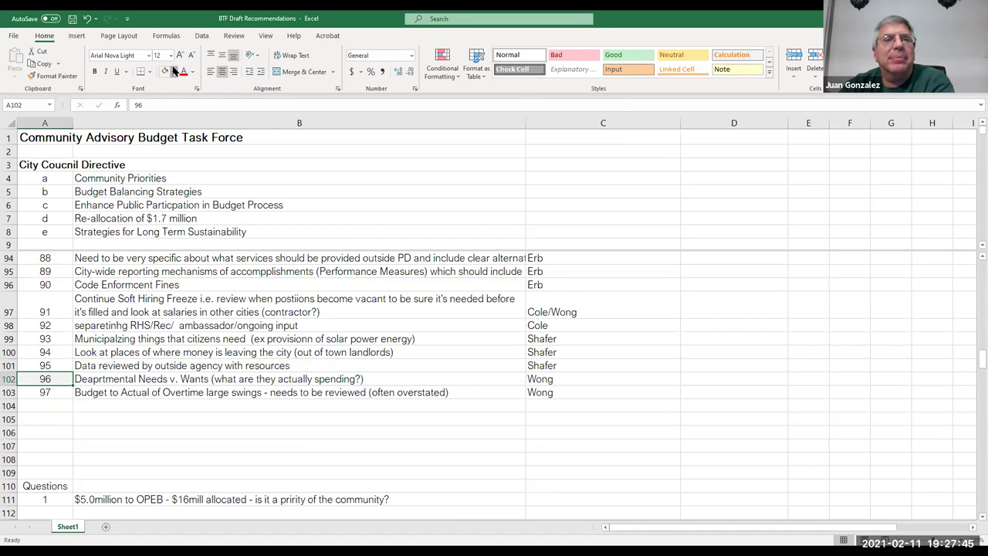
click(205, 187)
click(195, 409)
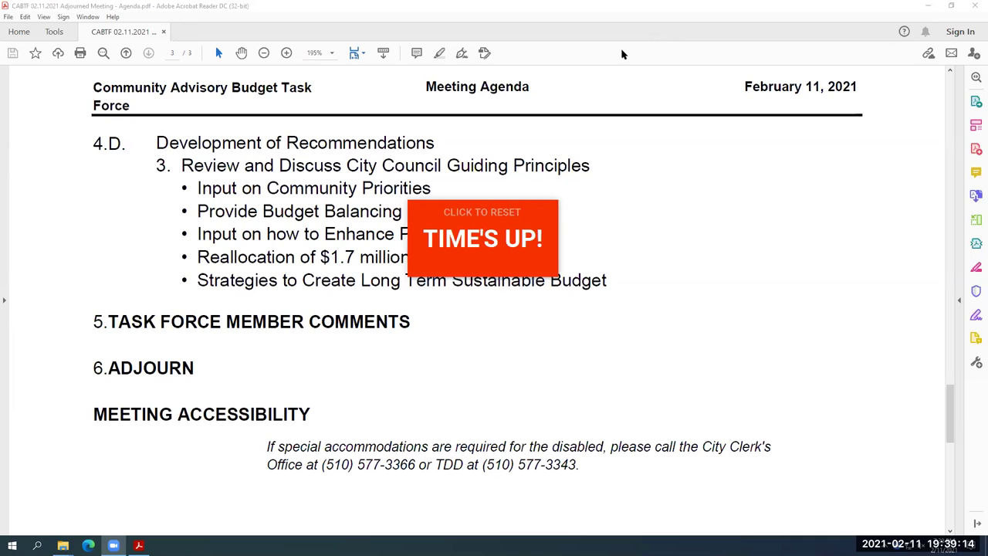
Reset the expired Time's Up countdown timer over the agenda PDF to 10:30
click(518, 216)
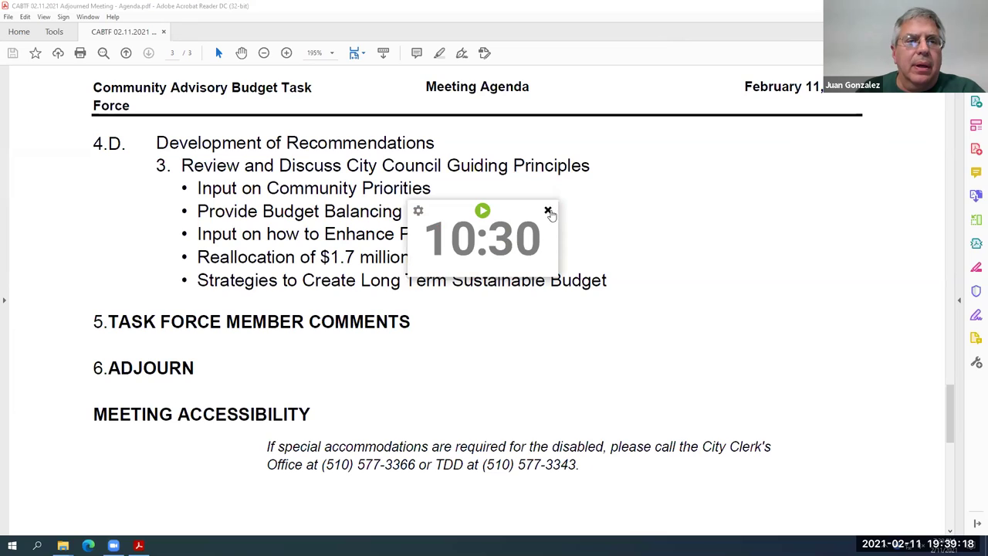
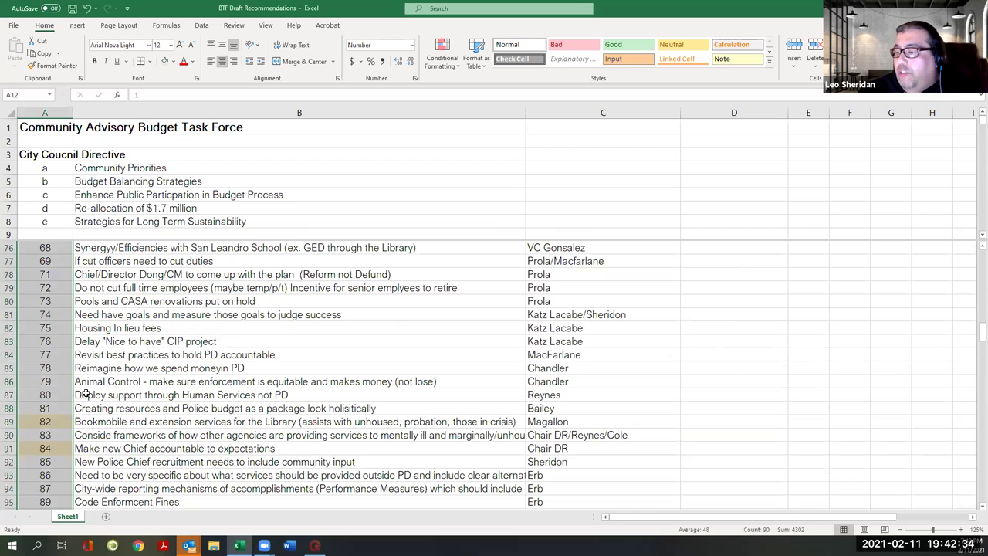
Scroll down to the last ideas of the list and select idea 85's text in B92
click(247, 358)
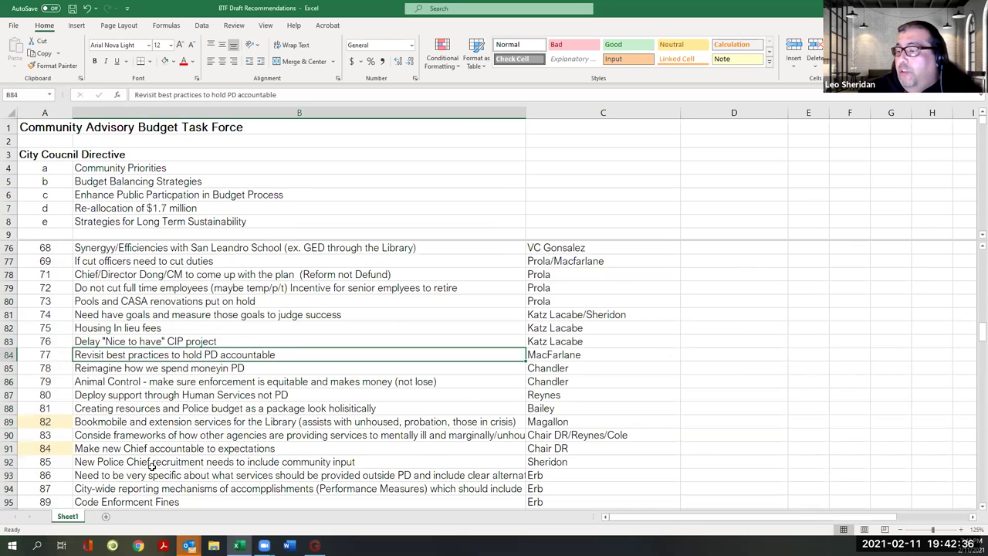
scroll(150, 467, down, 1)
scroll(184, 466, down, 2)
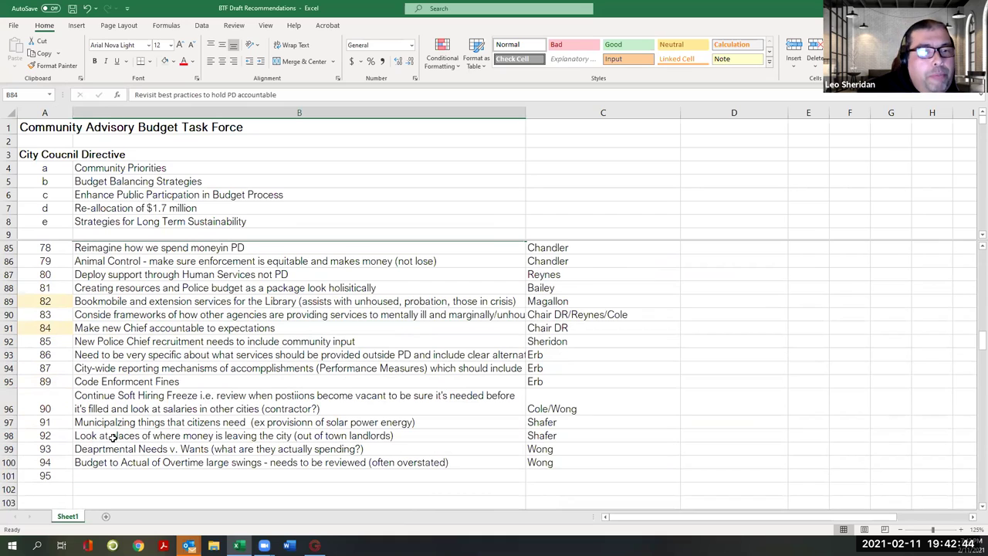
click(115, 344)
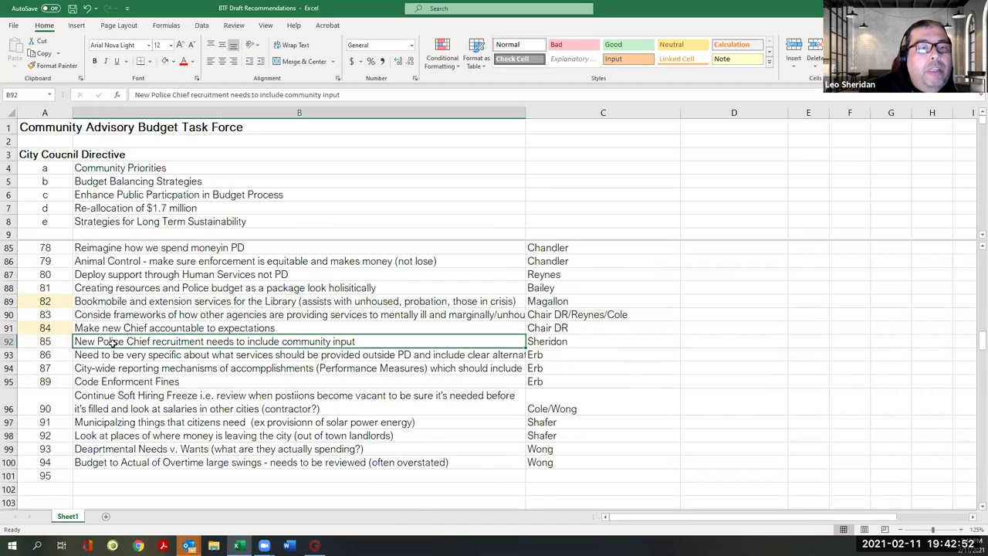
Reword idea 85 to say CM may need input on reforming the PD, removing the recruitment text
click(190, 94)
text(along with )
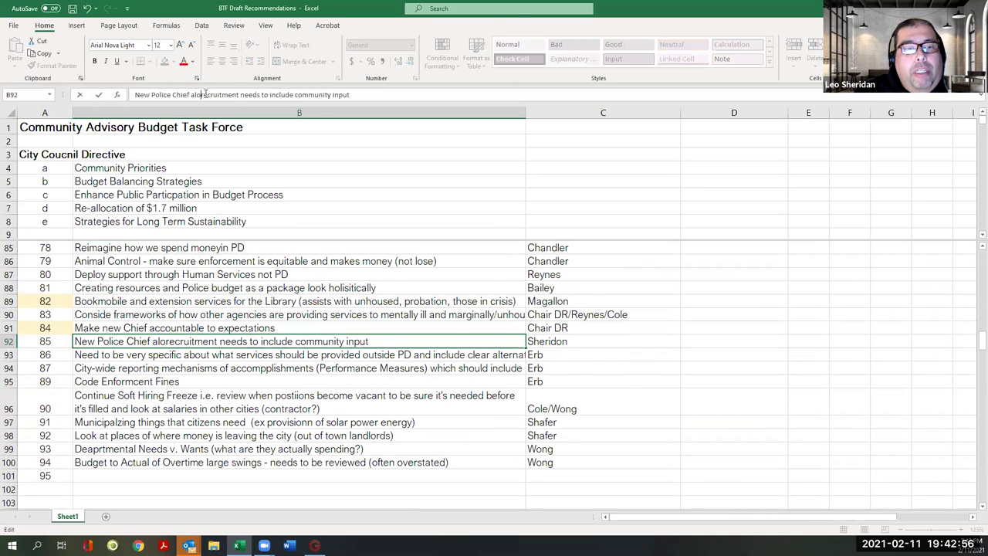
text(CM may )
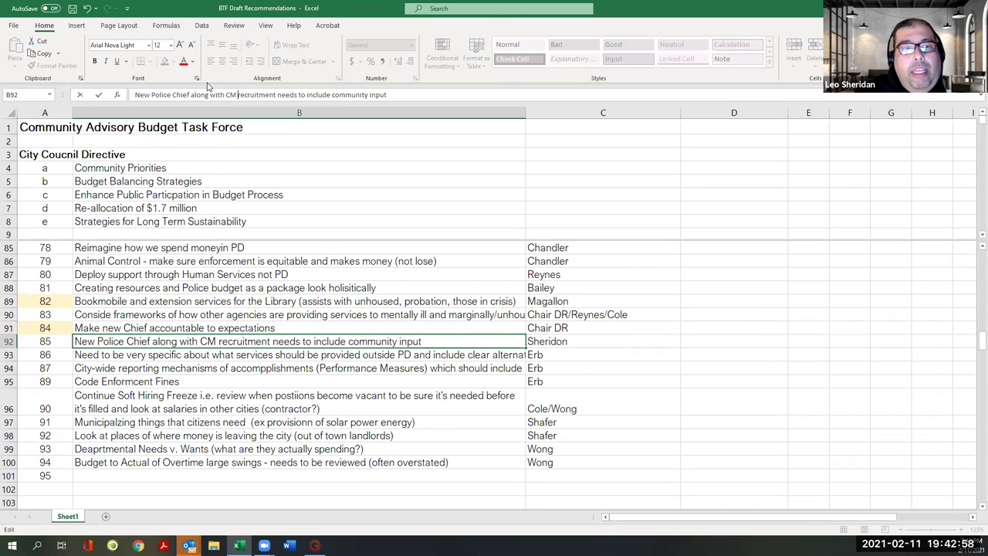
text(need input )
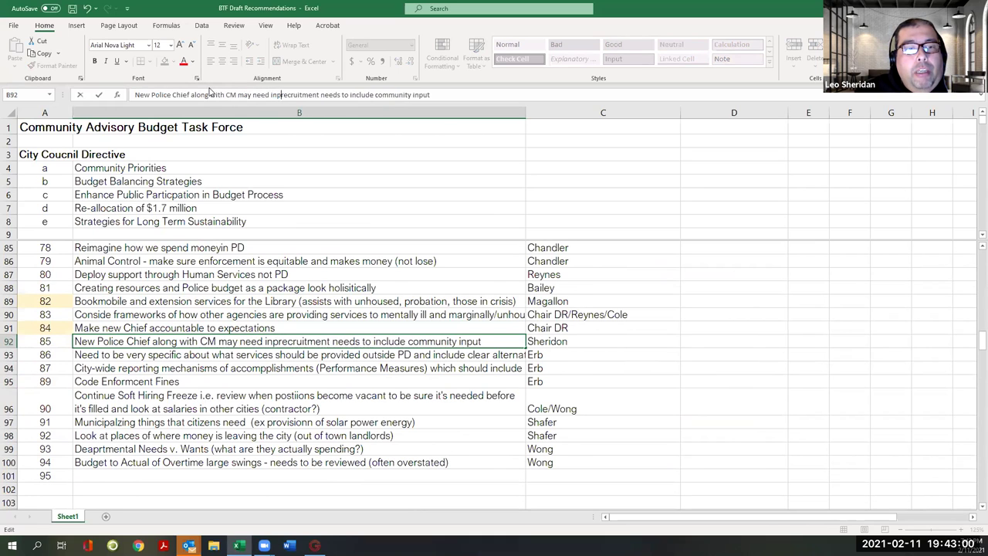
text(as far as)
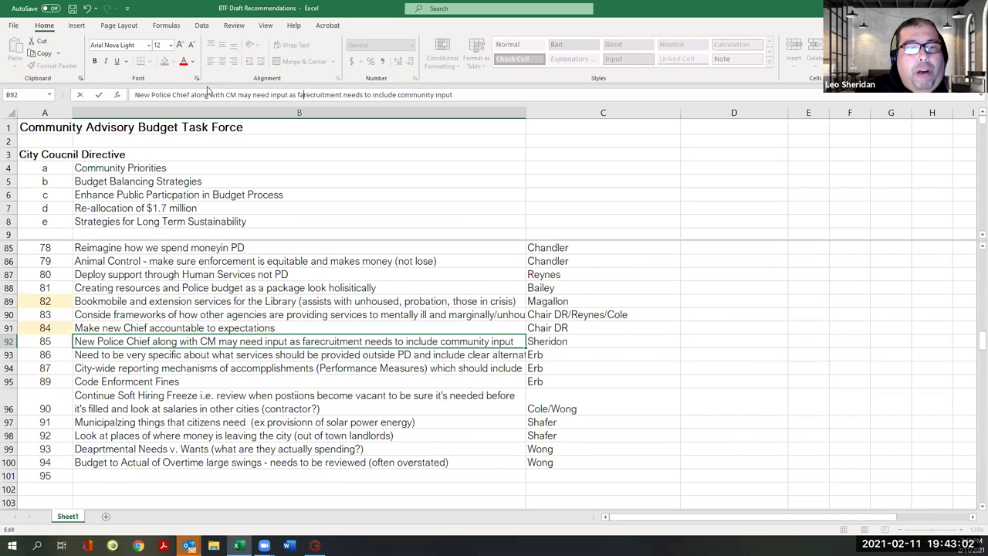
text( reforming the PD or )
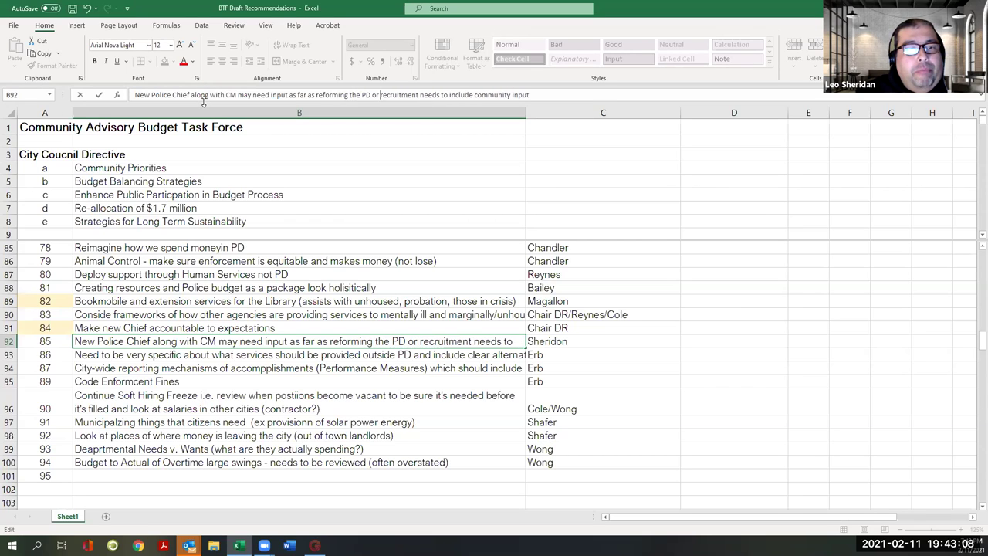
text(what it would)
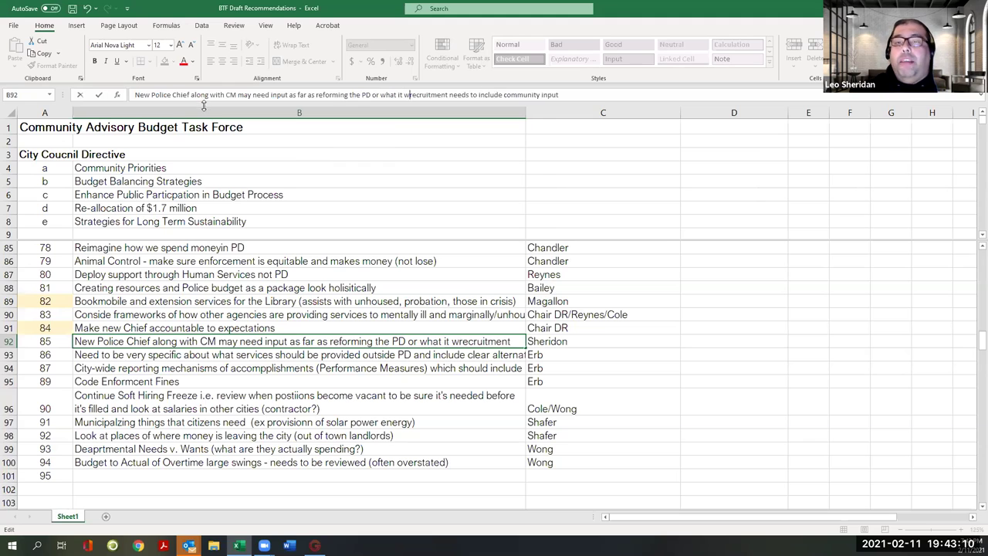
text( look like)
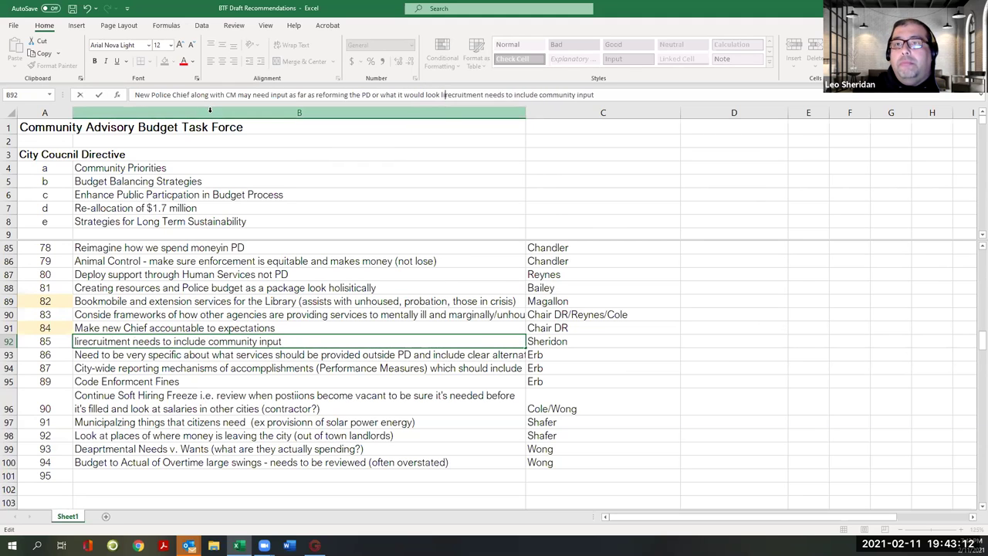
key(shift+End)
key(Delete)
key(Return)
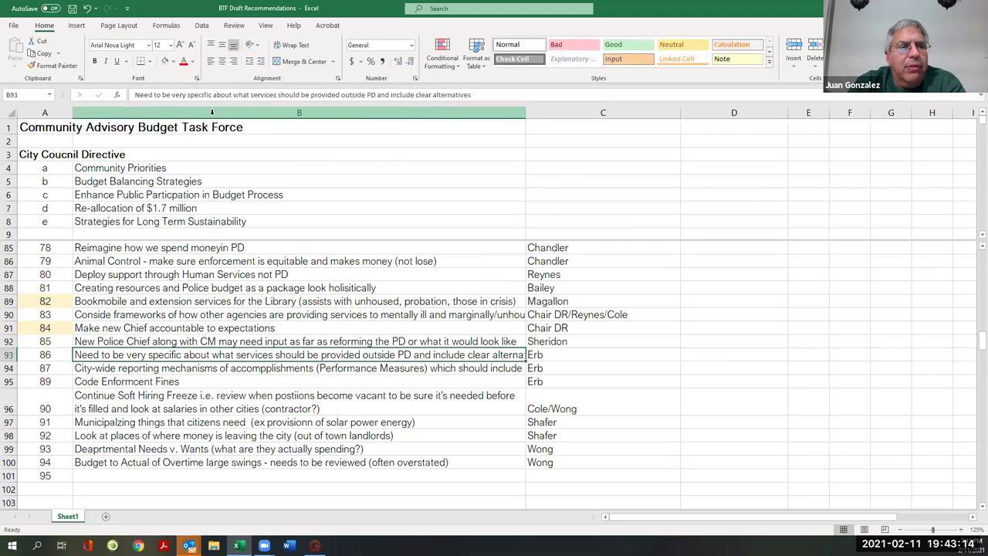
click(190, 342)
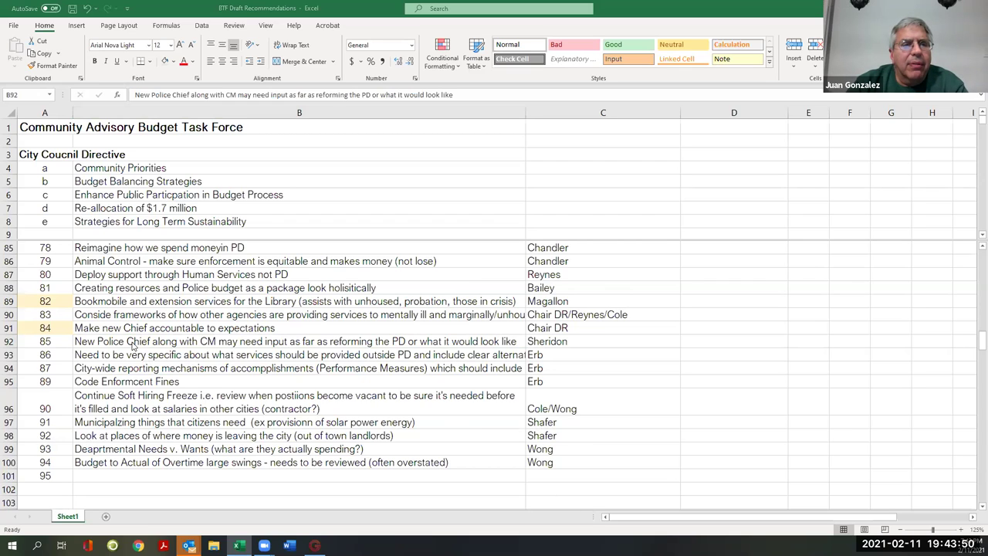
Add idea 95 about community input to the Police Chief selection and assign its member
click(132, 344)
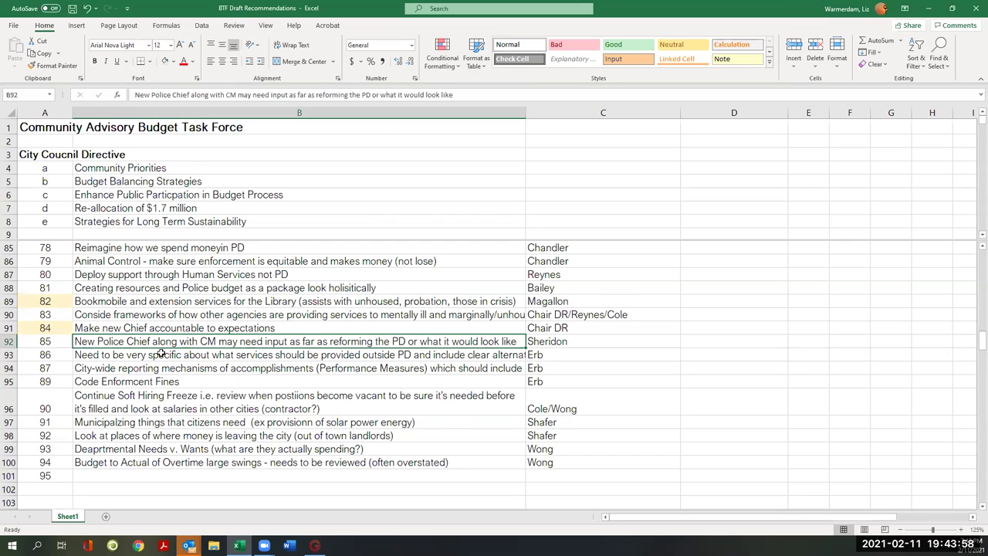
key(Down)
key(Down)
key(Down)
key(Down)
key(Down)
key(Down)
key(Down)
key(Down)
key(Down)
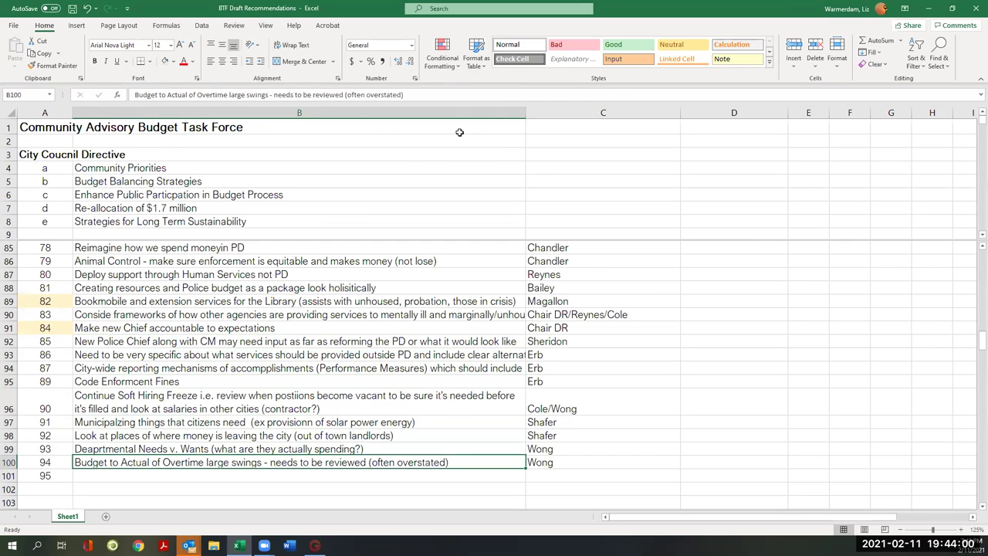
text(Communi)
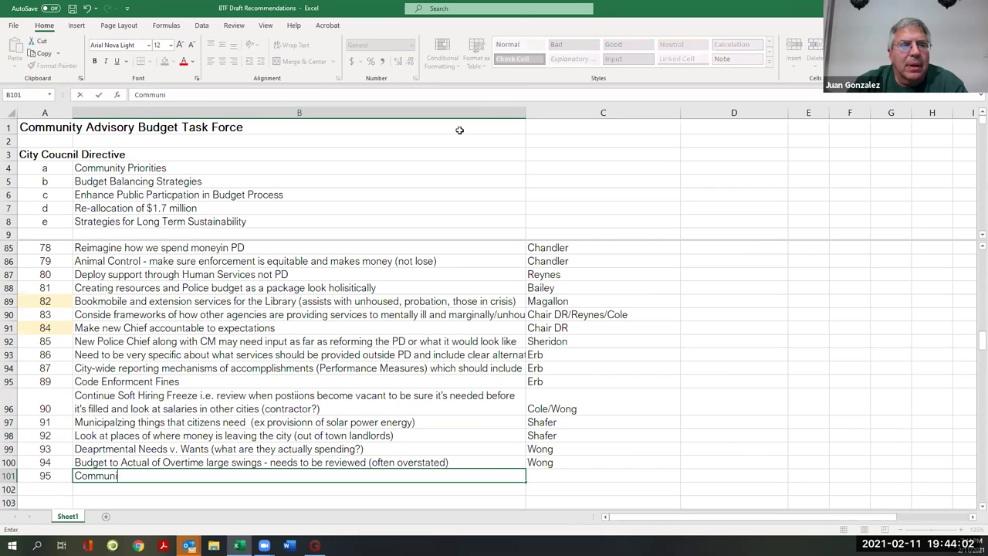
text(tyinput to the)
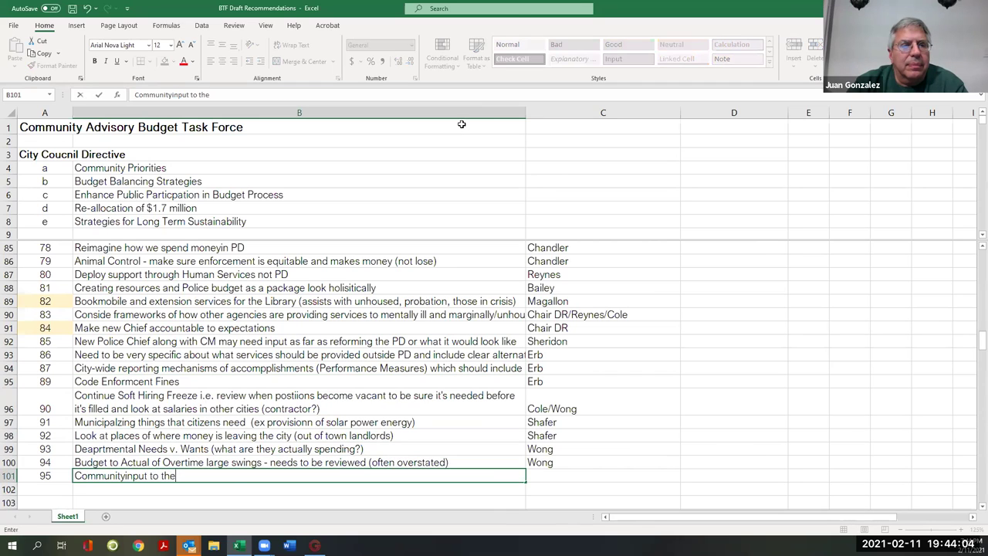
text( porcess of the s)
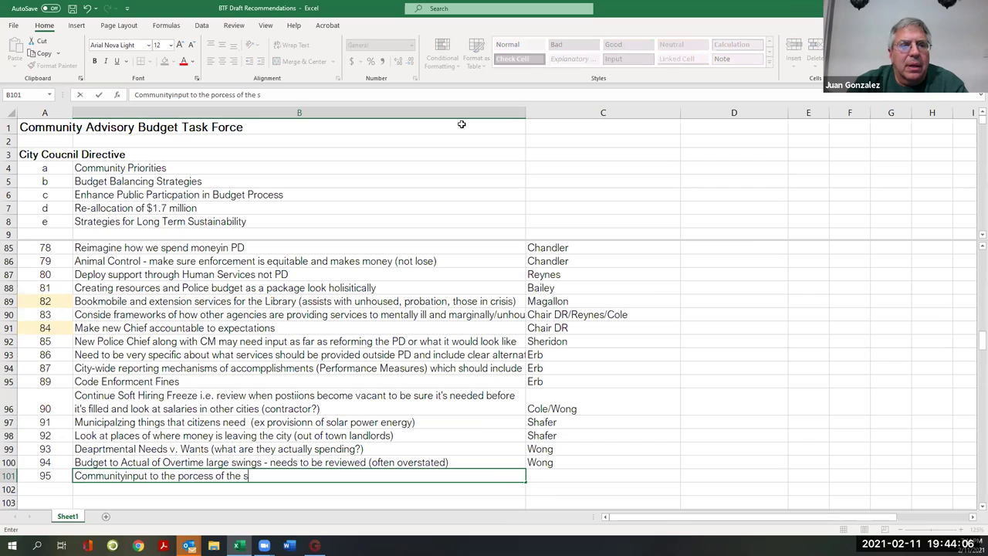
text(election of Pol)
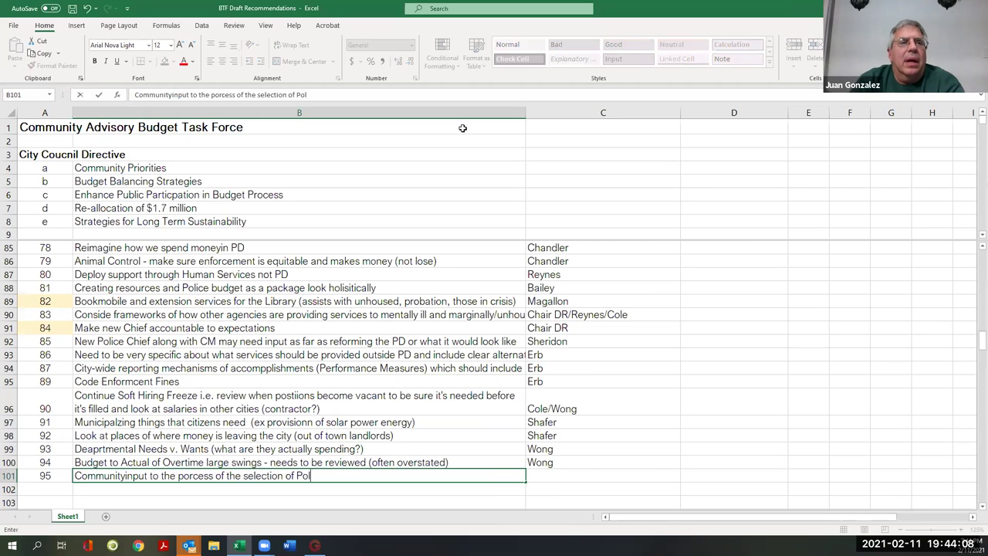
text(ice Chief)
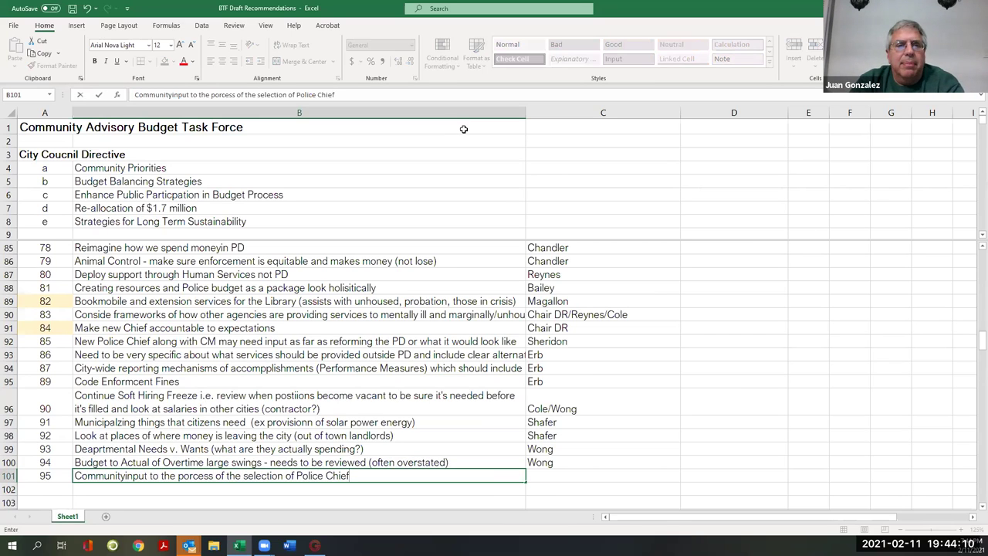
key(Tab)
text(Gon)
key(BackSpace)
key(BackSpace)
key(BackSpace)
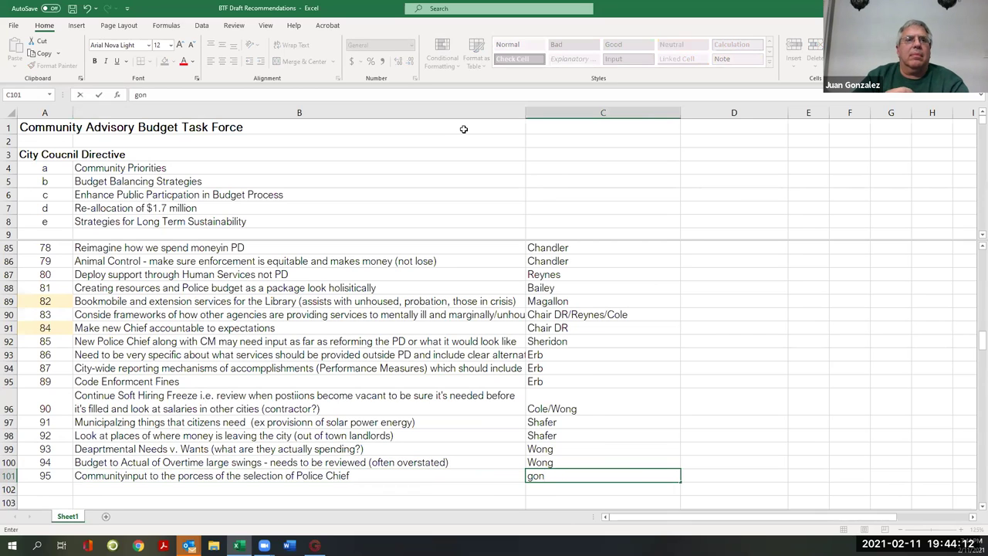
text(VC Gons)
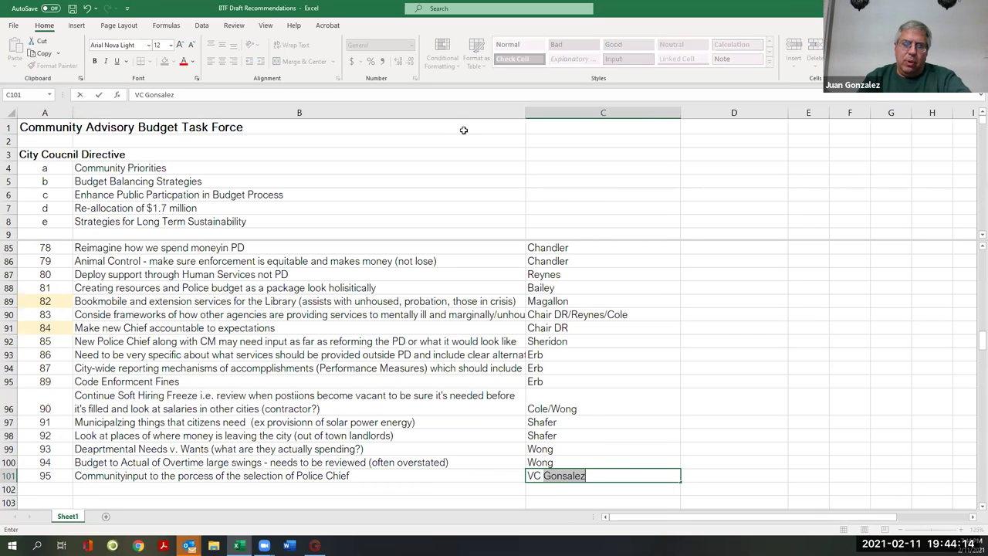
text(alez)
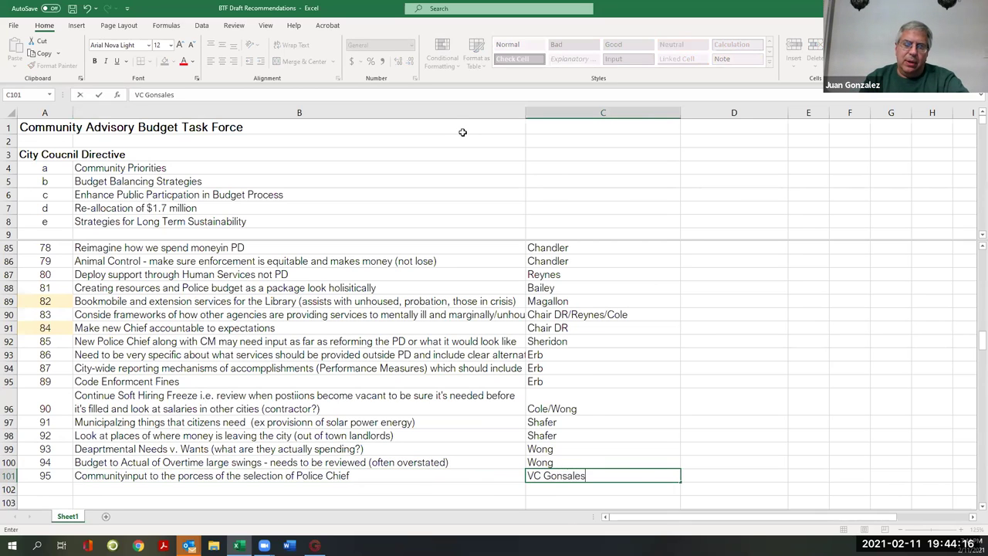
key(ctrl+Return)
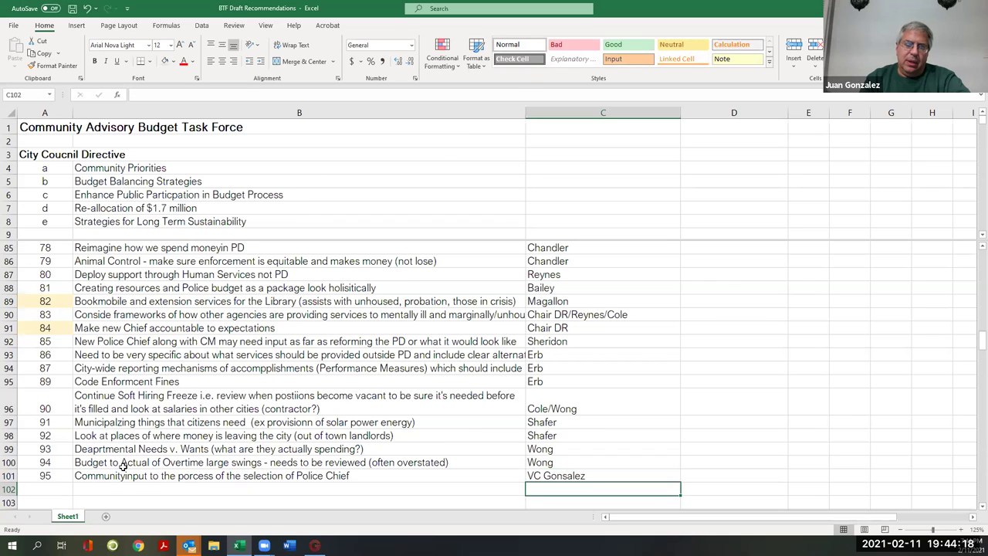
Correct 'porcess' to 'process' in idea 95's text in B101
click(124, 474)
click(172, 94)
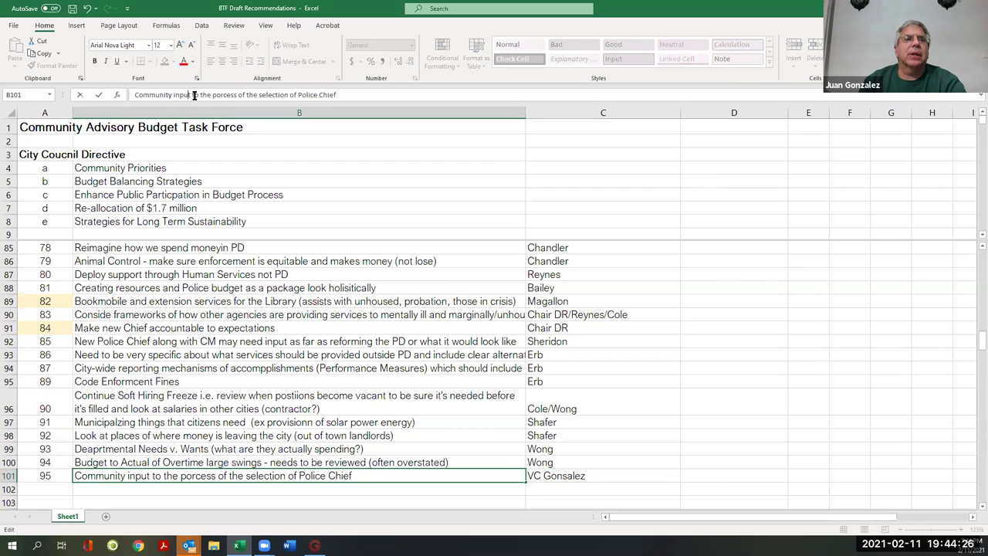
key(BackSpace)
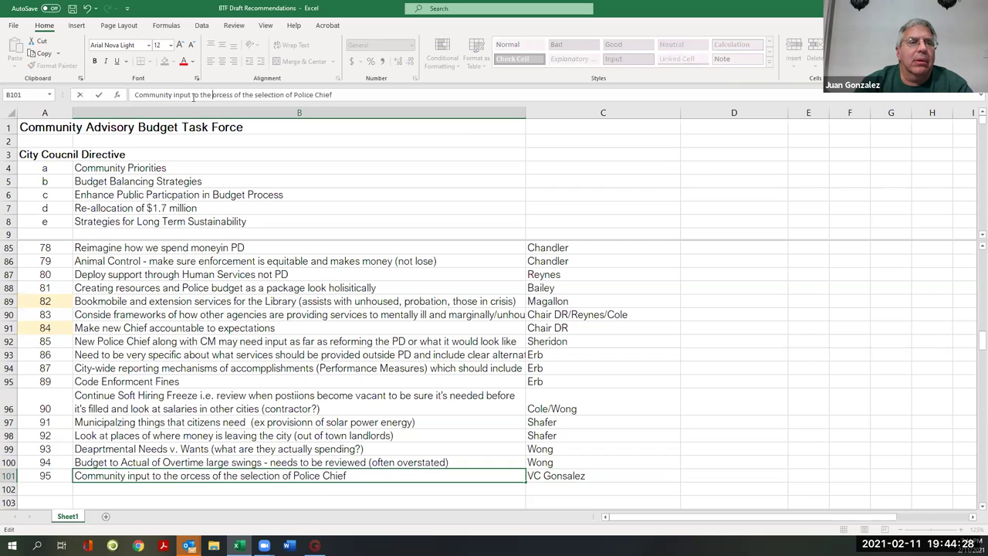
text(o)
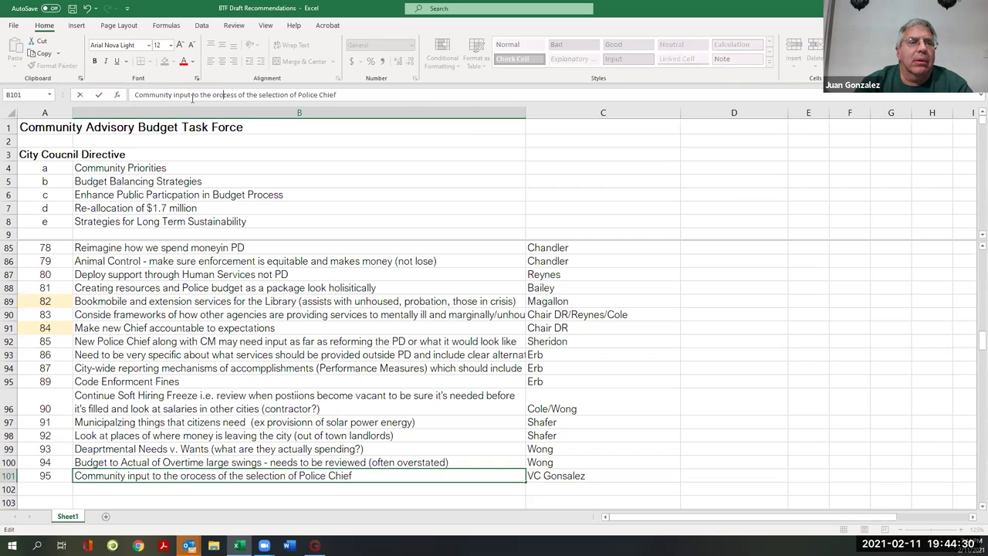
key(BackSpace)
text(p)
key(Return)
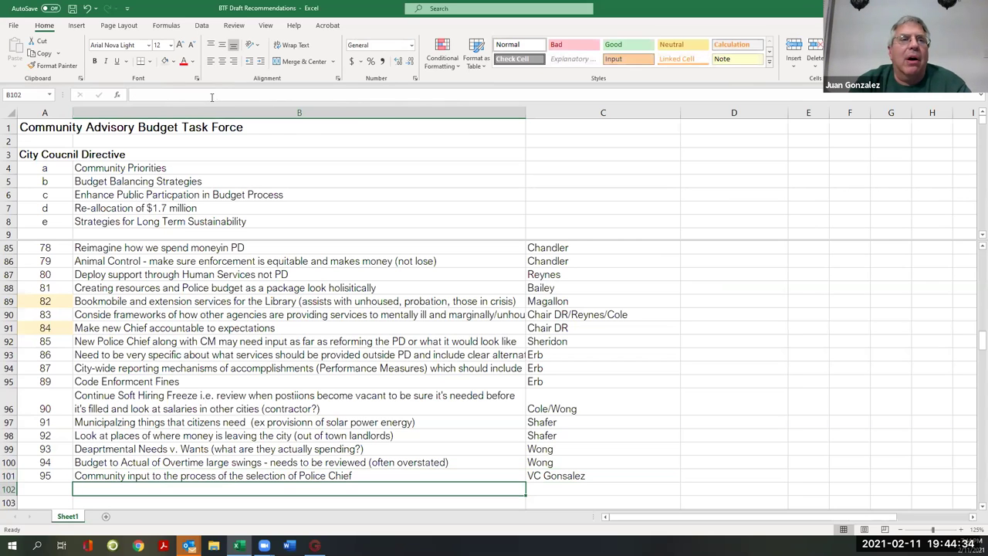
Scroll back to the top of the list and select idea 6, 'Create Citizens Oversight over Police and Reform'
scroll(245, 303, up, 5)
scroll(245, 303, up, 15)
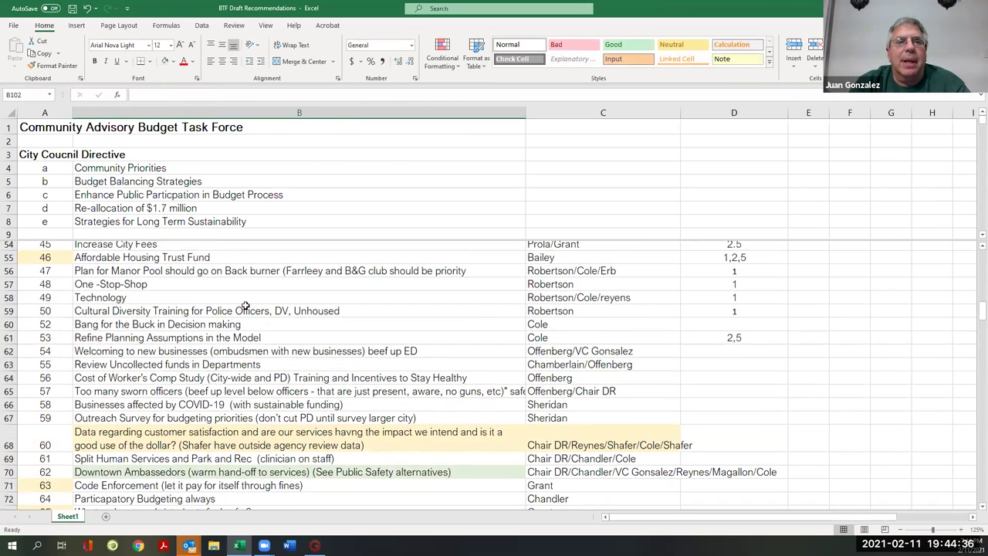
scroll(245, 305, up, 5)
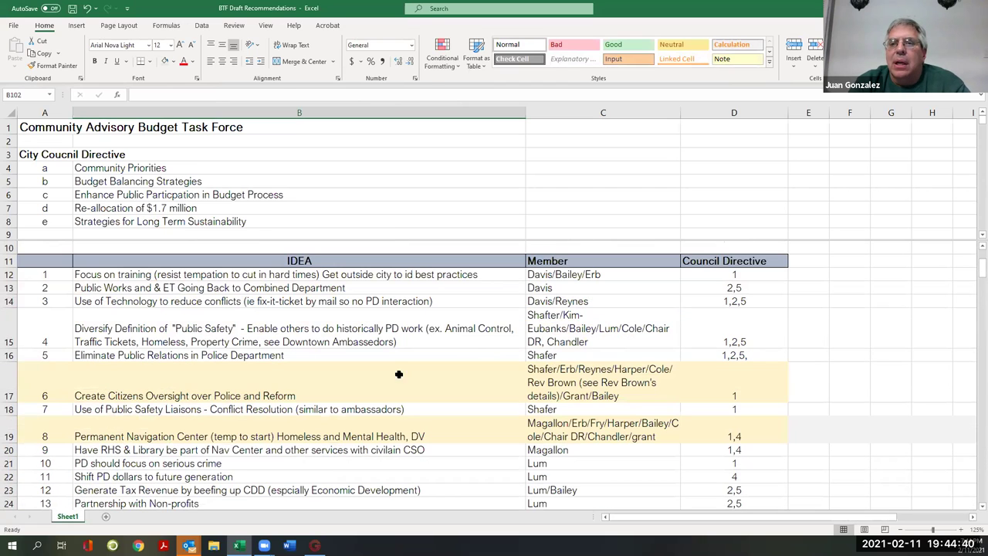
click(398, 372)
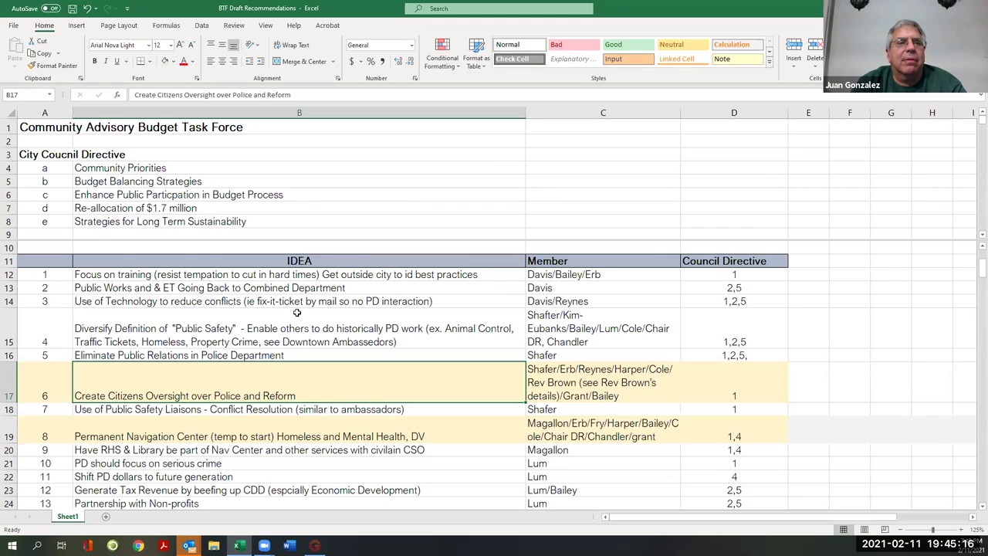
scroll(336, 291, down, 1)
scroll(336, 291, up, 1)
scroll(335, 291, down, 1)
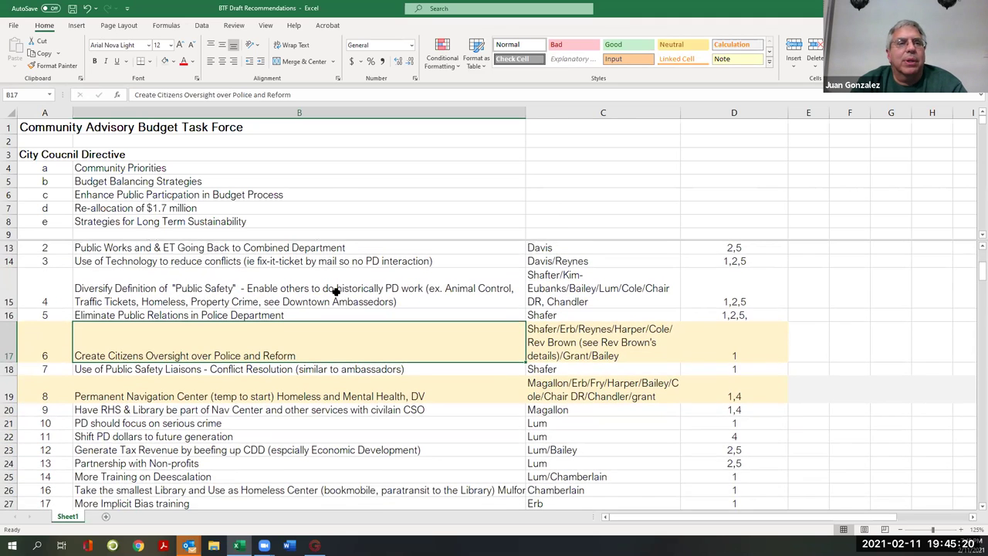
scroll(335, 291, up, 1)
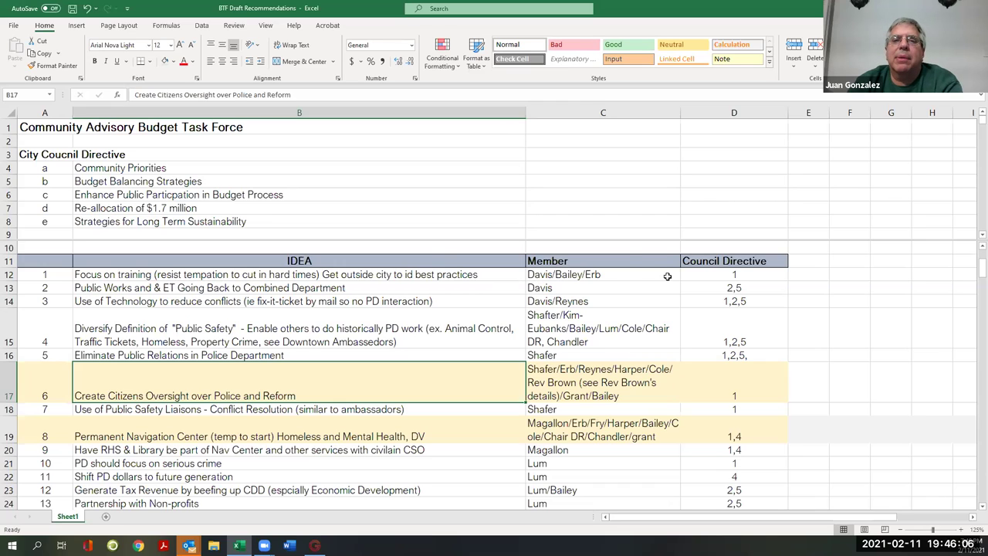
click(707, 273)
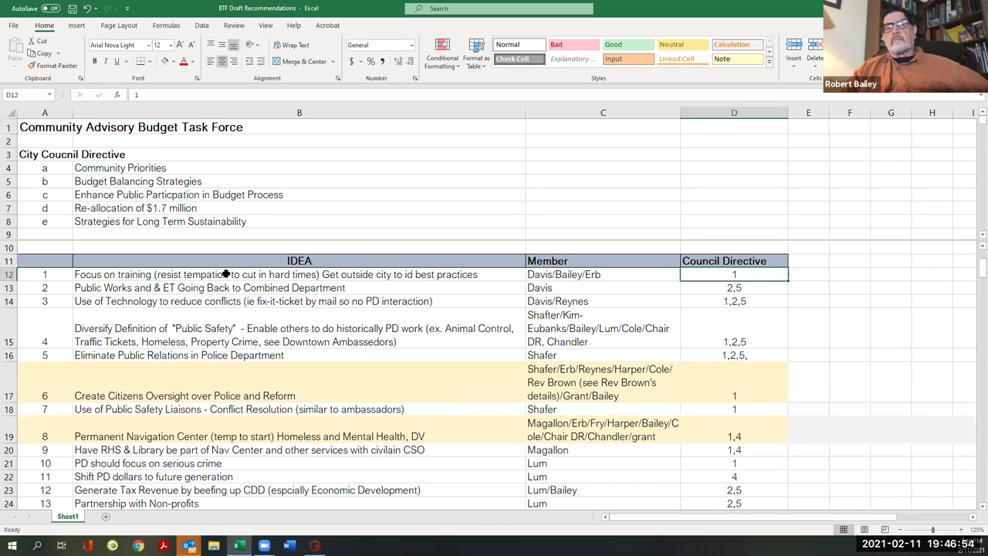
click(125, 274)
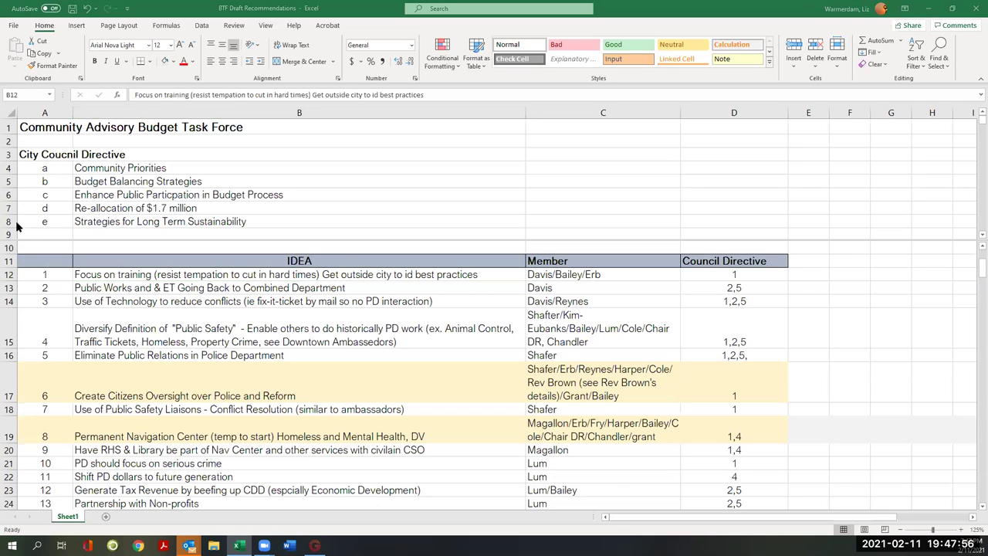
Replace the directive labels a–e in A4:A8 with the numbers 1–5
click(48, 169)
text(1)
key(Return)
text(2)
key(Return)
key(Return)
text(3)
key(Up)
text(3)
key(Return)
text(4)
key(Return)
text(5)
key(Return)
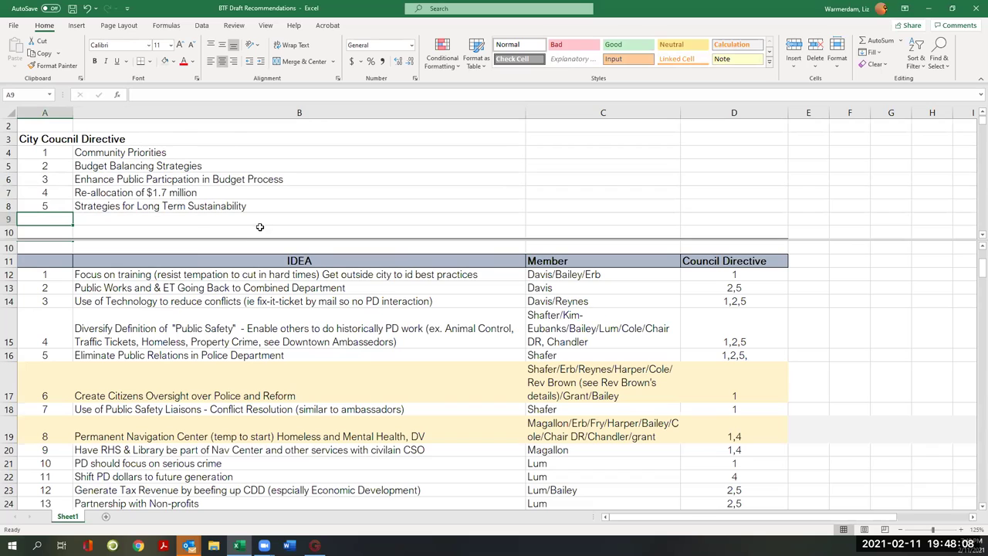
Select idea 1's Council Directive value in D12 for editing
scroll(259, 228, up, 1)
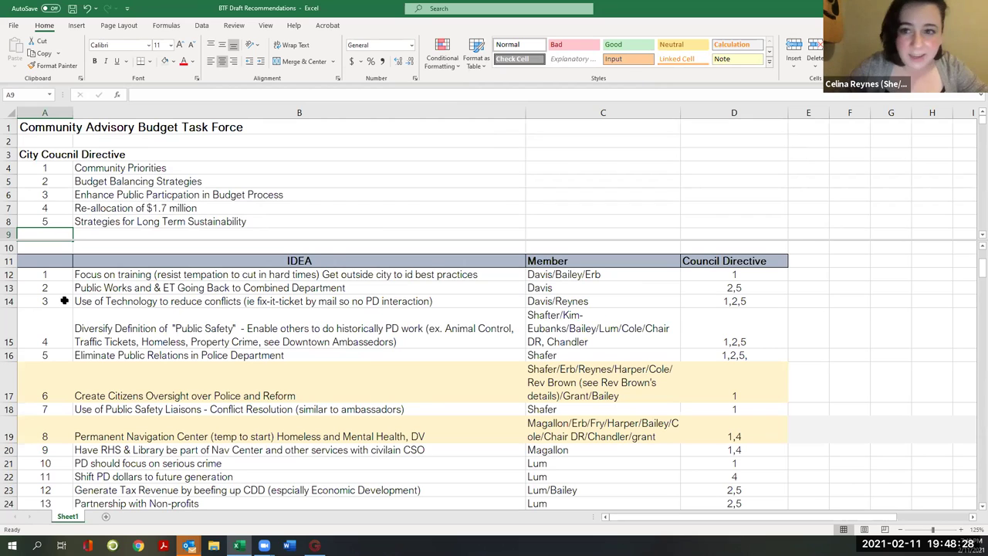
click(756, 277)
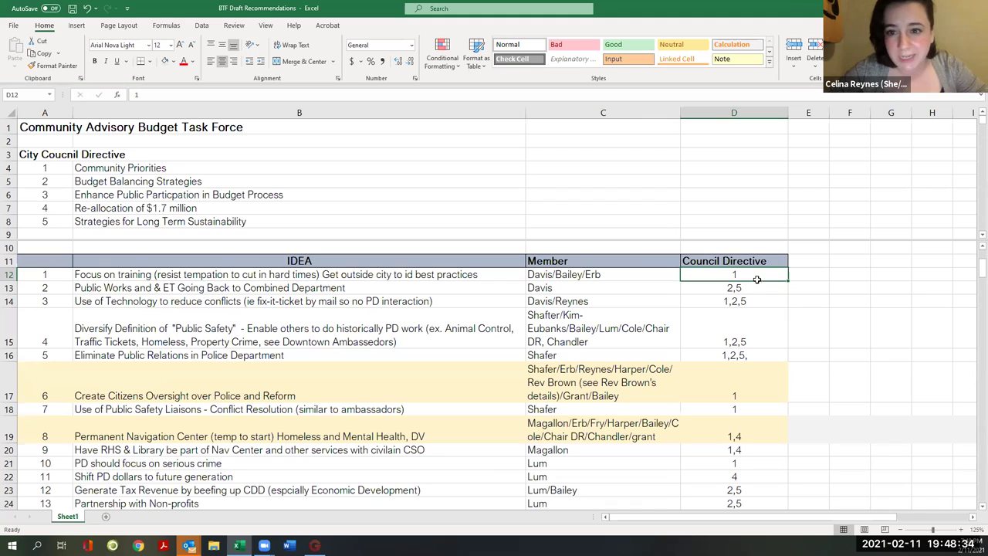
click(154, 96)
Change idea 1's Council Directive entry to 1,5 and move on to idea 3's row
text(,)
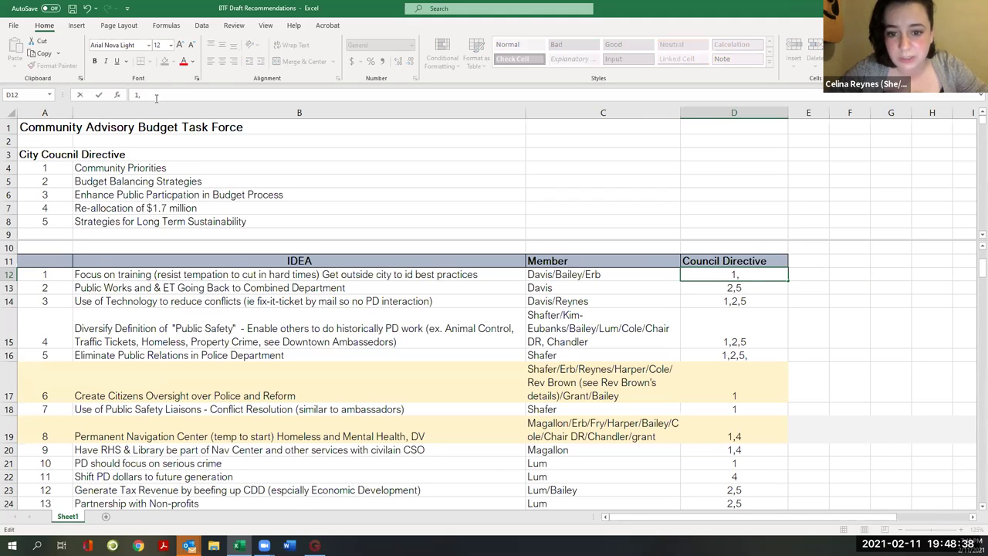
text(5)
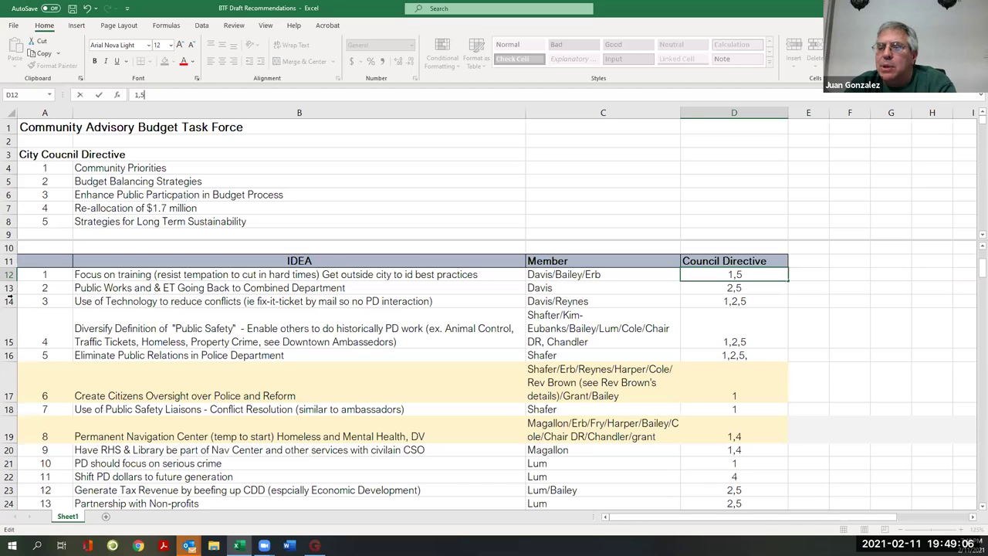
click(9, 287)
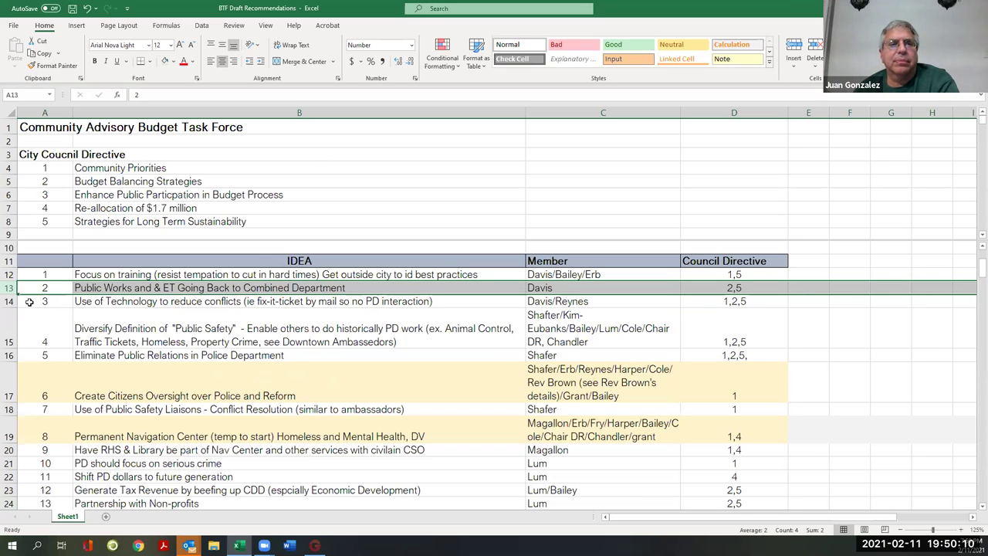
click(28, 302)
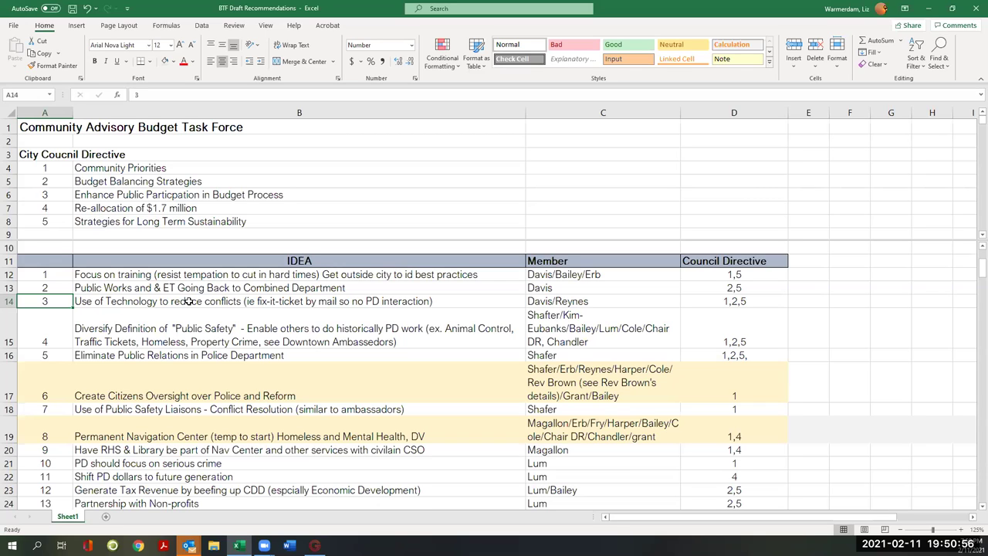
click(123, 301)
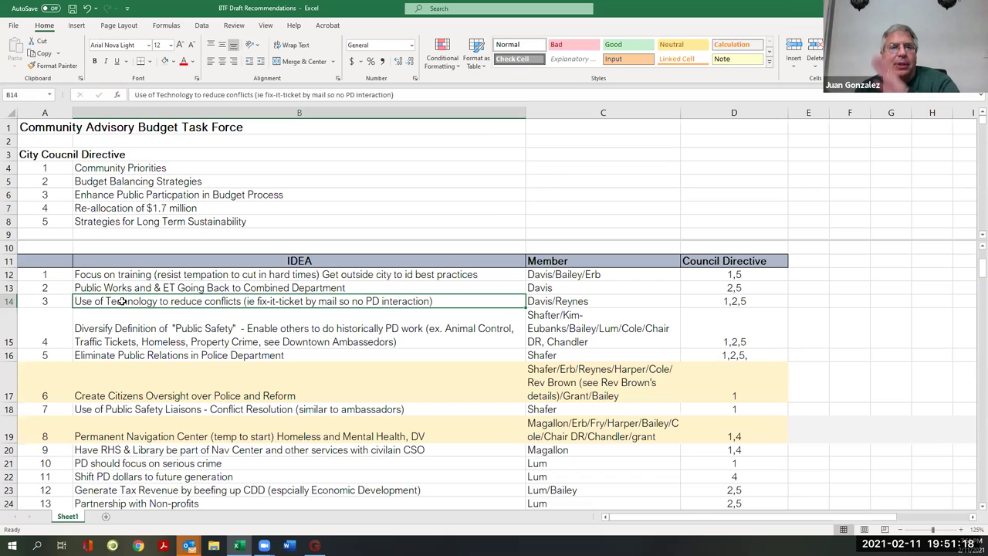
click(110, 340)
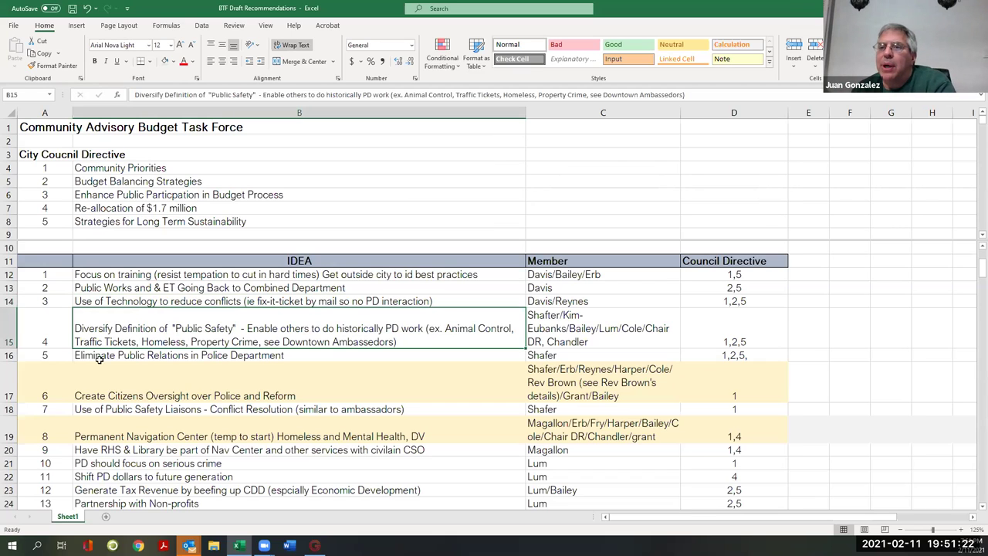
click(99, 302)
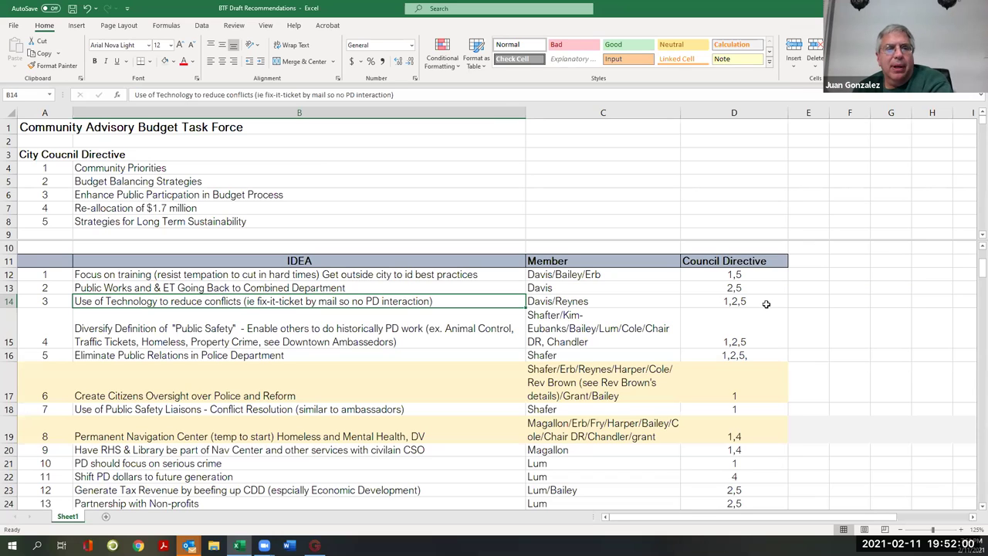
click(805, 263)
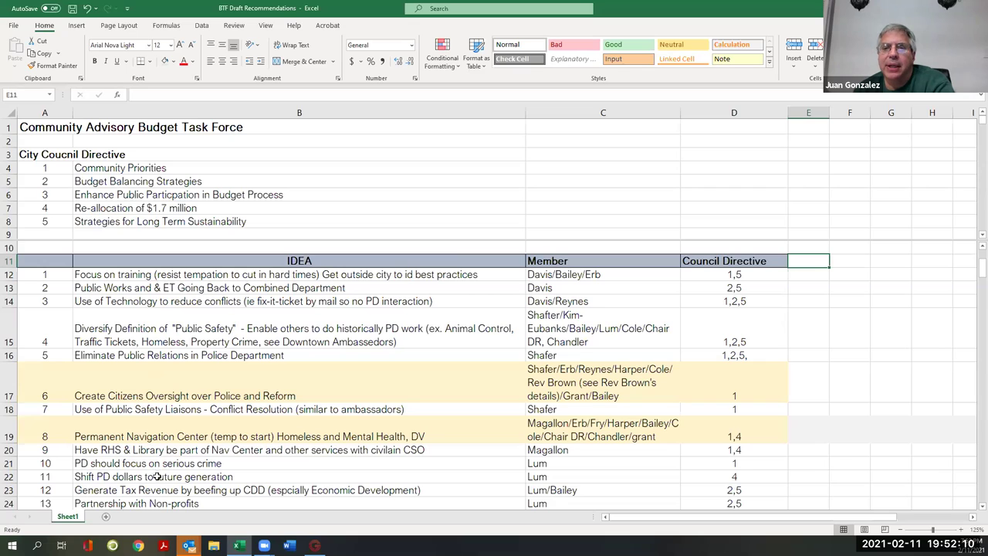
click(599, 112)
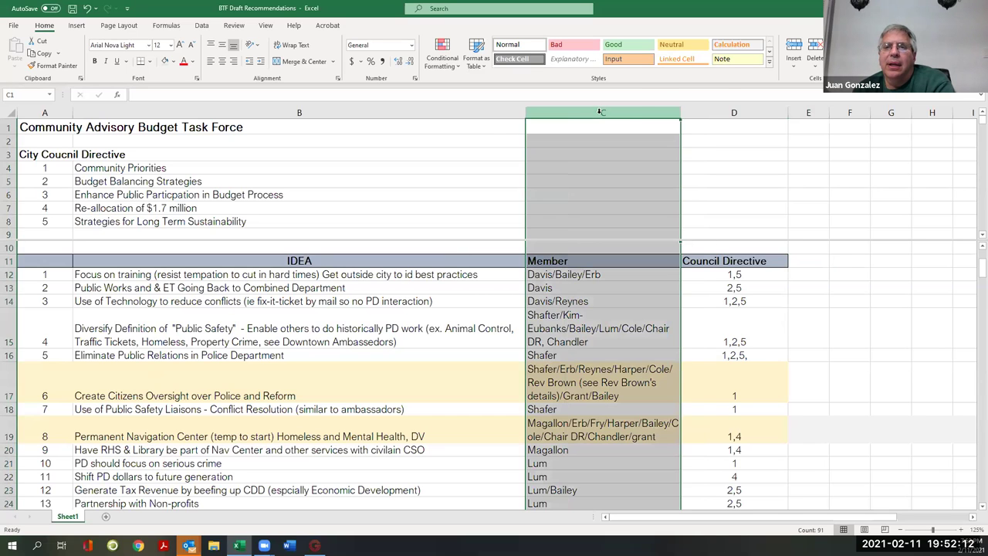
right_click(600, 114)
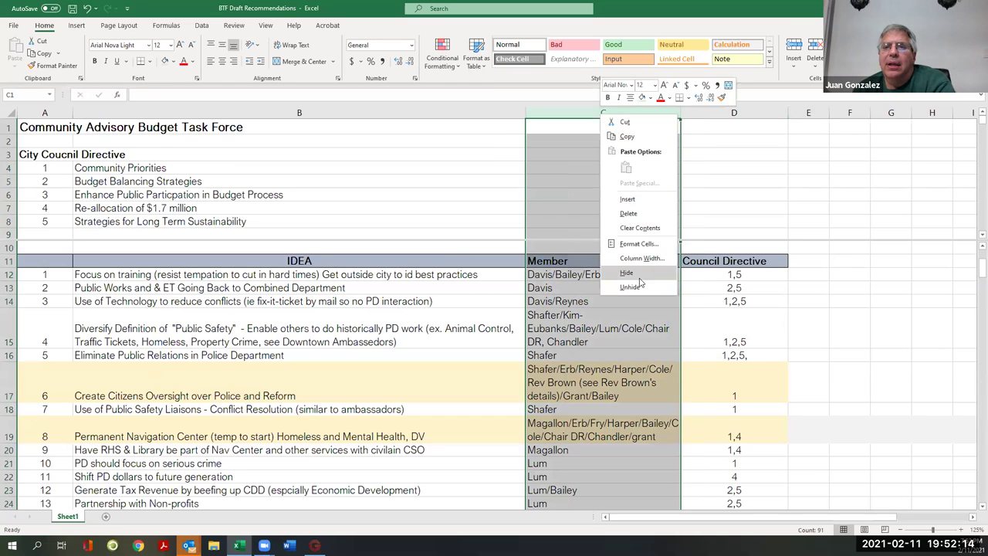
click(625, 274)
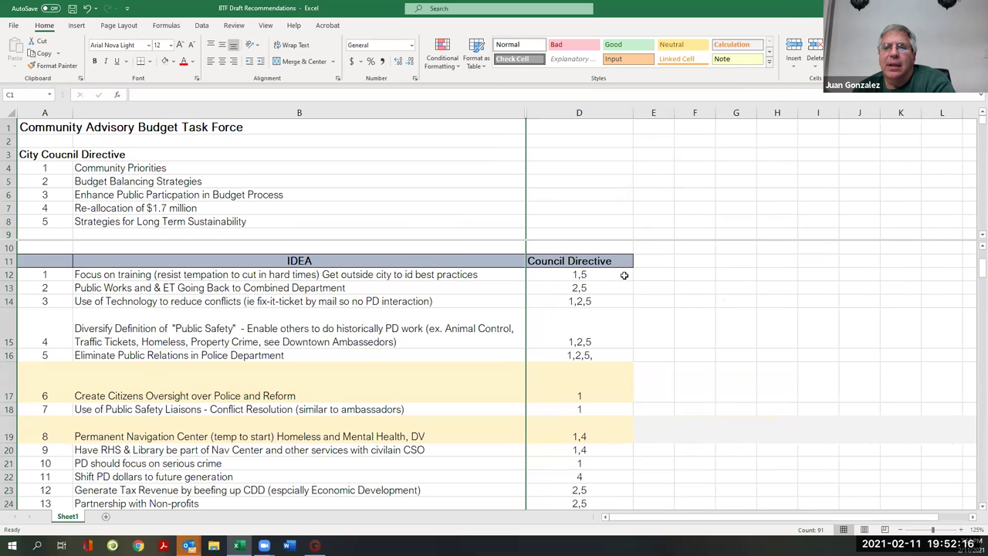
click(735, 409)
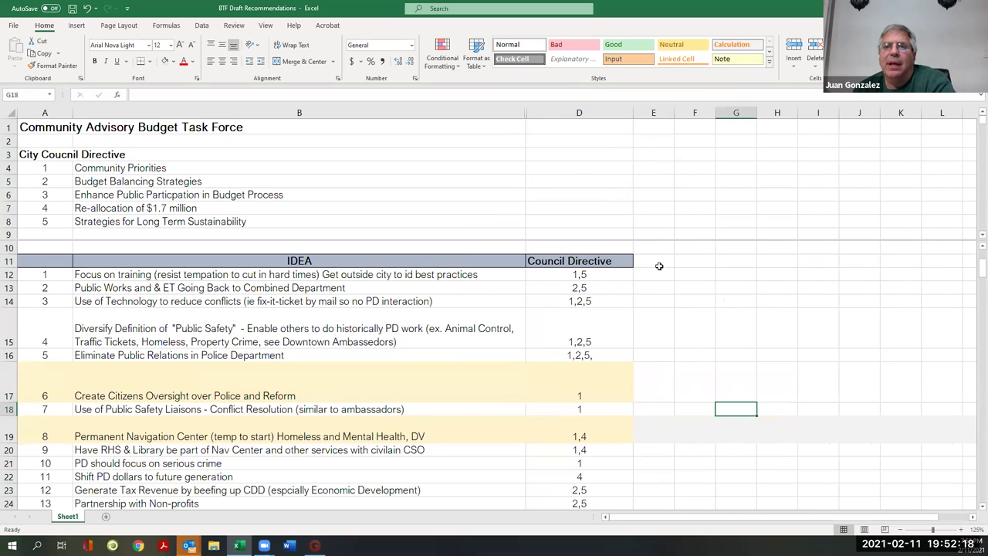
click(660, 263)
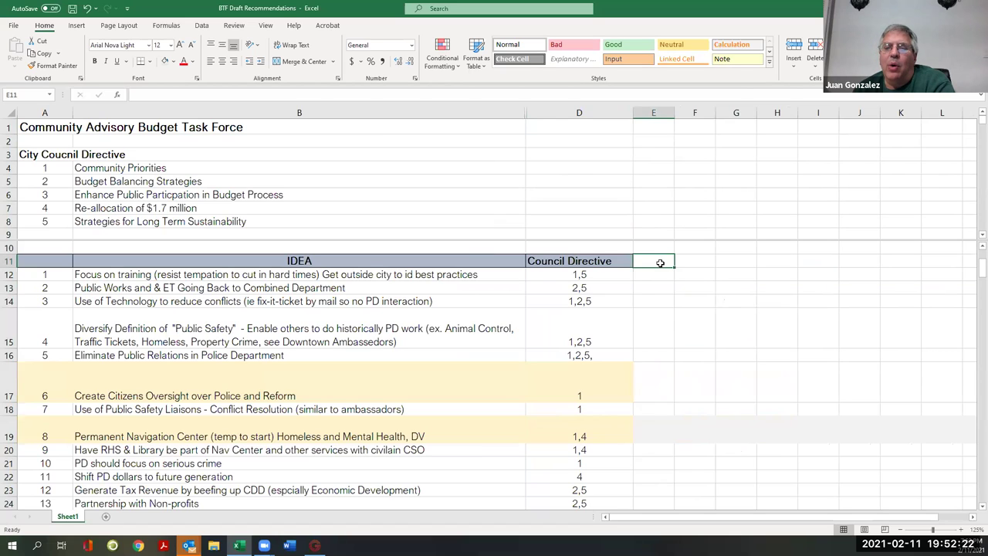
text(1)
key(Tab)
text(2)
key(Tab)
text(3)
key(Tab)
text(4)
key(Tab)
text(5)
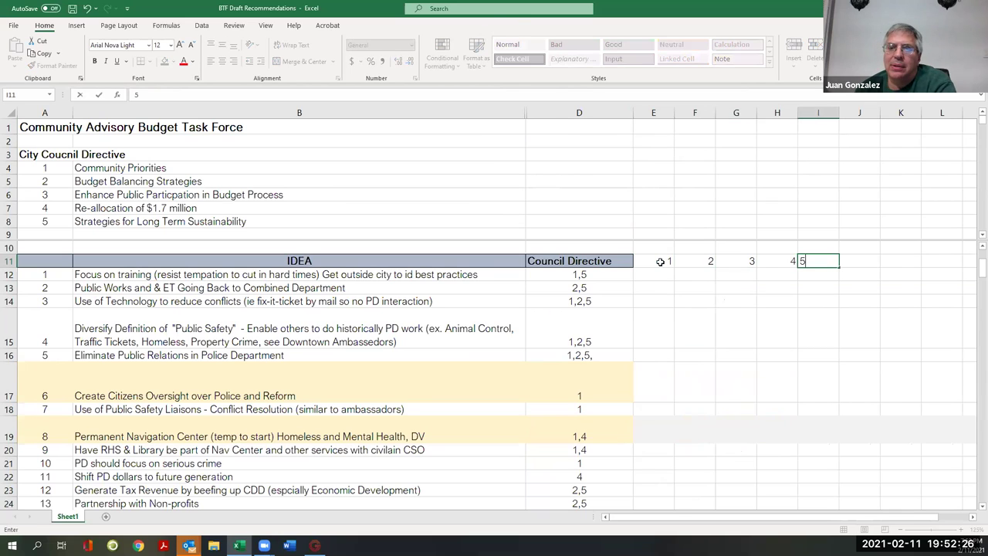
key(Tab)
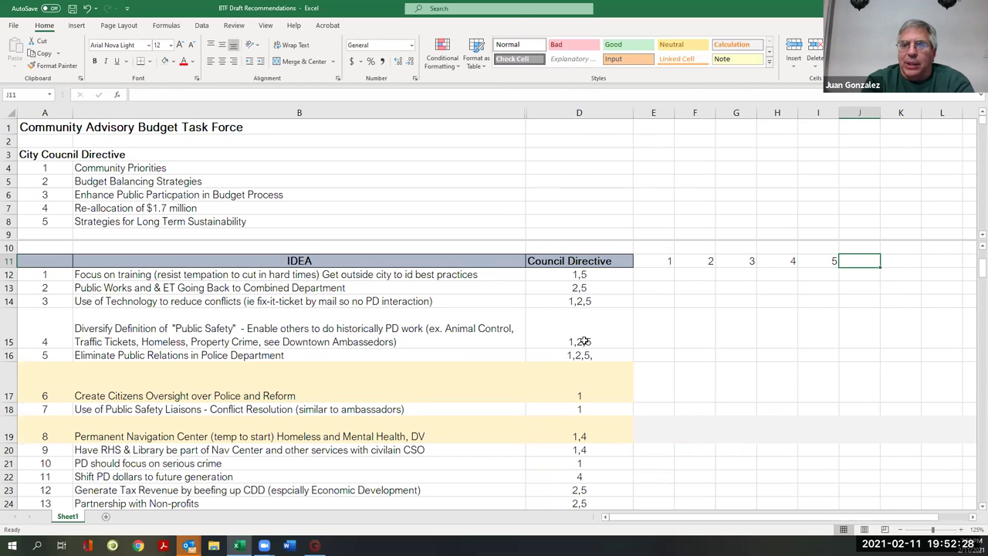
click(662, 276)
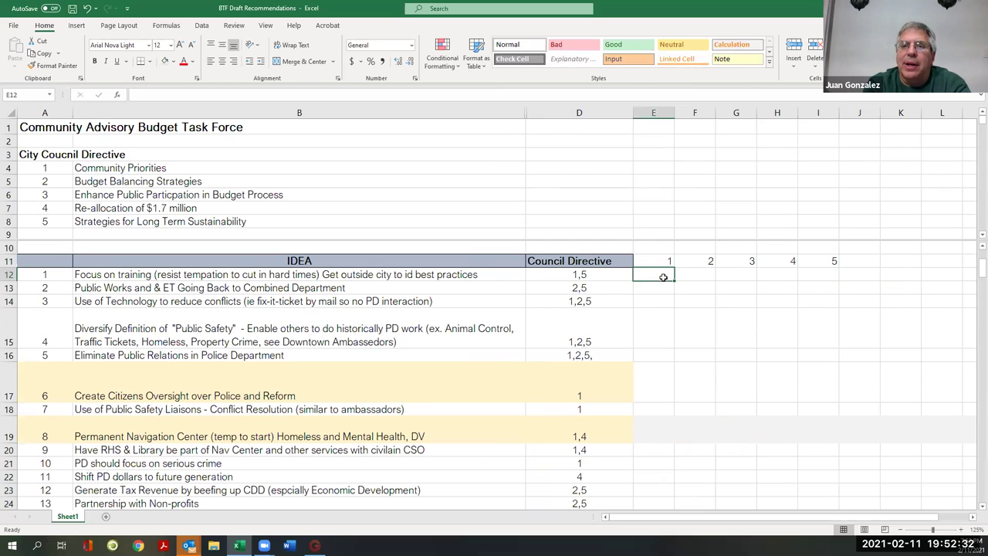
Mark idea 1 with x under directives 1 and 5 and clear its old directive list
key(Right)
key(Right)
key(Right)
key(Right)
key(Right)
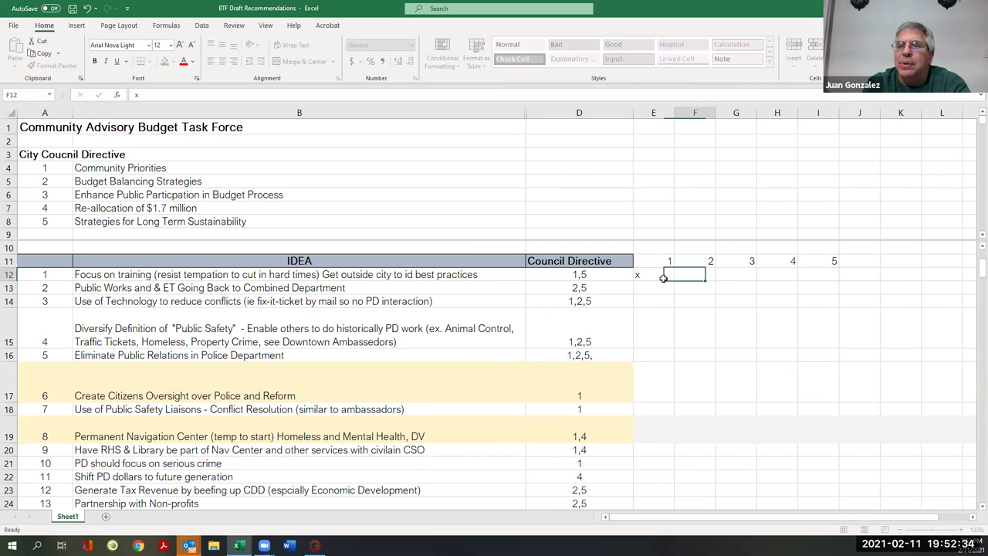
key(Left)
text(x)
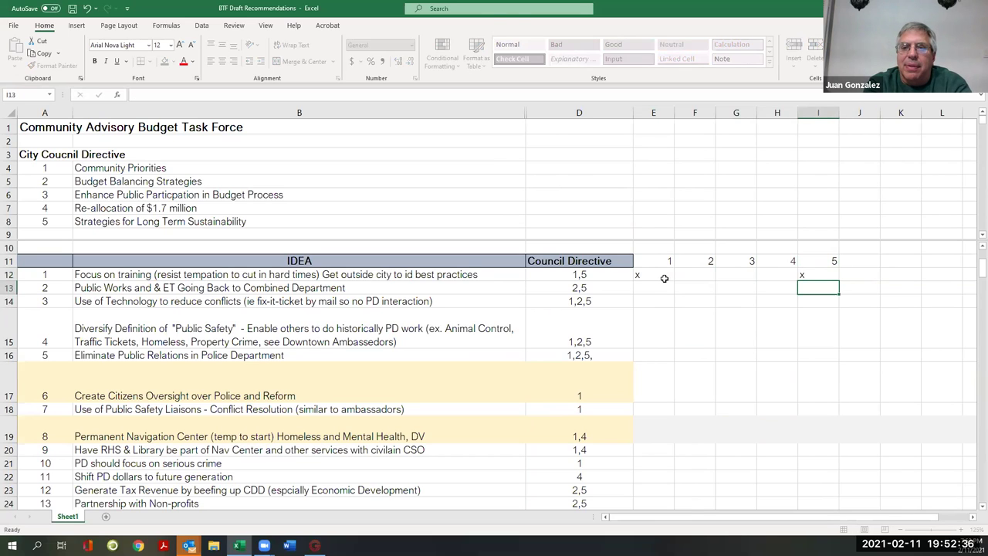
key(Left)
key(Left)
key(Left)
key(Left)
key(Left)
key(Left)
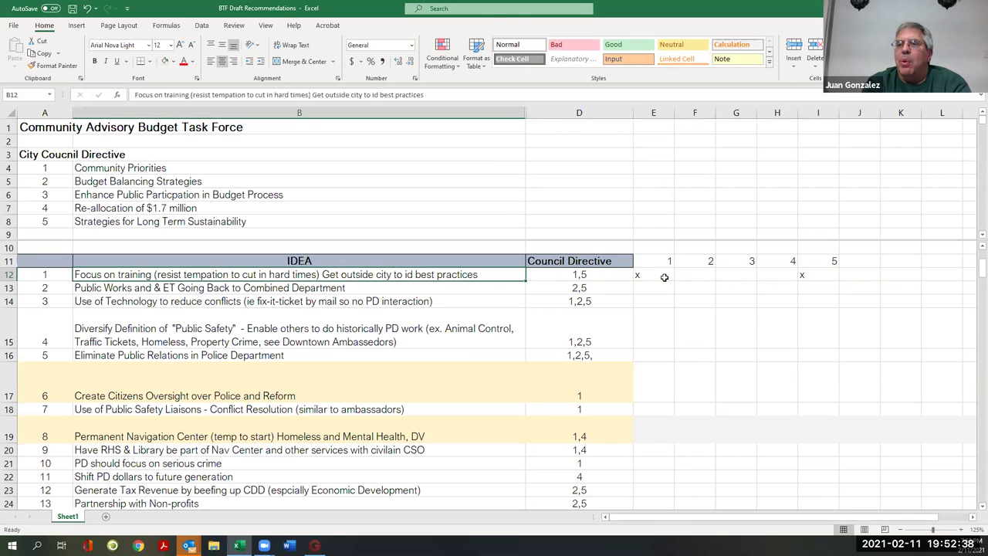
key(Right)
key(Down)
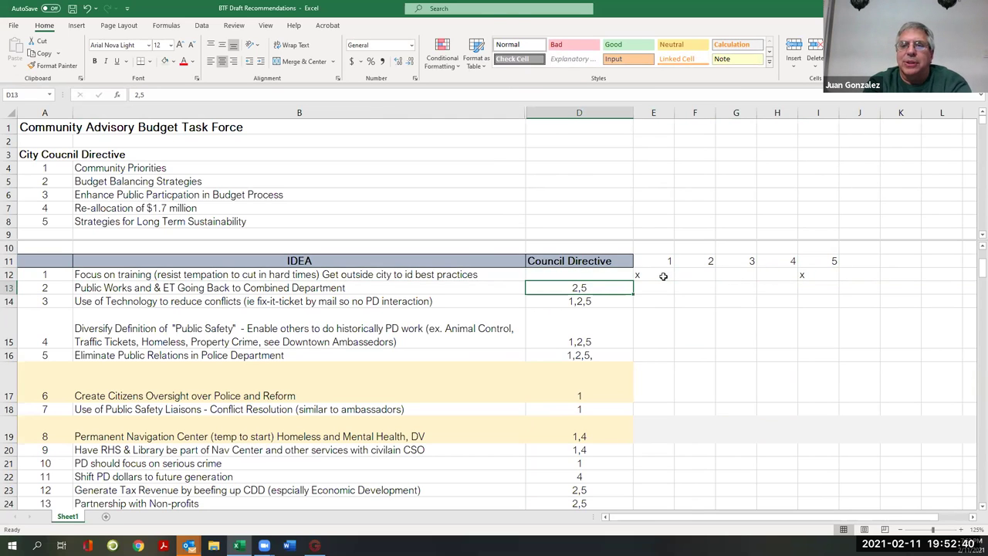
Mark idea 2 with x under directives 2 and 5 and clear its old directive list
key(Right)
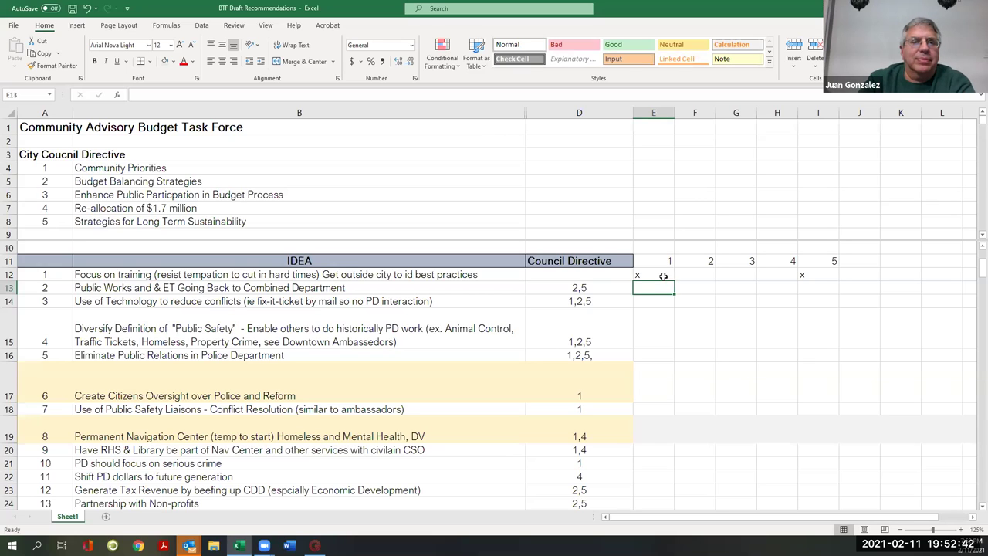
key(Right)
text(x)
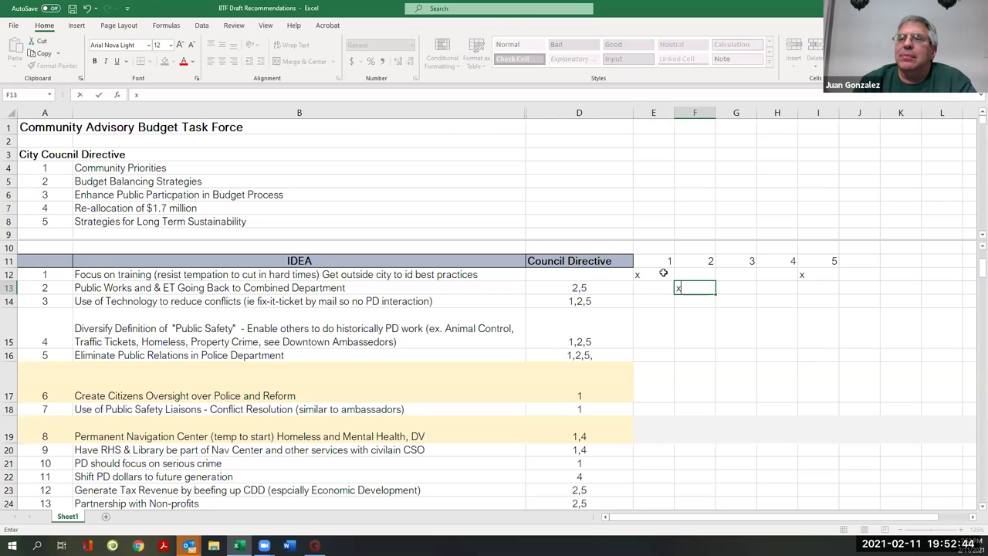
key(Right)
key(Right)
key(Right)
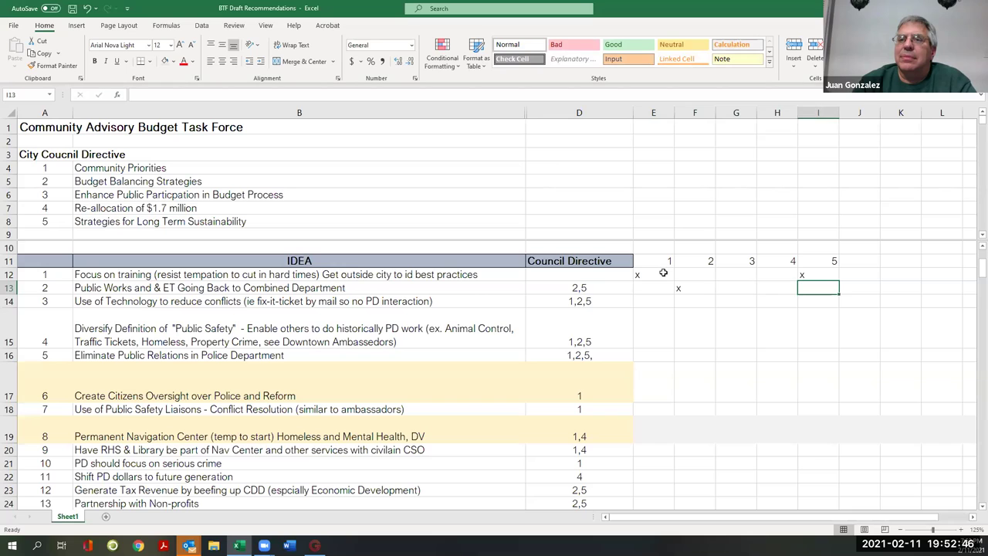
text(x)
key(Left)
key(Left)
key(Left)
key(Left)
key(Left)
key(BackSpace)
key(Return)
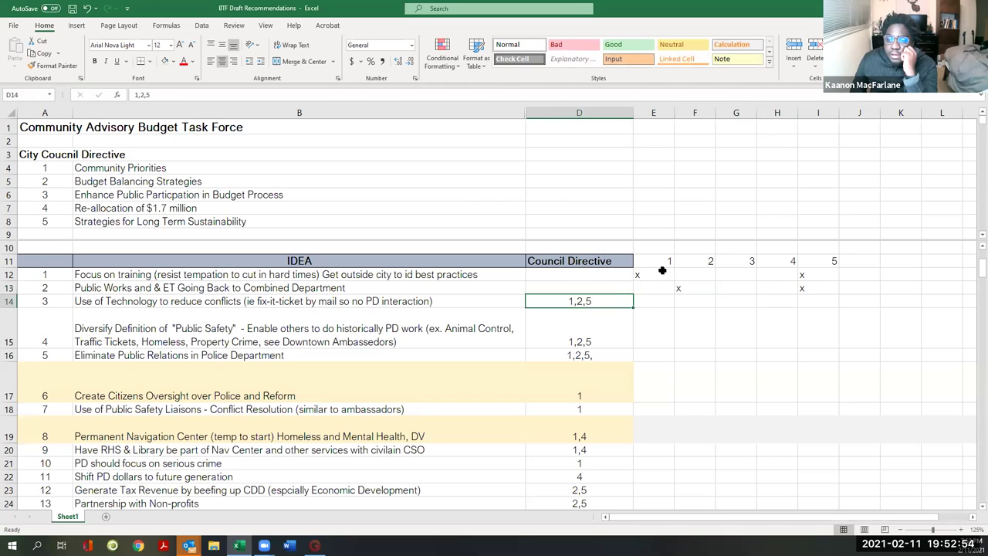
key(Right)
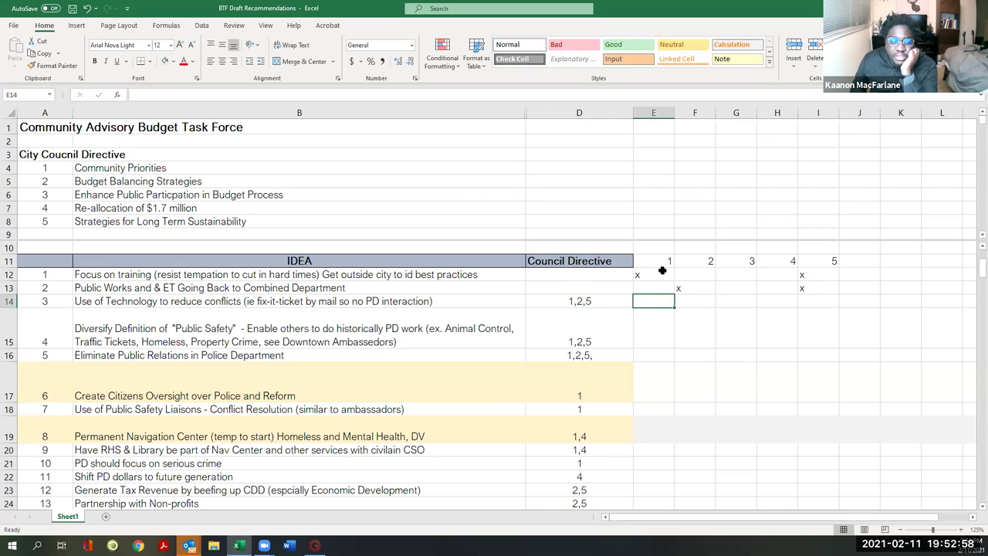
Replace the x marks for ideas 1 and 2 with 1s
click(646, 276)
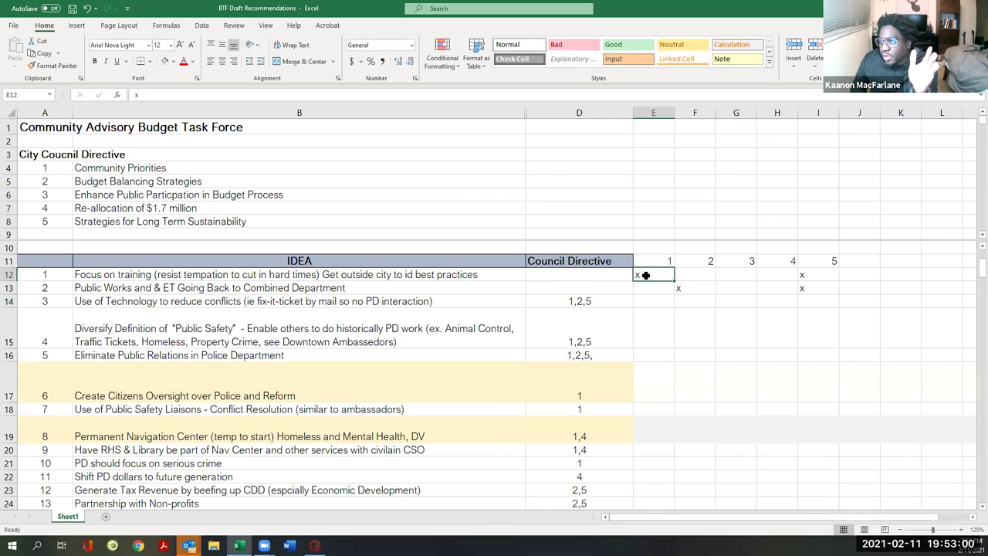
text(1)
key(Tab)
key(Tab)
key(Tab)
key(Tab)
text(1)
key(Return)
text(1)
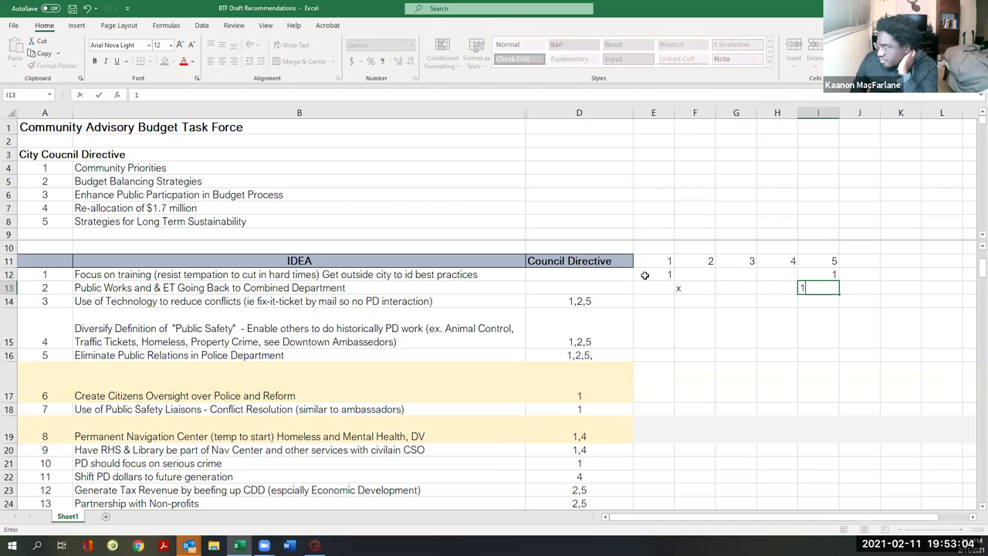
key(Left)
key(Left)
key(Left)
text(1)
key(Return)
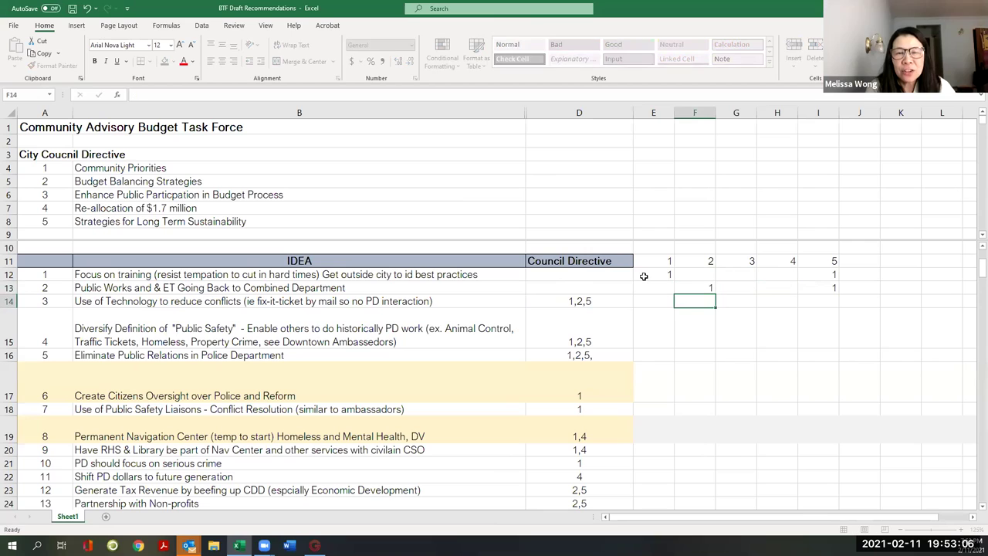
Mark idea 3 with 1s under directives 1, 2 and 5
key(Left)
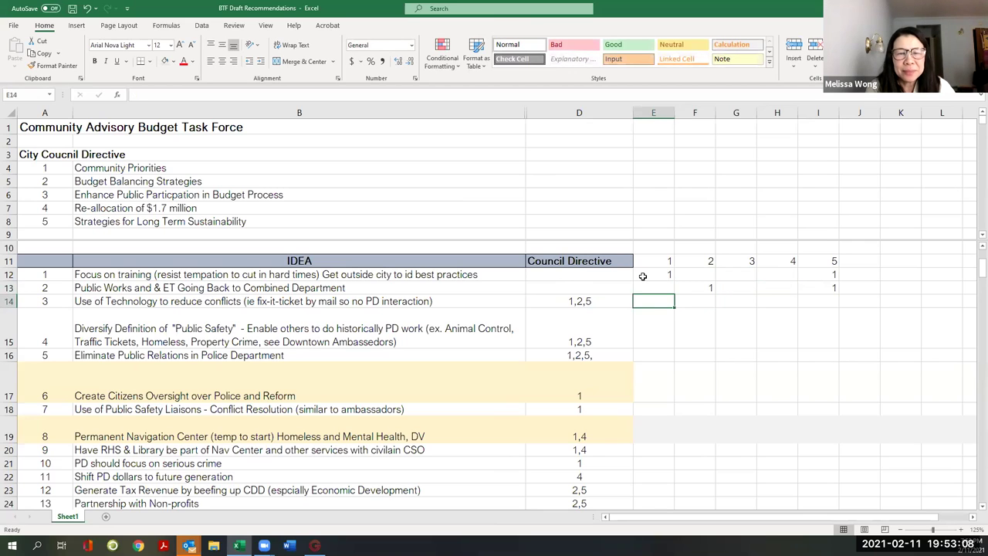
text(1)
key(Tab)
text(1)
key(Tab)
key(Right)
key(Right)
text(1)
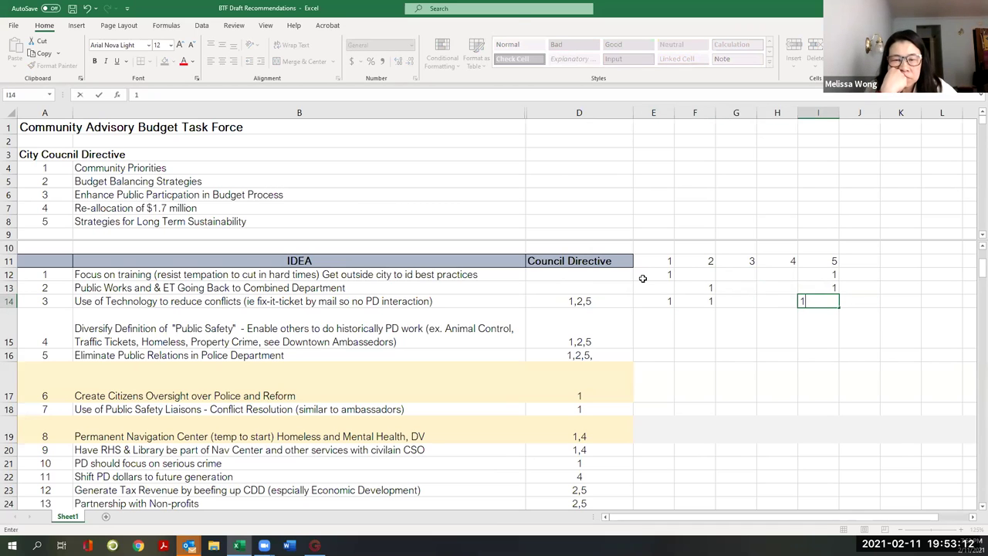
key(Return)
Mark idea 4 with 1s under directives 1, 2, 4 and 5
key(Left)
key(Left)
key(Left)
key(Left)
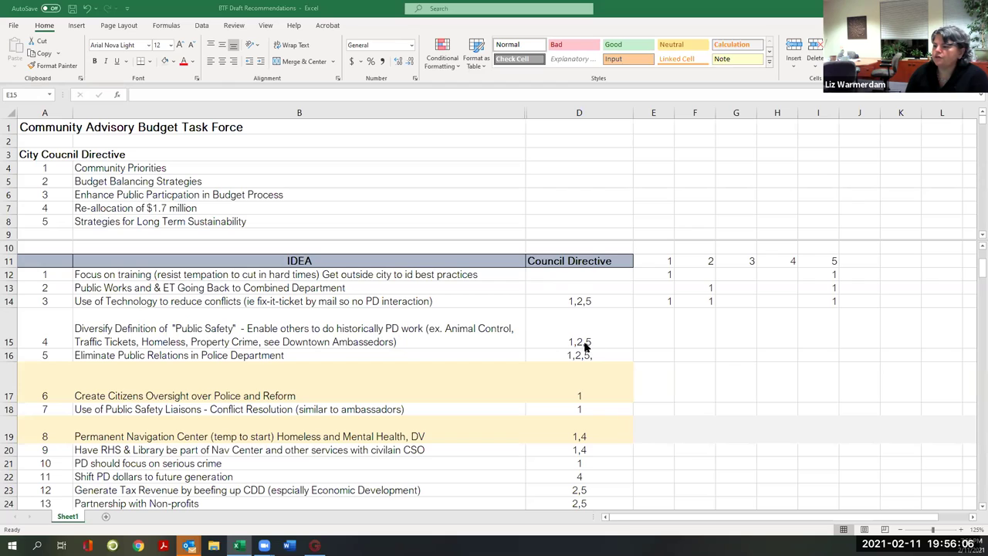
click(665, 338)
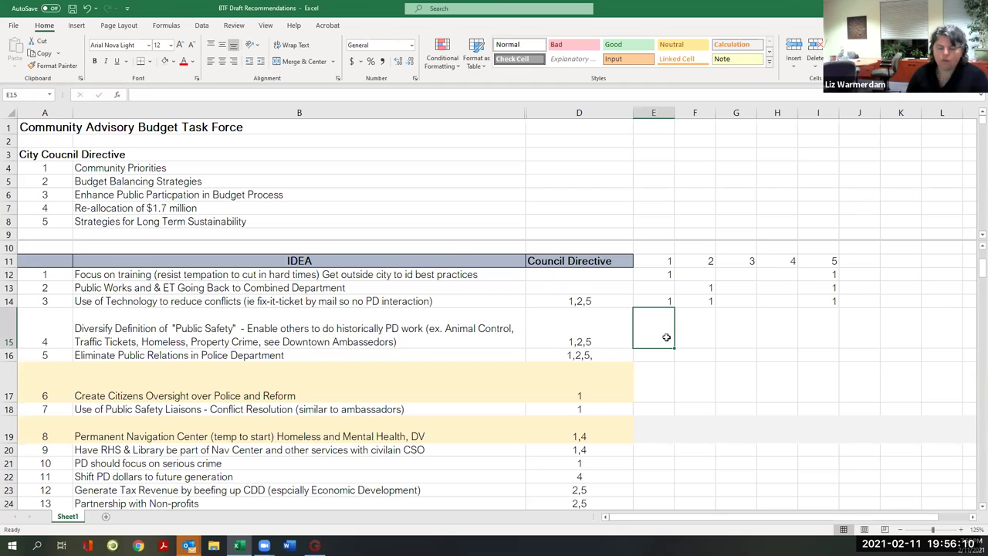
text(1)
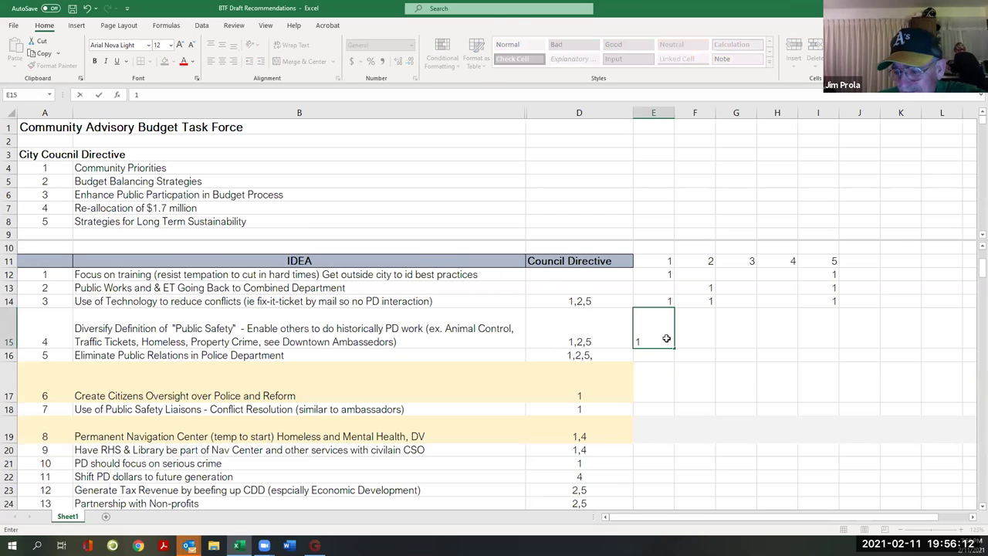
key(Tab)
text(1)
key(Tab)
key(Tab)
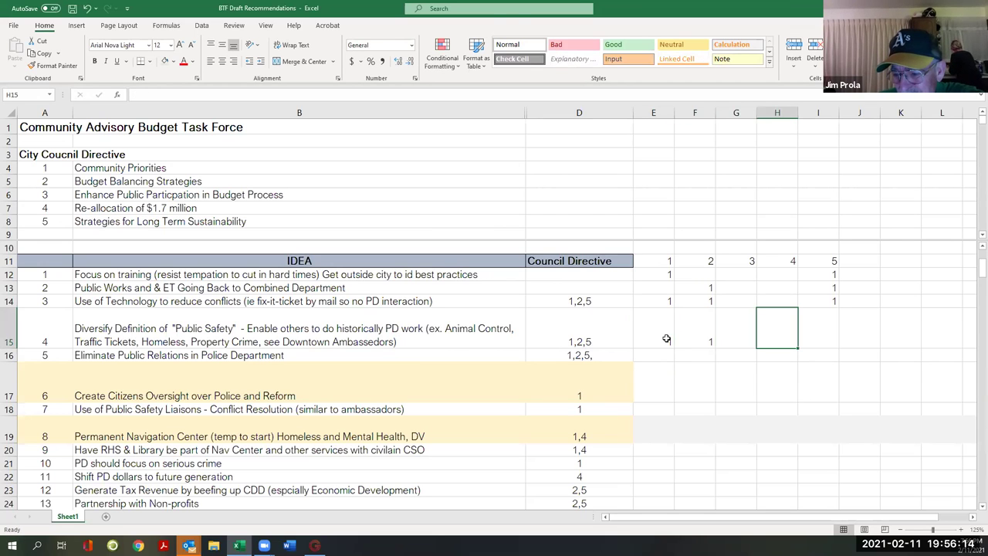
text(1)
key(Tab)
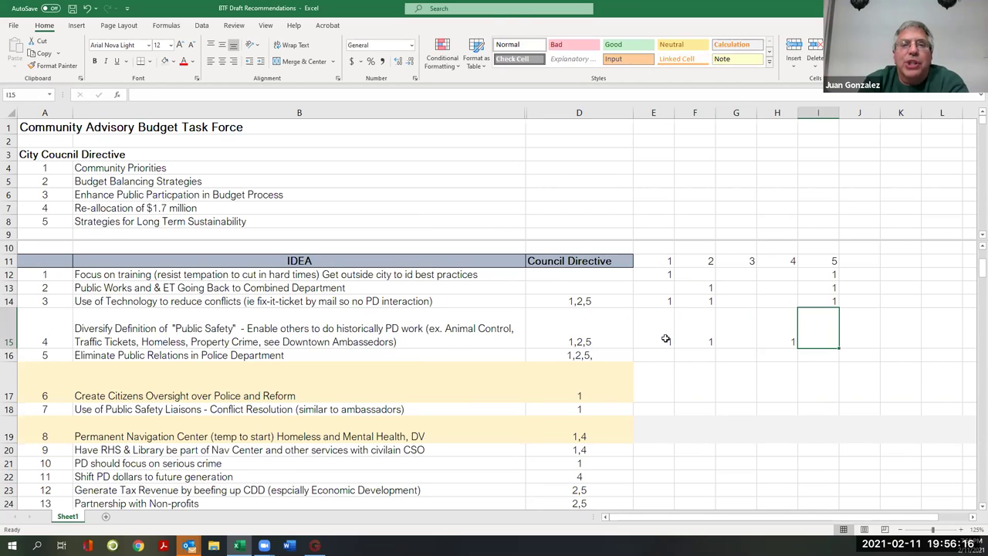
text(1)
key(Tab)
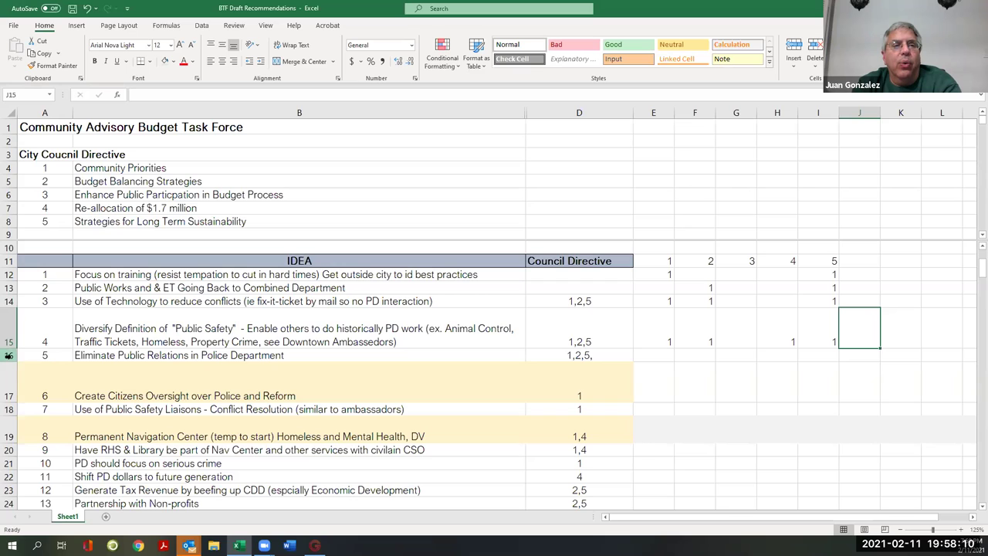
Insert a new row above idea 5 with the text 'Diversify the Definition of Public Safety'
right_click(9, 355)
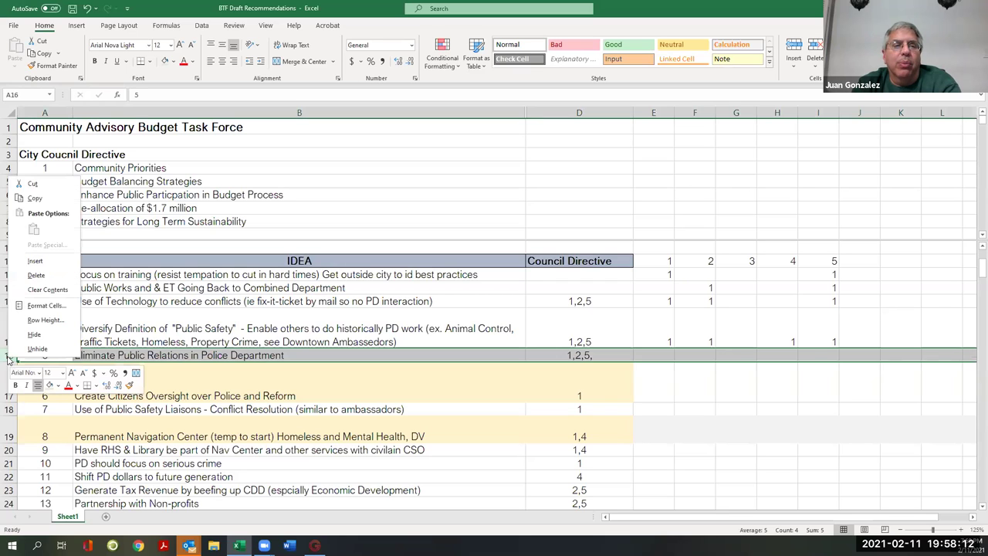
click(31, 260)
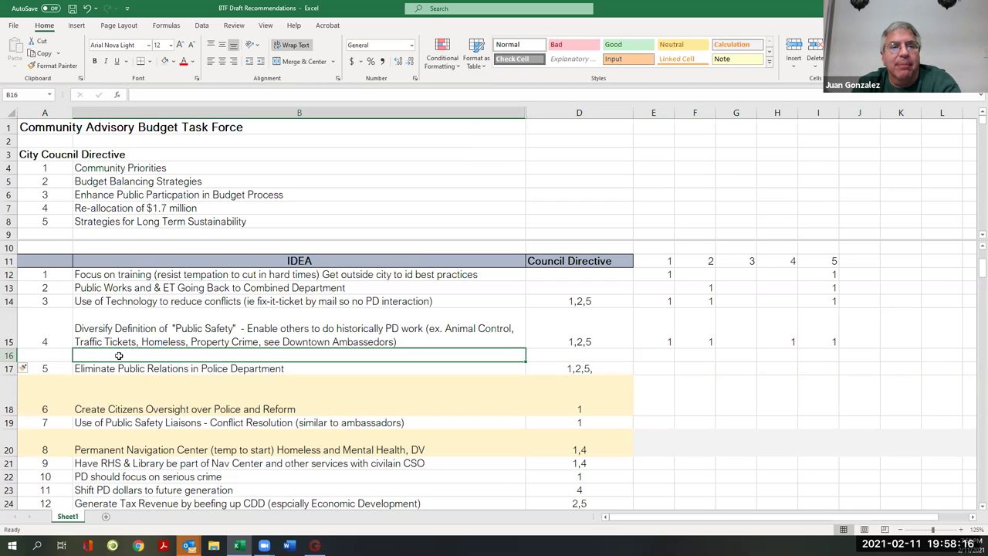
text(Diversify )
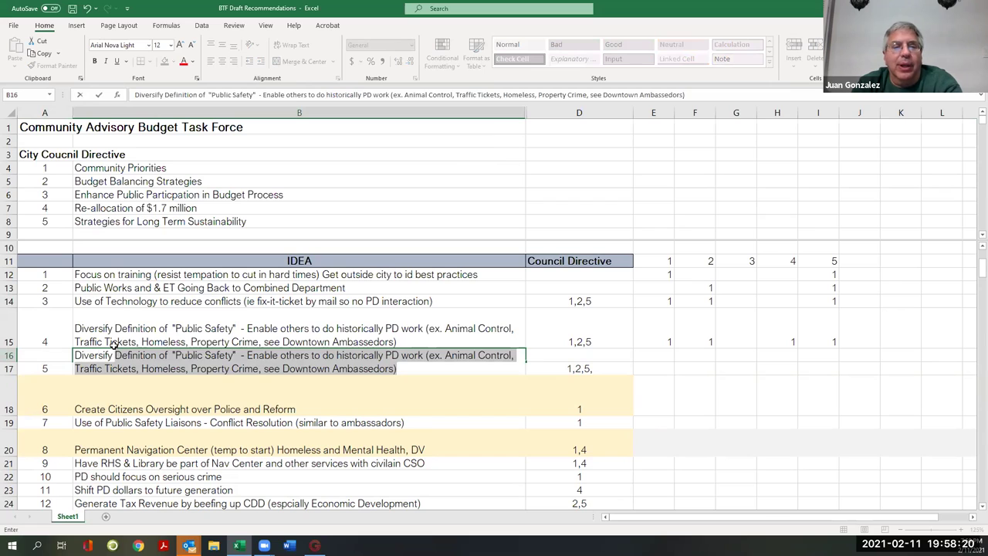
text(the Definitio)
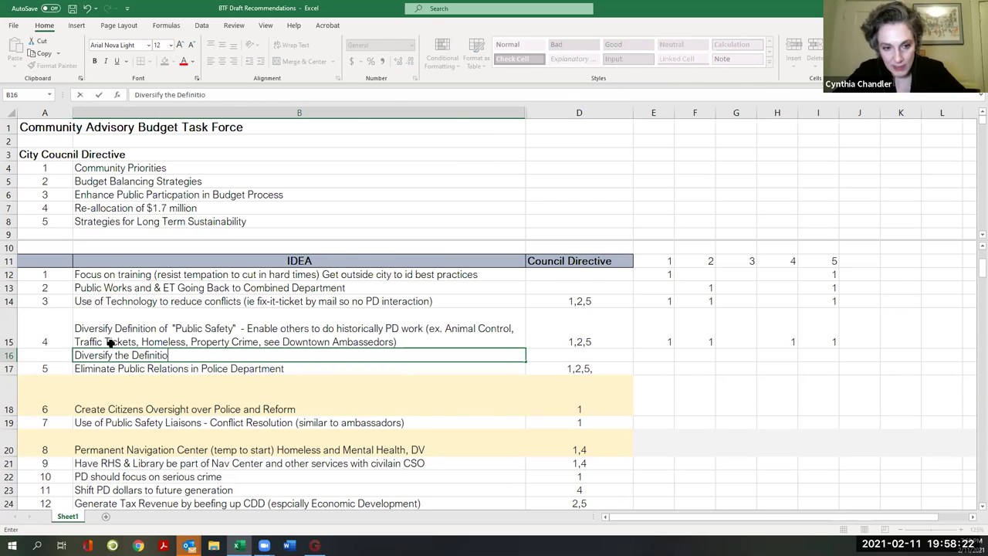
text(n of Public Safety)
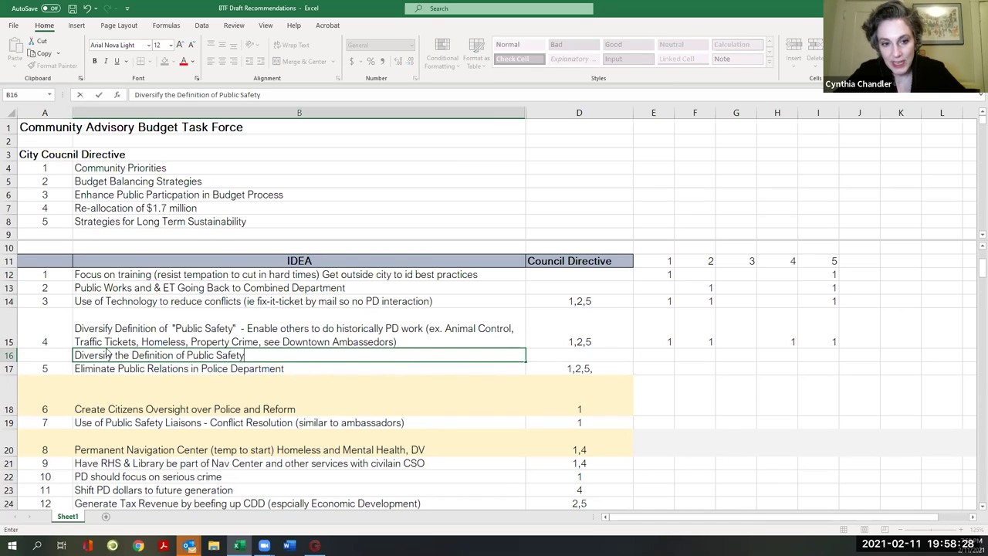
Delete the 'Diversify Definition of "Public Safety" -' lead-in from idea 4 in B15
click(110, 331)
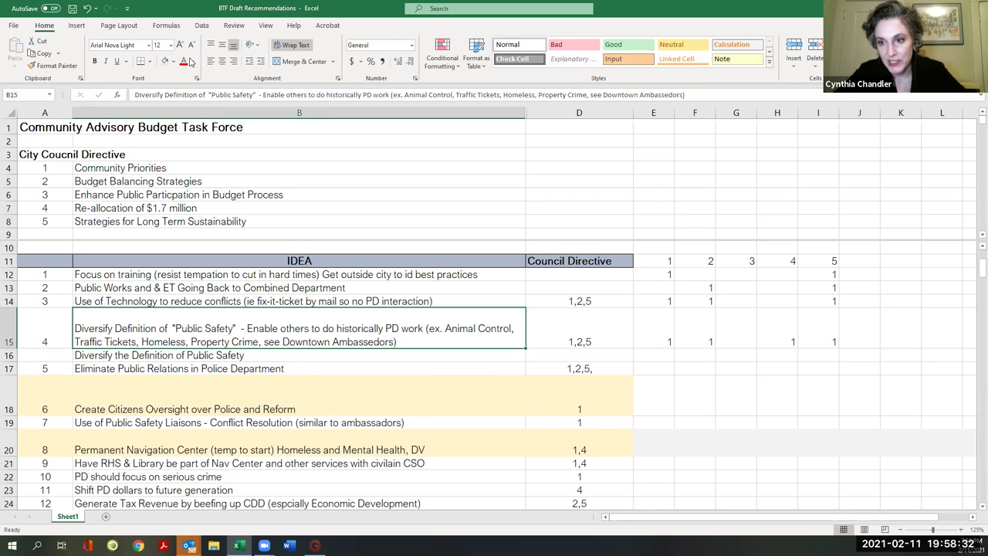
drag(257, 94, 132, 88)
key(Delete)
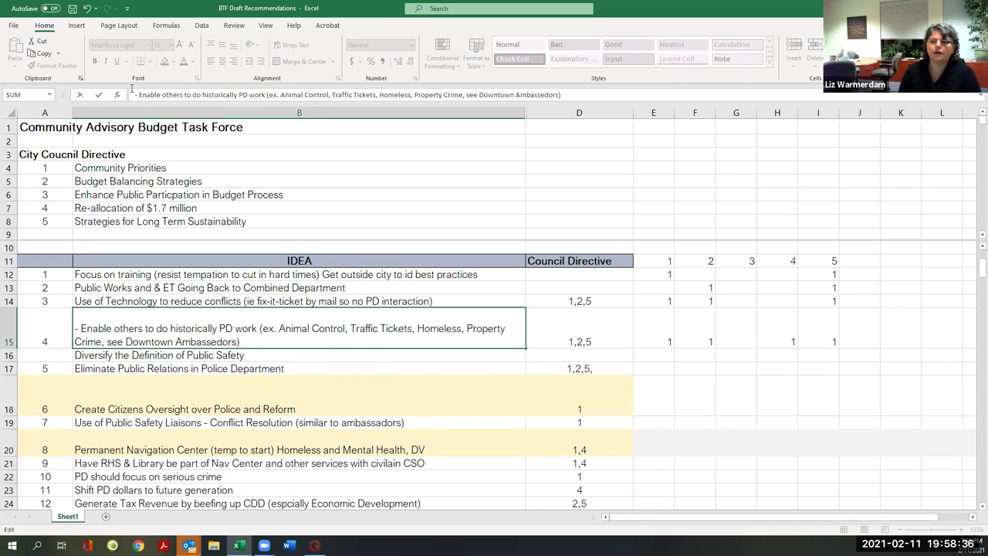
key(Delete)
key(ctrl+Return)
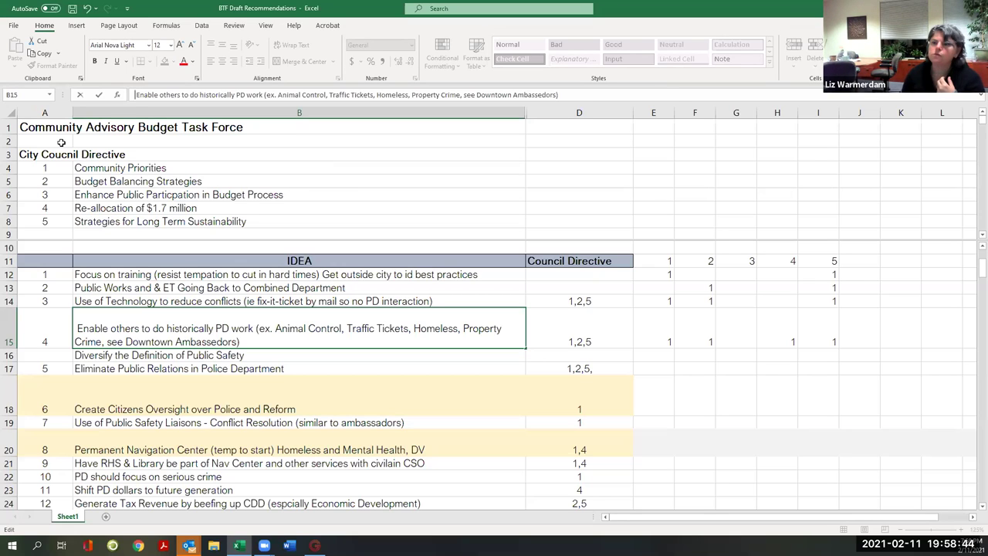
key(Delete)
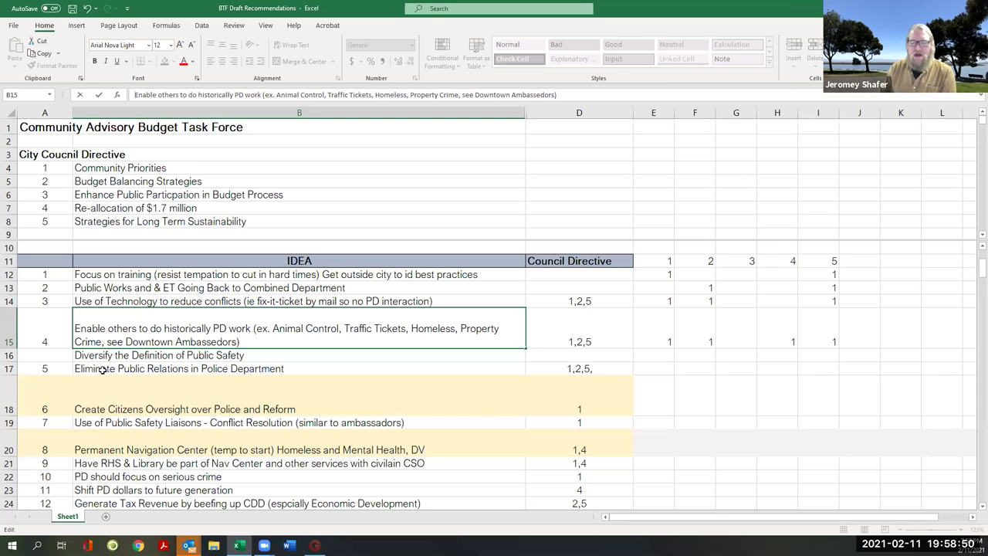
Reword B16 by removing 'the Definition of' and appending 'Spending'
key(Return)
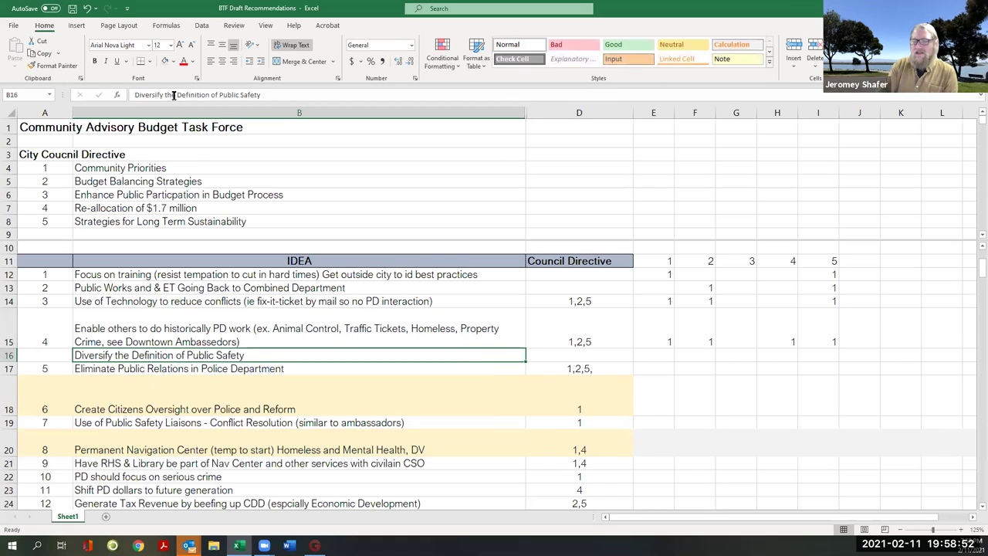
drag(167, 94, 218, 91)
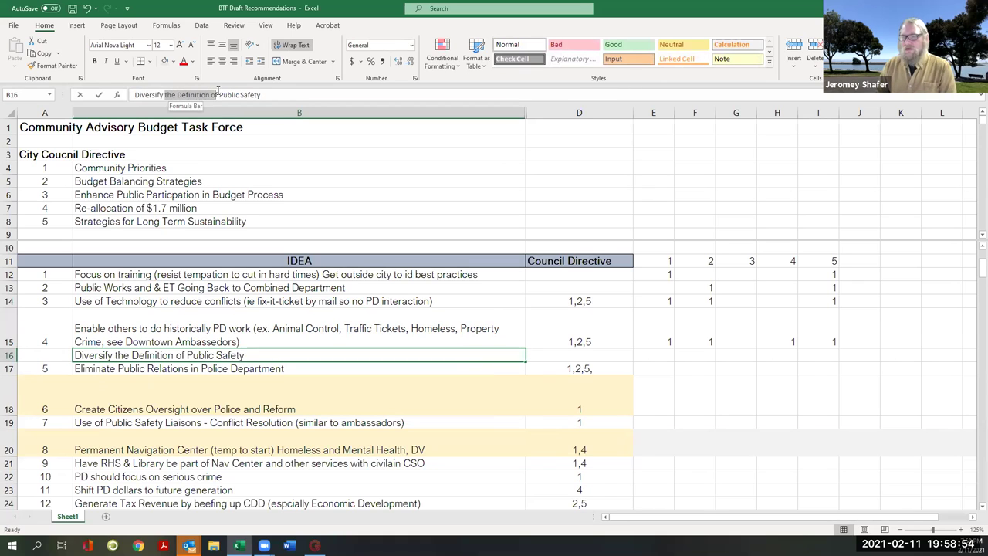
key(BackSpace)
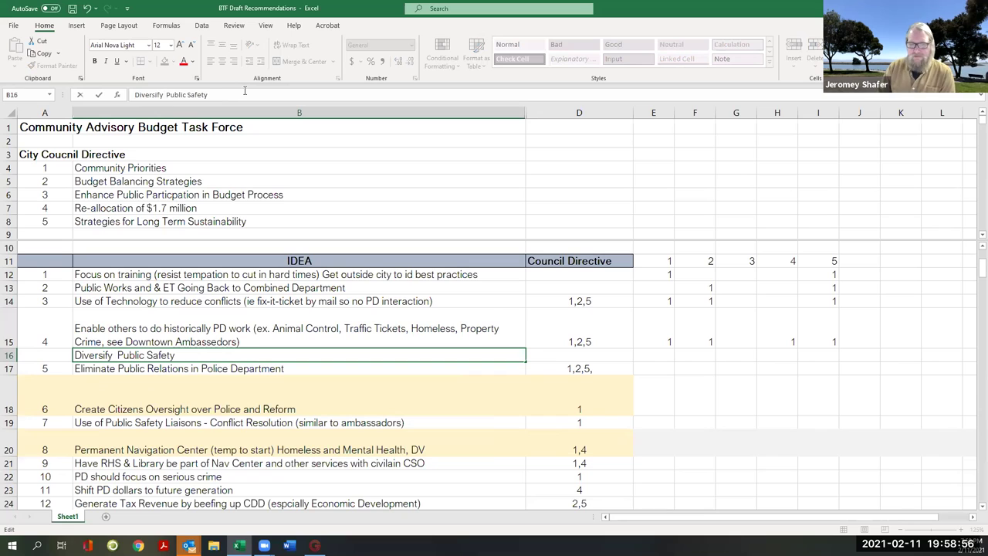
text(Spending)
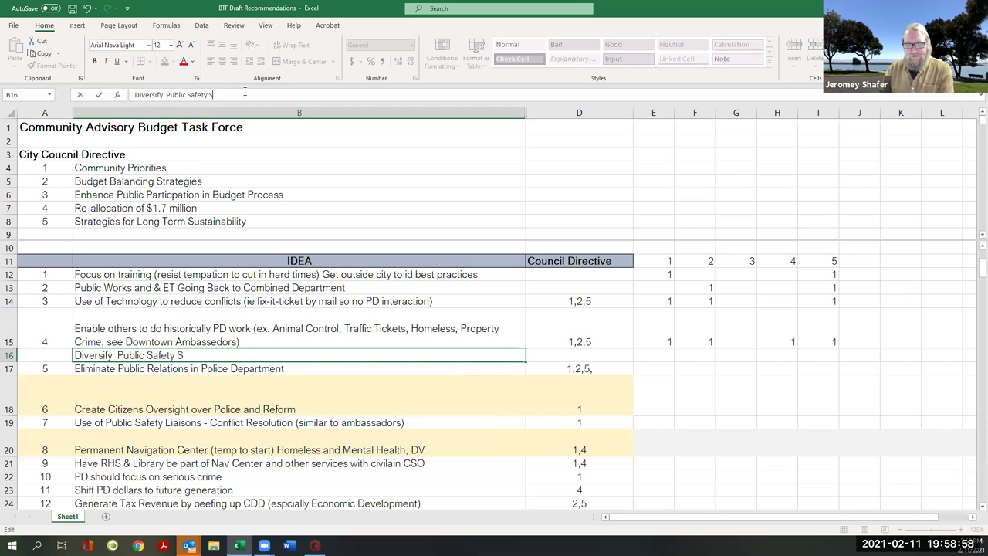
key(Return)
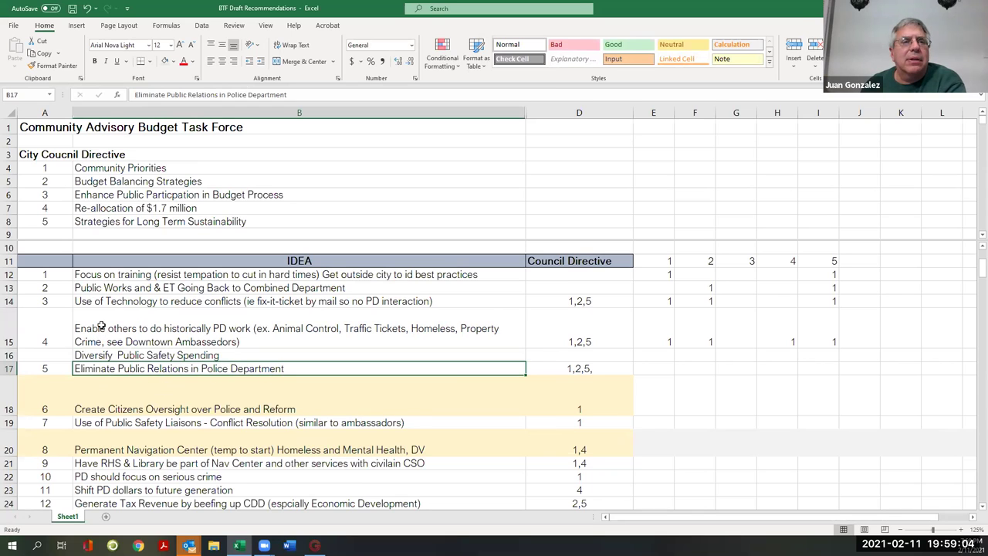
click(94, 356)
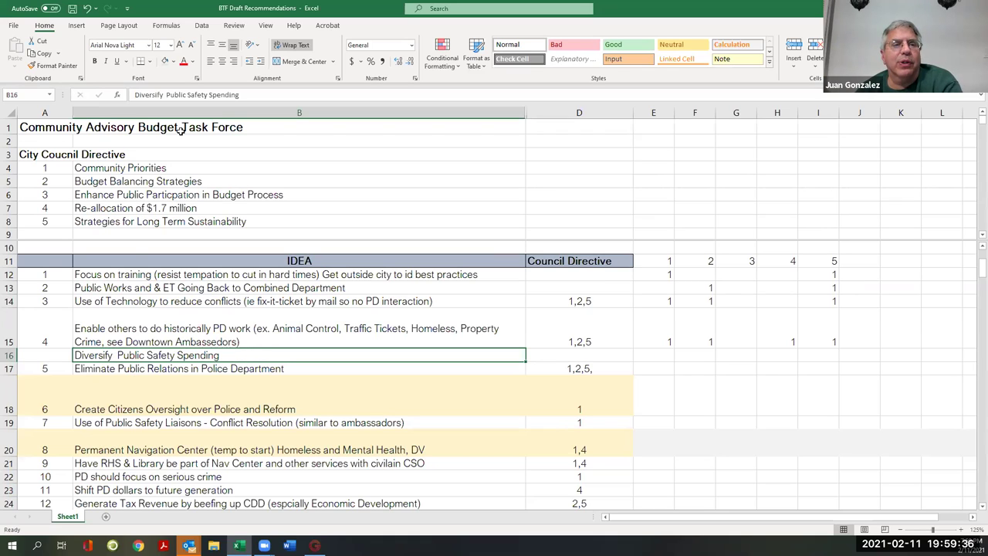
Remove the extra space after 'Diversify' in B16
click(192, 94)
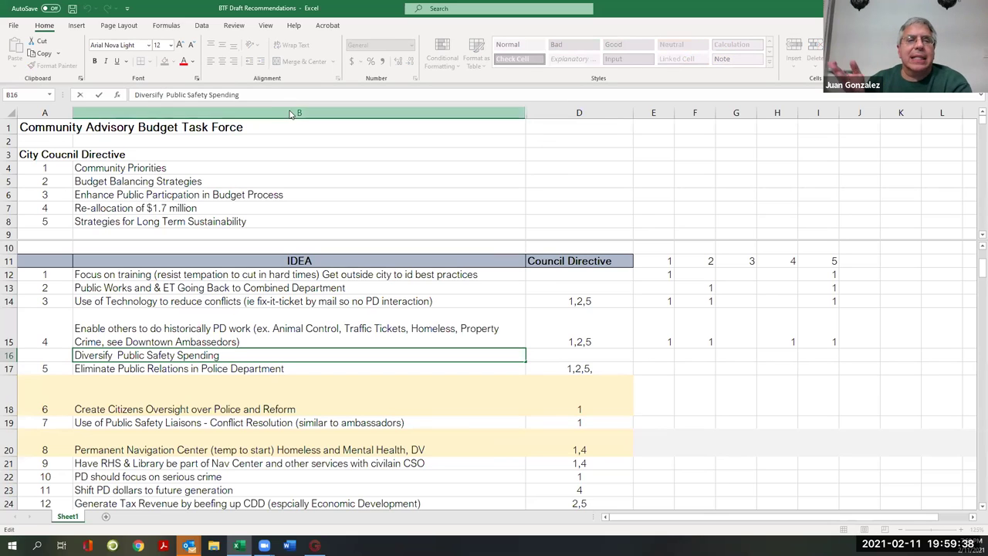
click(251, 95)
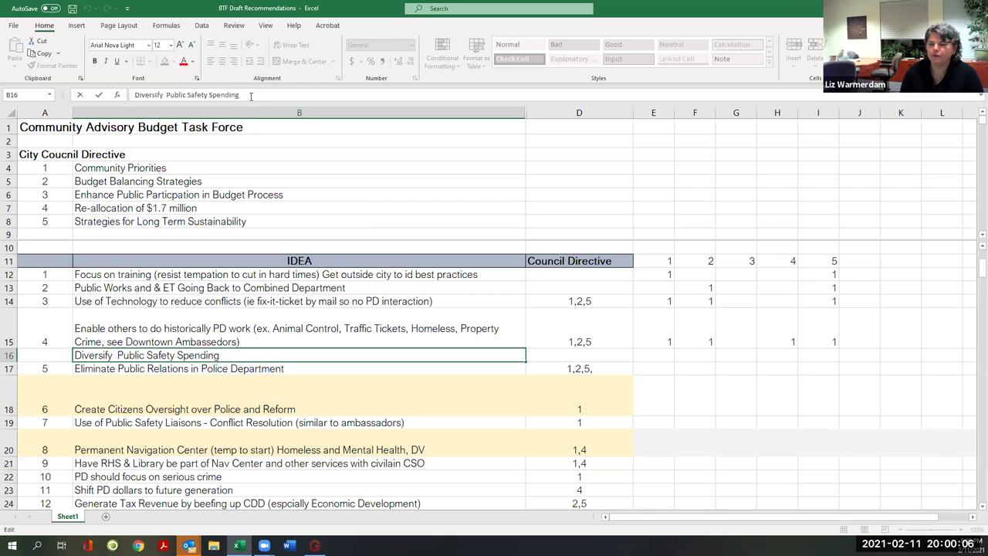
click(117, 354)
key(BackSpace)
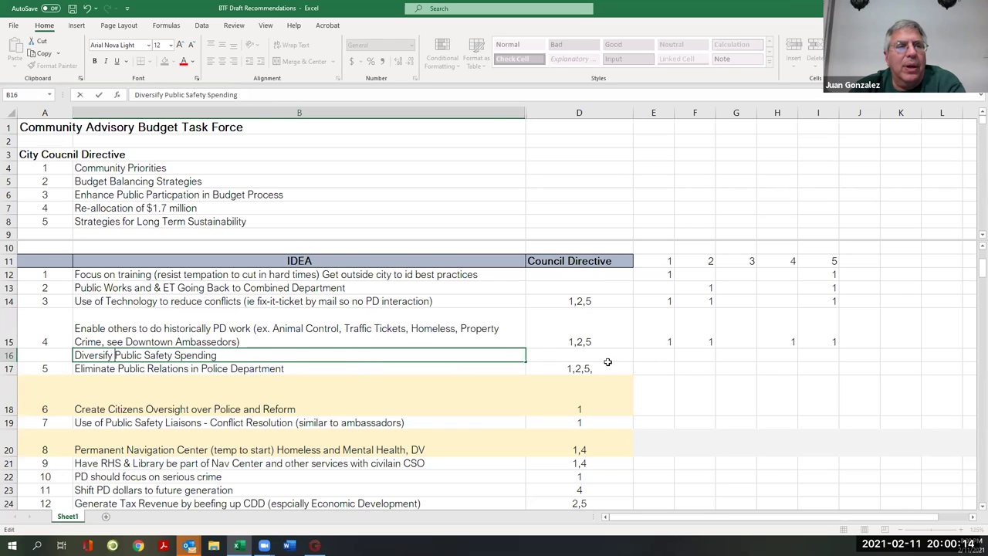
Enter 1 in E16, F16, H16 and I16 for the Diversify Public Safety Spending row
click(667, 355)
text(1)
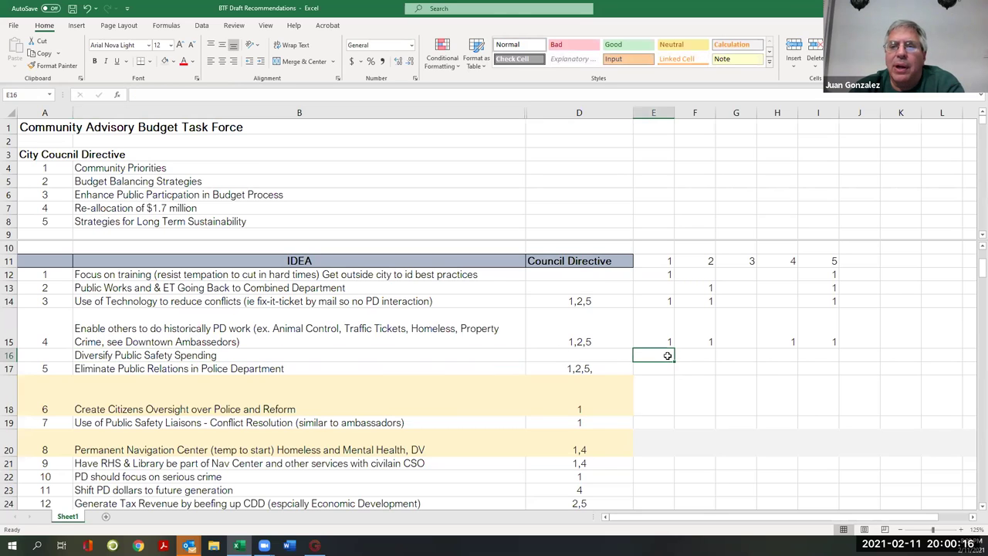
click(698, 357)
text(1)
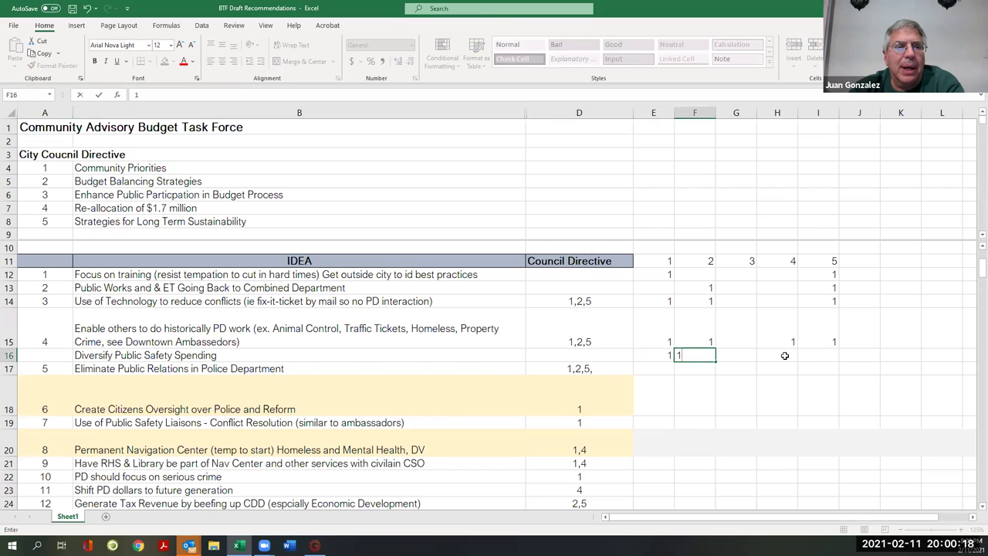
click(781, 356)
text(1)
key(Tab)
text(1)
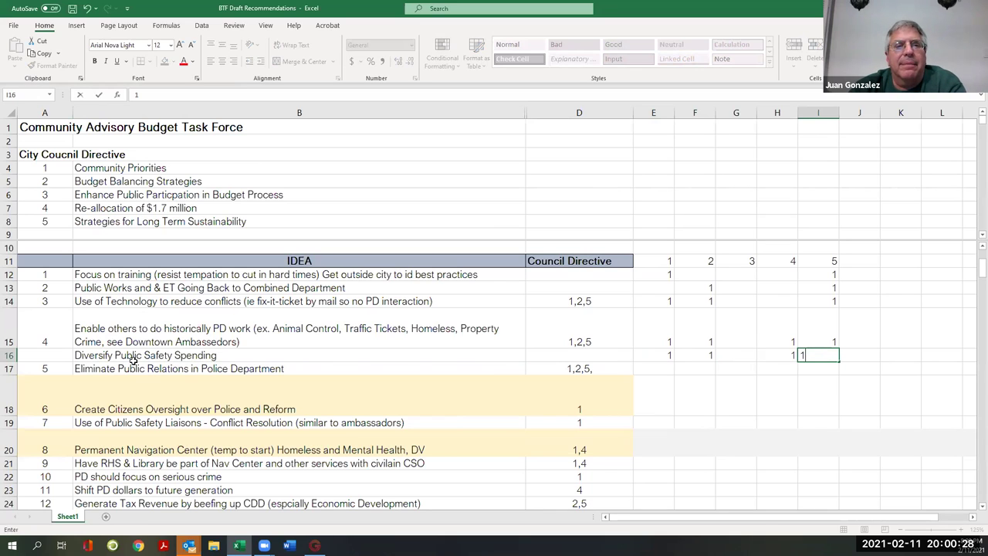
click(92, 340)
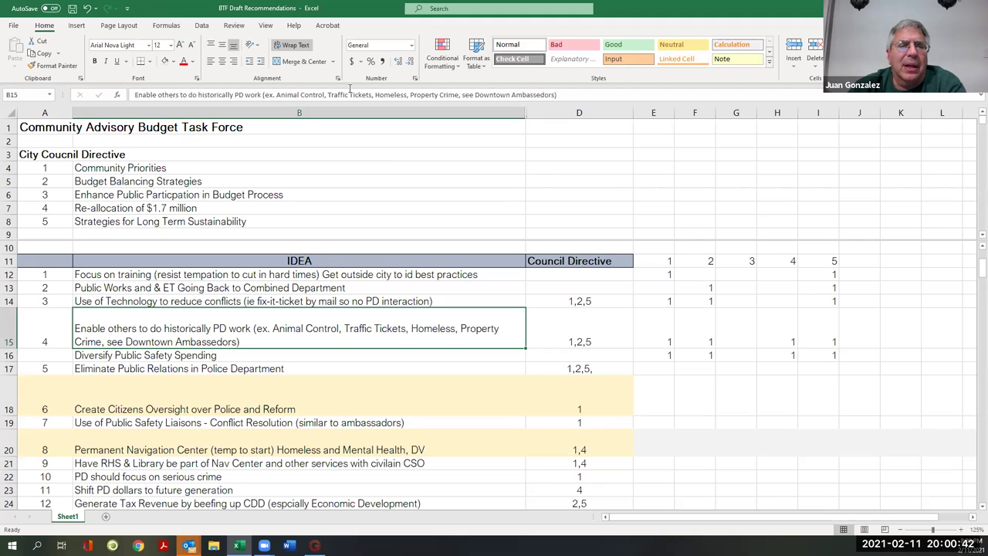
Edit B15 so 'Property Crime' reads 'Property Crime Reporting', with no space before the comma
click(458, 94)
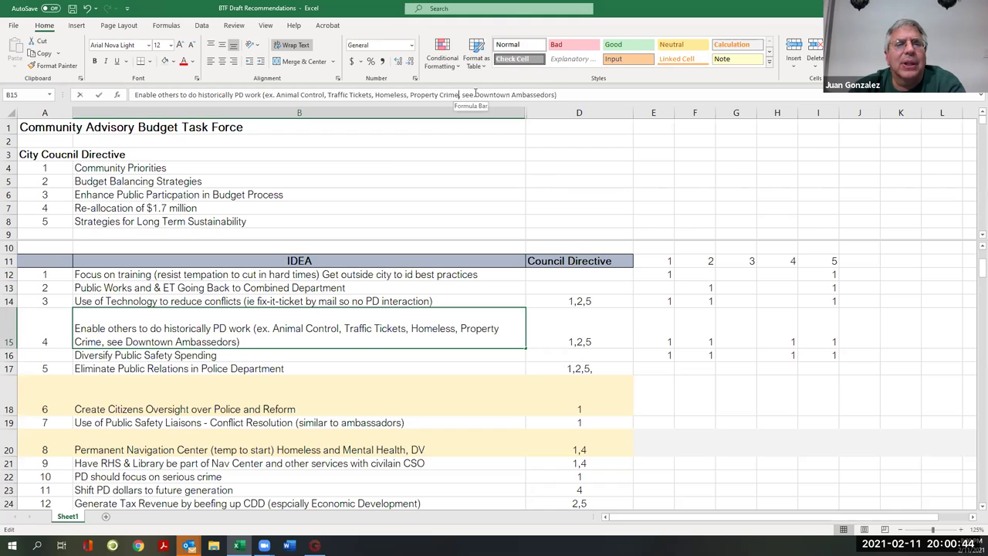
text(Reporting)
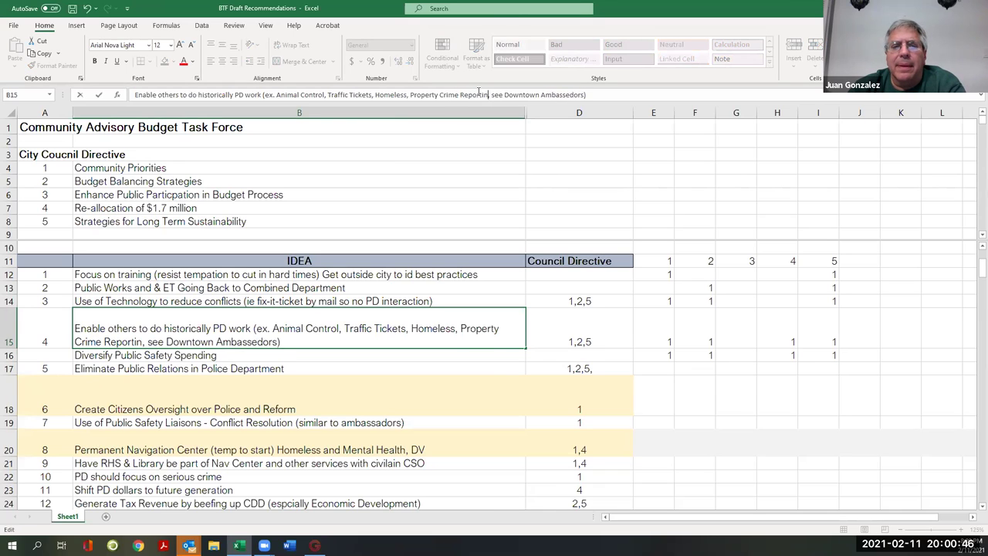
key(BackSpace)
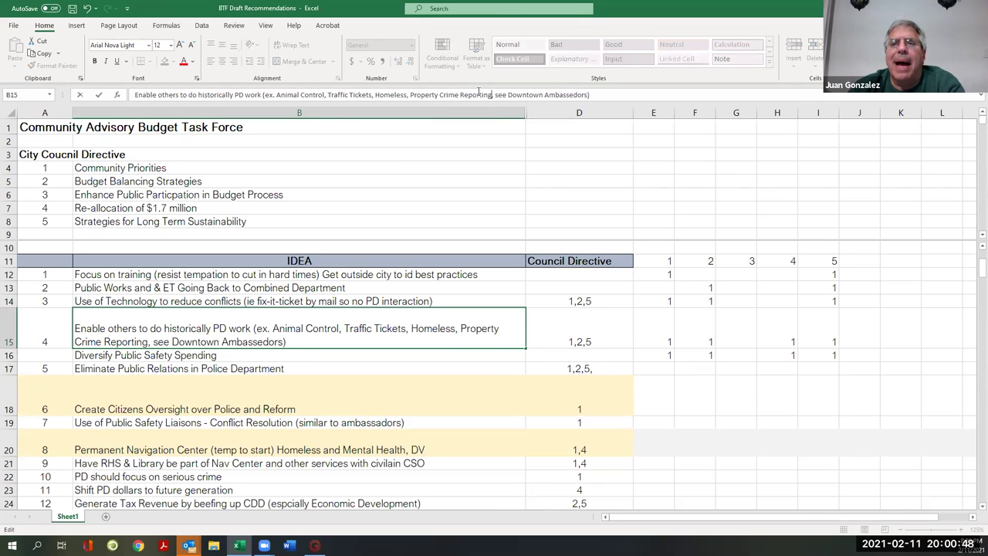
key(Return)
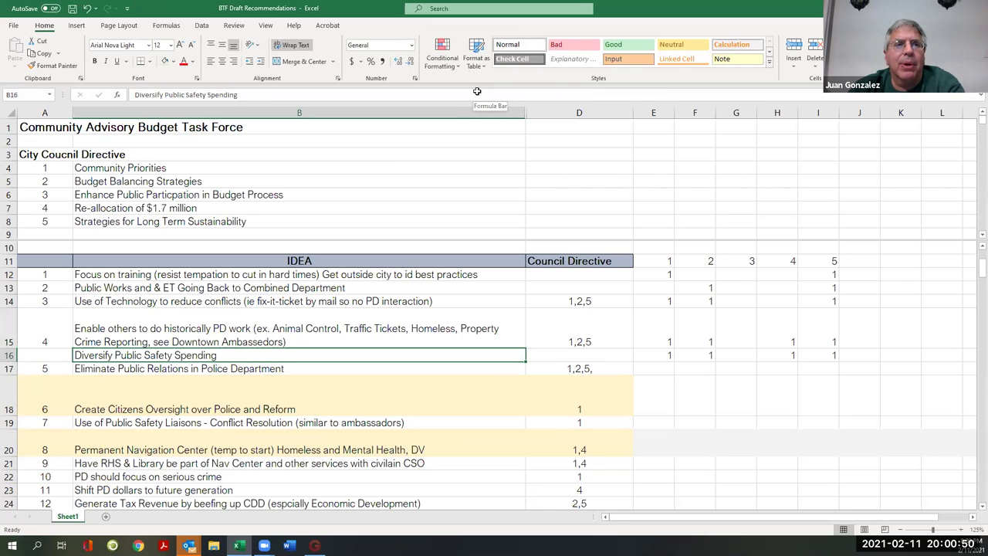
Review idea 4's directive marks in E15, F15 and H15 and its Council Directive value
click(661, 338)
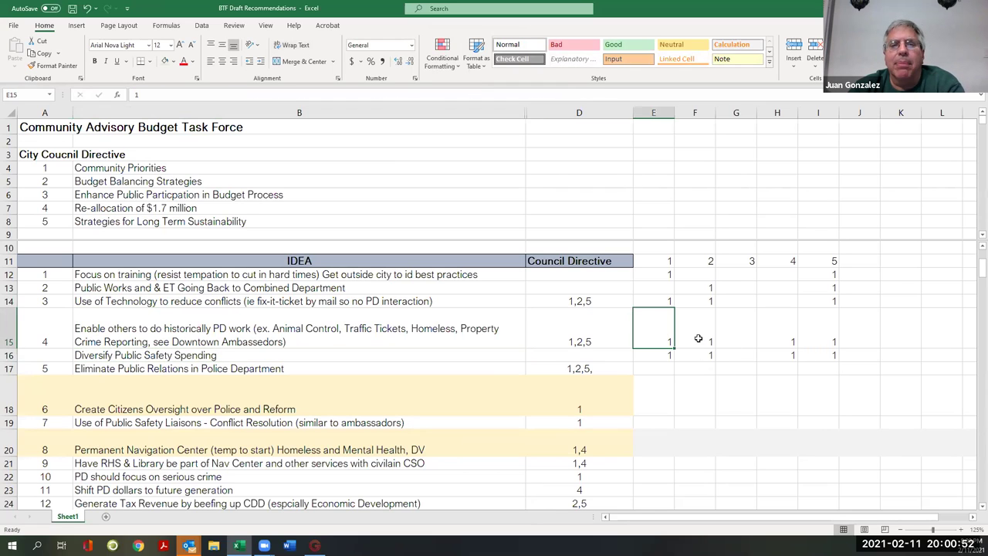
click(698, 339)
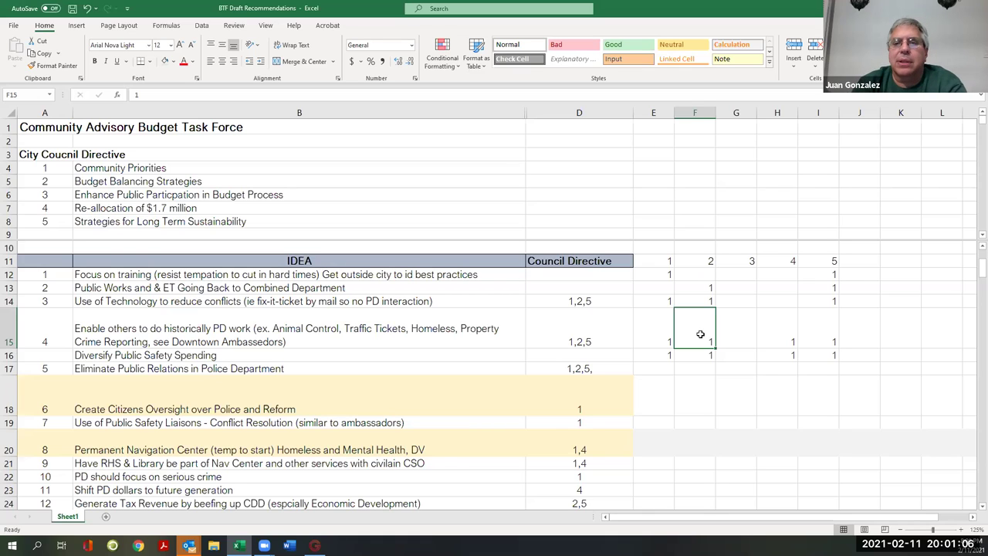
key(Right)
key(Right)
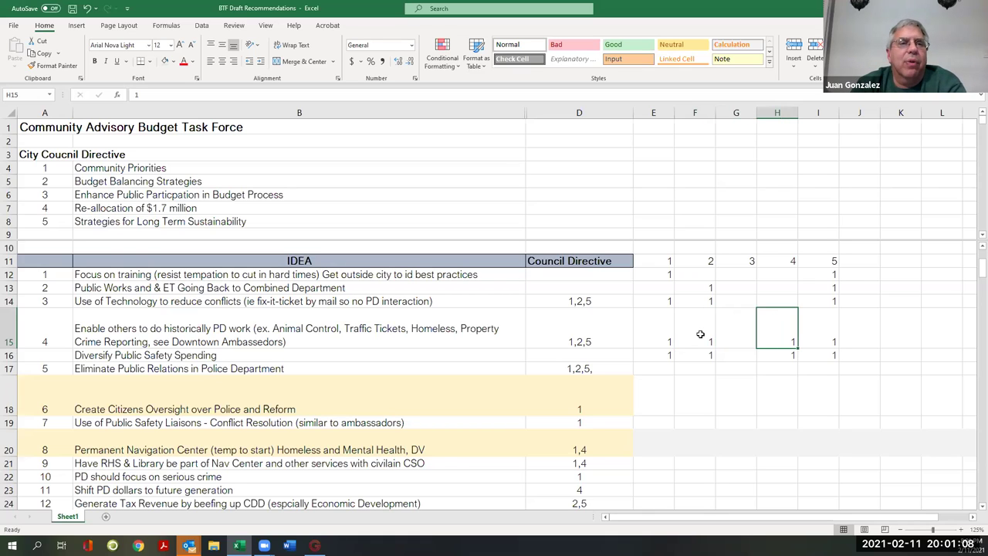
key(Left)
key(Left)
key(Left)
key(Left)
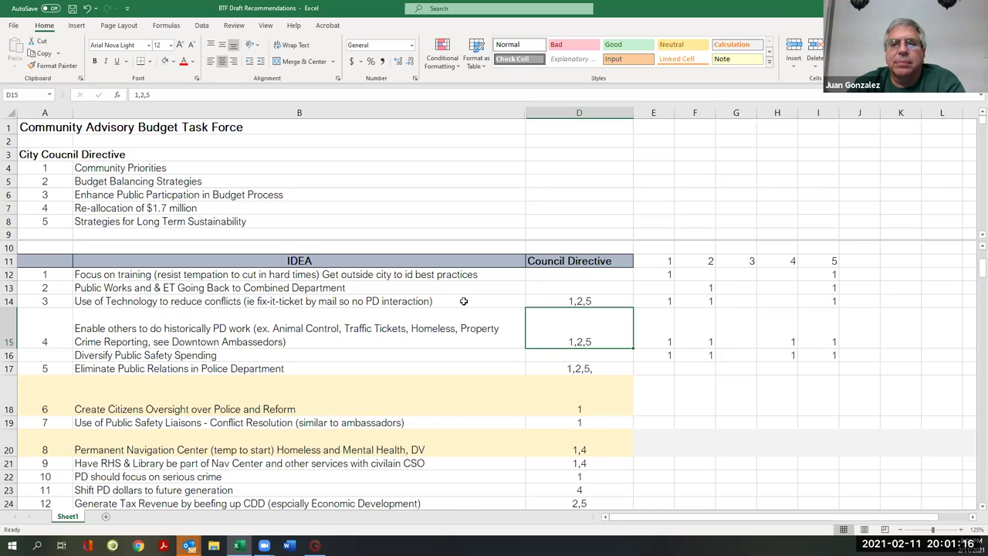
drag(644, 262, 816, 260)
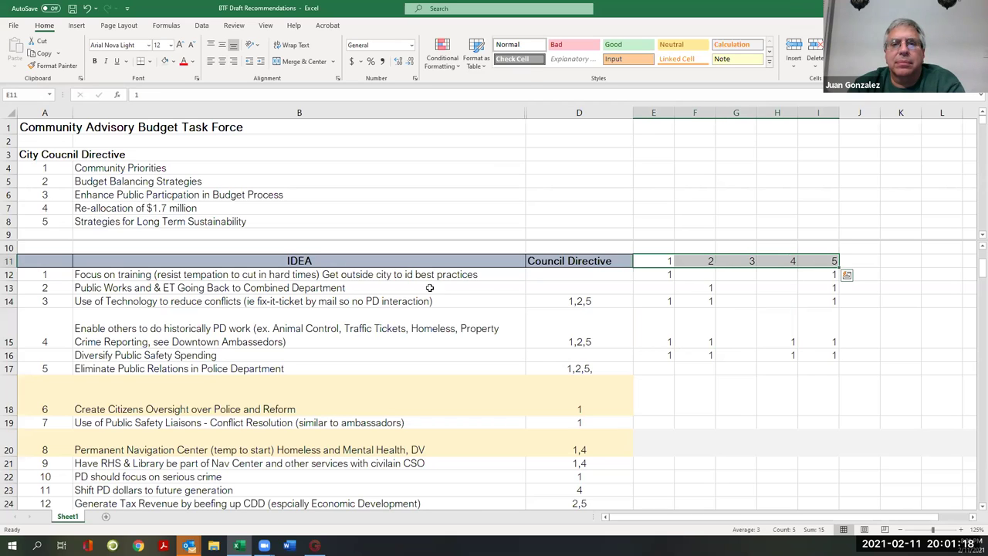
Apply All Borders and header-matching fill shading to the directive headers in E11:I11
click(150, 61)
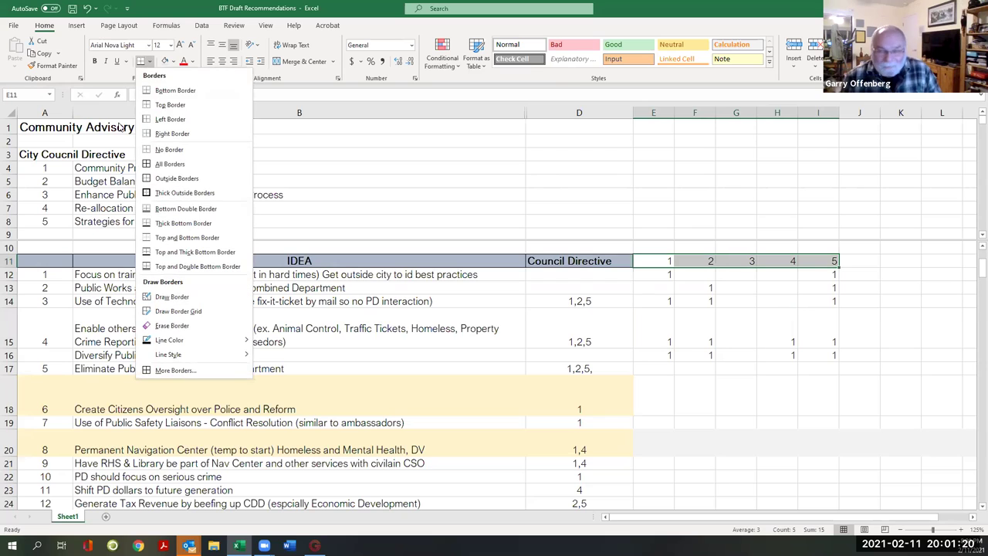
click(169, 164)
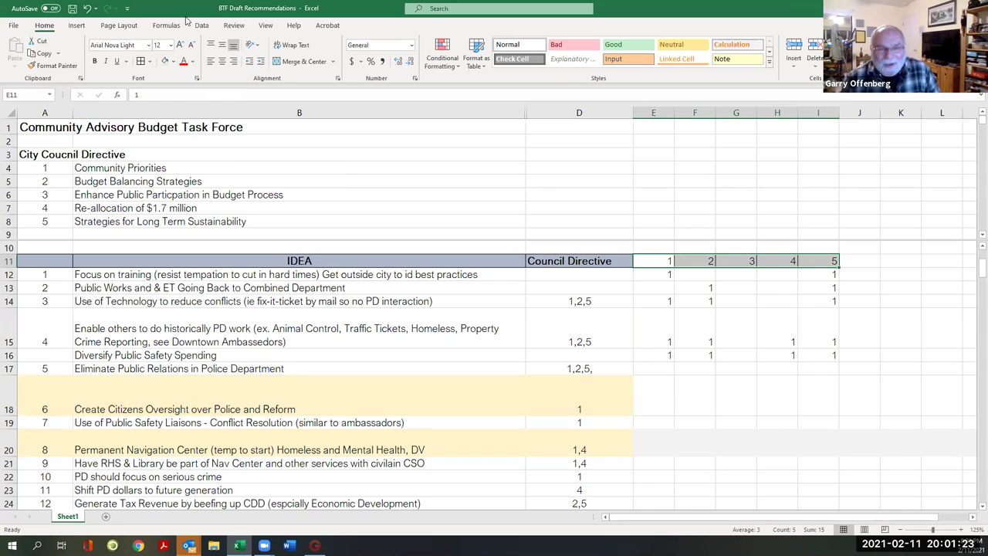
click(172, 62)
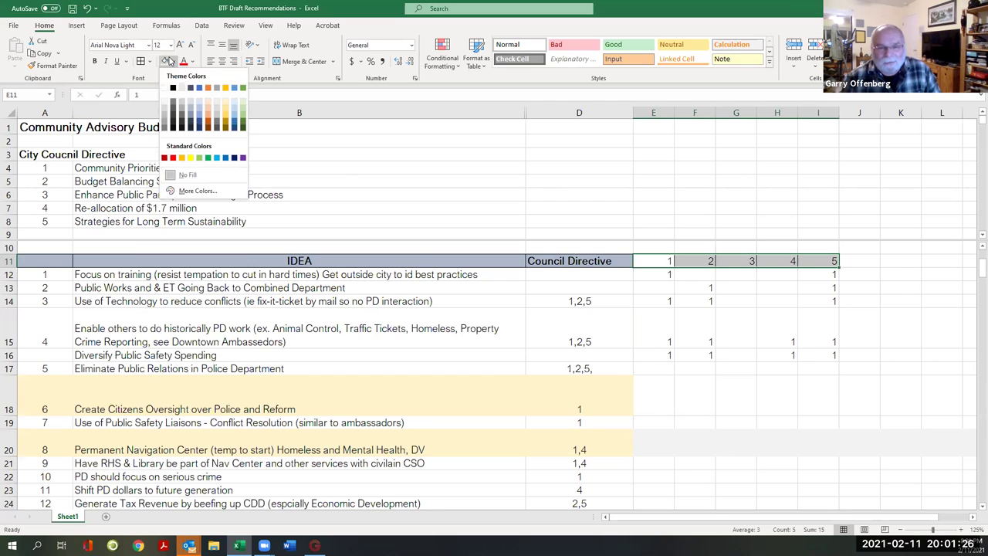
click(191, 113)
click(528, 193)
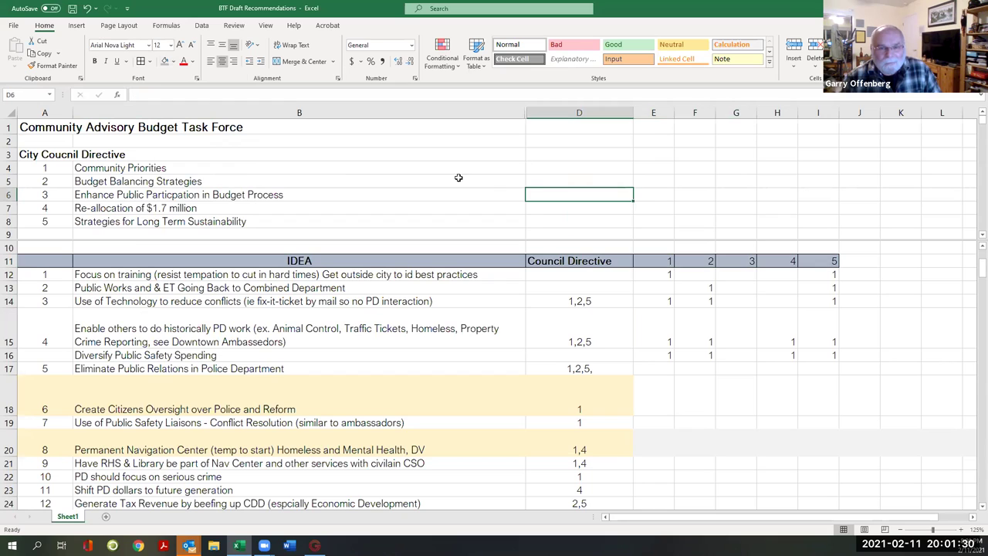
drag(659, 261, 815, 259)
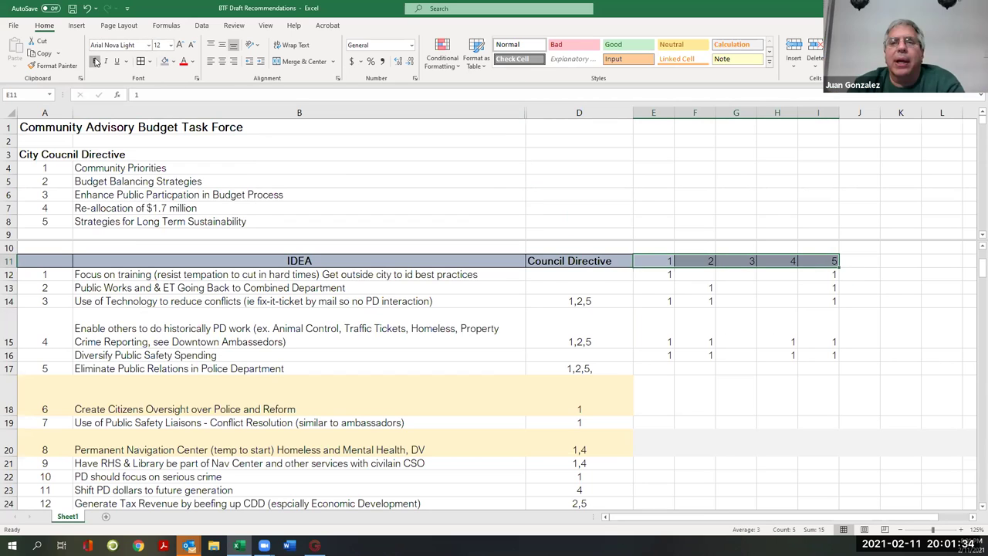
click(686, 208)
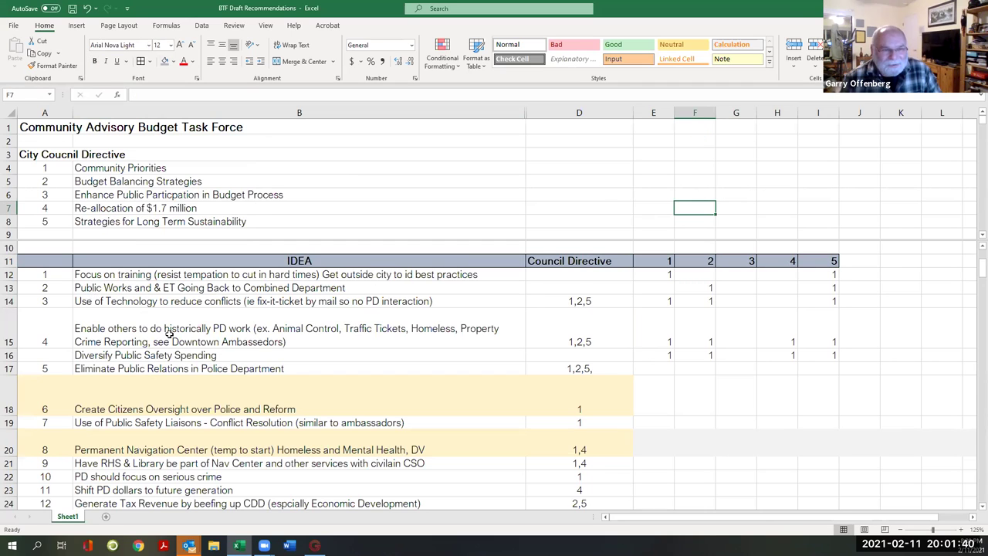
click(663, 331)
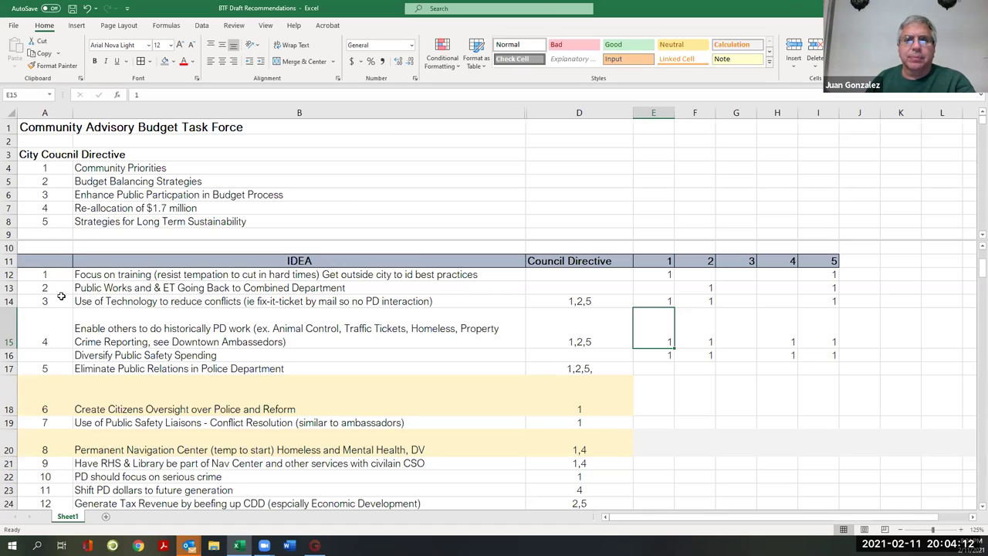
Fill-handle the column A idea numbers down to row 102 as a continuous 1–91 series
drag(41, 273, 46, 344)
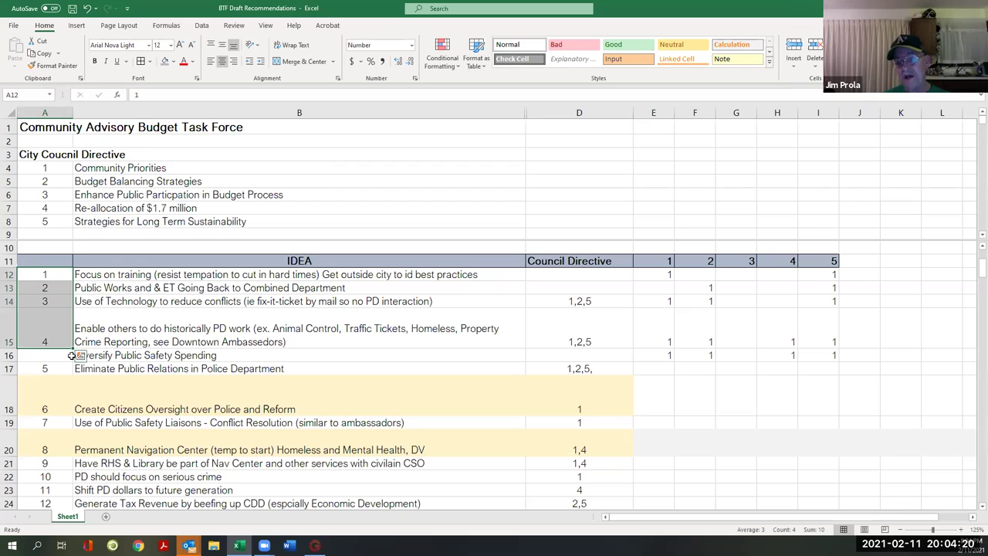
drag(71, 348, 66, 371)
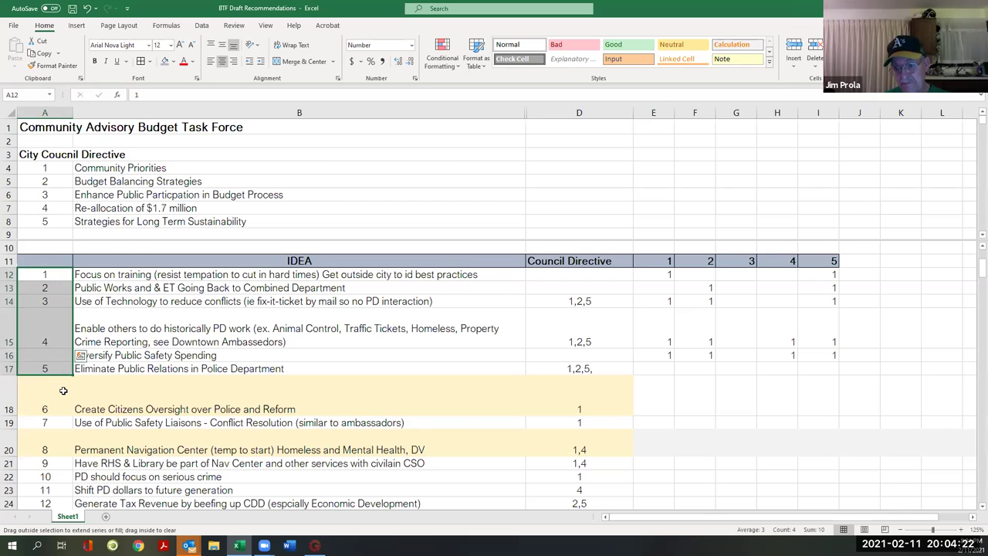
click(64, 389)
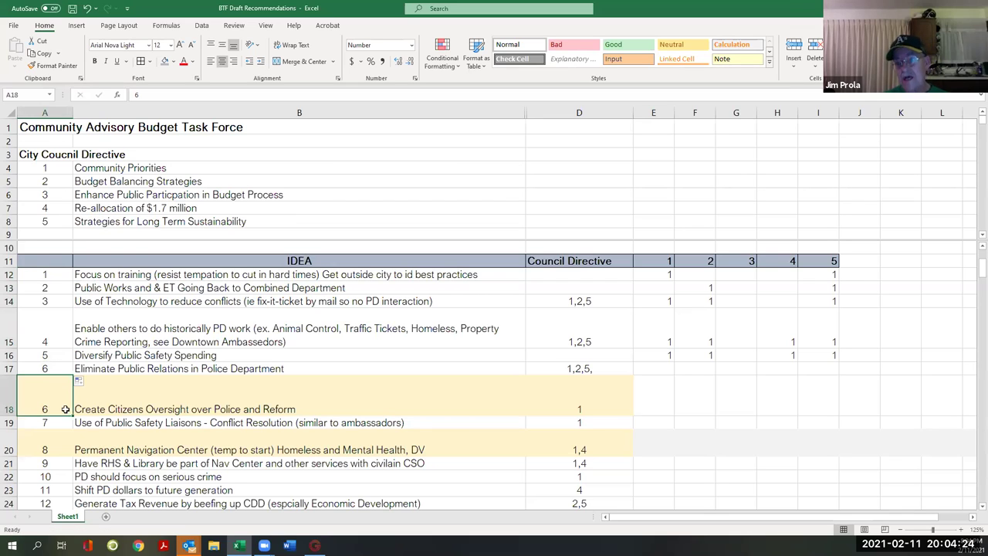
drag(42, 274, 34, 369)
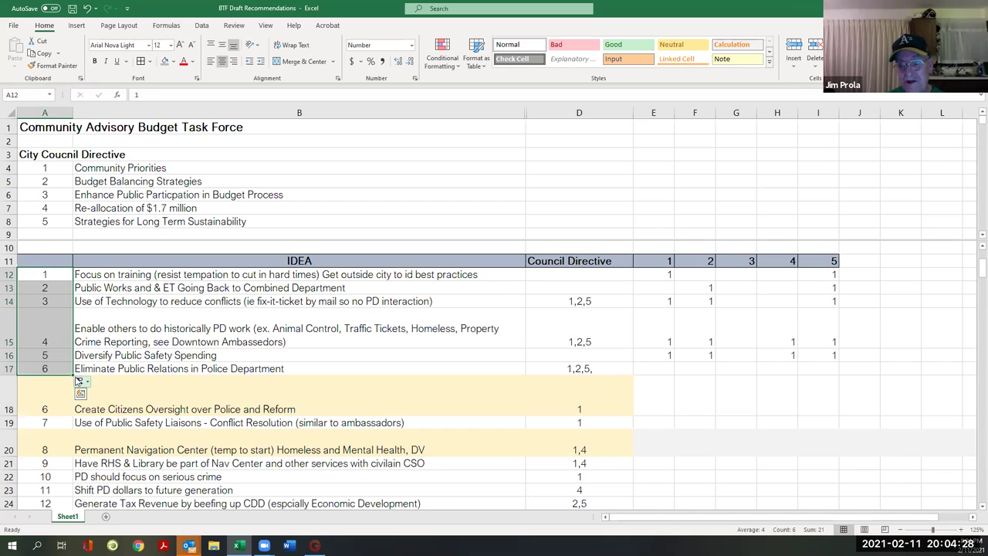
drag(71, 376, 108, 296)
scroll(154, 392, up, 16)
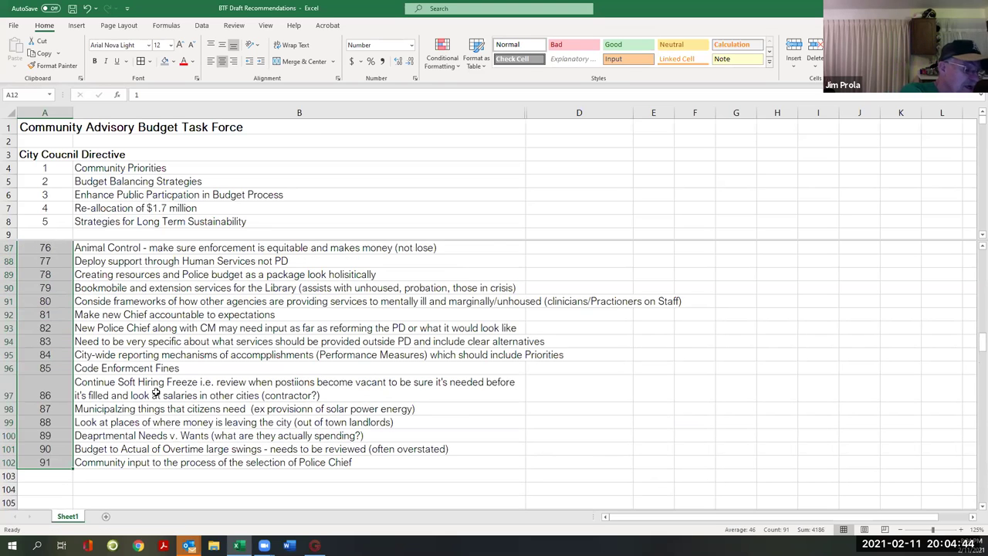
scroll(155, 392, up, 14)
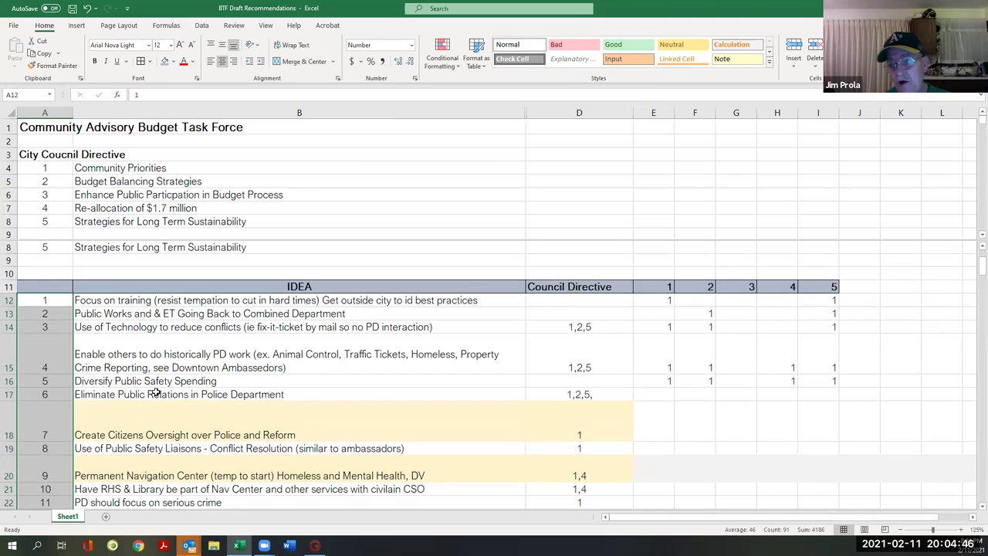
click(312, 367)
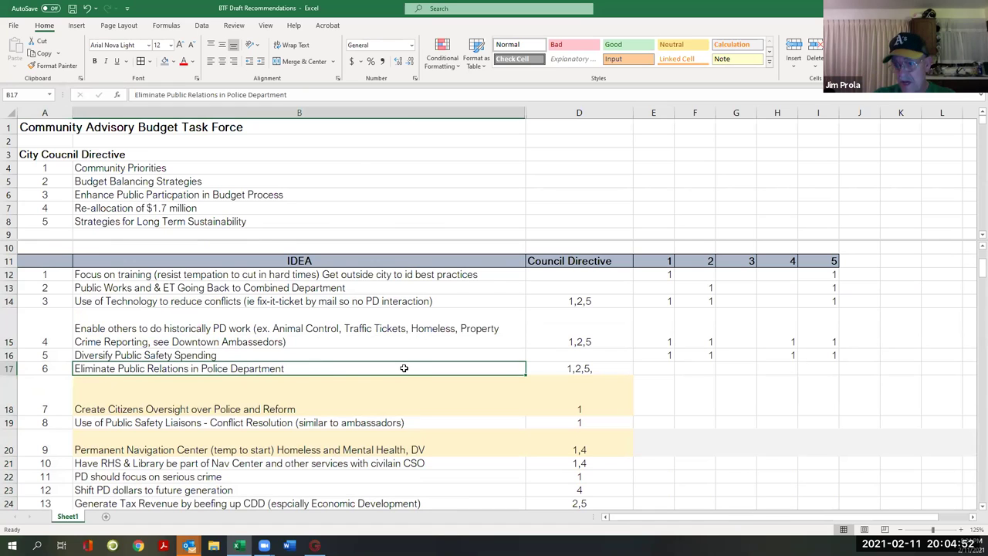
scroll(404, 368, down, 1)
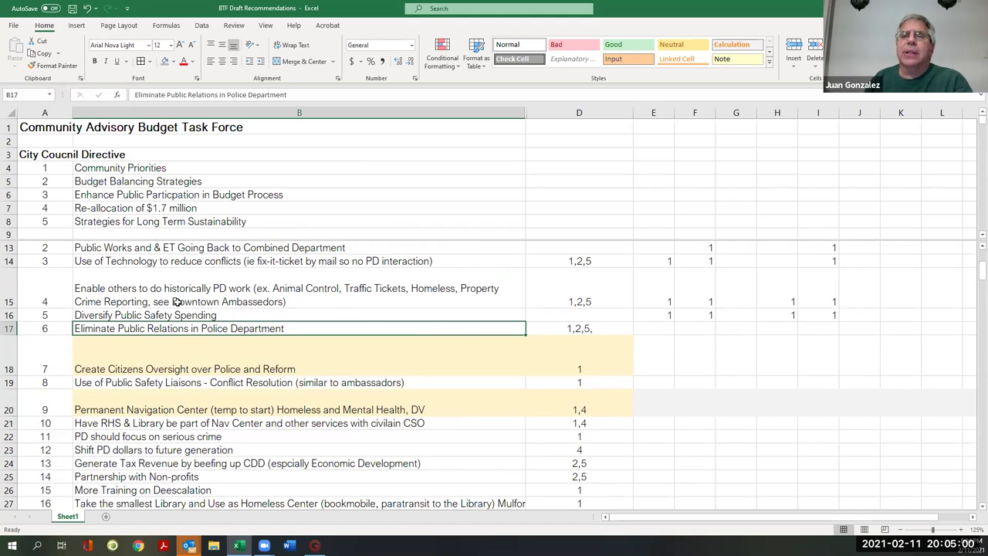
click(344, 297)
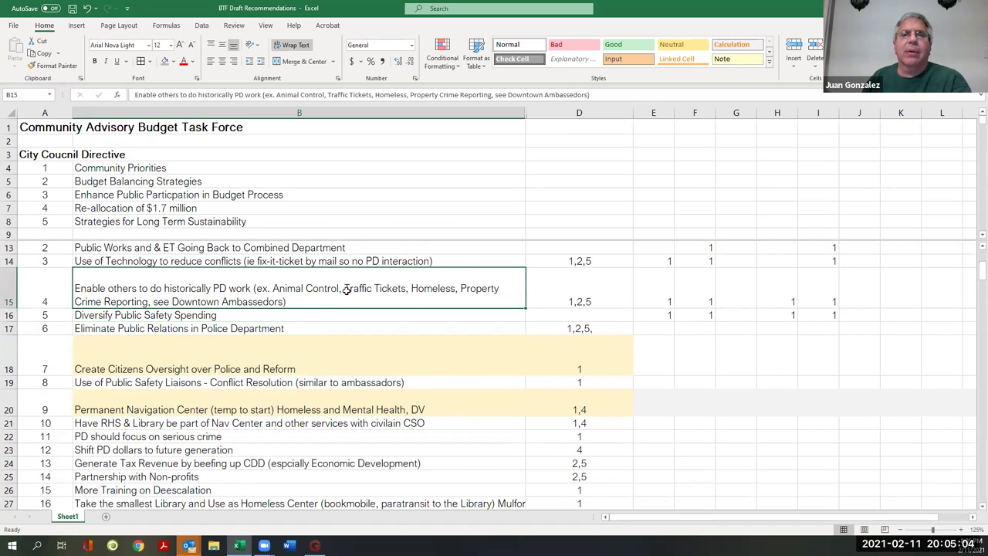
click(662, 298)
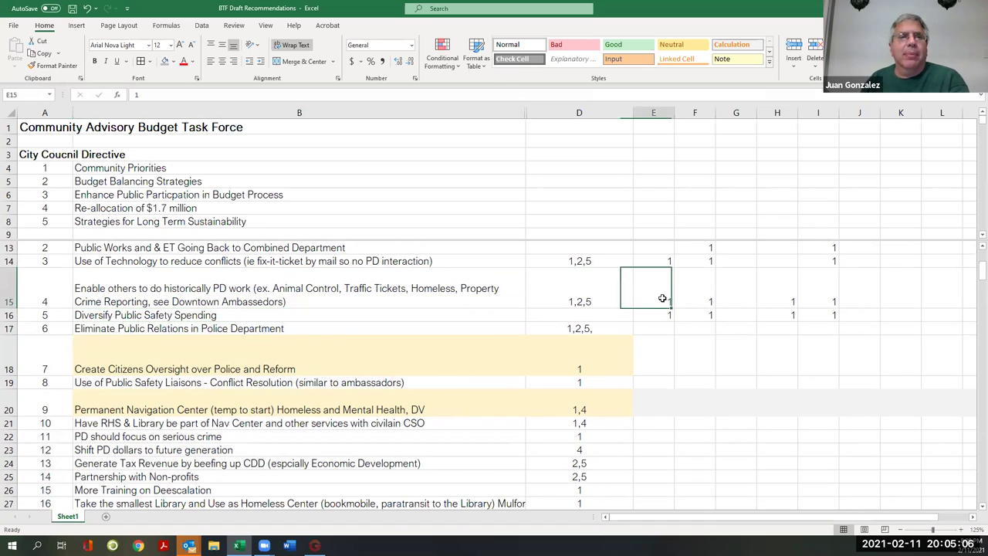
click(175, 62)
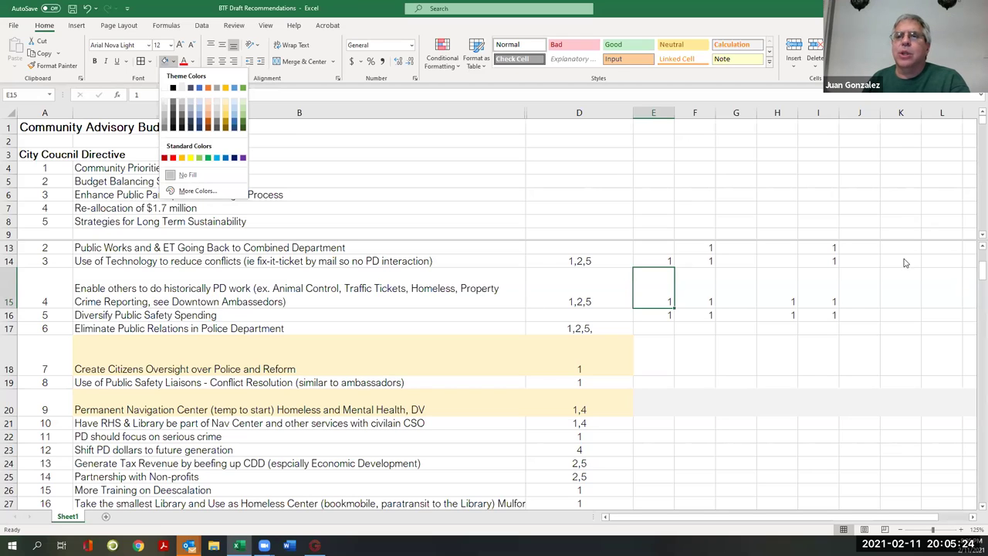
scroll(905, 264, up, 1)
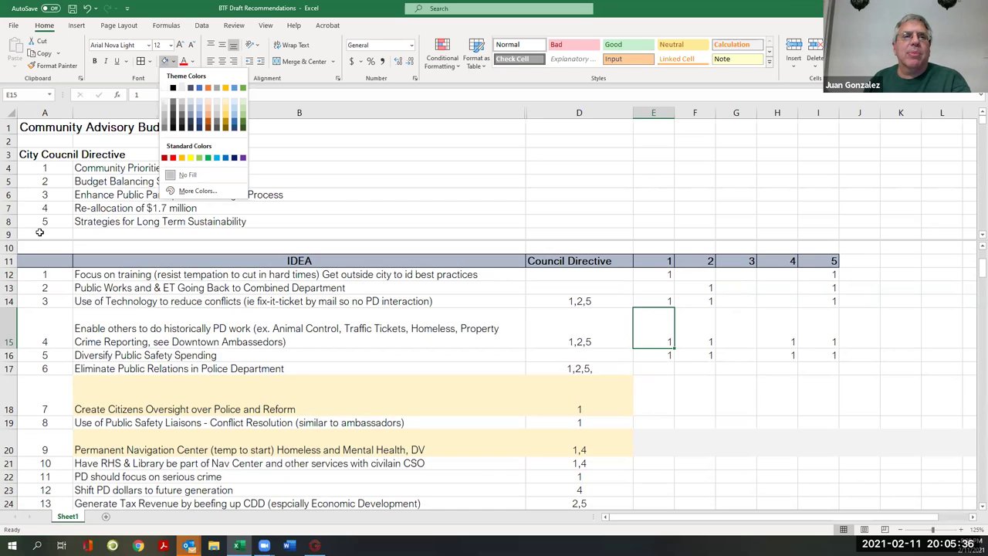
click(12, 274)
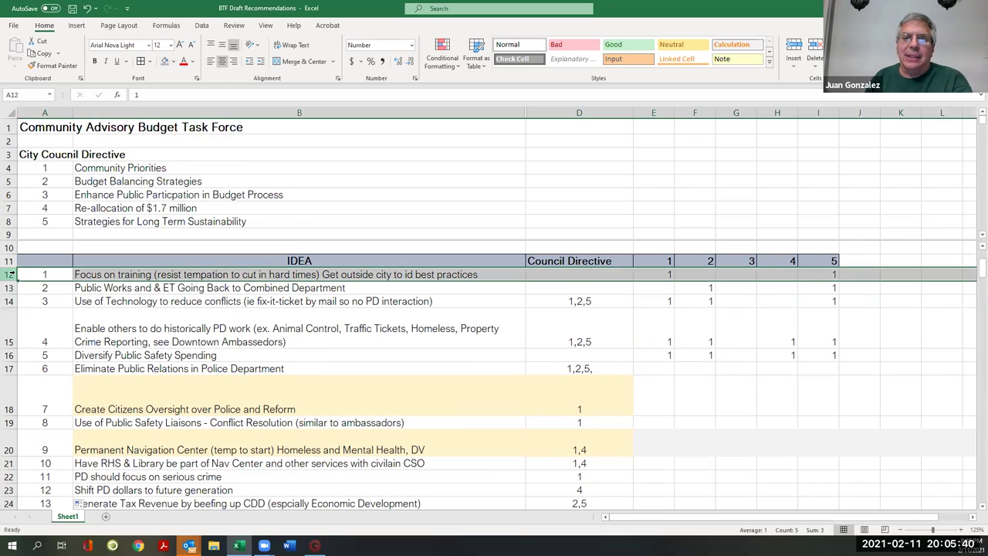
Remove the existing split from the sheet via the View tab
click(10, 261)
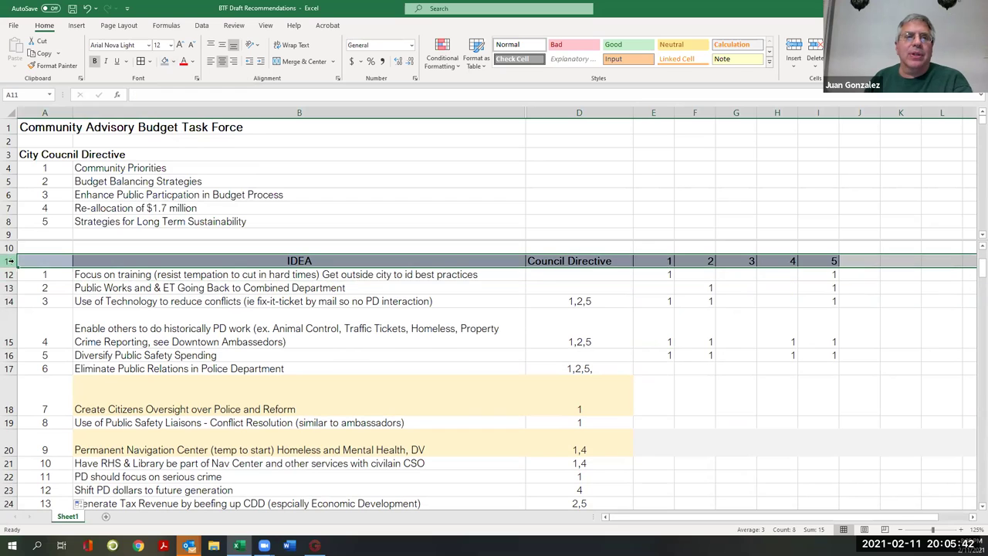
click(265, 26)
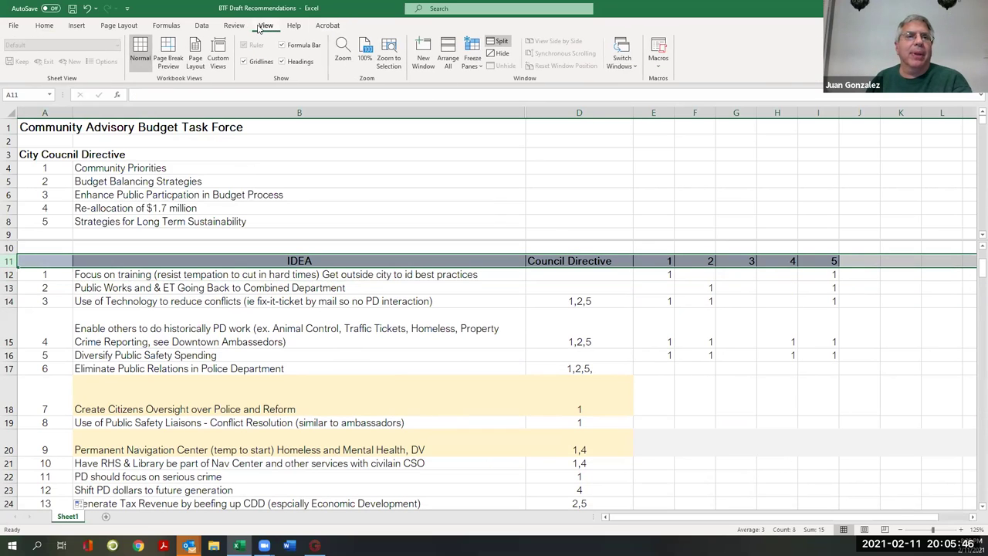
click(500, 43)
scroll(474, 206, down, 2)
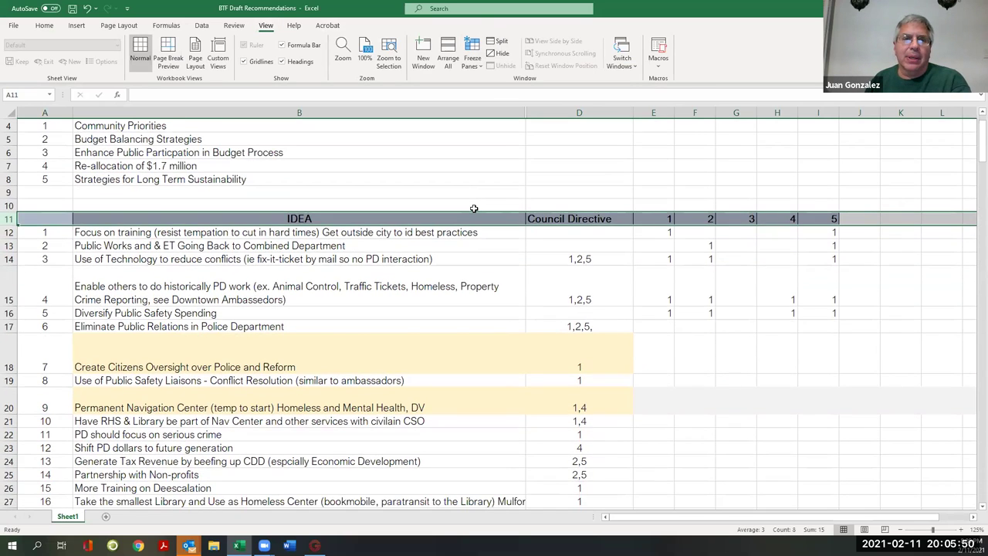
scroll(474, 206, up, 2)
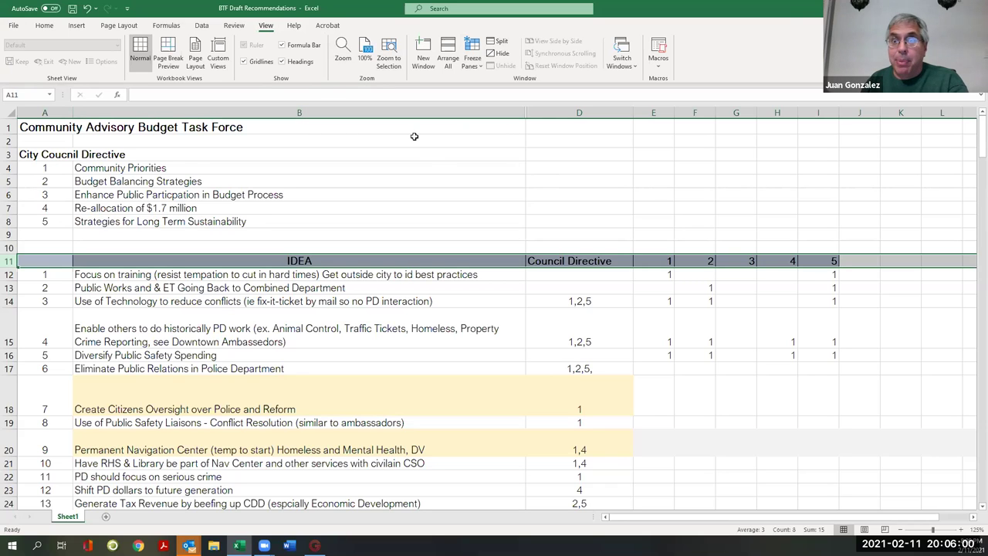
Check B6 and row 9, then select header row 11 again
click(410, 193)
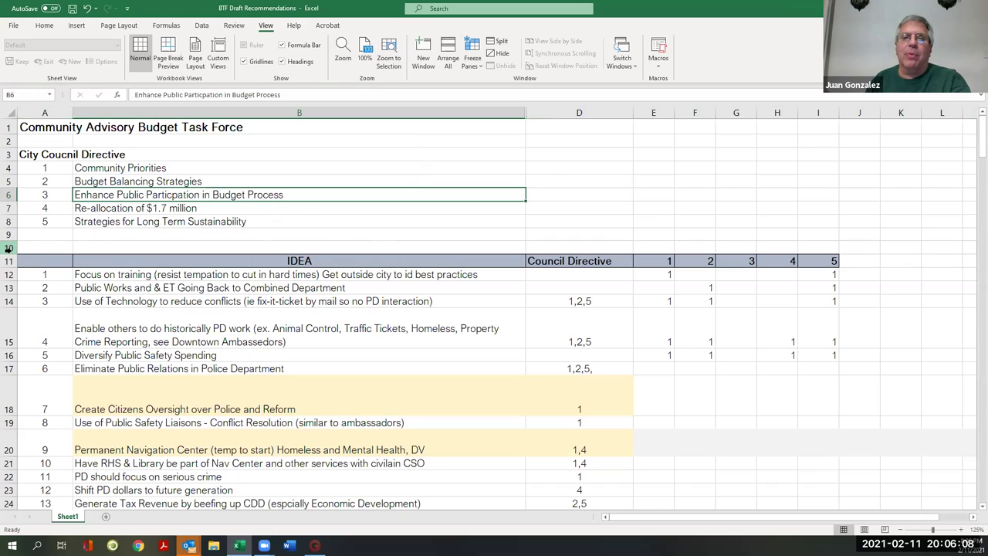
click(8, 234)
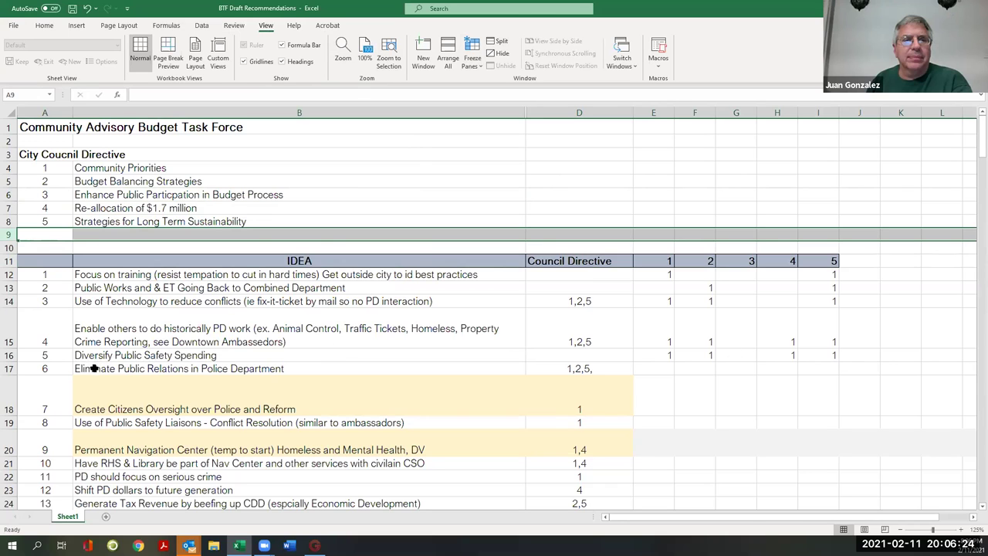
click(33, 261)
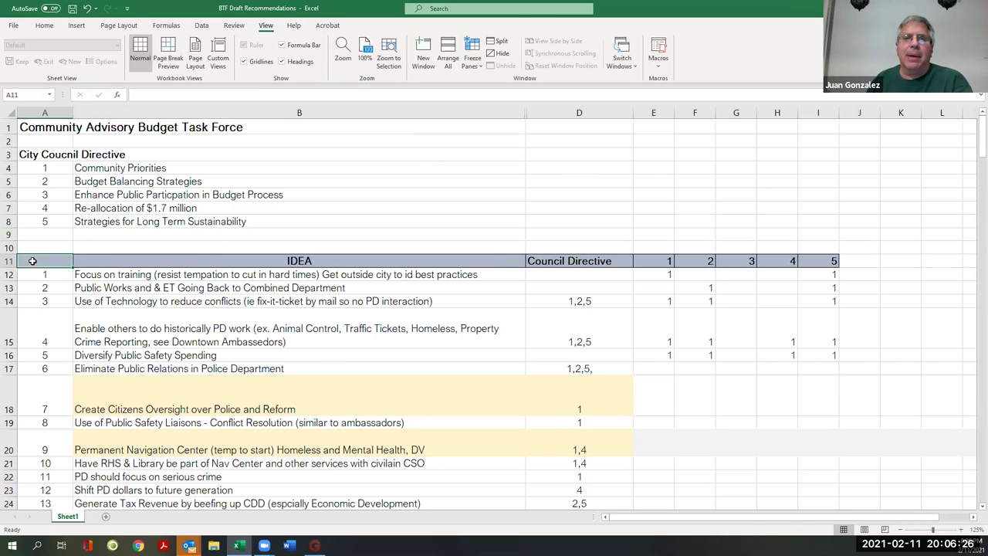
click(8, 260)
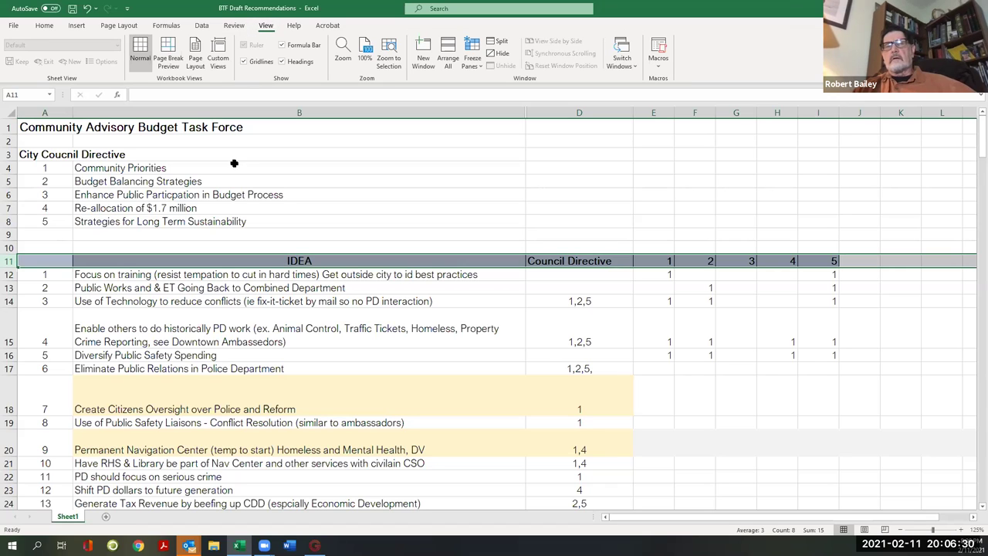
Split the sheet into two panes at the header row and test the scrolling
right_click(231, 258)
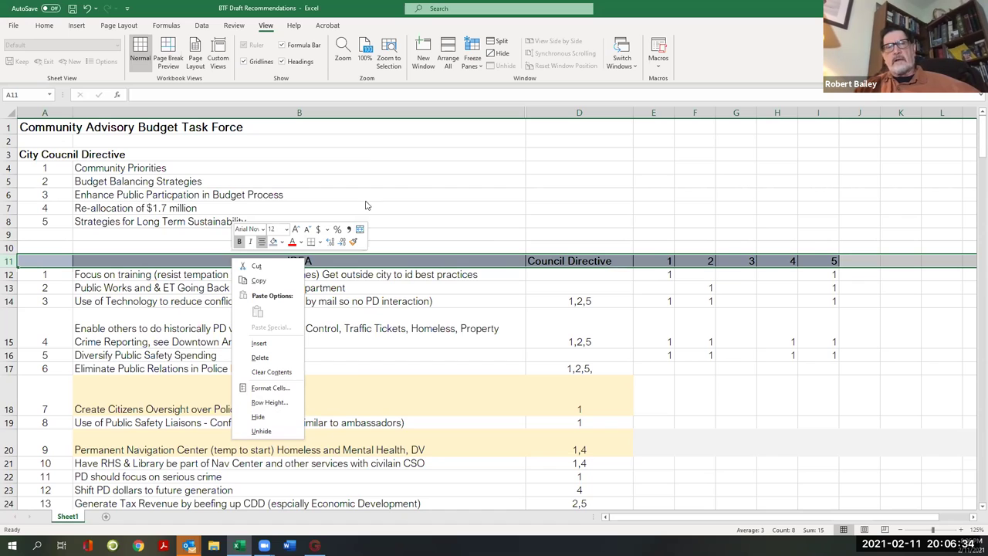
key(Escape)
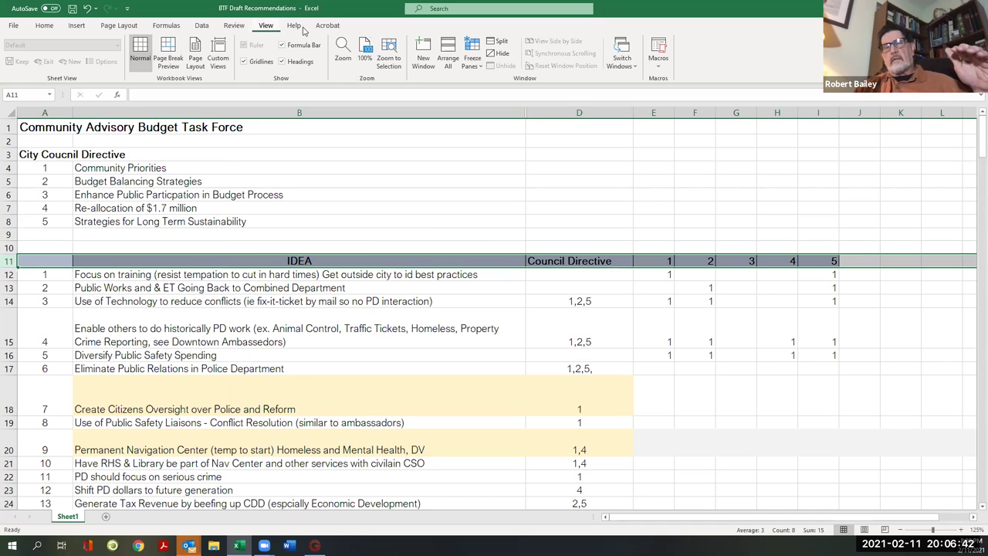
click(498, 41)
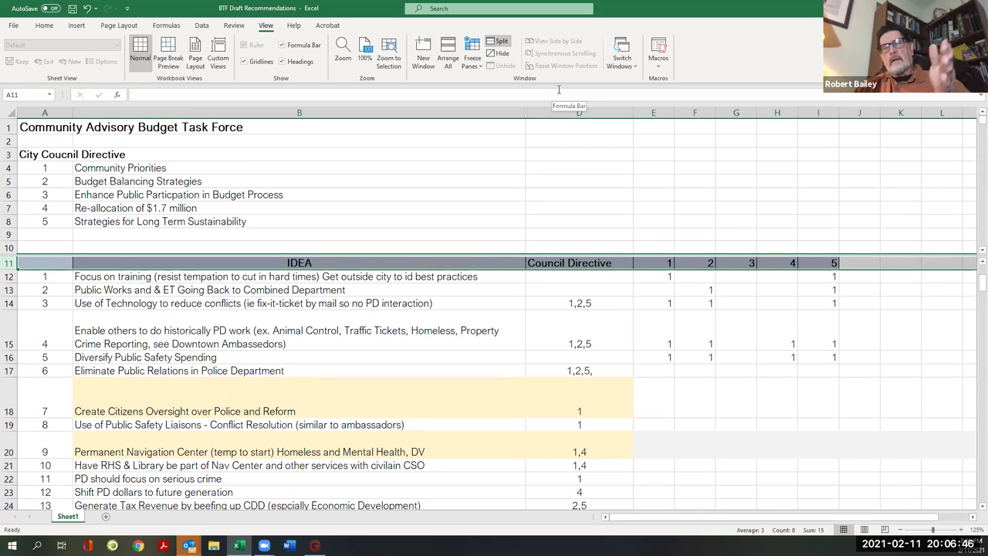
scroll(535, 182, down, 1)
scroll(536, 182, up, 1)
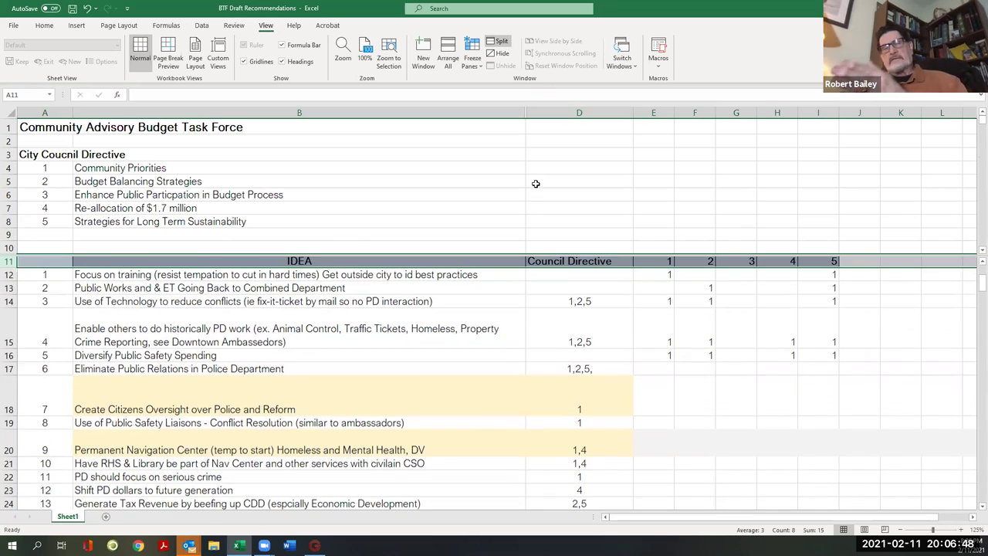
Redo the split with row 12 selected so panes divide between rows 11 and 12
click(499, 42)
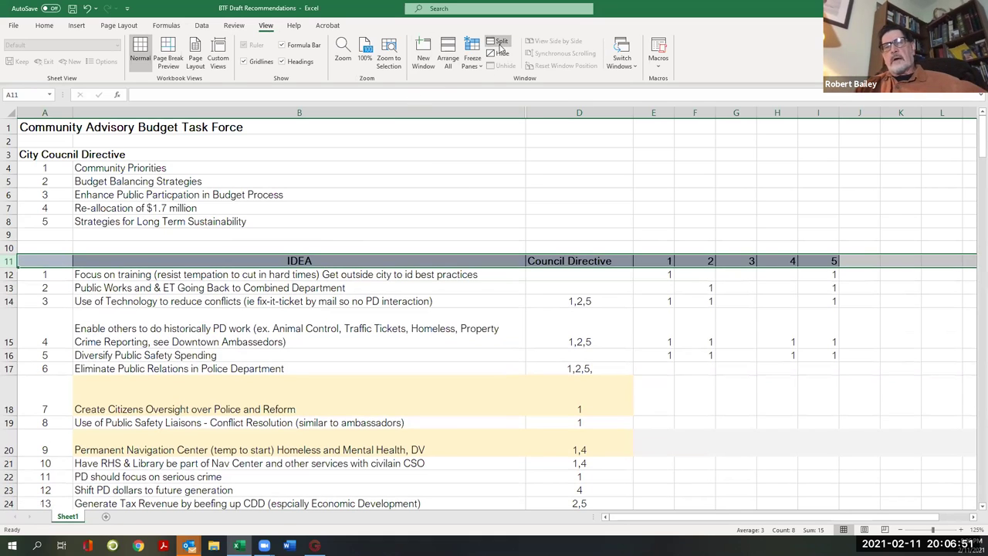
click(9, 274)
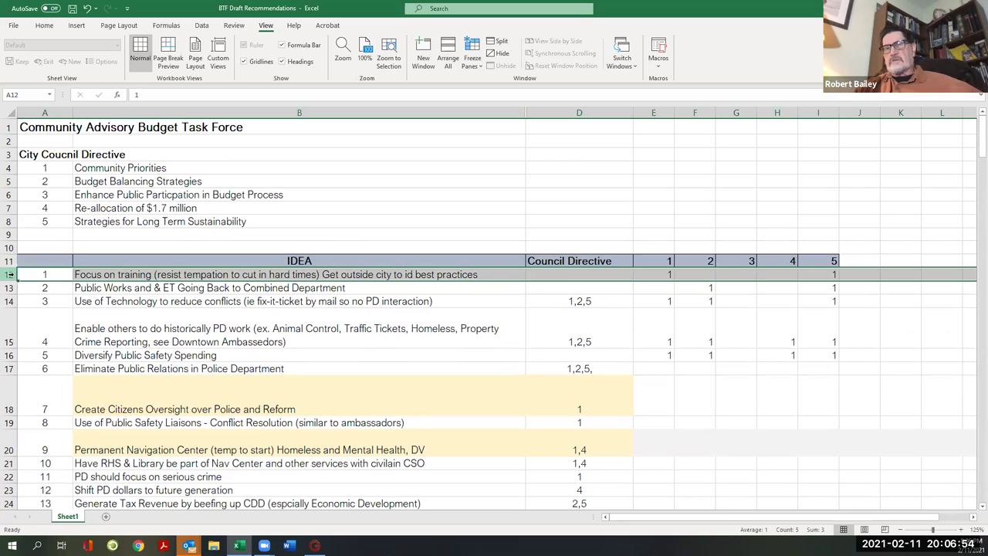
click(499, 41)
scroll(573, 157, down, 1)
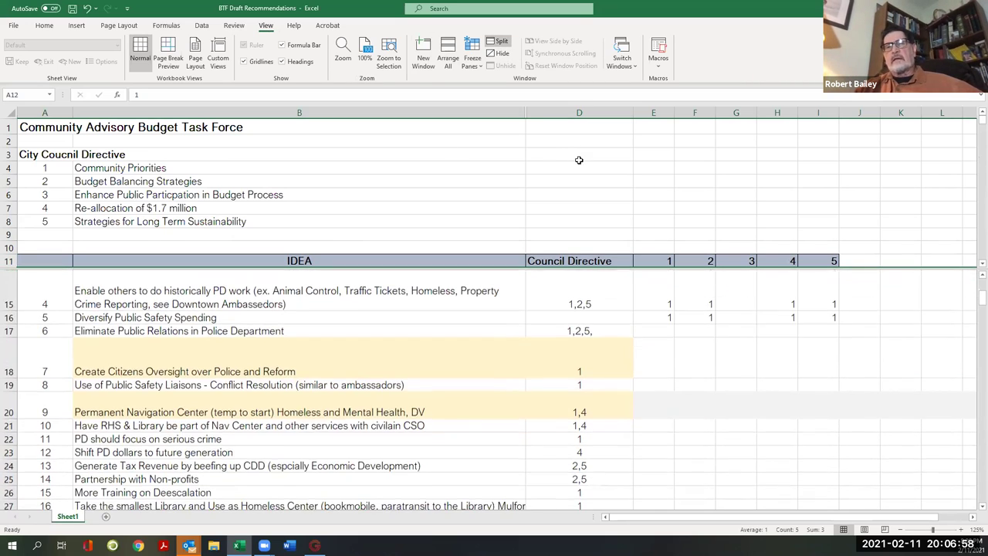
scroll(580, 157, up, 1)
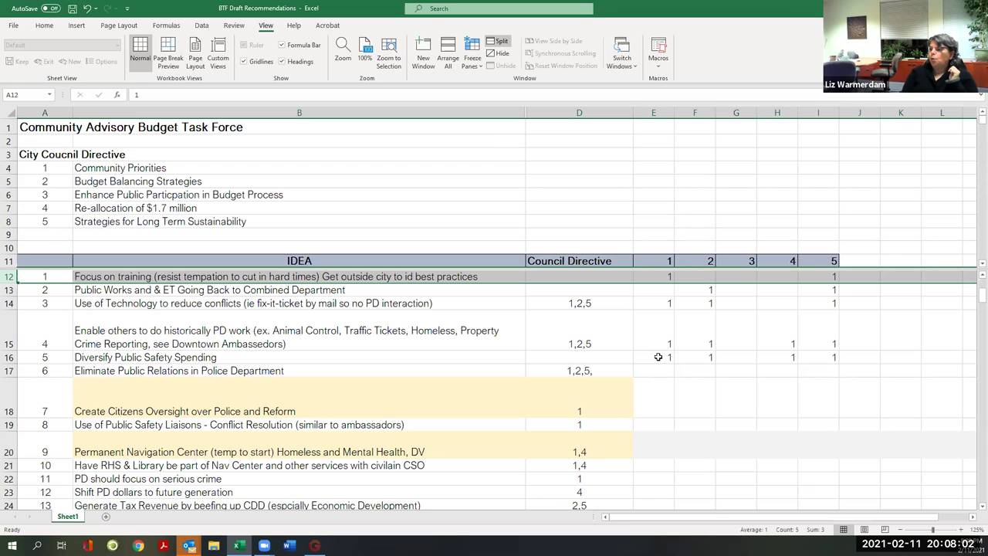
click(657, 356)
click(697, 358)
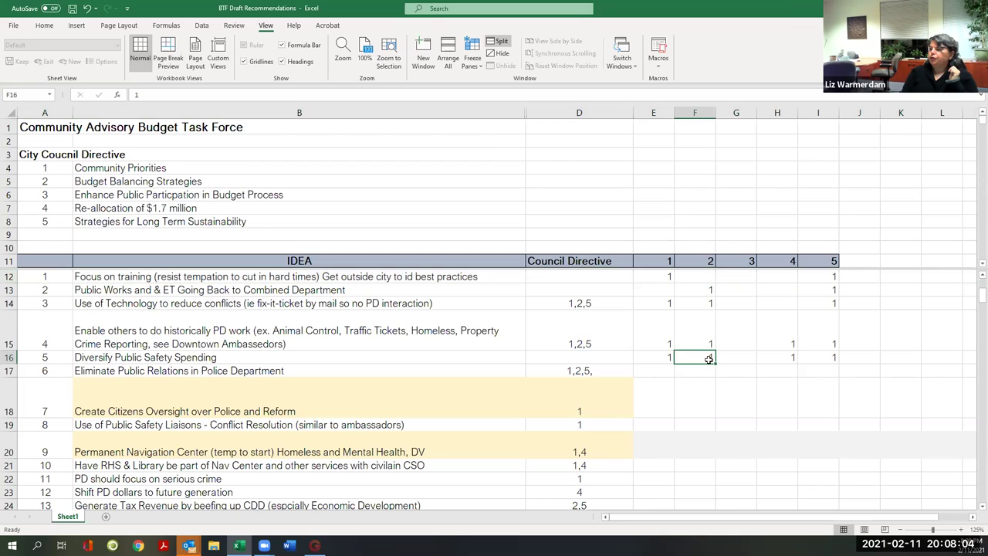
click(784, 358)
click(815, 359)
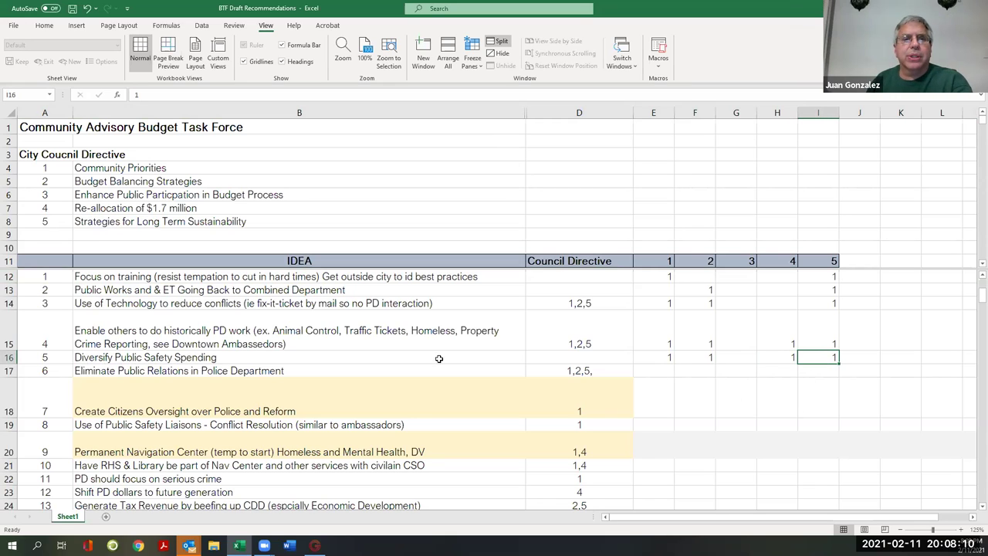
click(41, 370)
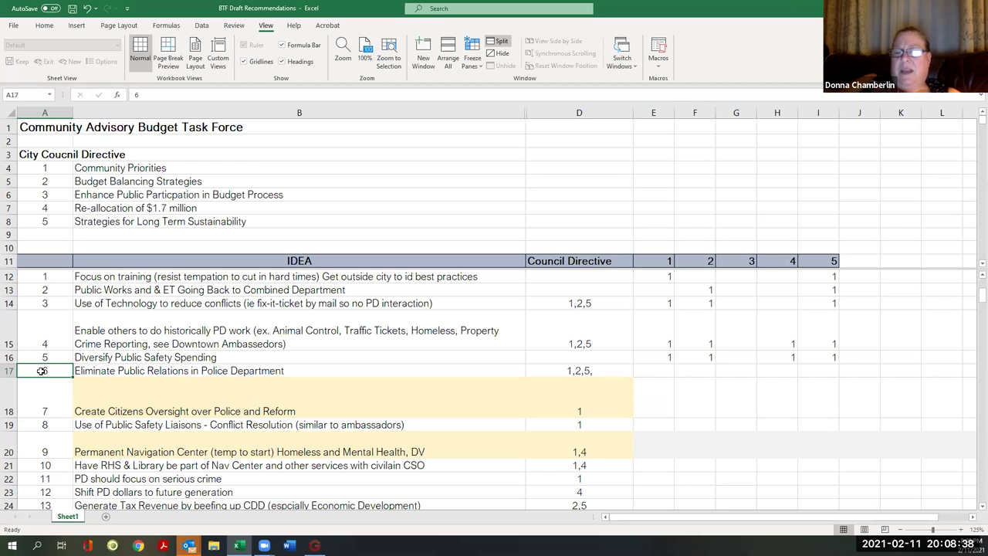
scroll(222, 435, down, 17)
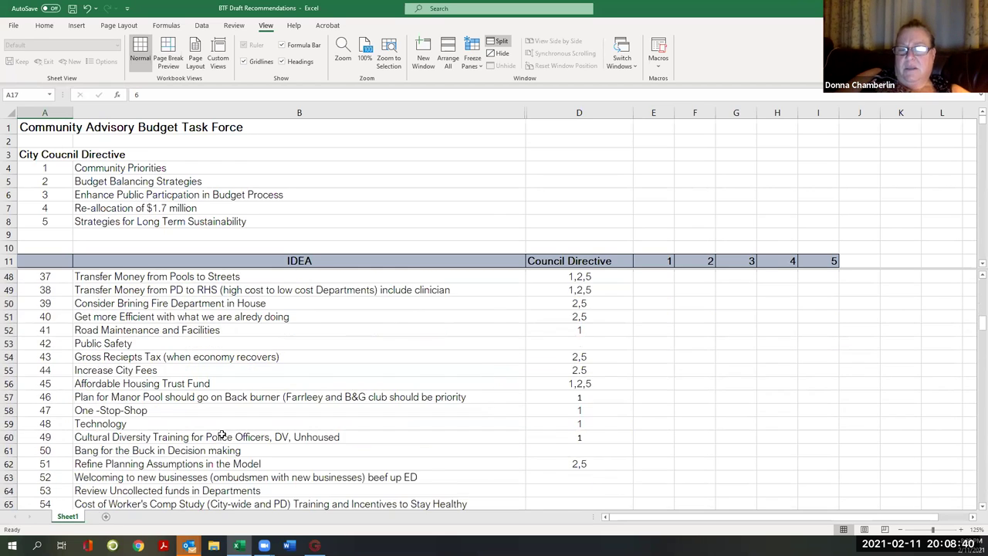
scroll(222, 435, down, 13)
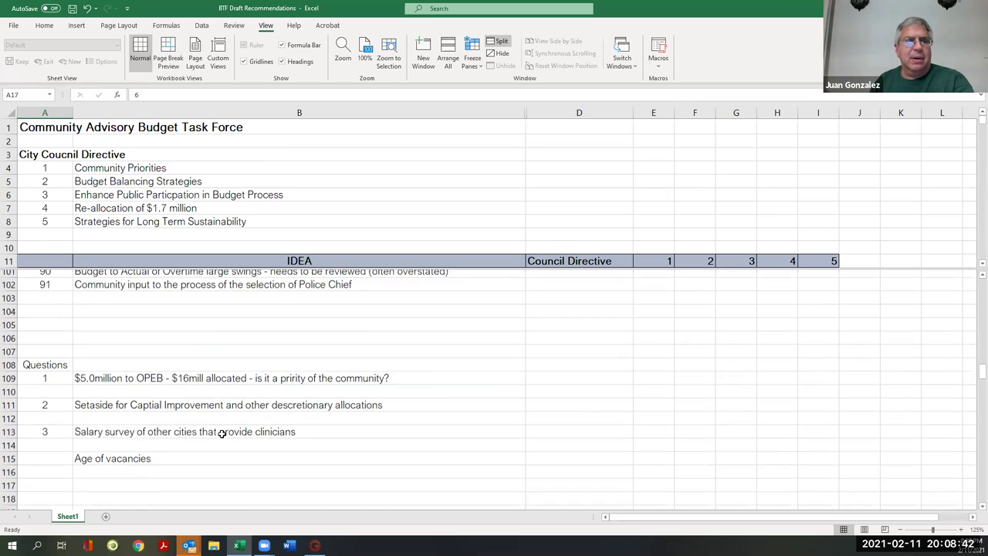
scroll(222, 434, up, 3)
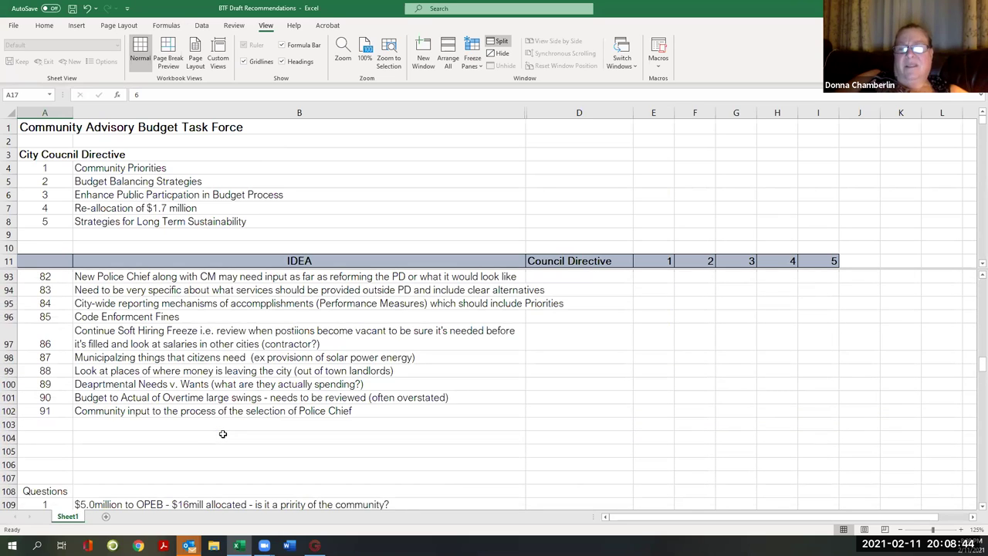
scroll(235, 424, up, 6)
scroll(237, 422, up, 12)
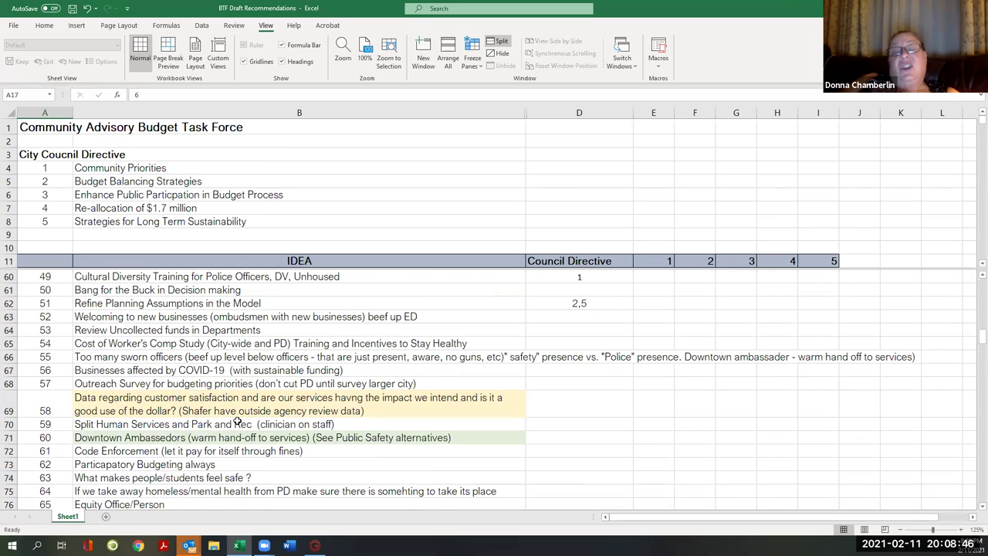
scroll(238, 421, up, 8)
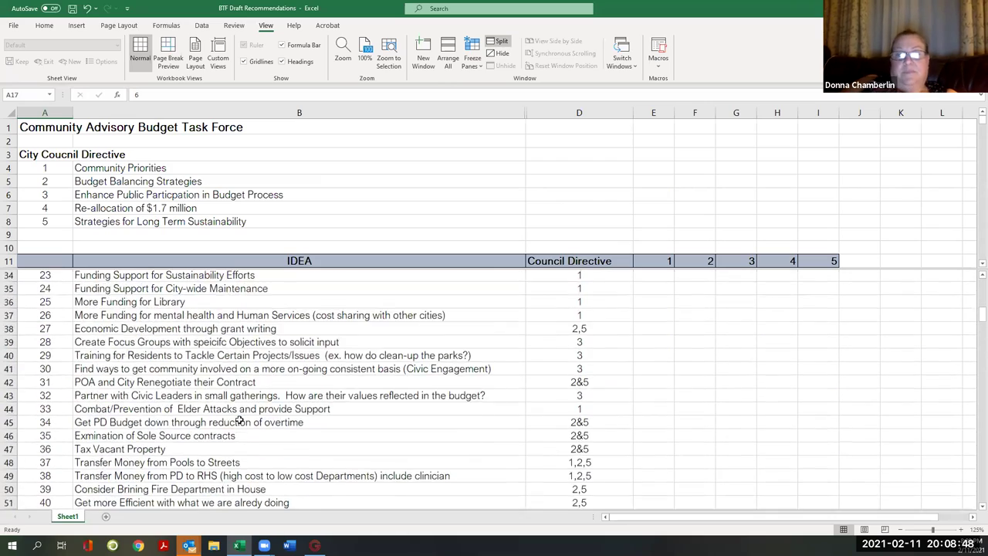
scroll(575, 386, down, 14)
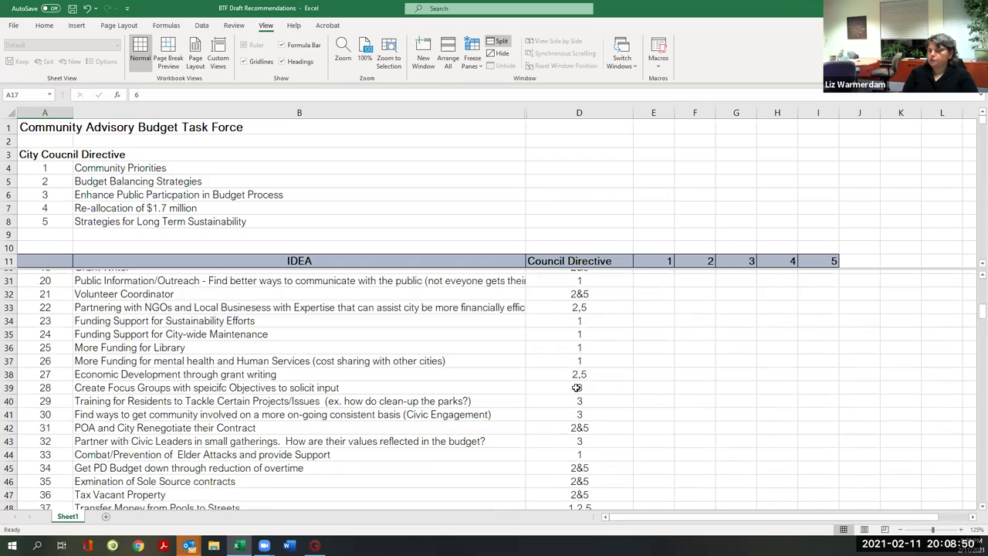
scroll(575, 386, up, 17)
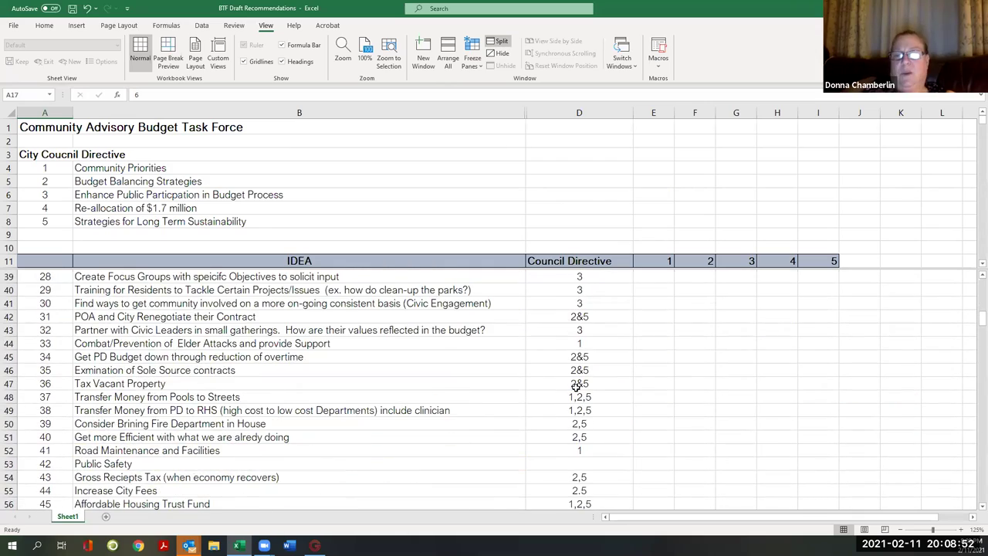
scroll(575, 386, down, 2)
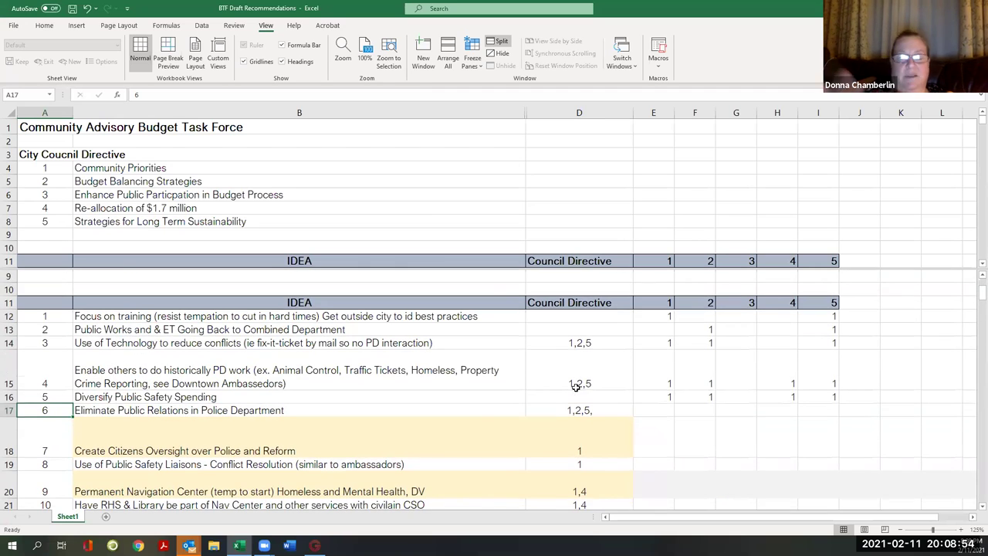
scroll(576, 387, down, 1)
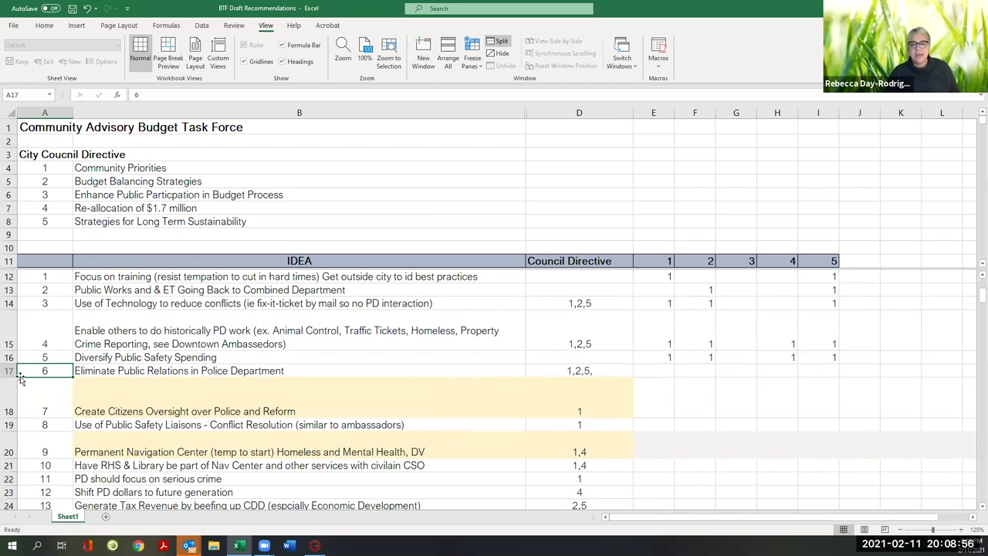
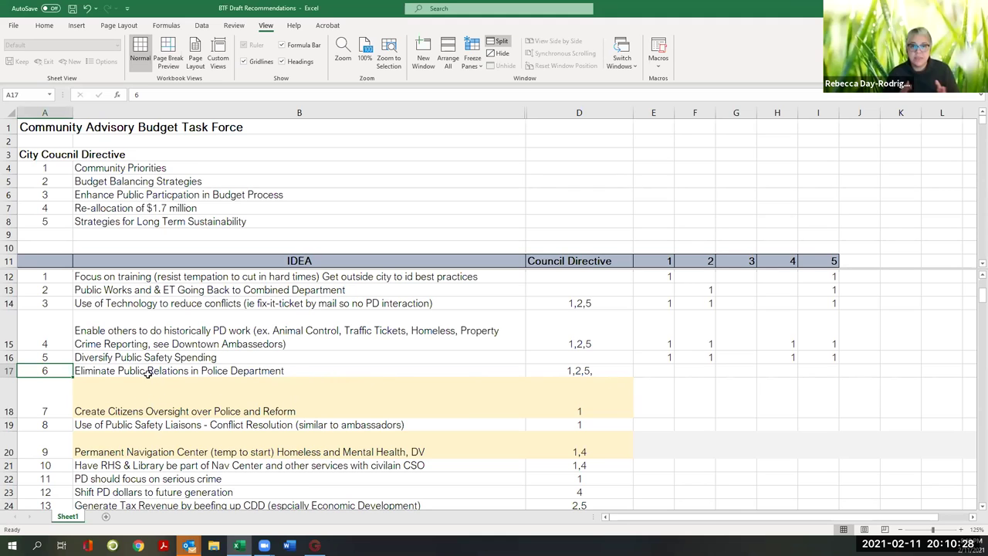
Review idea 6's description and its 1,2,5 council directive tag
click(308, 370)
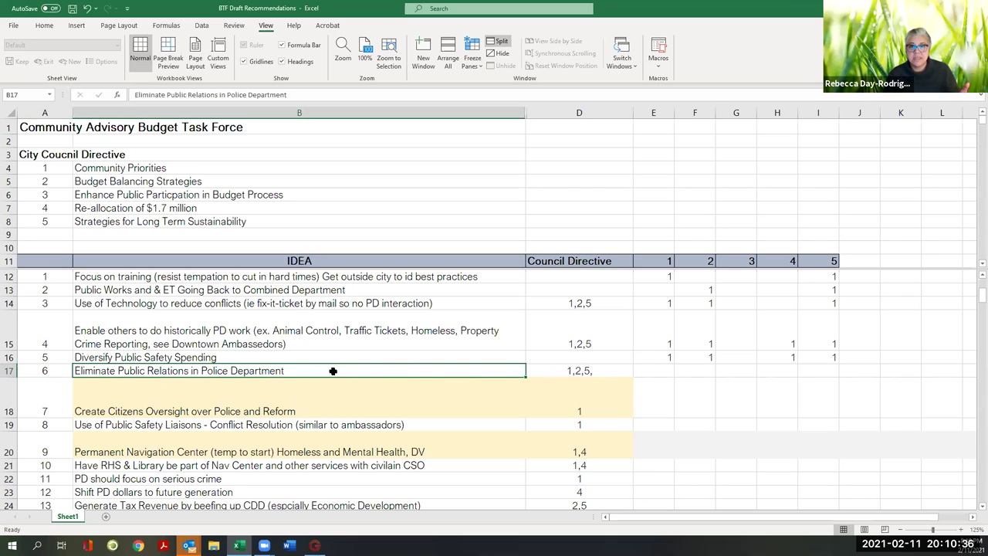
click(551, 372)
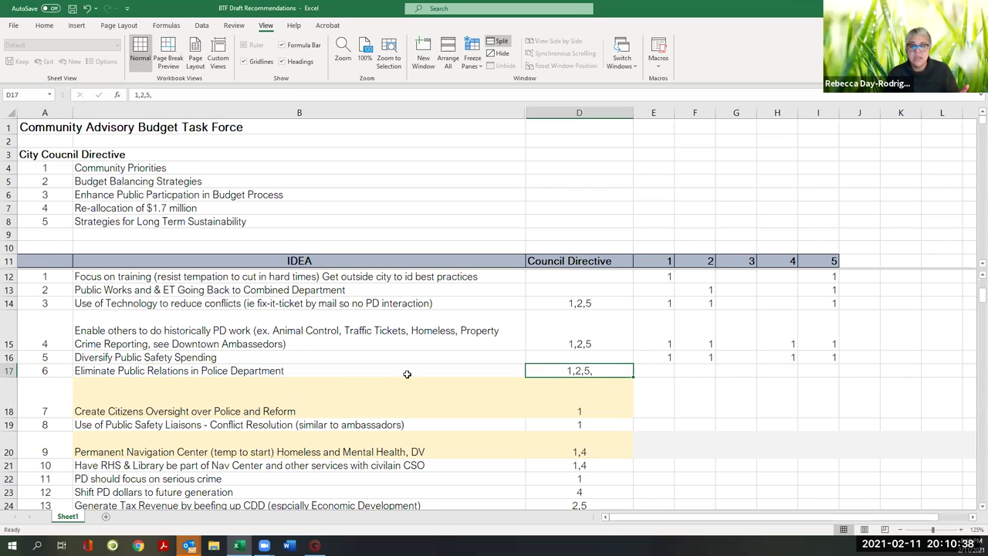
click(325, 372)
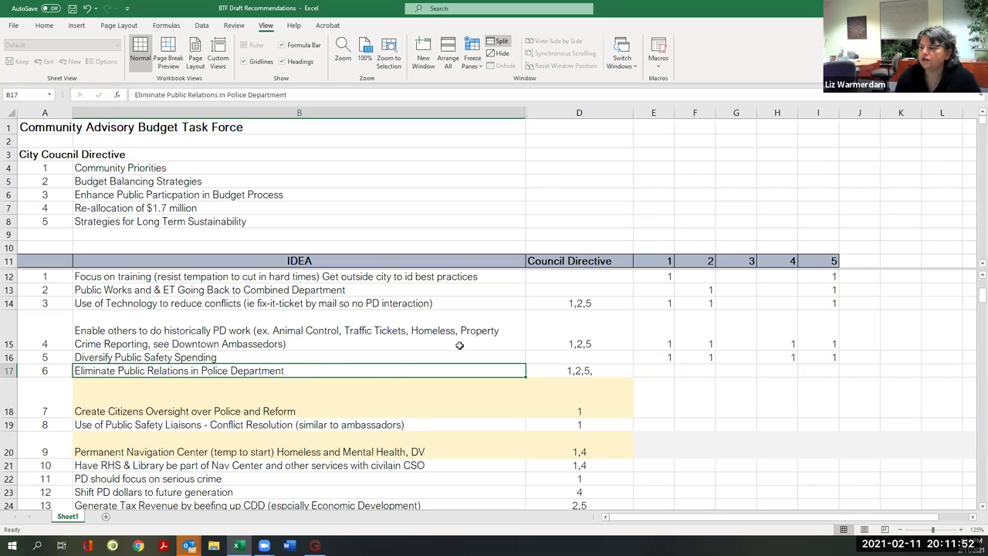
Enter 1 in E17, F17 and I17 for directives 1, 2 and 5
click(661, 371)
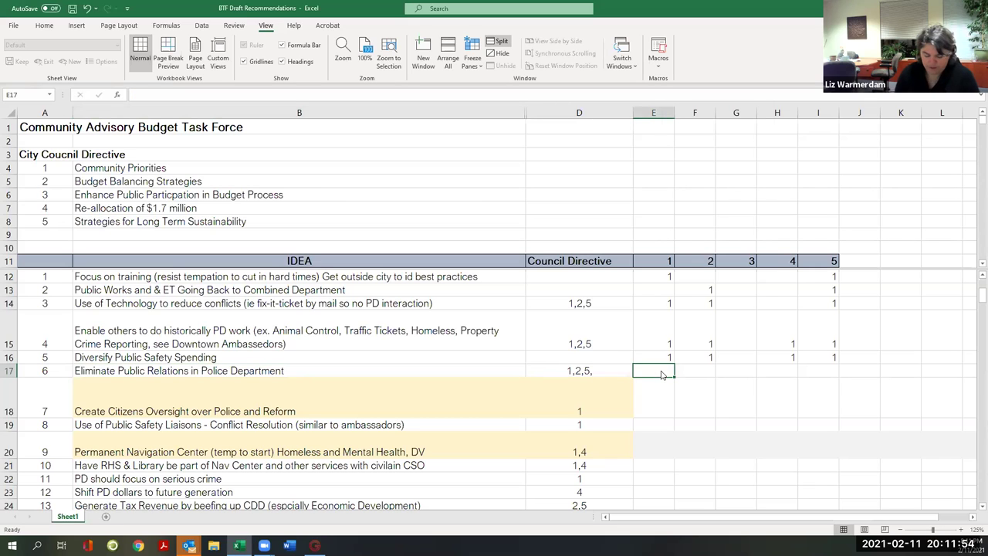
right_click(662, 376)
click(662, 376)
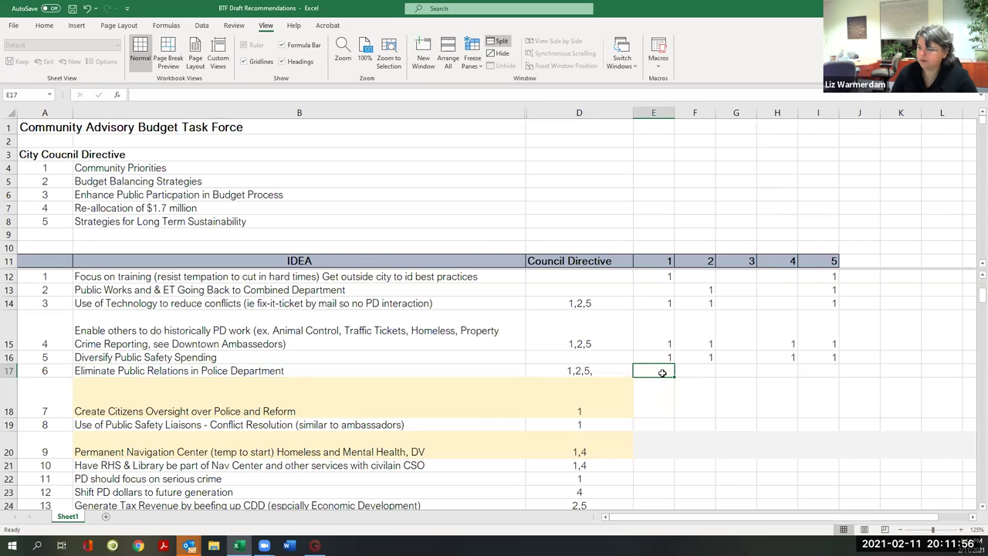
text(1)
key(Tab)
text(1)
click(784, 375)
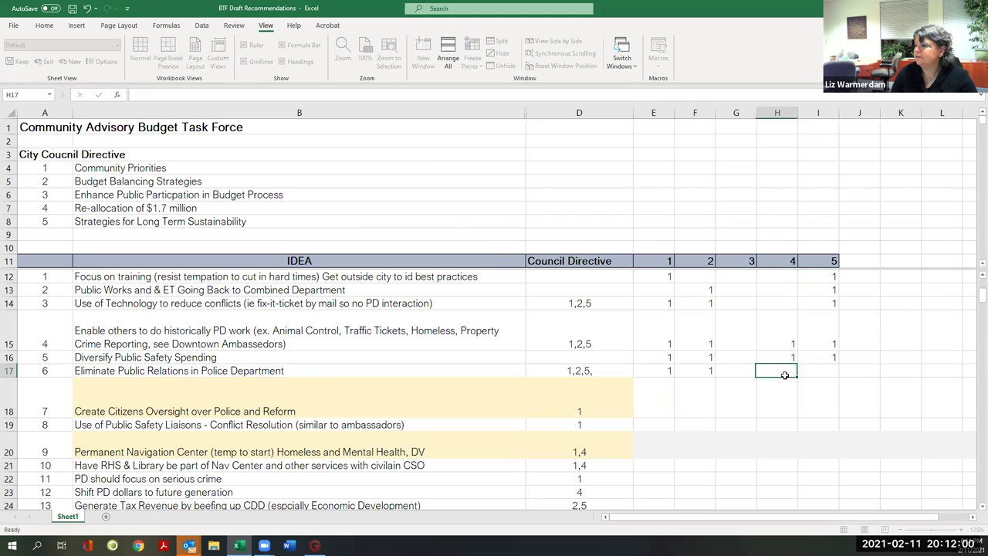
click(811, 372)
text(1)
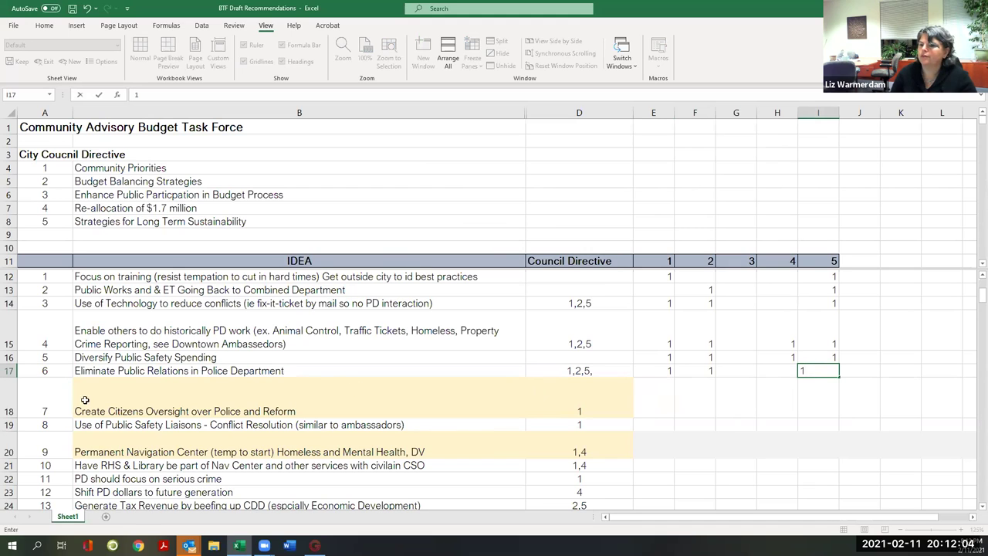
click(55, 398)
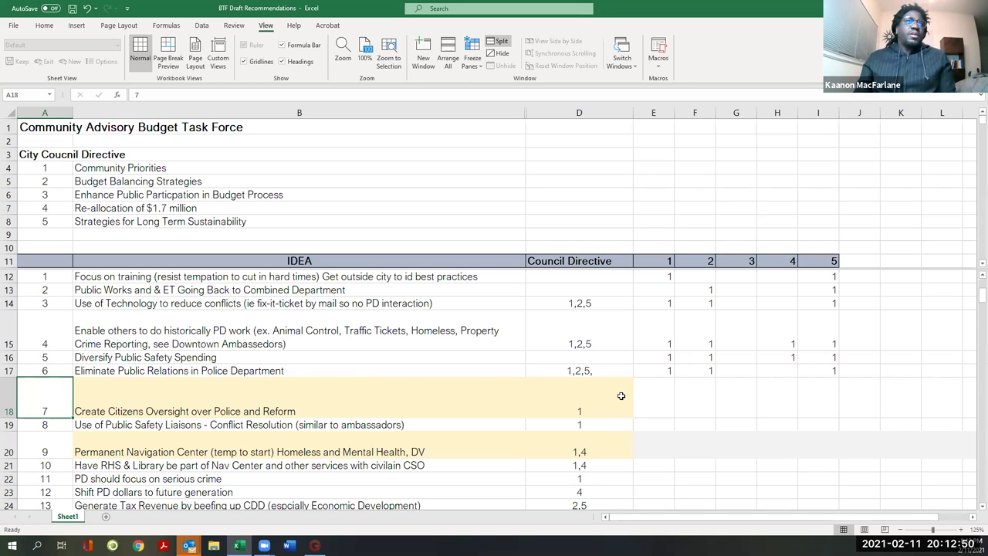
Append 'Process' to idea 7's wording in B18
scroll(626, 396, down, 1)
scroll(628, 396, down, 1)
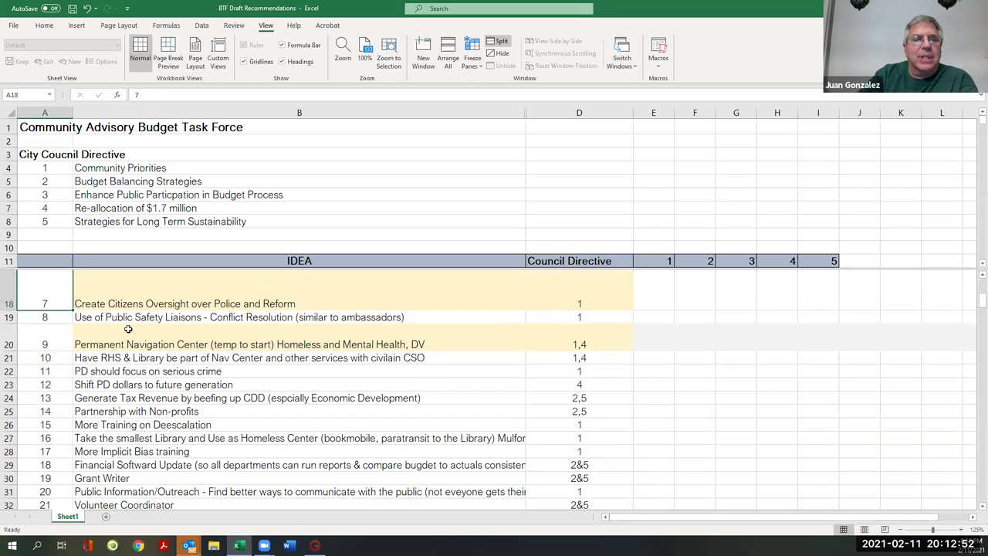
click(274, 301)
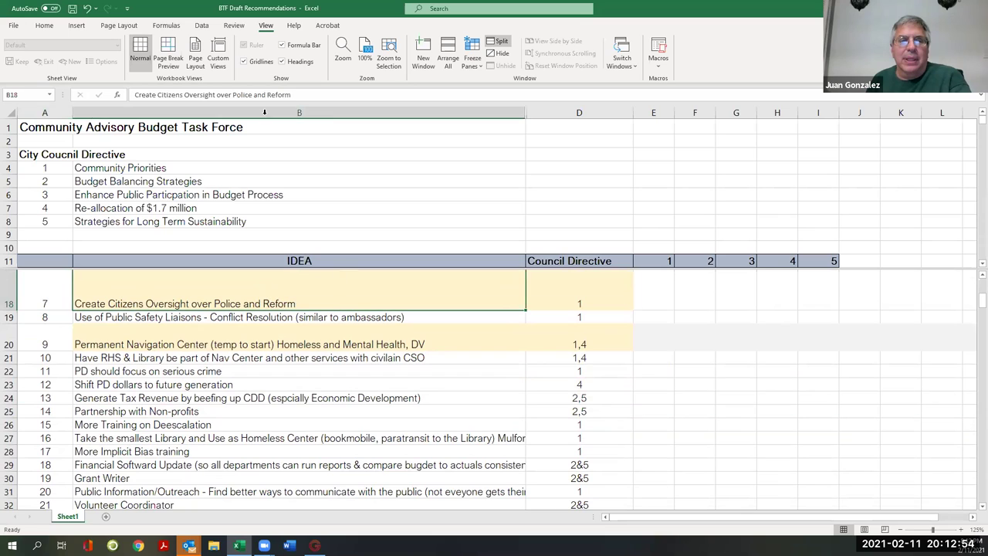
click(268, 93)
text(pol)
key(BackSpace)
key(BackSpace)
key(BackSpace)
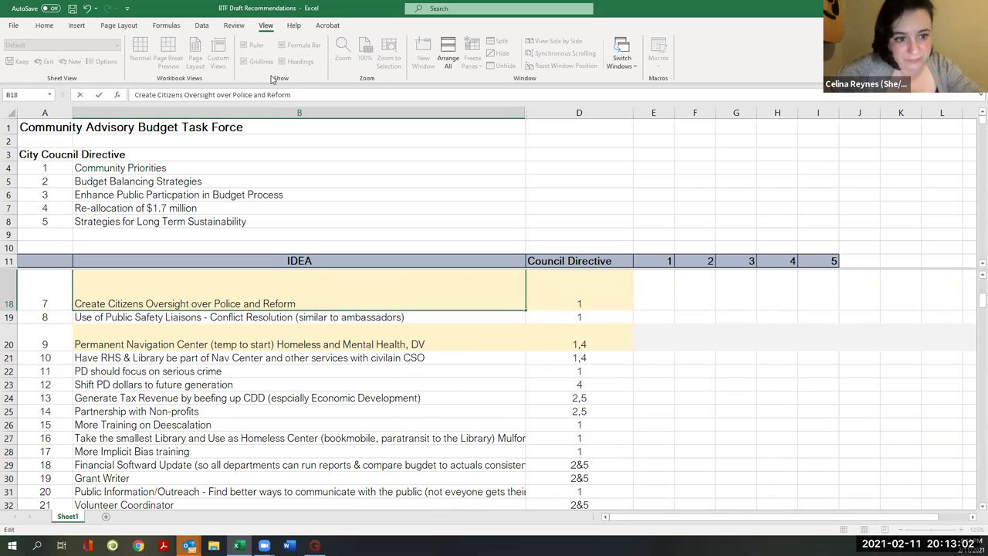
text(Process)
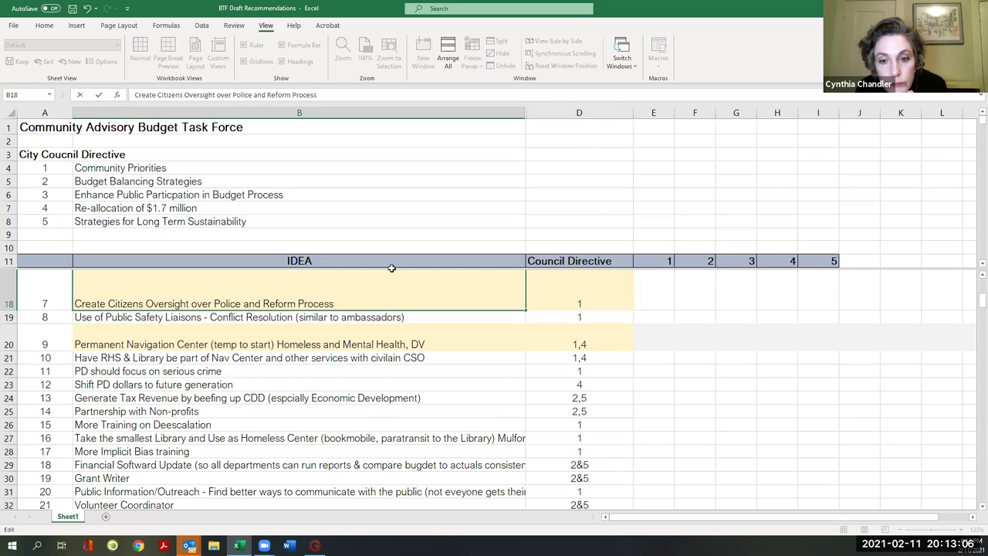
Enter 1 in H18, I18 and E18 for idea 7's directives 4, 5 and 1
scroll(771, 291, down, 1)
scroll(773, 311, up, 3)
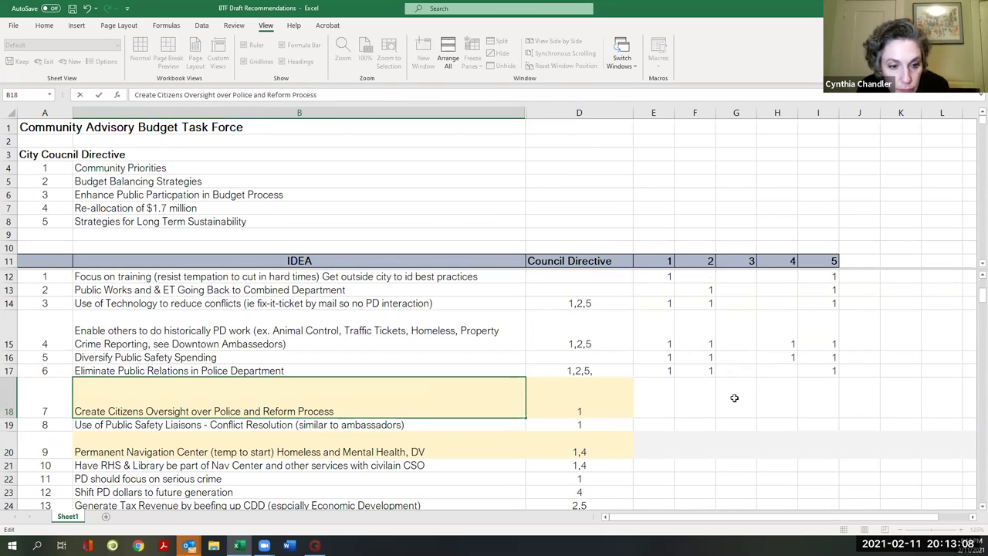
click(783, 408)
text(1)
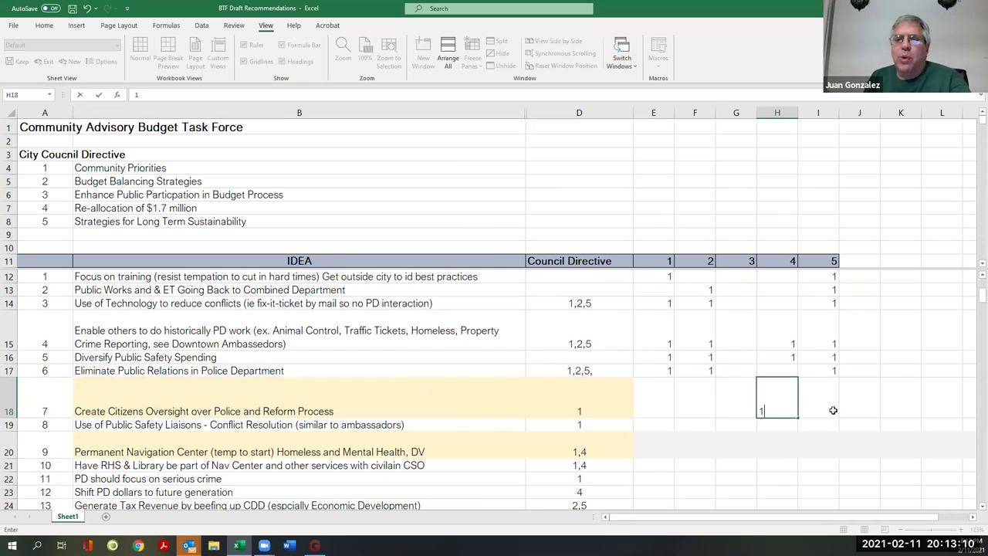
click(834, 403)
text(1)
click(703, 403)
click(659, 403)
text(1)
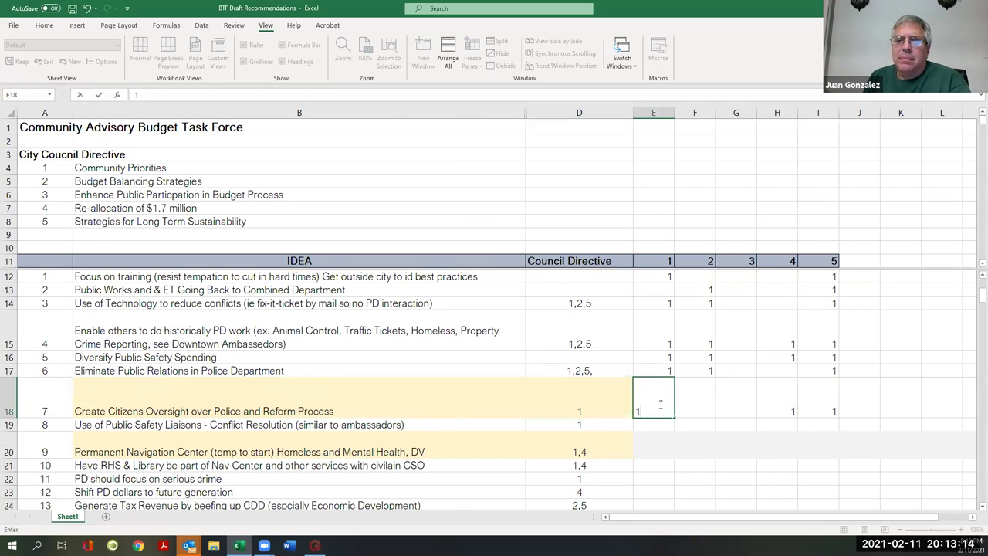
key(Return)
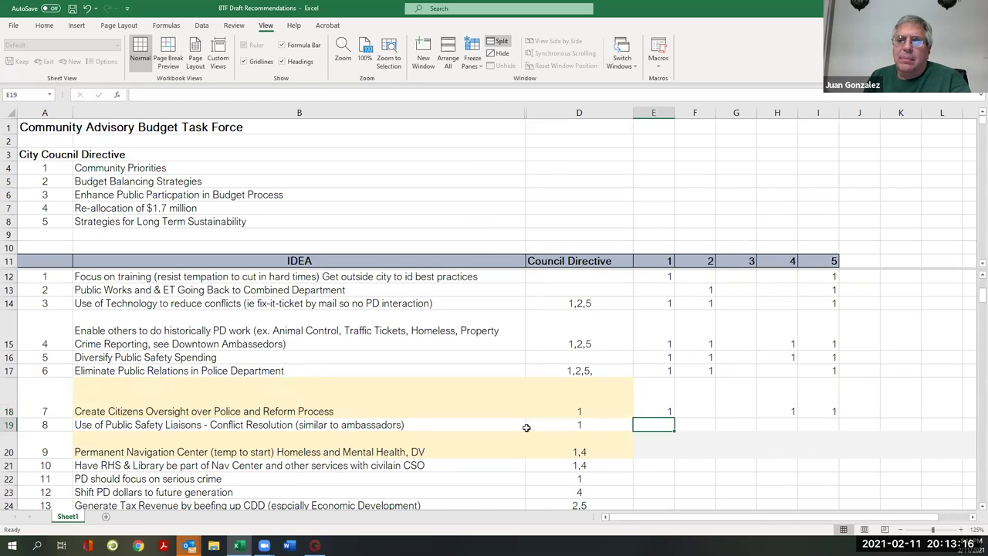
click(212, 425)
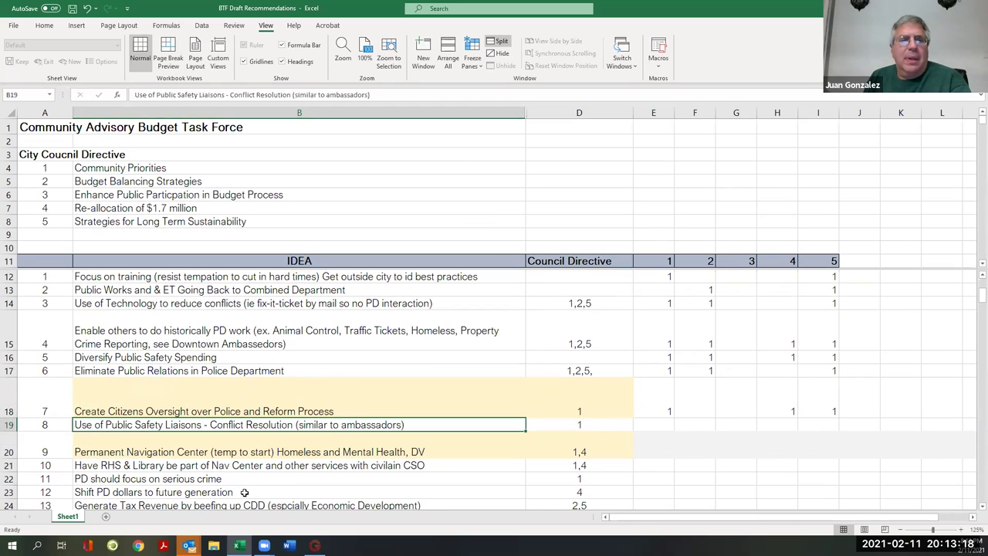
scroll(244, 491, down, 1)
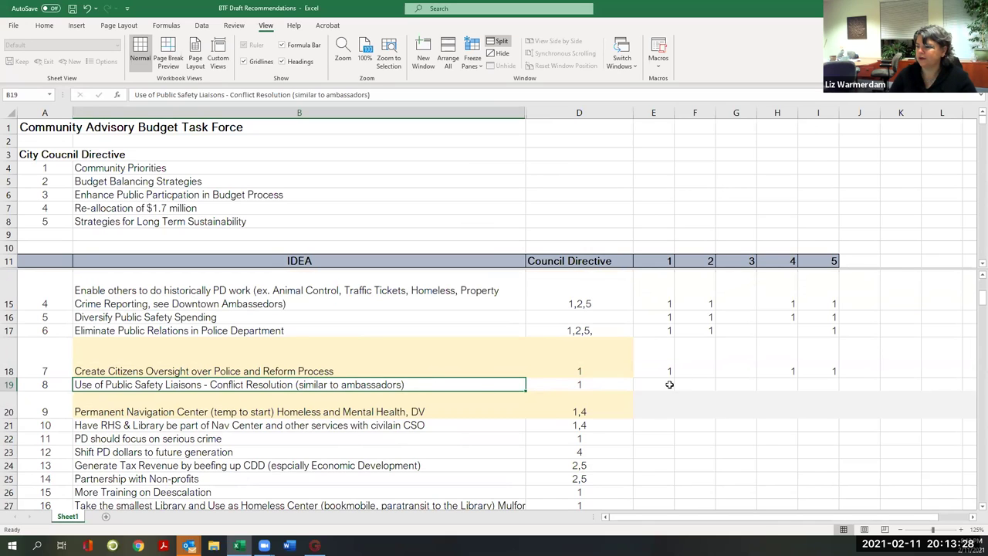
Put 1 in E19, H19 and I19 for Public Safety Liaisons (directives 1, 4, 5)
click(666, 383)
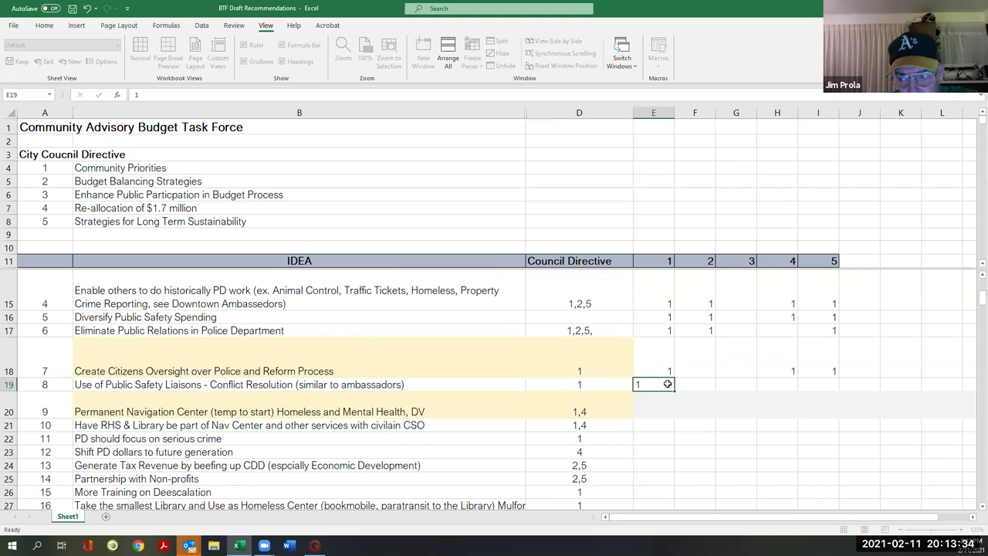
key(Right)
key(Right)
key(Right)
text(1)
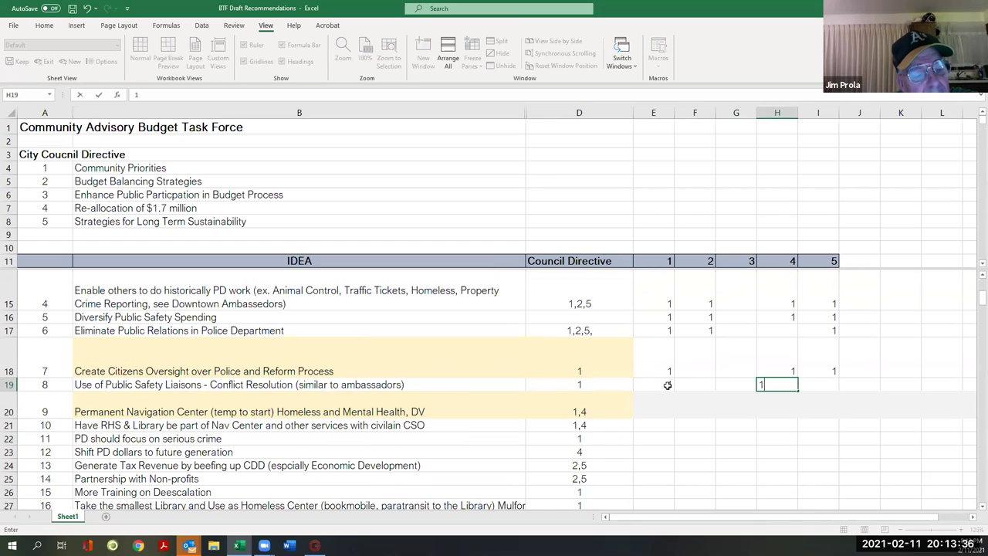
key(Tab)
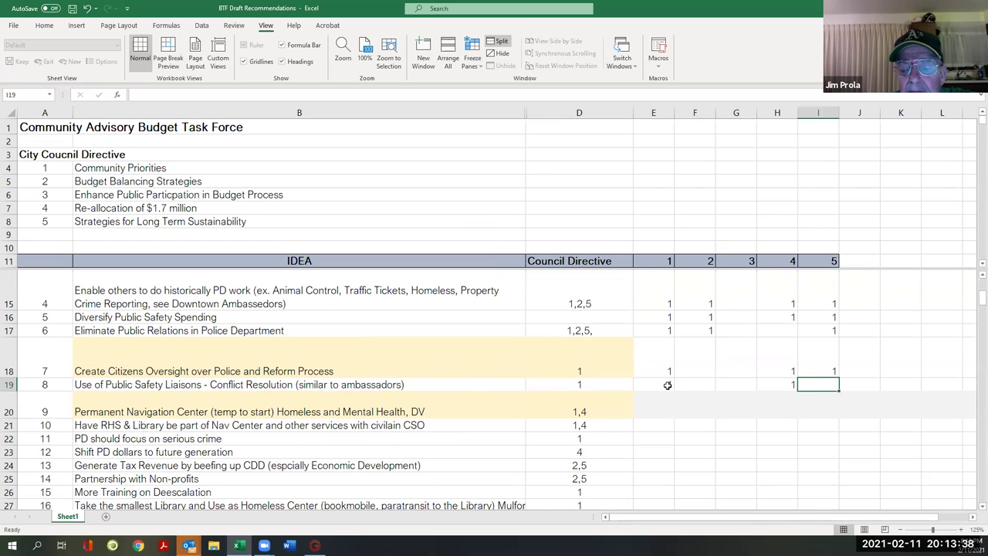
key(Down)
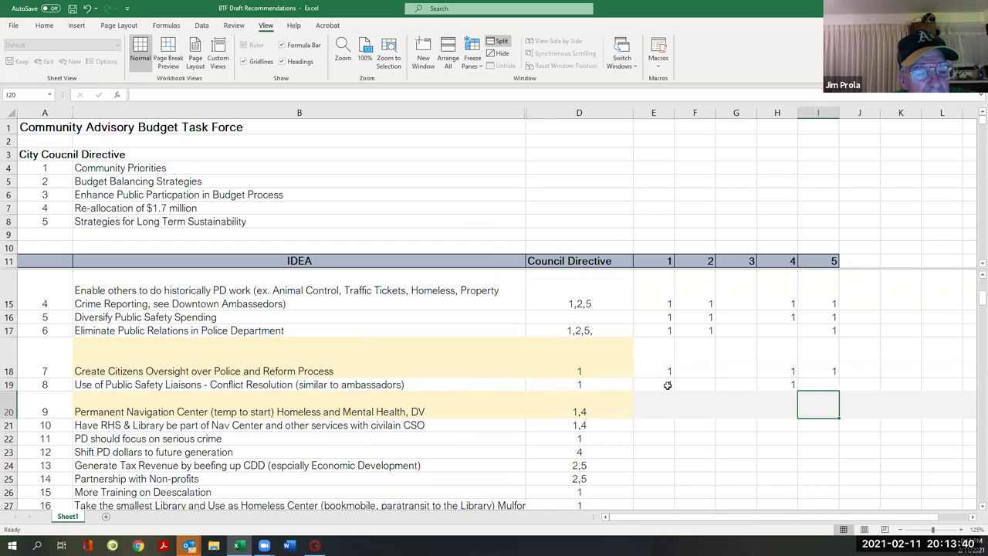
key(Up)
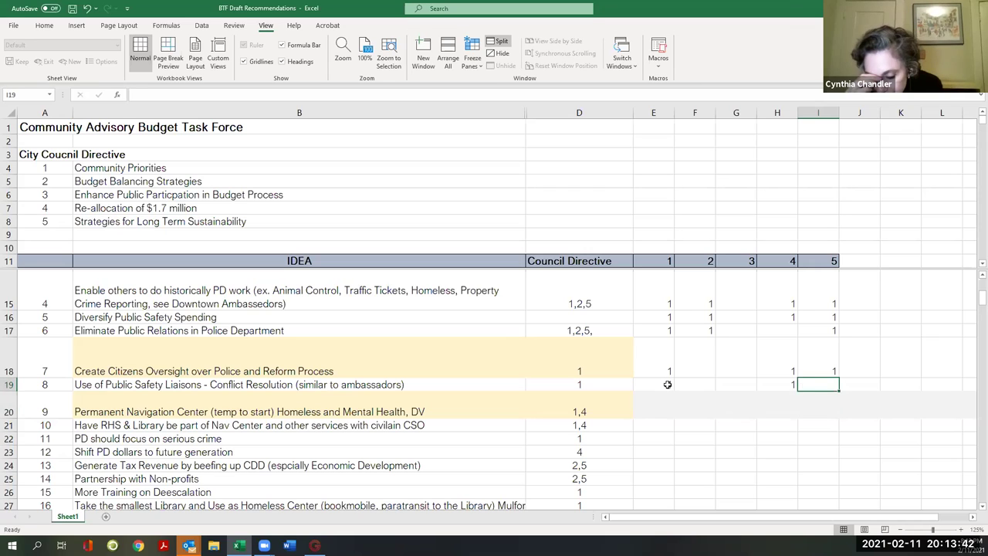
text(1)
key(Return)
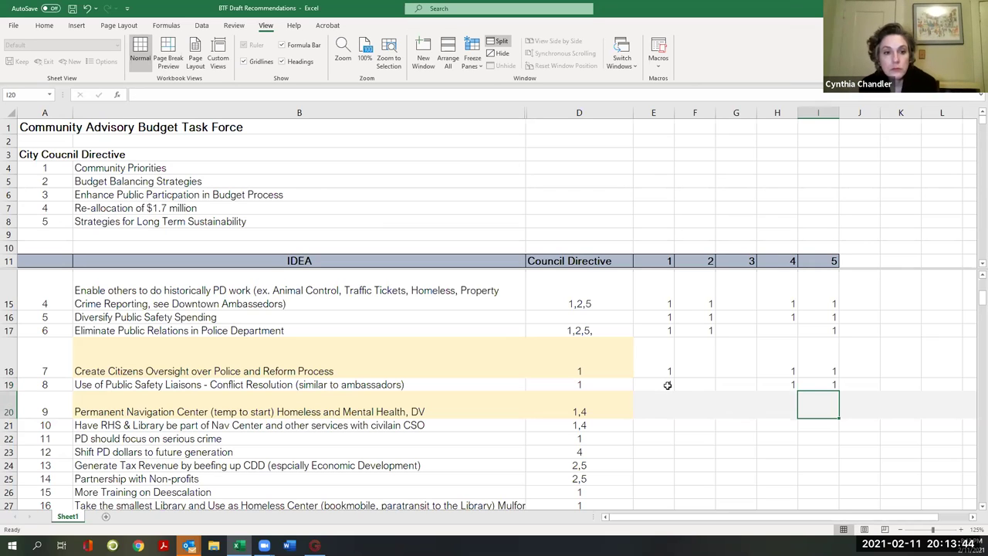
key(Left)
key(Left)
key(Left)
key(Left)
key(Left)
key(Left)
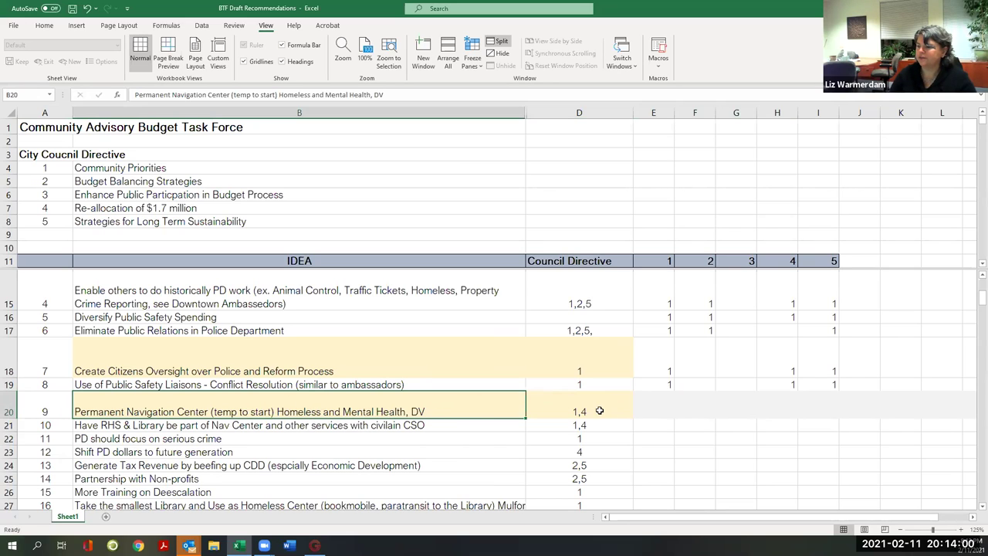
Enter 1 under directives 1 and 4 for idea 9 in row 20
click(653, 409)
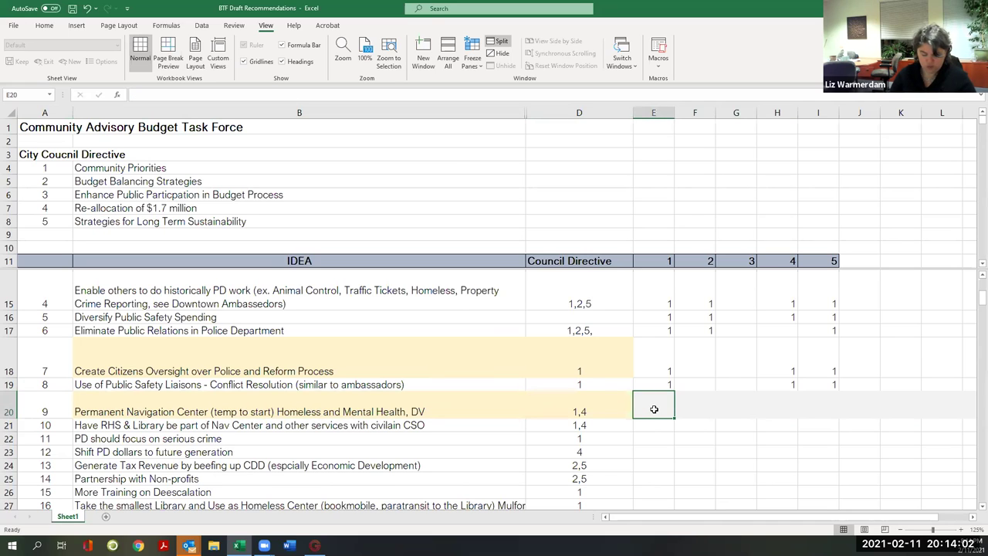
text(1)
key(Tab)
key(Tab)
key(Tab)
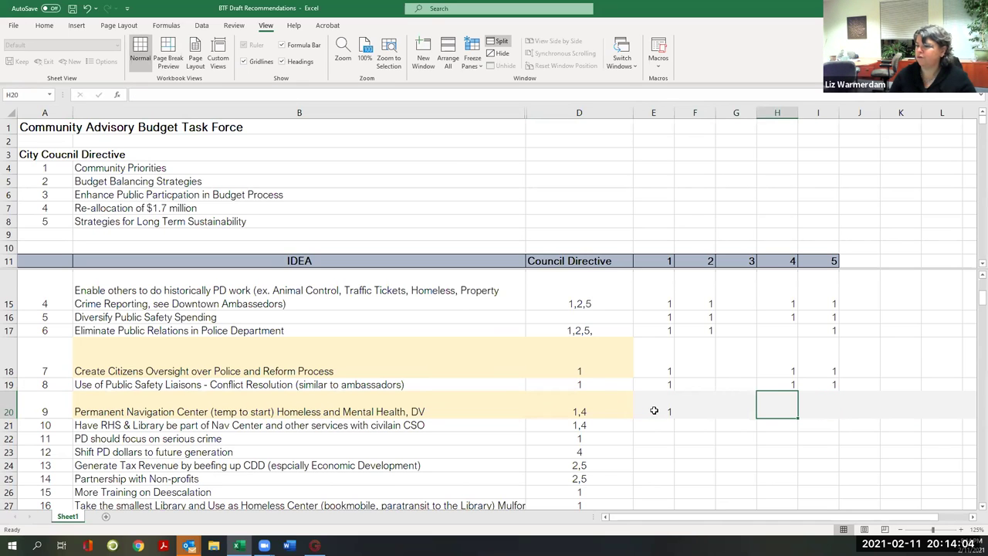
text(1)
key(Tab)
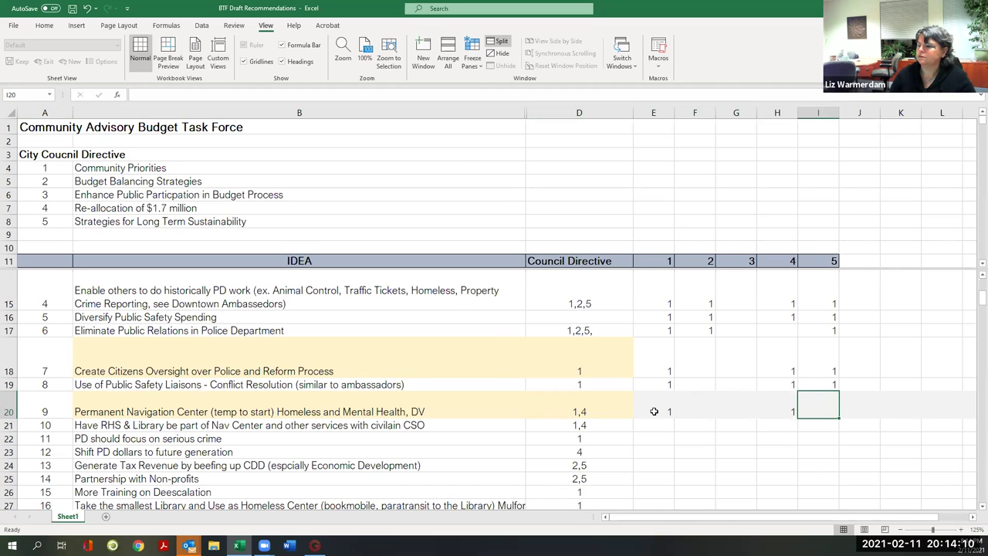
key(Down)
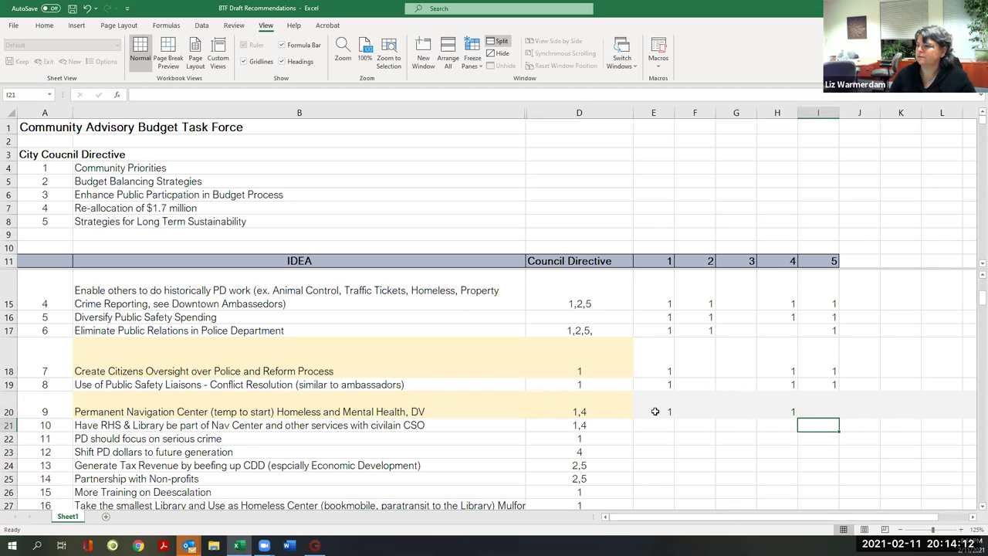
key(Left)
key(Left)
key(Left)
key(Left)
key(Left)
key(Left)
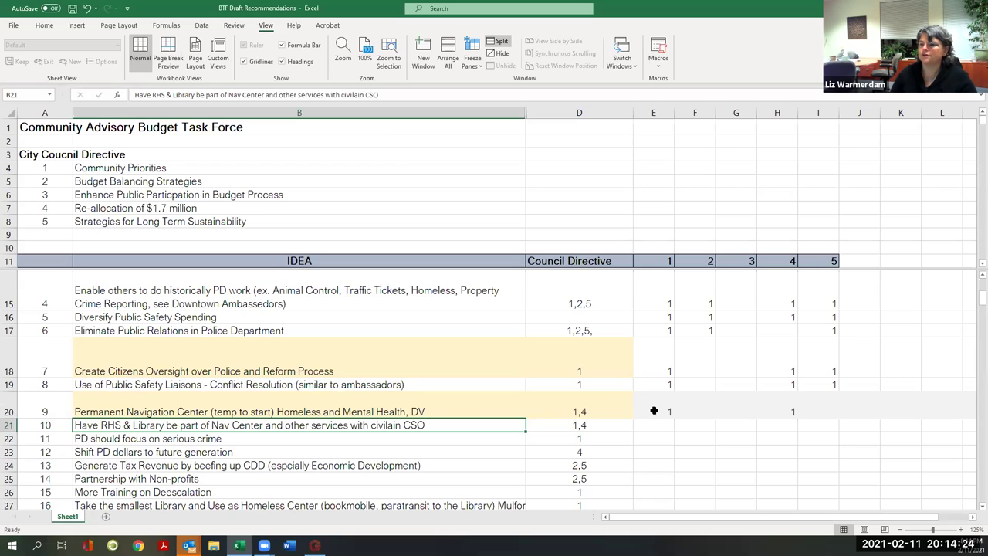
Enter 1 in E21 and H21 for idea 10 (directives 1 and 4)
key(Right)
key(Right)
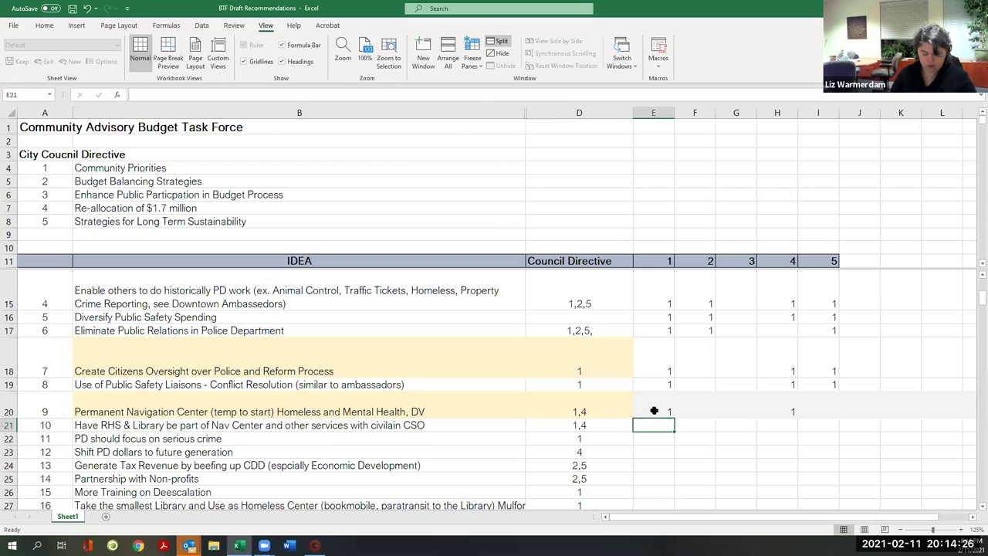
text(1)
key(Right)
key(Right)
key(Right)
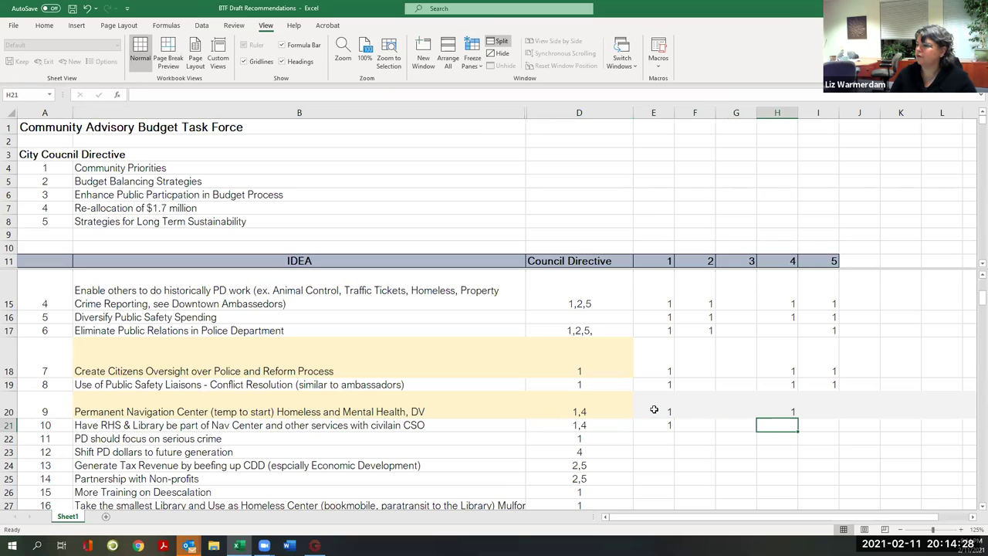
text(1)
key(Right)
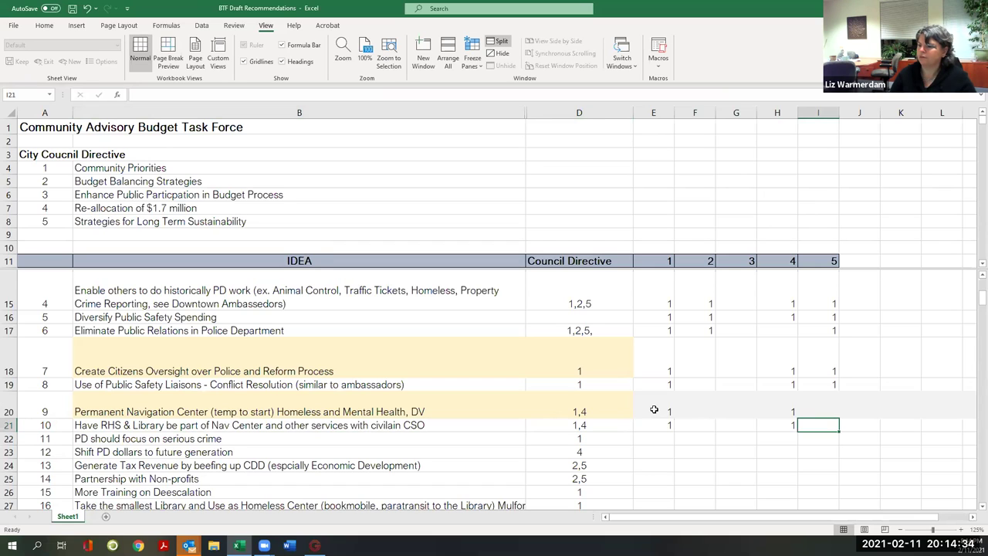
key(Return)
key(Left)
key(Left)
key(Left)
key(Left)
key(Left)
key(Left)
key(Left)
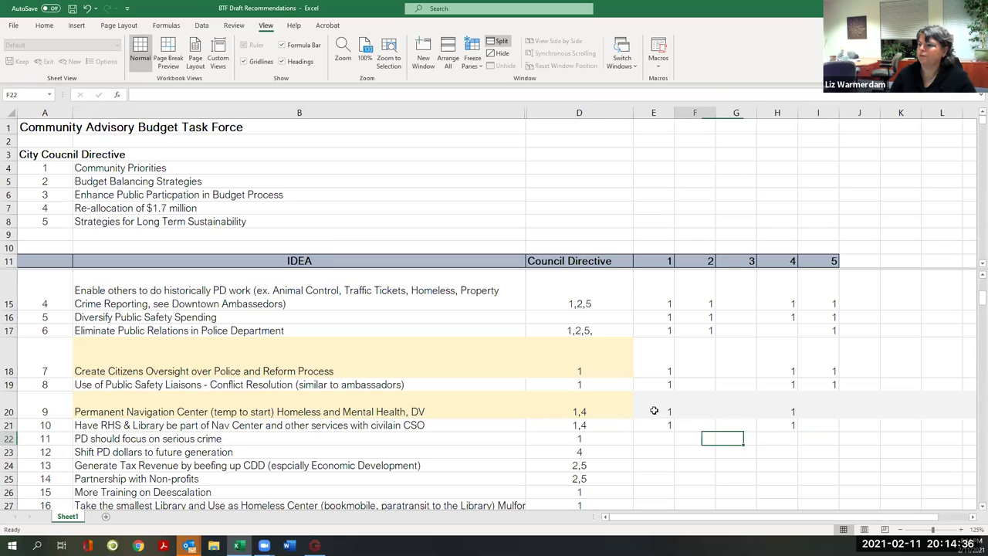
key(Right)
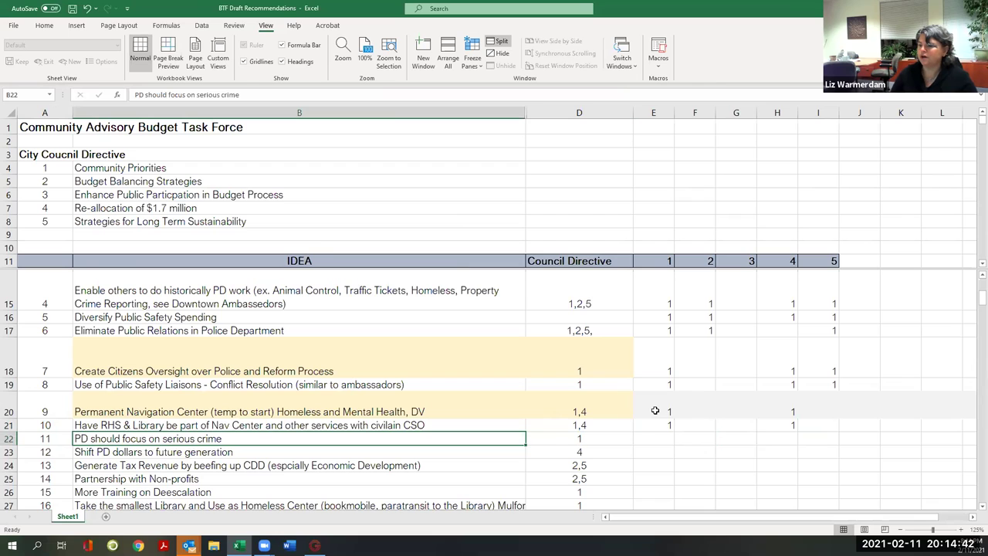
Enter 1 in E22, F22 and I22 for idea 11's directives 1, 2 and 5
key(Right)
key(Right)
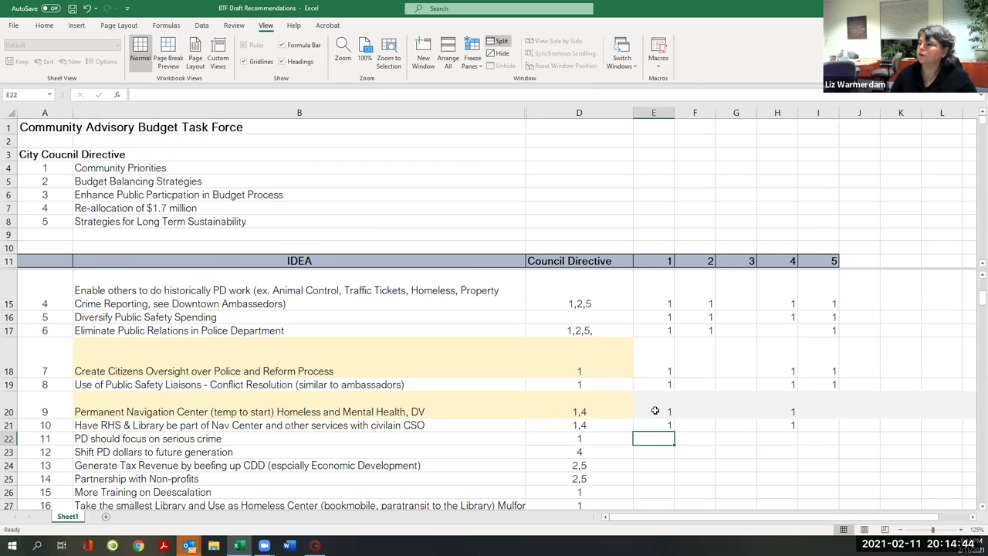
text(1)
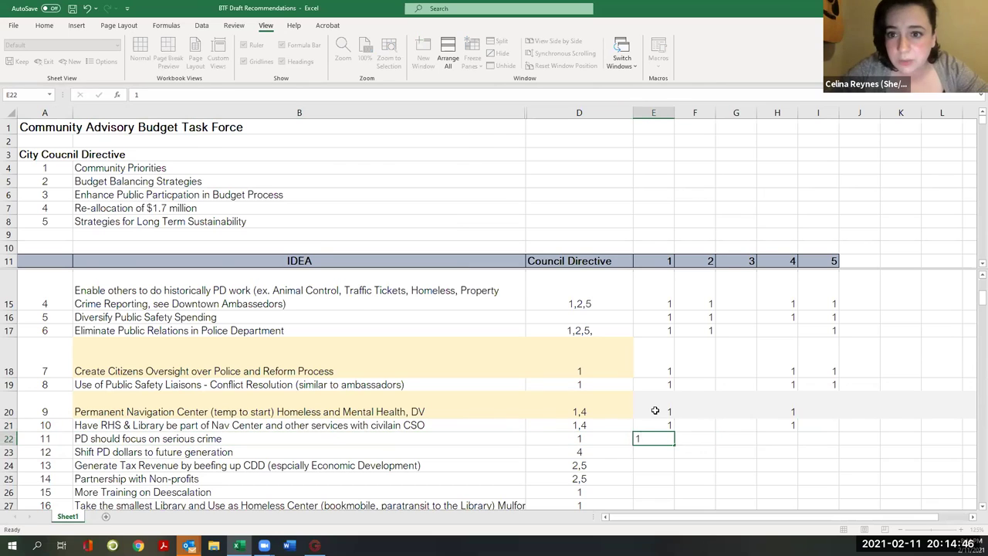
key(Right)
text(1)
key(Right)
key(Right)
key(Right)
text(1)
key(Return)
key(Left)
key(Left)
key(Left)
key(Left)
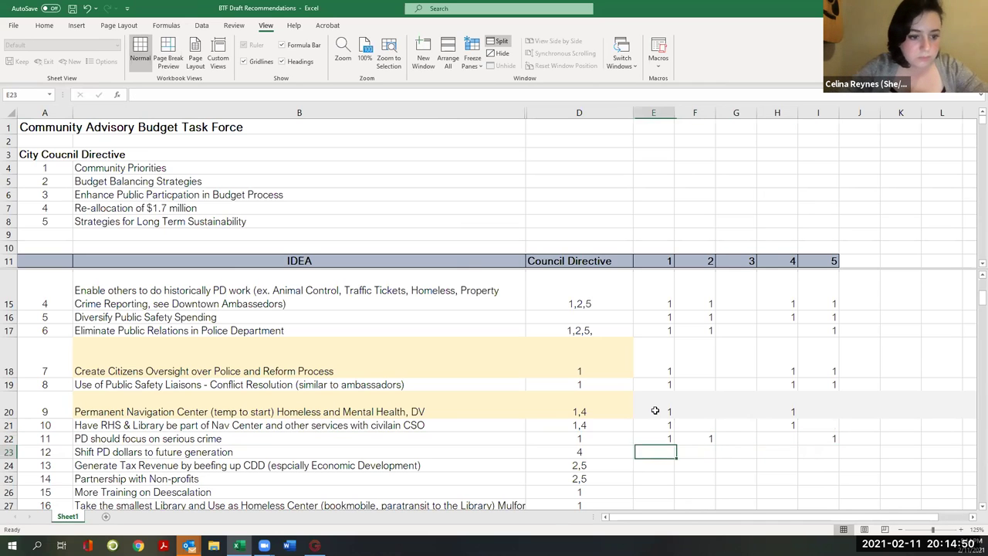
key(Left)
key(Left)
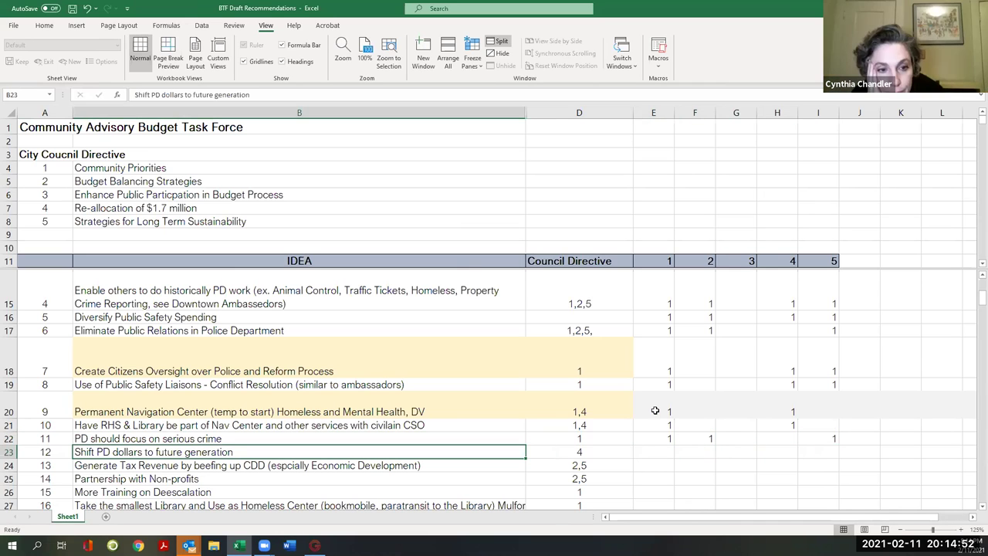
Add the remaining 1 in H22 for idea 11's directive 4
key(Up)
key(Right)
key(Right)
key(Right)
key(Right)
key(Right)
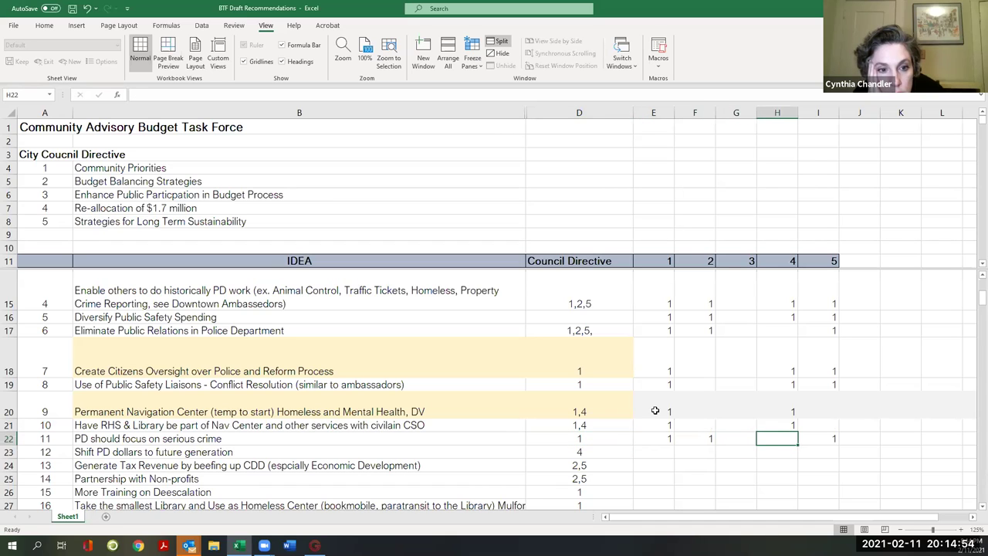
text(1)
key(Return)
key(Left)
key(Left)
key(Left)
key(Left)
key(Left)
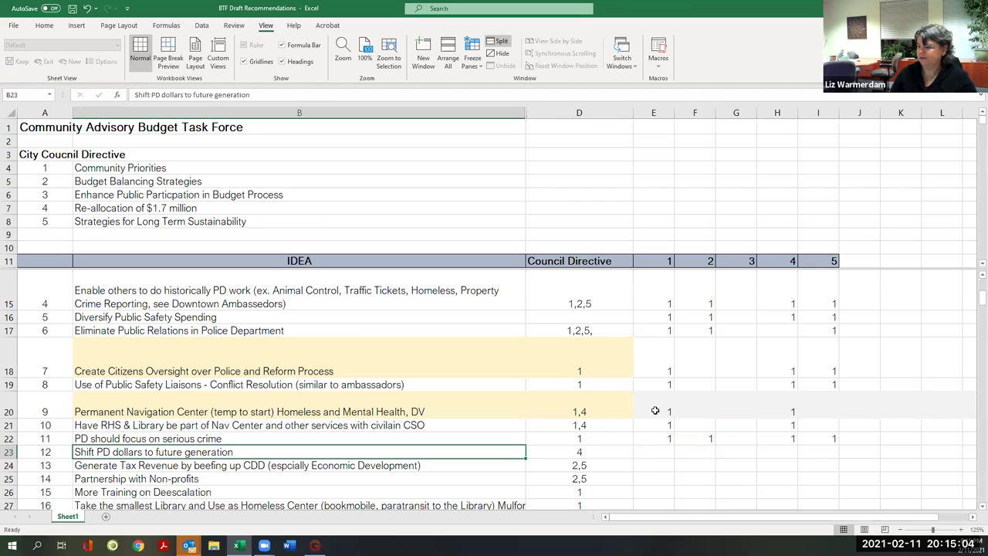
key(Right)
key(Right)
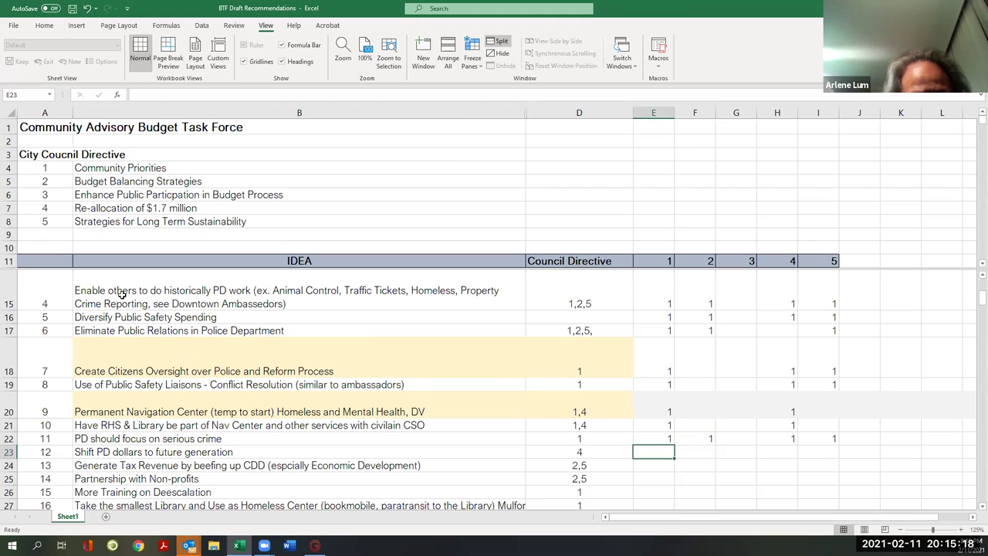
Clear the contents of A23:I23, deleting the 'Shift PD dollars to future generation' idea
click(101, 454)
drag(56, 453, 838, 457)
key(ctrl+c)
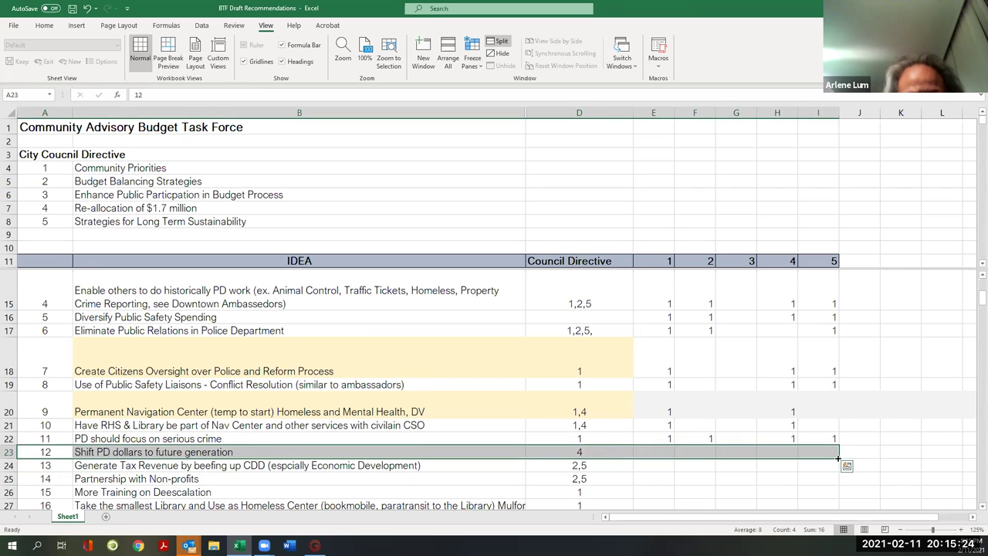
key(Delete)
scroll(603, 498, down, 1)
scroll(603, 498, down, 1)
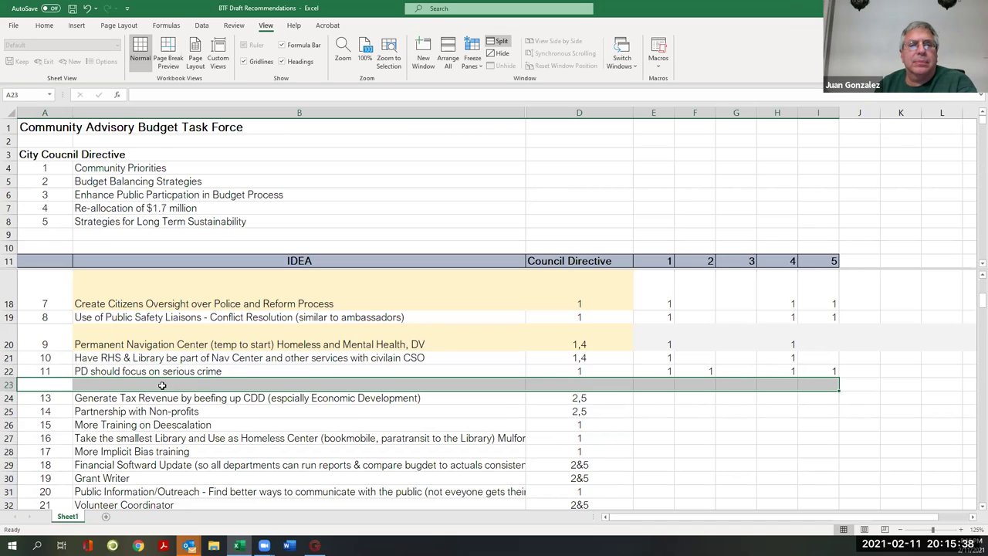
click(85, 8)
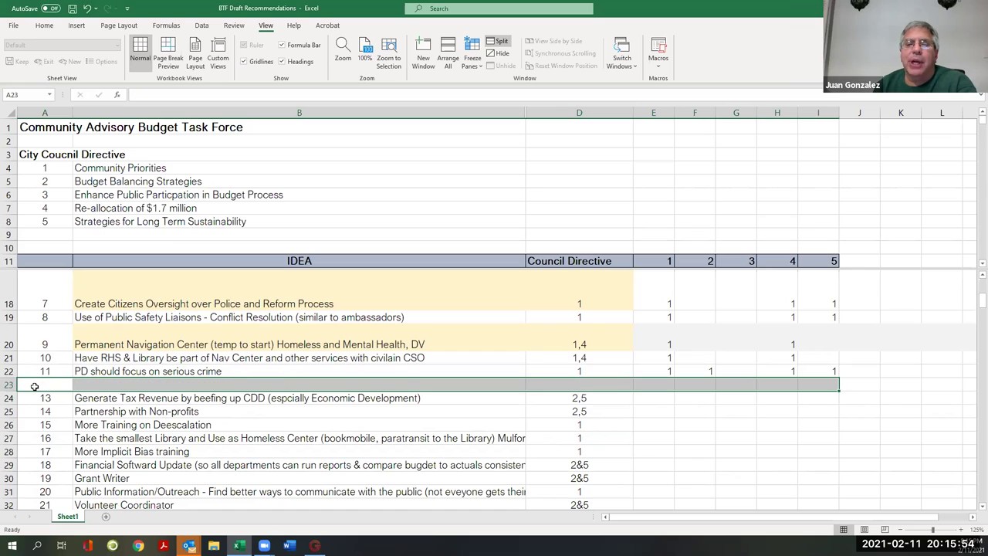
key(ctrl+v)
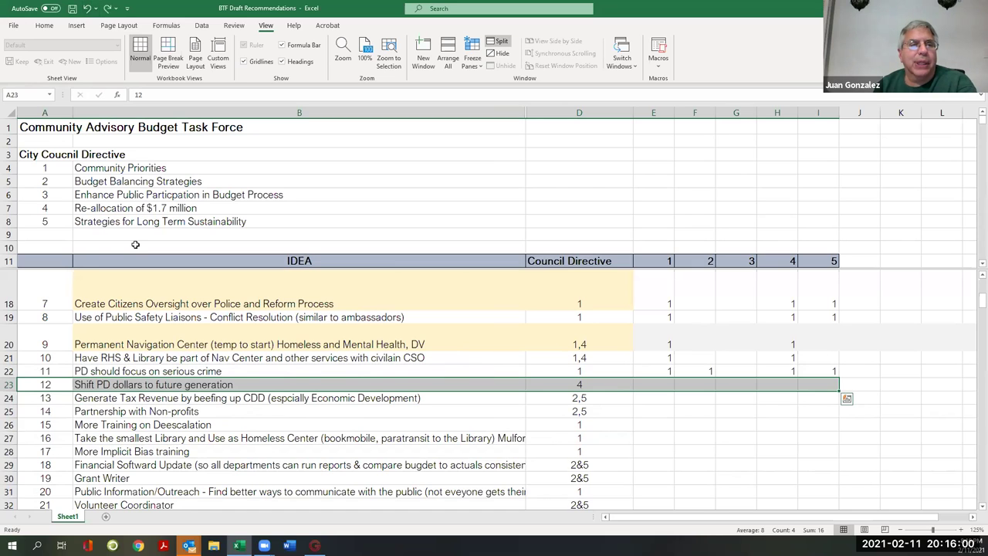
key(Delete)
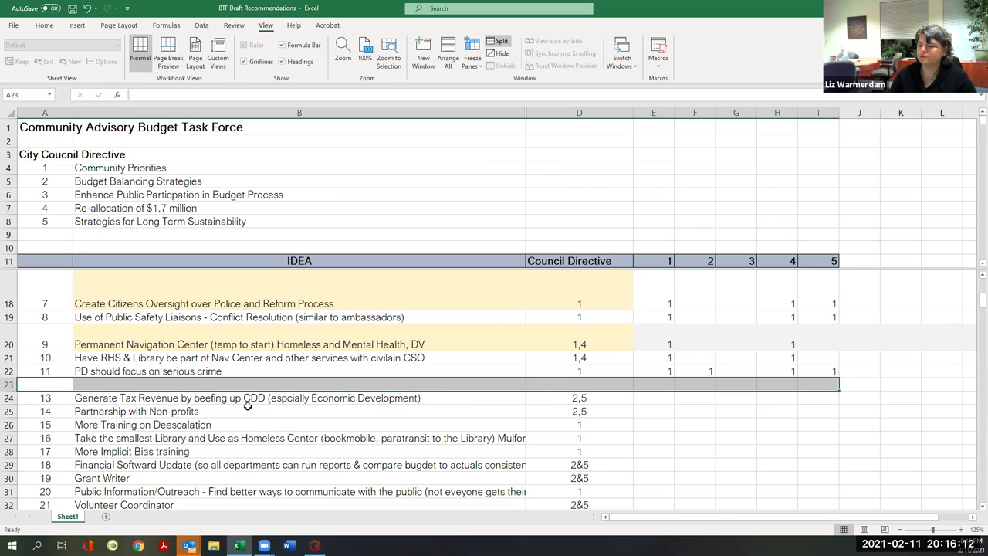
Enter 1 in F24 and I24 for idea 13's directives 2 and 5
click(689, 399)
text(1)
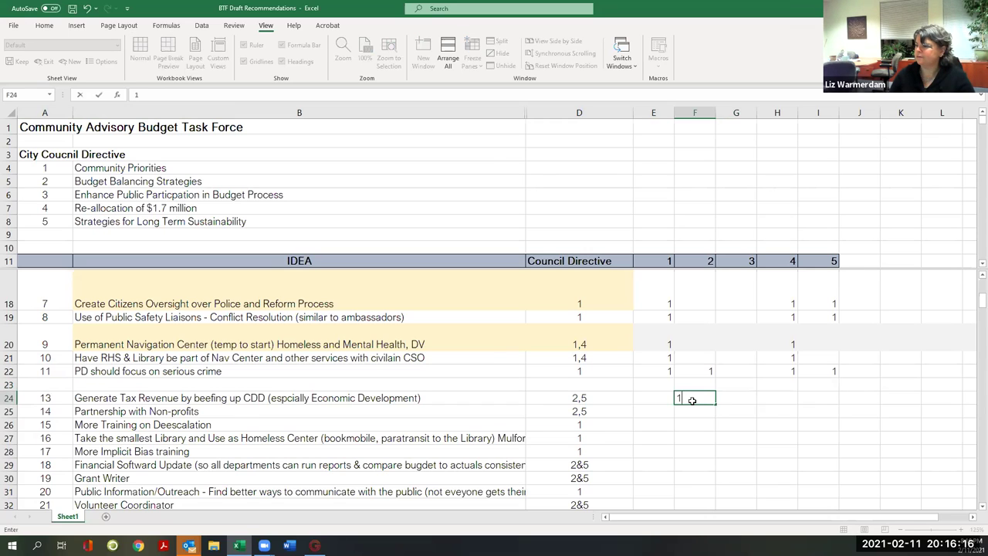
key(Right)
key(Right)
key(Right)
text(1)
key(Return)
key(Left)
key(Left)
key(Left)
key(Left)
key(Left)
key(Left)
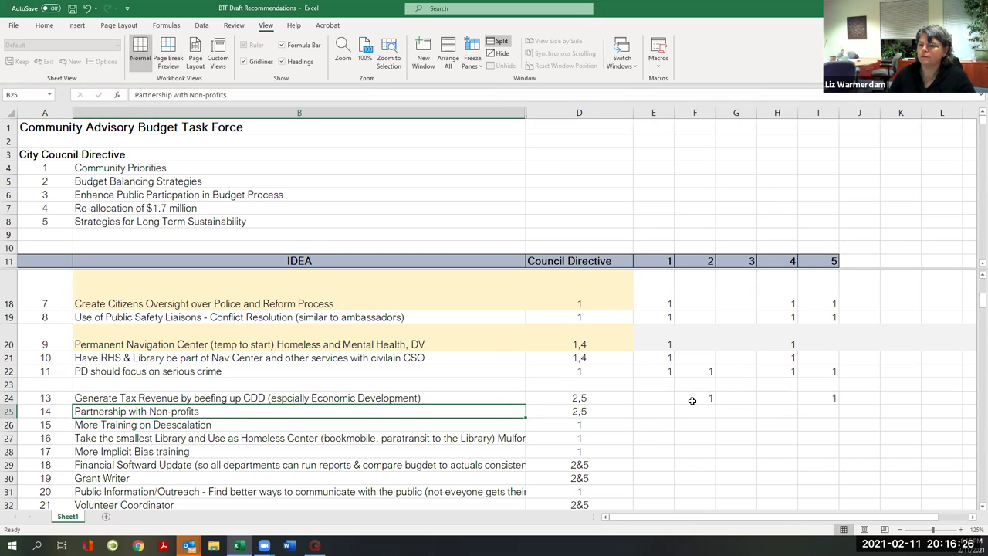
scroll(693, 400, up, 1)
scroll(692, 400, down, 2)
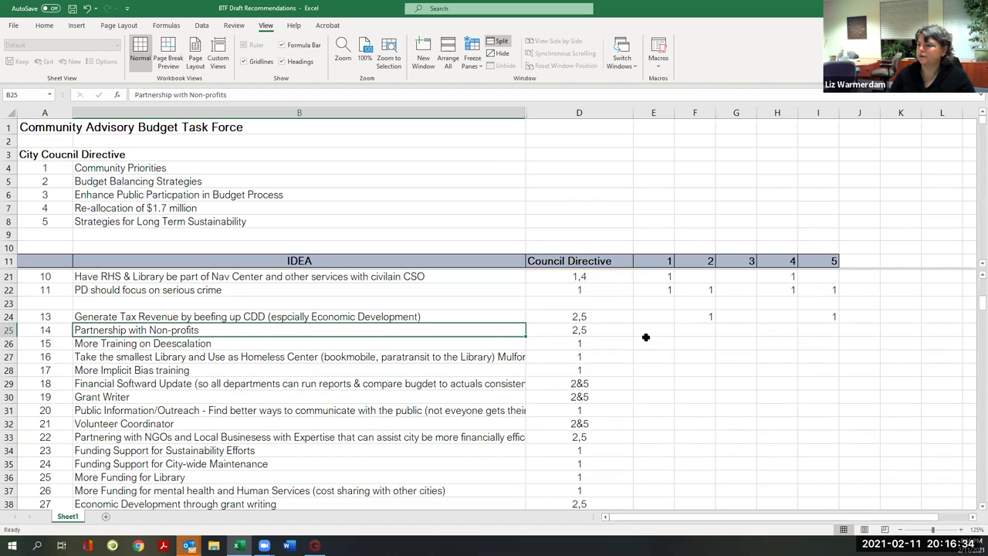
Enter 1 in F25 and I25 for idea 14's directives 2 and 5
click(697, 333)
text(1)
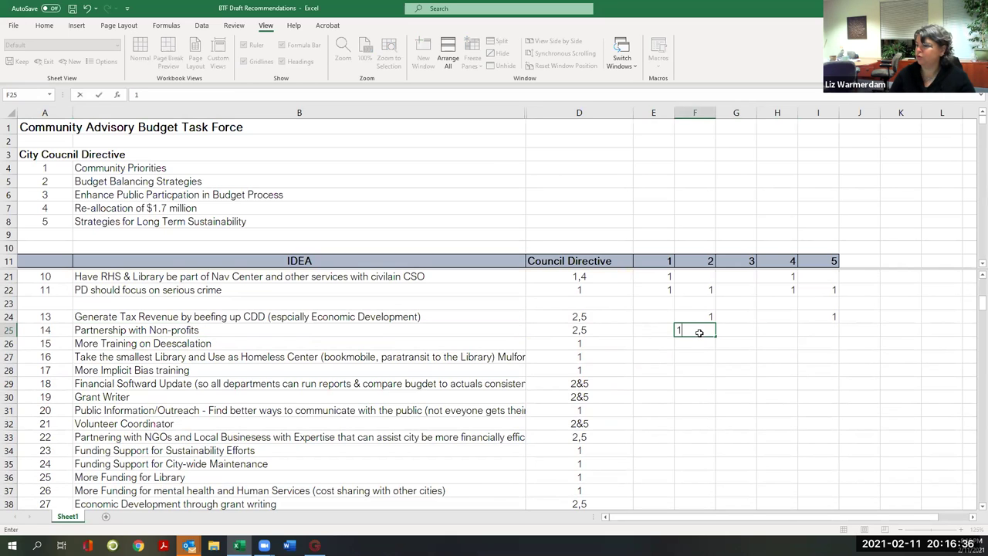
key(Right)
key(Right)
key(Right)
text(1)
key(Return)
key(Left)
key(Left)
key(Left)
key(Left)
key(Left)
key(Left)
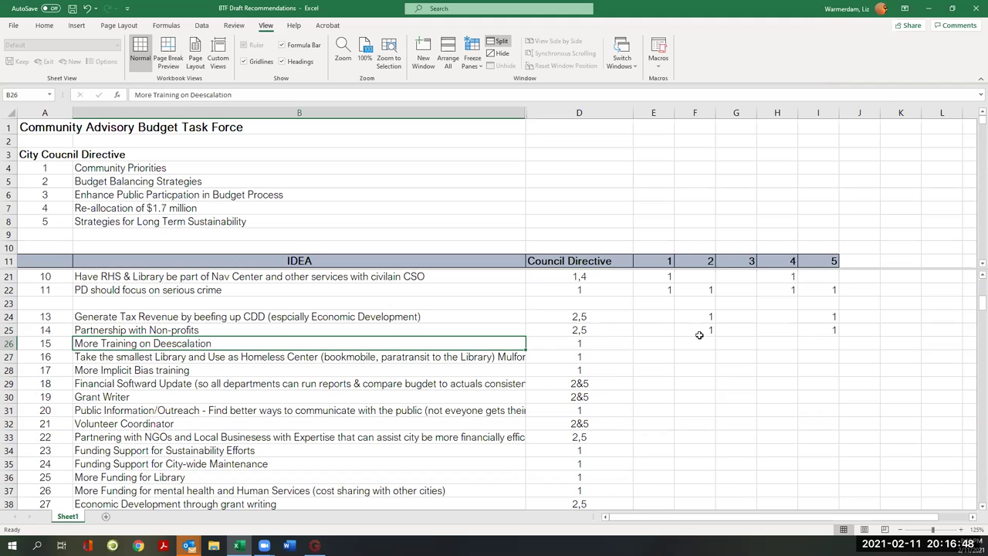
Add 1s in H25 and E25 for idea 14's directives 4 and 1
key(Up)
key(Right)
key(Right)
key(Right)
key(Right)
key(Right)
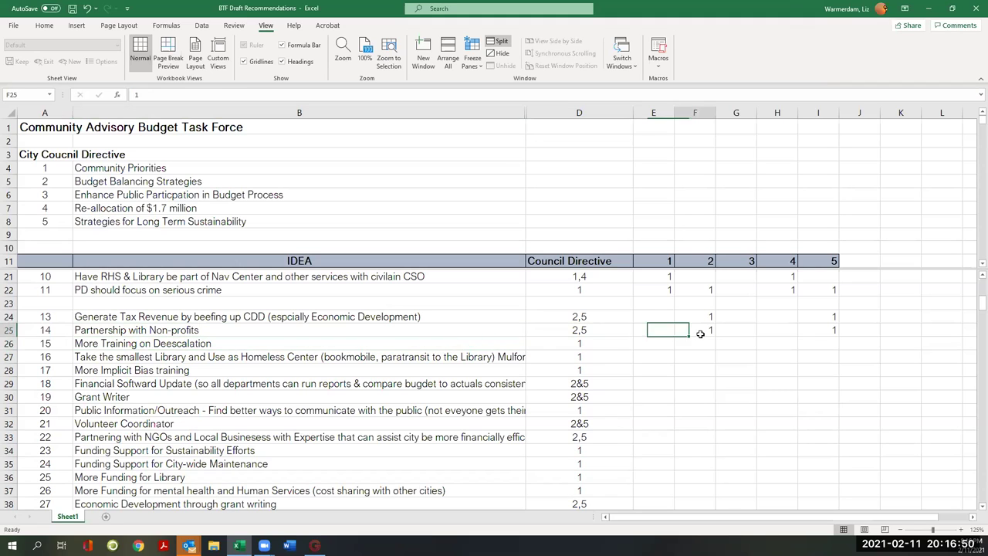
text(1)
key(Return)
key(Up)
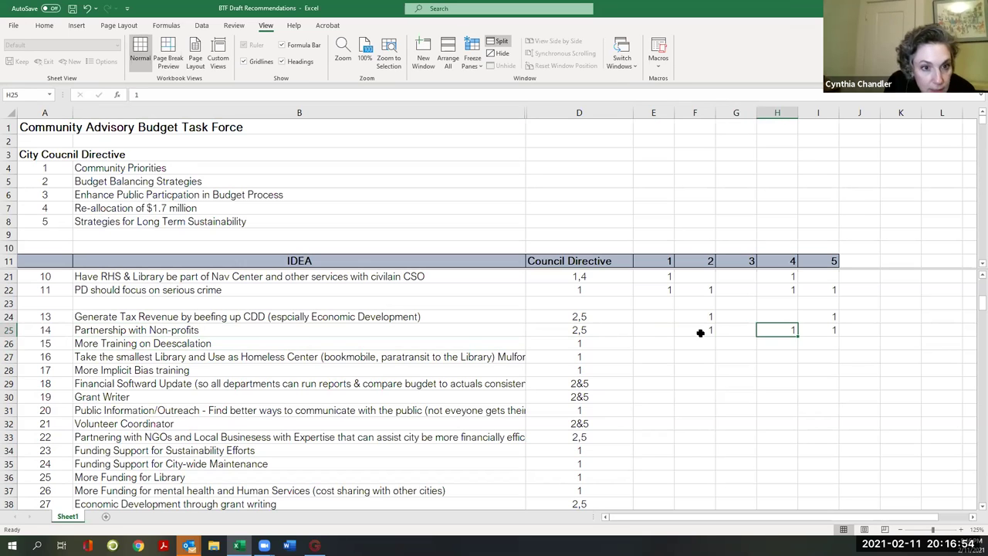
key(Left)
key(Left)
key(Left)
text(1)
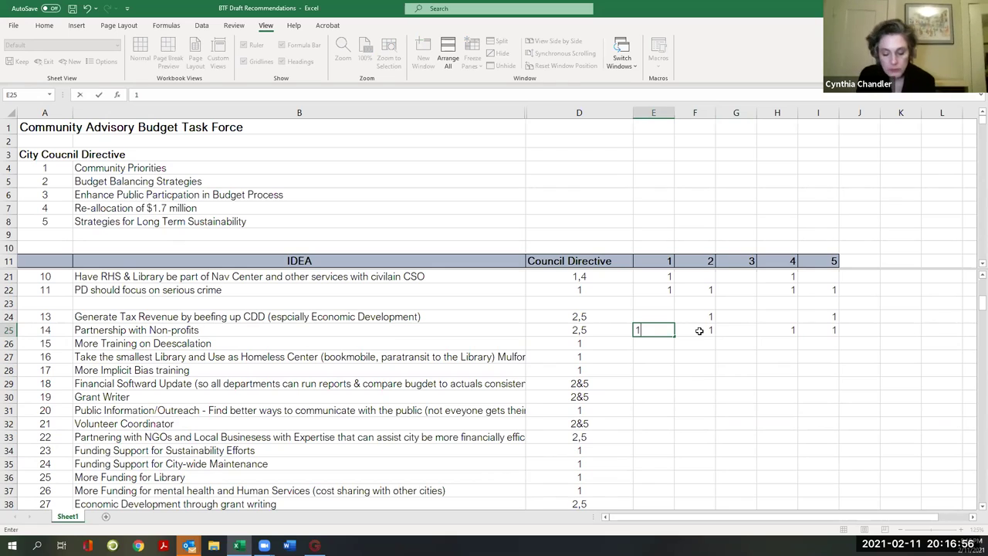
key(Return)
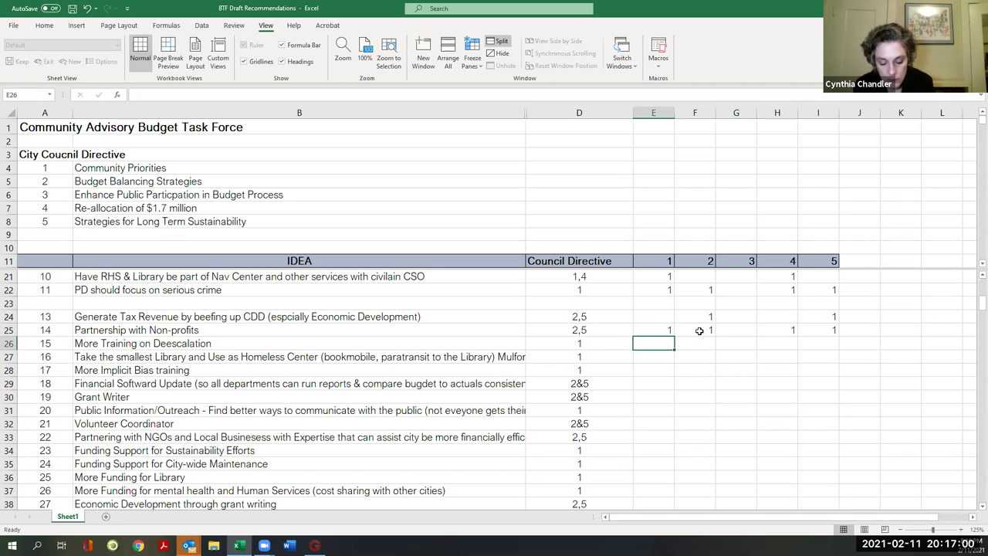
key(Left)
key(Left)
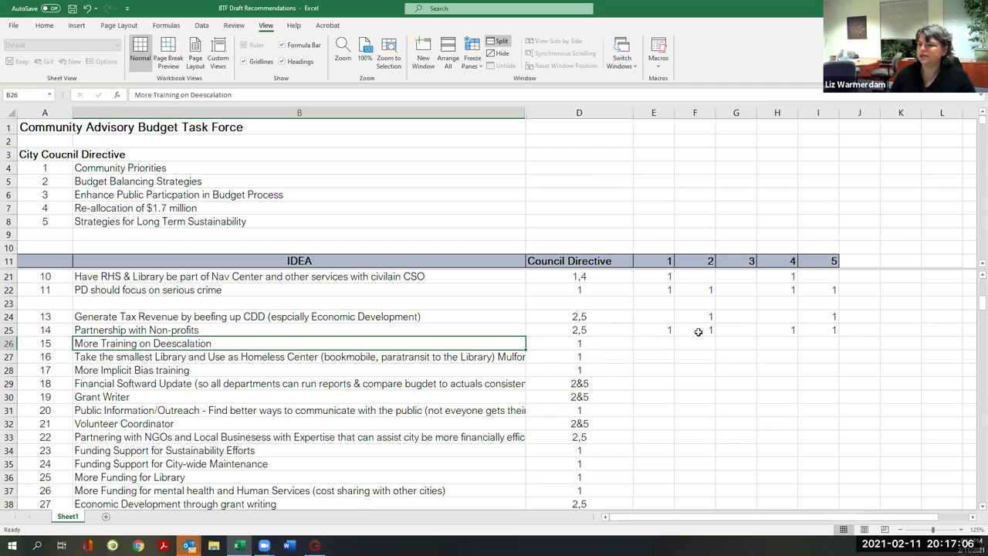
Enter 1s under directives 1, 4 and 5 for More Training on Deescalation
key(Right)
key(Right)
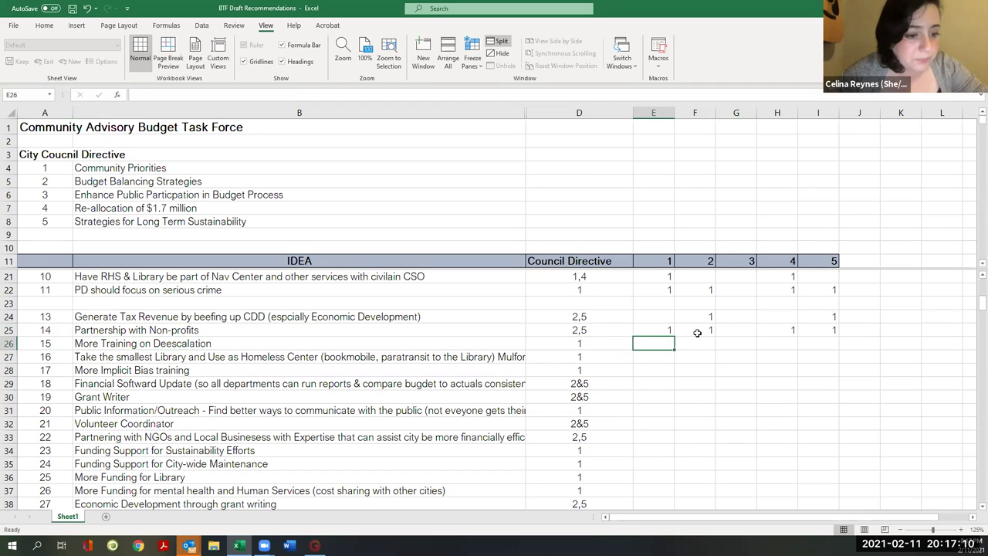
text(1)
key(Right)
key(Right)
key(Right)
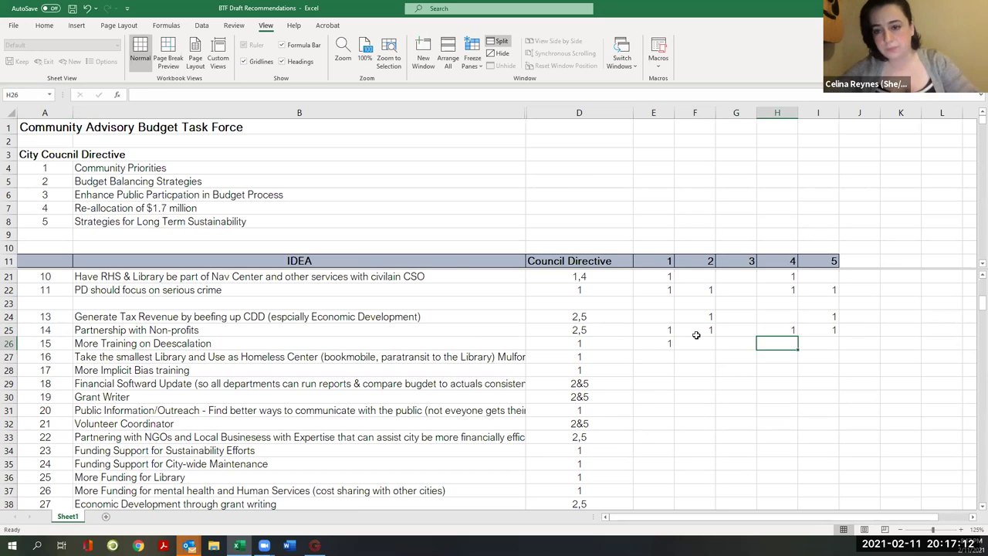
text(1)
key(Right)
text(1)
key(Right)
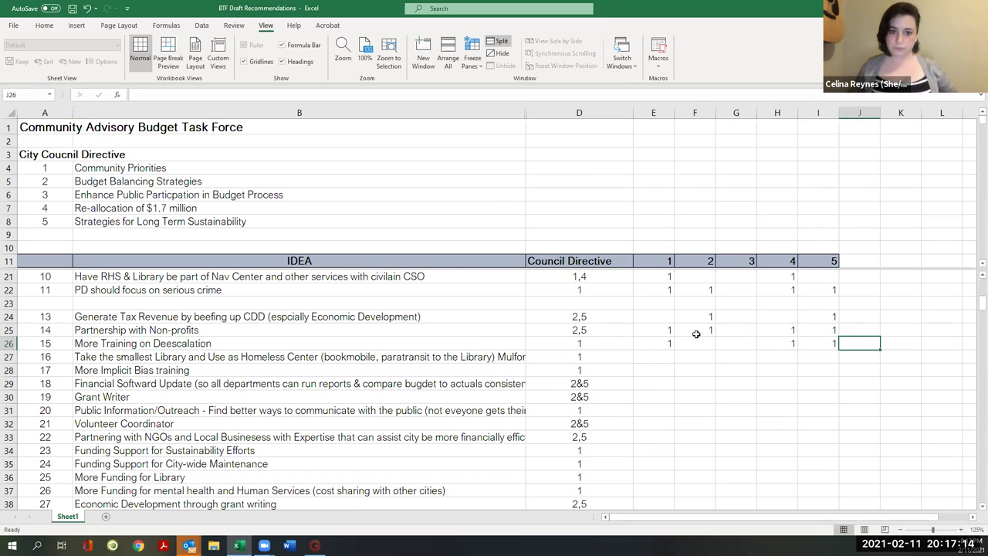
key(Left)
key(Left)
key(Left)
key(Left)
key(Left)
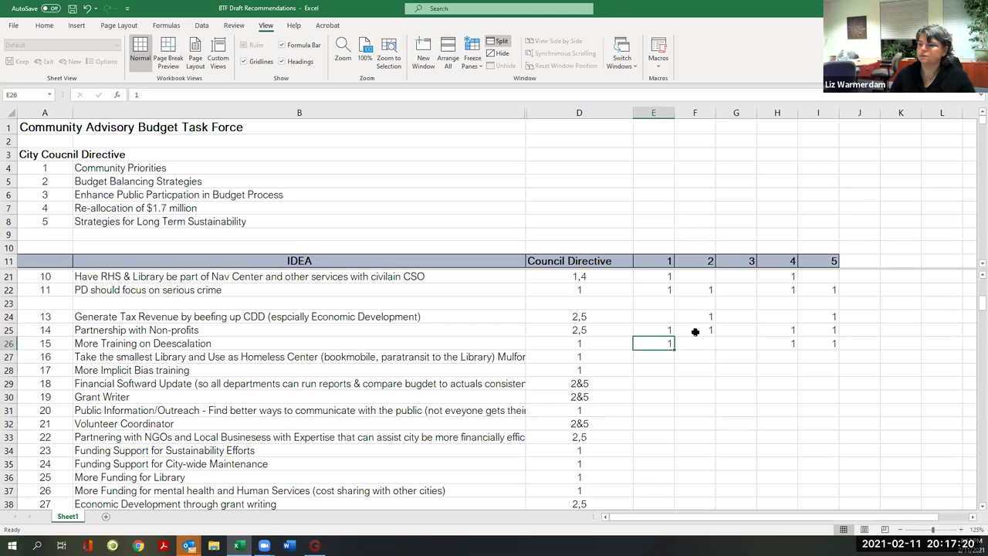
Add a 1 in F26 for directive 2
key(Down)
key(Left)
key(Left)
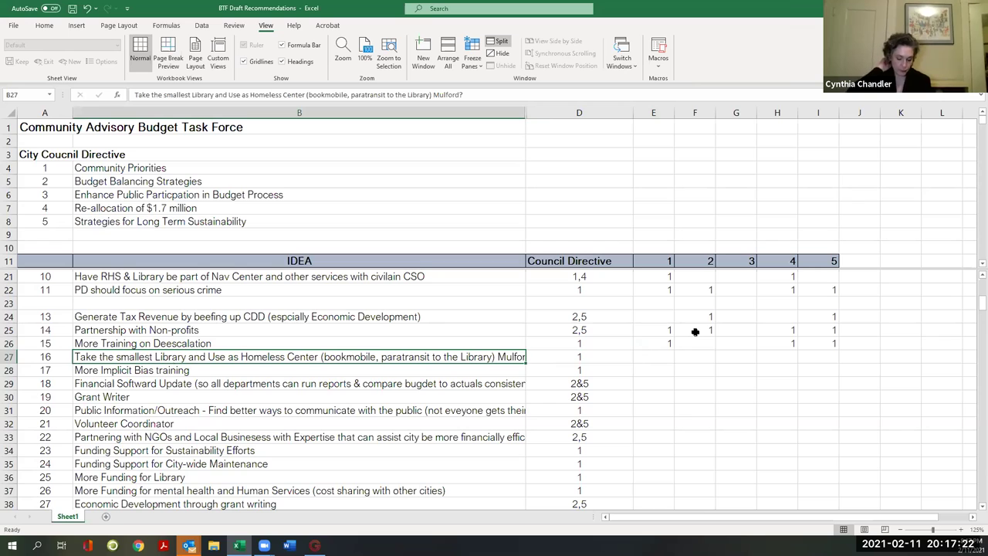
key(Up)
key(Right)
key(Right)
key(Right)
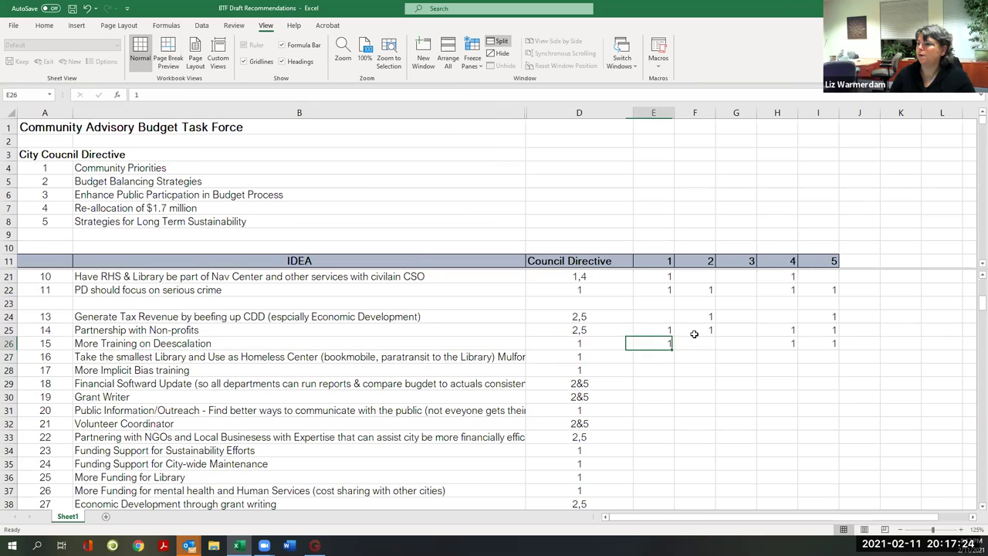
text(1)
key(Return)
key(Left)
key(Left)
key(Left)
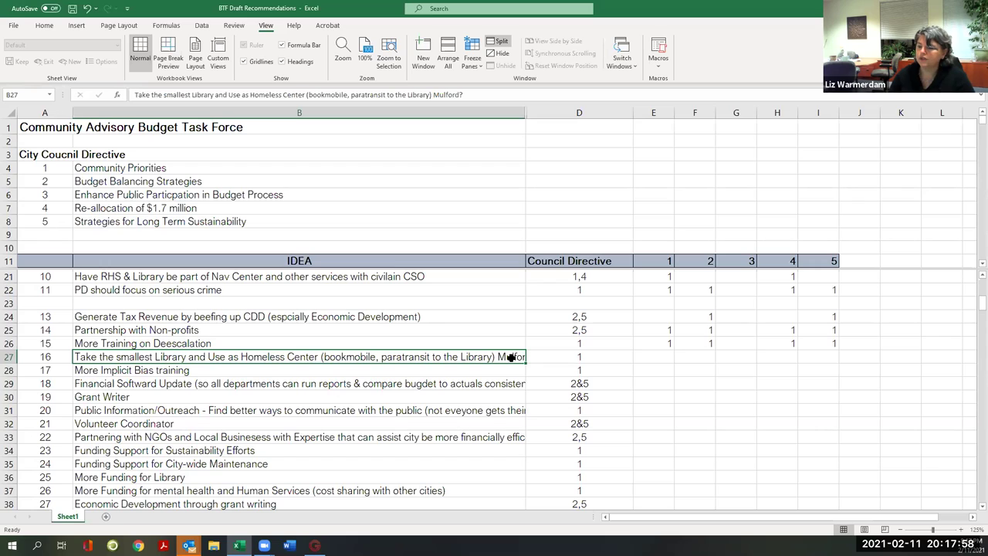
Enter 1 in E27, F27 and I27 for the small-library homeless center idea
key(Right)
key(Right)
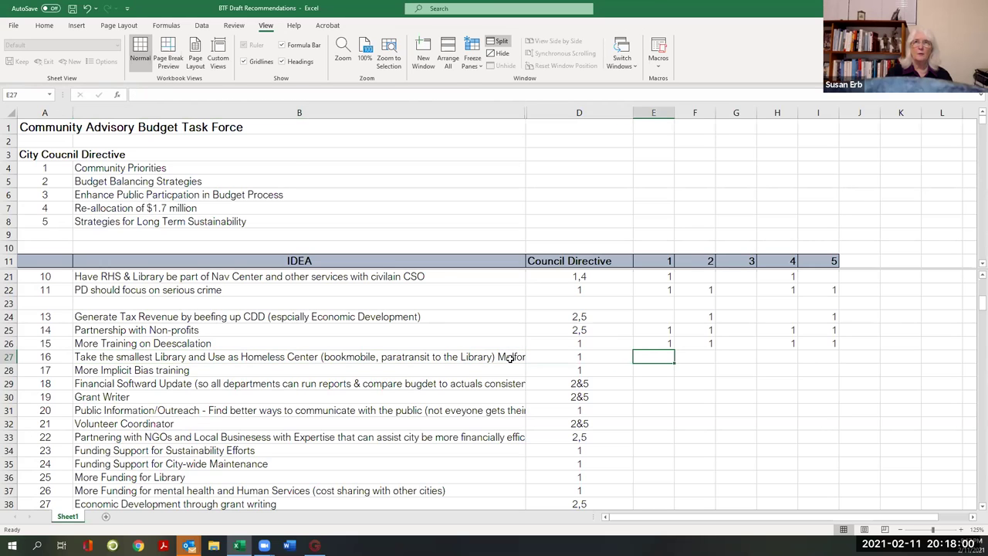
text(1)
key(Right)
text(1)
key(Right)
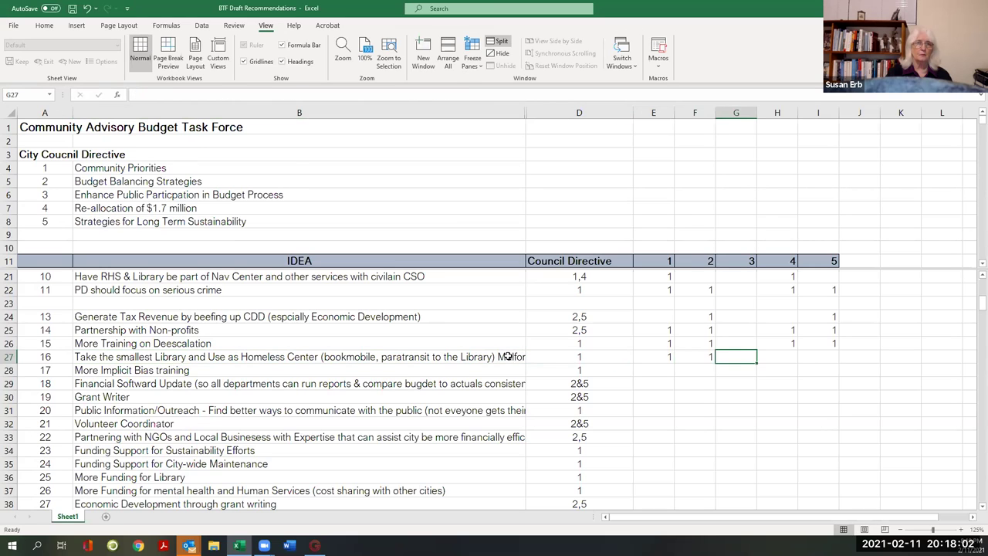
key(Right)
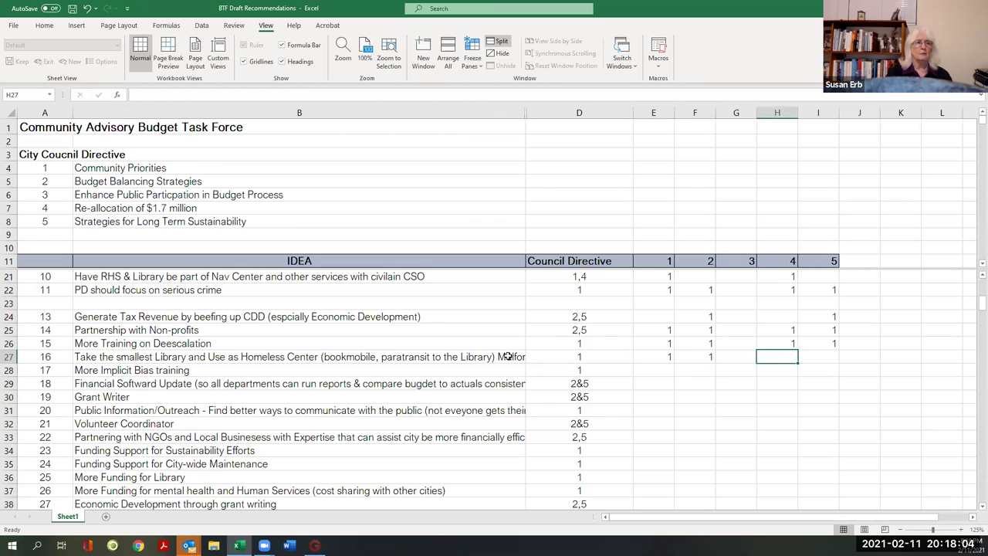
key(Right)
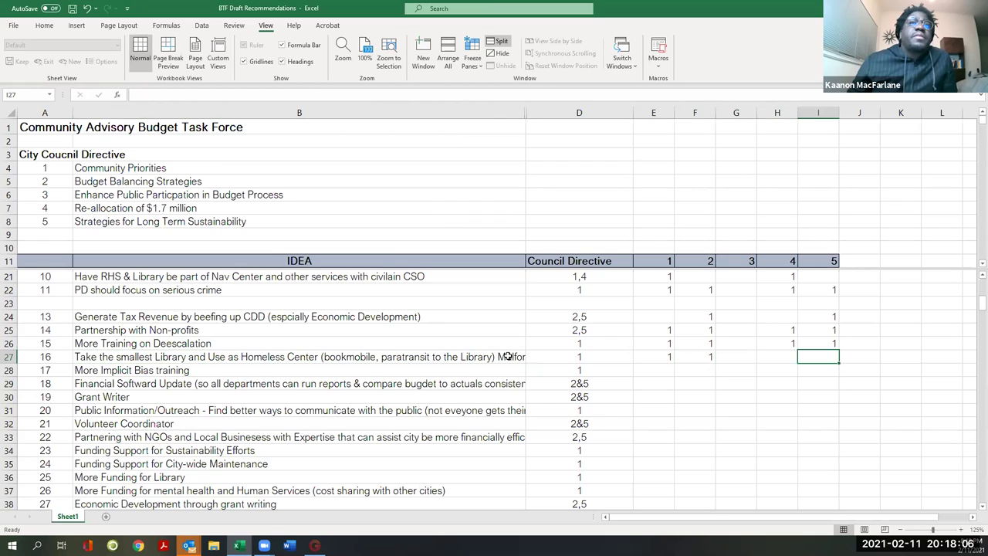
text(1)
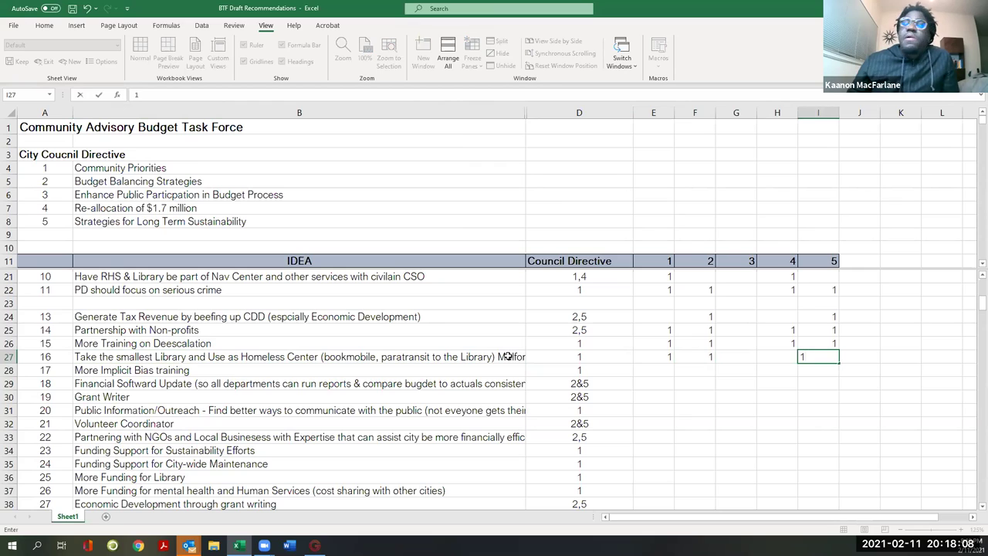
key(Left)
key(Down)
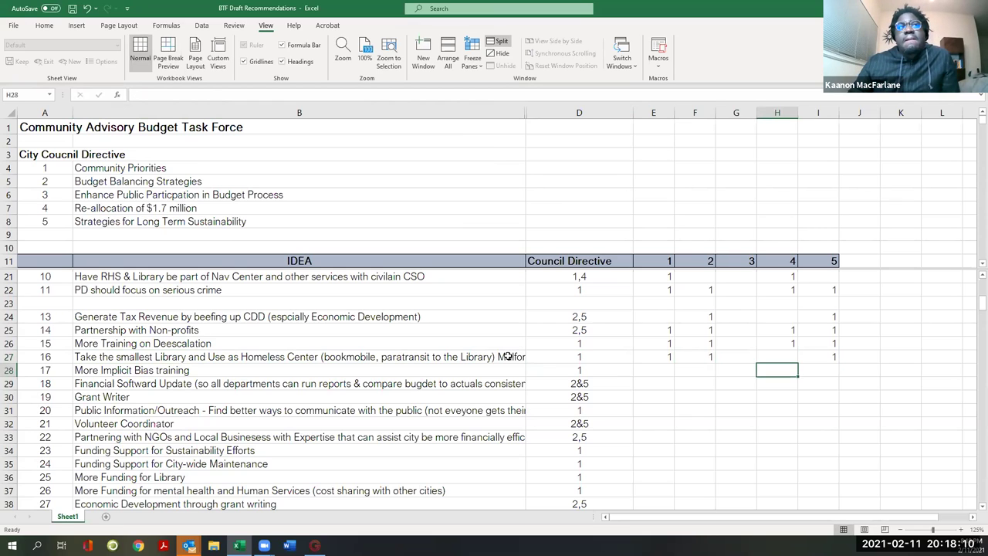
key(Left)
key(Left)
key(Left)
key(Left)
key(Left)
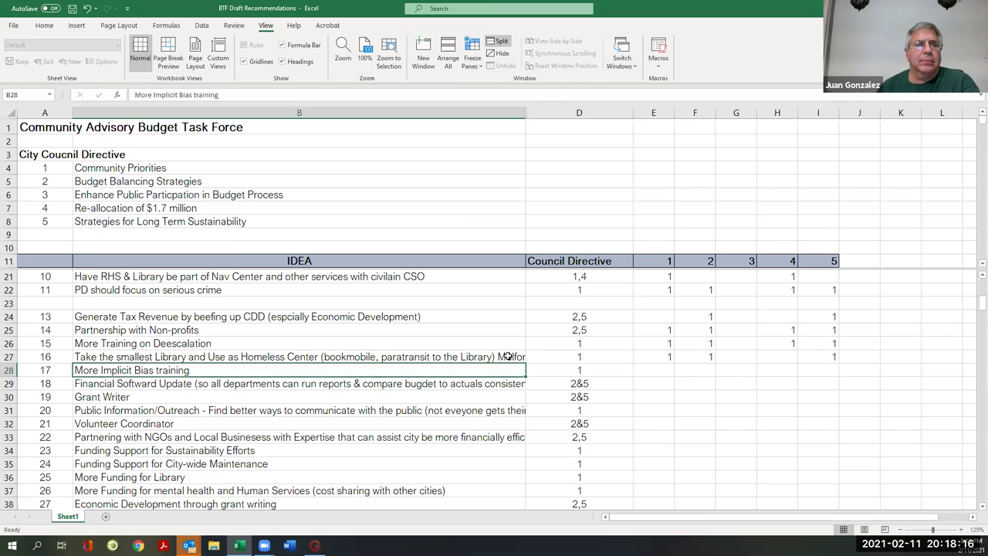
Enter 1 in I28 and H28 for More Implicit Bias training (directives 5 and 4)
key(Right)
key(Right)
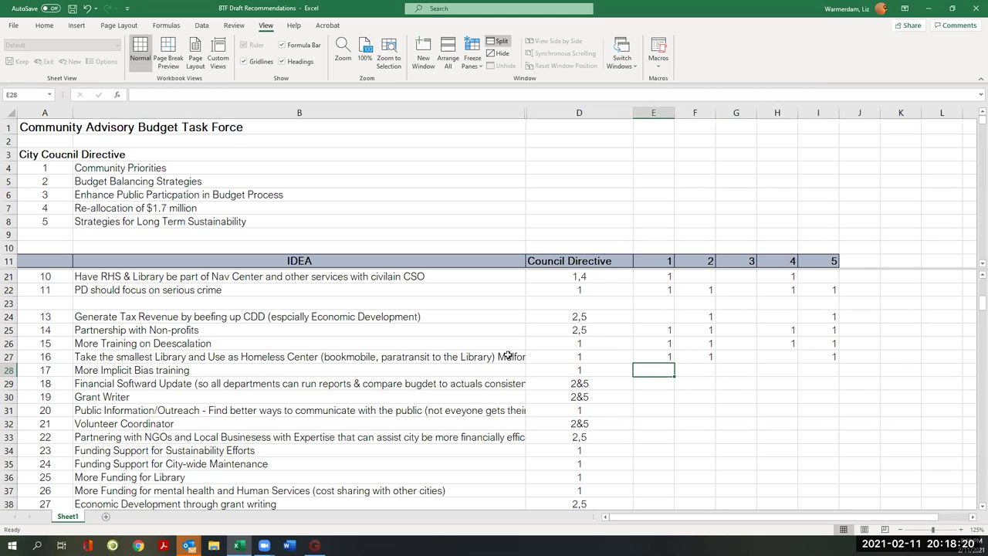
key(Right)
key(Right)
key(Right)
key(Right)
text(1)
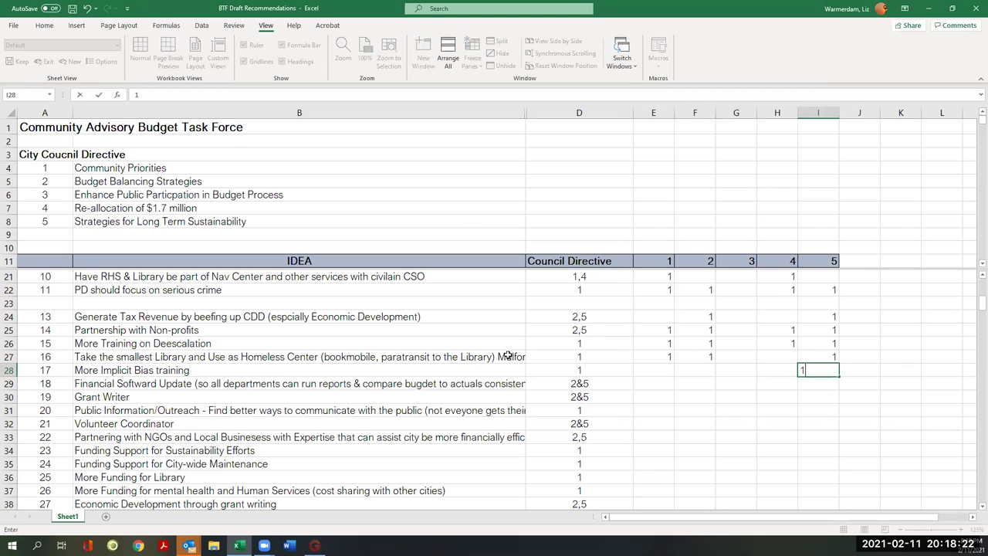
key(Left)
key(Left)
key(Left)
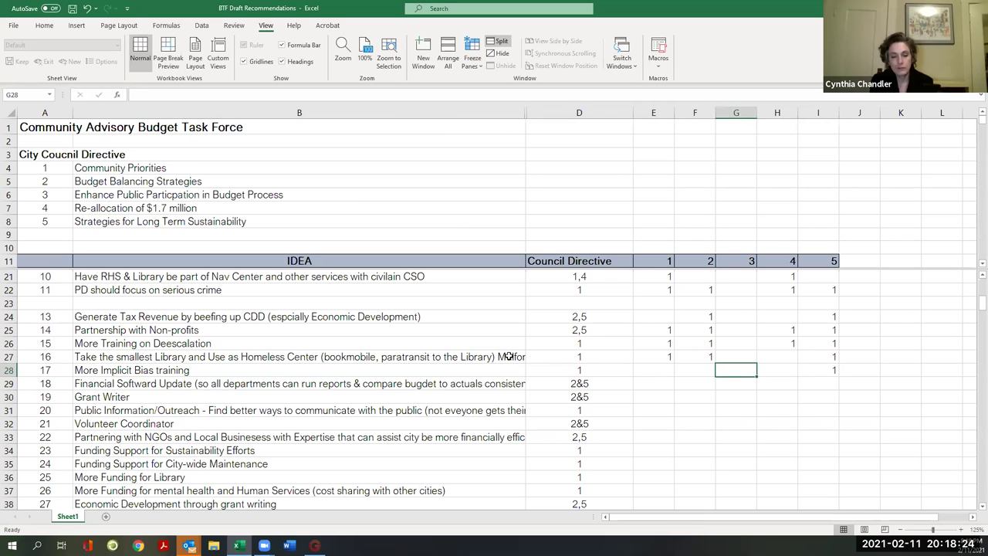
key(Left)
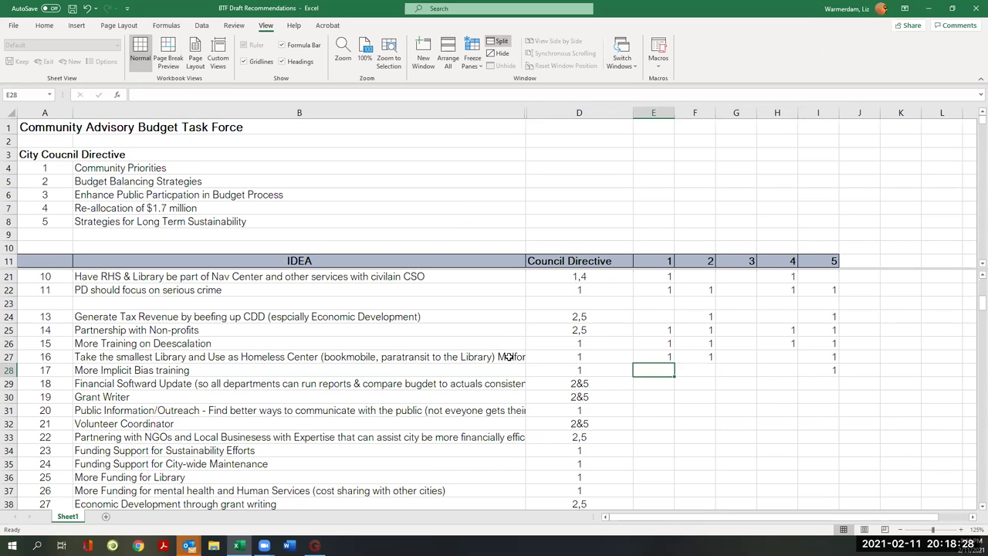
key(Right)
key(Right)
key(Right)
key(Right)
key(Left)
text(1)
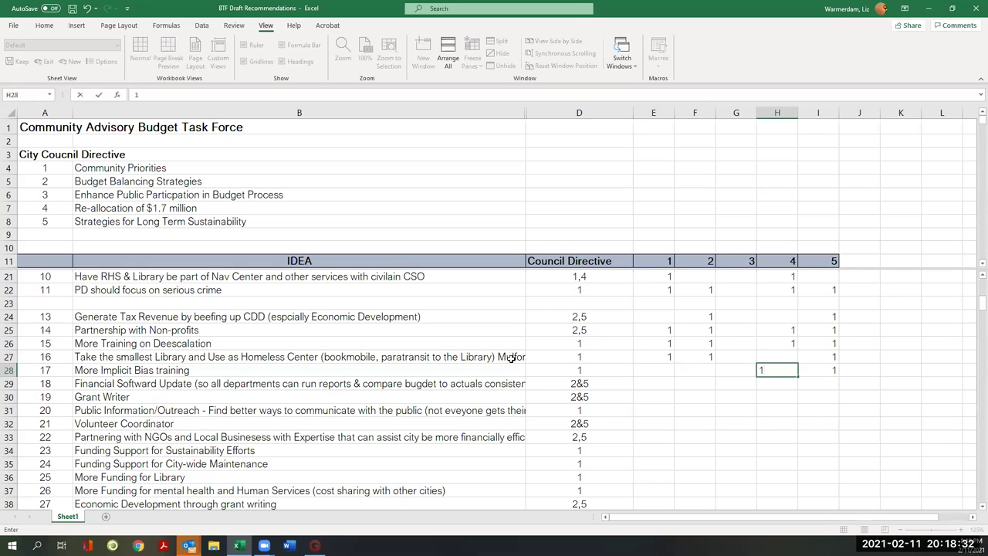
key(Left)
key(Left)
key(Left)
key(Left)
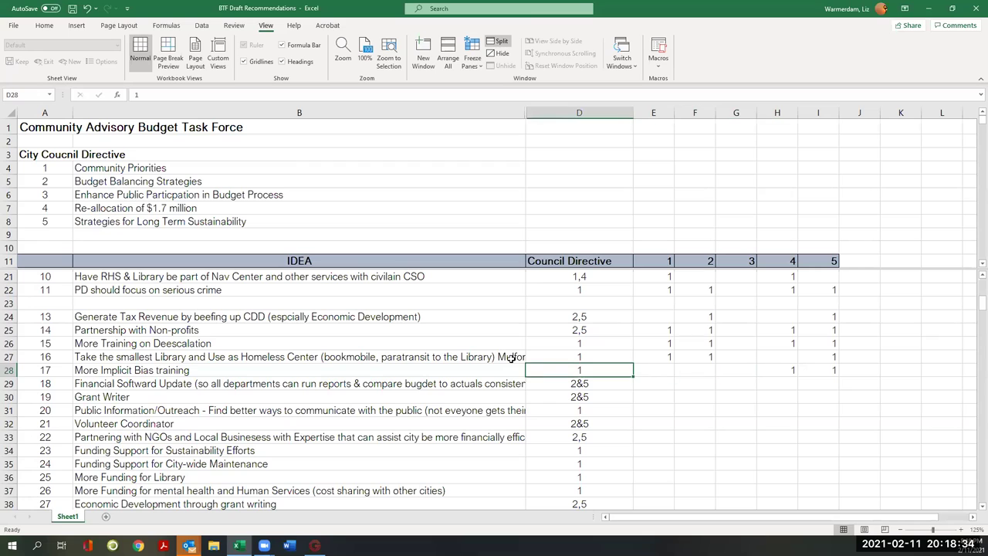
key(Down)
key(Left)
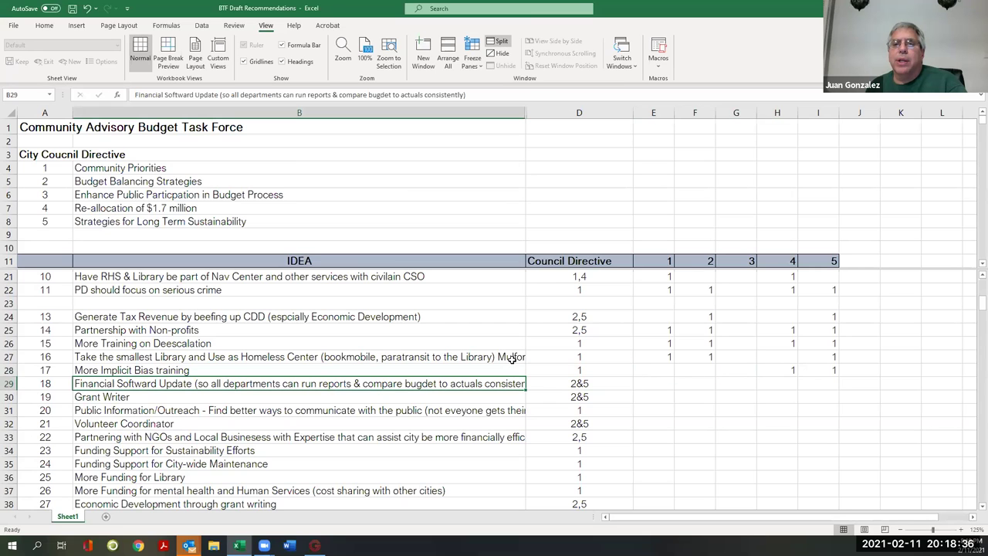
Put a 1 under directive 1 for idea 17
key(Up)
key(Right)
key(Right)
text(1)
key(Return)
key(Left)
key(Left)
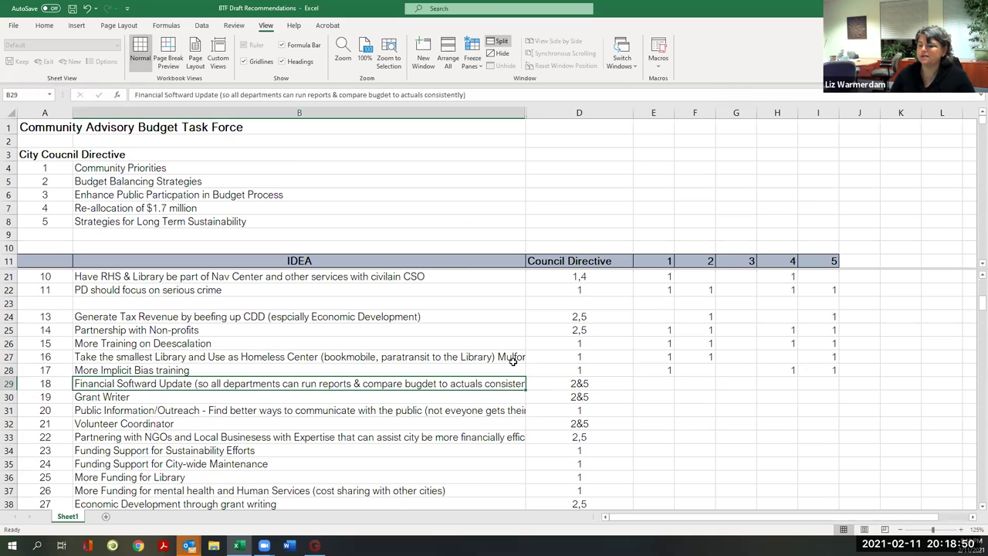
Mark idea 18 with 1s under directives 2 and 5
key(Right)
key(Right)
key(Right)
text(1)
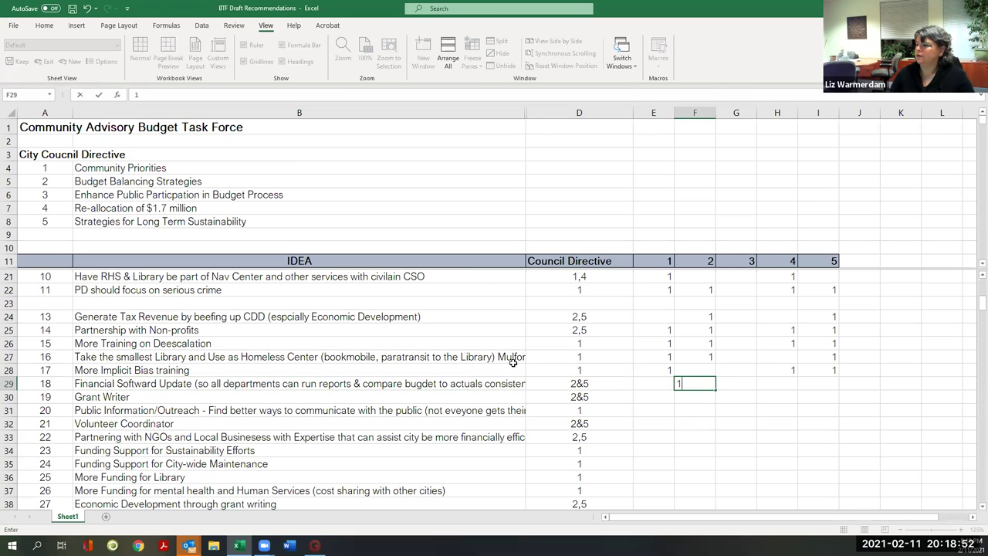
key(Right)
key(Right)
key(Right)
text(1)
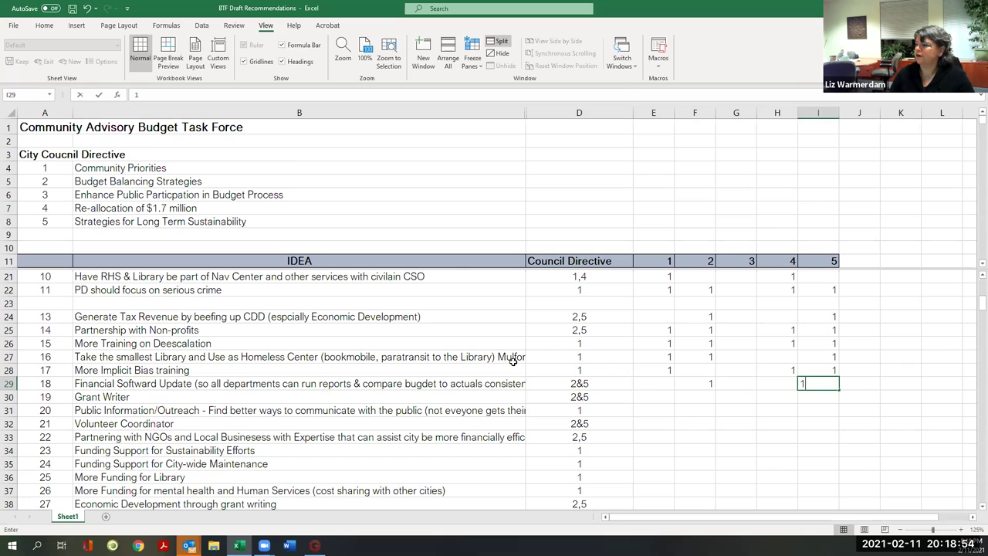
key(Return)
key(Left)
key(Left)
key(Left)
key(Left)
key(Left)
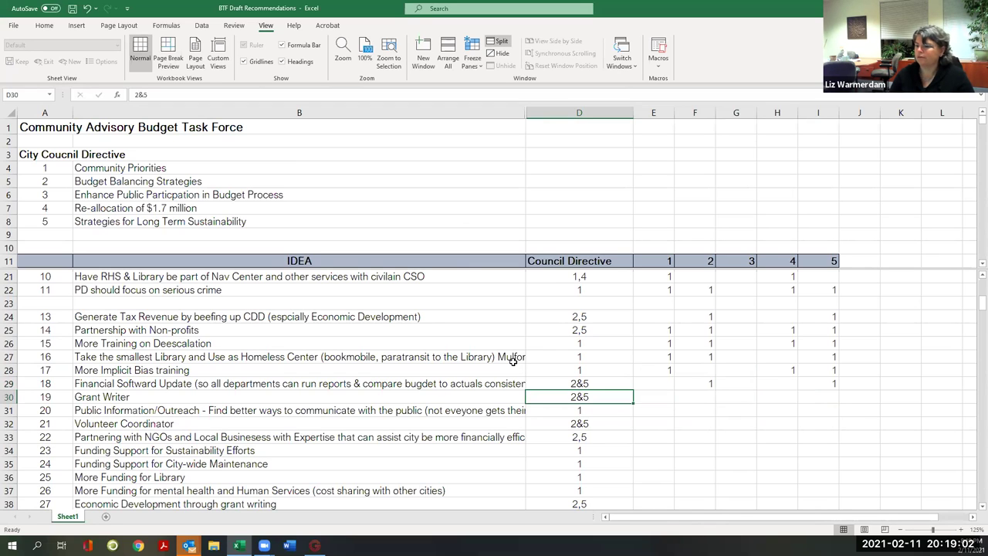
Mark idea 19, Grant Writer, with 1s under directives 2 and 5
key(Up)
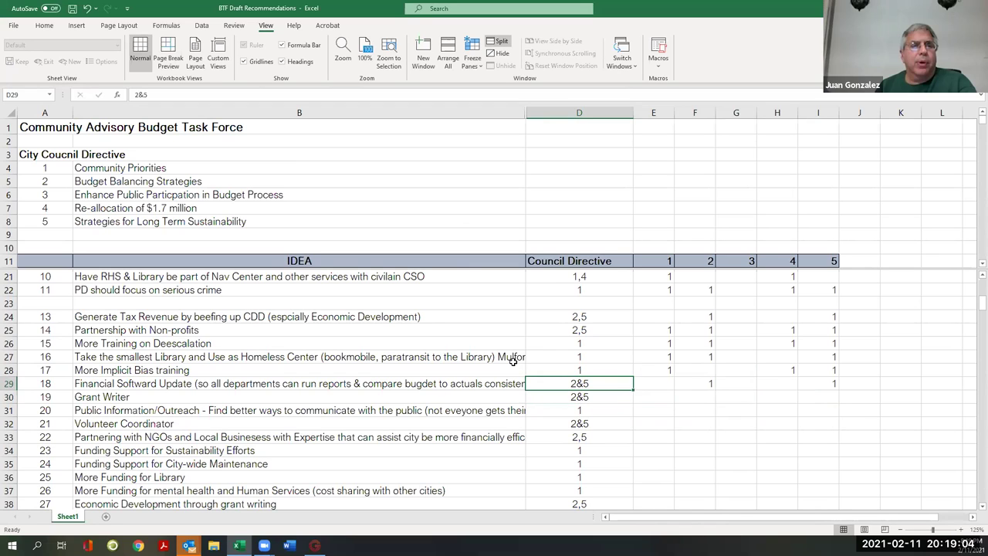
key(Down)
key(Left)
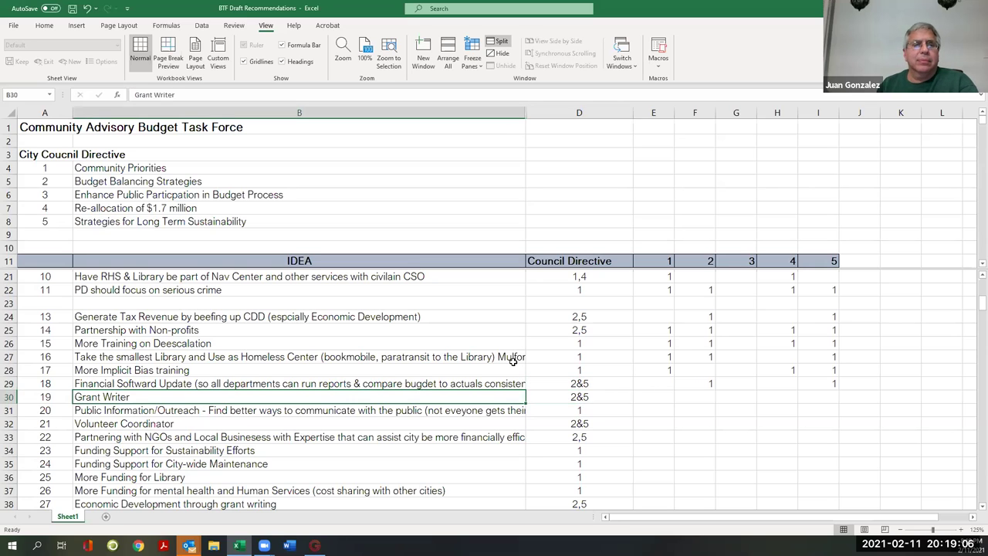
key(Right)
key(Right)
key(Right)
text(1)
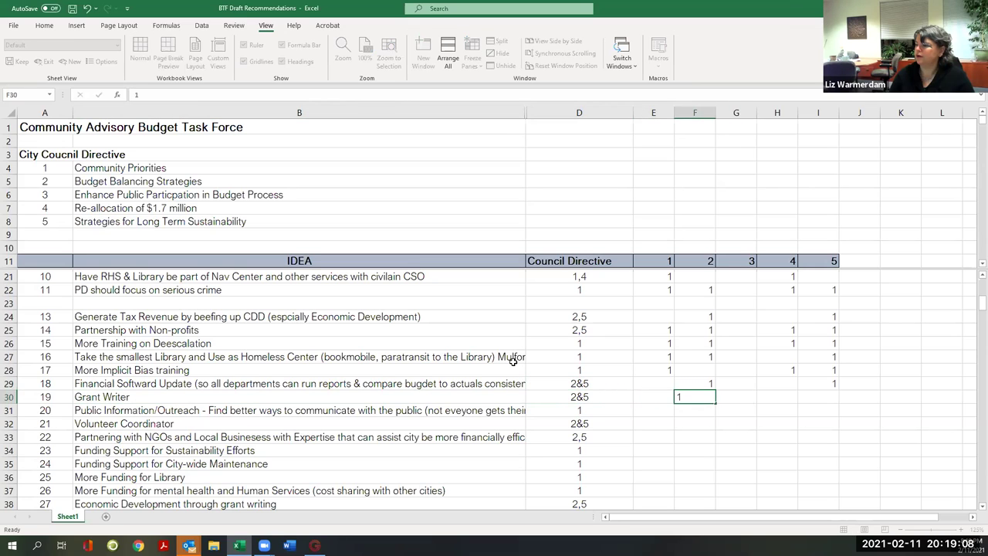
key(Right)
key(Right)
key(Right)
text(1)
key(Return)
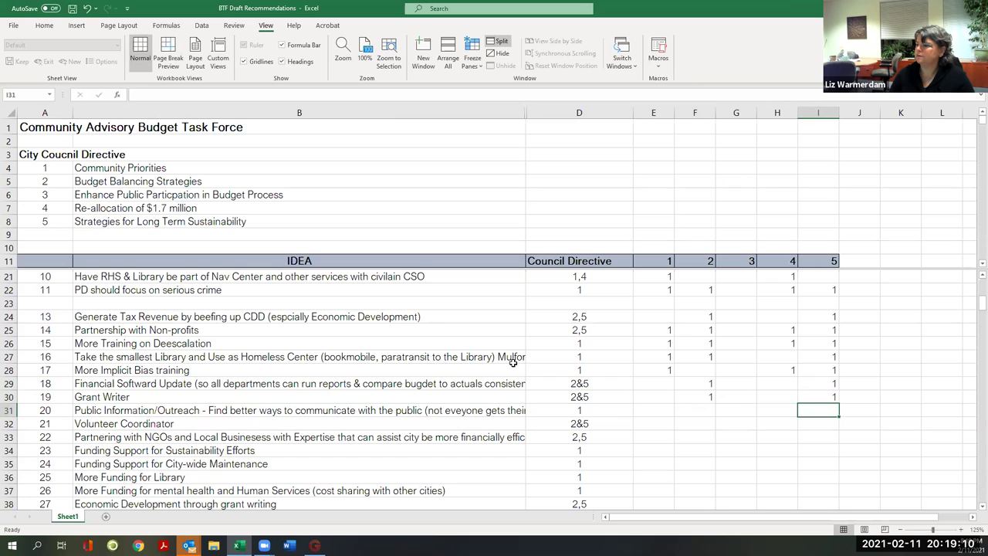
key(Up)
key(Left)
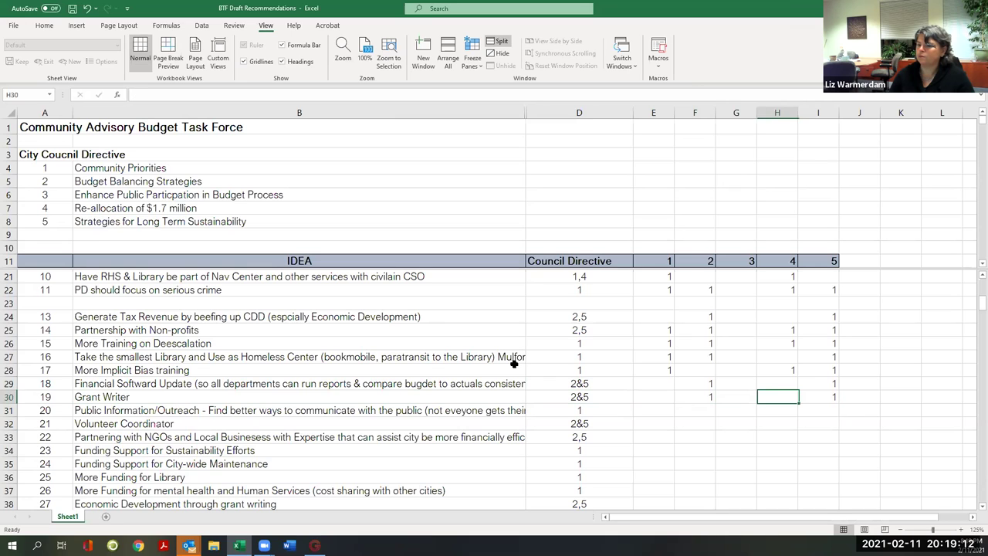
Mark idea 20, Public Information/Outreach, with 1s under directives 1 and 3
key(Left)
key(Down)
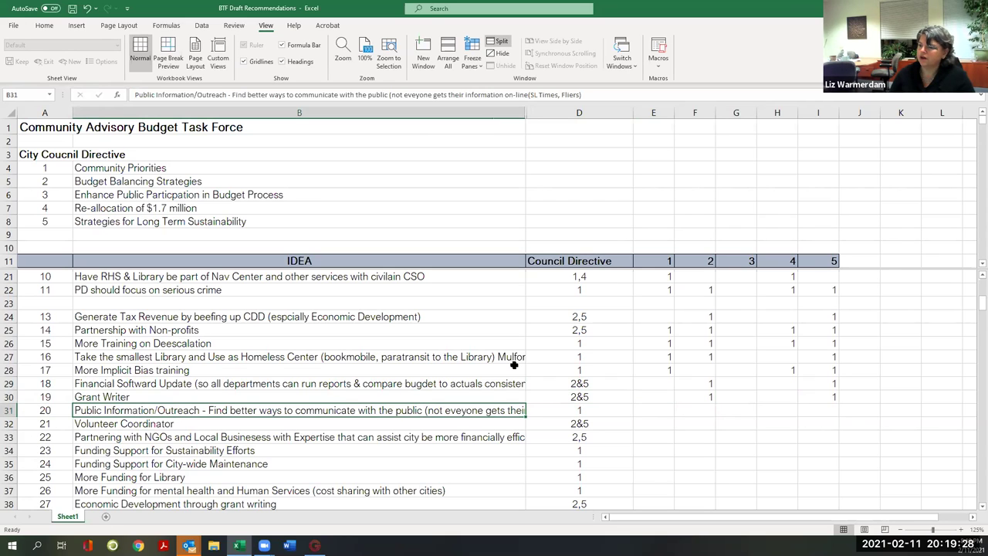
key(Right)
key(Right)
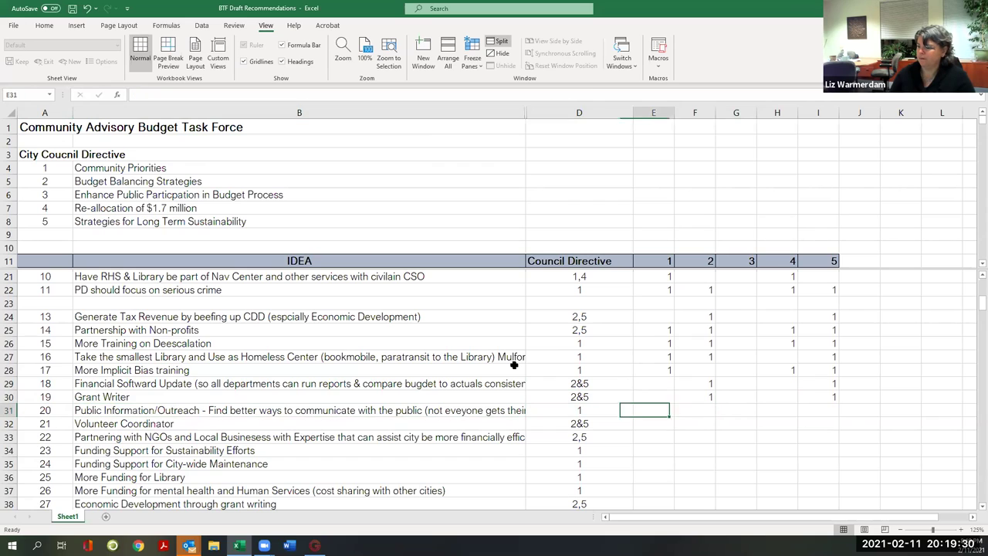
text(1)
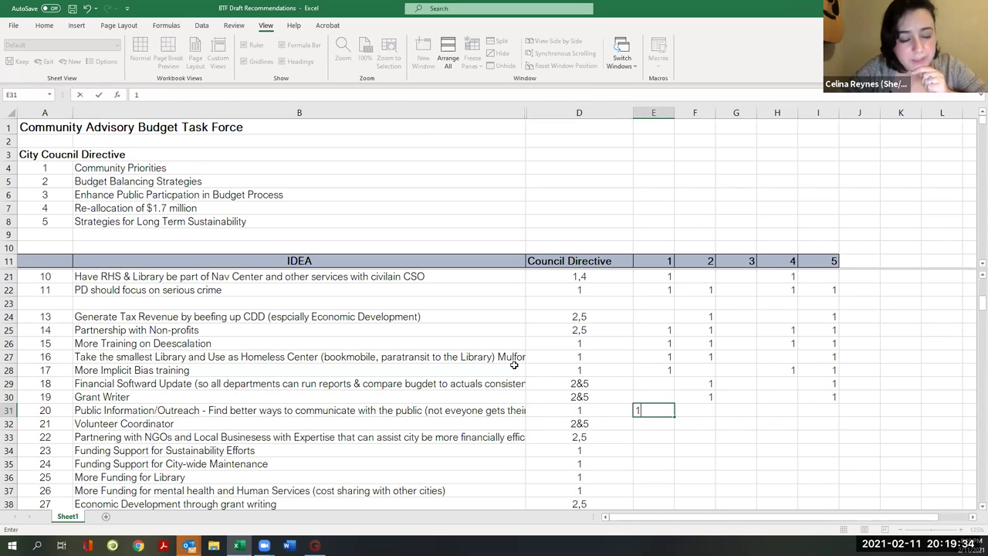
key(Right)
key(Right)
text(1)
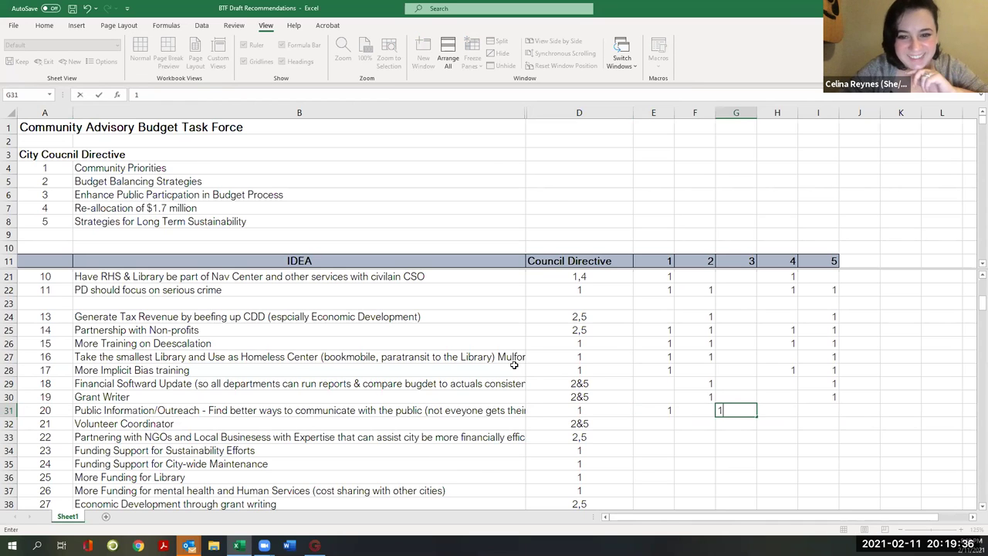
key(Return)
key(Left)
key(Left)
key(Left)
key(Left)
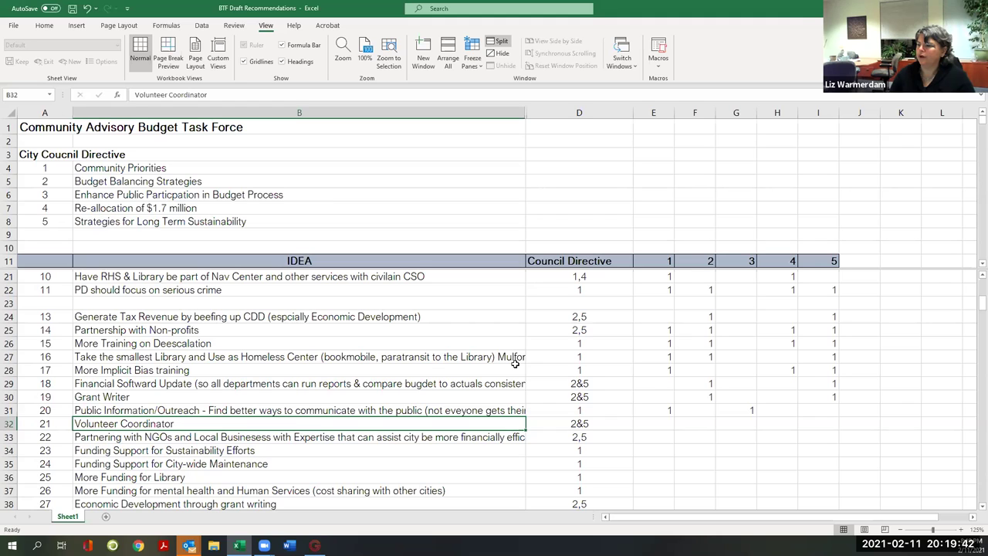
Enter 1s under directives 2, 3 and 5 for Volunteer Coordinator (item 21)
key(Right)
key(Right)
key(Right)
text(1)
key(Right)
key(Right)
key(Right)
text(1)
key(Return)
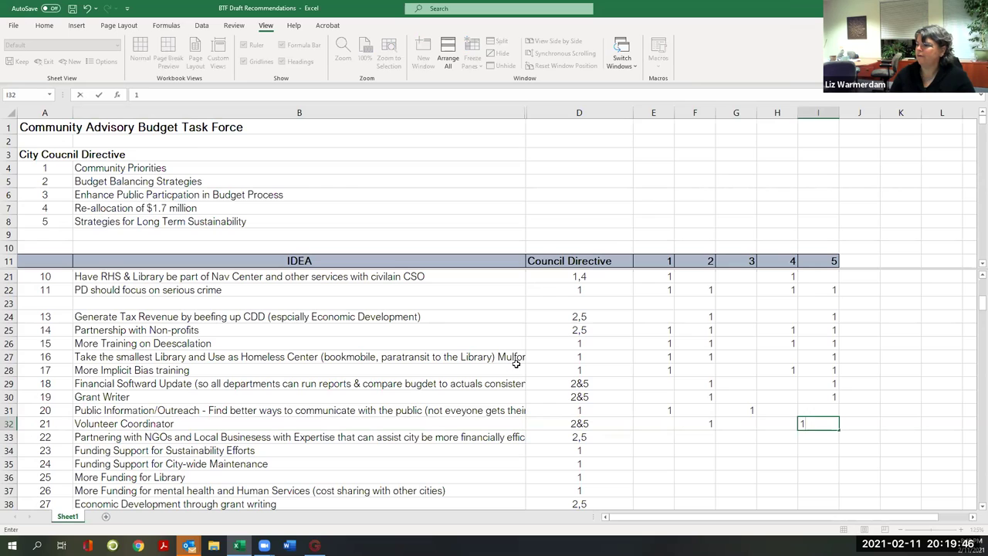
key(Left)
key(Left)
key(Left)
key(Left)
key(Left)
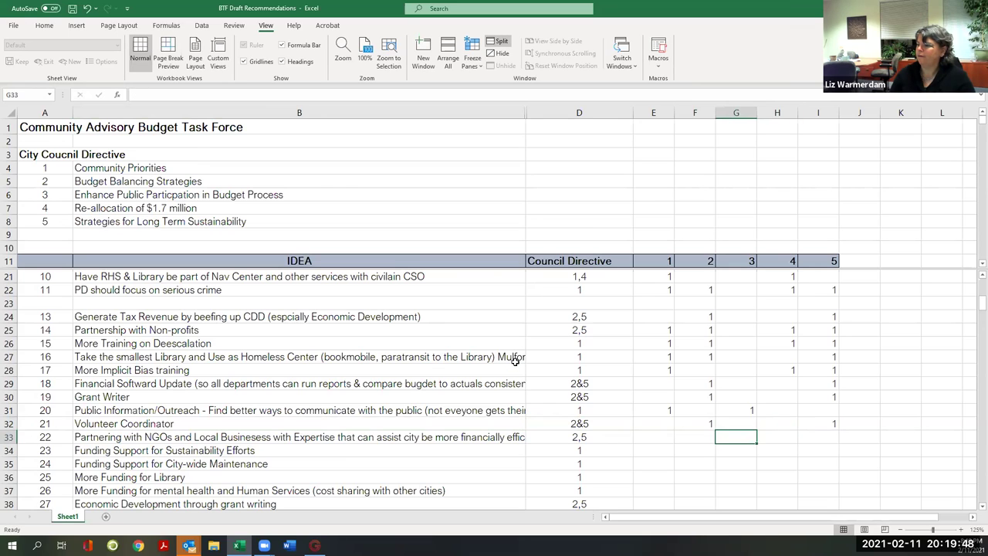
key(Up)
key(Right)
key(Right)
key(Right)
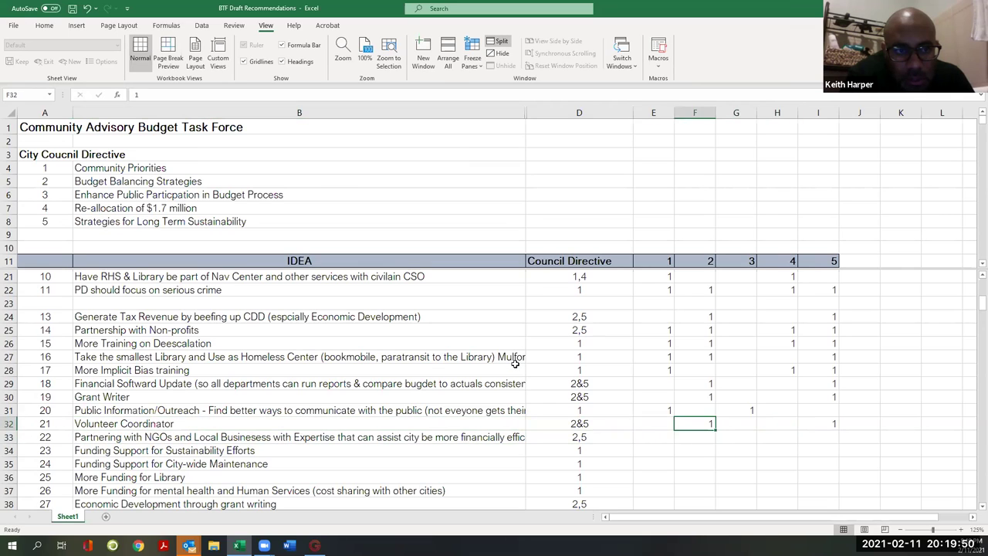
text(1)
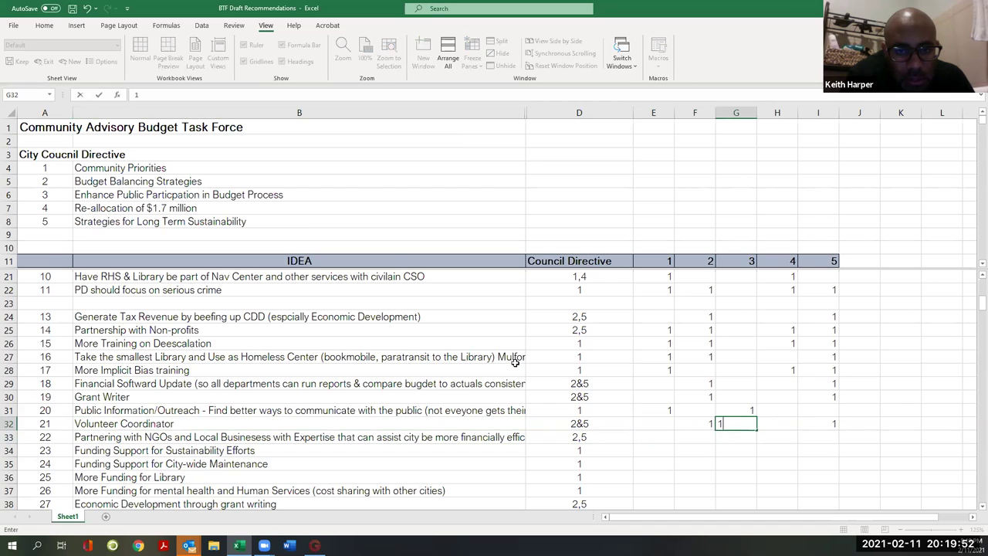
key(Return)
Add the remaining 1 under directive 4 for item 21
key(Left)
key(Left)
key(Left)
key(Left)
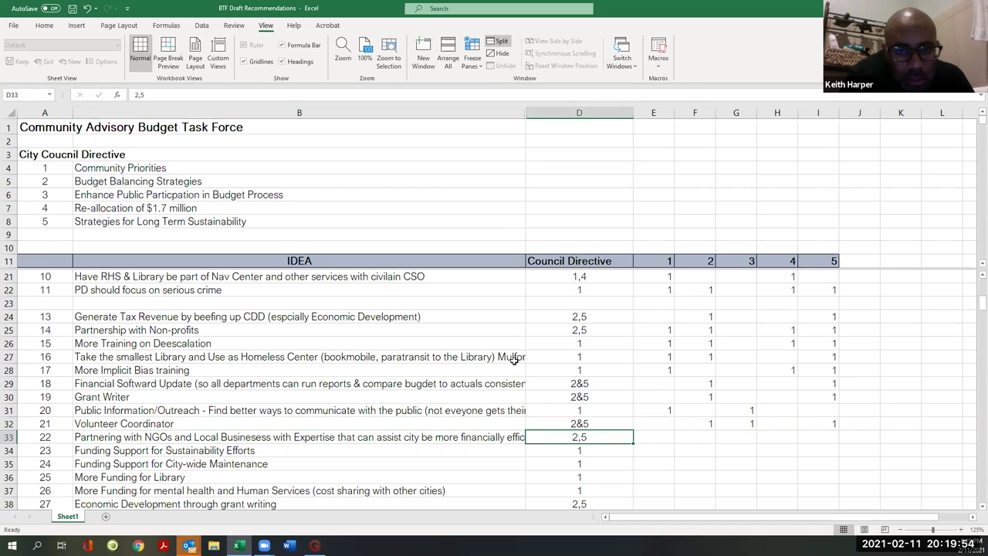
key(Up)
key(Right)
key(Right)
key(Right)
key(Right)
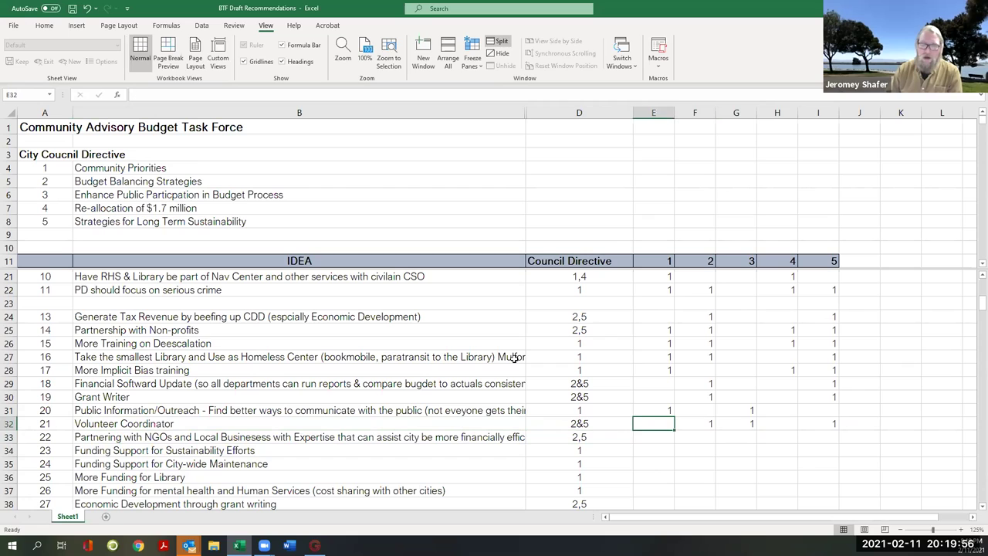
key(Right)
text(1)
key(Return)
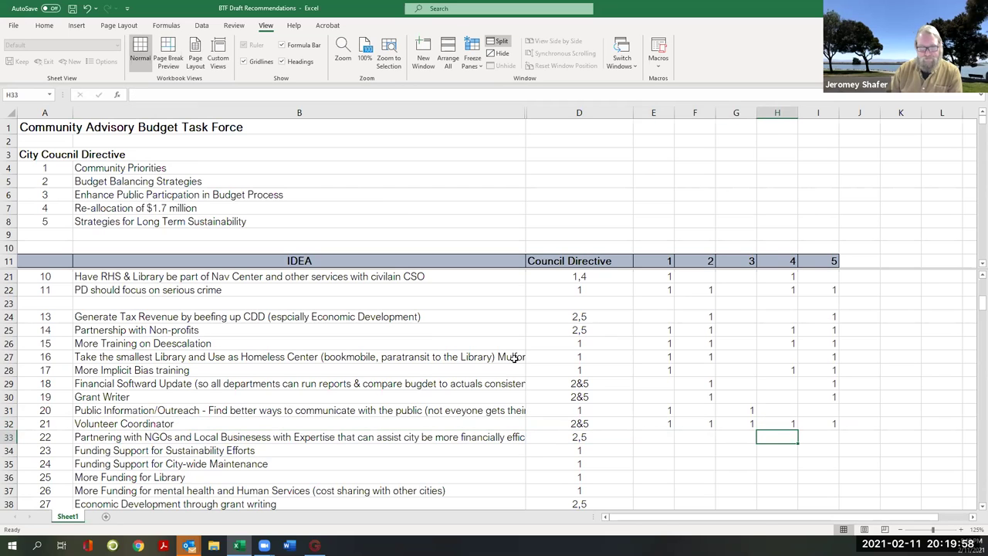
key(Left)
key(Left)
key(Left)
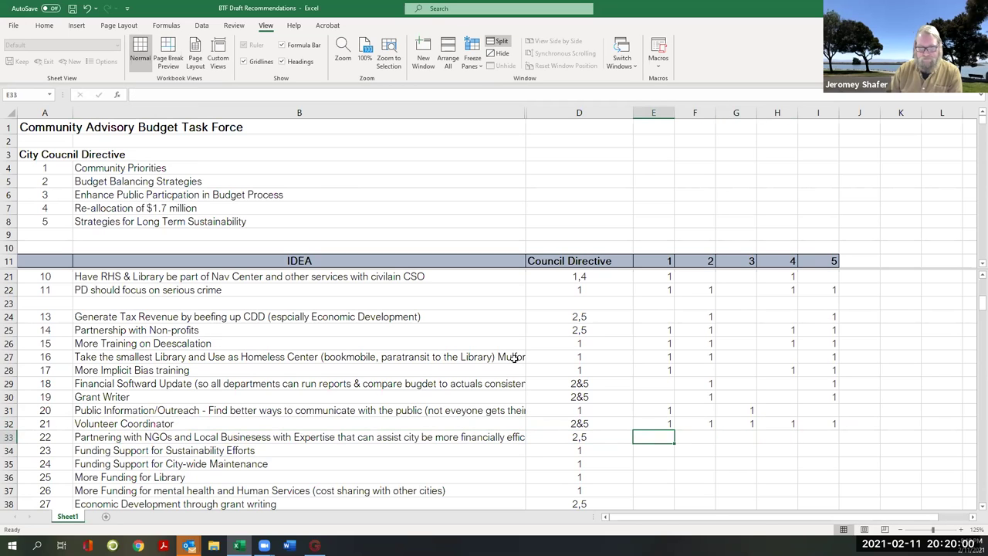
key(Left)
key(Left)
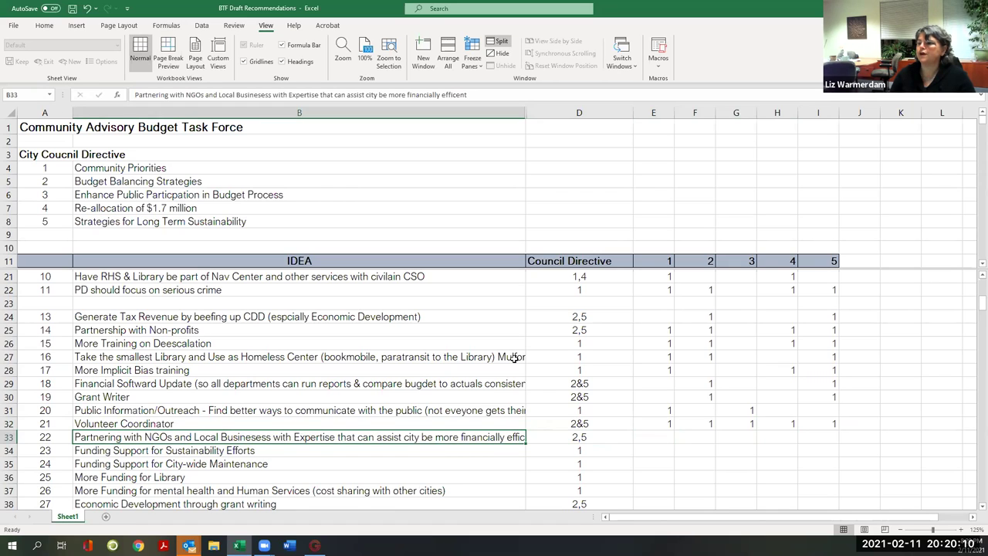
Mark item 22 with 1s under directives 2 and 5
key(Right)
key(Right)
key(Right)
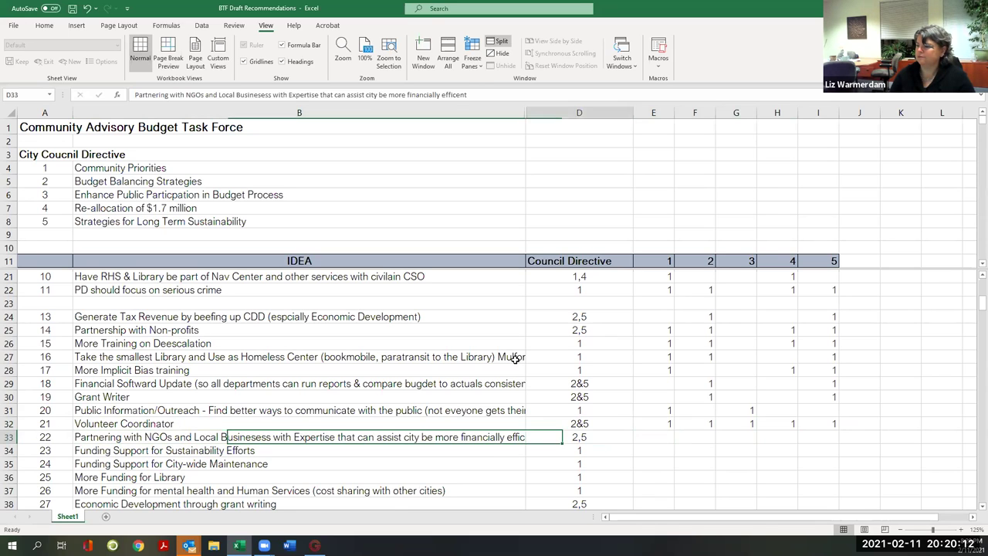
text(1)
key(Right)
key(Right)
key(Right)
text(1)
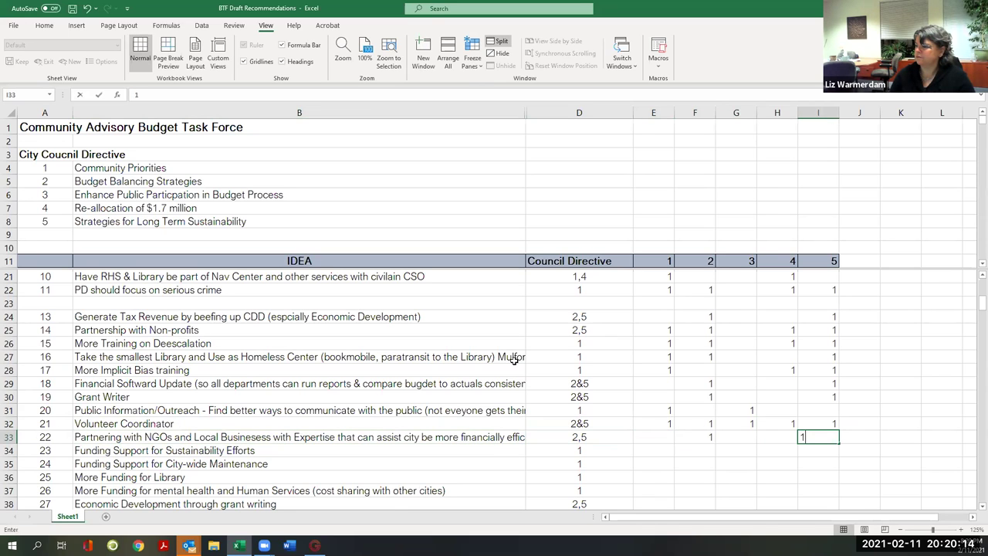
key(Left)
key(Left)
key(Left)
key(Left)
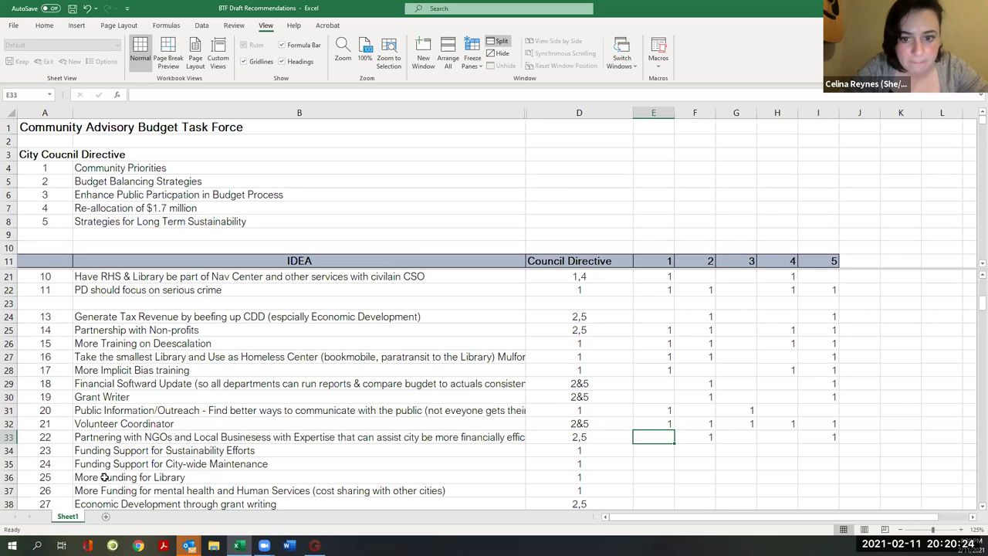
After comparing with item 14, note 'see item 14' in J33 beside item 22
click(8, 329)
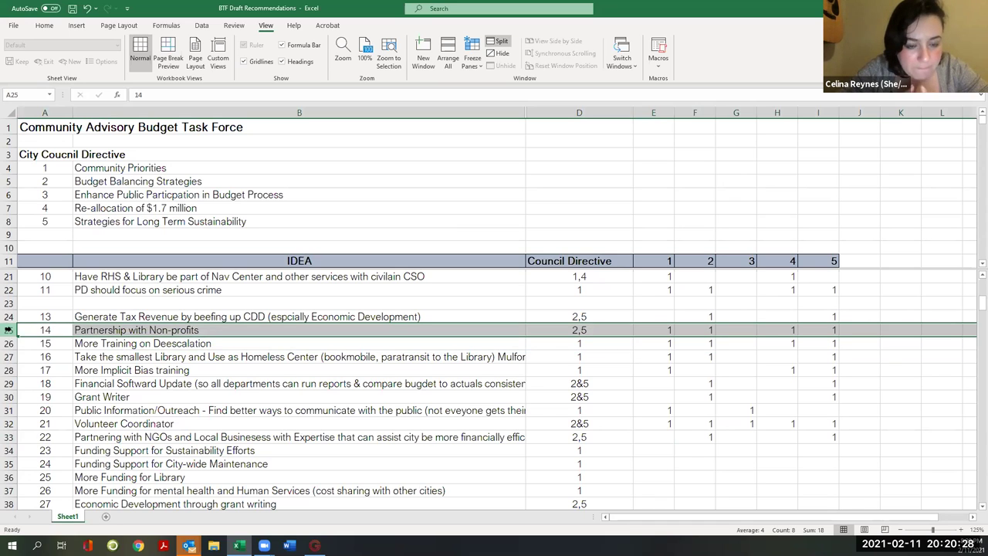
click(106, 436)
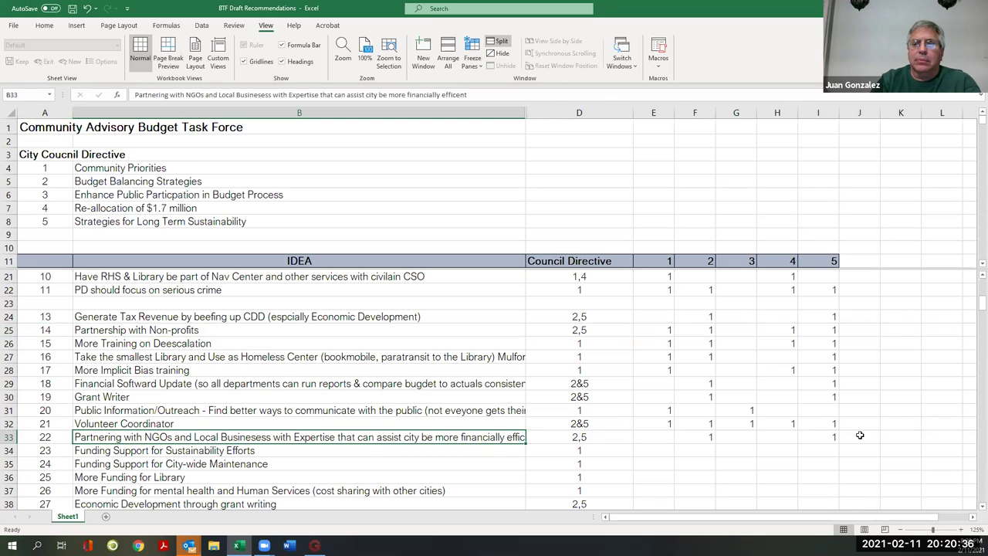
click(859, 435)
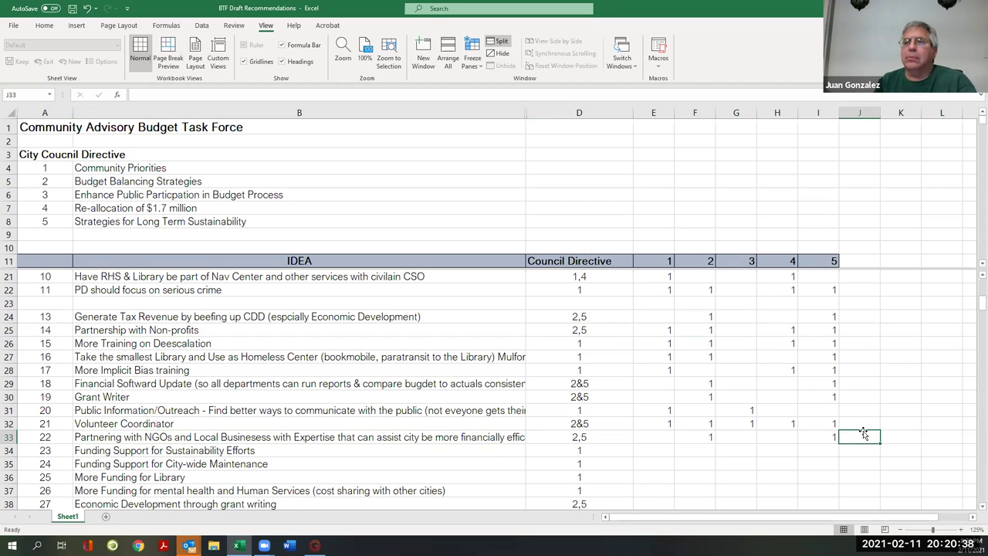
text(se)
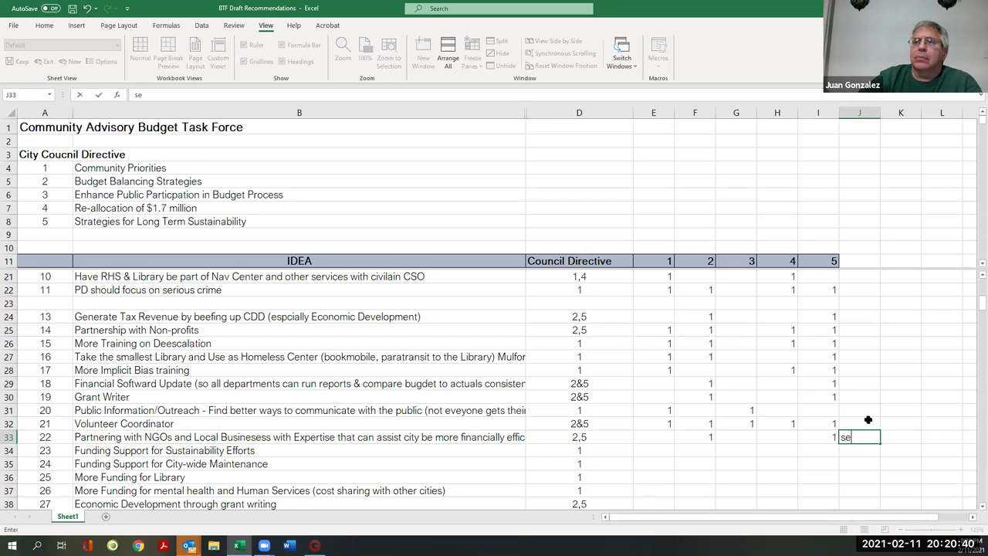
text(e item 14)
key(Return)
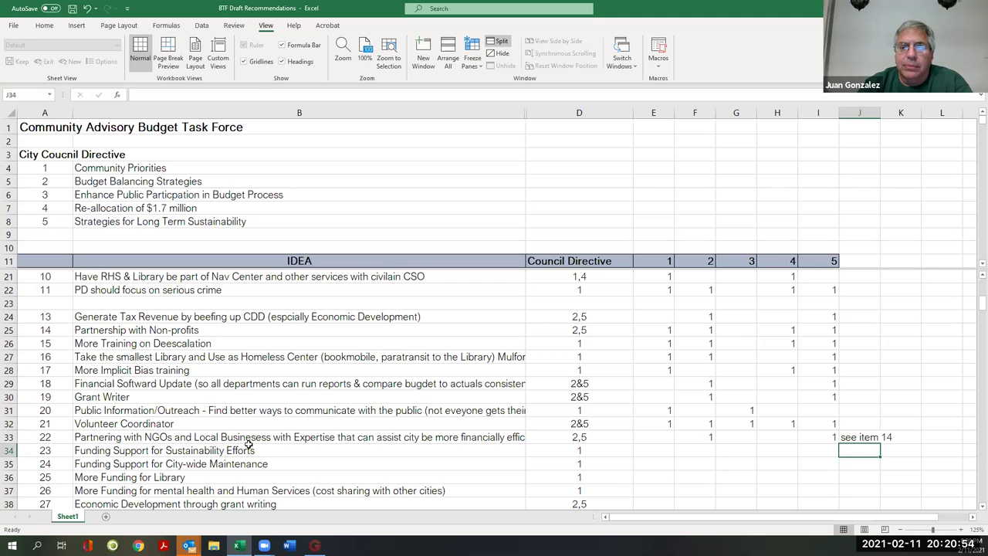
click(328, 450)
Mark item 23, the sustainability idea, with 1s under directives 1, 2 and 5
scroll(328, 449, down, 2)
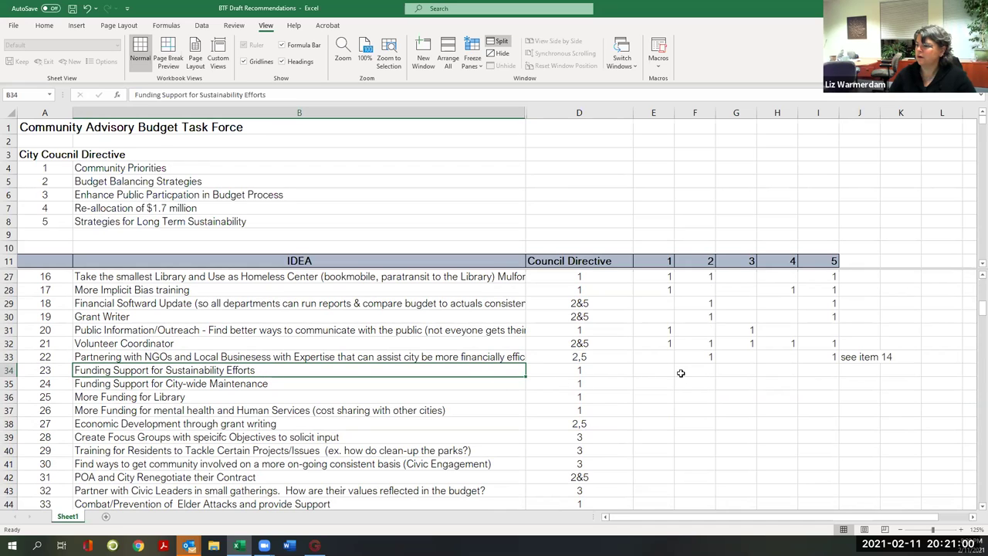
click(664, 370)
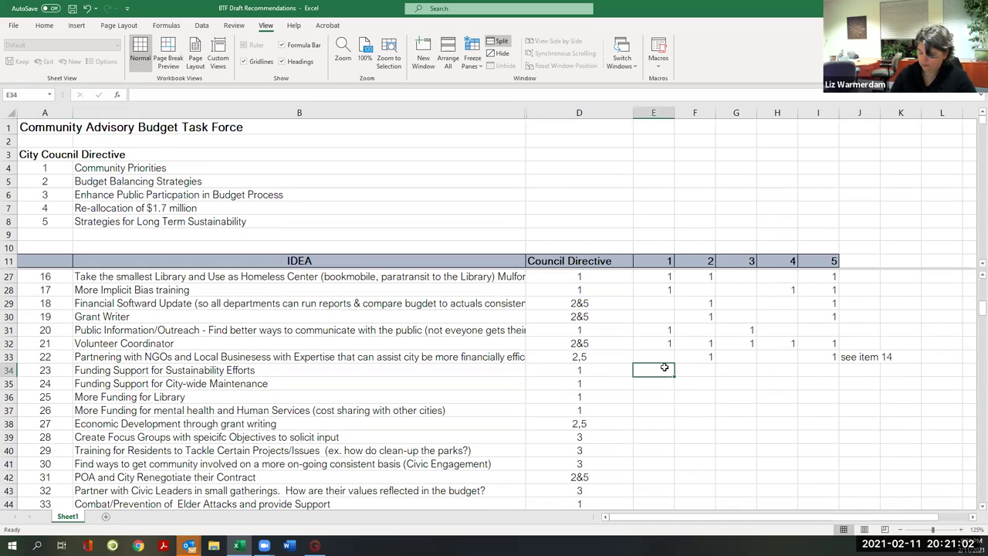
key(End)
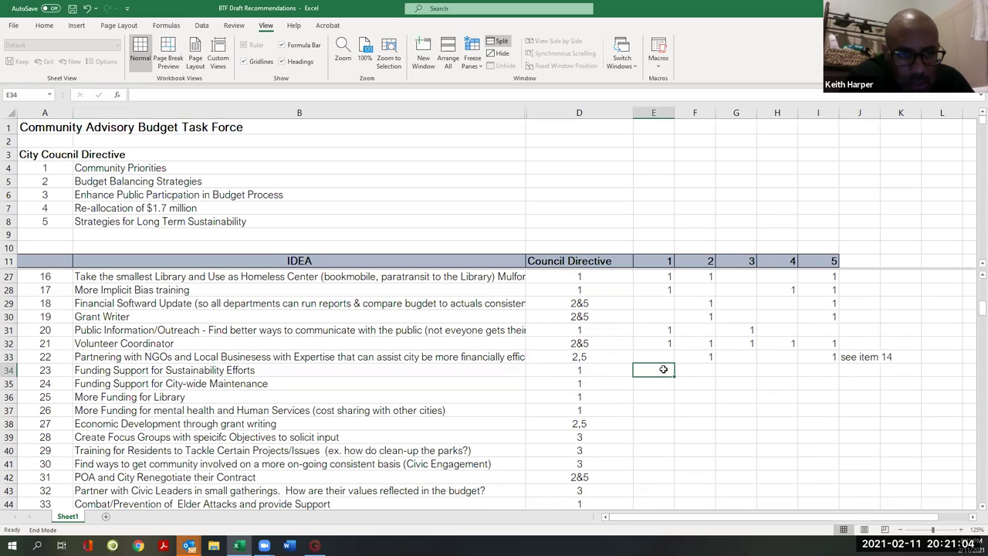
text(1)
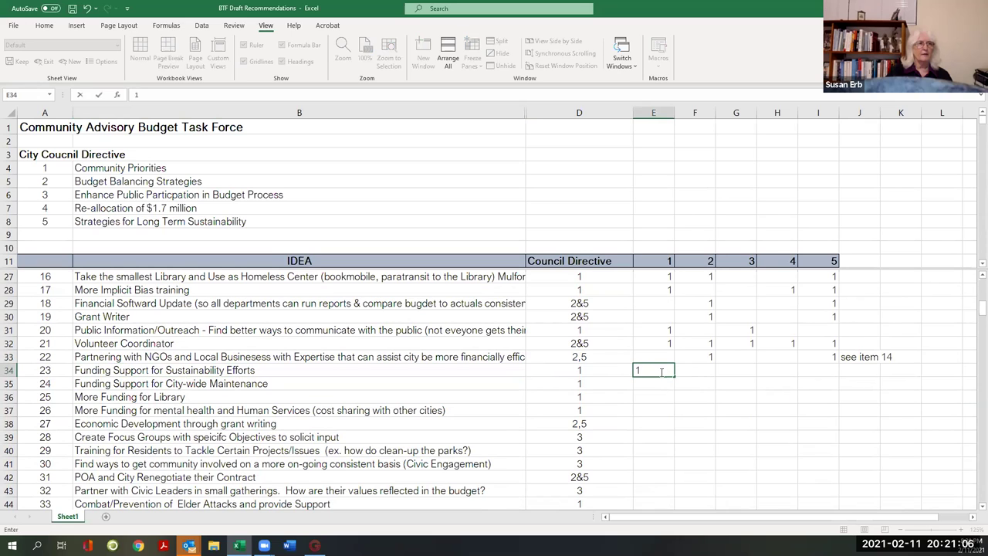
key(Tab)
key(Tab)
key(Tab)
key(Tab)
text(1)
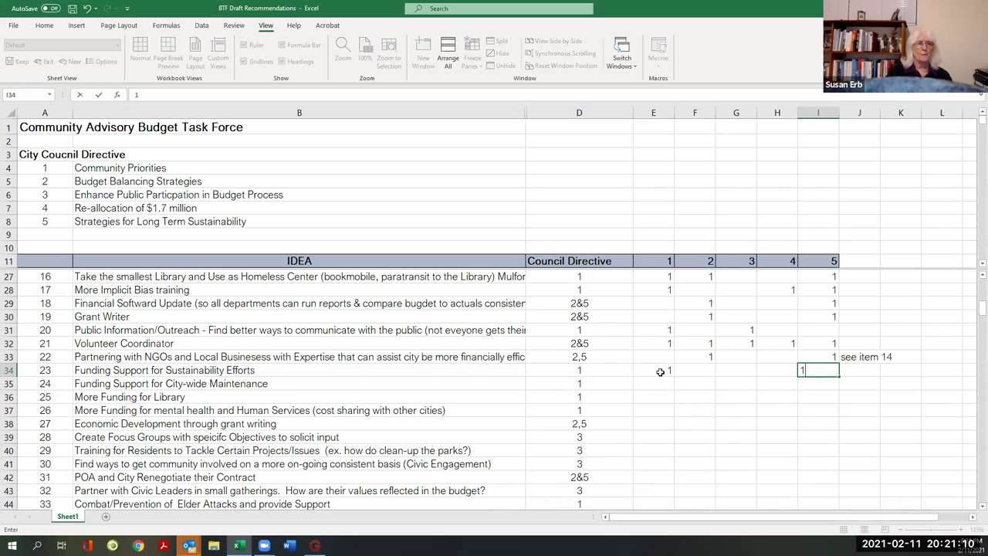
key(Left)
key(Left)
key(Left)
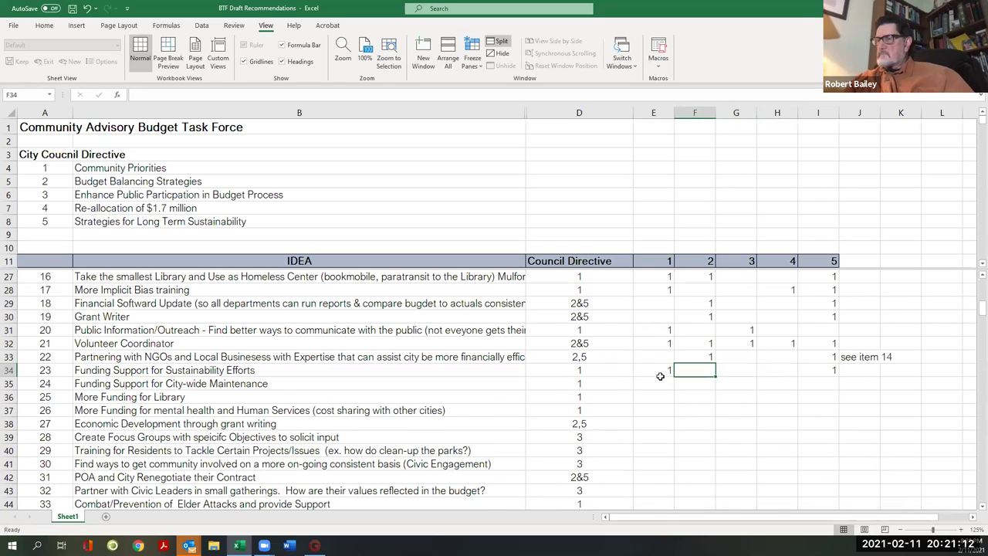
text(1)
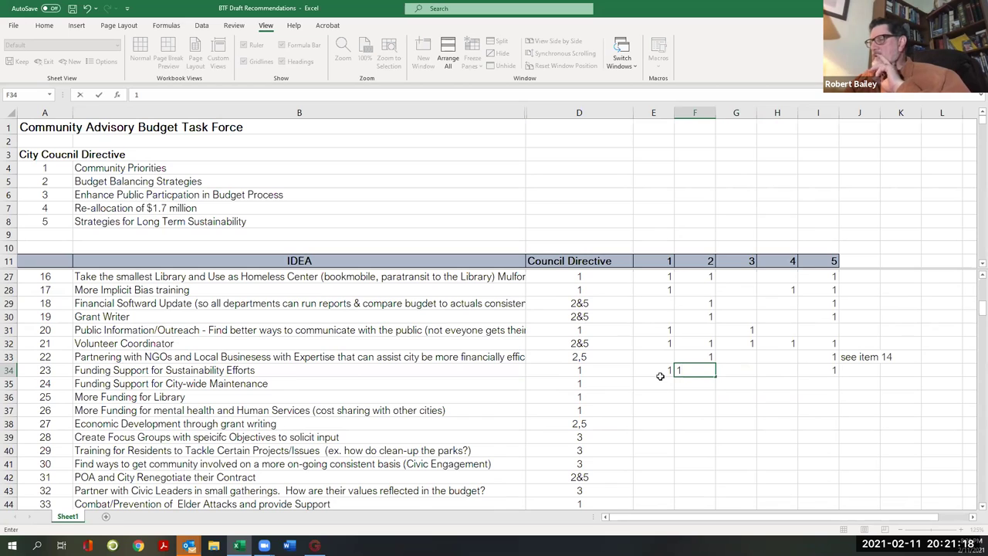
key(Return)
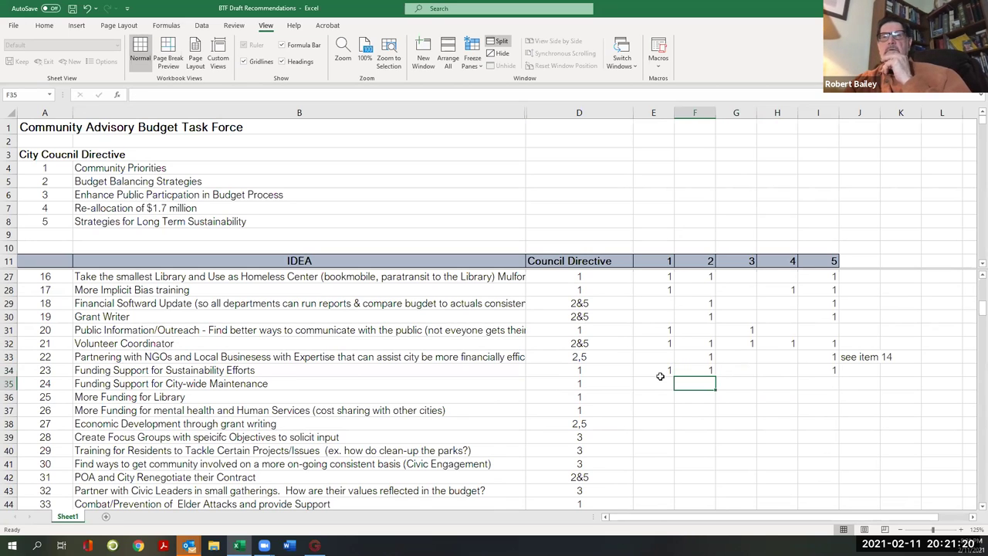
key(Left)
key(Left)
key(Left)
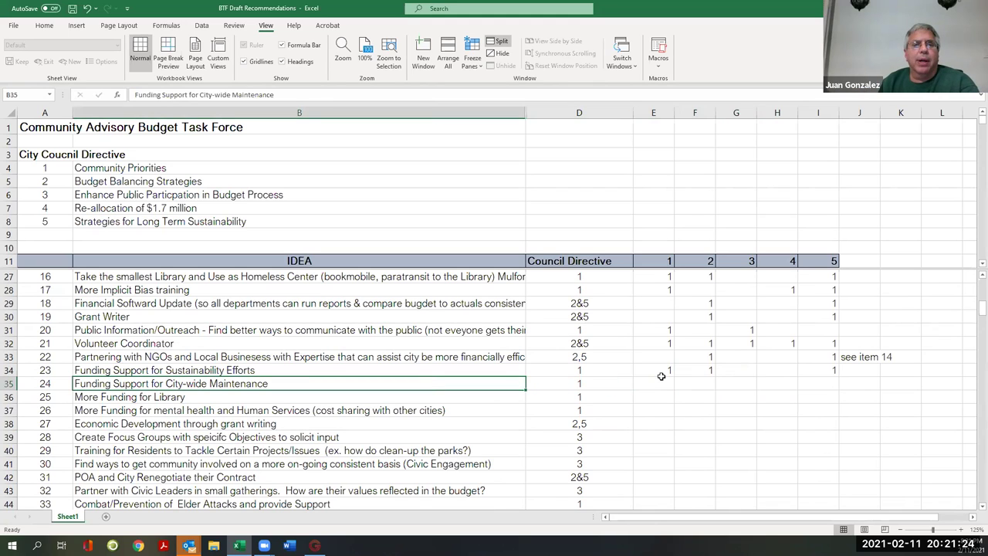
Mark item 24, city-wide maintenance funding, with 1s under directives 1, 2 and 5
key(Right)
key(Right)
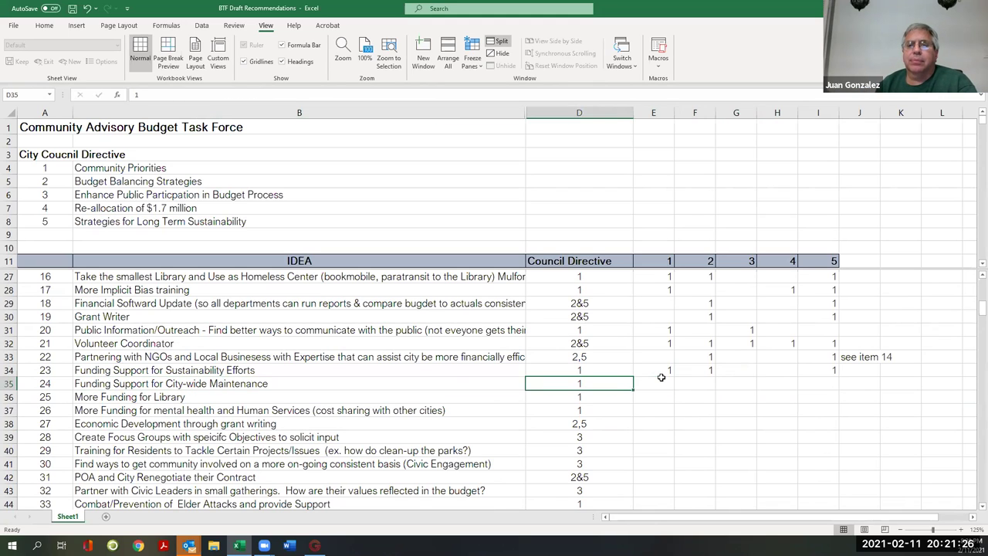
key(Right)
key(Right)
key(Right)
key(Right)
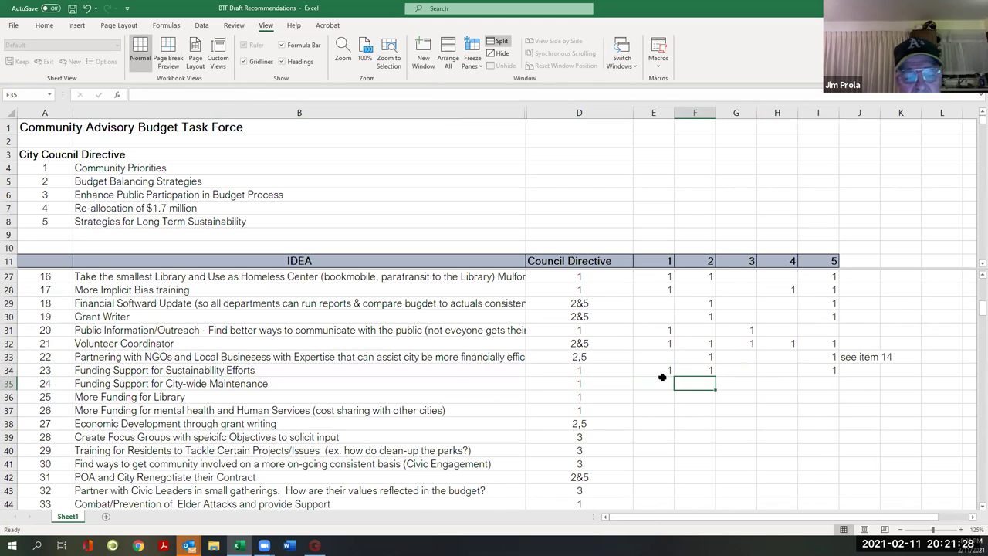
text(1)
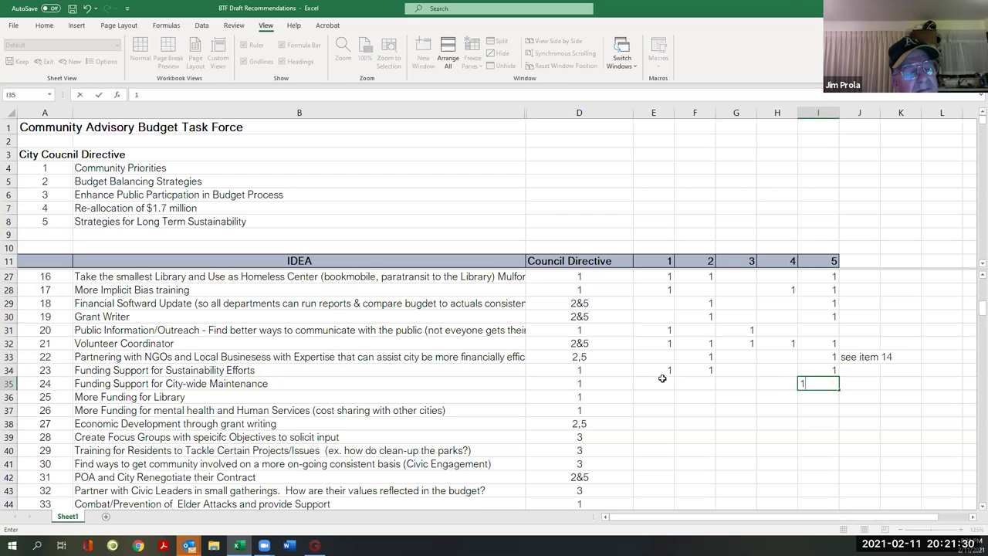
key(Left)
key(Left)
key(Left)
text(1)
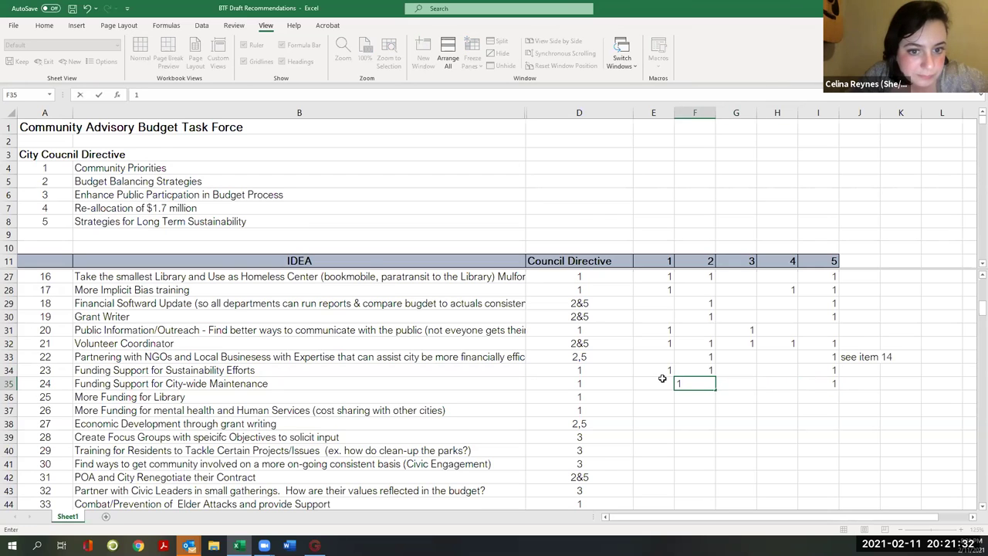
key(Left)
text(1)
key(Right)
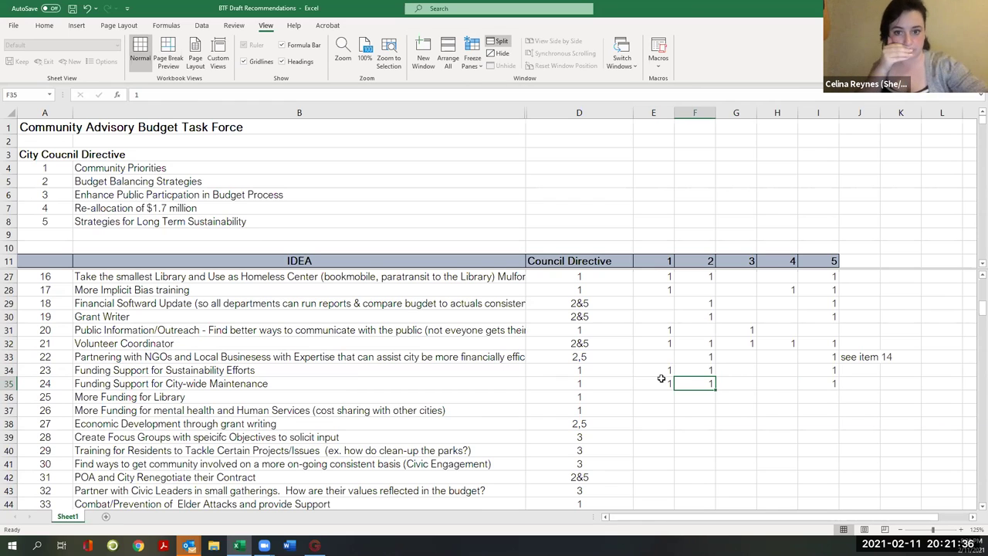
key(Down)
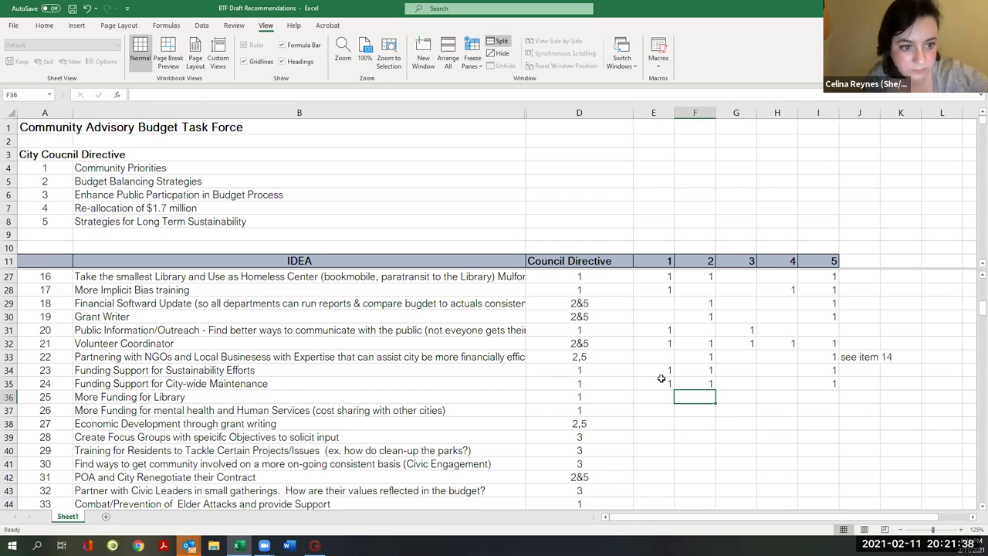
key(Left)
key(Left)
key(Left)
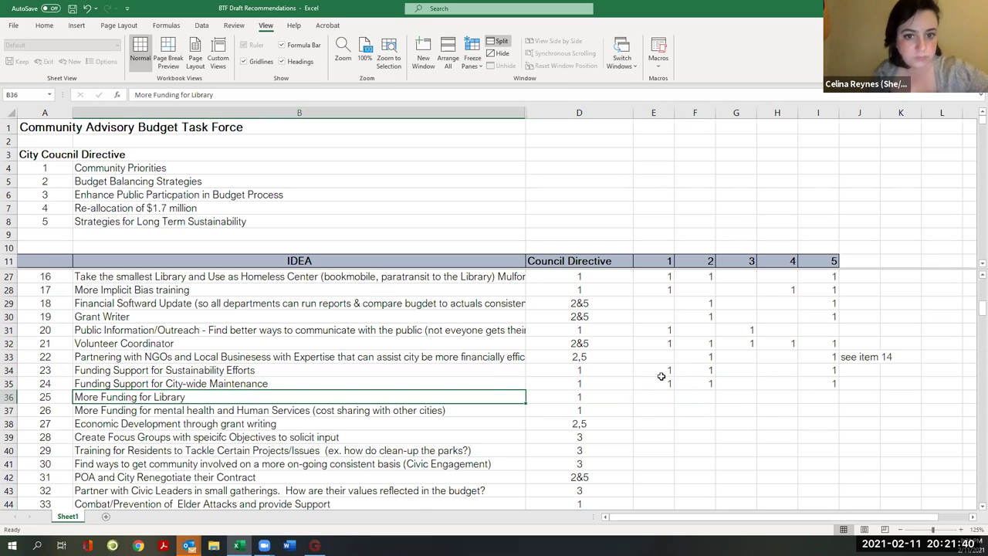
Add a 1 under directive 4 for item 24
key(Up)
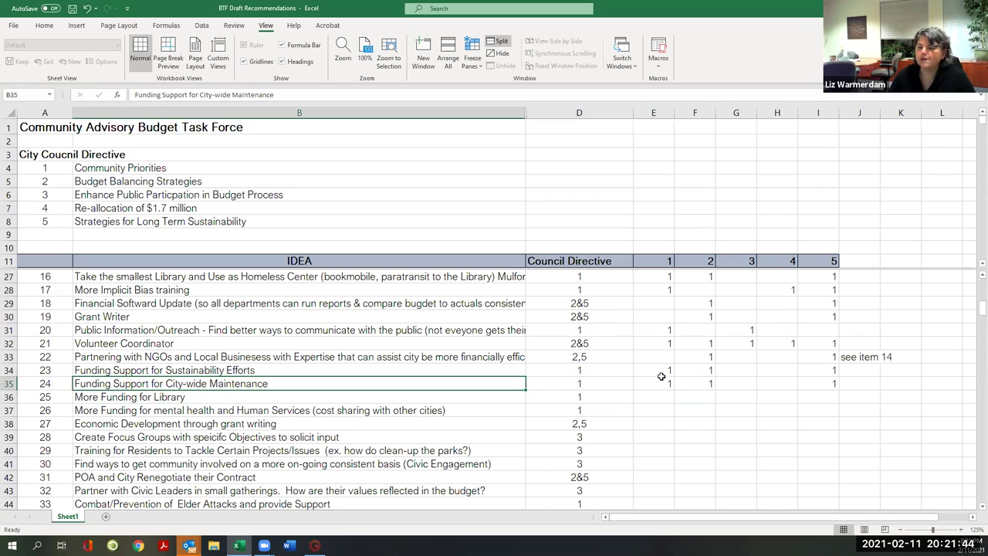
key(Right)
key(Right)
key(Right)
key(Right)
key(Right)
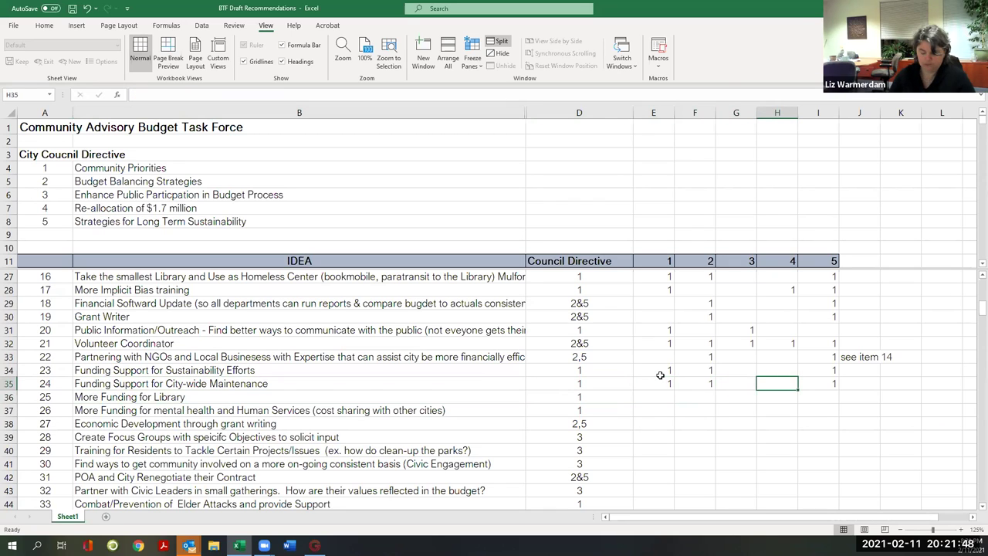
text(1)
key(Return)
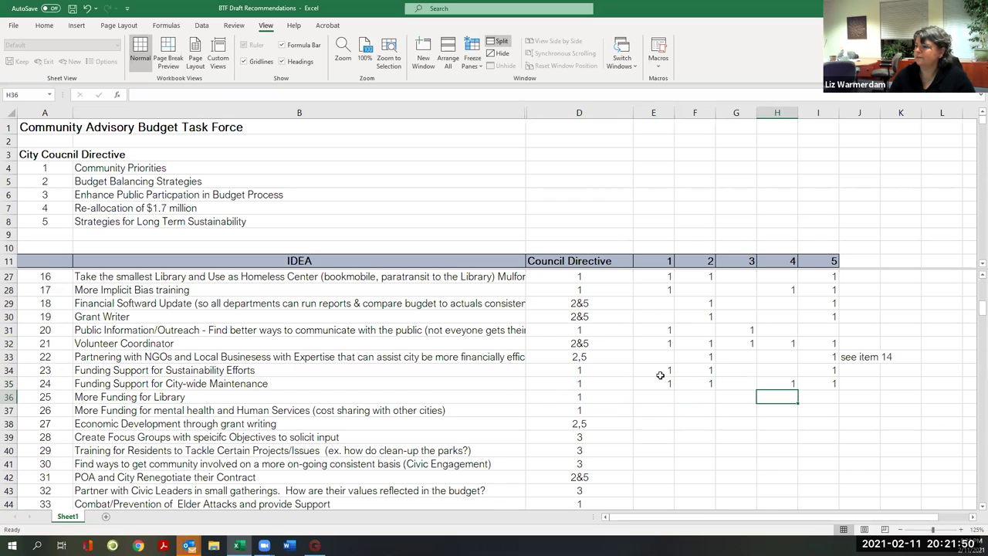
key(Left)
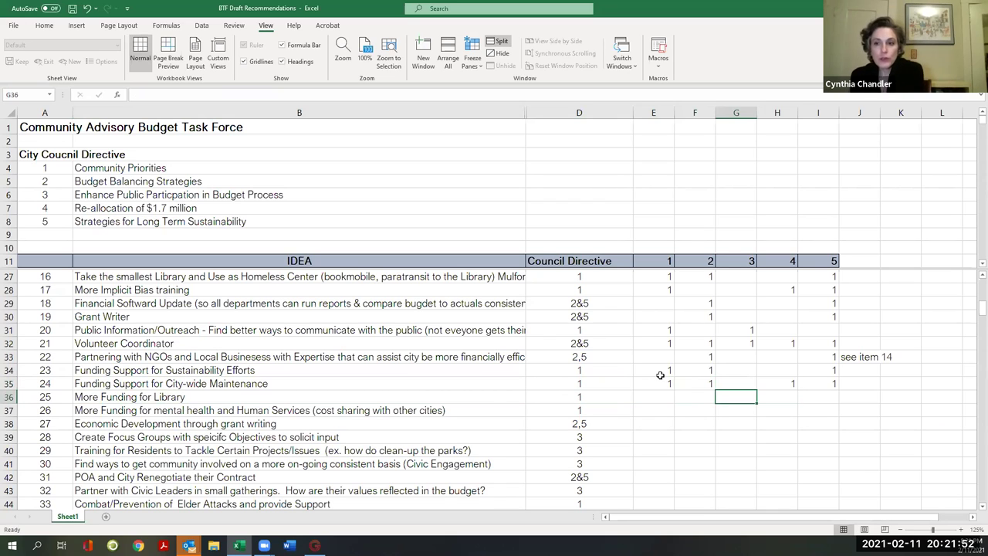
key(Left)
key(Left)
key(Left)
key(Left)
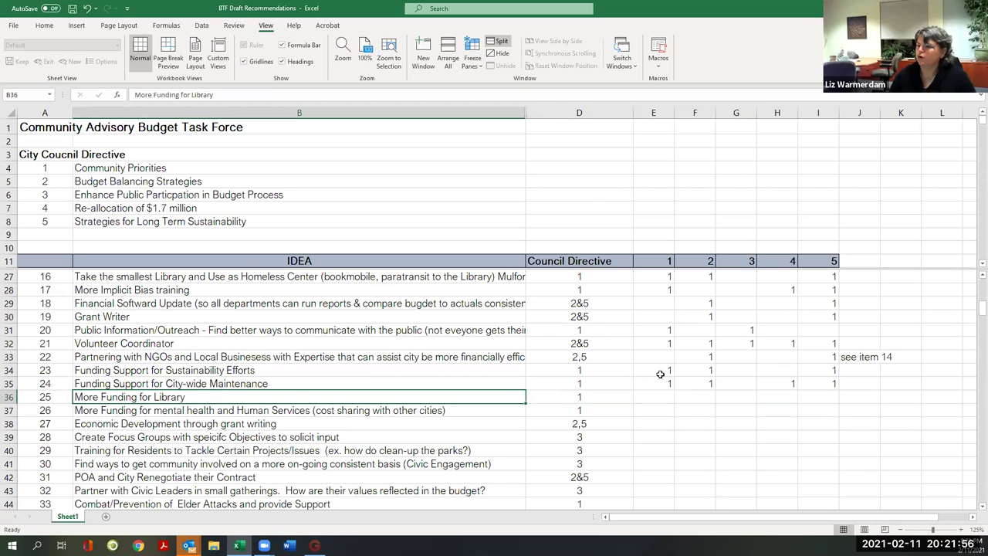
Mark item 25, More Funding for Library, with 1s under directives 1 and 4
key(Right)
key(Right)
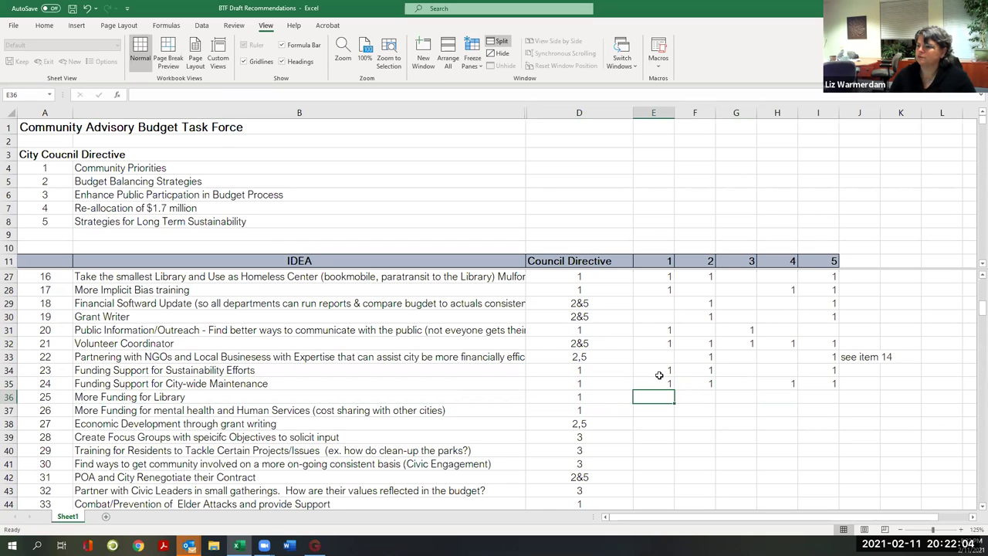
text(1)
key(Right)
key(Right)
key(Right)
text(1)
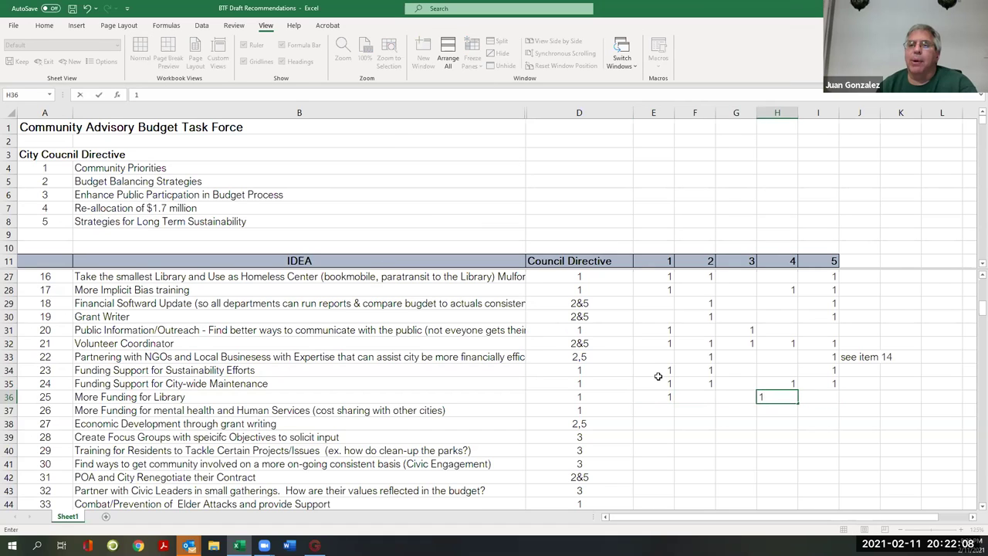
key(Right)
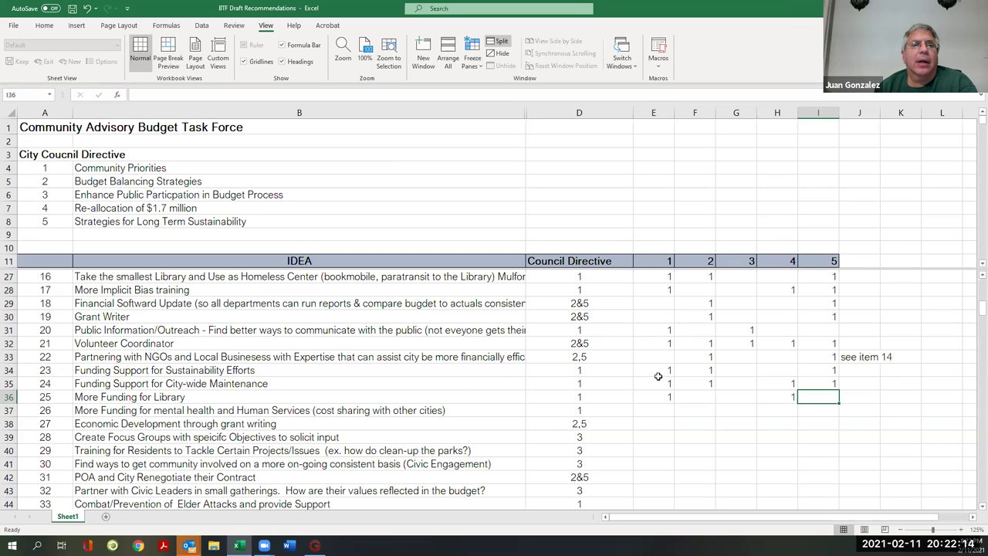
key(Down)
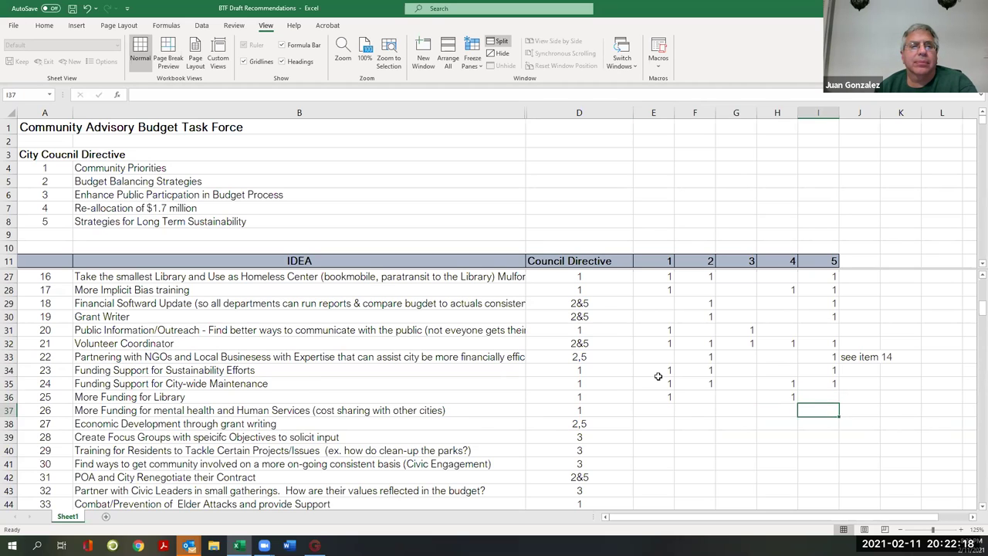
key(Left)
key(Left)
key(Left)
key(Left)
key(Left)
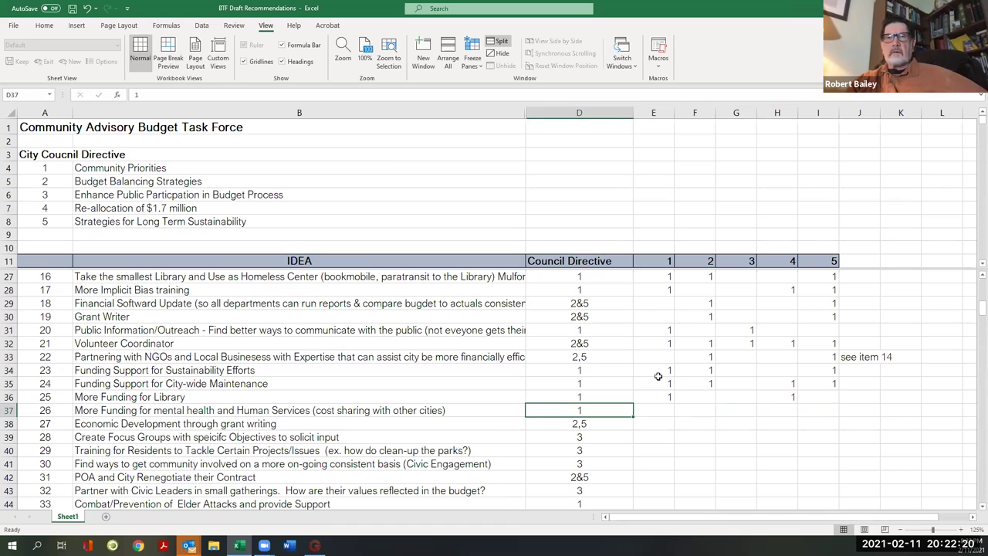
Add item 25's 1s under directives 2 and 5
key(Up)
key(Right)
key(Right)
text(1)
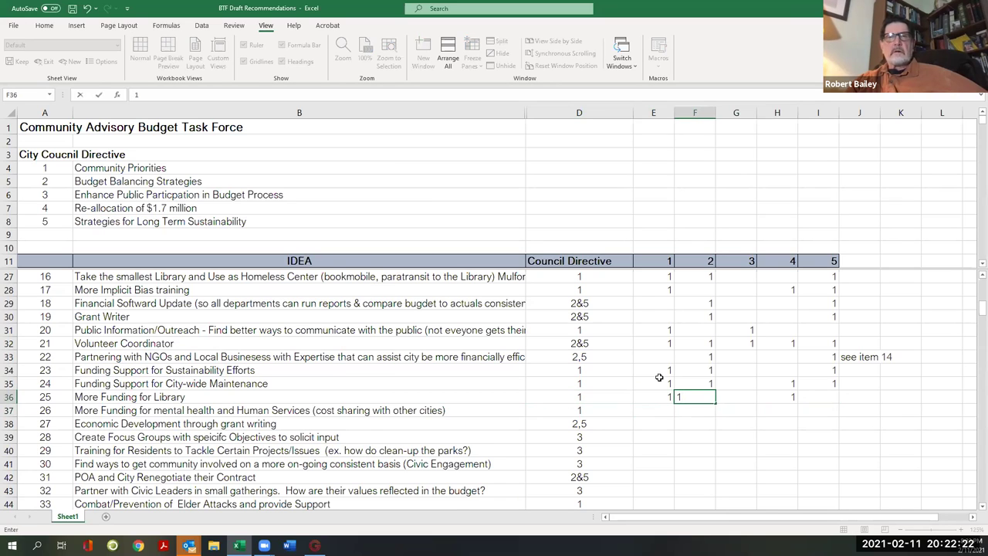
key(Return)
key(Left)
key(Left)
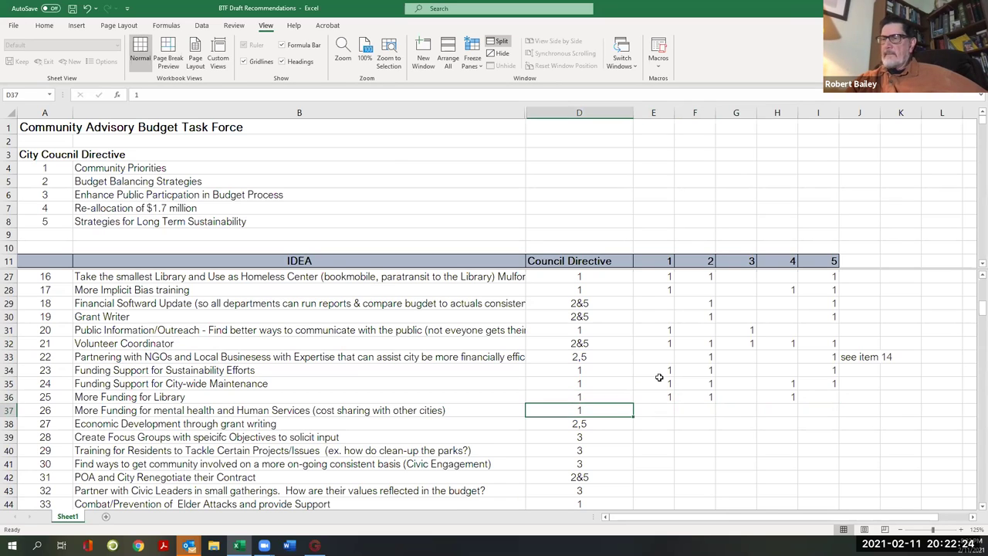
key(Left)
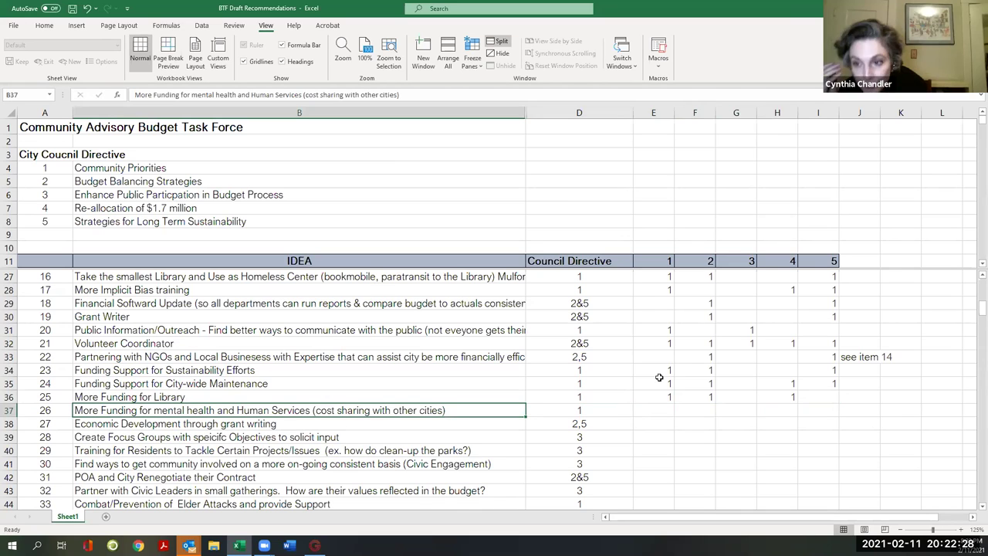
key(Up)
key(Right)
key(Right)
key(Right)
key(Right)
key(Right)
key(Right)
text(1)
key(Return)
key(Left)
key(Left)
key(Left)
key(Left)
key(Left)
key(Left)
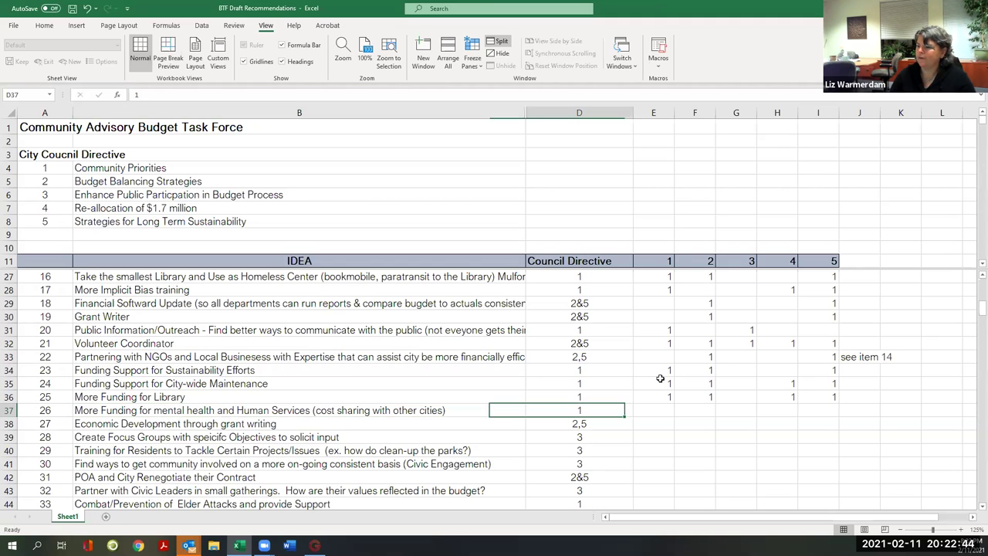
Mark item 26, the mental-health funding idea, with 1s under directives 1, 2, 4 and 5
key(Right)
key(Right)
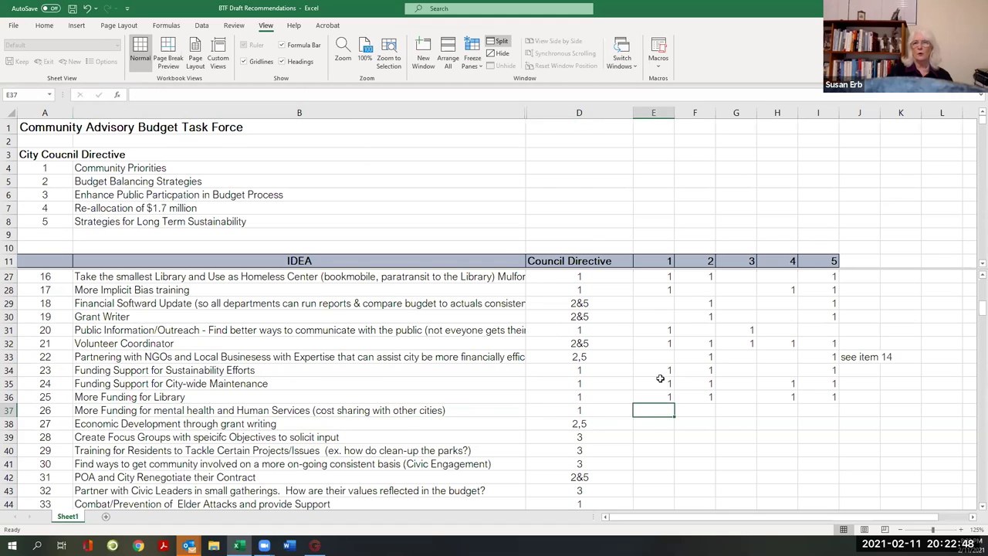
text(1)
key(Right)
key(Right)
key(Right)
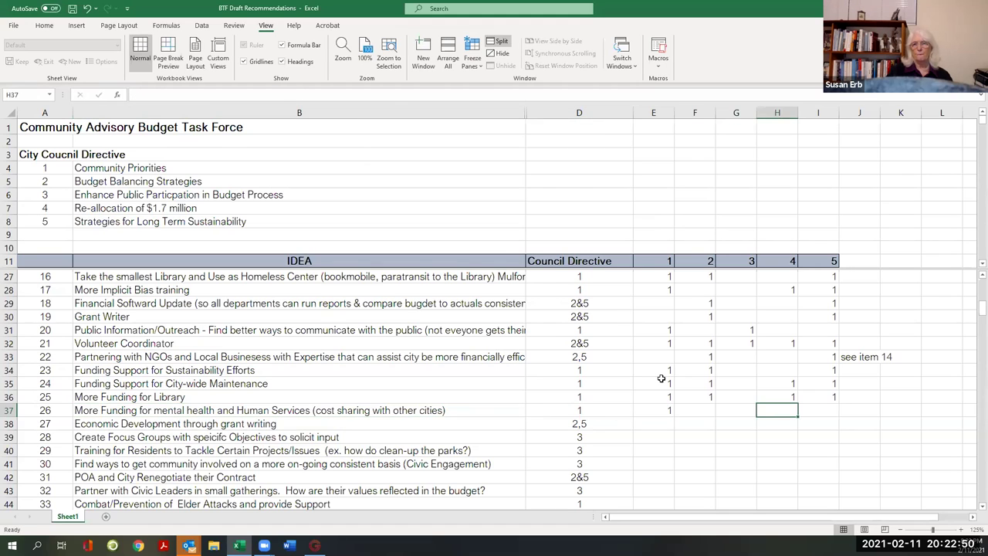
text(1)
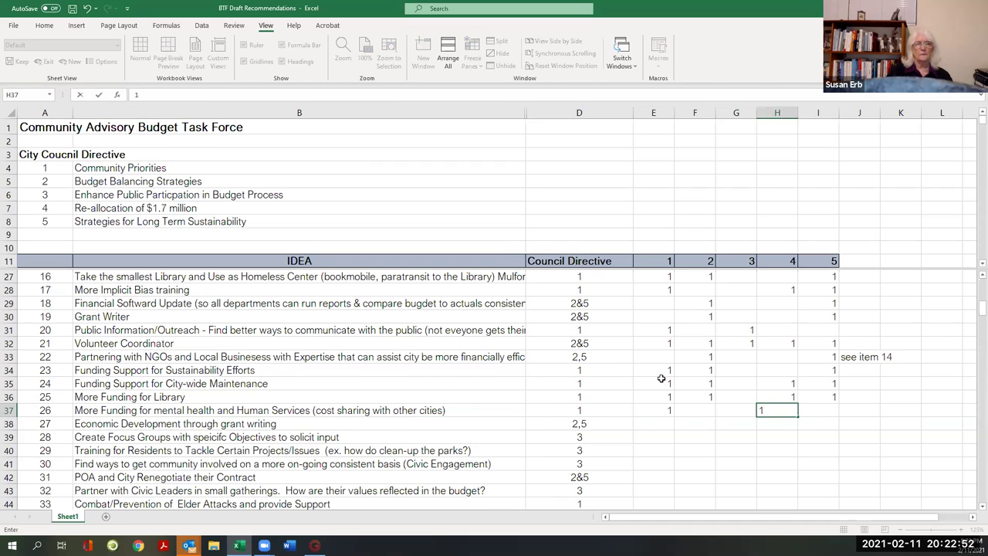
key(Right)
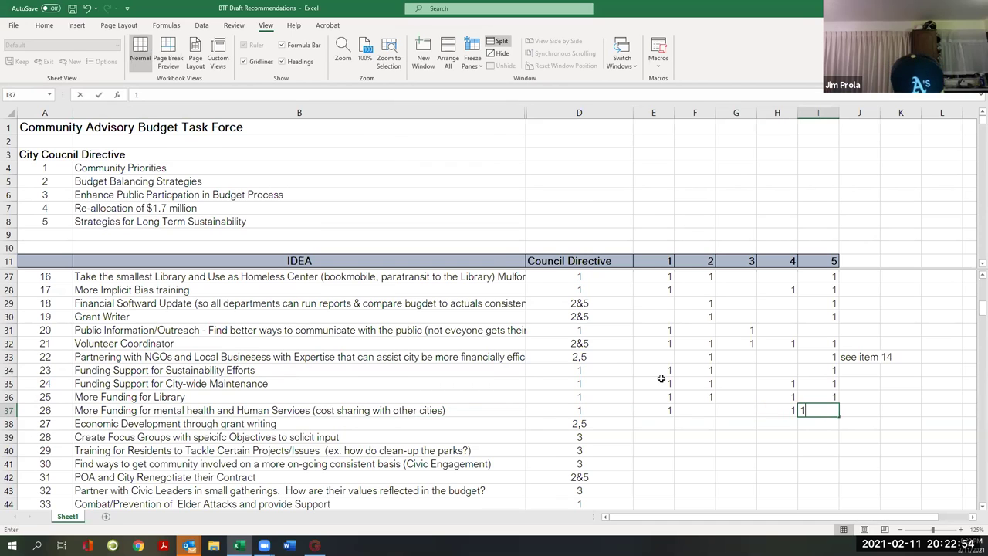
text(1)
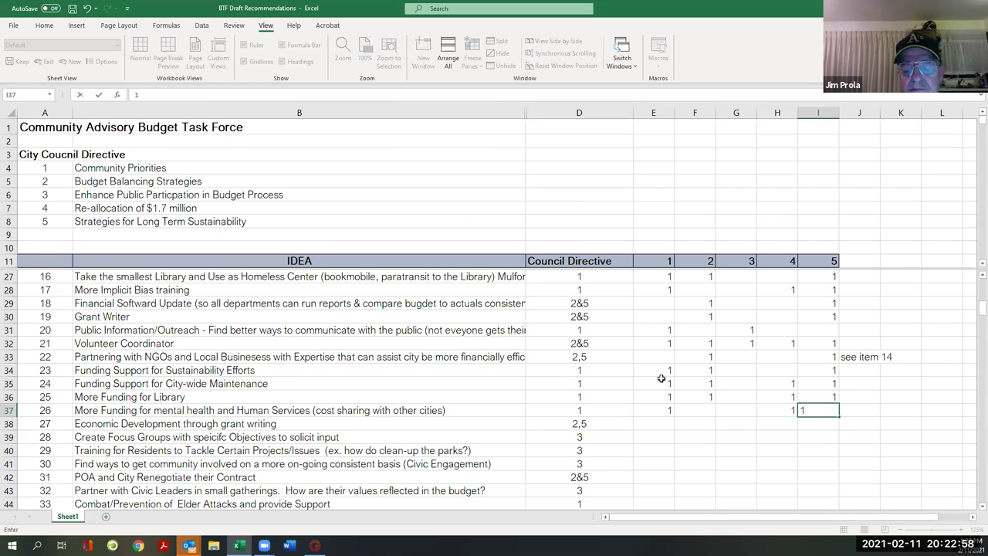
key(Left)
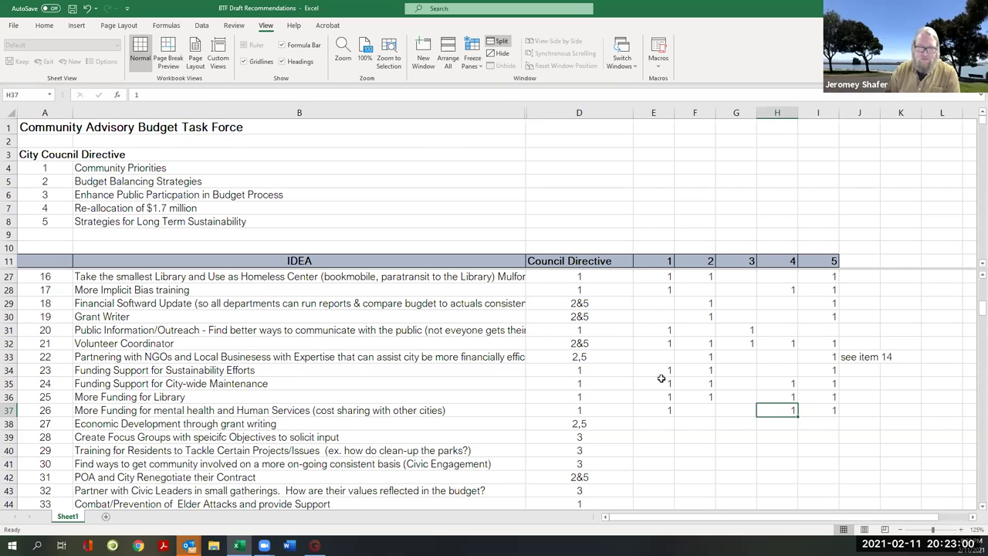
key(Left)
key(Left)
text(1)
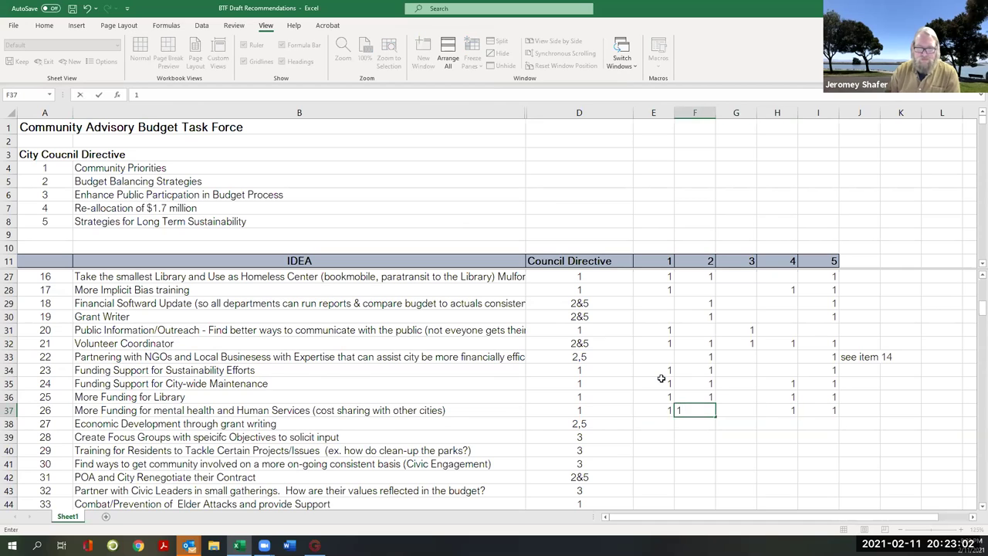
key(Return)
key(Left)
key(Left)
key(Left)
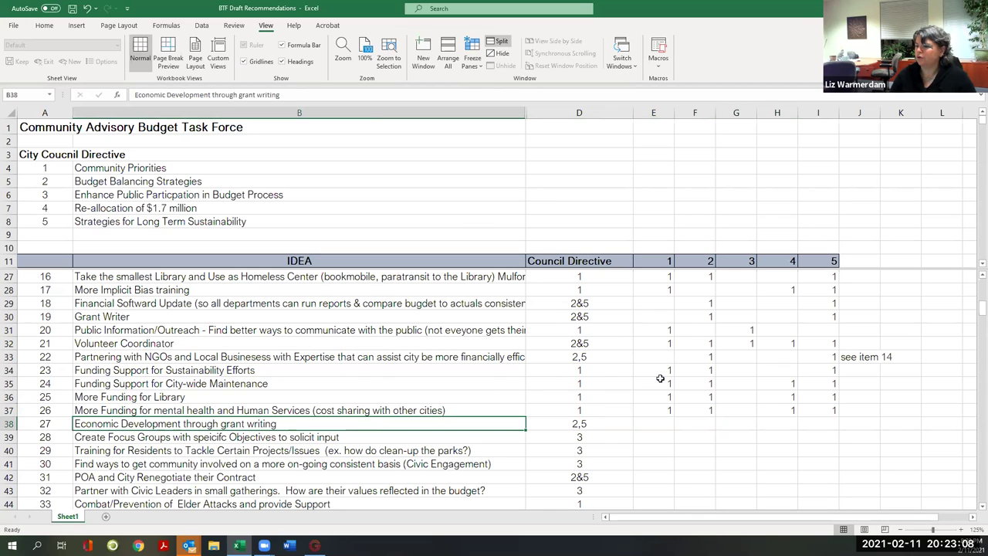
Mark item 27, Economic Development, with 1s under directives 2 and 5
key(Right)
key(Right)
key(Right)
text(1)
key(Right)
key(Right)
key(Right)
text(1)
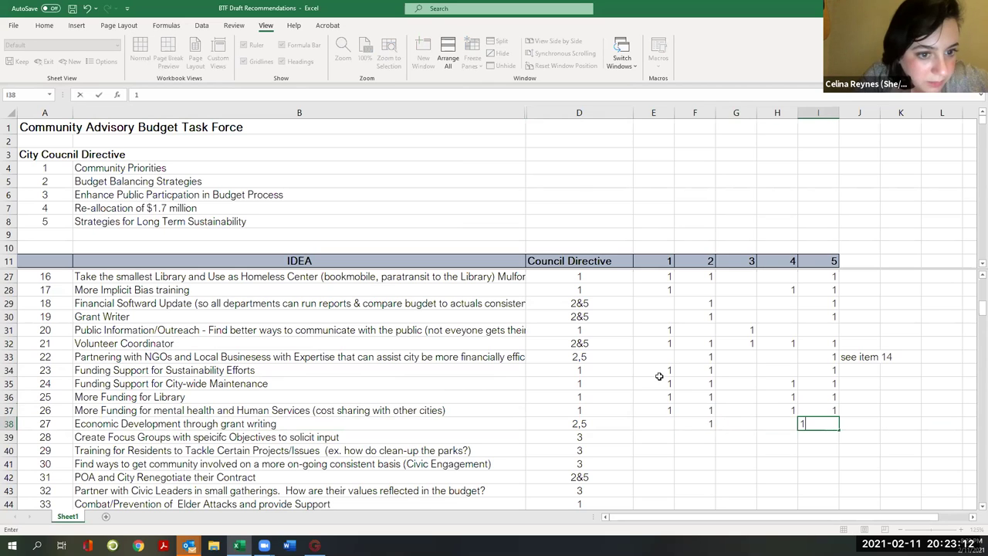
key(Left)
key(Left)
key(Left)
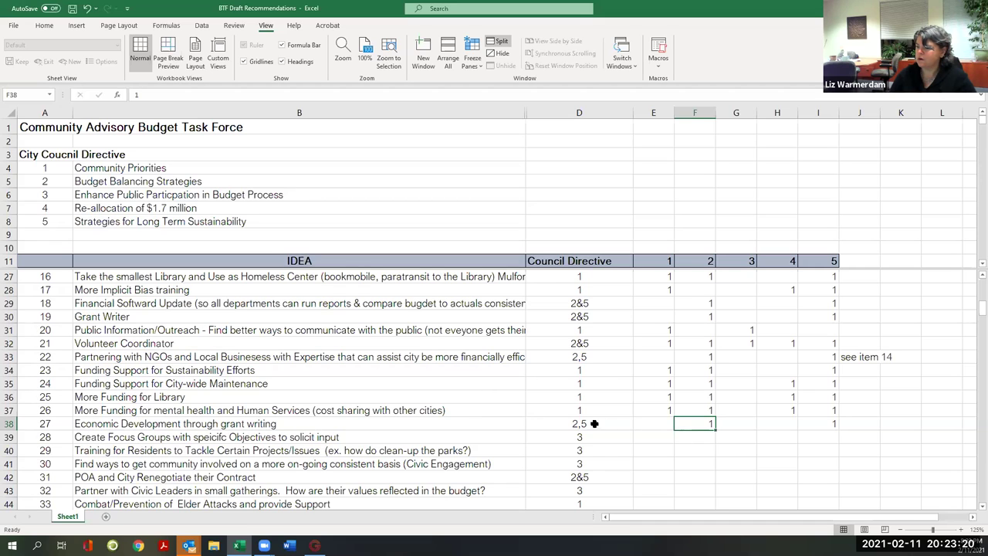
Enter 'related to 19' in J38, then trim it to just '19'
click(38, 420)
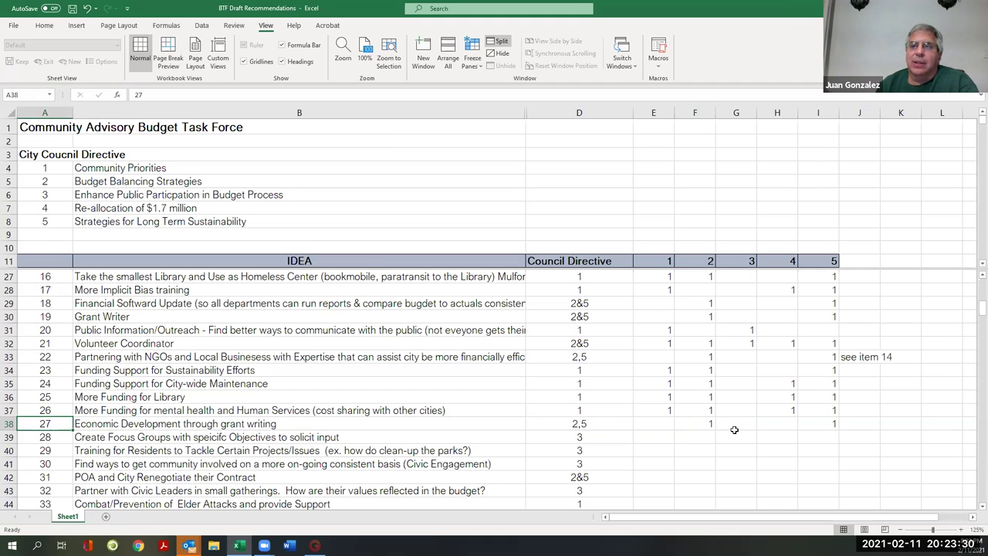
click(133, 424)
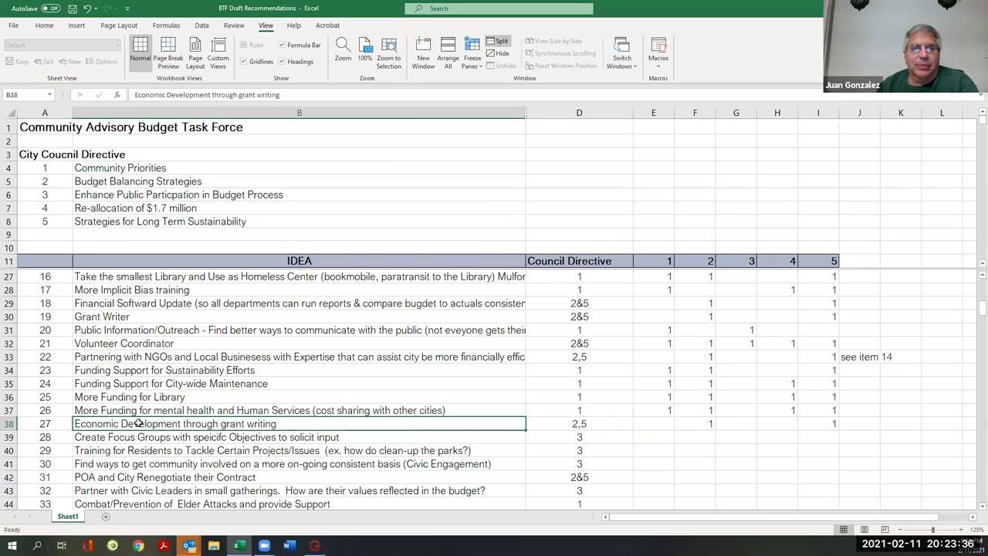
key(Right)
key(Right)
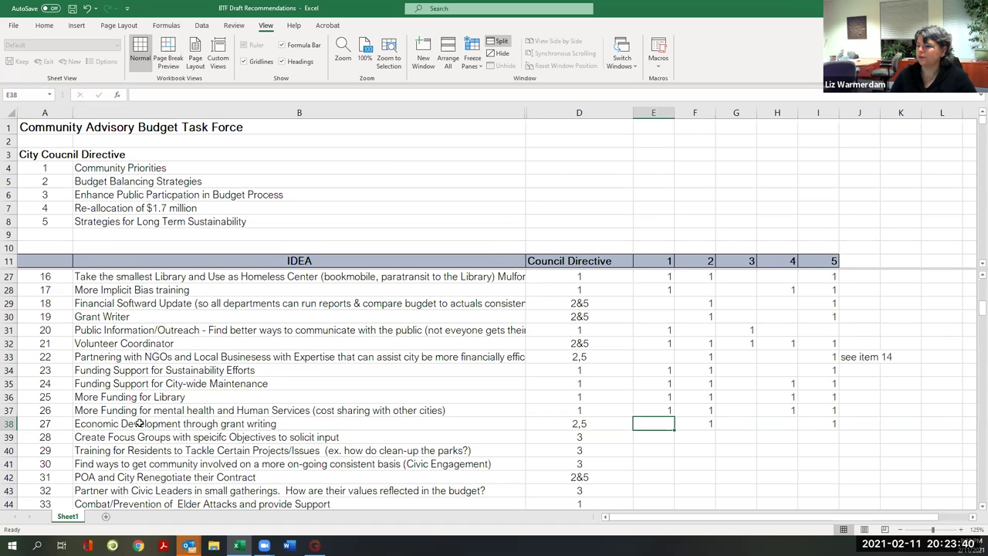
key(Right)
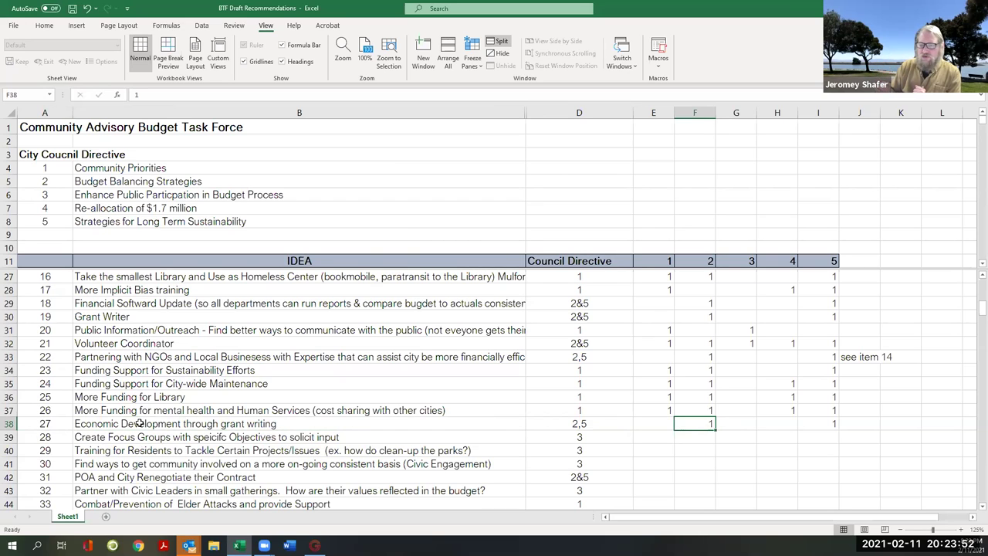
key(Right)
key(Right)
key(Right)
key(Right)
text(related to)
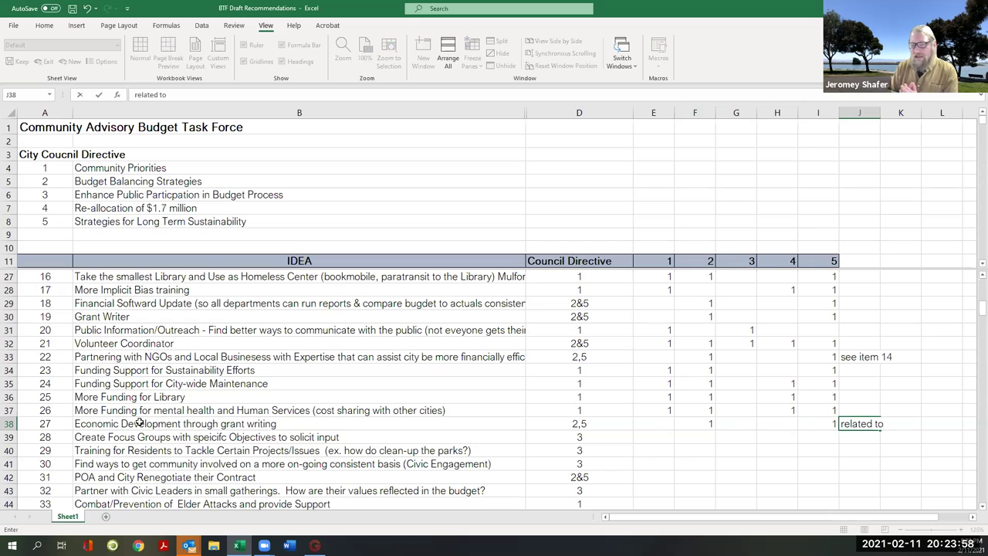
text( 19)
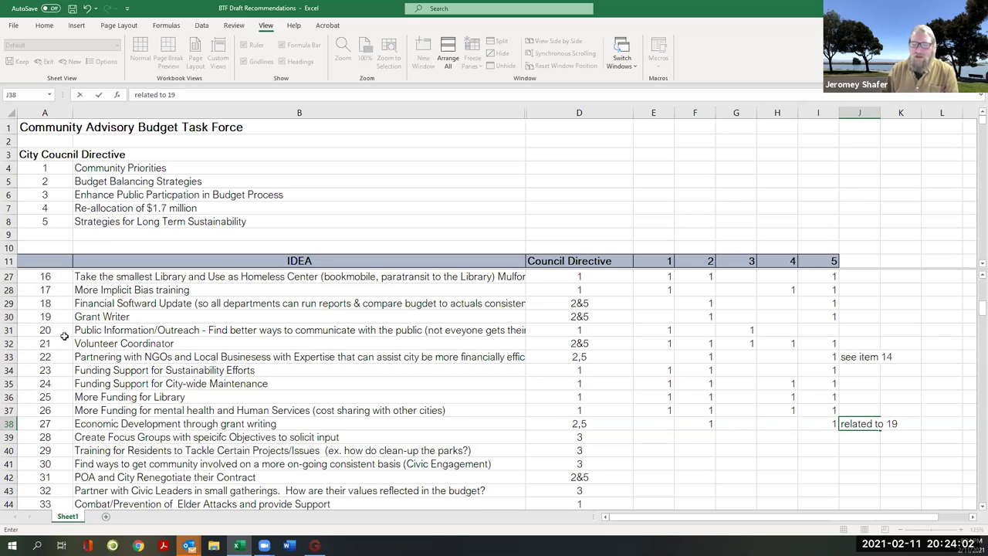
click(868, 423)
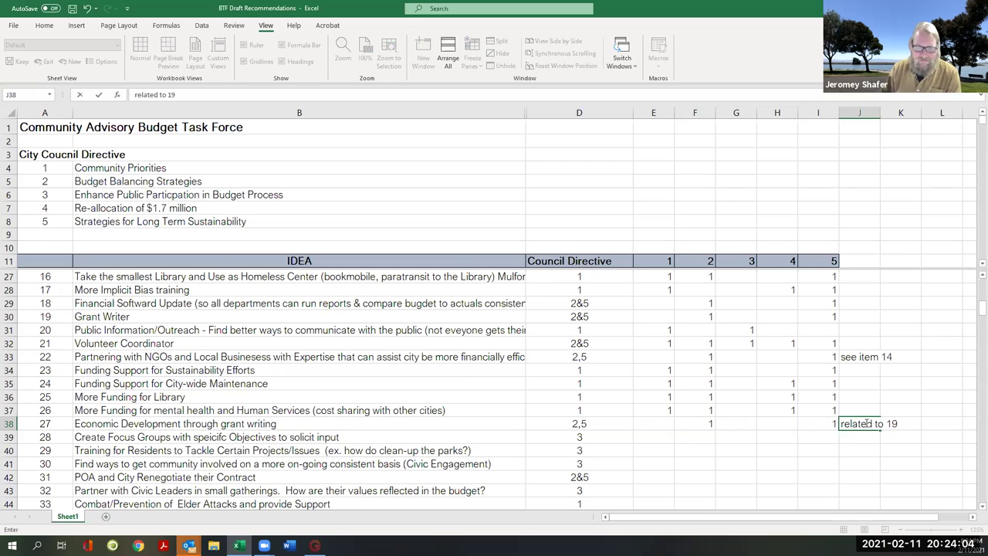
drag(167, 93, 134, 92)
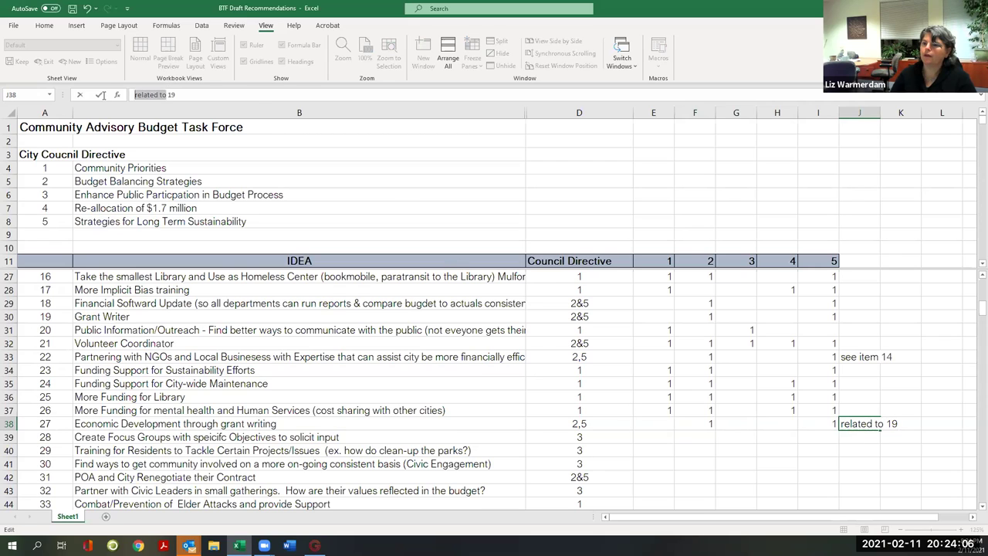
key(BackSpace)
key(Return)
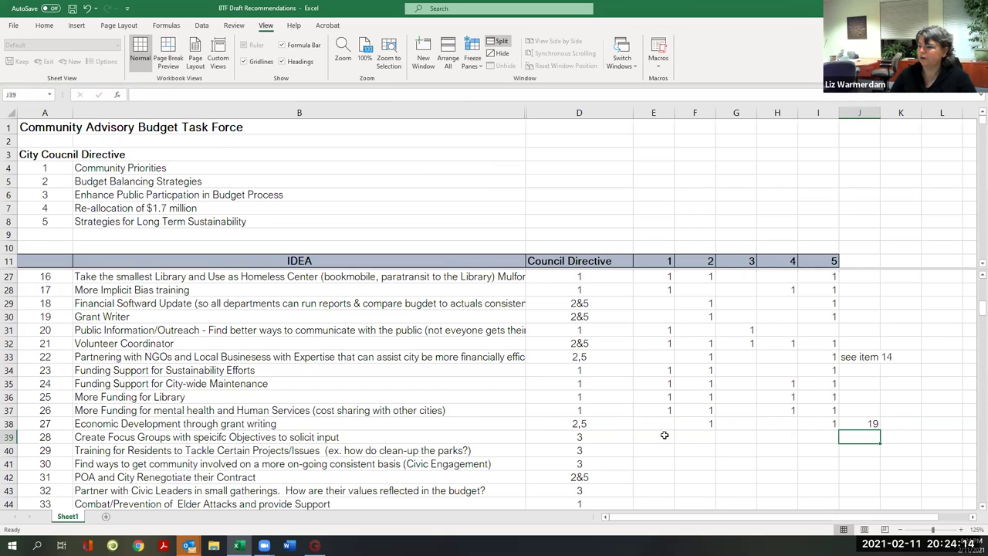
Enter 1s for idea 28 under directives 3, 5 and 1
click(746, 436)
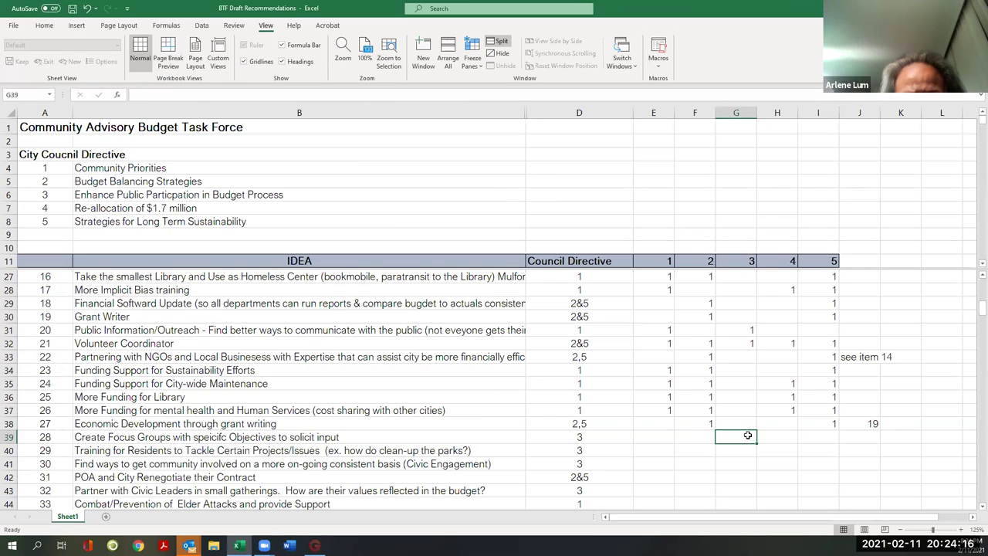
text(1)
key(ctrl+Return)
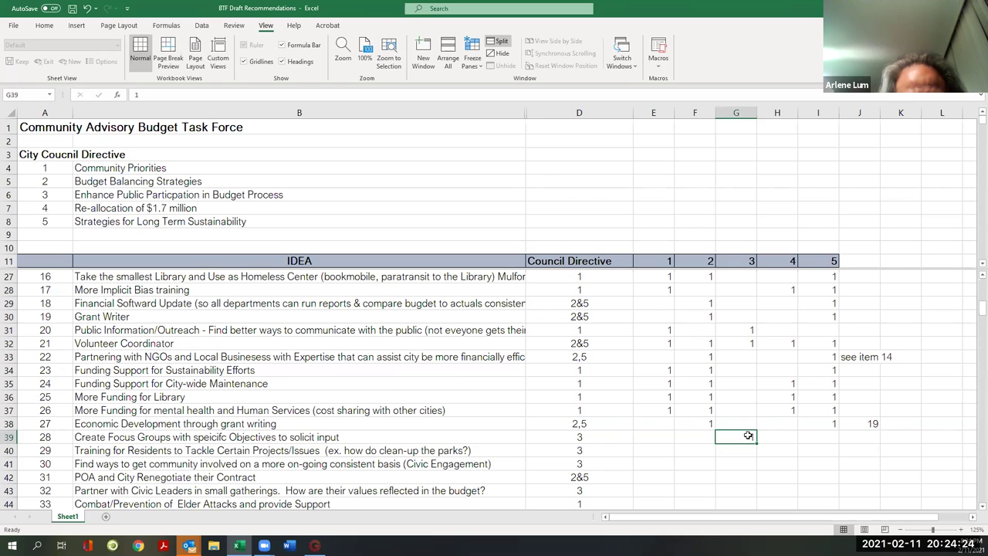
key(Right)
key(Right)
text(1)
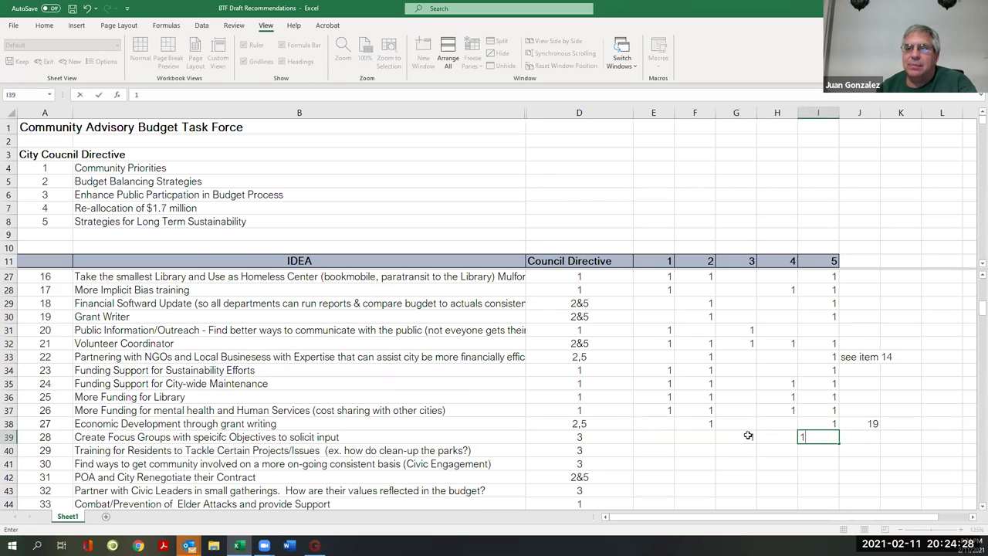
key(Return)
key(Left)
key(Up)
key(Left)
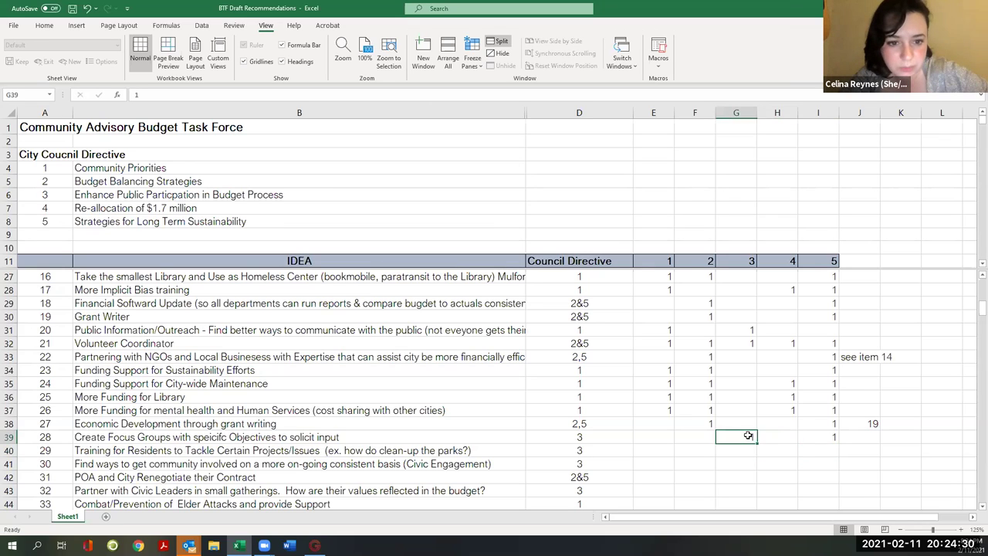
key(Left)
key(Left)
text(1)
key(Return)
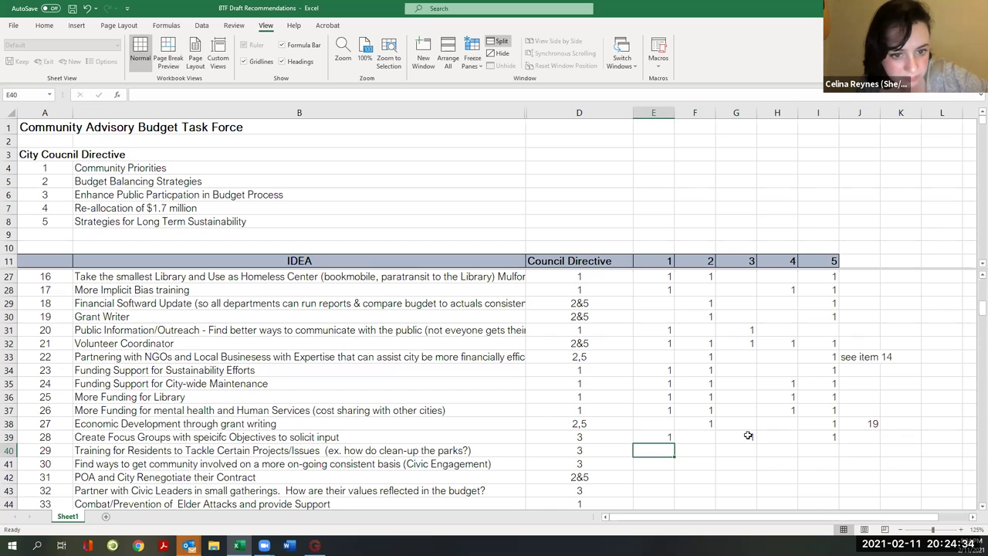
Enter 1s for idea 29 under directives 3, 5 and 1
key(Left)
key(Left)
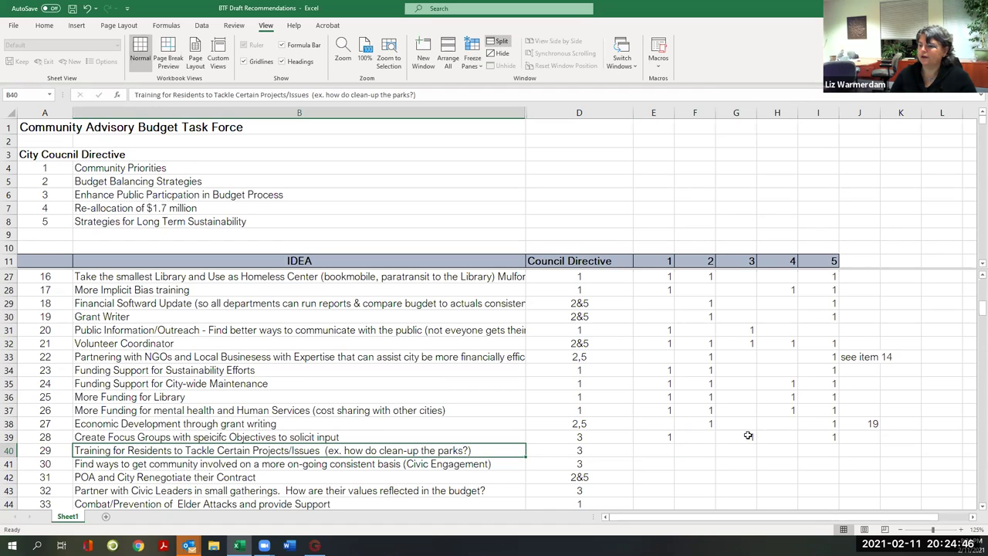
key(Right)
key(Right)
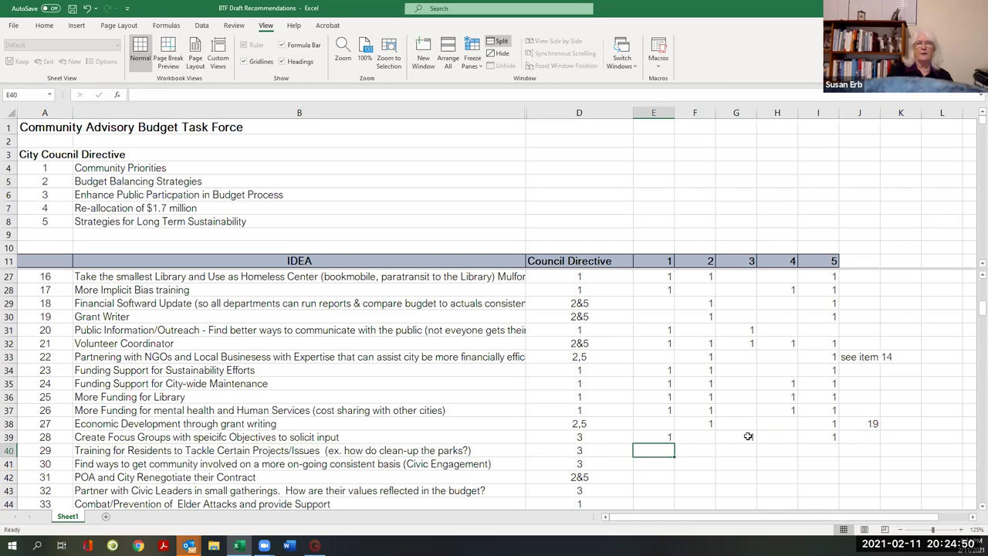
key(Right)
key(Right)
text(1)
key(Right)
key(Right)
key(Right)
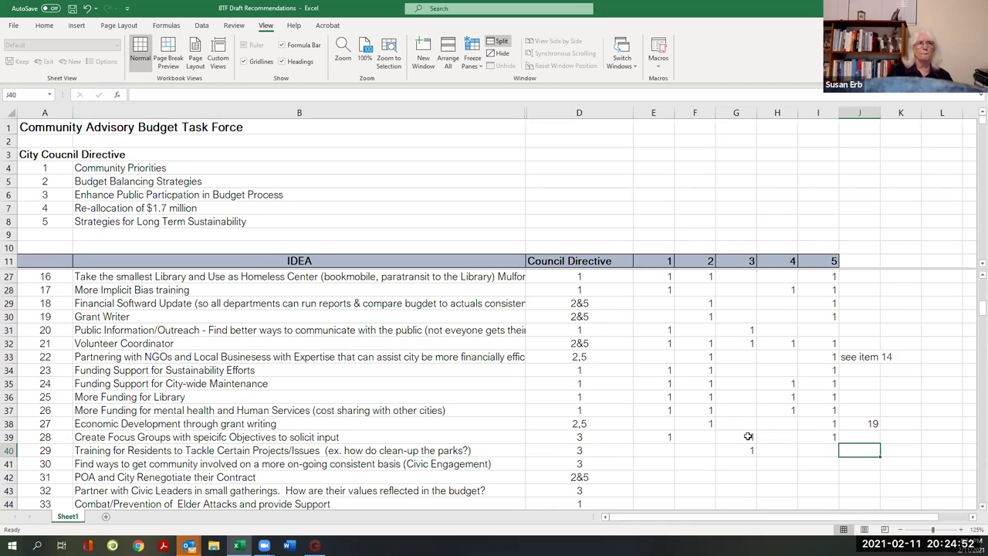
key(Left)
text(1)
key(Return)
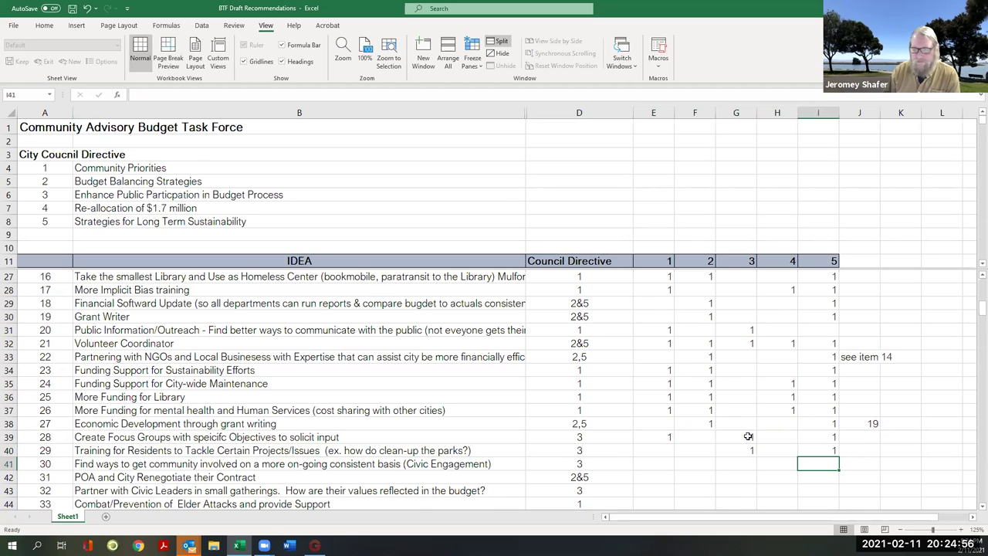
key(Up)
key(Left)
key(Left)
key(Left)
key(Left)
text(1)
key(Return)
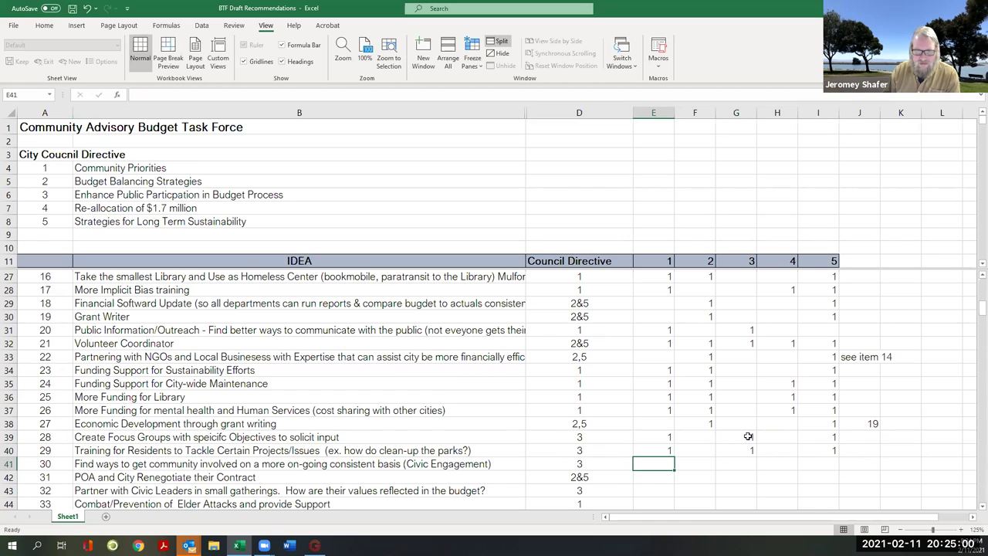
Enter cross-reference 21 in J40 for idea 29
key(Up)
key(Right)
key(Right)
key(Right)
key(Right)
key(Right)
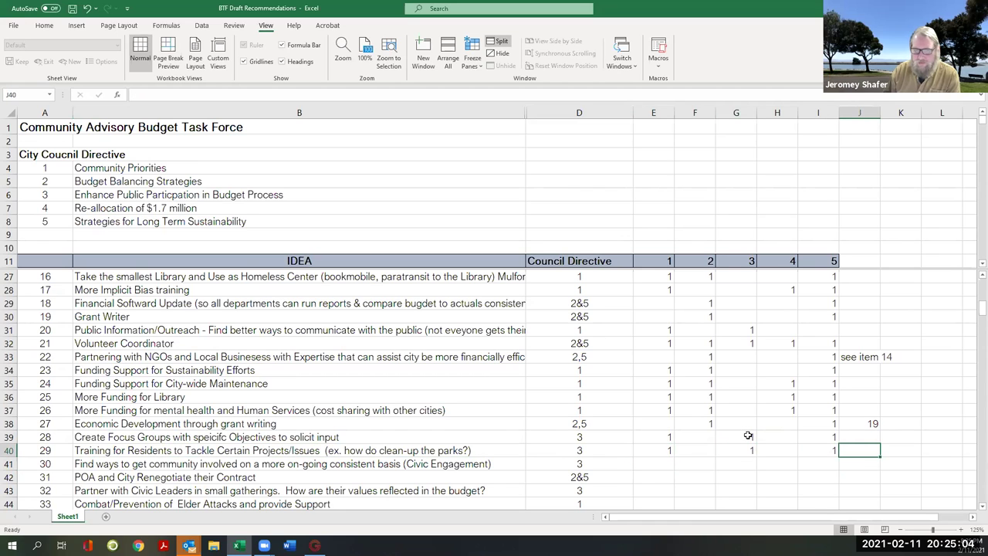
text(2)
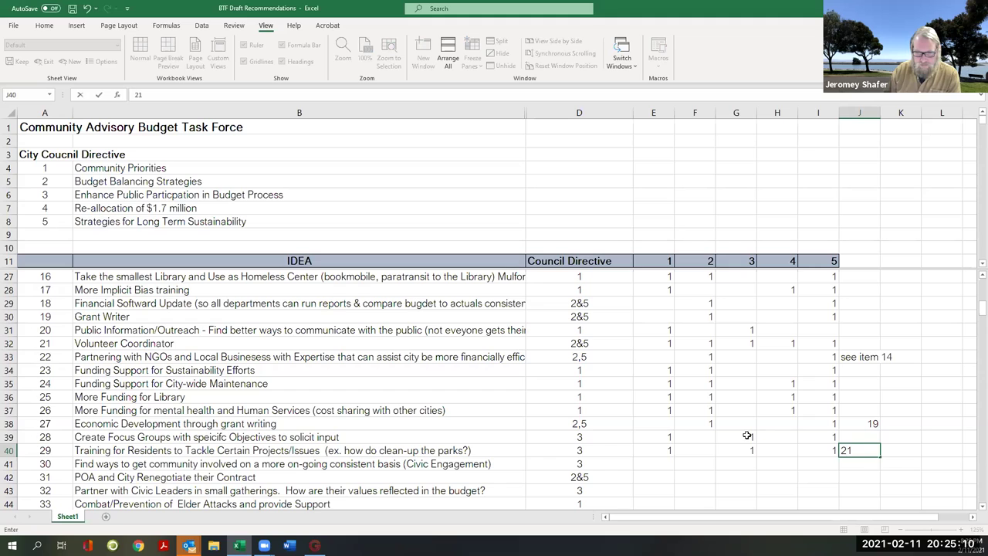
text(1)
key(Return)
key(Left)
key(Left)
key(Left)
key(Left)
key(Left)
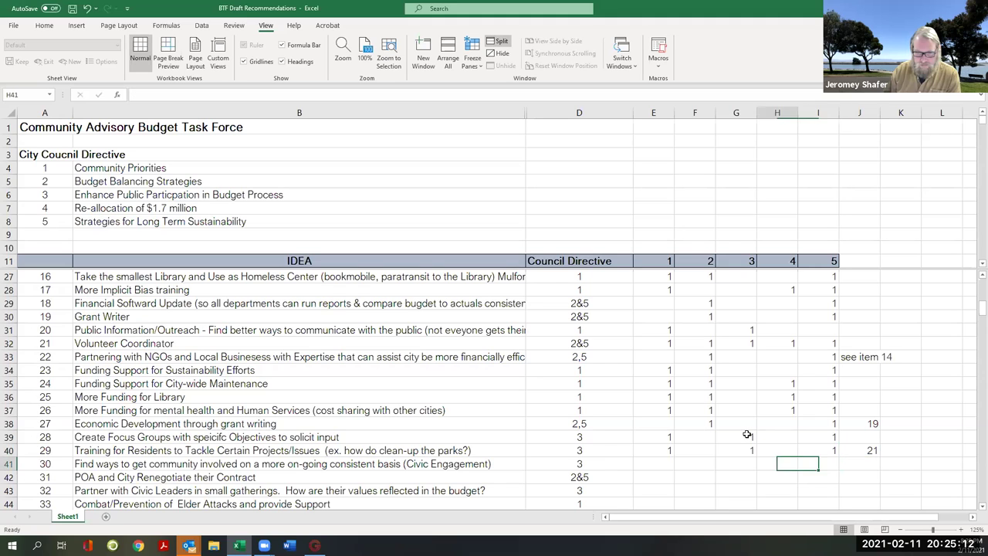
key(Left)
key(Left)
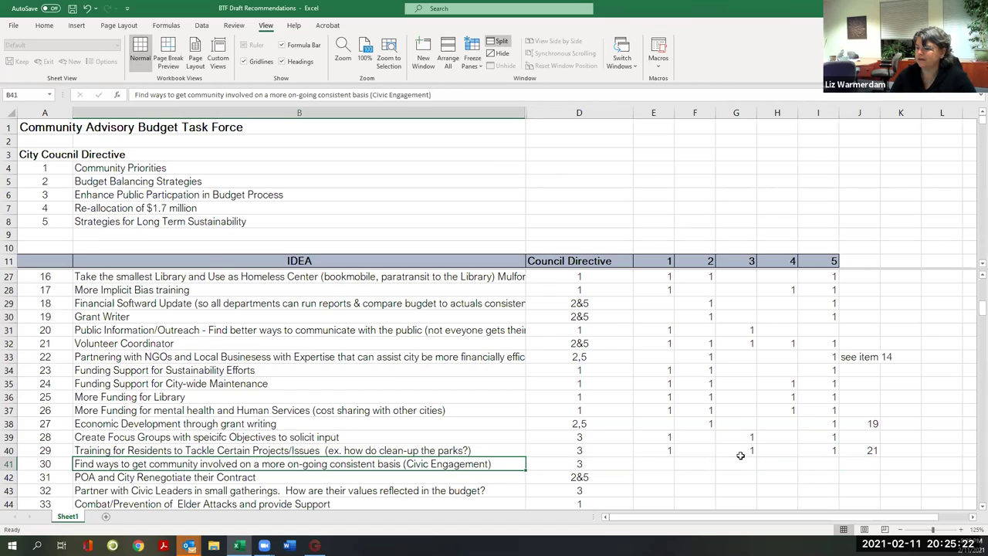
Enter 1s for idea 30 under directives 3, 1 and 5
key(Down)
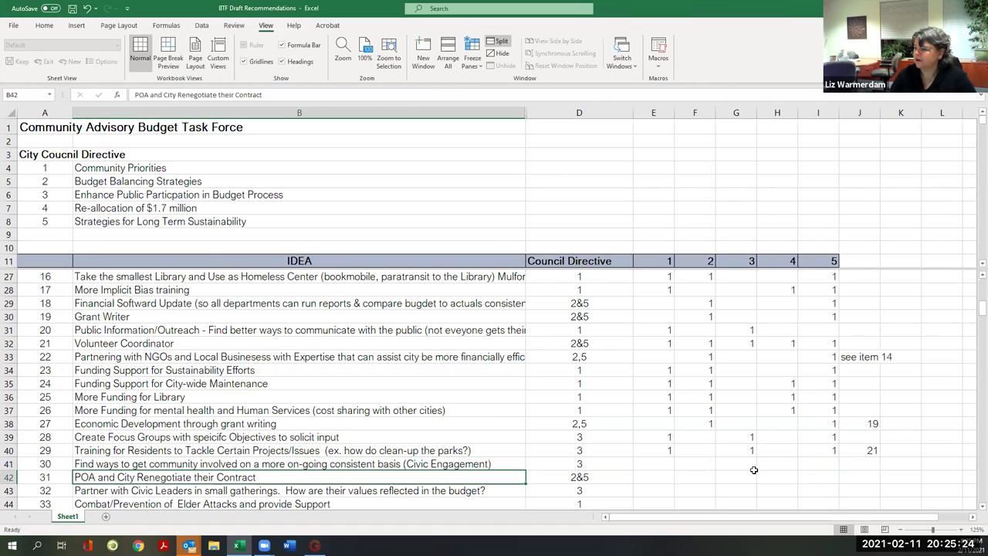
click(736, 464)
text(1)
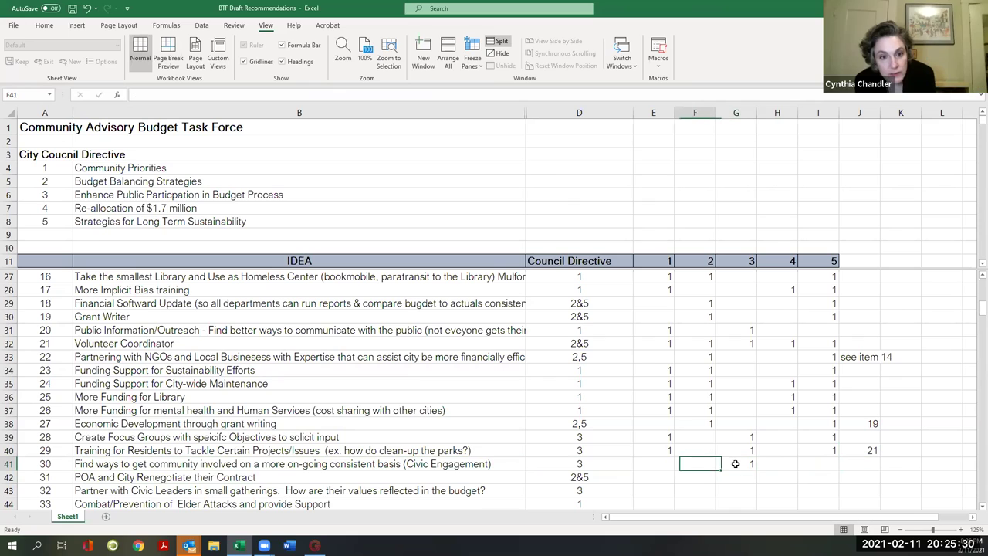
key(Left)
key(Left)
text(1)
key(Right)
key(Right)
key(Right)
key(Right)
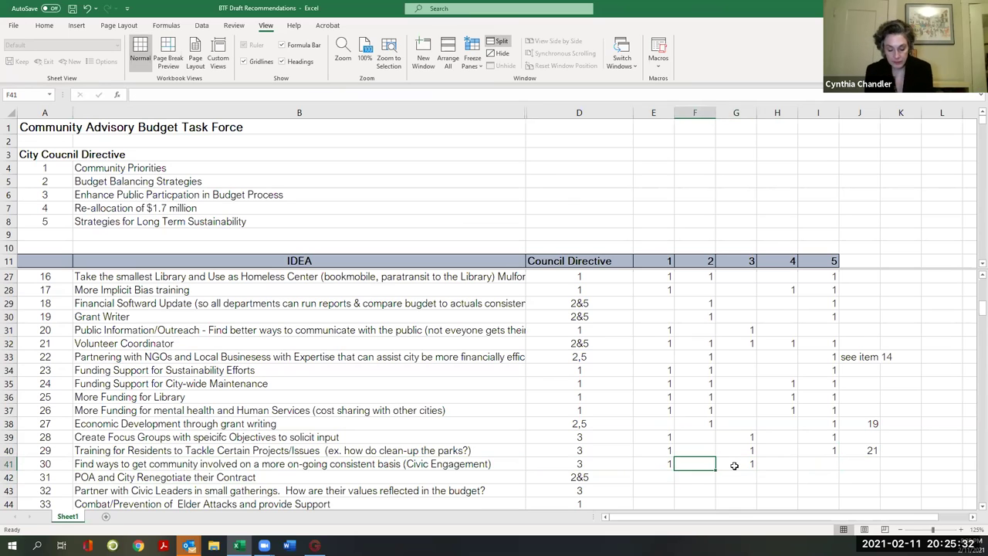
text(1)
key(Return)
Enter cross-reference 29 in J41 for idea 30 and save the workbook
key(Up)
key(Left)
key(Left)
key(Left)
key(Left)
key(Right)
key(Right)
key(Right)
key(Right)
key(Right)
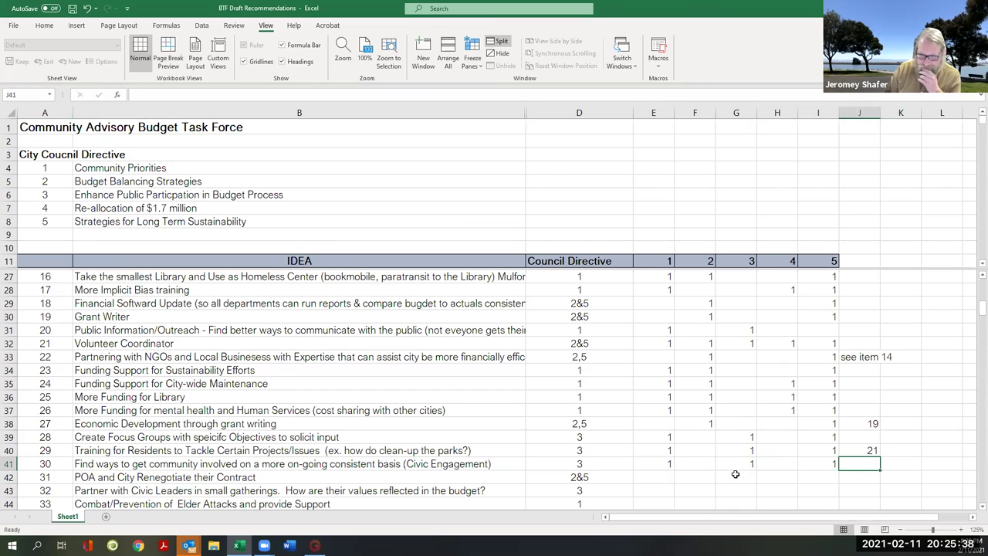
text(29)
key(Return)
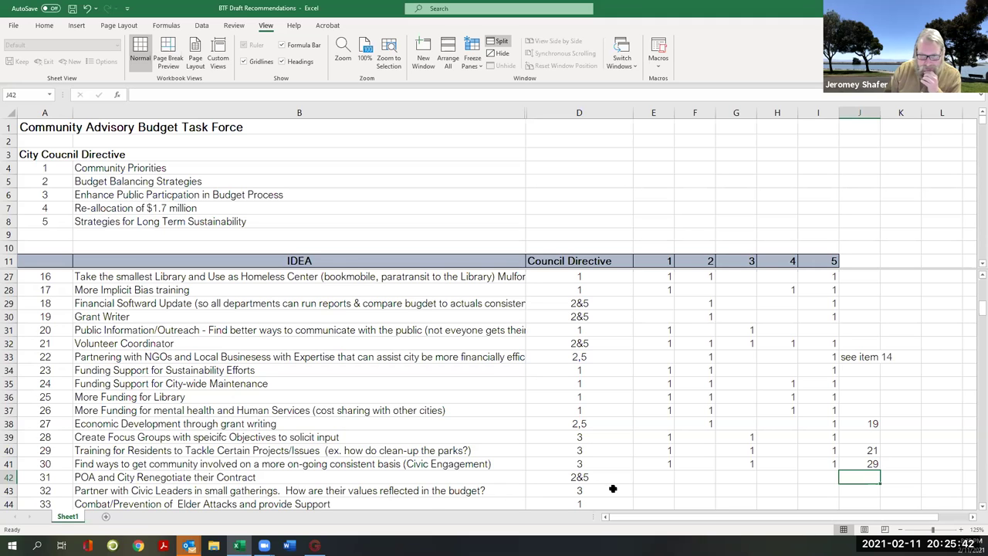
scroll(618, 490, down, 2)
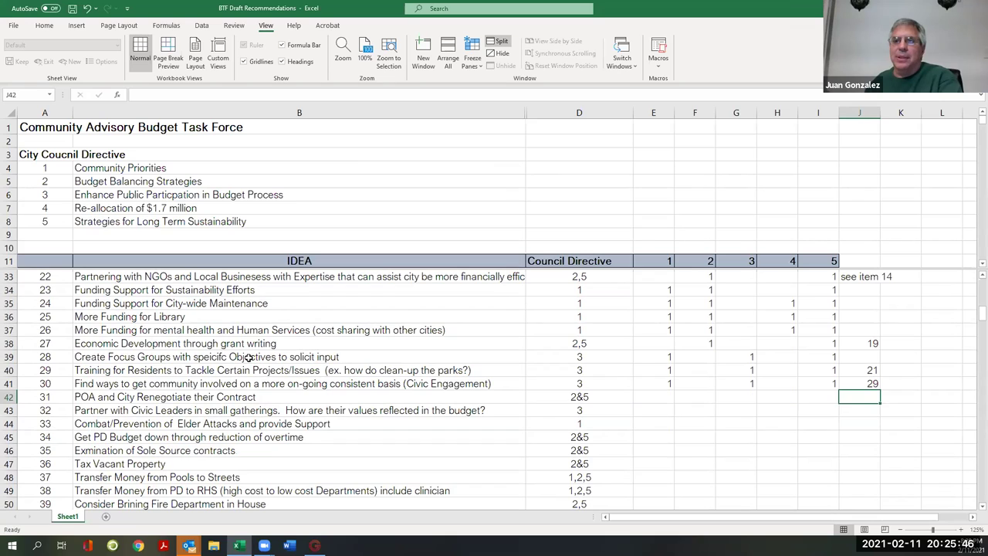
click(72, 9)
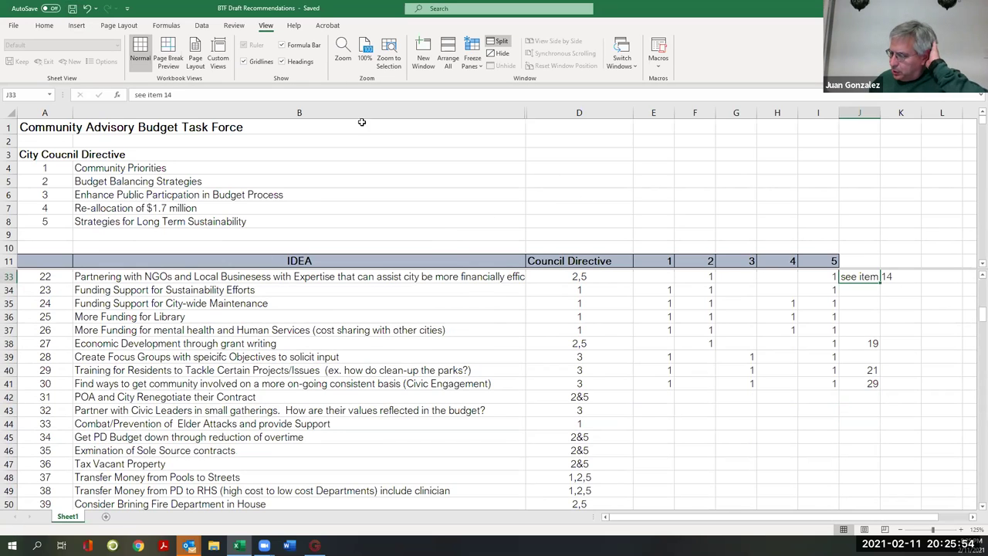
Shorten idea 22's cross-reference note in J33 from 'see item 14' to '14'
drag(163, 94, 127, 96)
key(BackSpace)
key(Return)
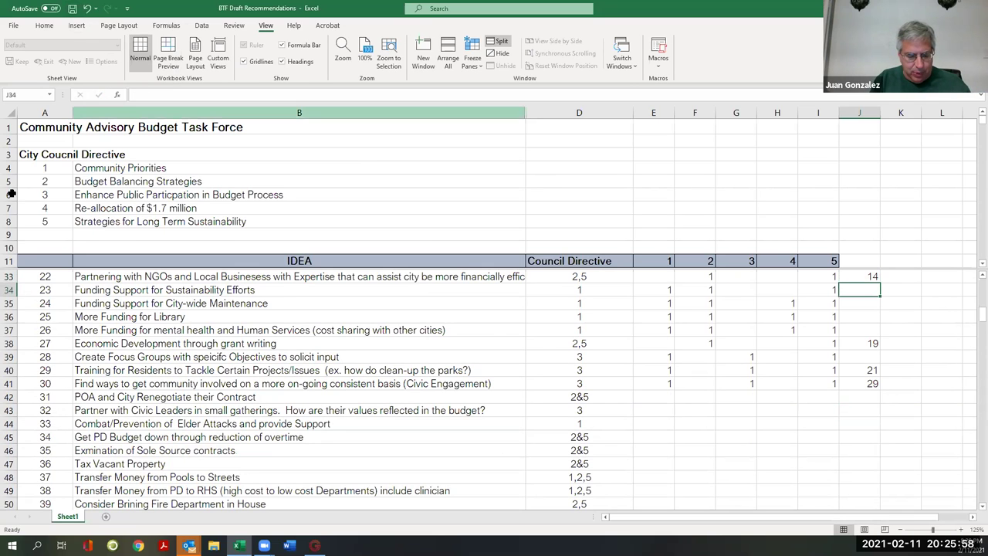
scroll(303, 412, up, 5)
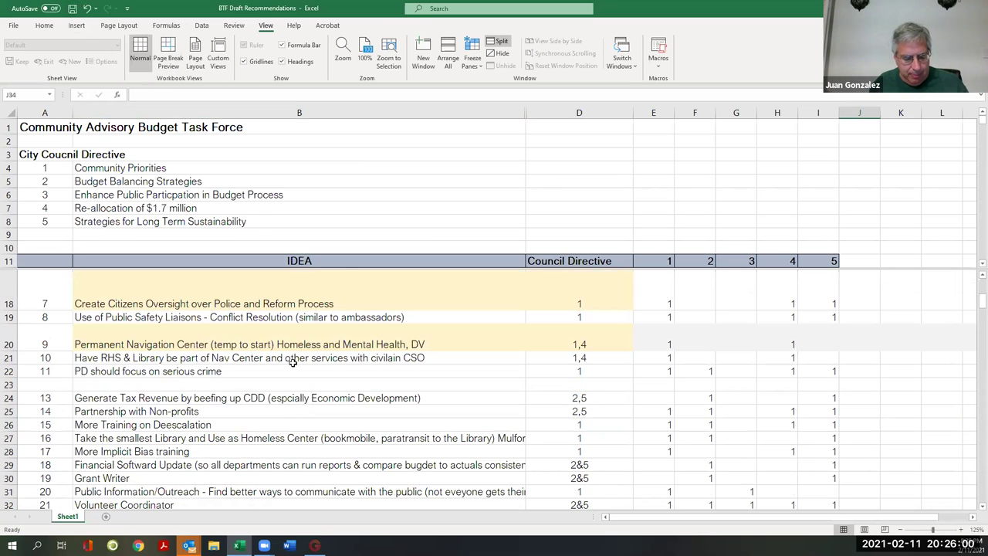
scroll(292, 363, down, 2)
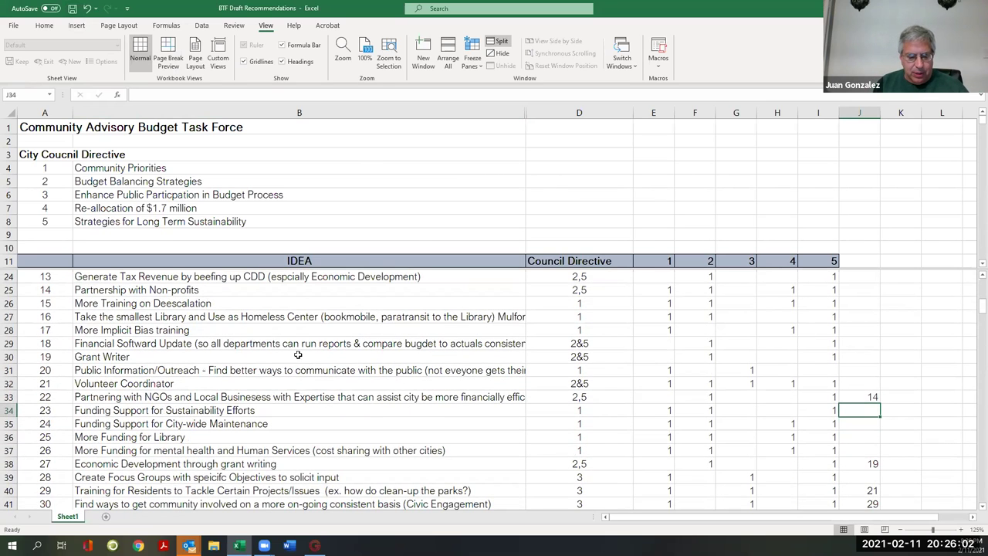